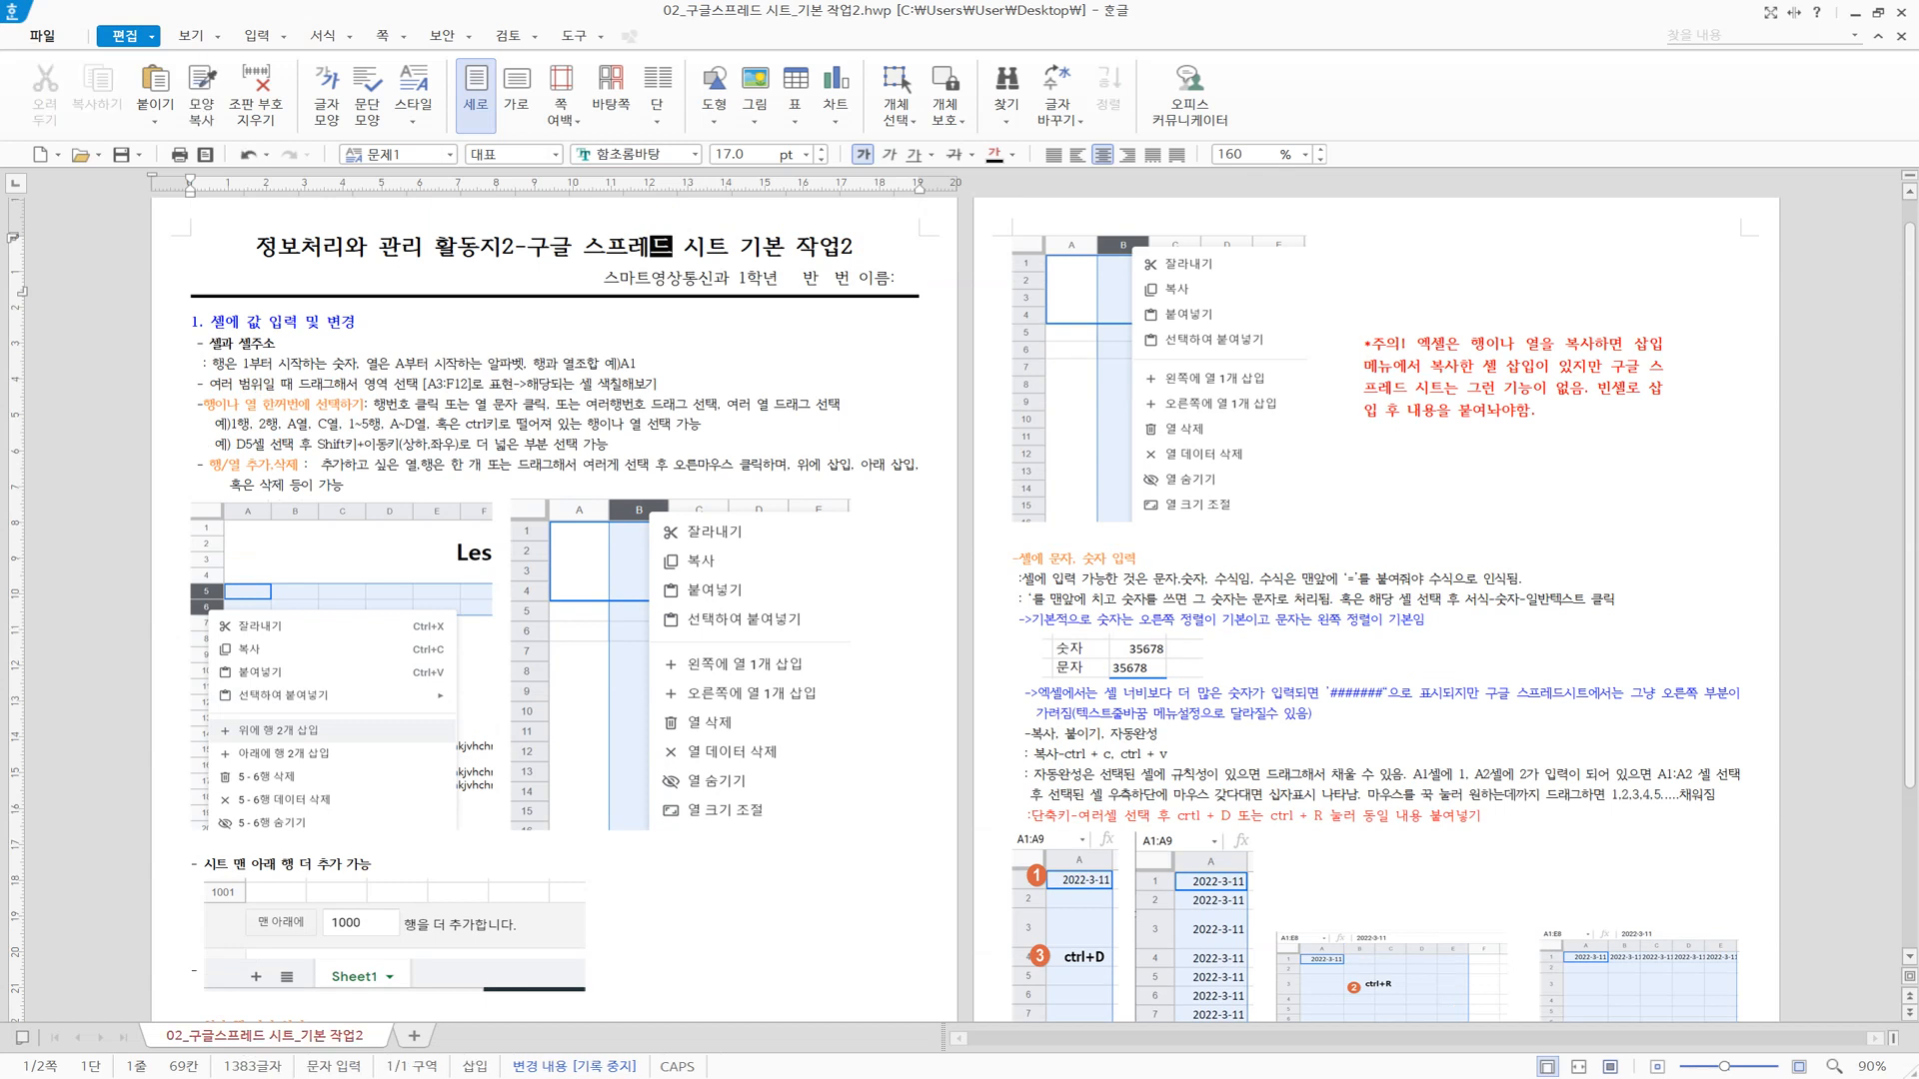
left_click(742, 427)
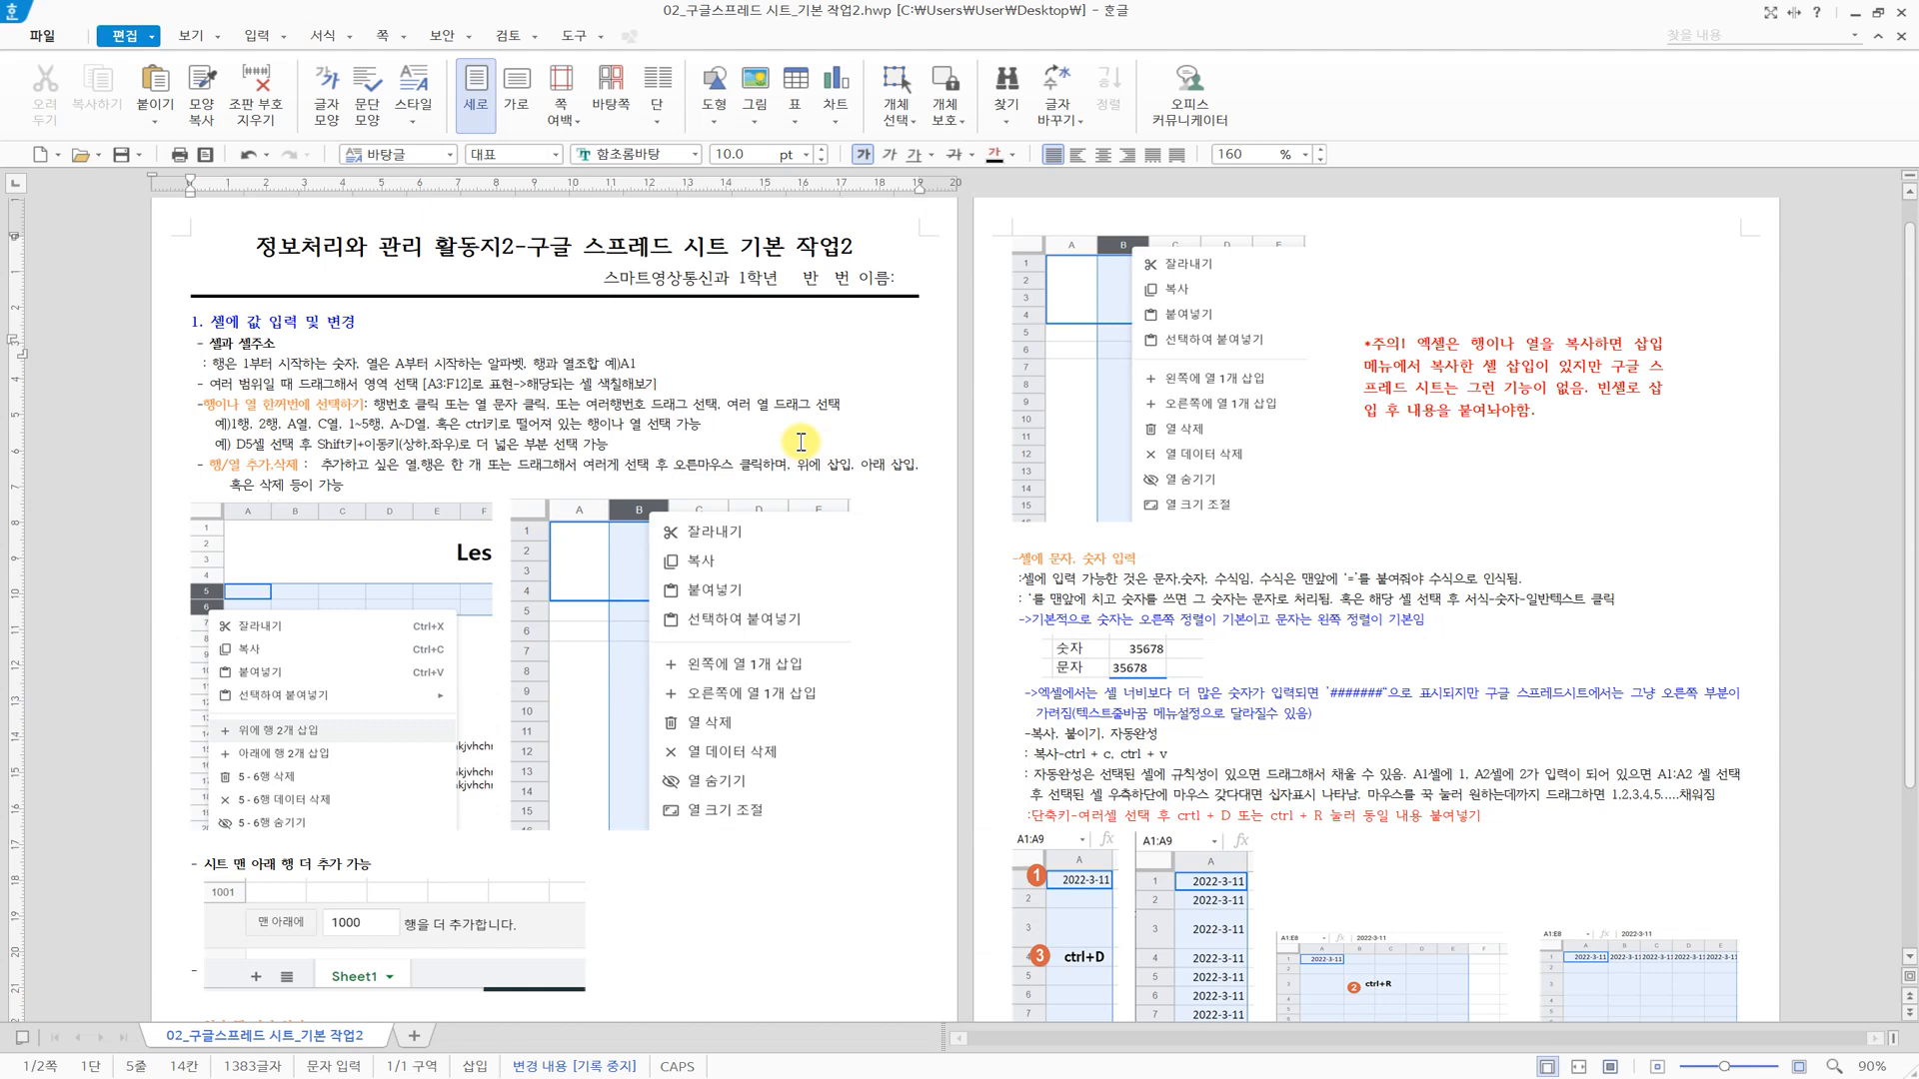
scroll(800, 442, "down", 3)
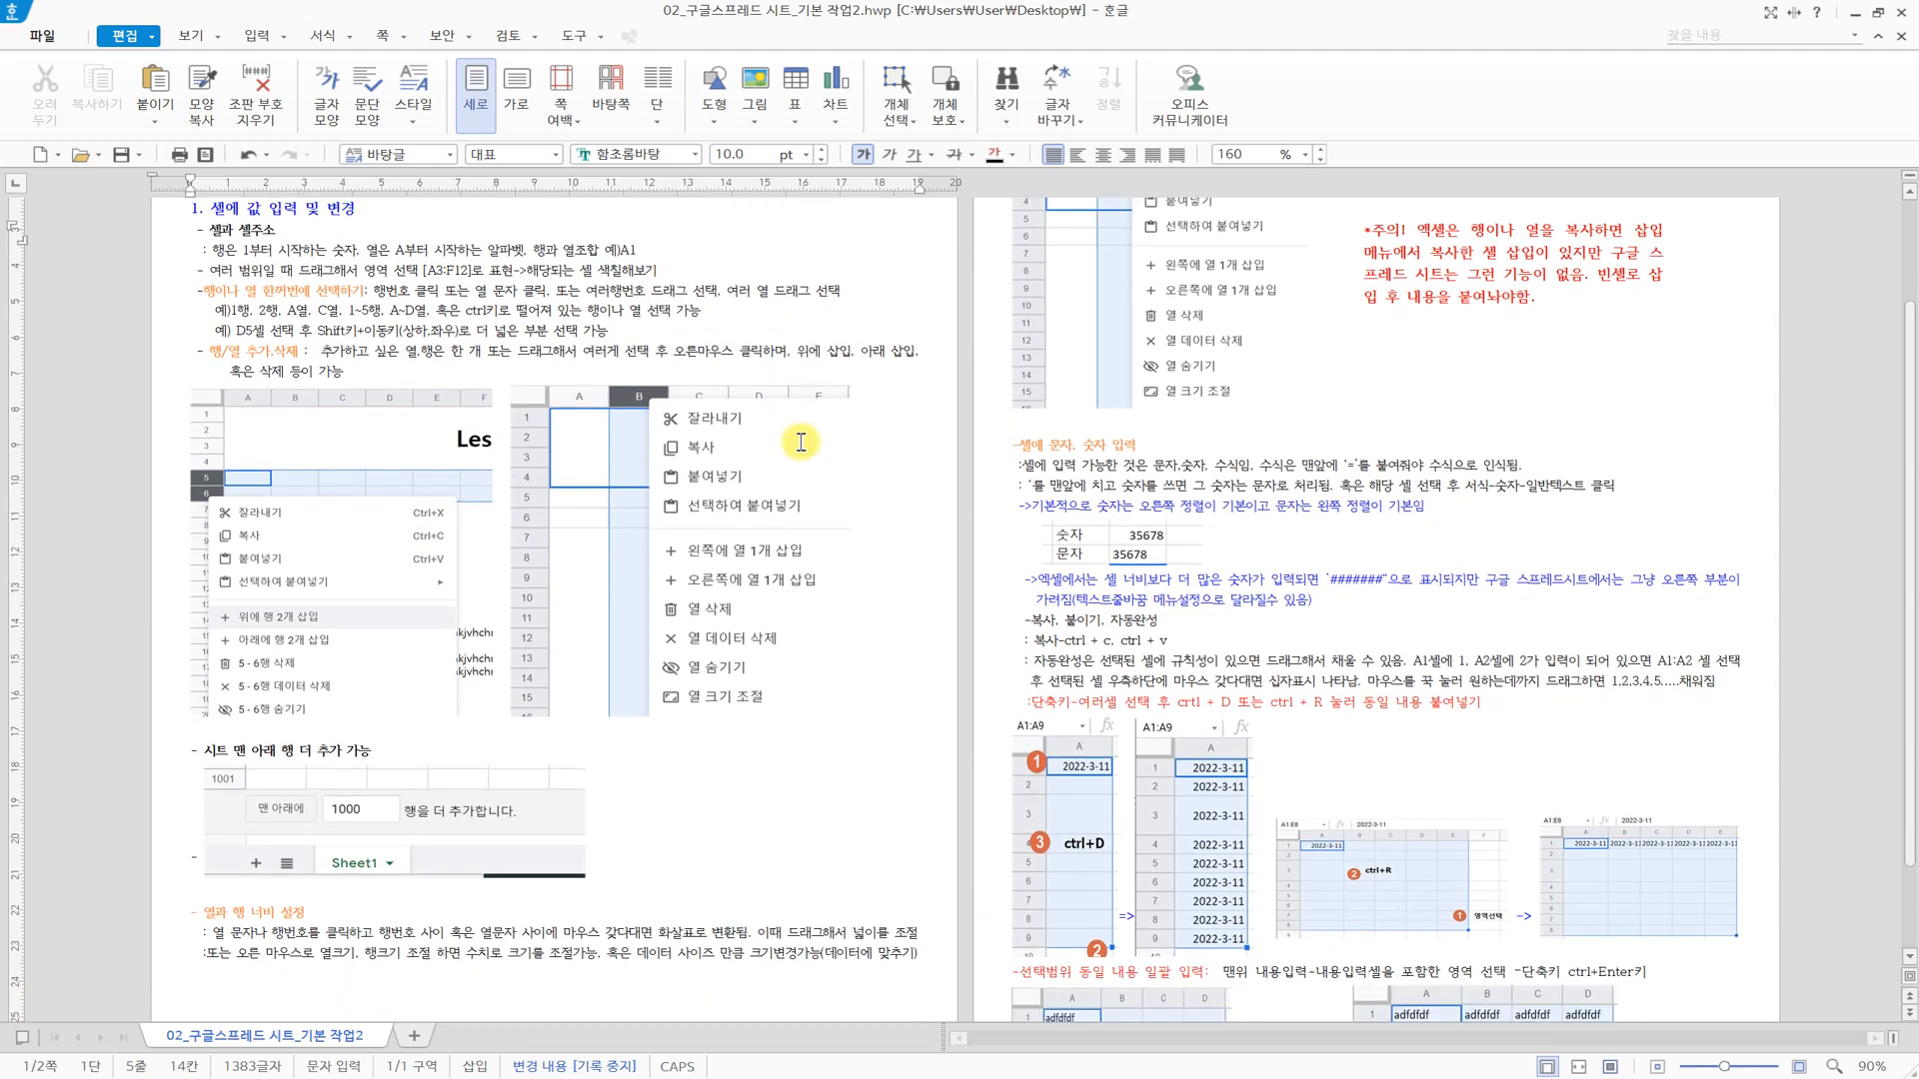
scroll(801, 441, "up", 2)
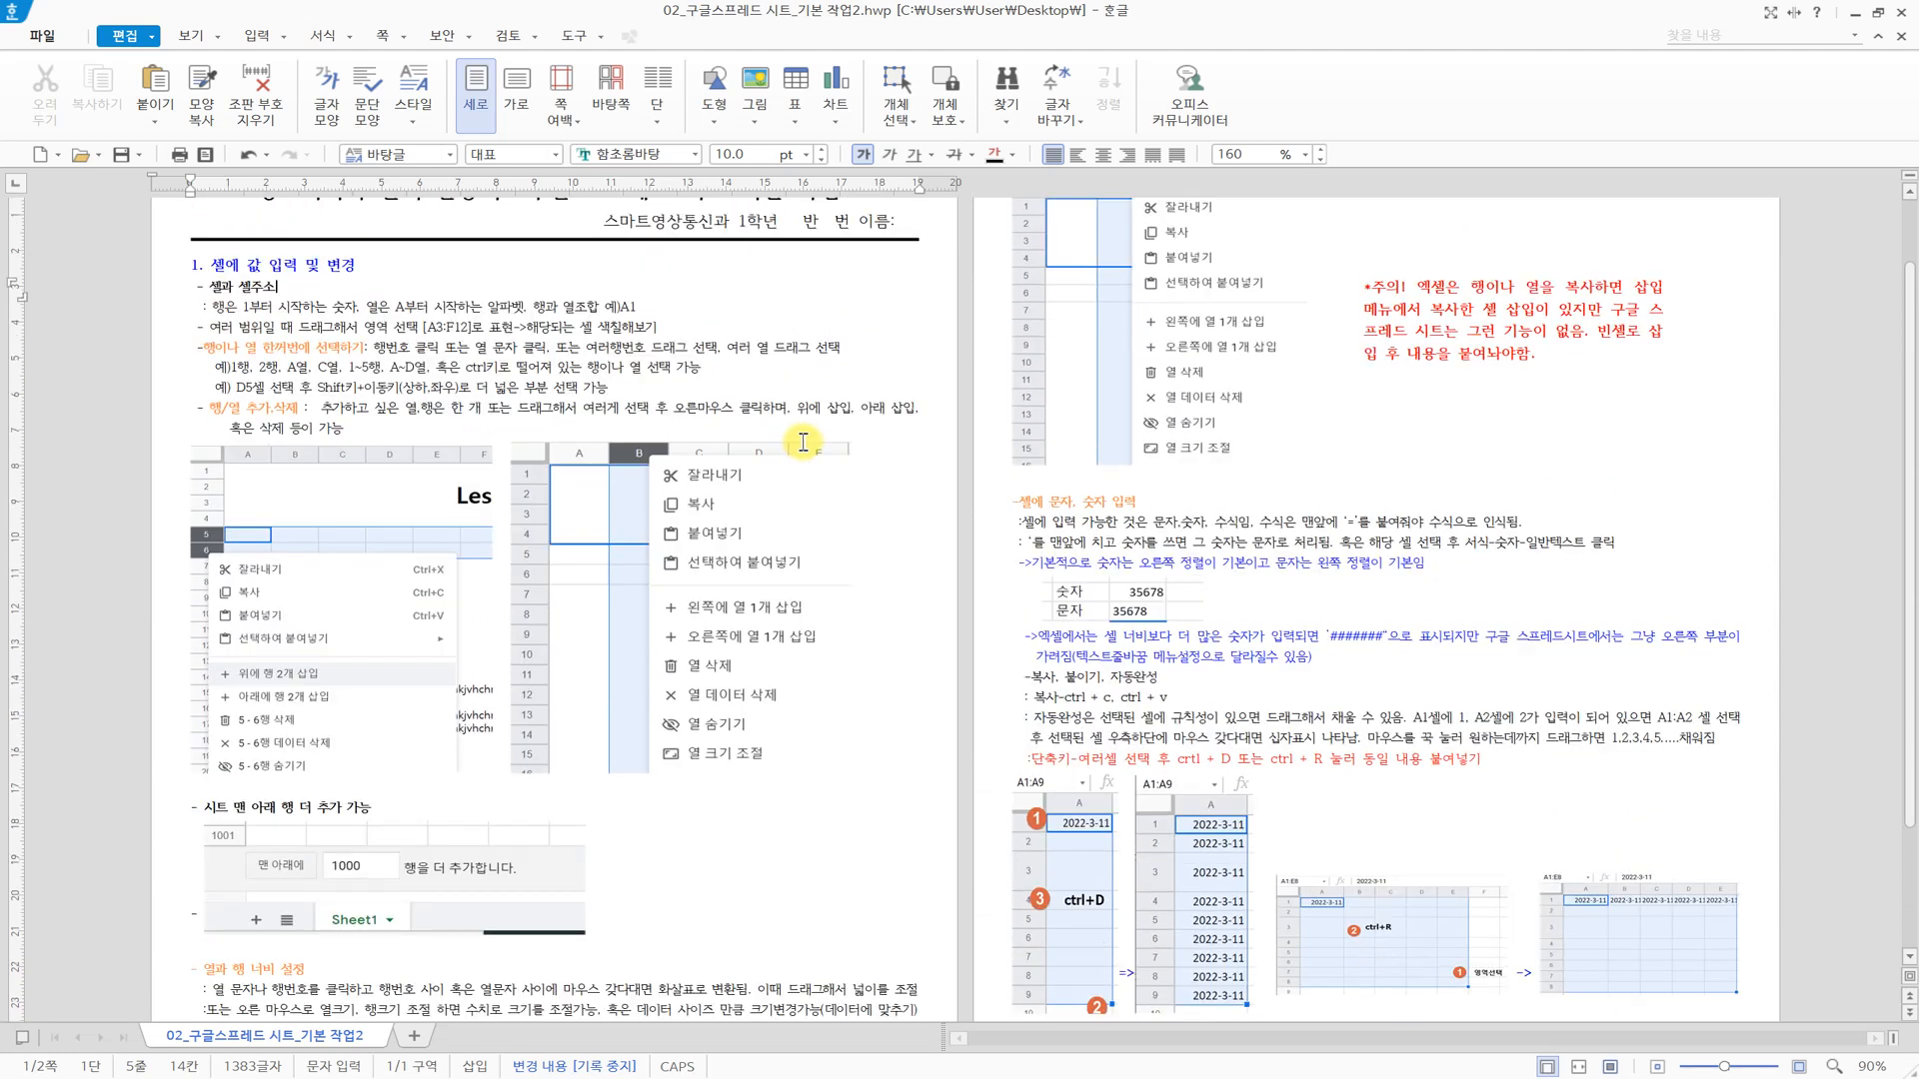
Switch to the Chrome browser and open Google Drive from the Google apps list in a new tab.
key("alt+Tab")
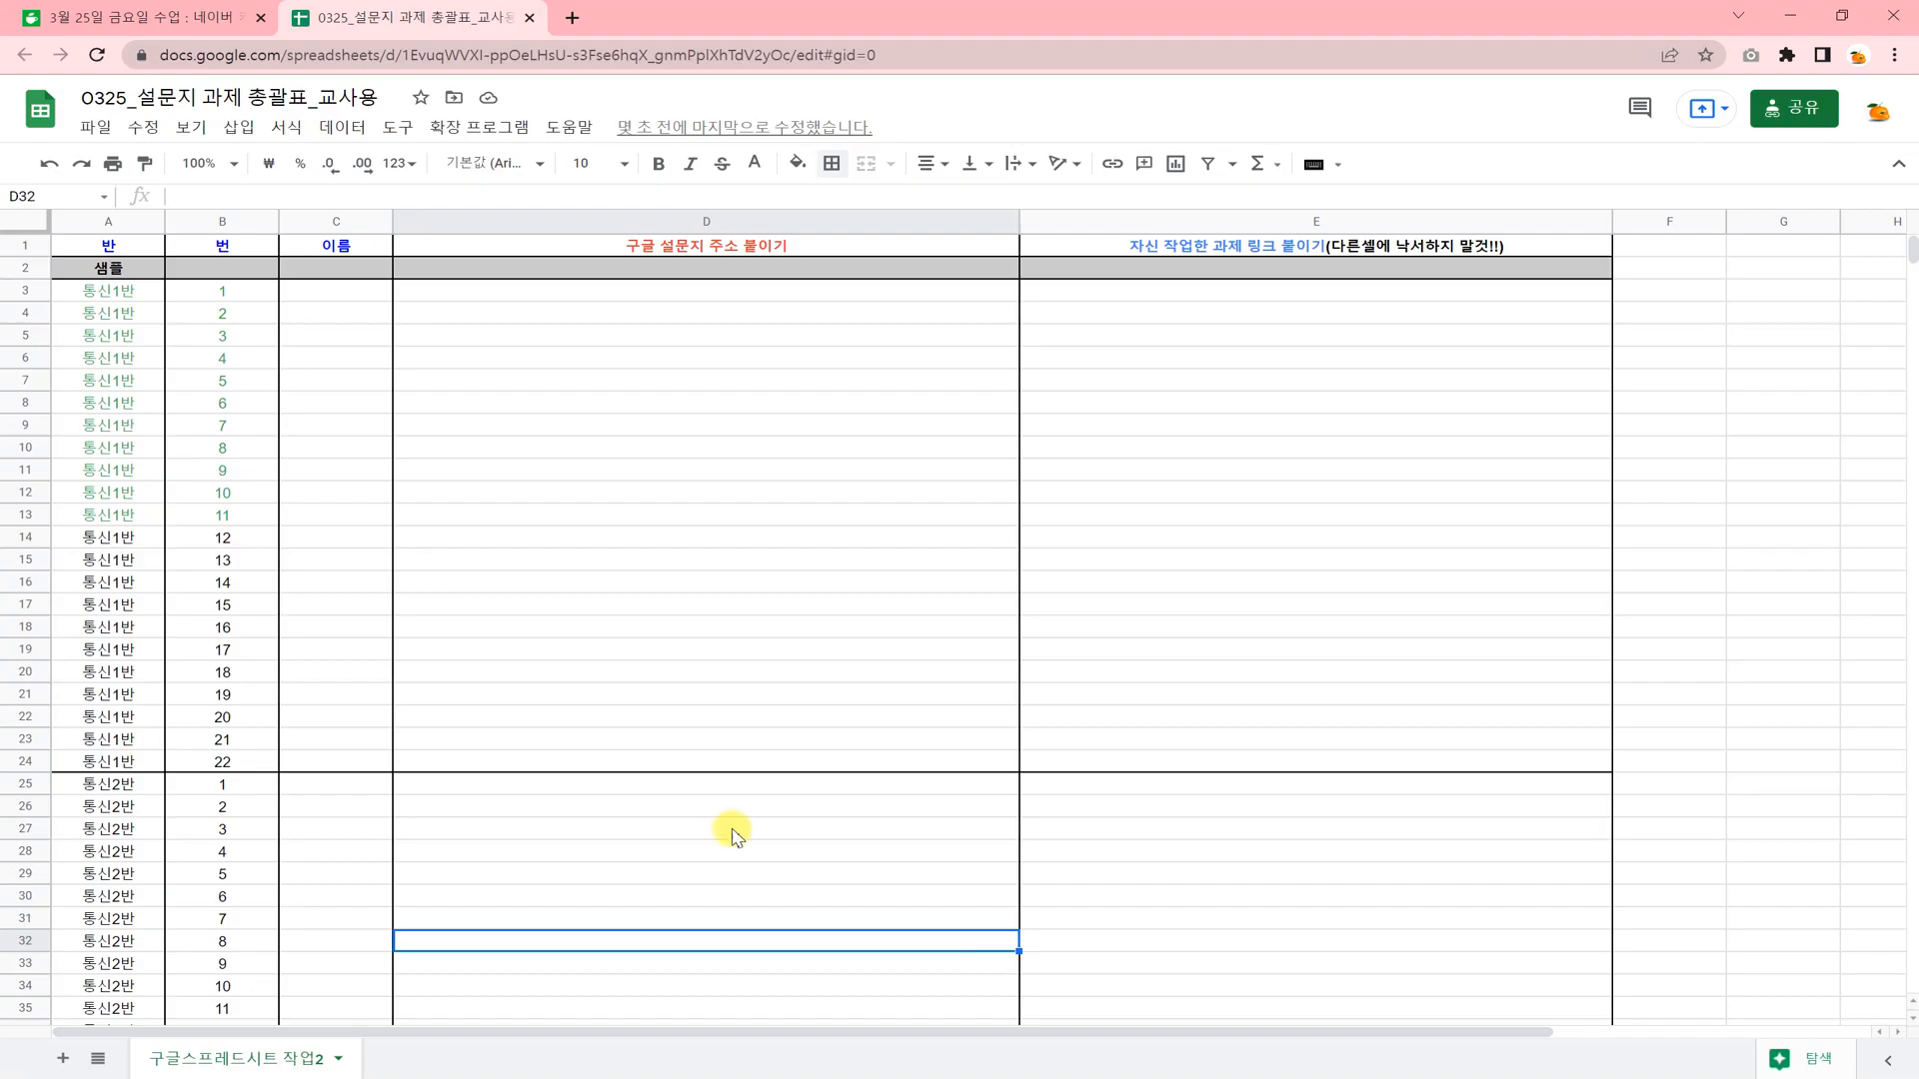
left_click(573, 14)
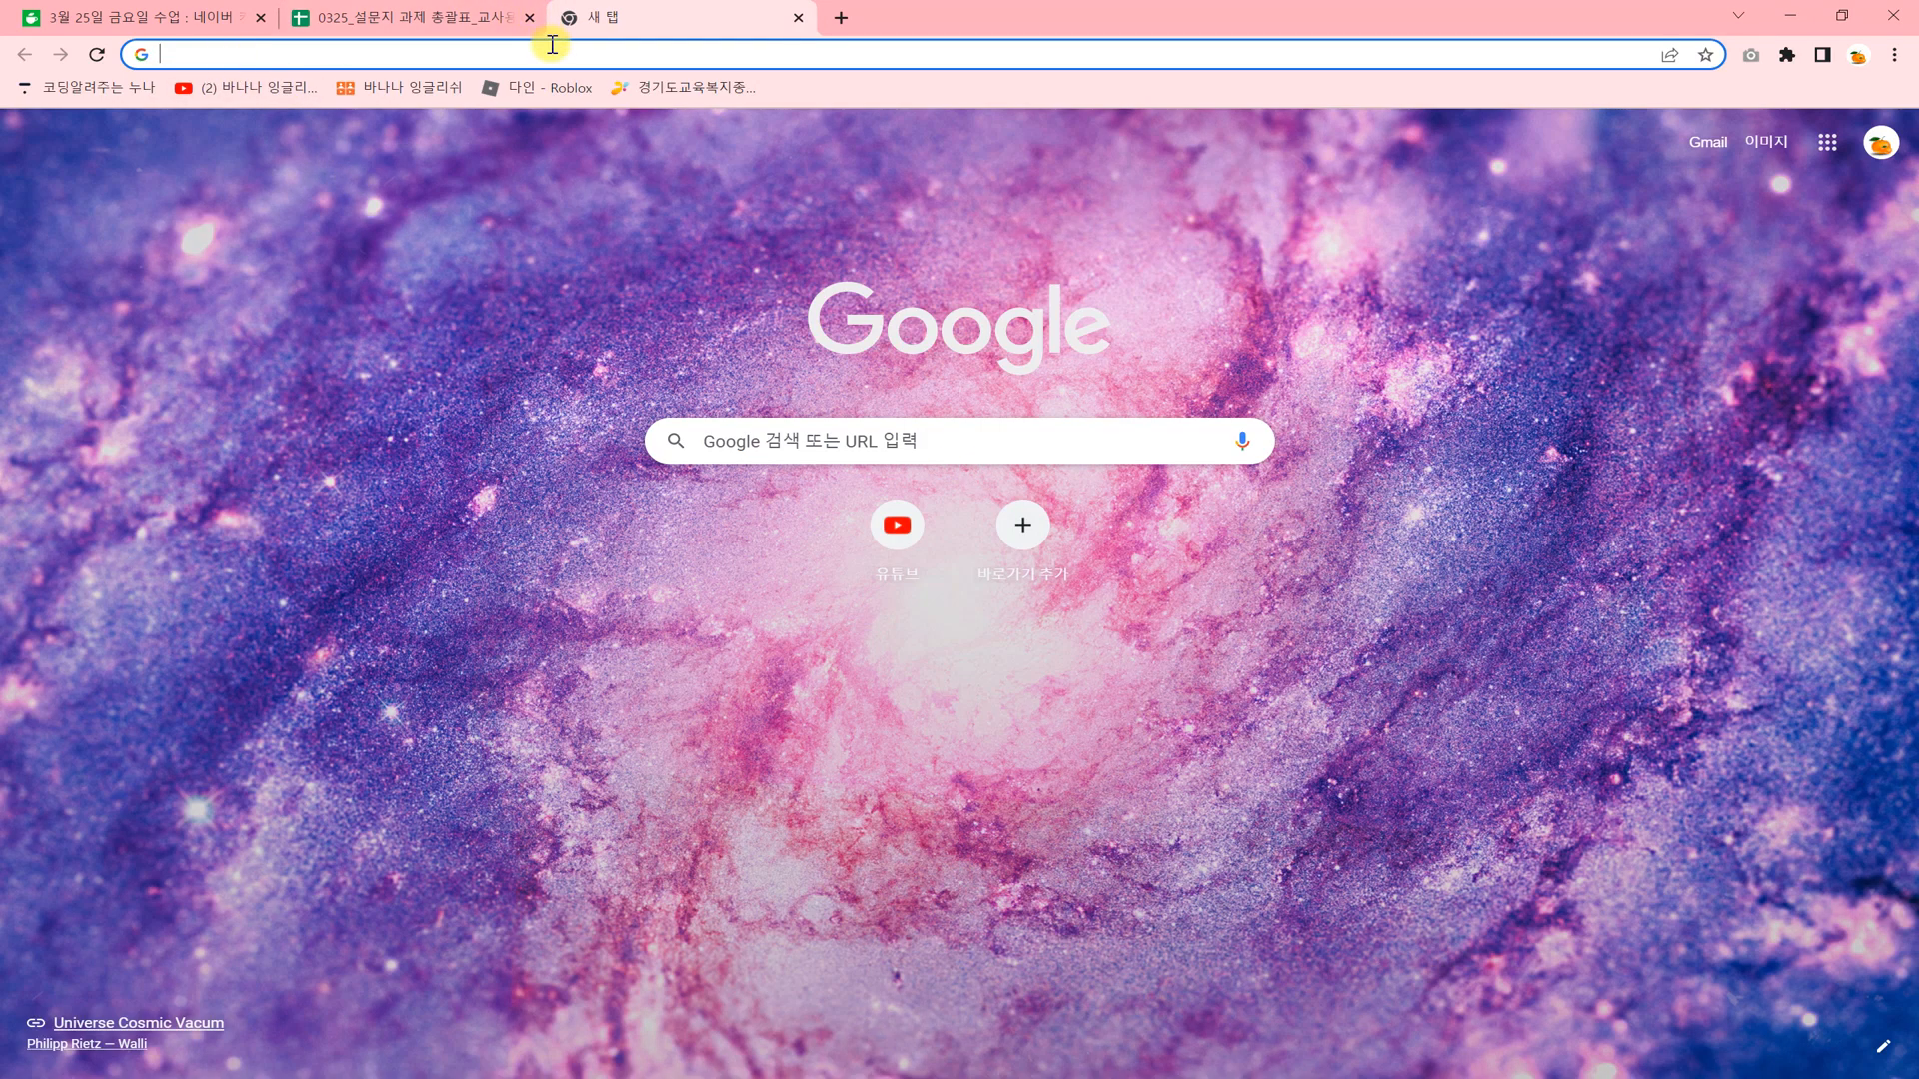
left_click(1828, 148)
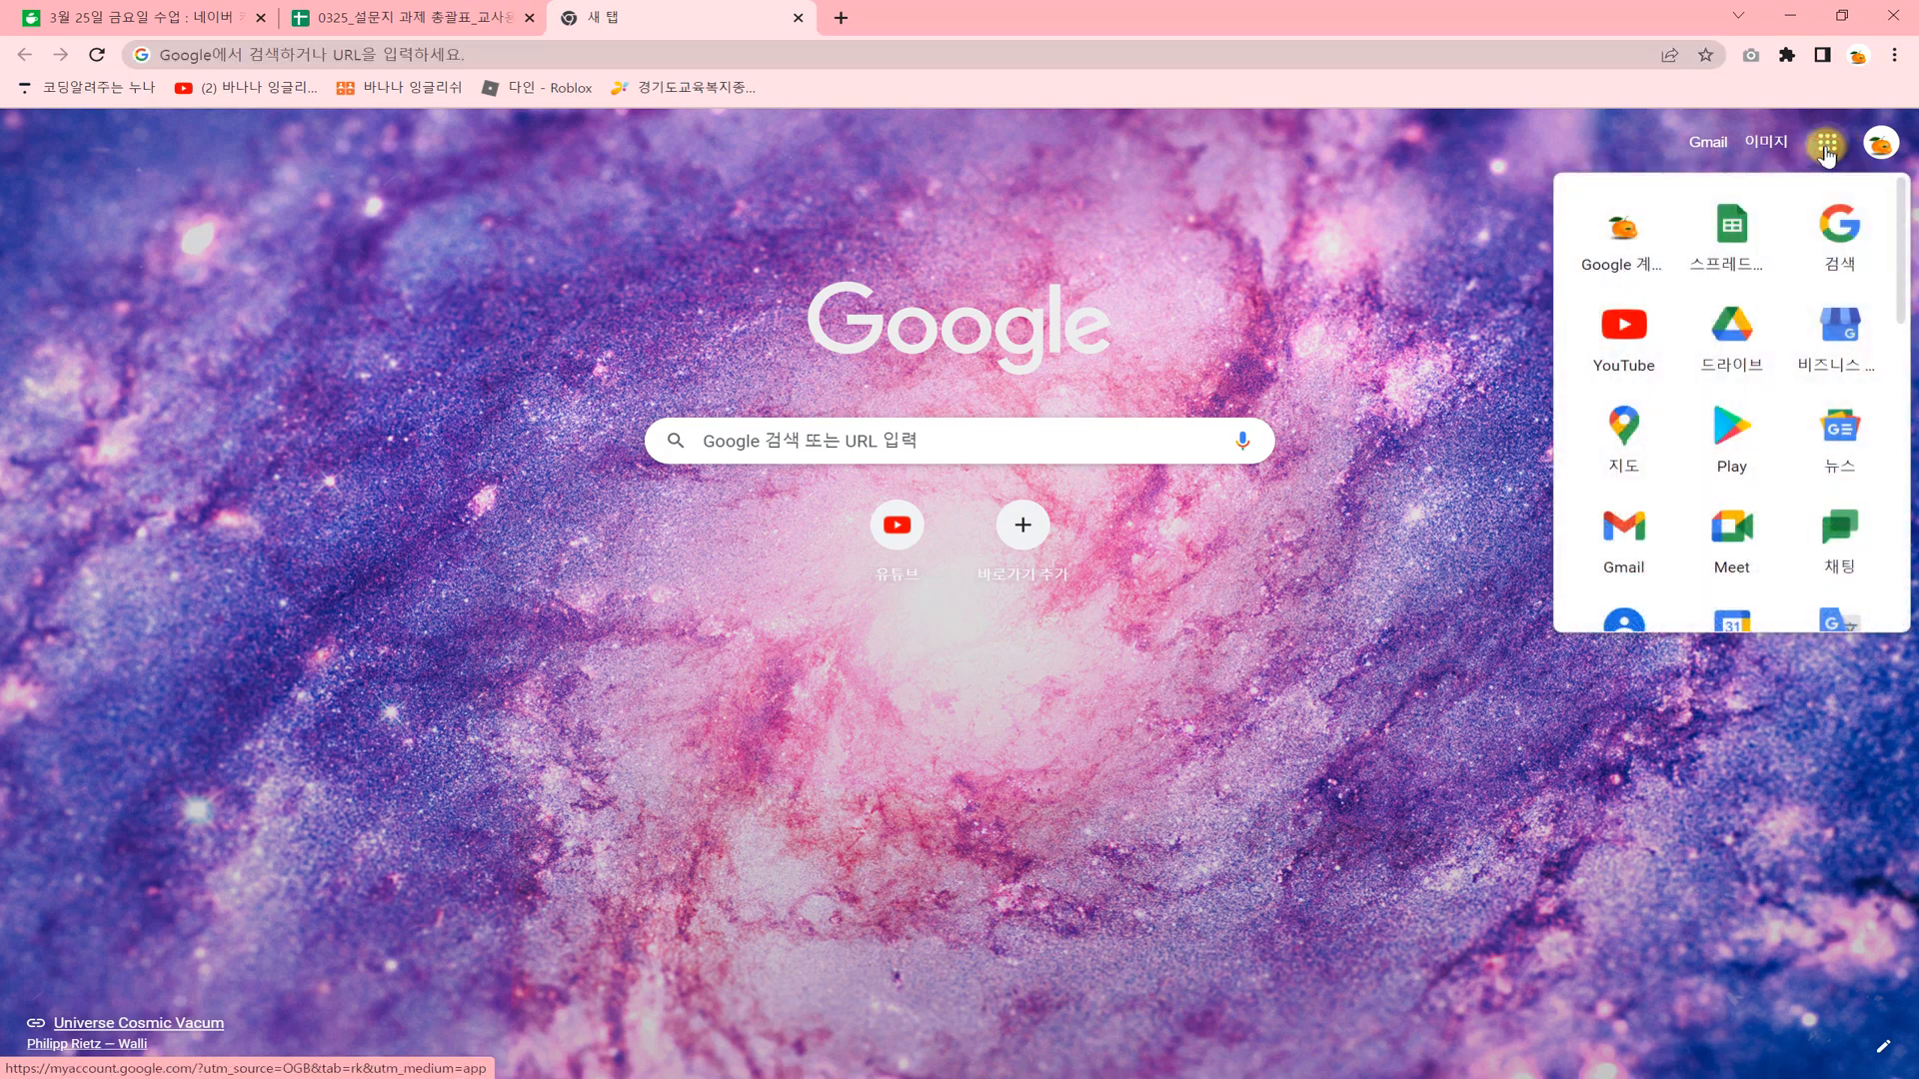
left_click_drag(1732, 238, 1752, 569)
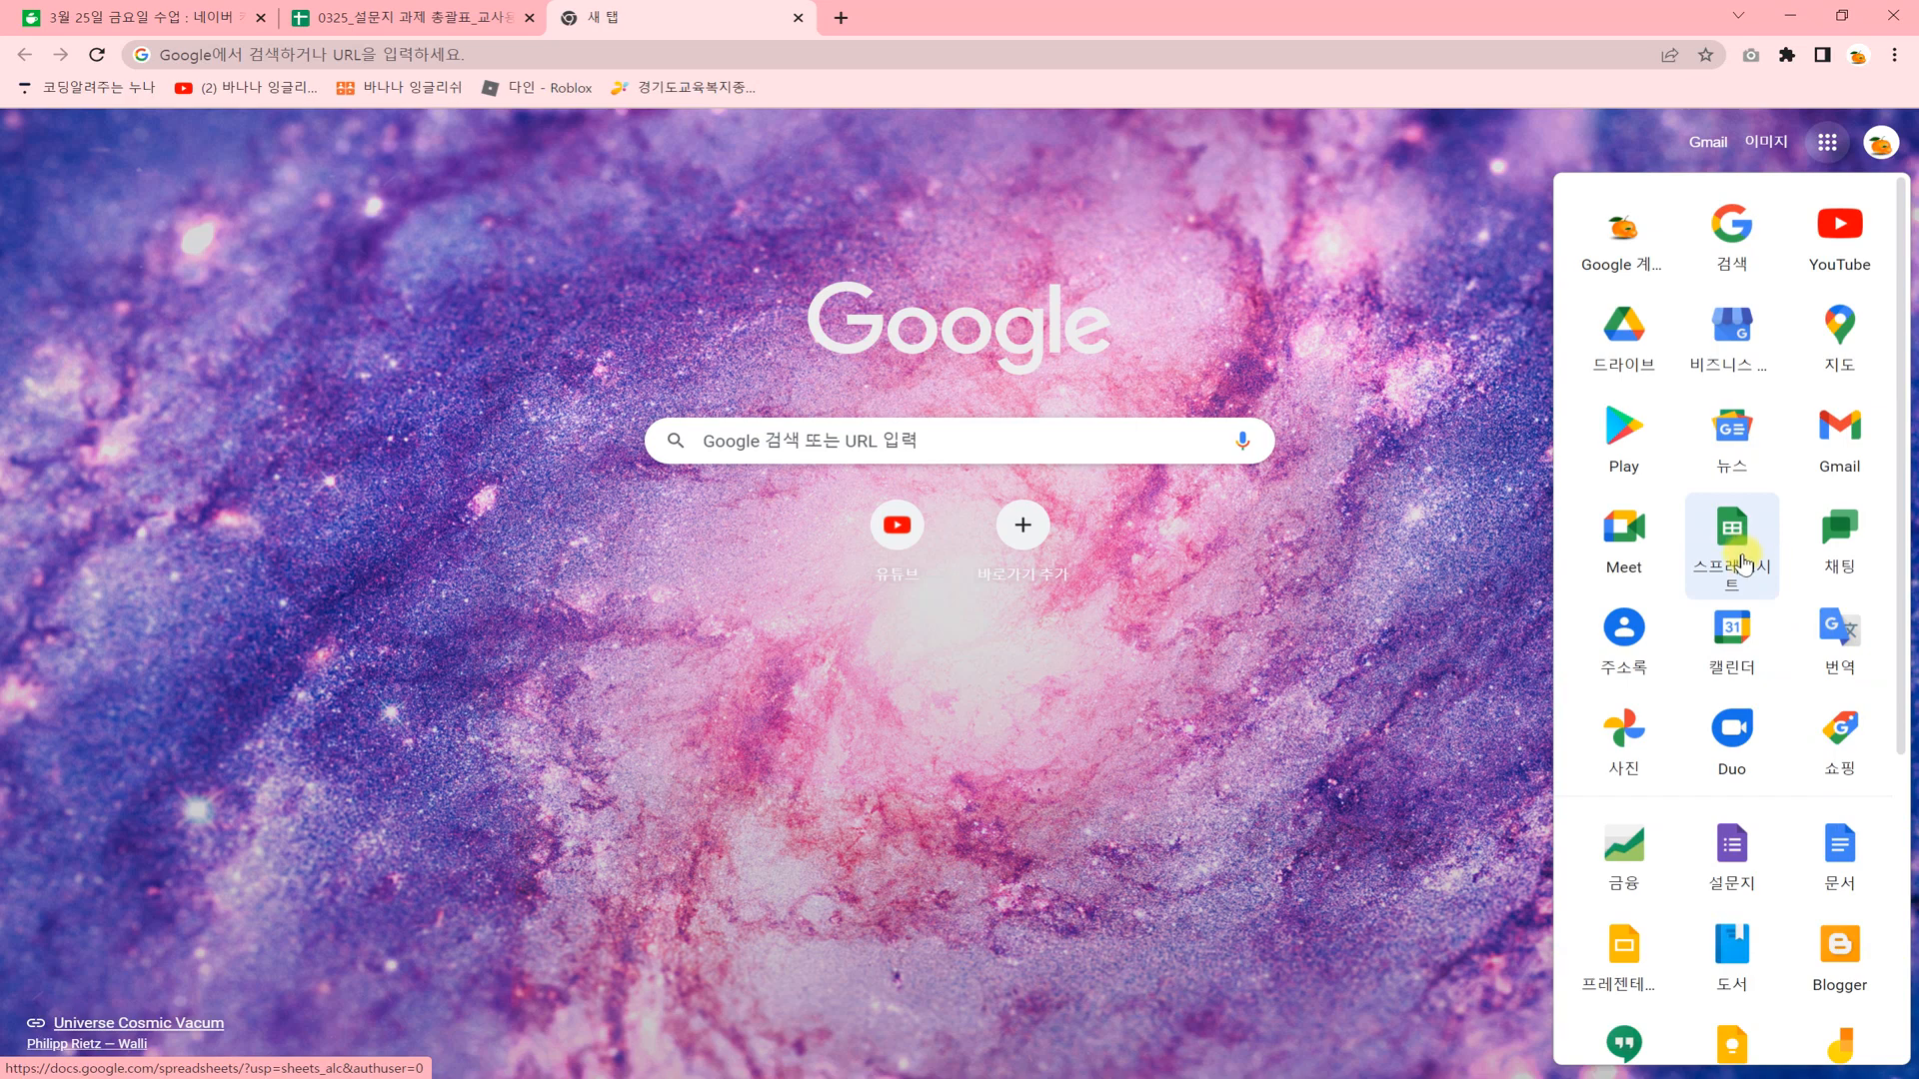
left_click_drag(1741, 565, 1687, 265)
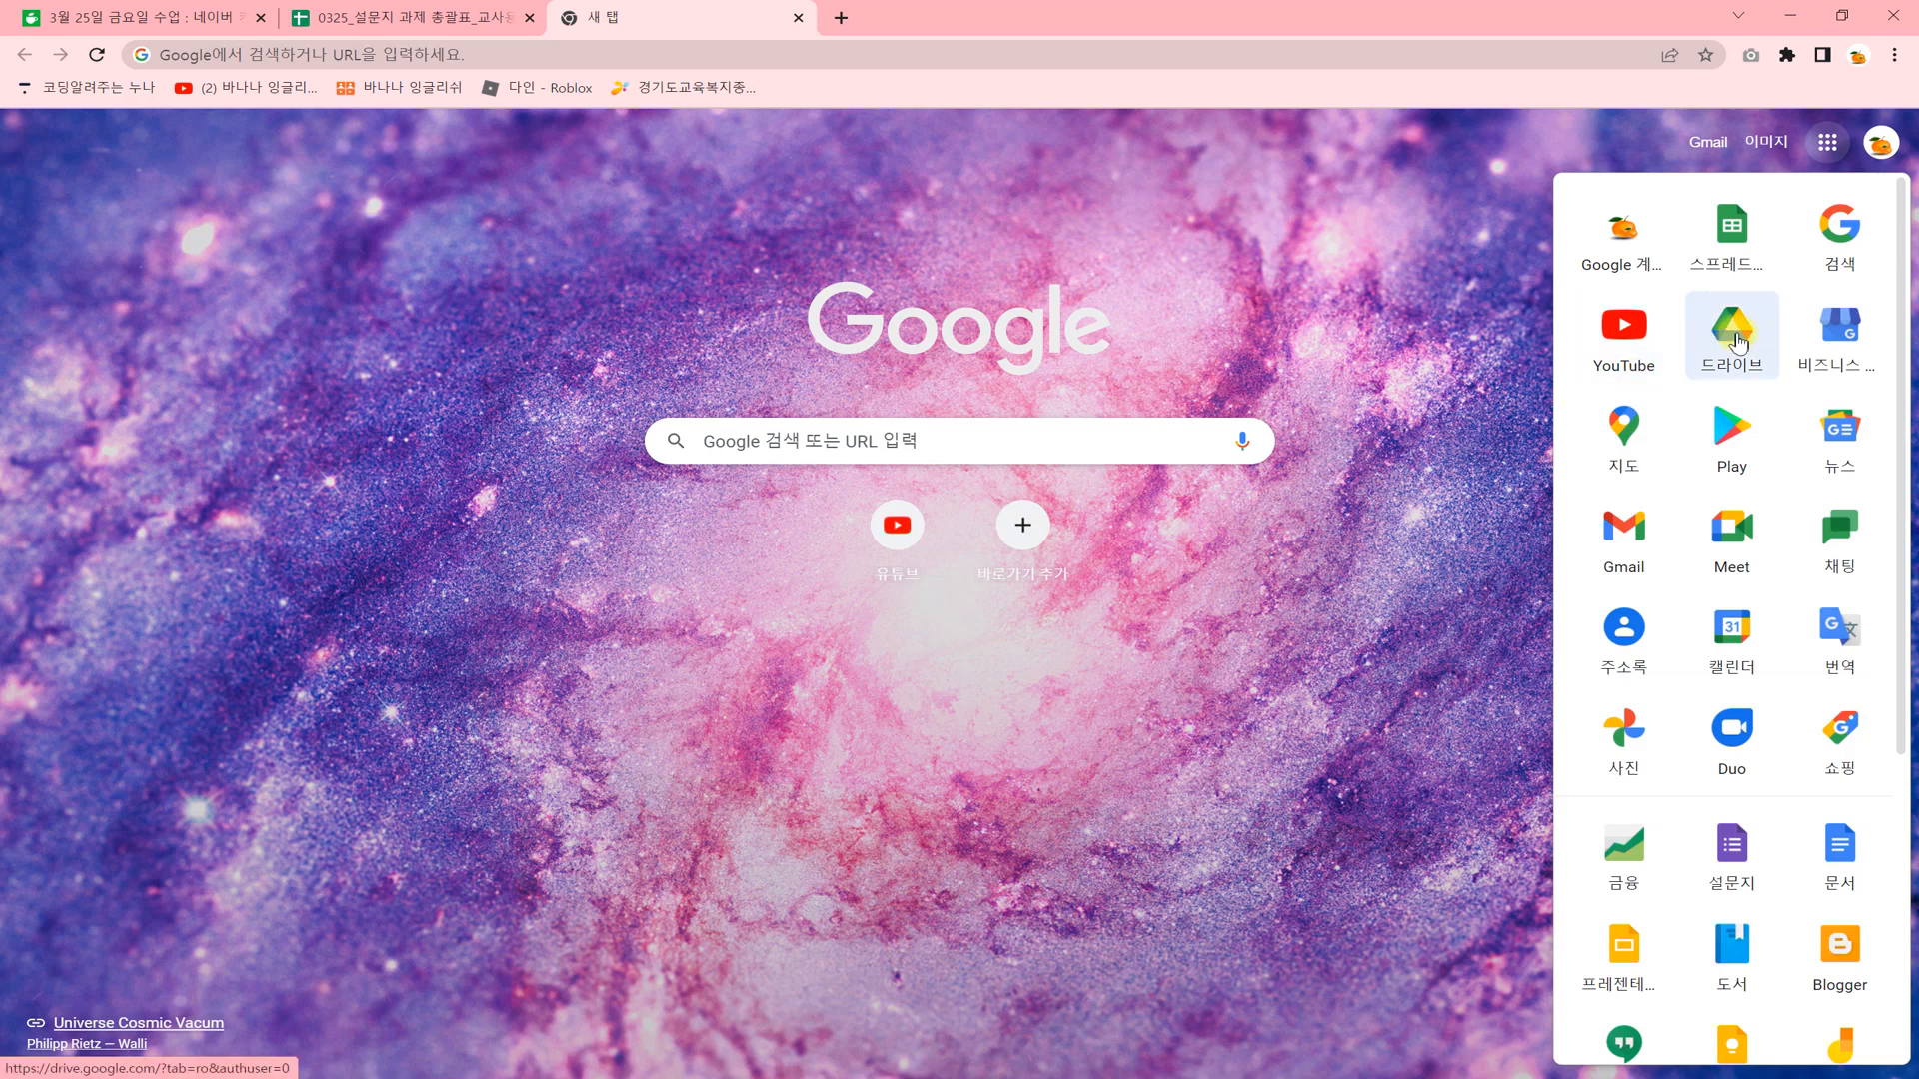
left_click(1737, 342)
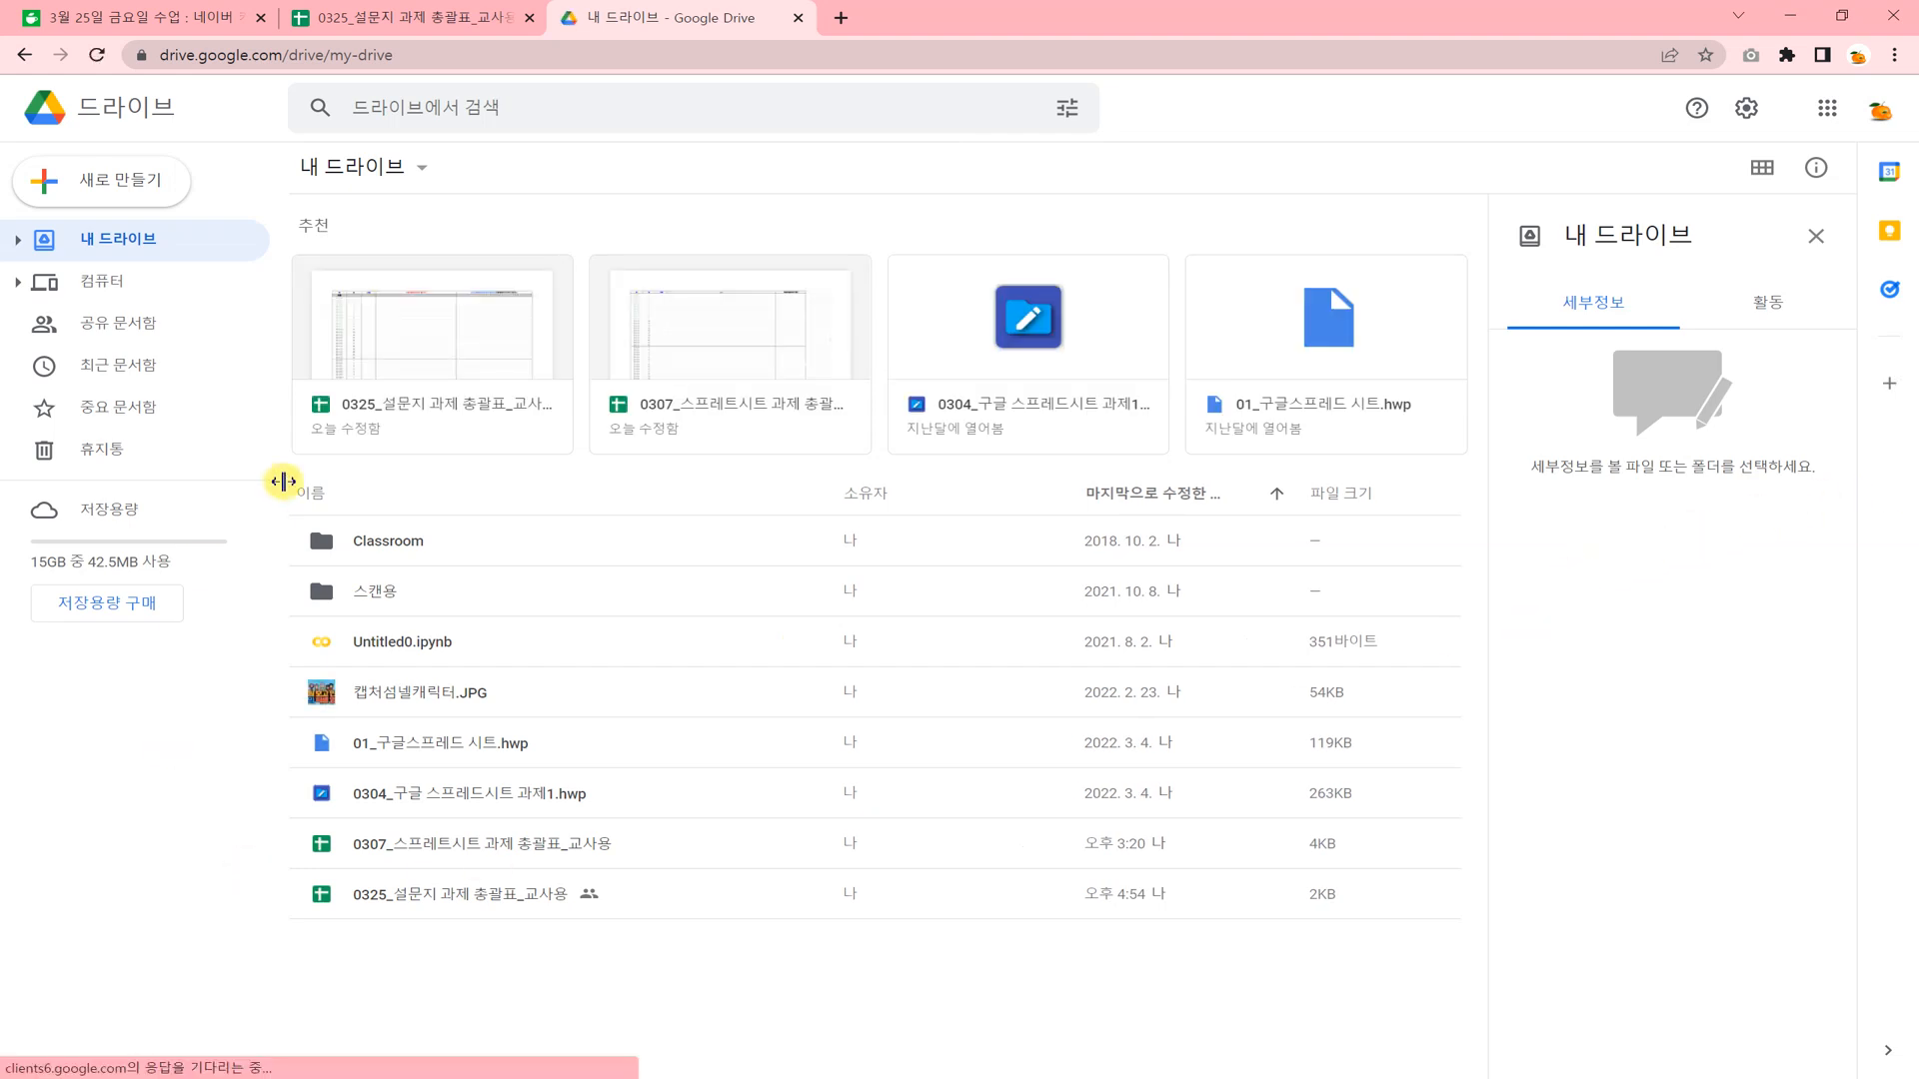
left_click(138, 190)
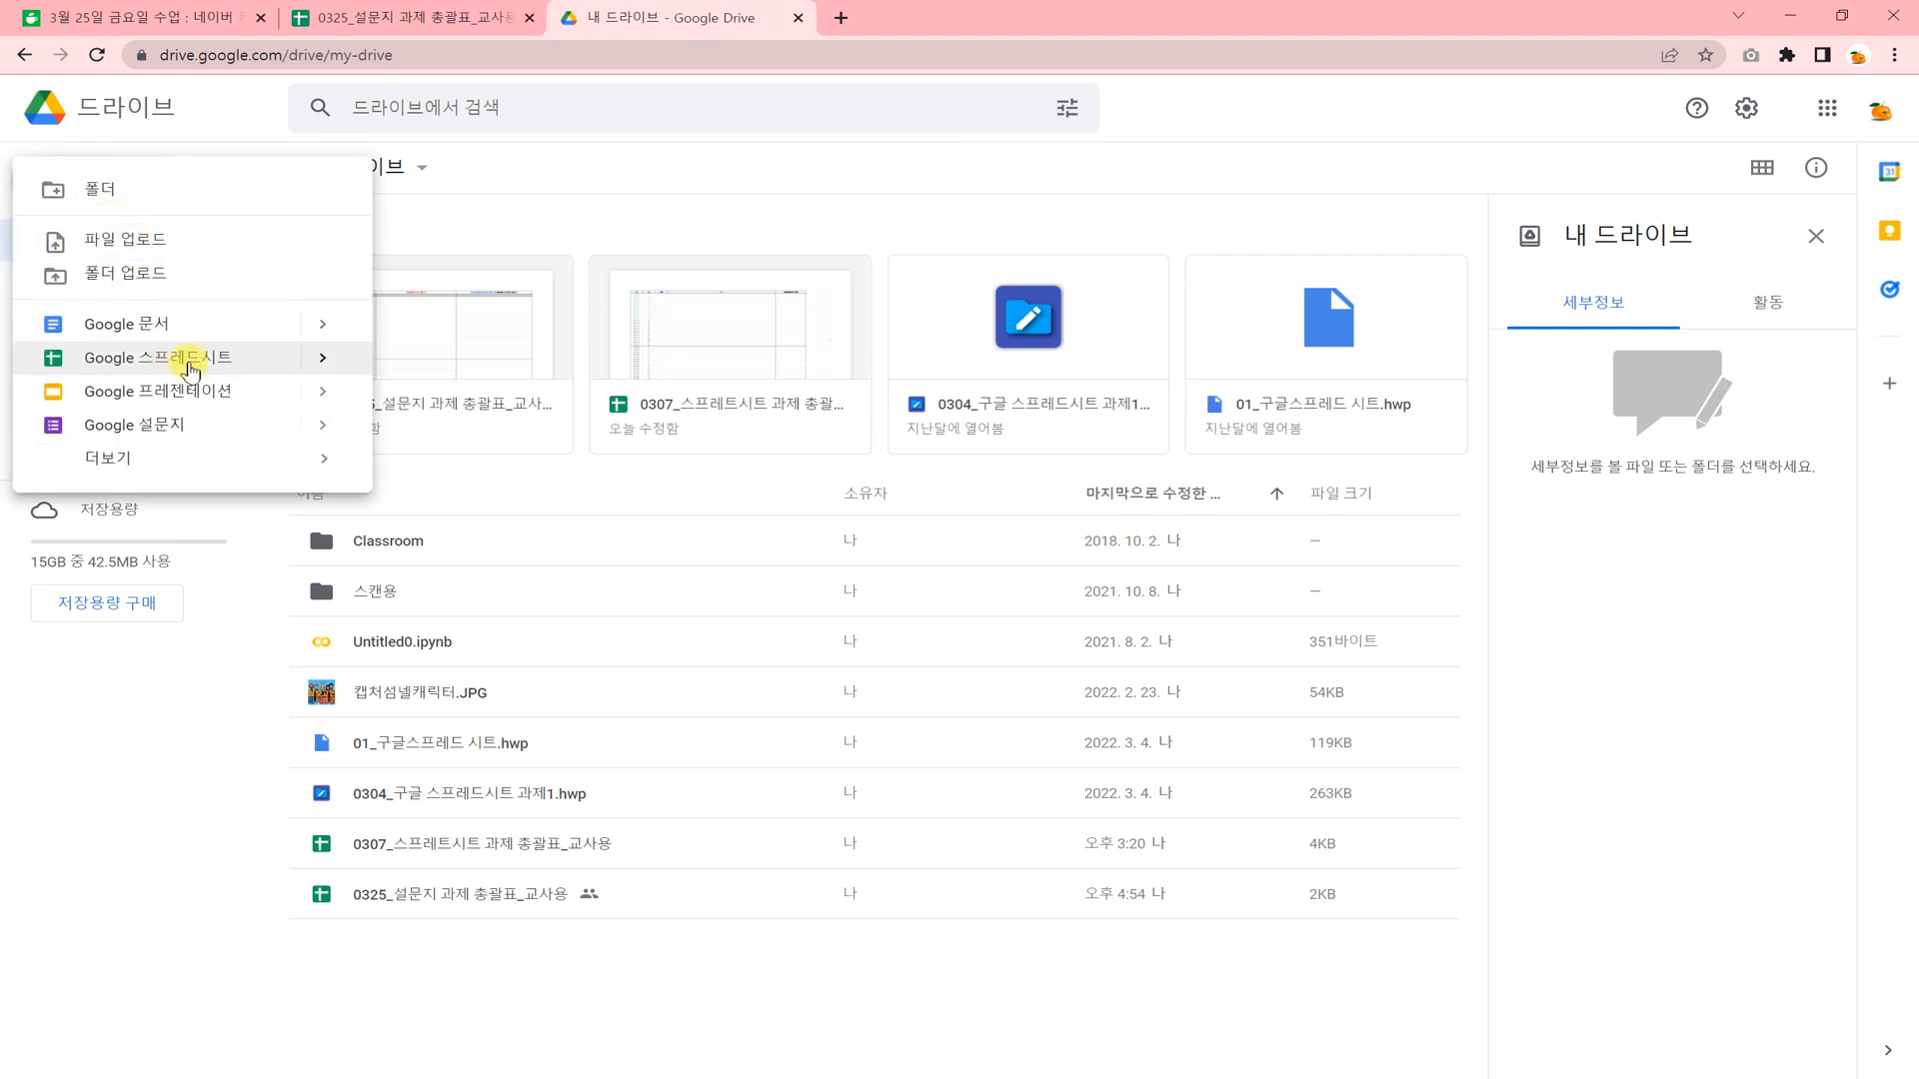
mouse_move(319, 361)
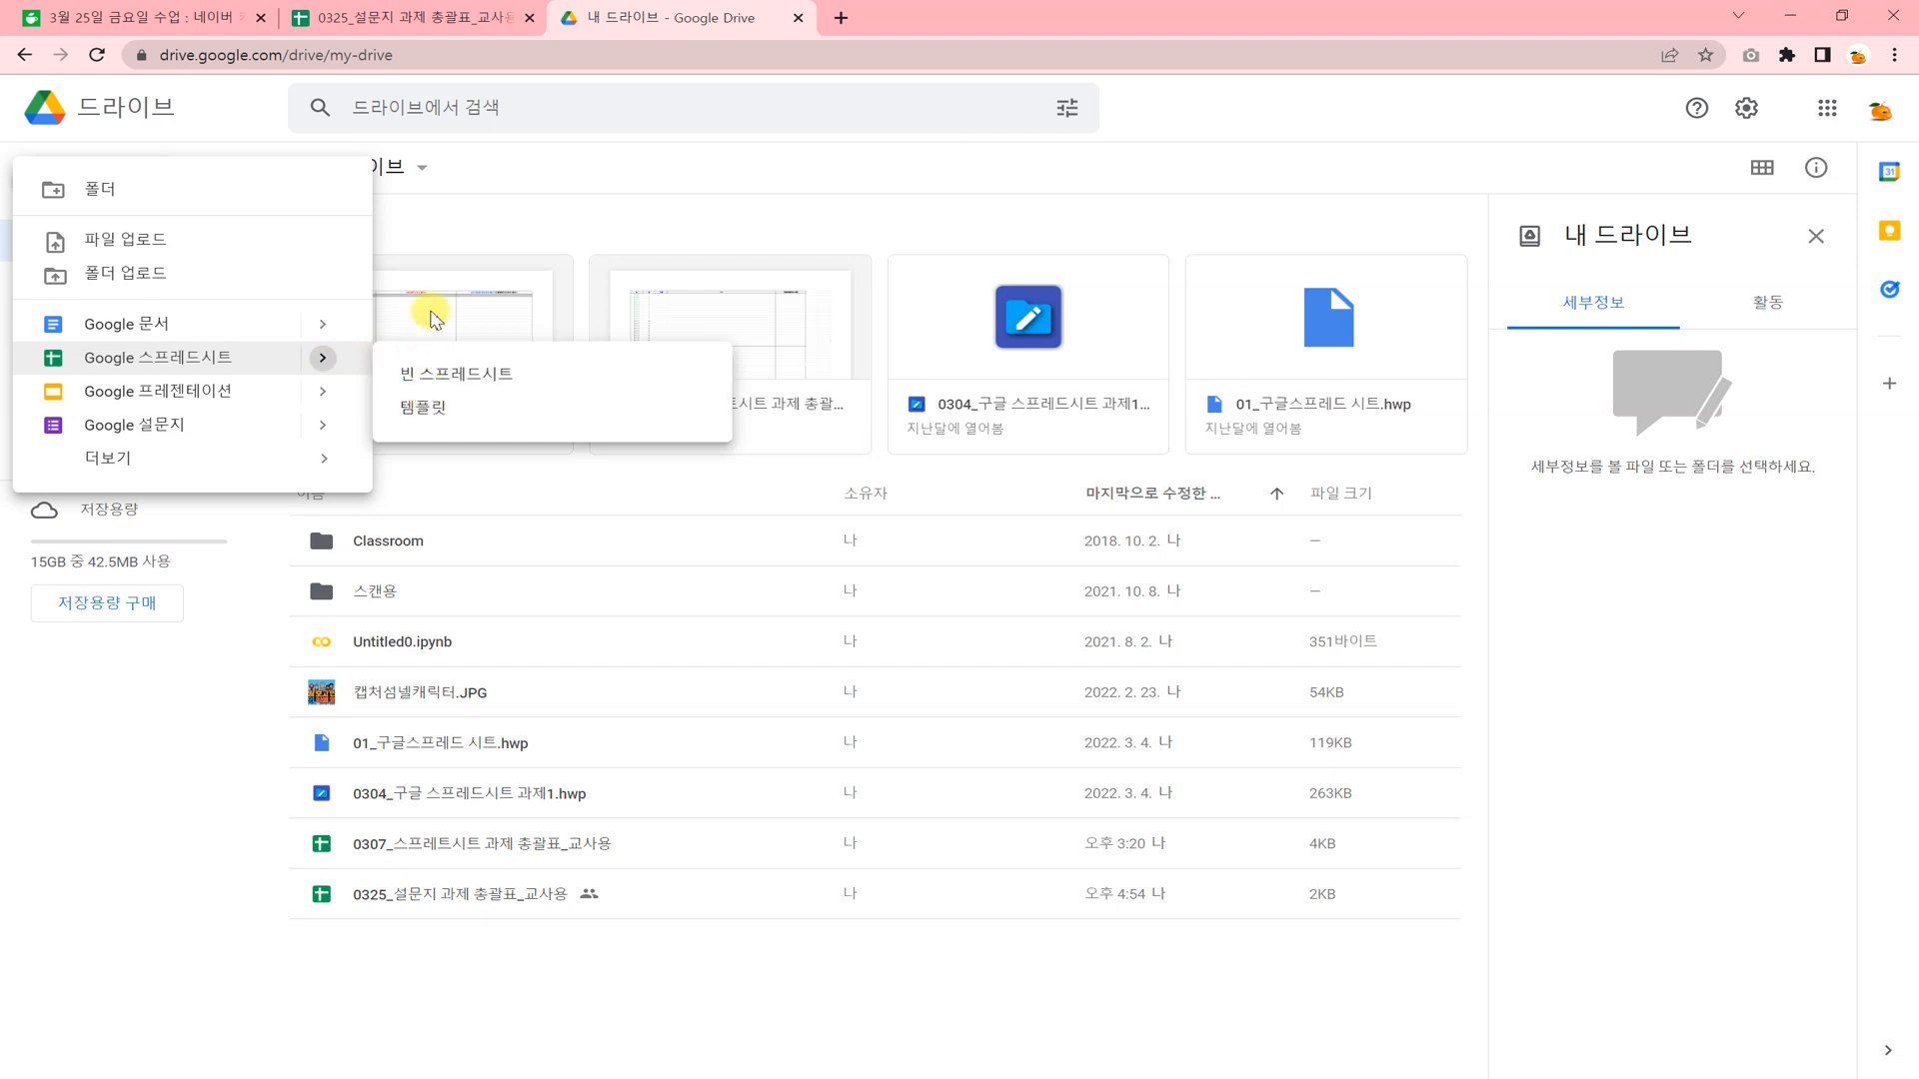
left_click(492, 184)
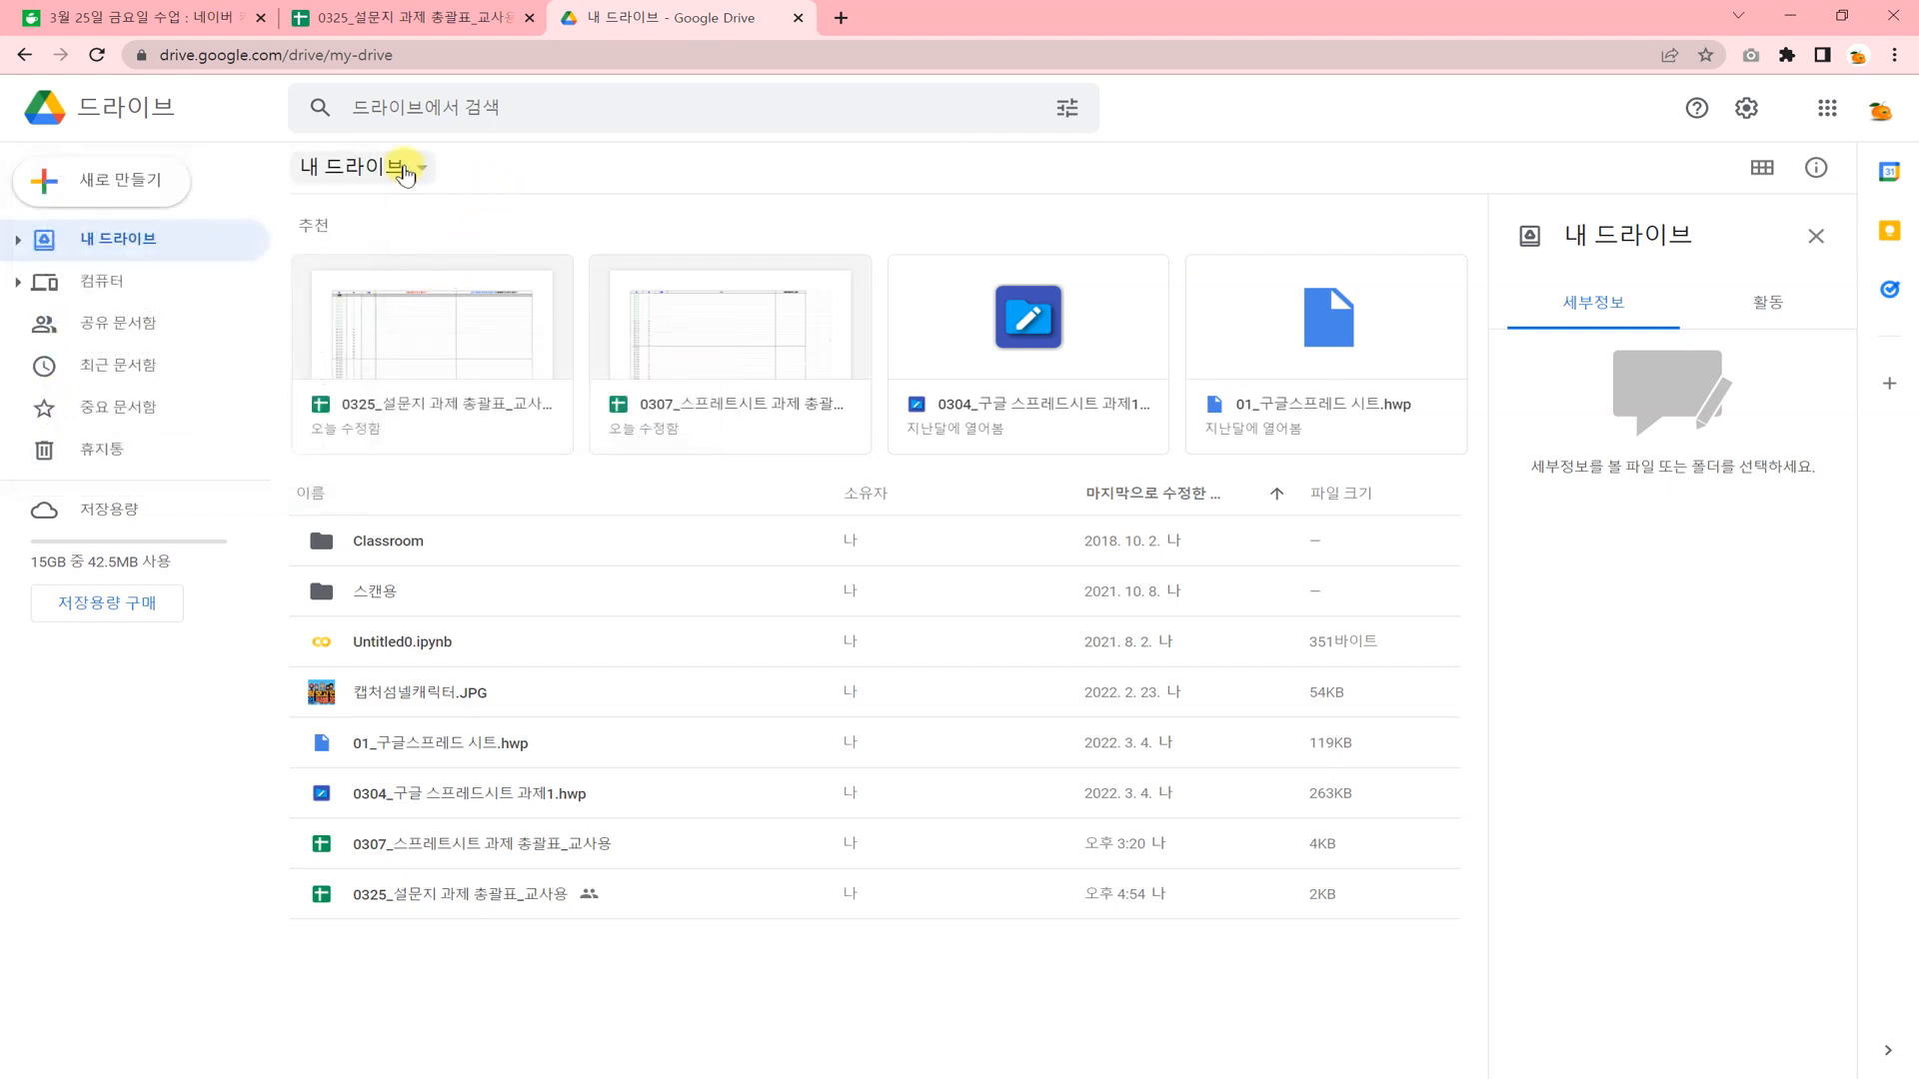
Create a blank Google spreadsheet in the My Drive folder.
left_click(405, 172)
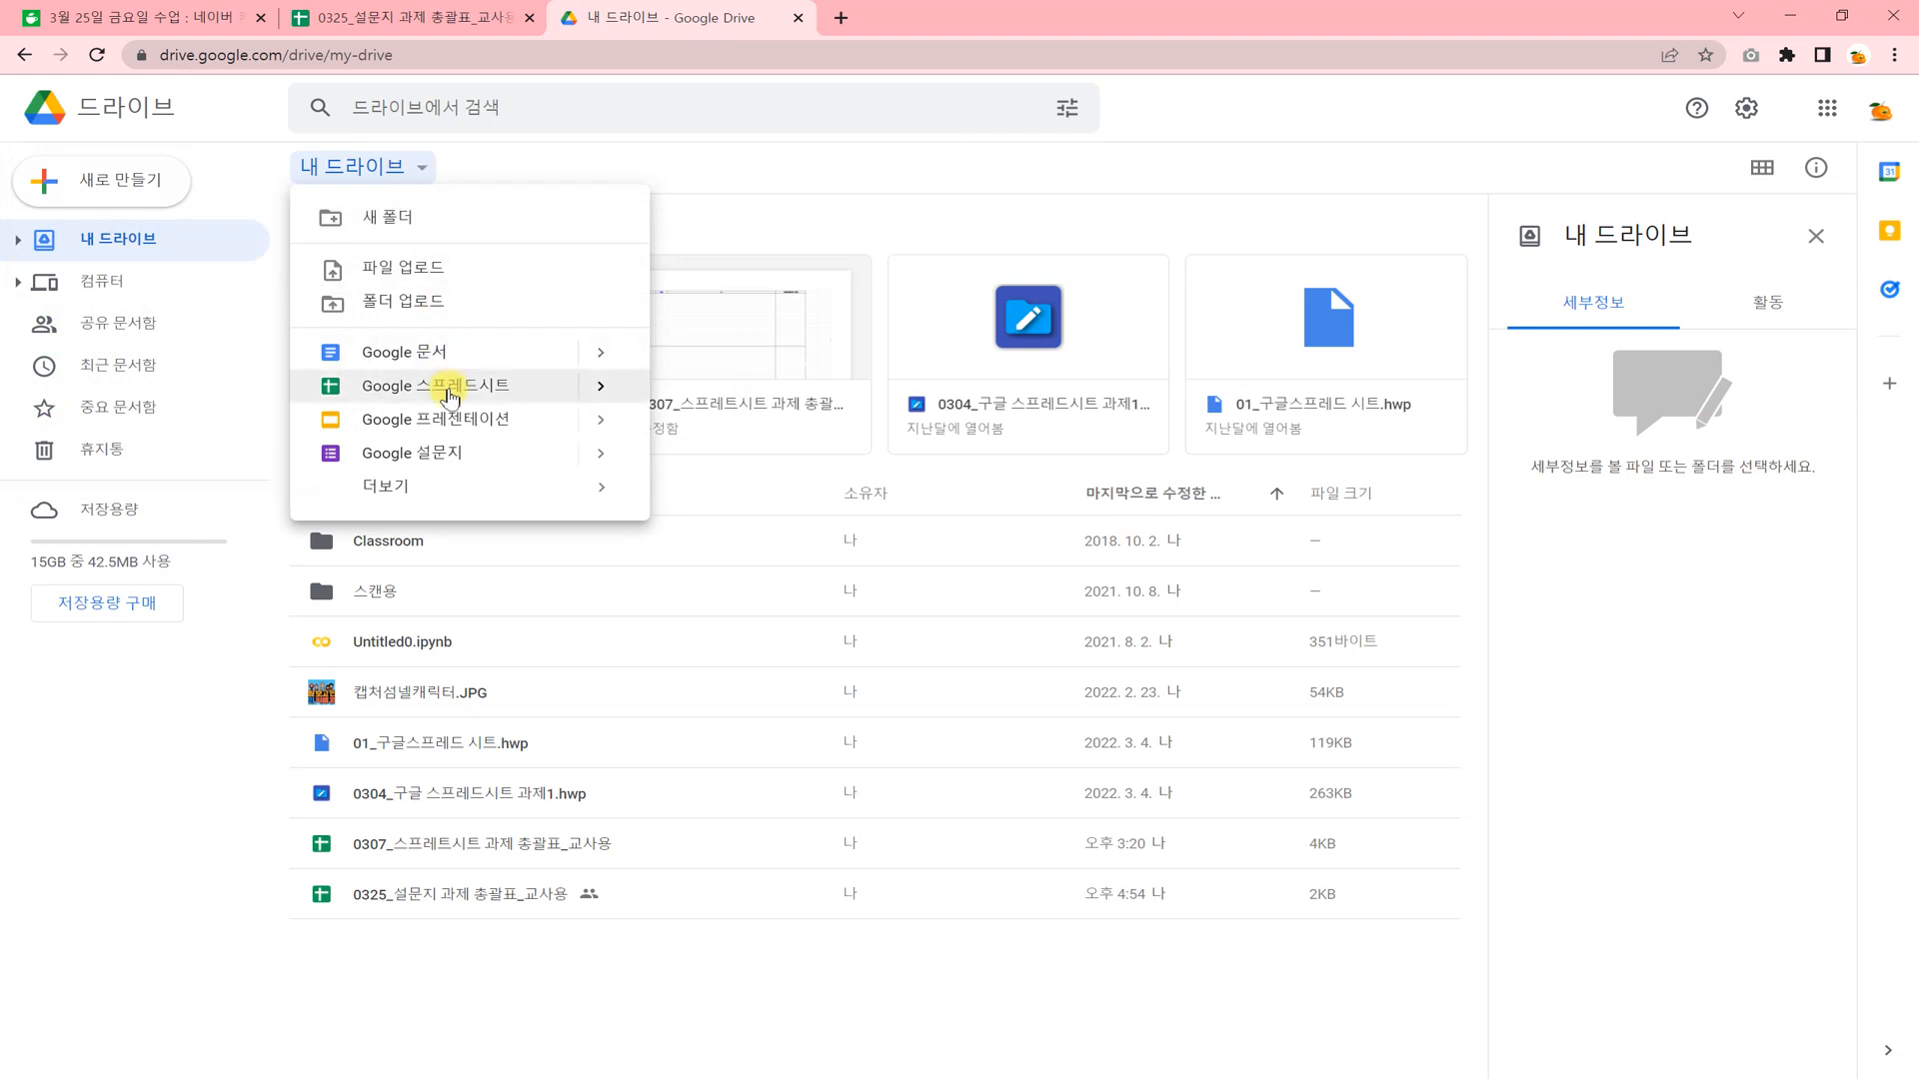
mouse_move(600, 386)
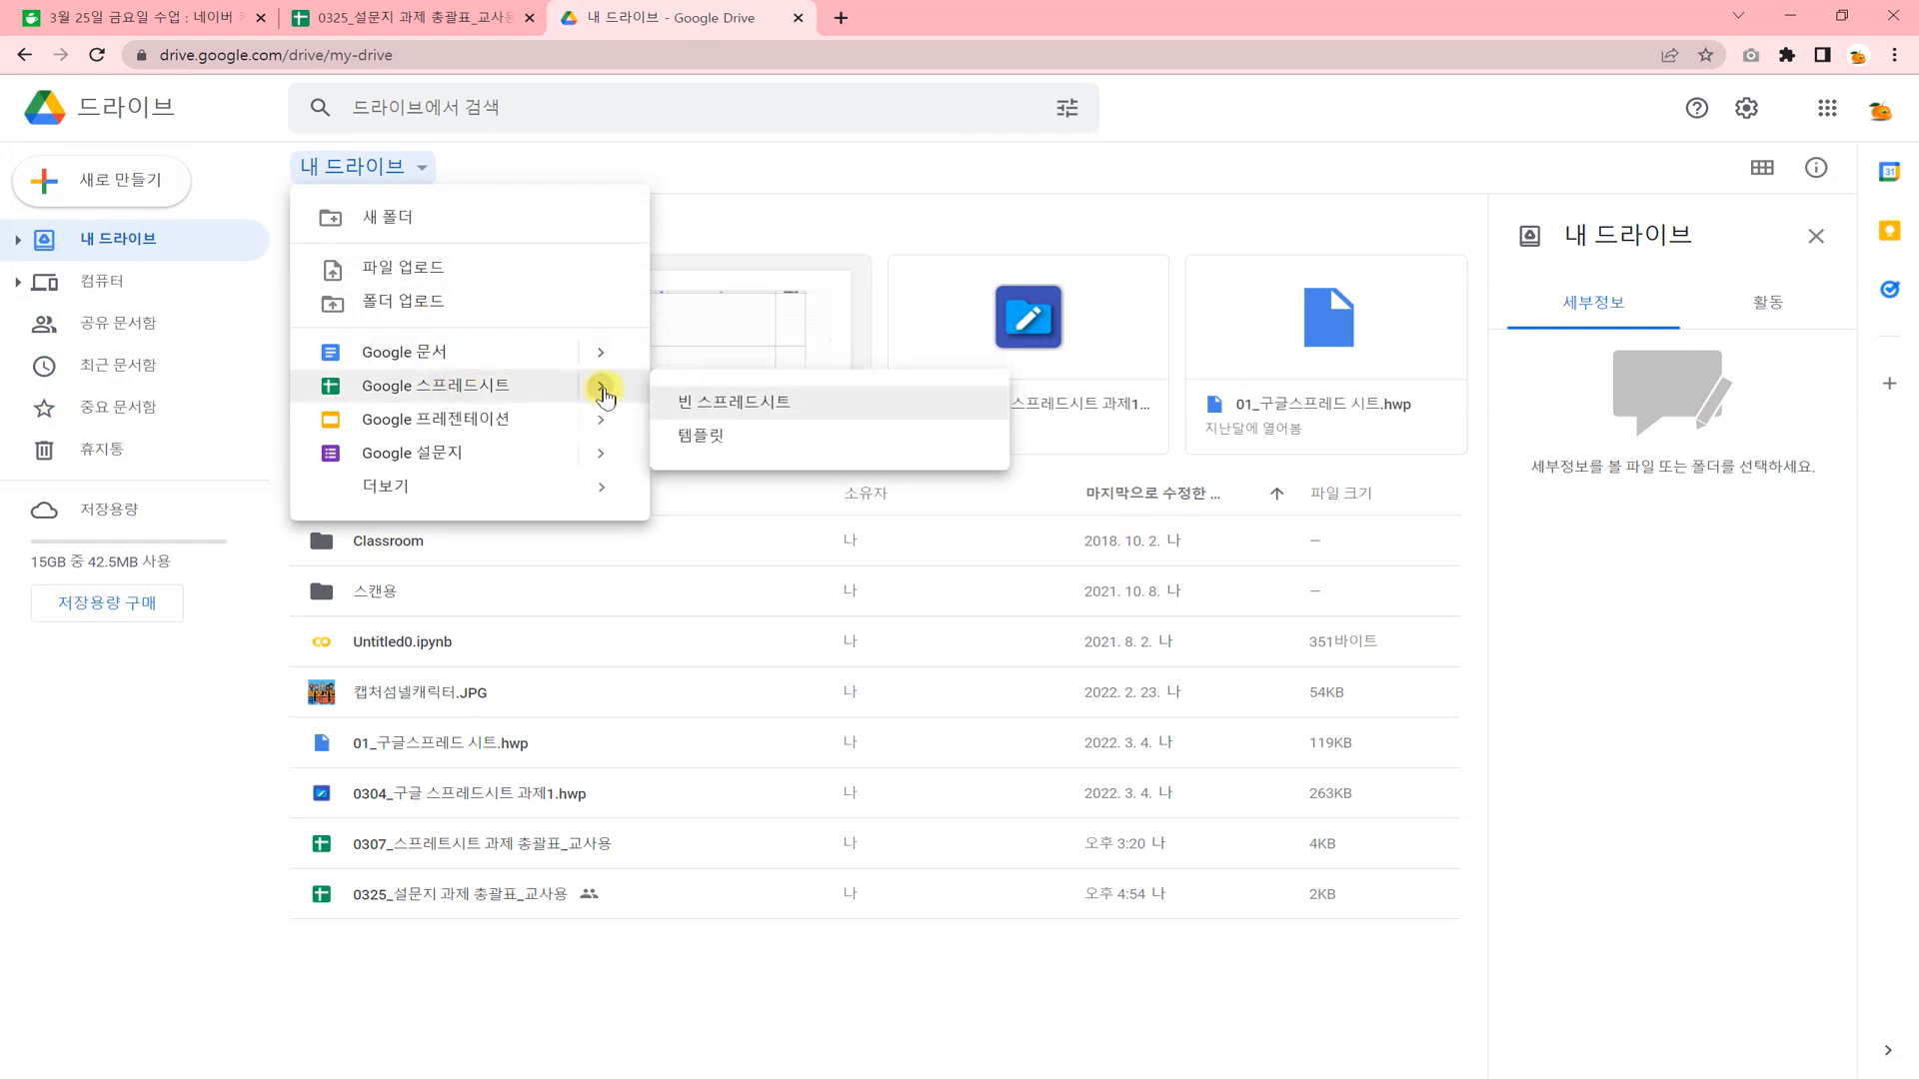
left_click(747, 404)
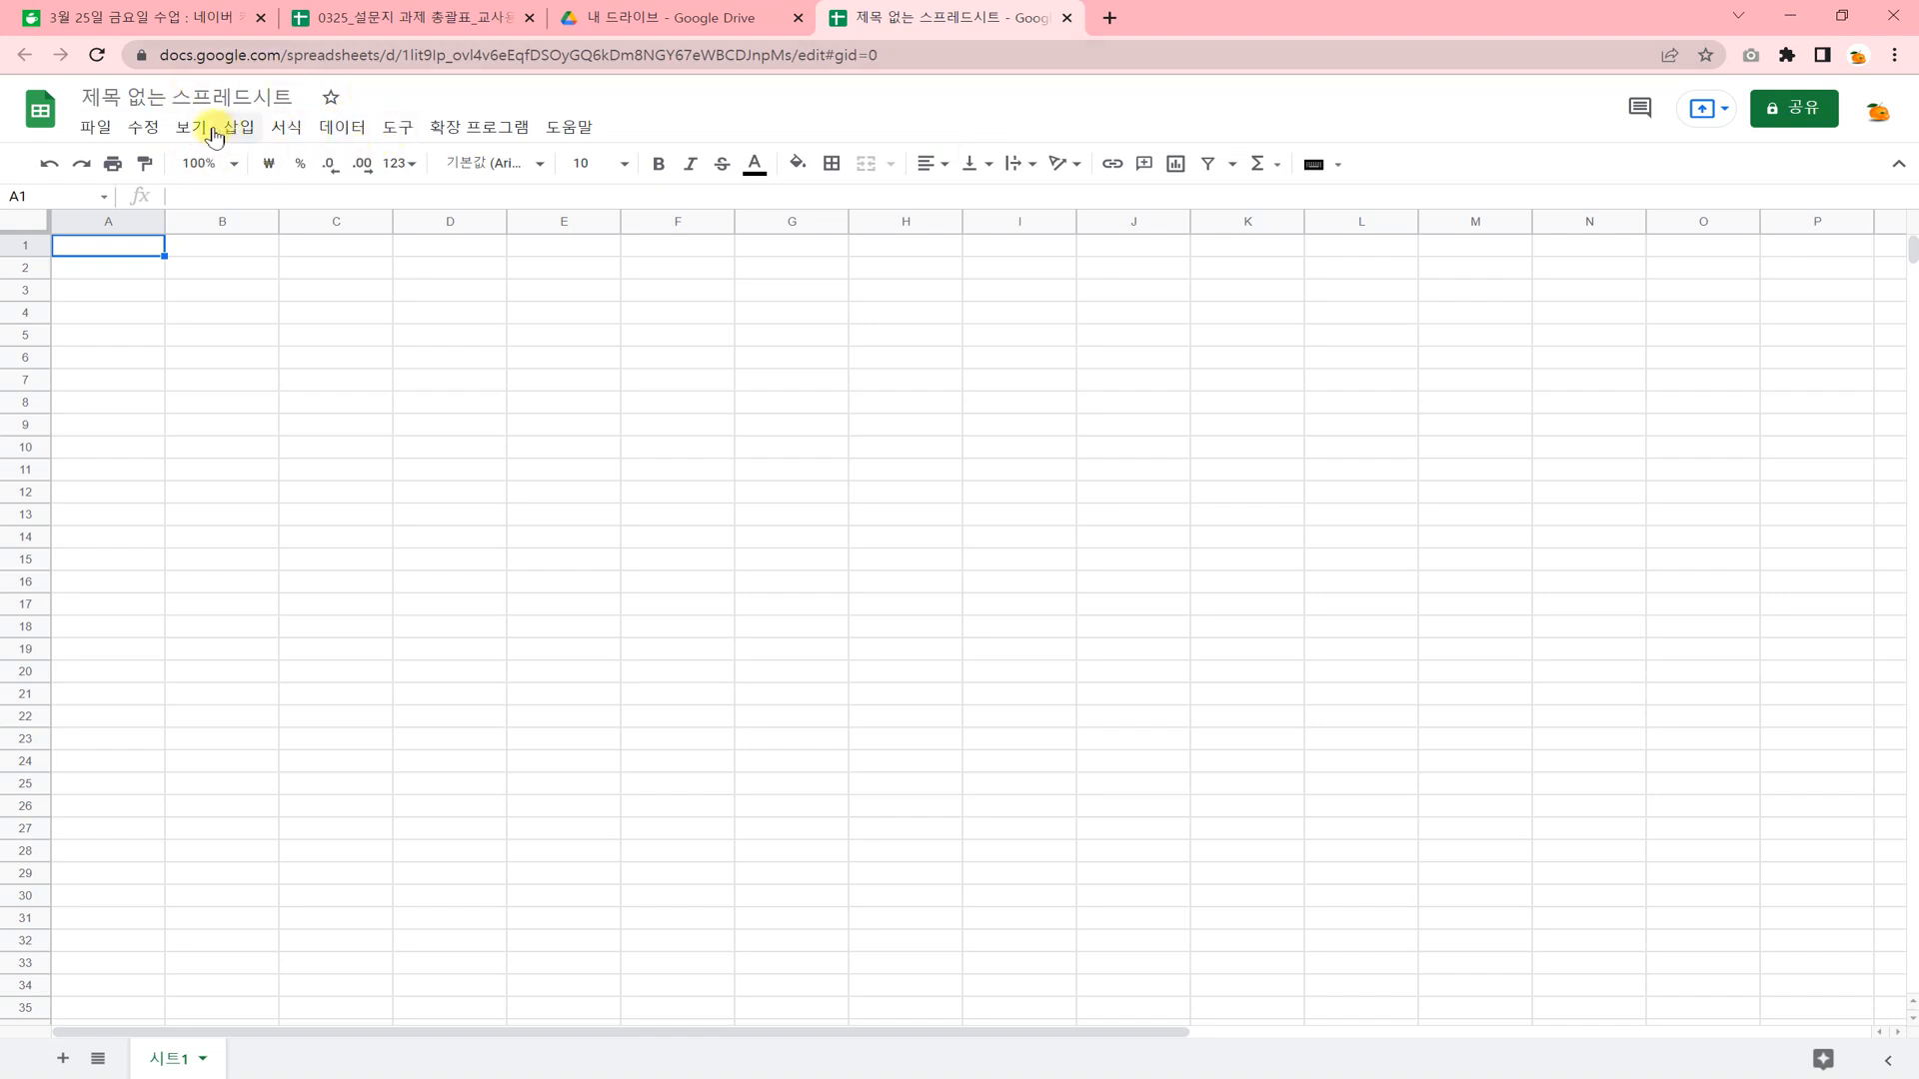
Rename the untitled spreadsheet as "3월 25일 작업".
left_click(138, 98)
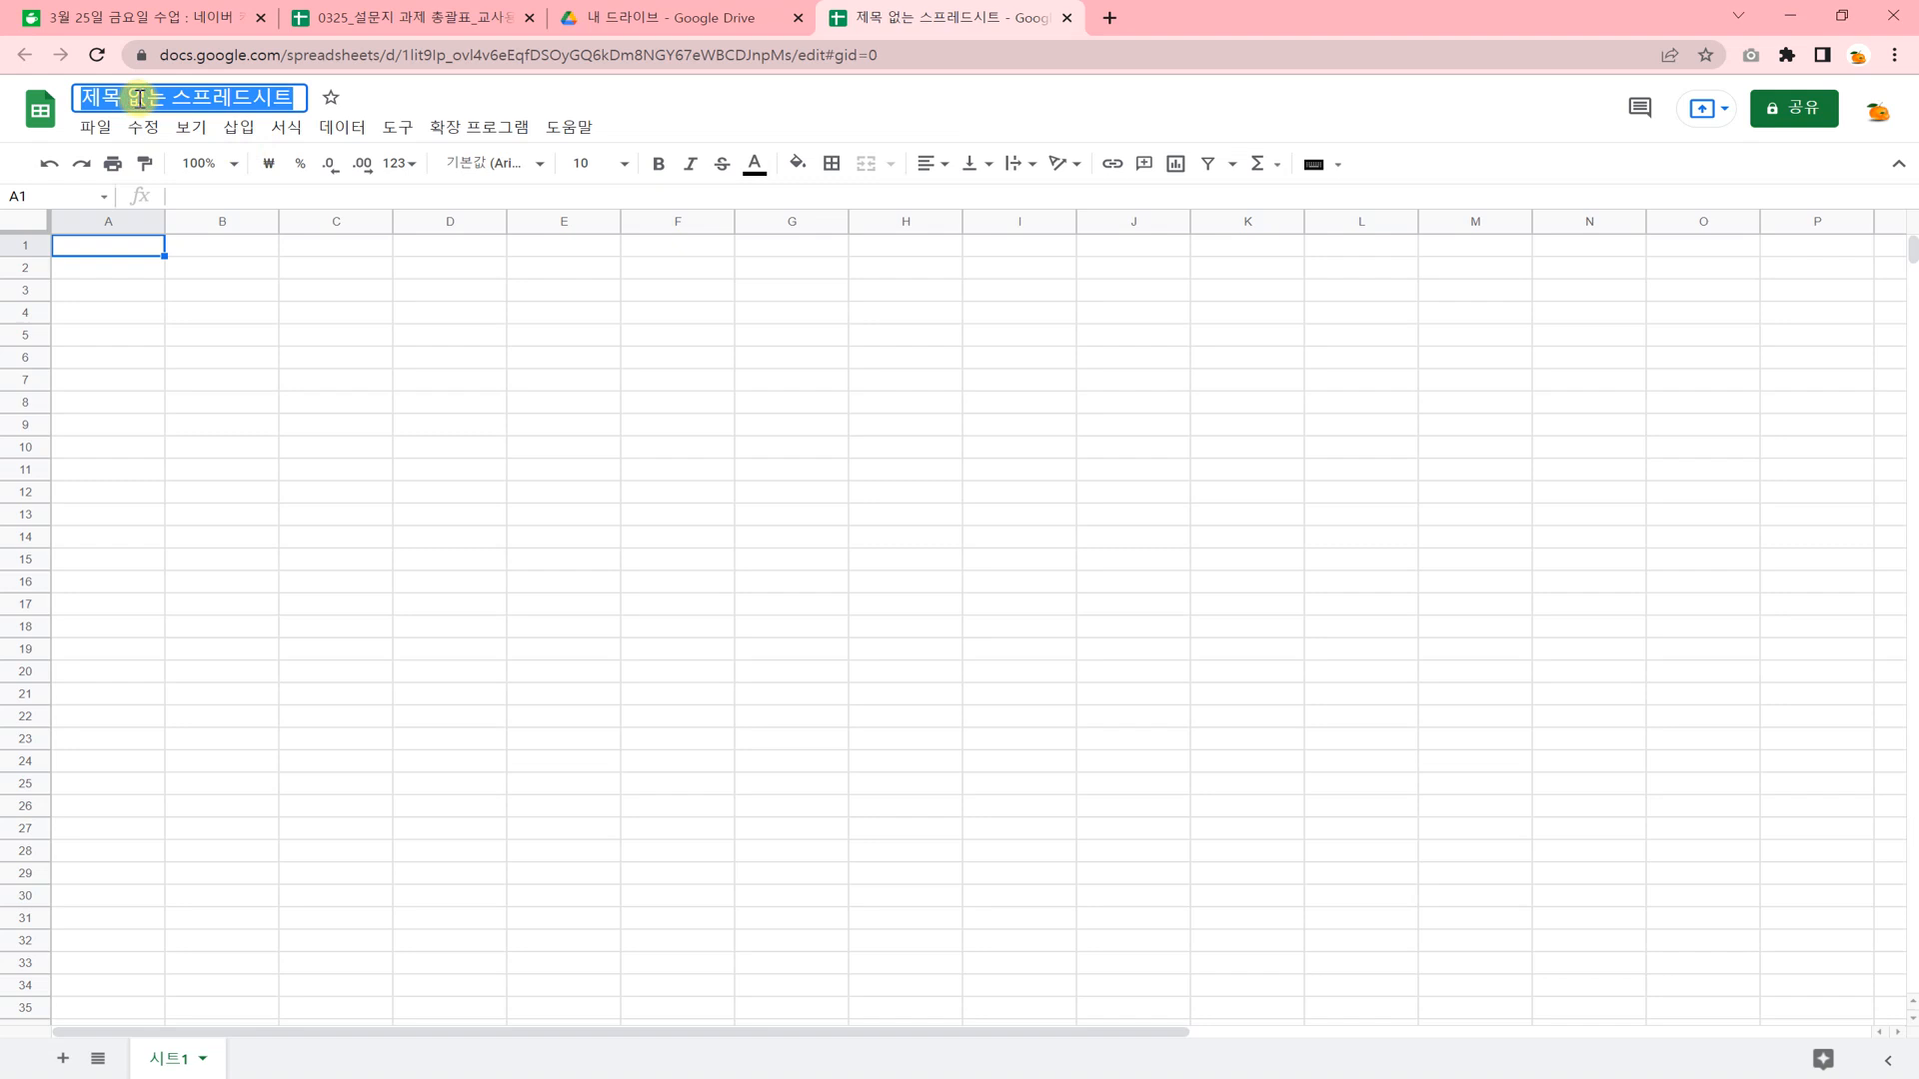
type("3월 2")
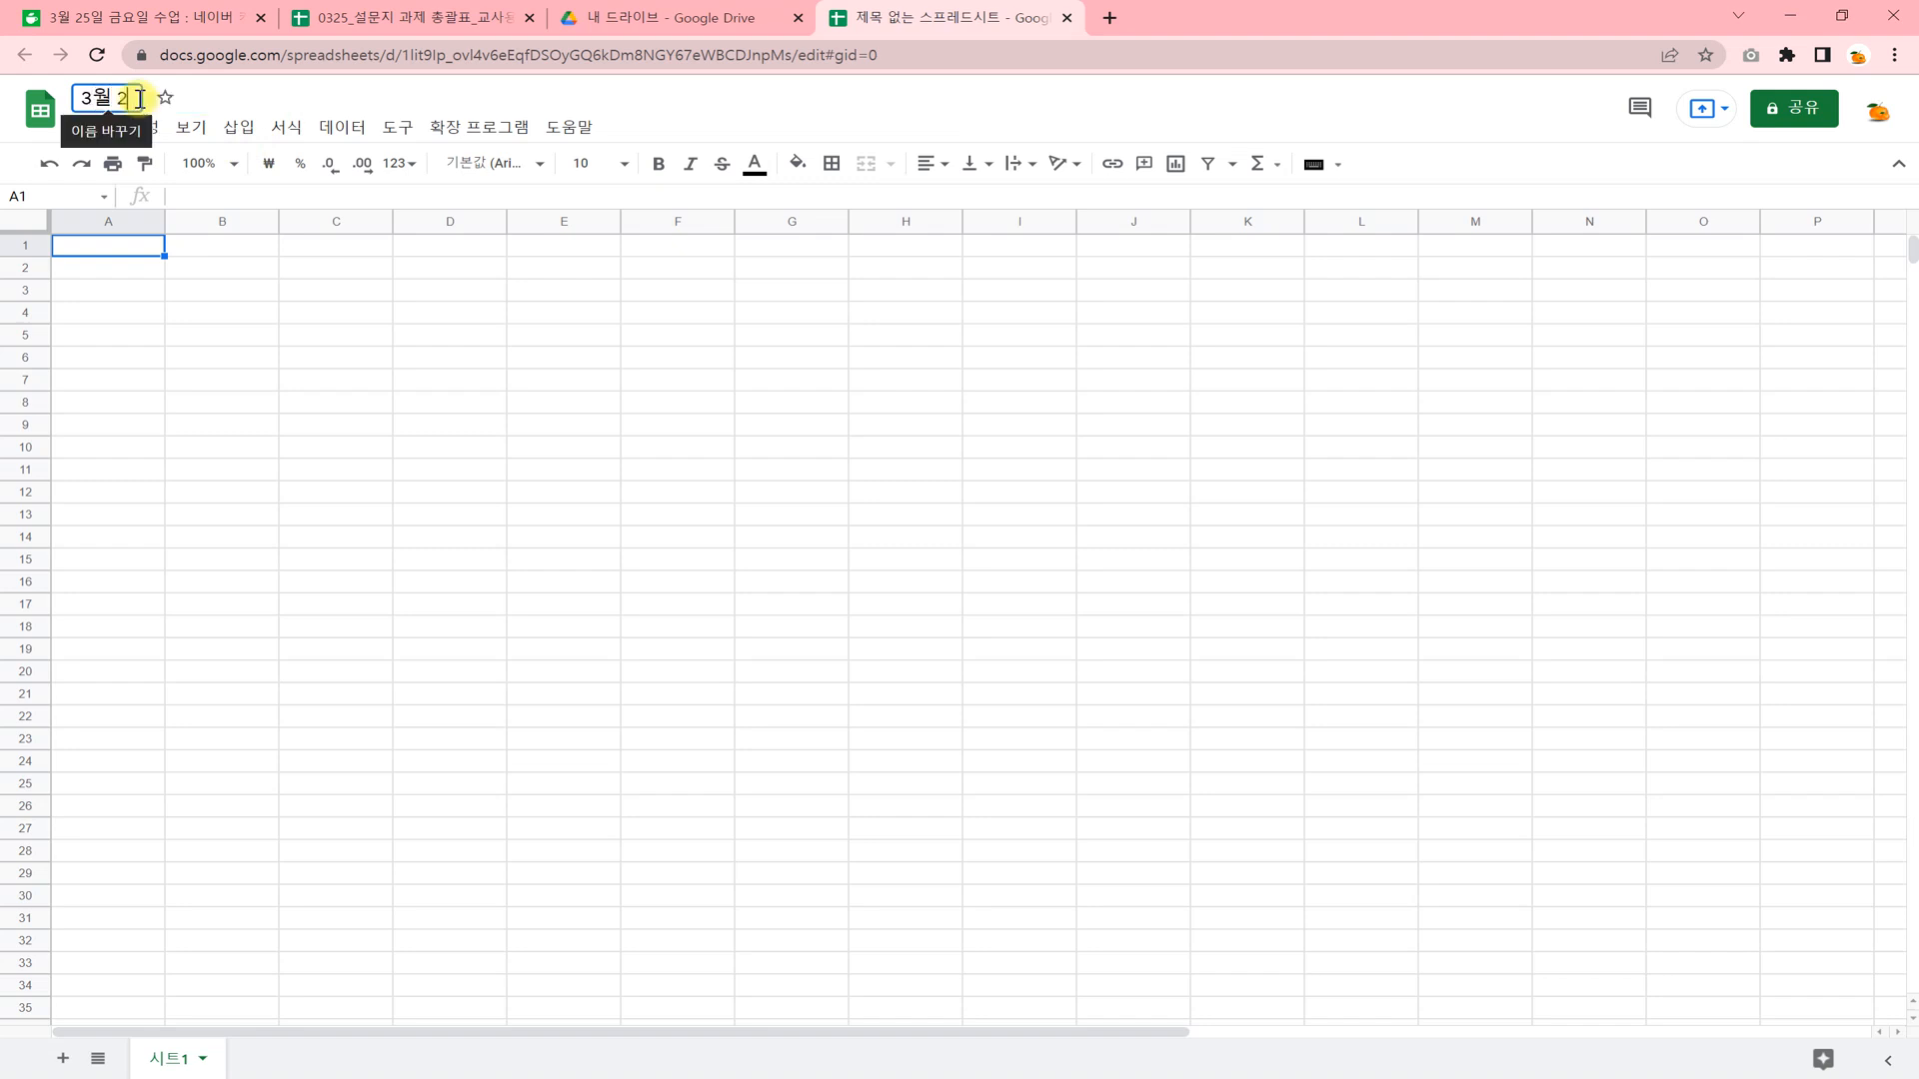
type("5")
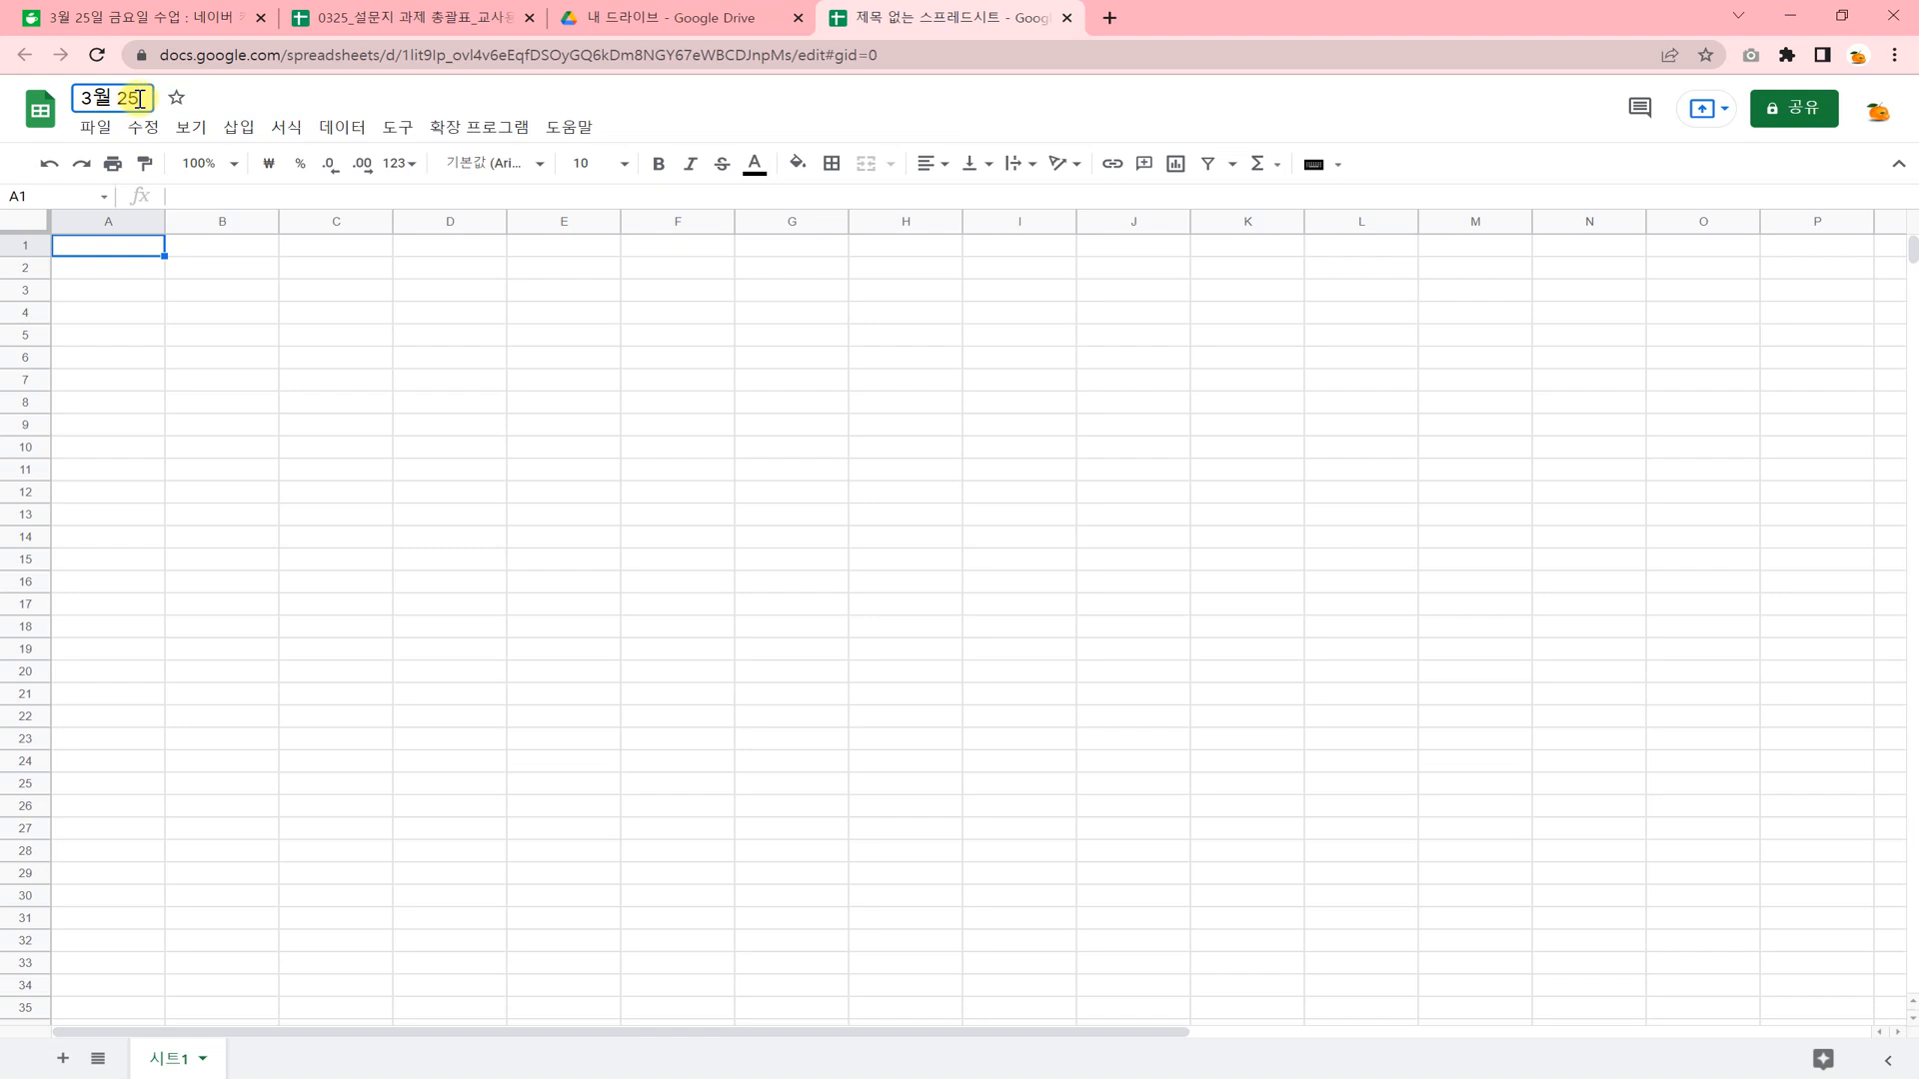
type("ㅇ")
type(" 작업")
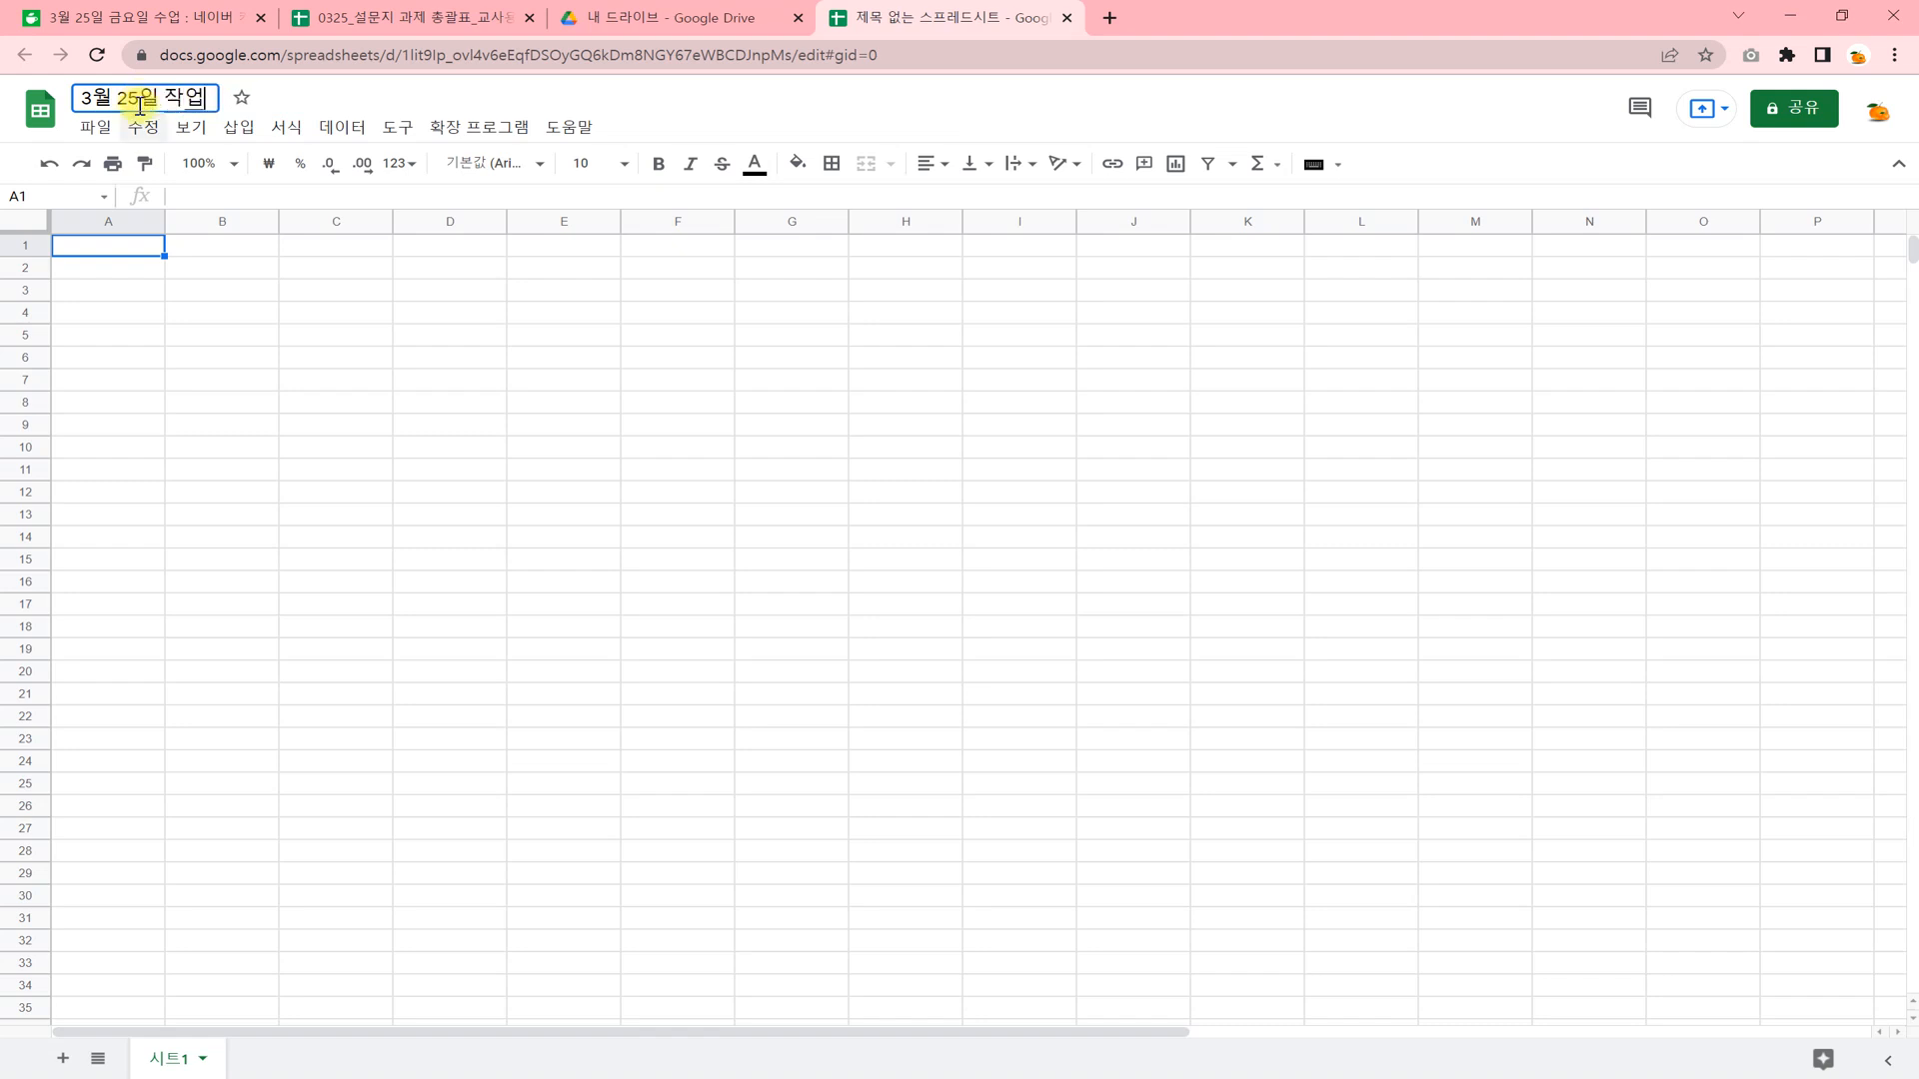
left_click(285, 343)
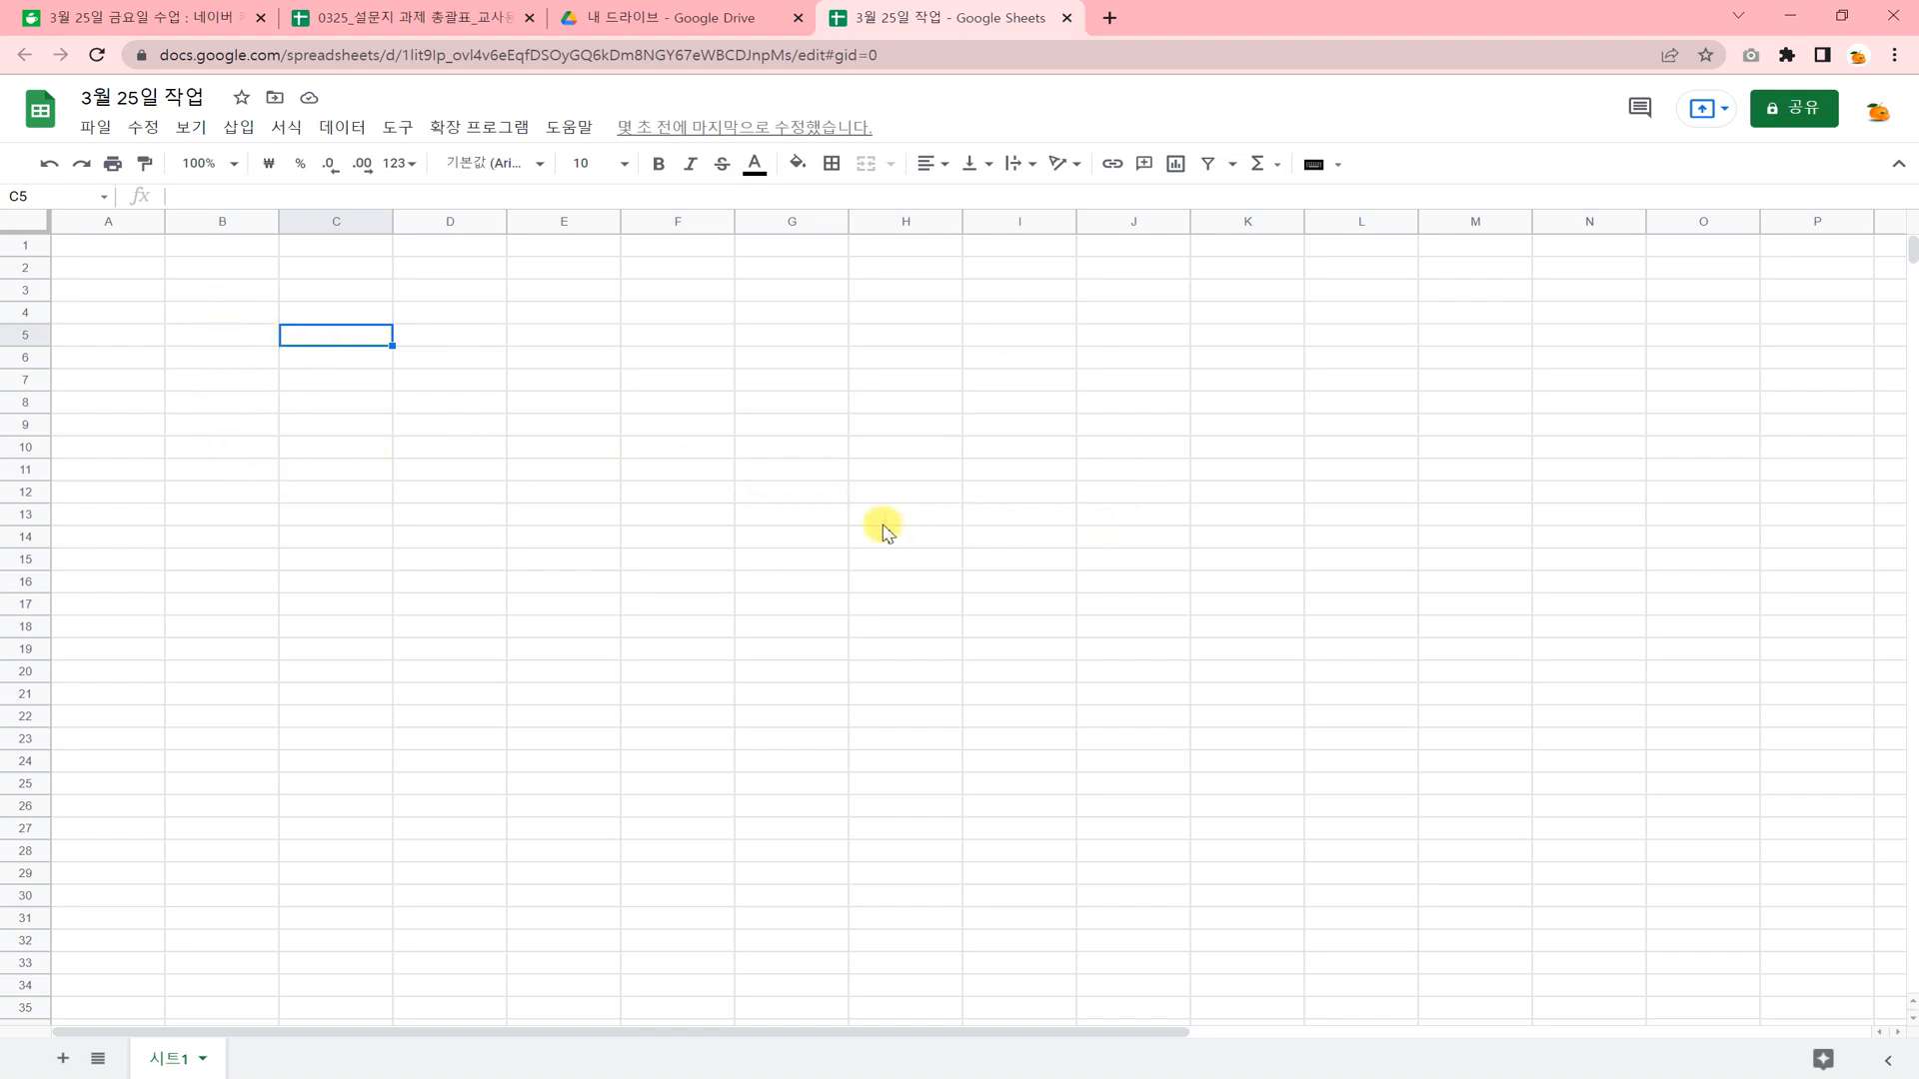
Select a few single cells, and whole columns A through F one after another, to show the column letters.
left_click(440, 424)
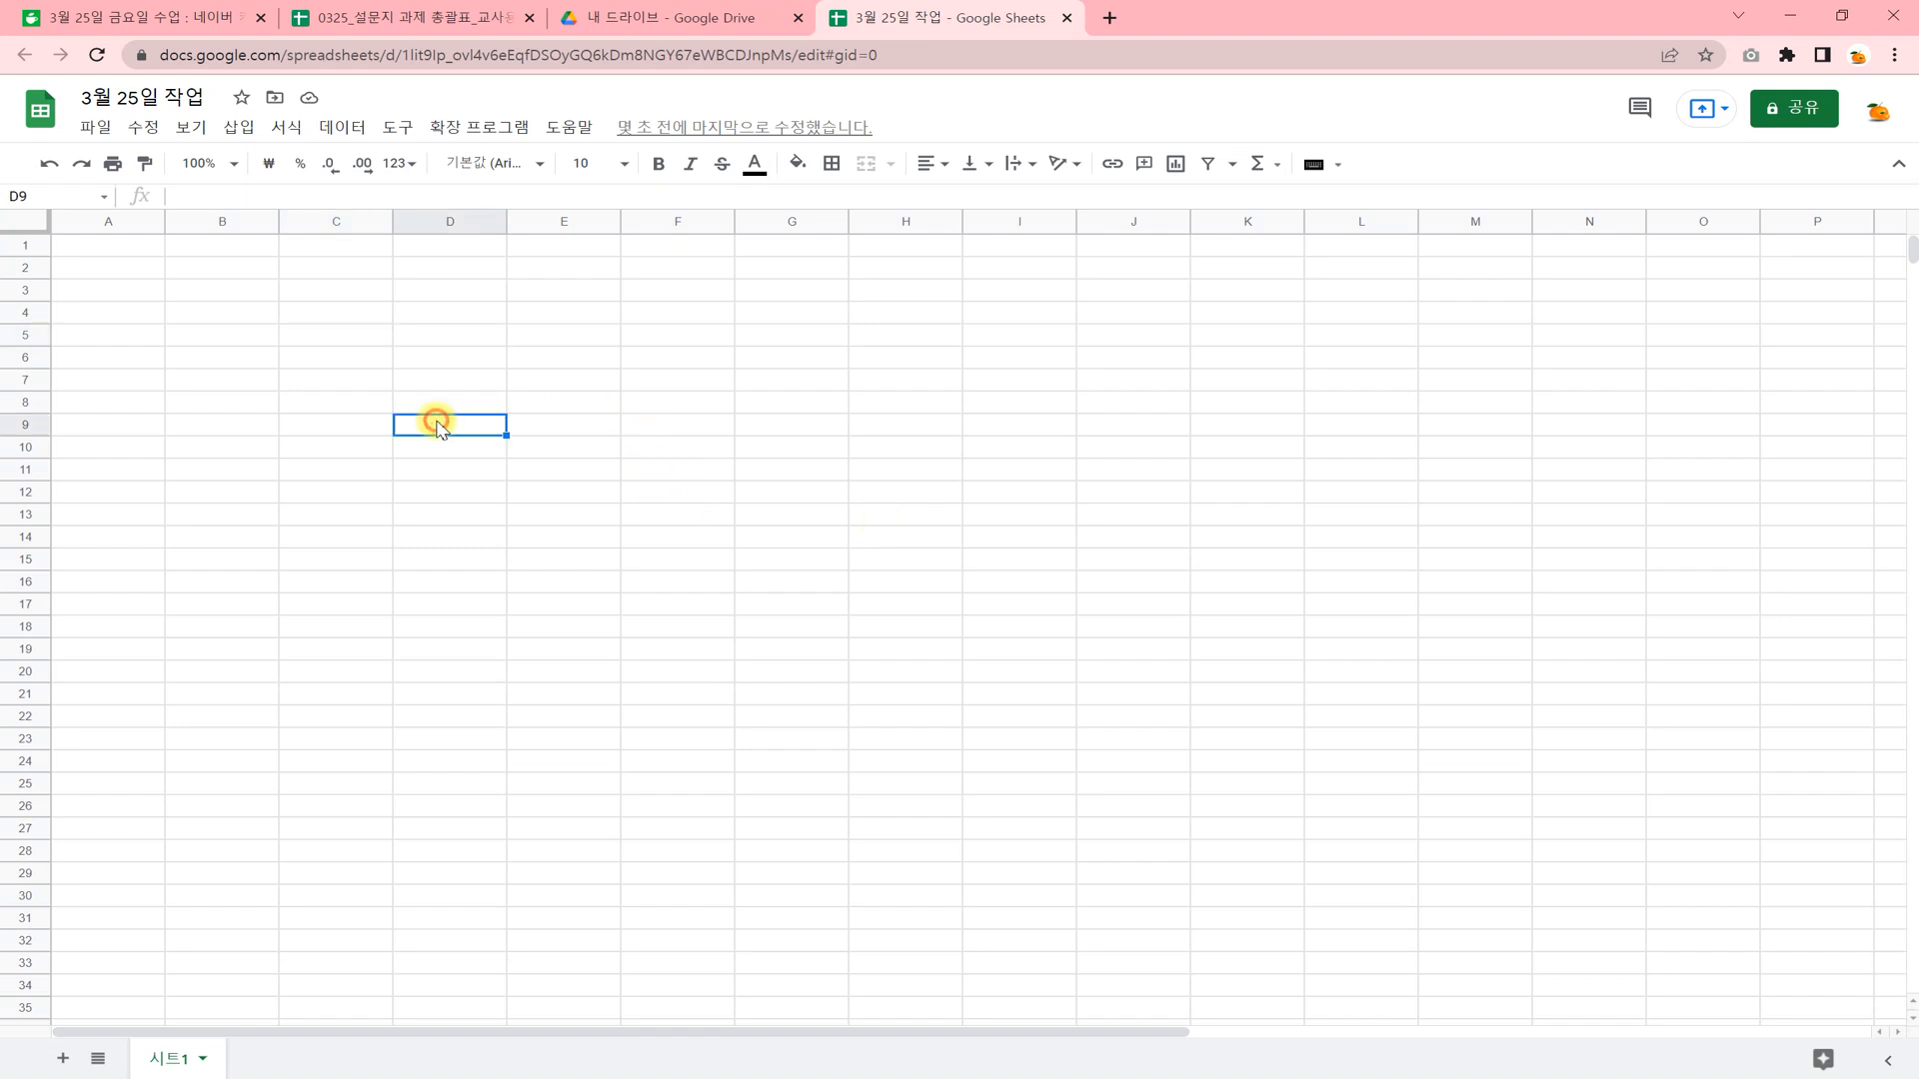
left_click(110, 315)
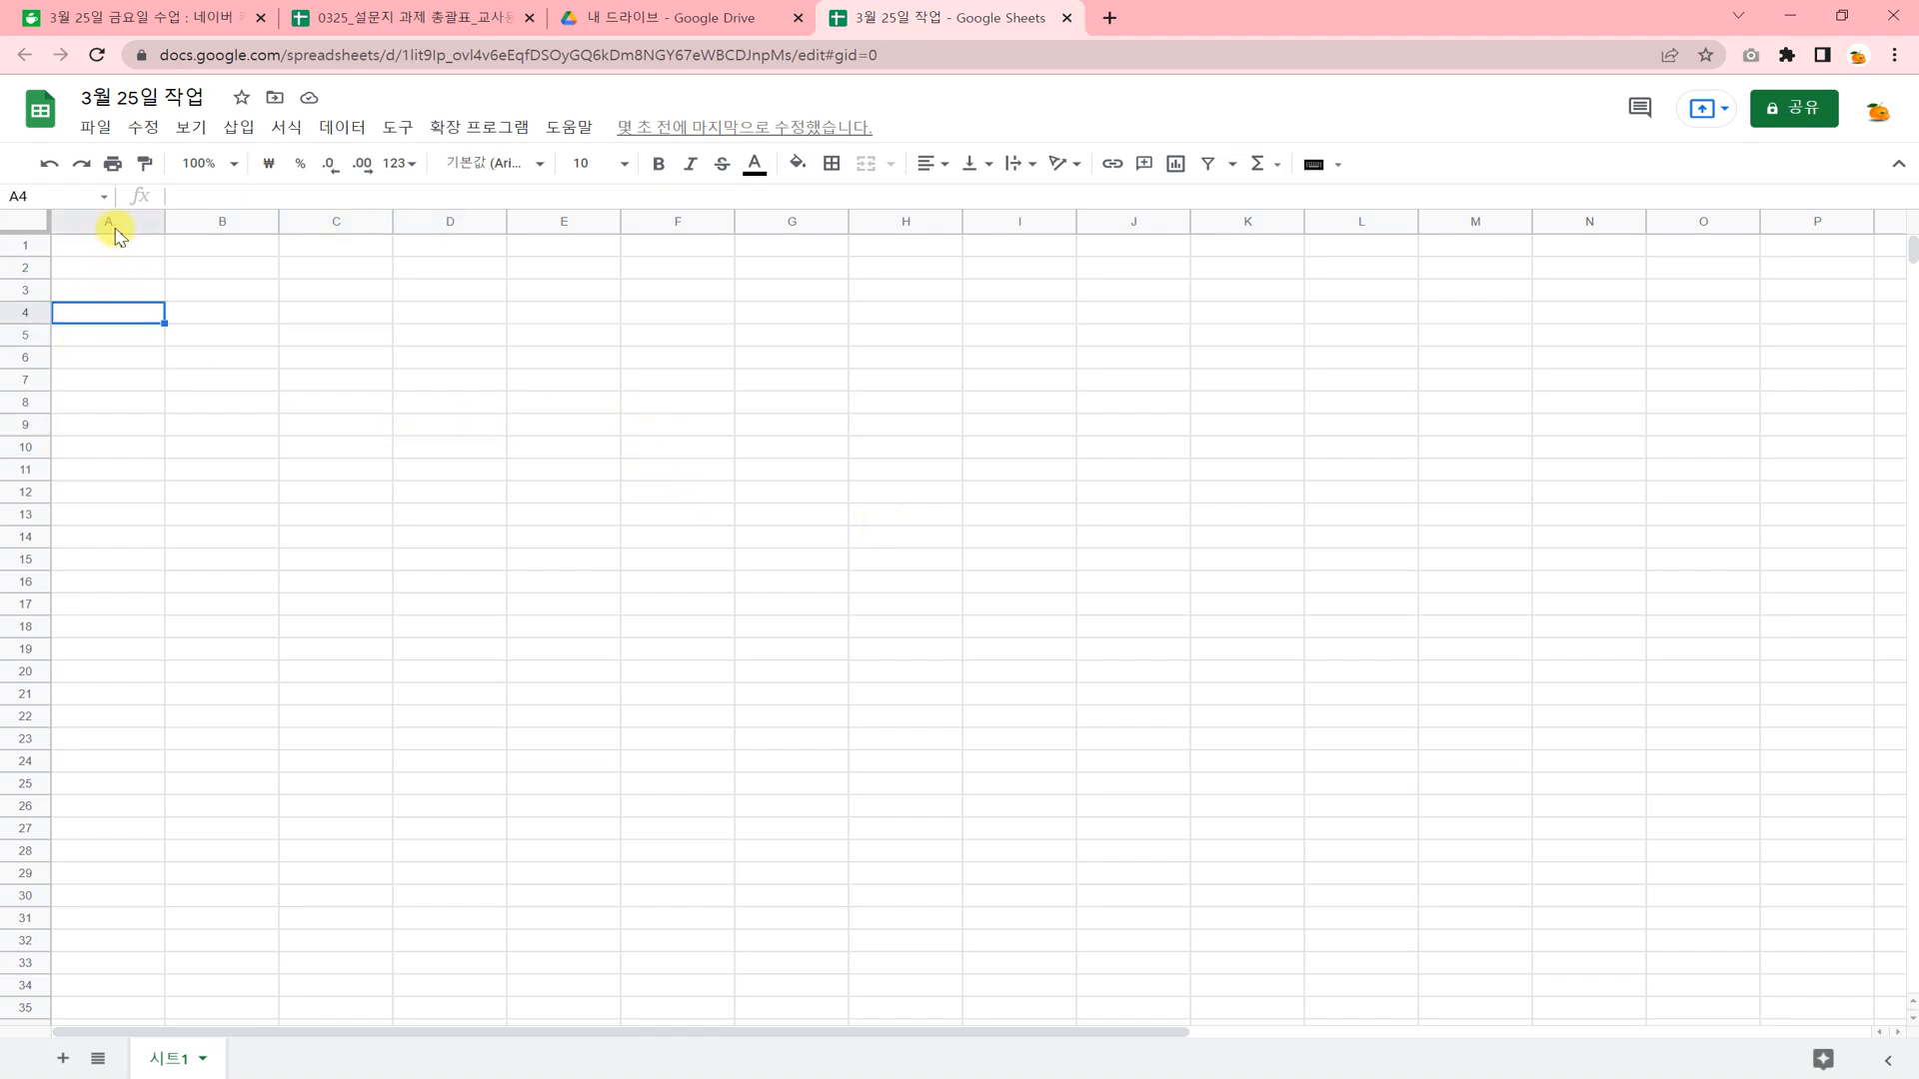
left_click(113, 224)
left_click(232, 222)
left_click(347, 220)
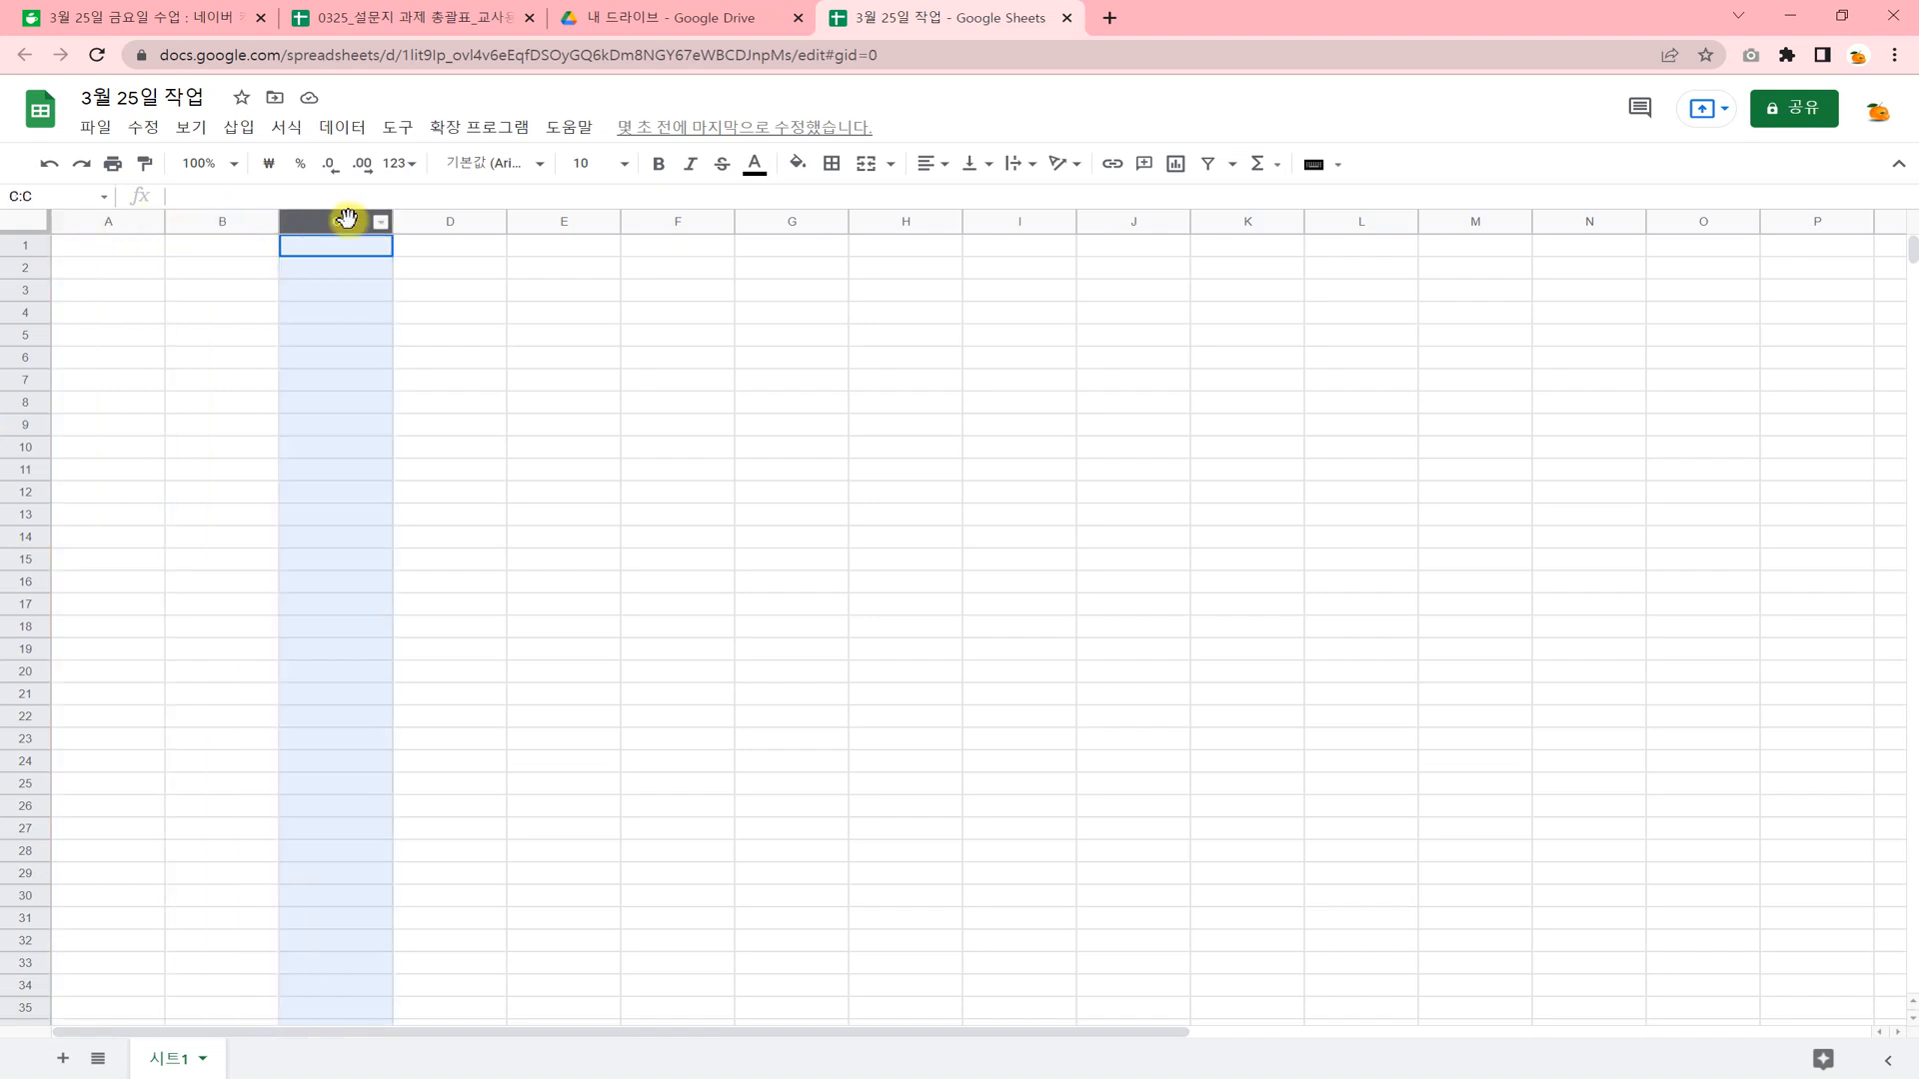
left_click(450, 220)
left_click(561, 220)
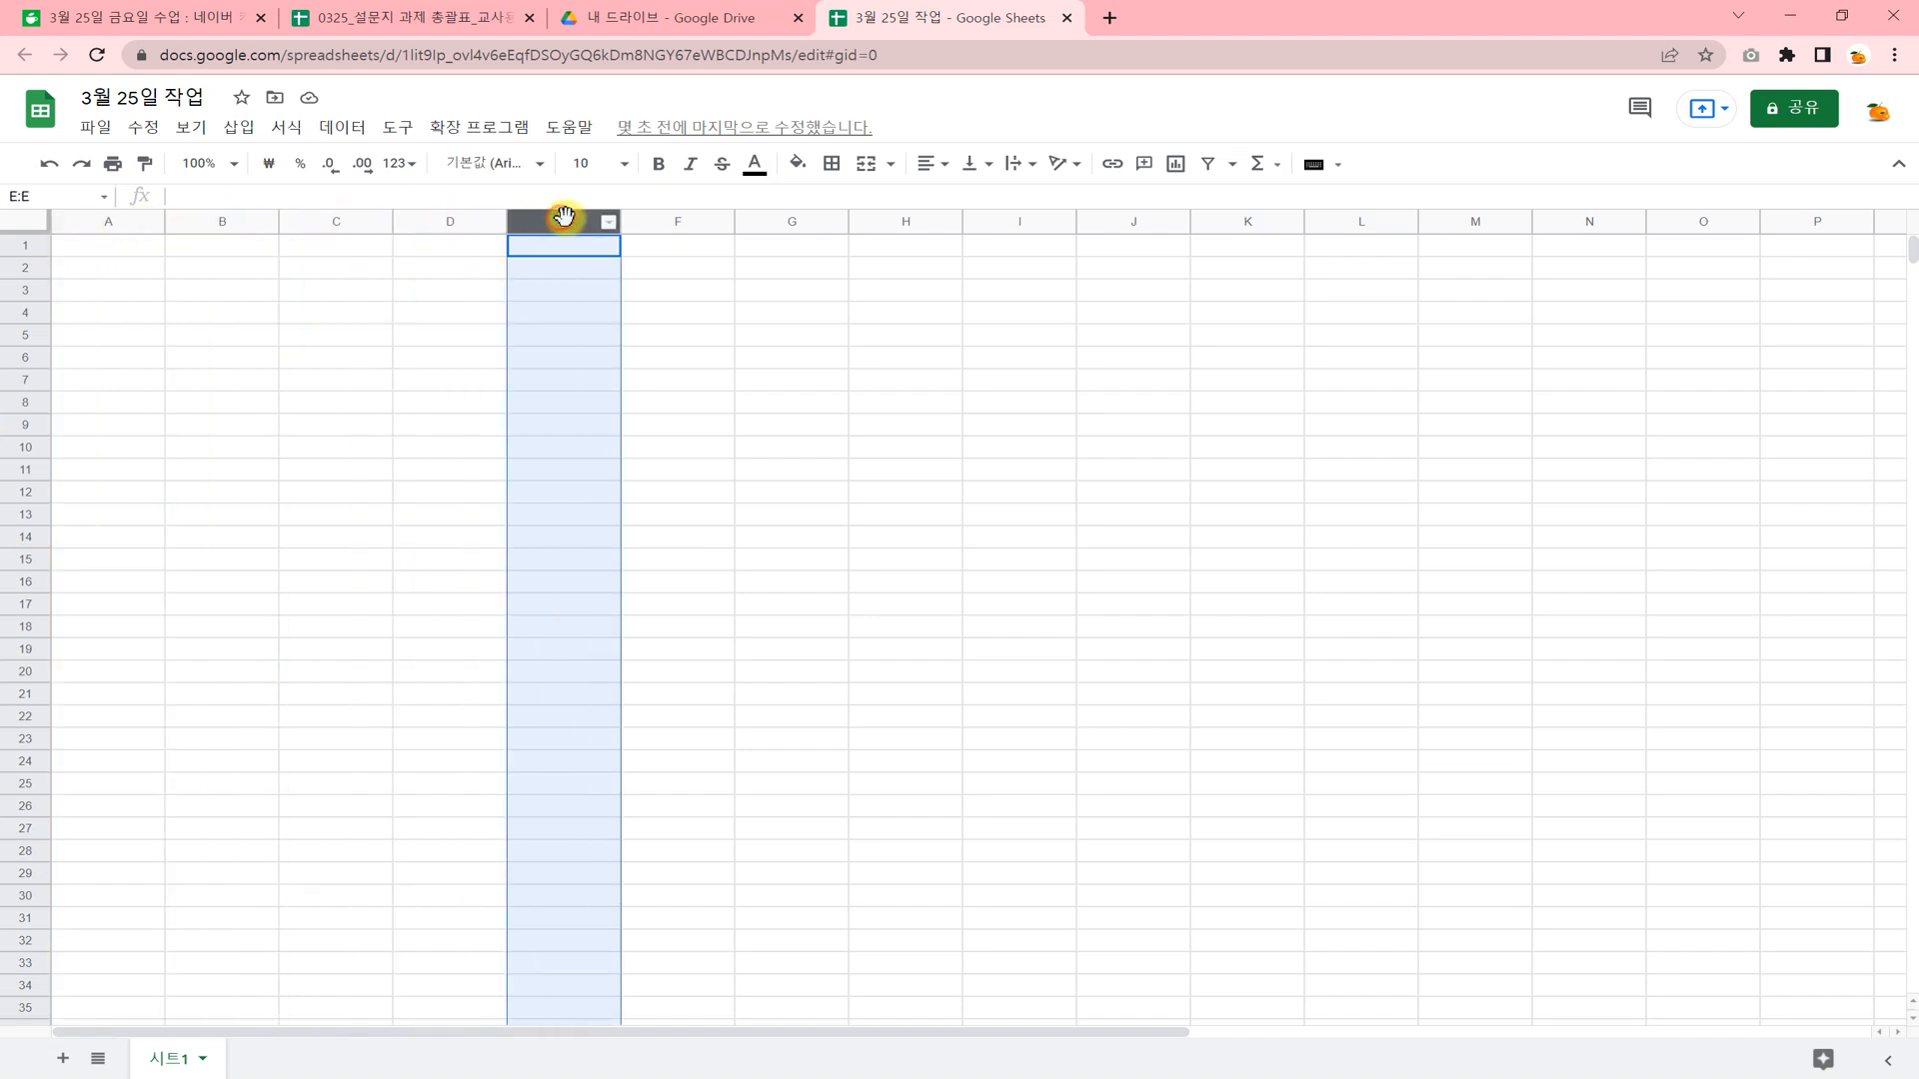
left_click(699, 221)
left_click(432, 404)
Select whole rows 1 through 4 one after another to show the row numbers.
left_click(30, 244)
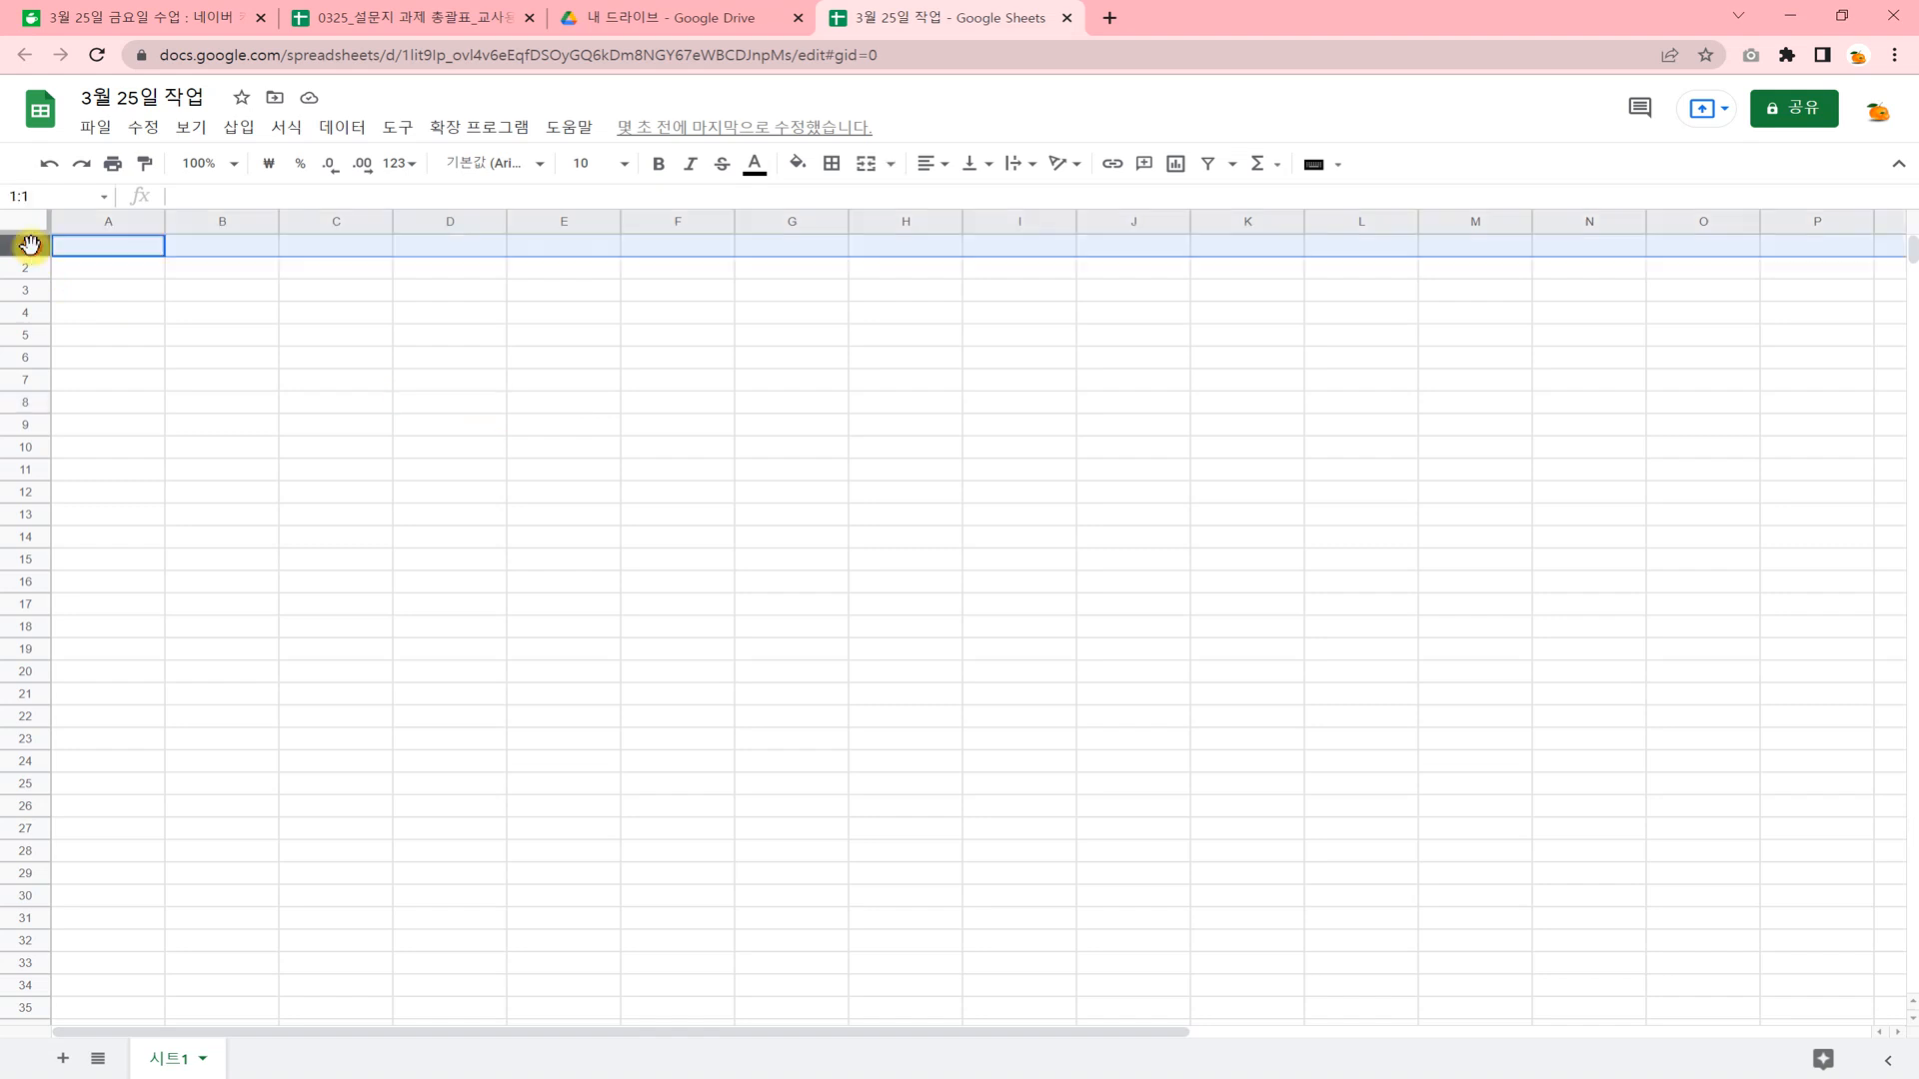
left_click(30, 268)
left_click(30, 290)
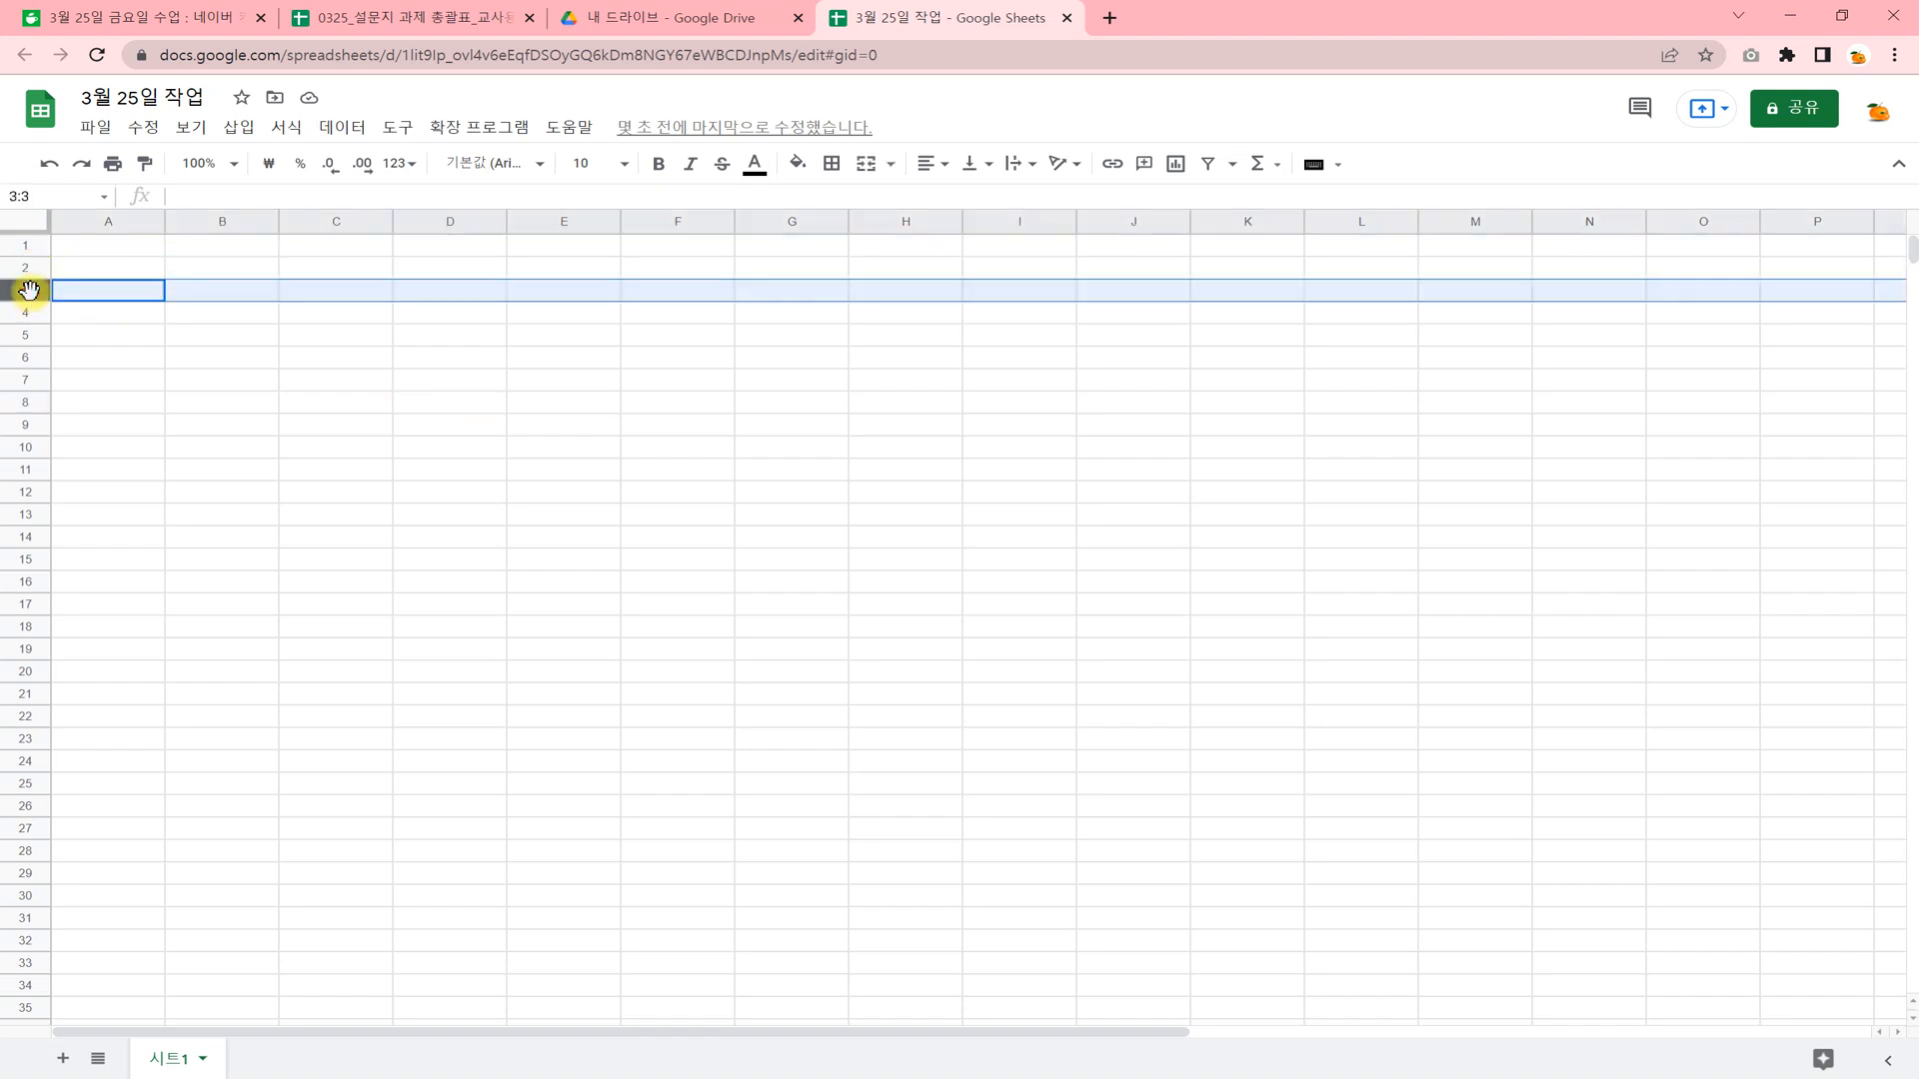
left_click(30, 311)
left_click(138, 380)
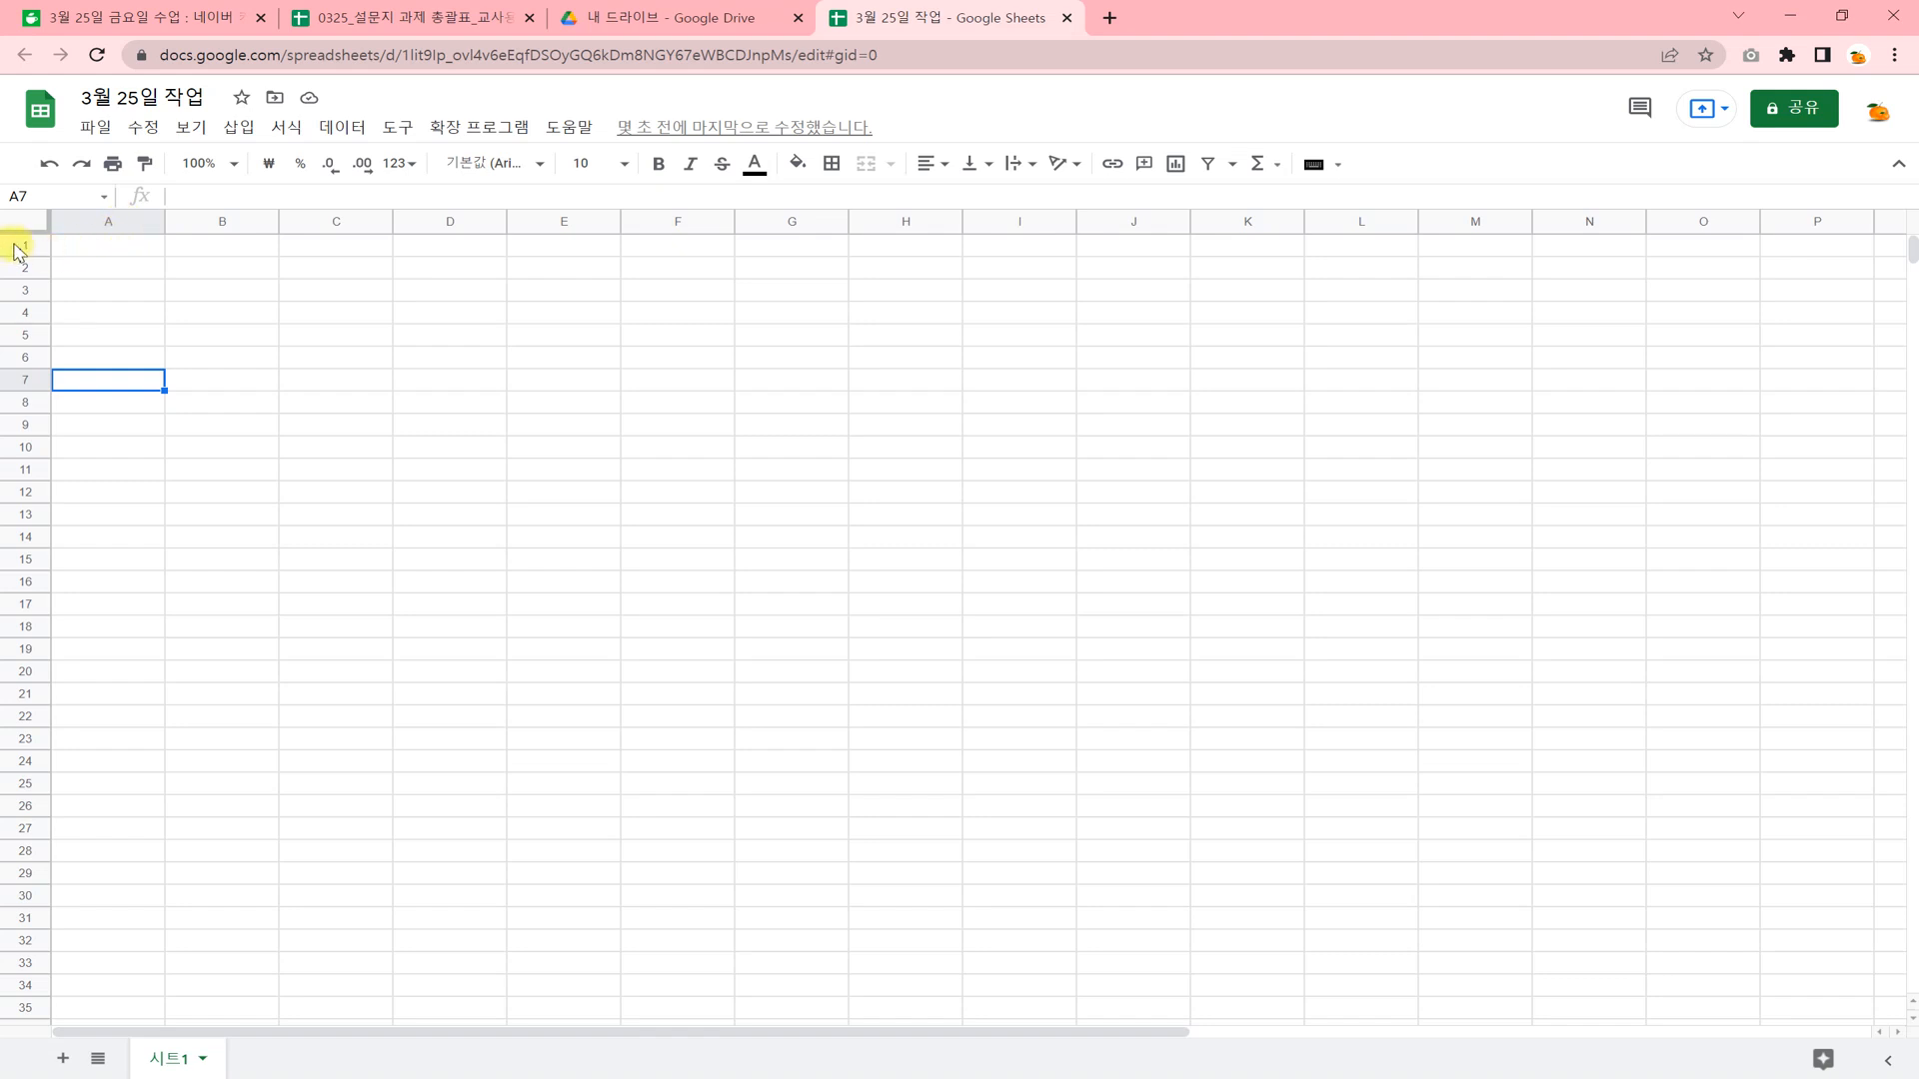
Fill cell A2 with a yellow background color.
left_click(103, 264)
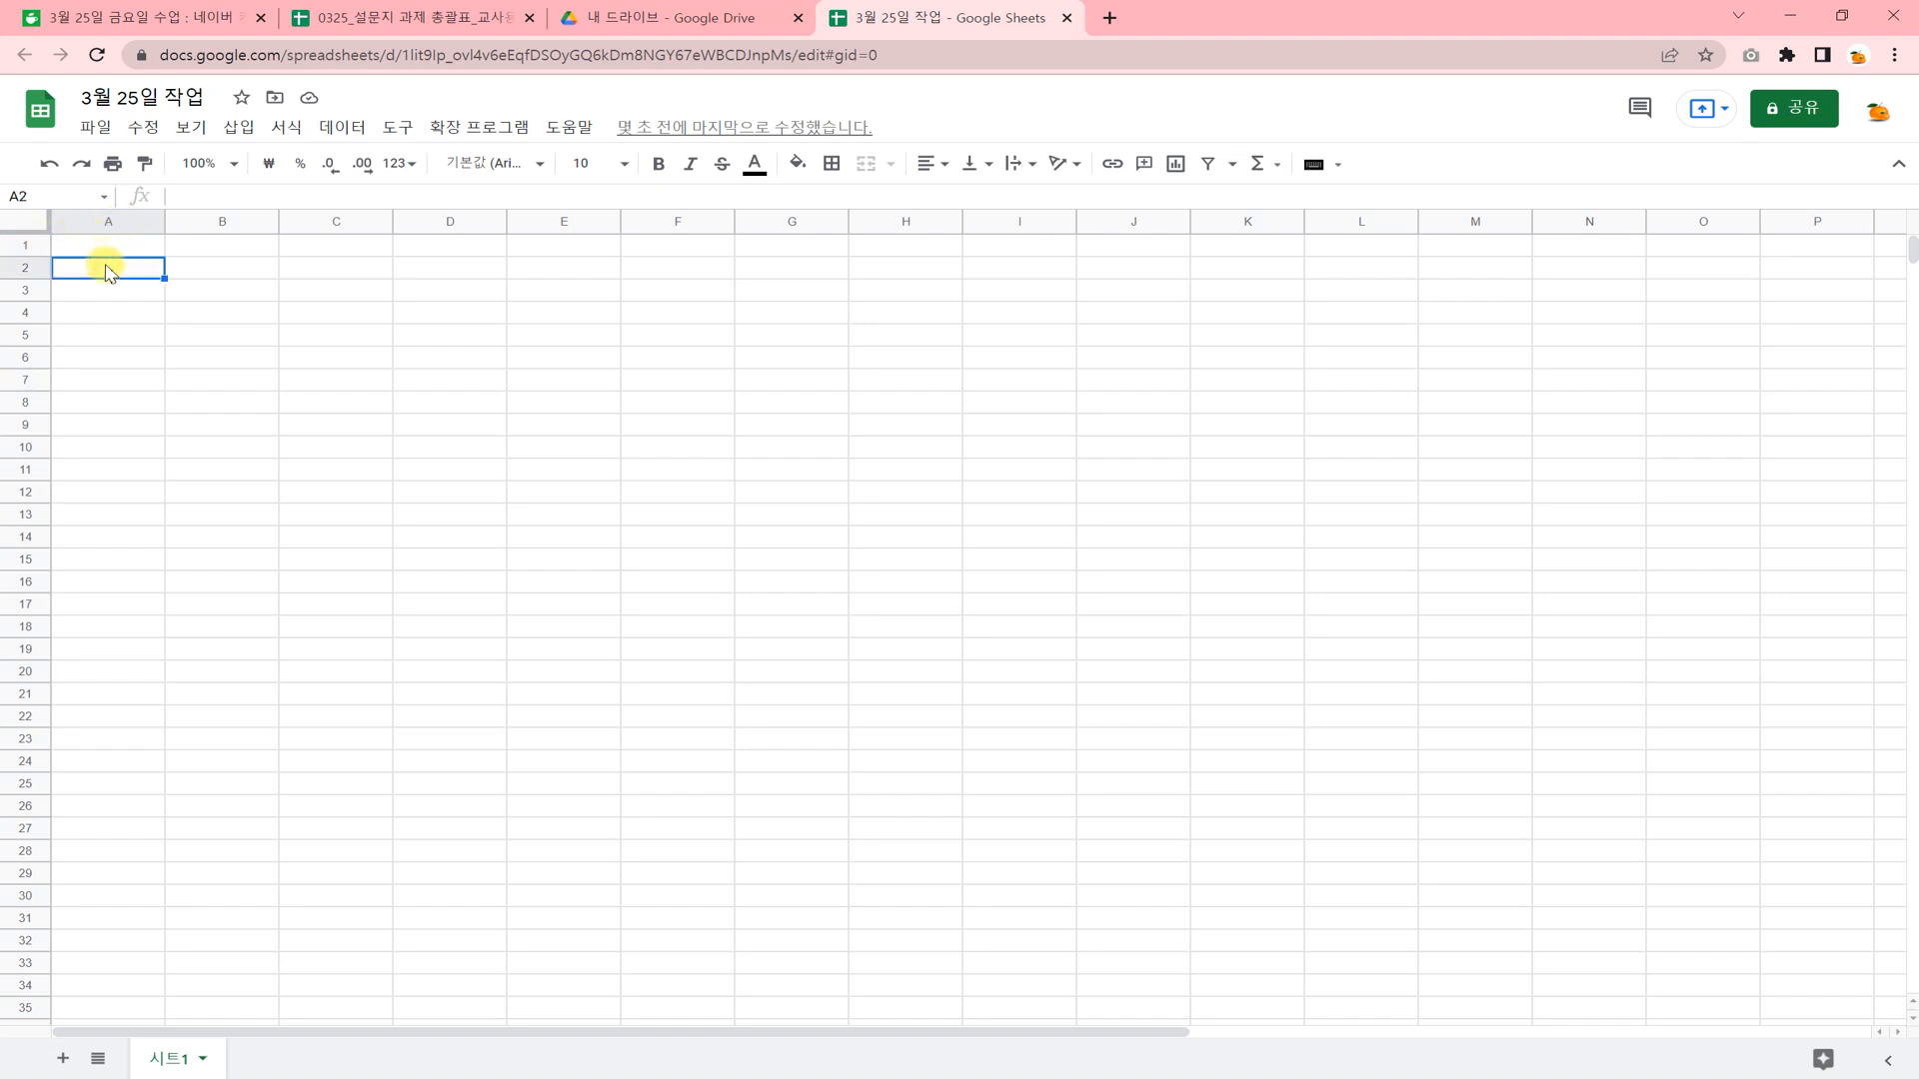
left_click(798, 162)
left_click(880, 364)
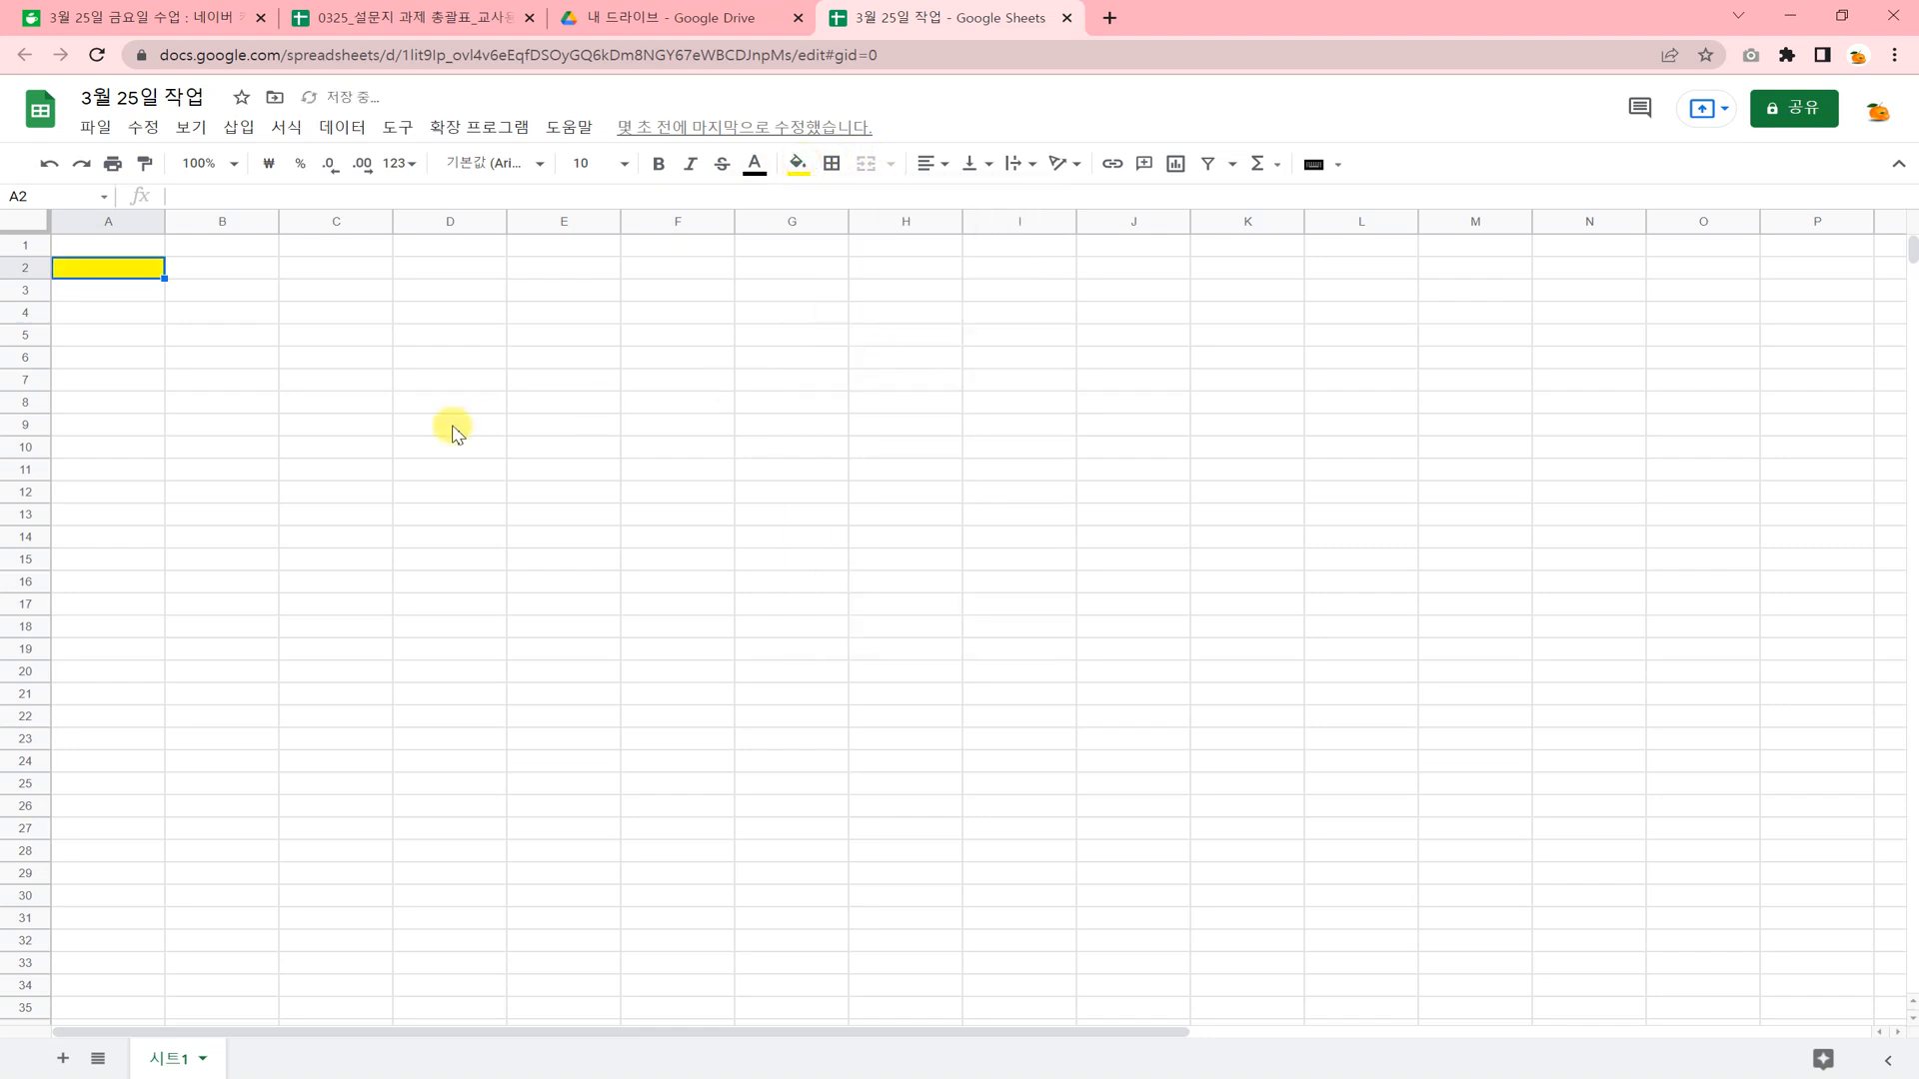
left_click(450, 425)
Enter the cell's own address, "A2", as text in the yellow cell.
left_click(132, 268)
type("ㅁ2")
left_click_drag(100, 268, 43, 280)
type("A2")
key("Return")
left_click(150, 336)
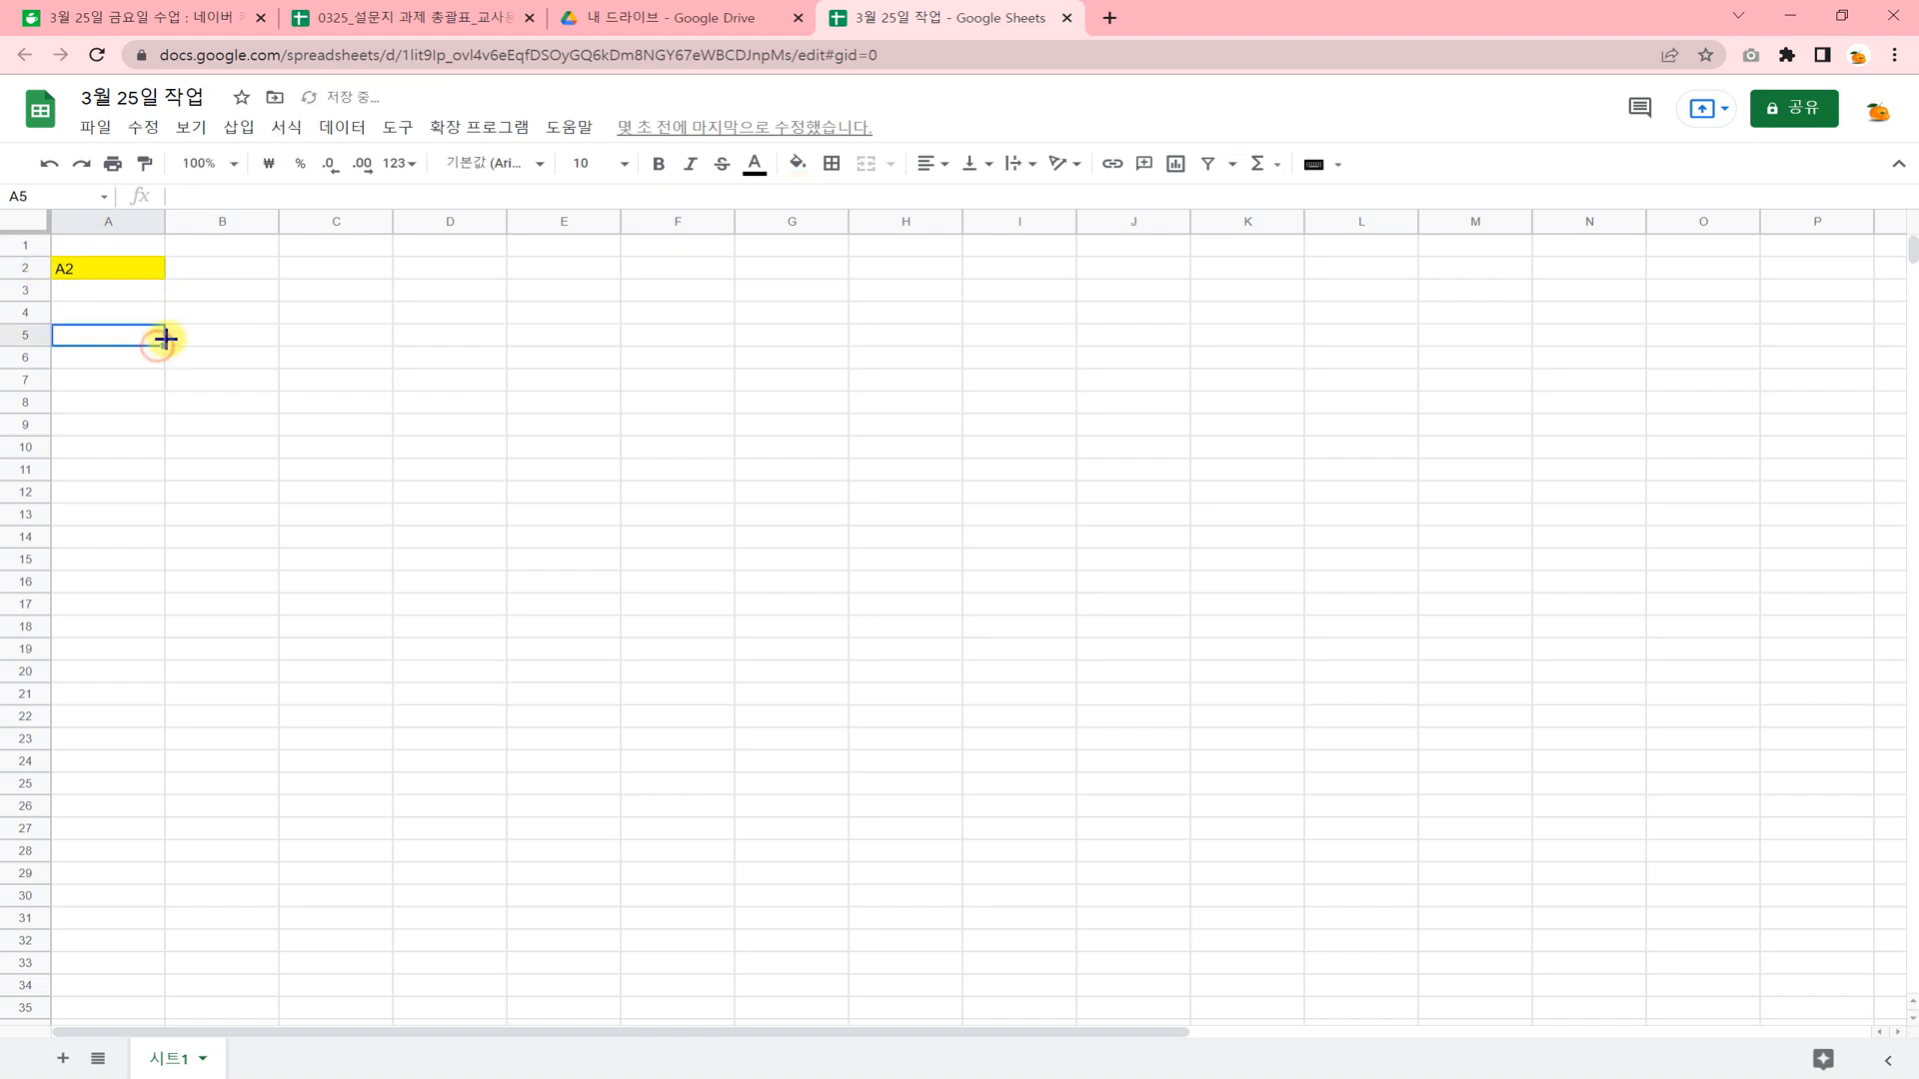
Center the text of cell A2 horizontally.
left_click(161, 276)
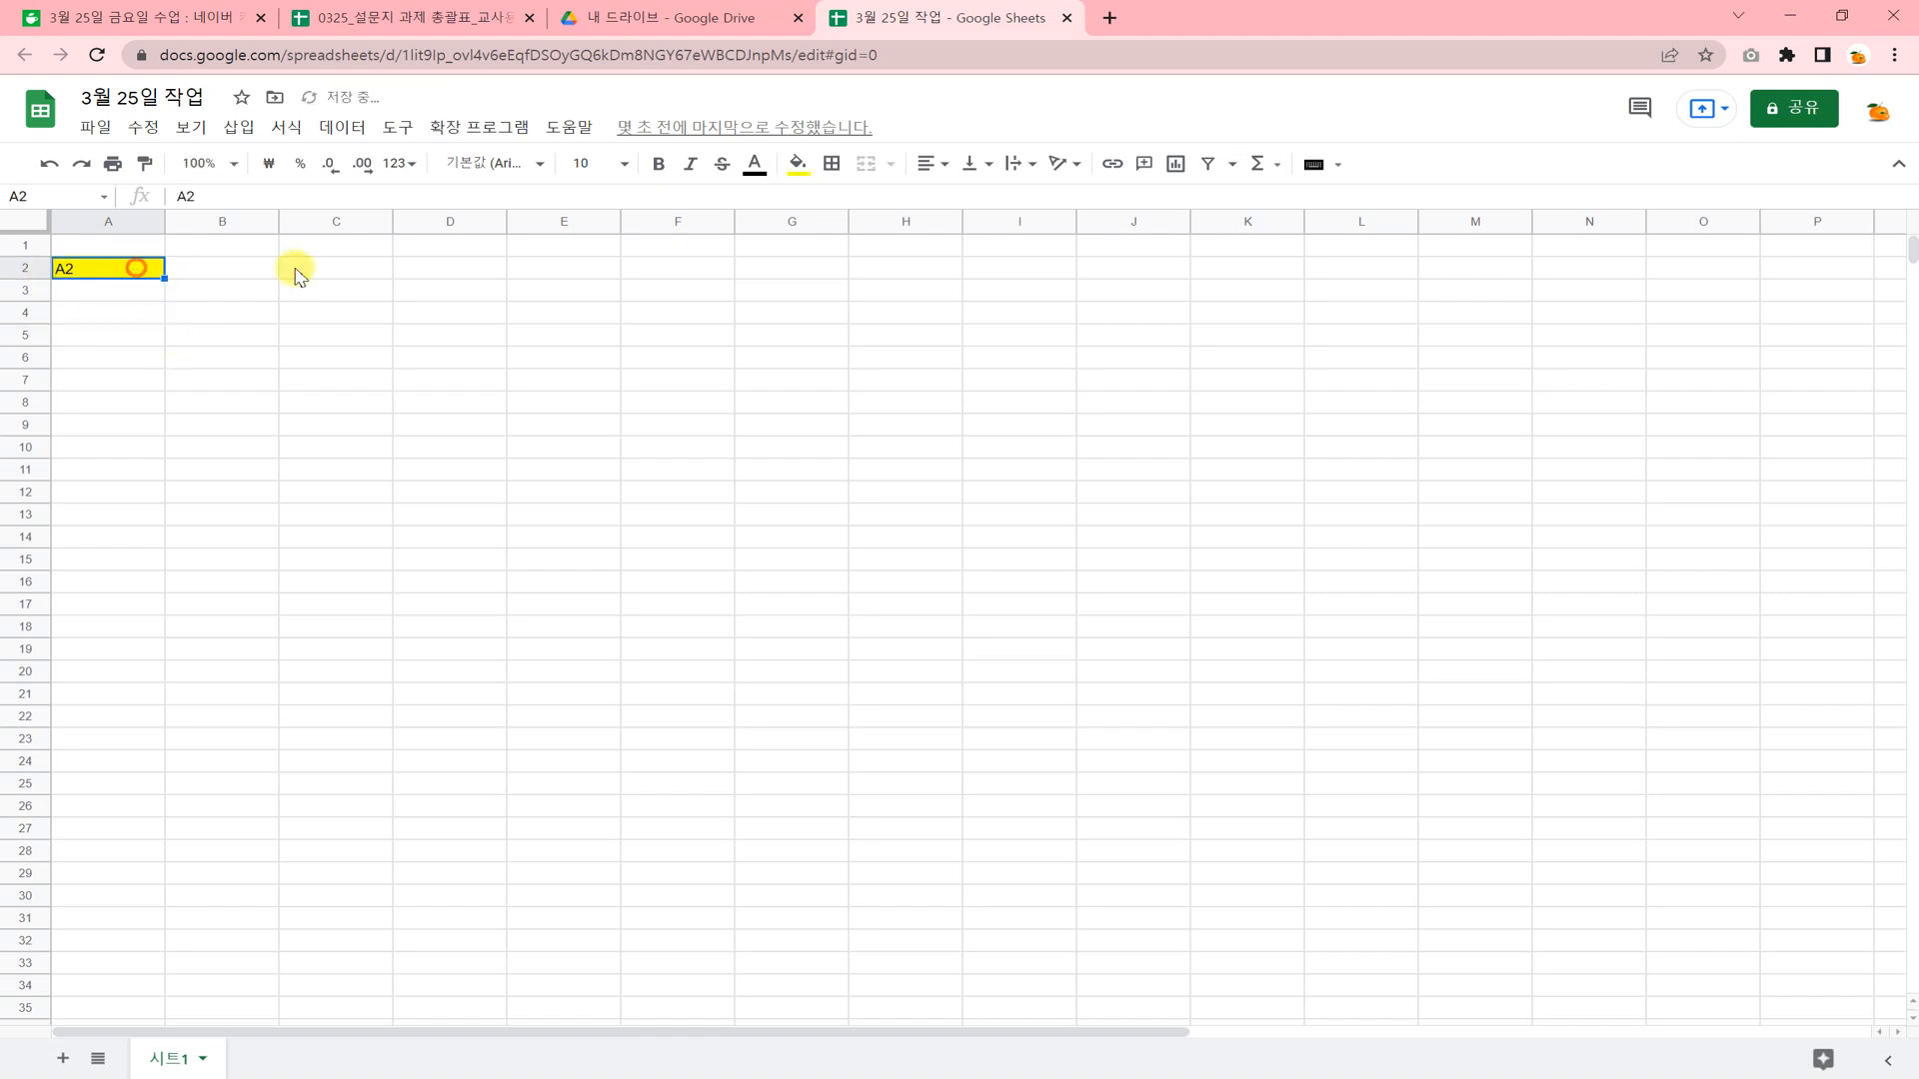
left_click(937, 168)
left_click(958, 200)
left_click(778, 378)
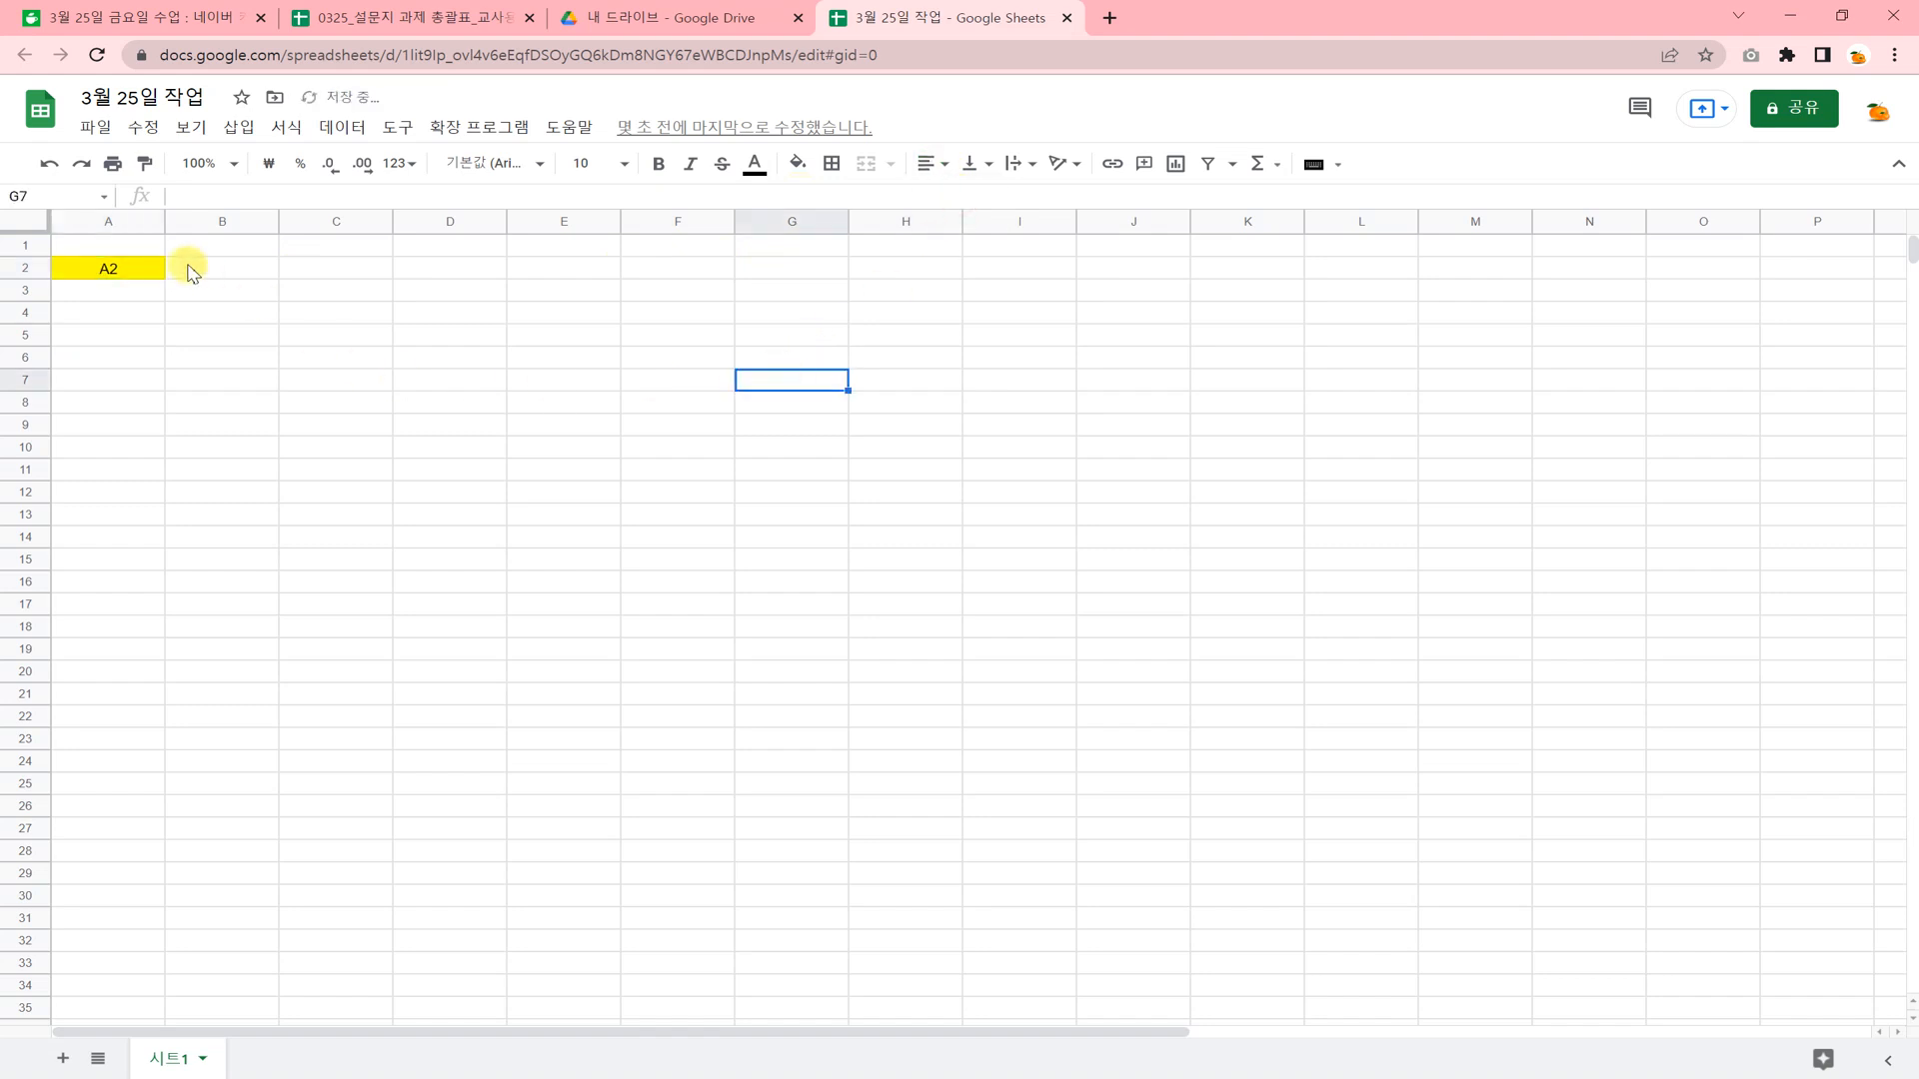
left_click(136, 280)
left_click(249, 446)
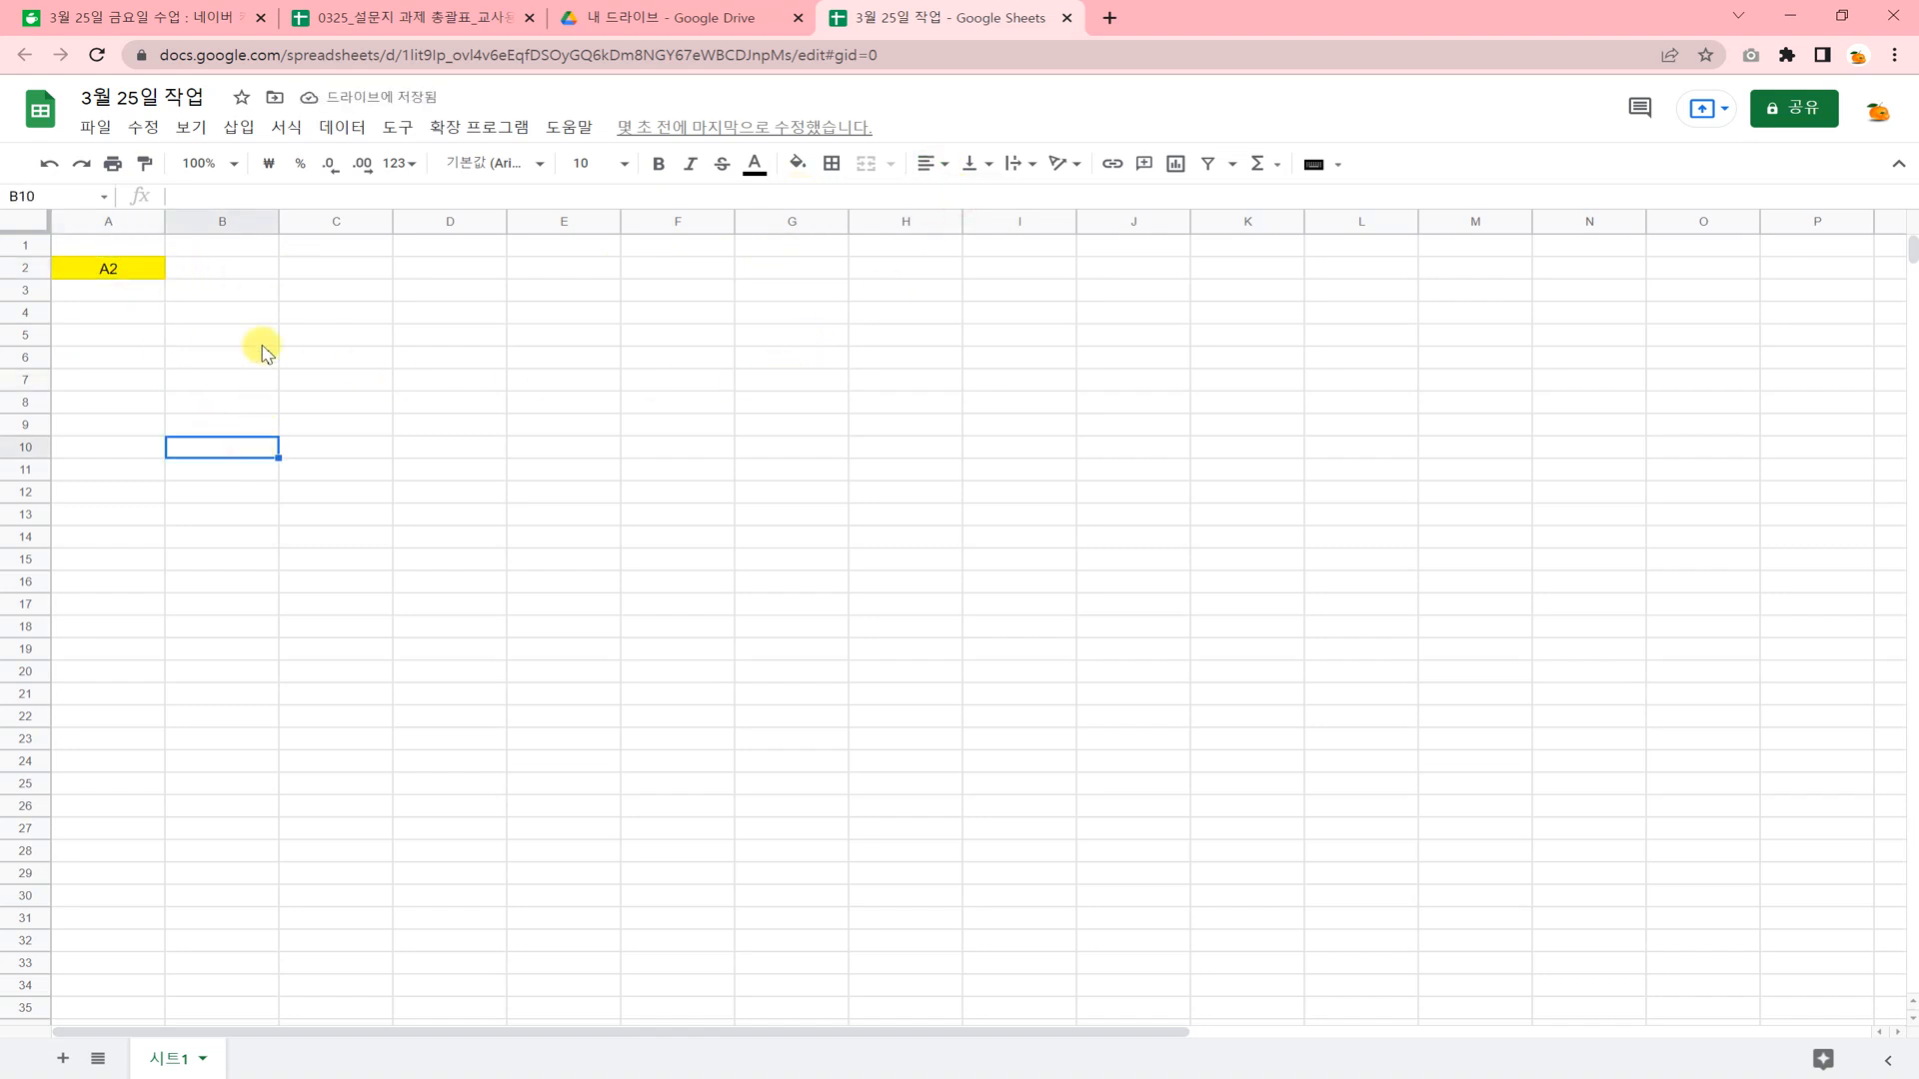
left_click(237, 274)
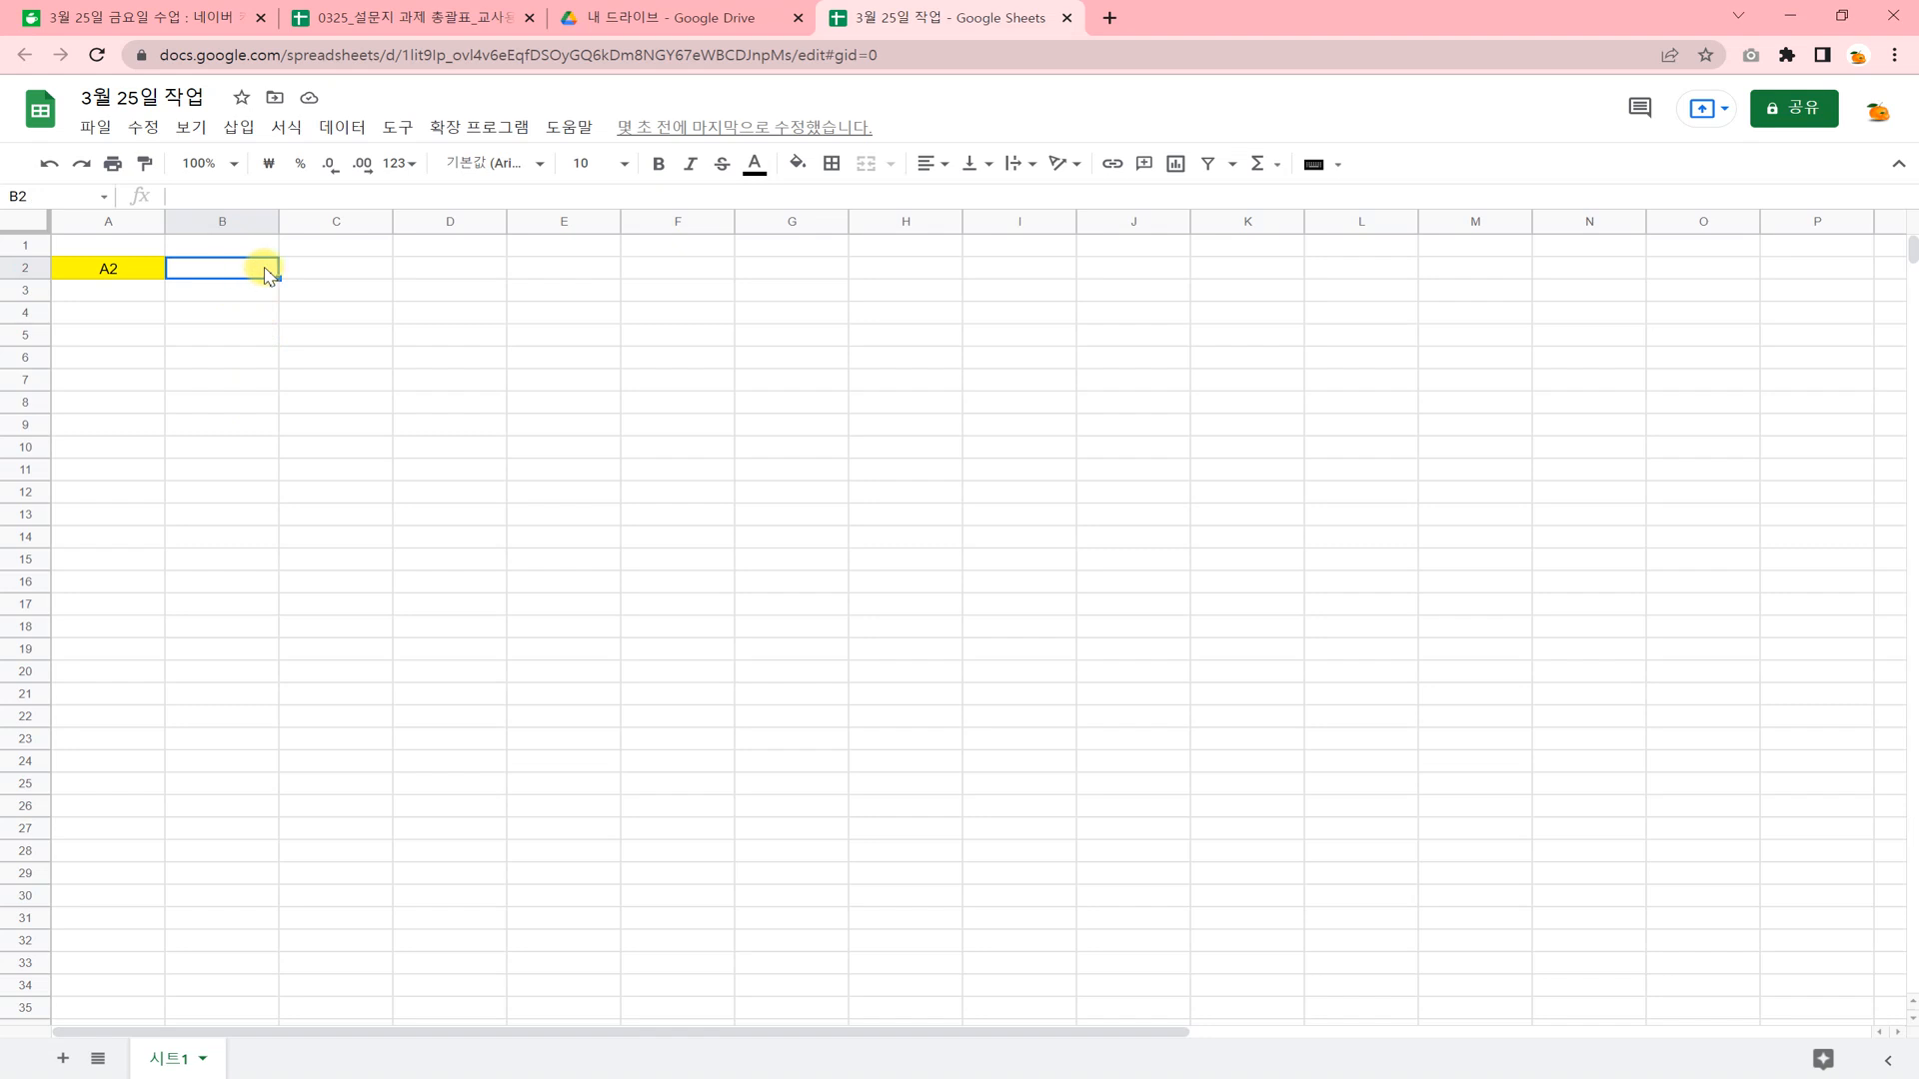
left_click(445, 277, "ctrl")
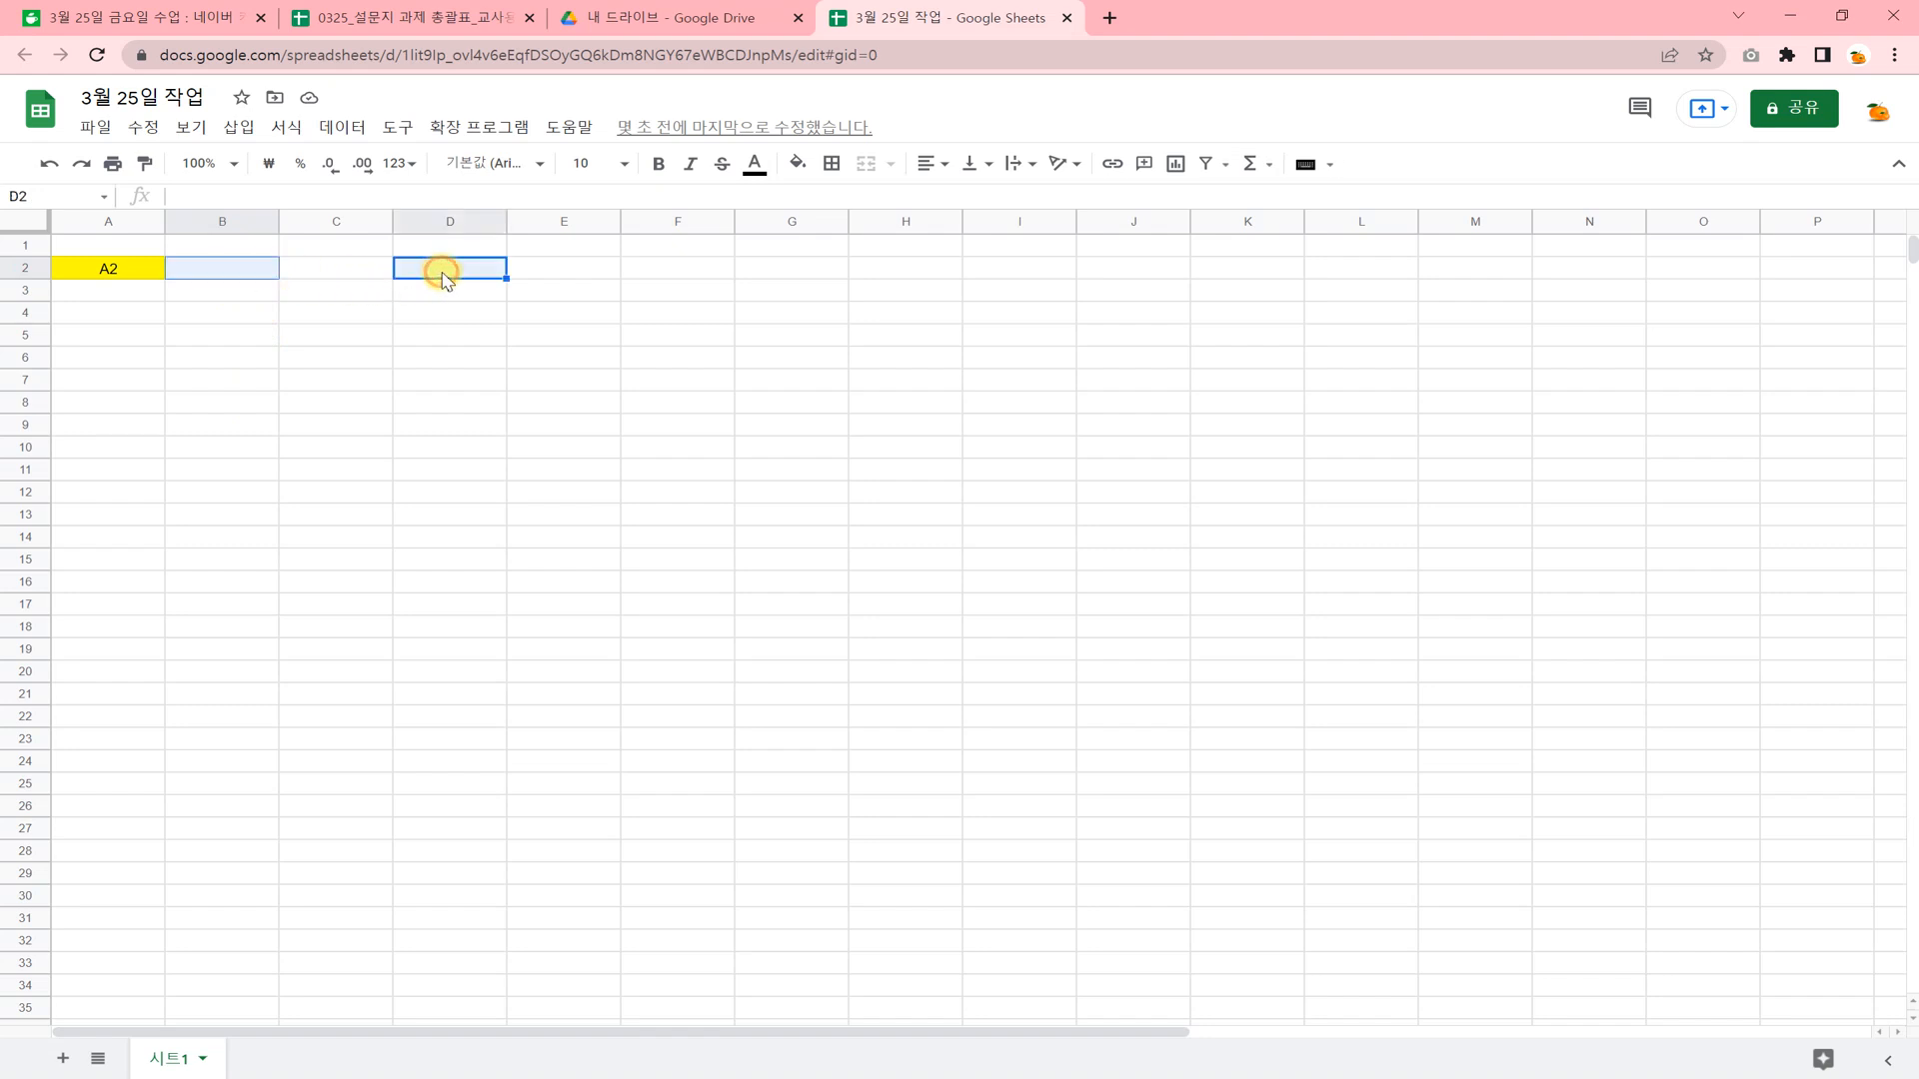
left_click(648, 272, "ctrl")
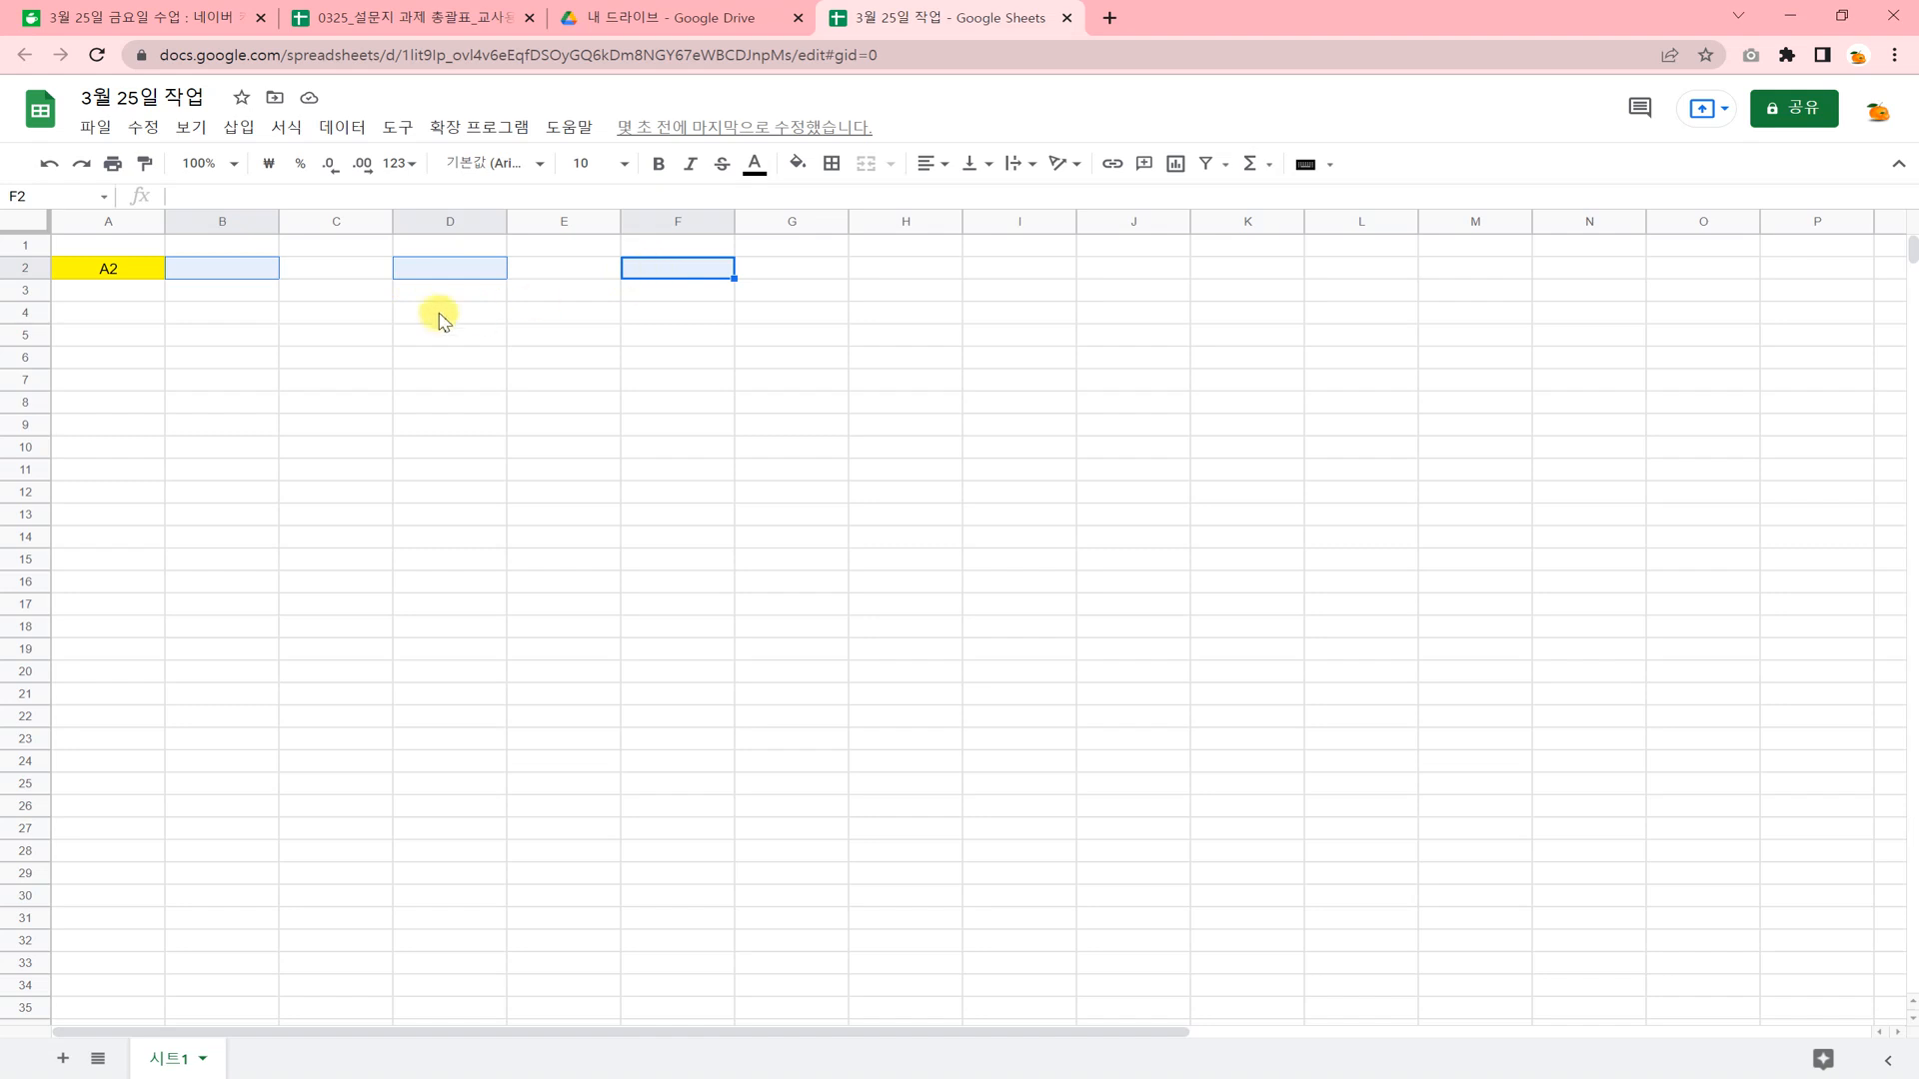
left_click(272, 384)
Fill the non-adjacent cells B2, D2 and F2 together with a blue background color.
left_click(240, 276)
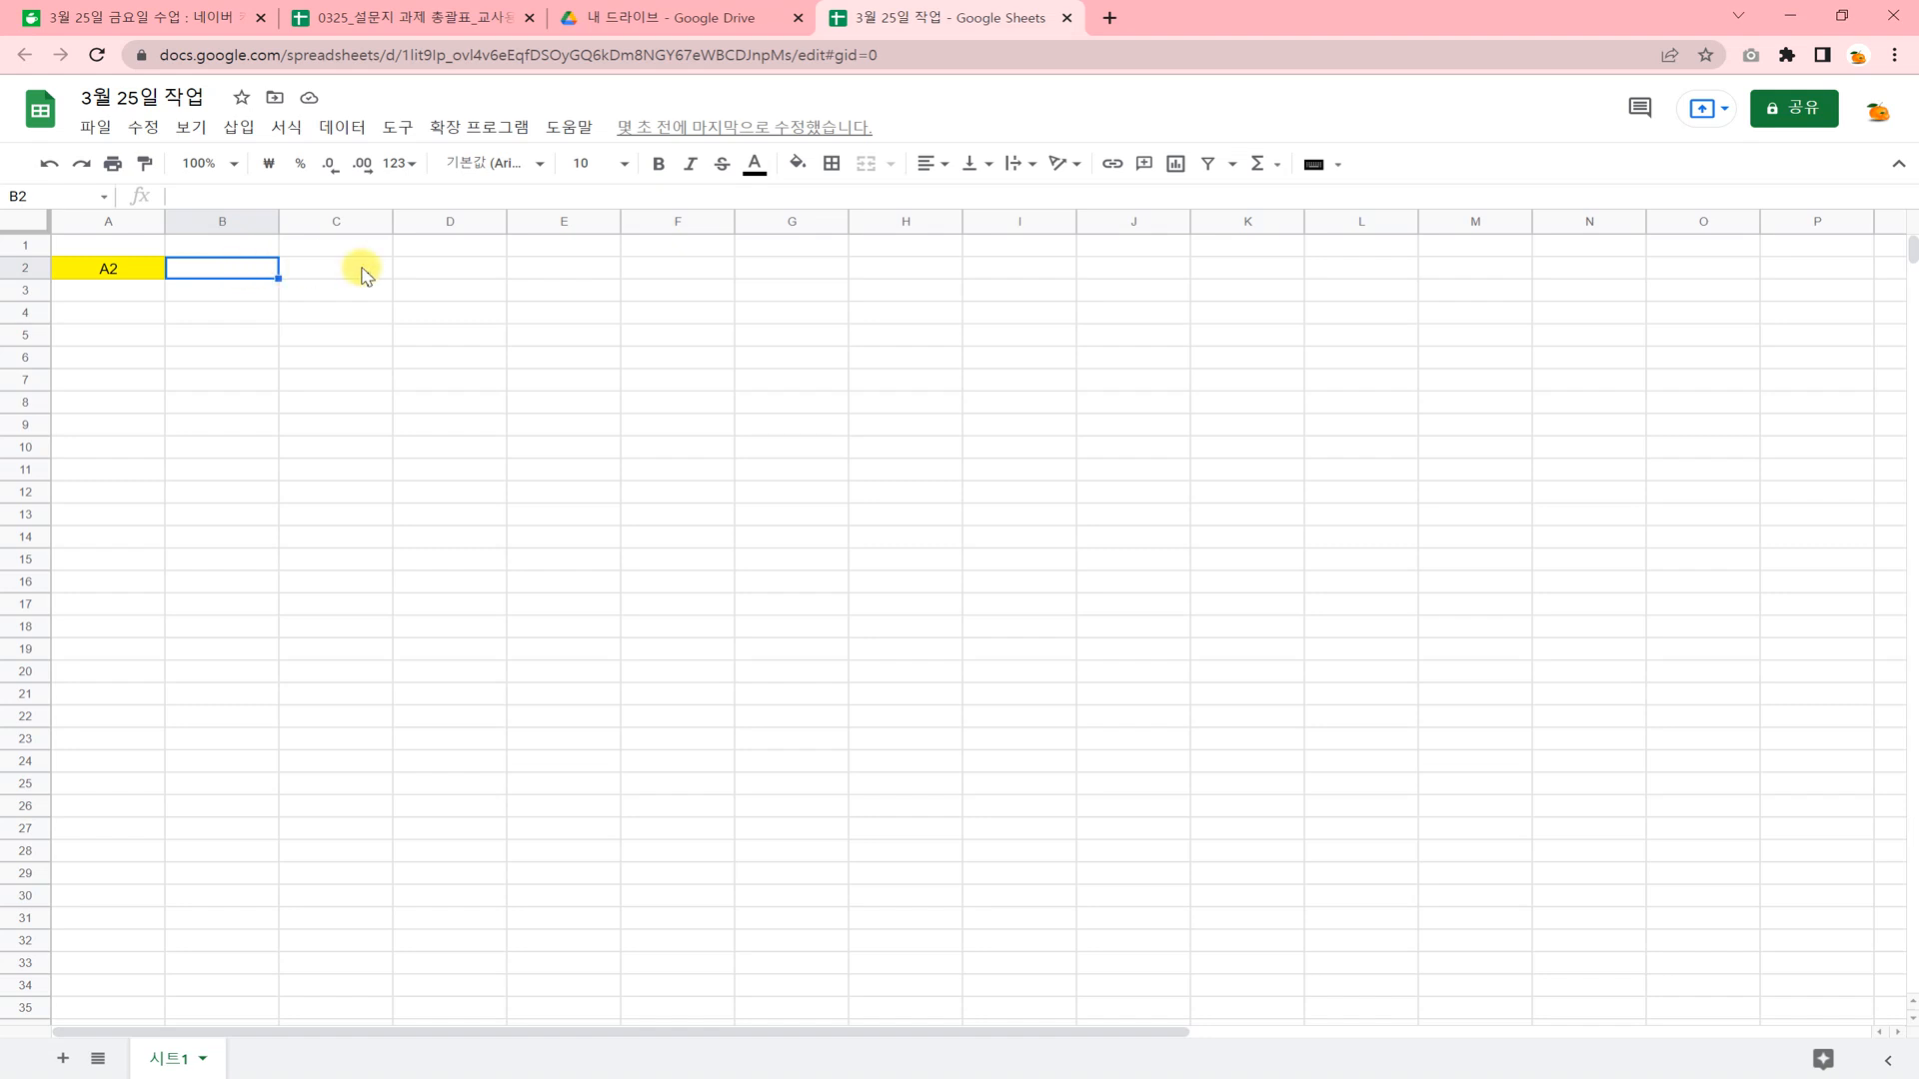
left_click(419, 268, "ctrl")
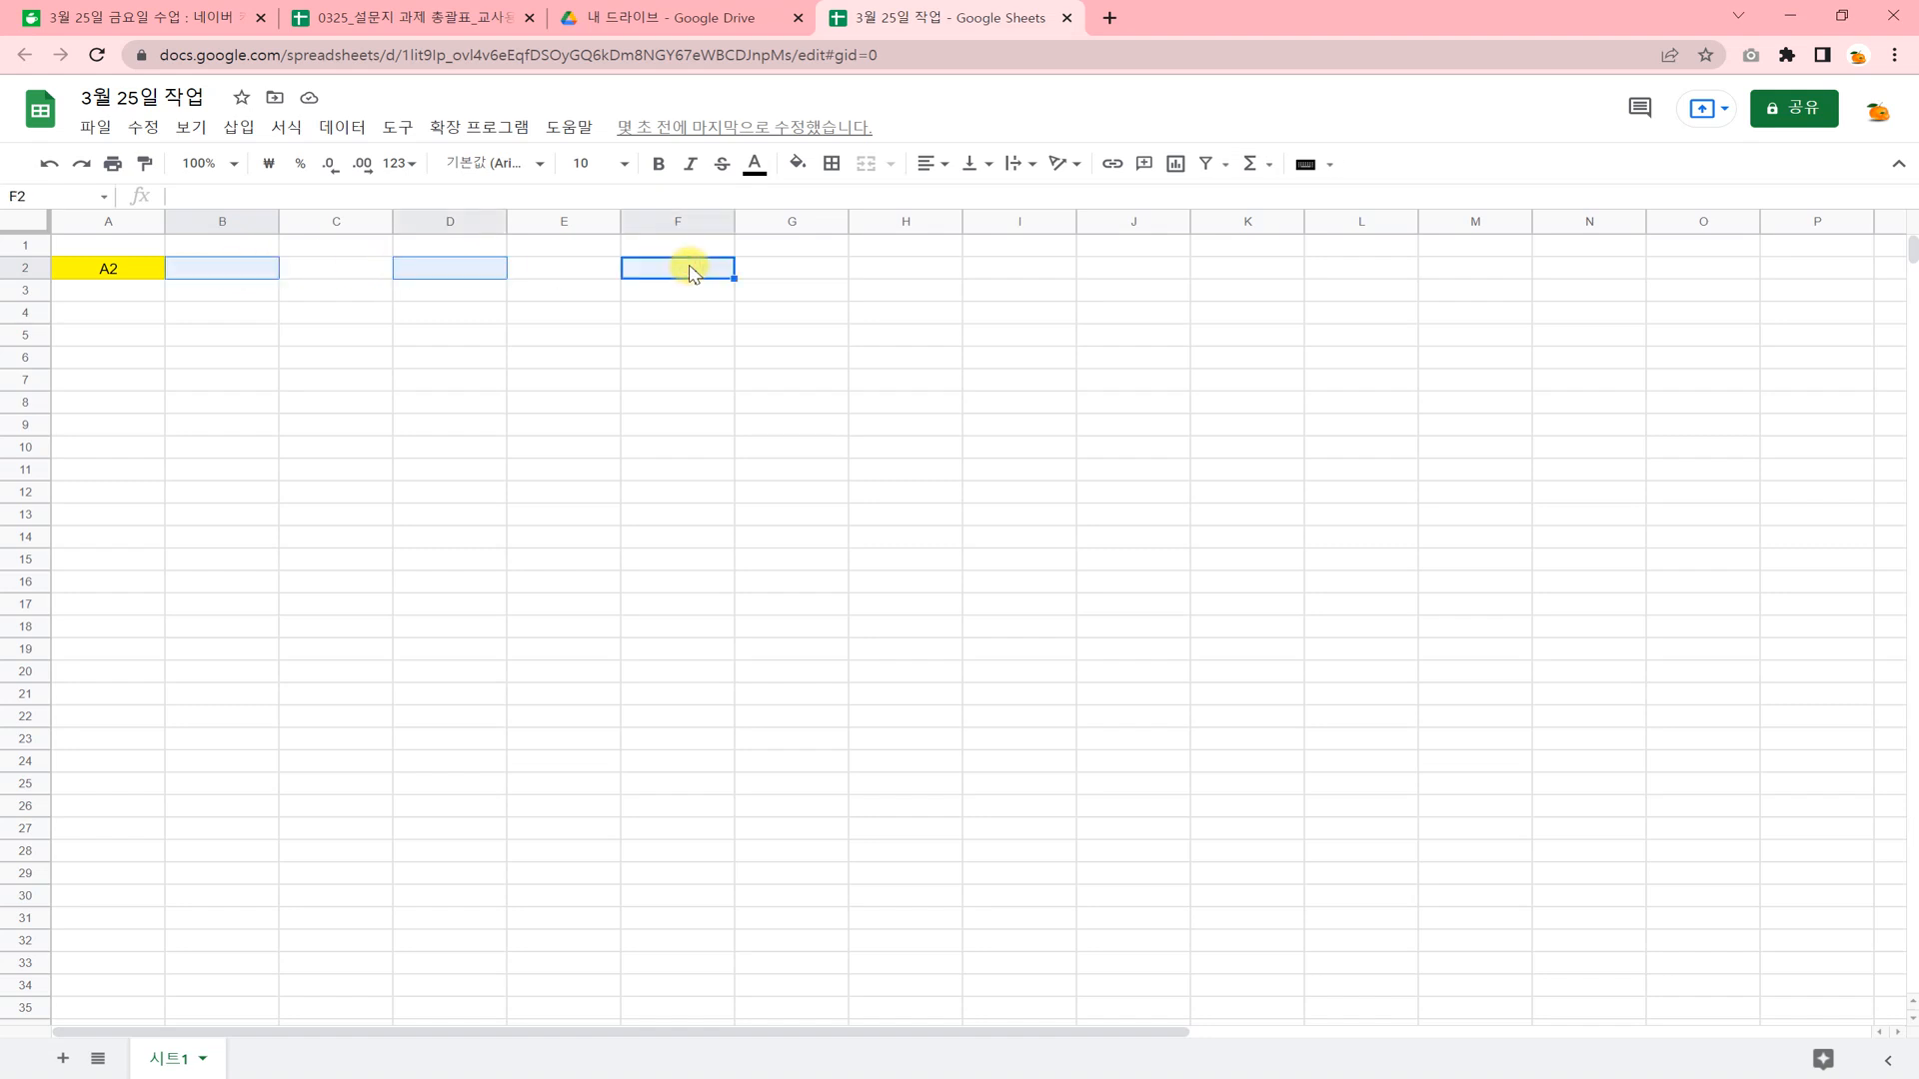
left_click(798, 164)
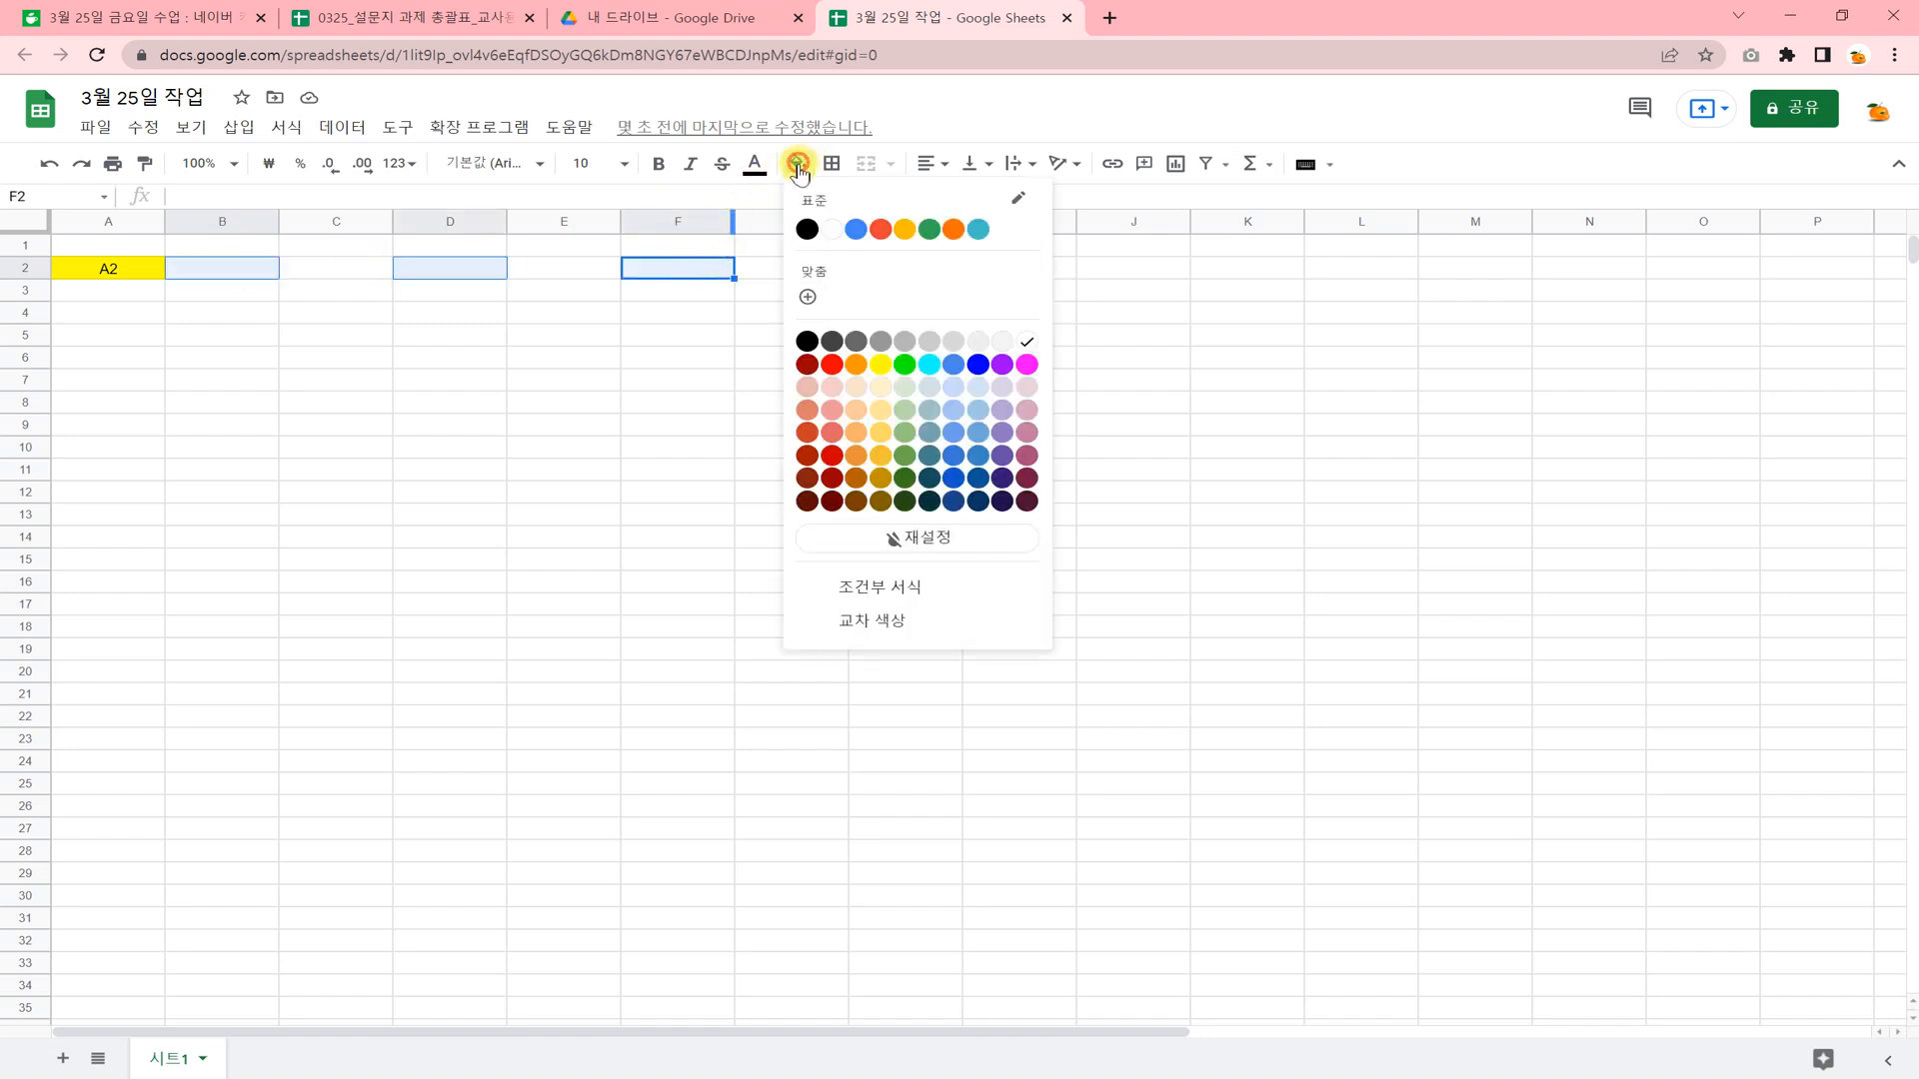
left_click(854, 230)
left_click(727, 403)
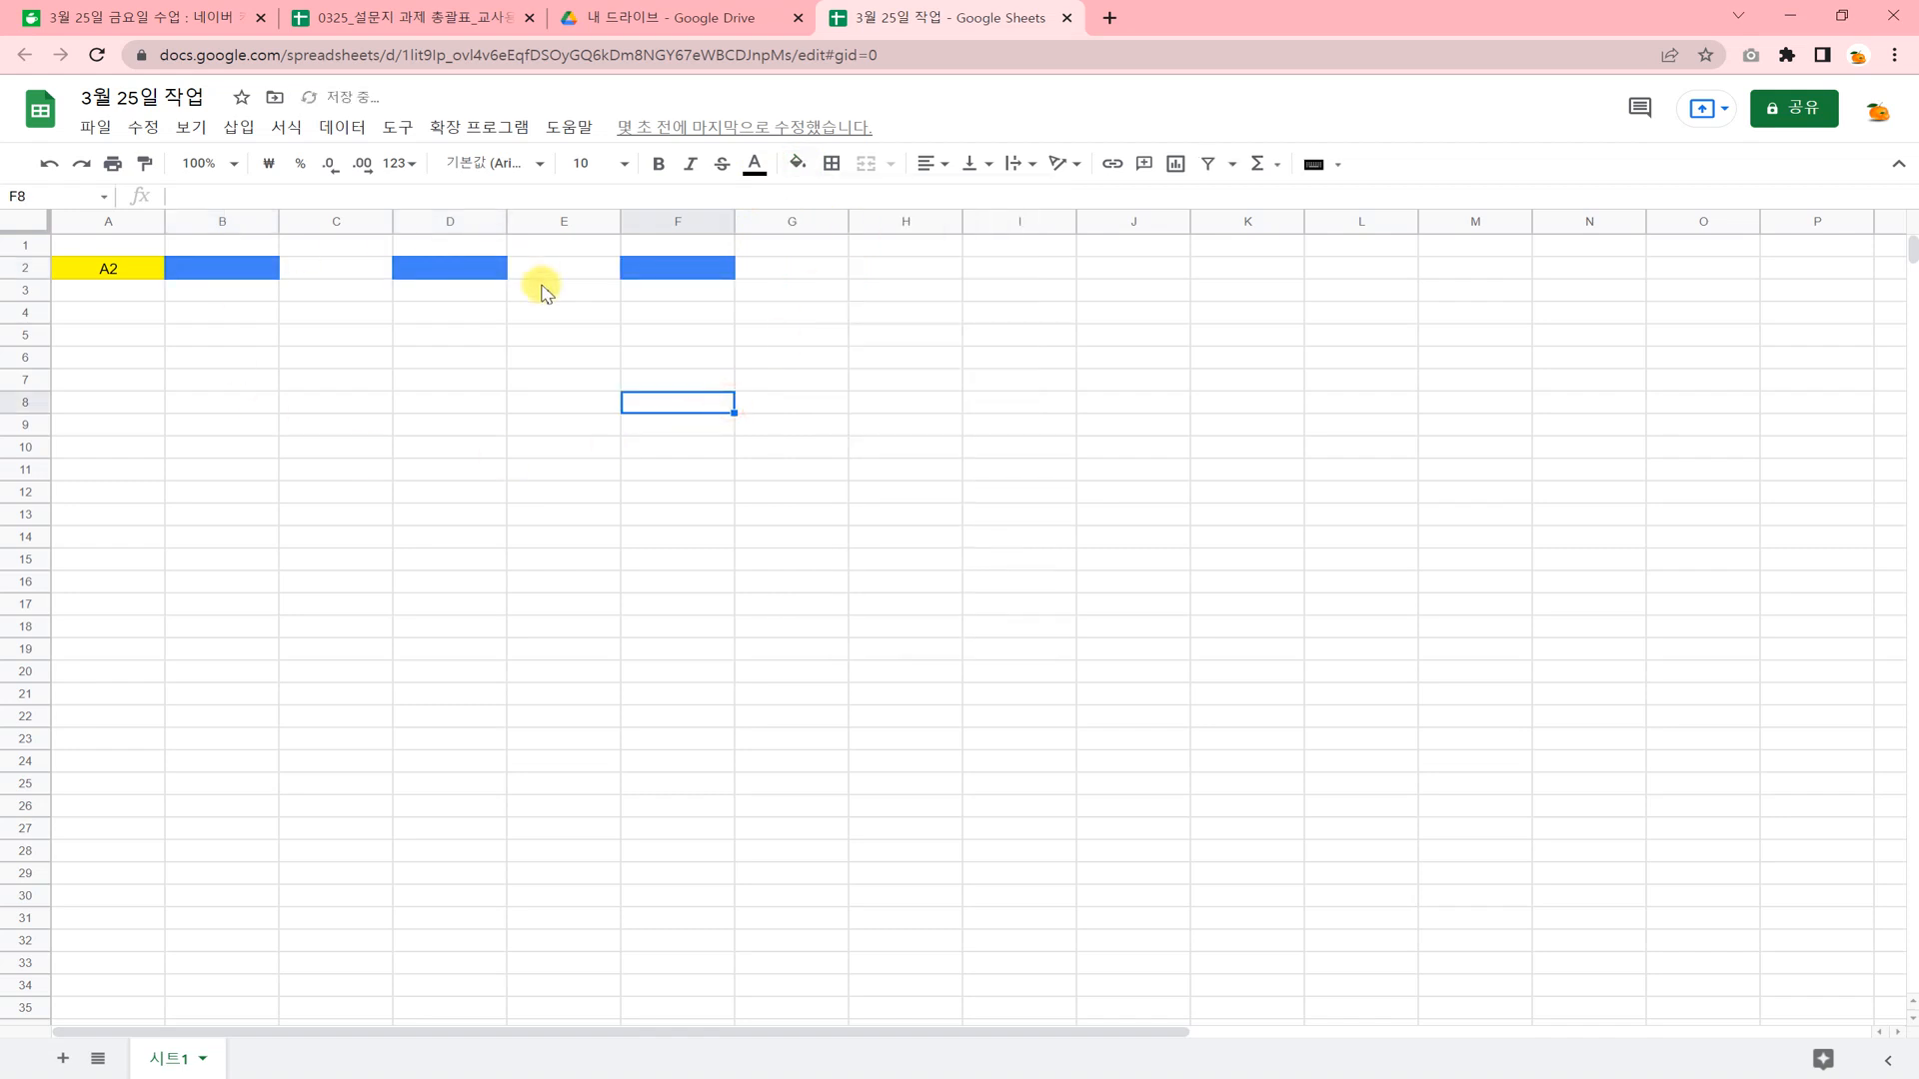
Fill the cell range B4:F5 with an orange background color.
left_click(272, 357)
left_click_drag(211, 305, 667, 318)
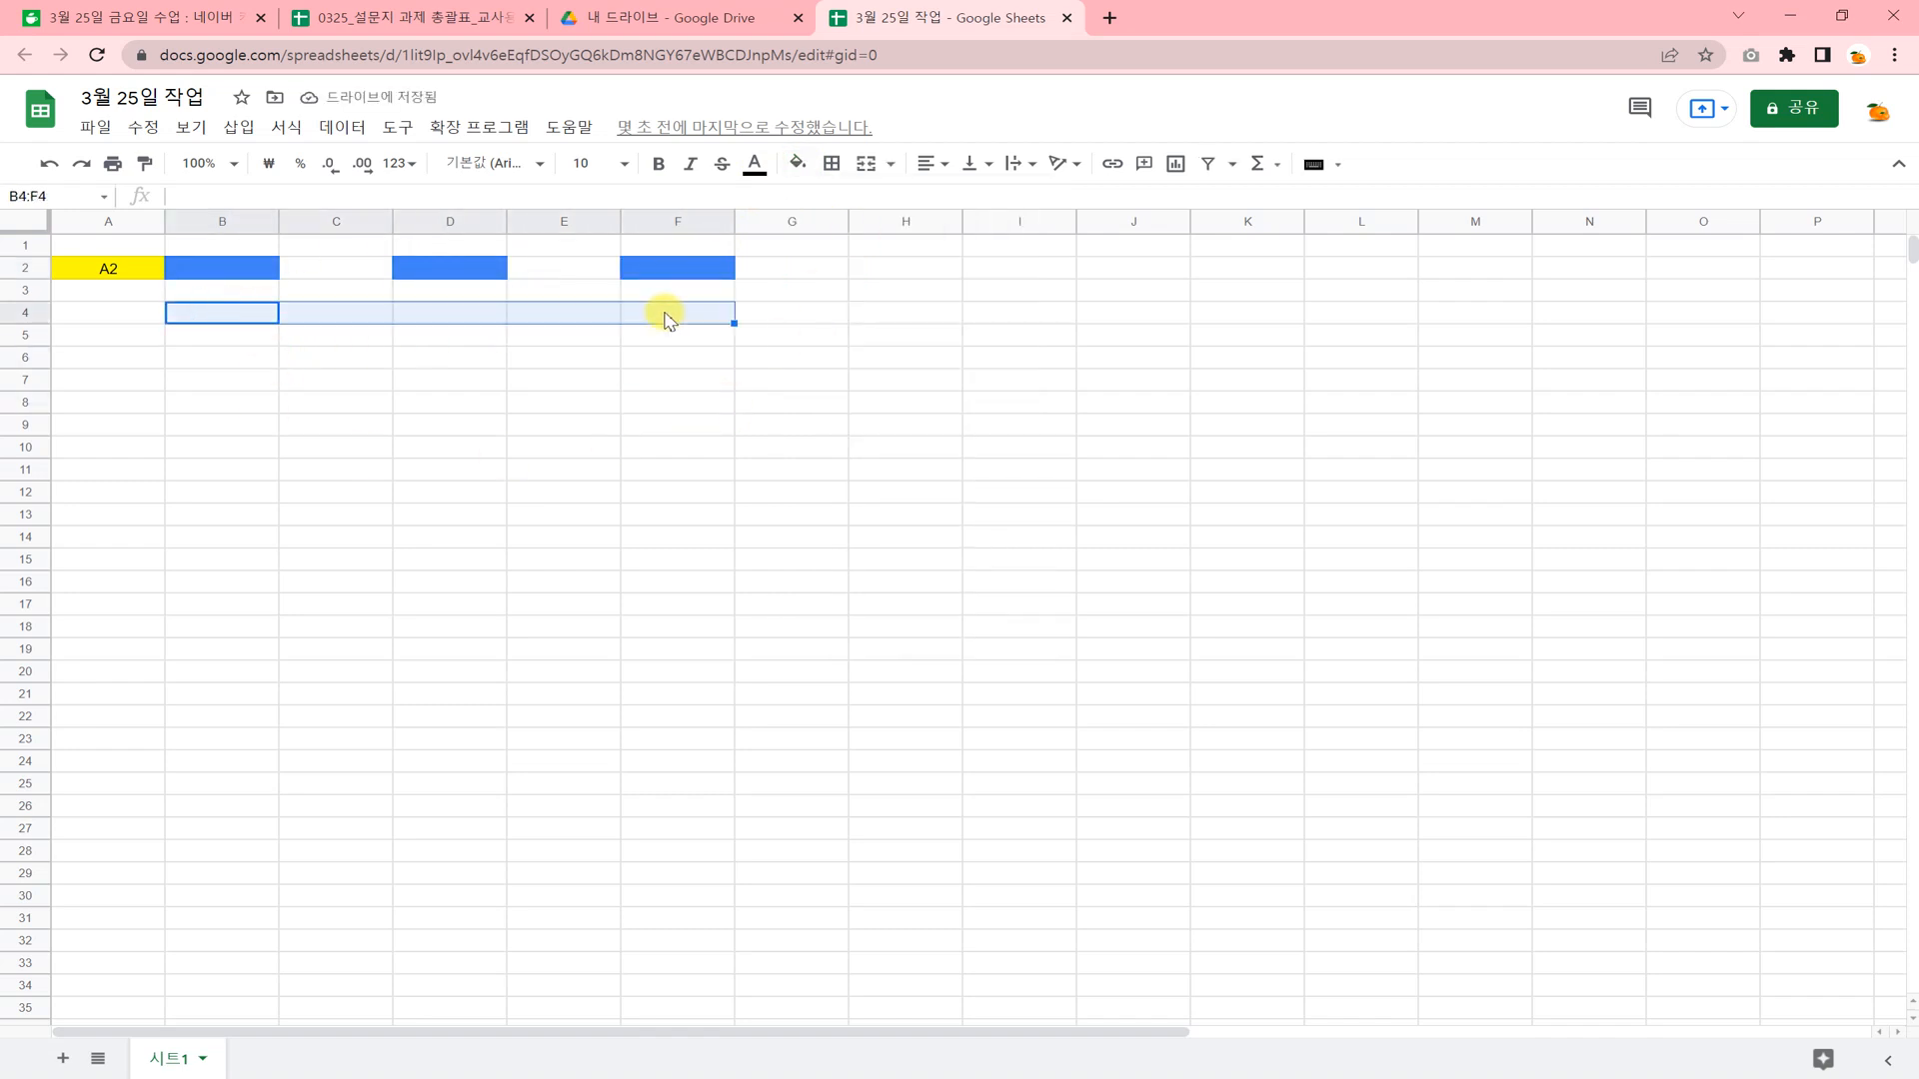
left_click(270, 363)
left_click_drag(243, 313, 659, 348)
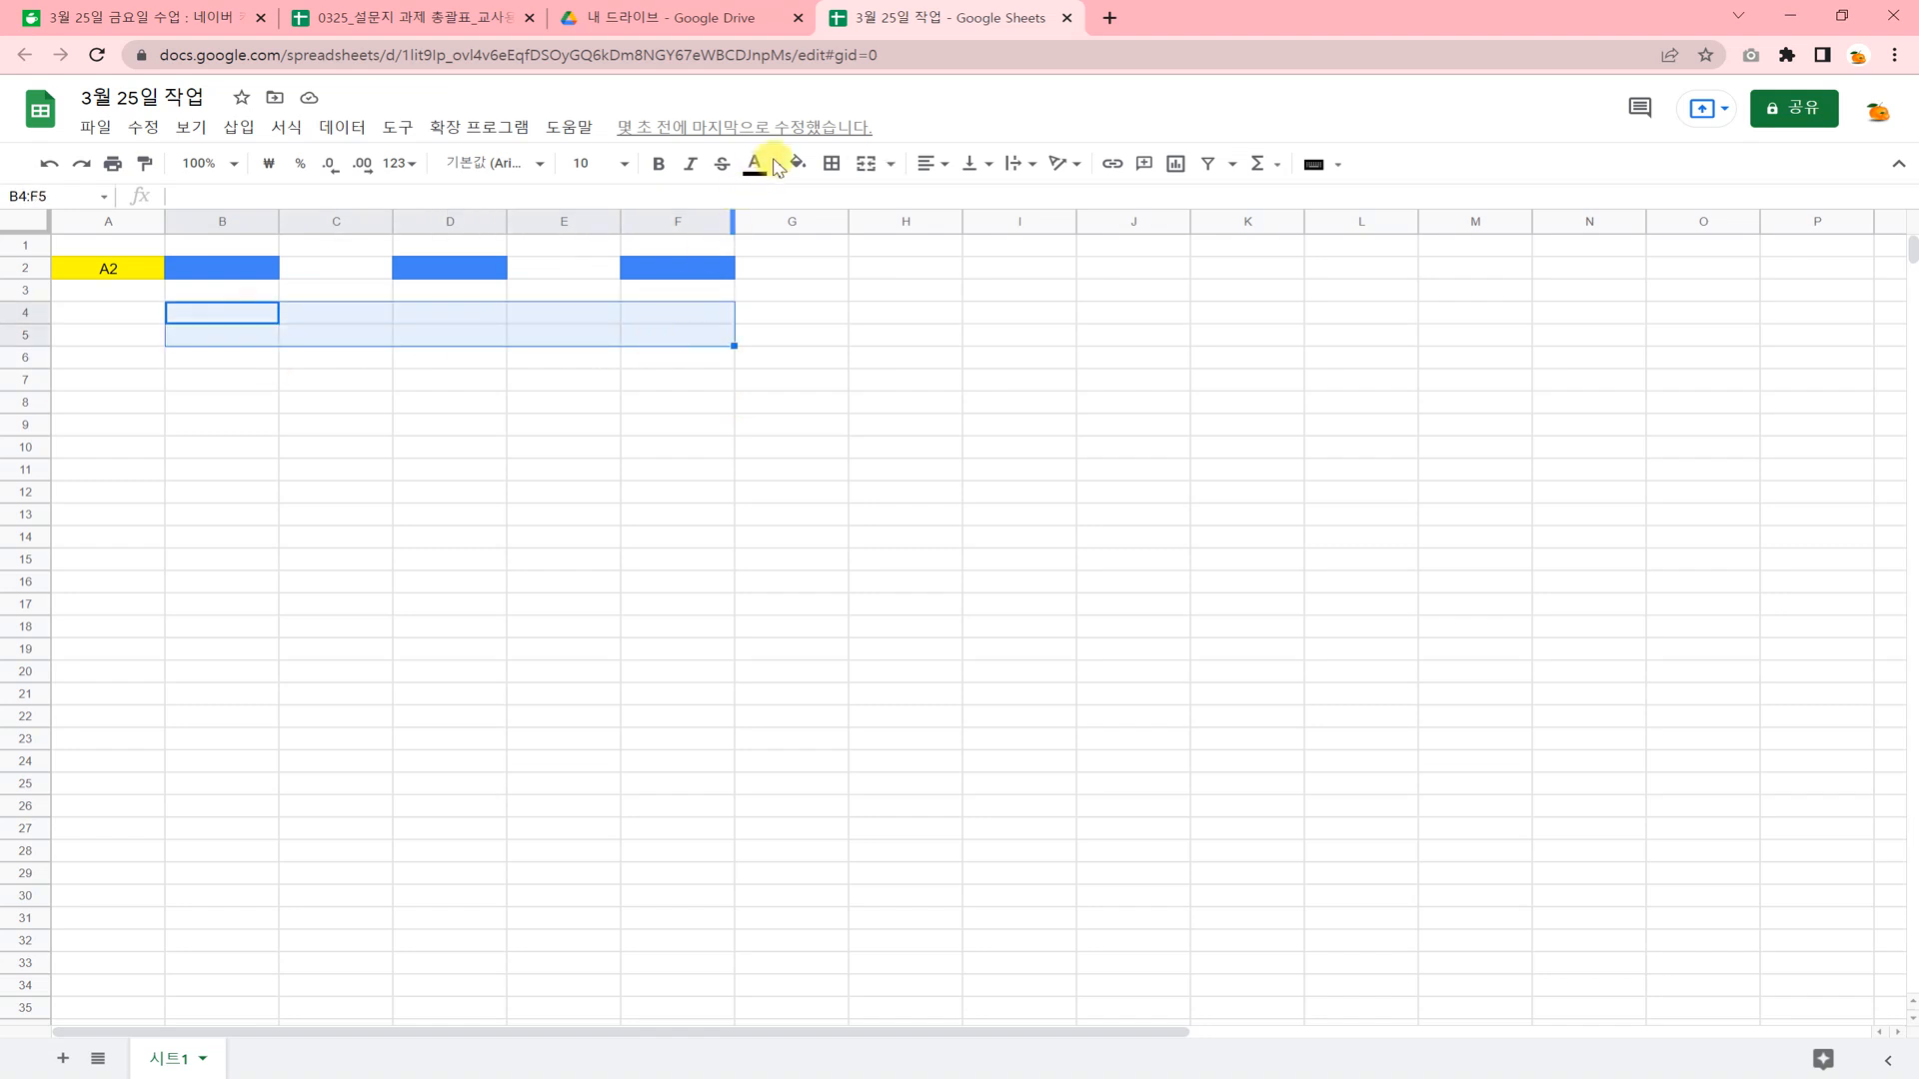
left_click(798, 164)
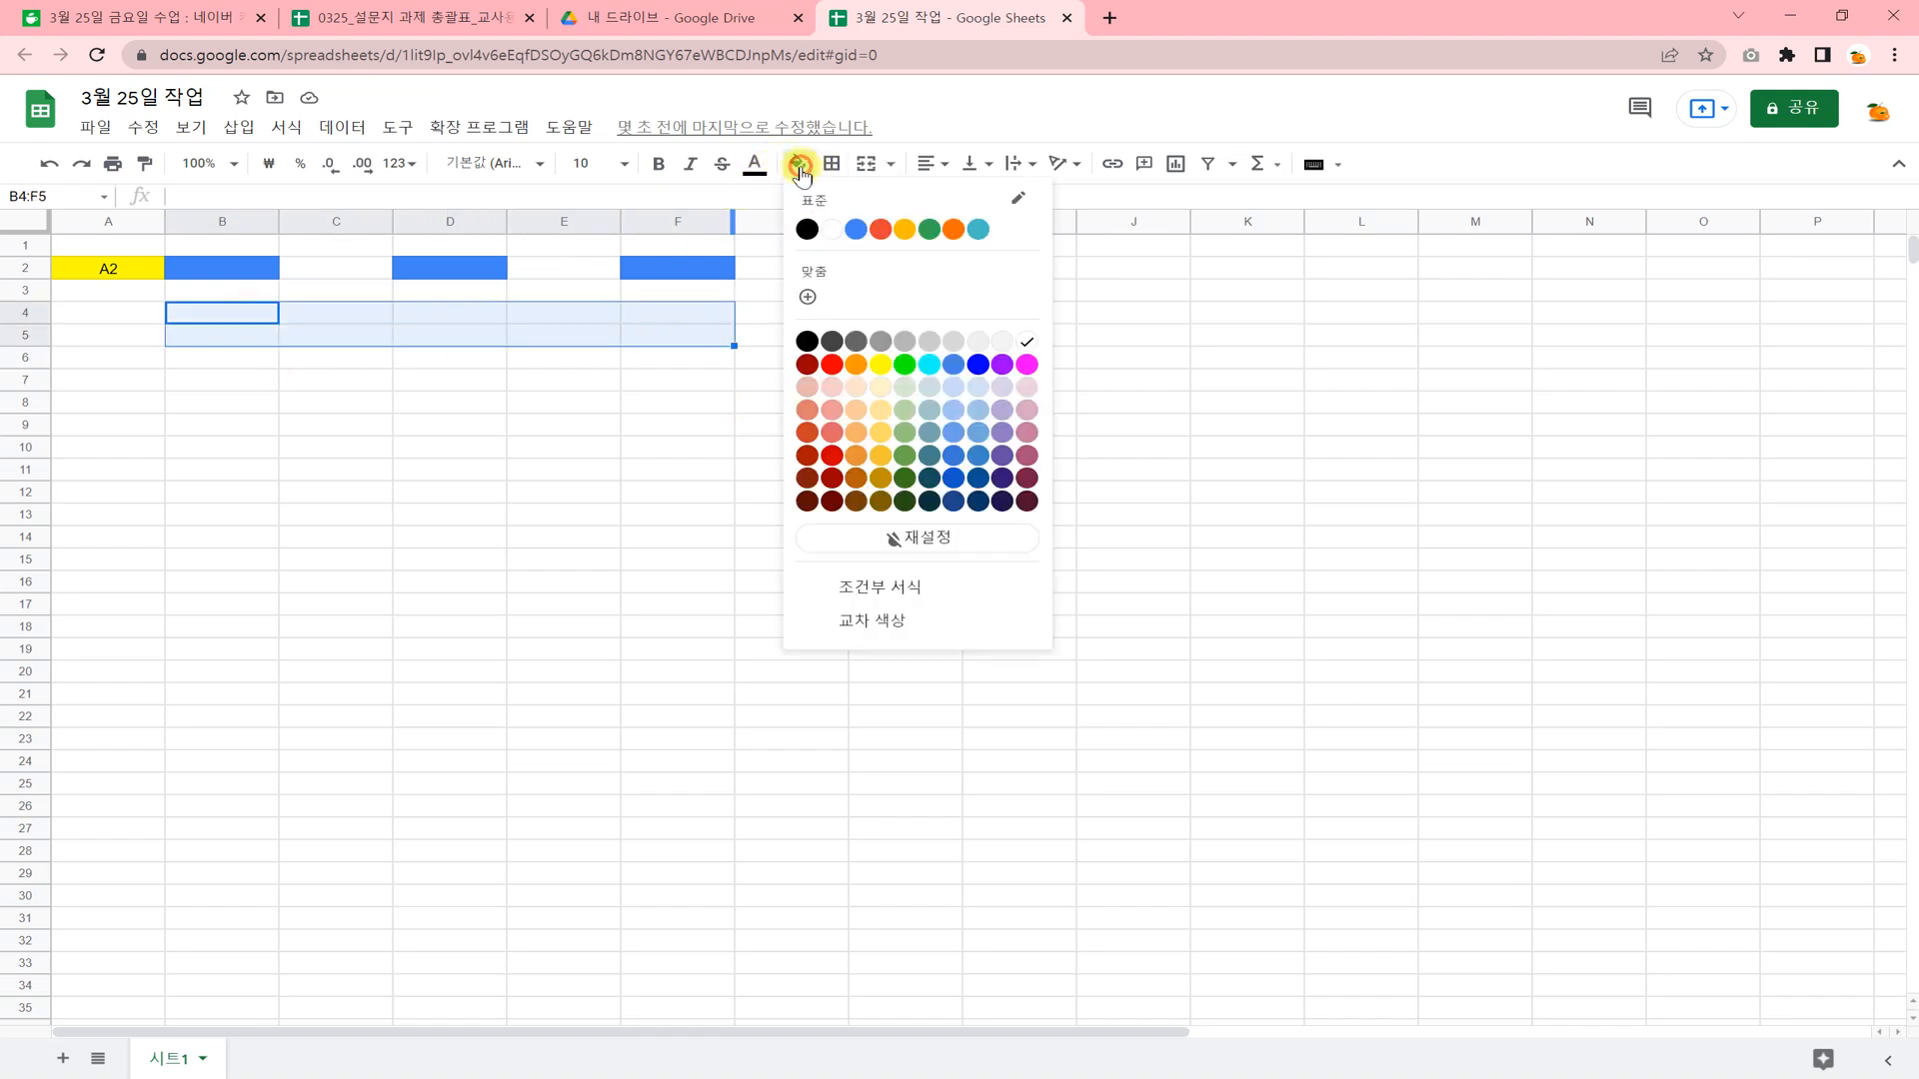
left_click(852, 374)
left_click(608, 469)
left_click(255, 425)
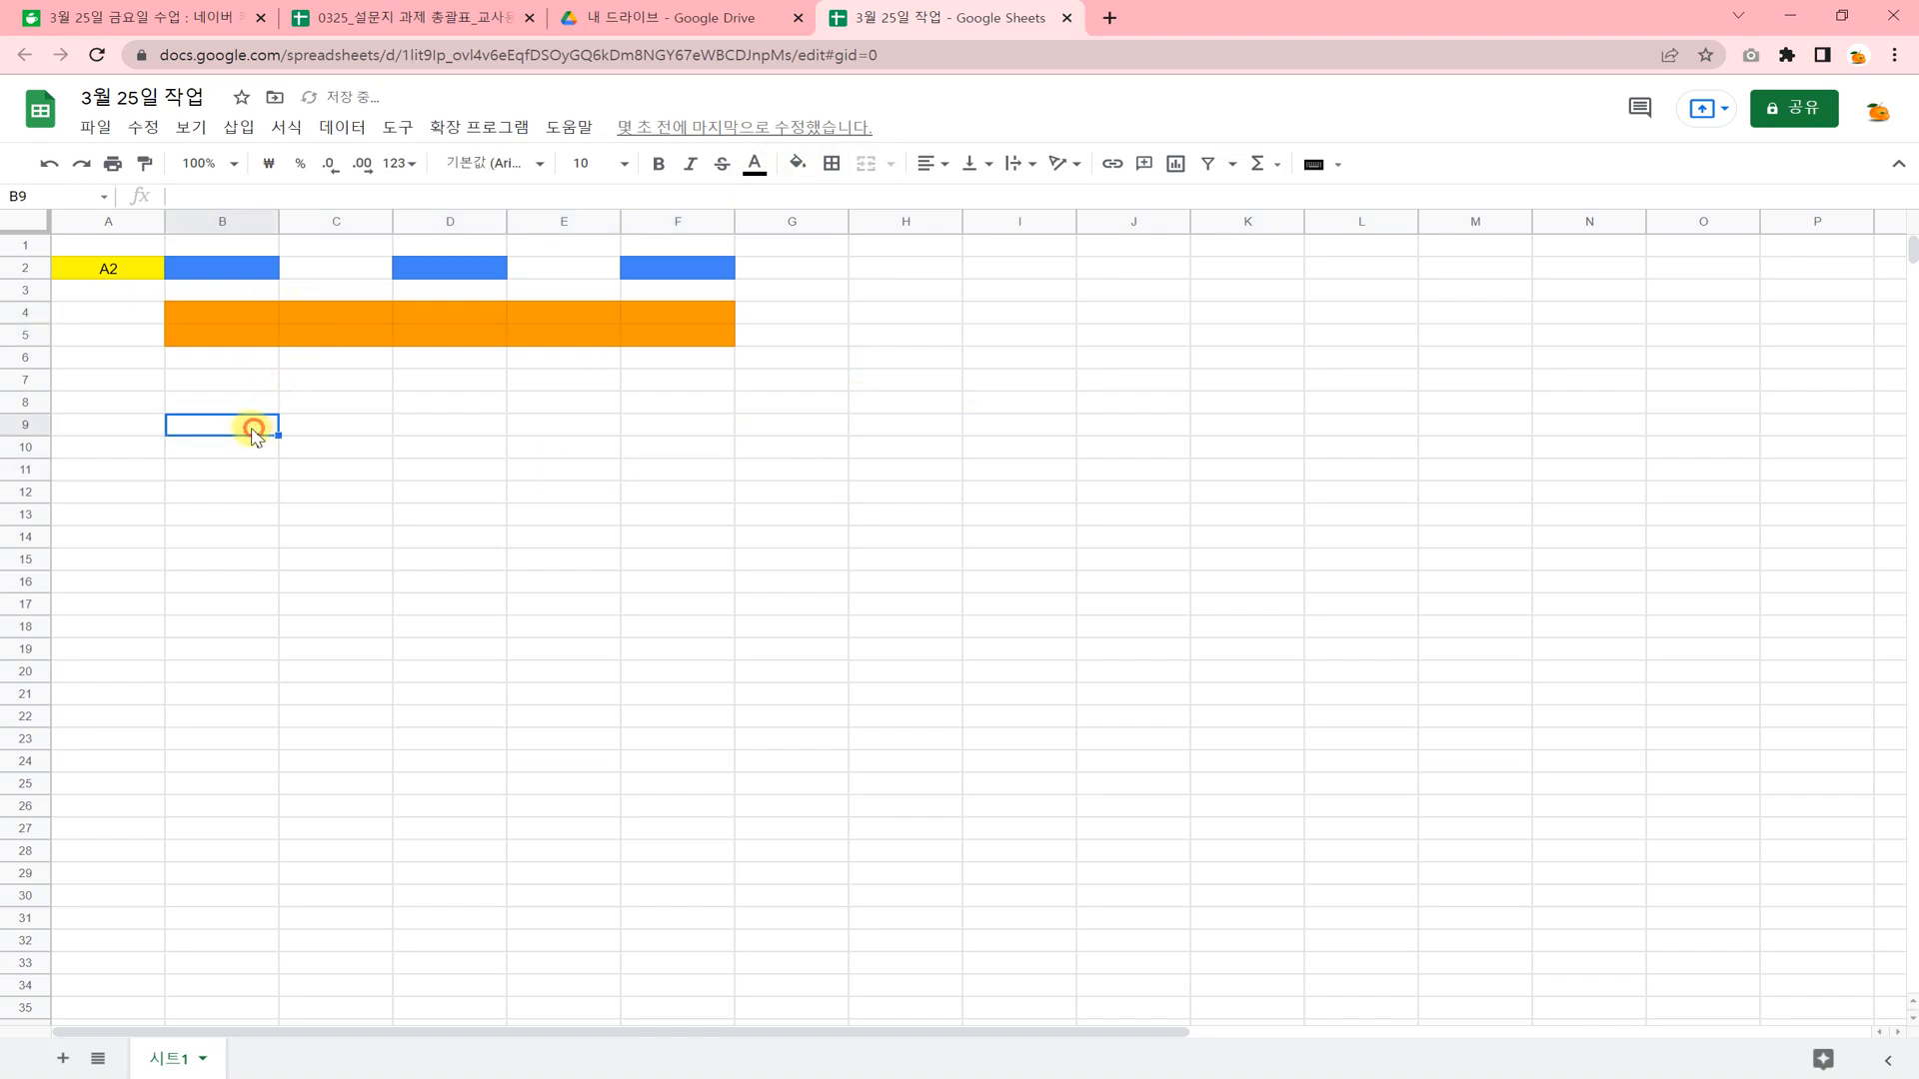
Insert one column to the left of column B and delete that new column again.
left_click(219, 222)
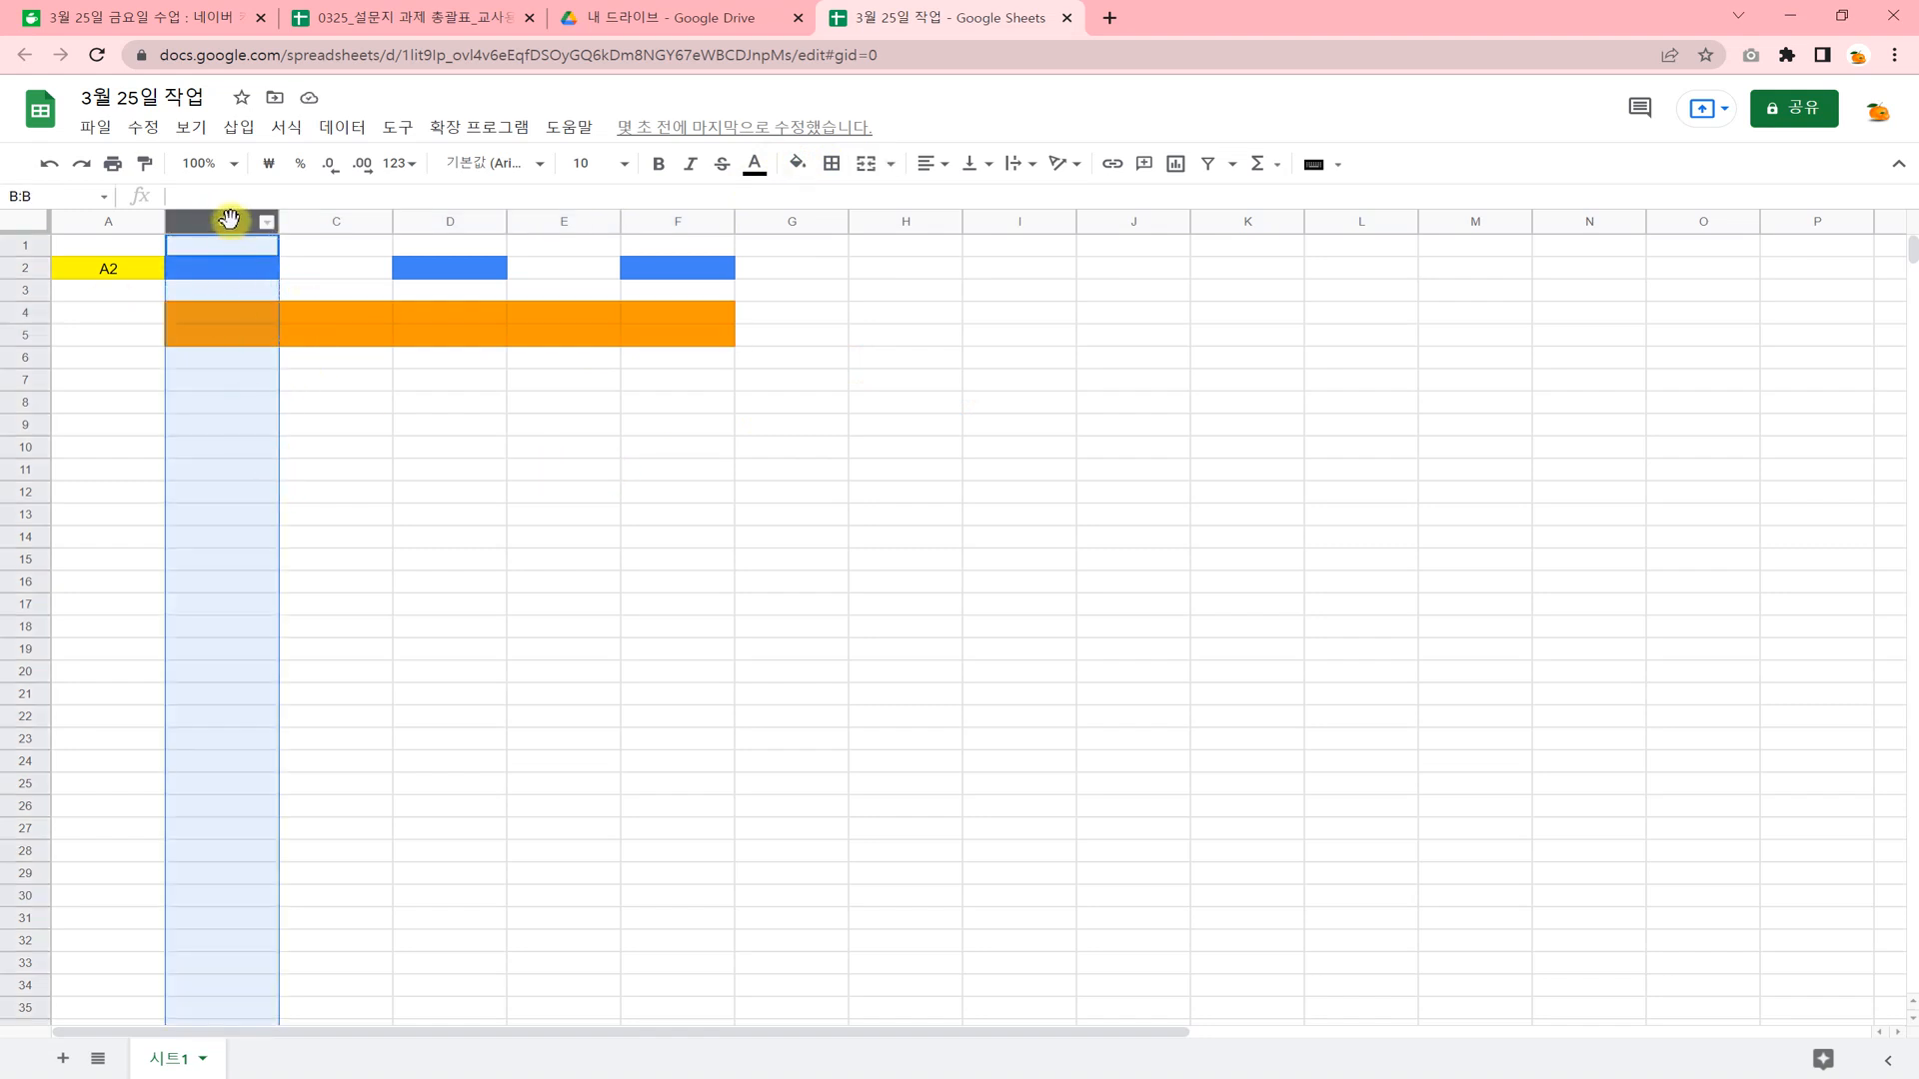
right_click(229, 221)
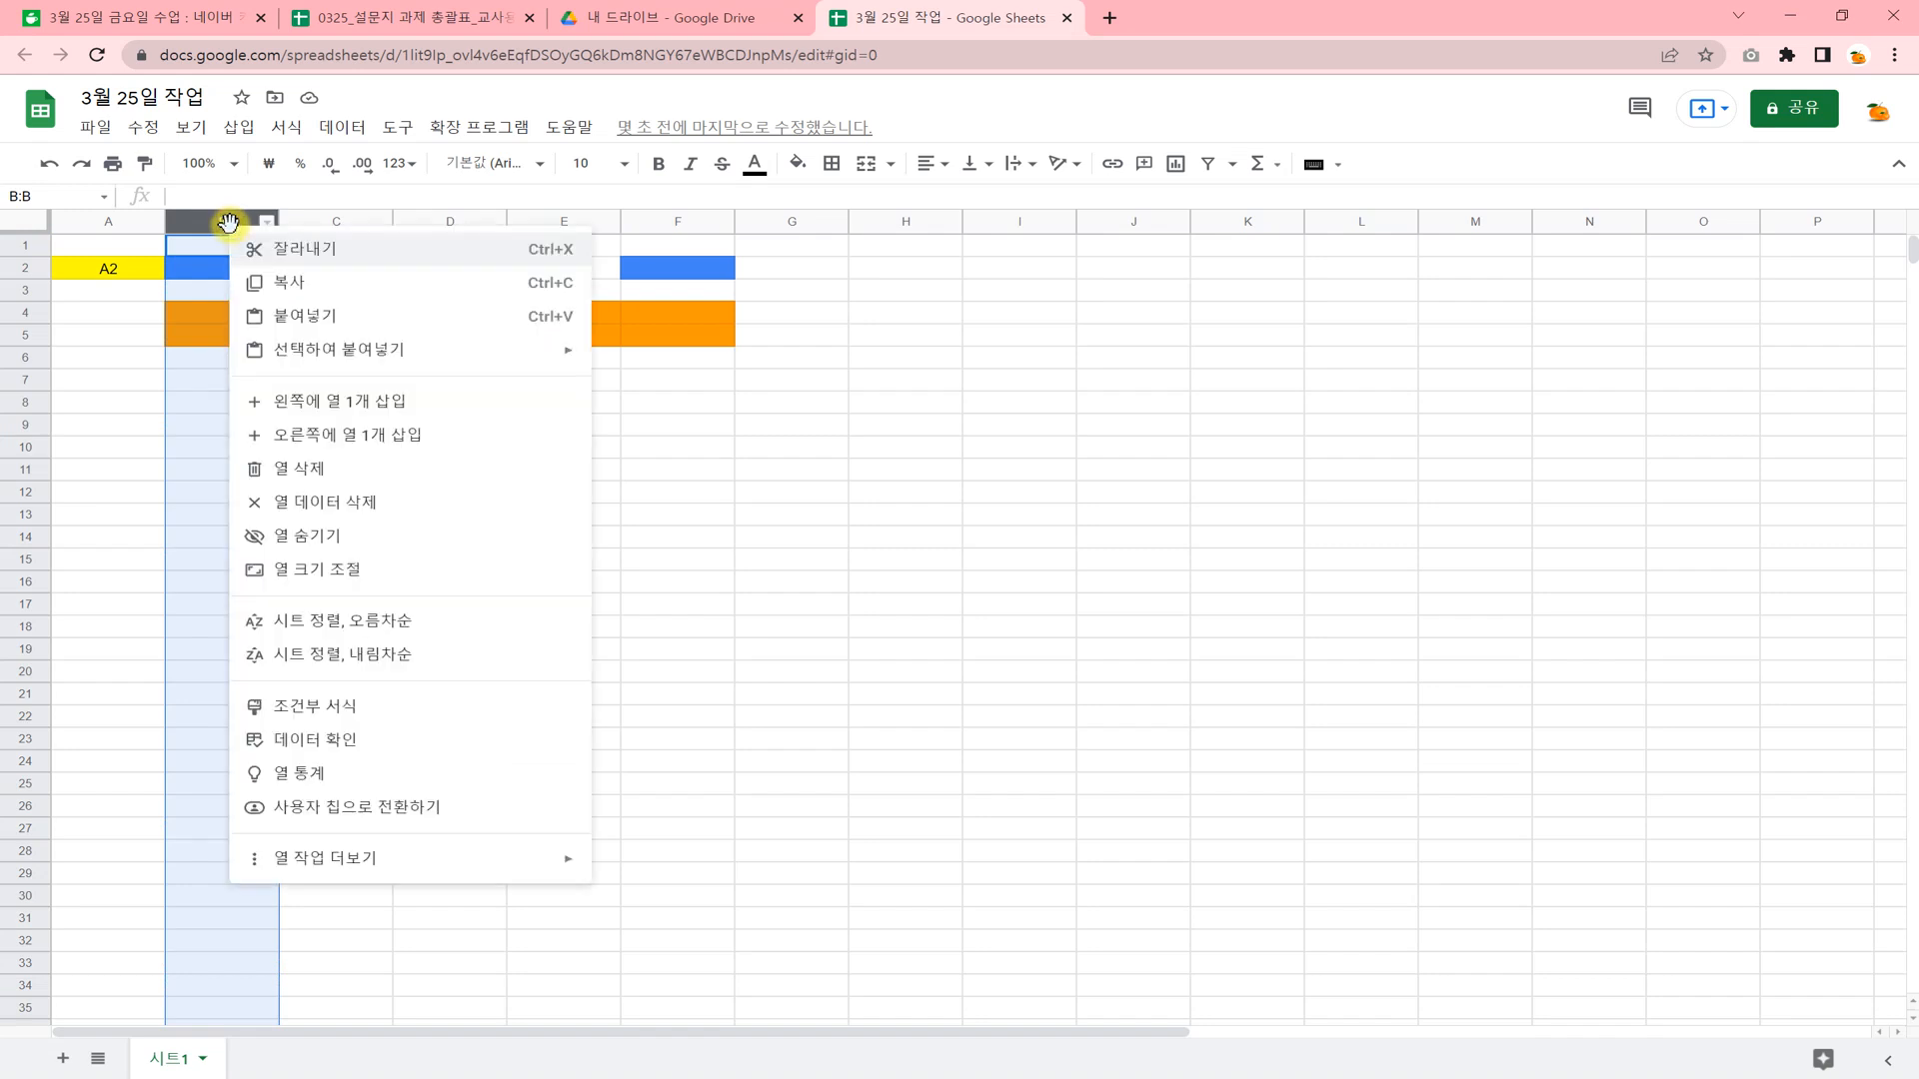
left_click(333, 413)
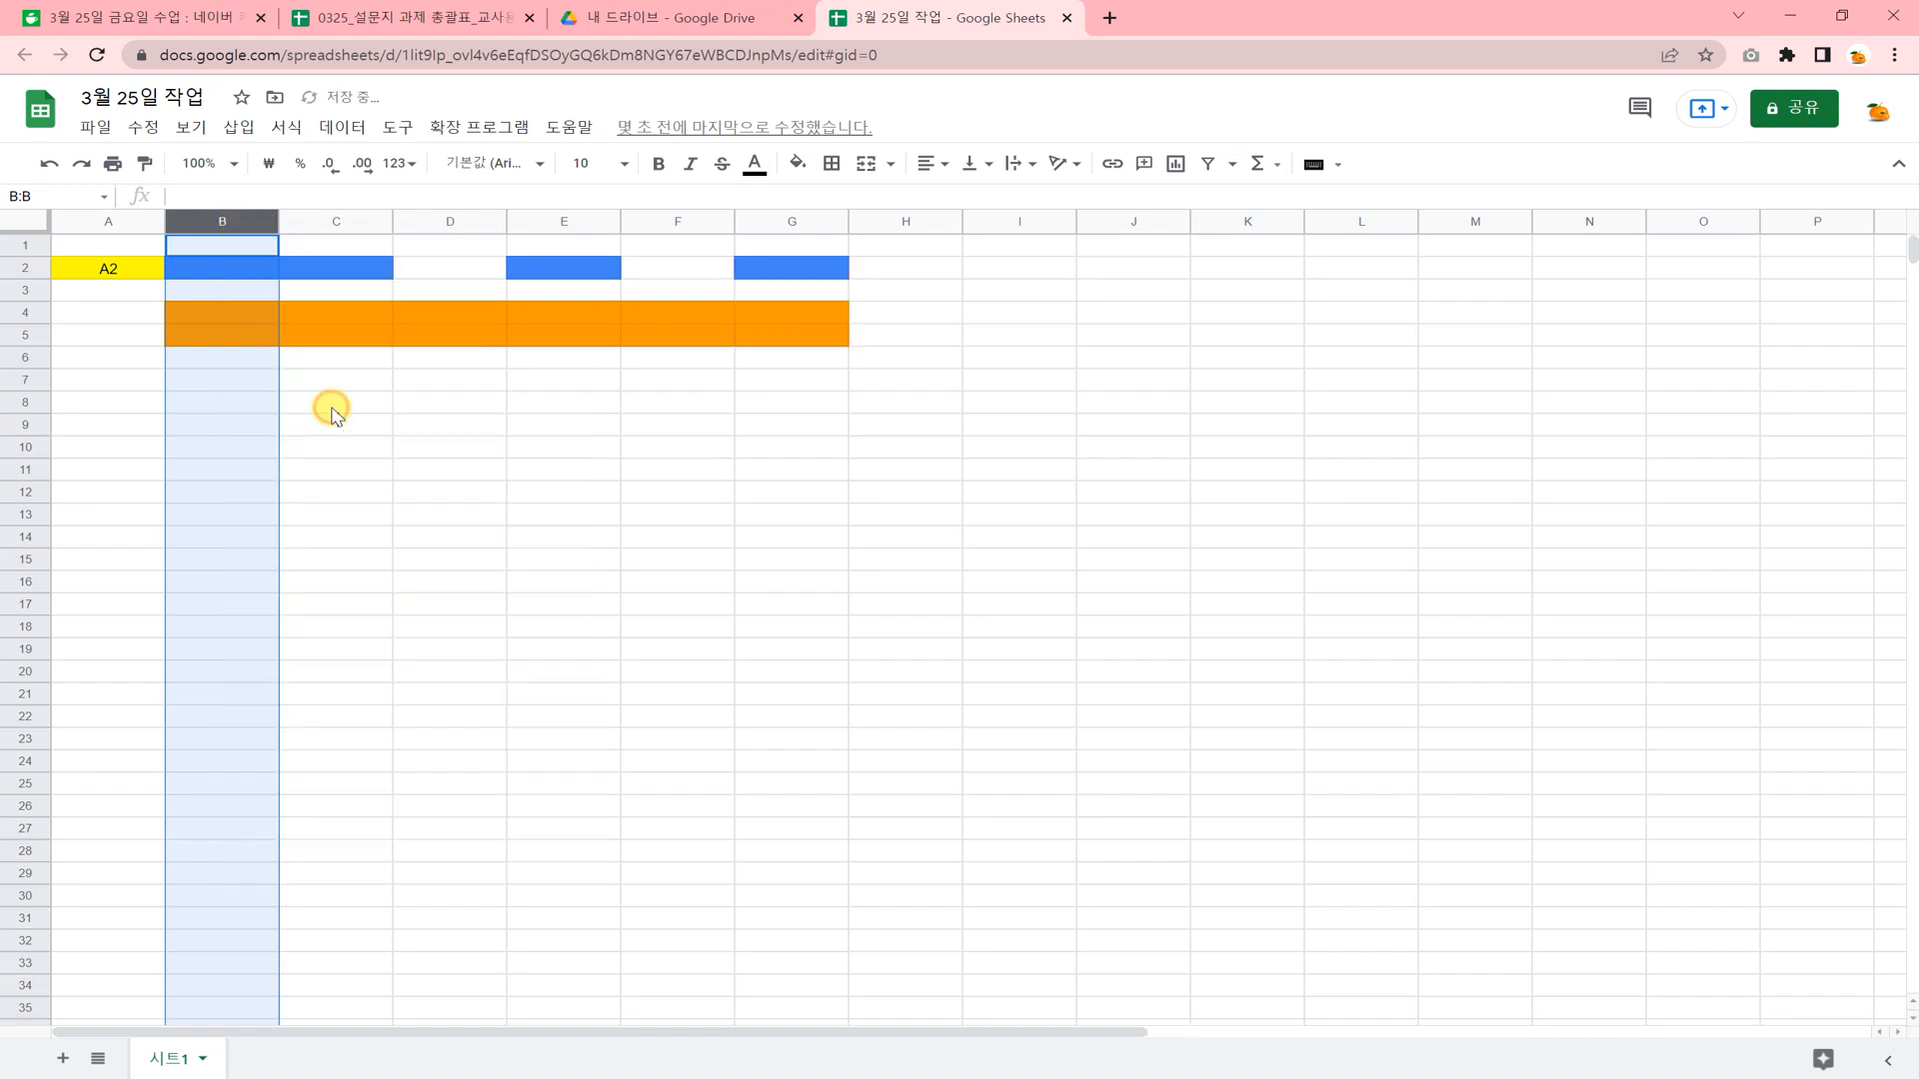
right_click(242, 222)
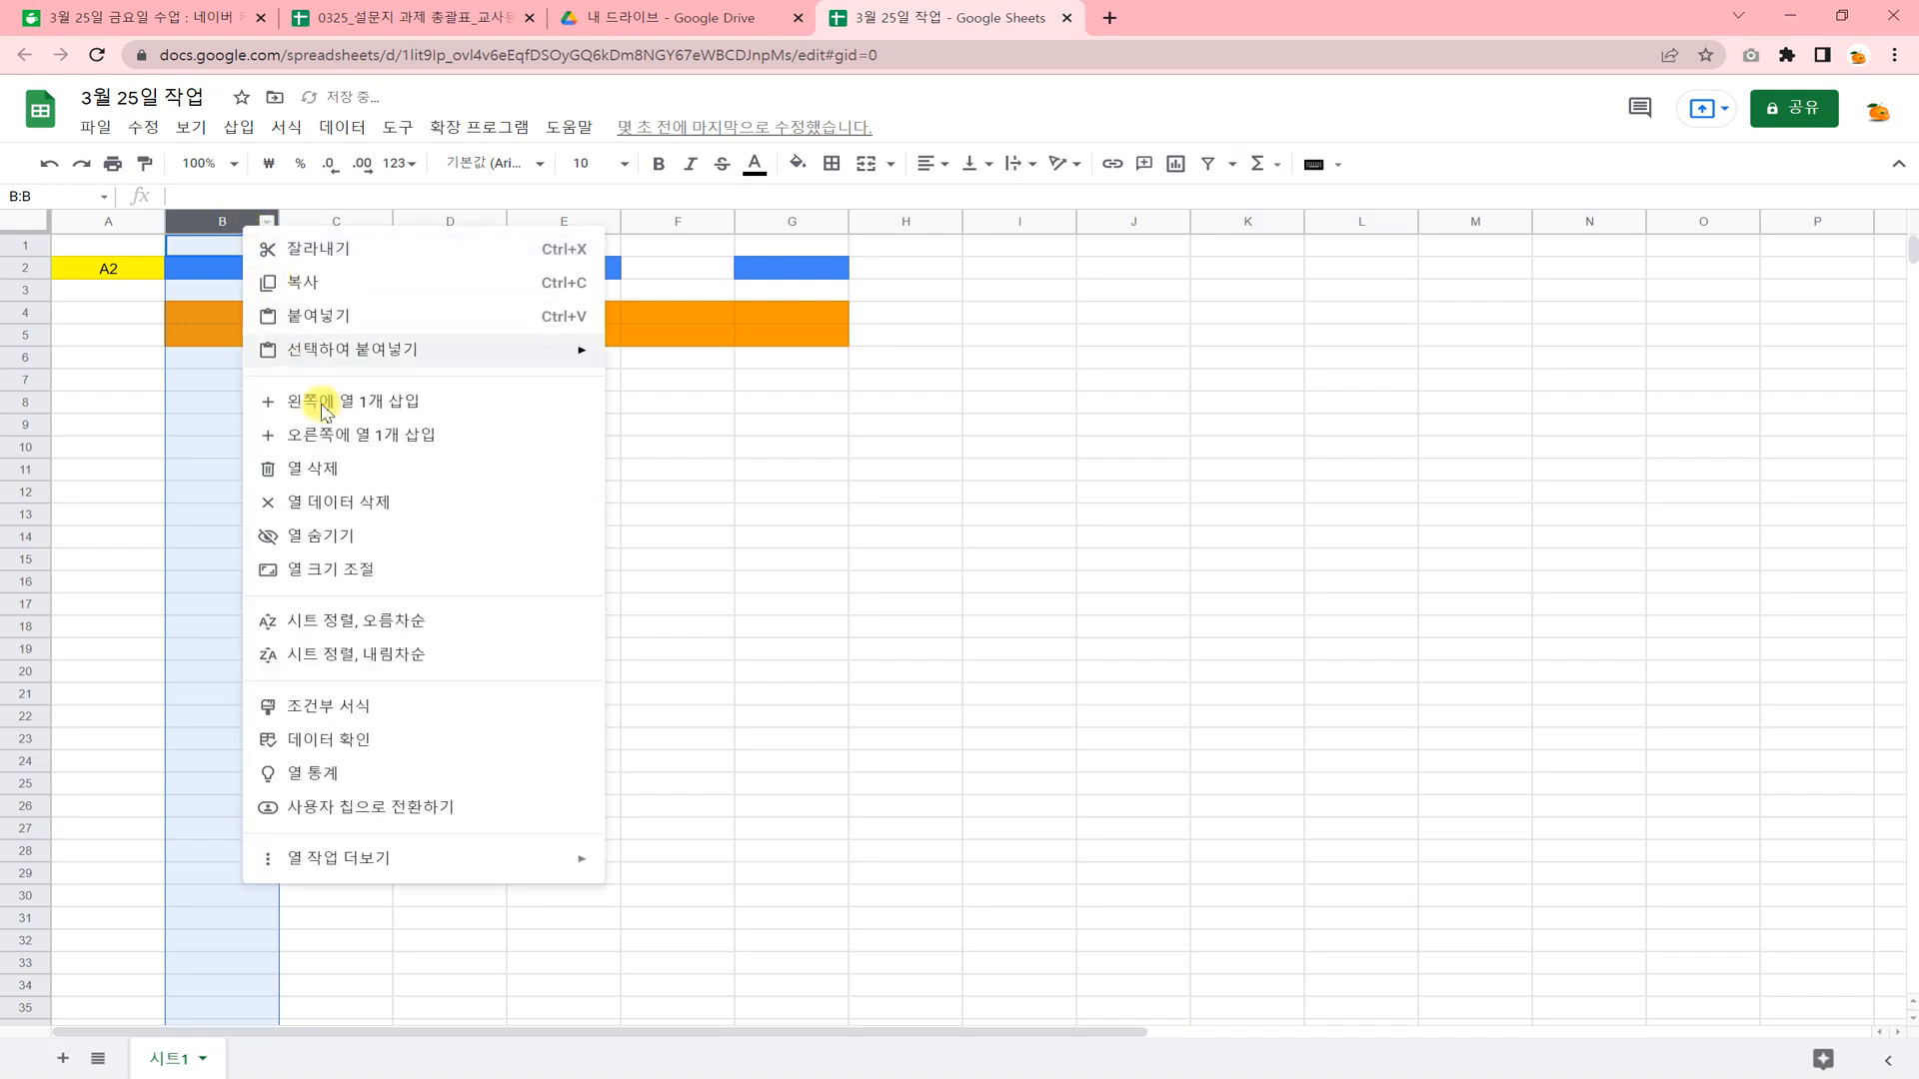
left_click(339, 470)
Clear the data in column A while keeping the column and its formatting.
left_click(100, 246)
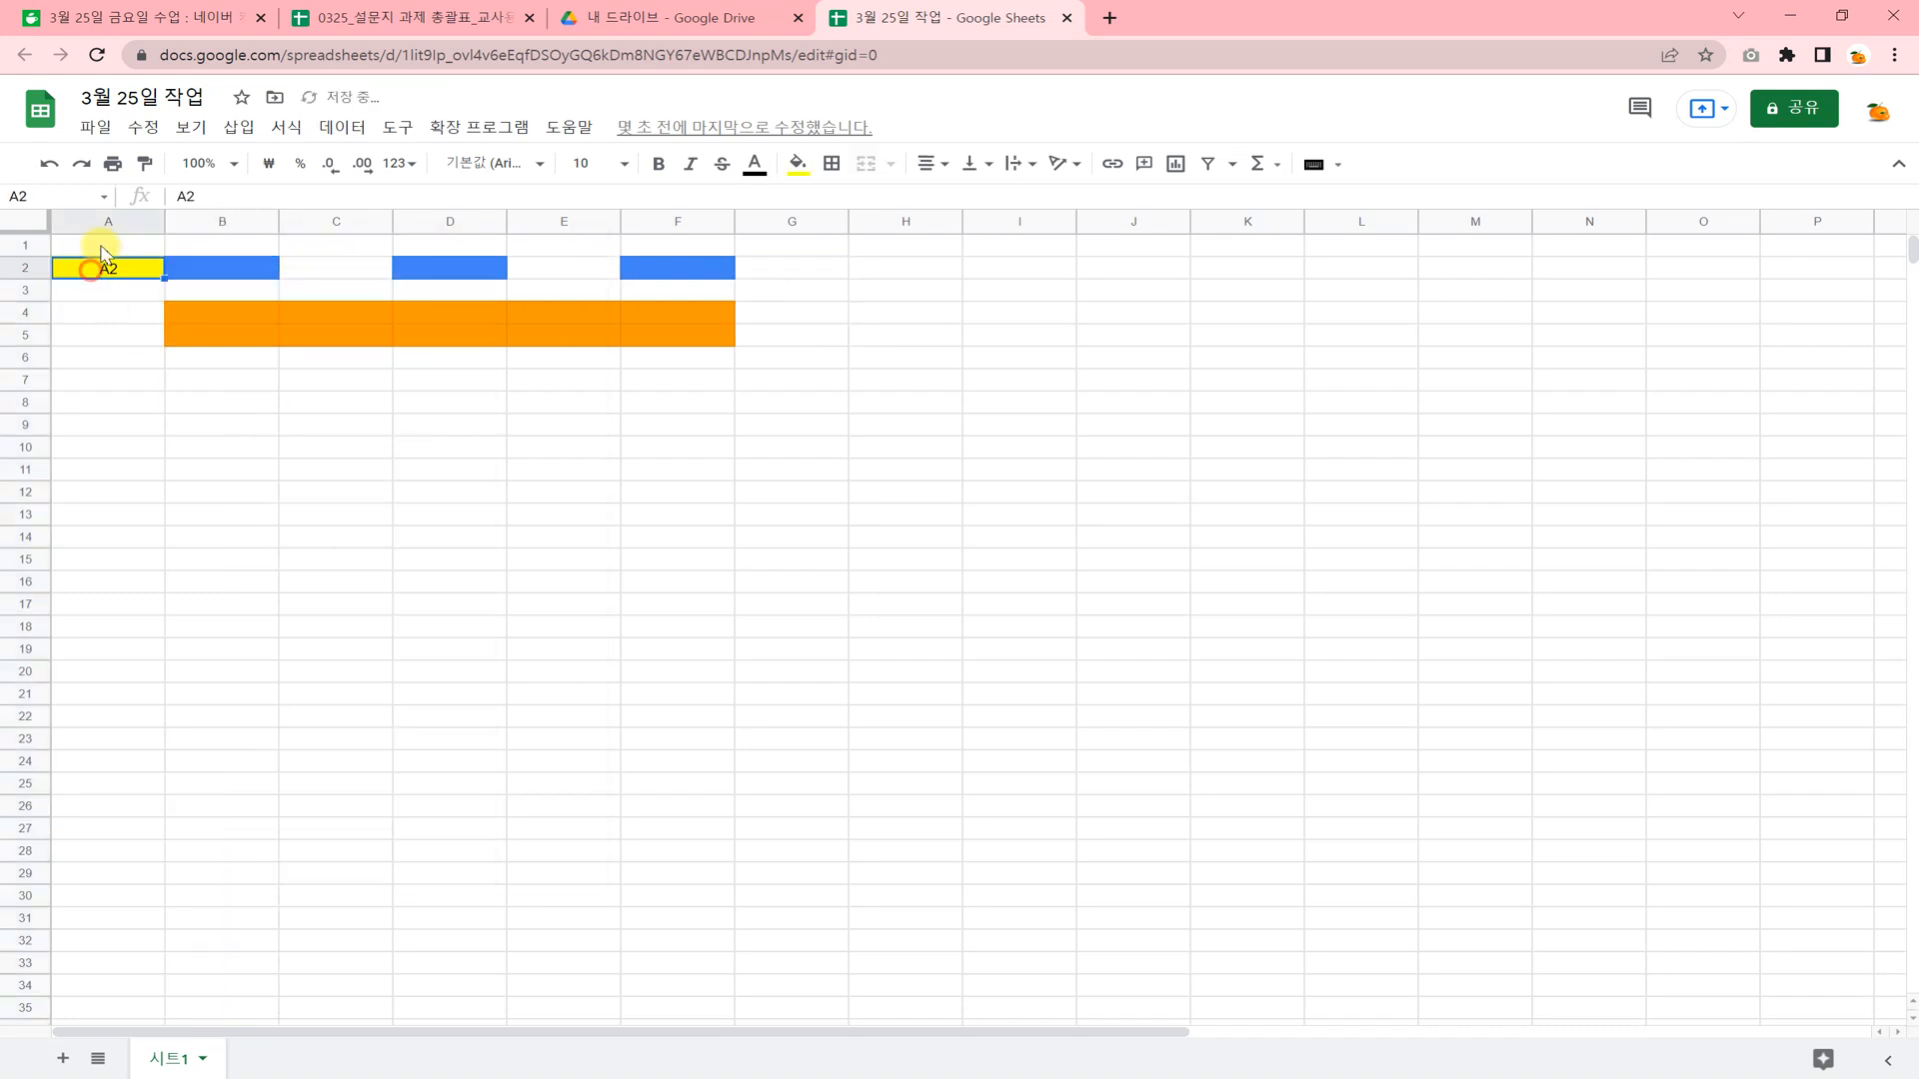
left_click(105, 221)
right_click(107, 224)
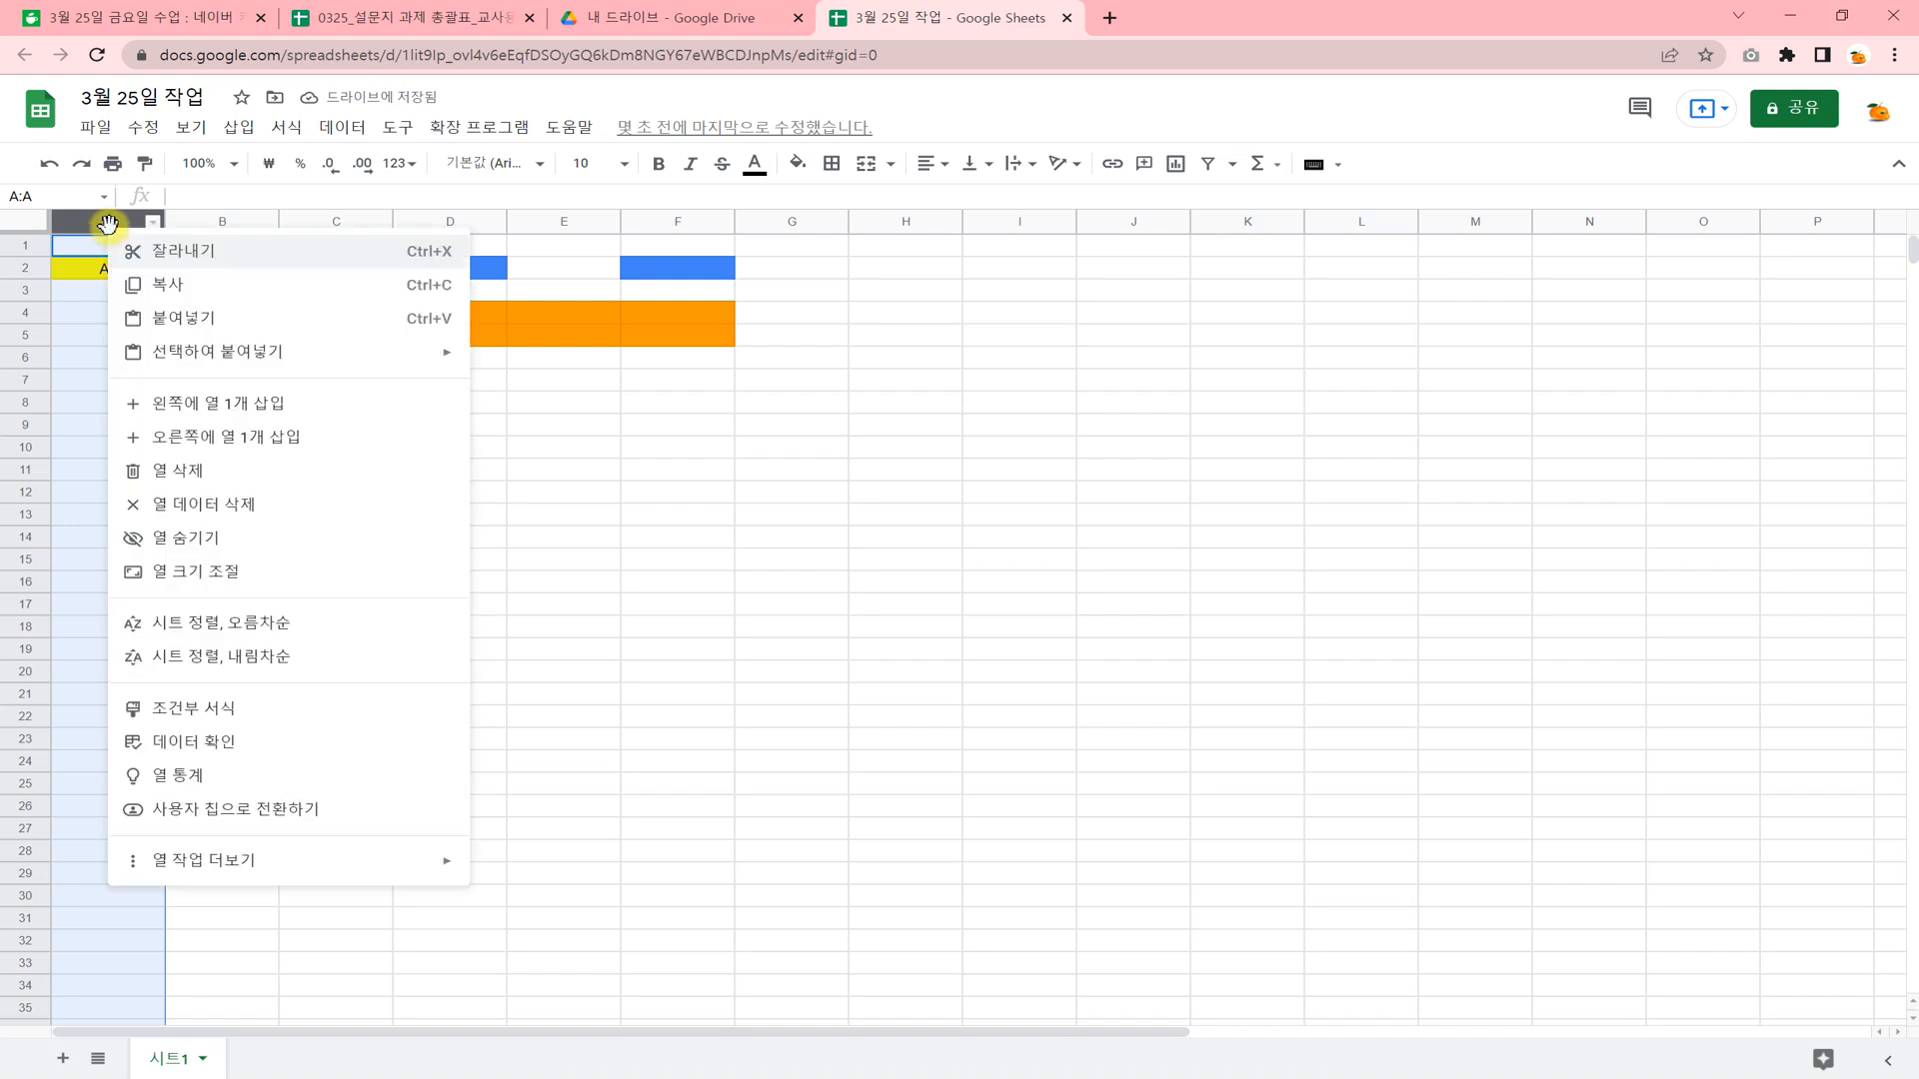
left_click(180, 508)
left_click(345, 510)
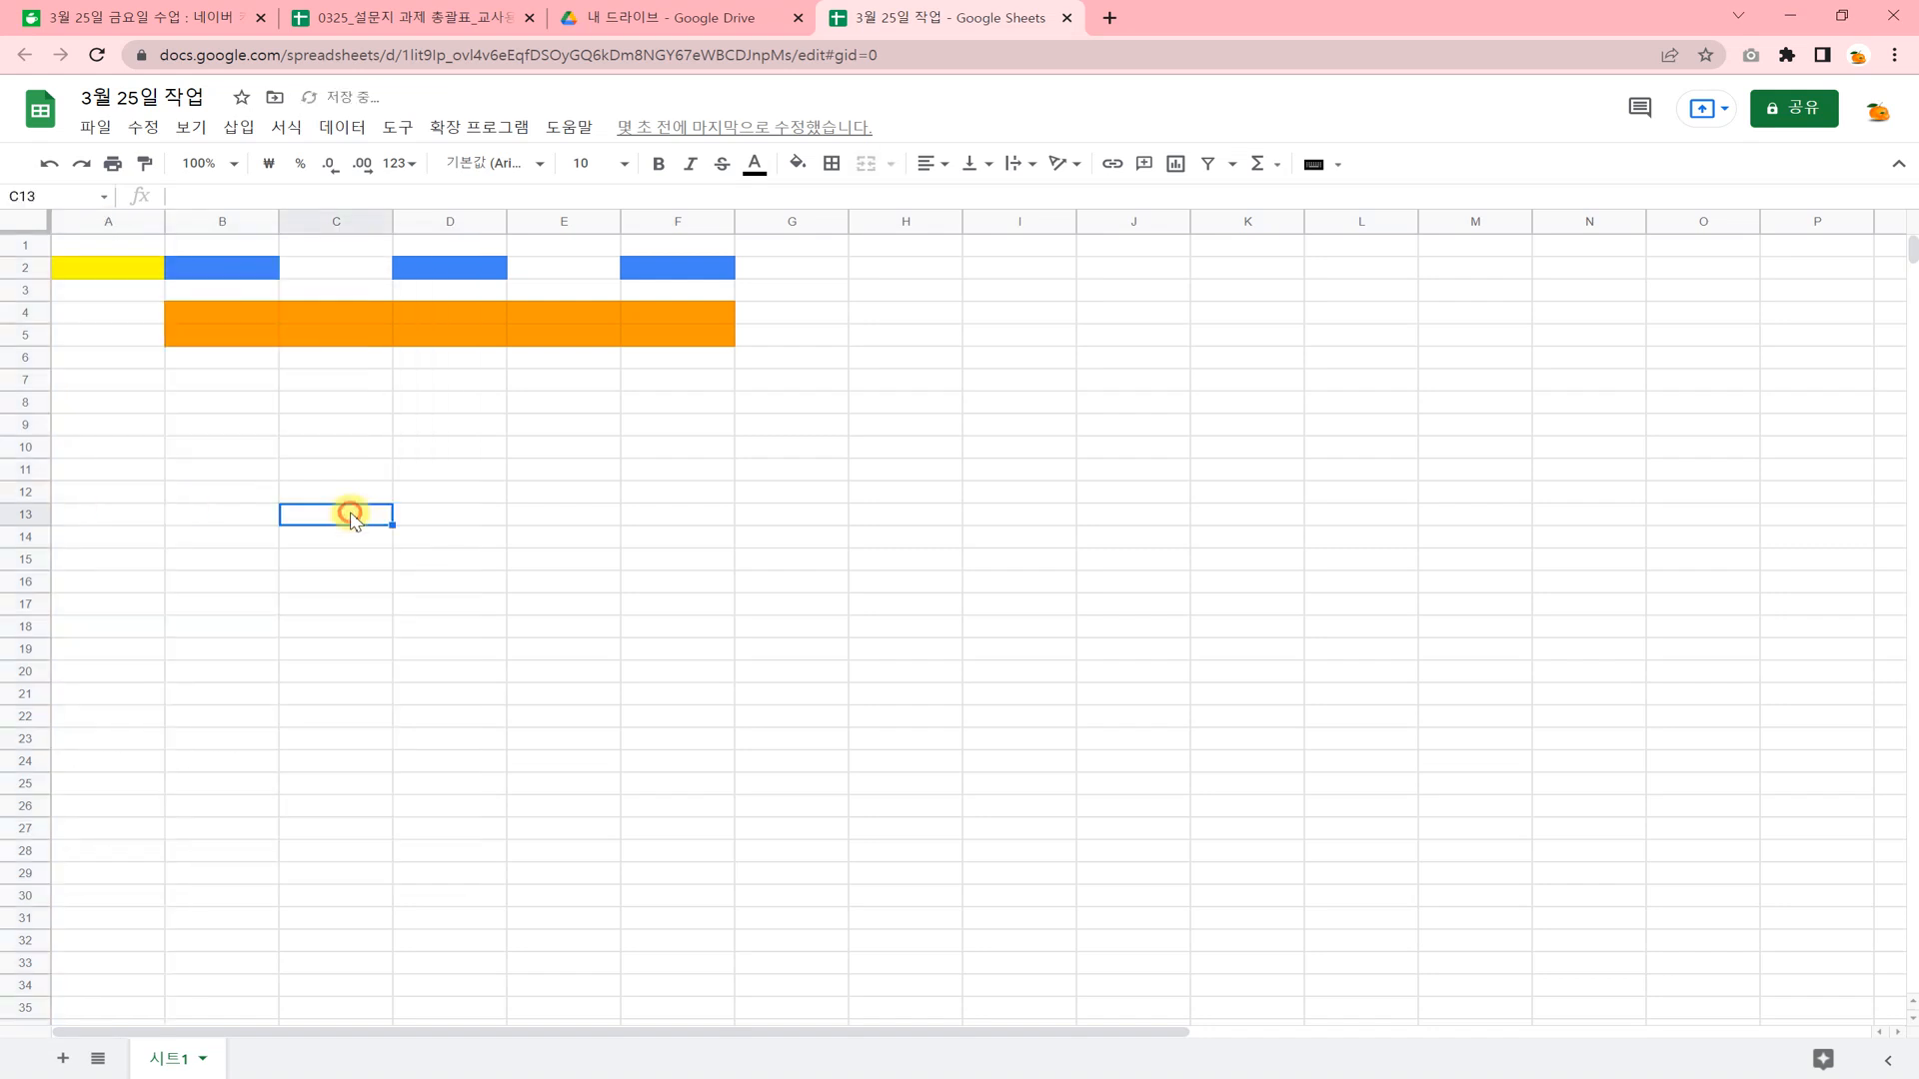
Delete columns B through F together, including their colored cells.
left_click_drag(231, 221, 653, 219)
right_click(656, 222)
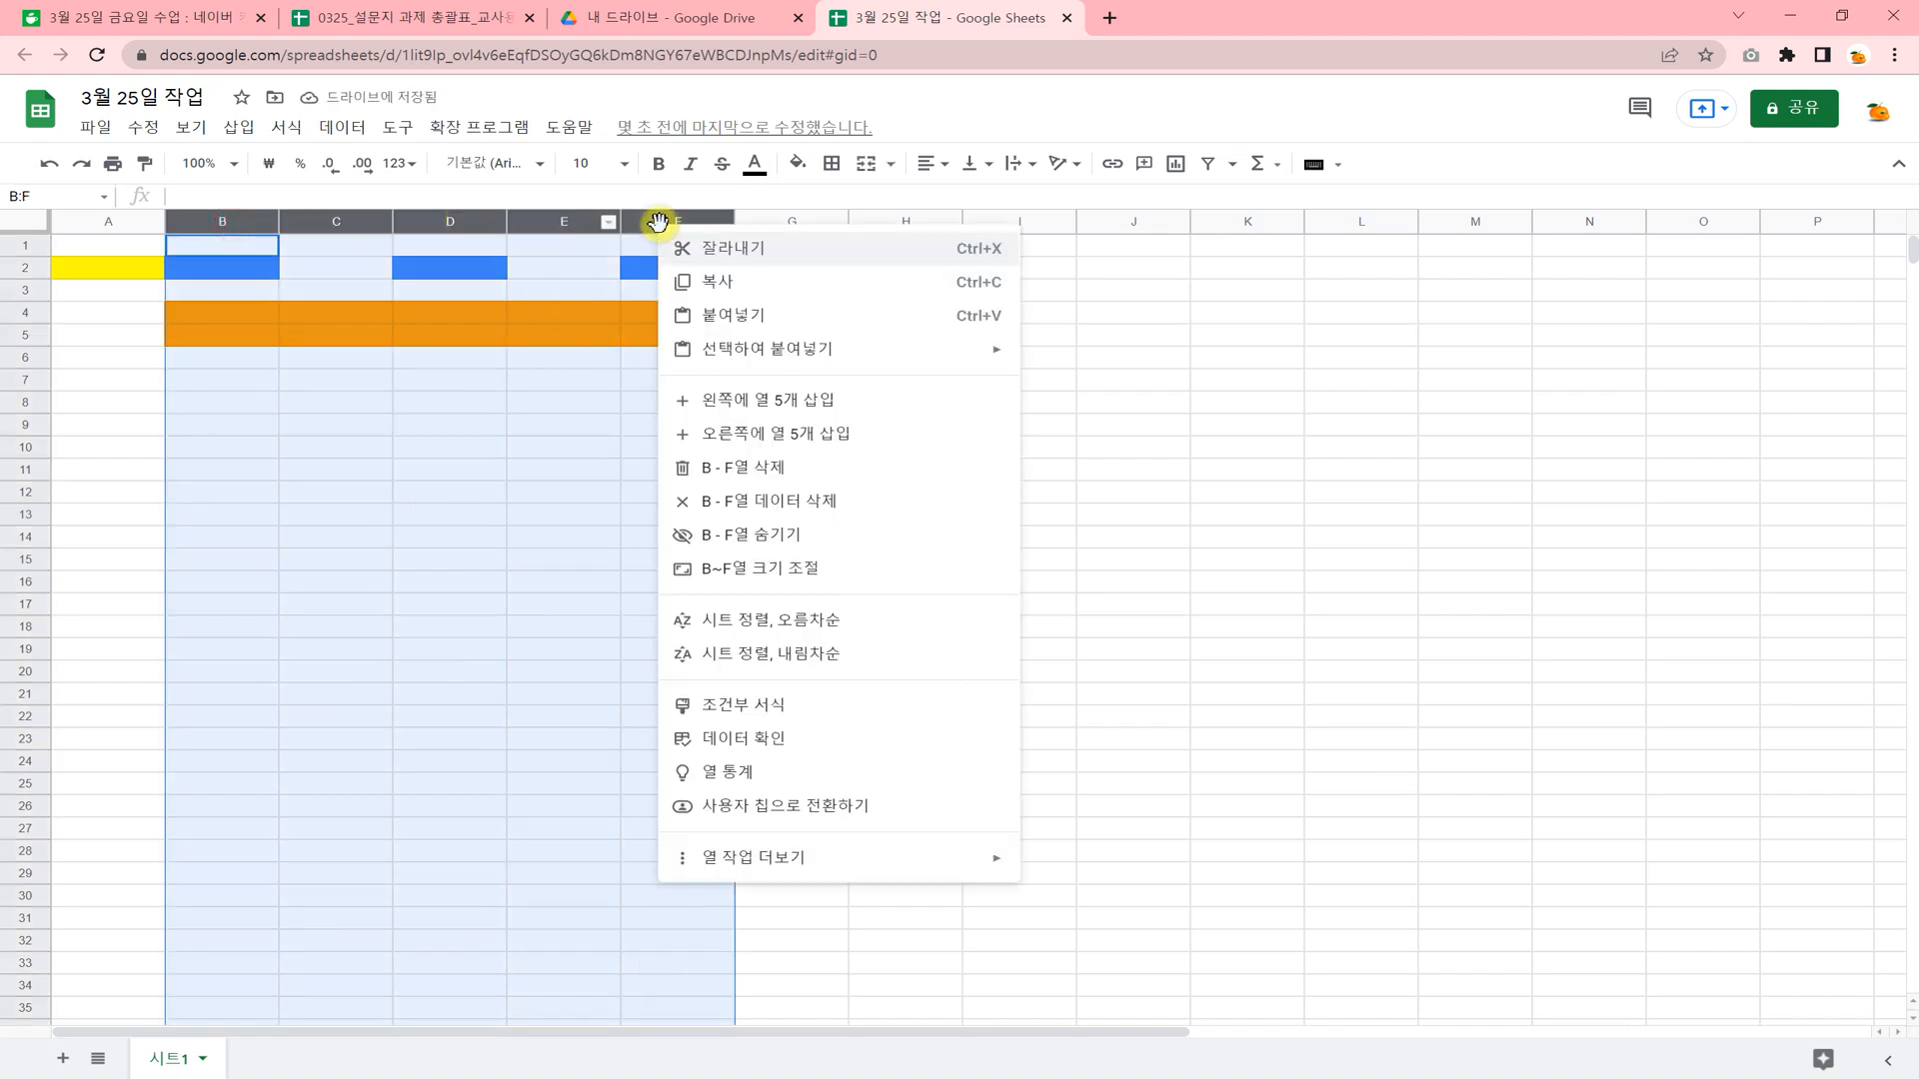
left_click(773, 470)
left_click(370, 477)
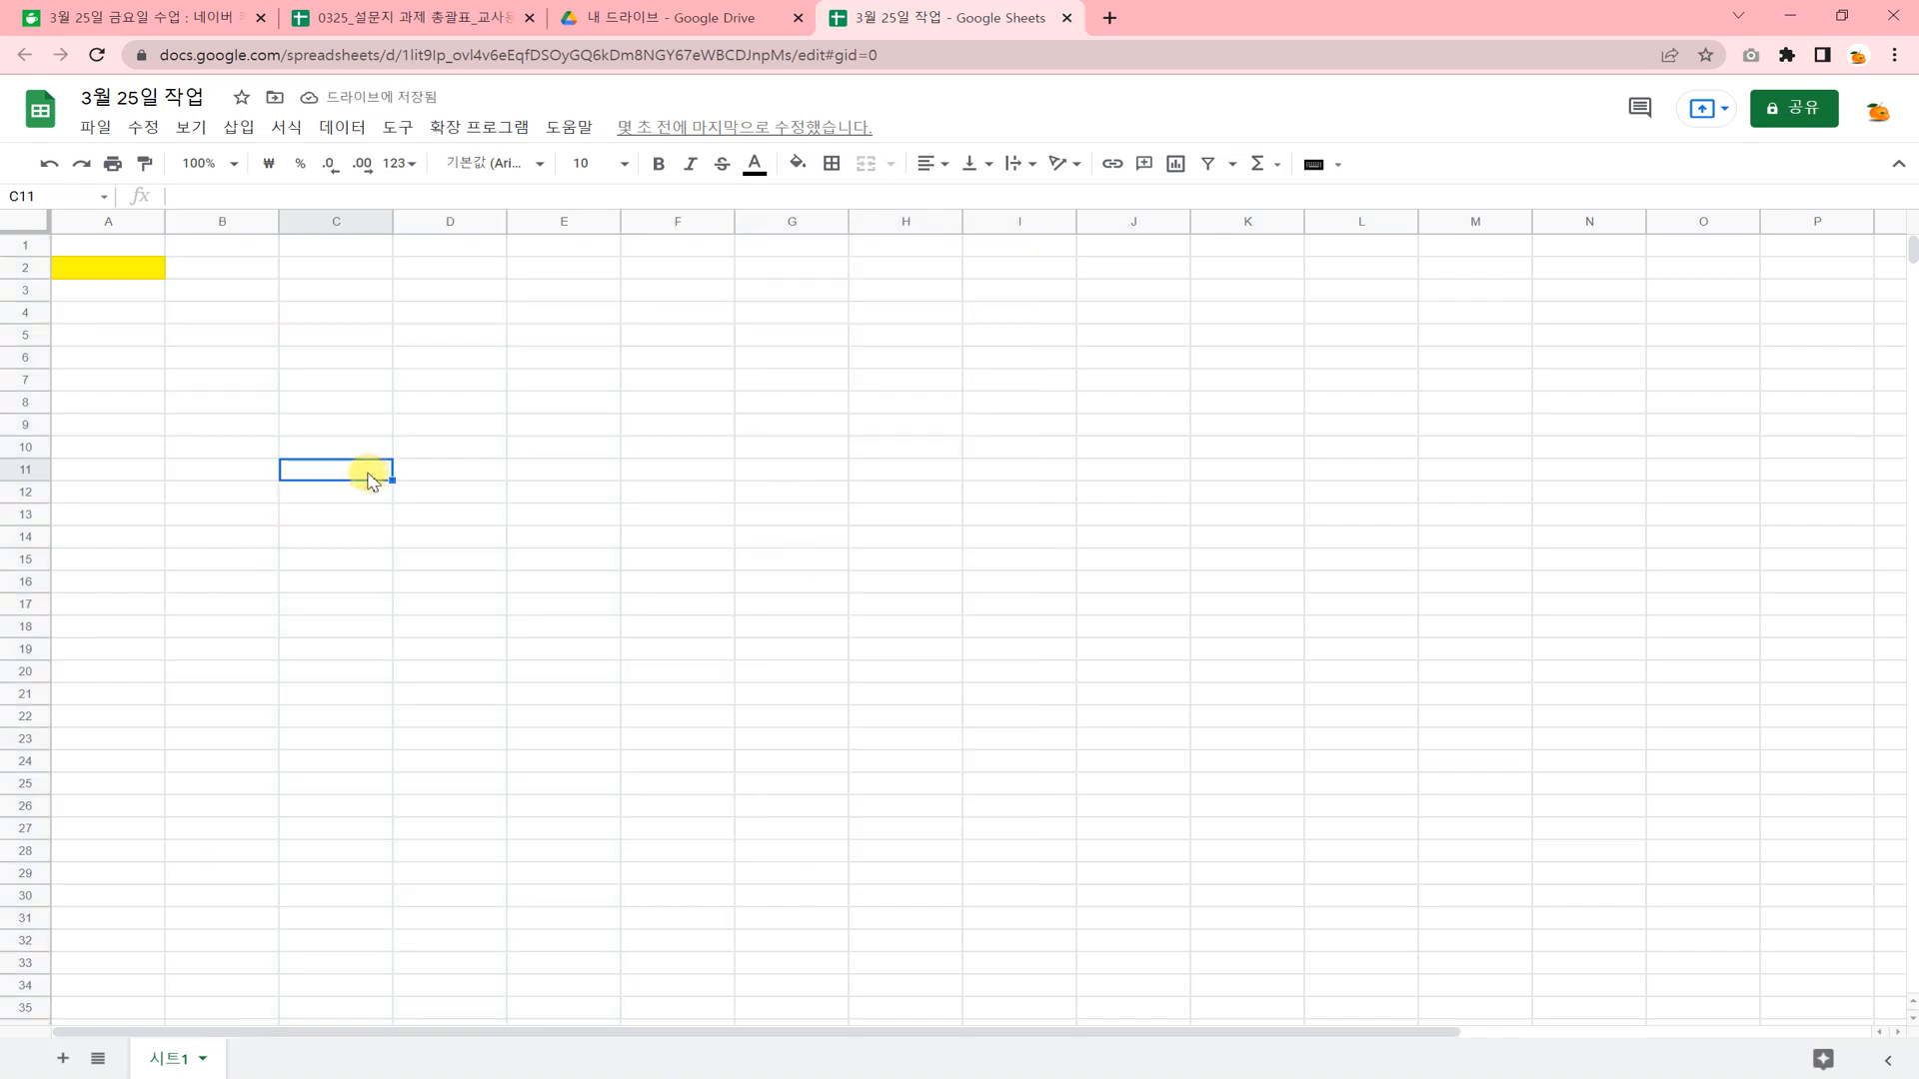
Merge the cell range B2:D9 into one cell and fill it with a blue background color.
left_click_drag(223, 270, 470, 425)
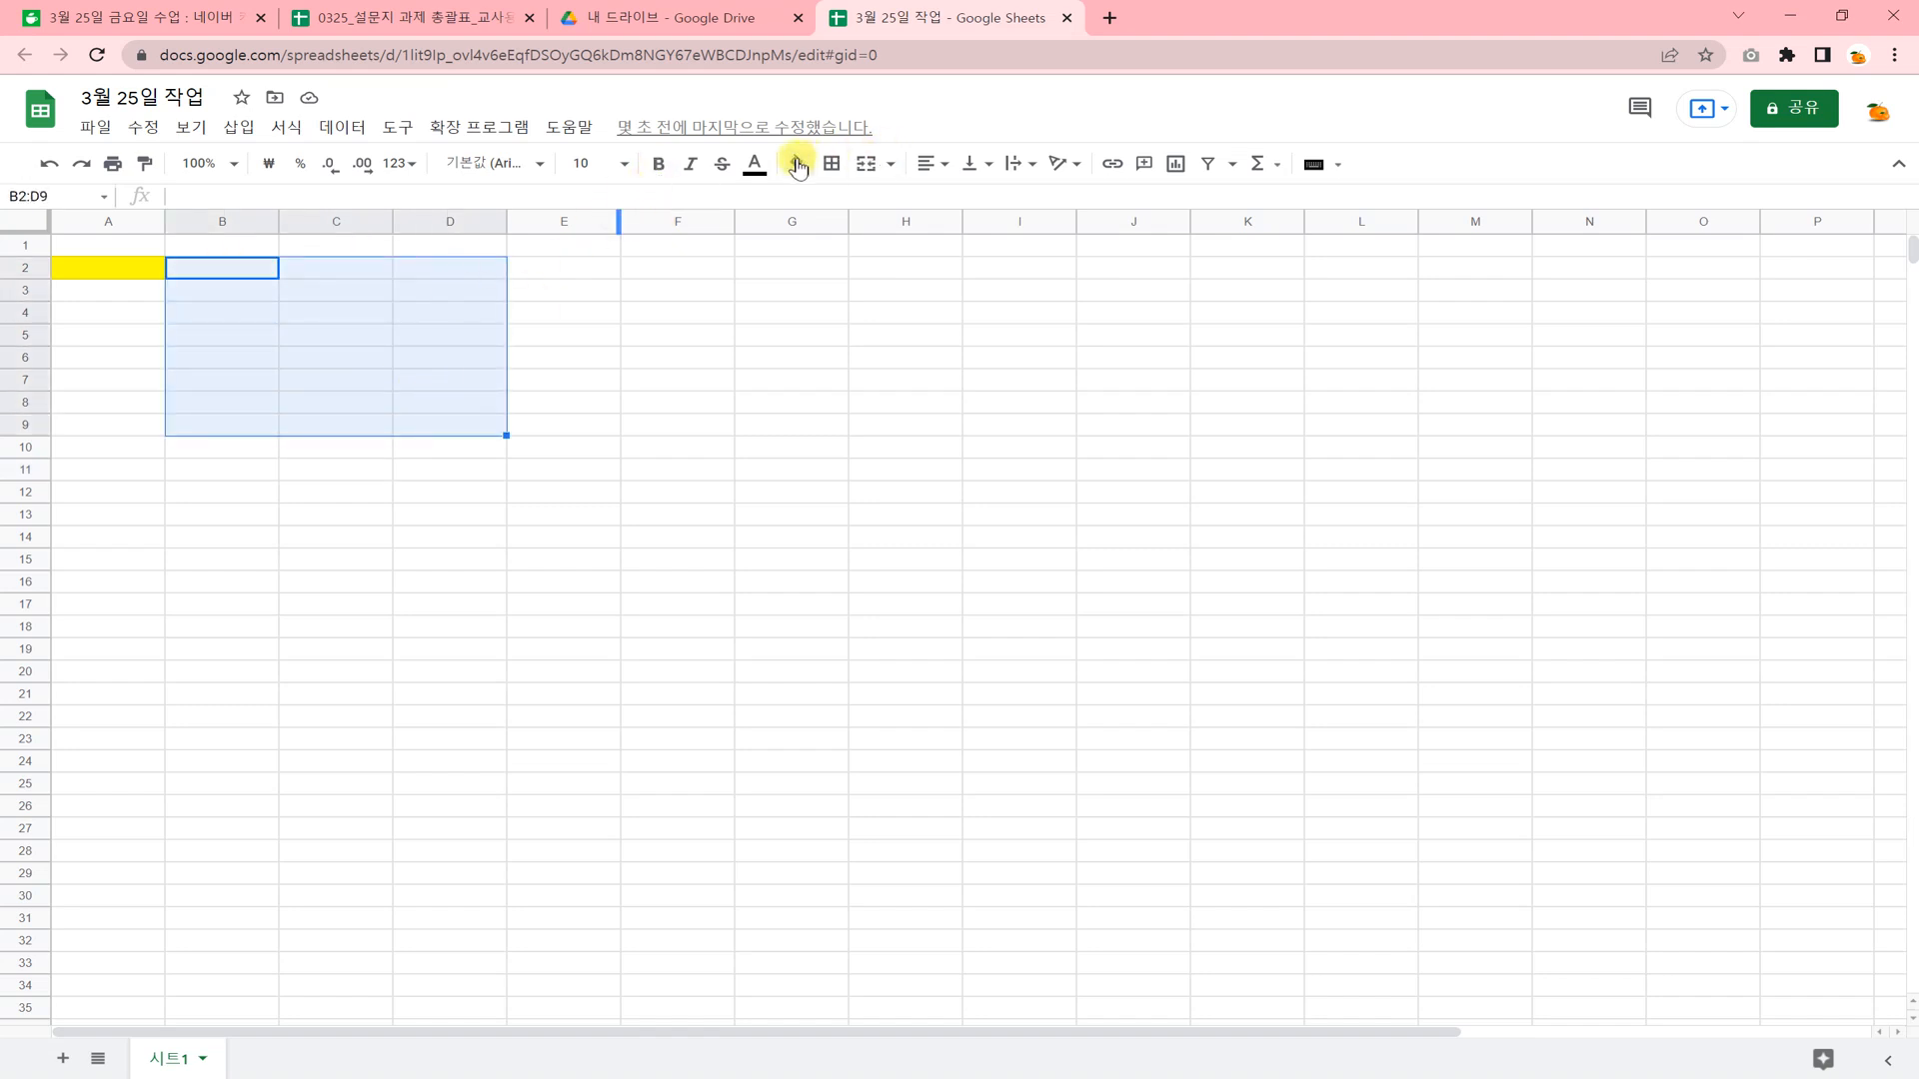
left_click(865, 166)
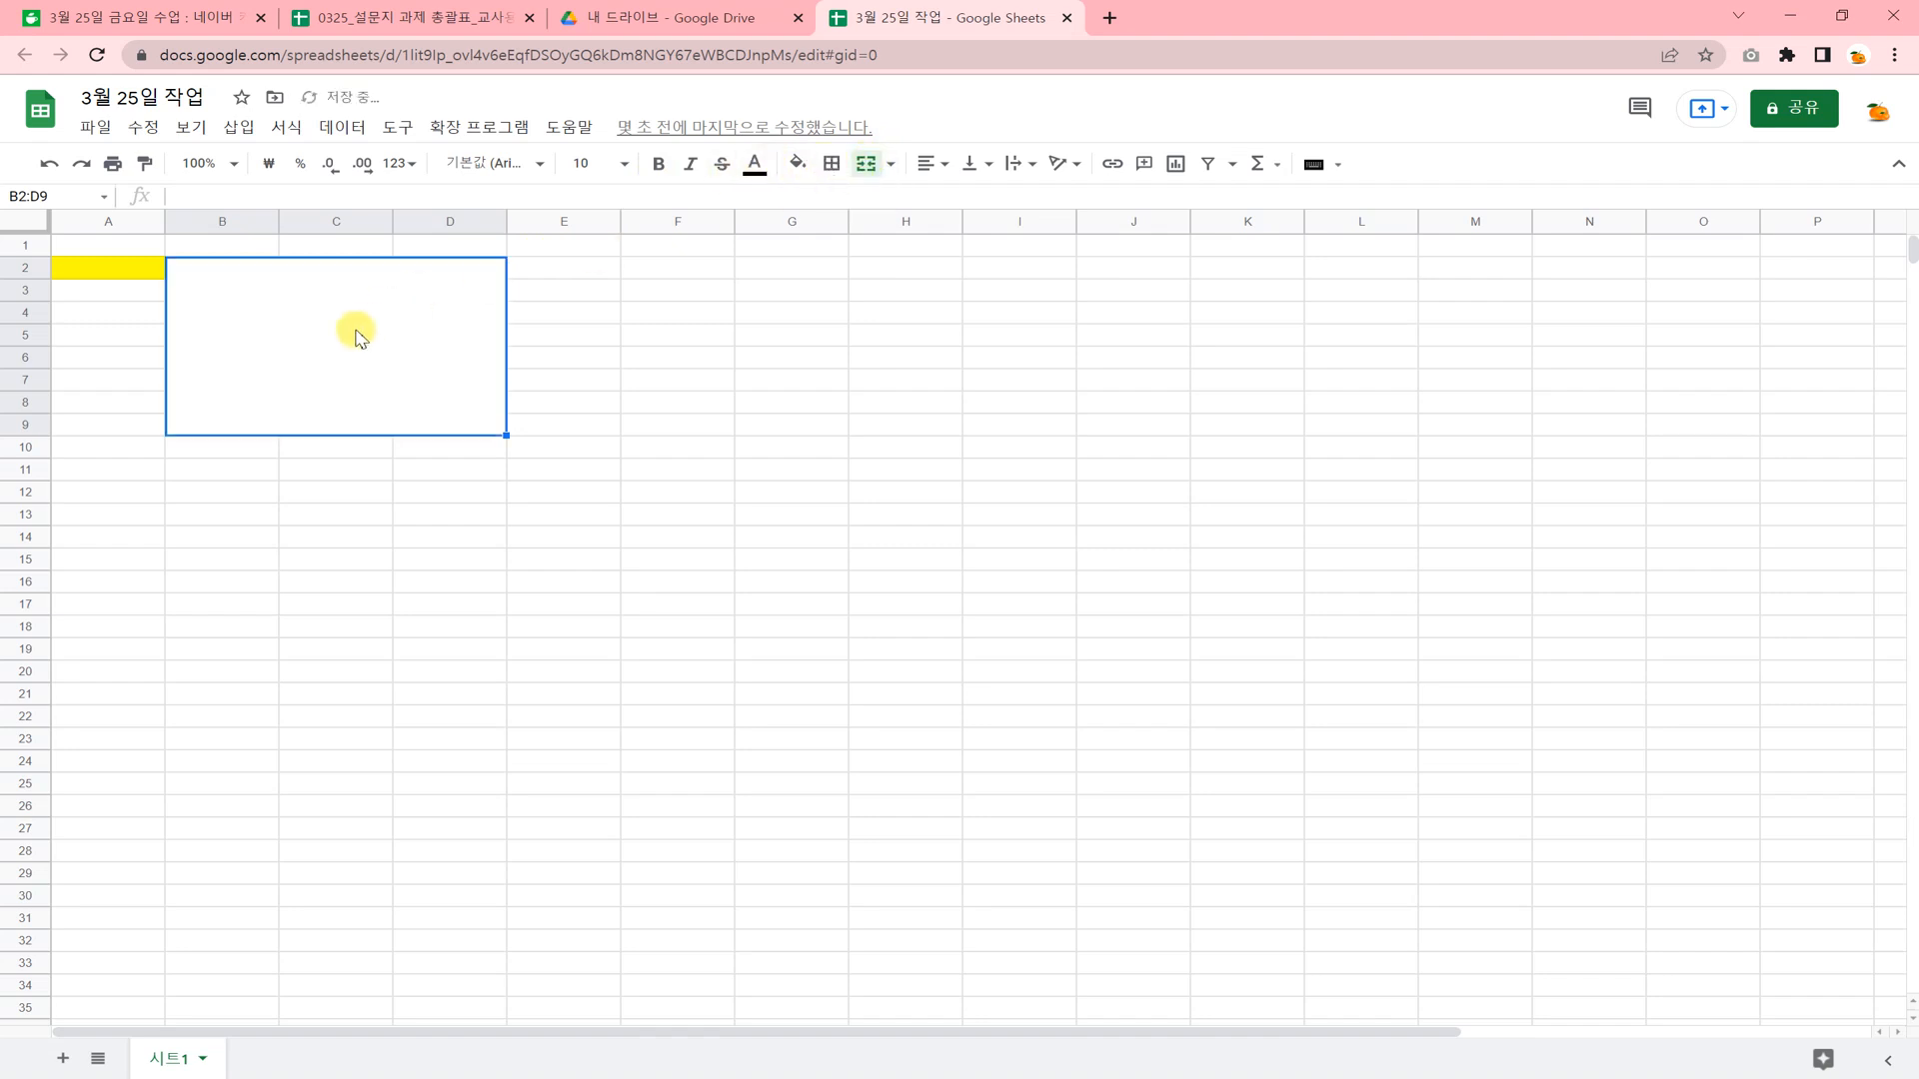
left_click(798, 164)
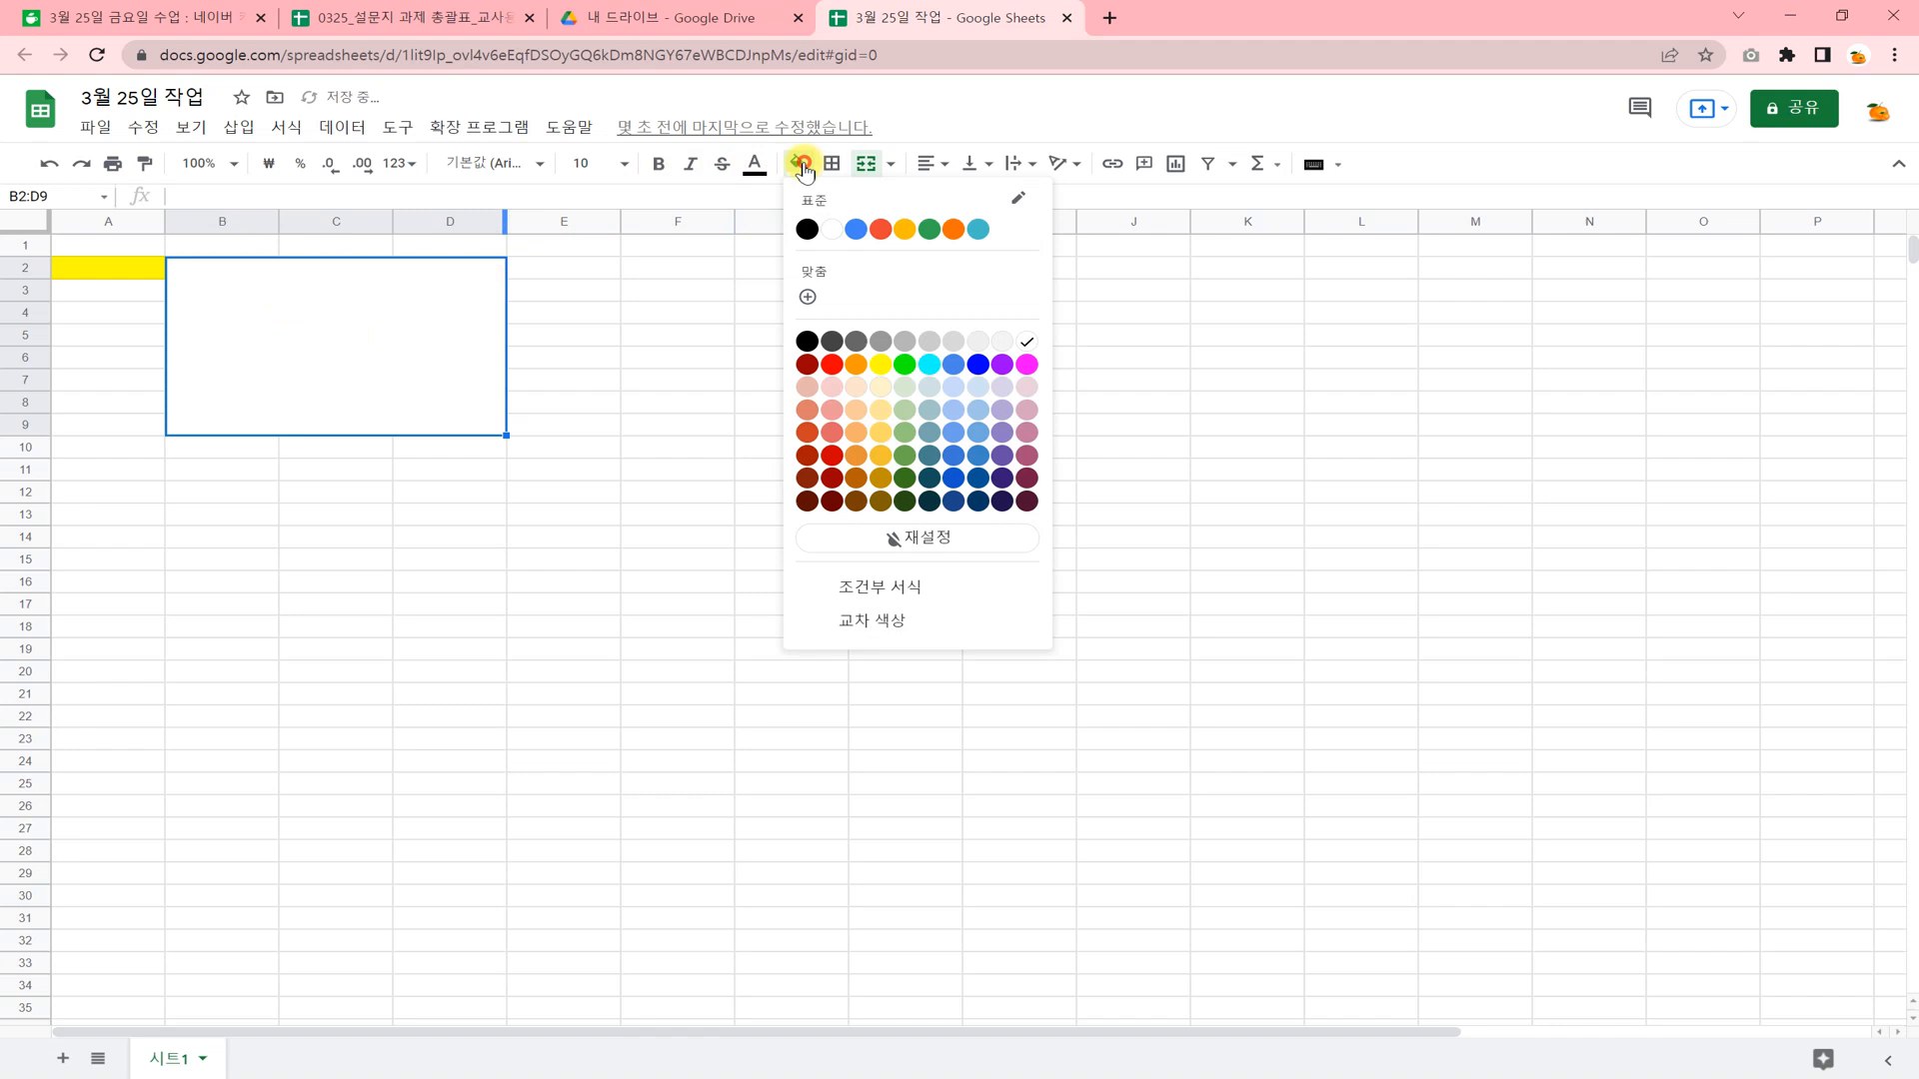
left_click(855, 229)
left_click(661, 390)
Enter the merged cell's range address, "B2:D9", as text in the blue cell.
left_click(256, 315)
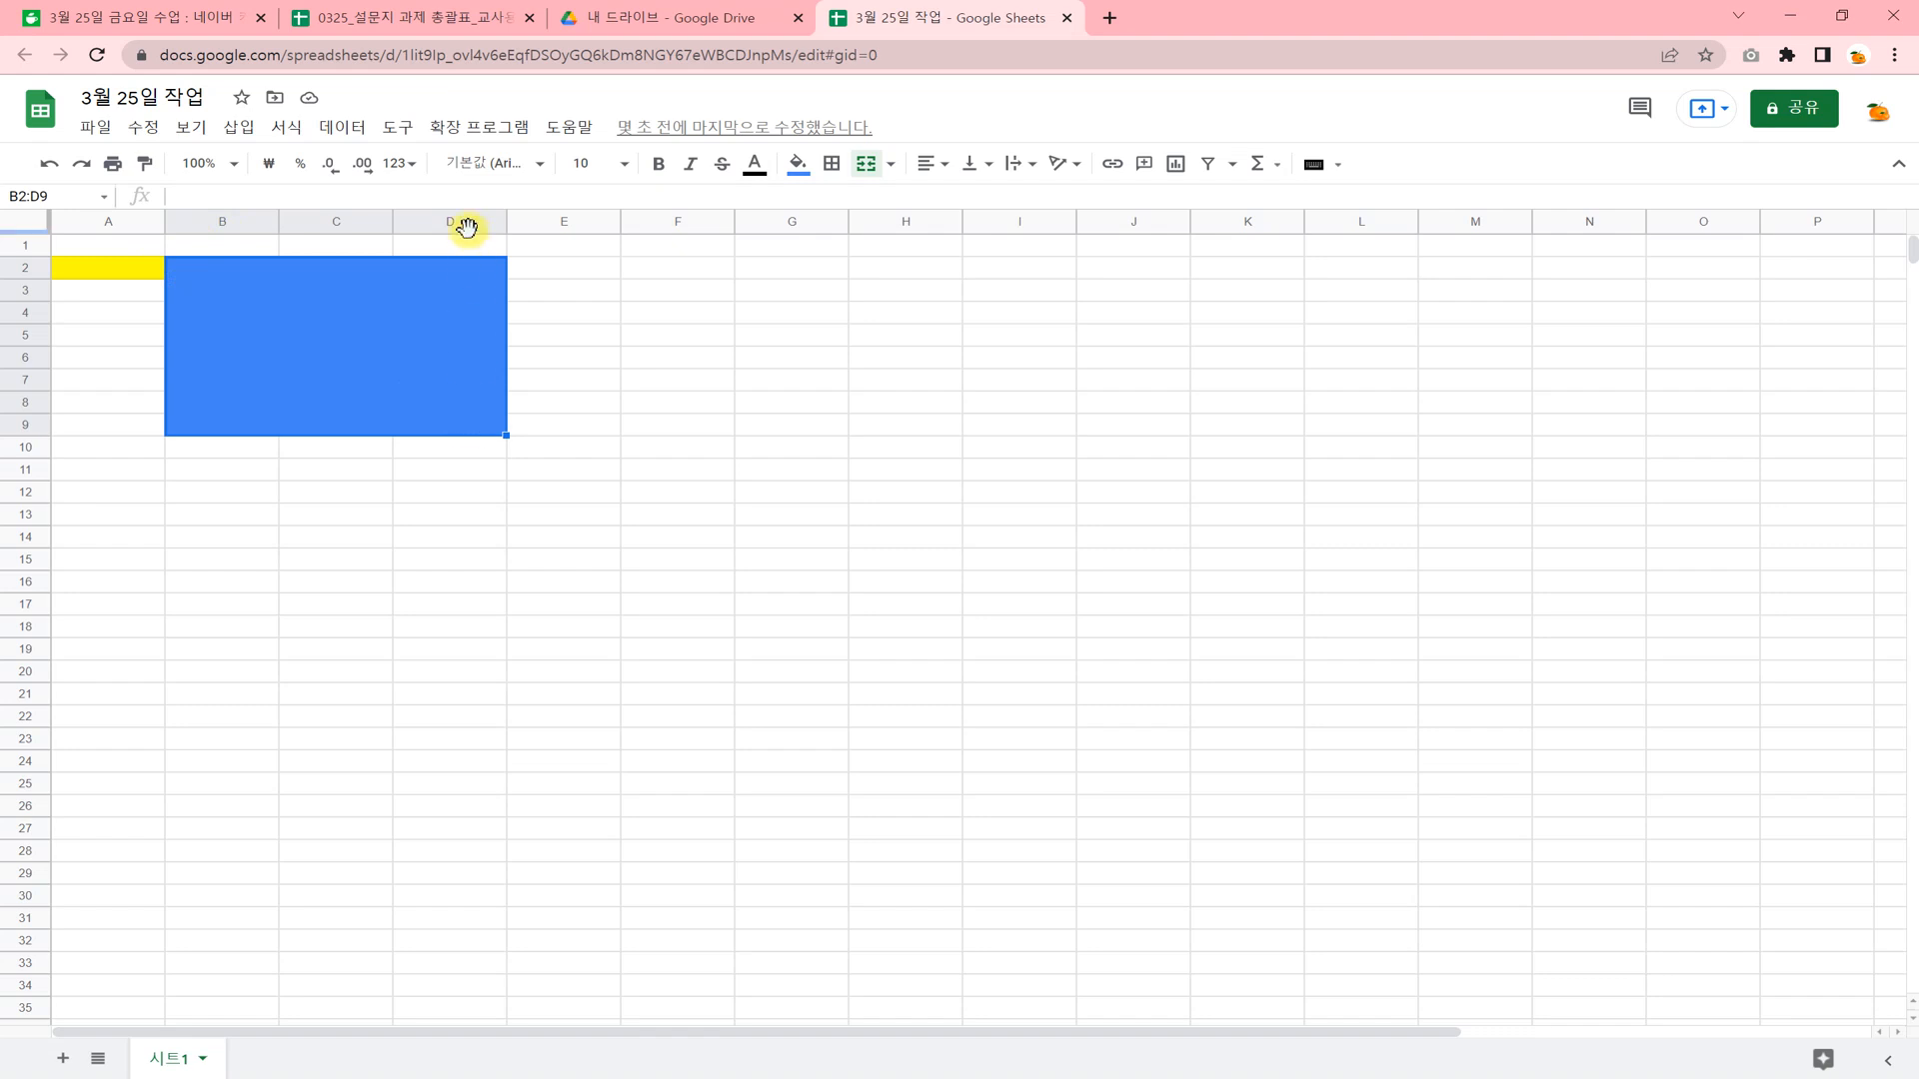
double_click(338, 364)
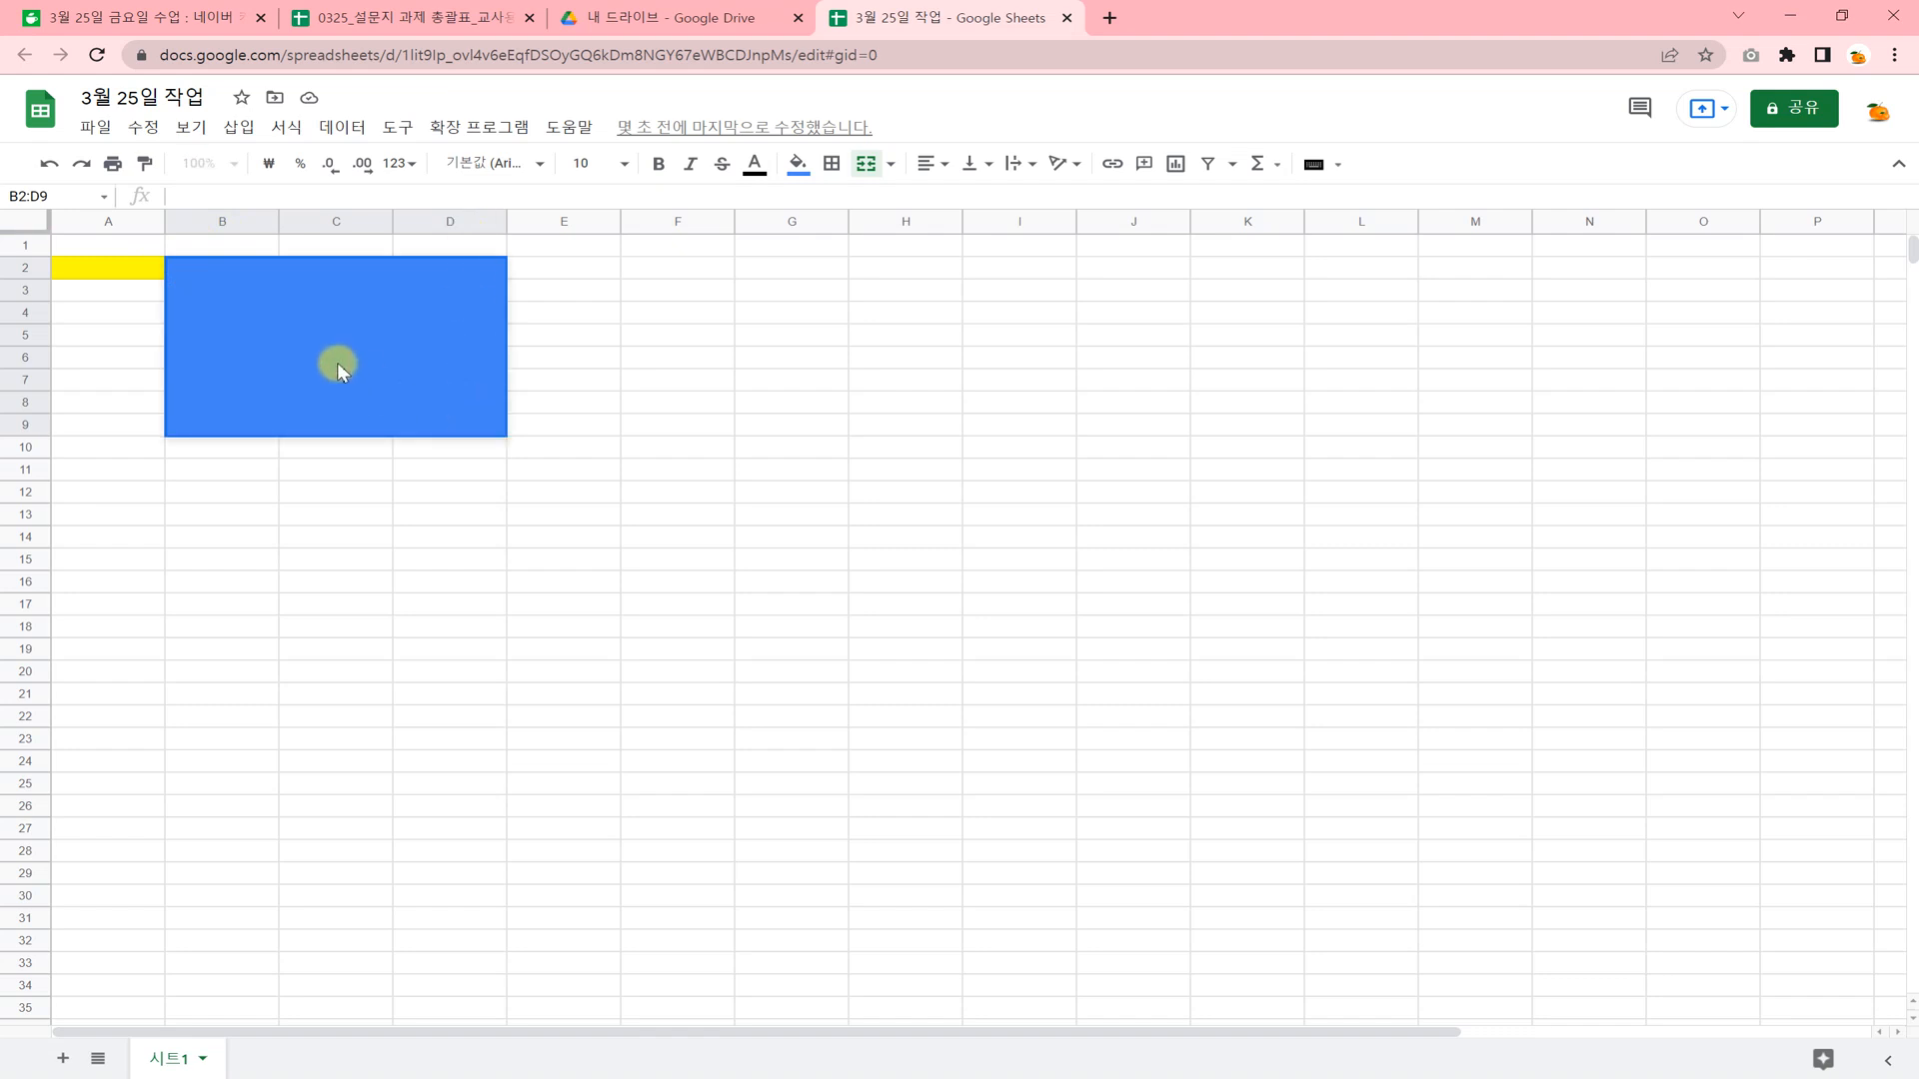
type("B2:D9")
left_click(398, 494)
key("shift+Left")
left_click(248, 358)
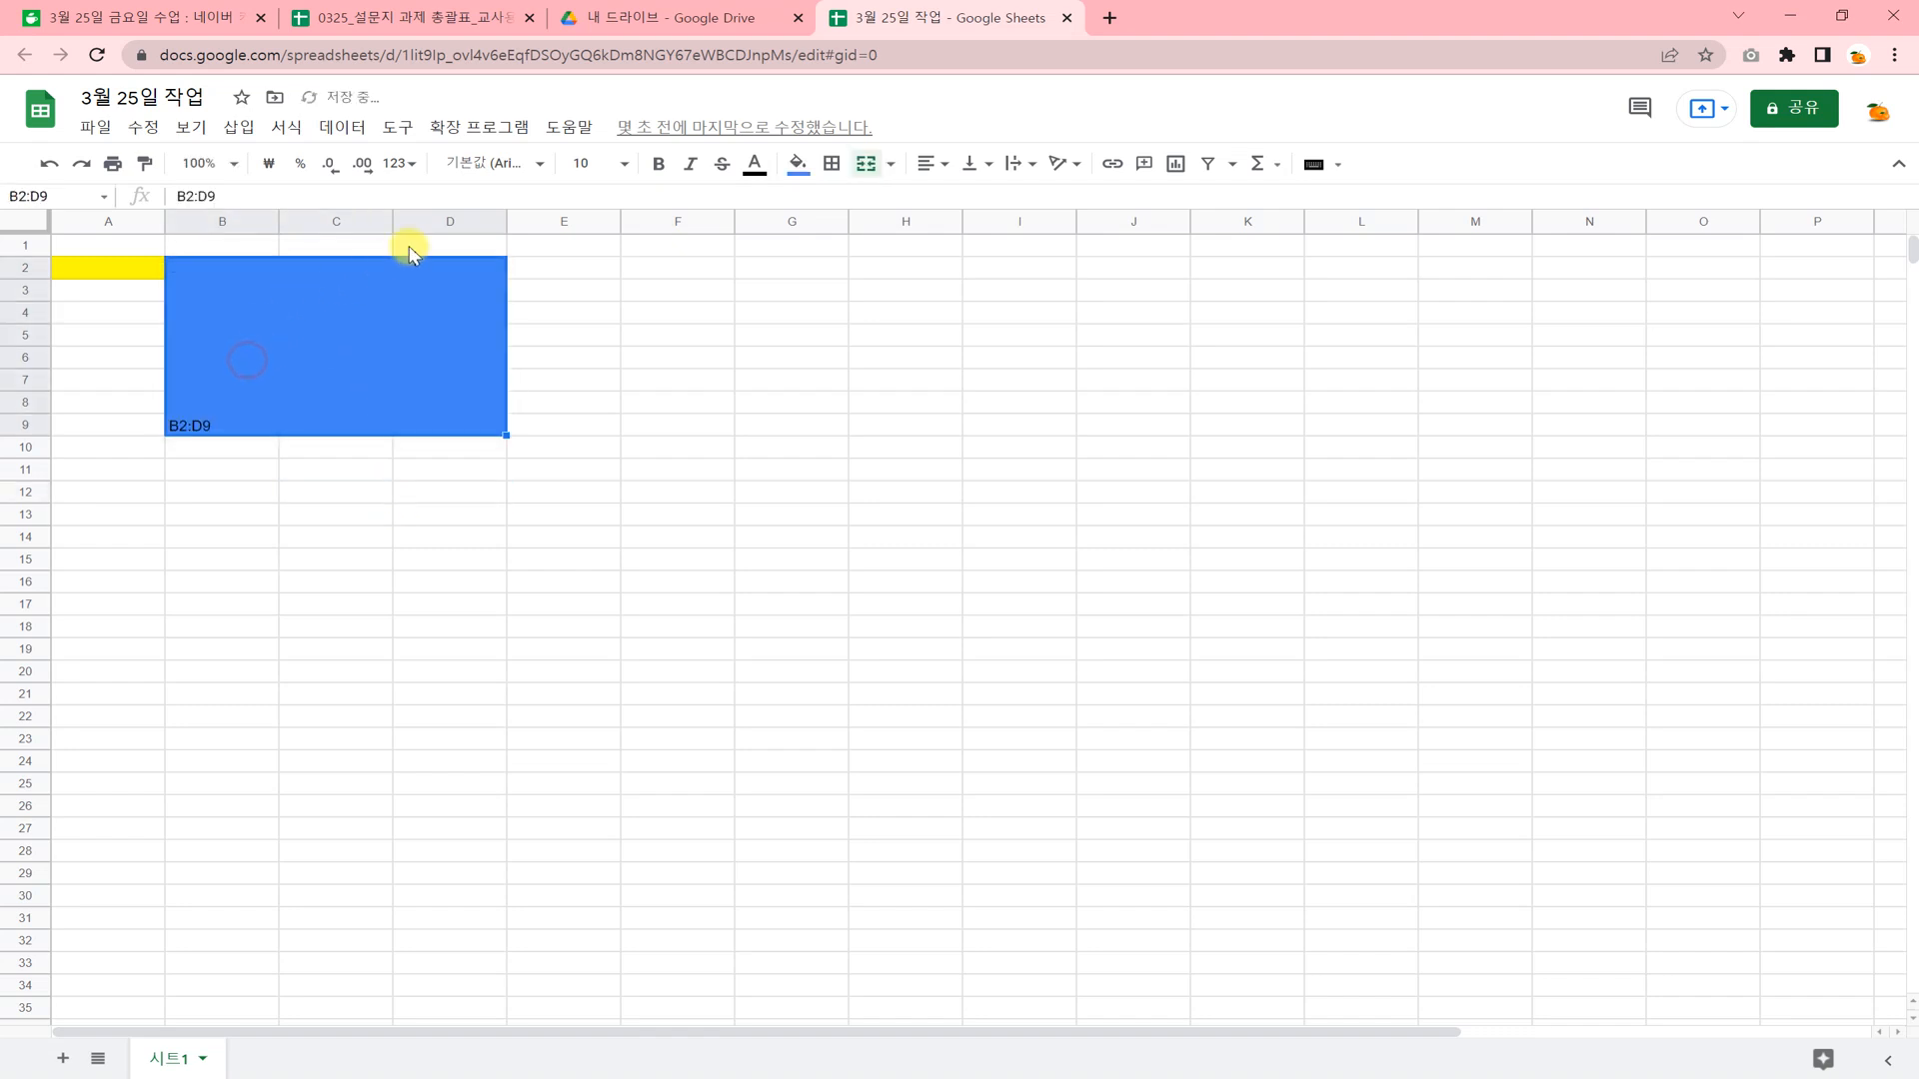
Set the font size of the blue merged cell's text to 14.
left_click(350, 539)
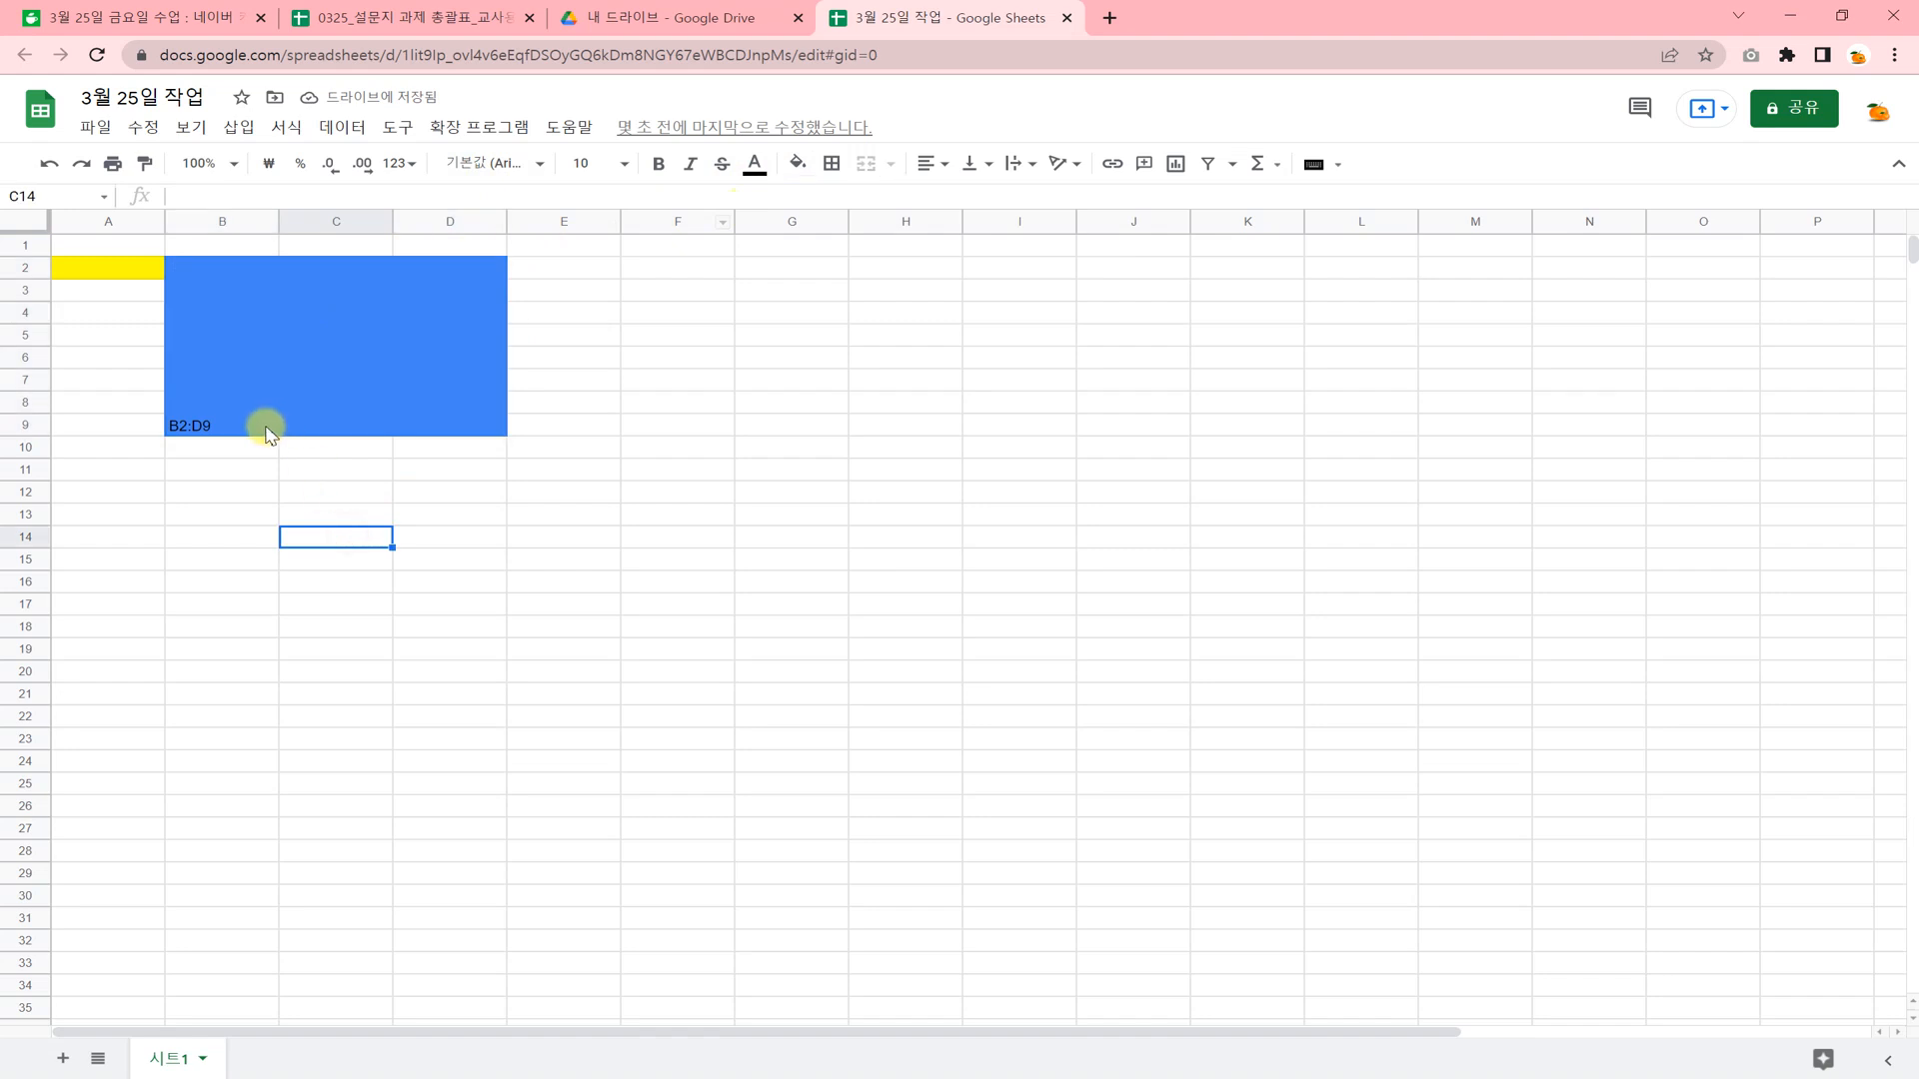
left_click(265, 430)
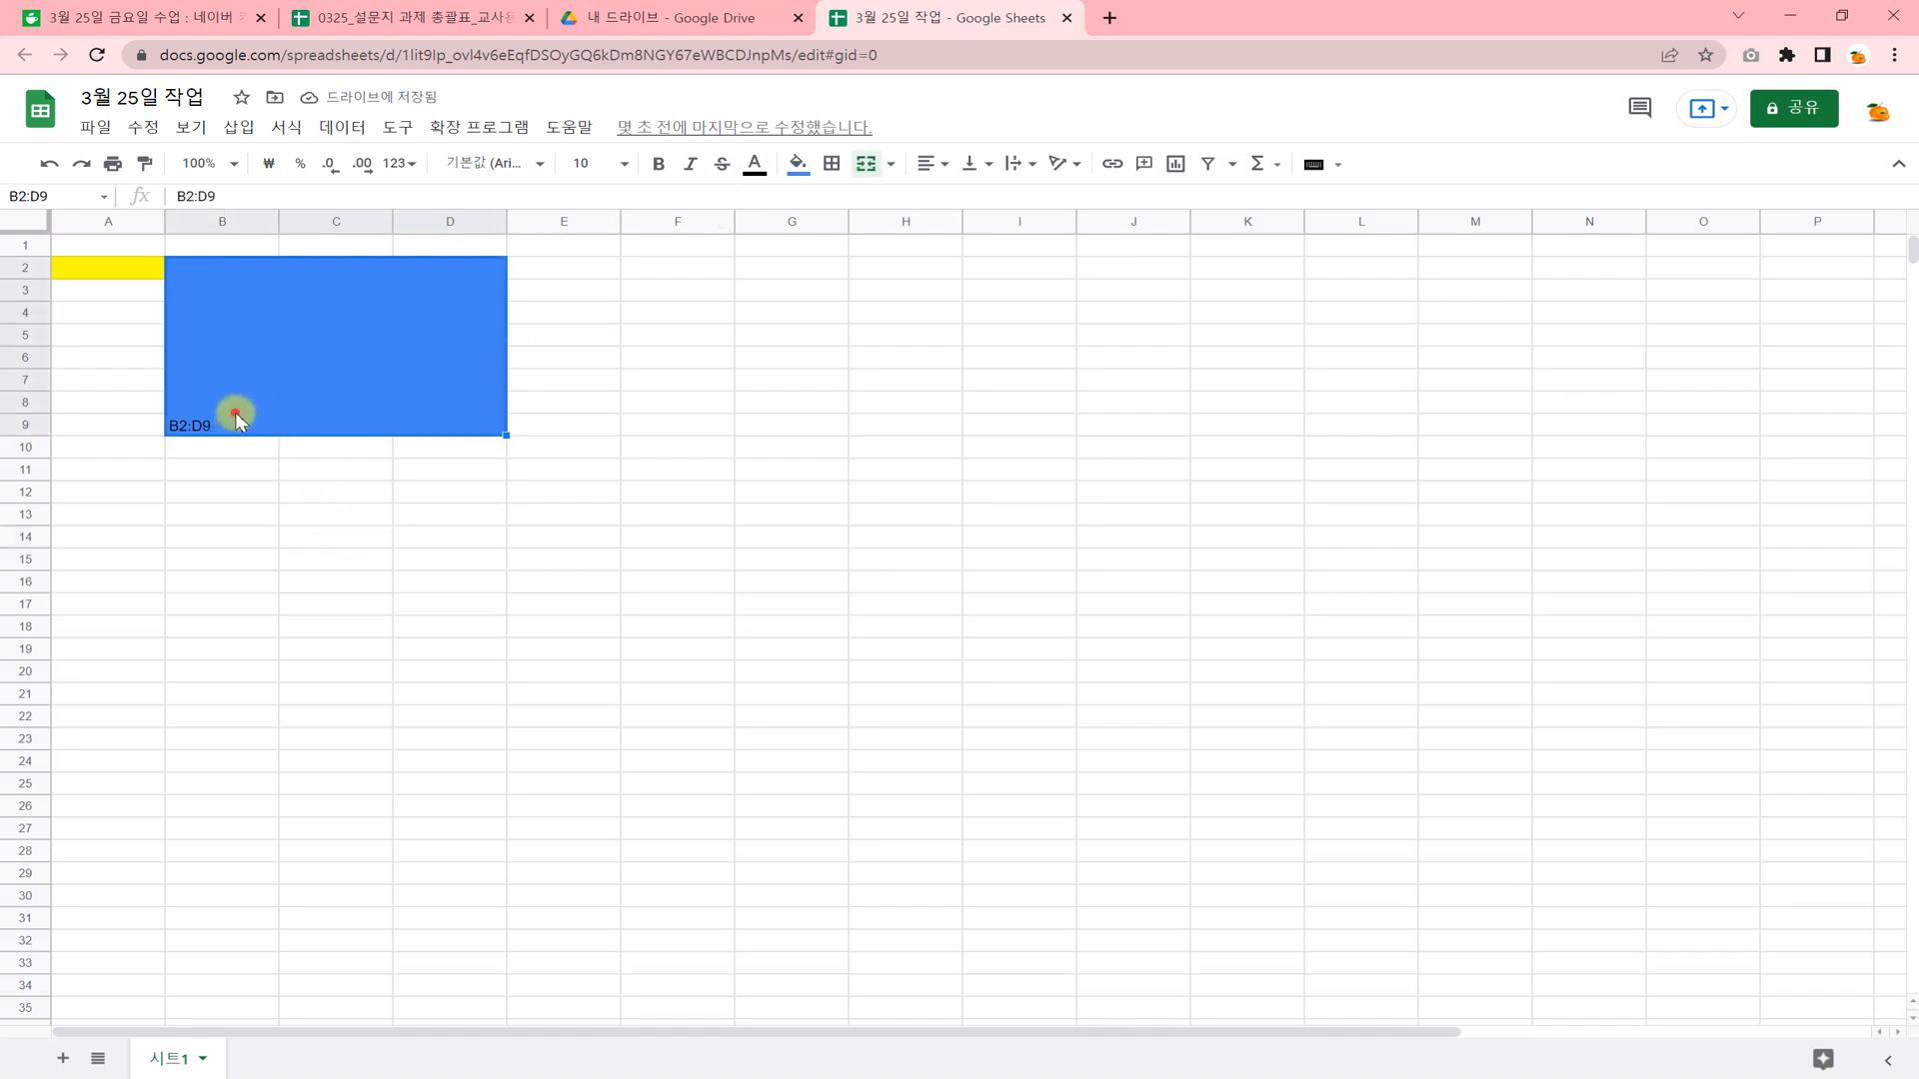
left_click(625, 164)
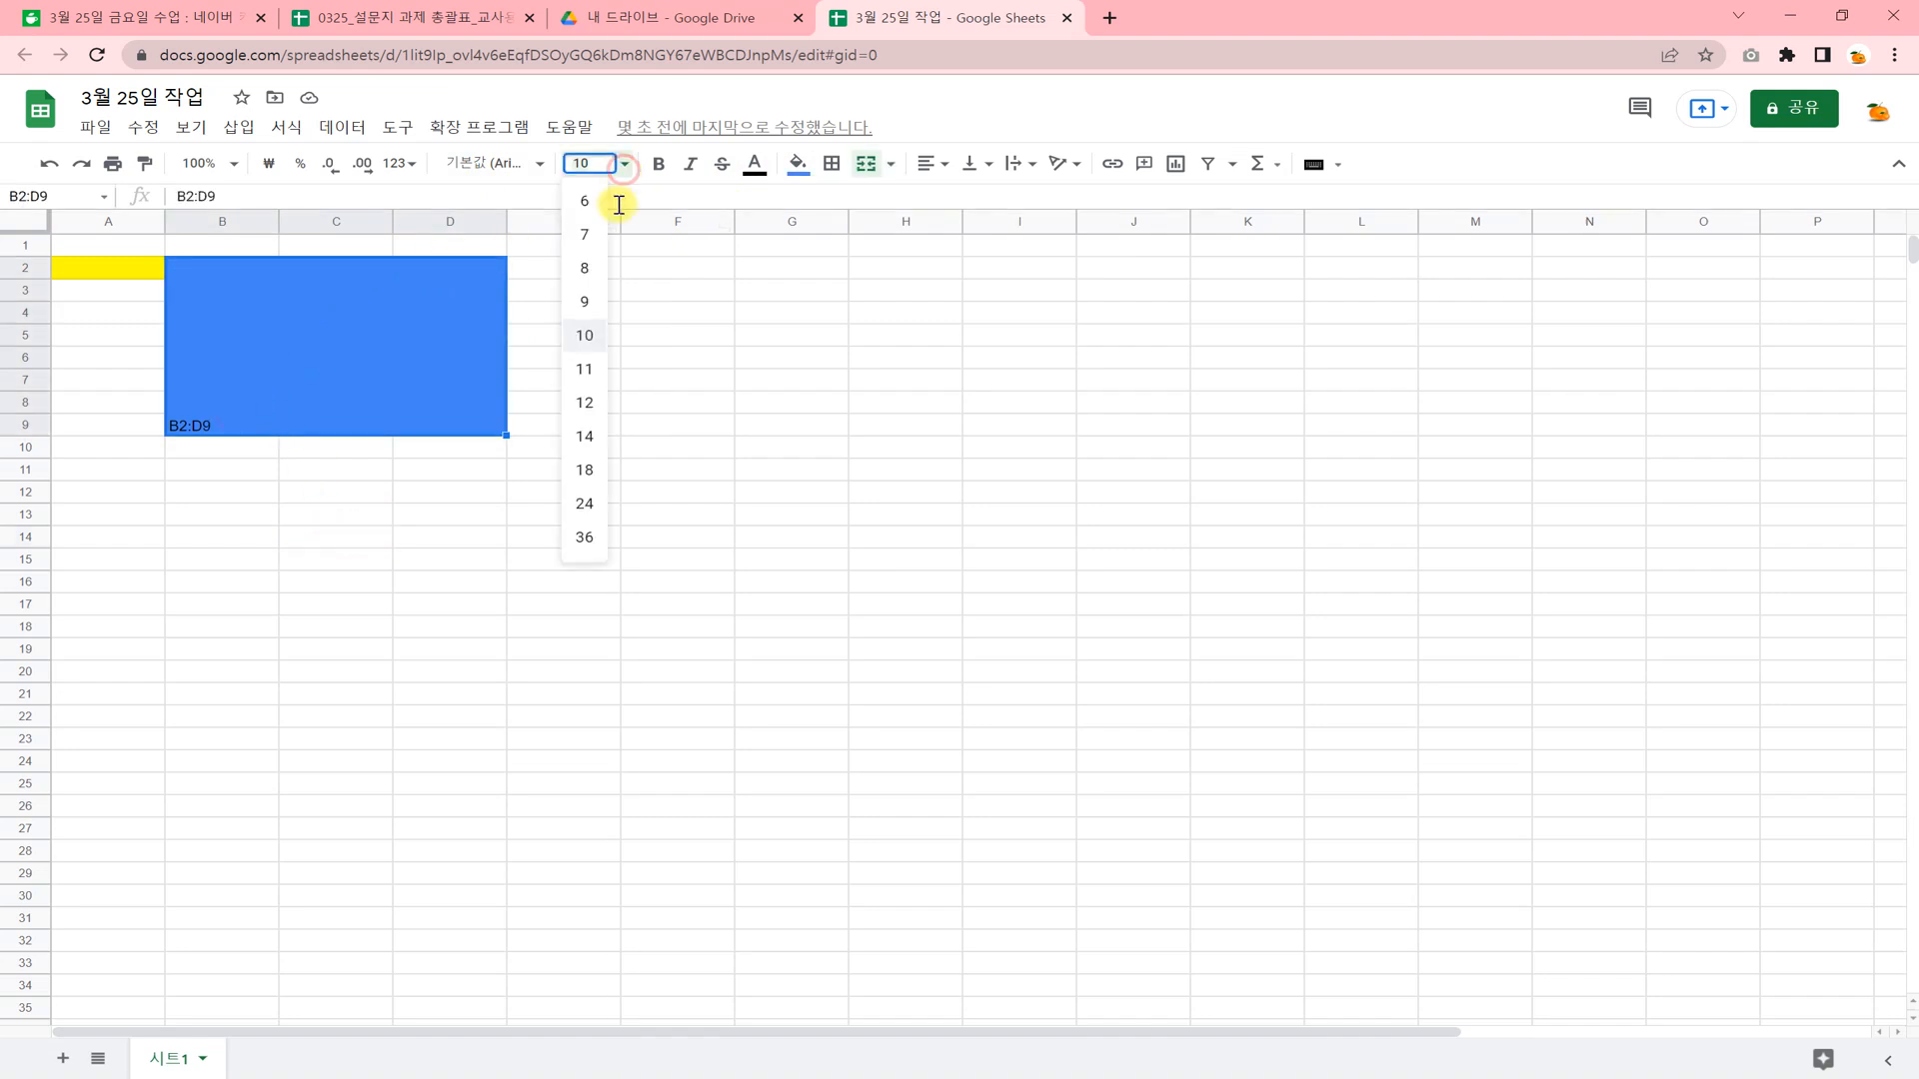
left_click(584, 436)
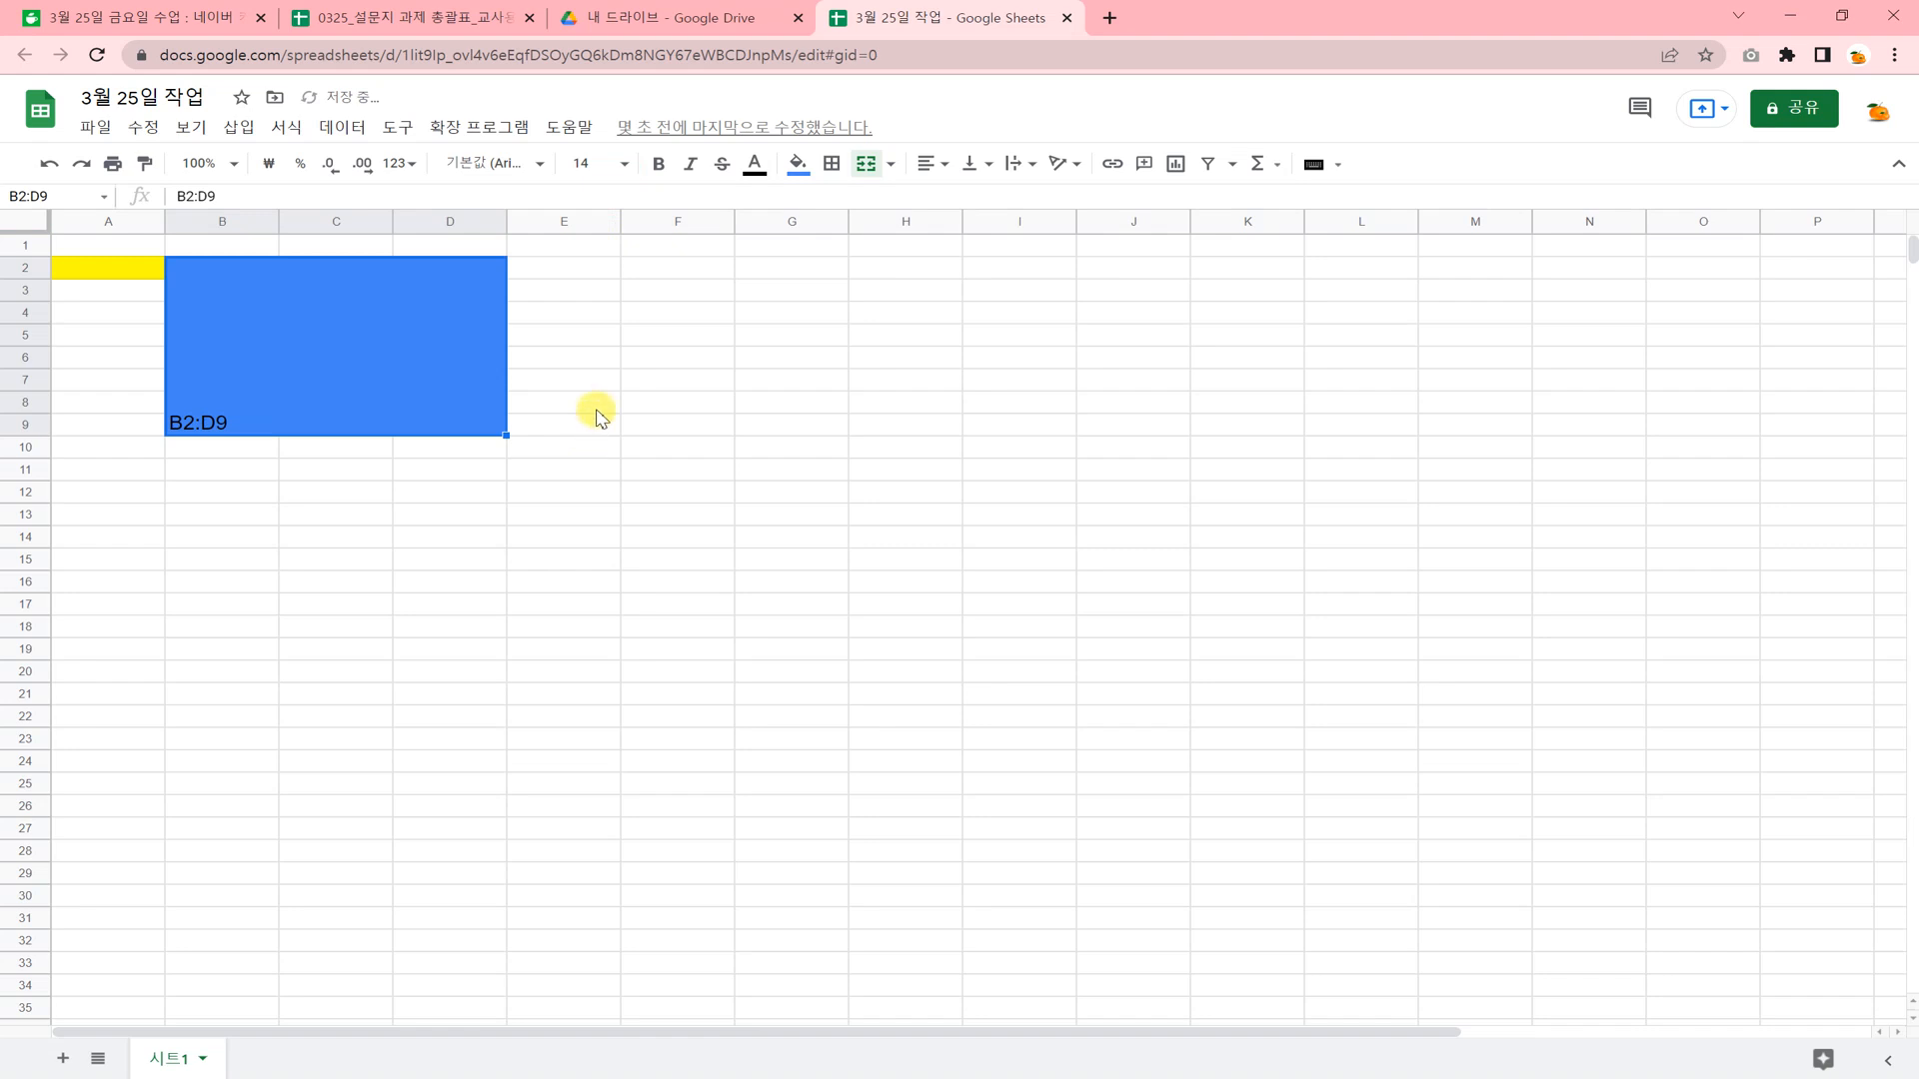
Center the text of the merged cell B2:D9 both horizontally and vertically.
left_click(937, 165)
left_click(948, 198)
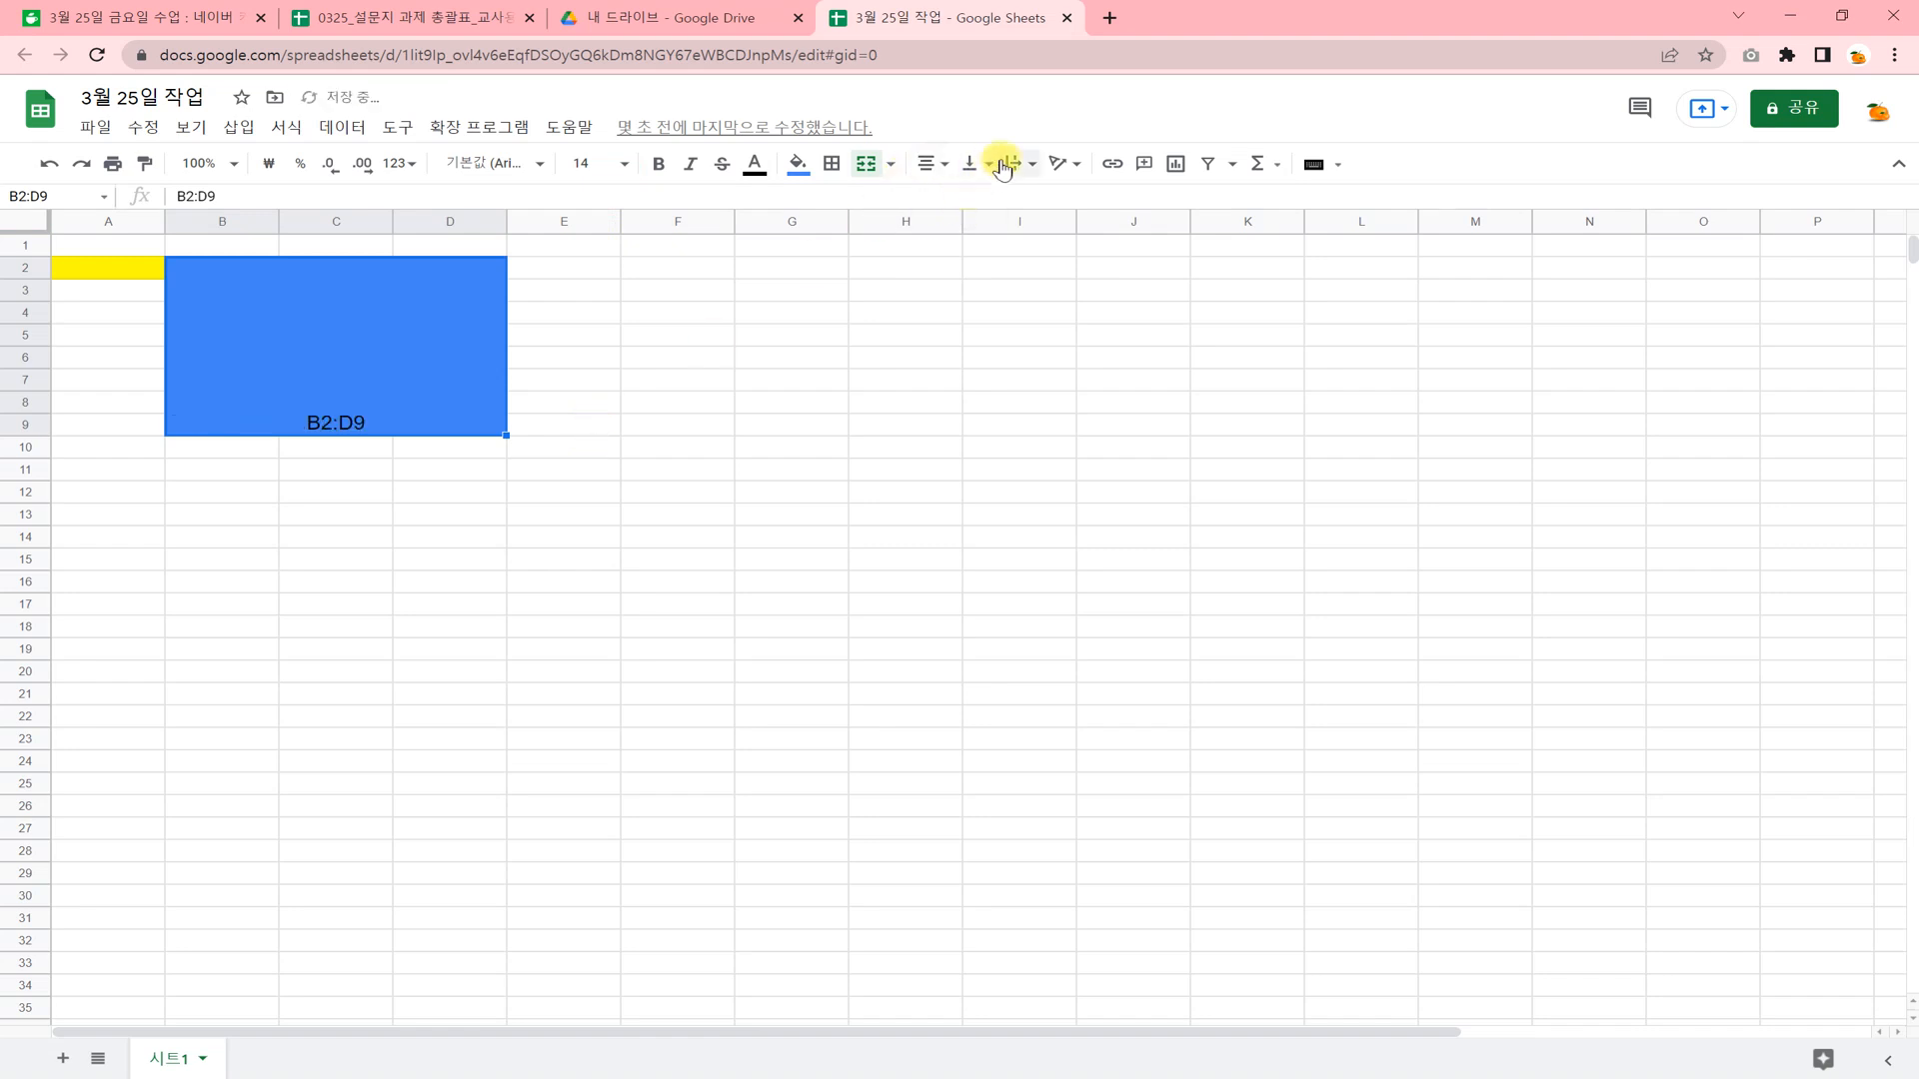
left_click(987, 167)
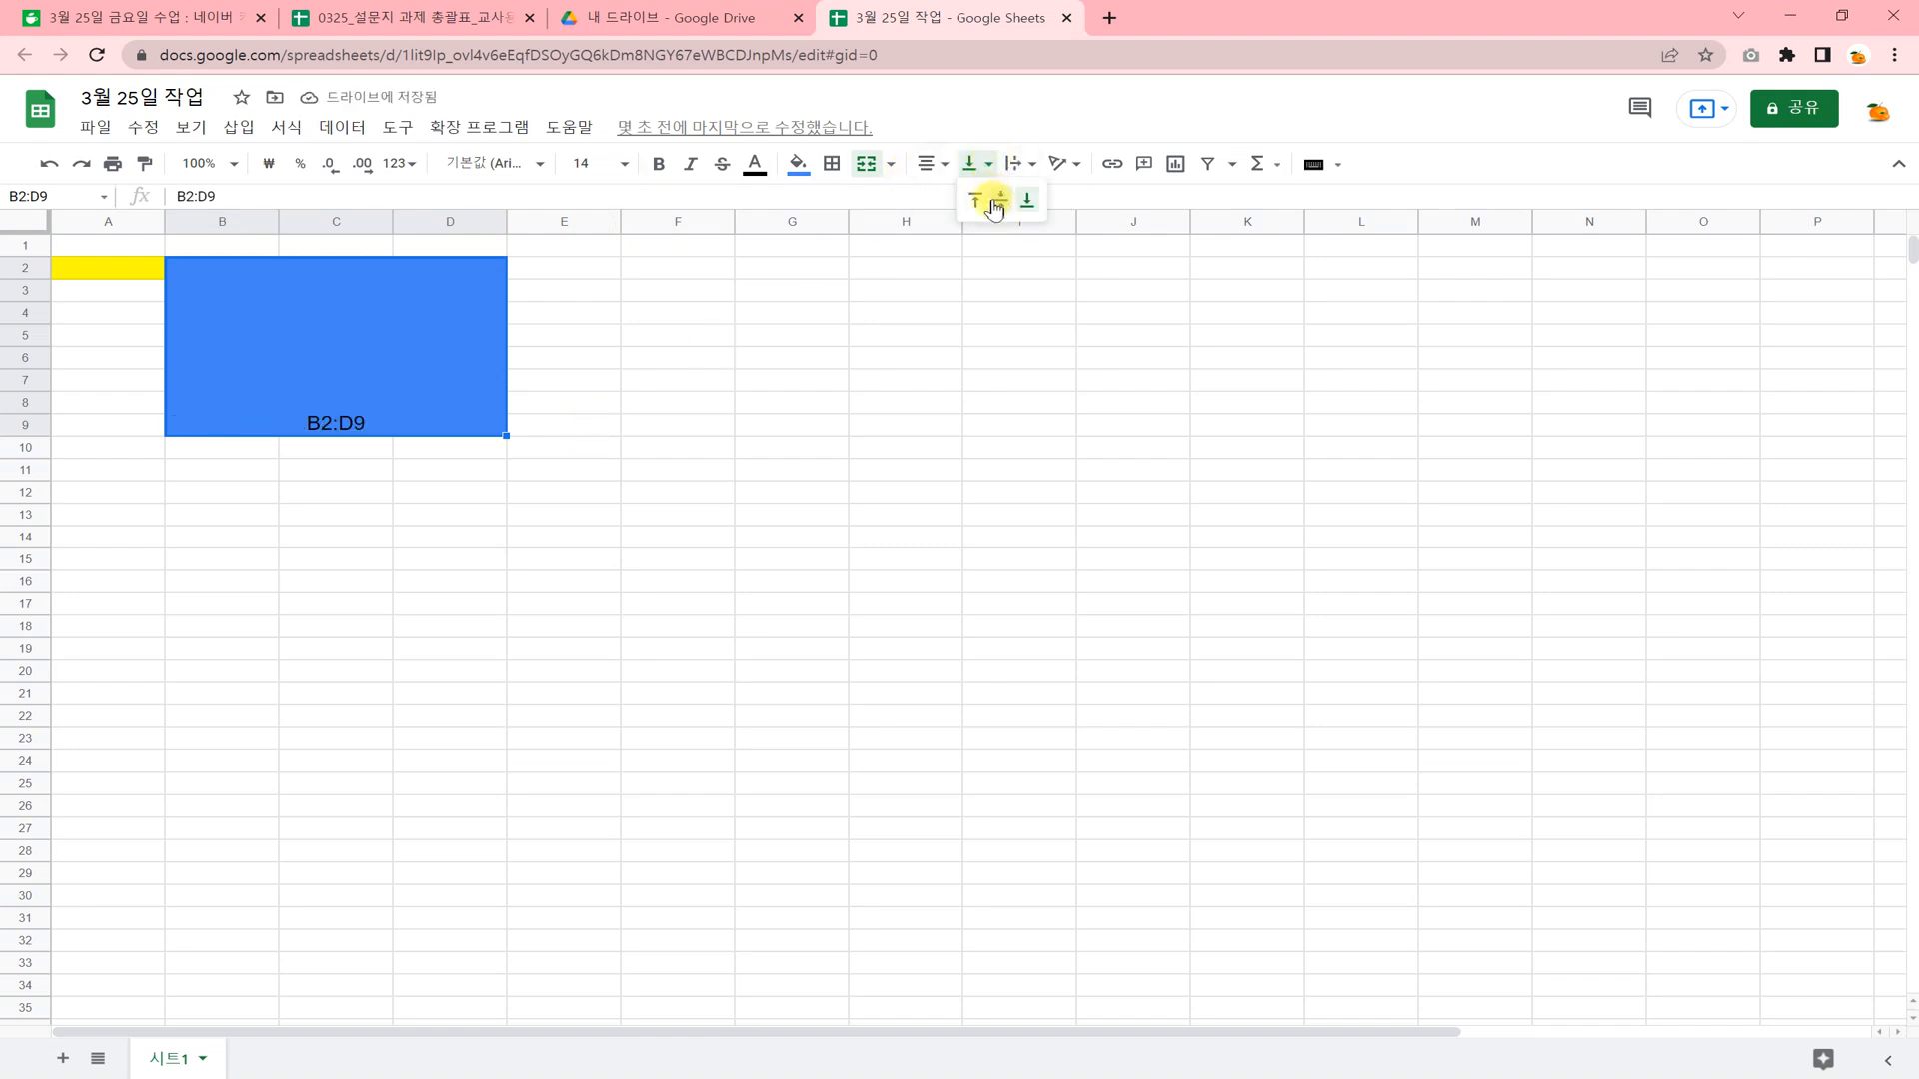
left_click(997, 199)
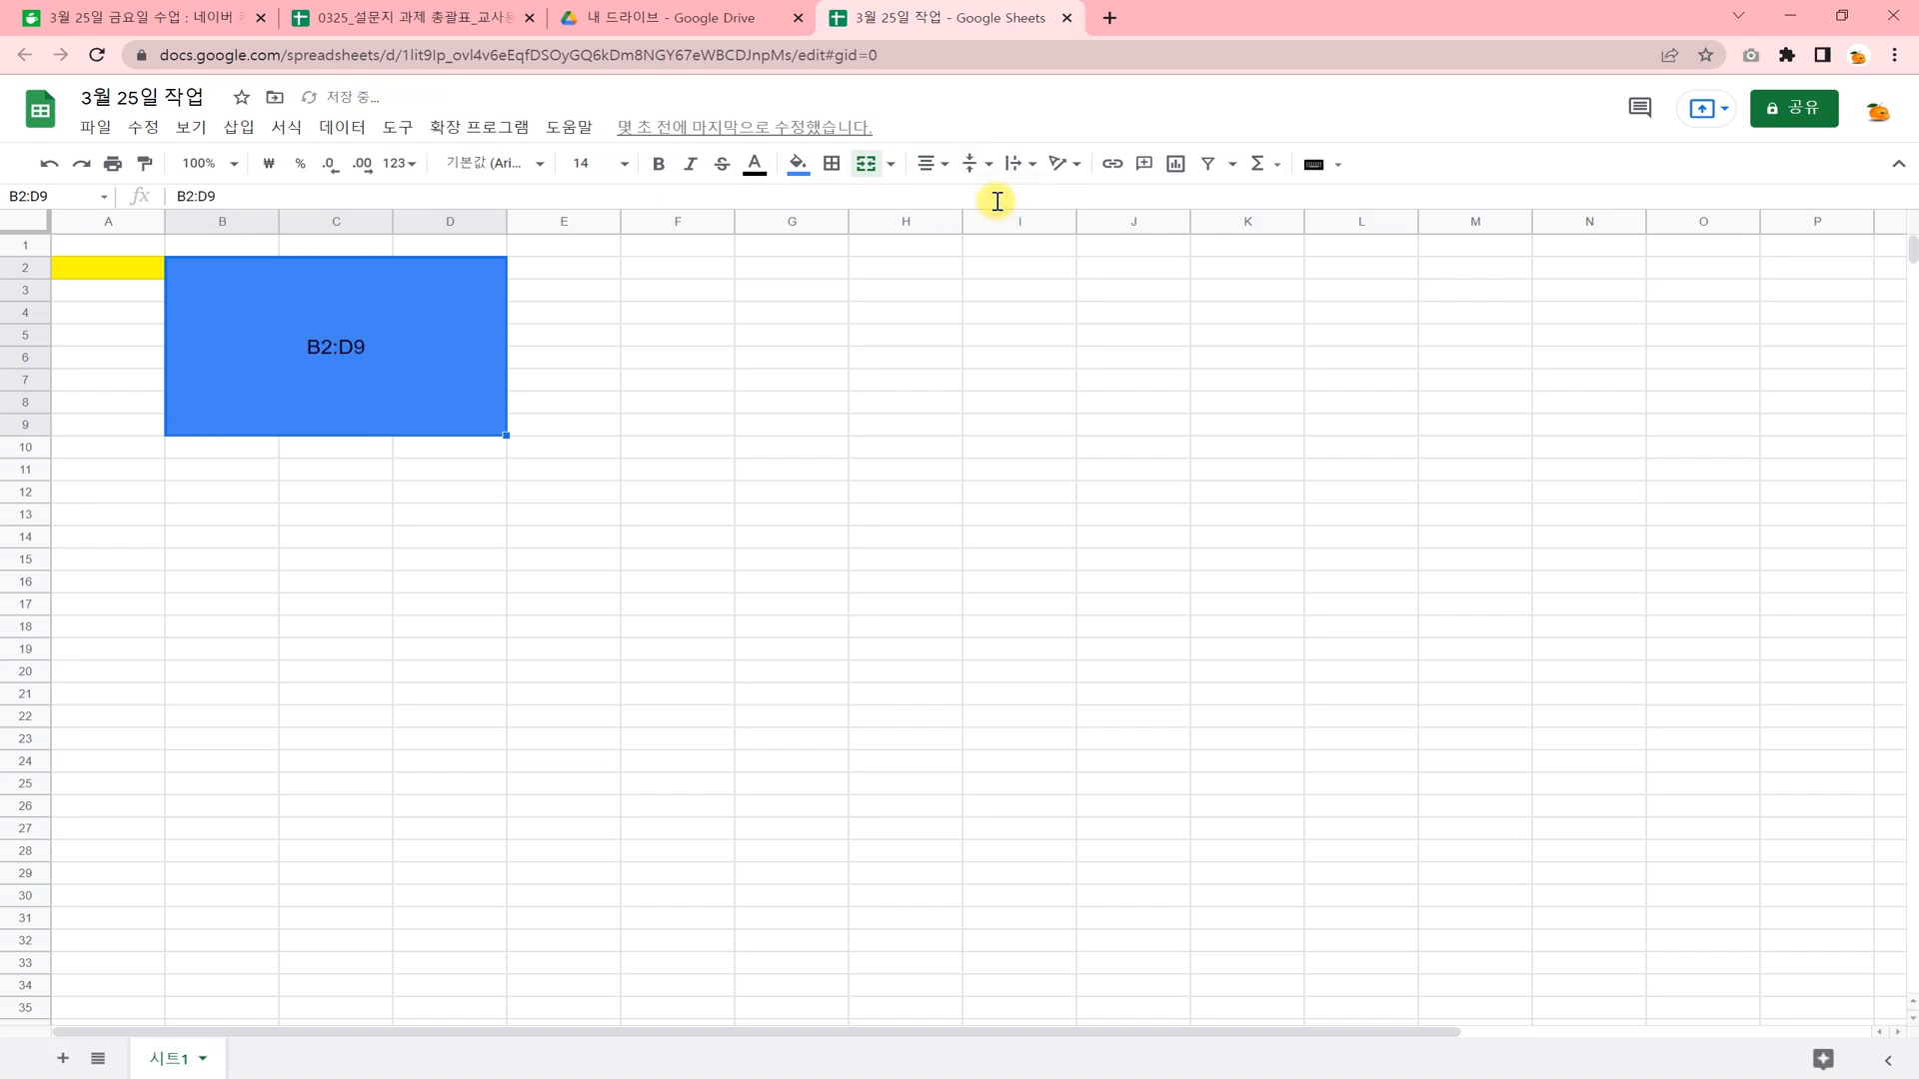
Change the text color of the merged cell B2:D9 to a very light, almost white gray.
left_click(757, 170)
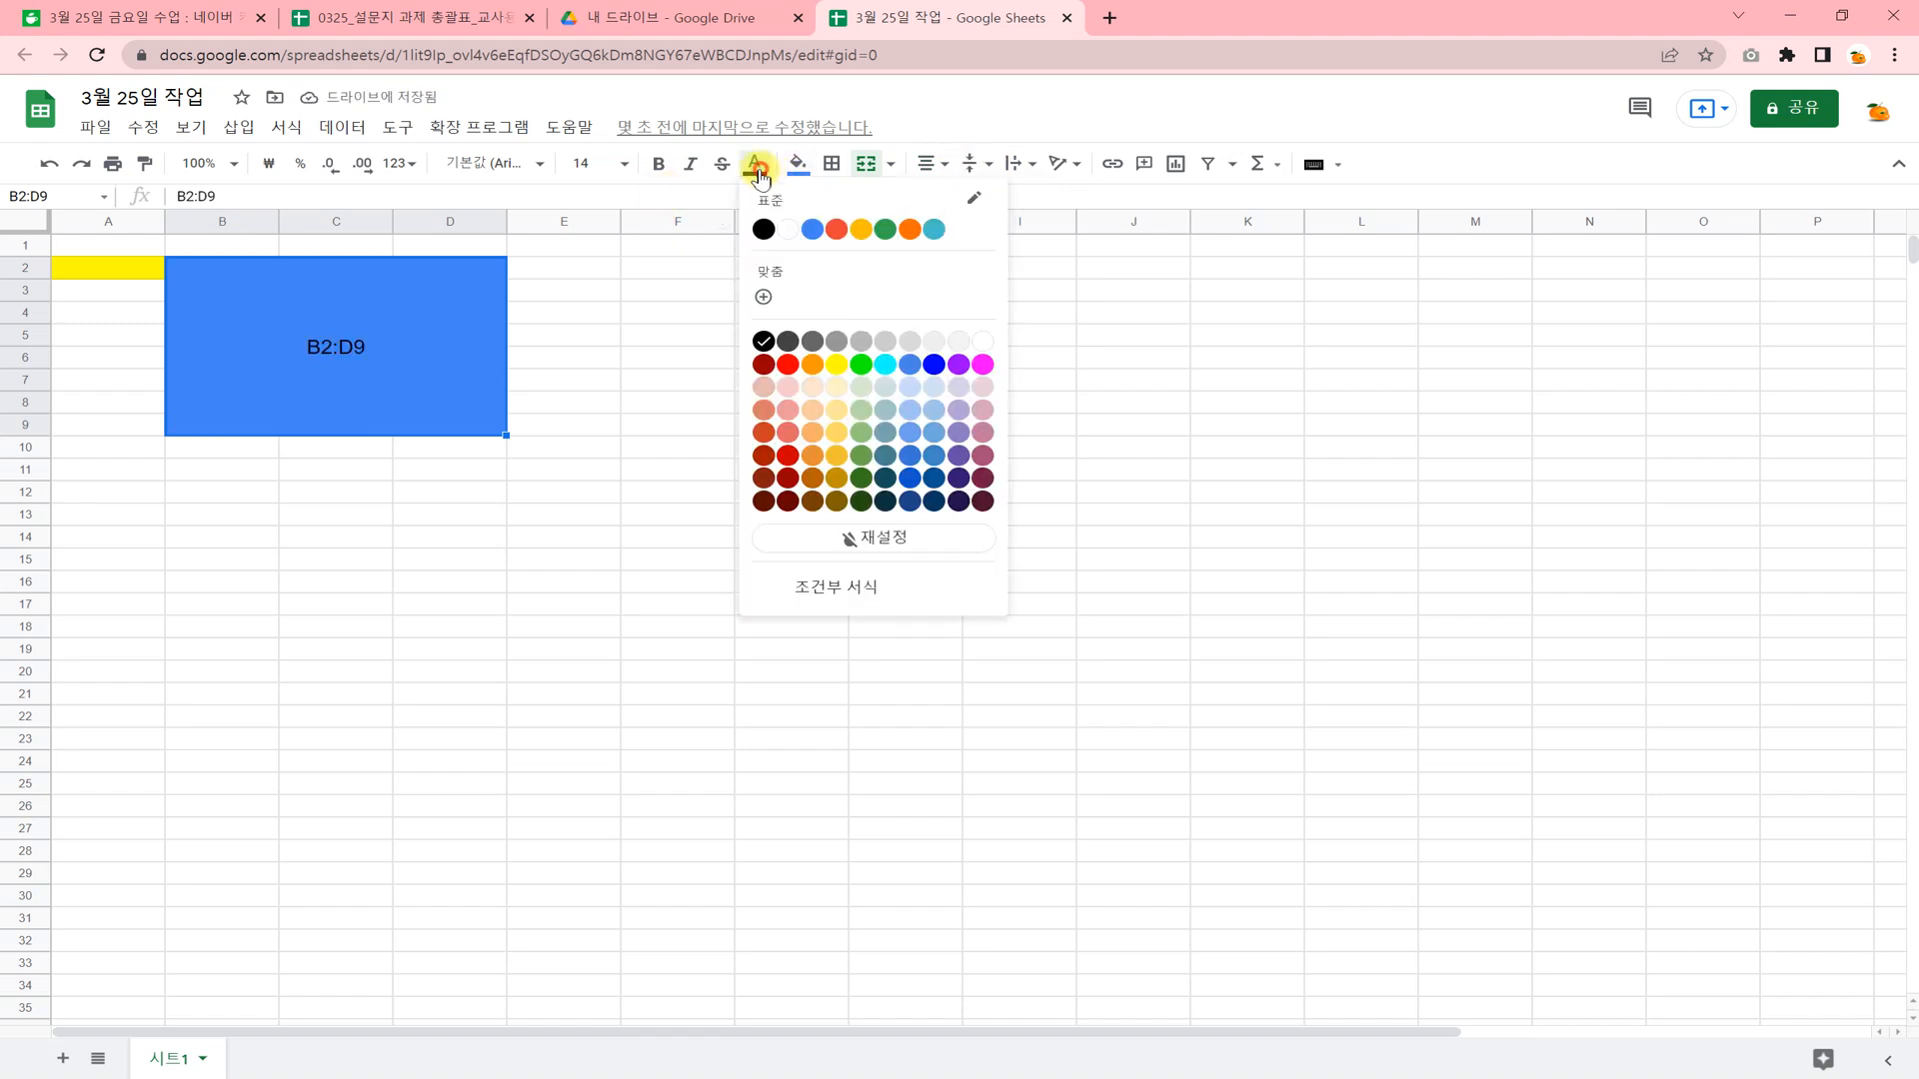
left_click(932, 339)
left_click(846, 432)
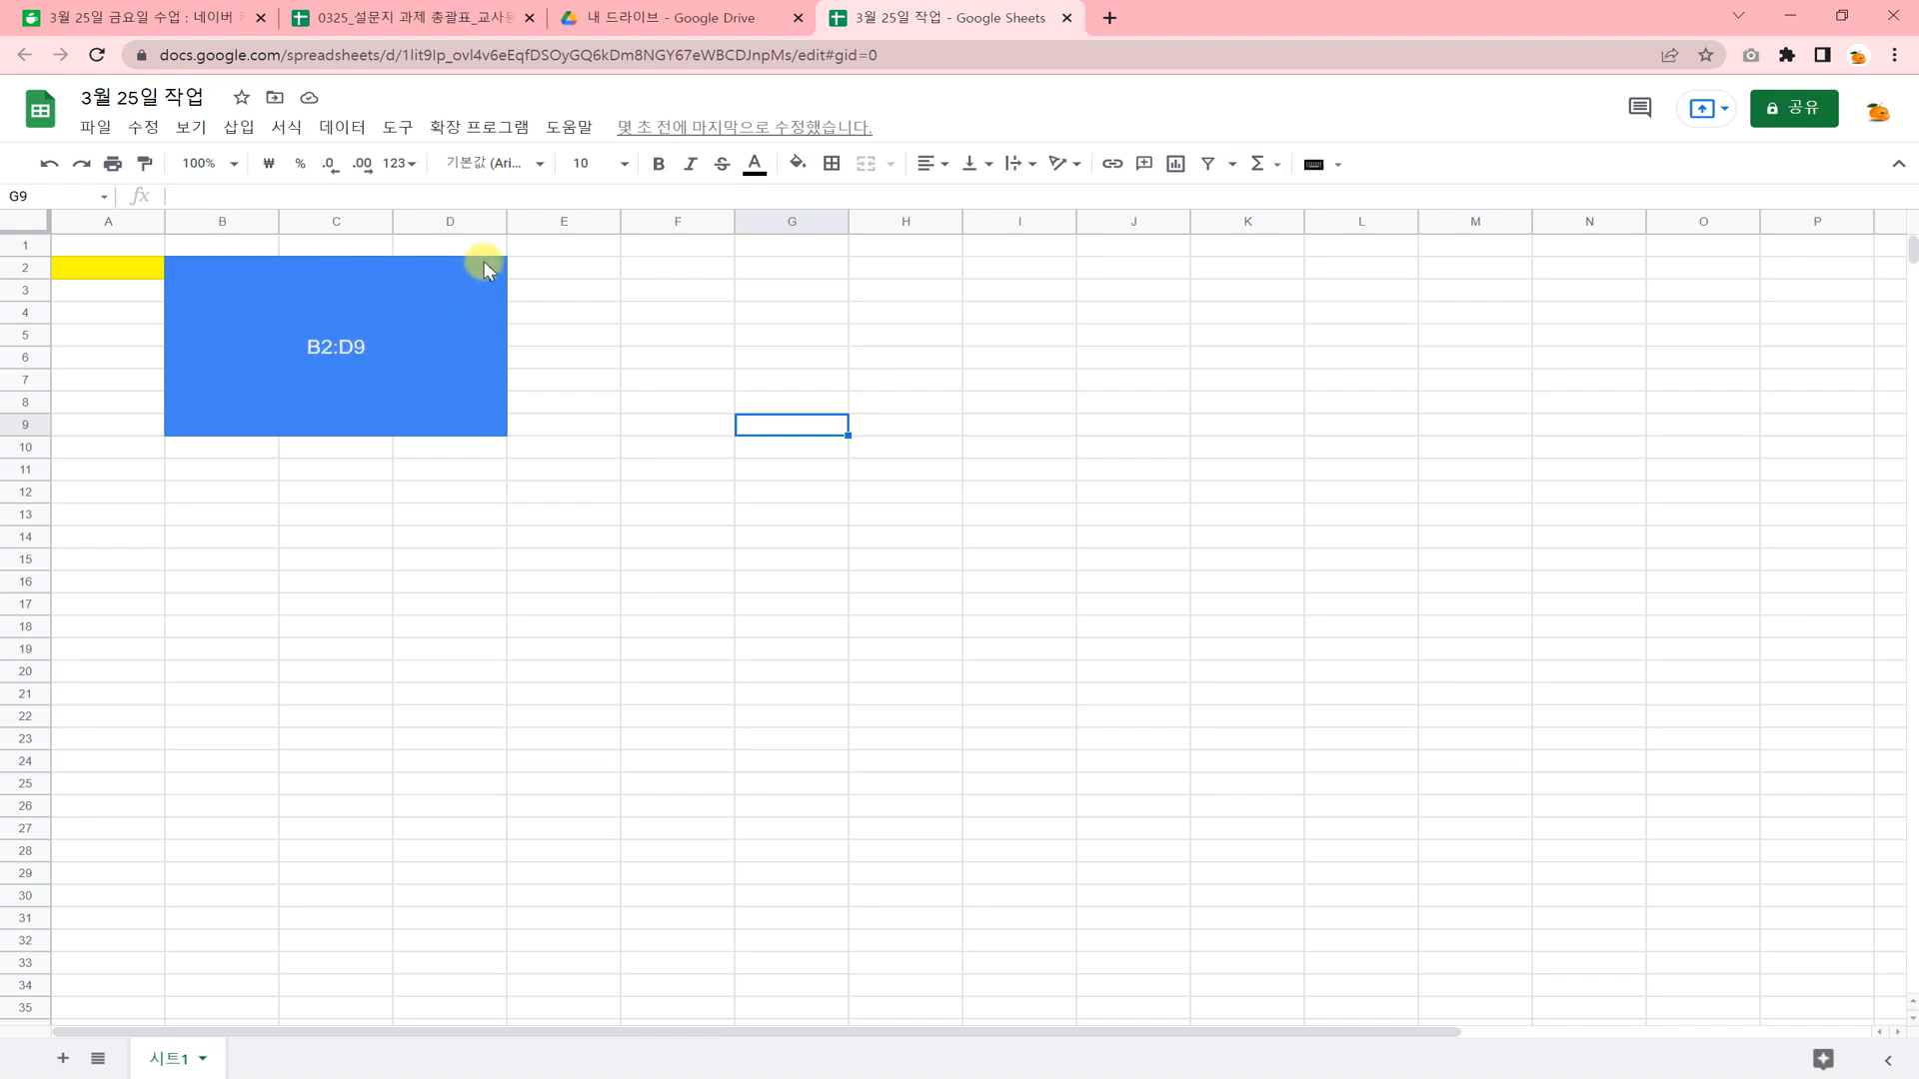
Delete rows 2 to 9, removing the blue merged cell and the yellow cell.
left_click(479, 289)
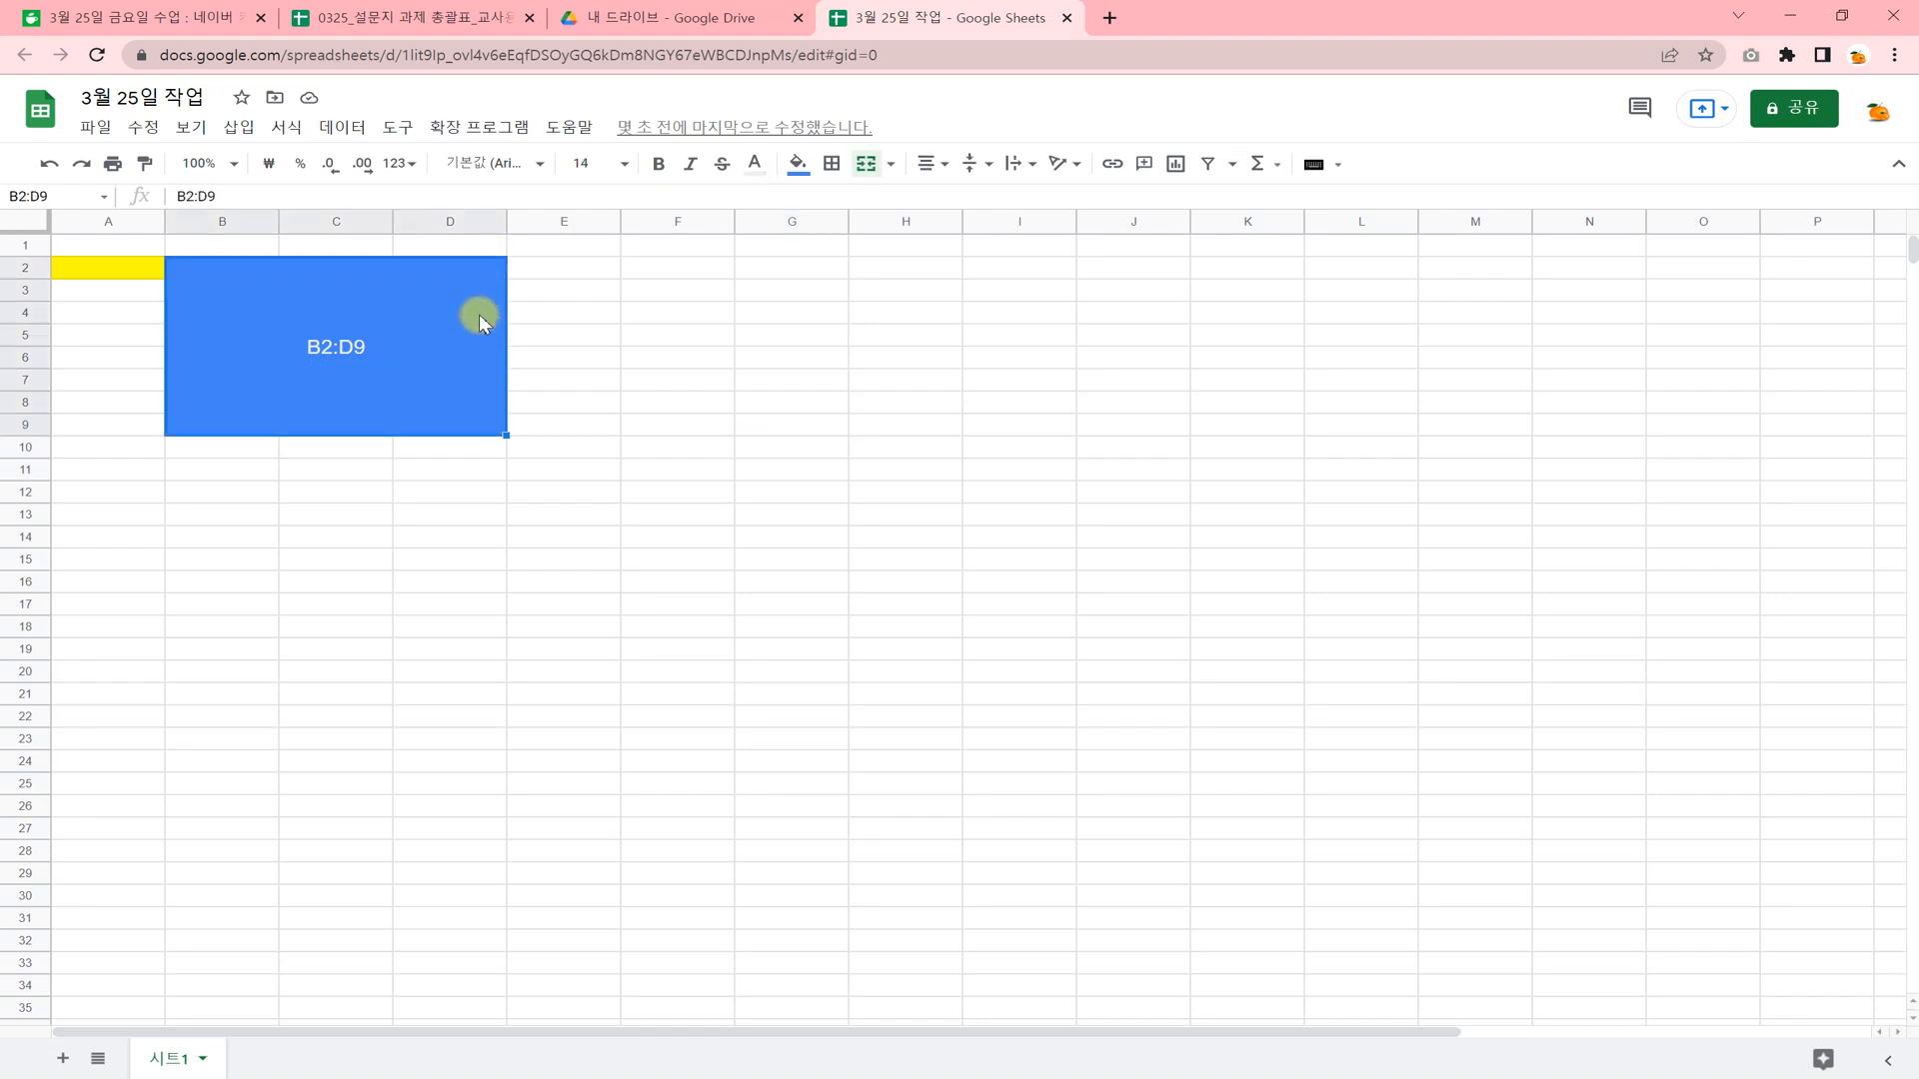
left_click(337, 506)
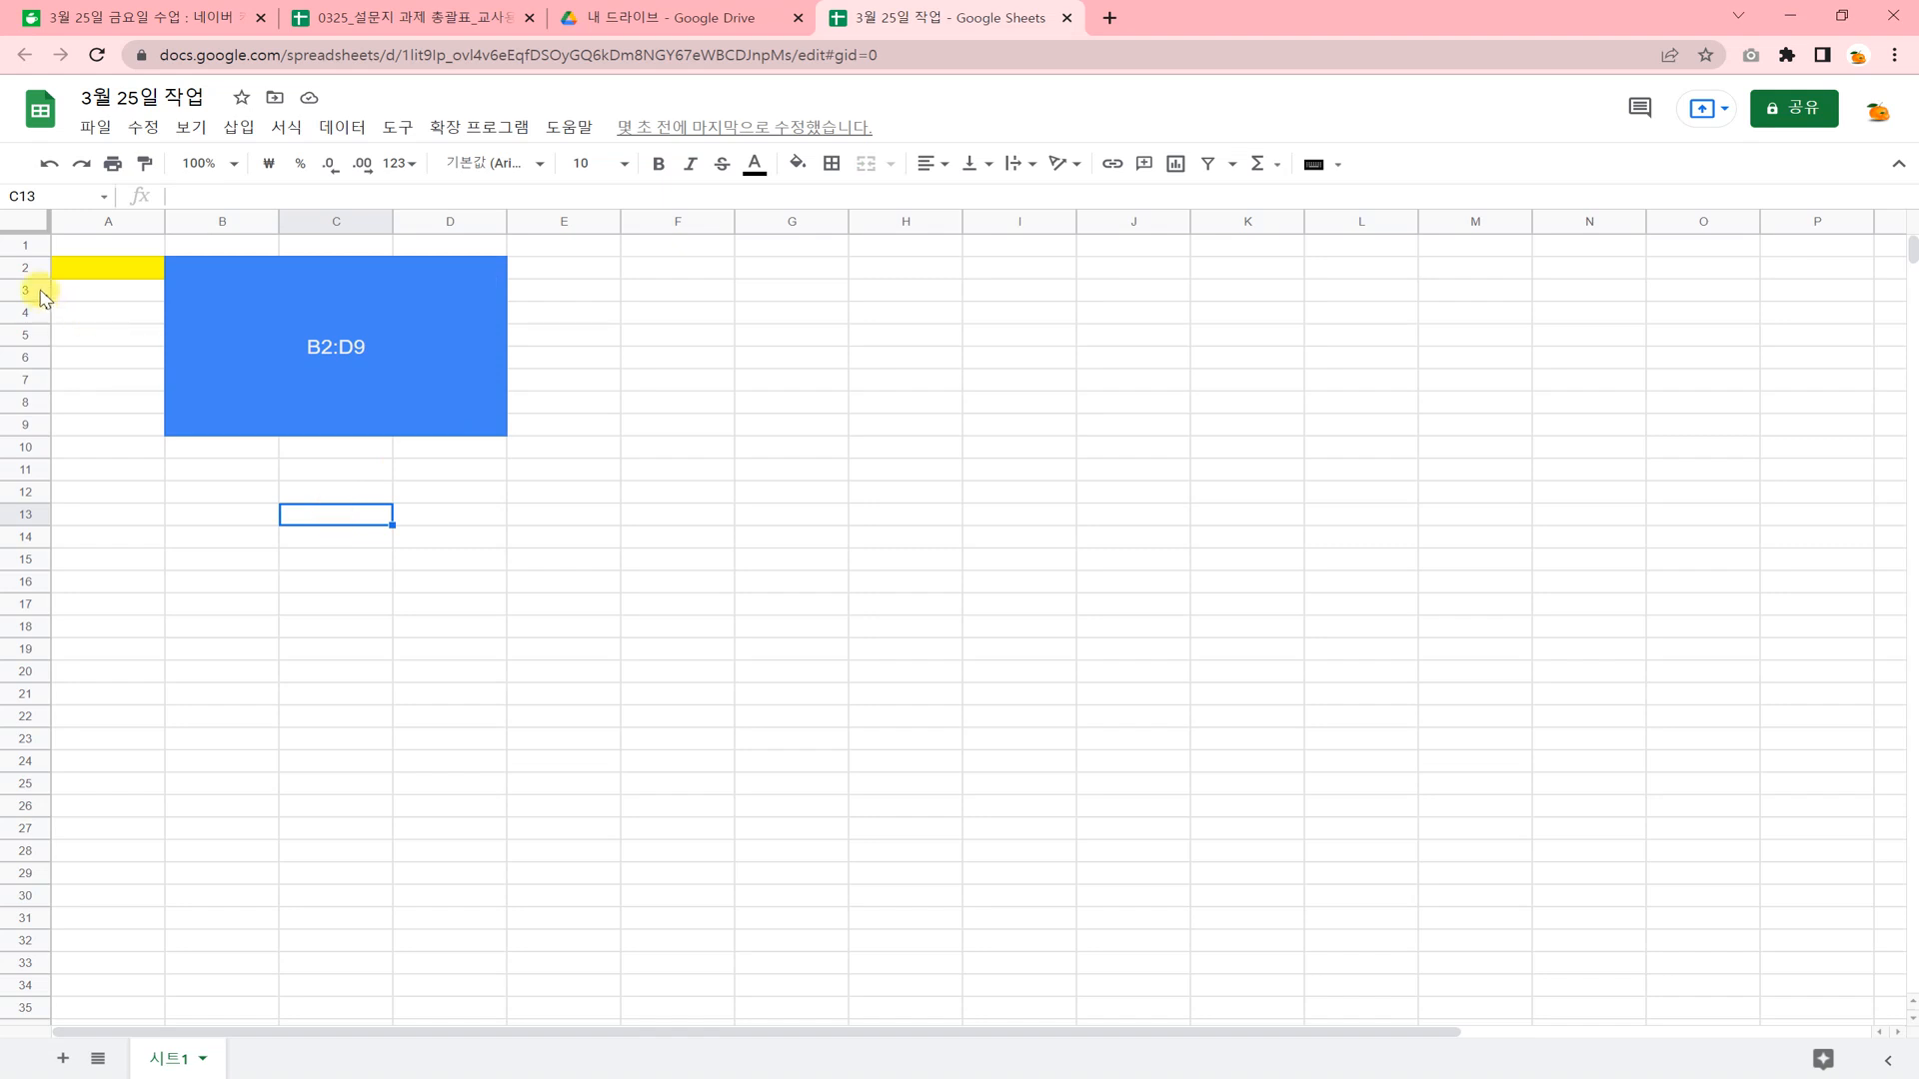
left_click(24, 266)
left_click_drag(24, 266, 28, 423)
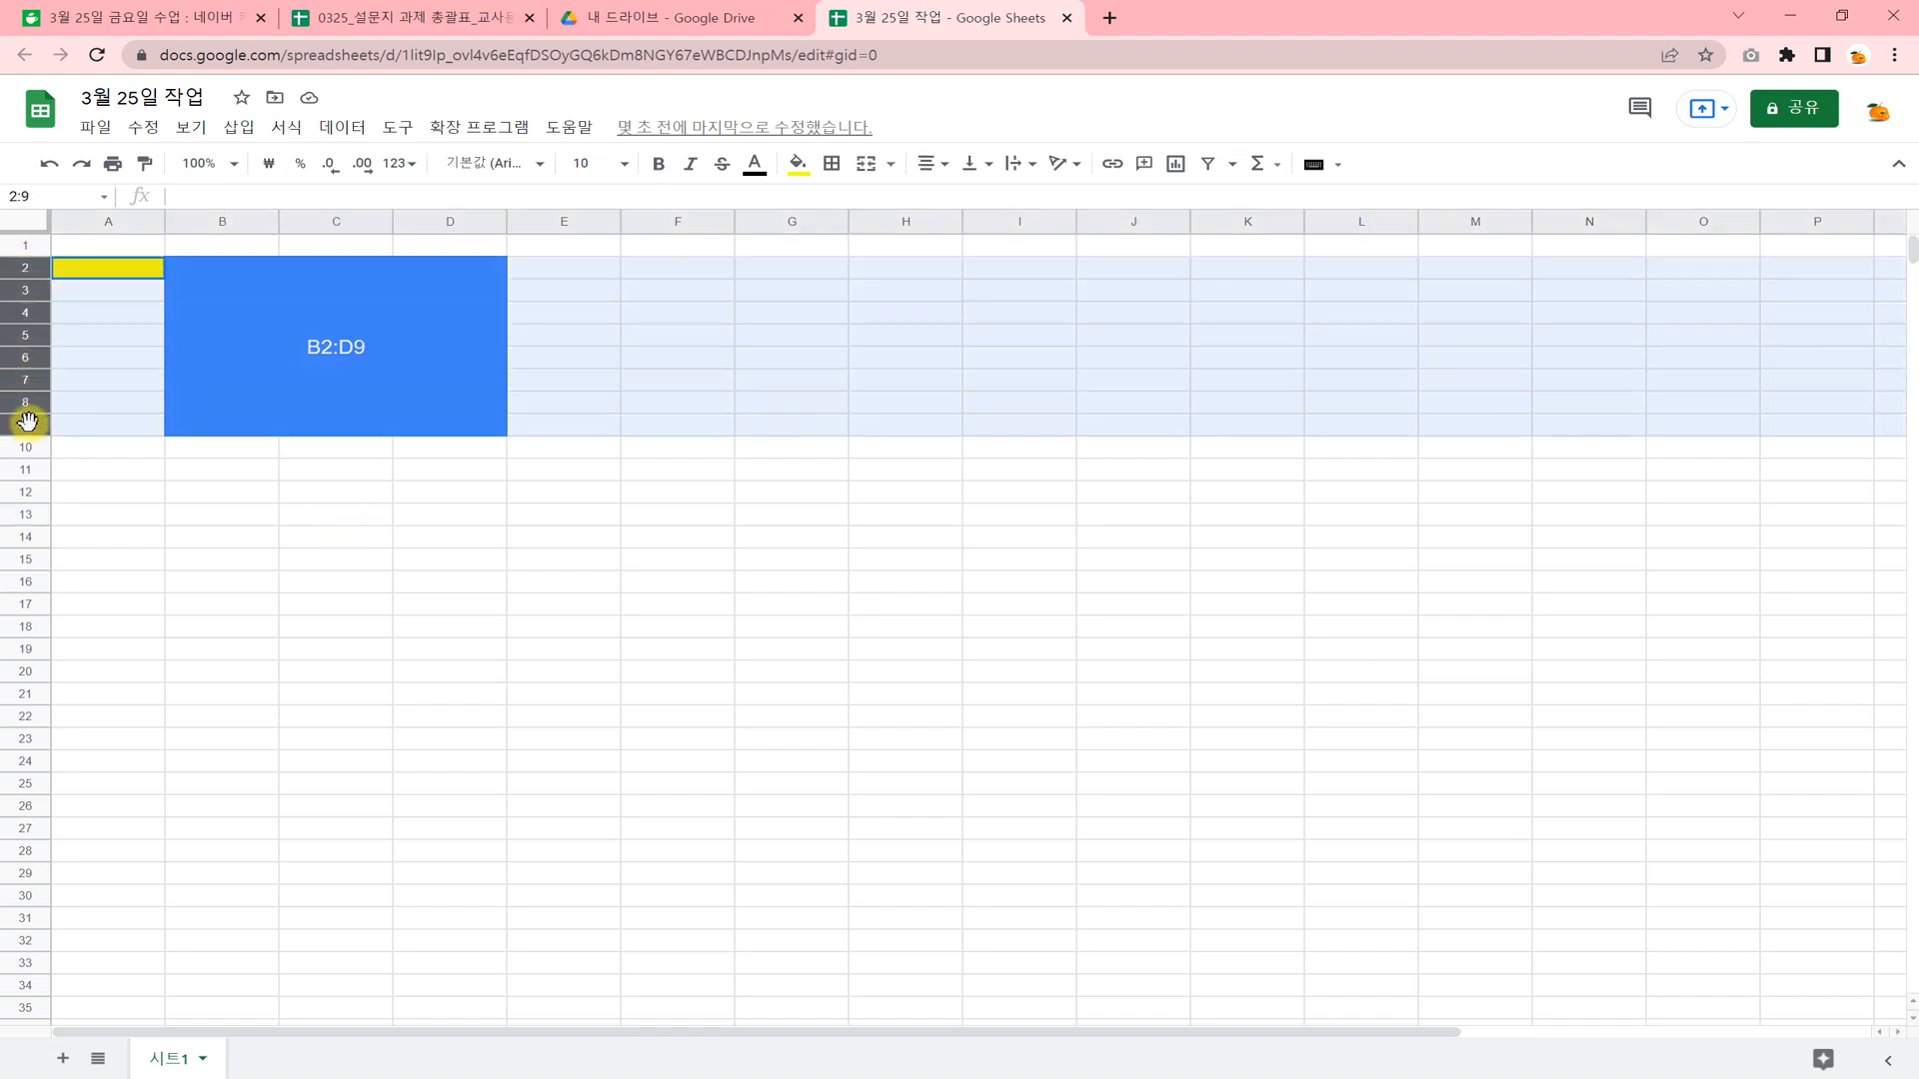
right_click(28, 424)
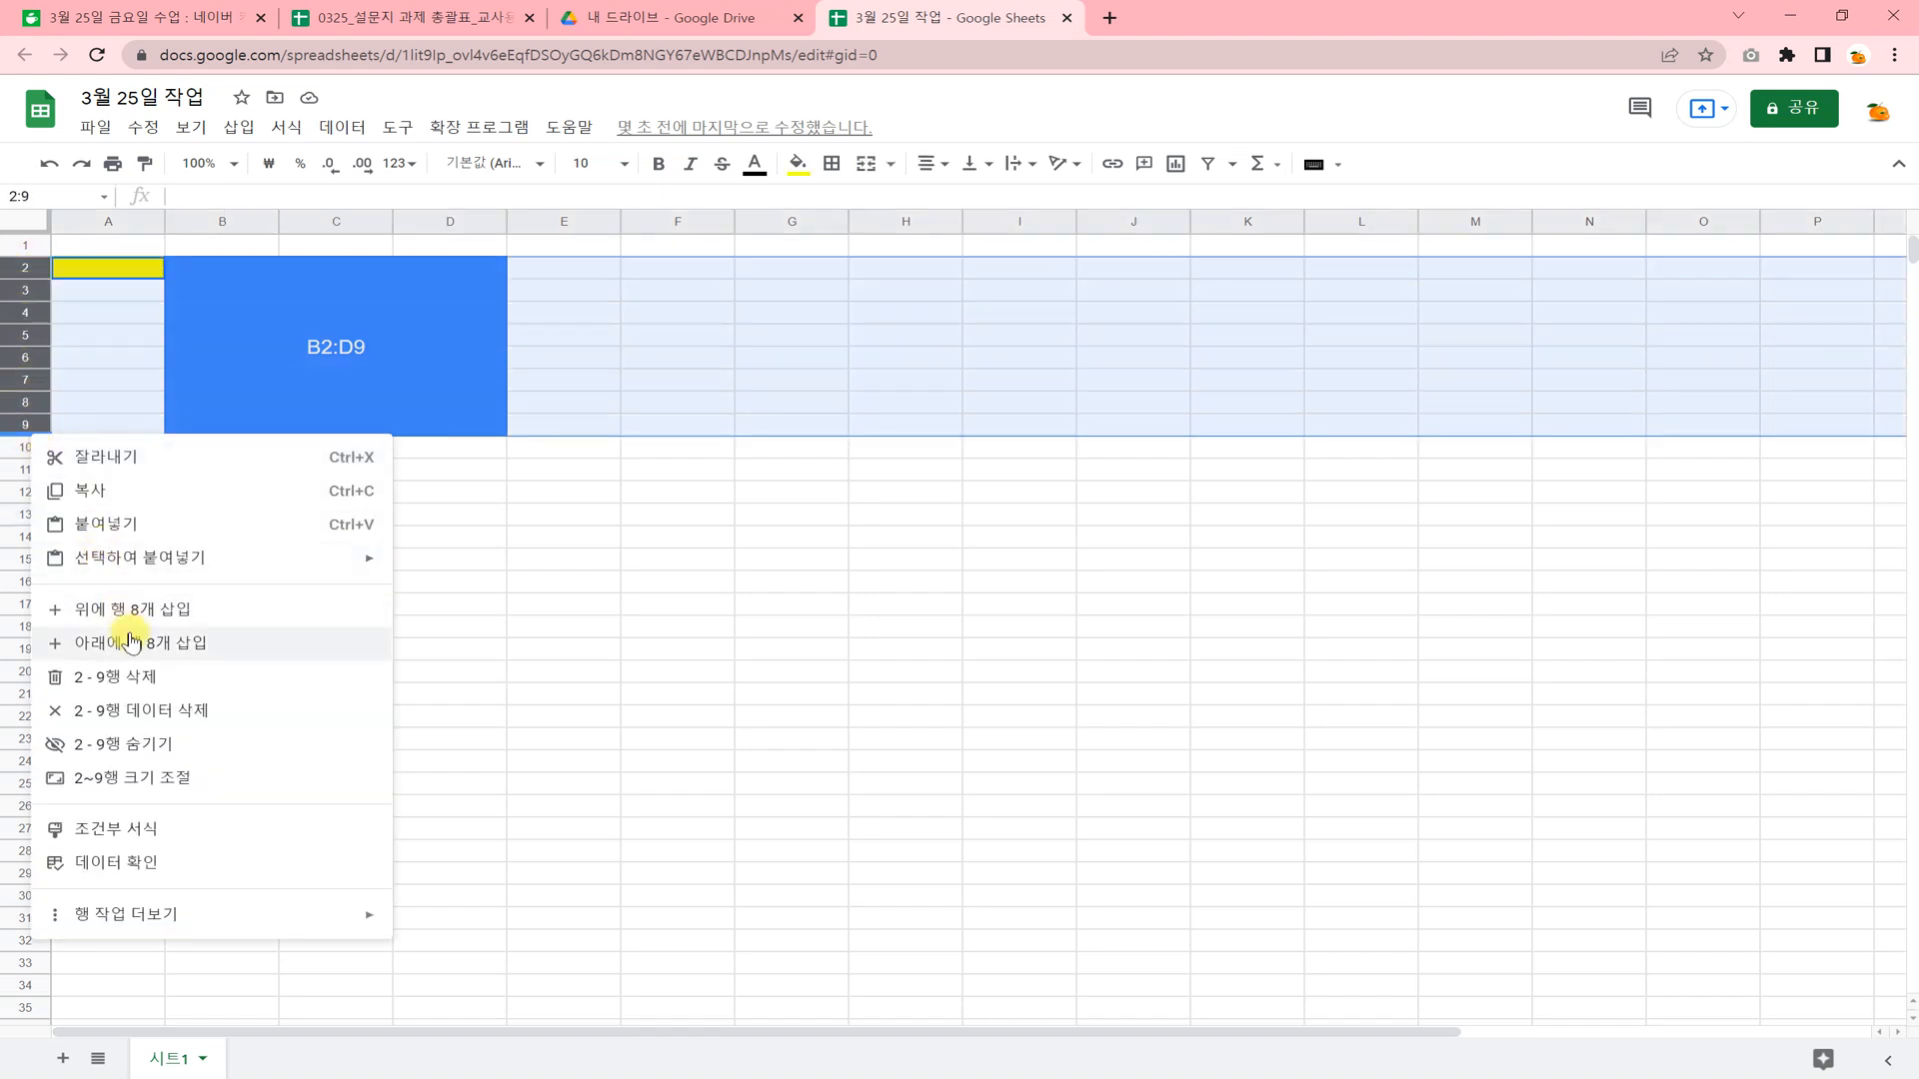
left_click(141, 675)
left_click(437, 717)
Enter the sample text "HFGHFGH" in B4, "HFGHFGHF" in E5 and "JHJHJ" in C9.
left_click(266, 311)
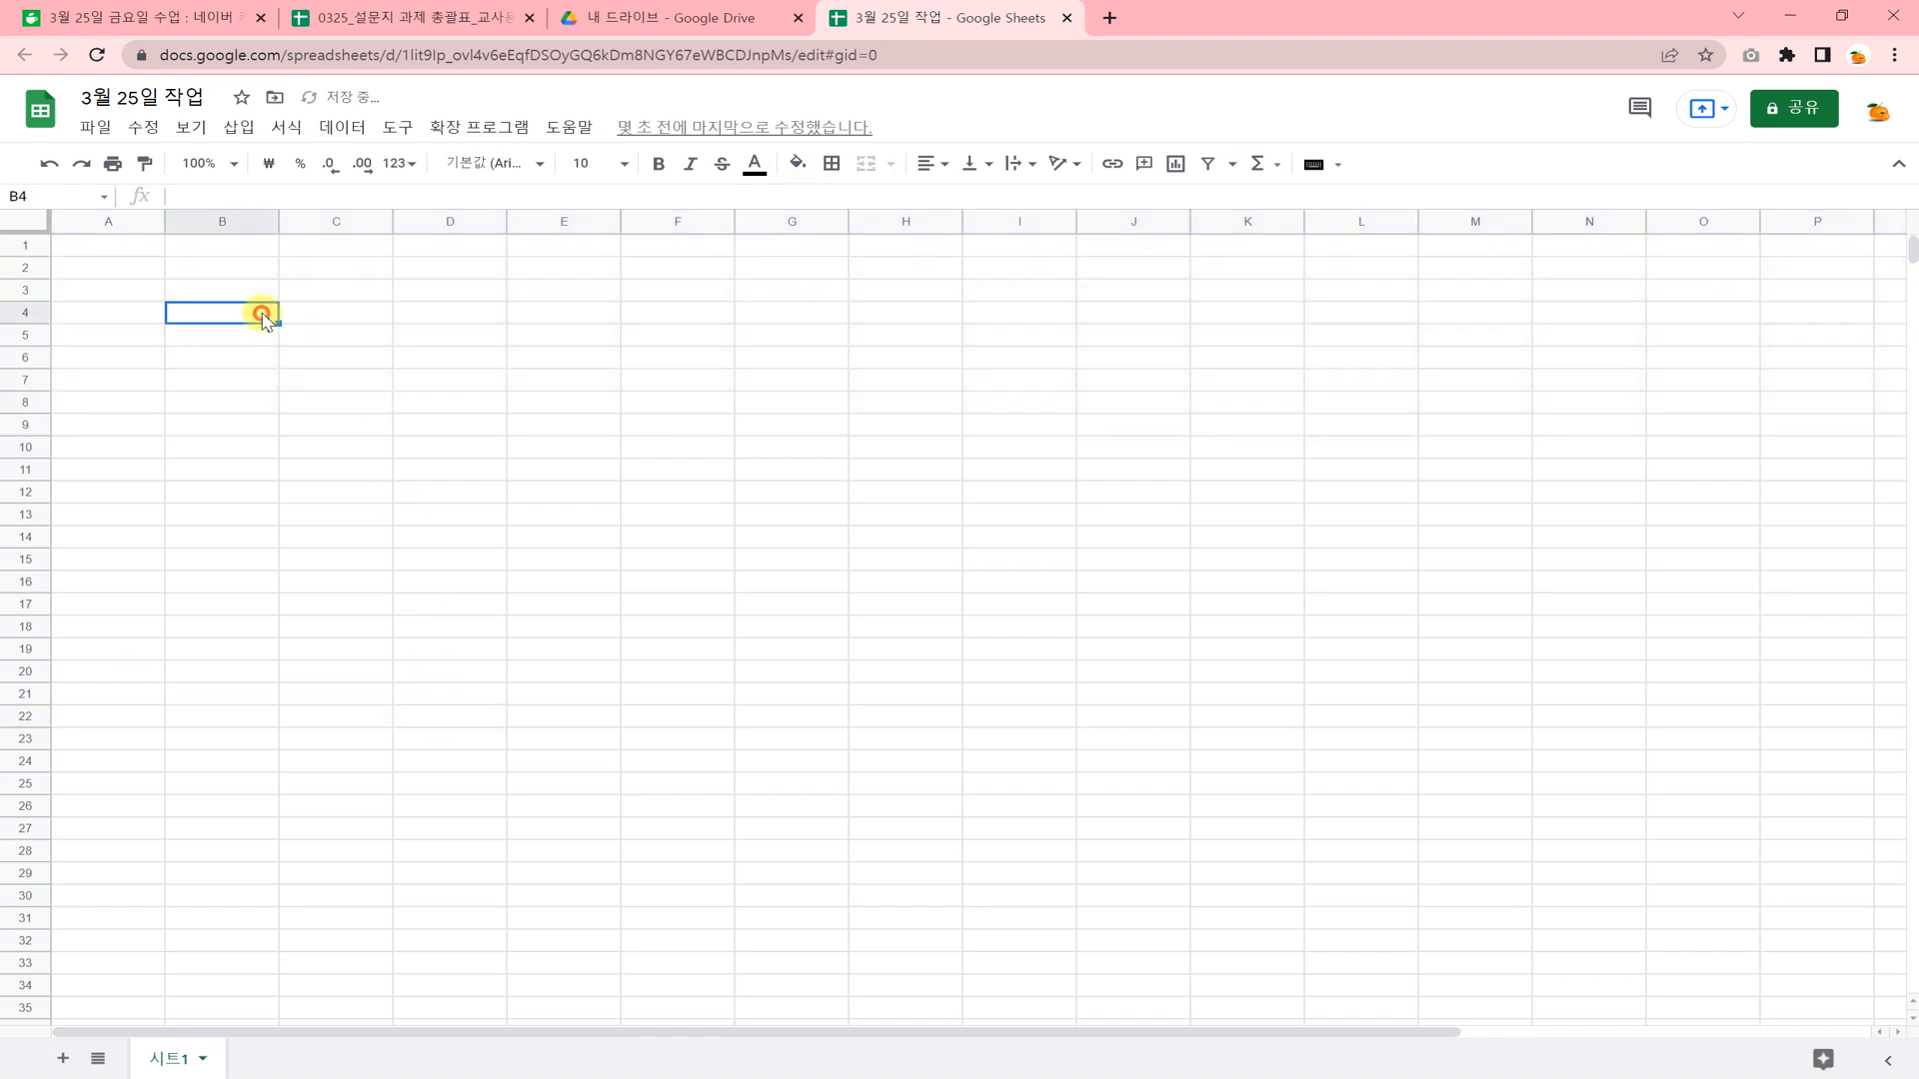
type("HFGHFGH")
left_click(534, 340)
type("HFGHFGHF")
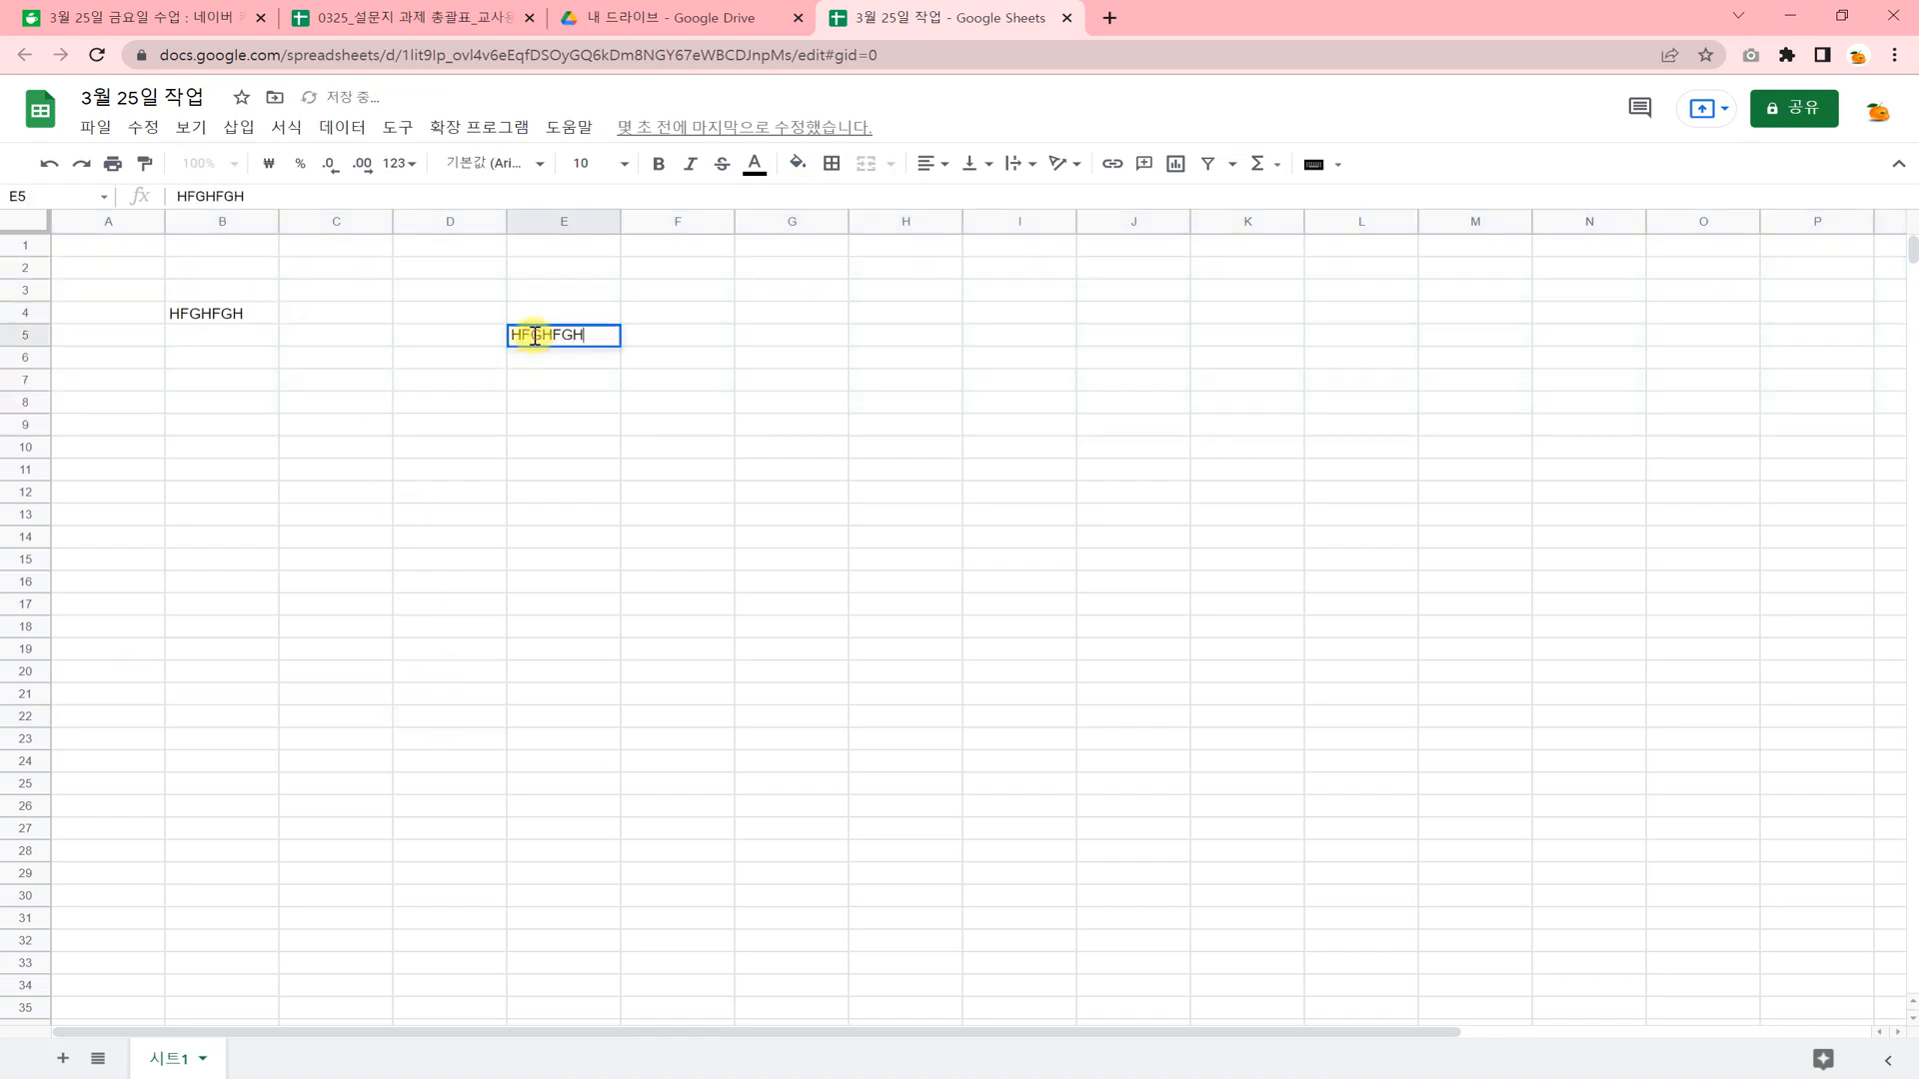
left_click(553, 222)
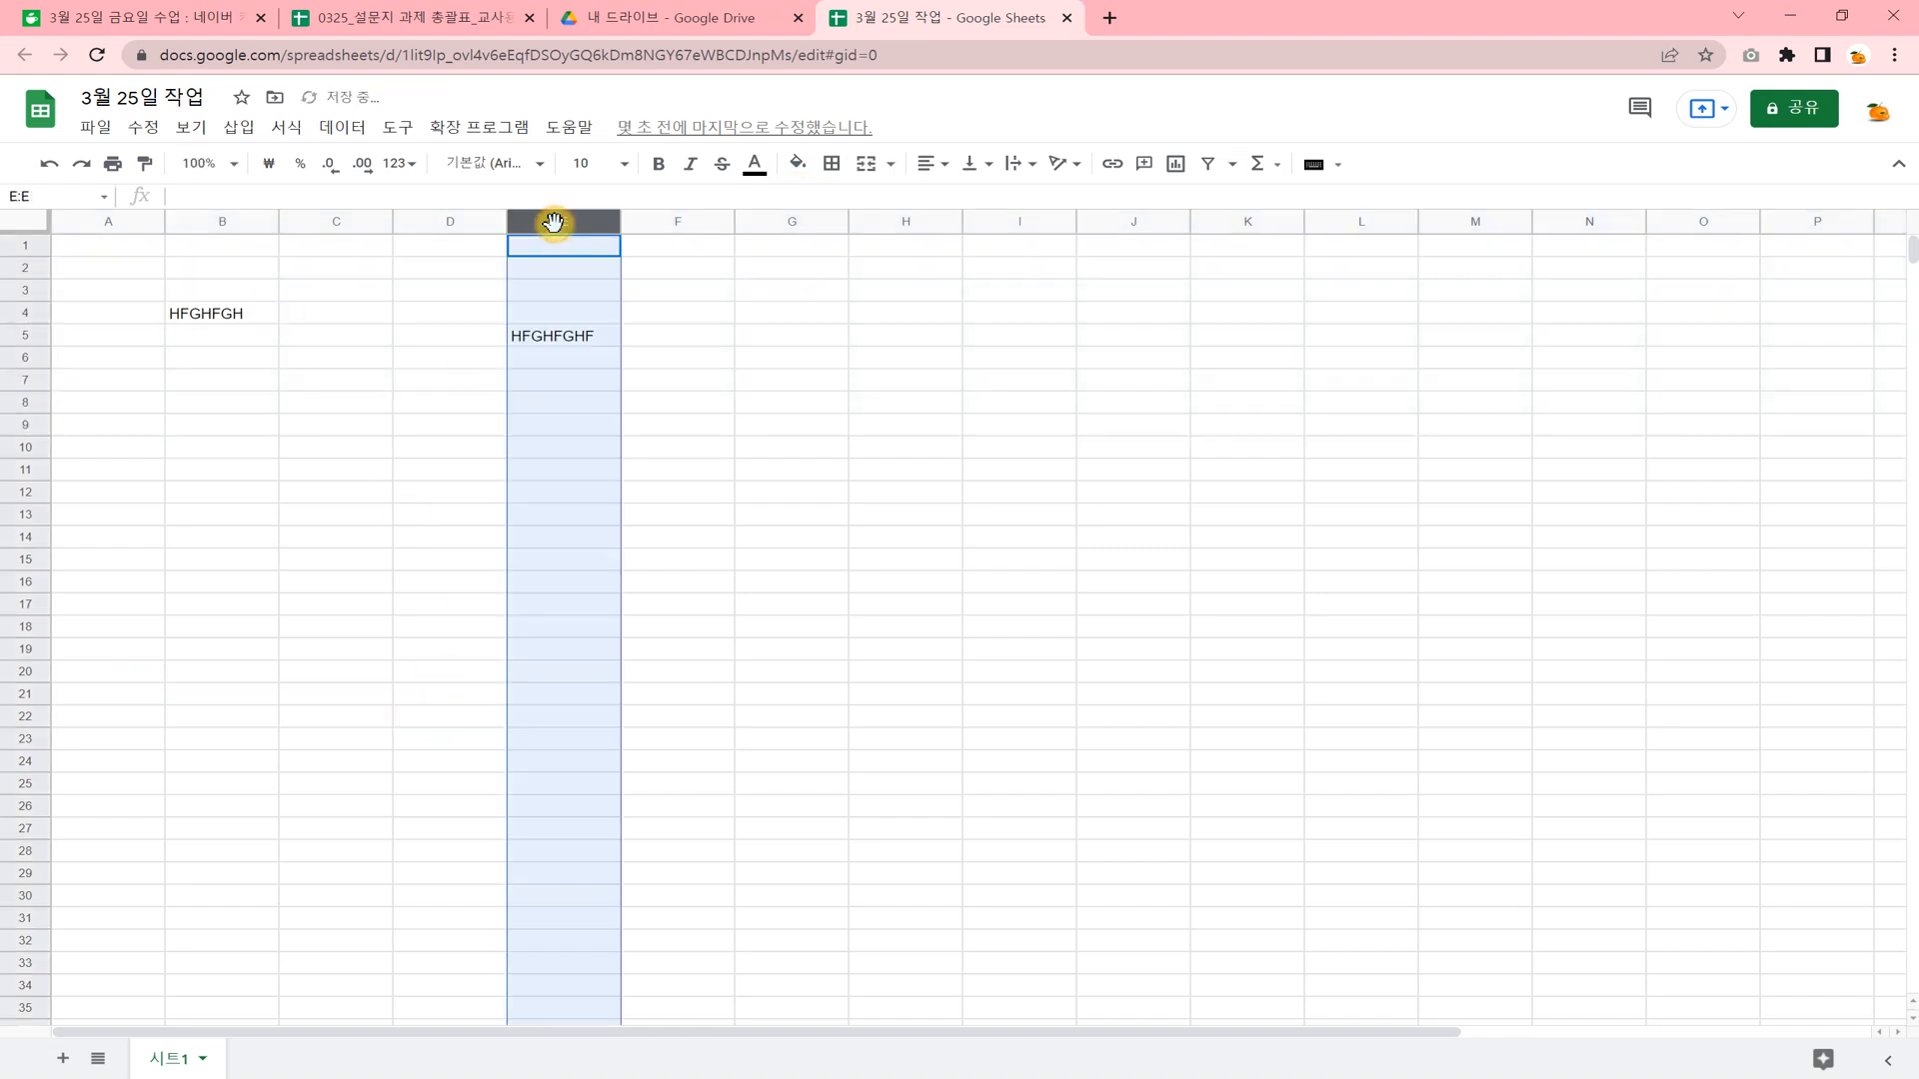
left_click(350, 432)
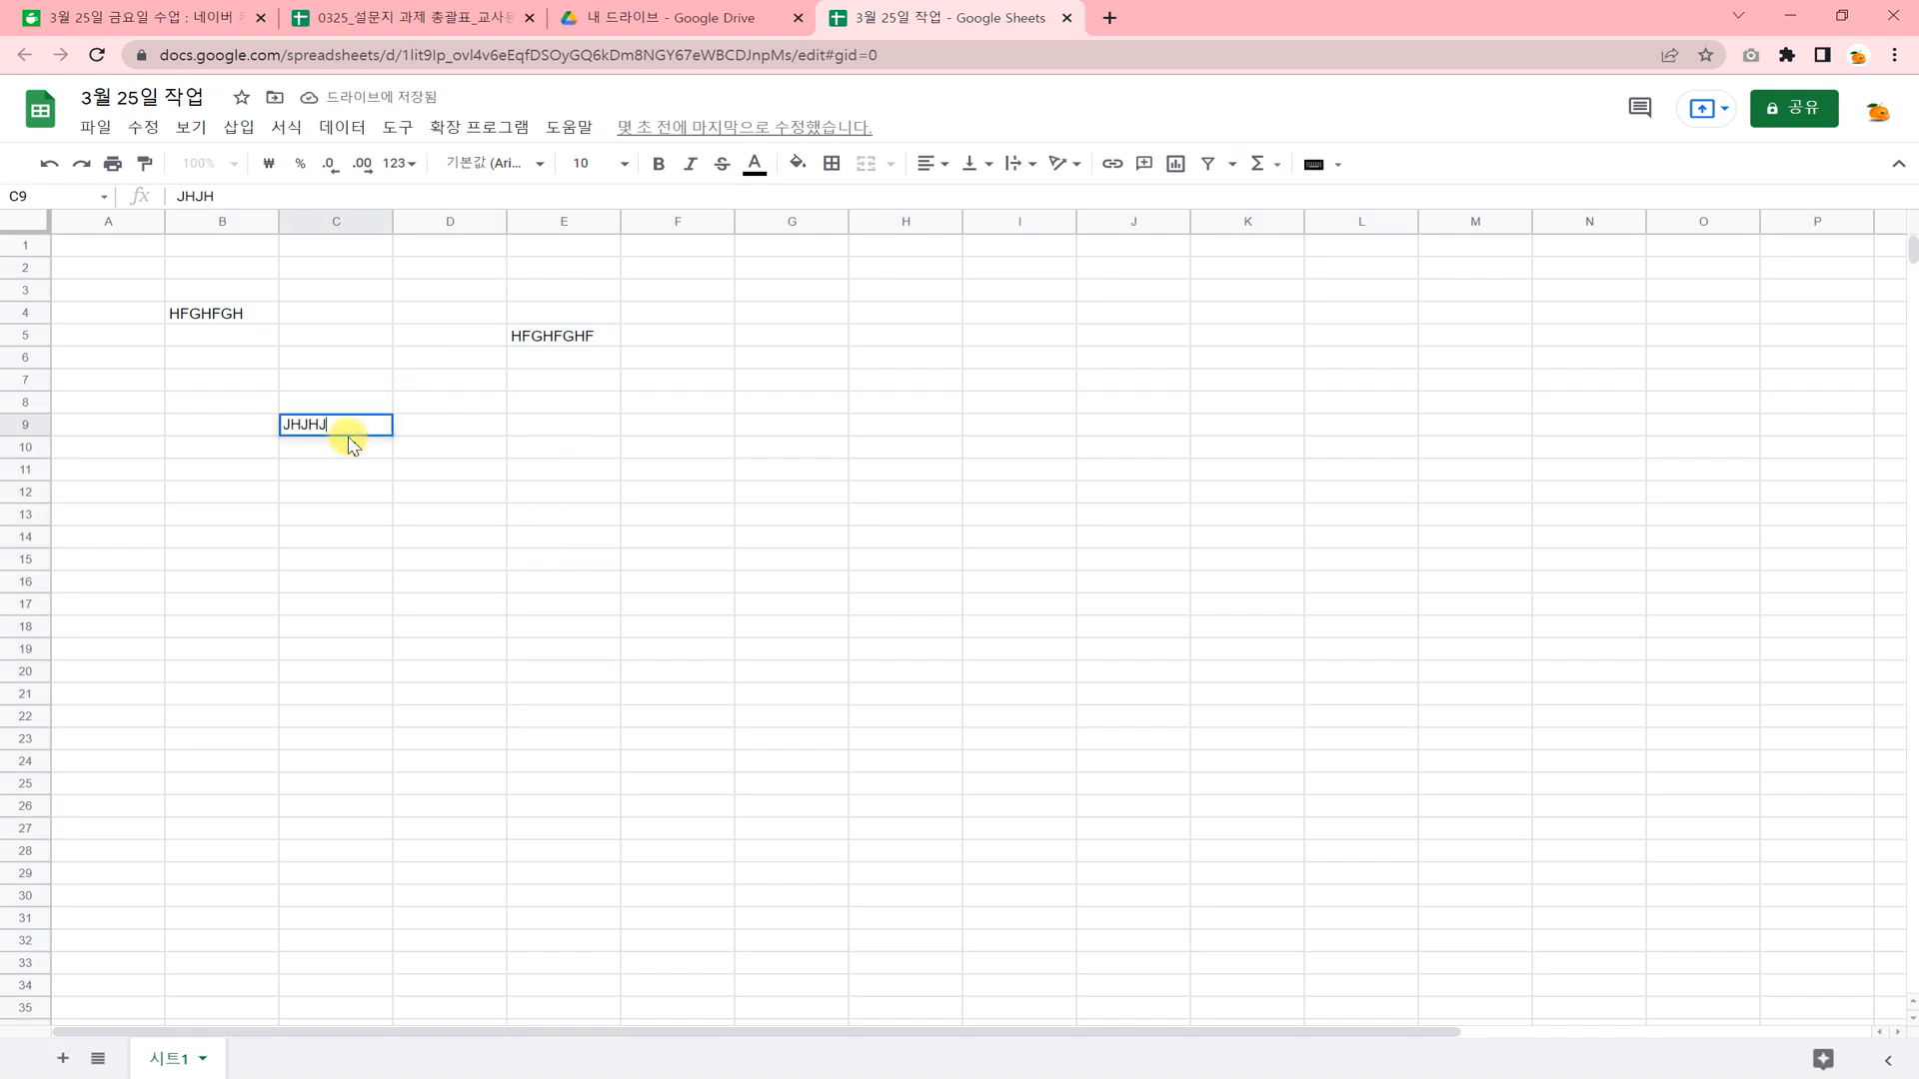
left_click(368, 493)
Delete the non-adjacent columns B, C and E together as one selection.
left_click(247, 223)
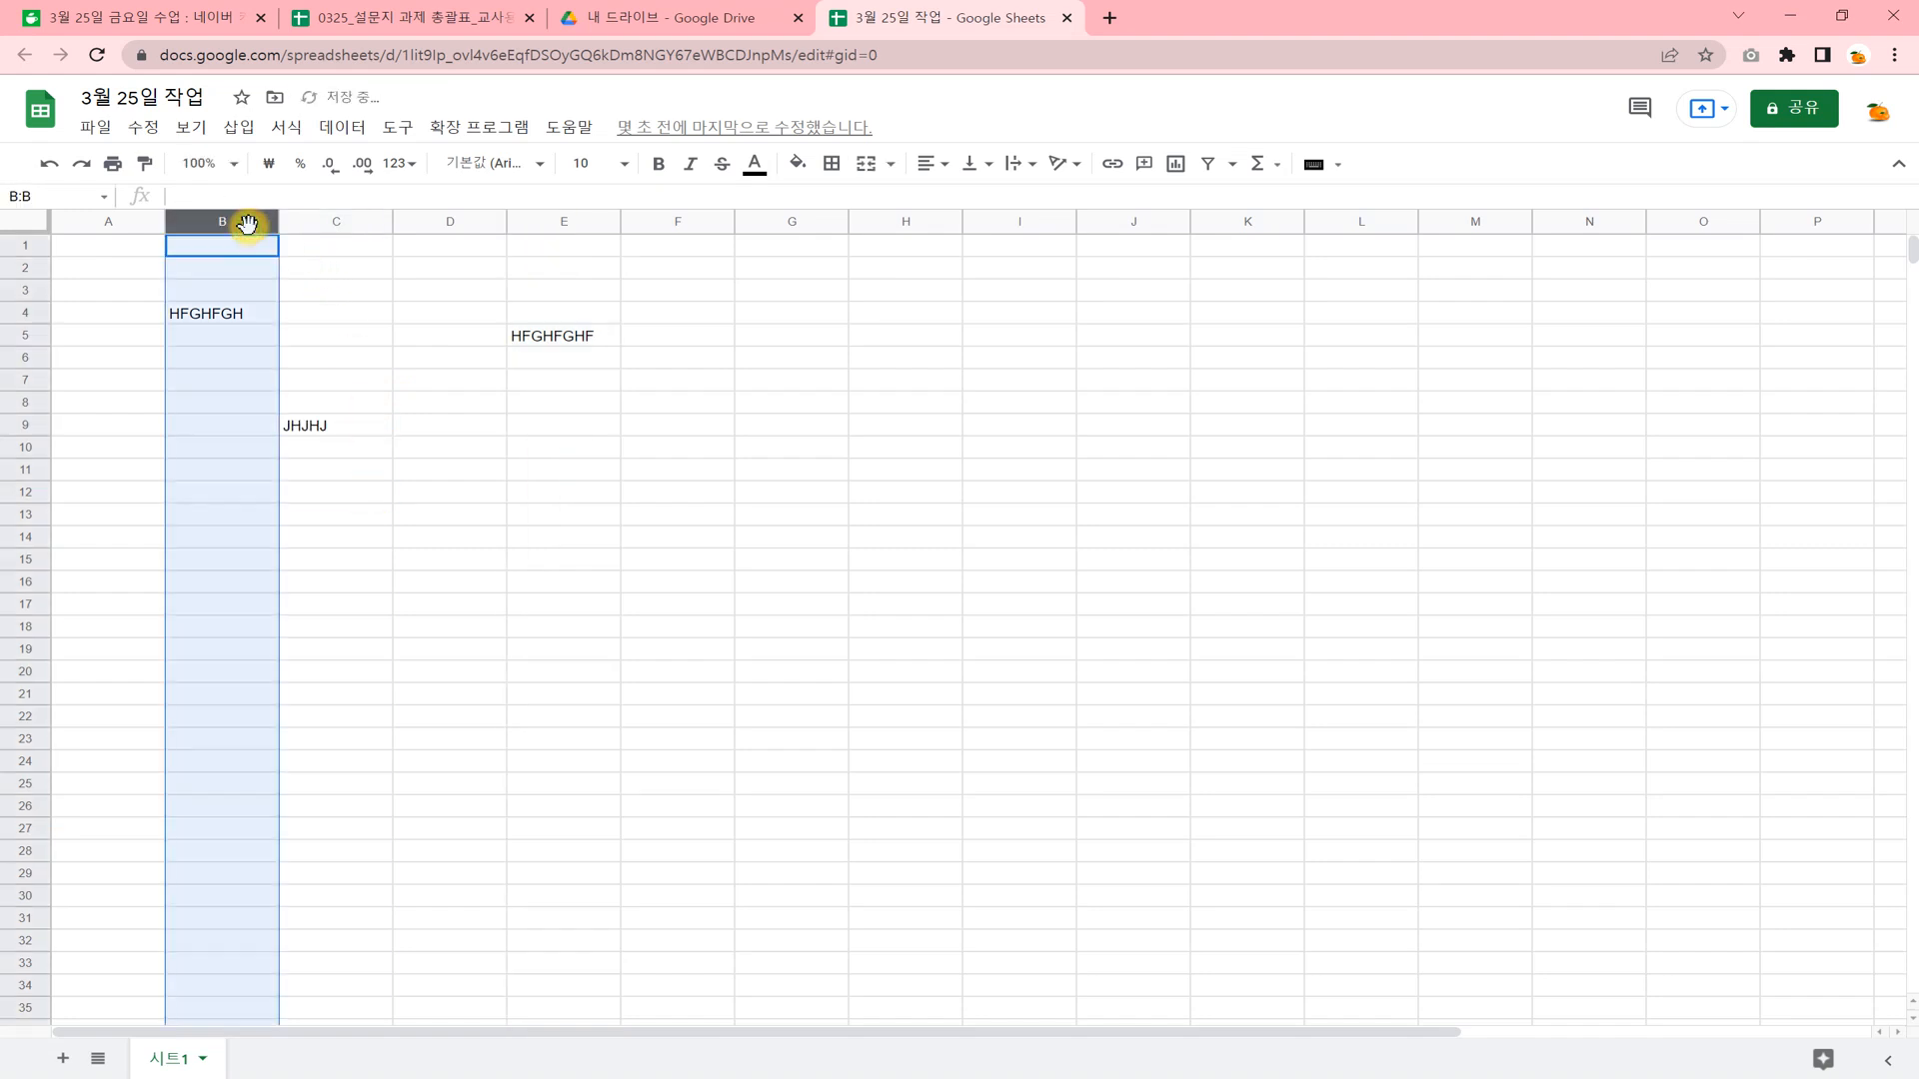
left_click(336, 221, "ctrl")
left_click(543, 218, "ctrl")
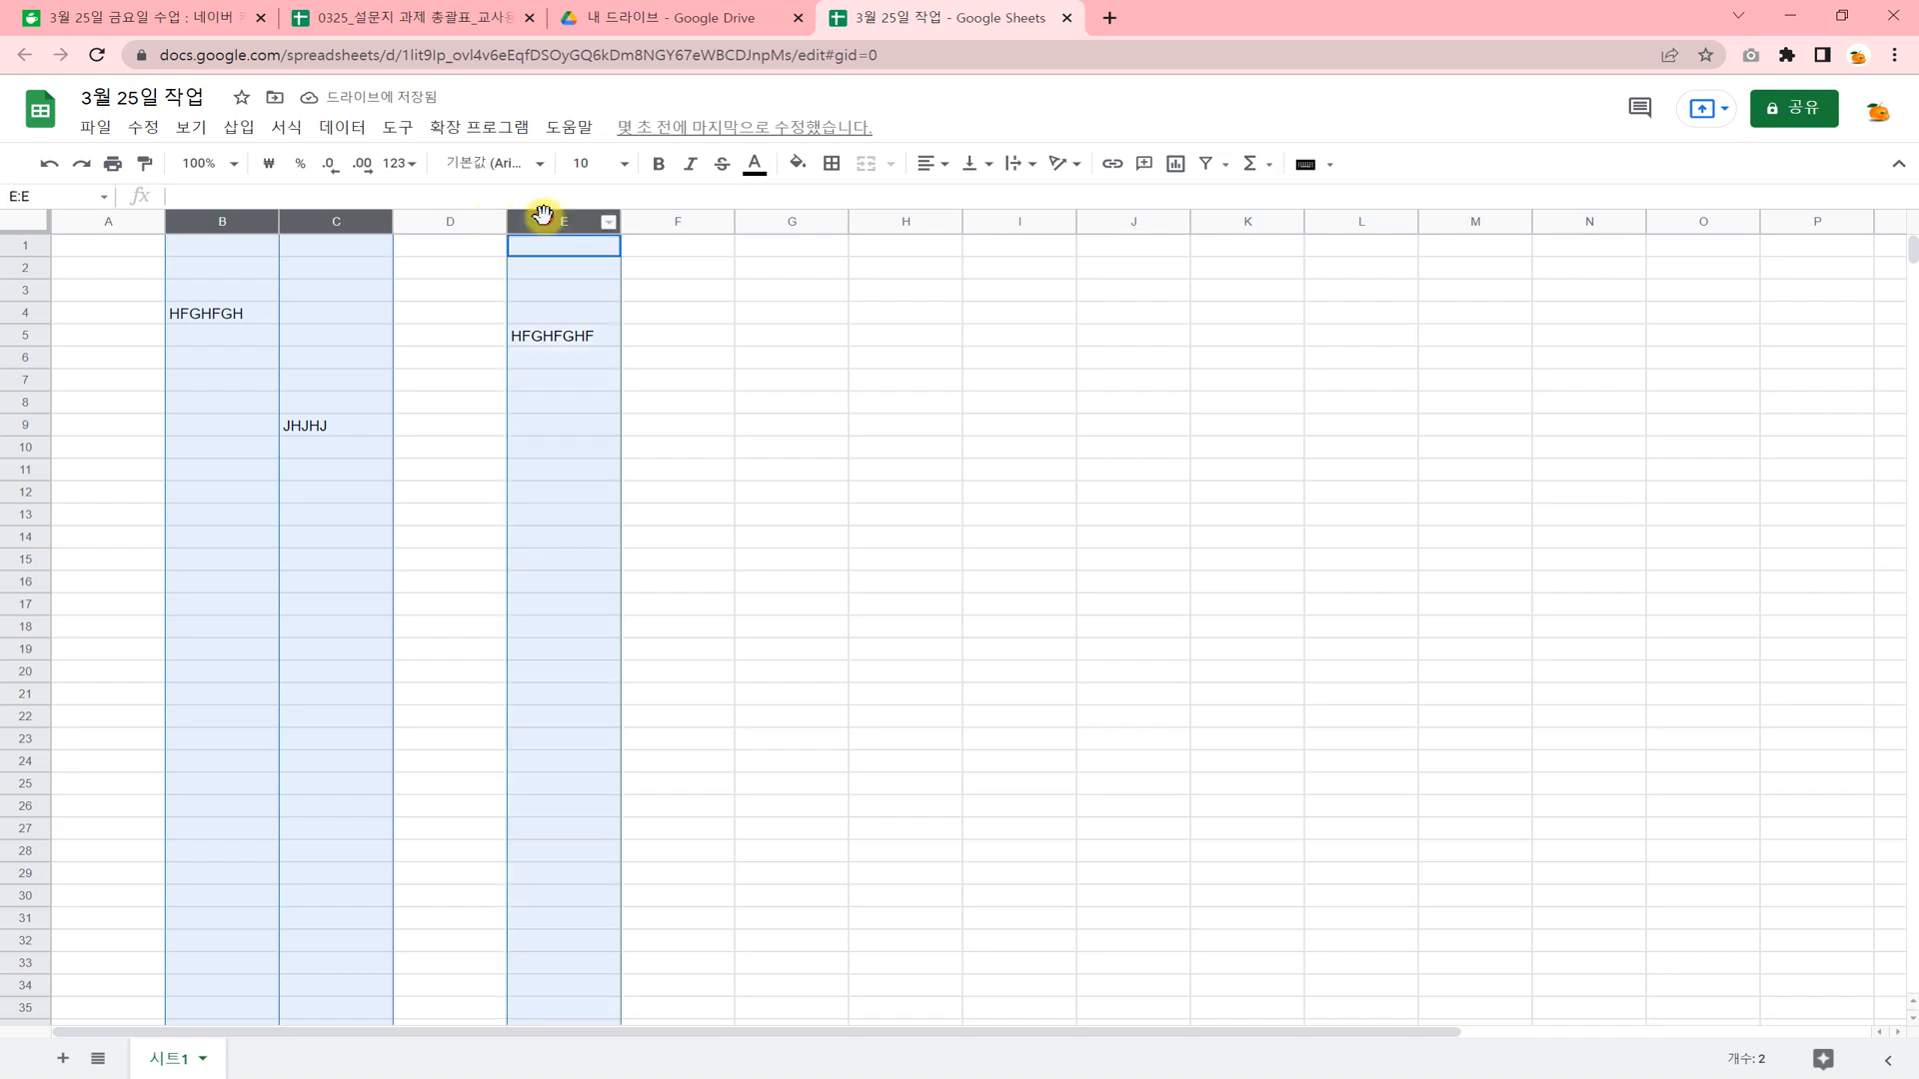
right_click(554, 225)
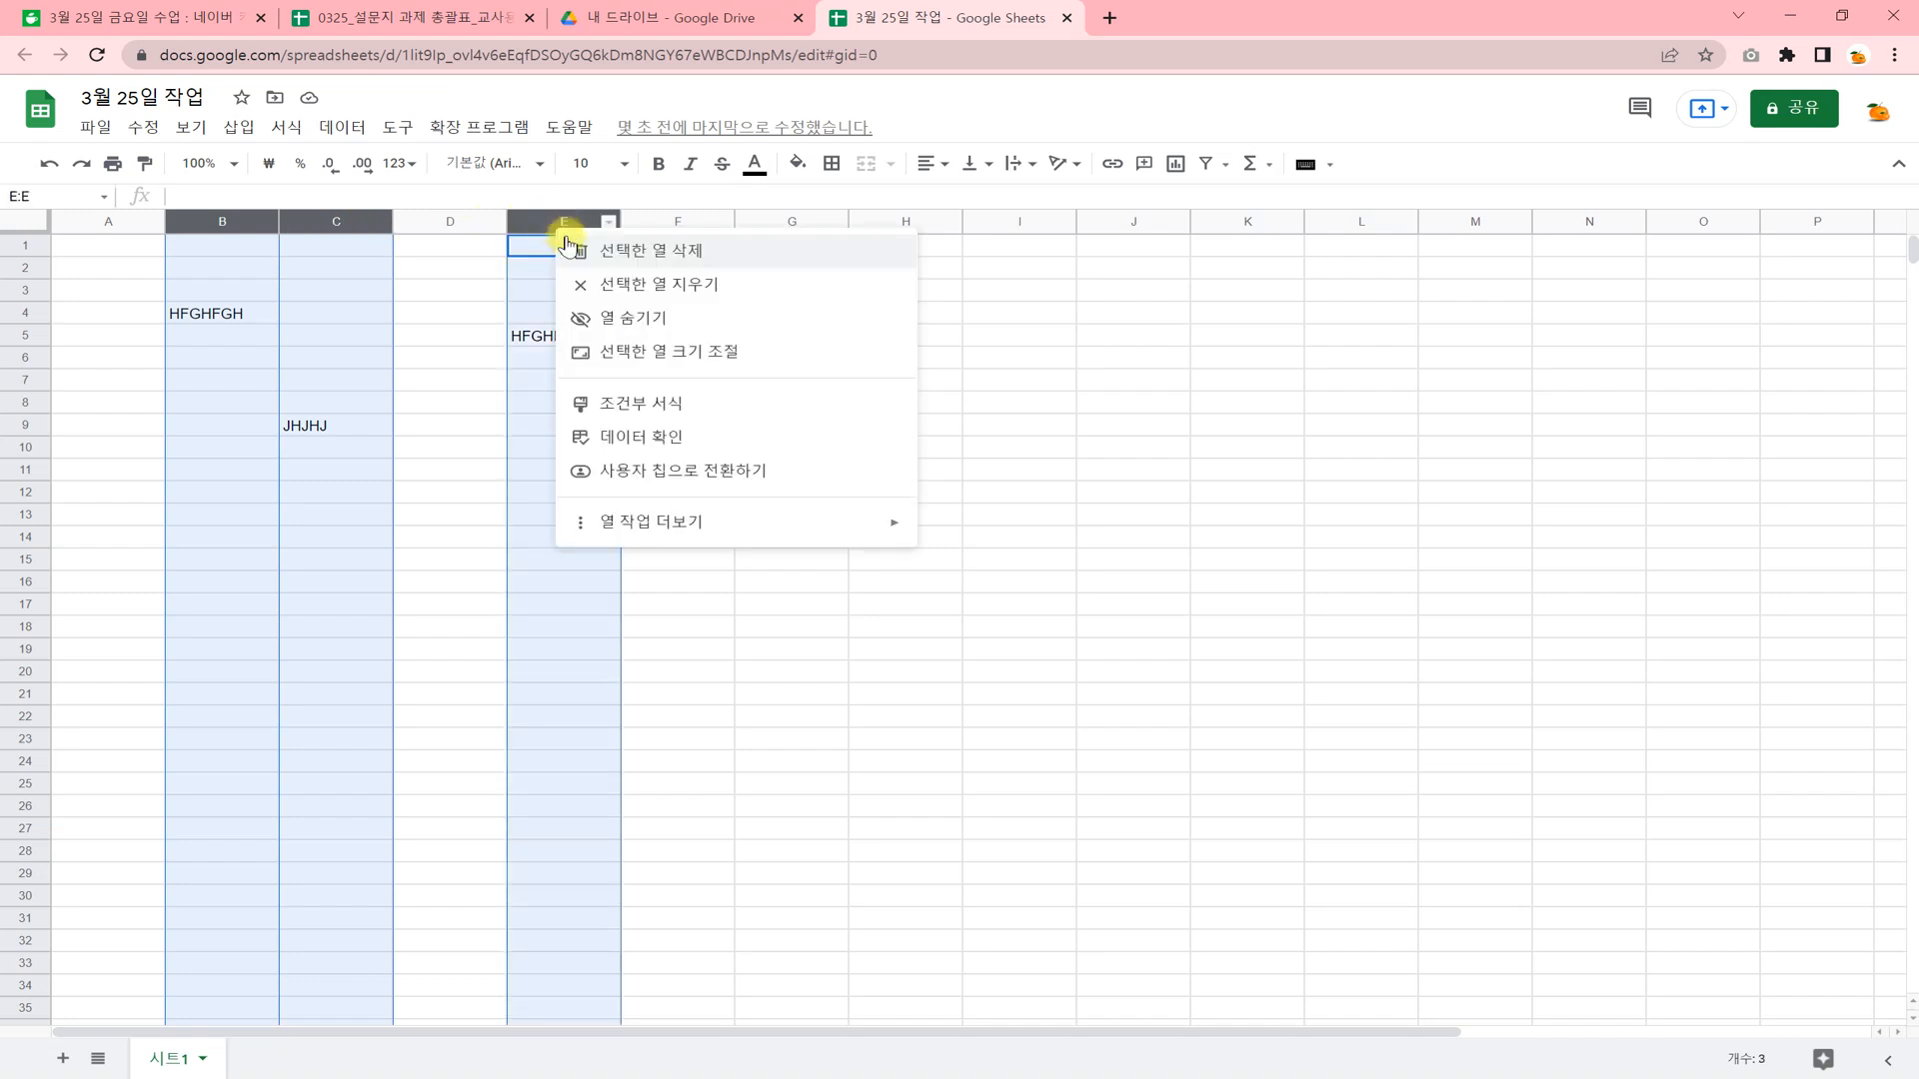
left_click(647, 259)
left_click(255, 472)
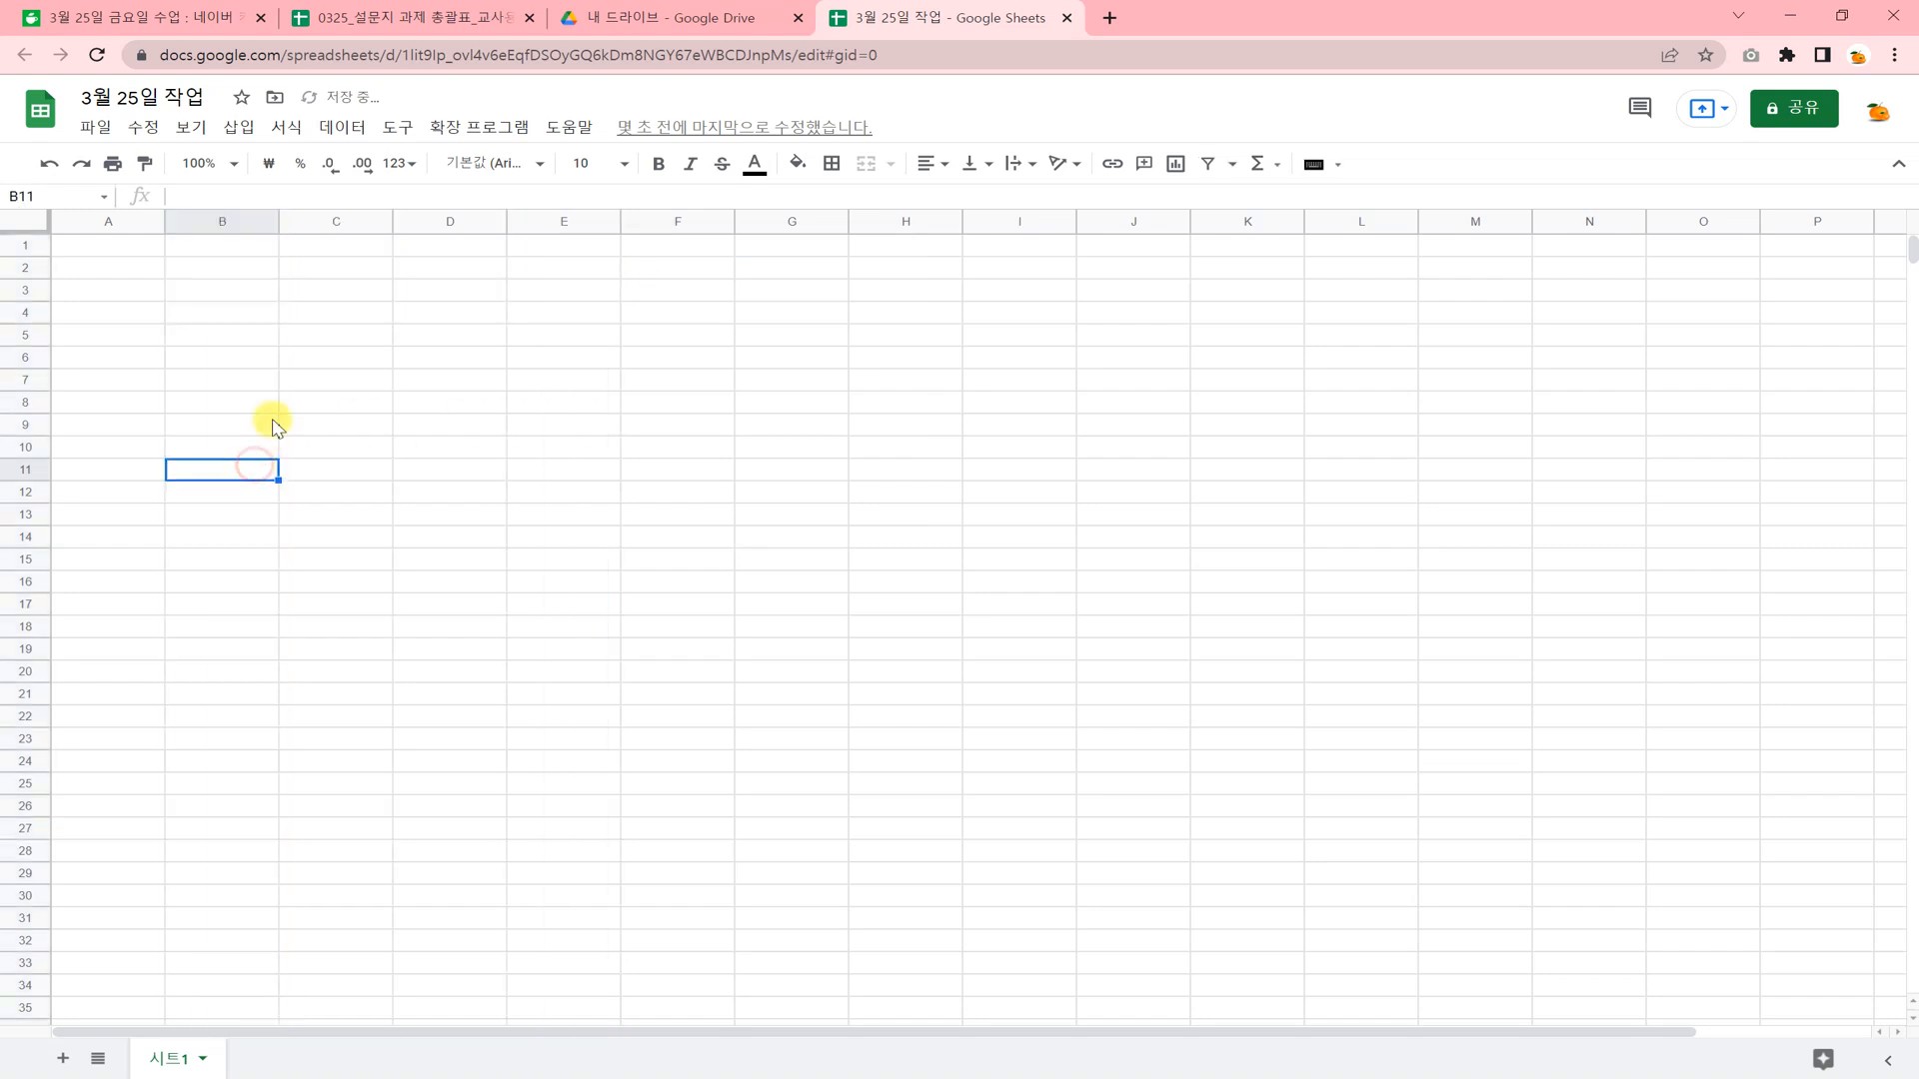
Clear the data in column B without removing the column.
left_click(240, 221)
left_click(327, 219)
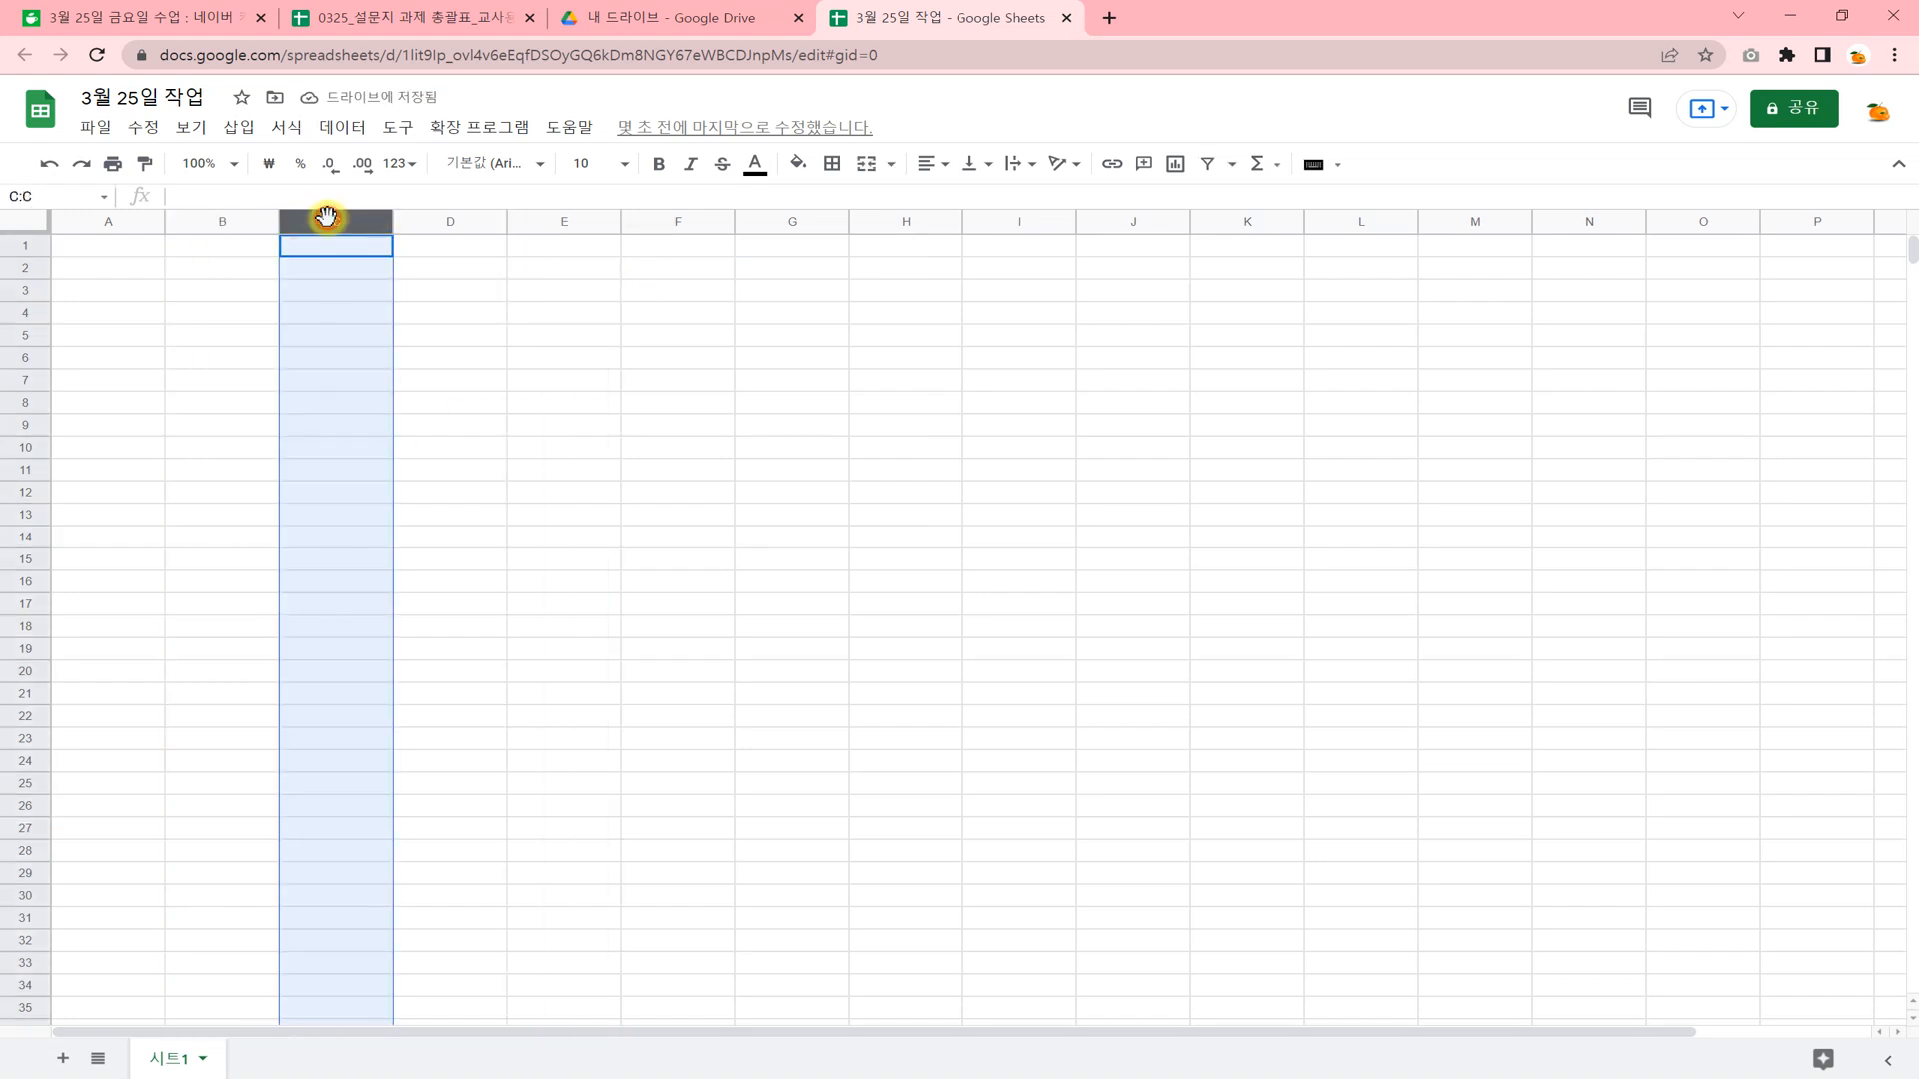
right_click(248, 225)
left_click(332, 500)
left_click(731, 540)
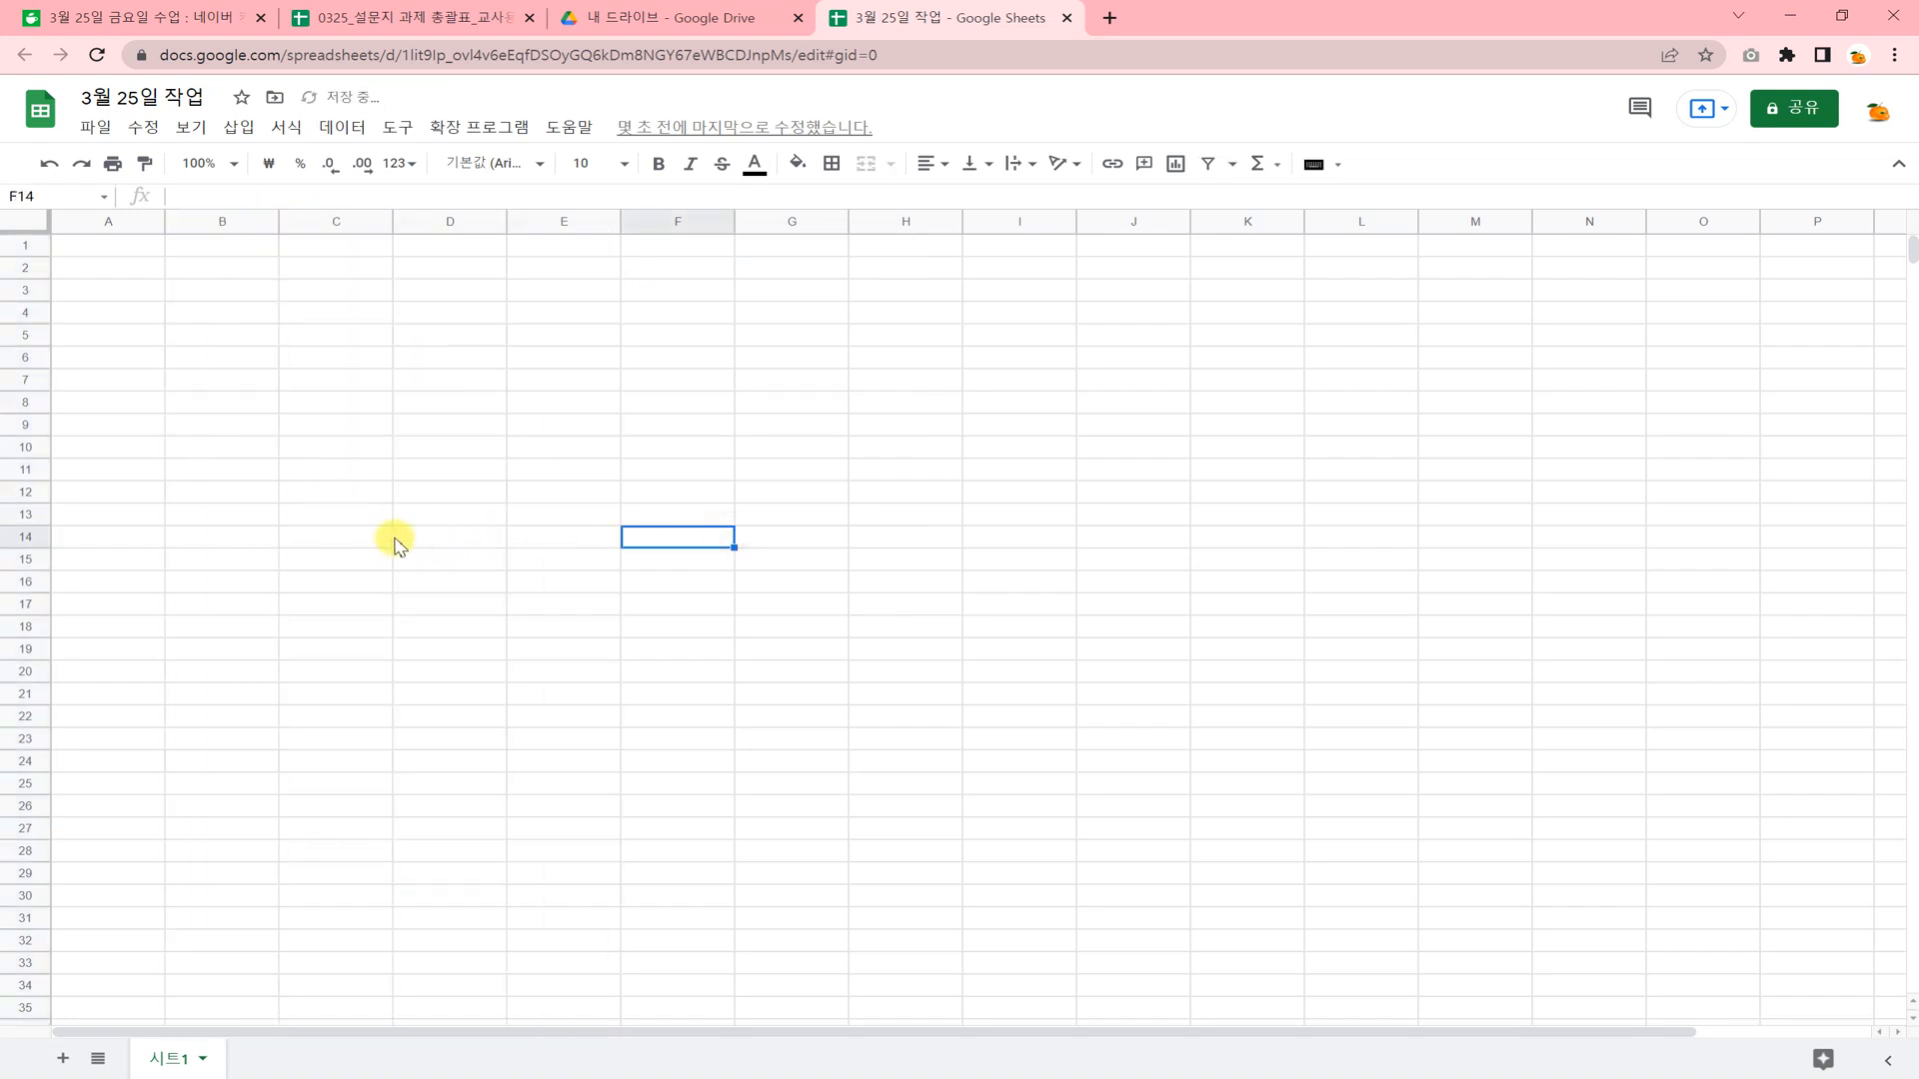
left_click_drag(259, 427, 469, 545)
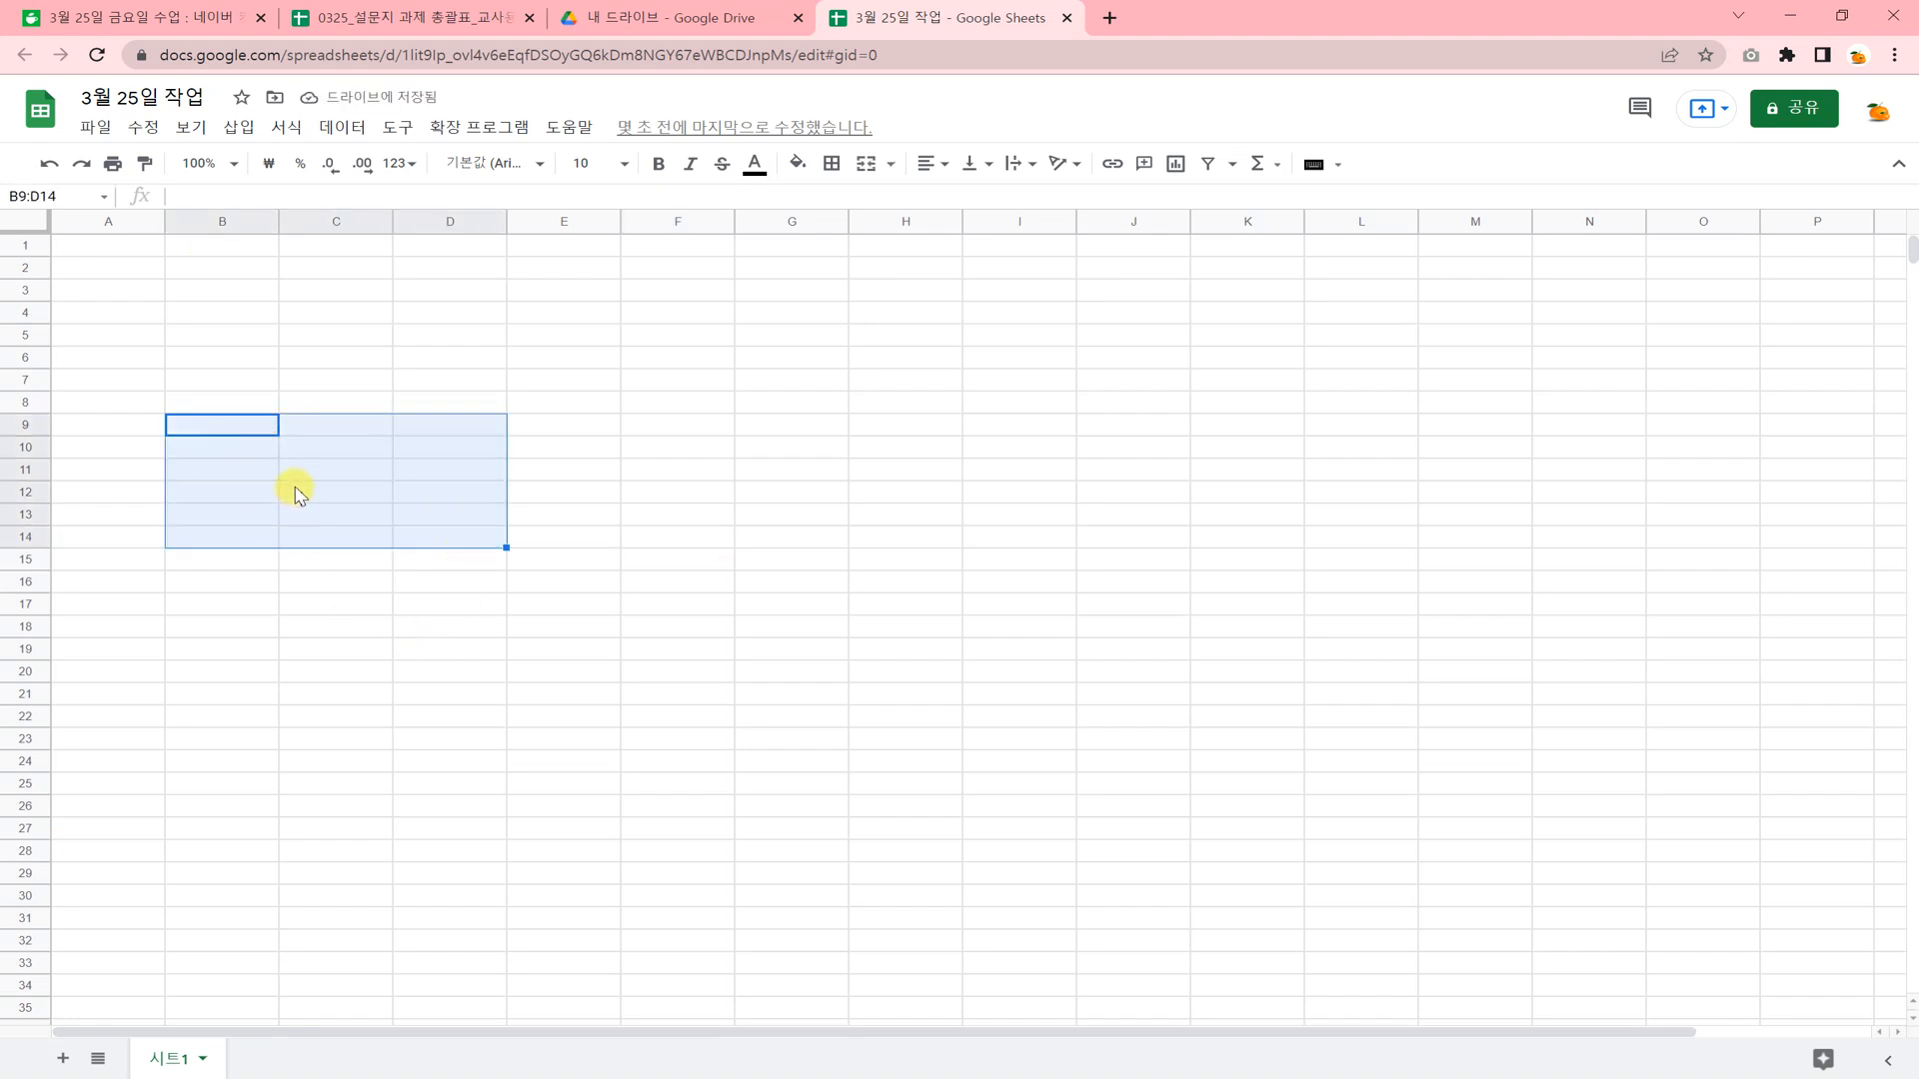
left_click(205, 314)
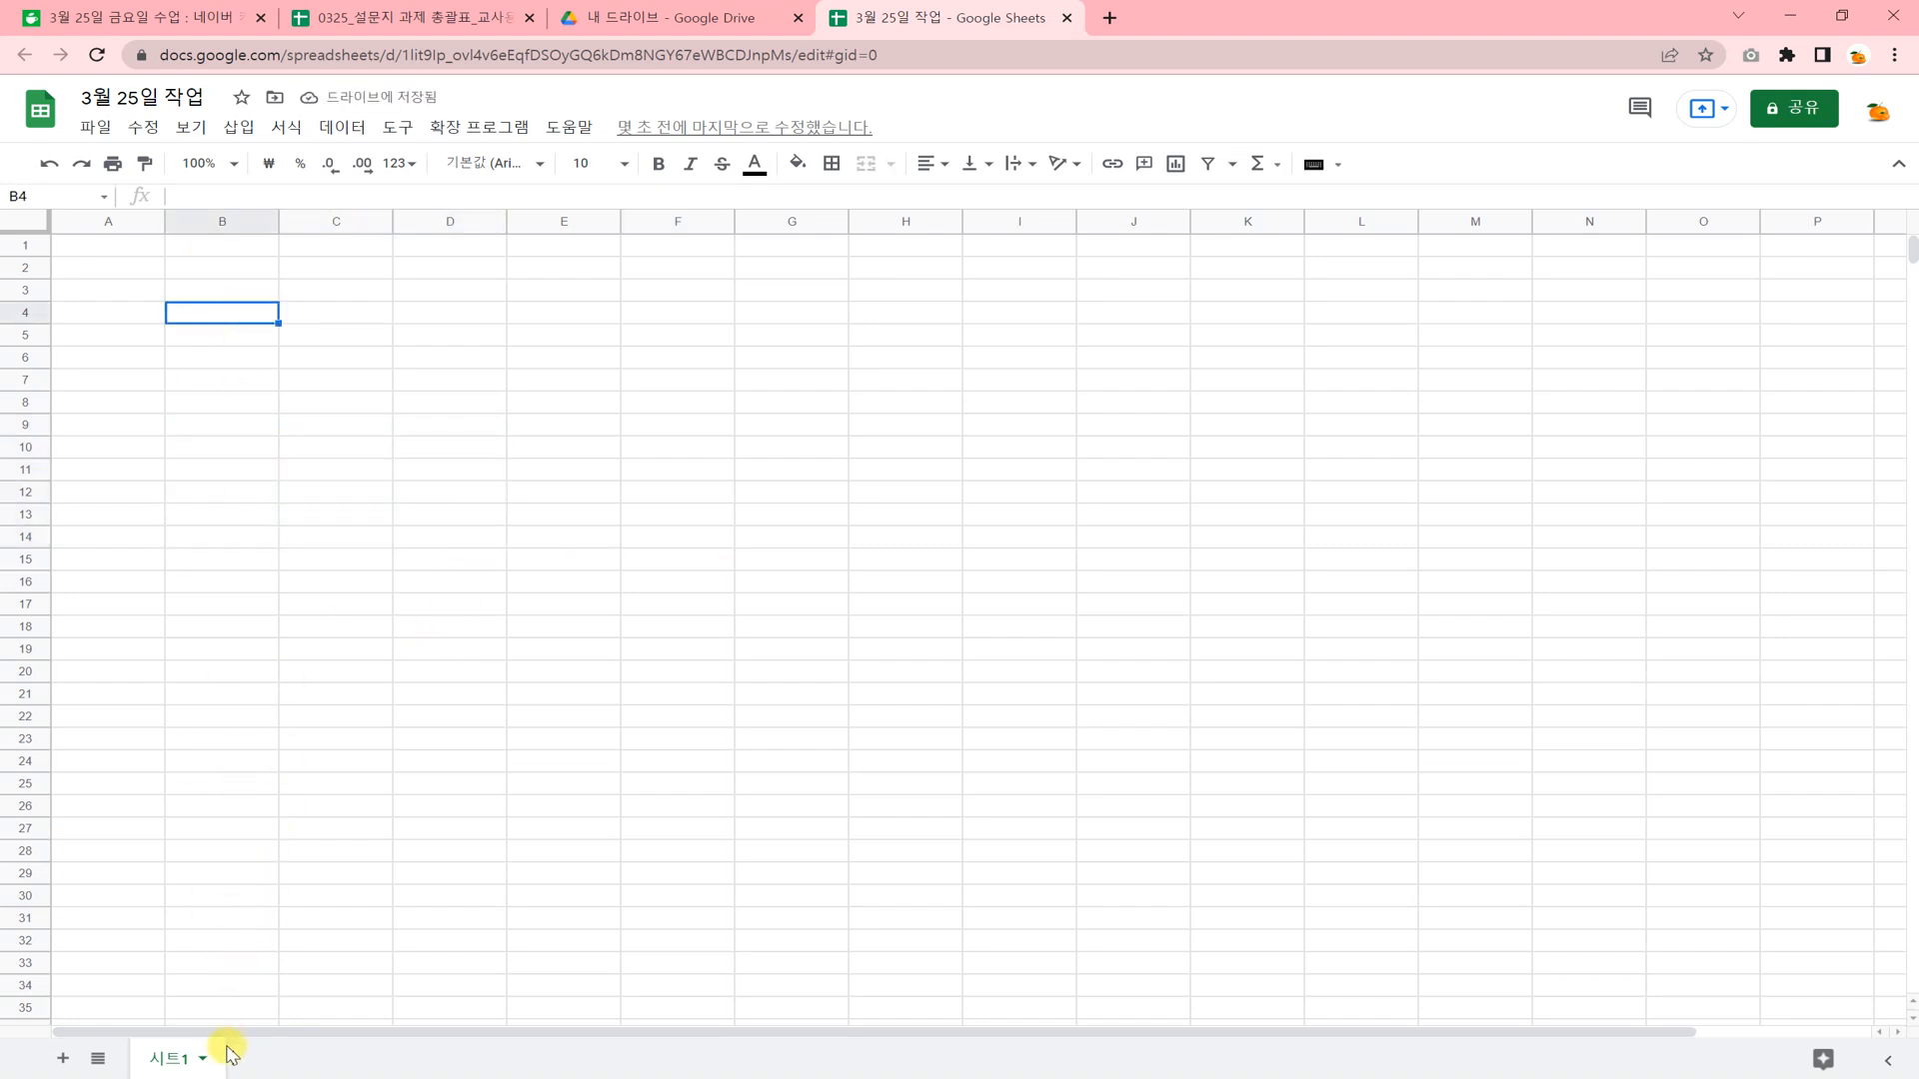
Rename the sheet 시트1 as "연습1".
double_click(176, 1061)
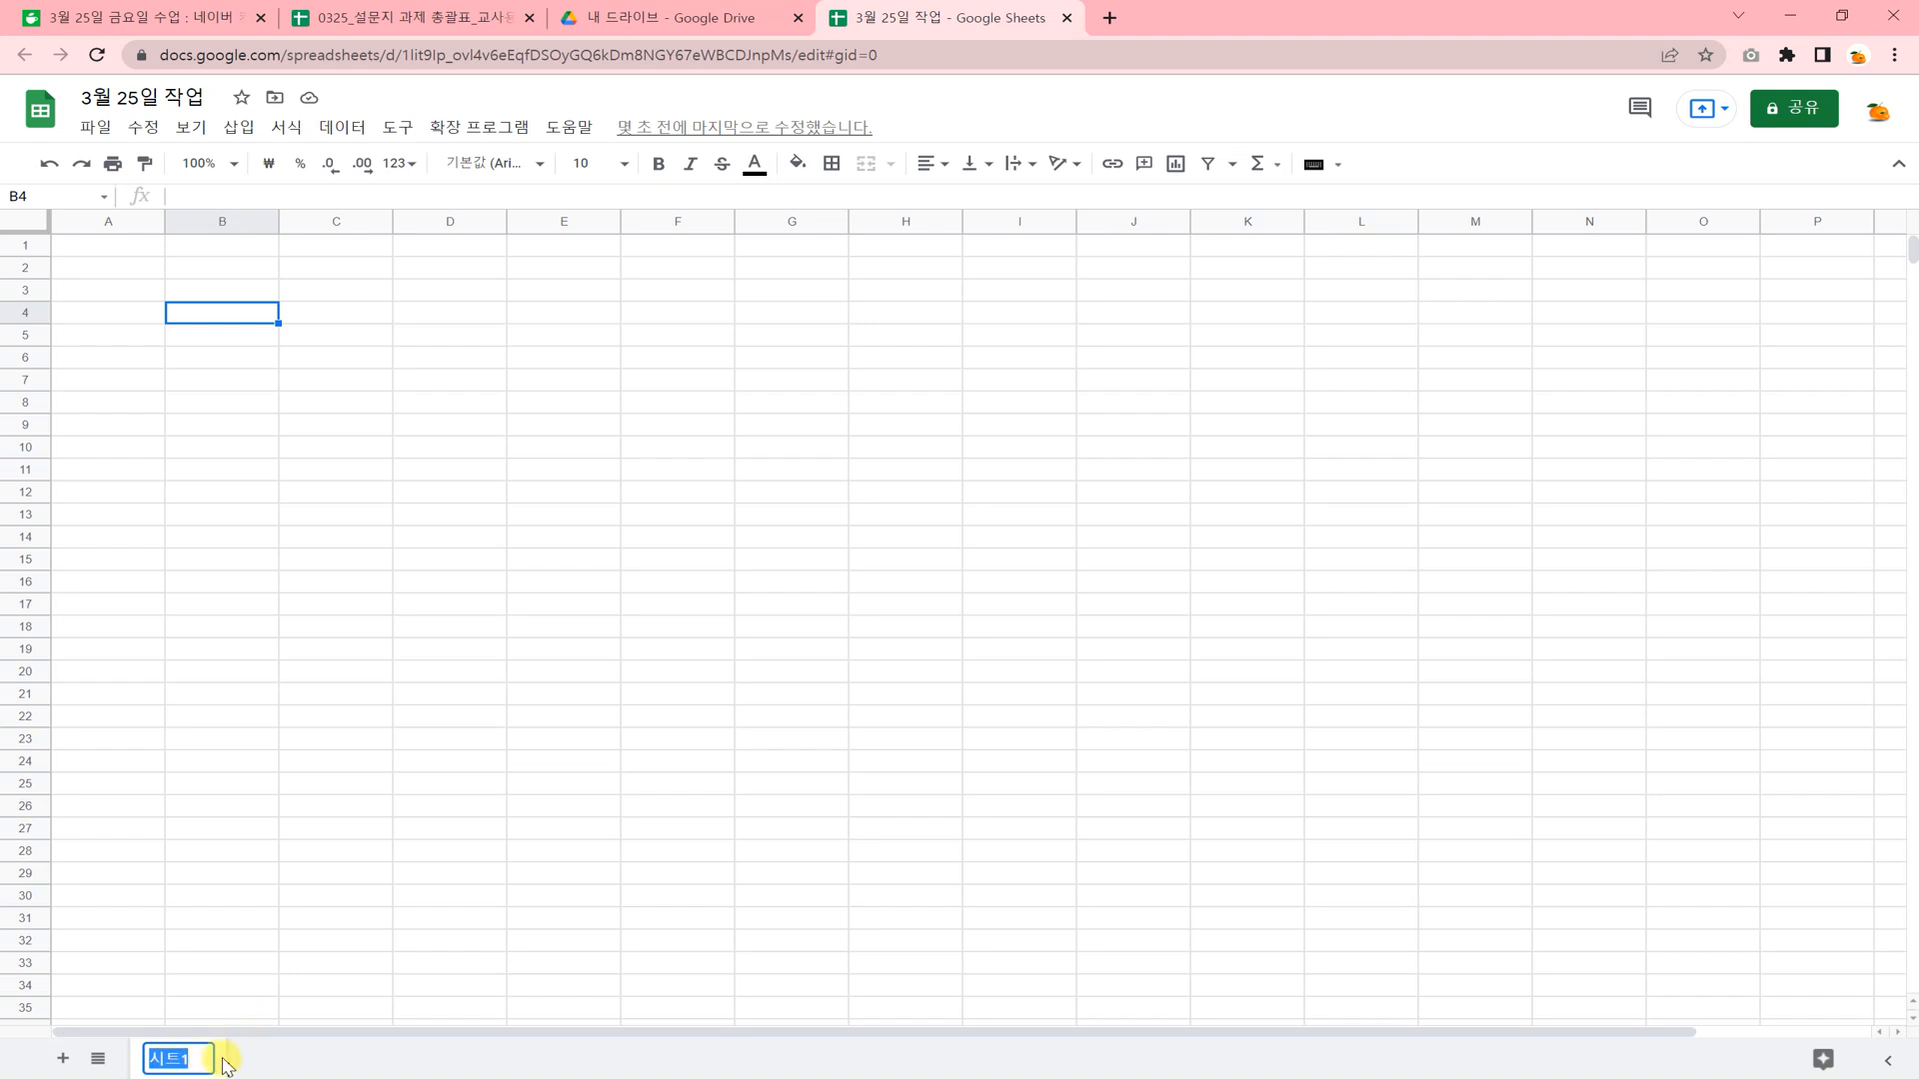
type("DU")
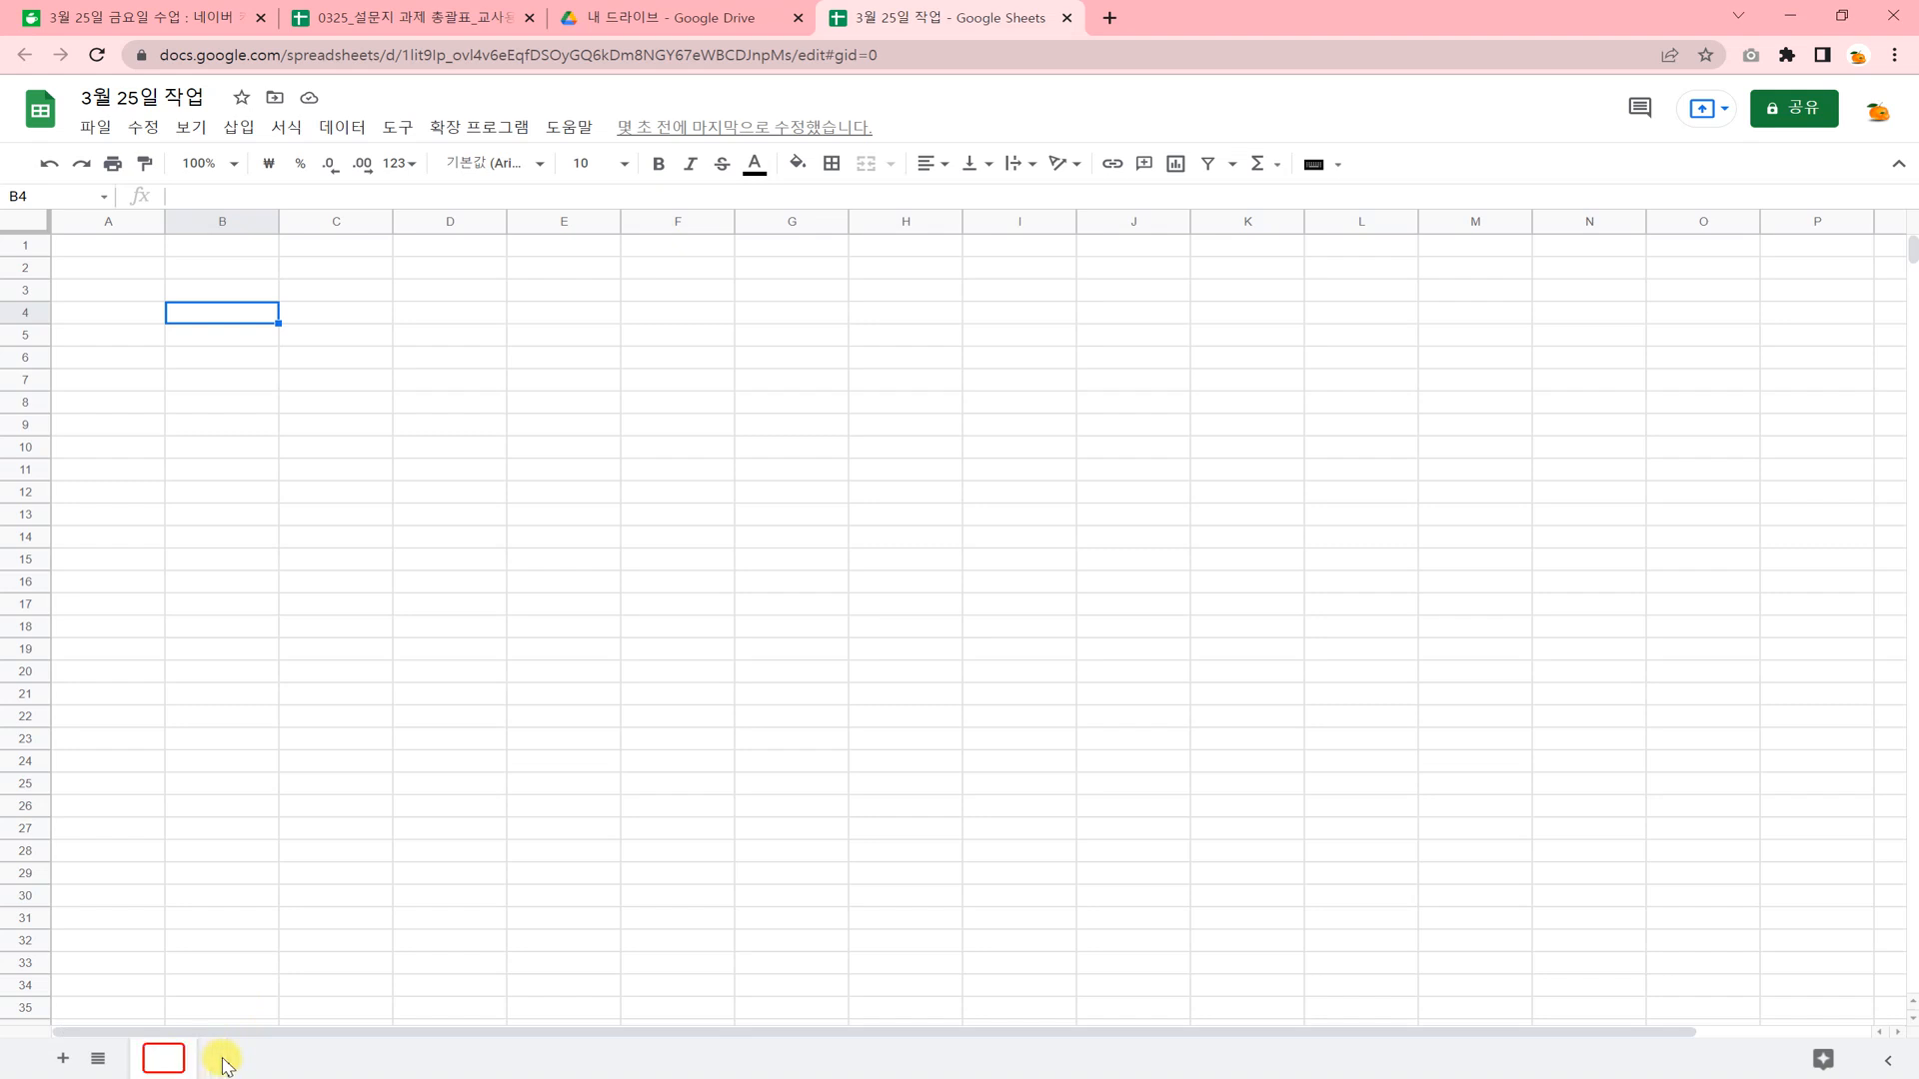
type("ㅇ")
type("연습1")
key("Return")
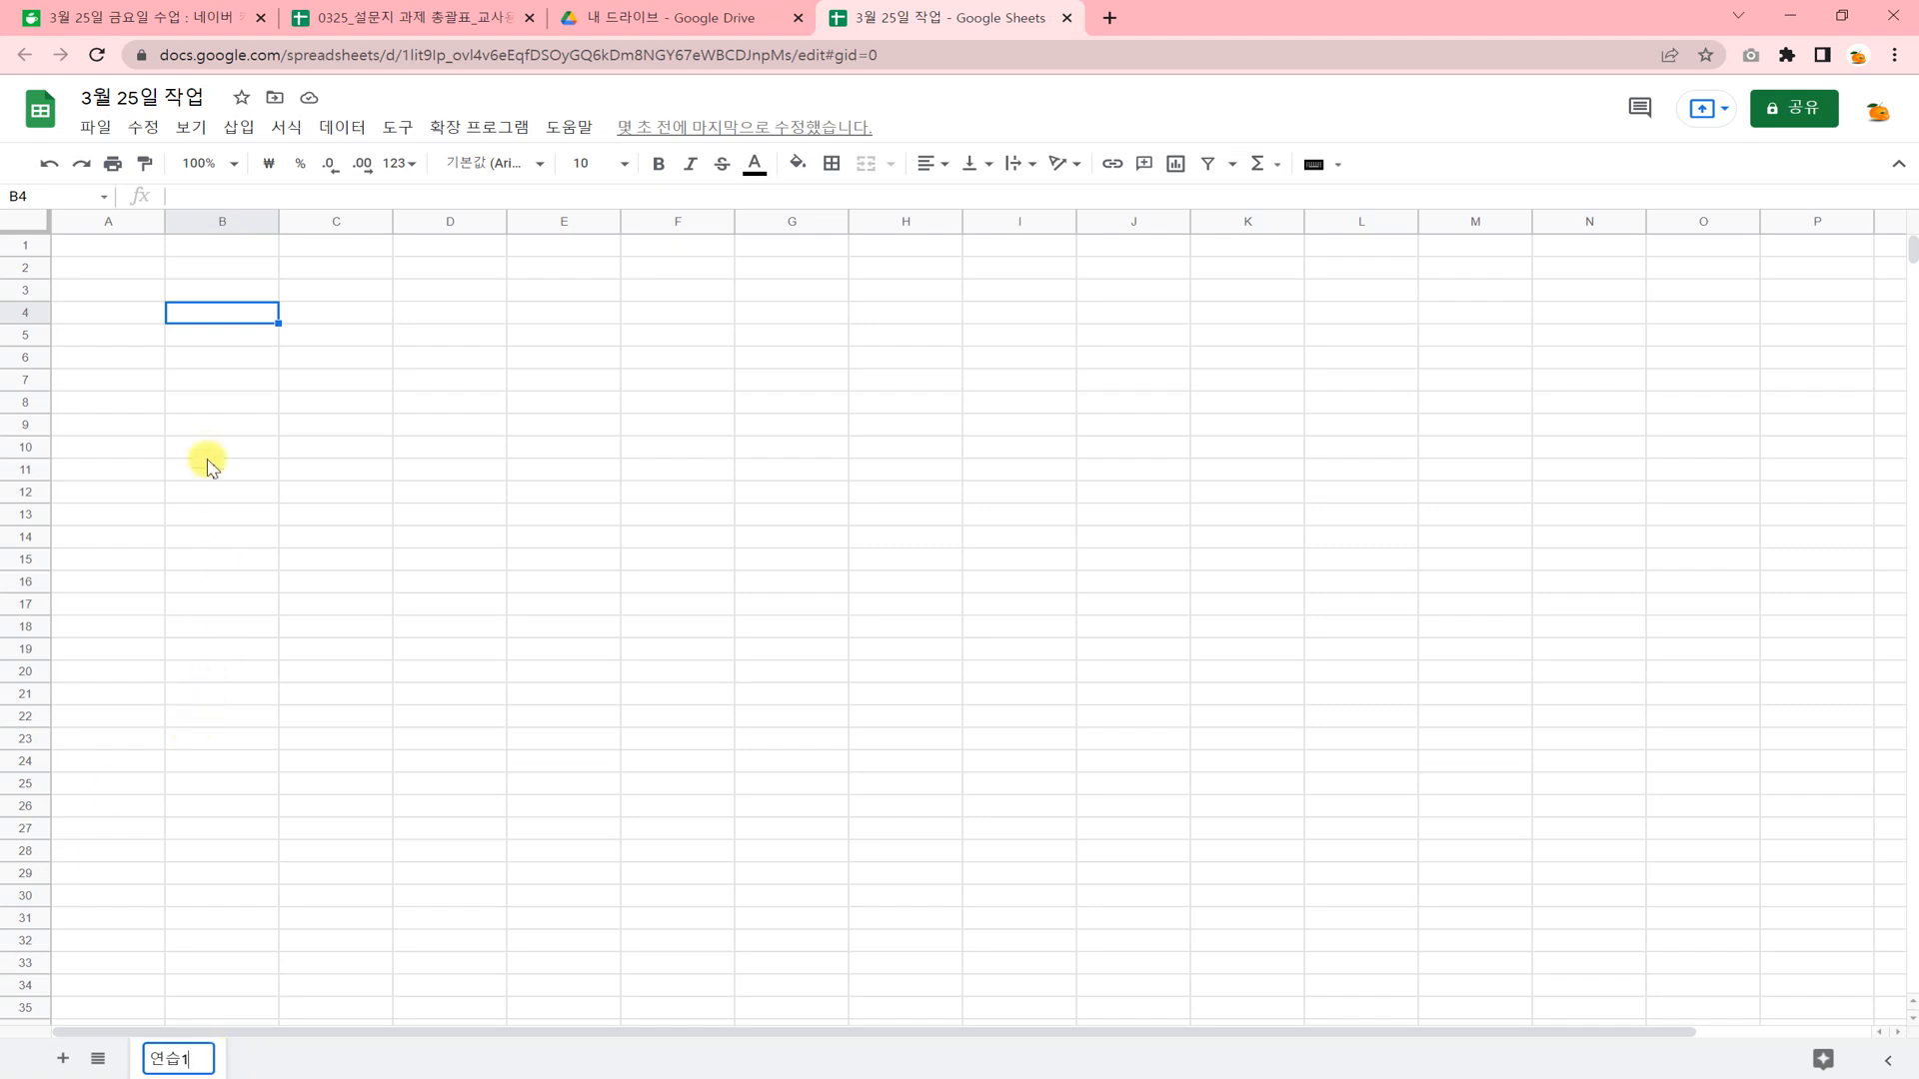
left_click(205, 447)
left_click(335, 425)
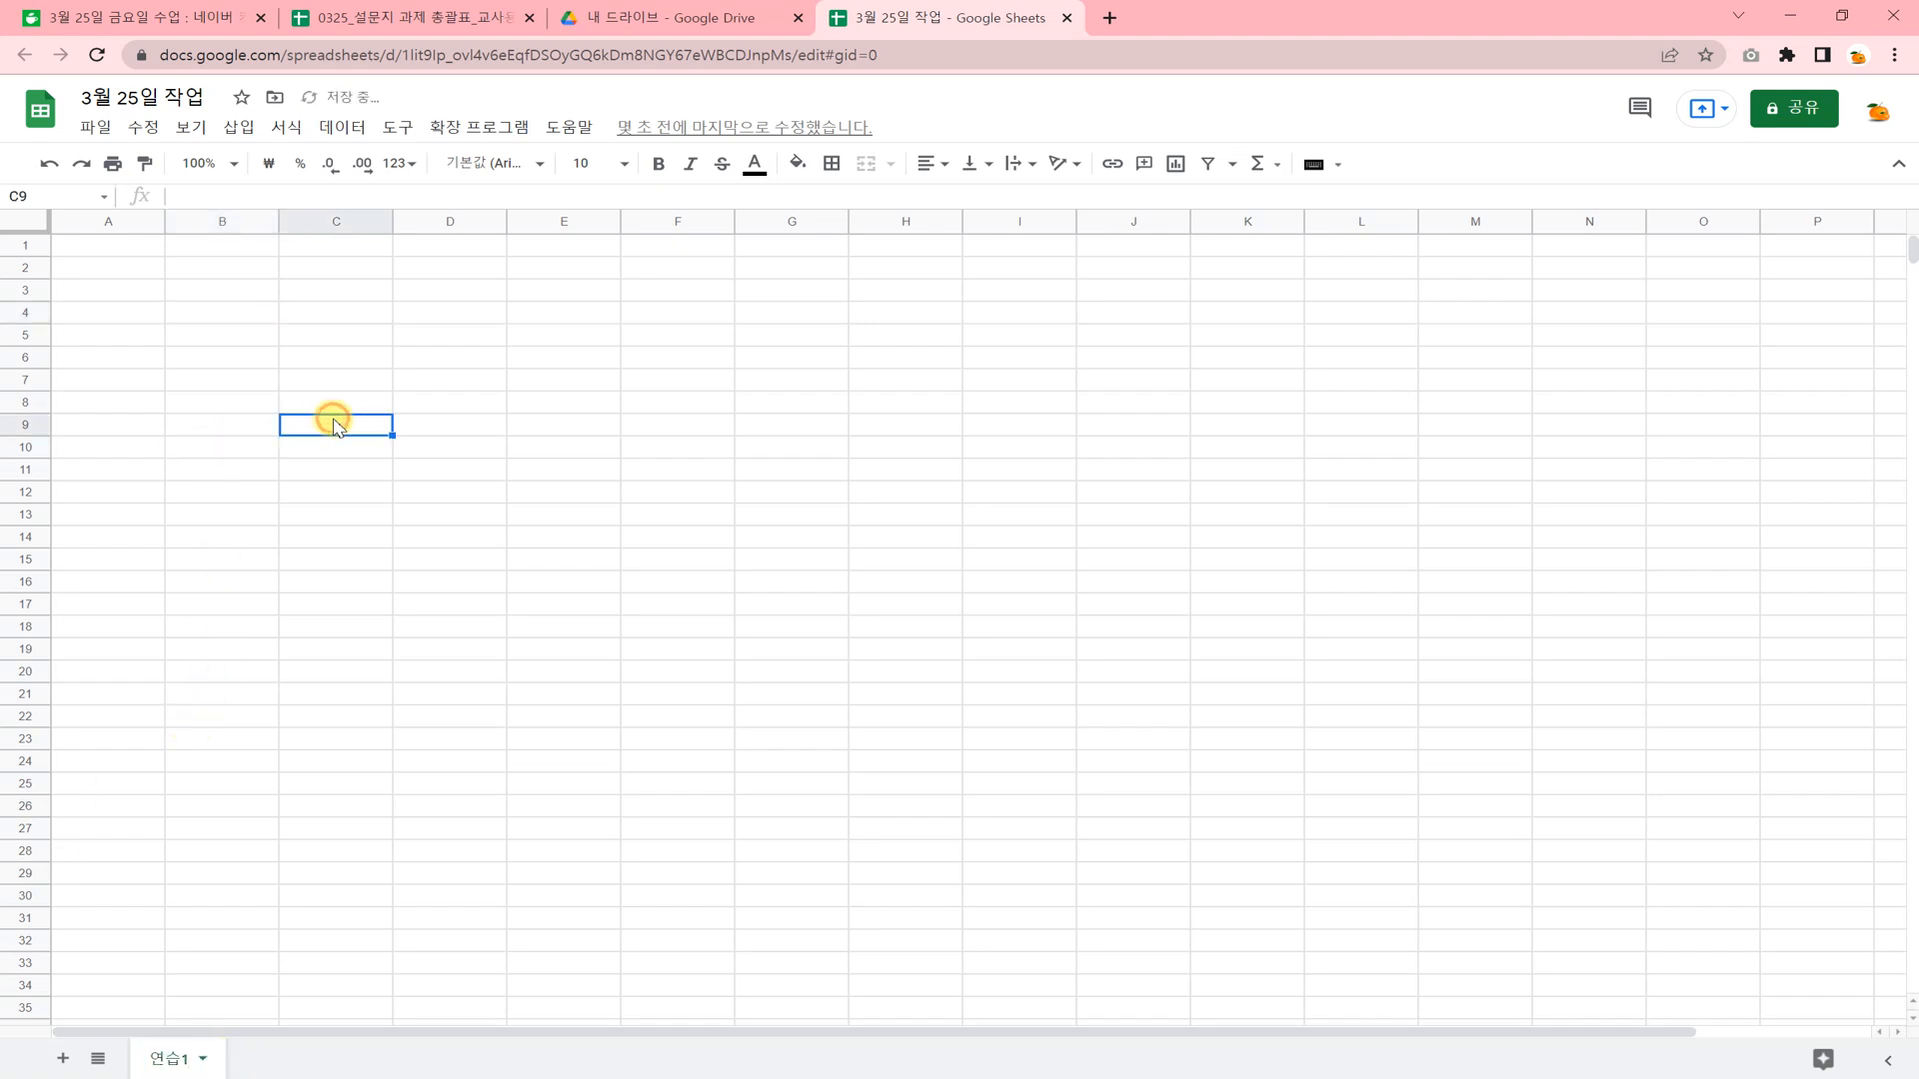
Add 50 more rows at the very end of the sheet 연습1.
scroll(290, 400, "down", 1)
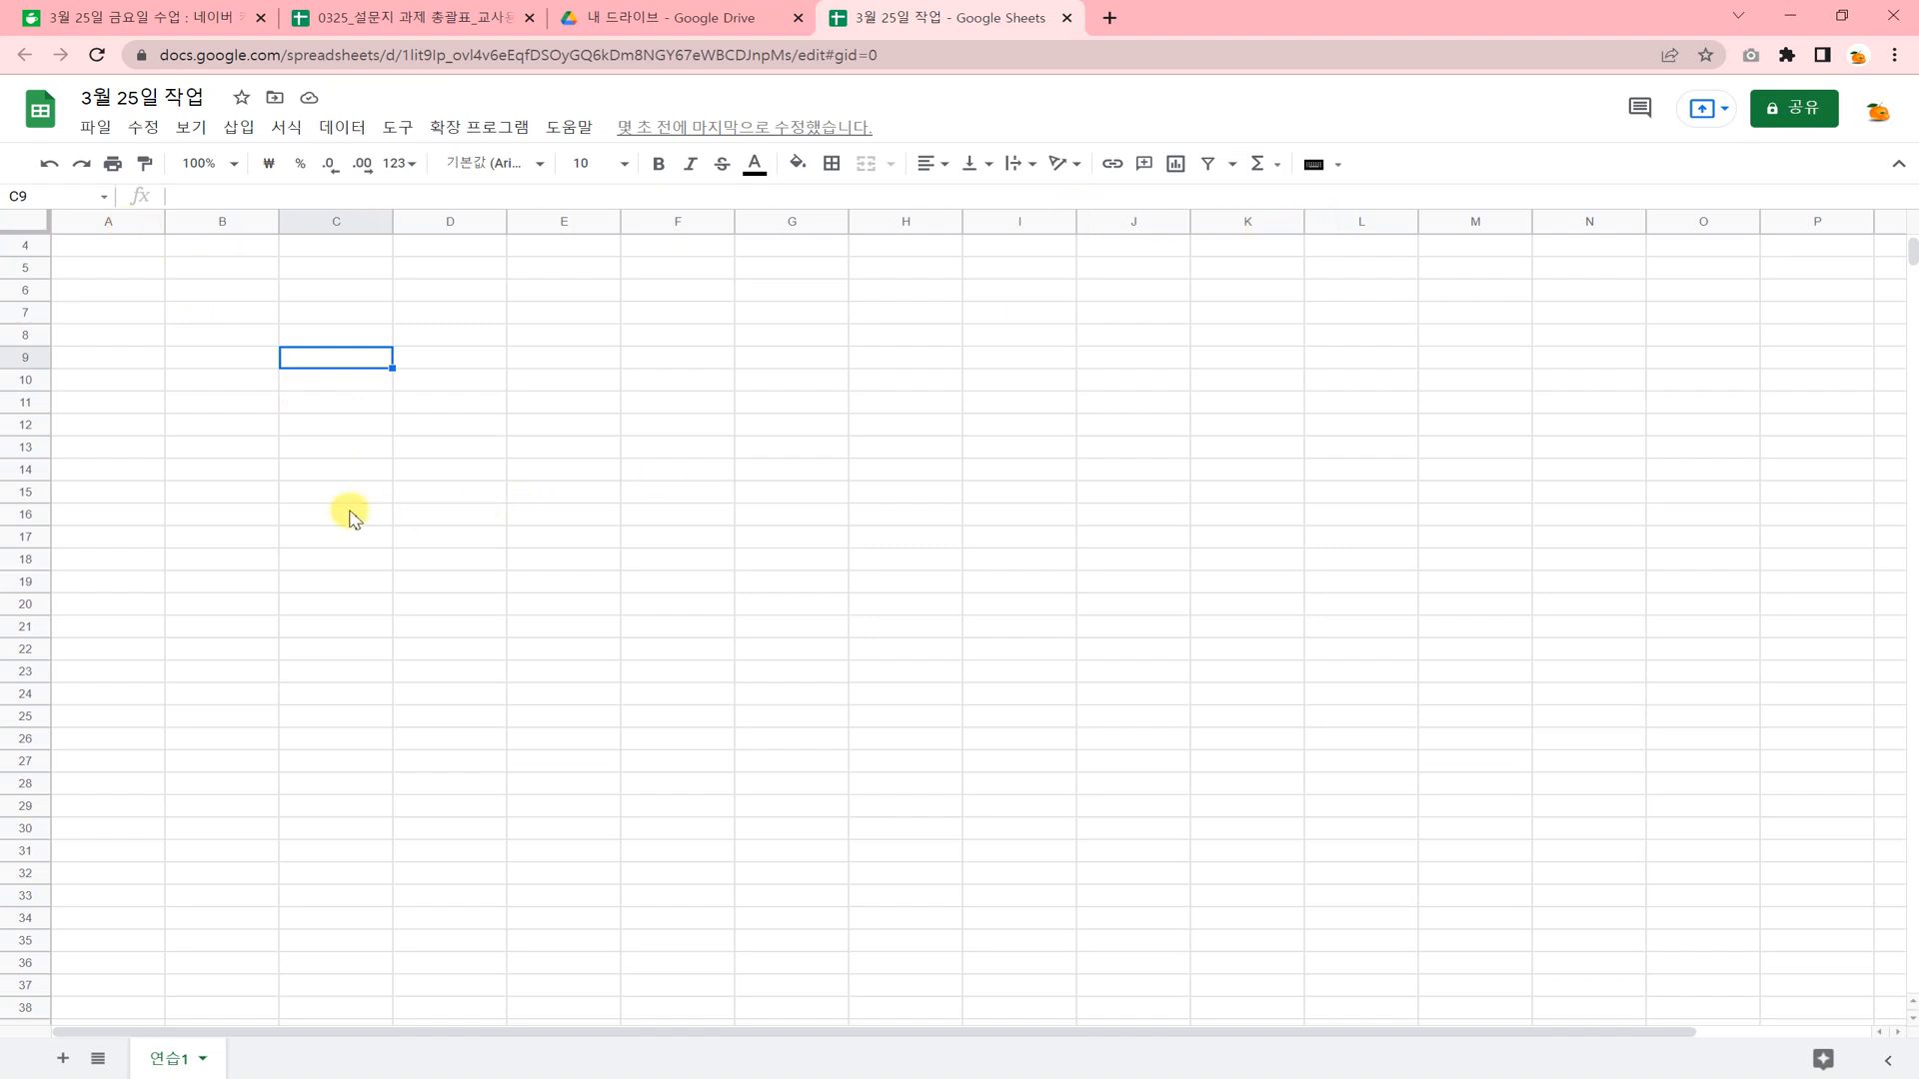
scroll(300, 508, "down", 5)
scroll(250, 507, "down", 5)
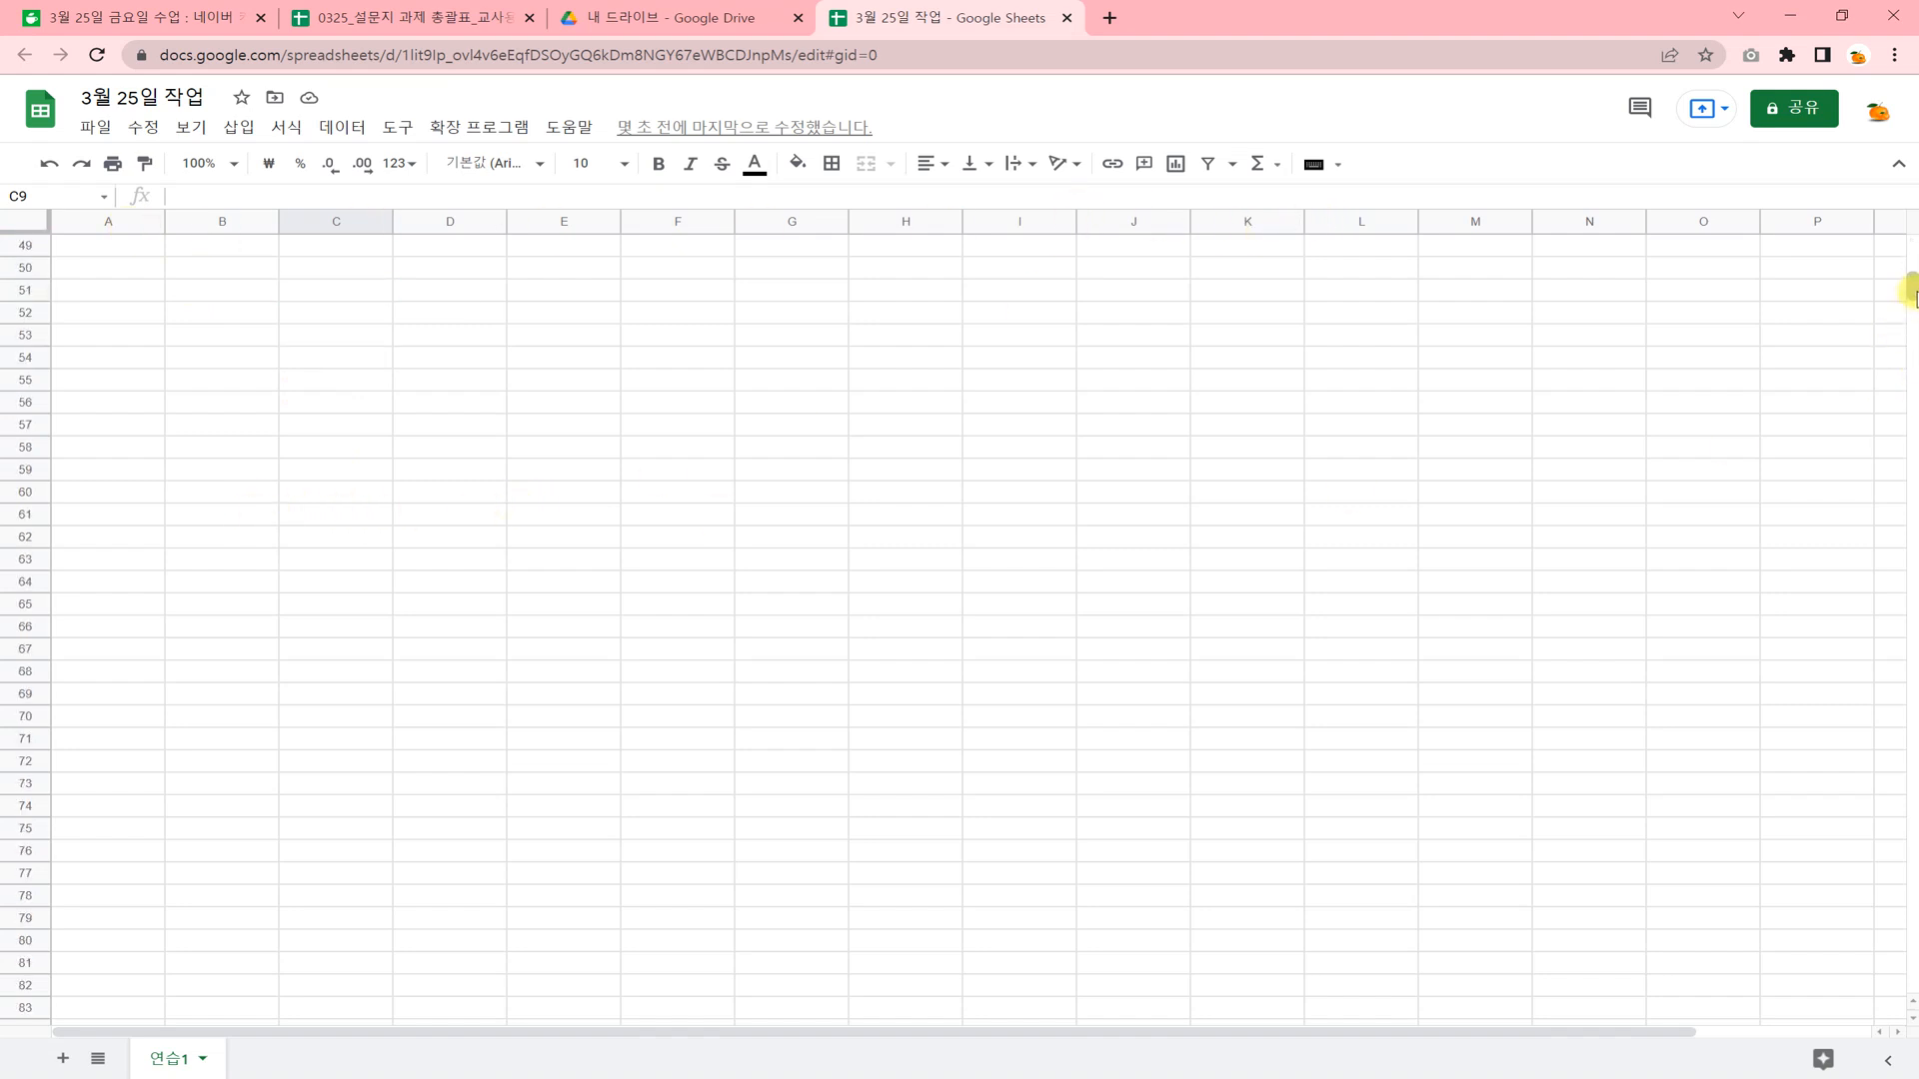
left_click_drag(1913, 291, 1911, 1025)
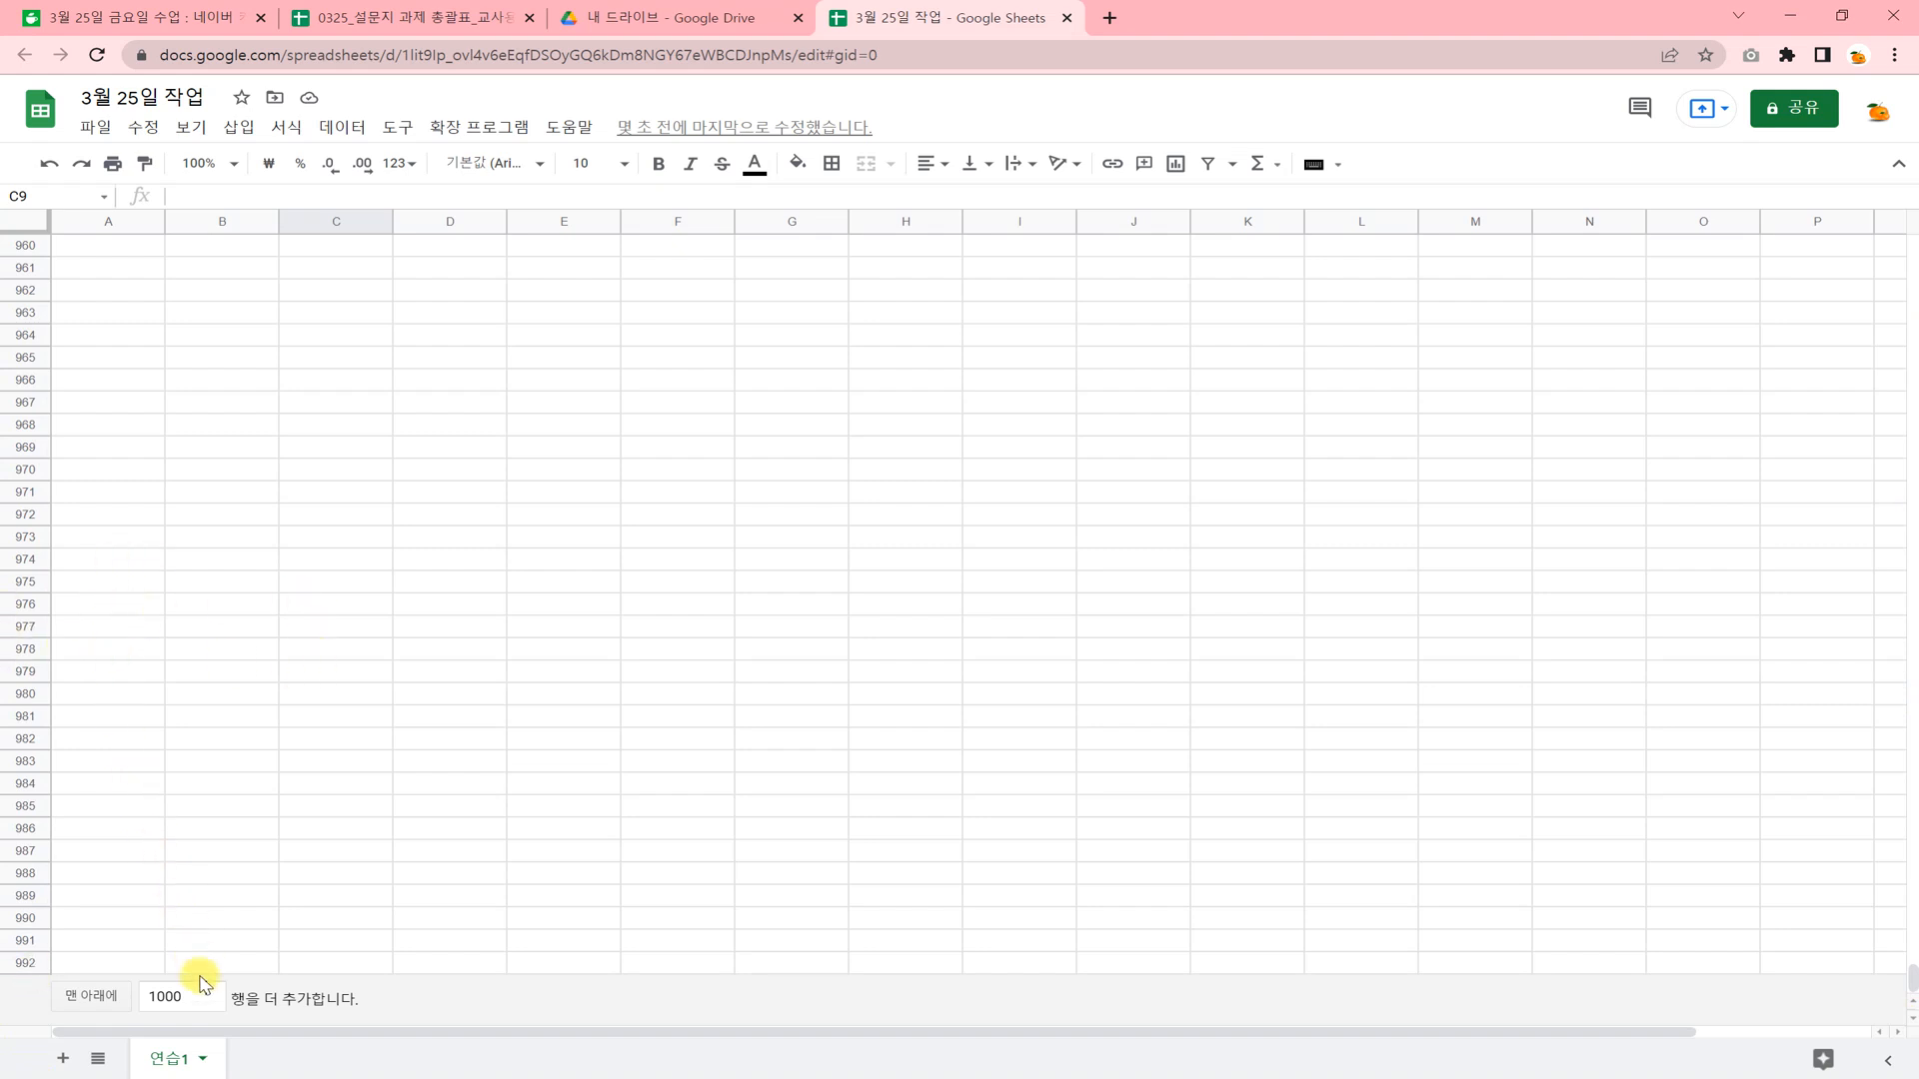
left_click_drag(197, 999, 129, 1004)
type("50")
key("Return")
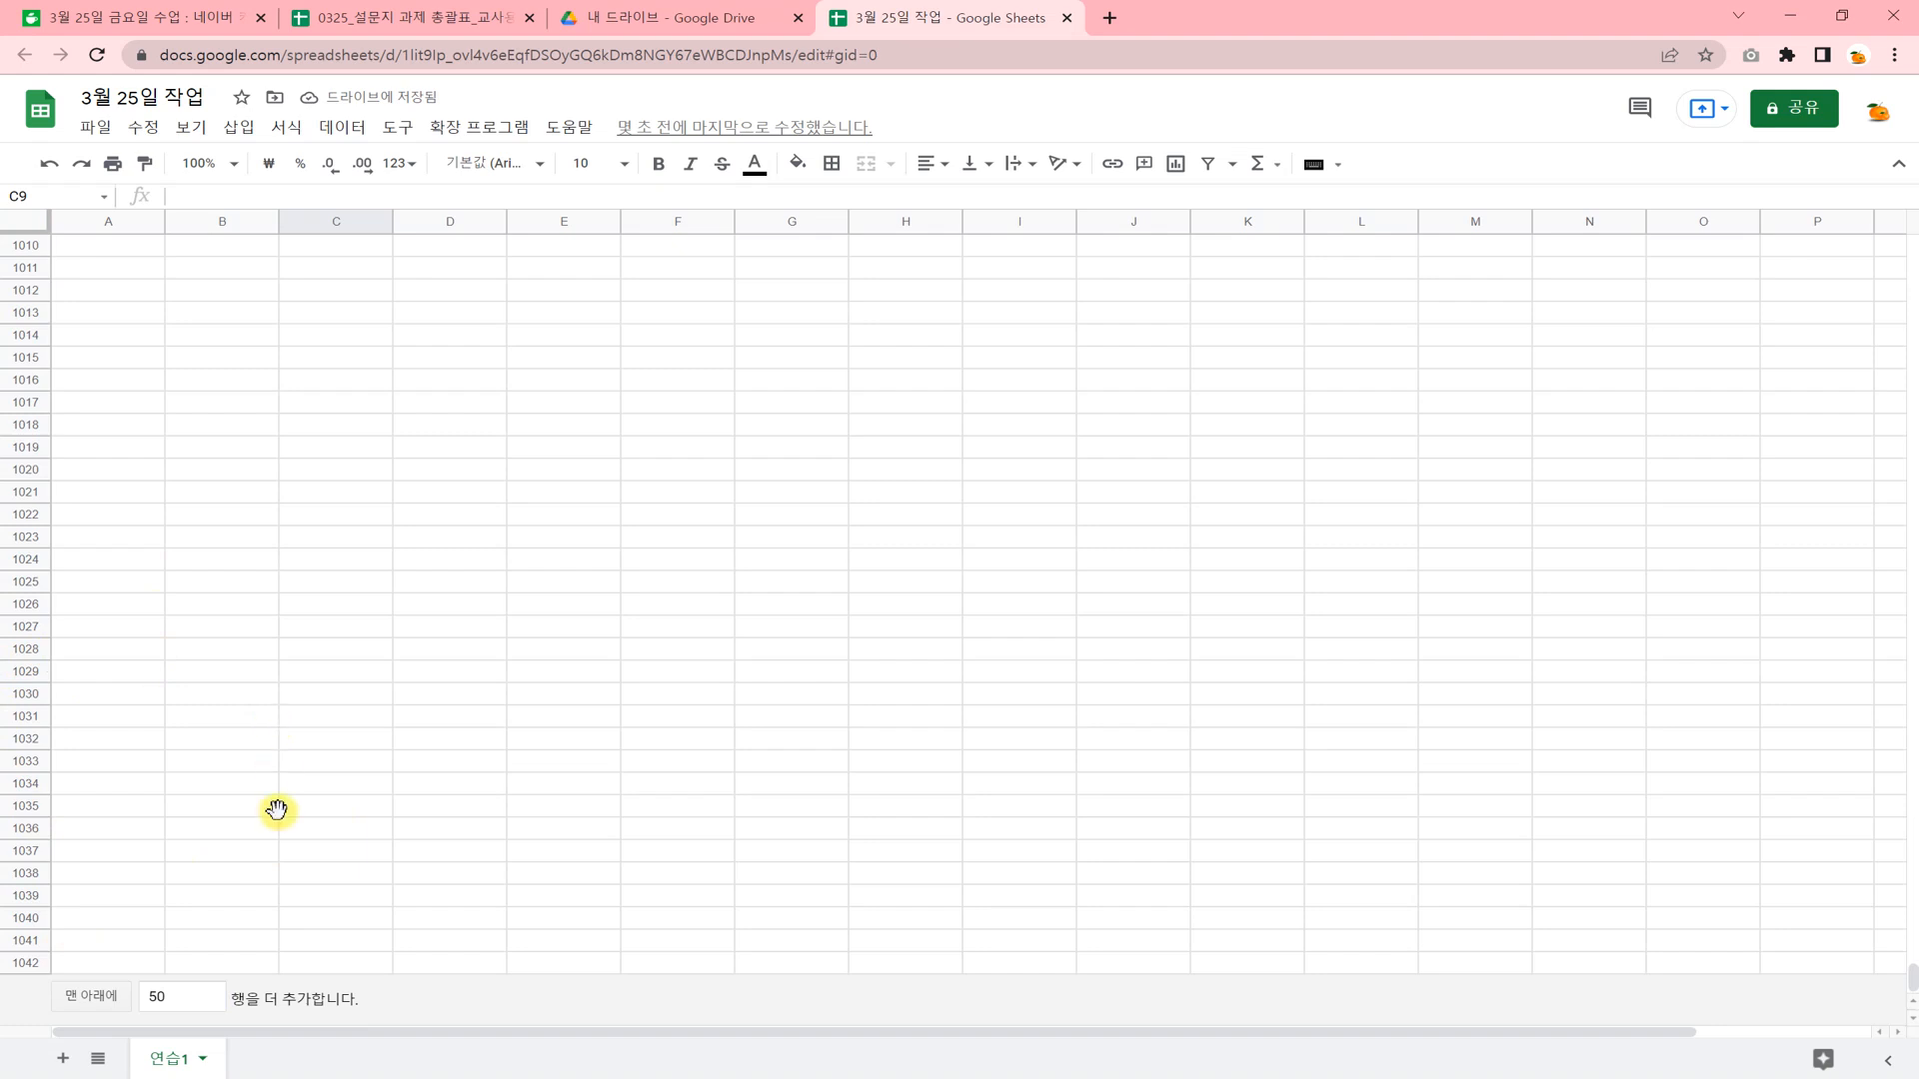
left_click(275, 857)
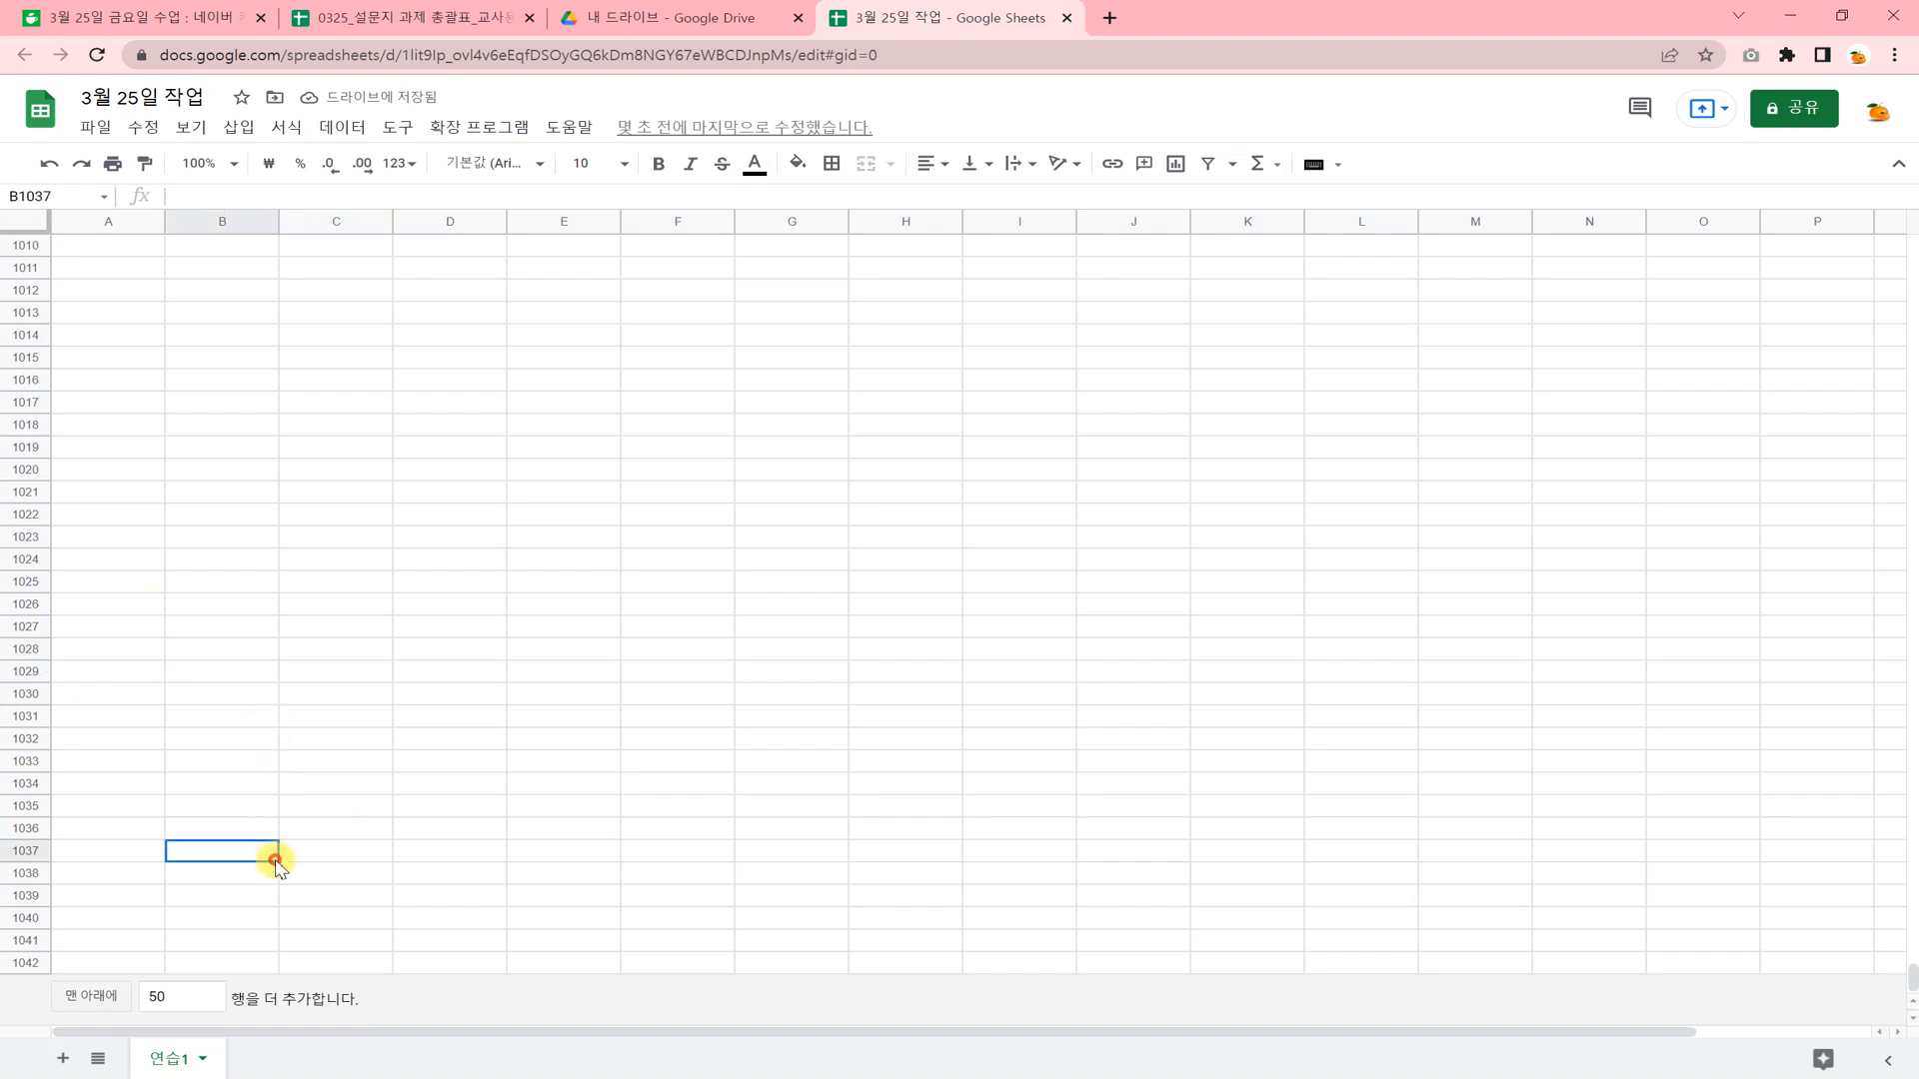
Add two blank sheets to the spreadsheet and return to the first rows of sheet 연습1.
left_click(62, 1059)
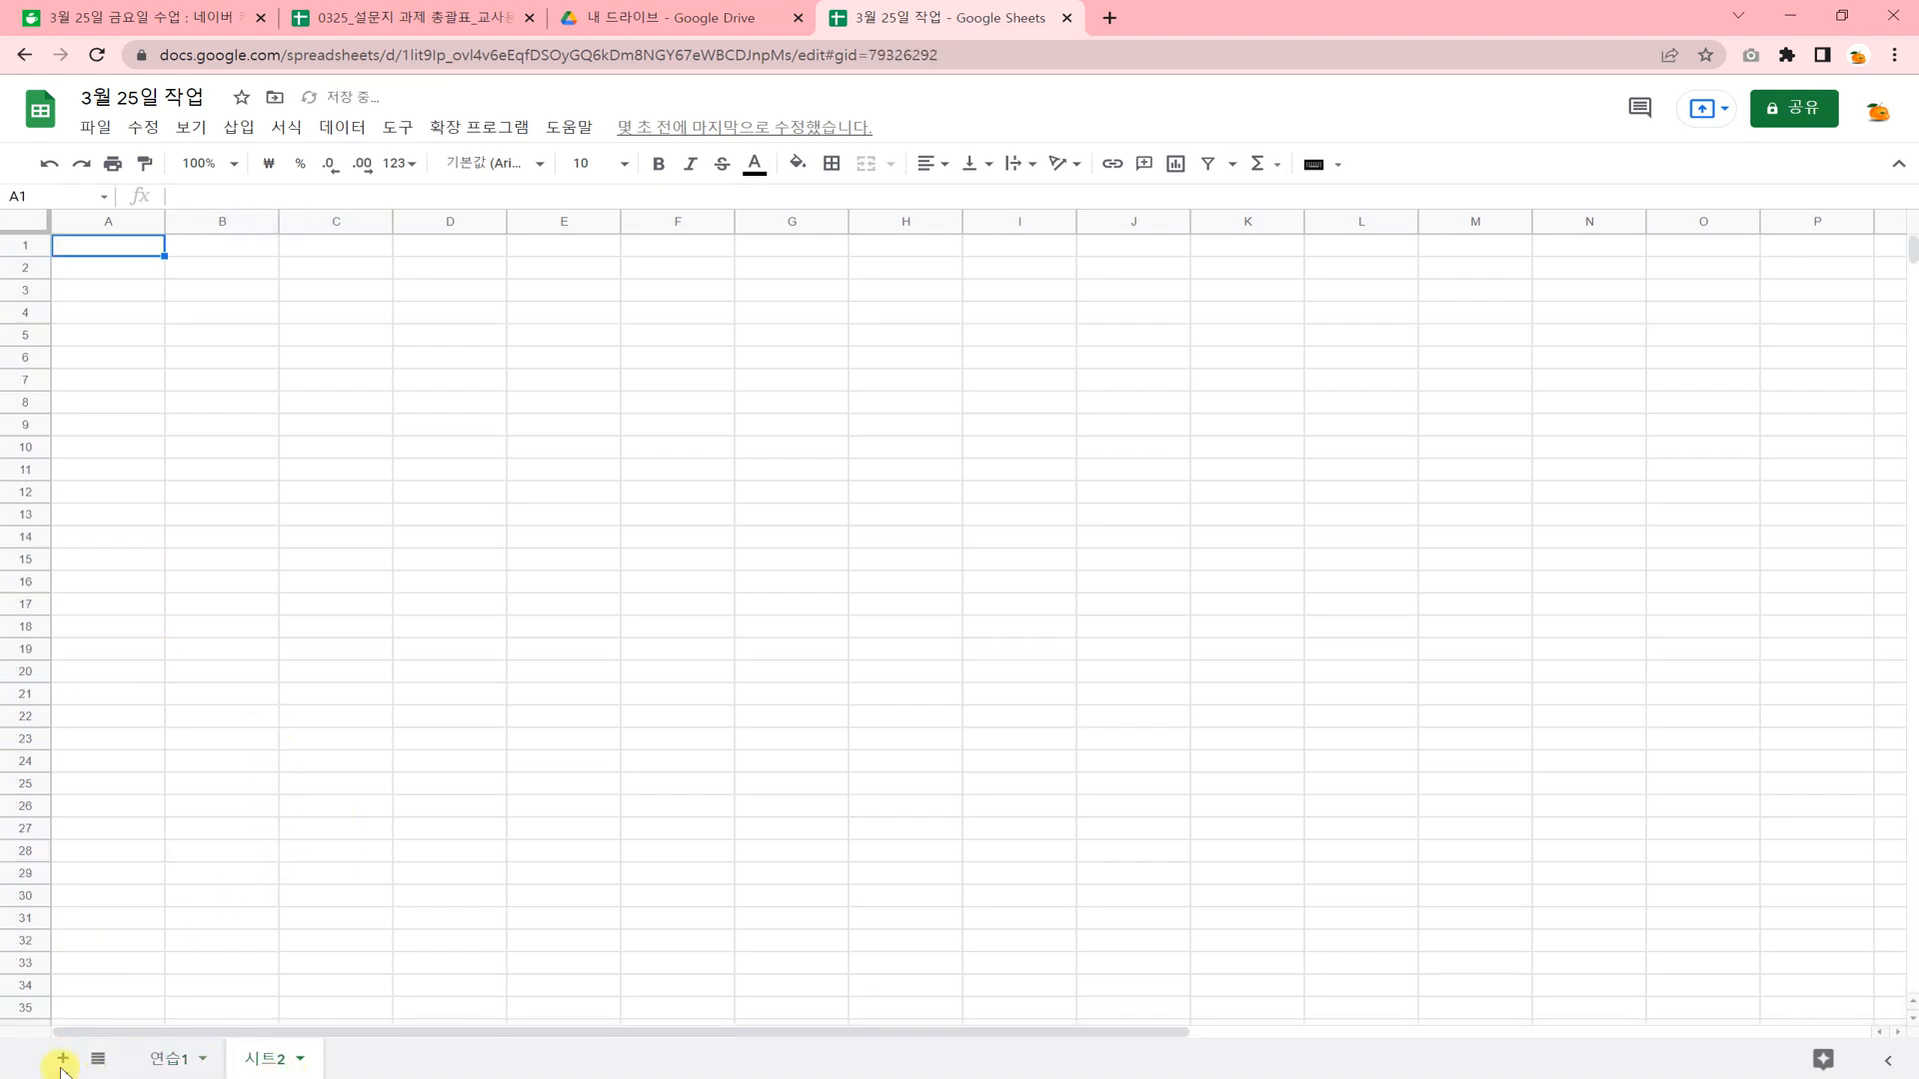
left_click(66, 1060)
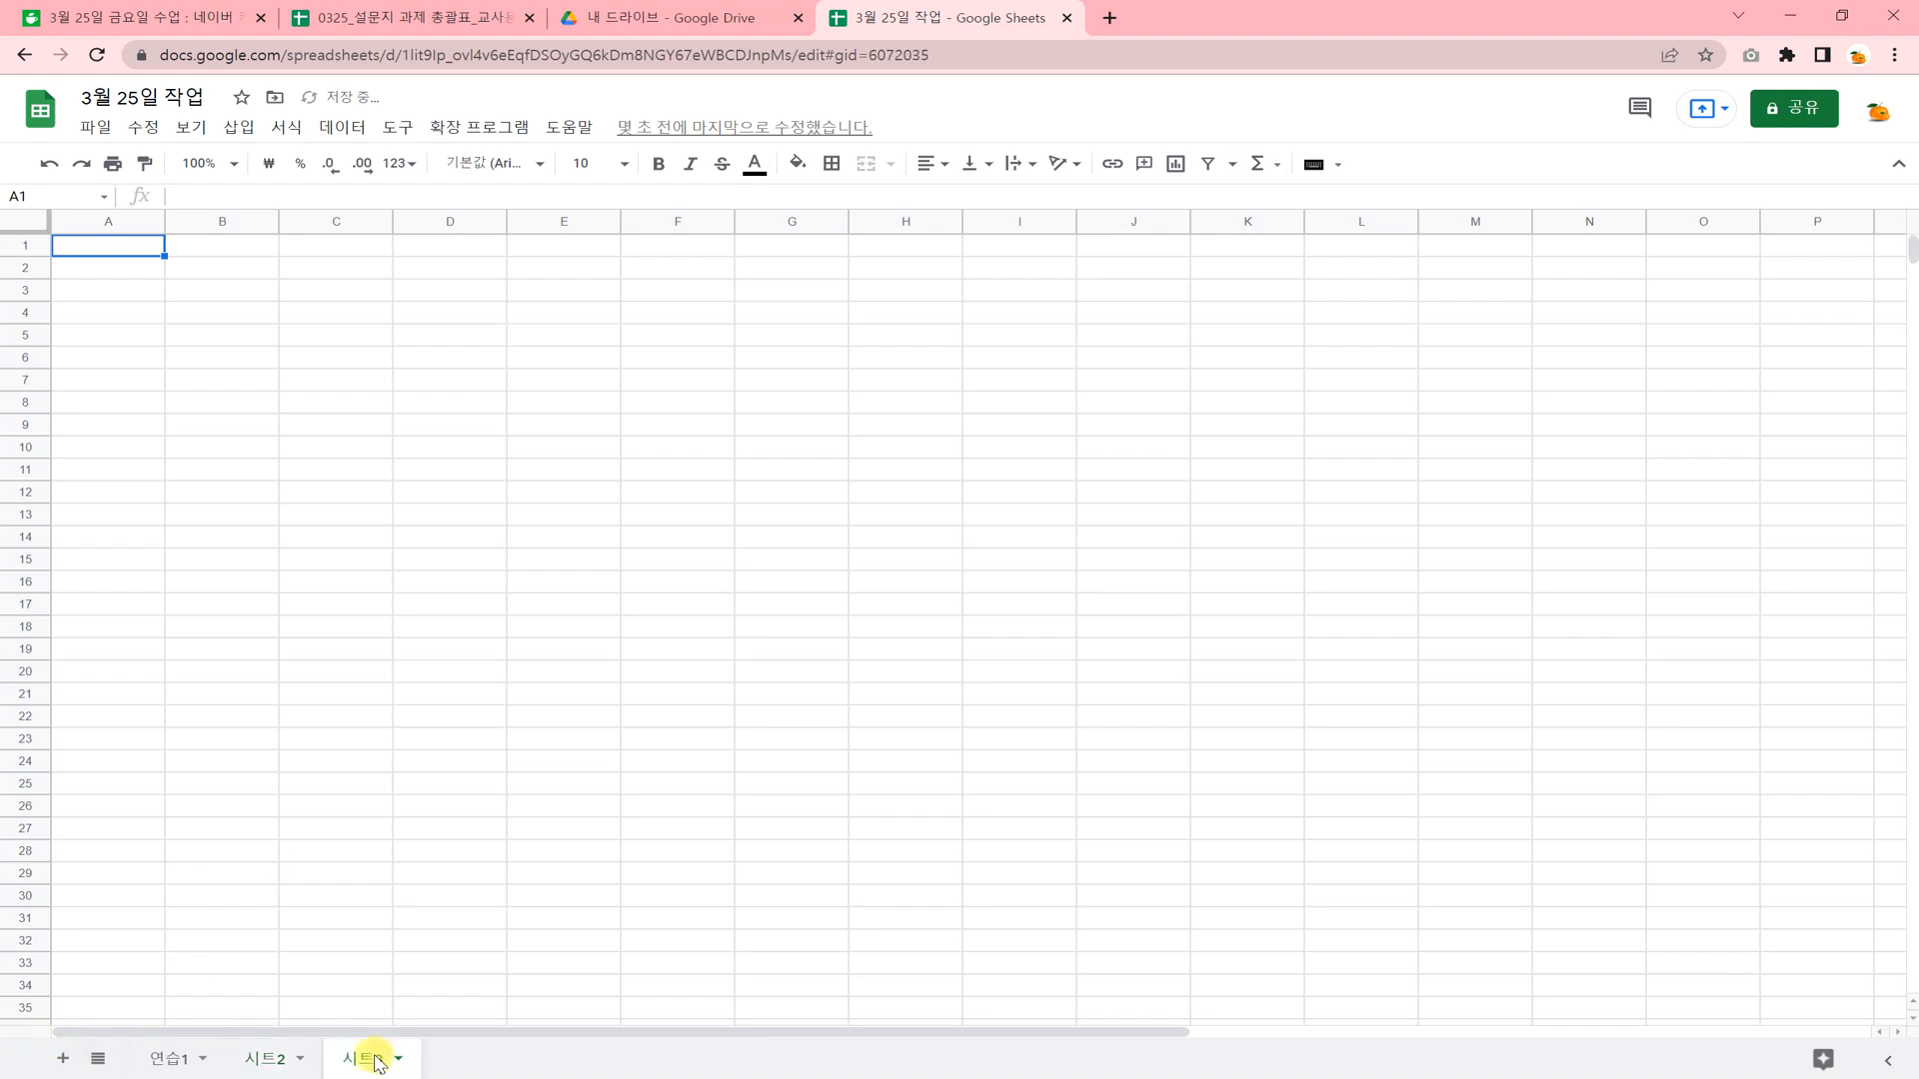
left_click(170, 1058)
scroll(242, 755, "up", 20)
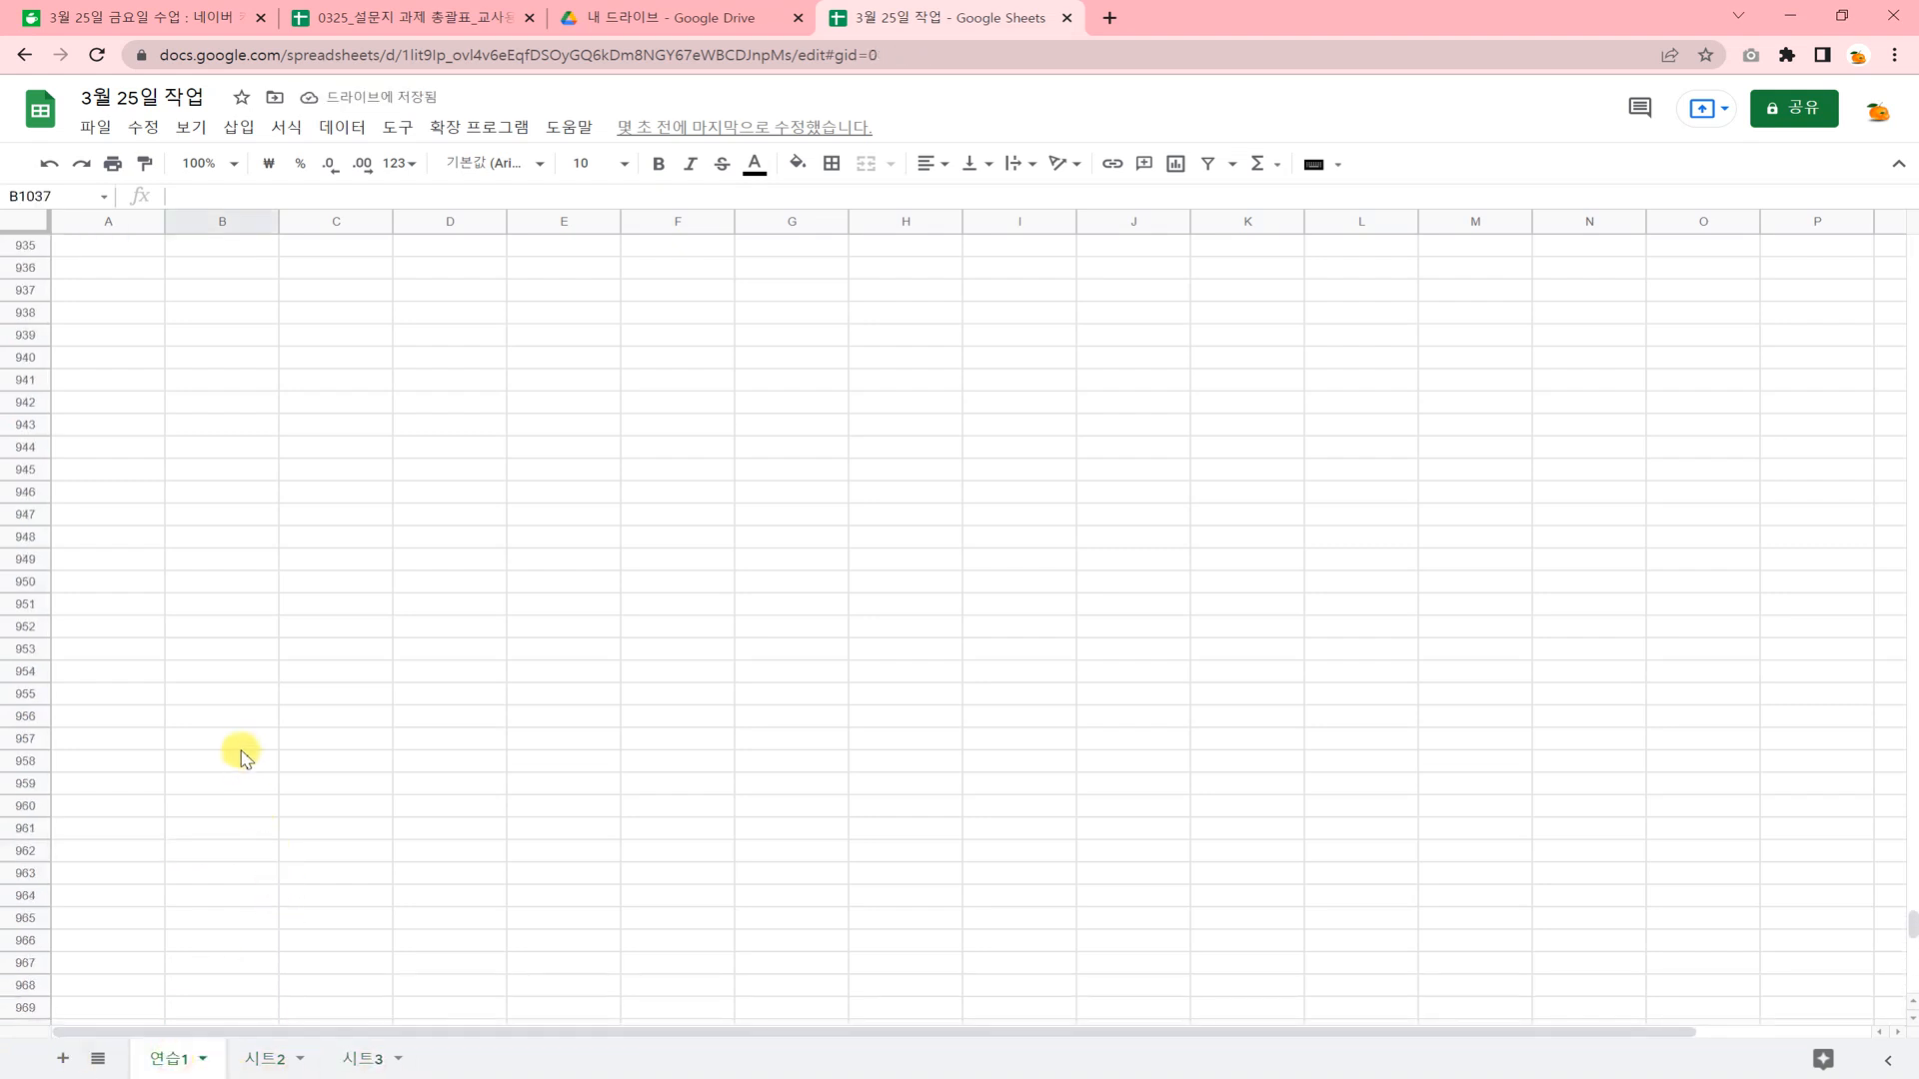
scroll(241, 754, "up", 7)
scroll(250, 755, "up", 12)
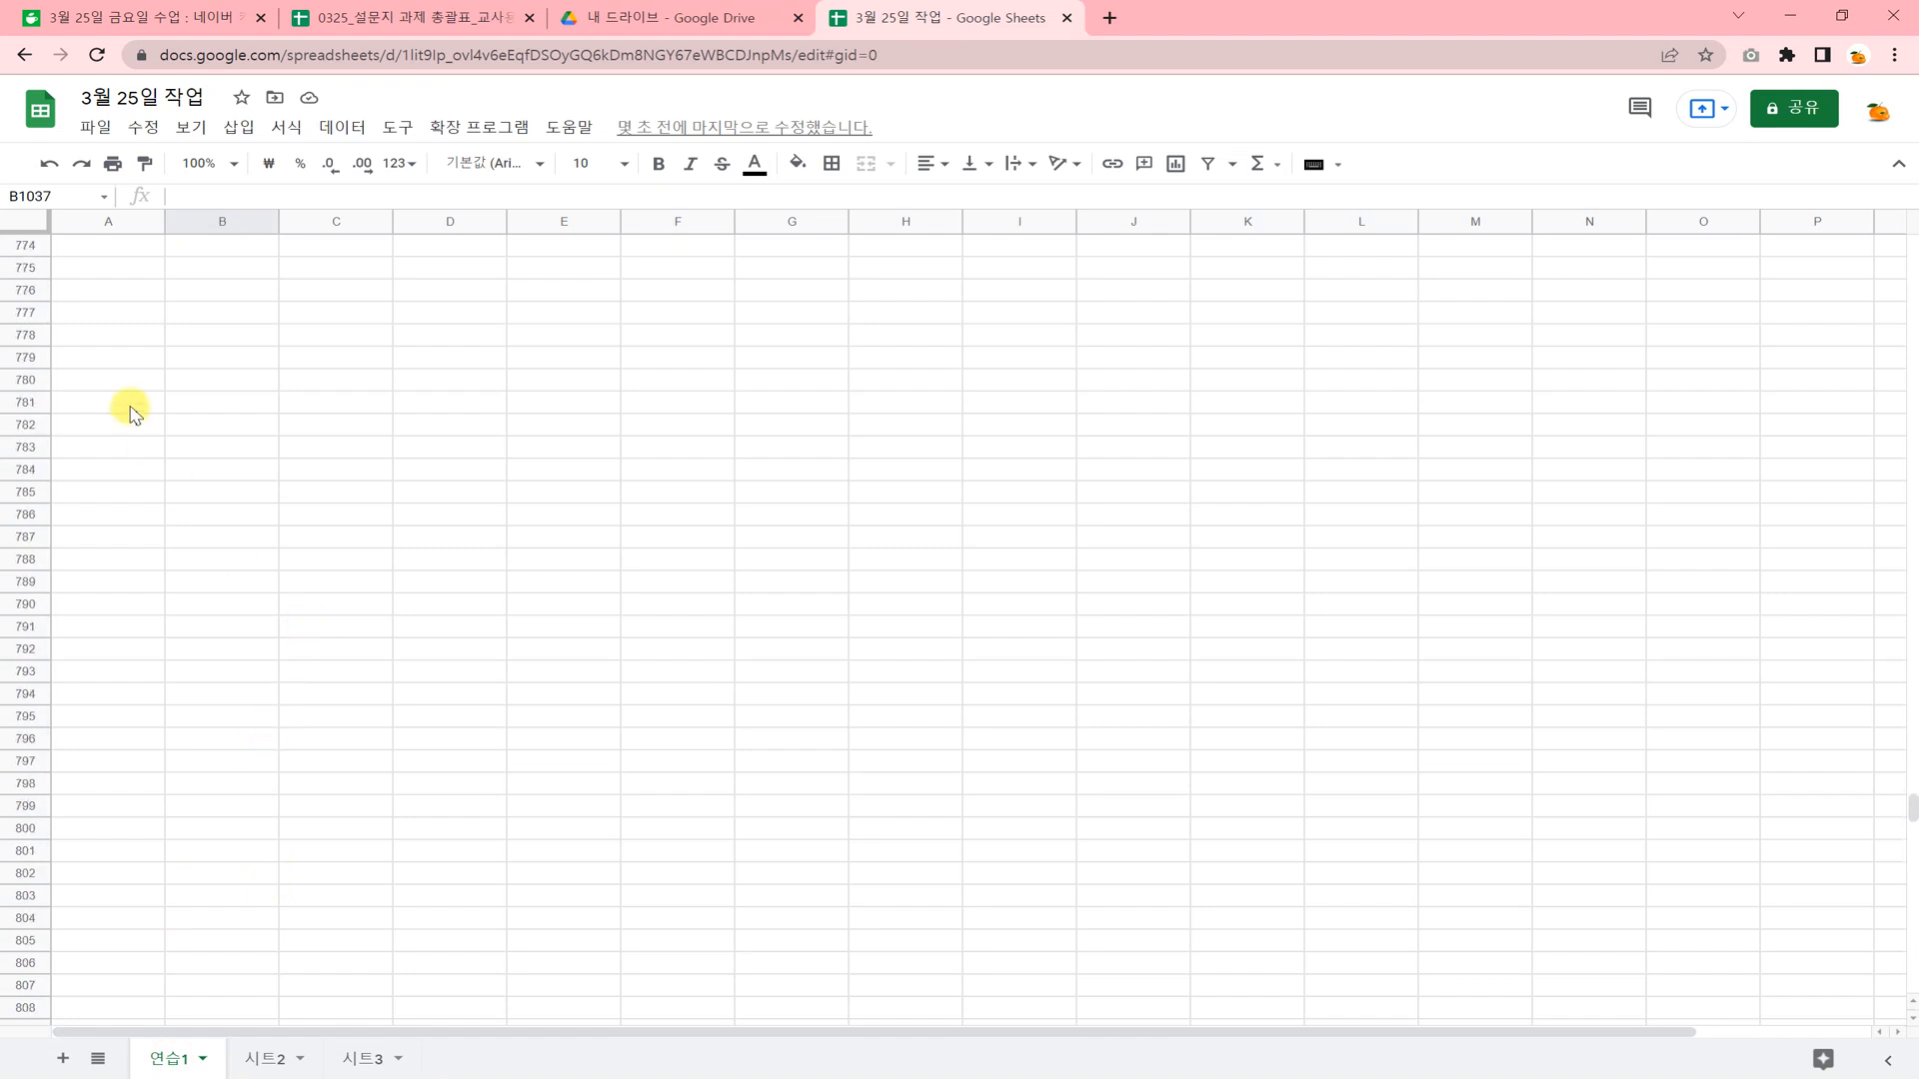
left_click_drag(1911, 799, 1908, 289)
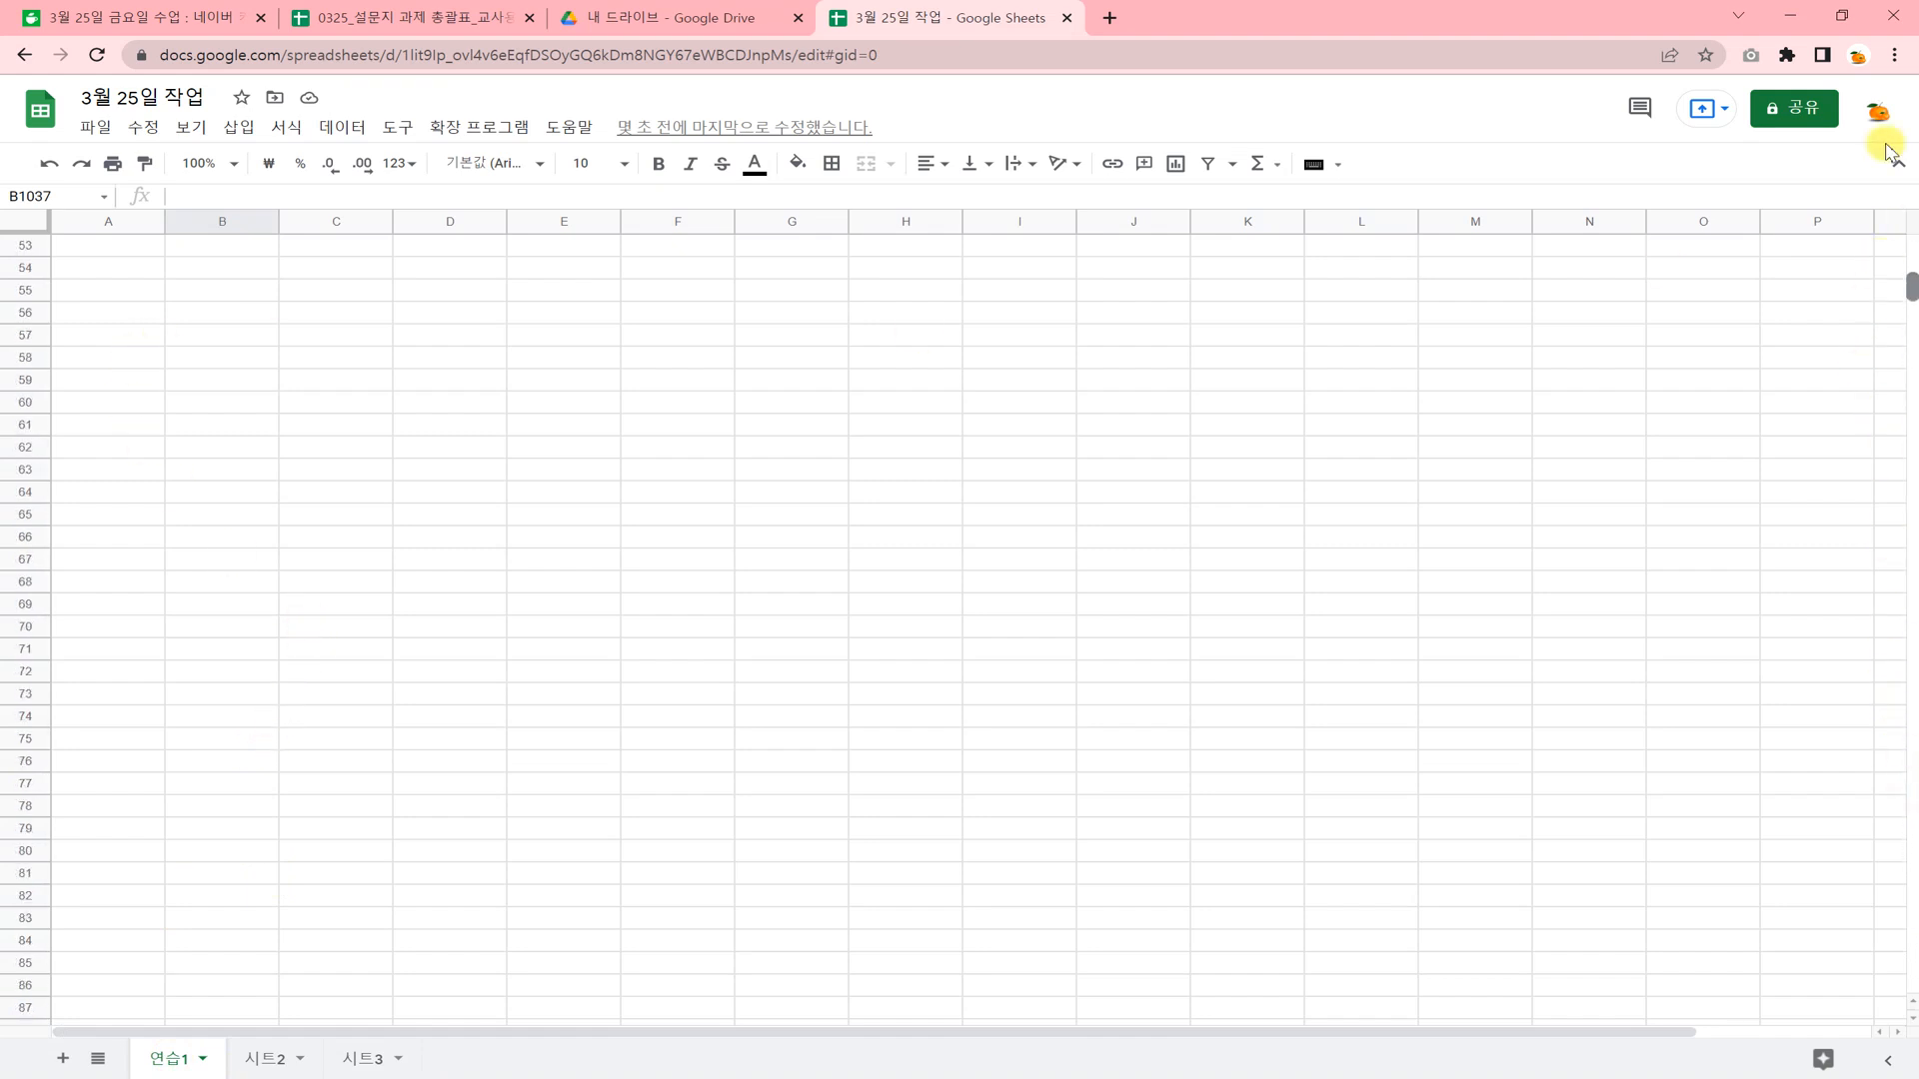
left_click_drag(1892, 152, 1892, 140)
left_click(629, 420)
Enter the numbers 121 in A5, 1212 in A6 and 1212 in A9 of sheet 연습1.
left_click(140, 350)
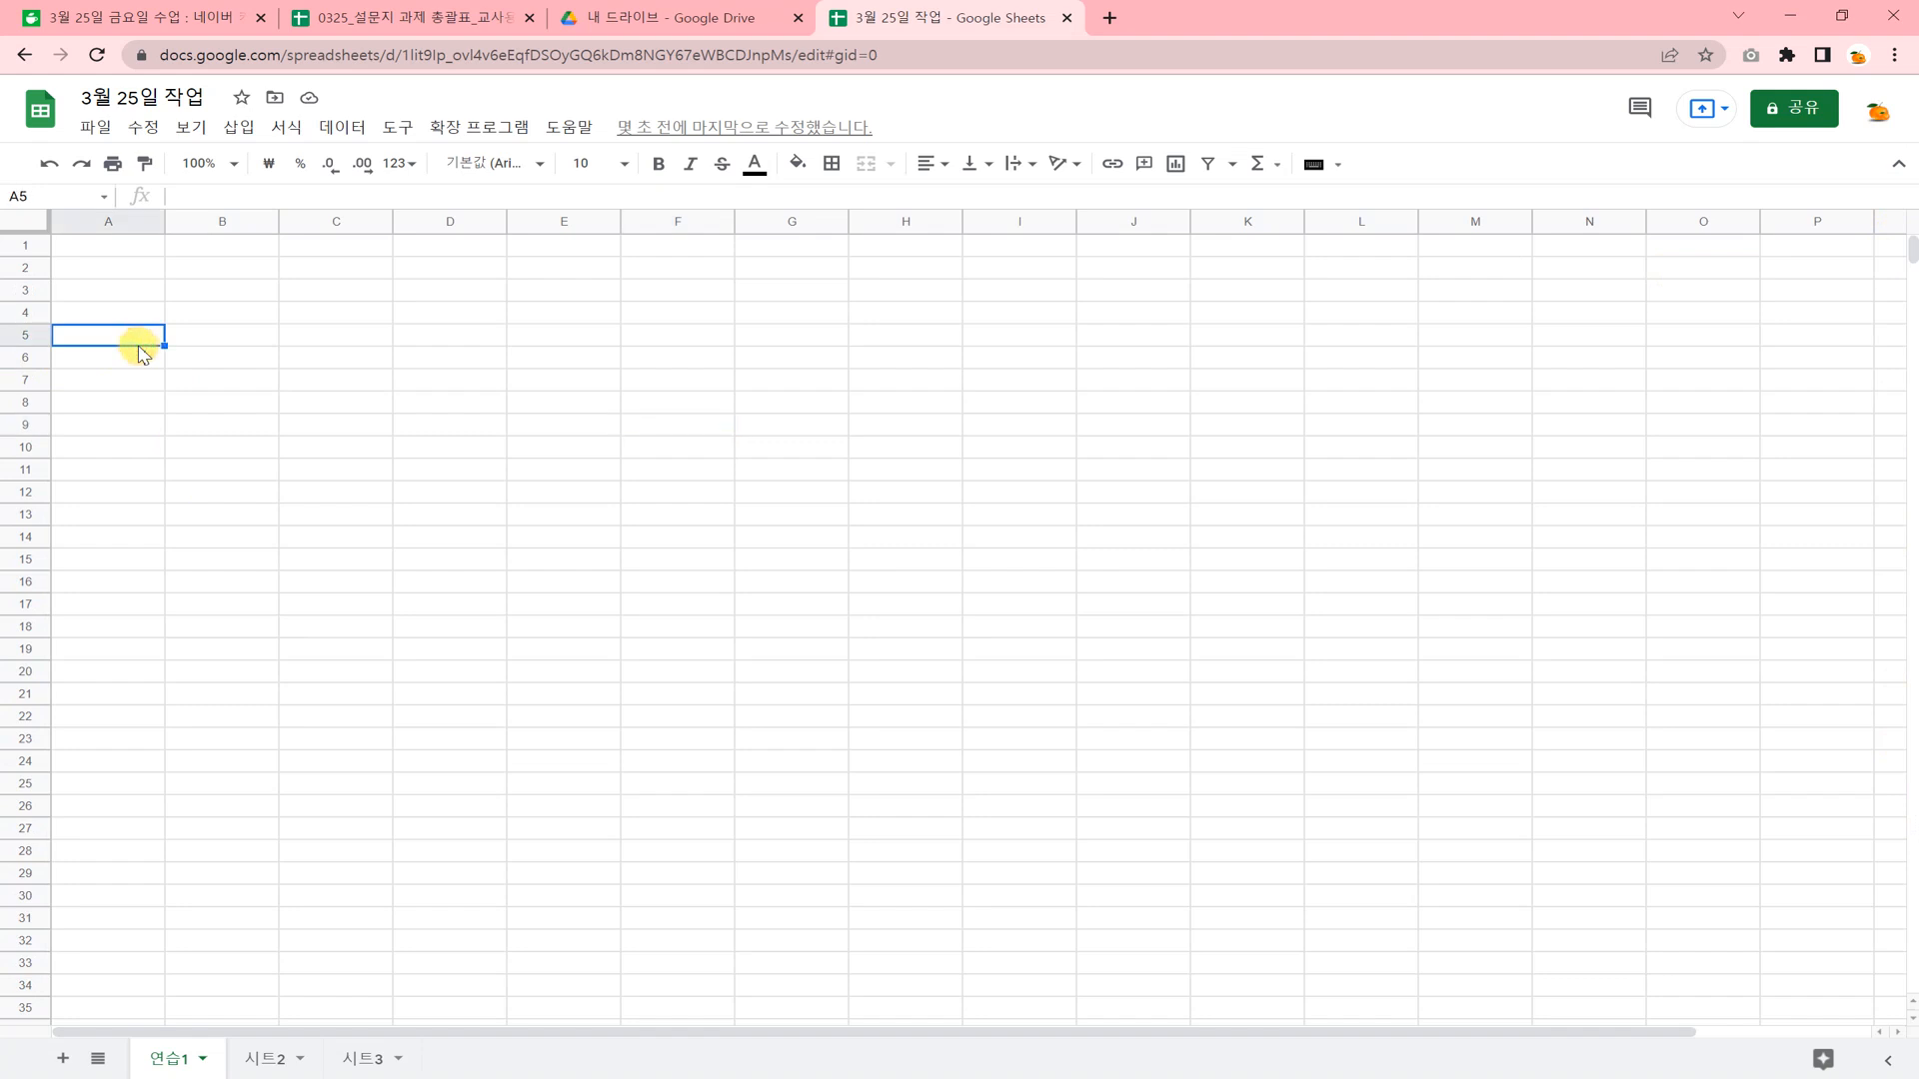
type("121")
key("Return")
type("1212")
left_click(140, 423)
type("121")
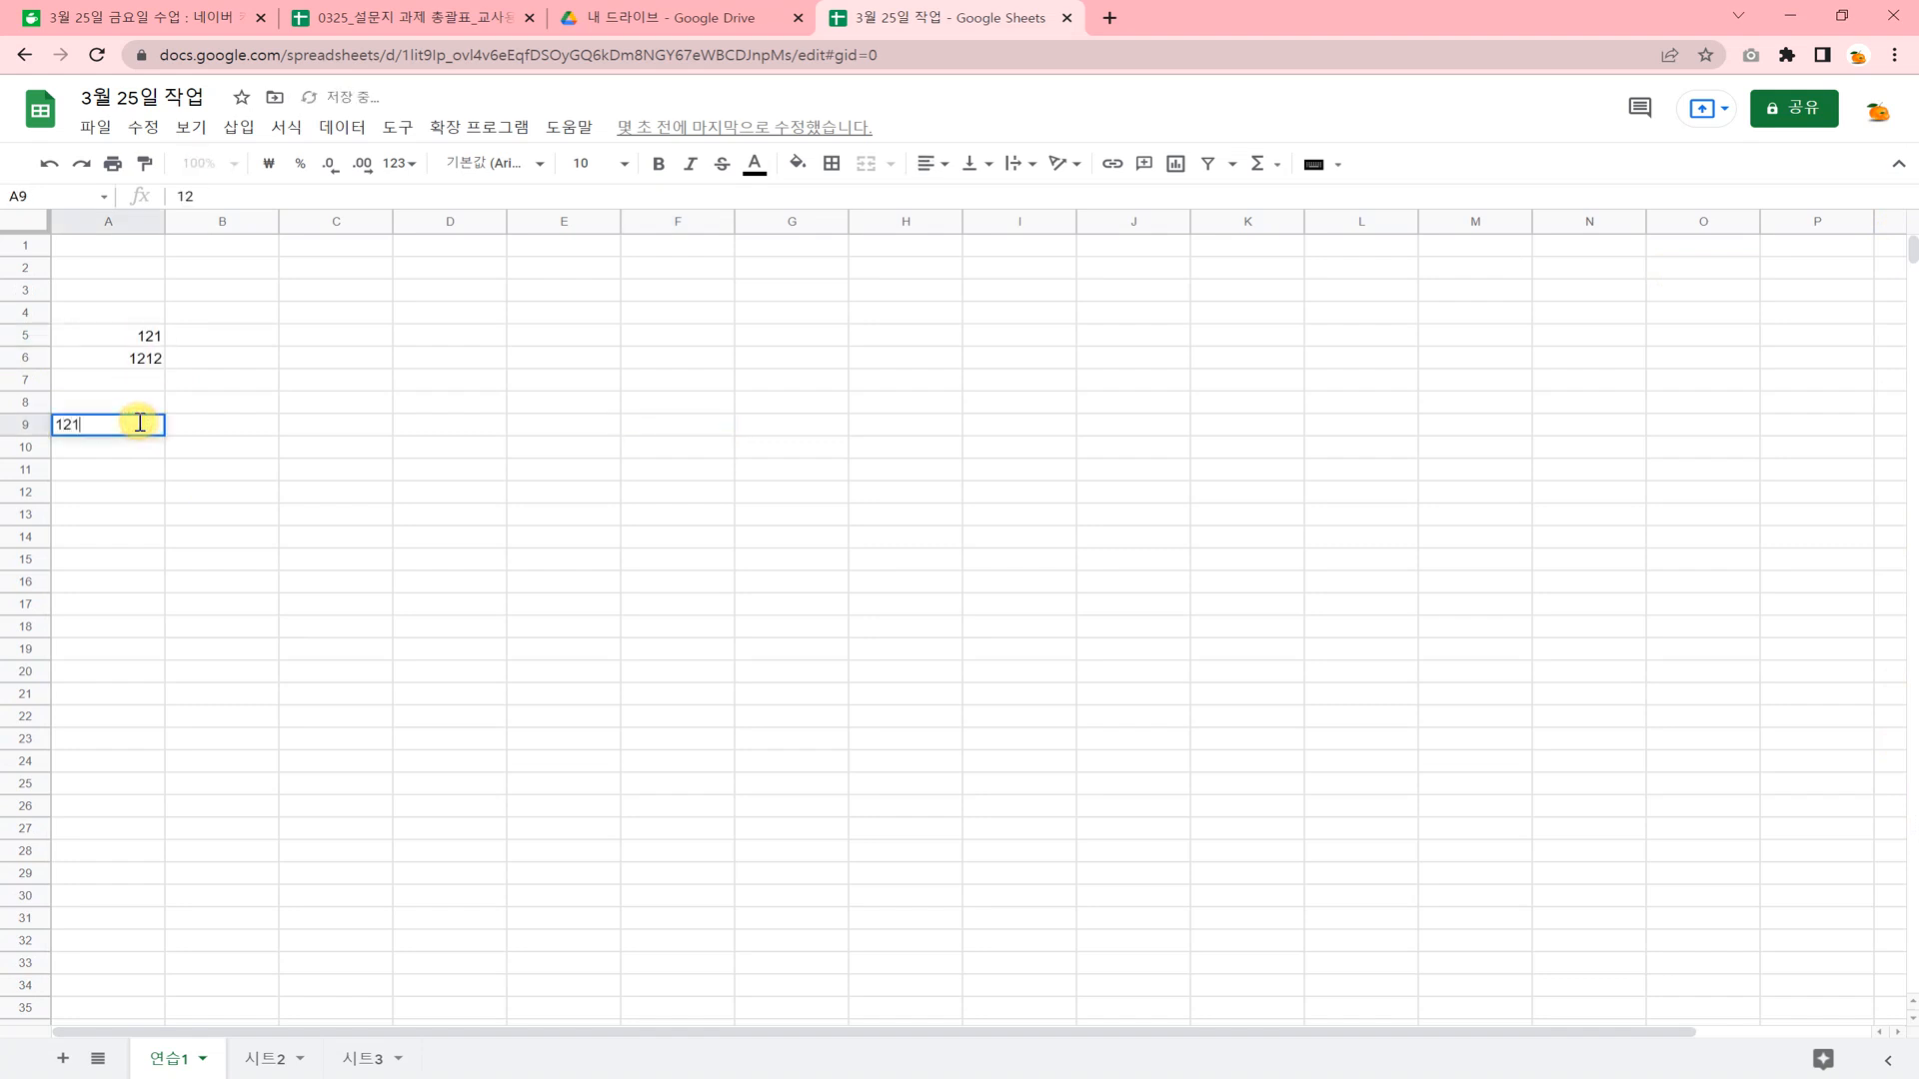
type("2")
left_click(224, 490)
Copy rows 5 to 9, which hold the entered numbers, to the clipboard.
left_click(27, 336)
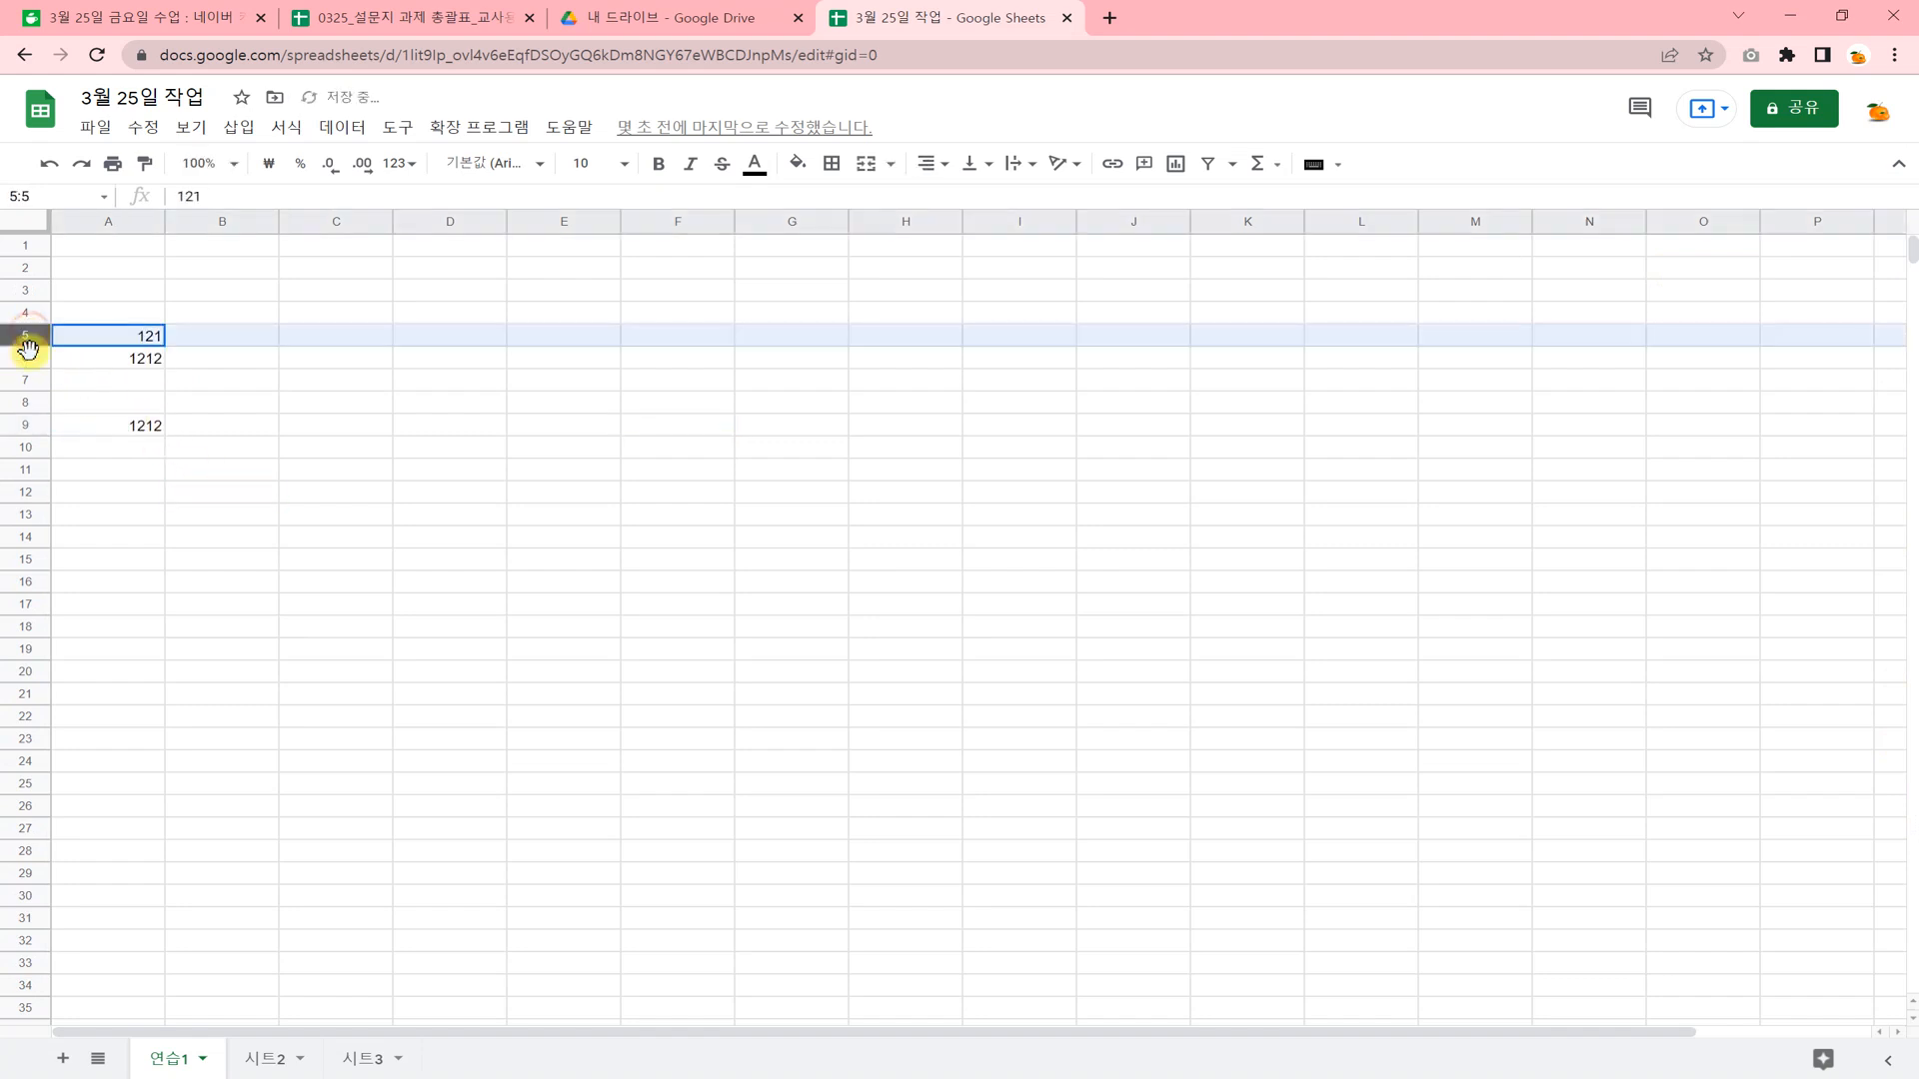
left_click_drag(28, 347, 26, 423)
right_click(26, 422)
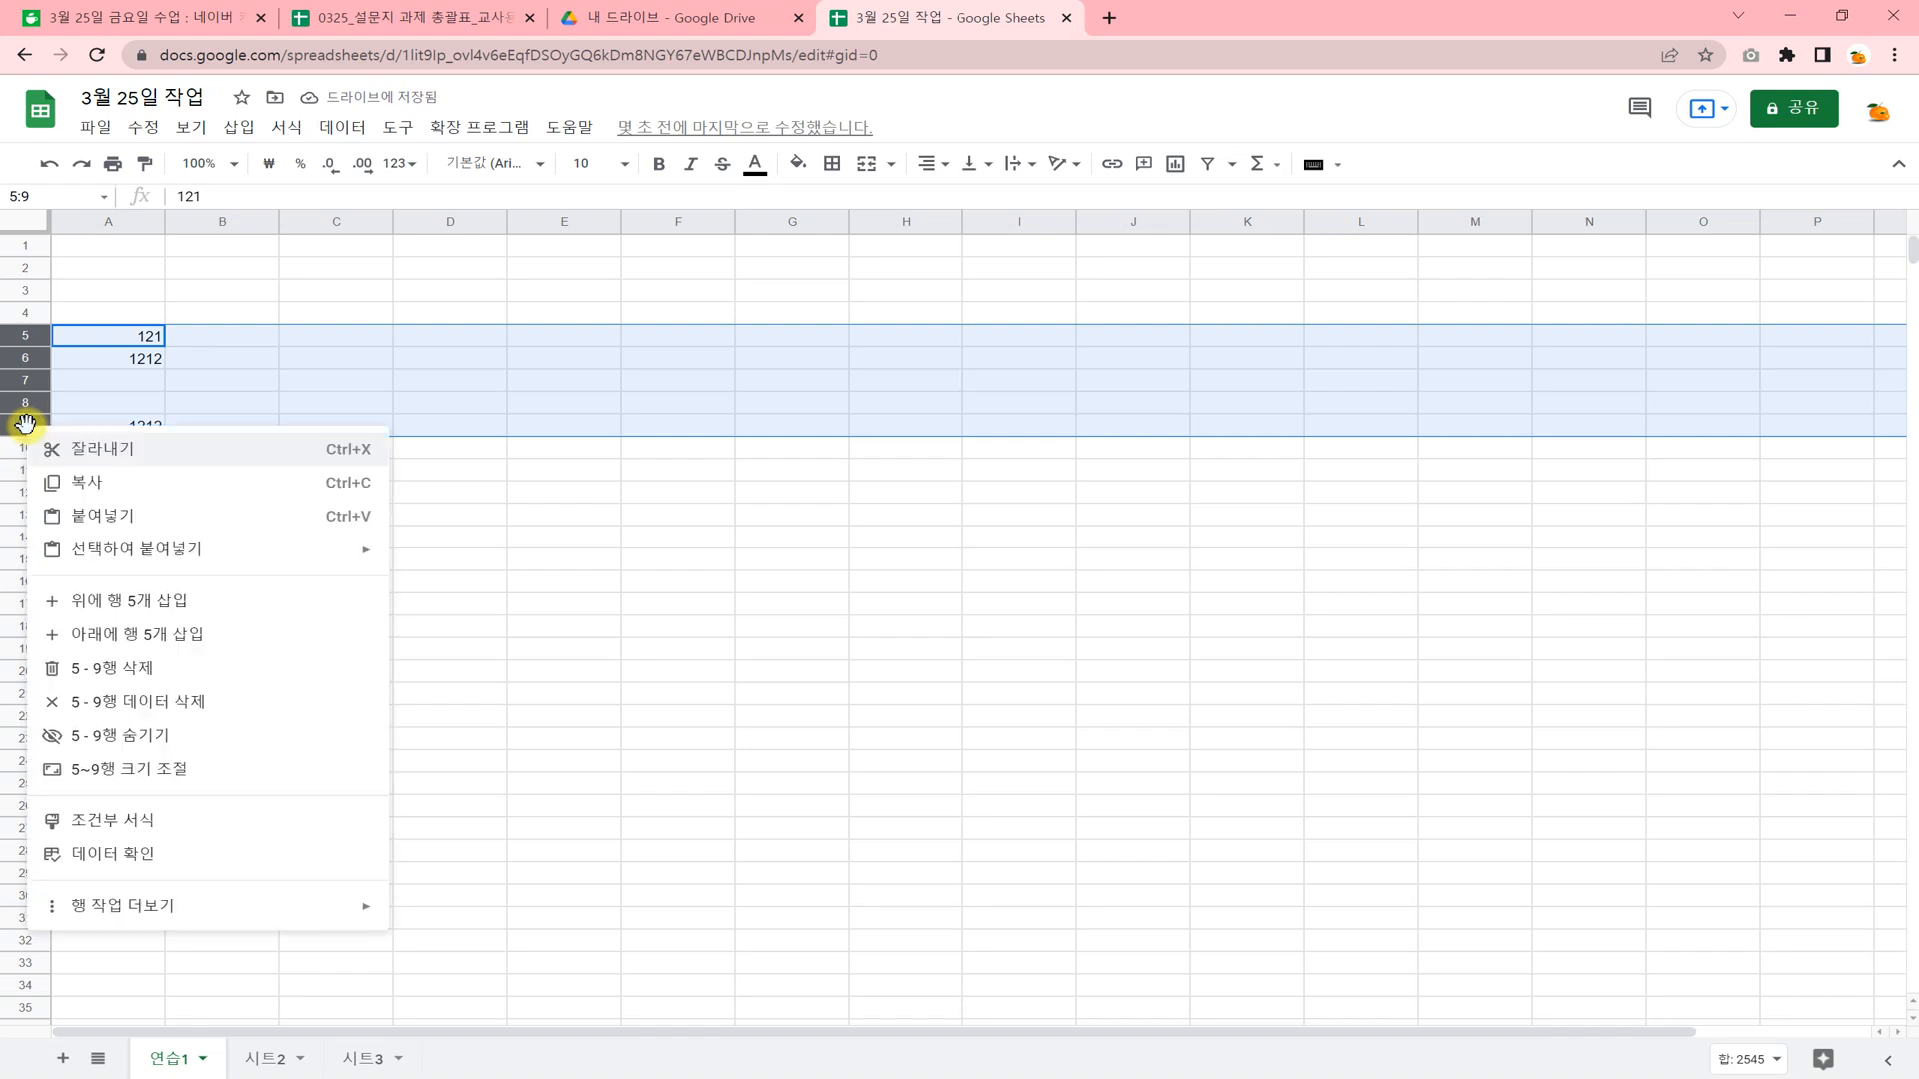
left_click(101, 491)
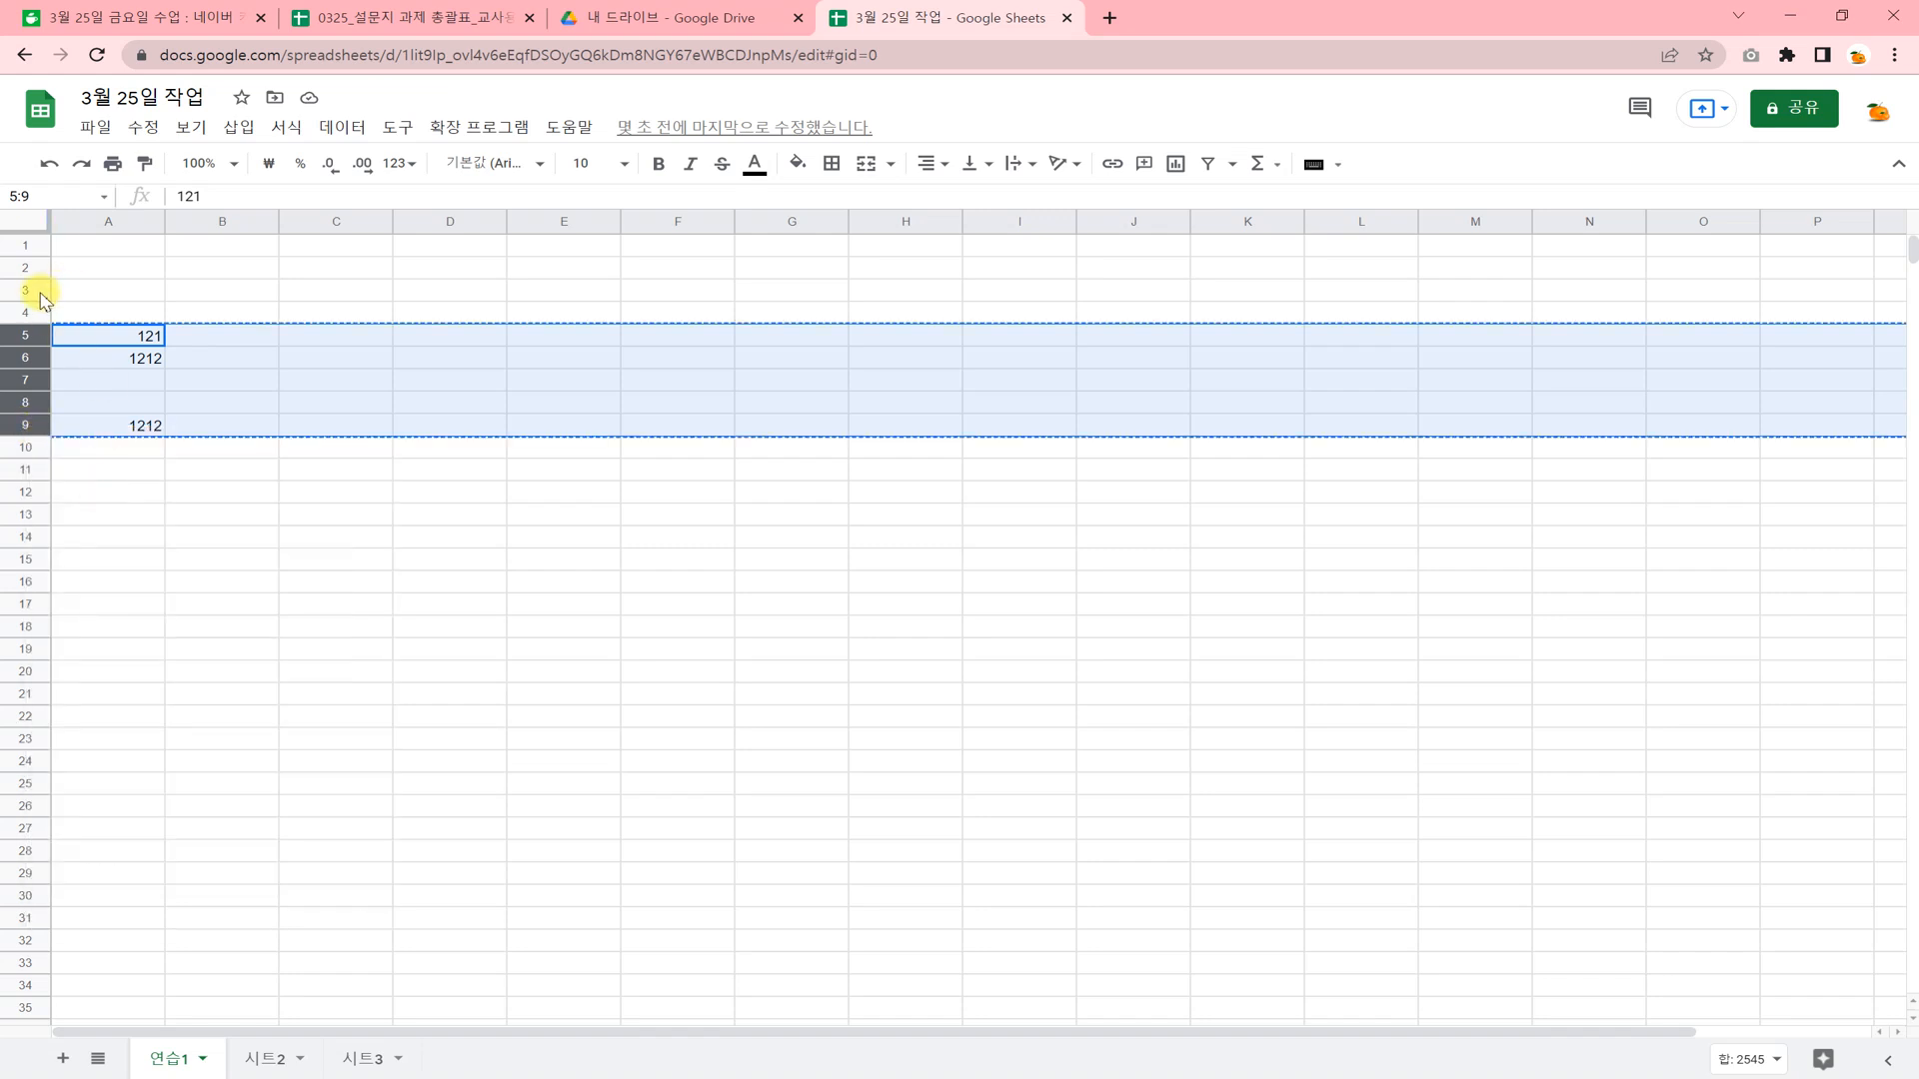
left_click(24, 535)
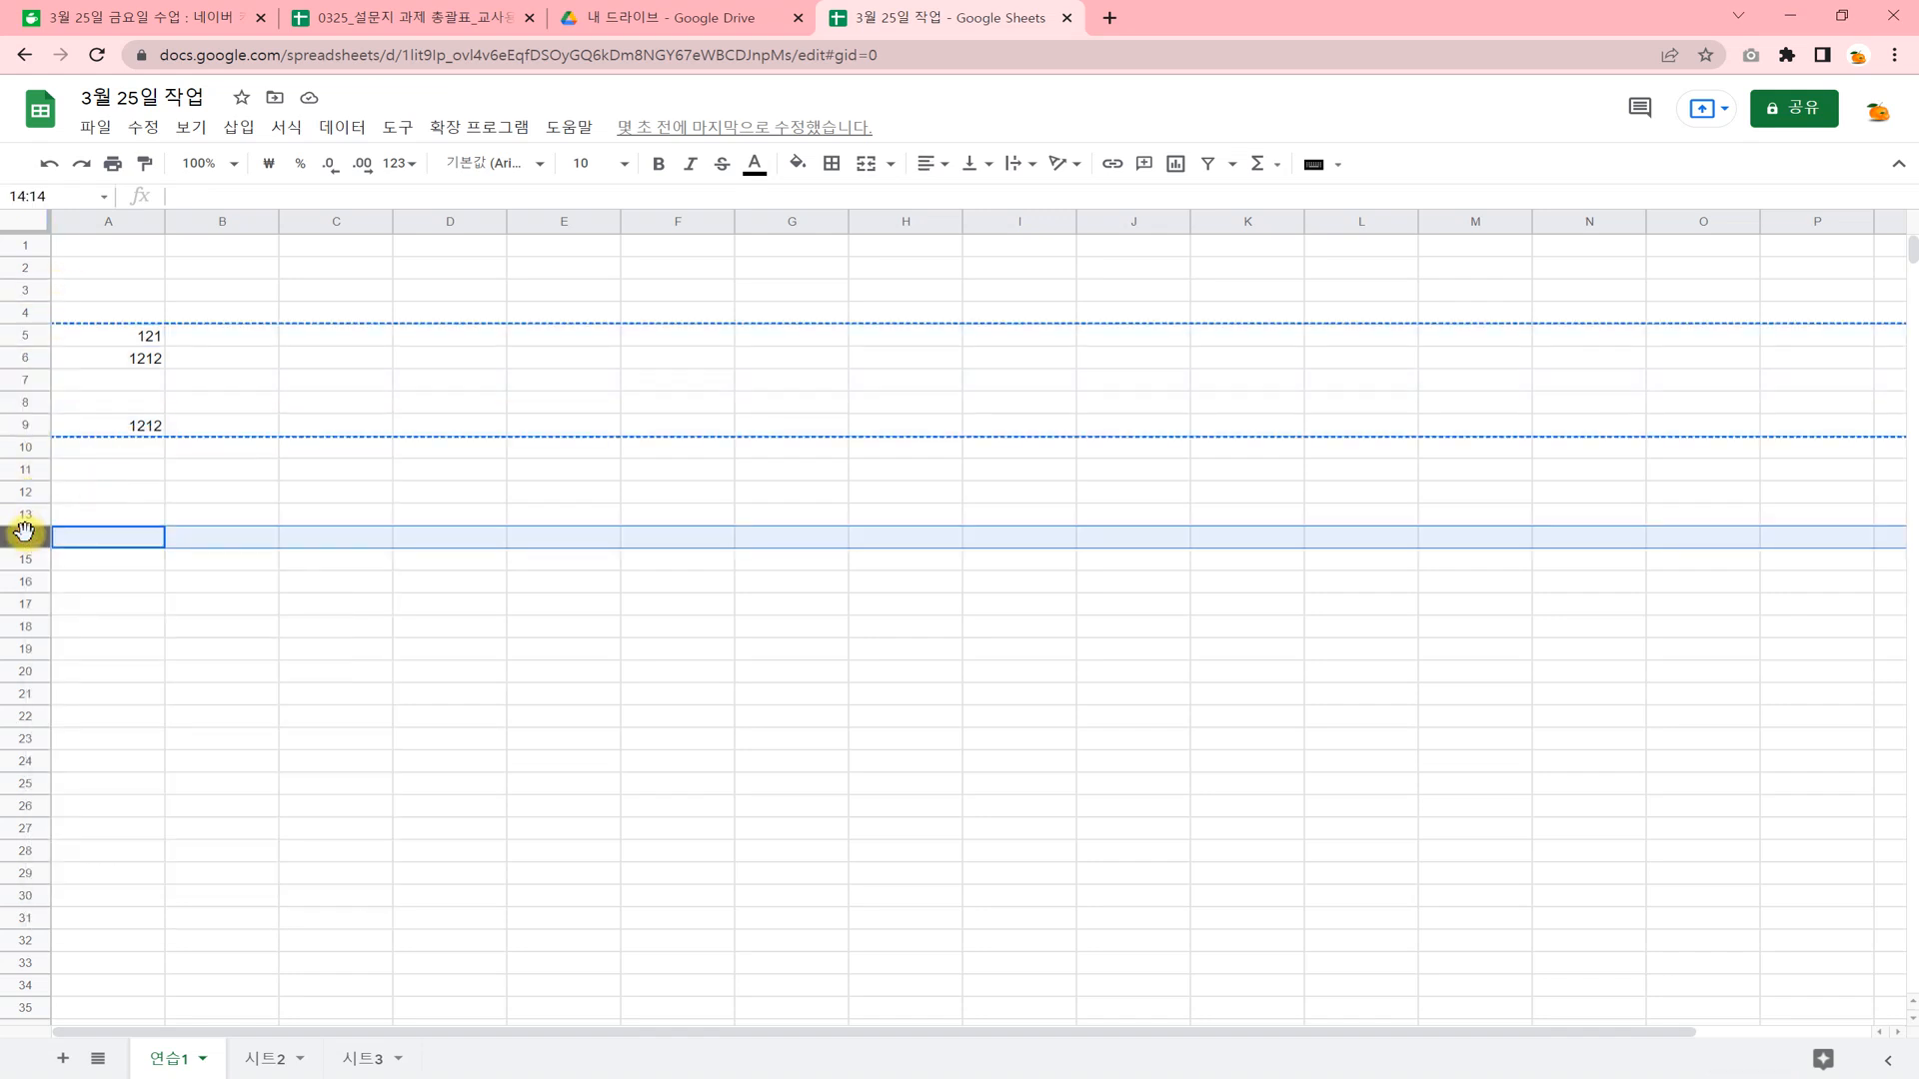
right_click(24, 535)
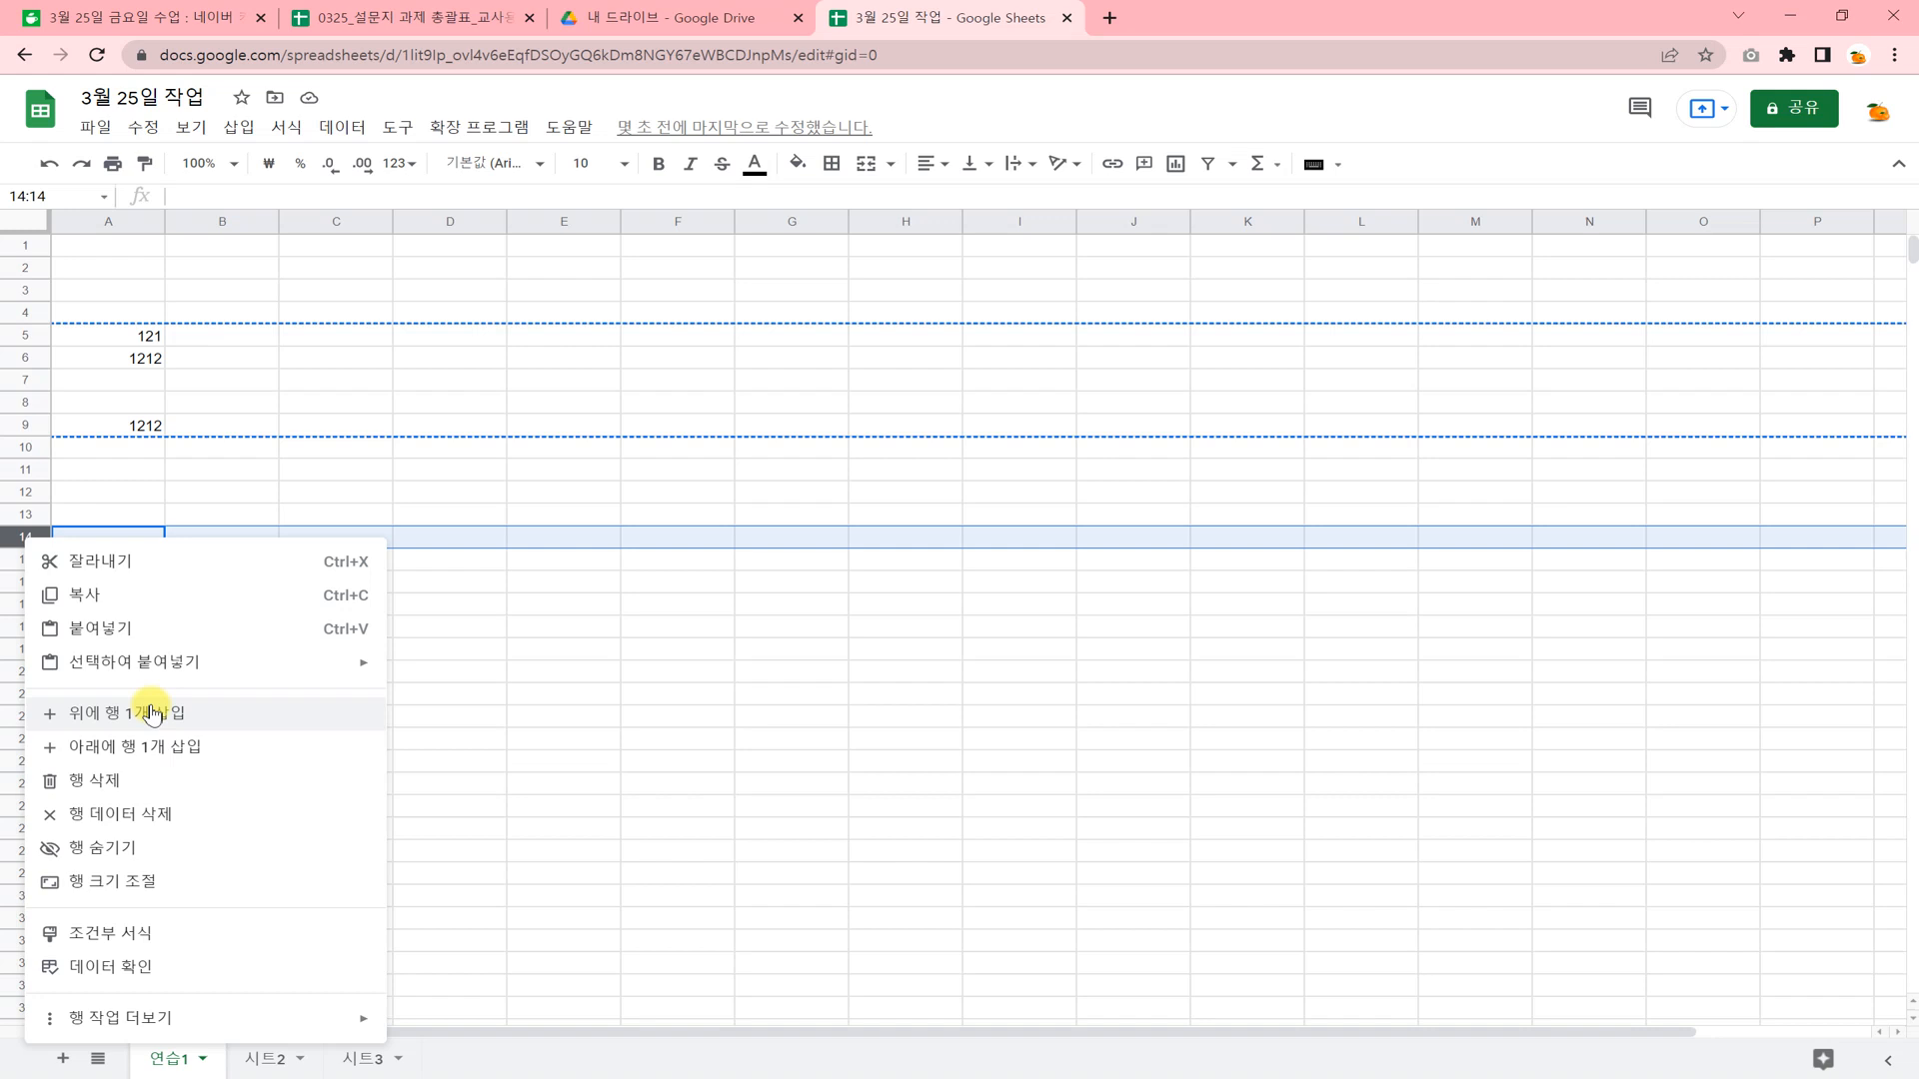
left_click(293, 490)
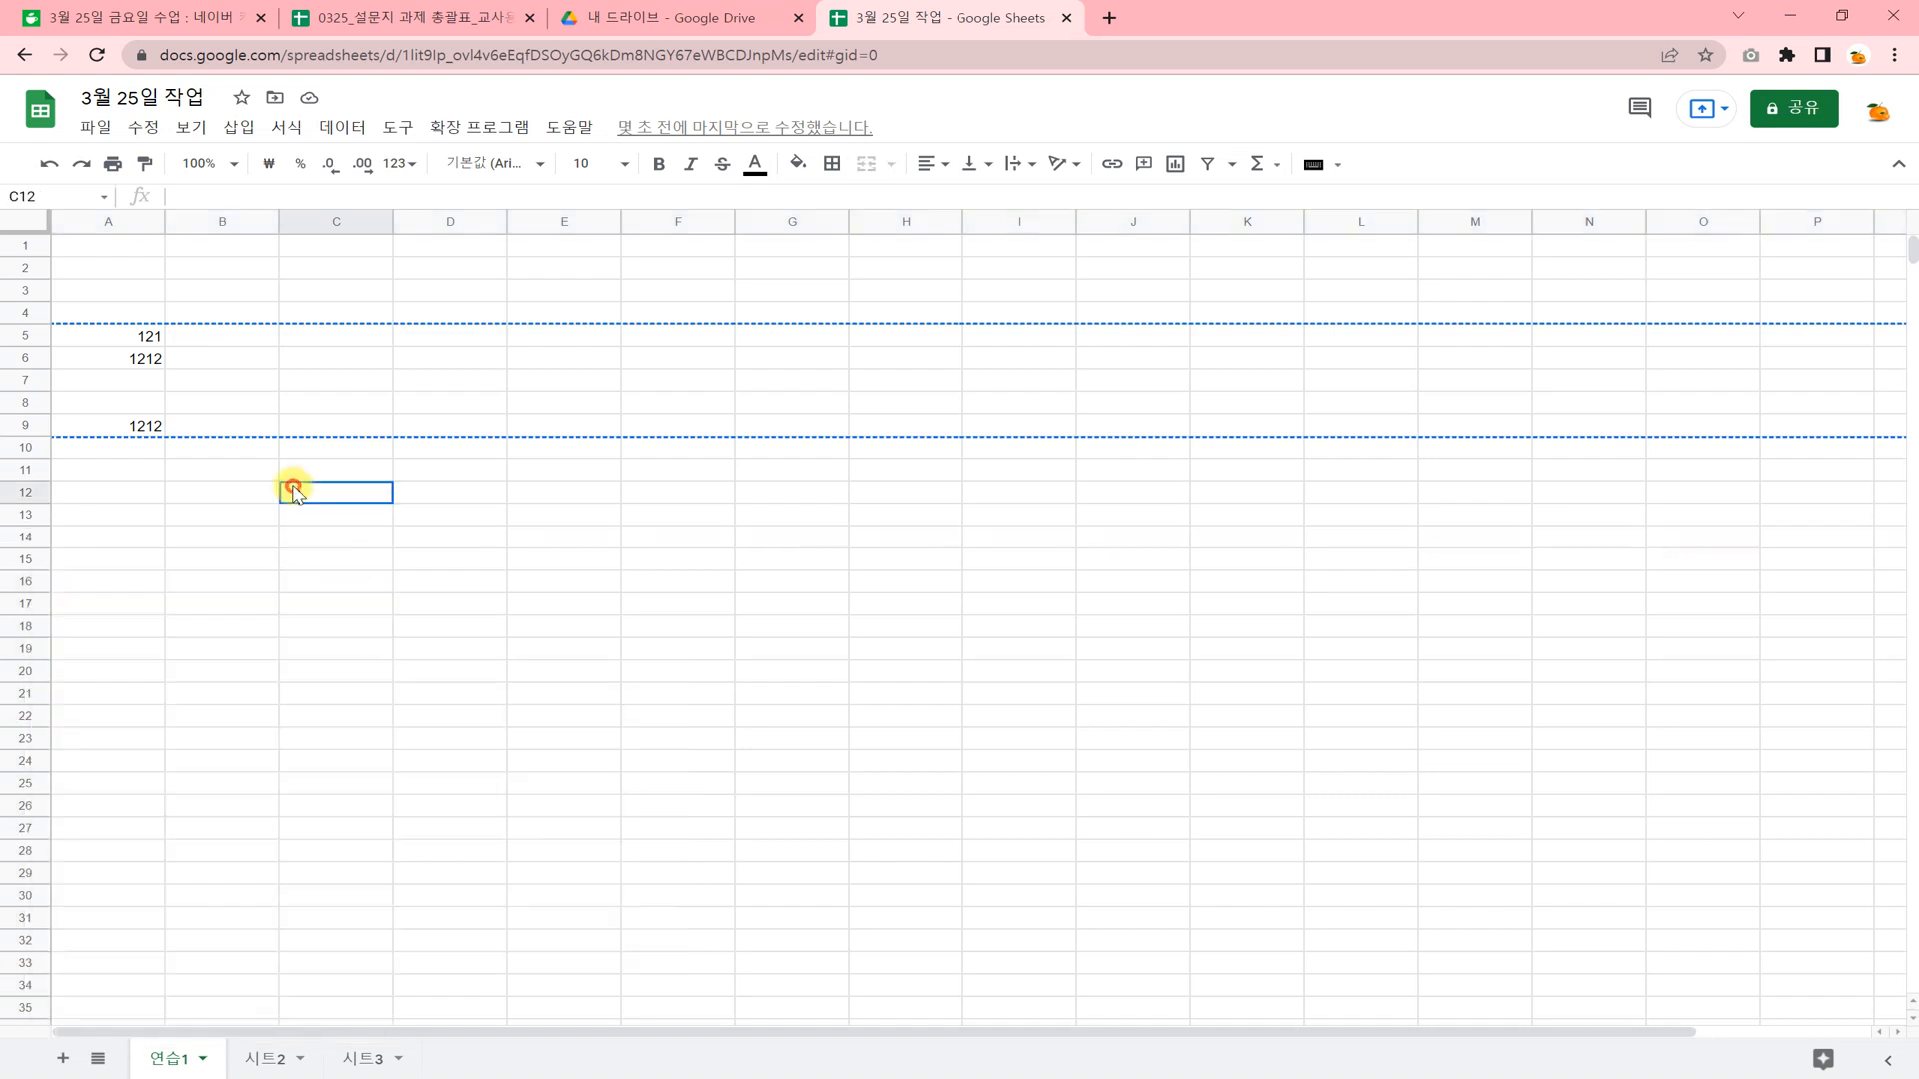
Insert eight blank rows above row 11 of sheet 연습1.
left_click_drag(24, 473, 21, 629)
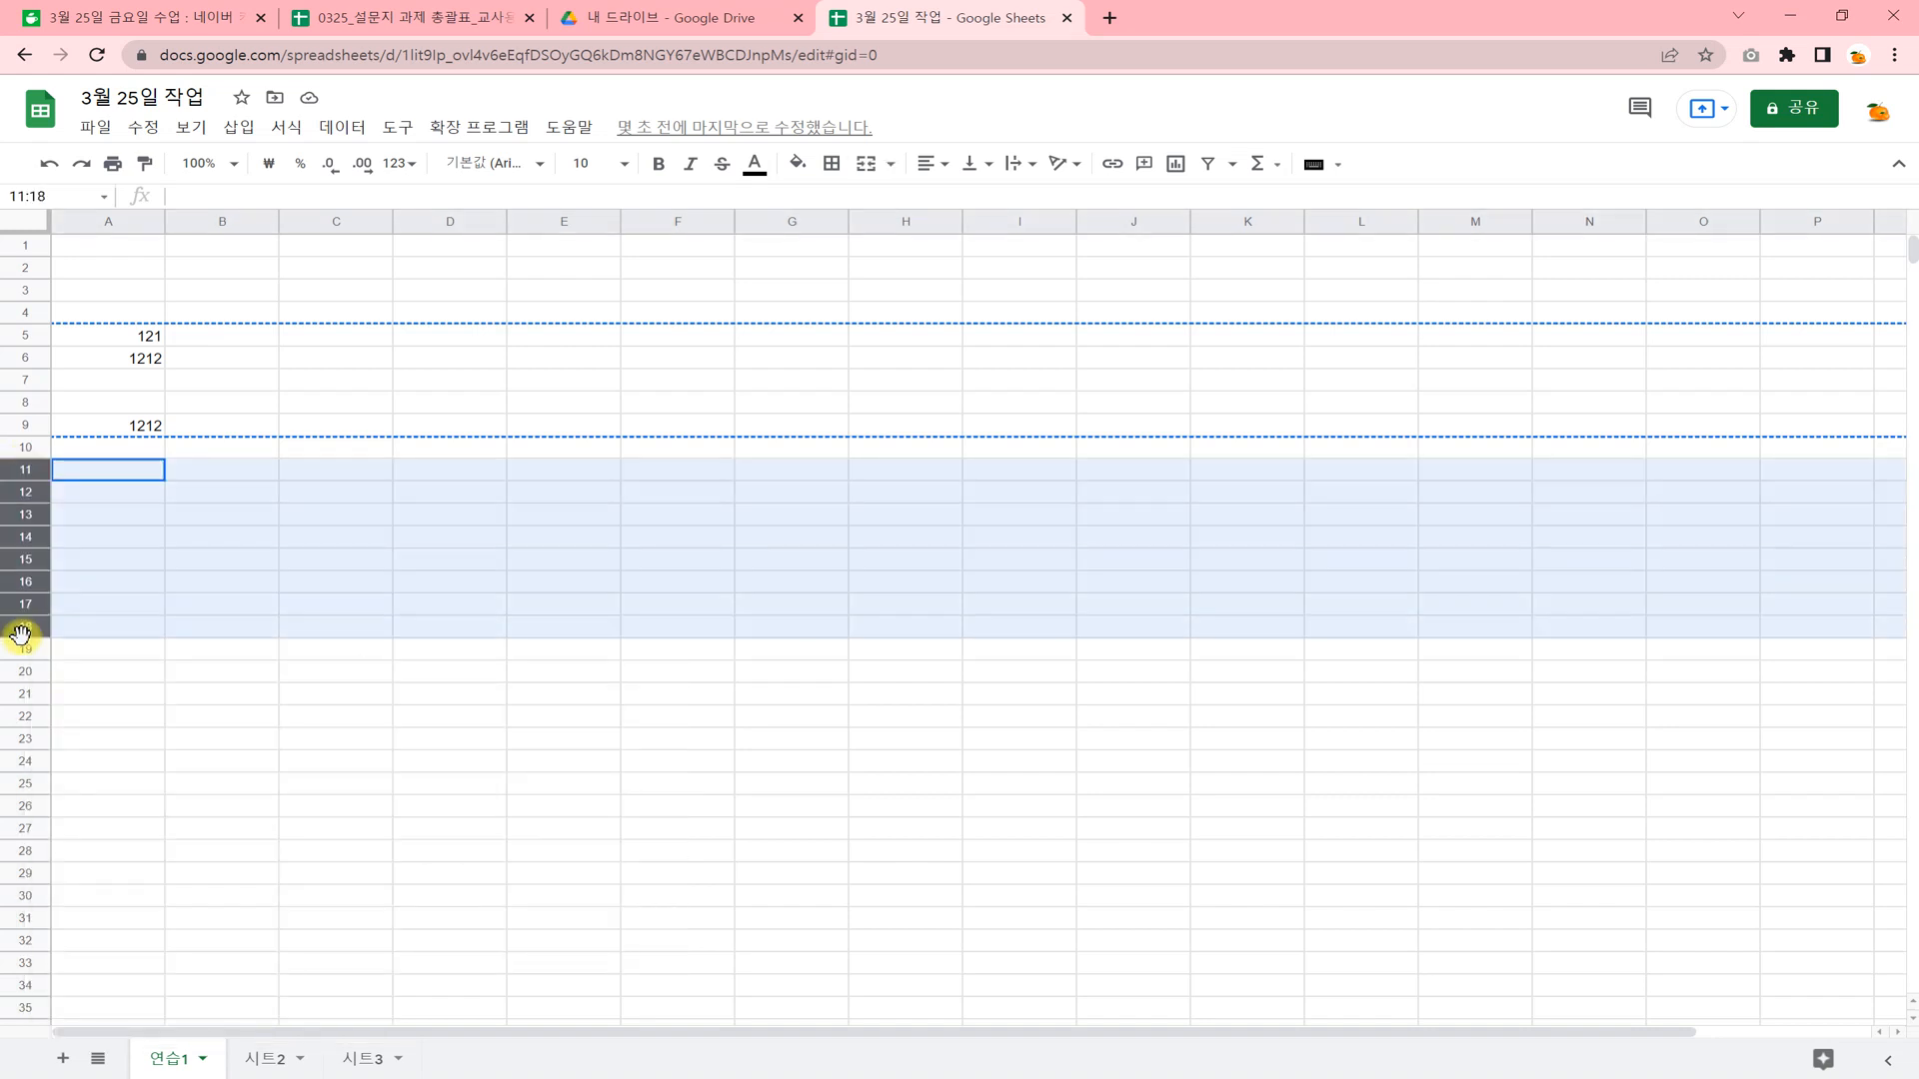
right_click(21, 630)
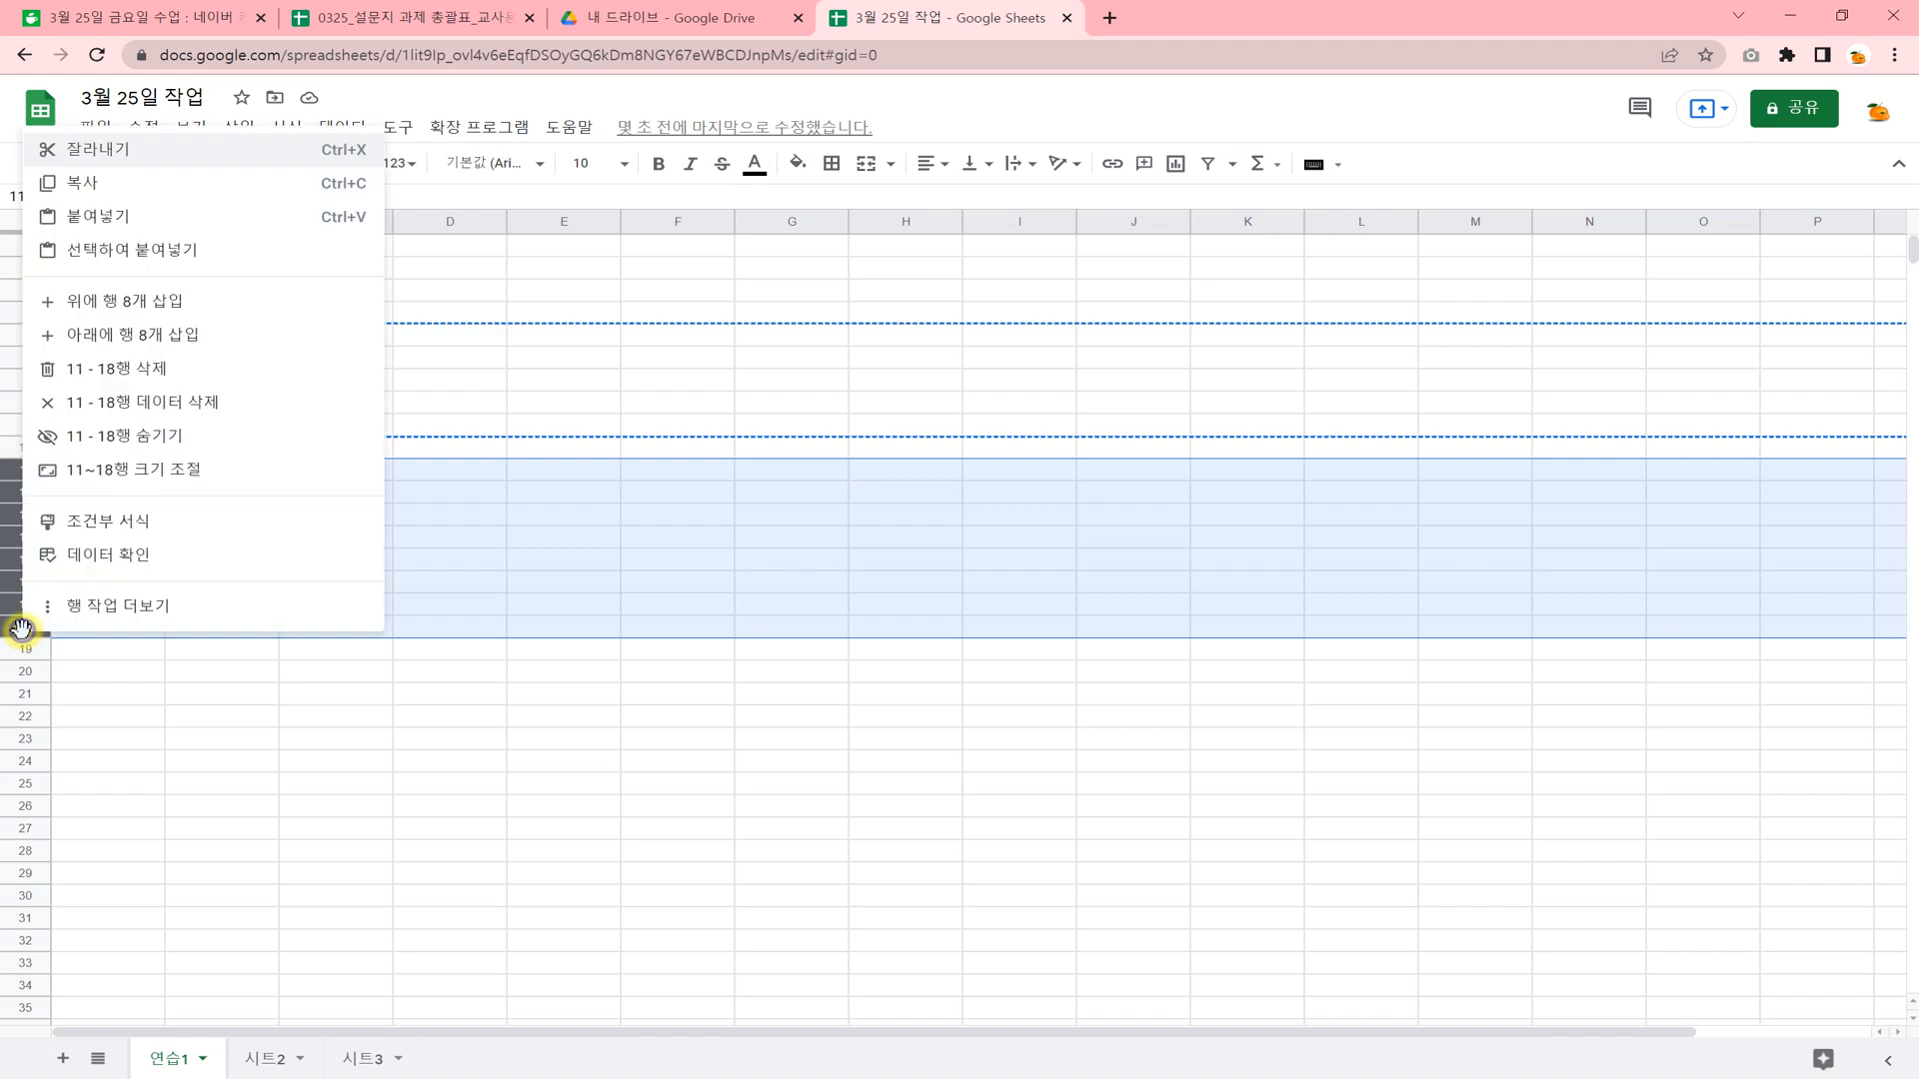
left_click(158, 308)
left_click(105, 513)
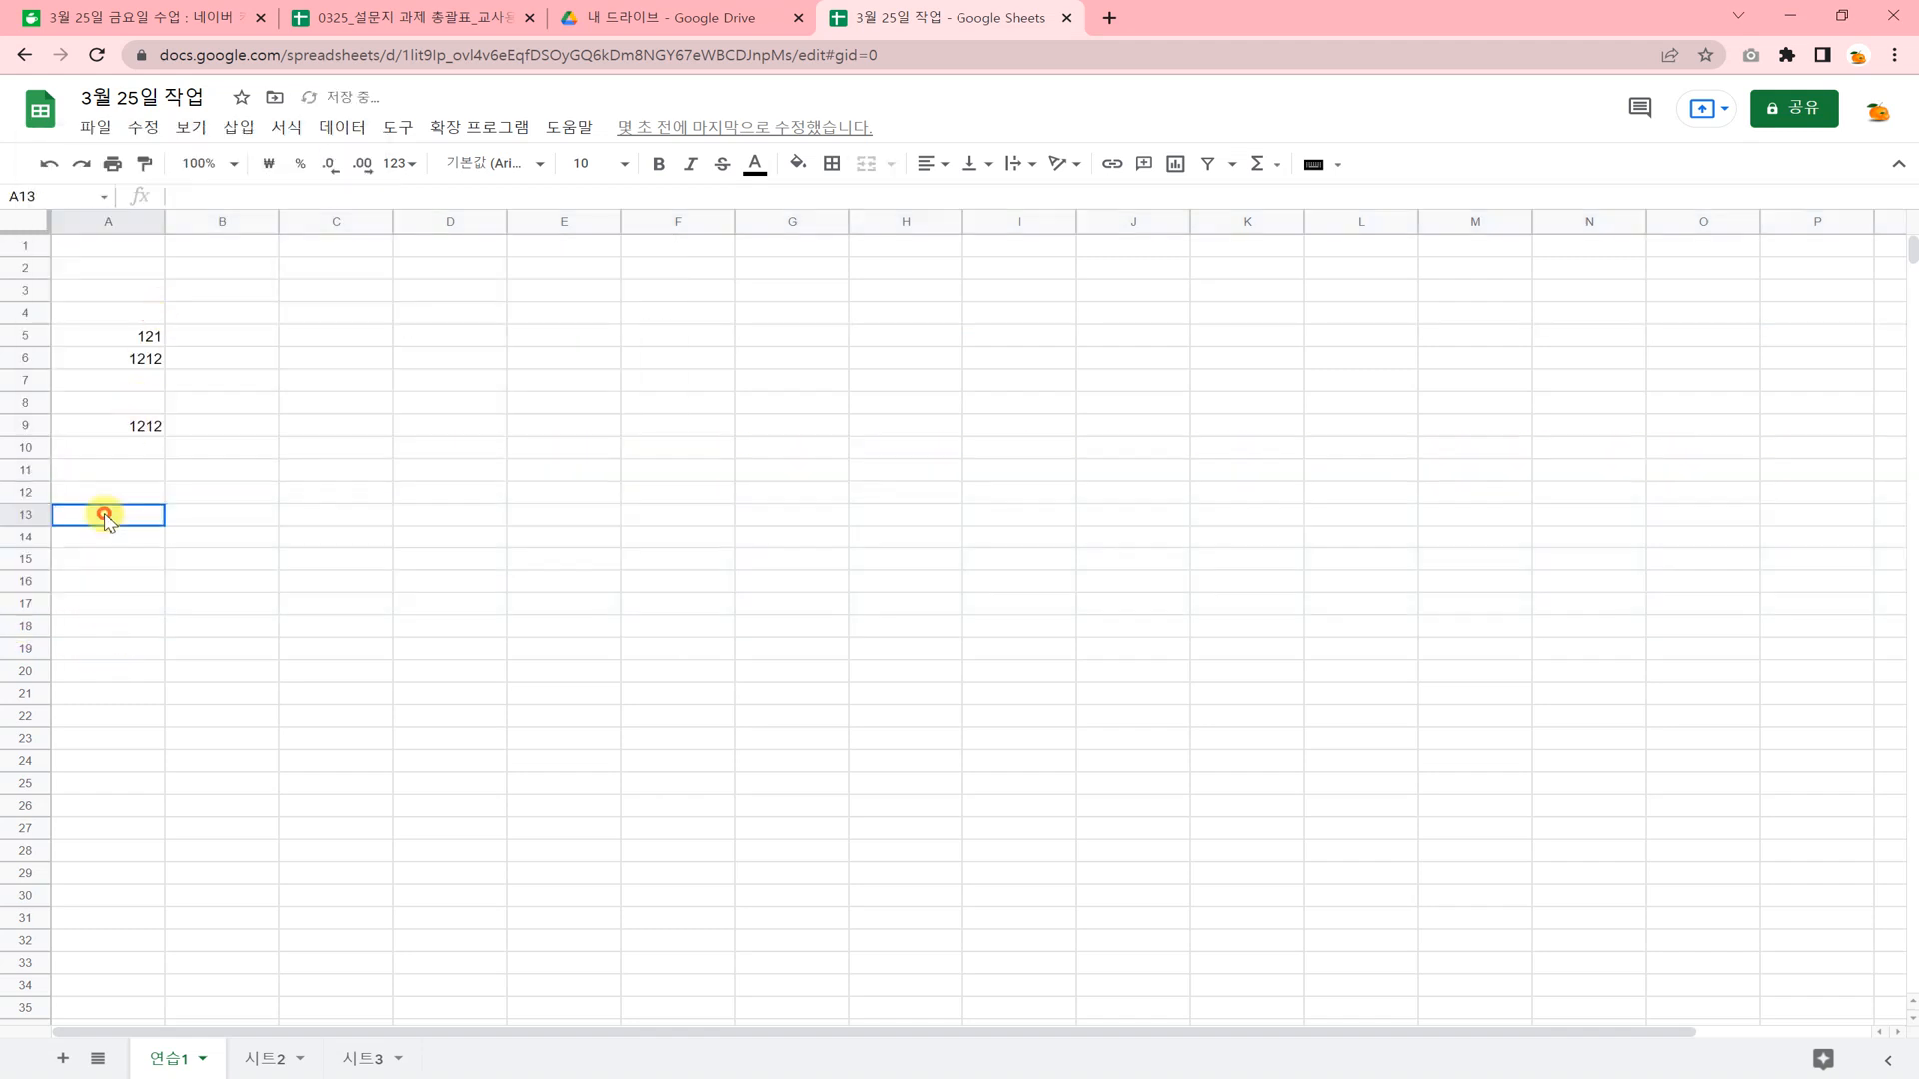
Copy cells A5:A9 and paste them starting at A11.
left_click_drag(135, 338, 130, 432)
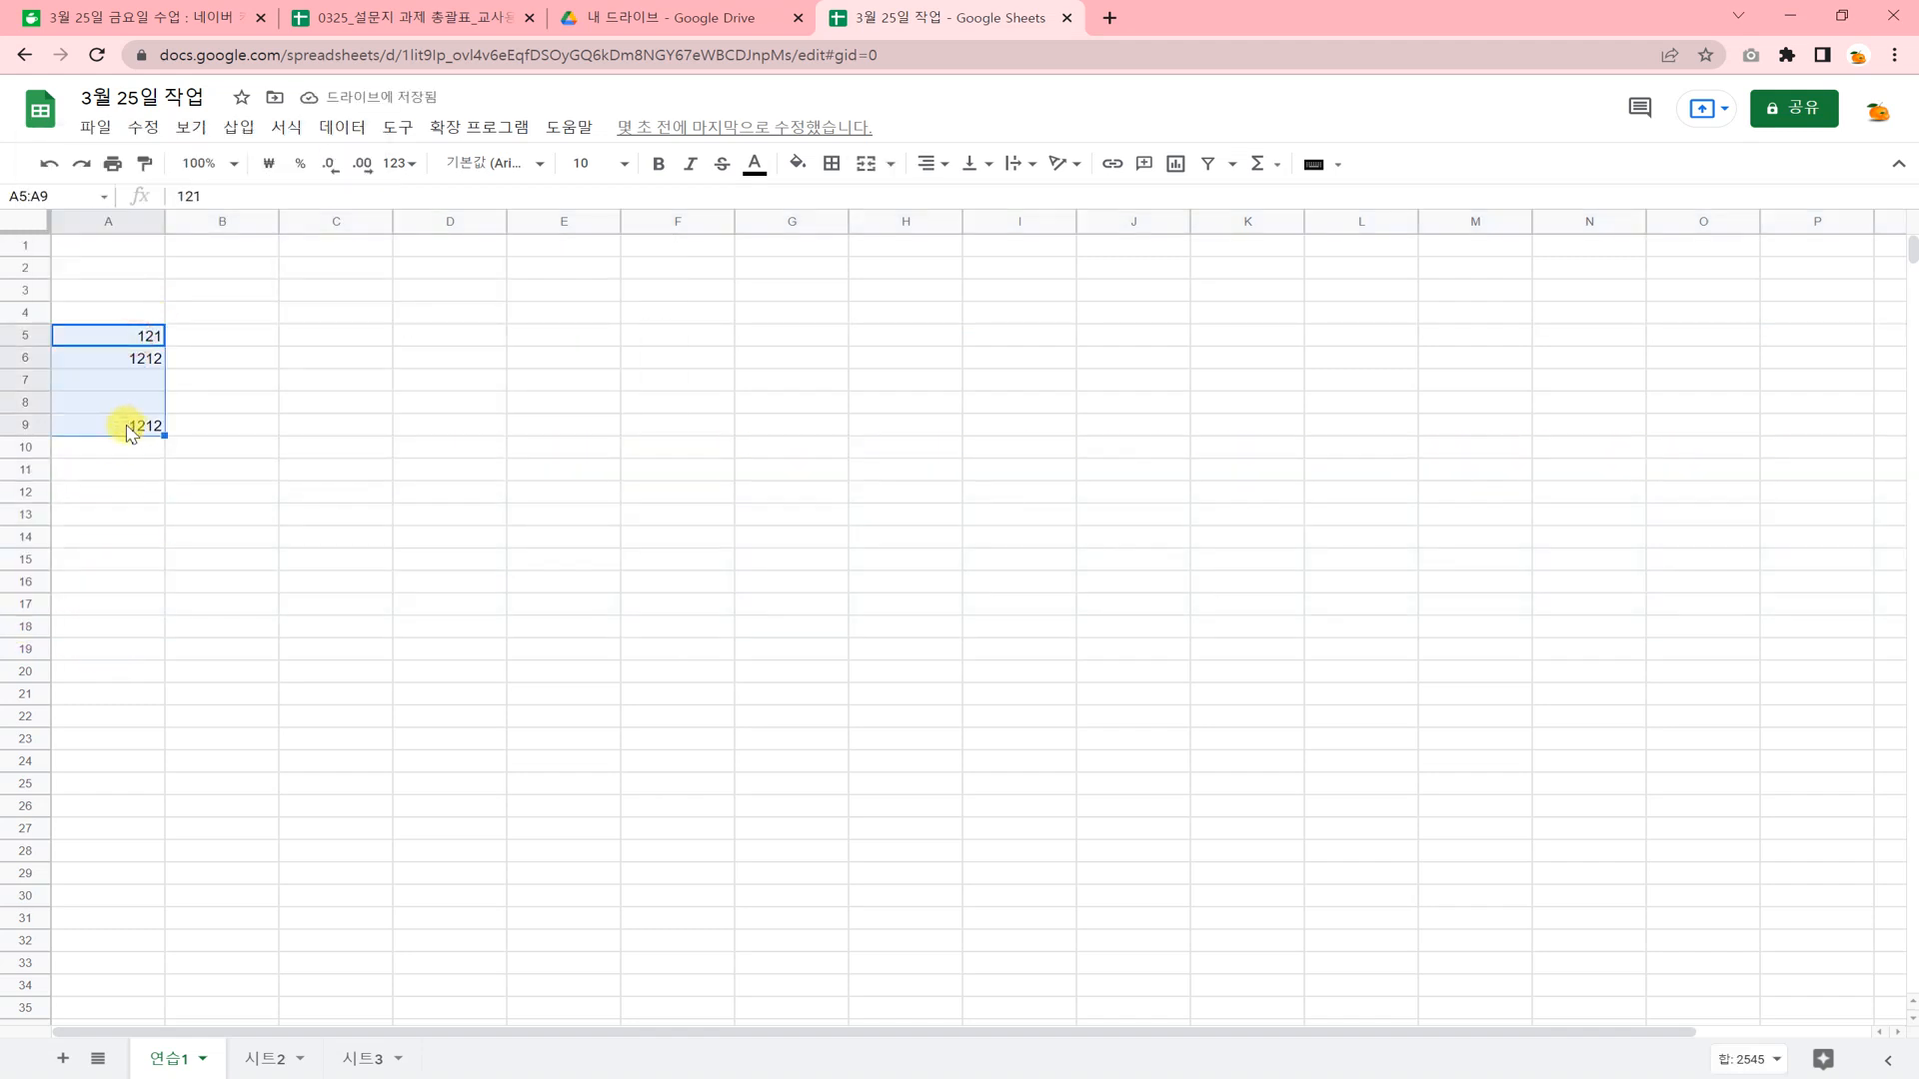
key("ctrl+c")
left_click(135, 470)
key("ctrl+v")
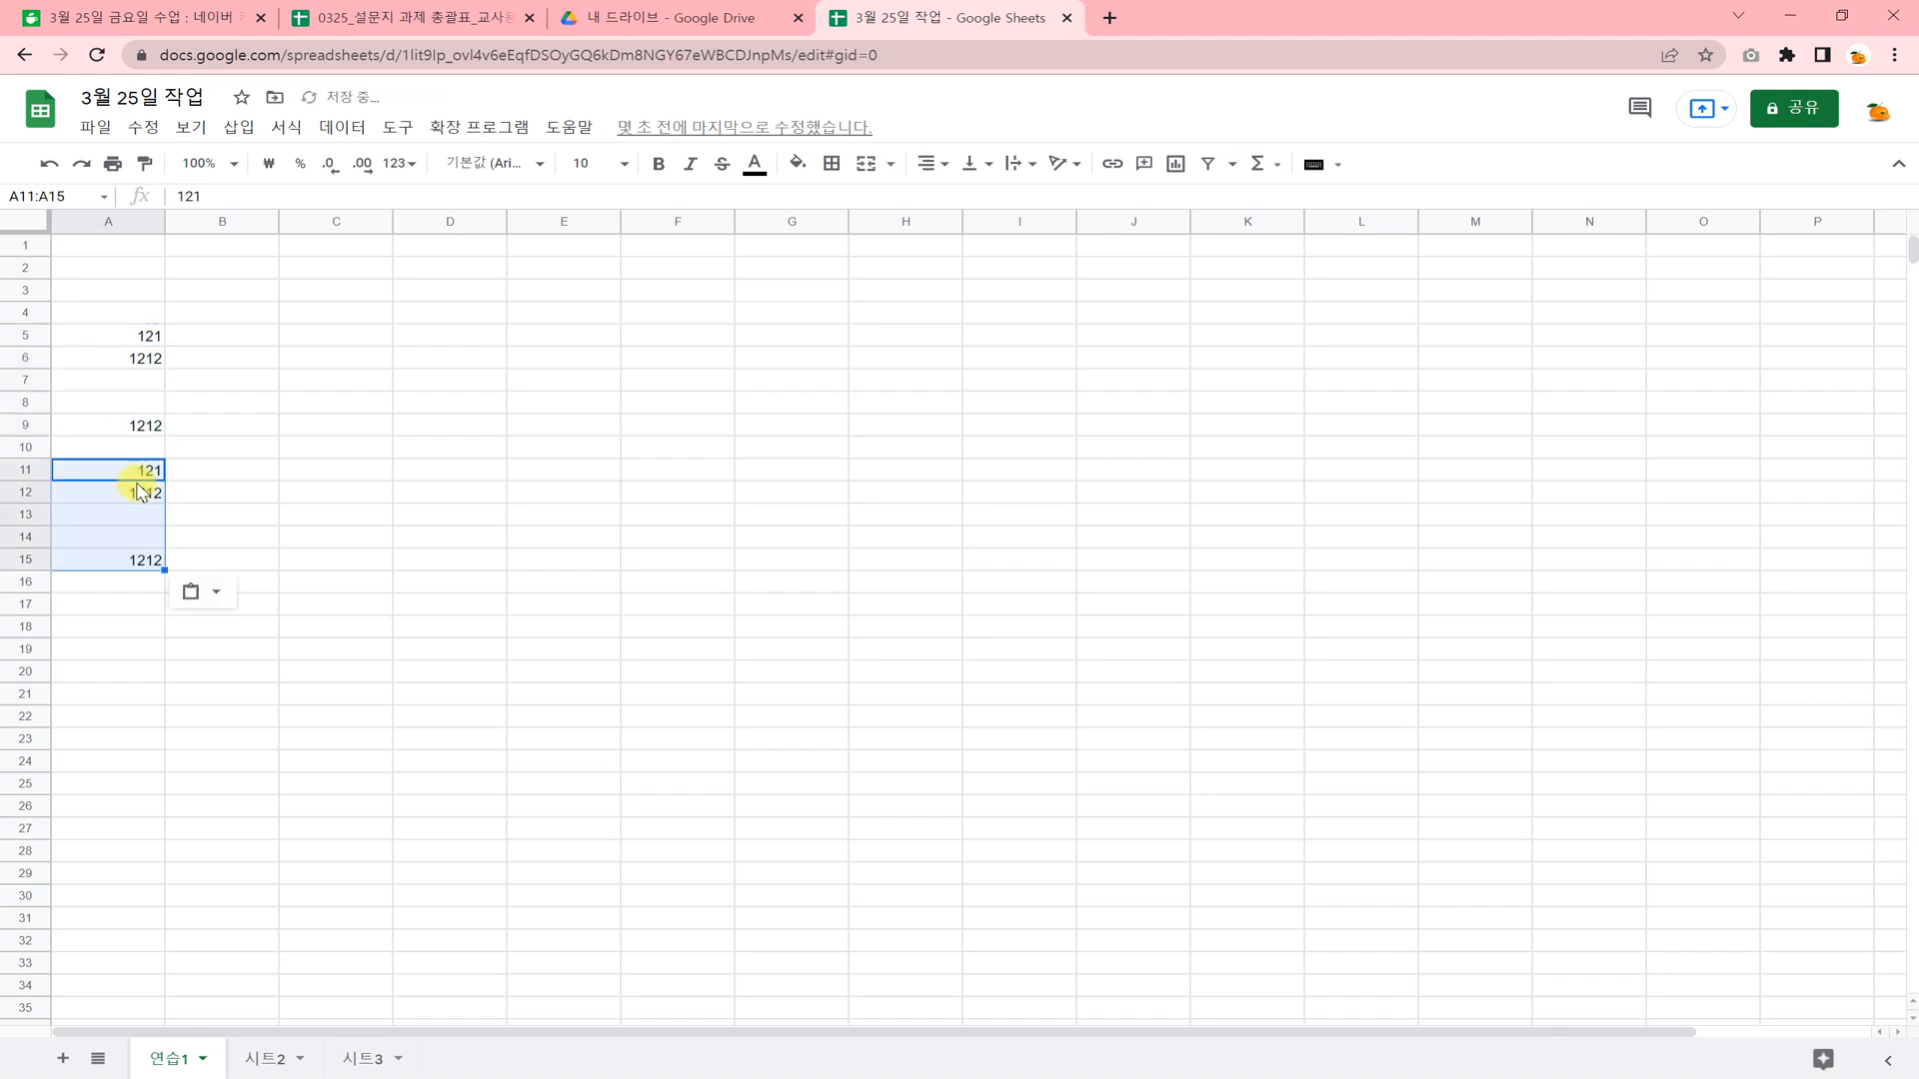
left_click(238, 599)
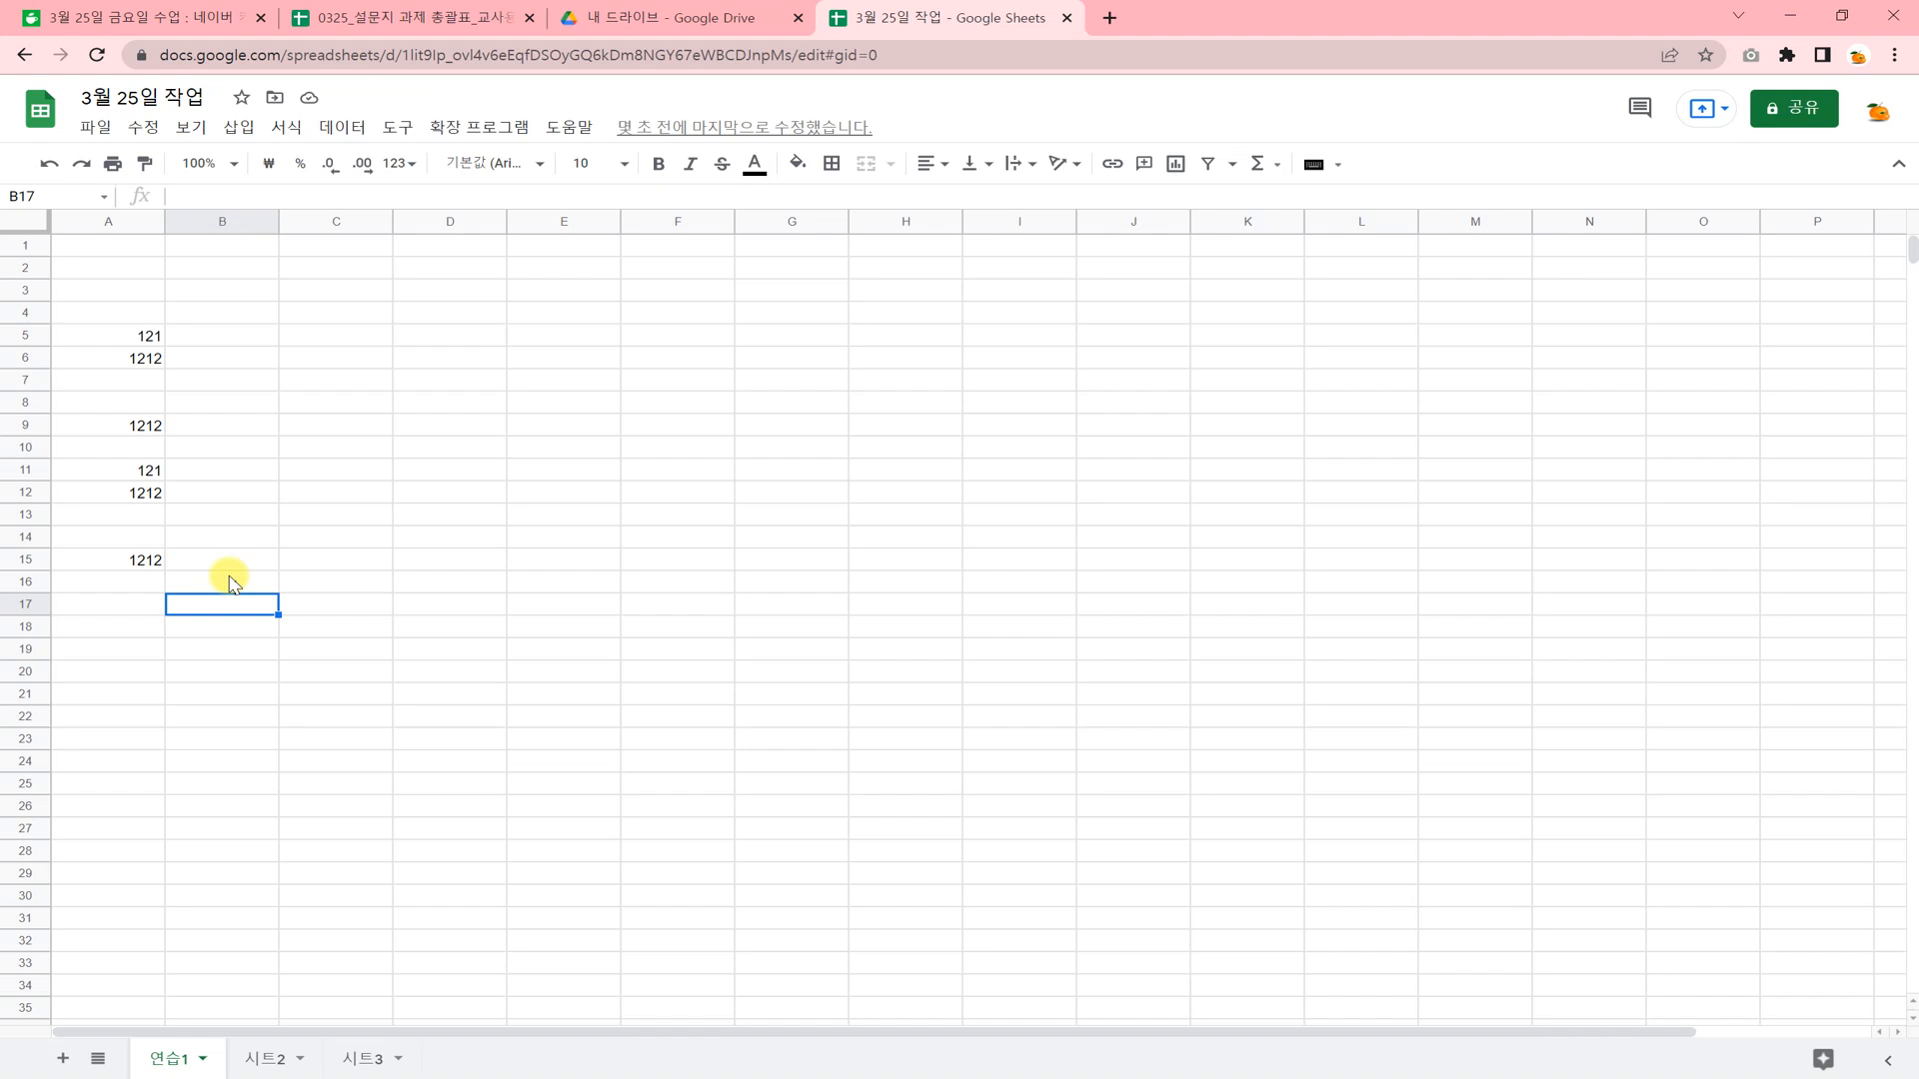
left_click(333, 560)
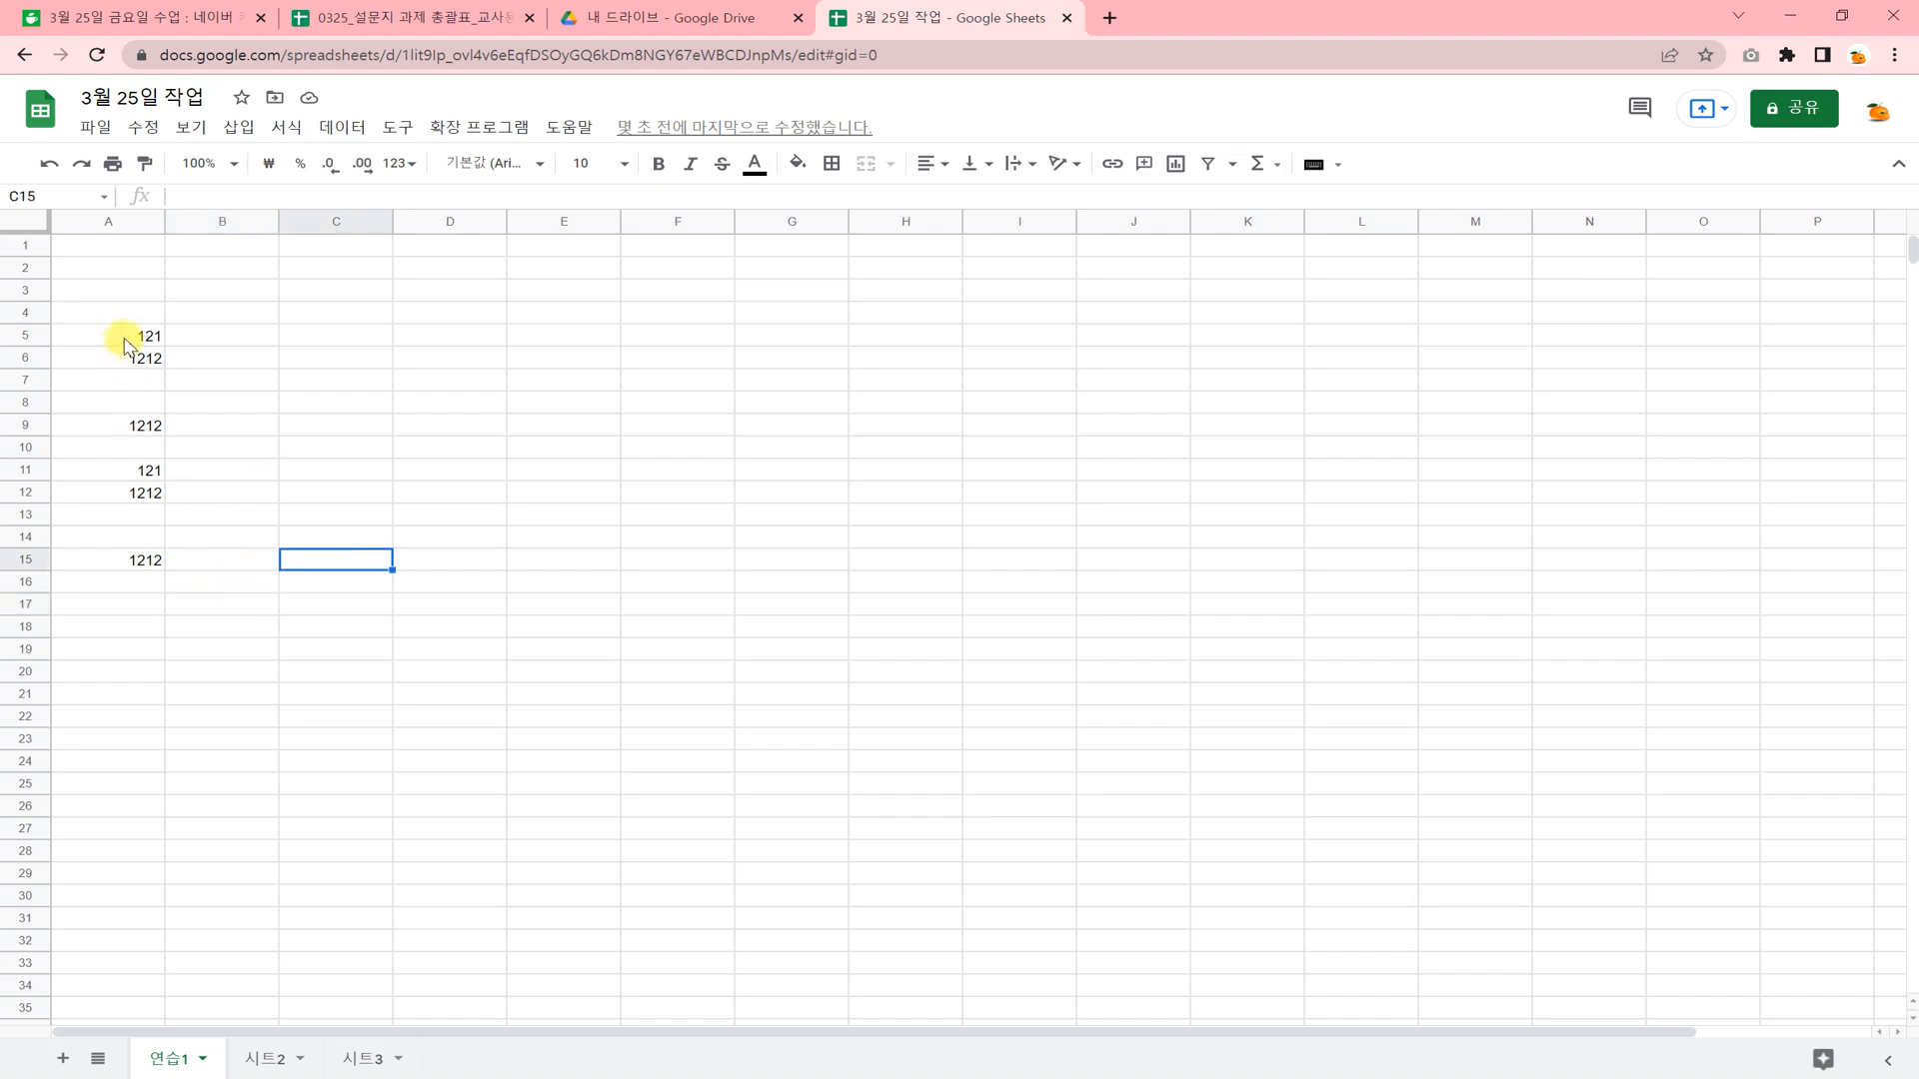
Clear the contents of cells A5:A15.
left_click(126, 345)
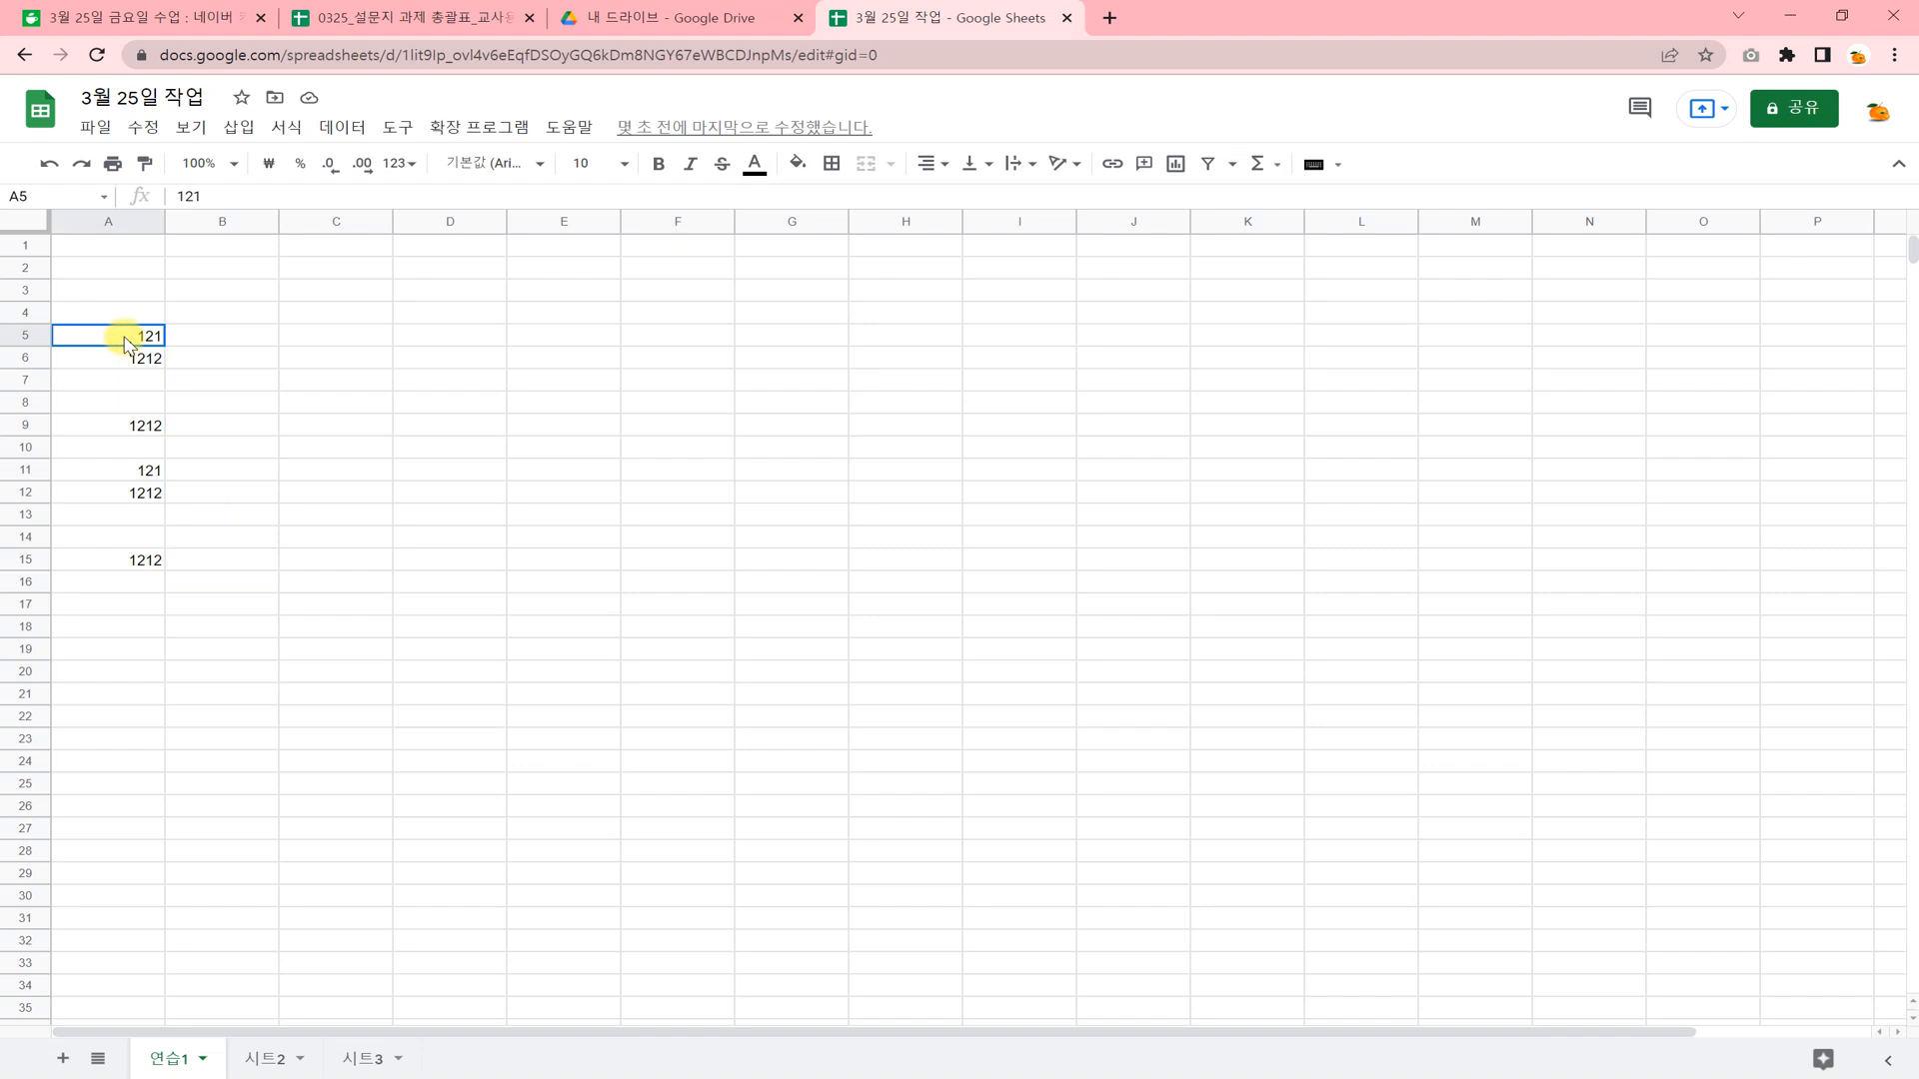
left_click(262, 472)
left_click_drag(141, 336, 145, 561)
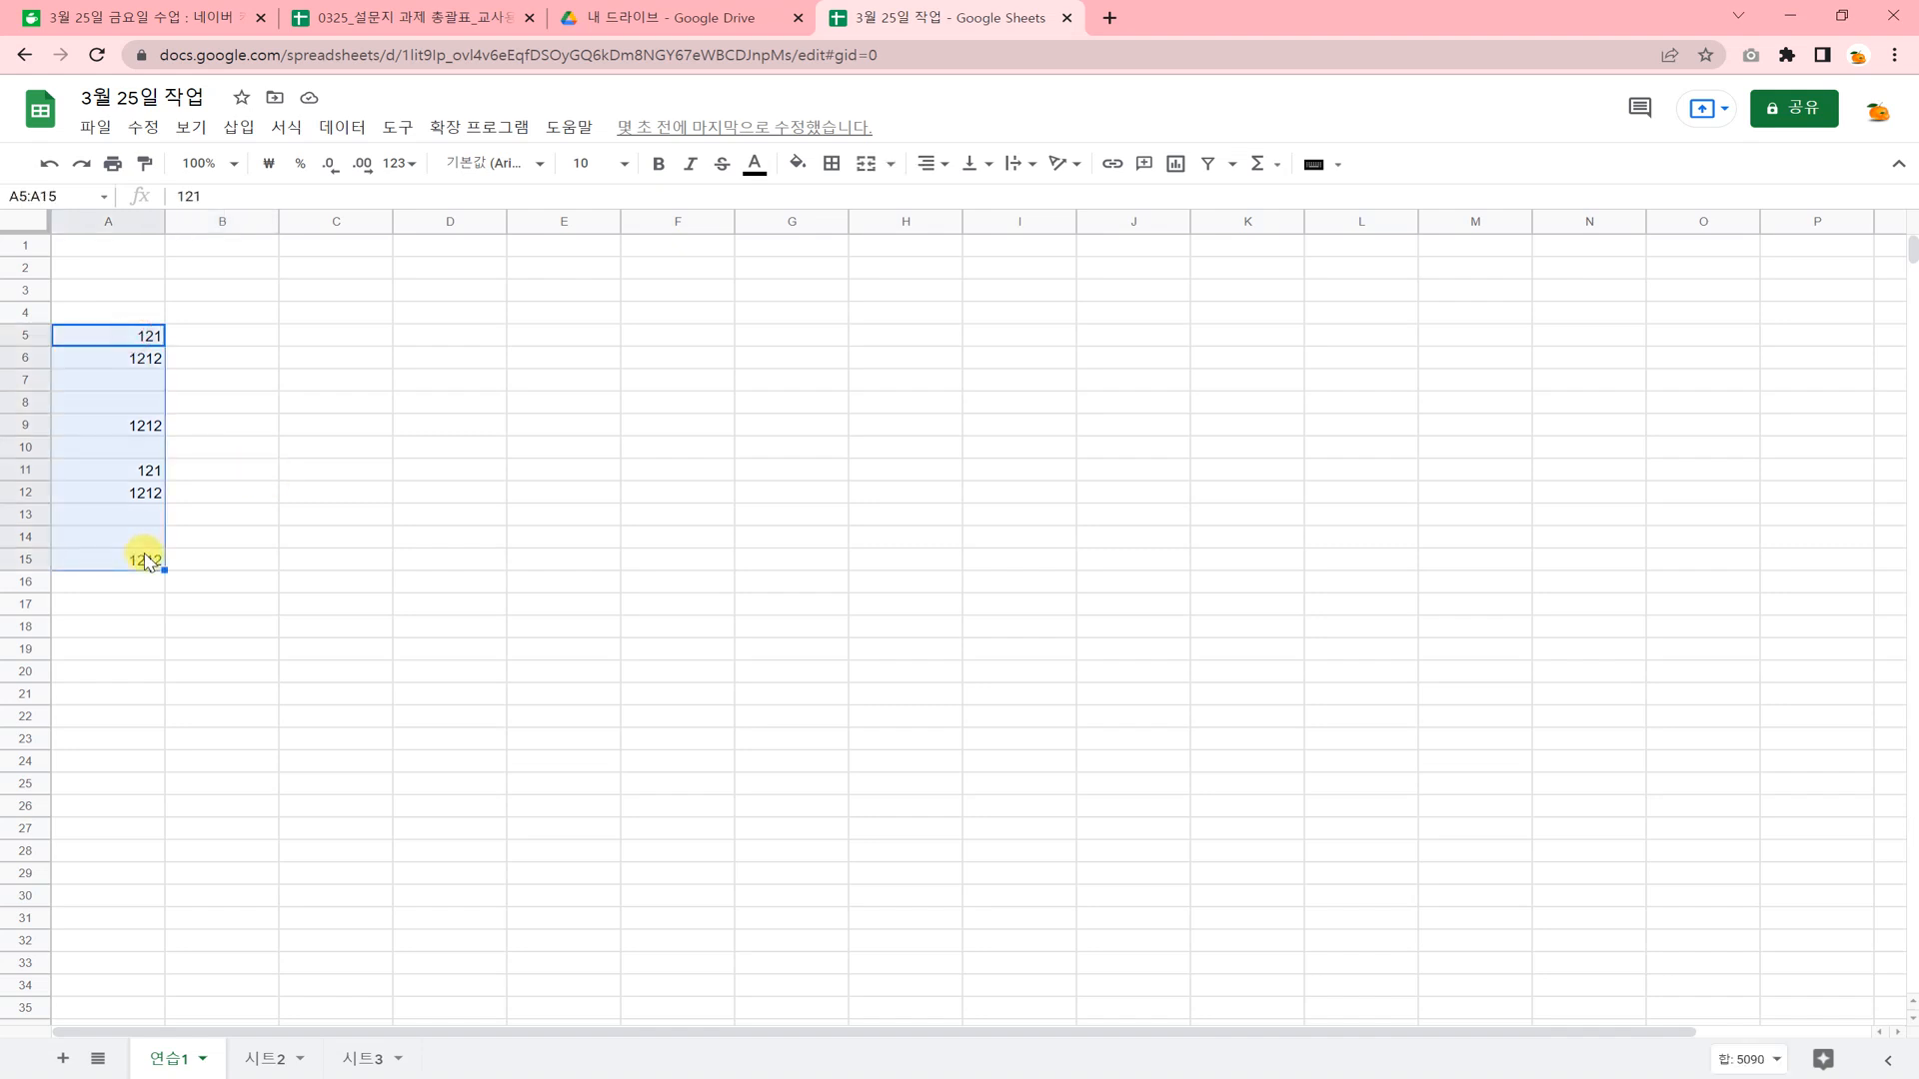
key("Delete")
Enter 123 as a number in B5 and as text with a leading apostrophe ('123) in B6, and compare both cells.
left_click(253, 330)
type("123")
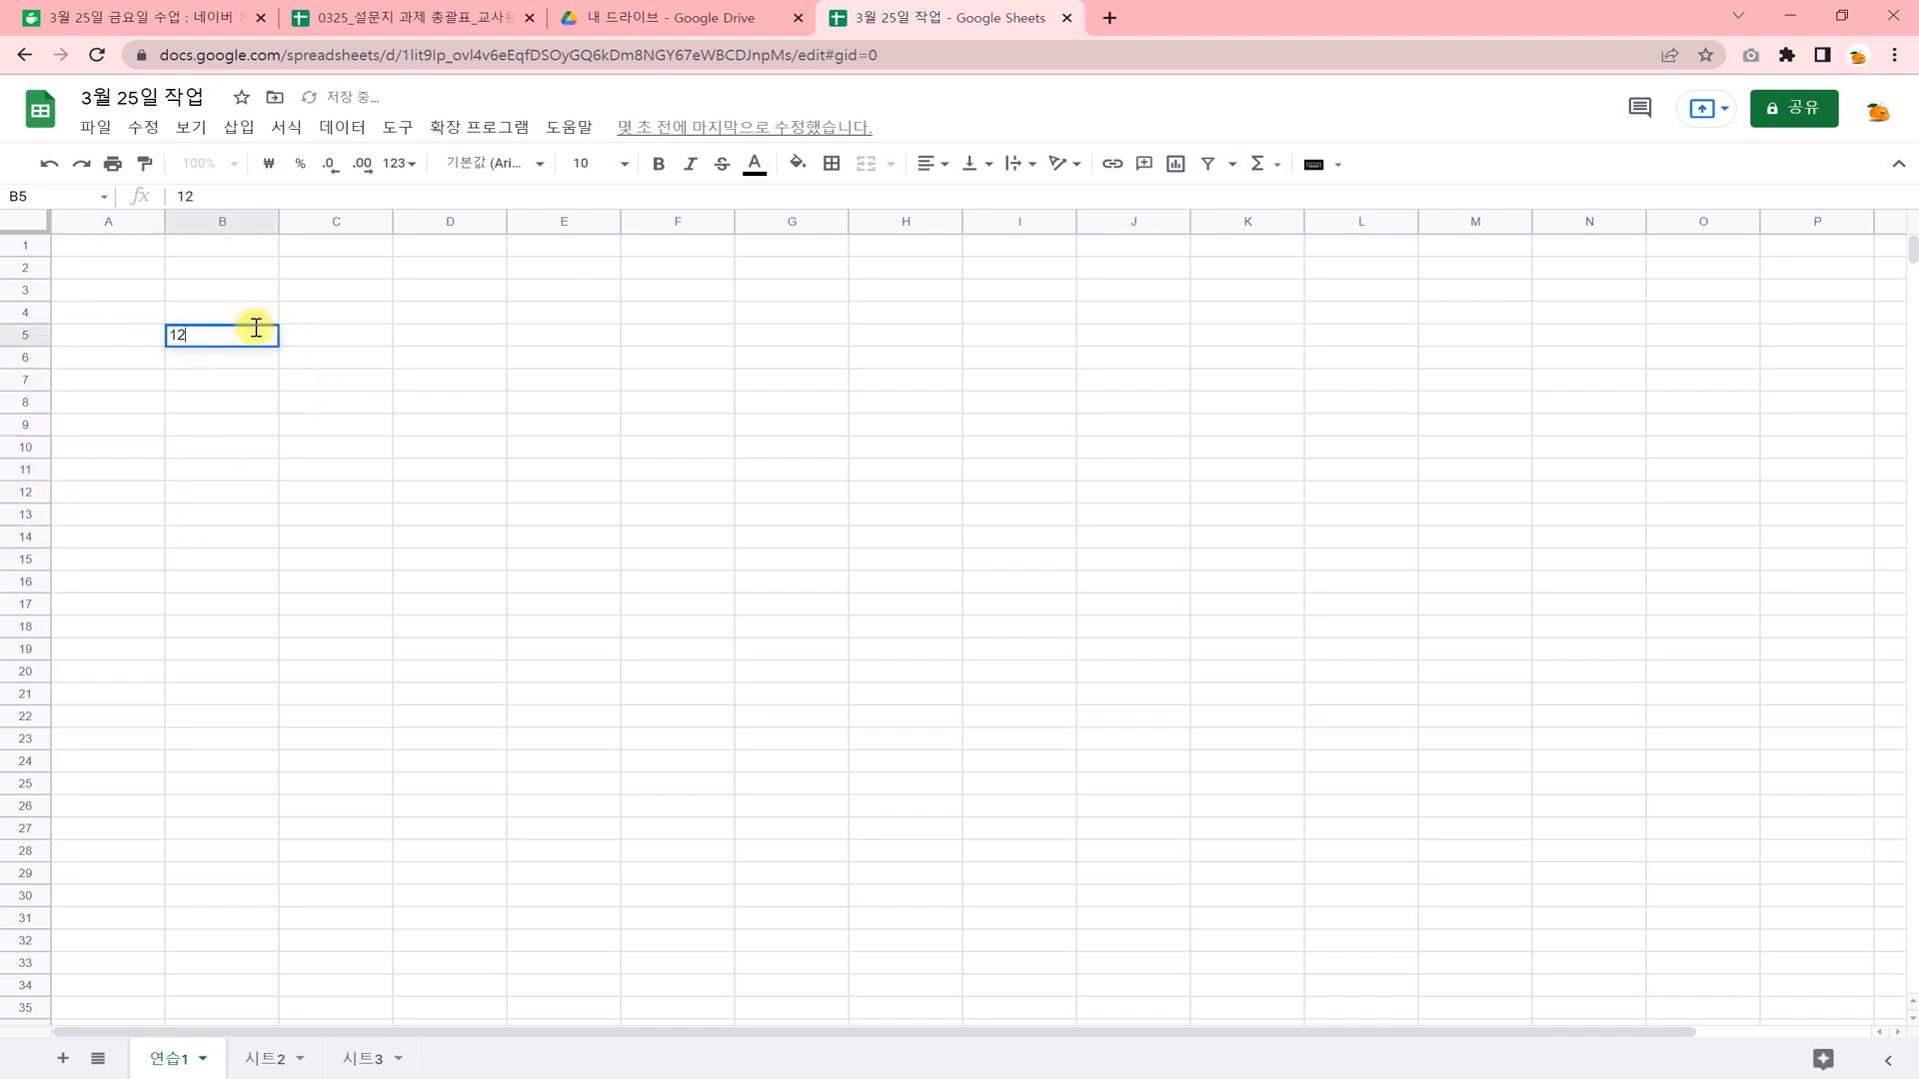
left_click(269, 396)
left_click(252, 360)
type("1")
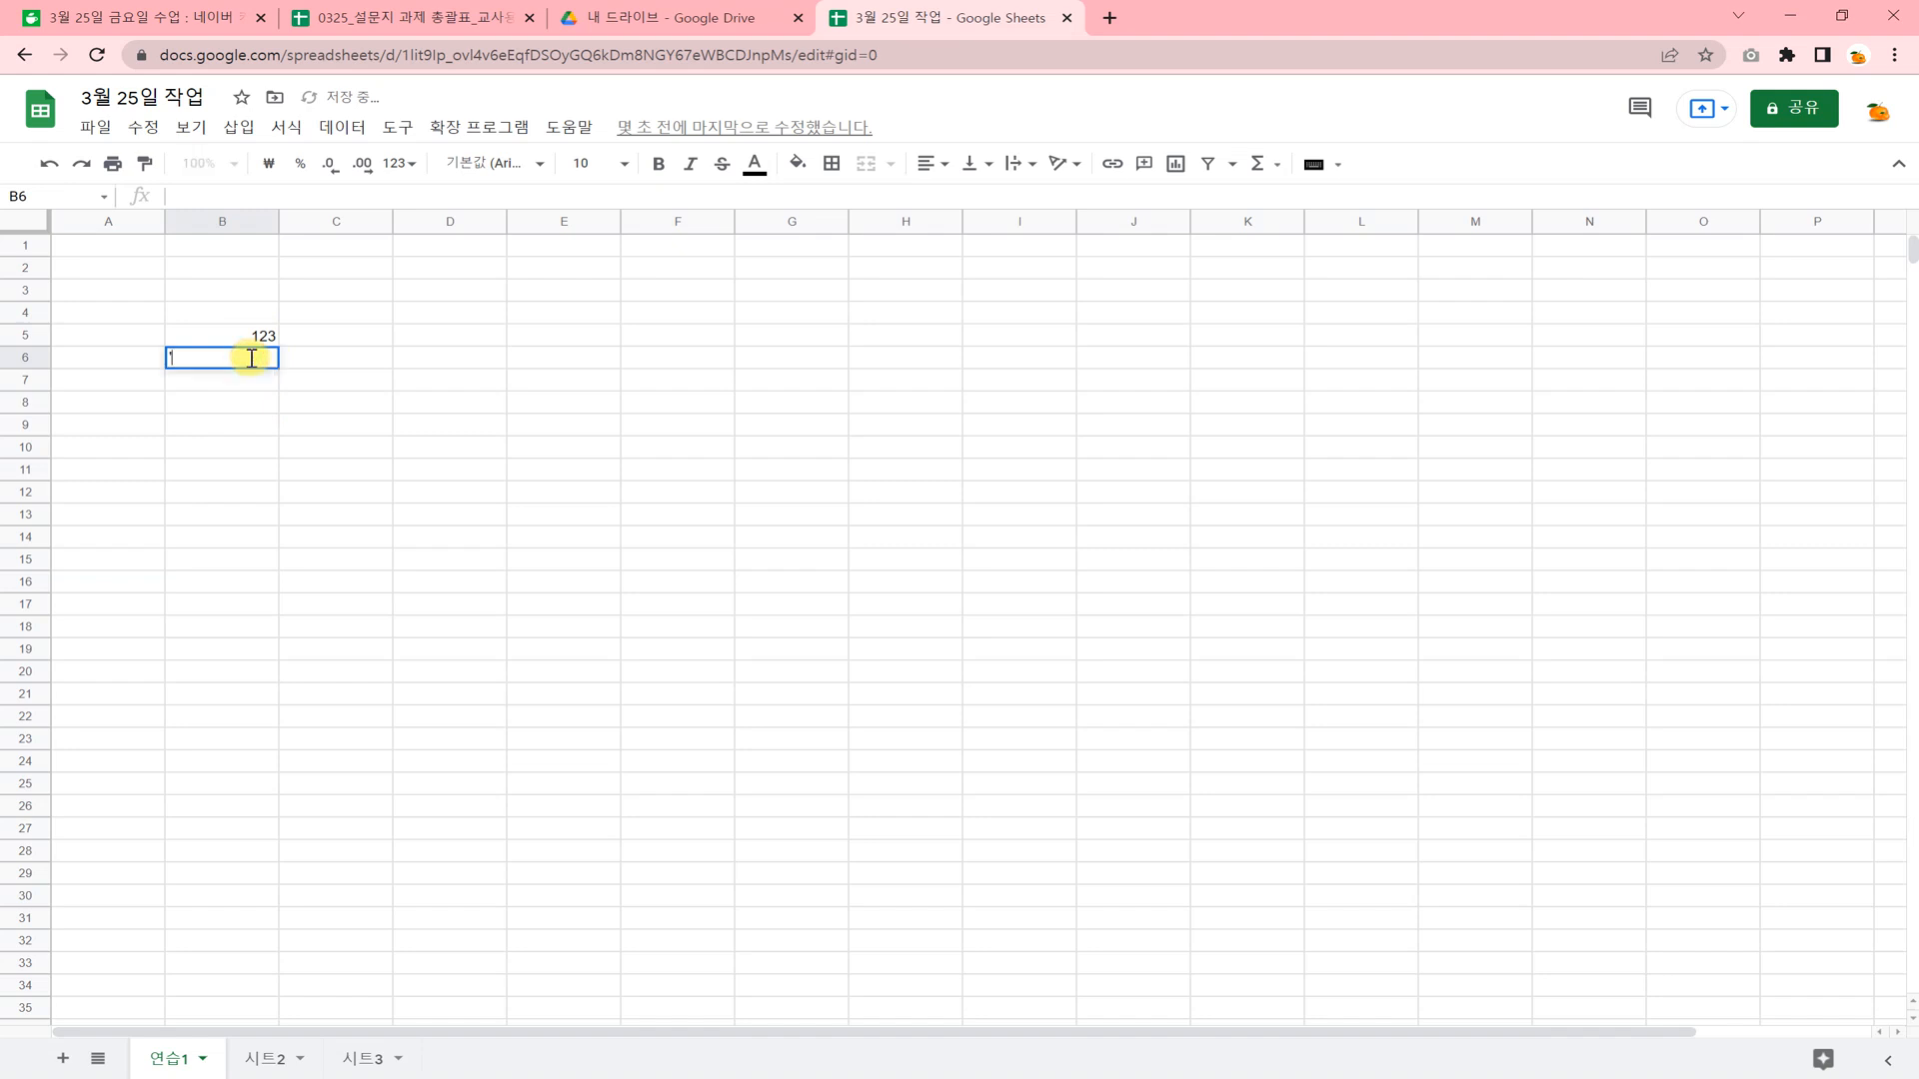
type("23")
key("Return")
left_click(297, 463)
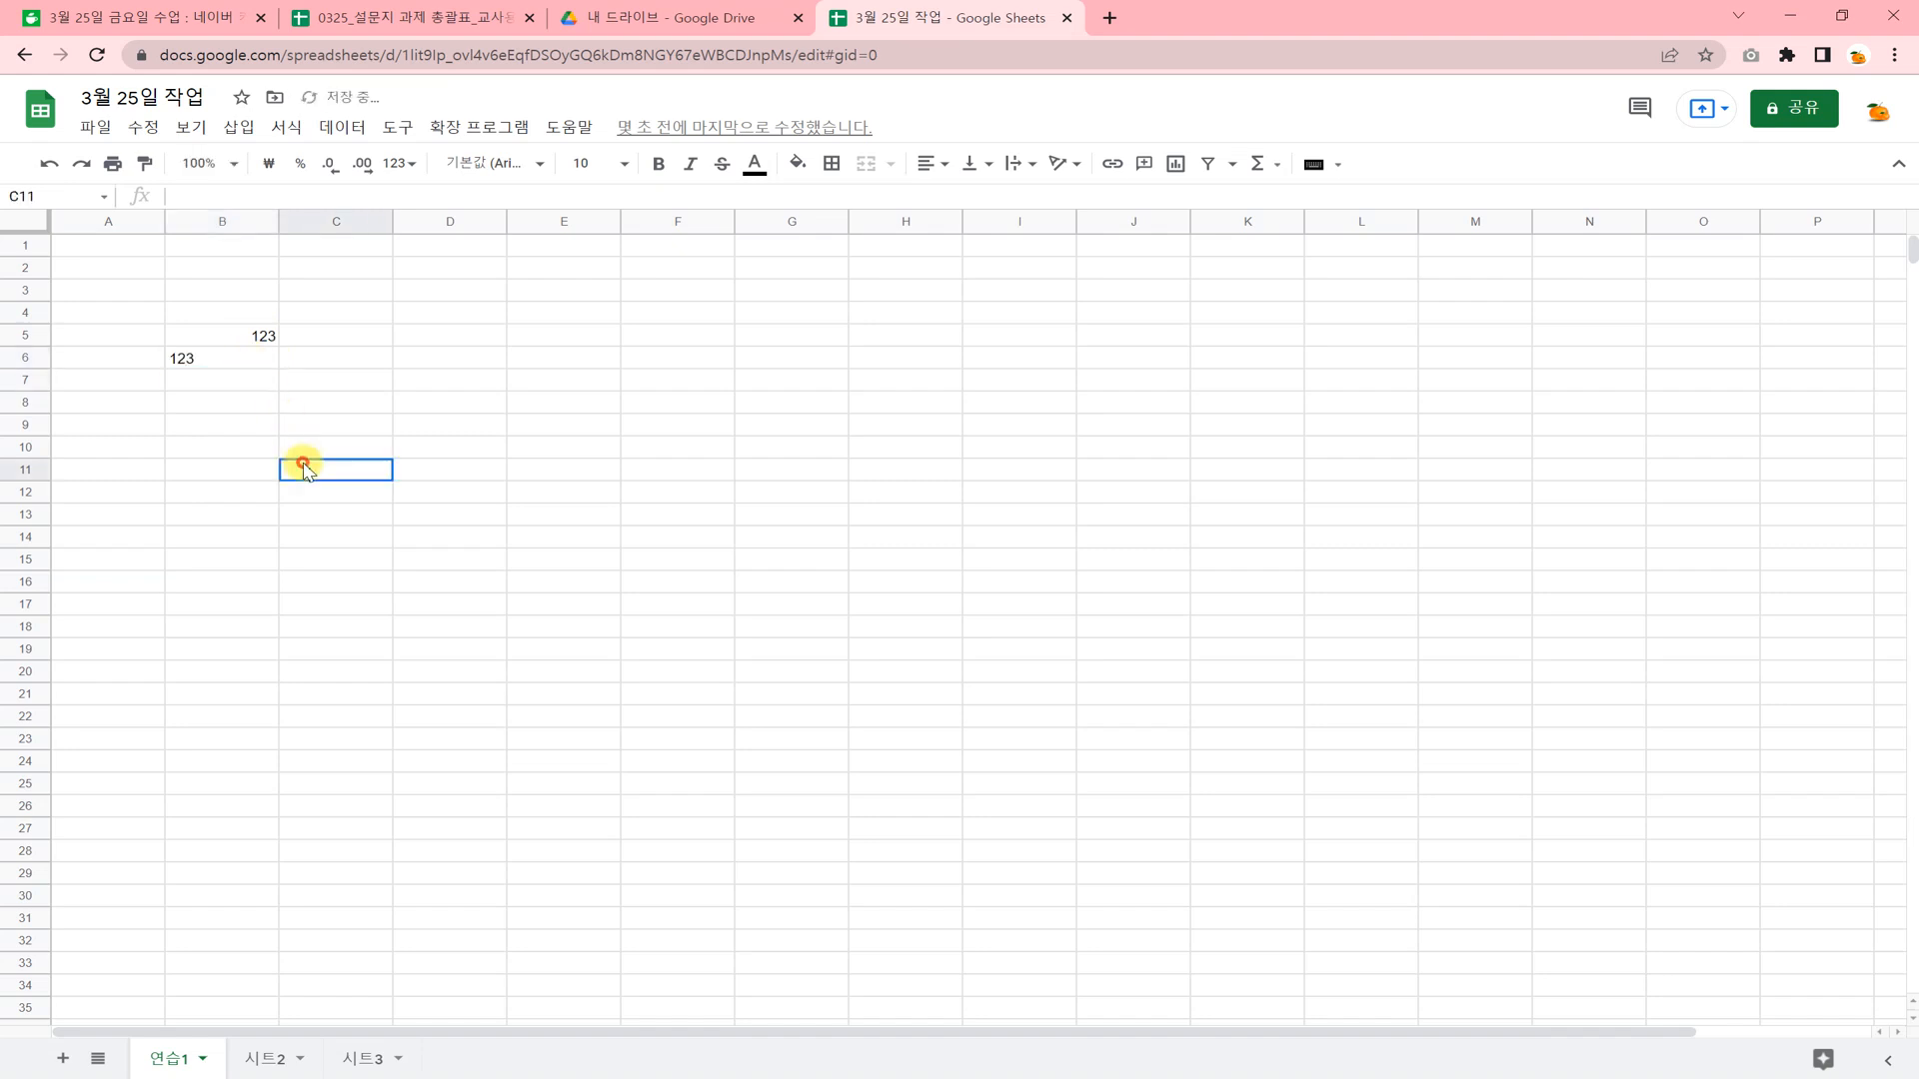
left_click(250, 338)
left_click(242, 358)
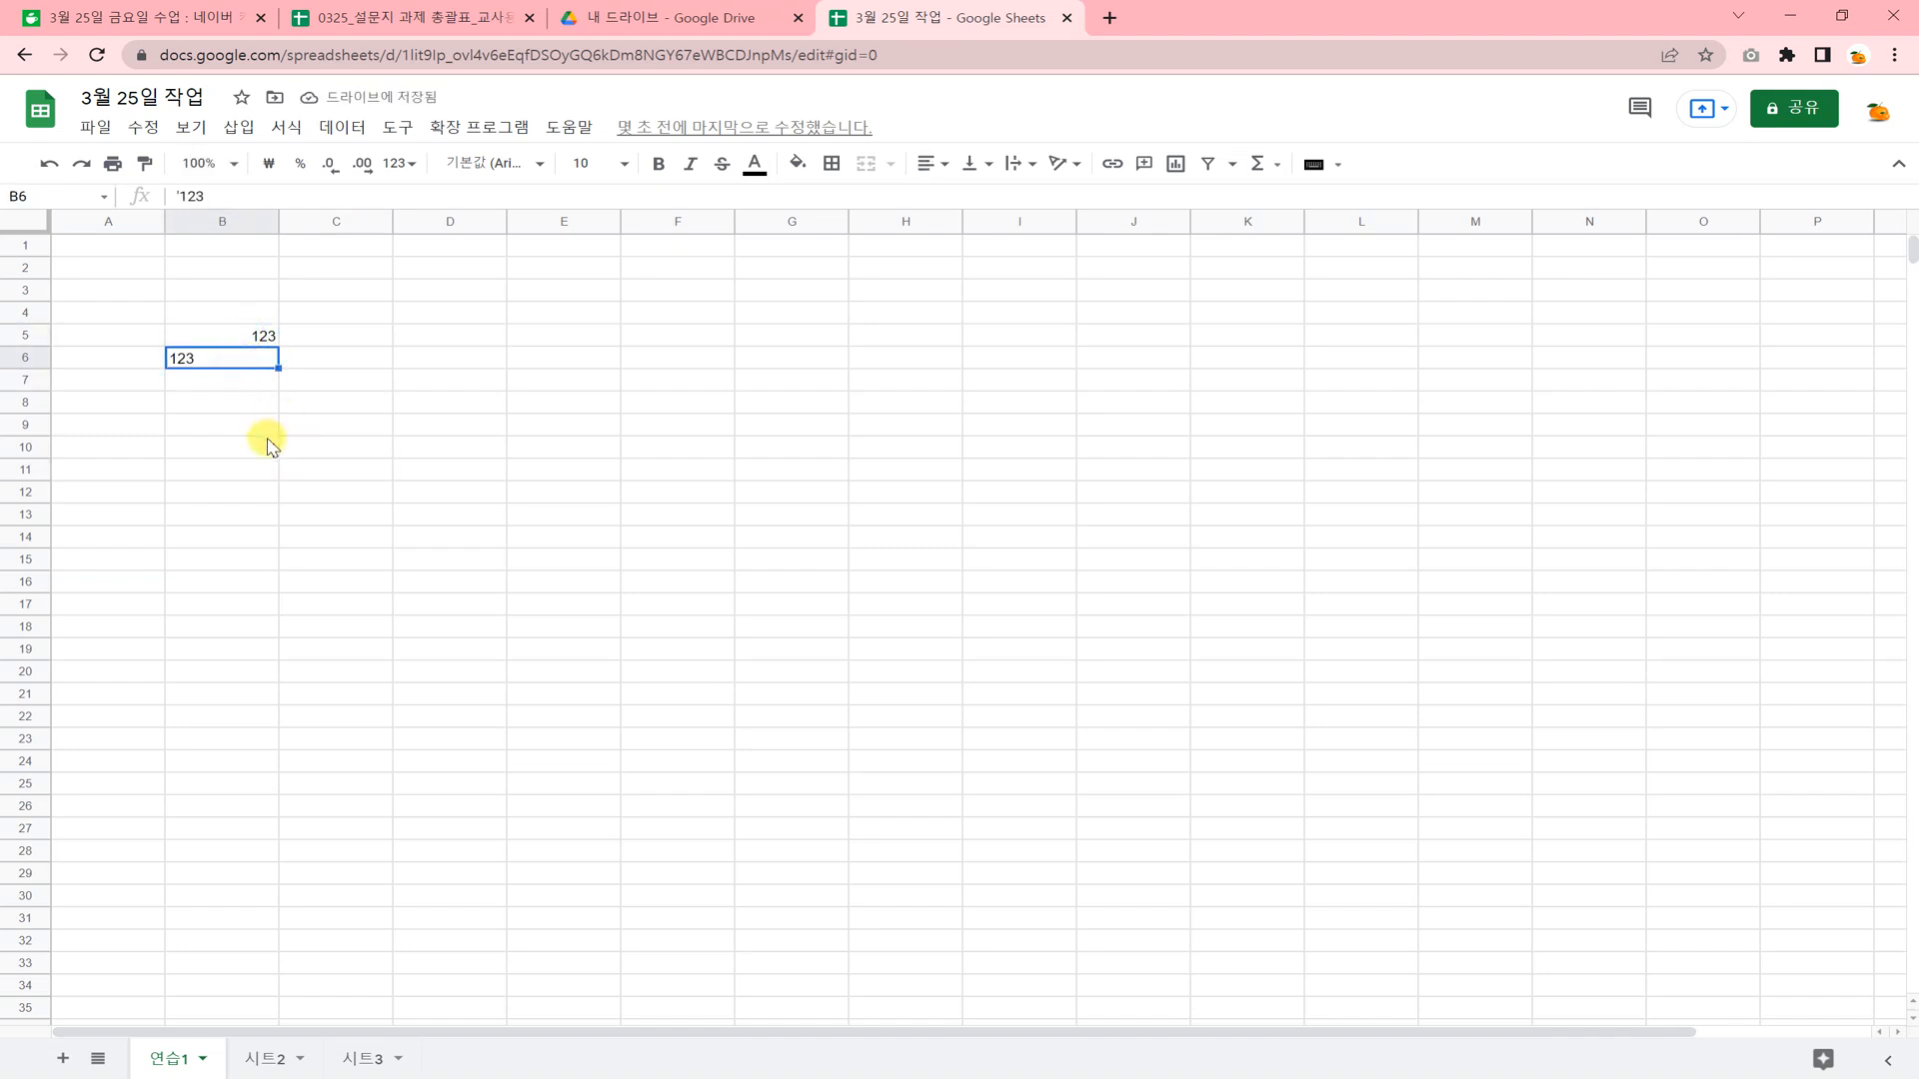
left_click(268, 444)
left_click(248, 335)
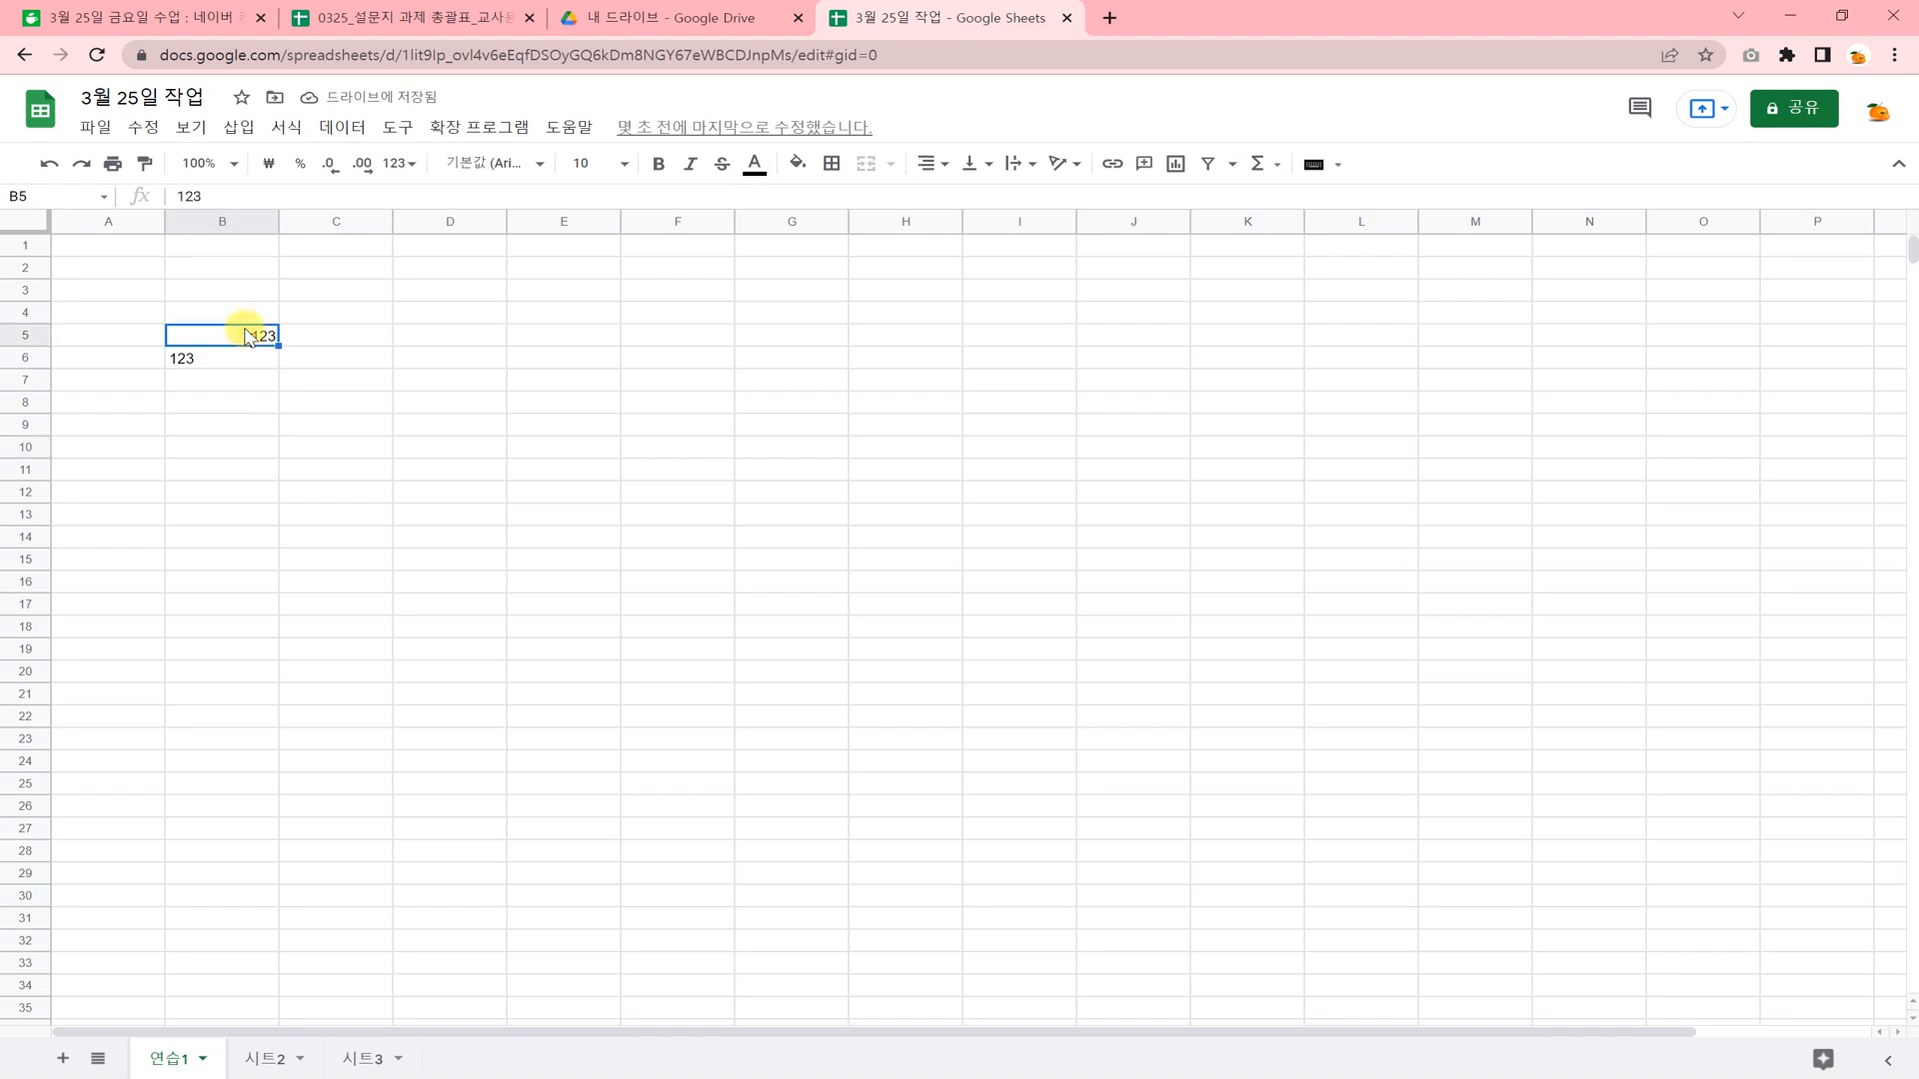
Enter the number 1234 in C5 and the Korean text 가나 in C6.
left_click(308, 335)
type("1234")
left_click(388, 420)
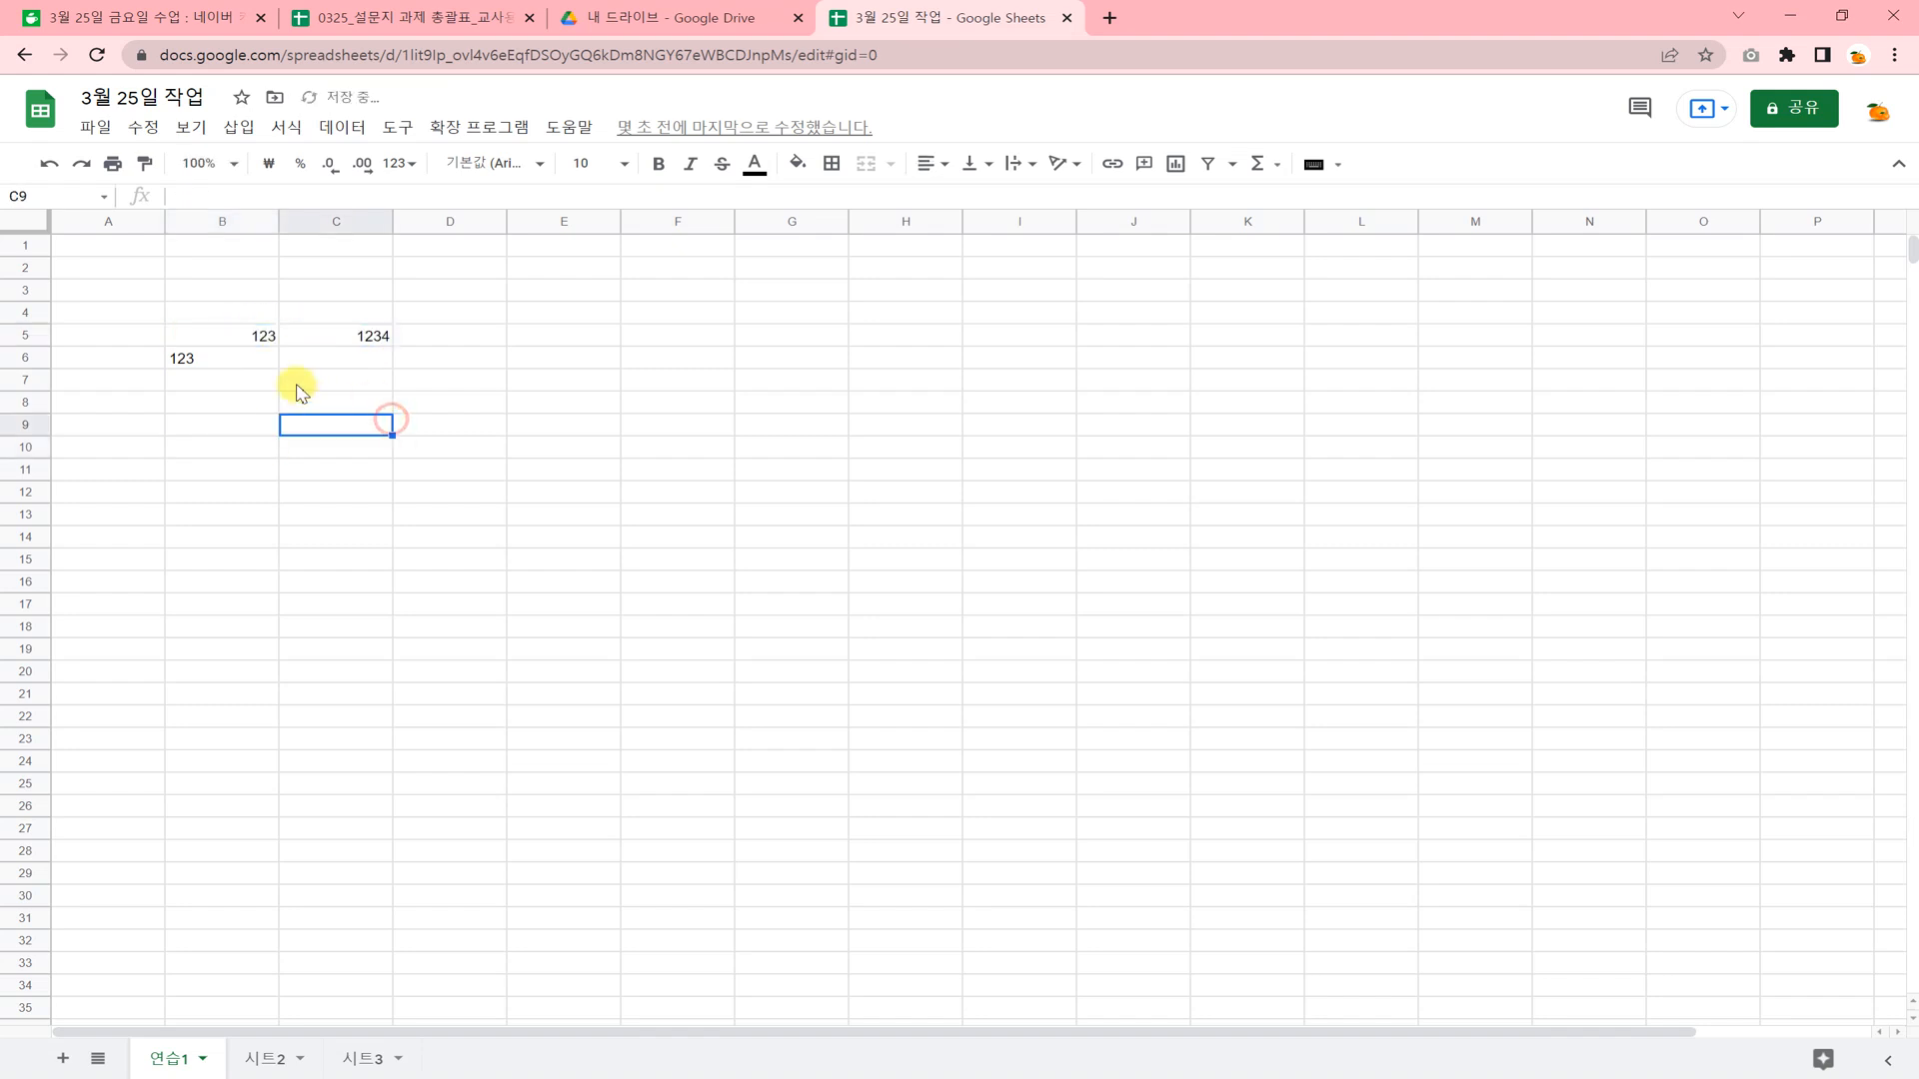
left_click(323, 358)
type("RKSK")
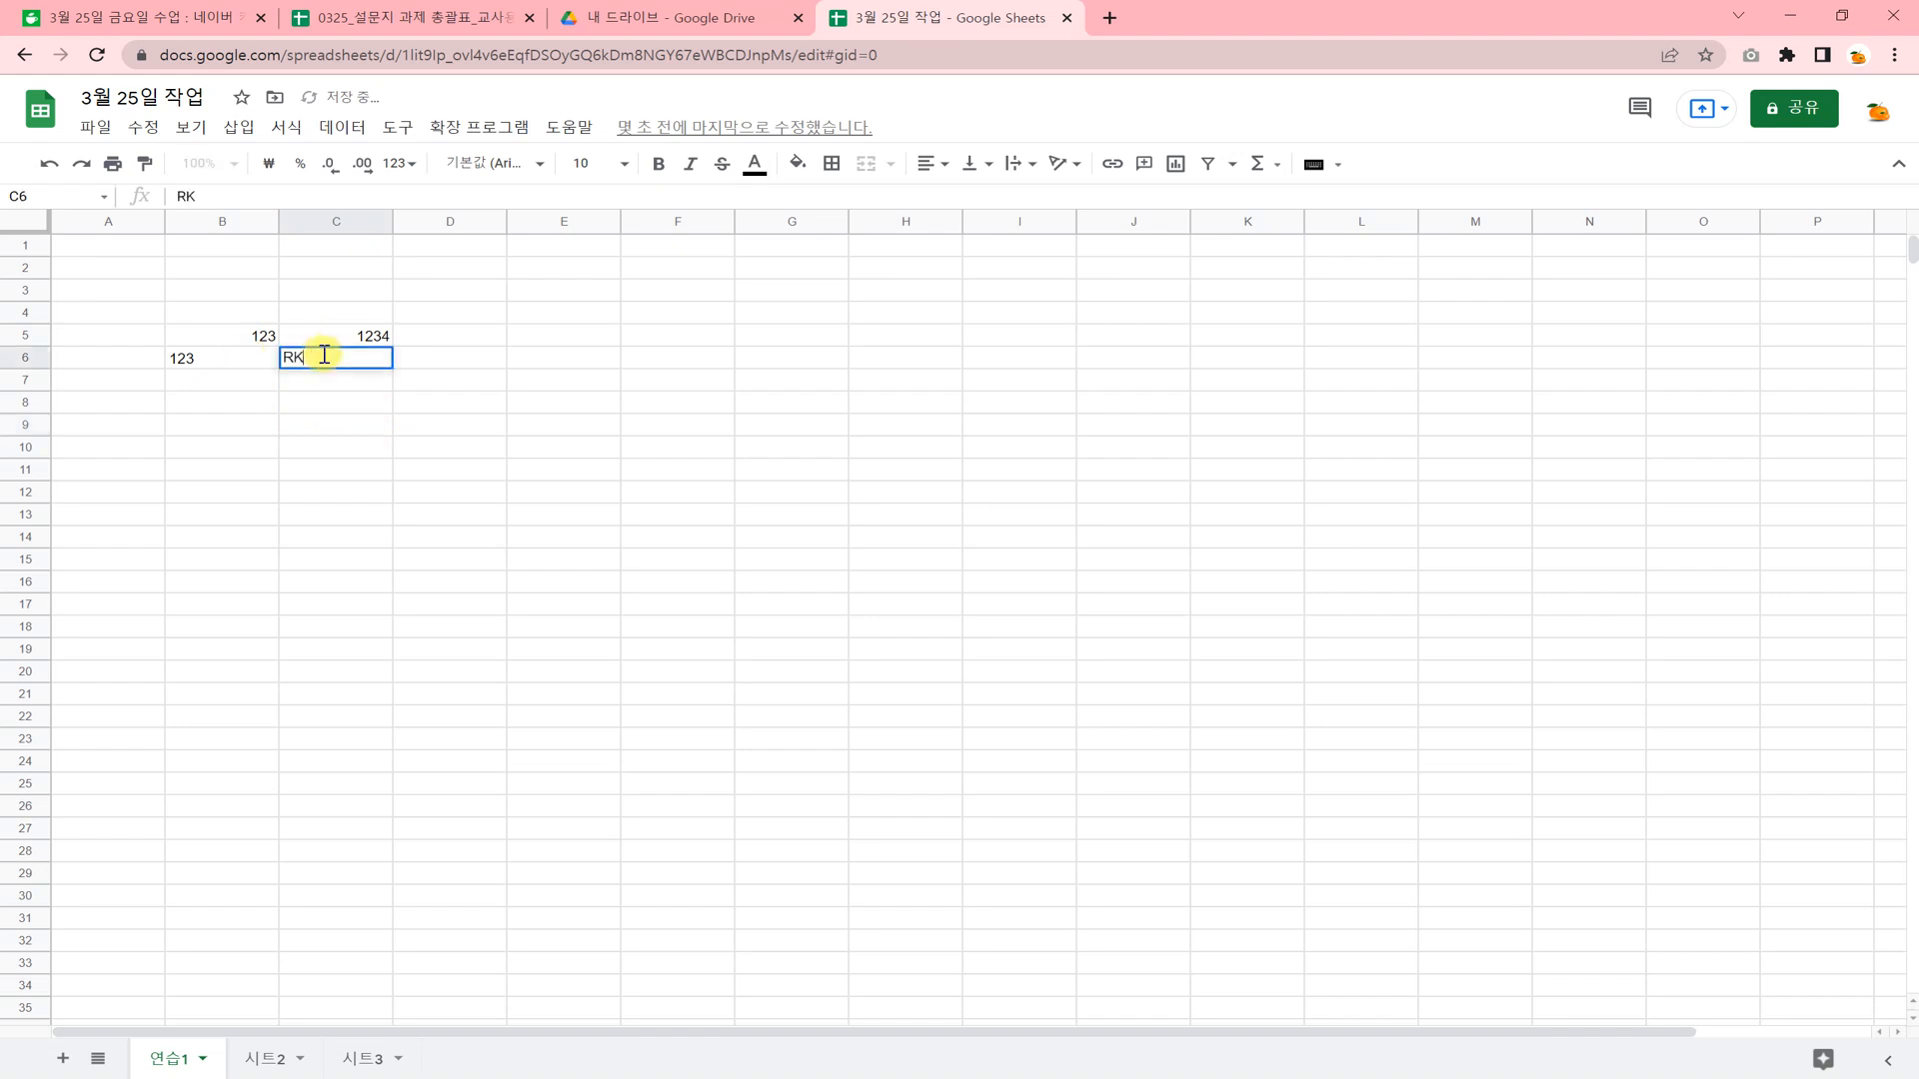
key("BackSpace")
type("가나")
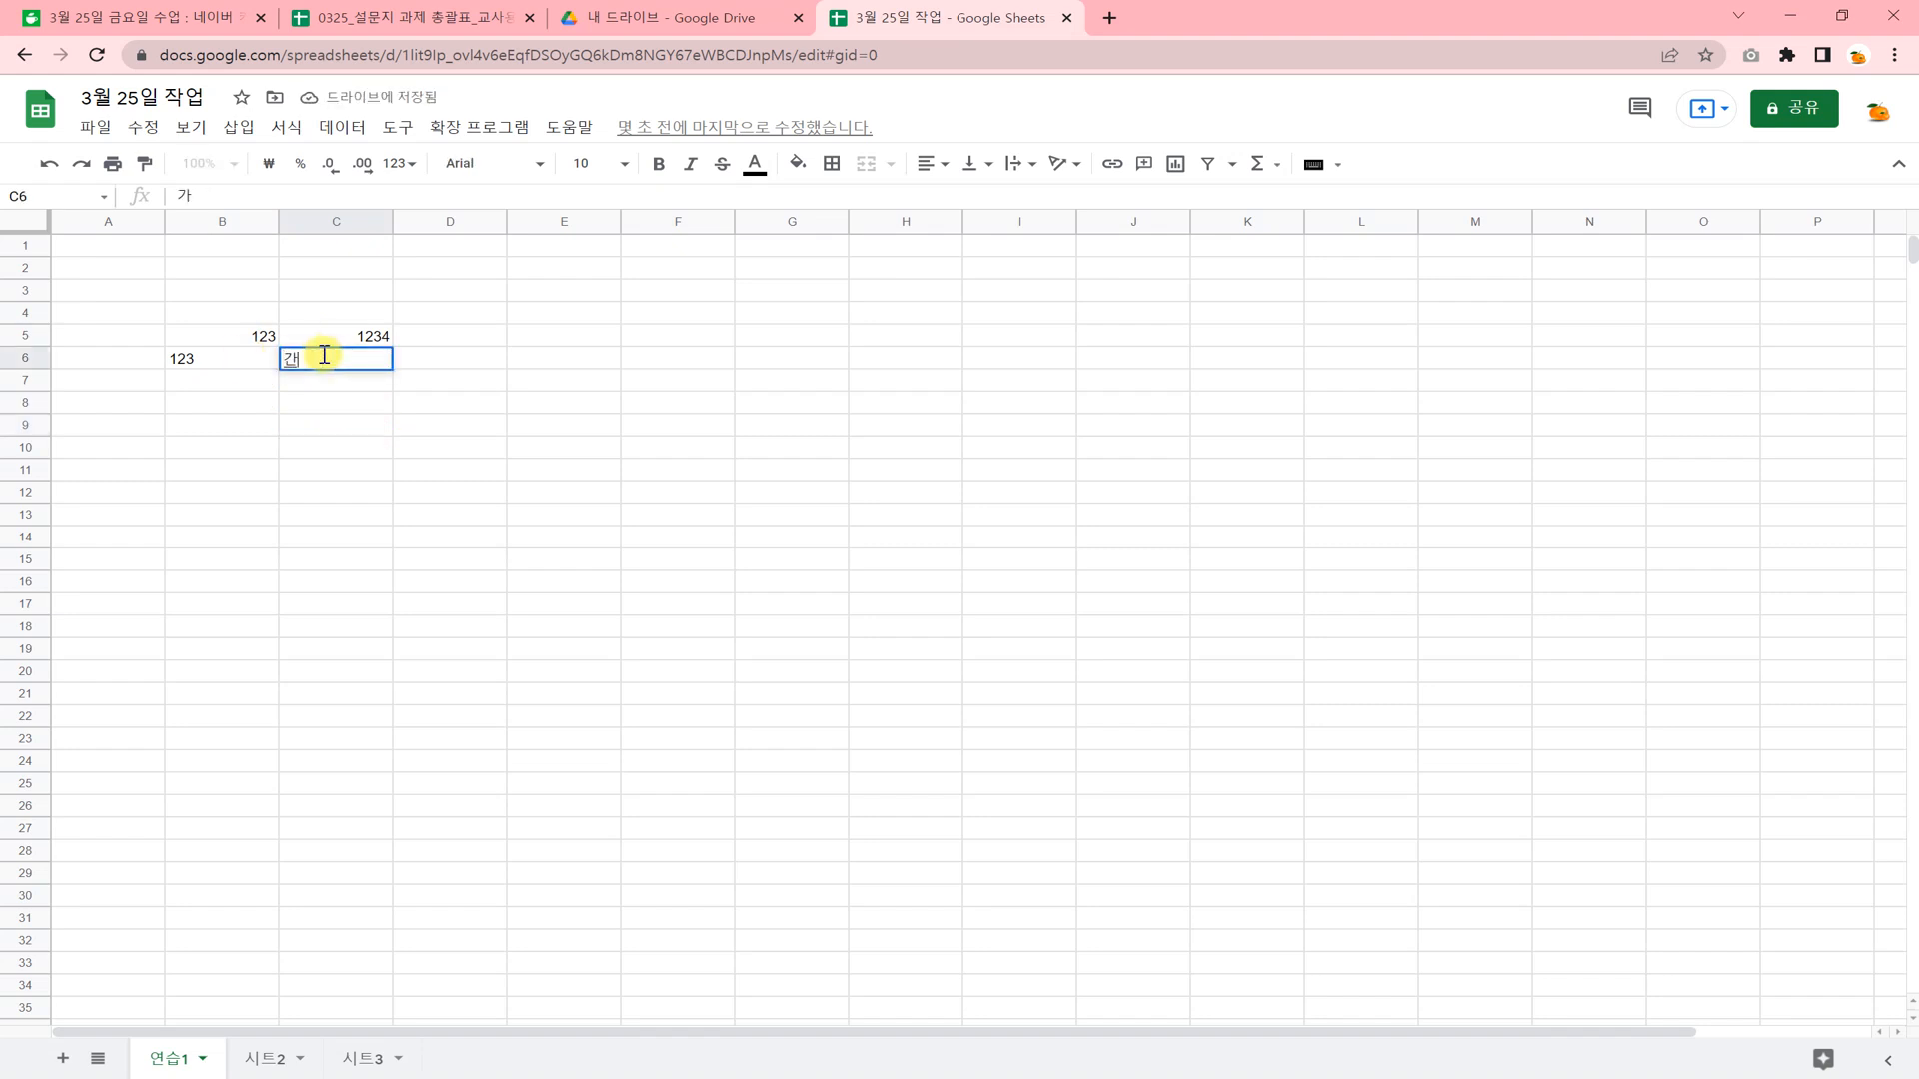
key("Return")
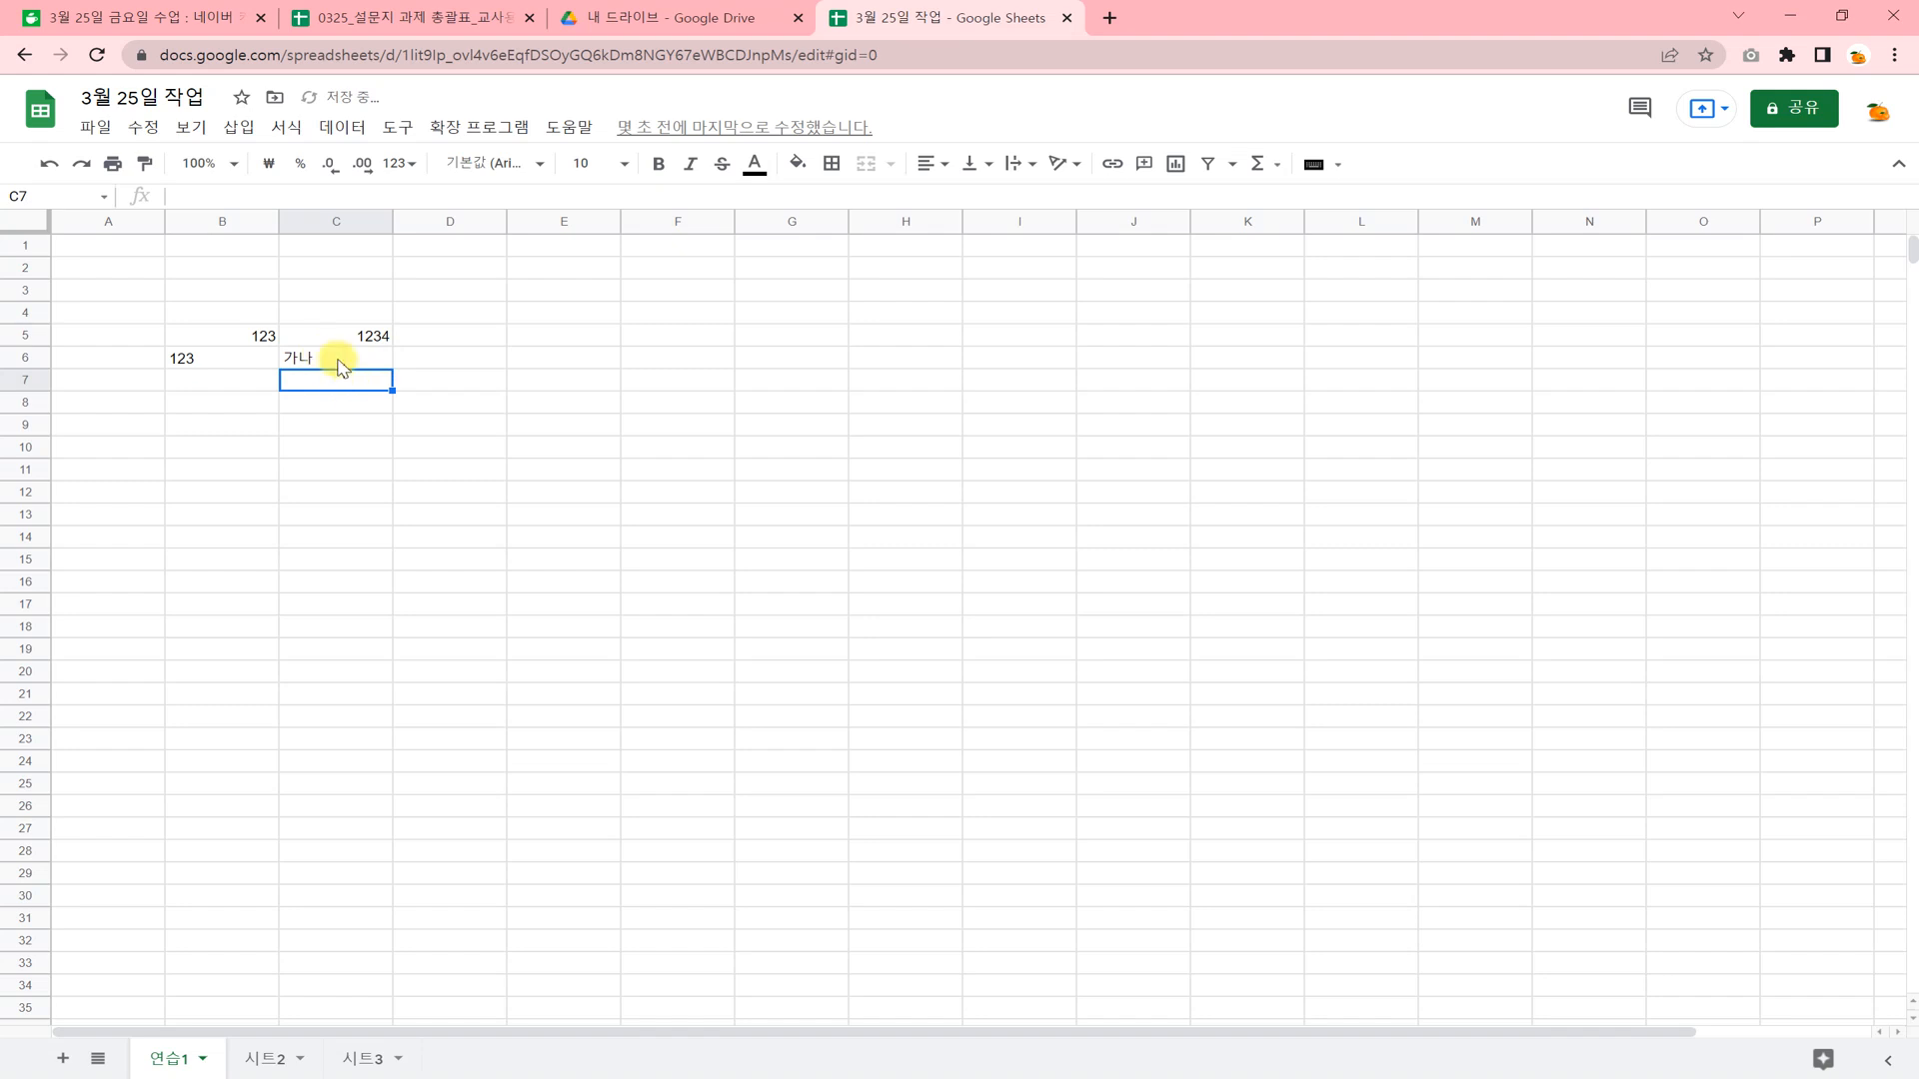
Enter 1000 as text with a leading apostrophe in B7 and as a plain number in C7.
left_click(256, 368)
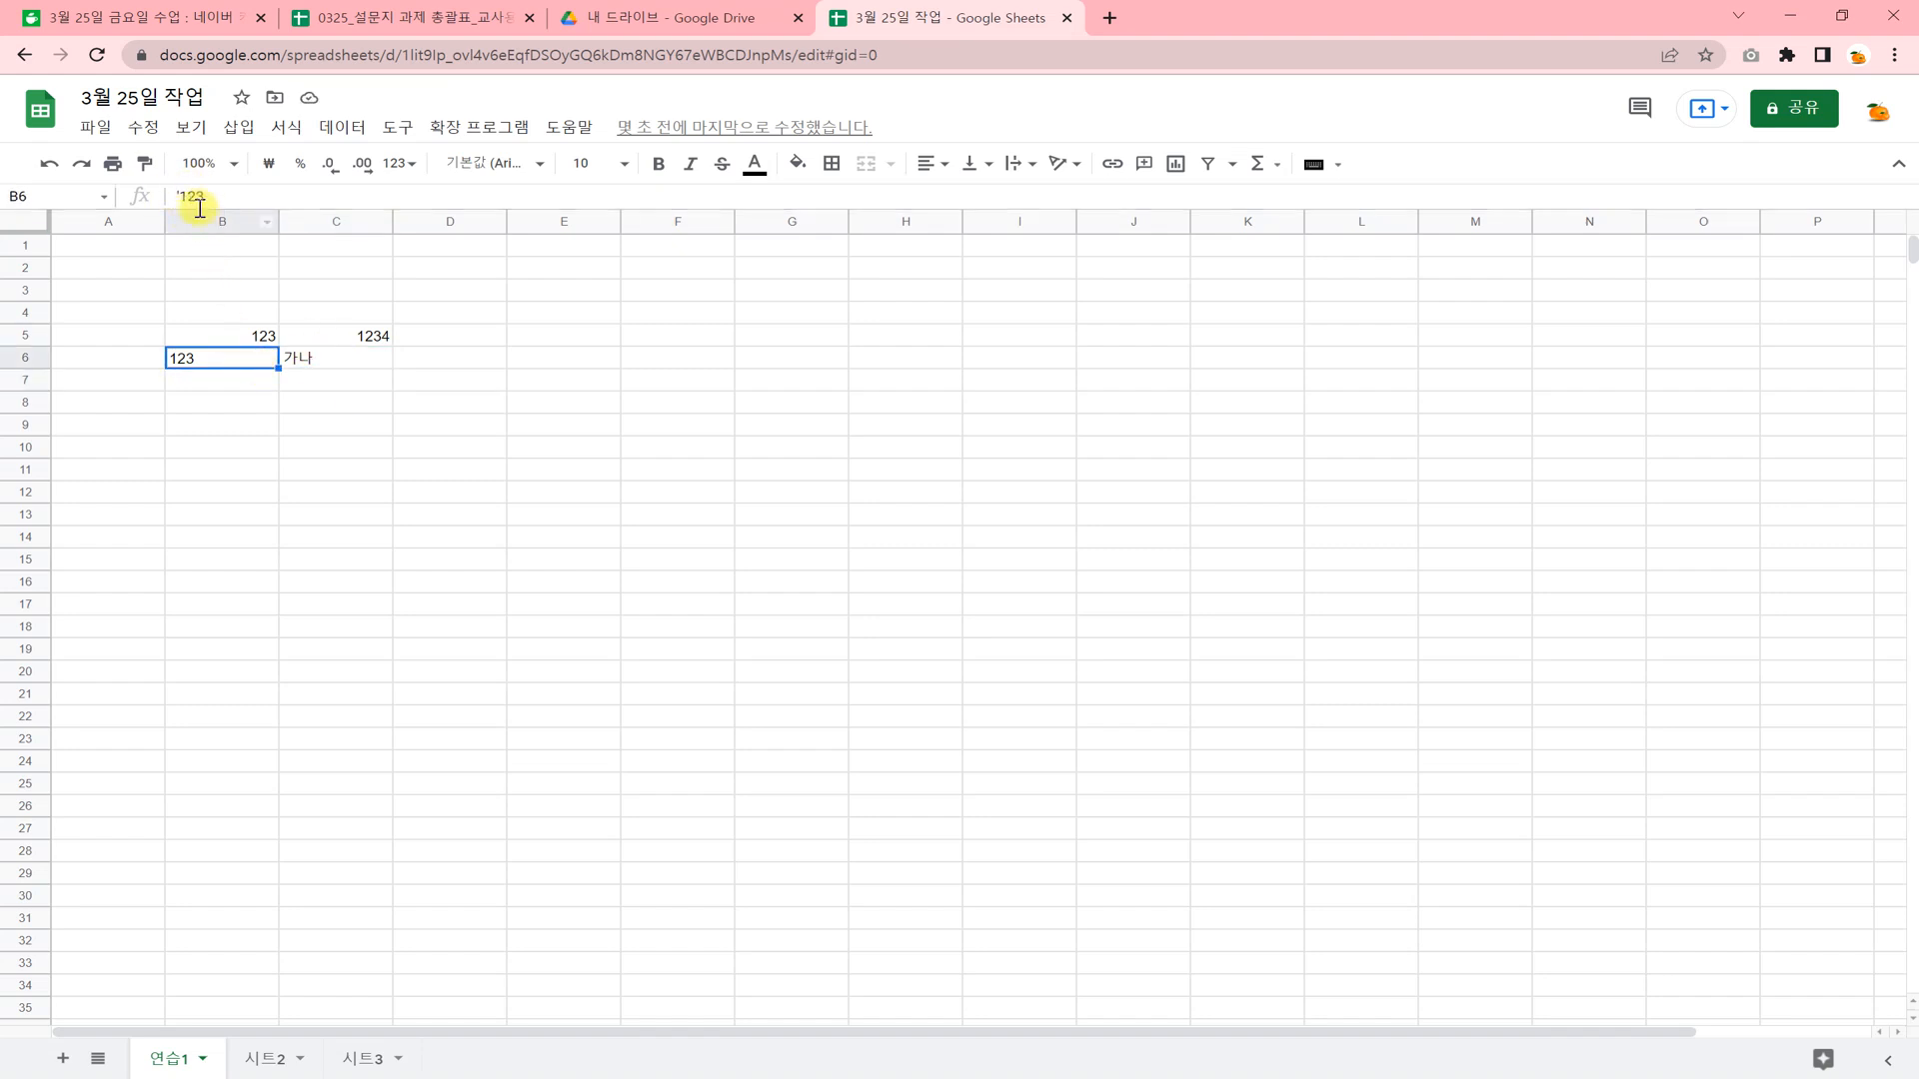
left_click(201, 384)
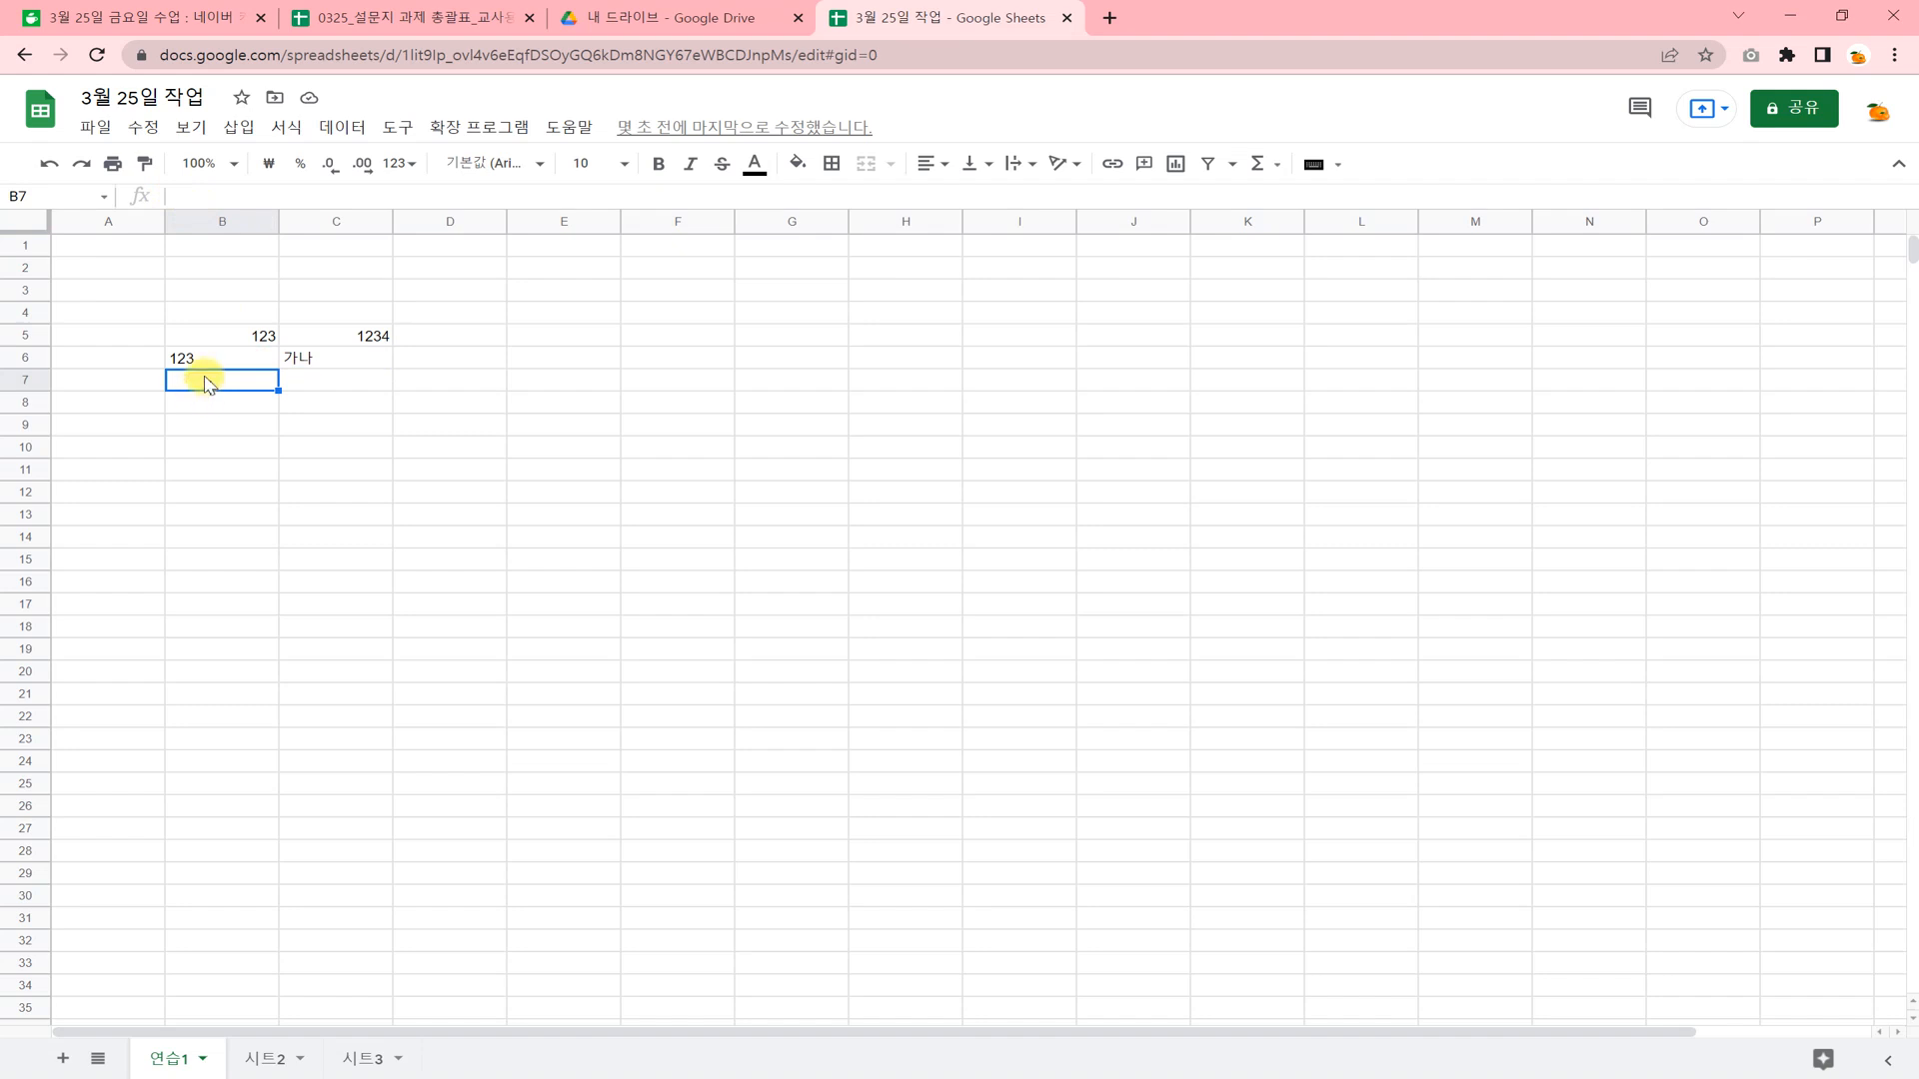
type("'1000")
key("Return")
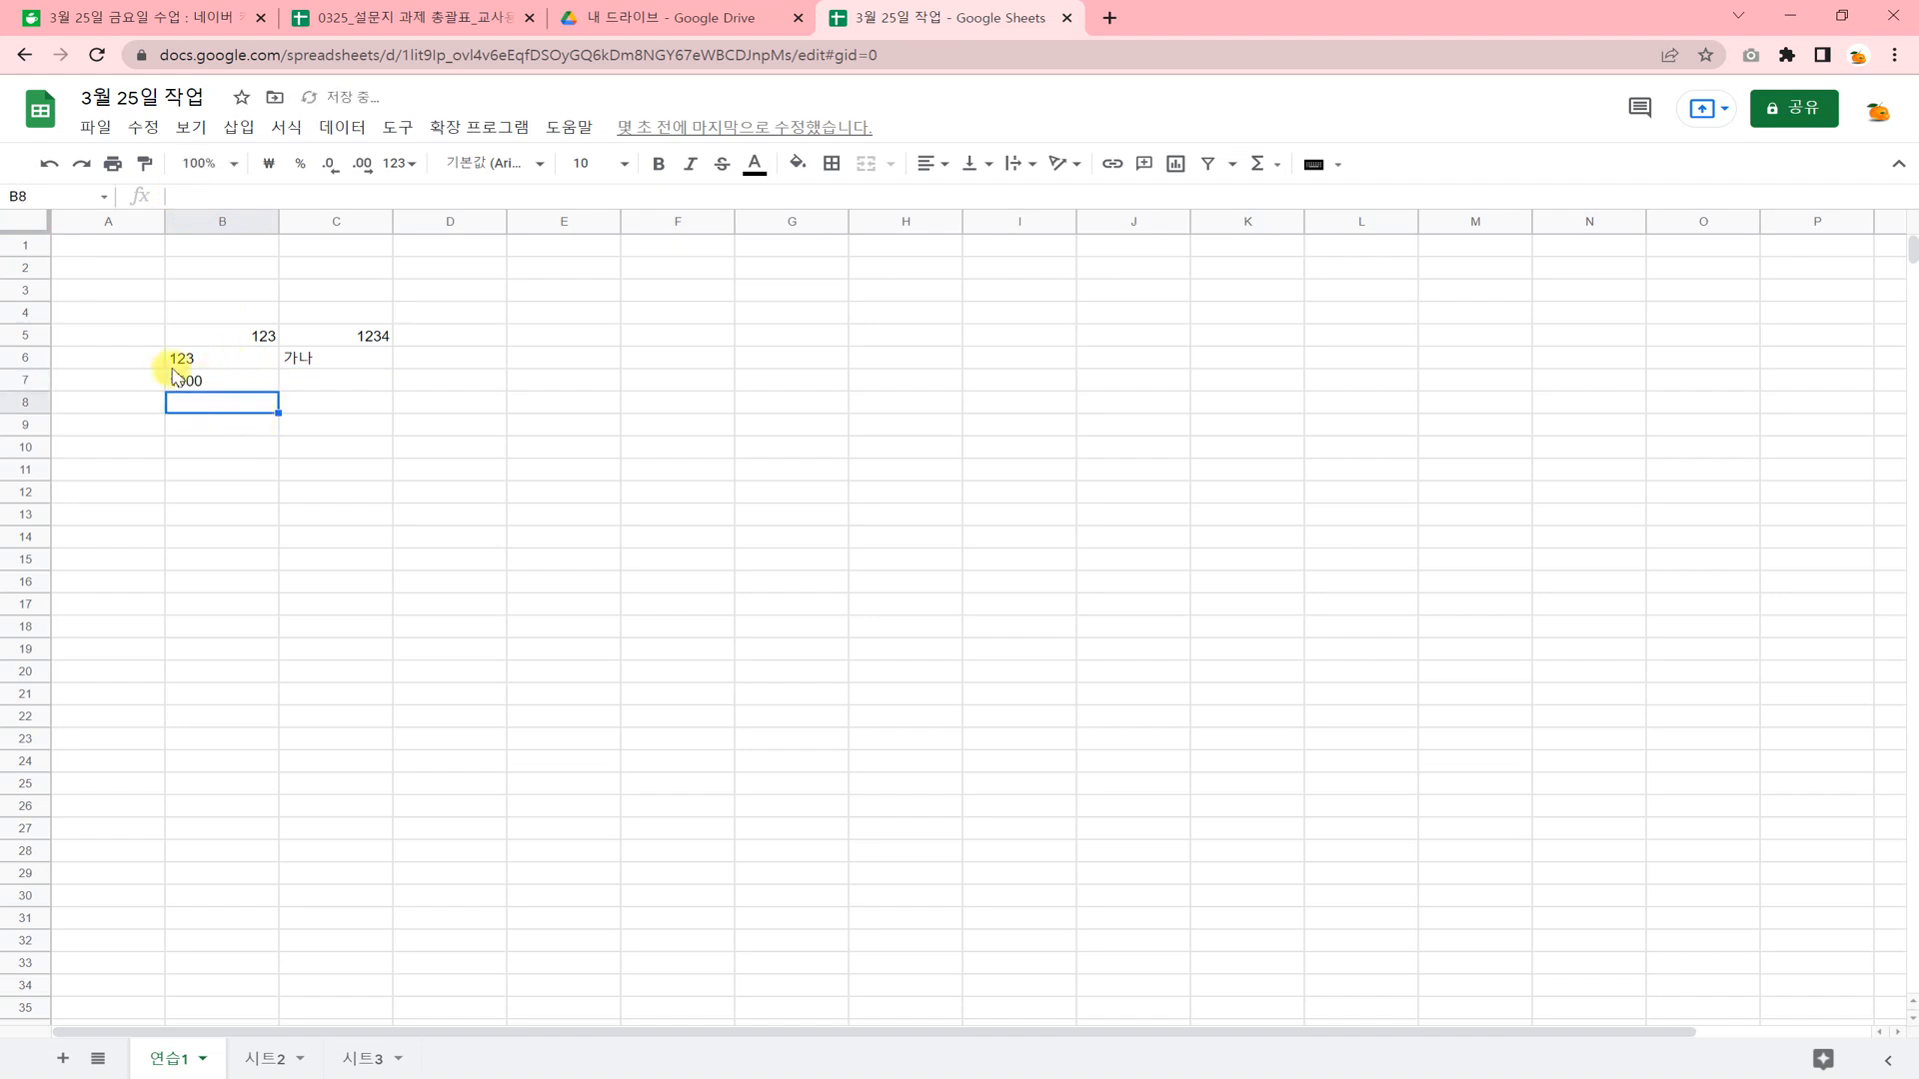
left_click(314, 383)
type("1000")
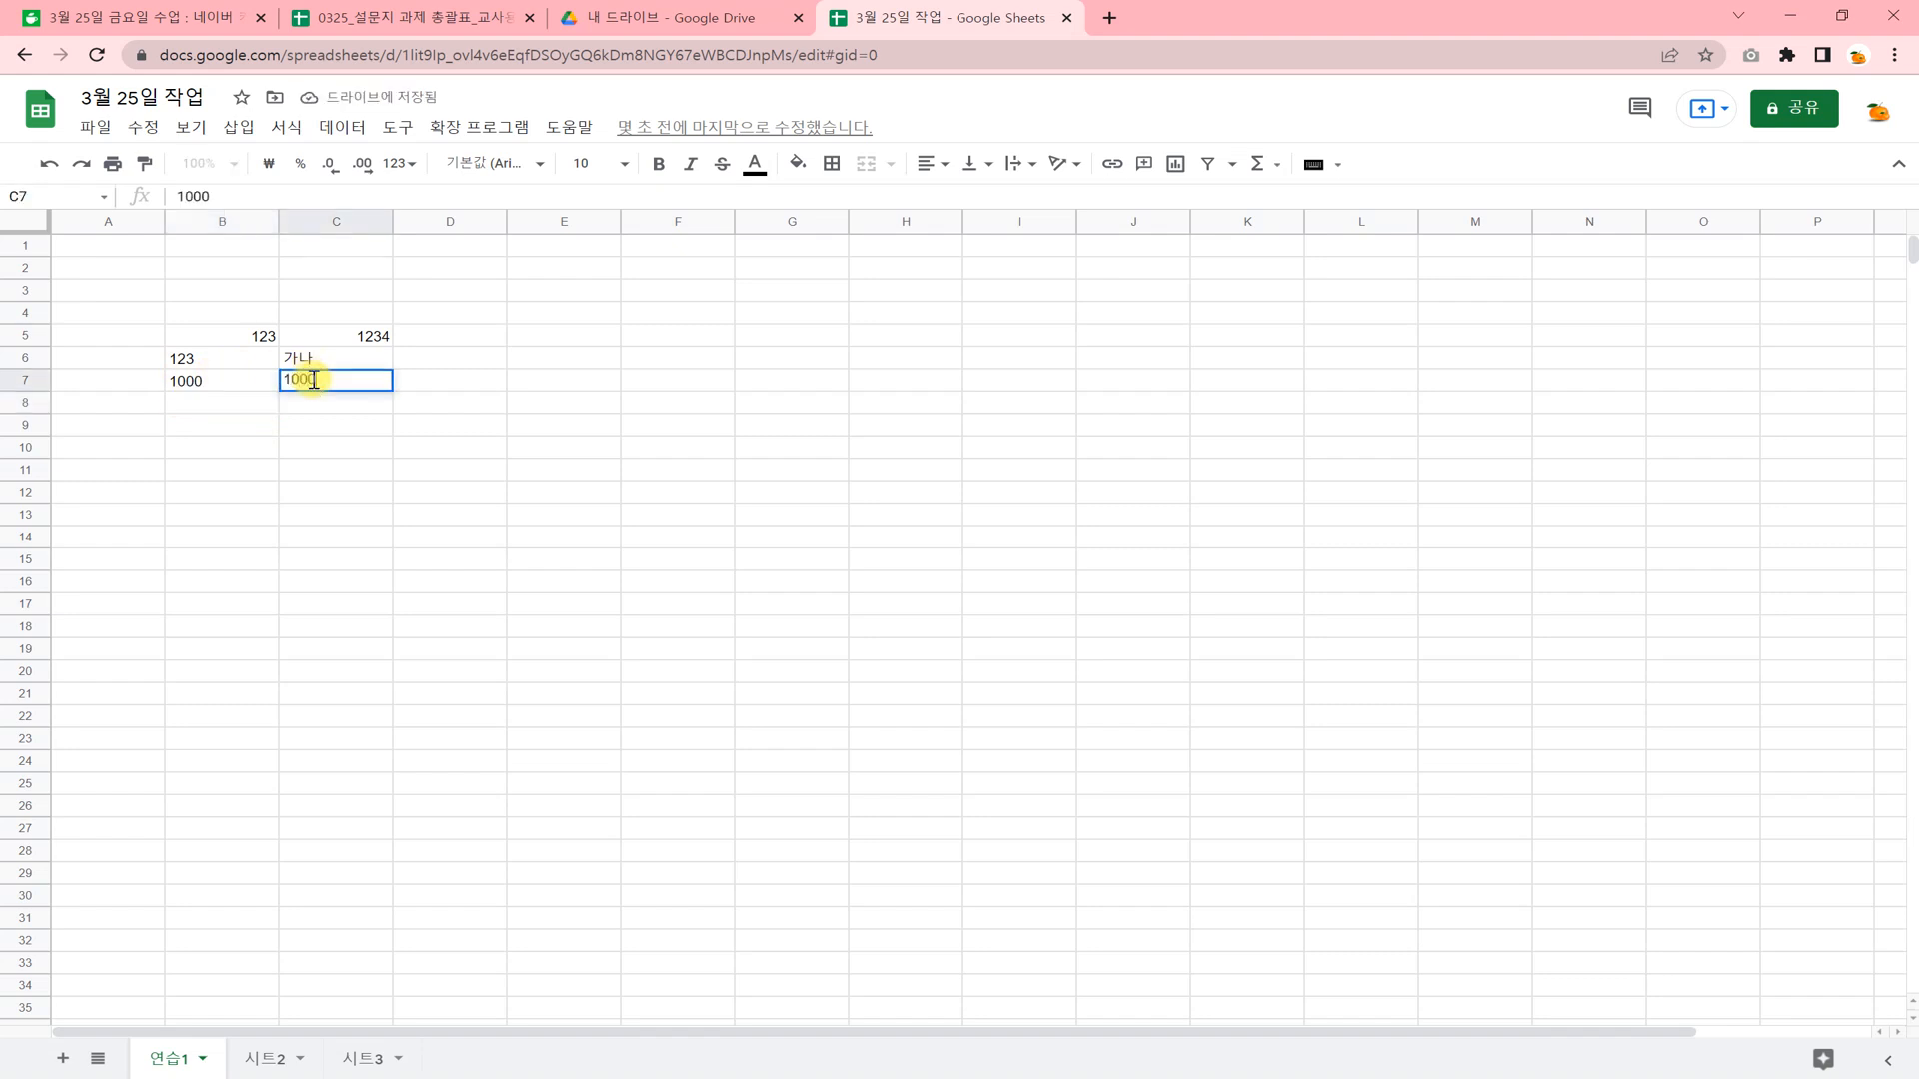
key("Return")
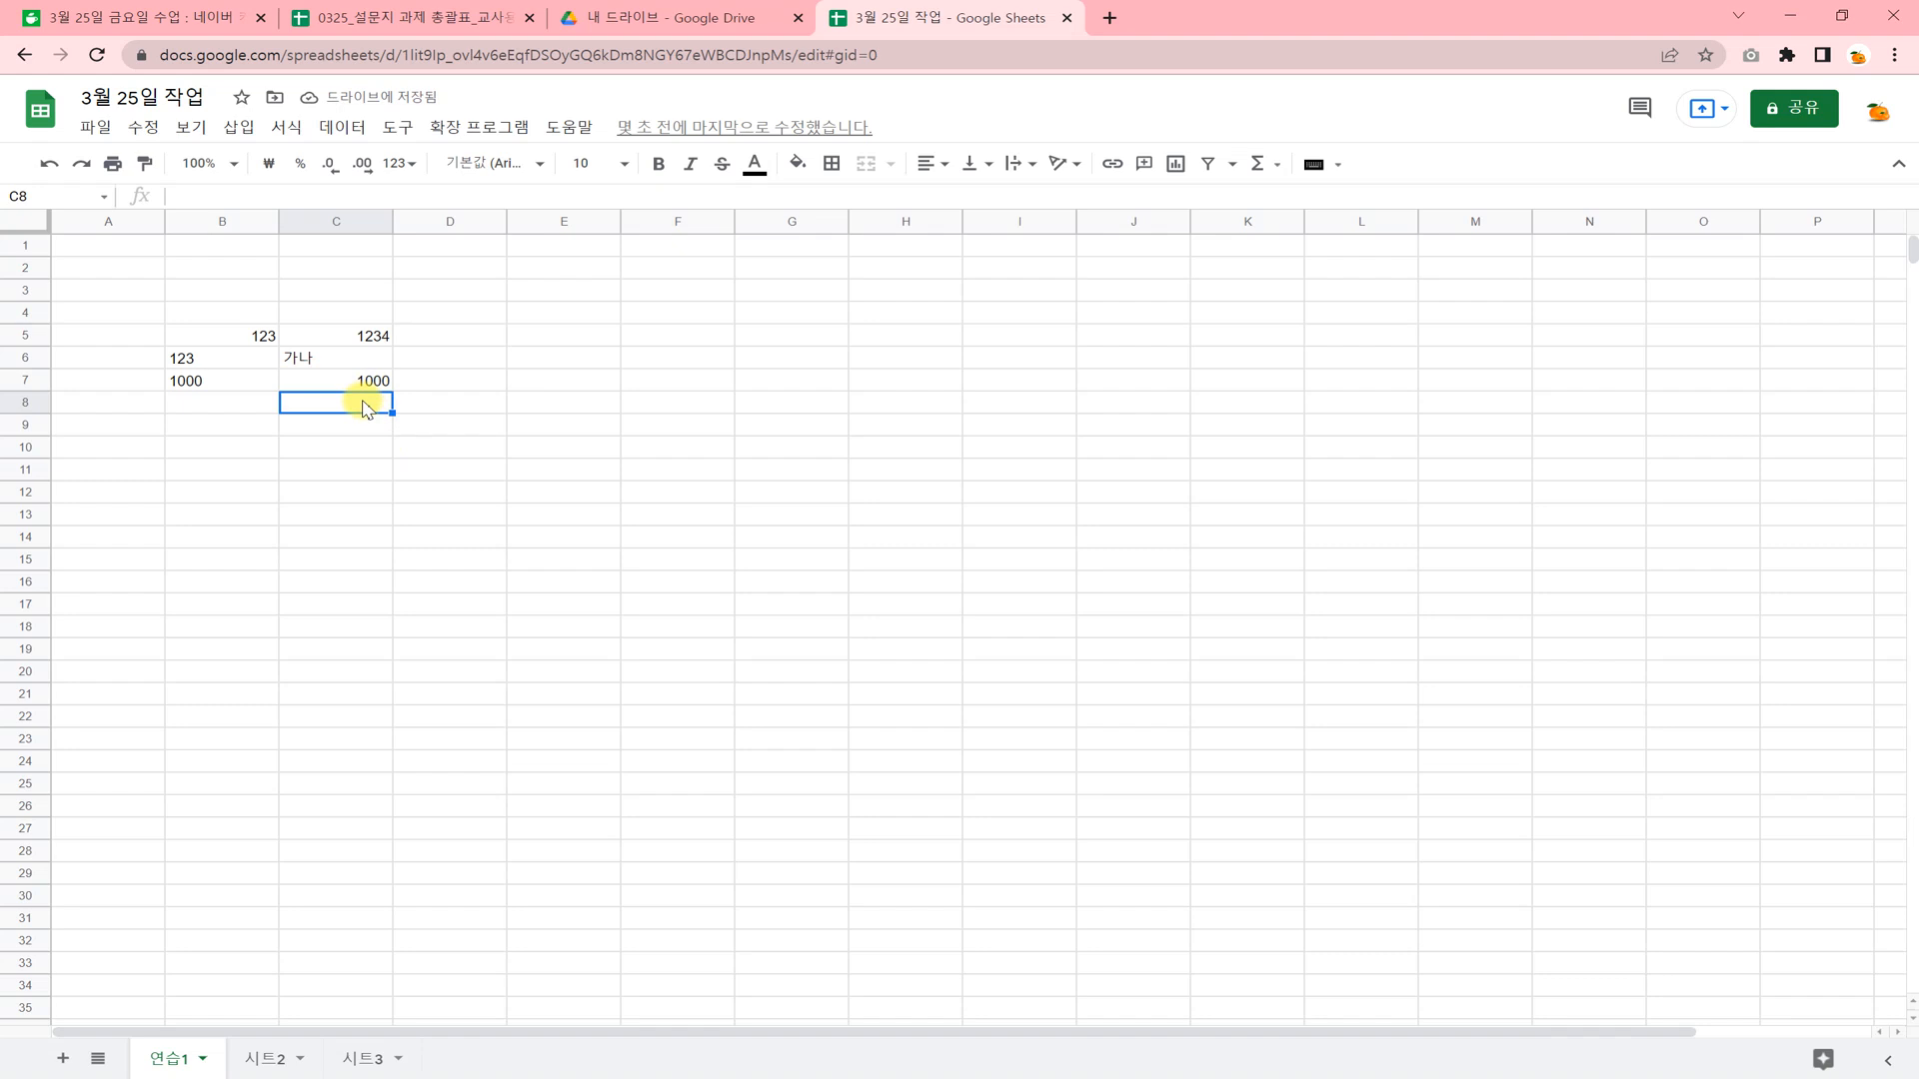
Enter a formula in C8 that references cell C7 (=C7).
type("=")
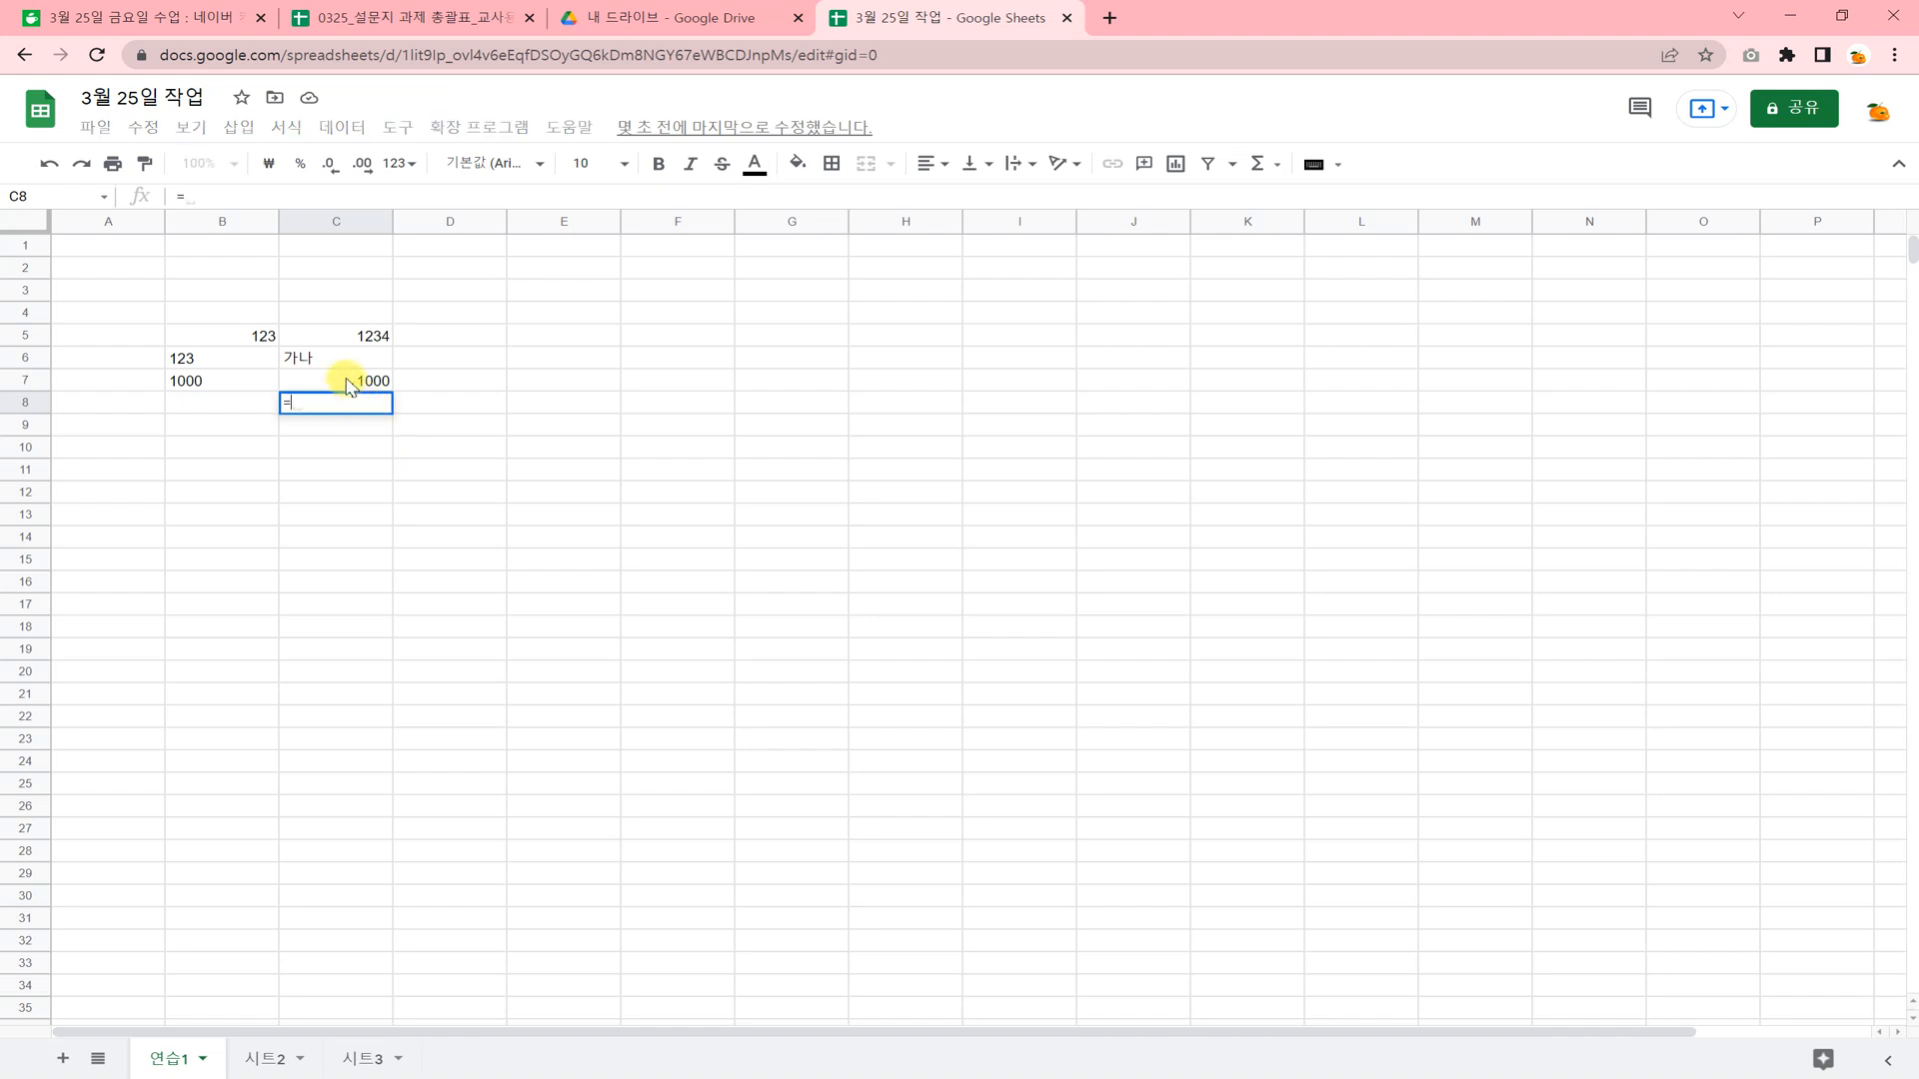
left_click(350, 387)
key("Return")
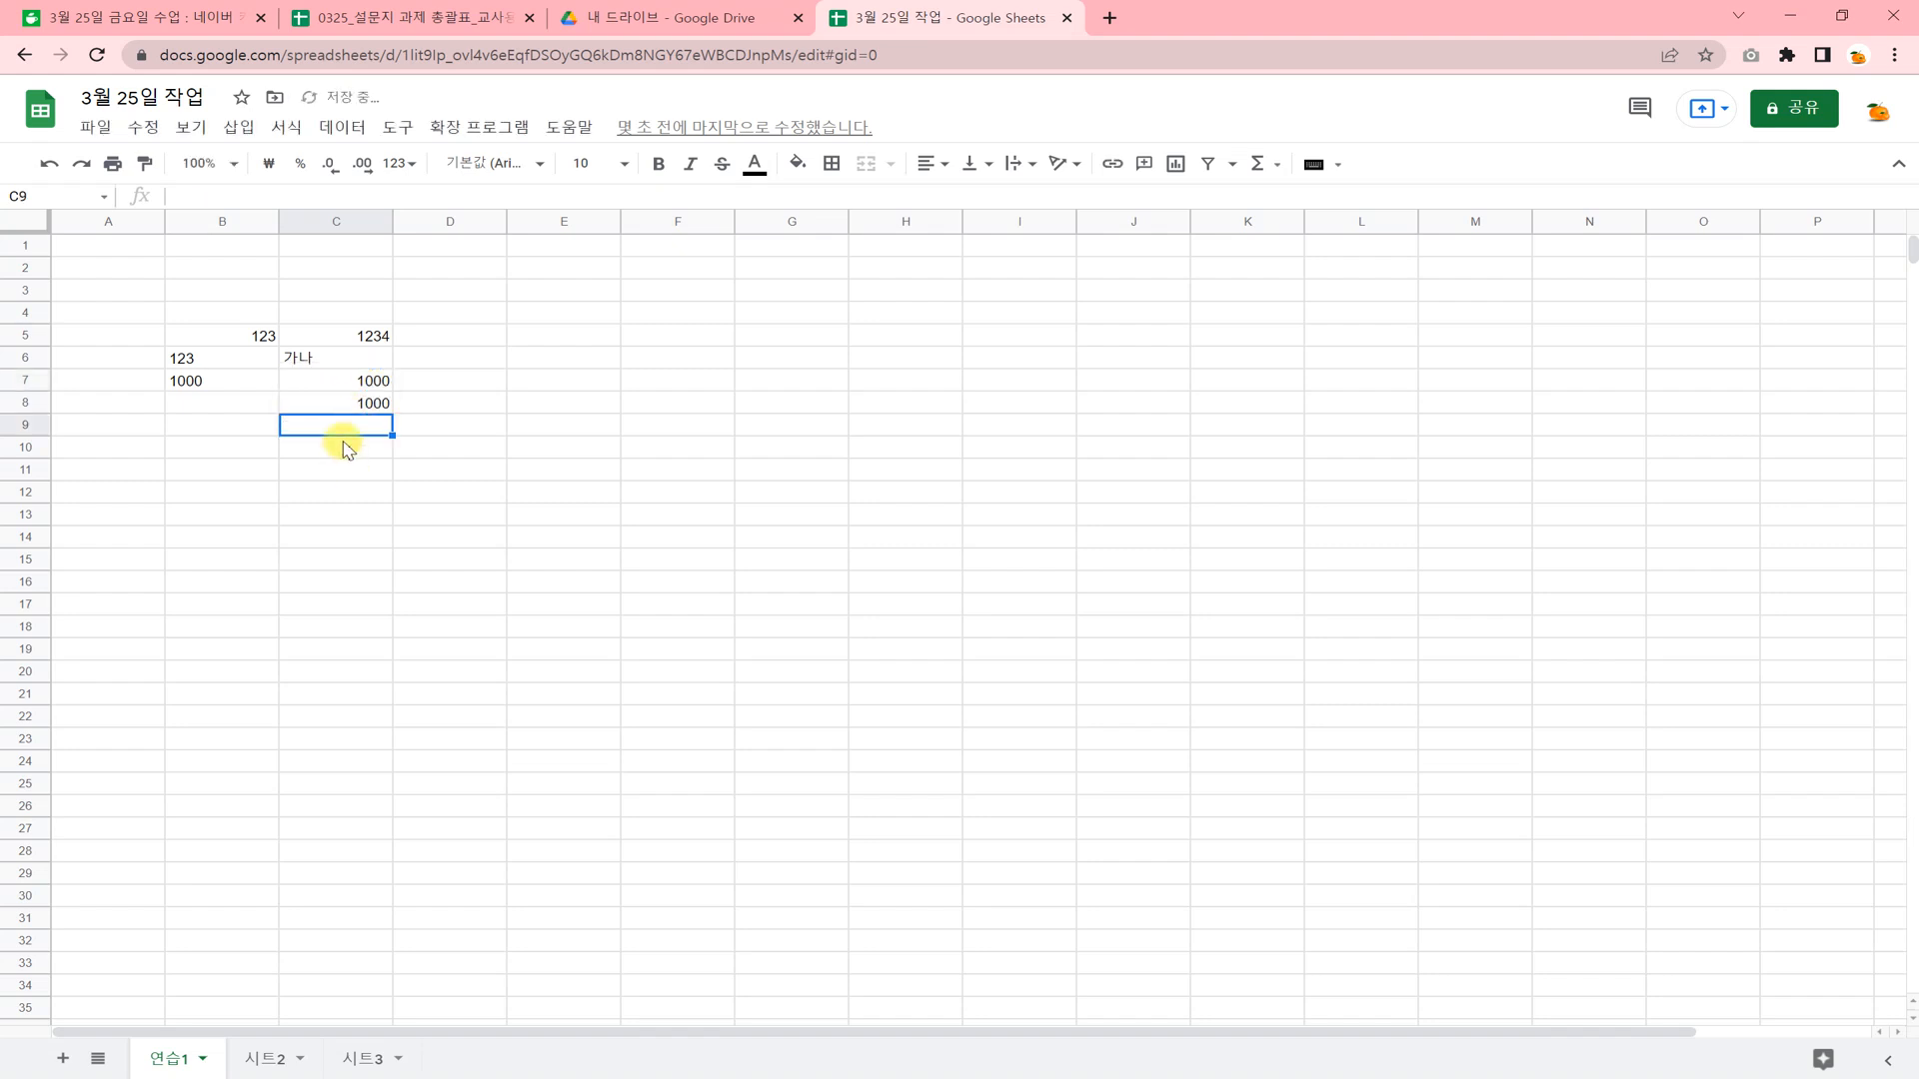
left_click(350, 396)
Change the number format of cell C7 to plain text (일반 텍스트).
left_click(352, 383)
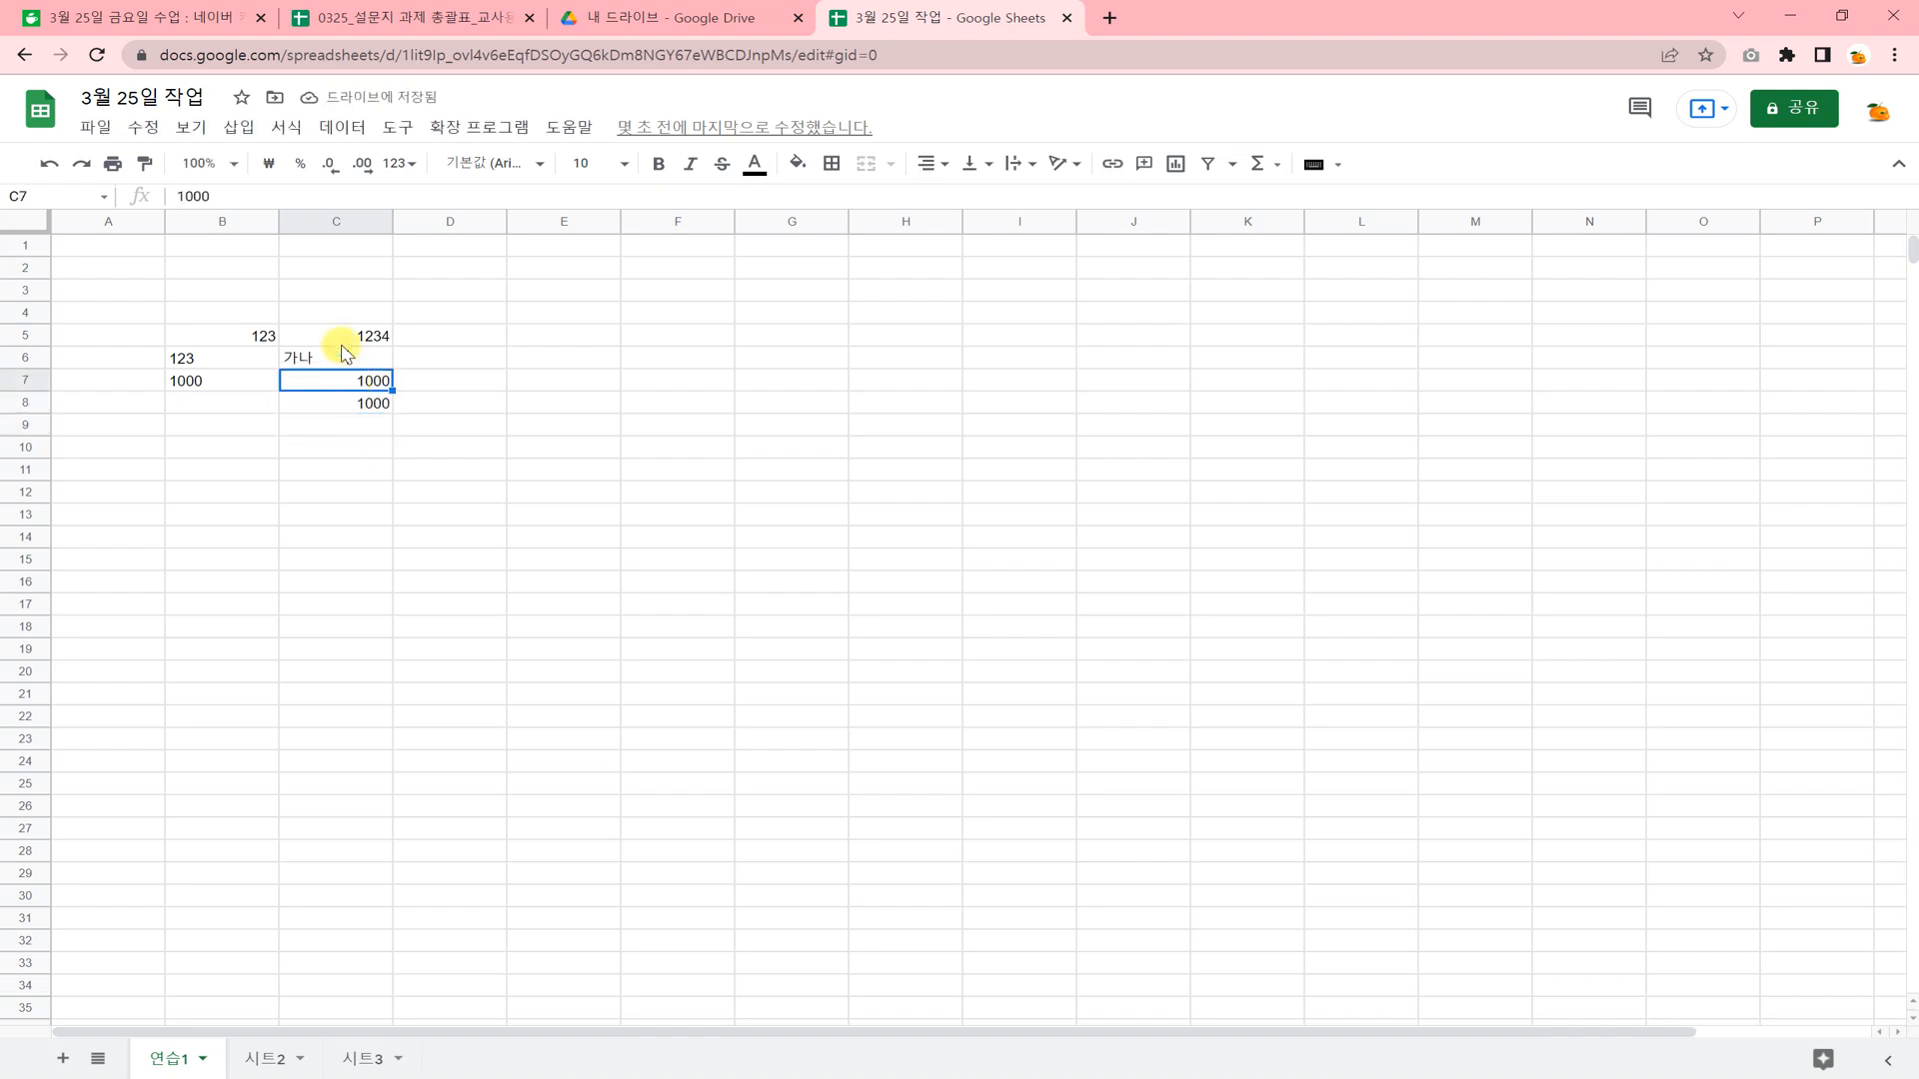
left_click(285, 128)
mouse_move(345, 217)
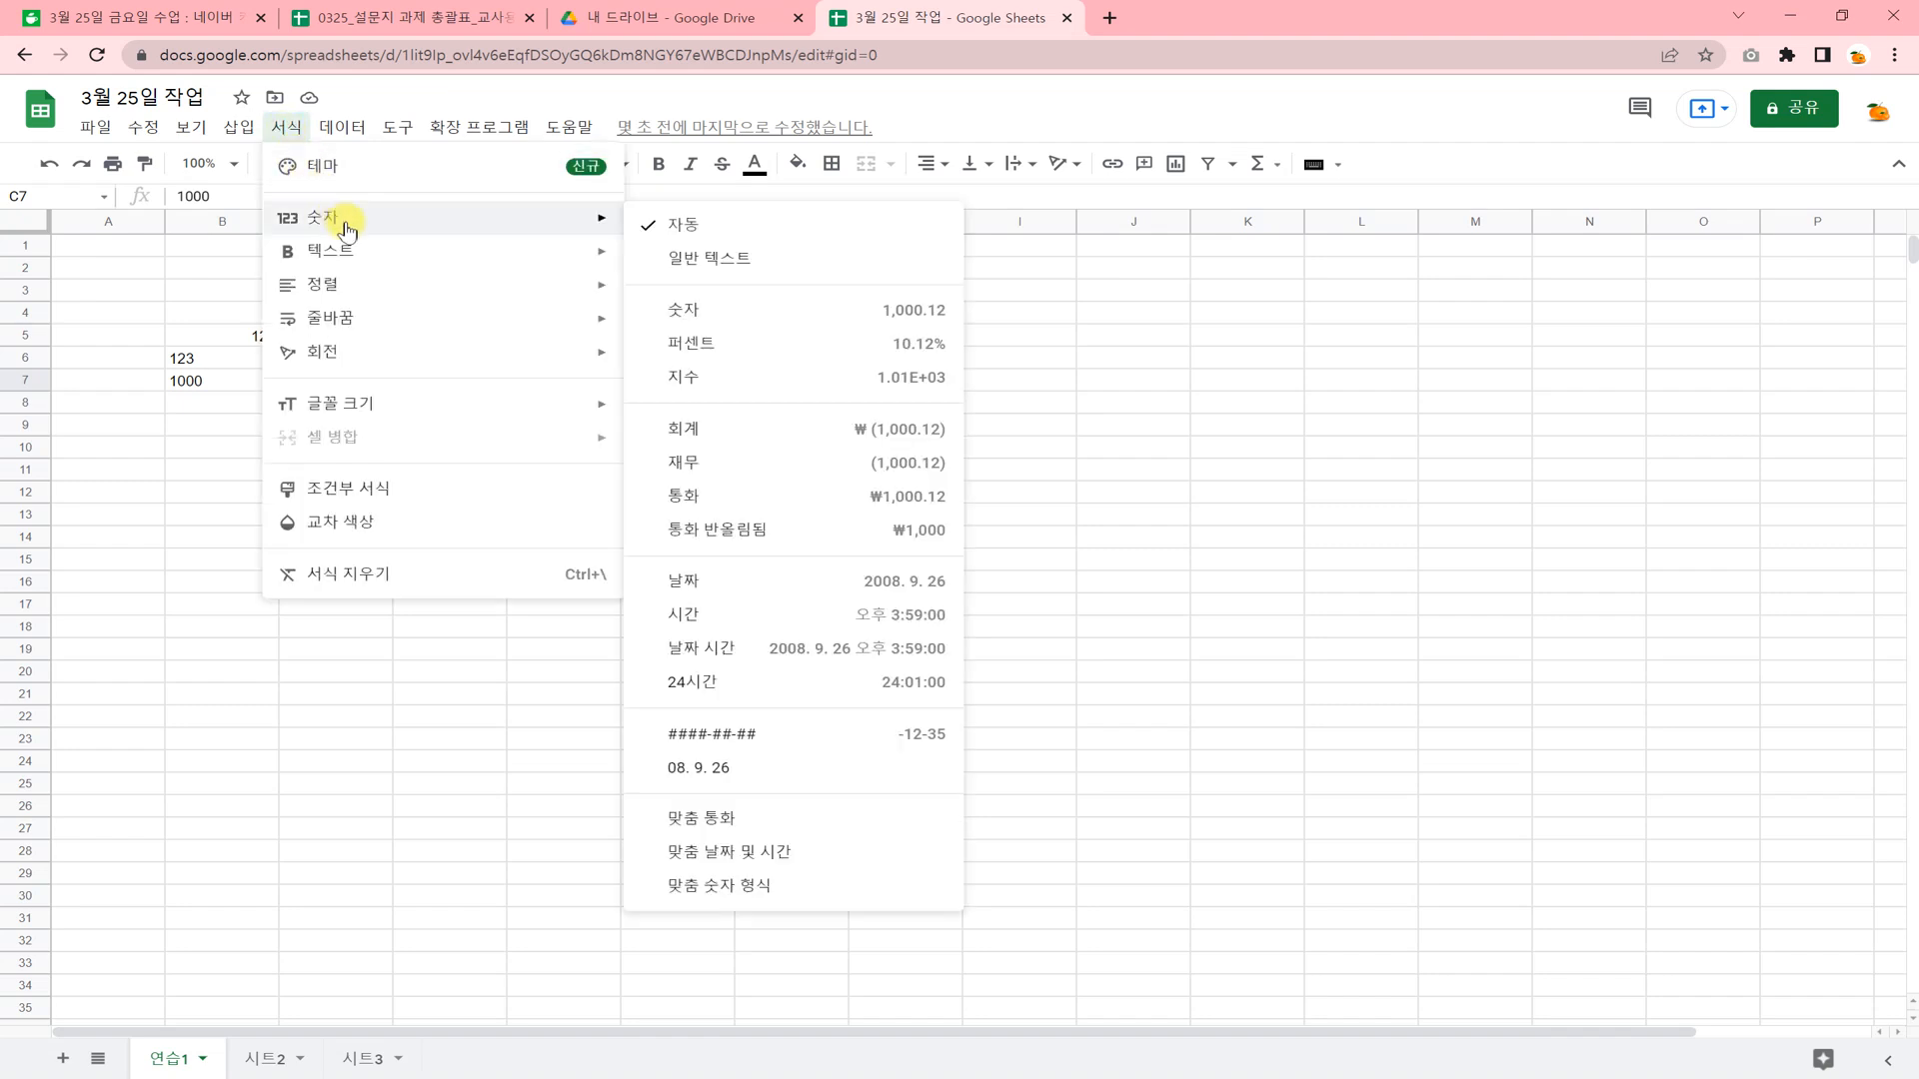
left_click(697, 262)
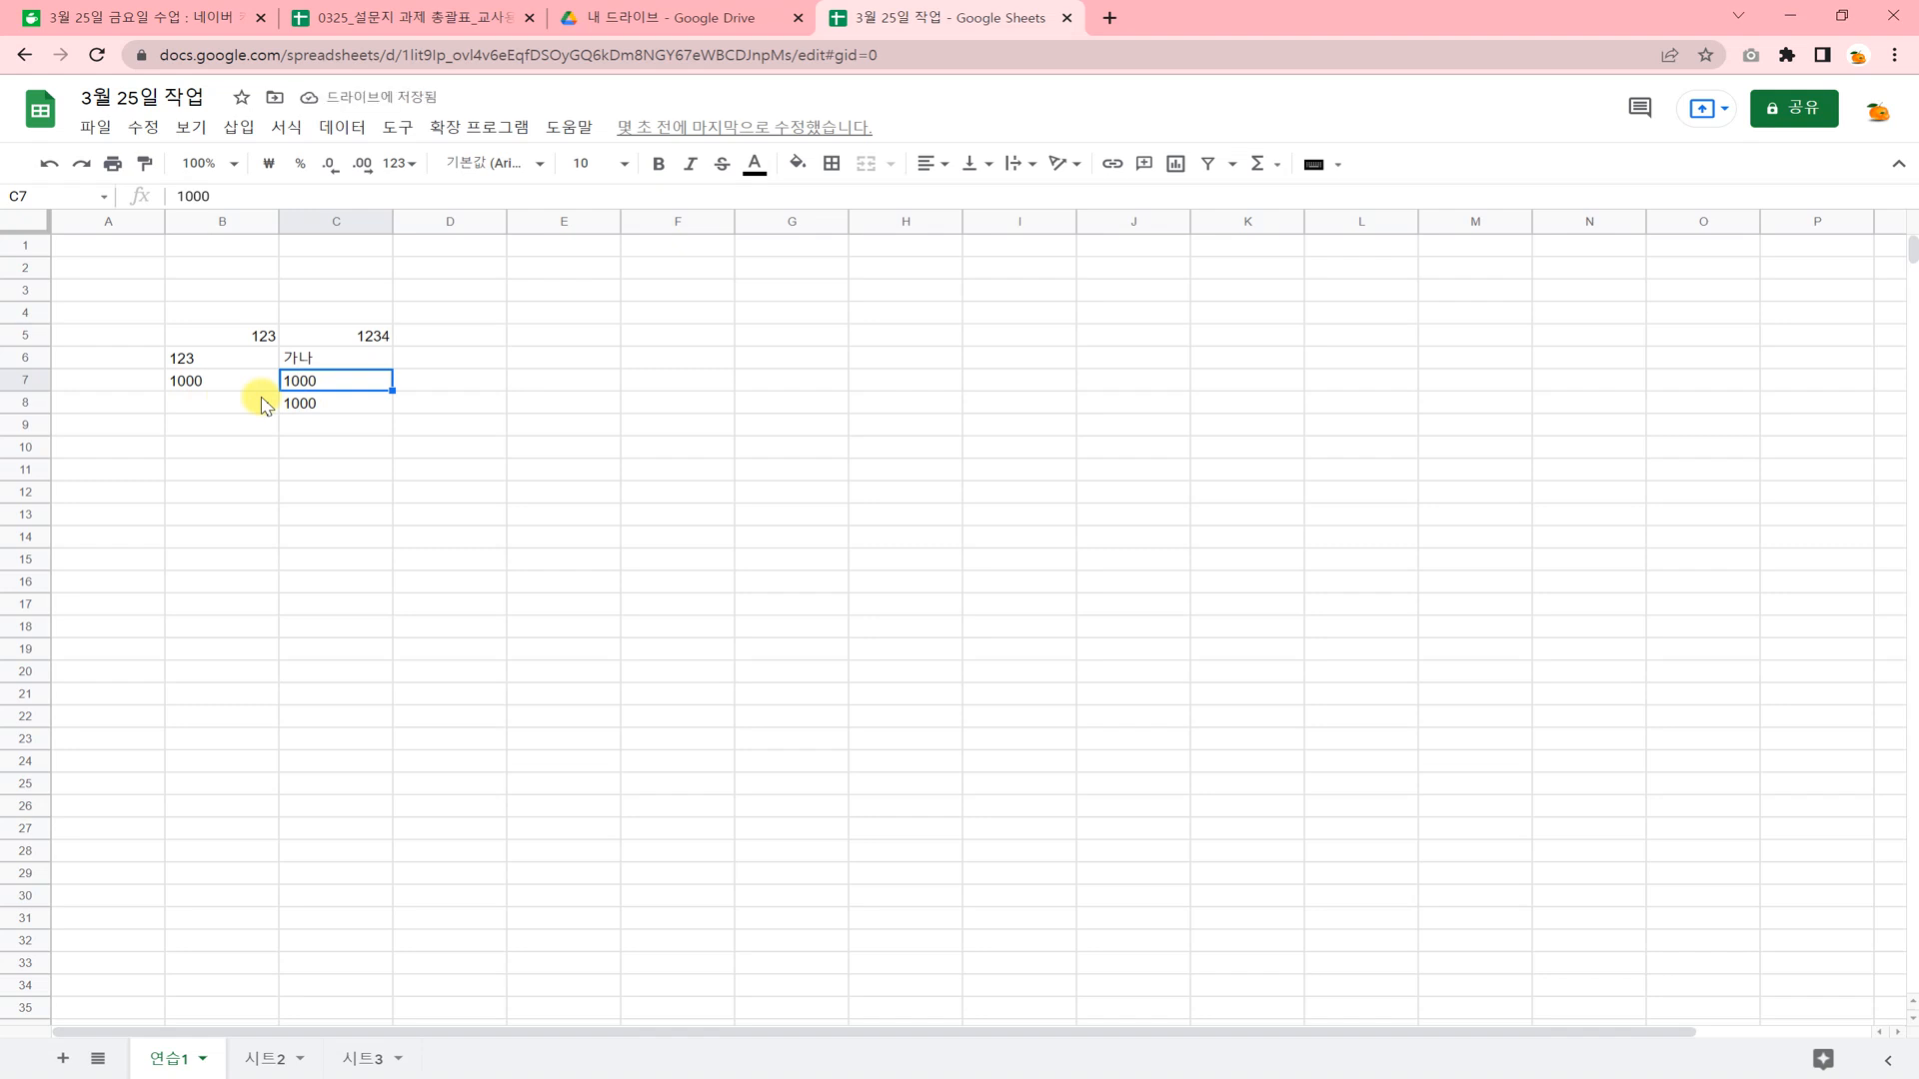
left_click(420, 404)
Enter the number 10000 in cell D7.
left_click(450, 378)
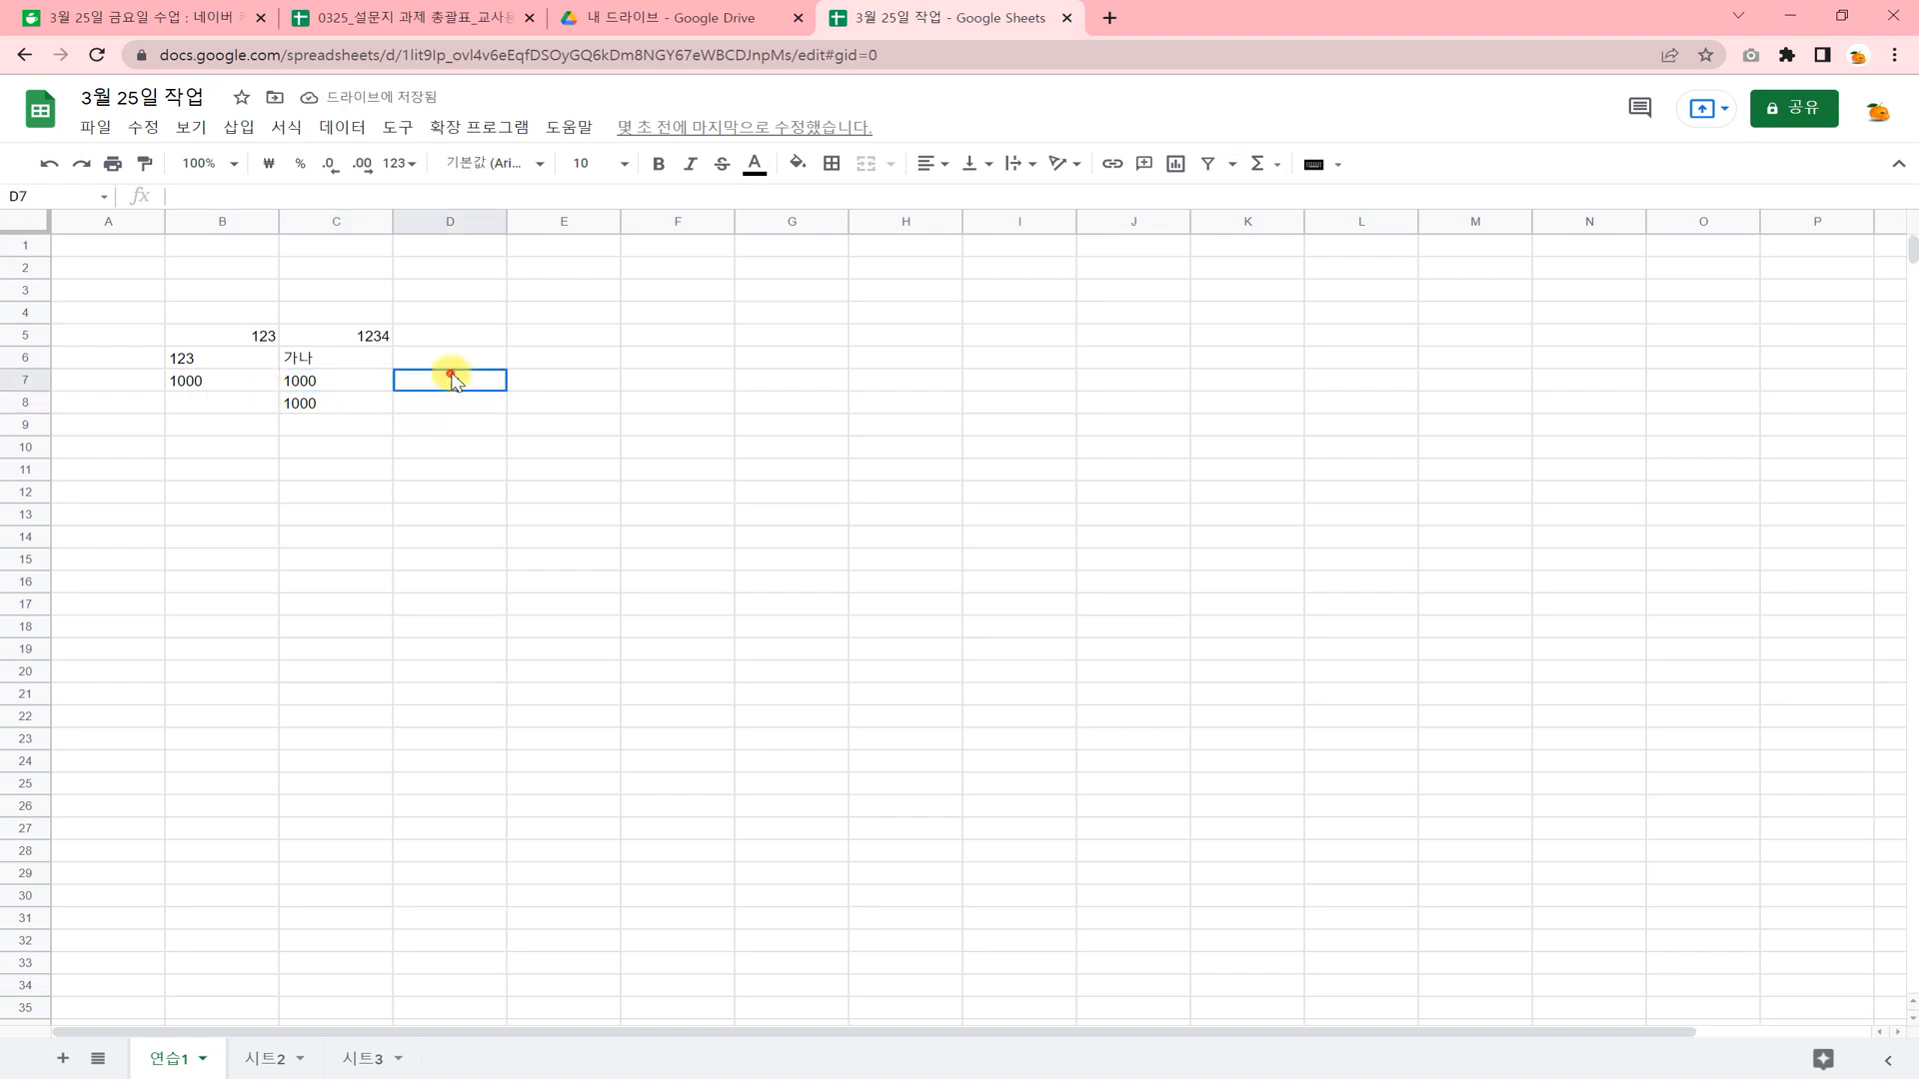
type("100")
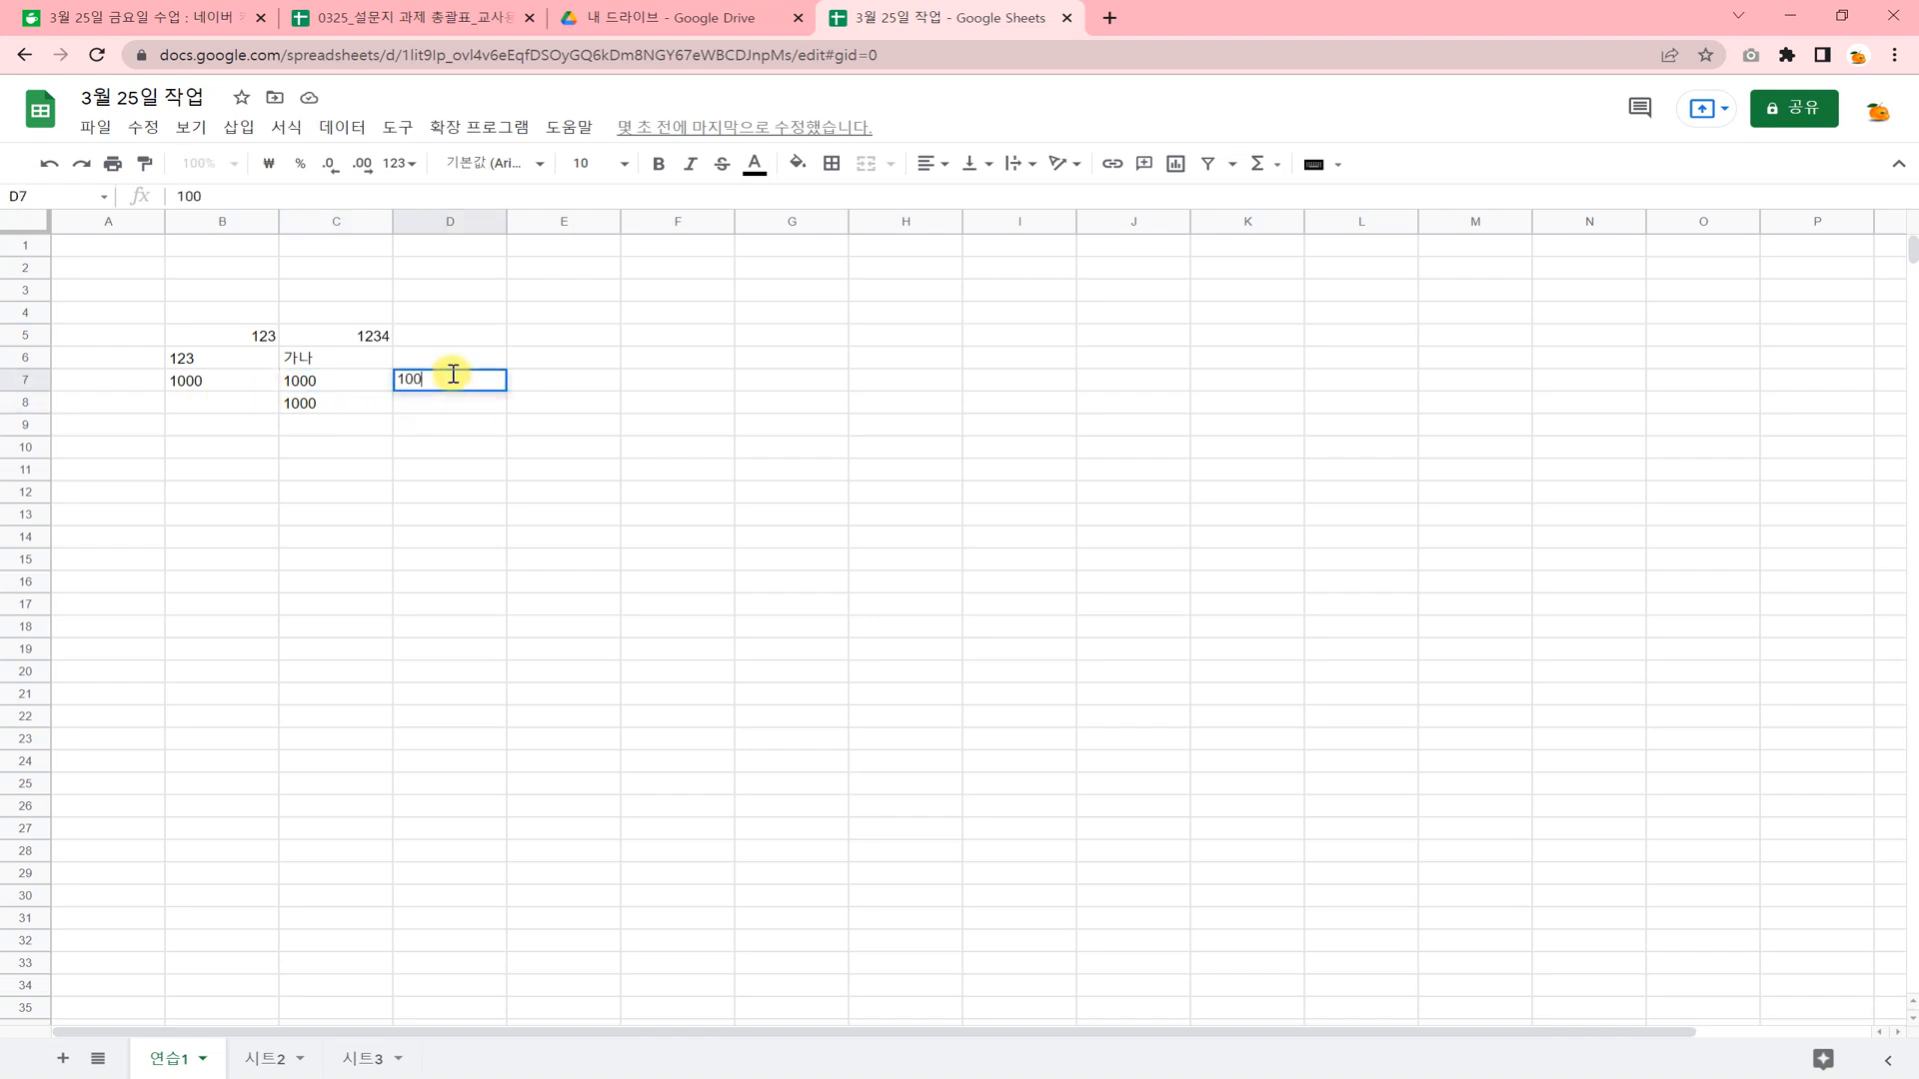
type("00")
key("Return")
Change the number format of cell D7 to plain text (일반 텍스트).
left_click(482, 386)
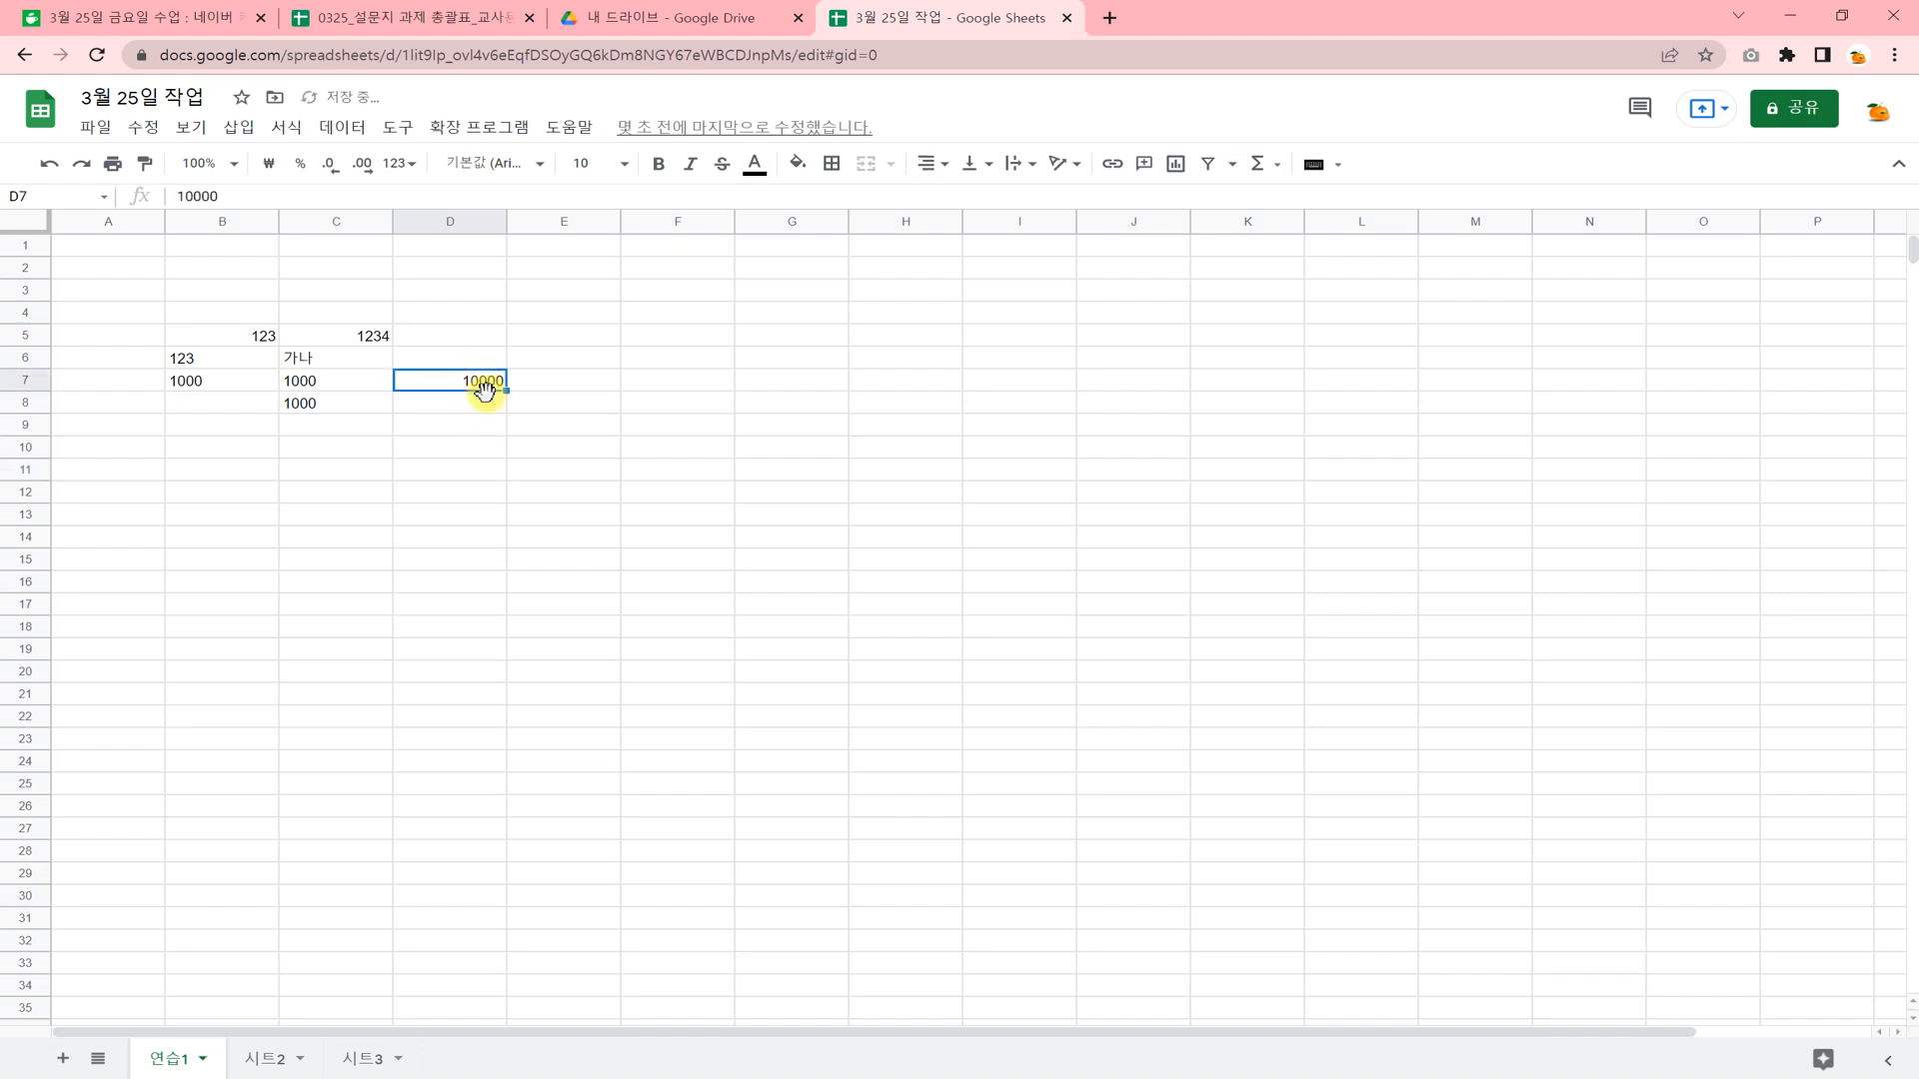
left_click(287, 127)
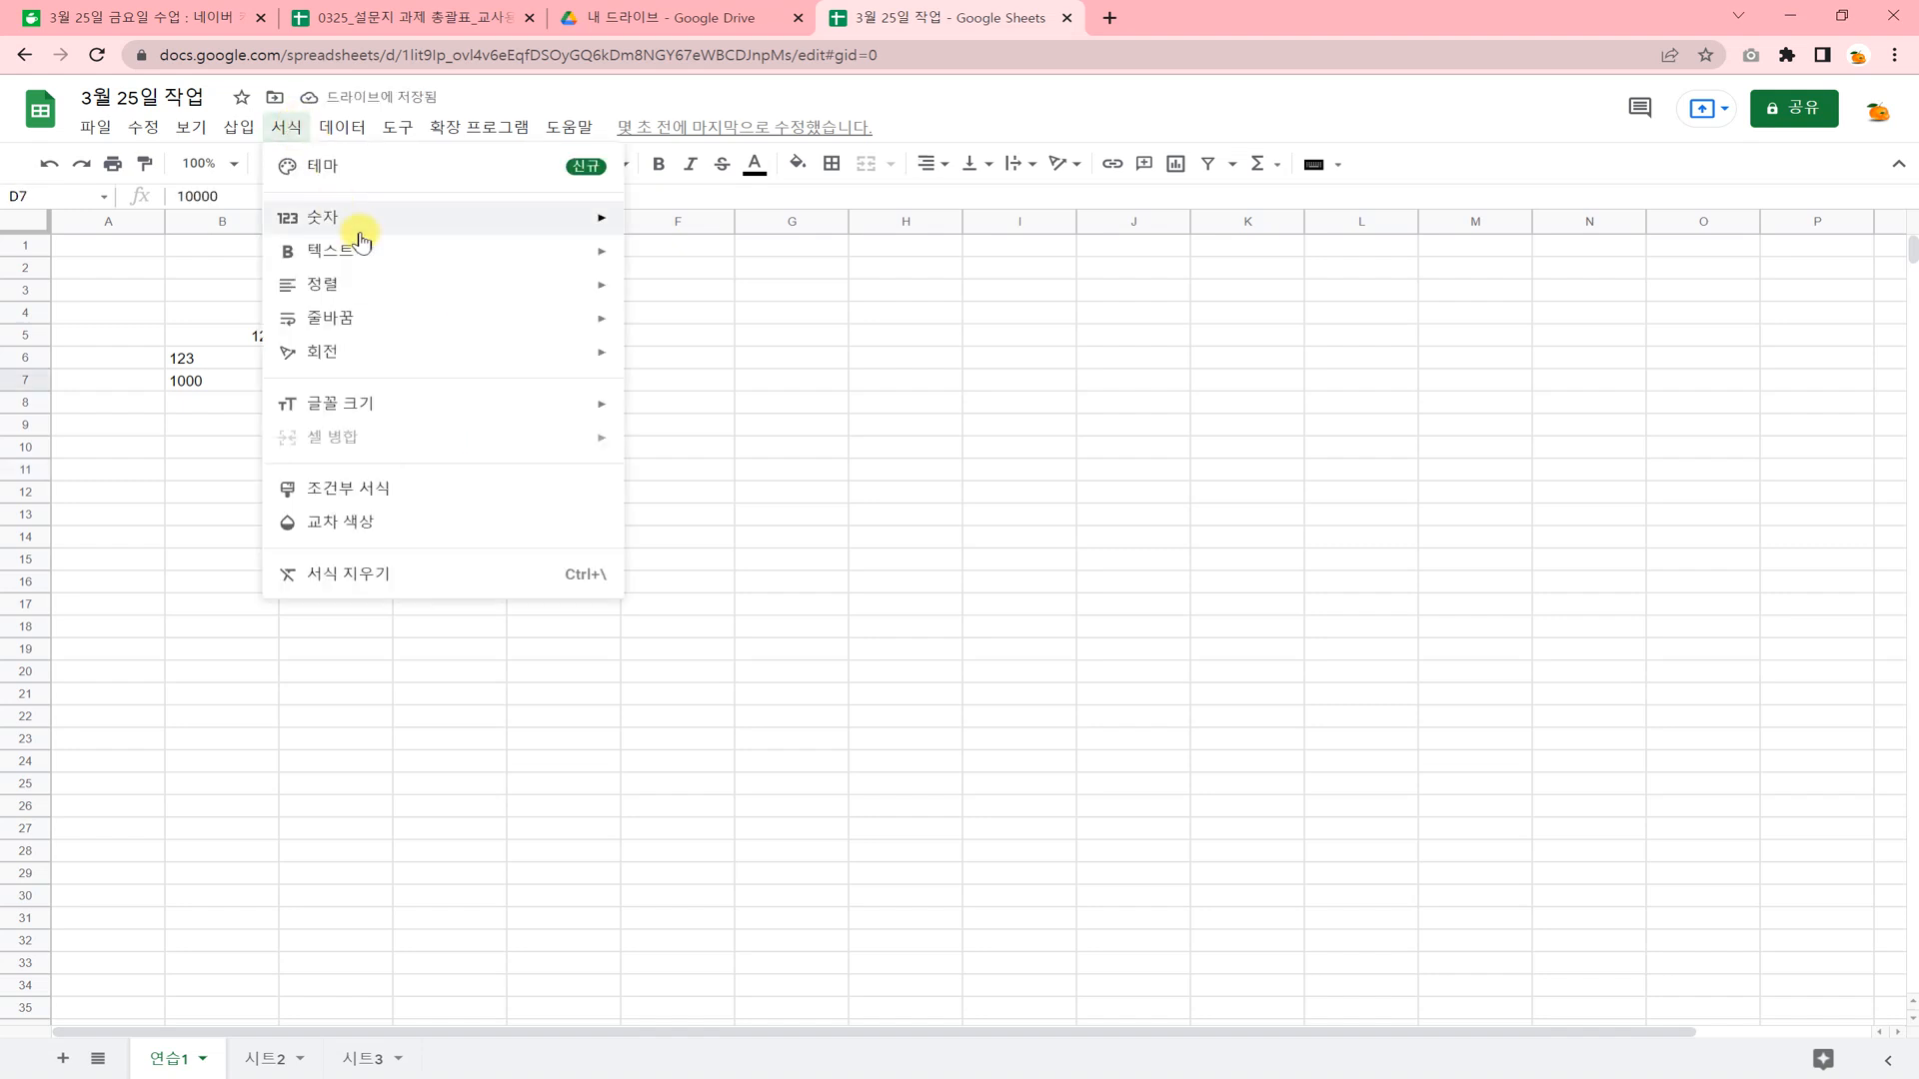
mouse_move(372, 232)
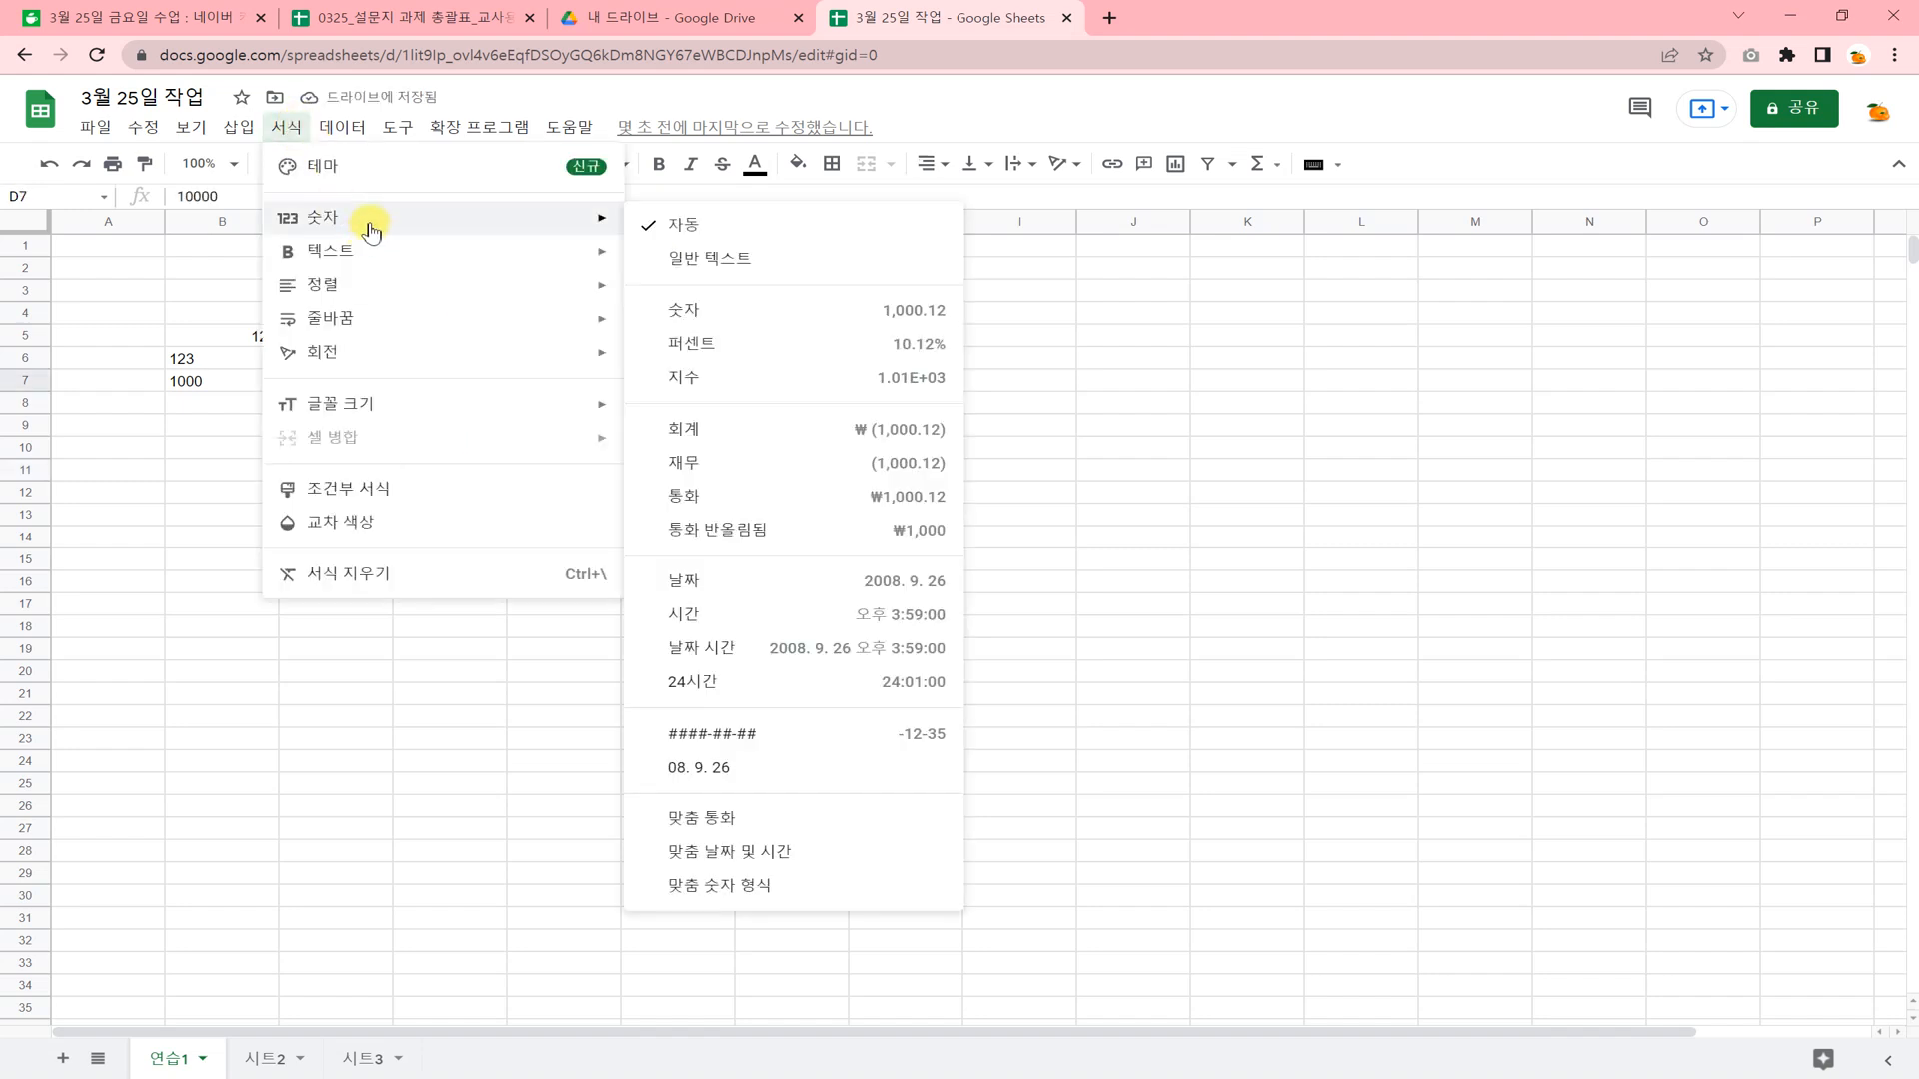
left_click(707, 258)
left_click(658, 490)
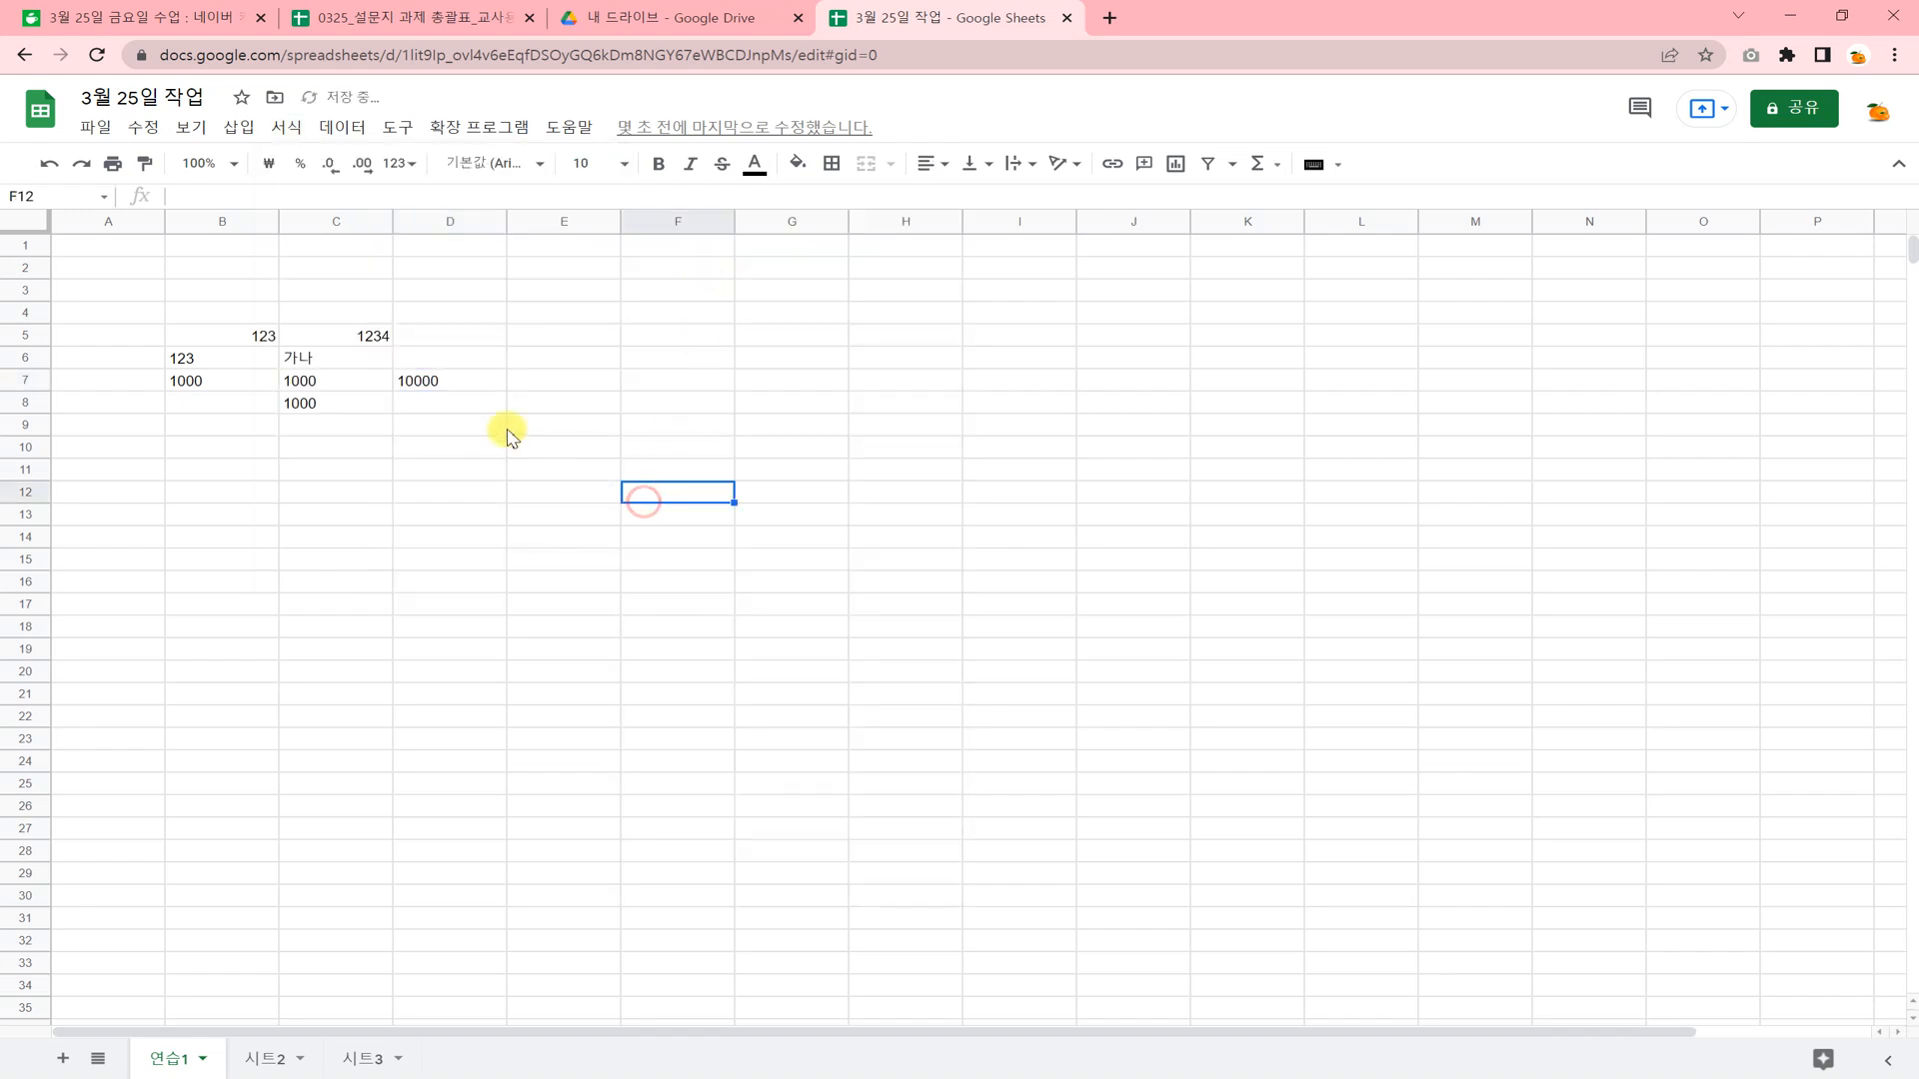
Compare how the text in D7 and B6:B7 is aligned against the numbers in B5 and C5.
left_click(439, 383)
left_click(399, 540)
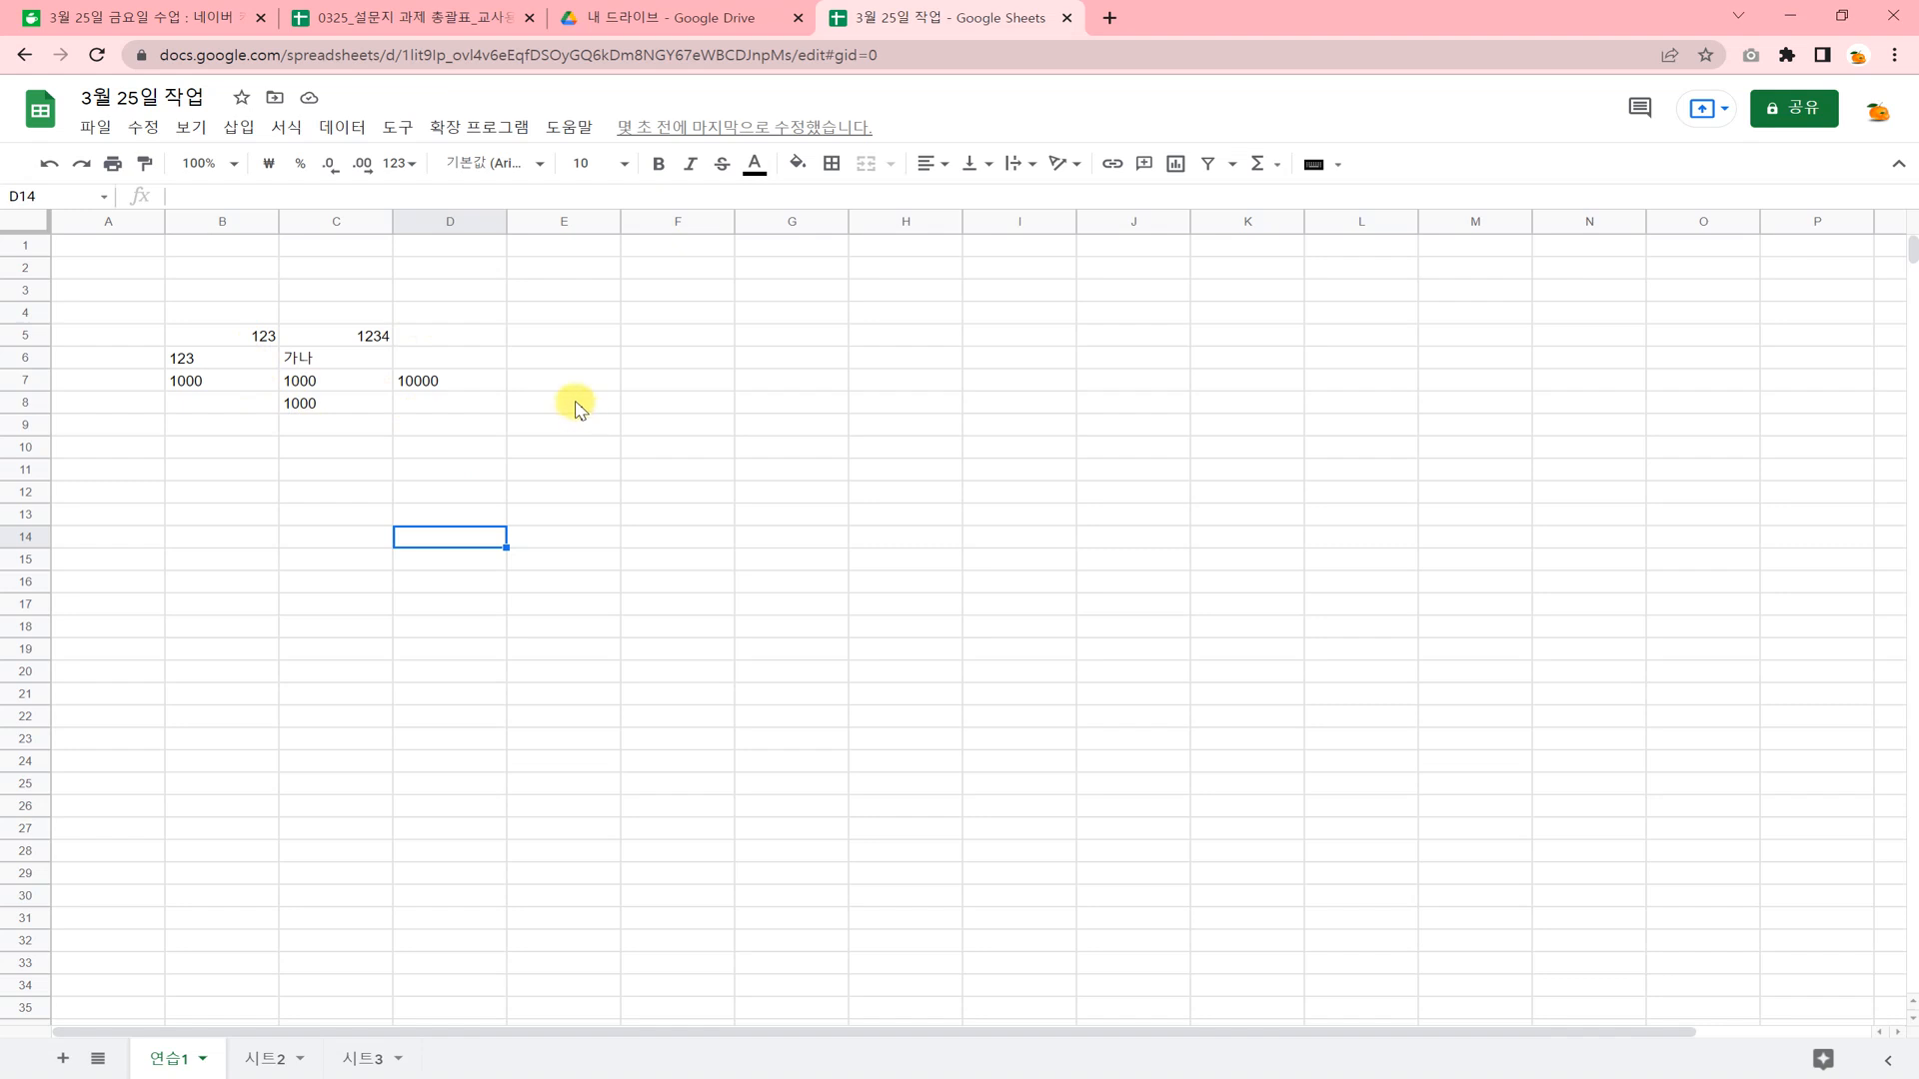
left_click(247, 339)
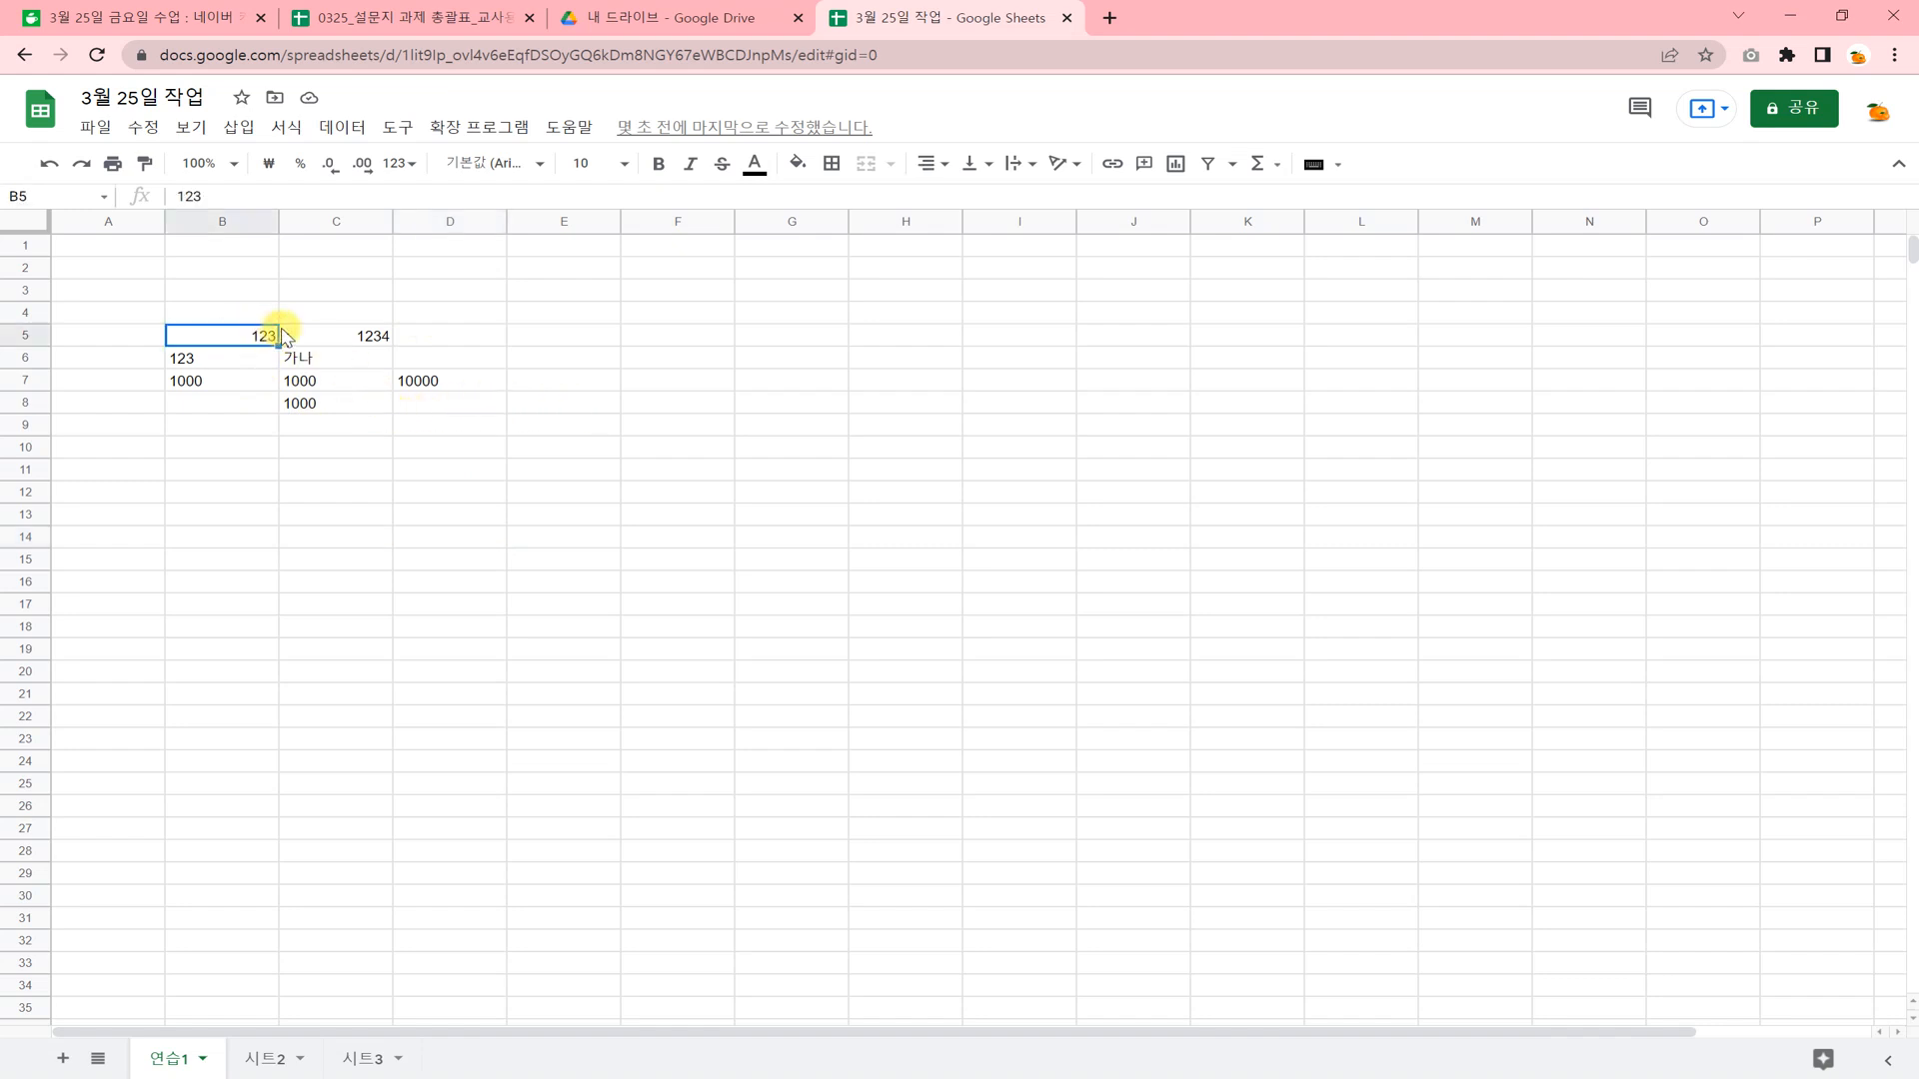
left_click(326, 342)
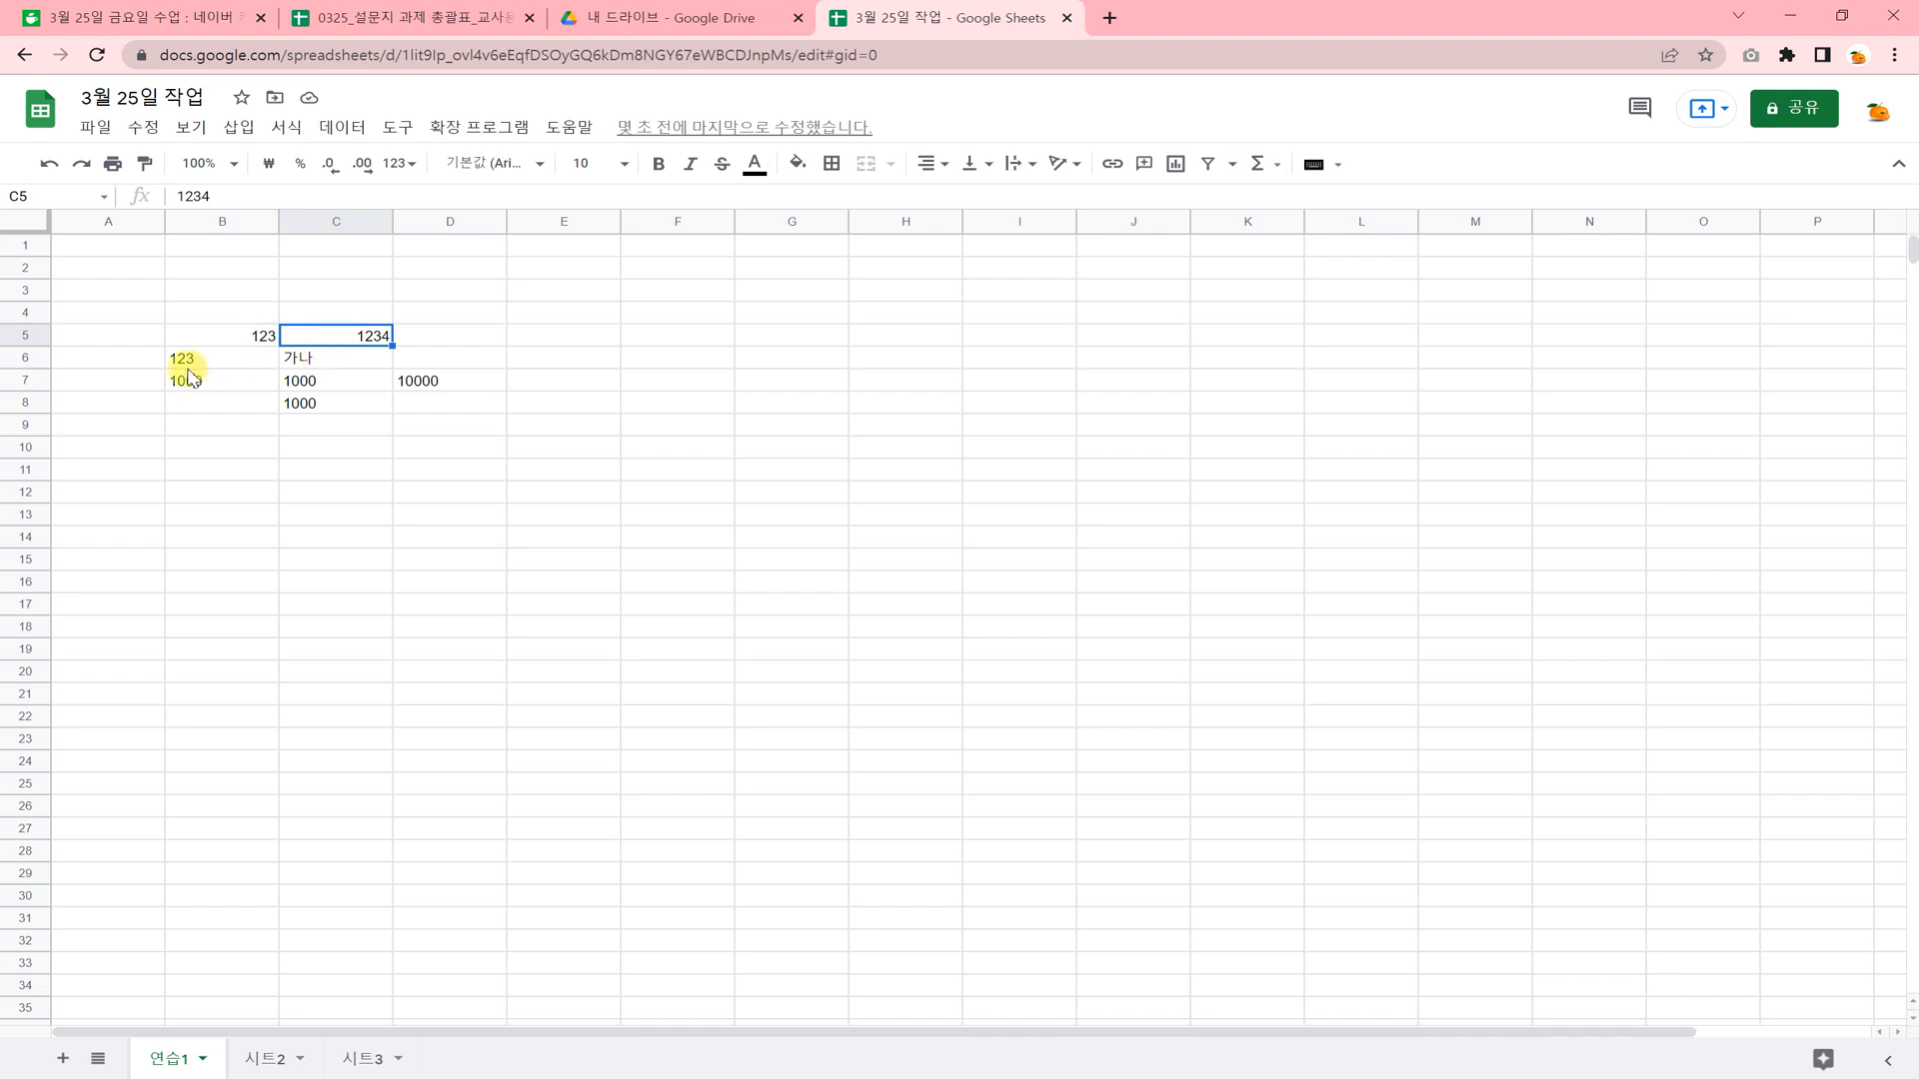
left_click_drag(212, 356, 224, 388)
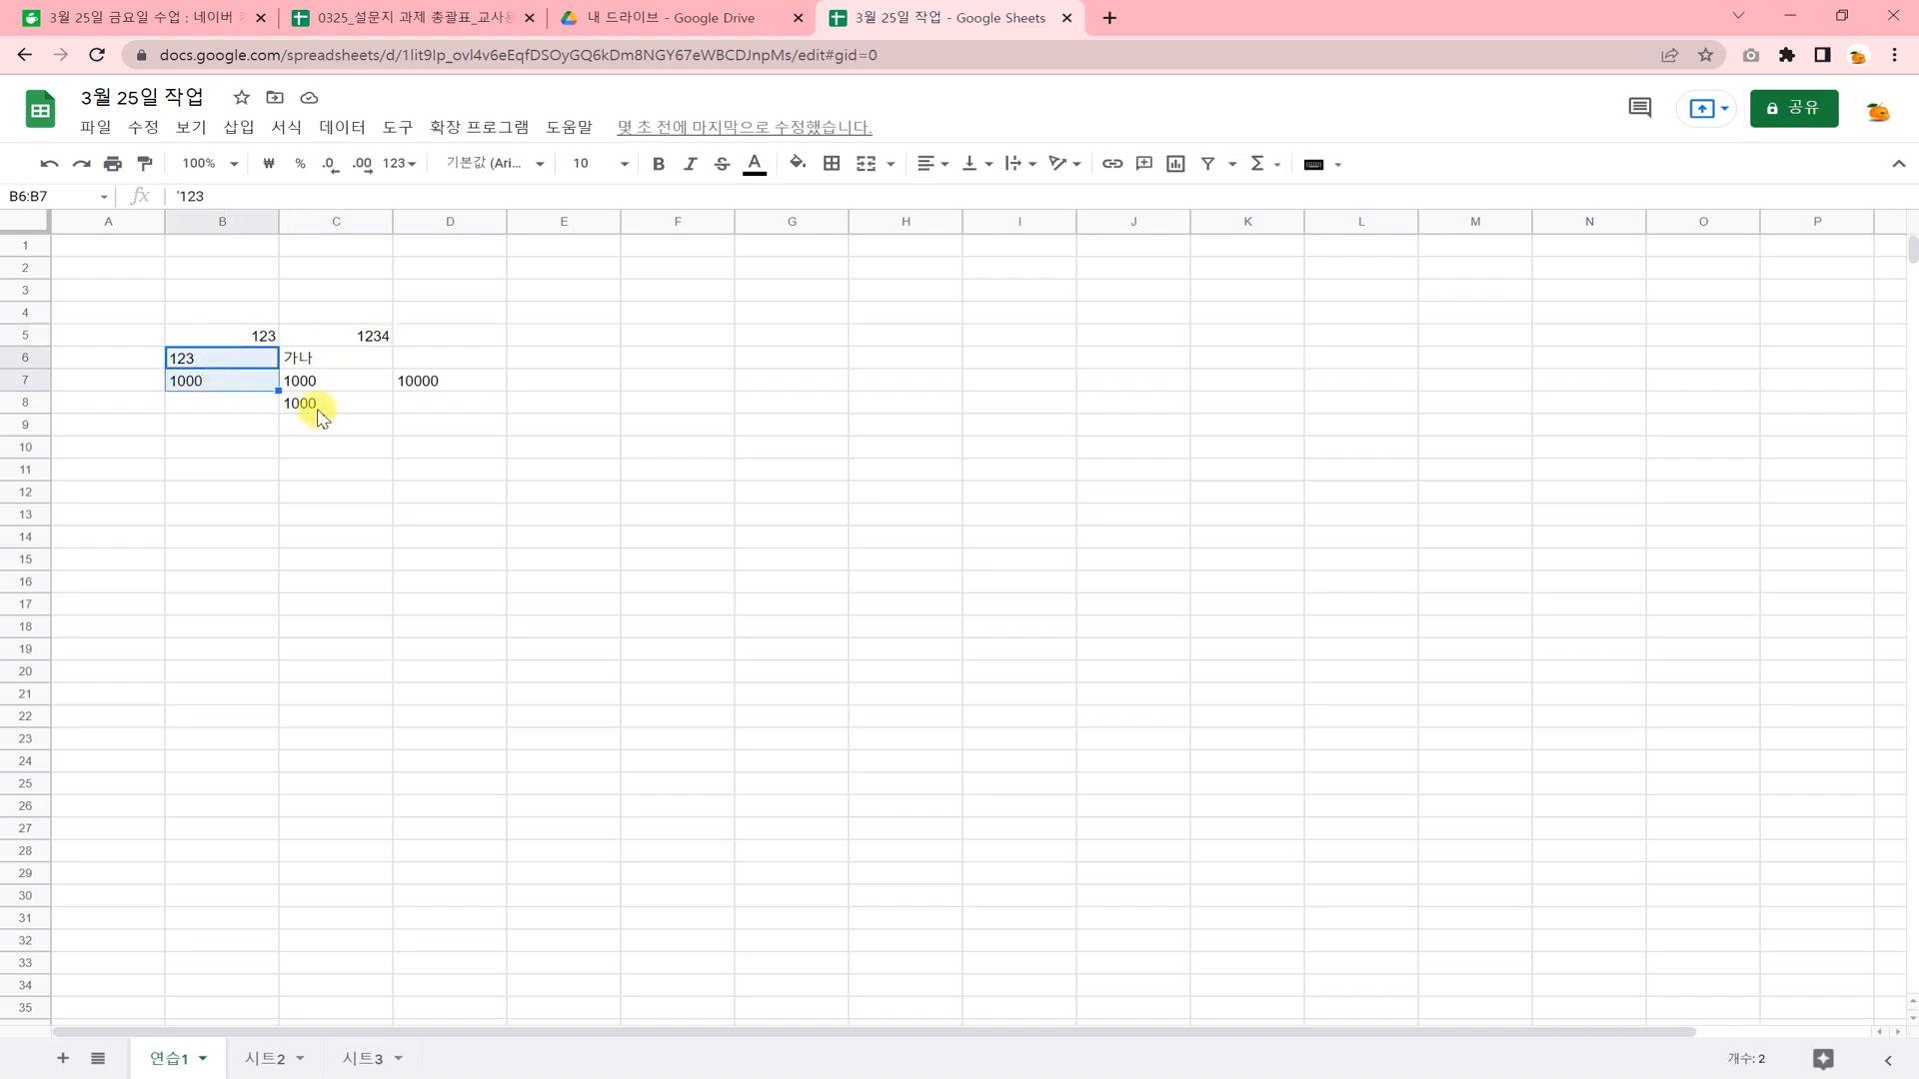
left_click(351, 472)
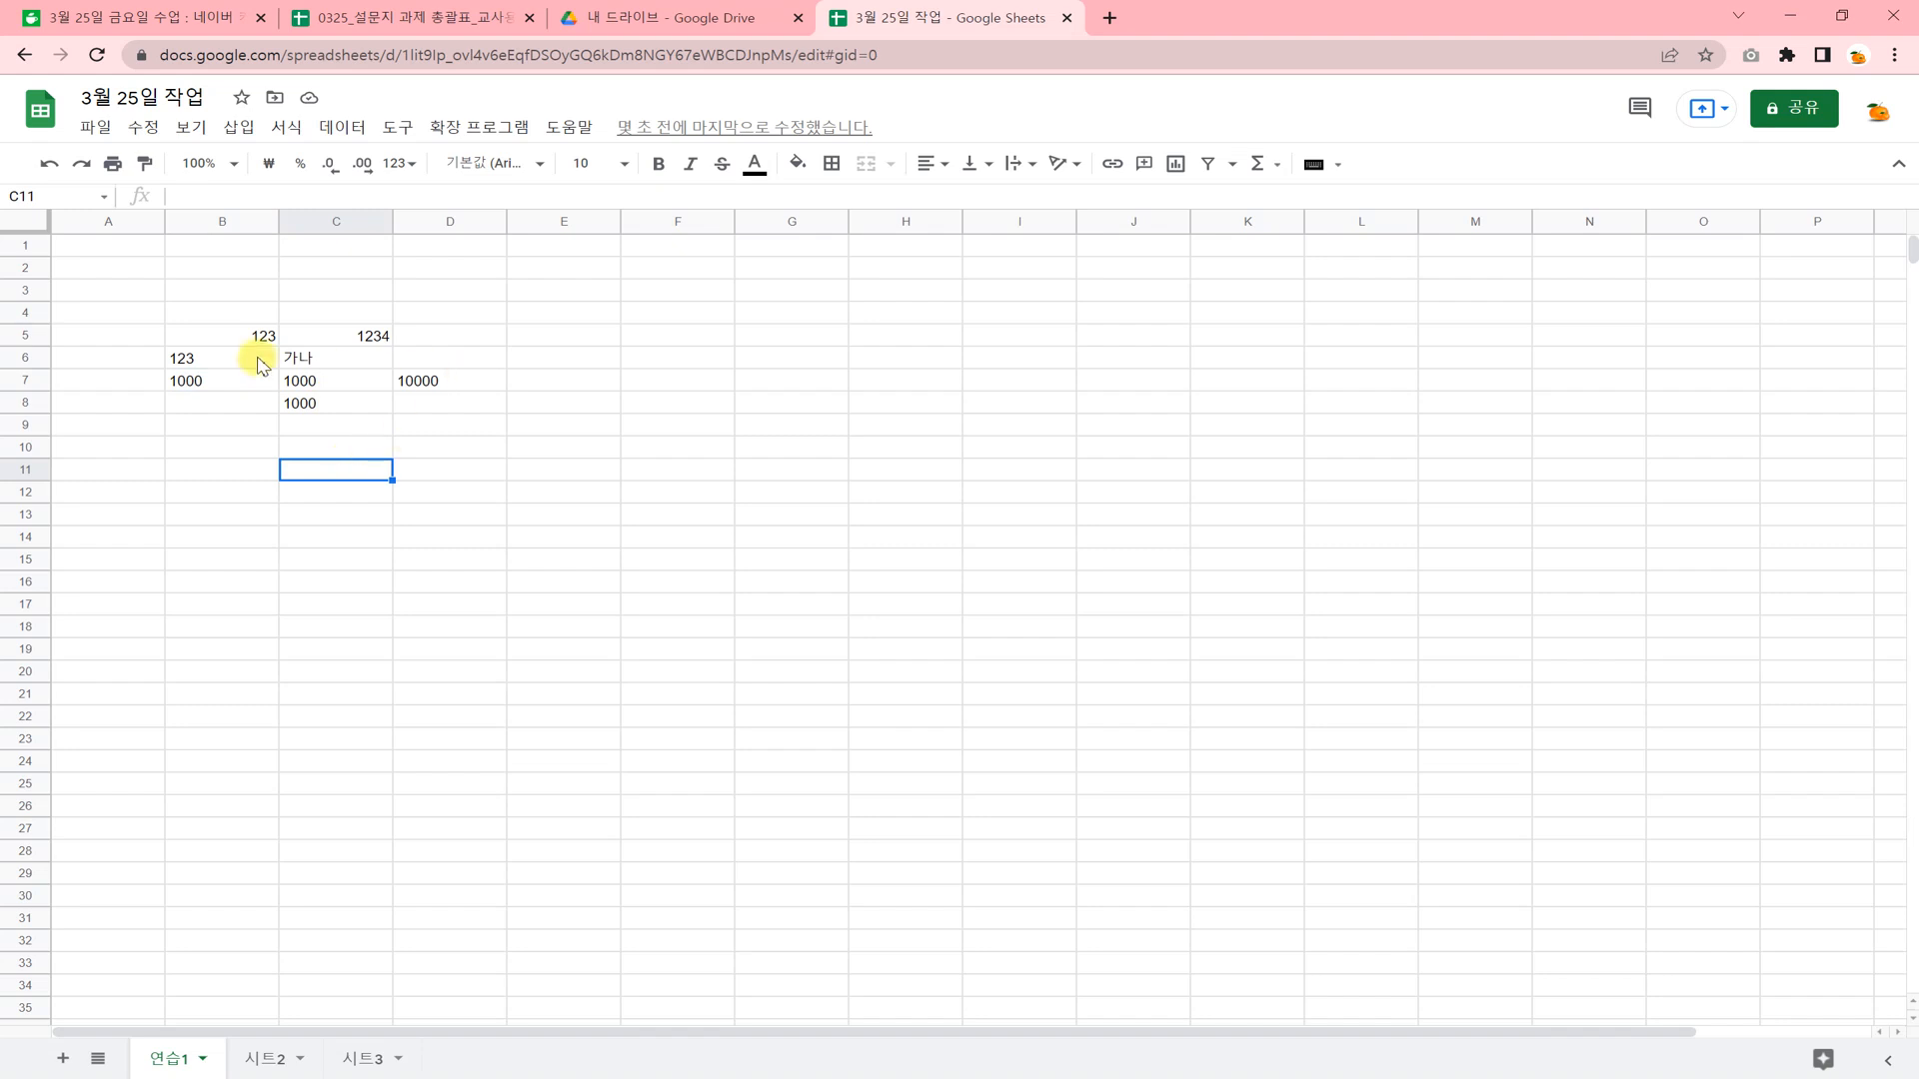
Enter 1 and 2 in E4 and E5, and extend the number series down to E21.
left_click(555, 315)
type("1")
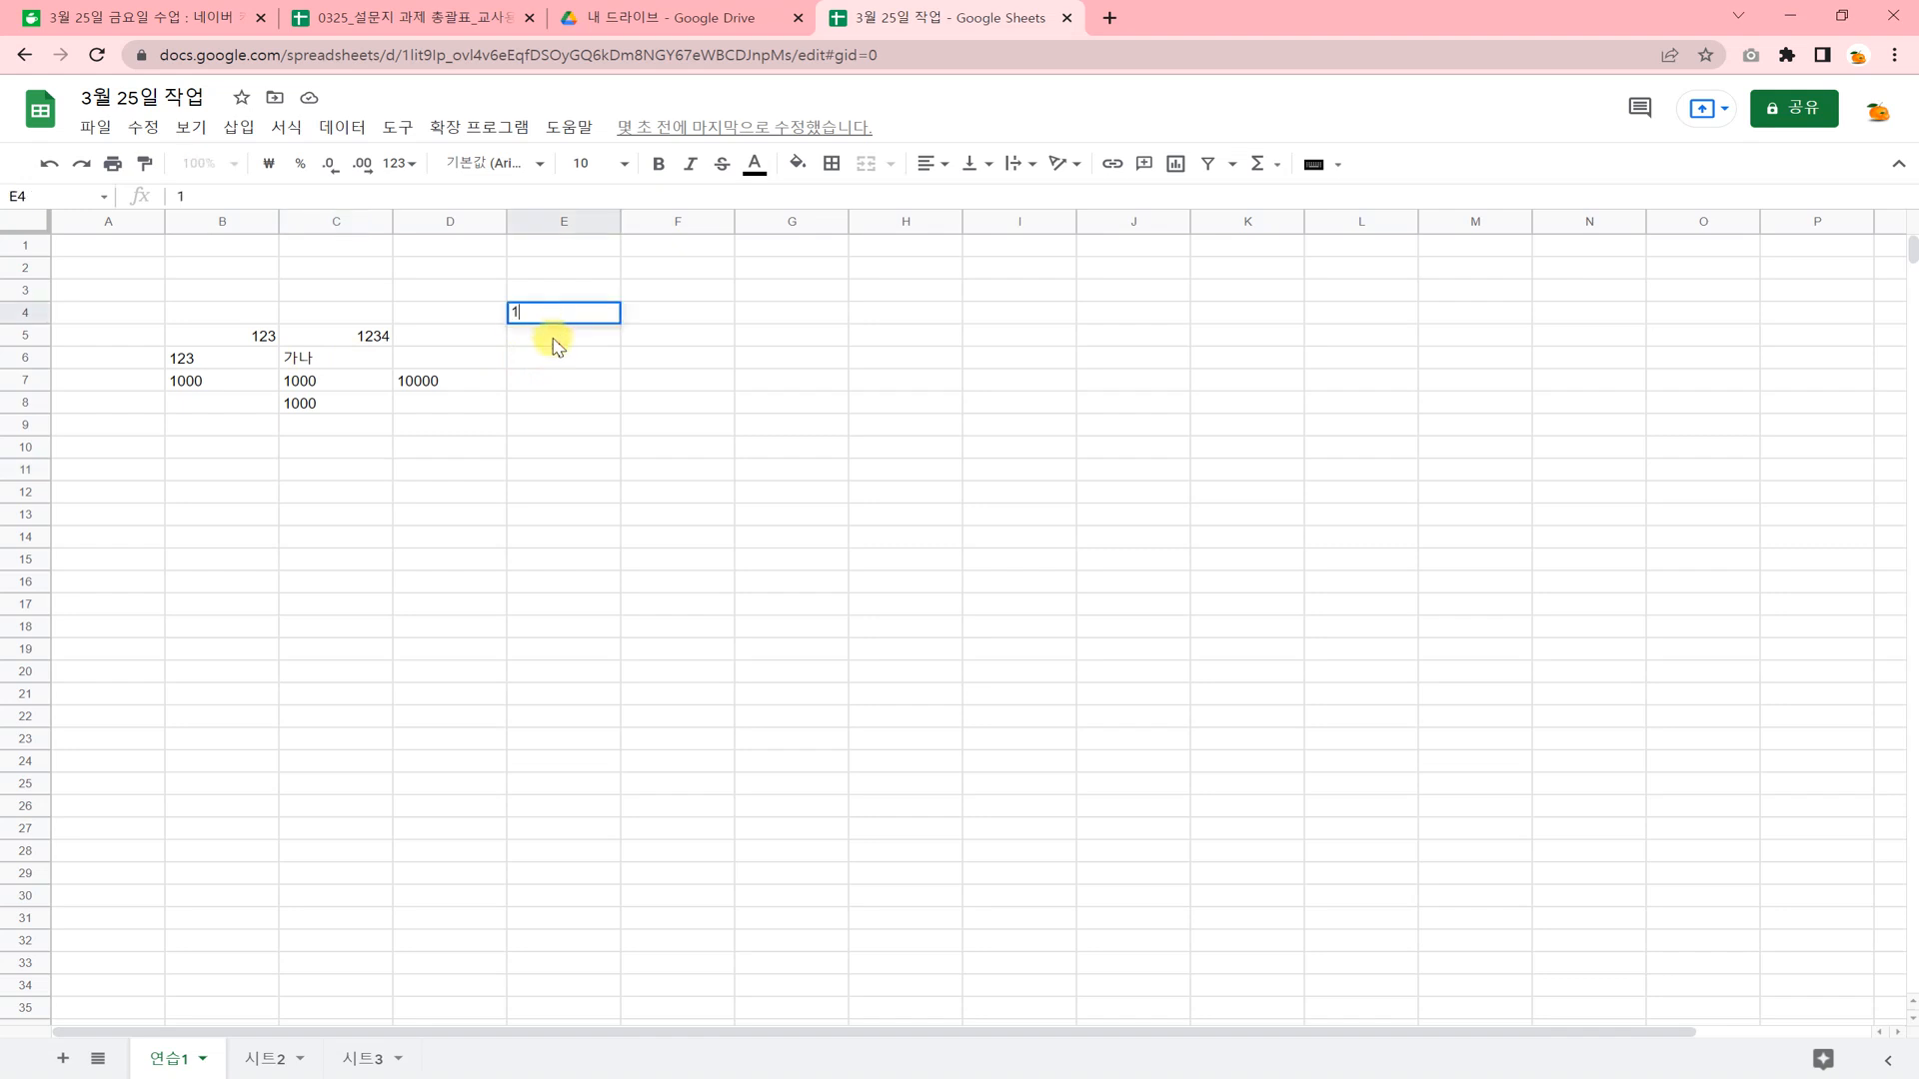
key("Return")
type("2")
key("Return")
key("Return")
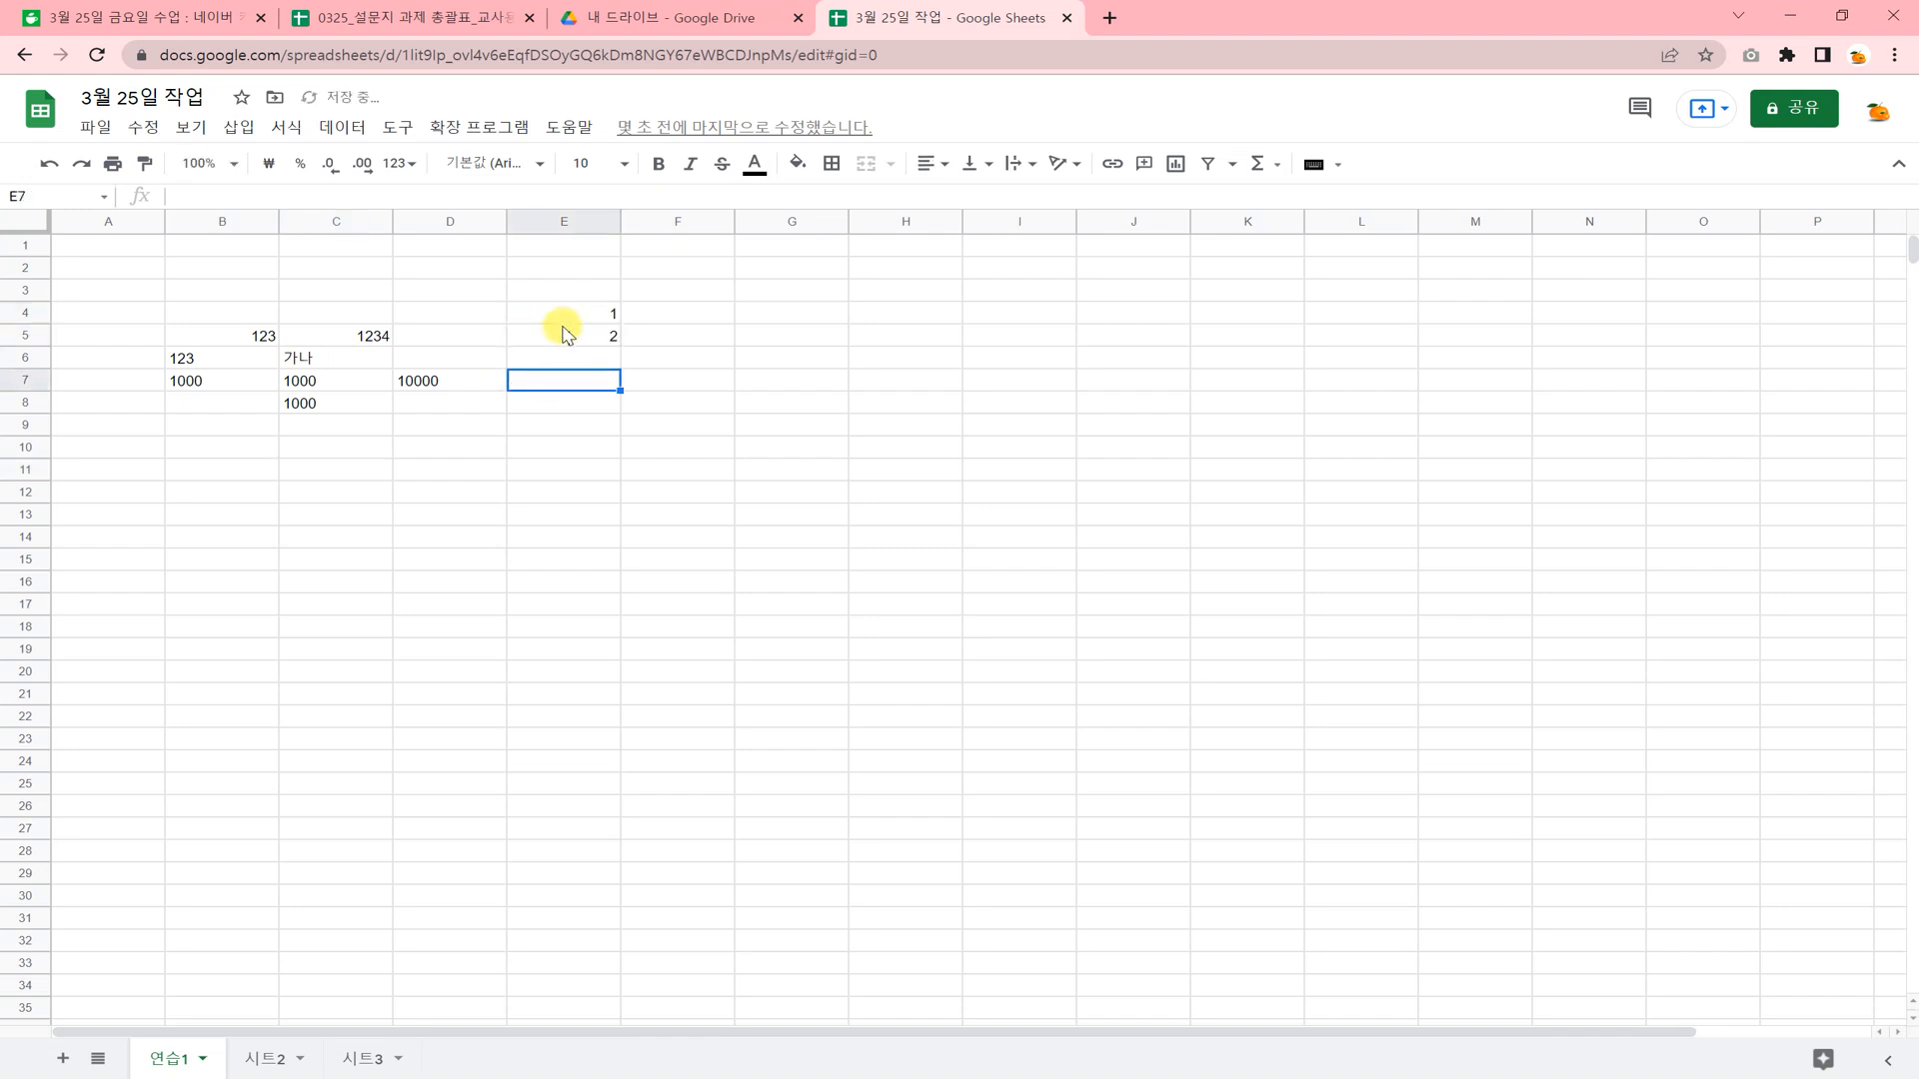
left_click_drag(564, 314, 627, 707)
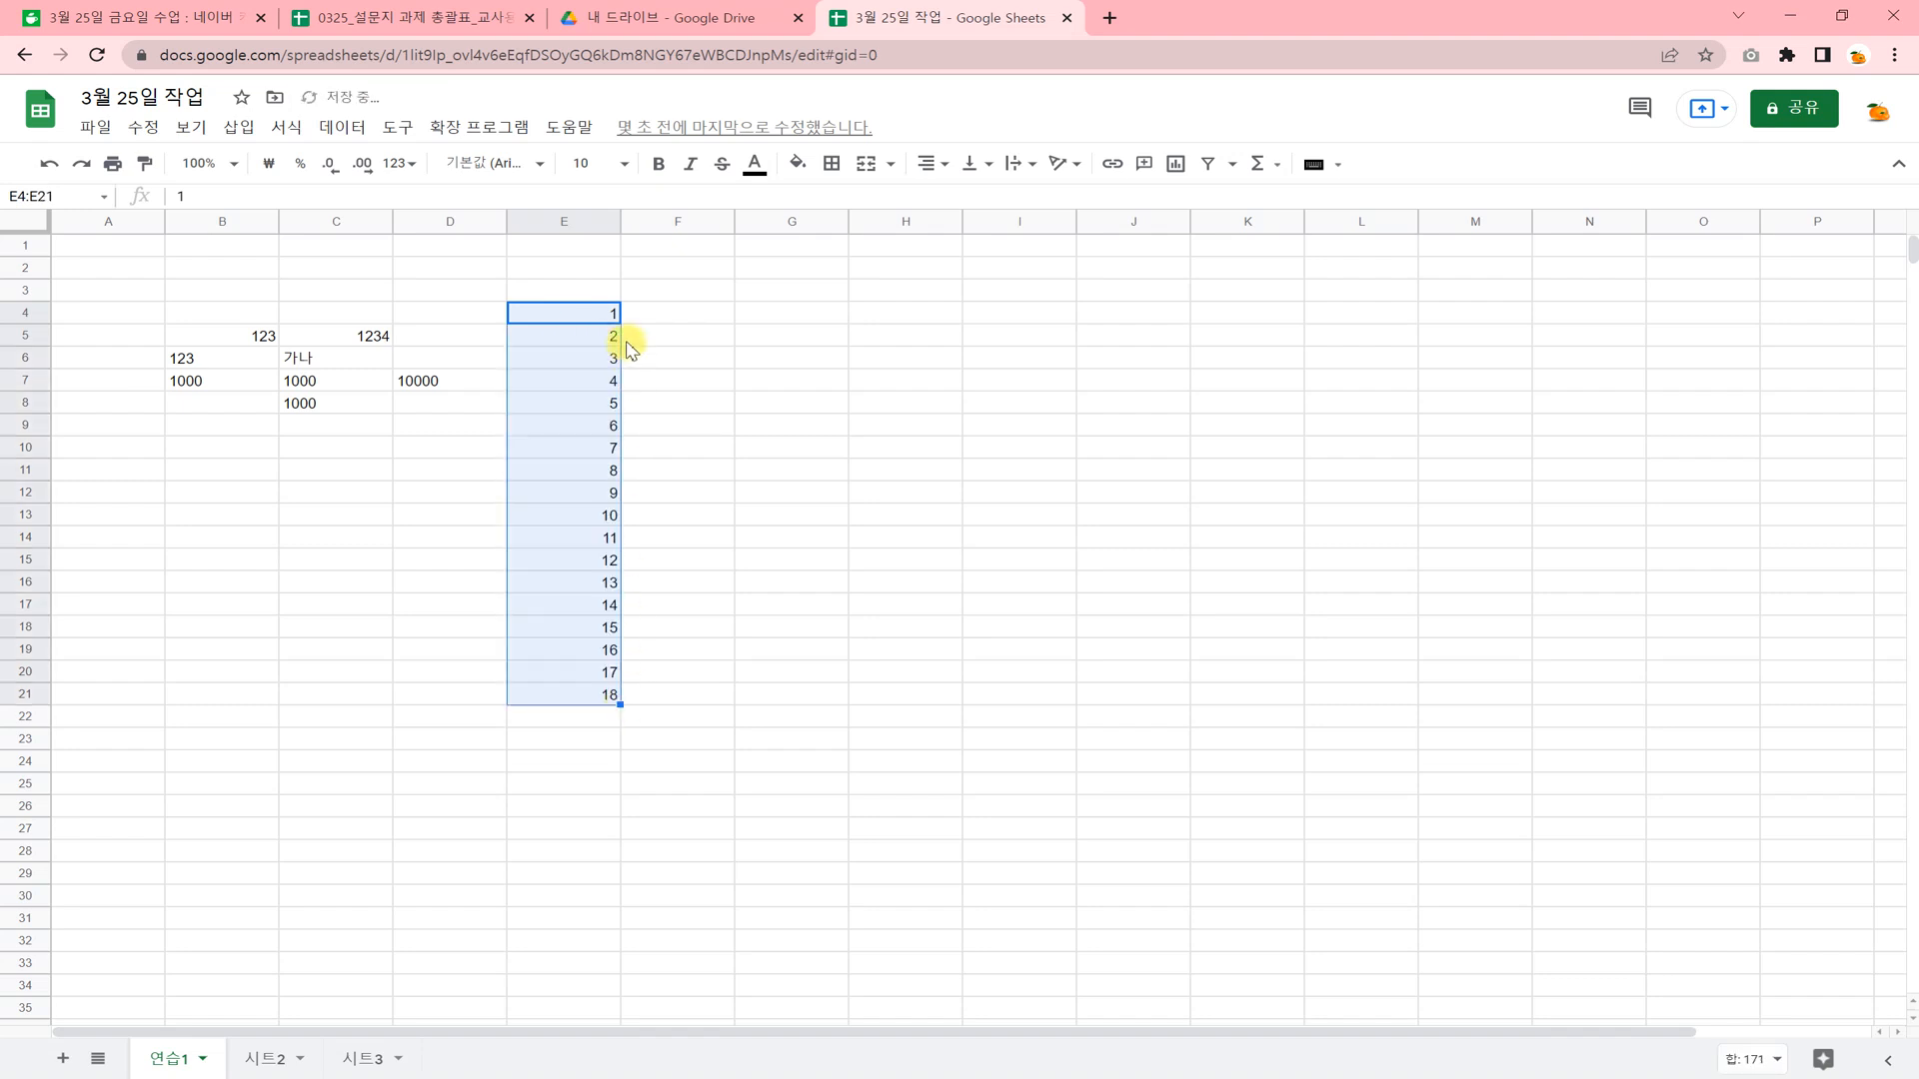
left_click(602, 543)
Enter 가 and 나 in F4 and F5, and autofill both cells down to F21.
left_click(668, 313)
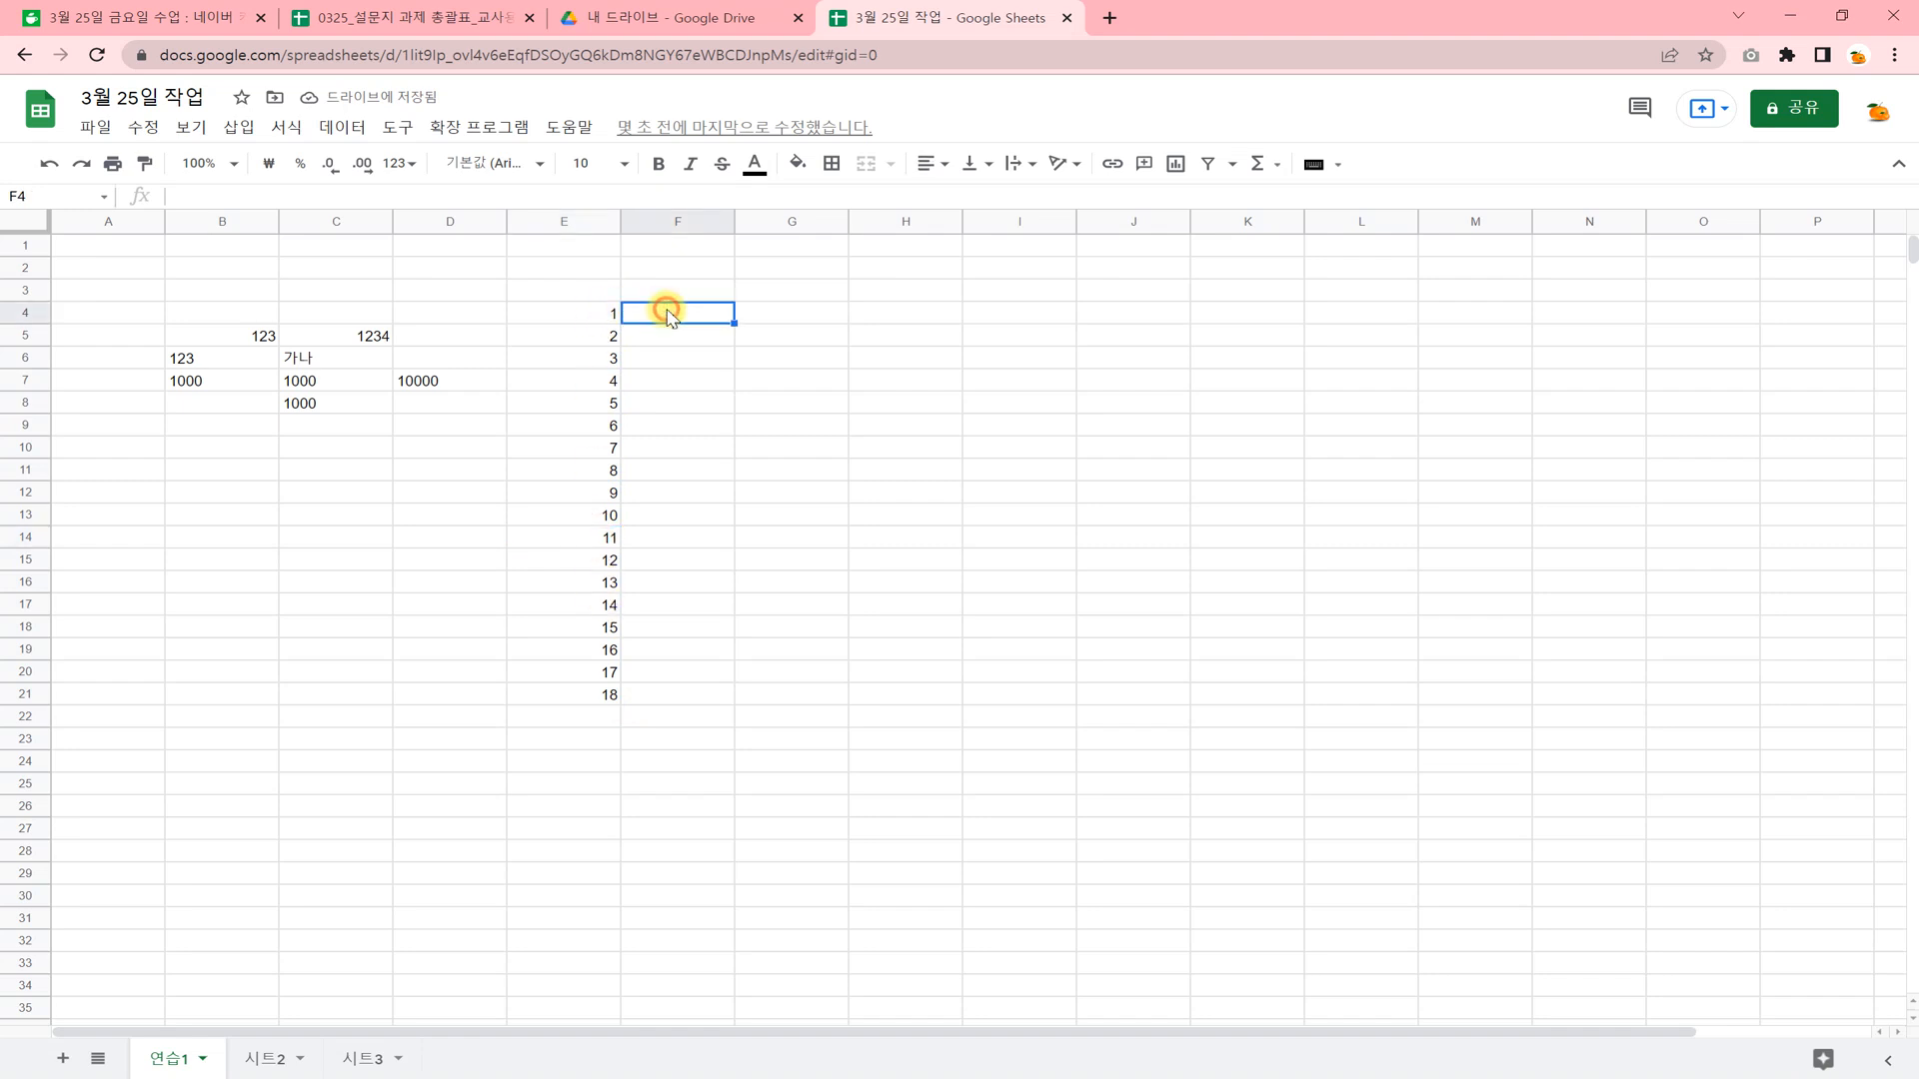
type("가")
key("Return")
type("ㄴ")
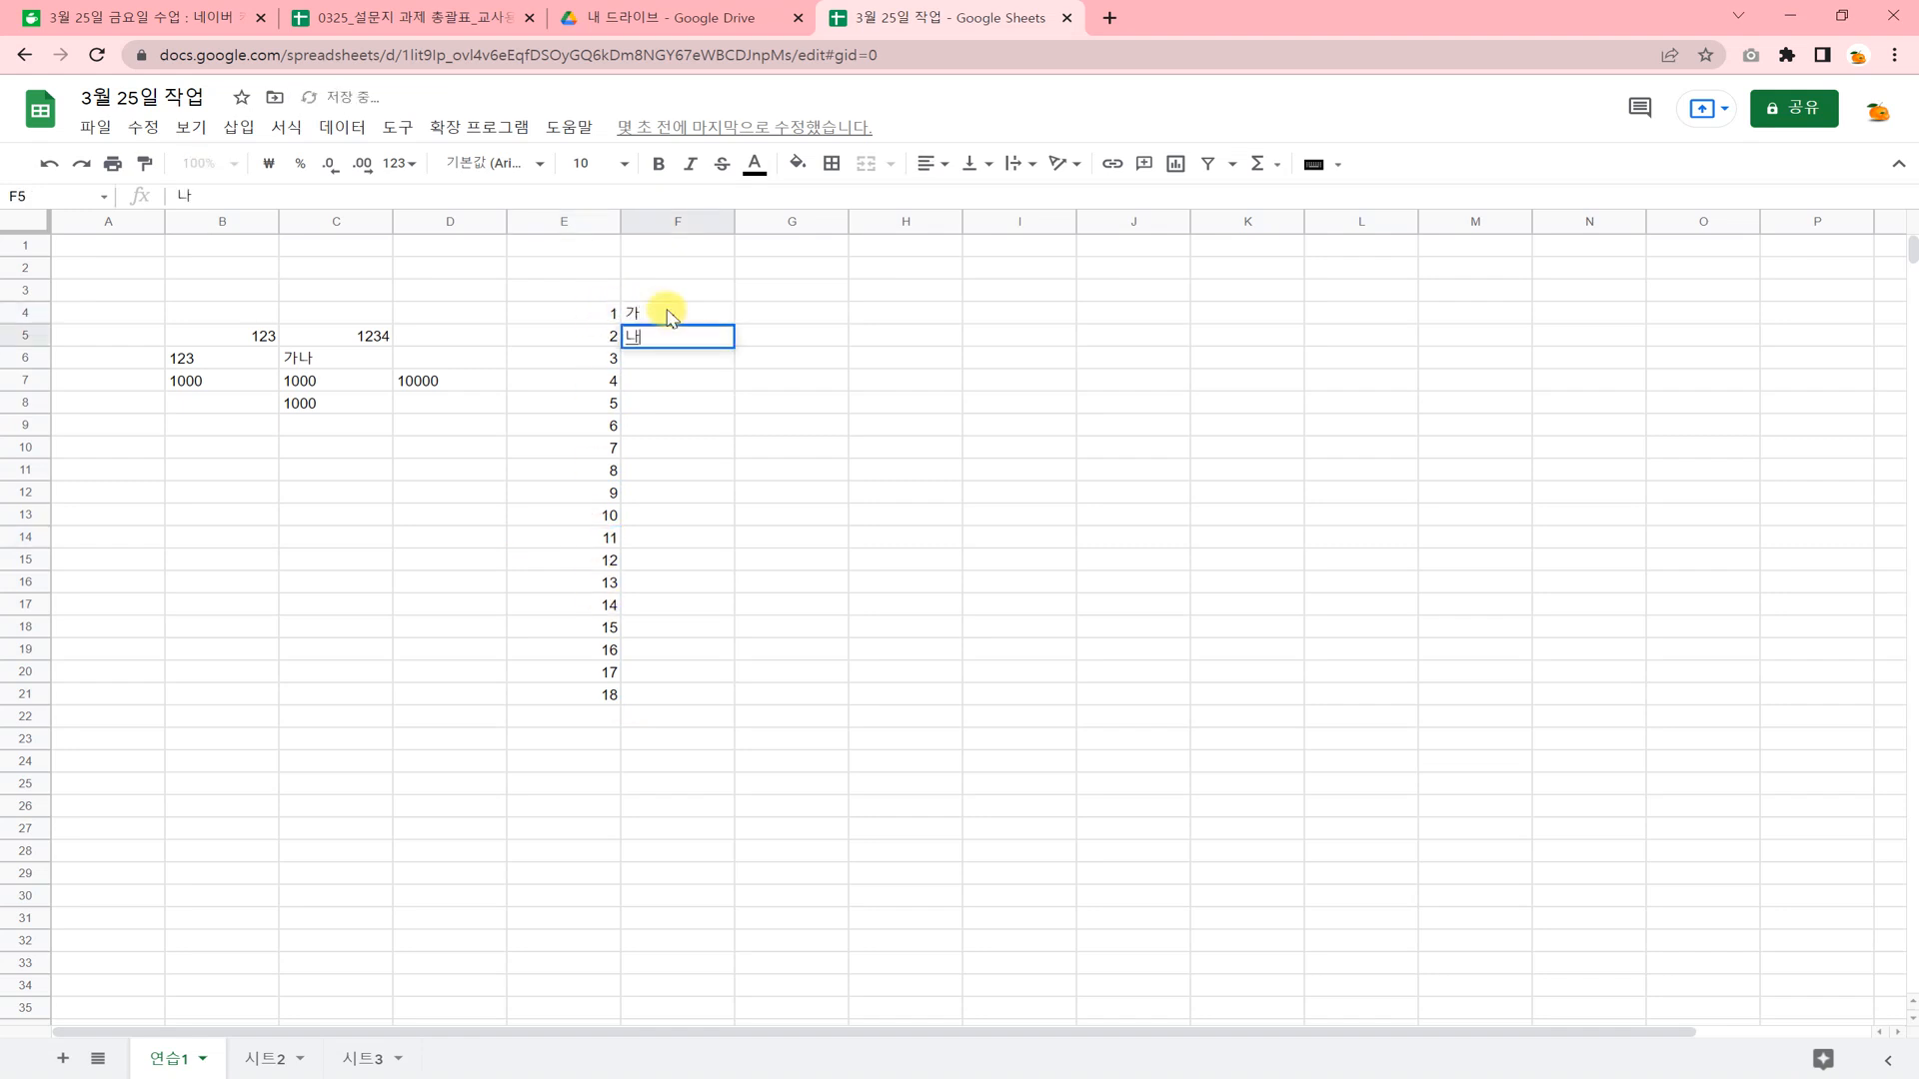
left_click(727, 445)
left_click(696, 316)
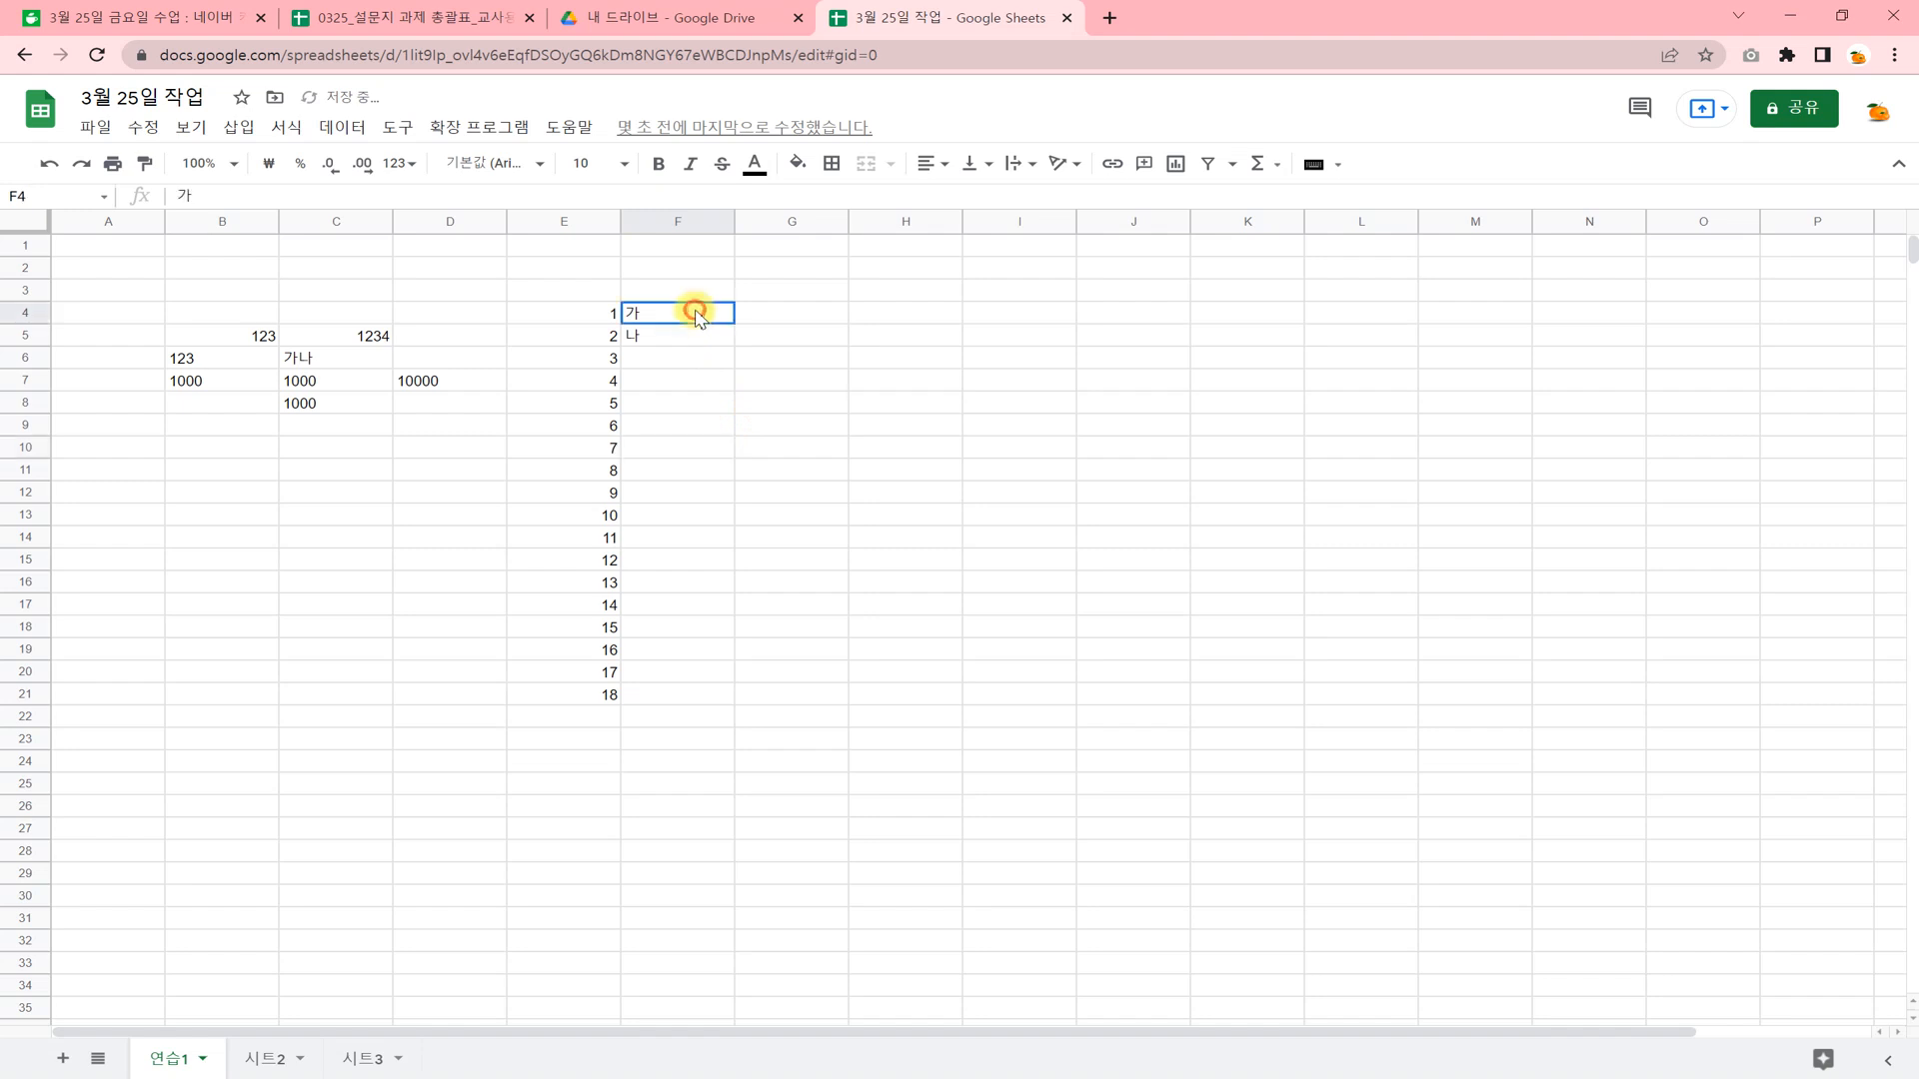
left_click_drag(696, 316, 689, 335)
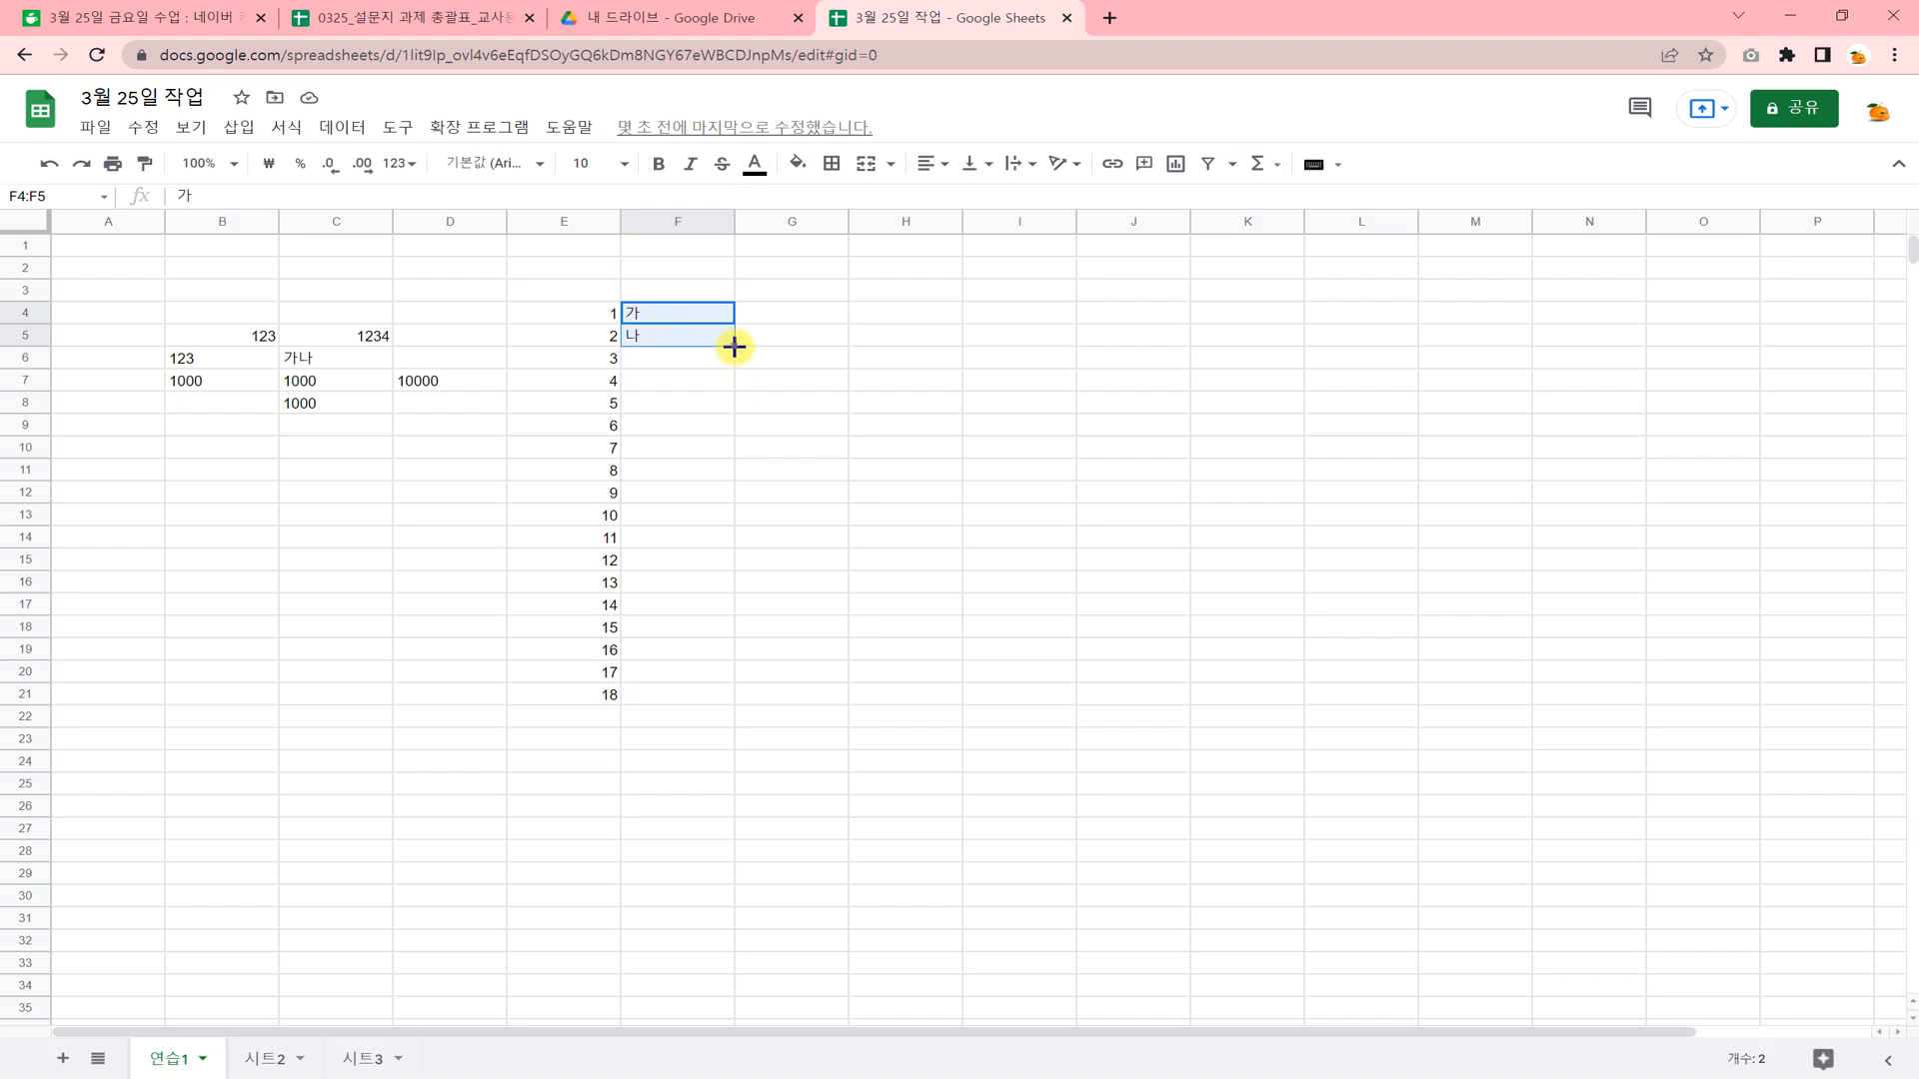
left_click_drag(735, 347, 720, 696)
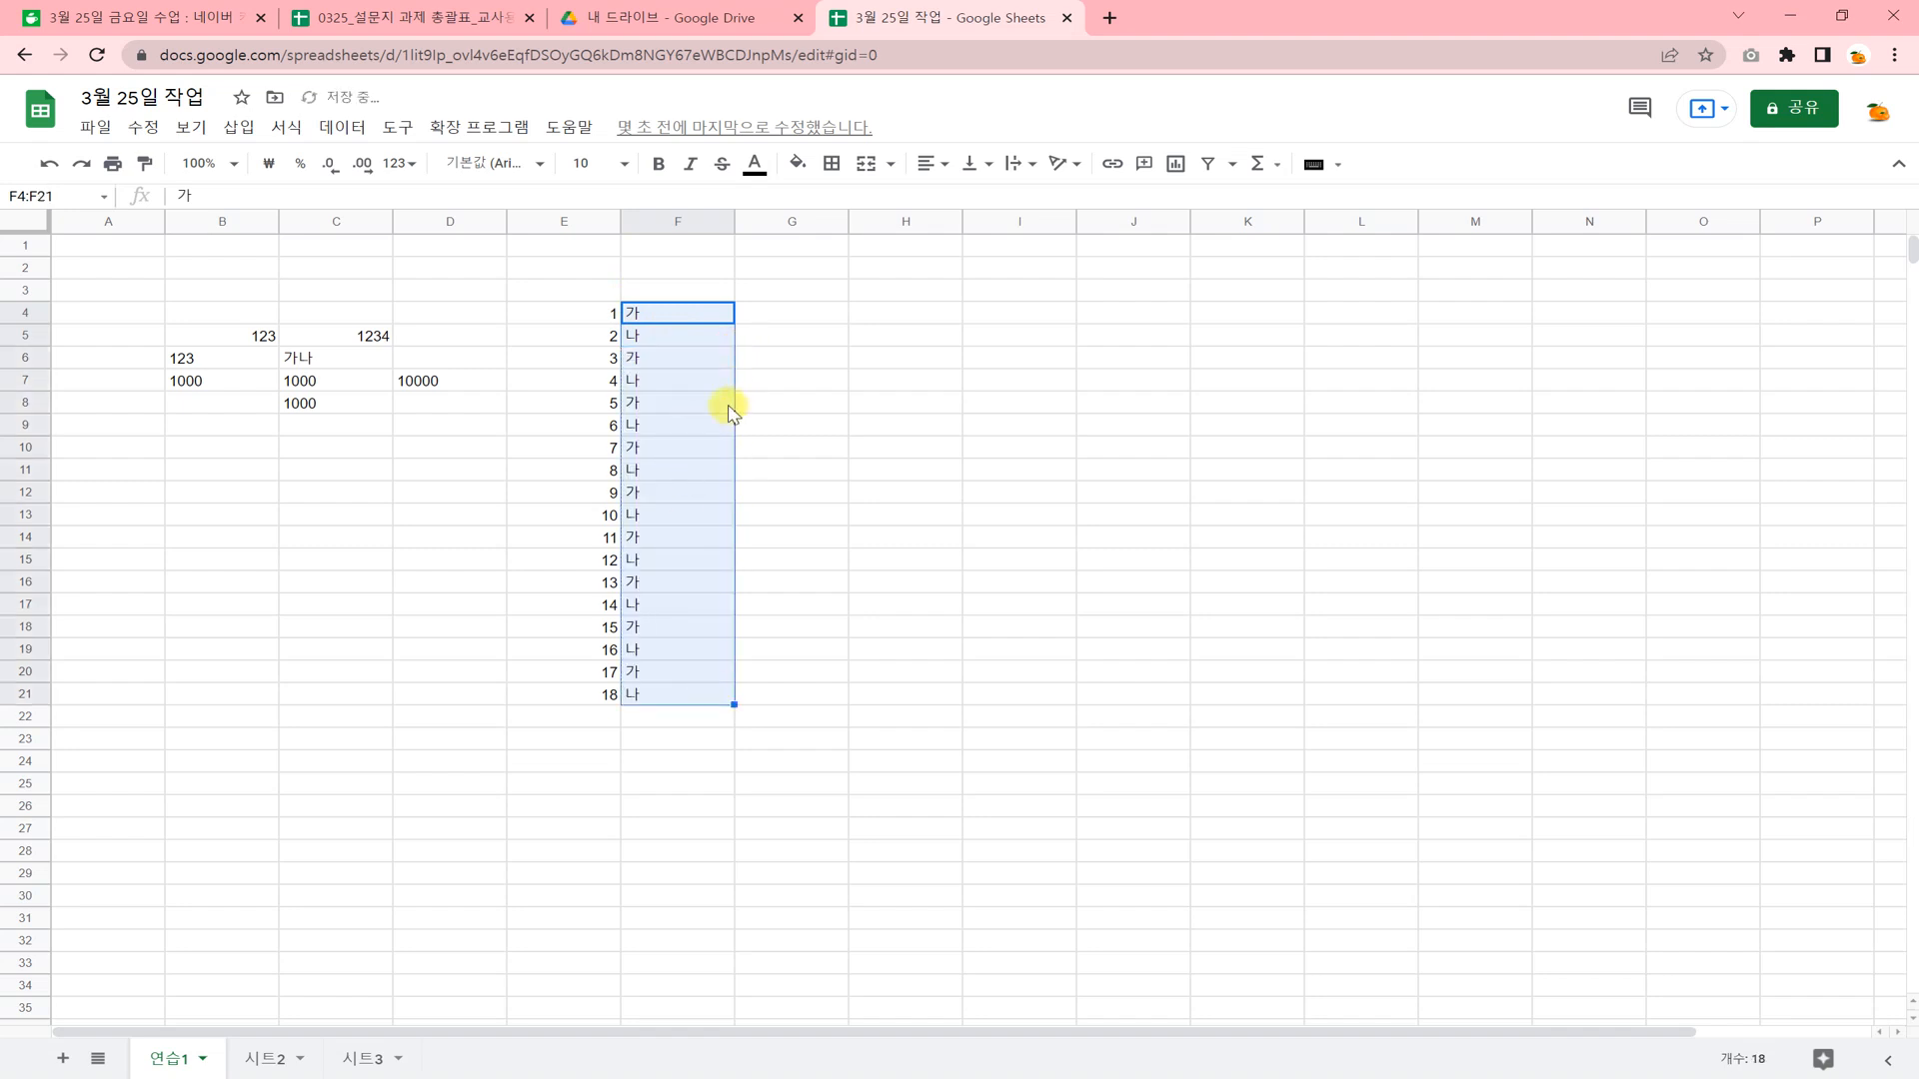
Examine the fill pattern in column F, starting from F4 and F5, beside the number series in column E.
left_click(701, 427)
left_click(692, 312)
left_click(692, 335)
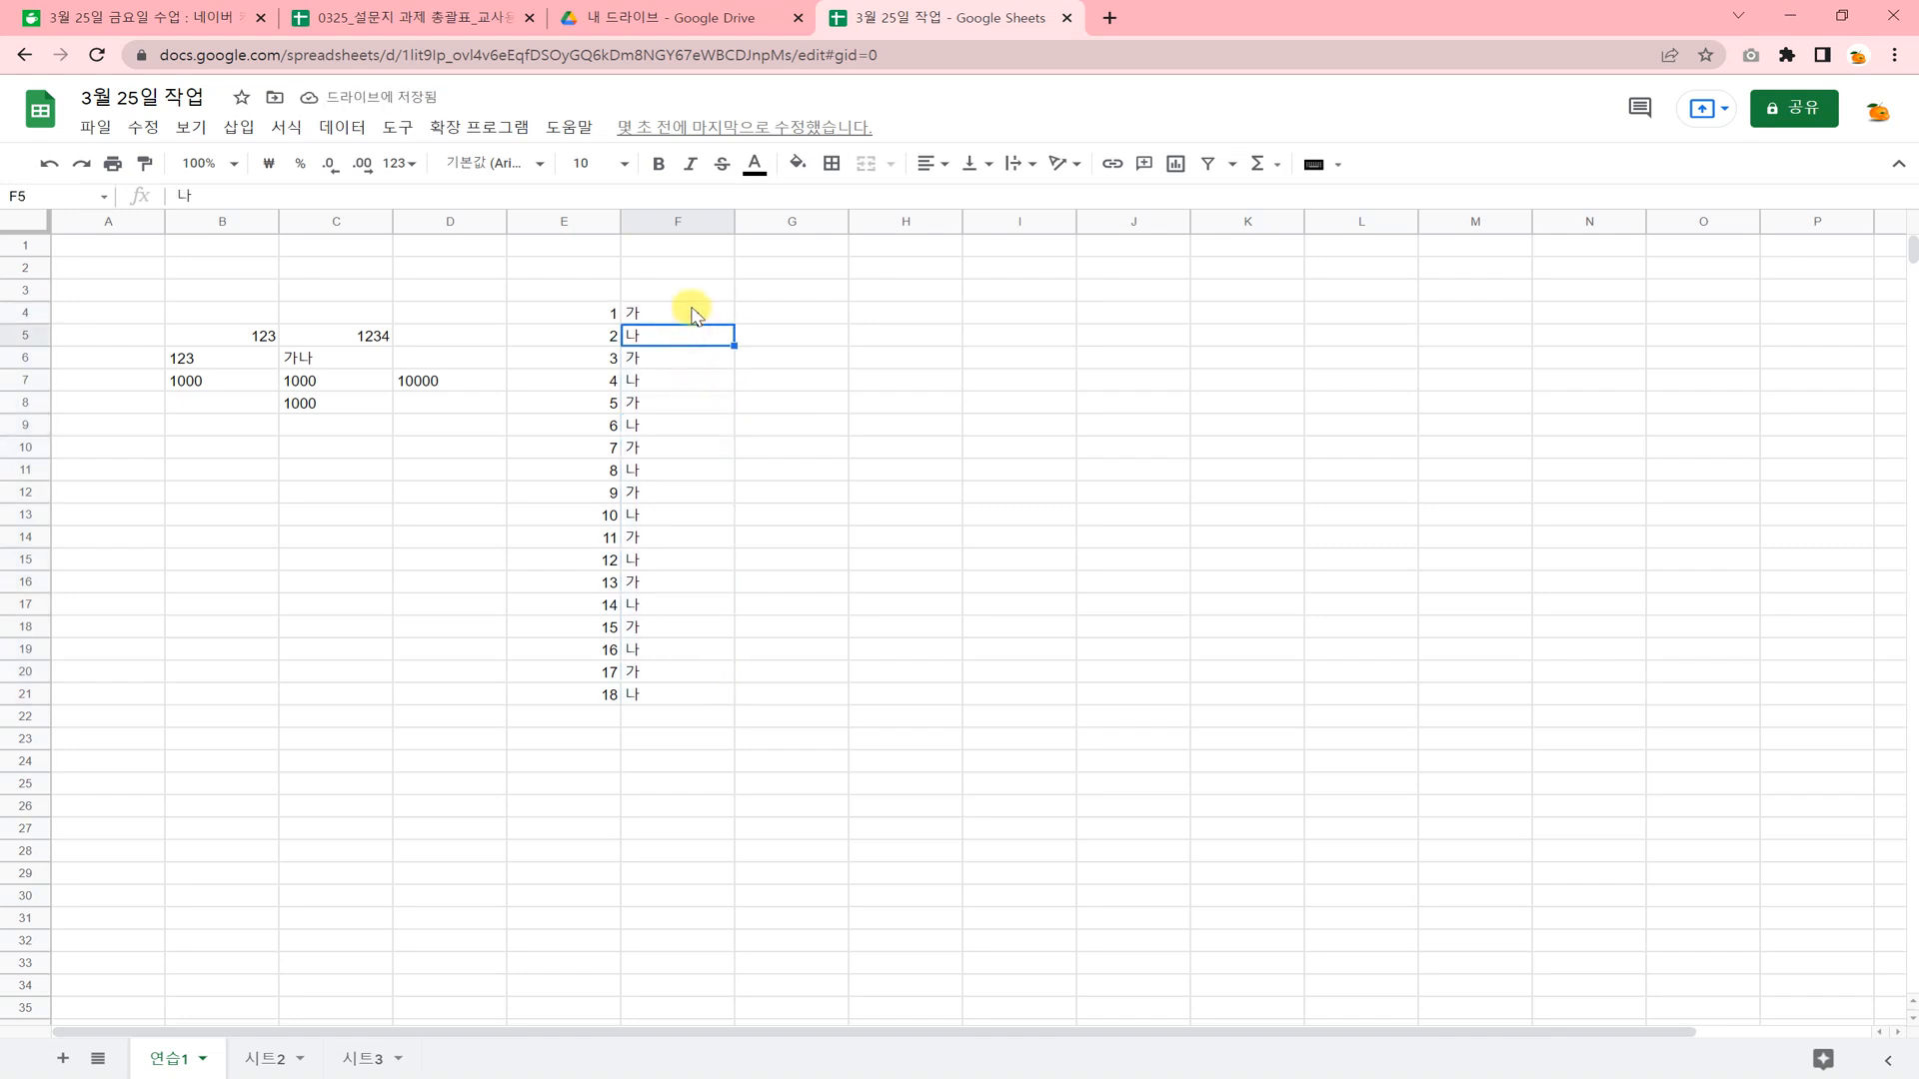
left_click(687, 315)
left_click(692, 335)
left_click(690, 311)
left_click(696, 336)
left_click(635, 425)
left_click(537, 449)
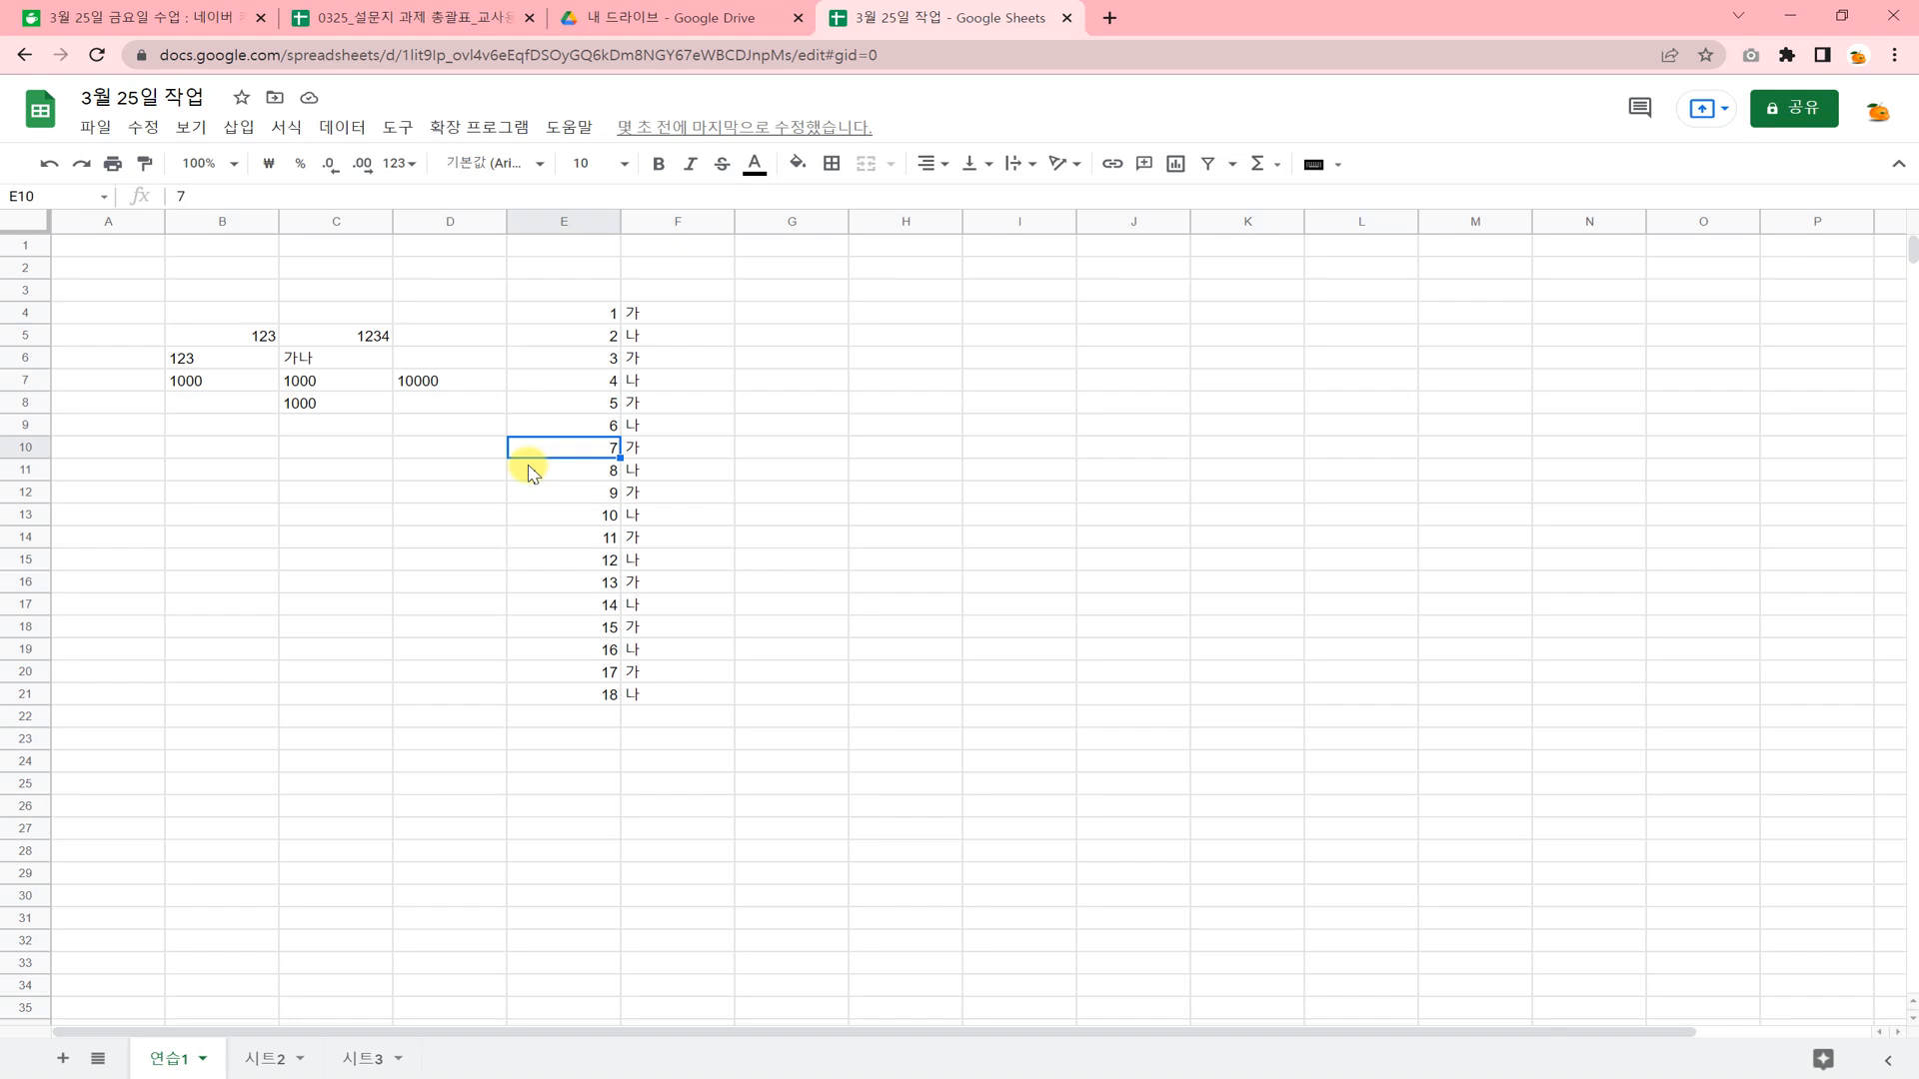
left_click(476, 469)
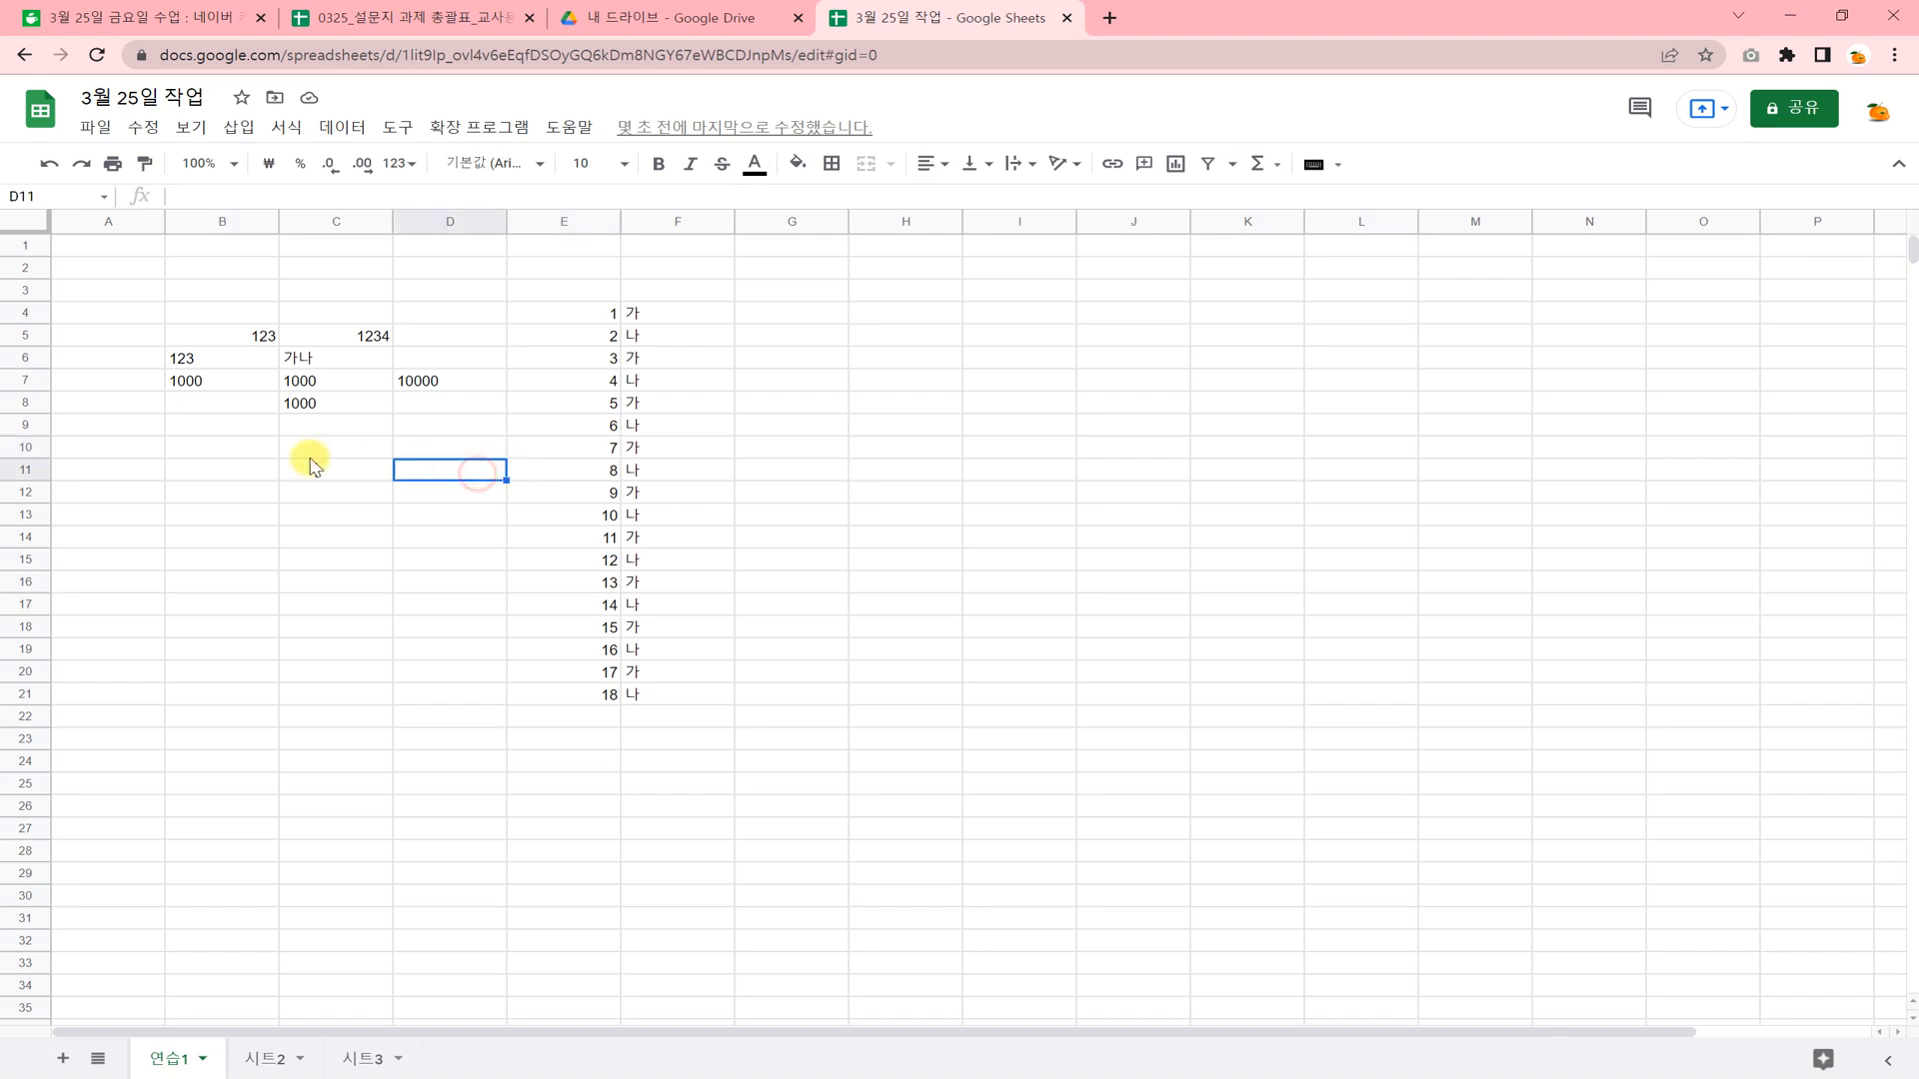
left_click(287, 468)
Copy cells F4:F5 and paste them into column G at G3, G6 and G11.
left_click_drag(687, 321, 688, 340)
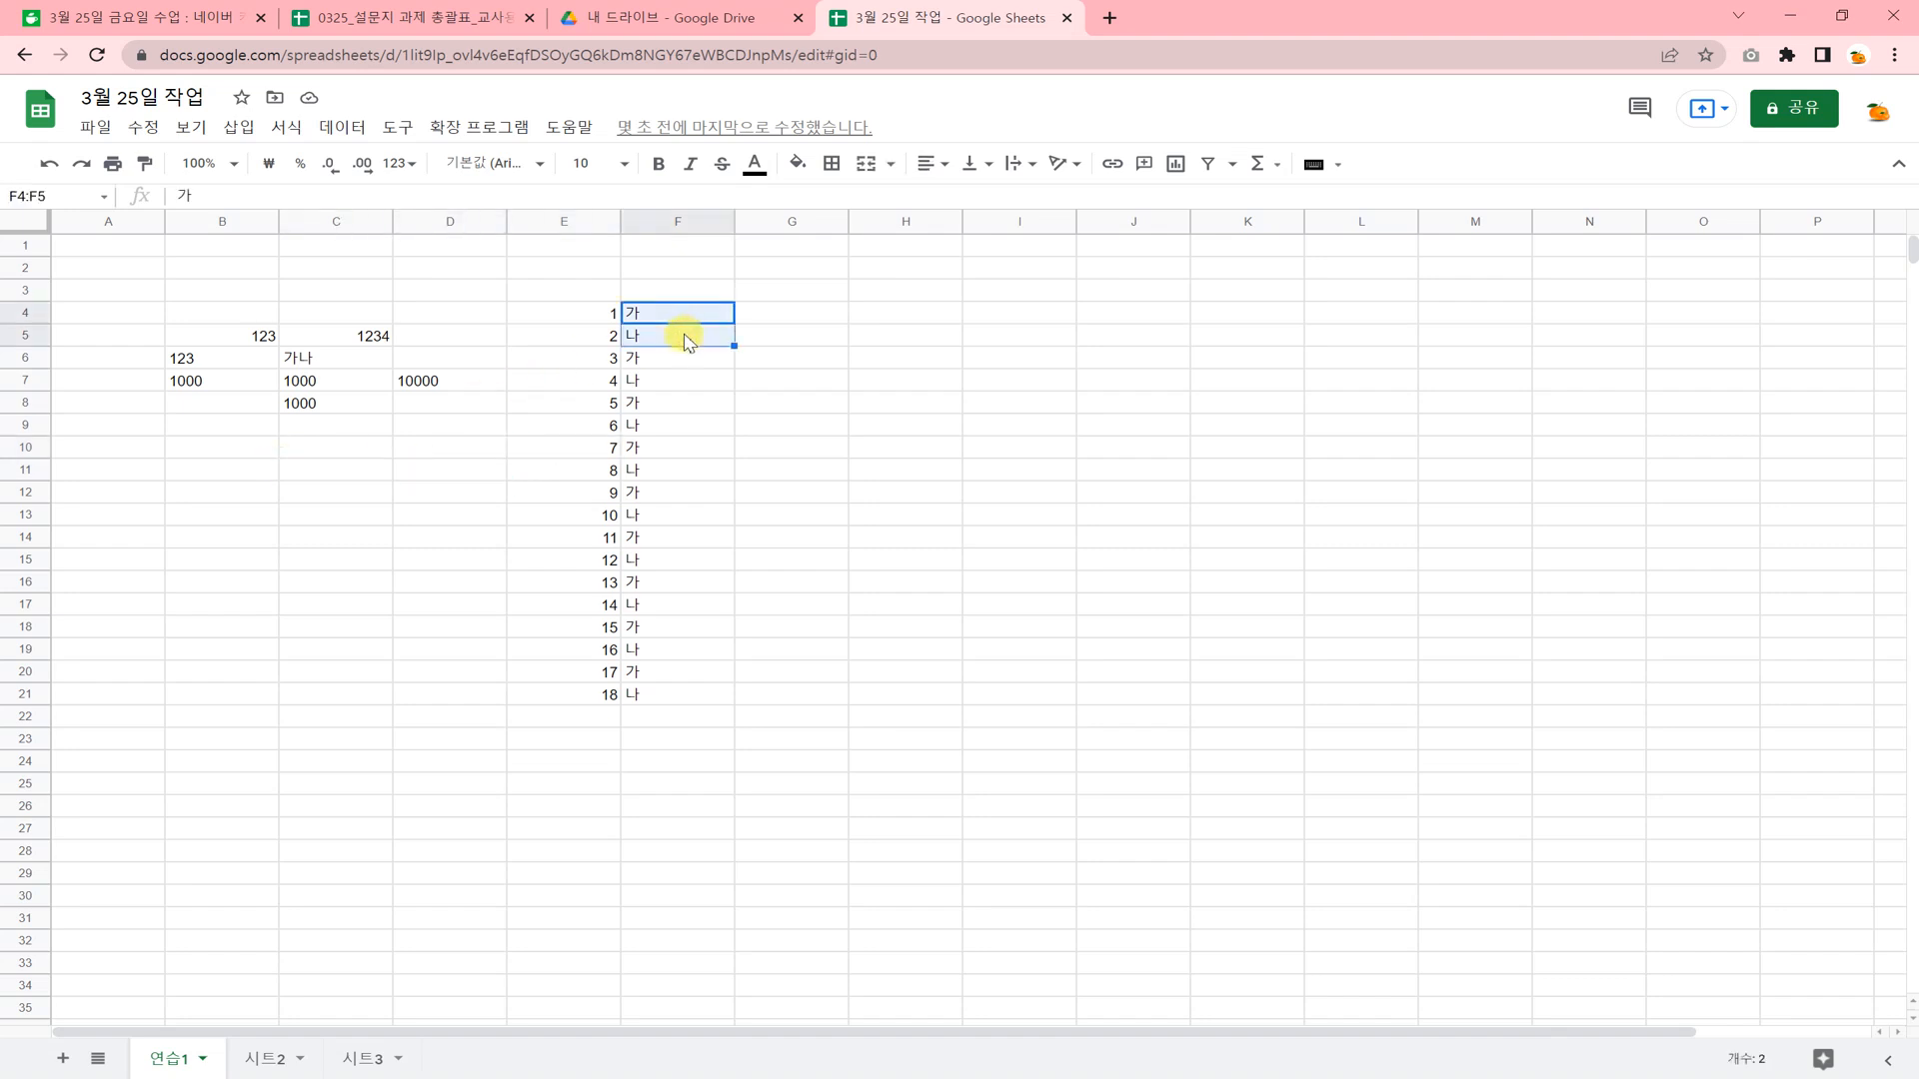
key("ctrl+c")
left_click(785, 293)
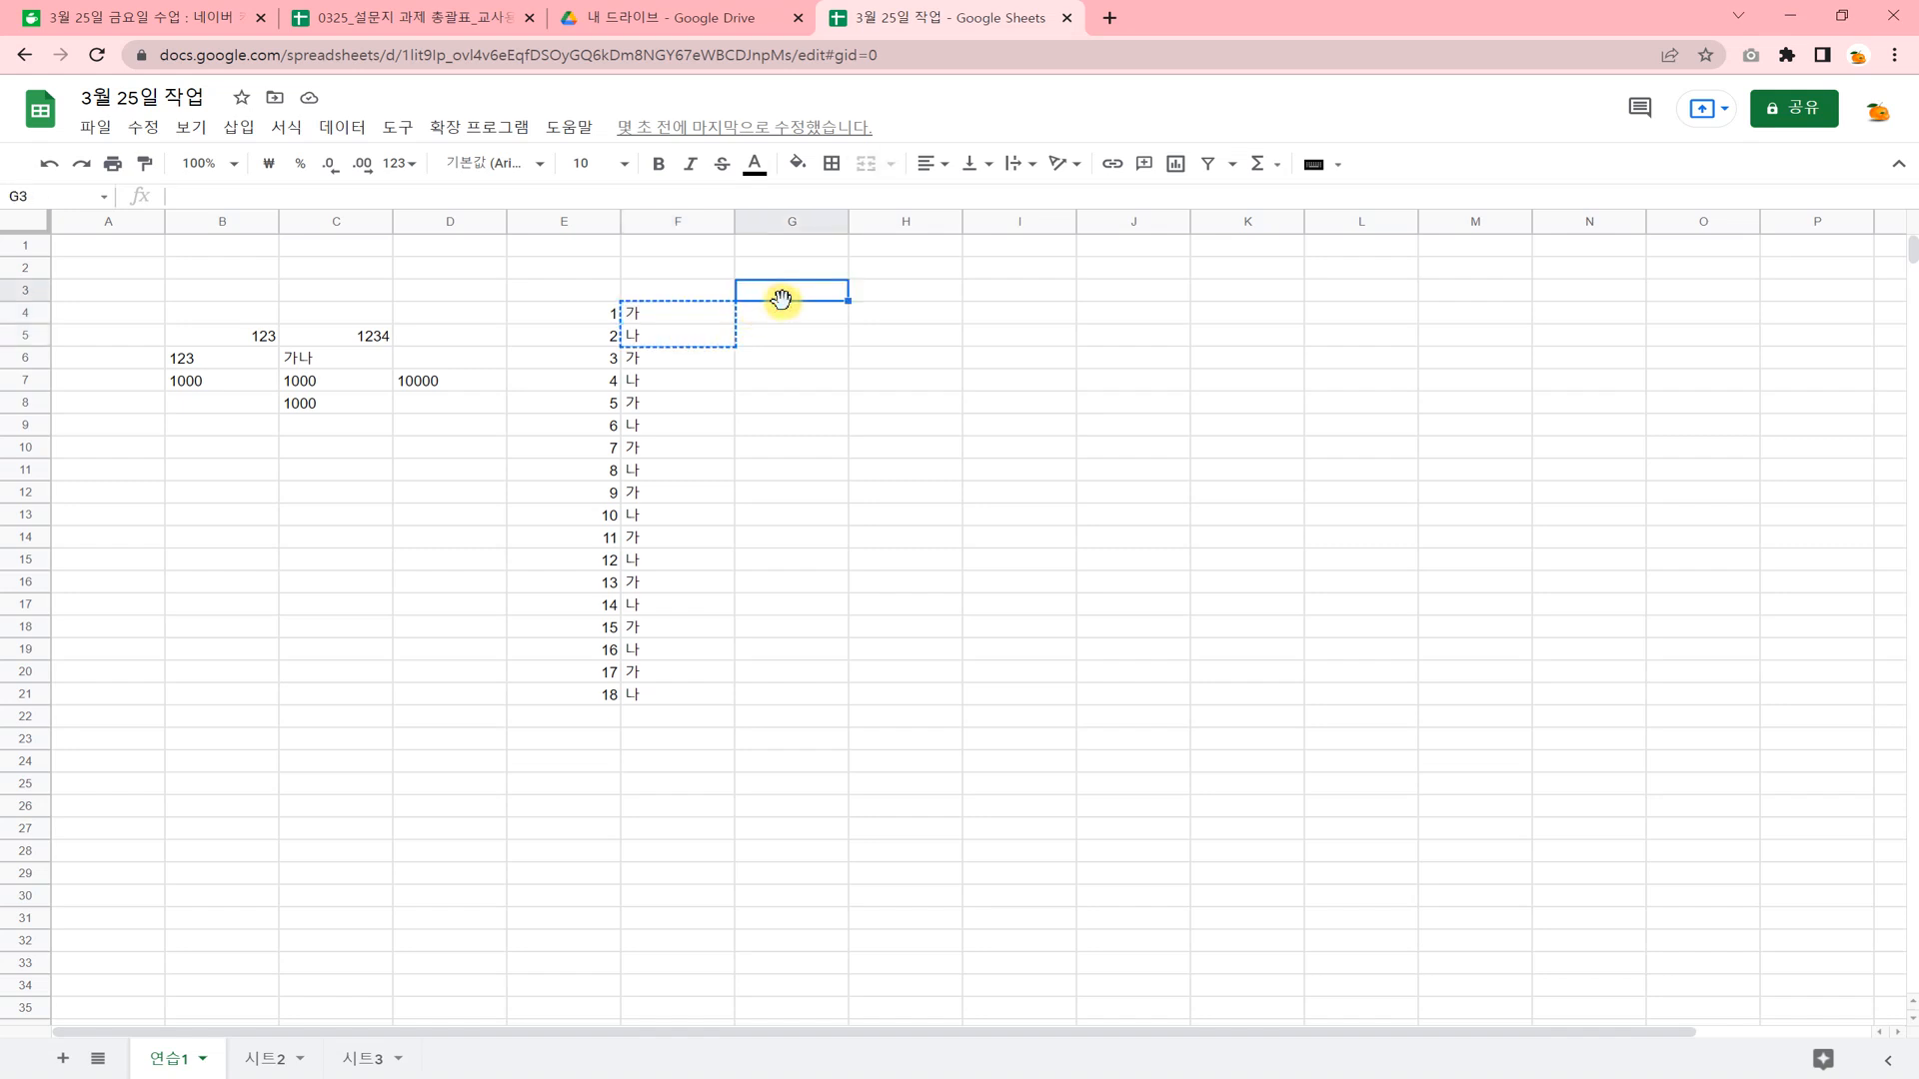
key("ctrl+v")
left_click(811, 360)
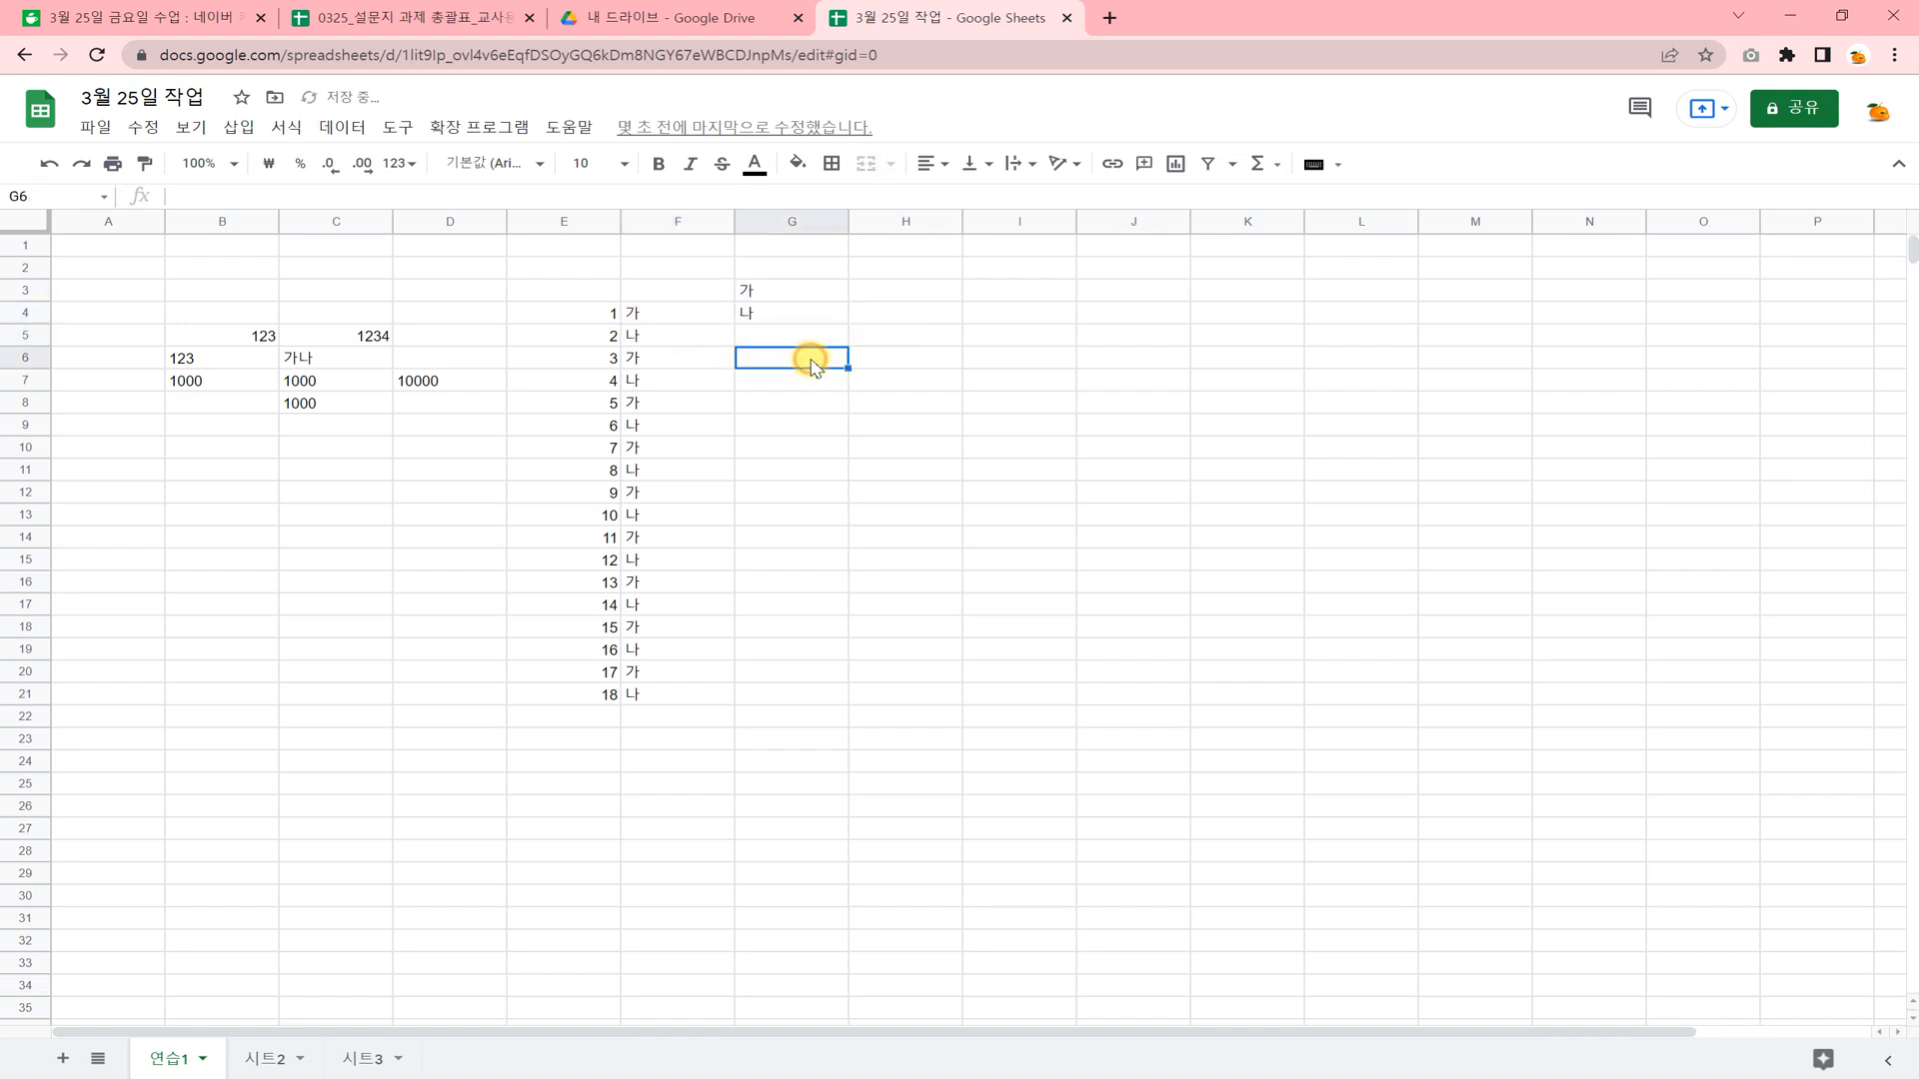
key("ctrl+v")
left_click(788, 468)
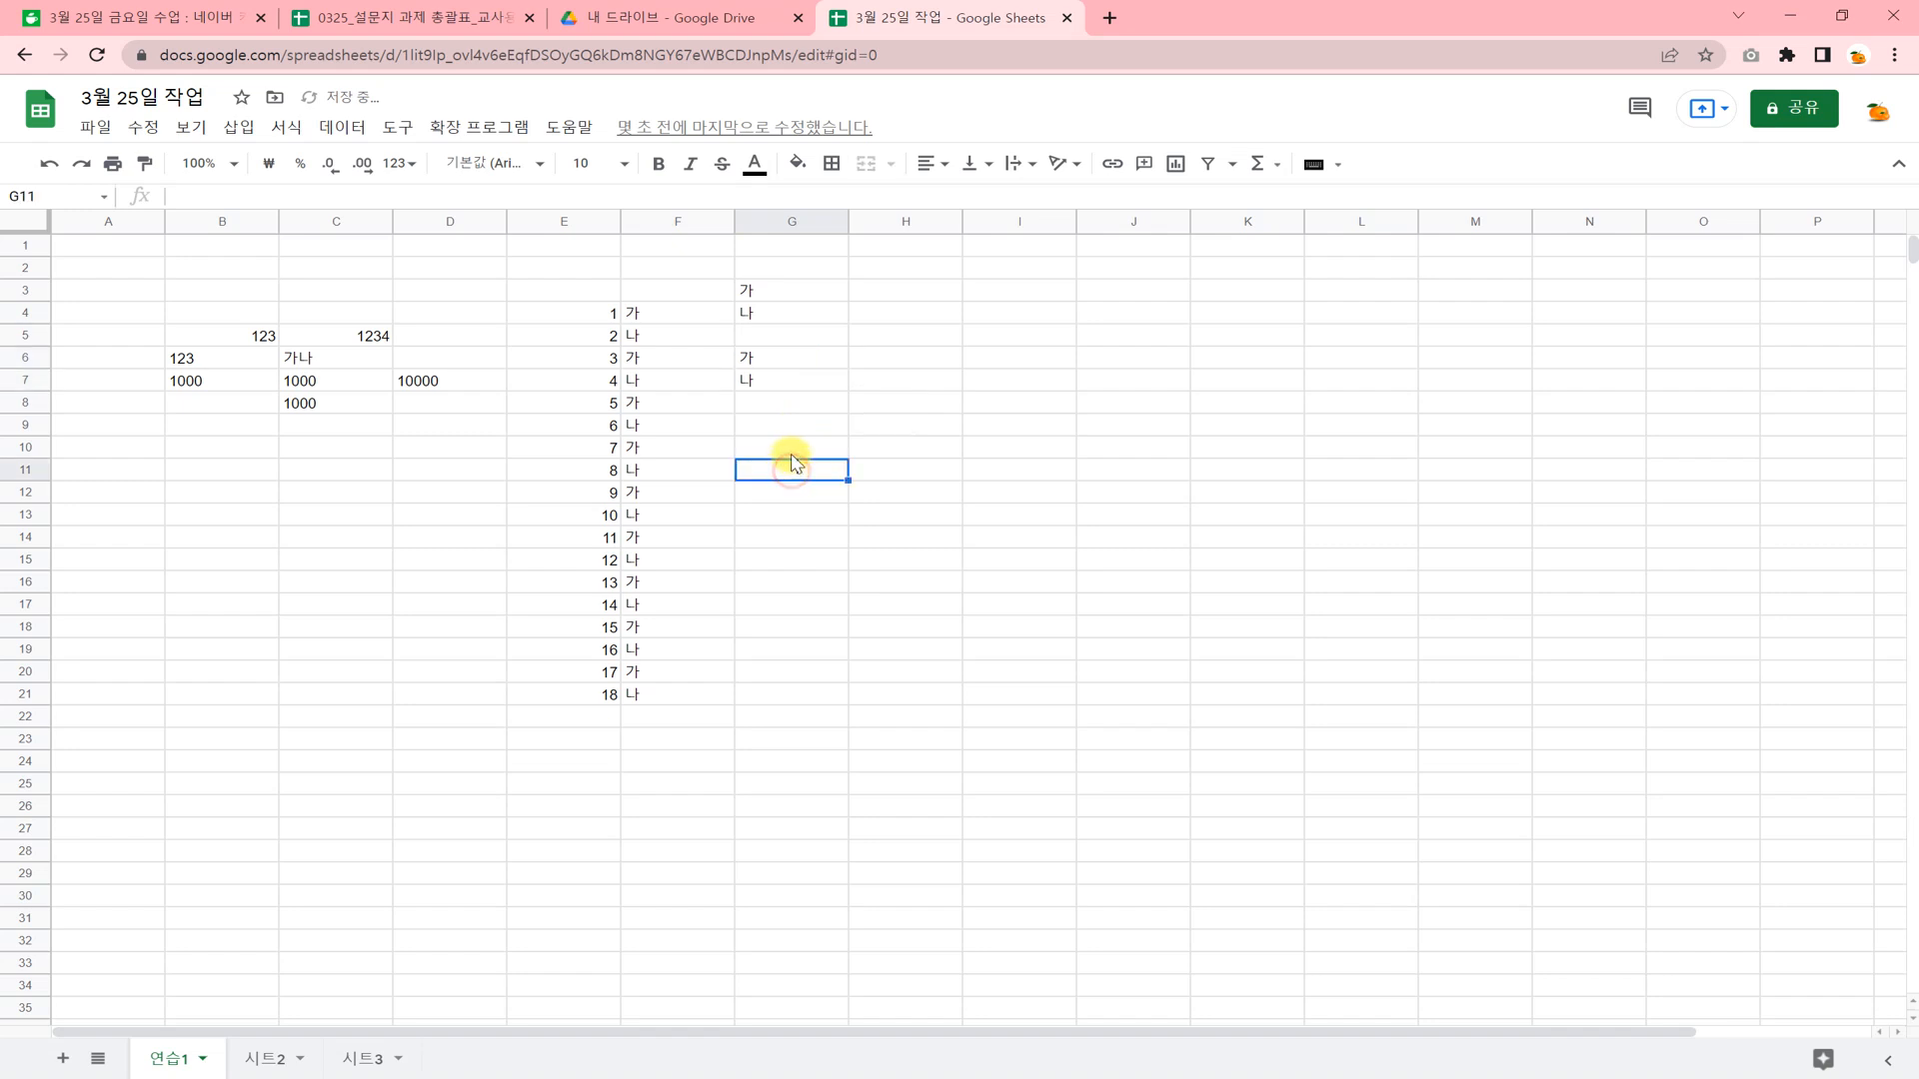
key("ctrl+v")
left_click(291, 561)
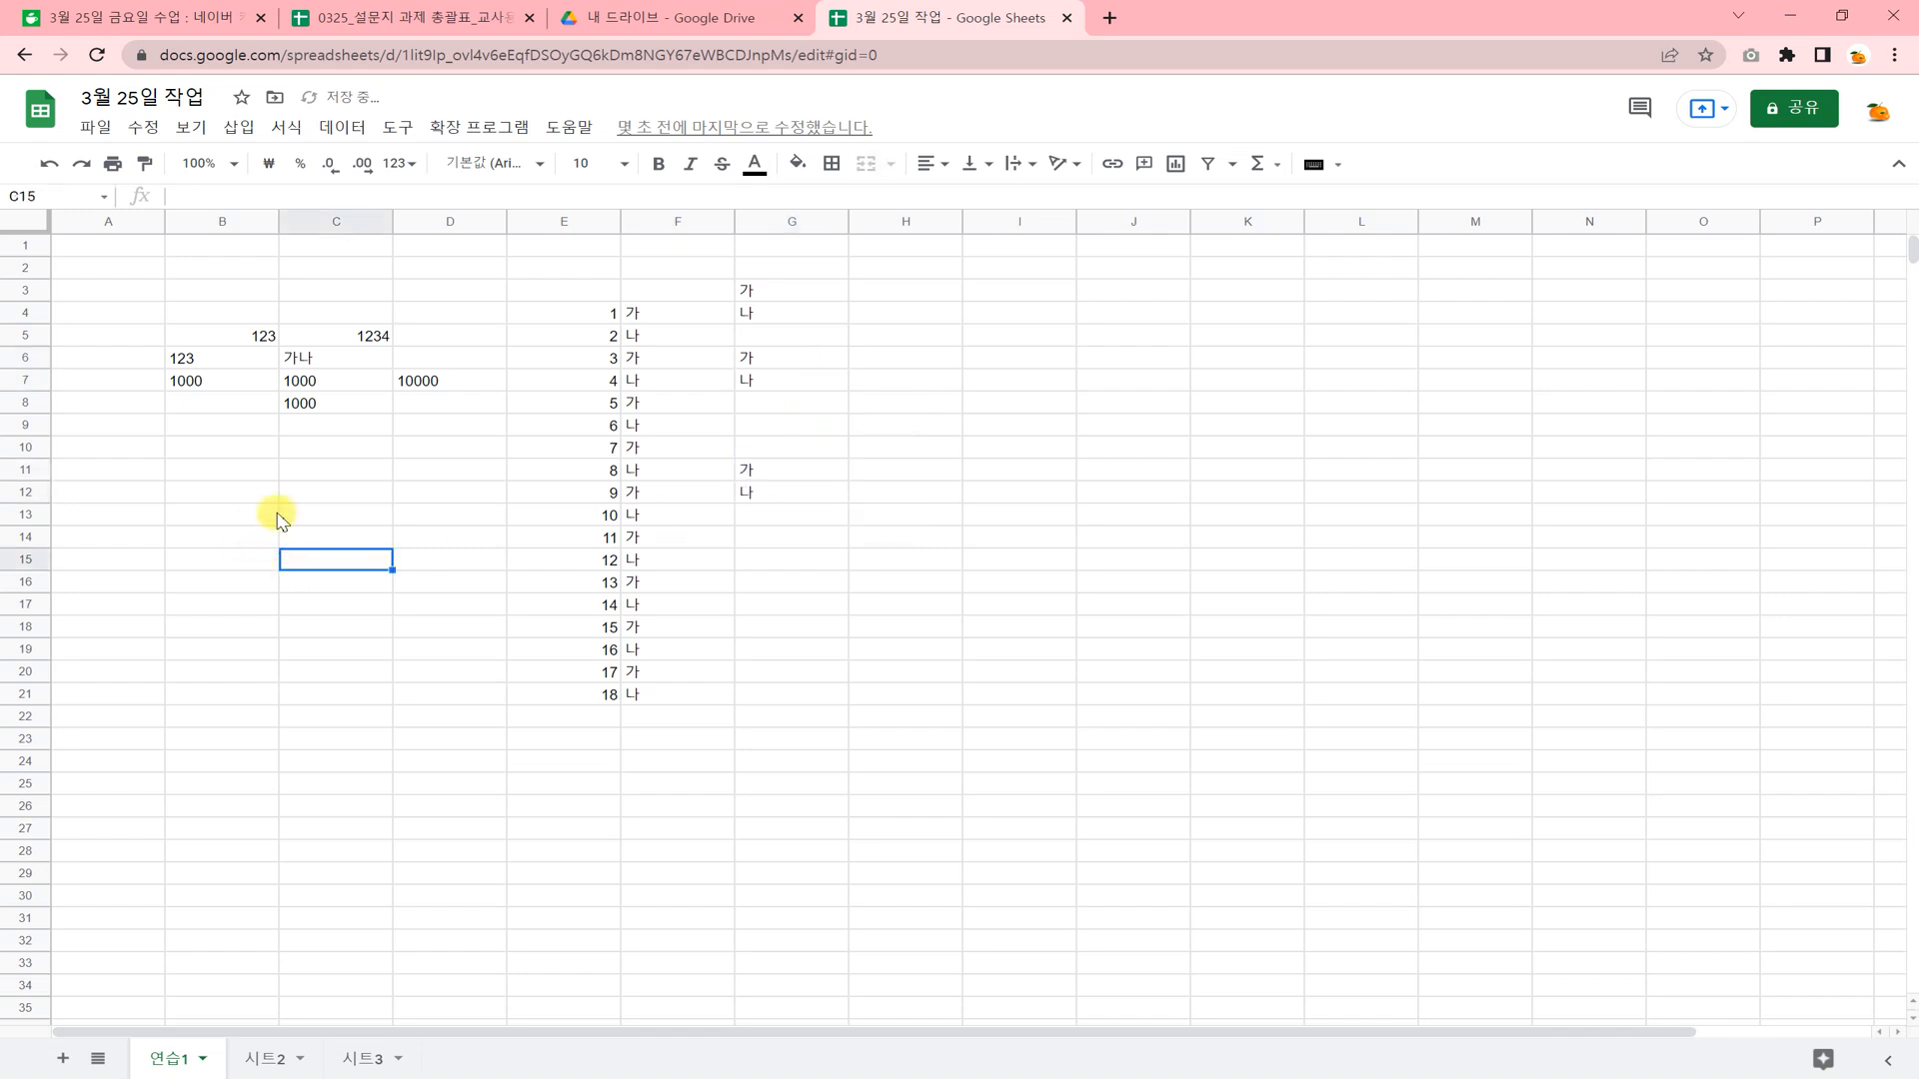
Clear the contents of the range E2:G21.
left_click_drag(561, 264, 782, 707)
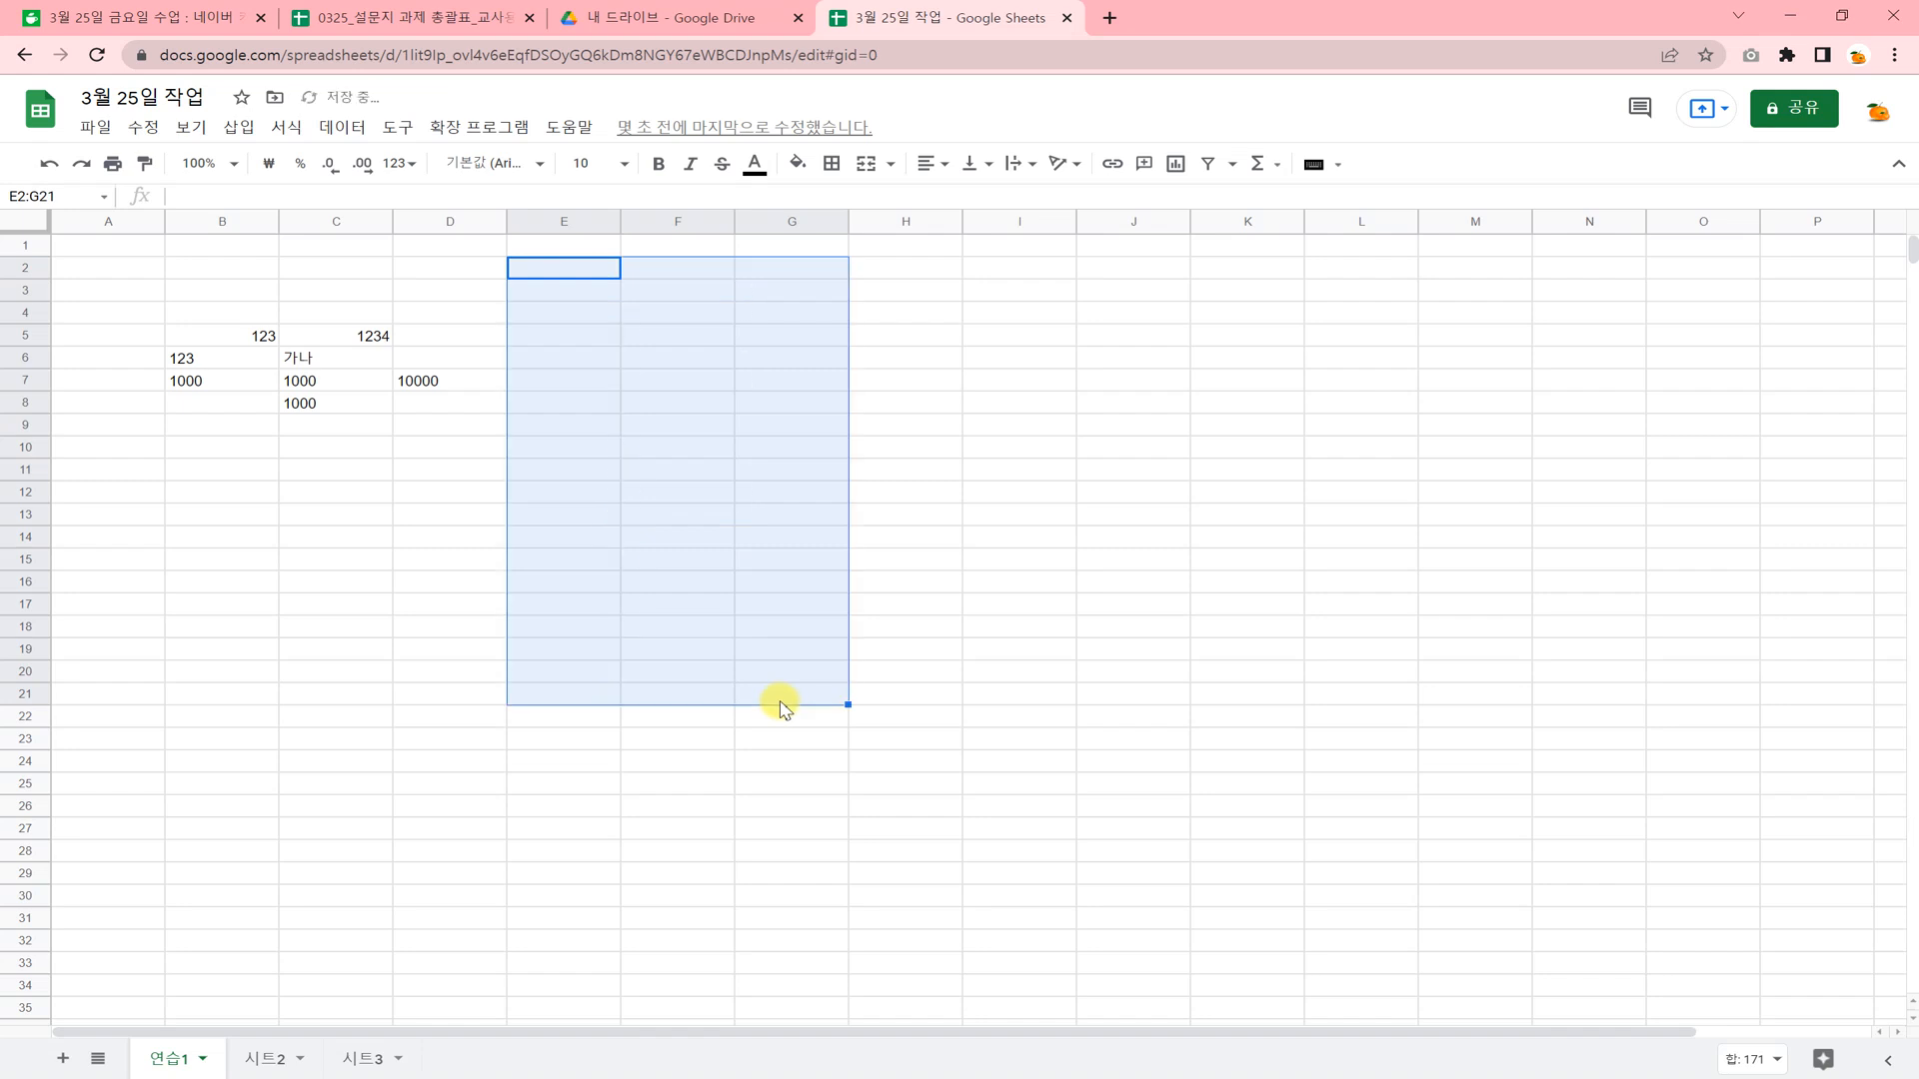
key("Delete")
left_click(287, 587)
Enter the text 경기영상과학고등학교 in cell B11.
left_click(238, 473)
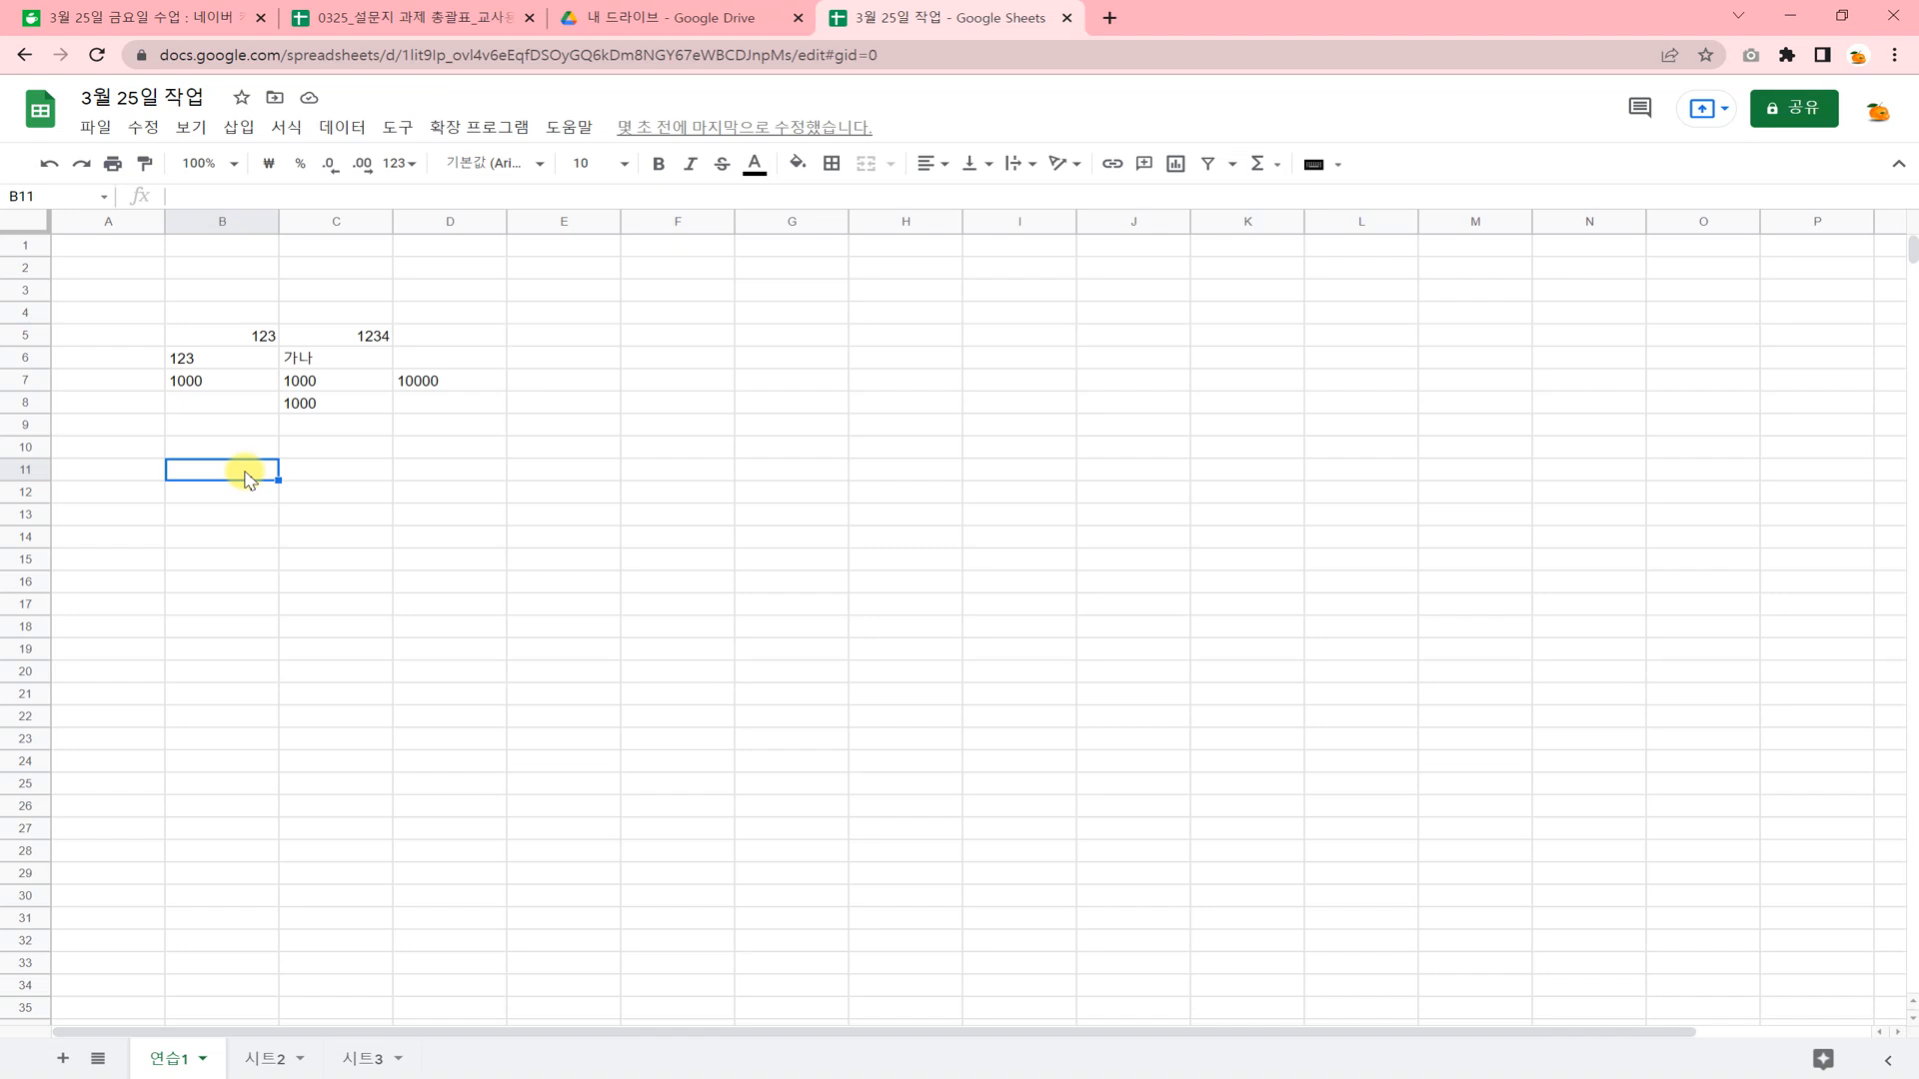
type("R")
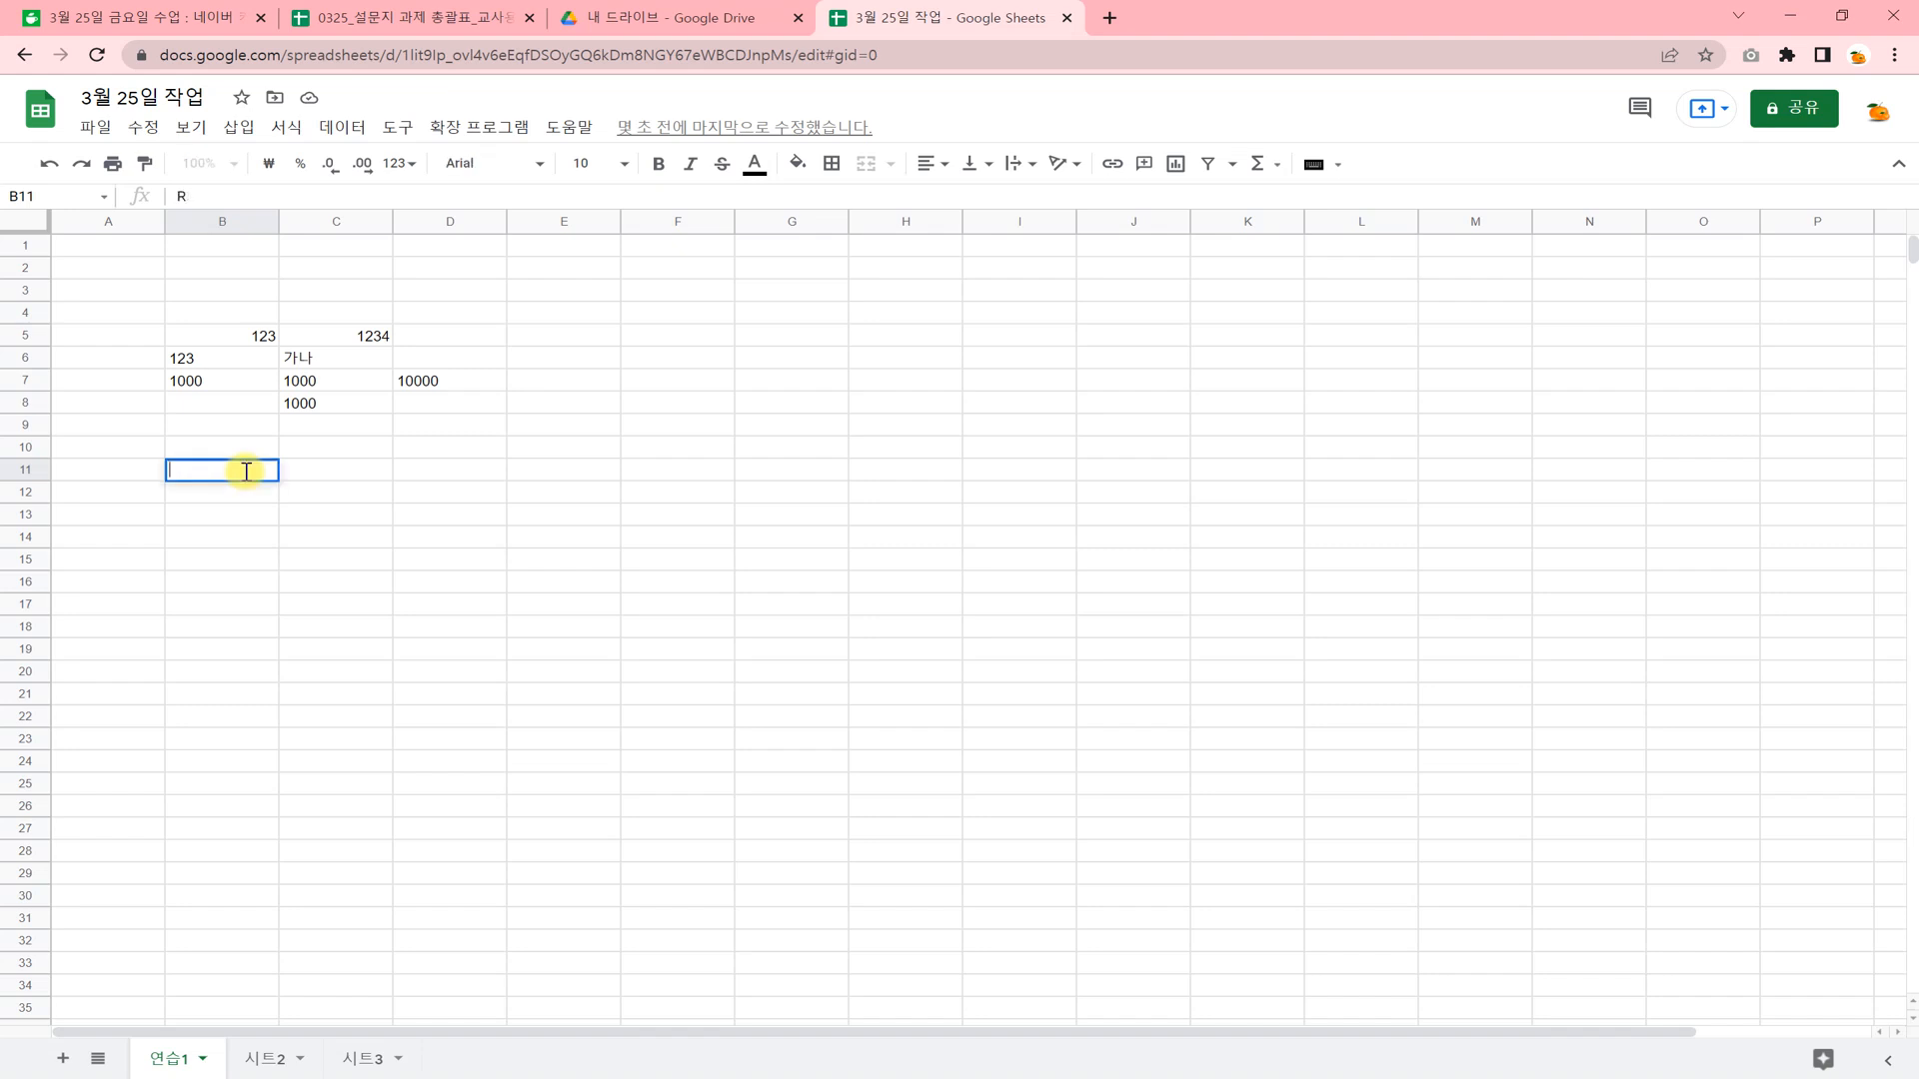
type("UD경기영상과학")
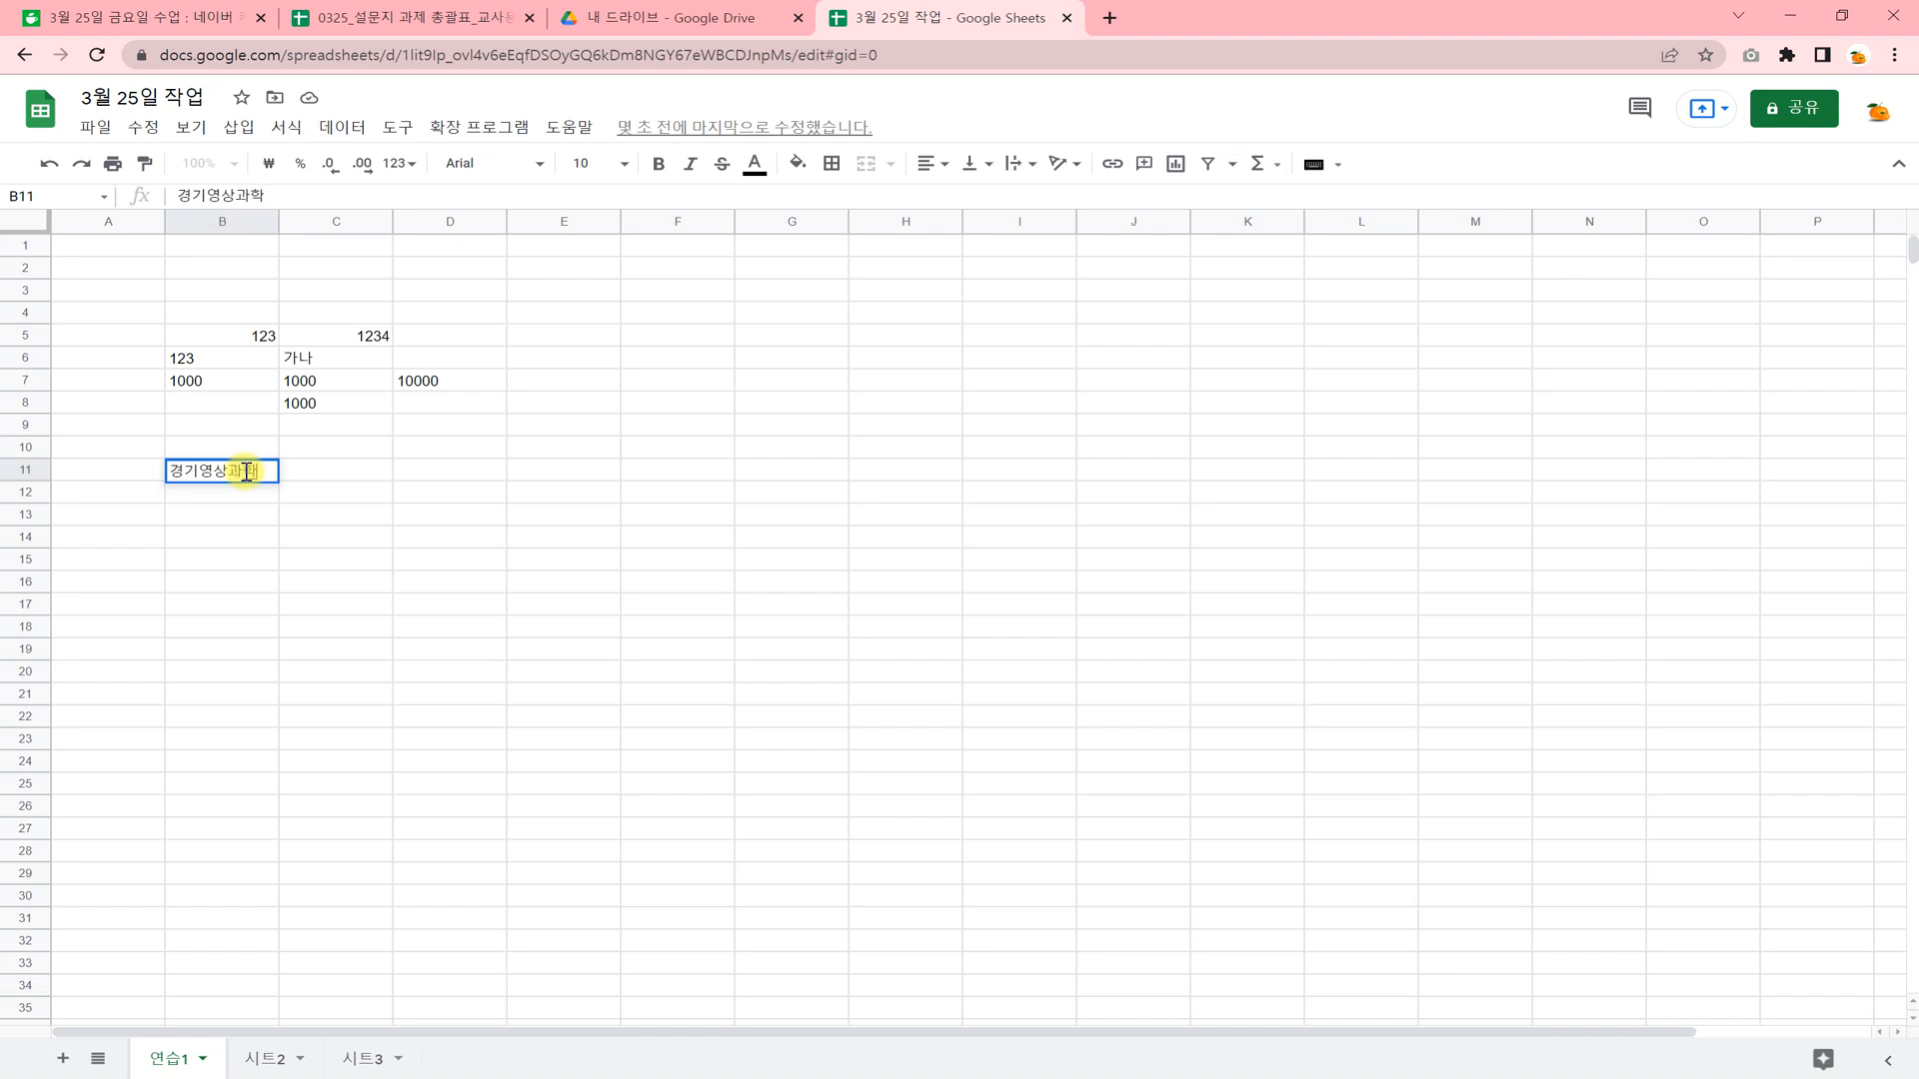
type("고등학교")
key("Return")
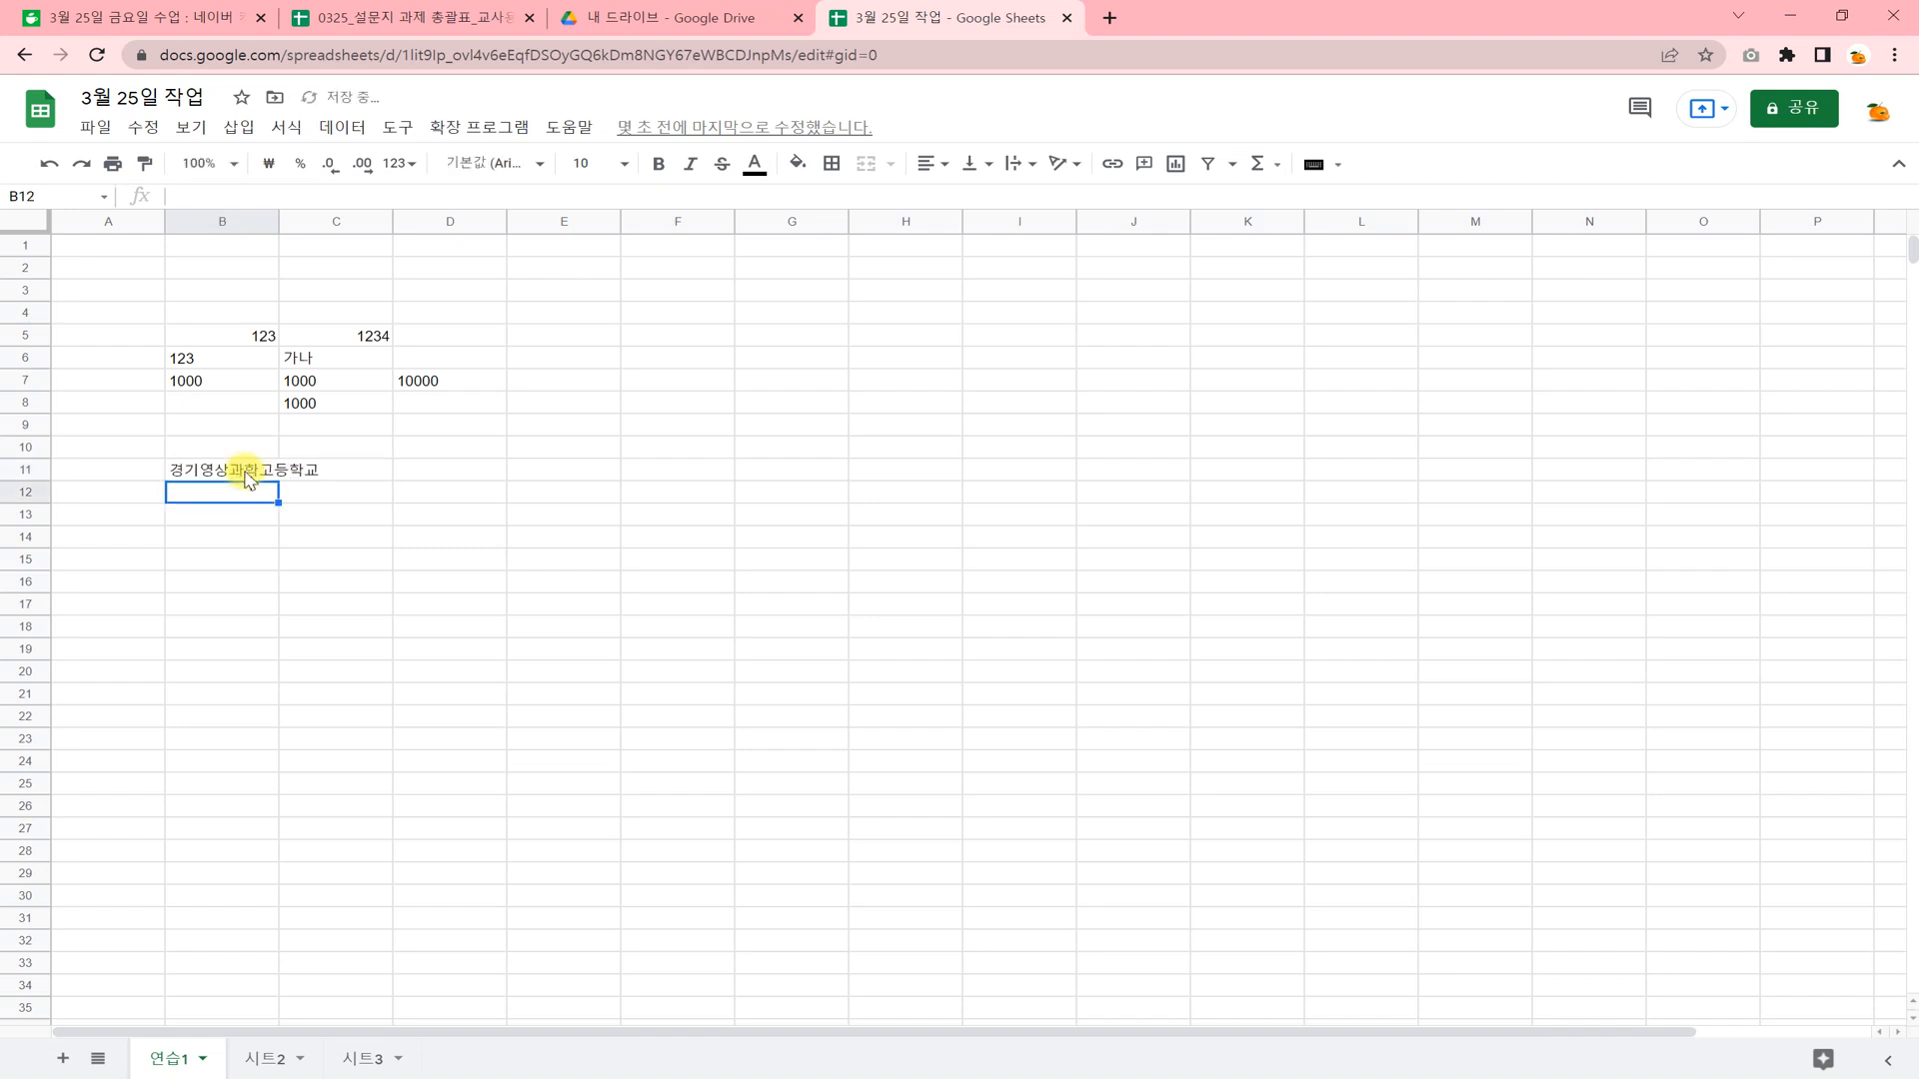
Set the text wrapping of cell B11 to clip, so its long text is cut at the cell border.
left_click(237, 472)
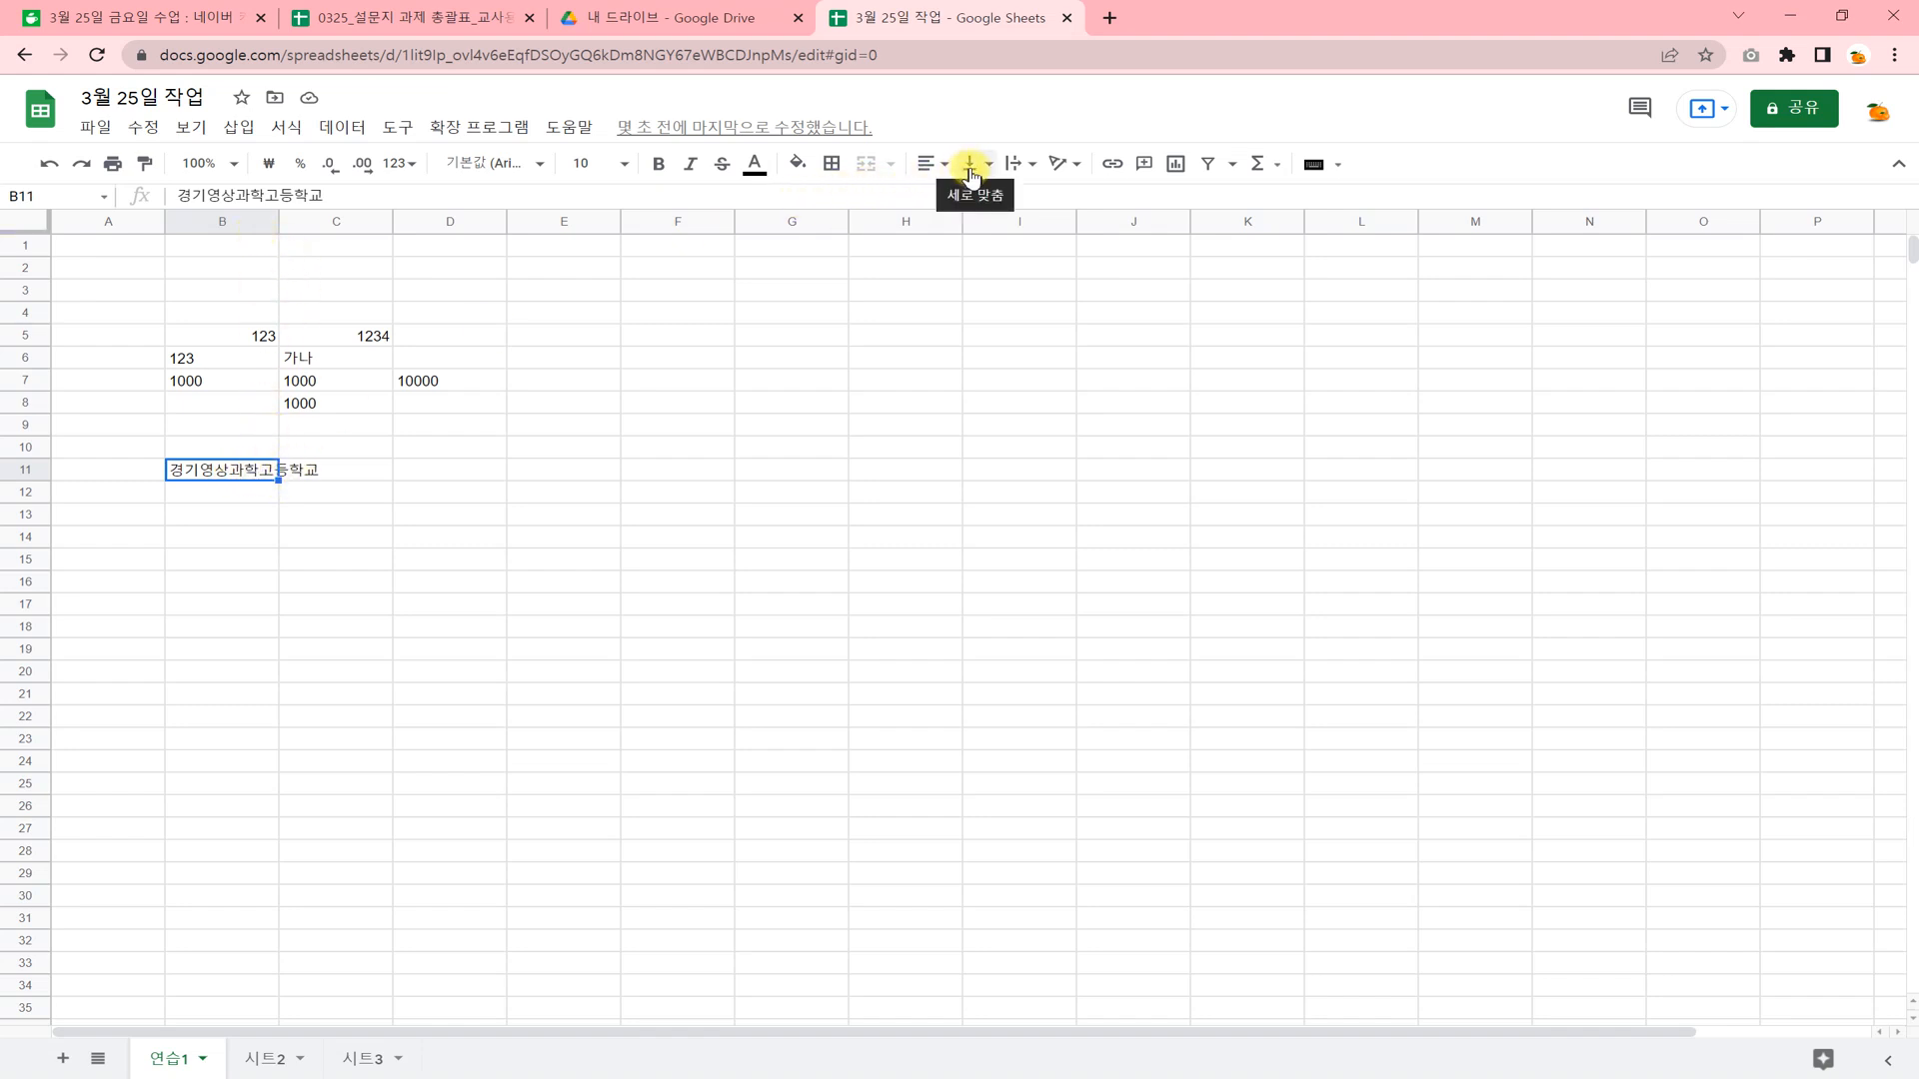
left_click(1024, 164)
left_click(1073, 201)
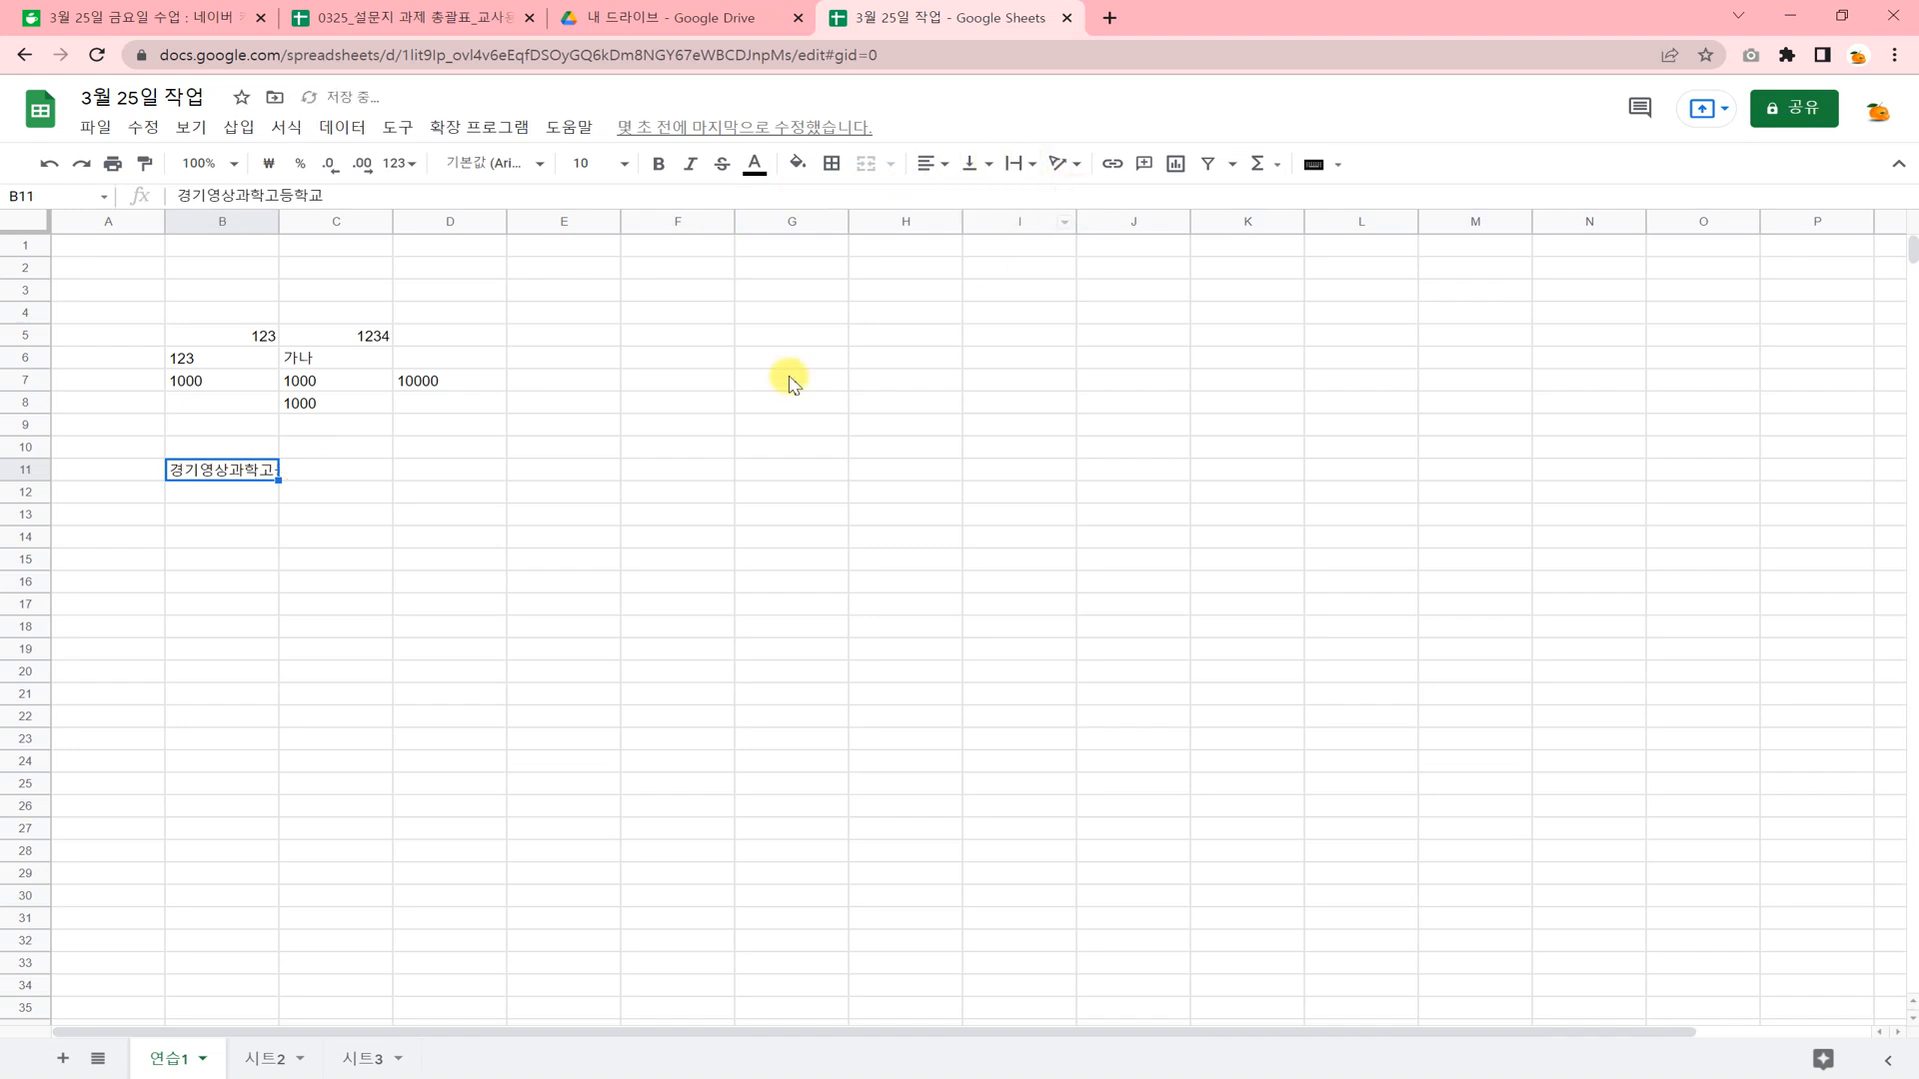
Enter a string of twelve hash signs, ############, in cell B12.
left_click(242, 491)
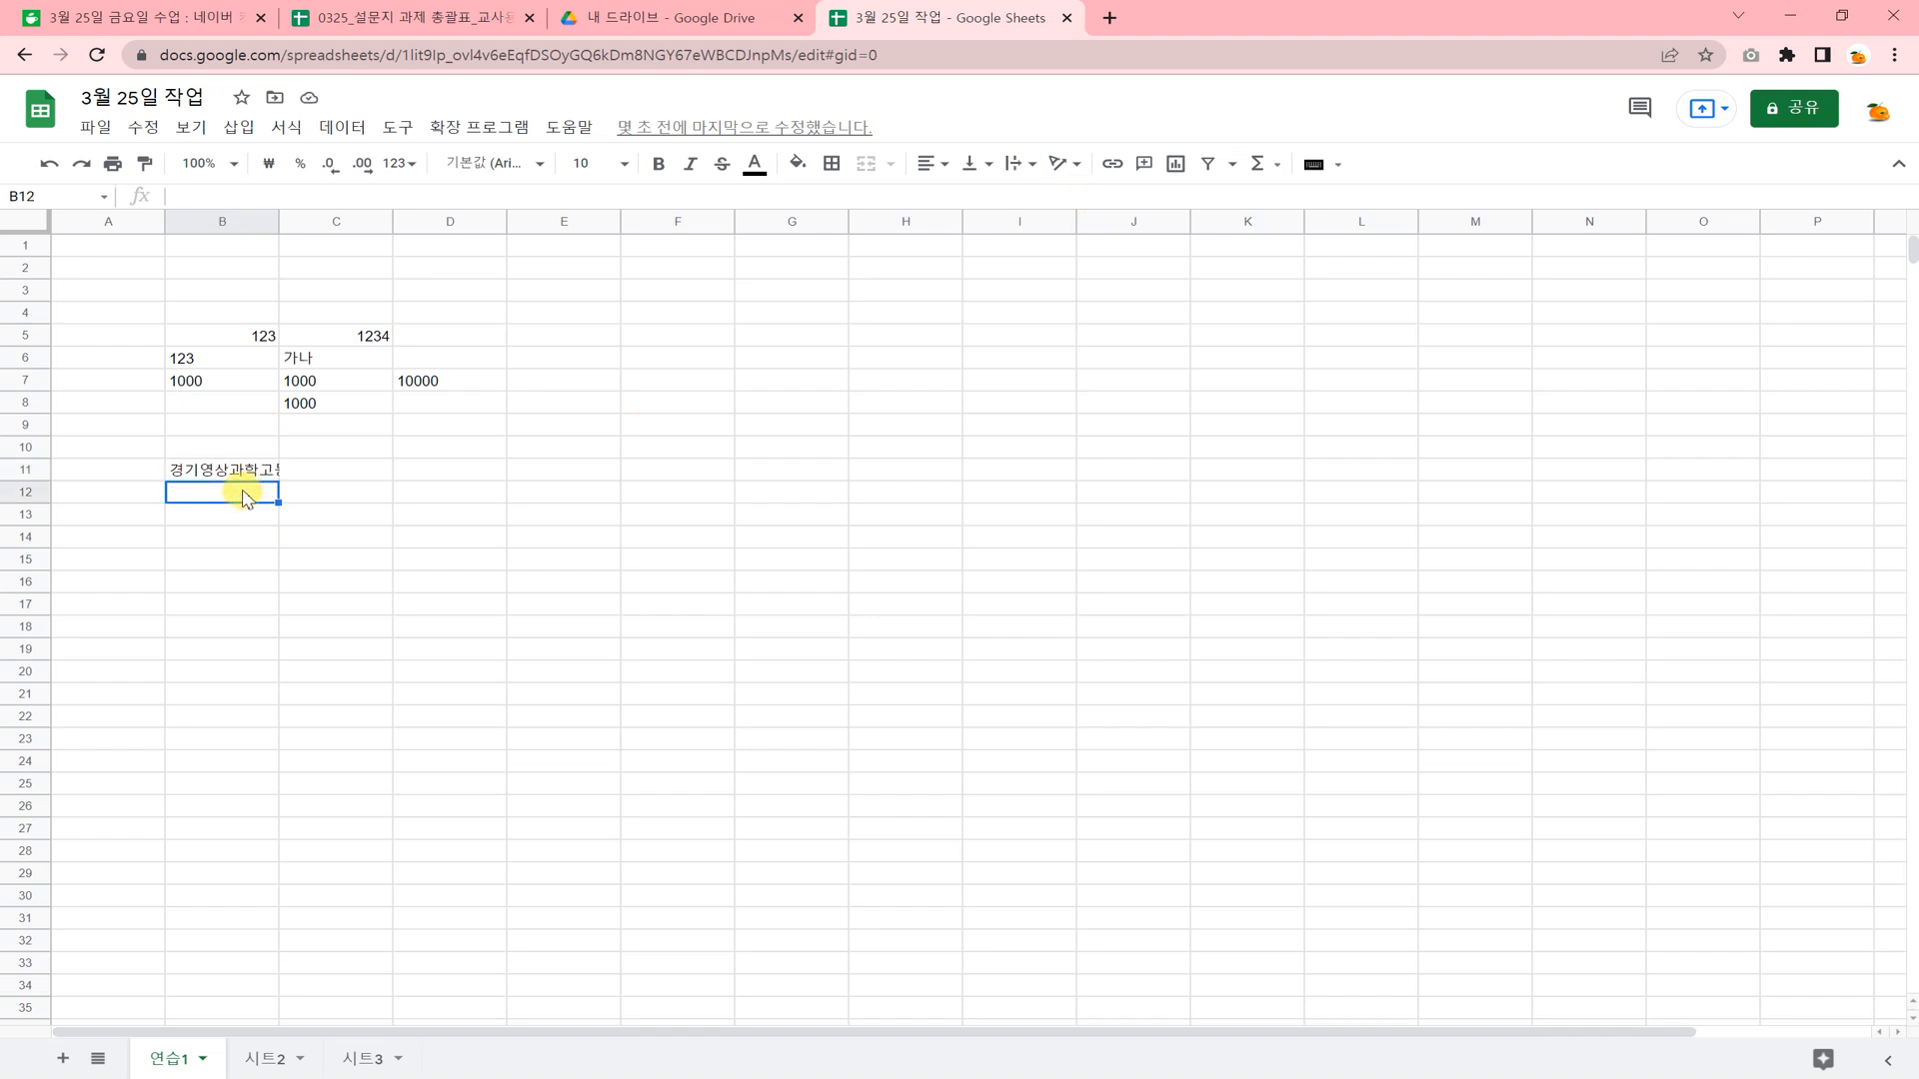
type("############")
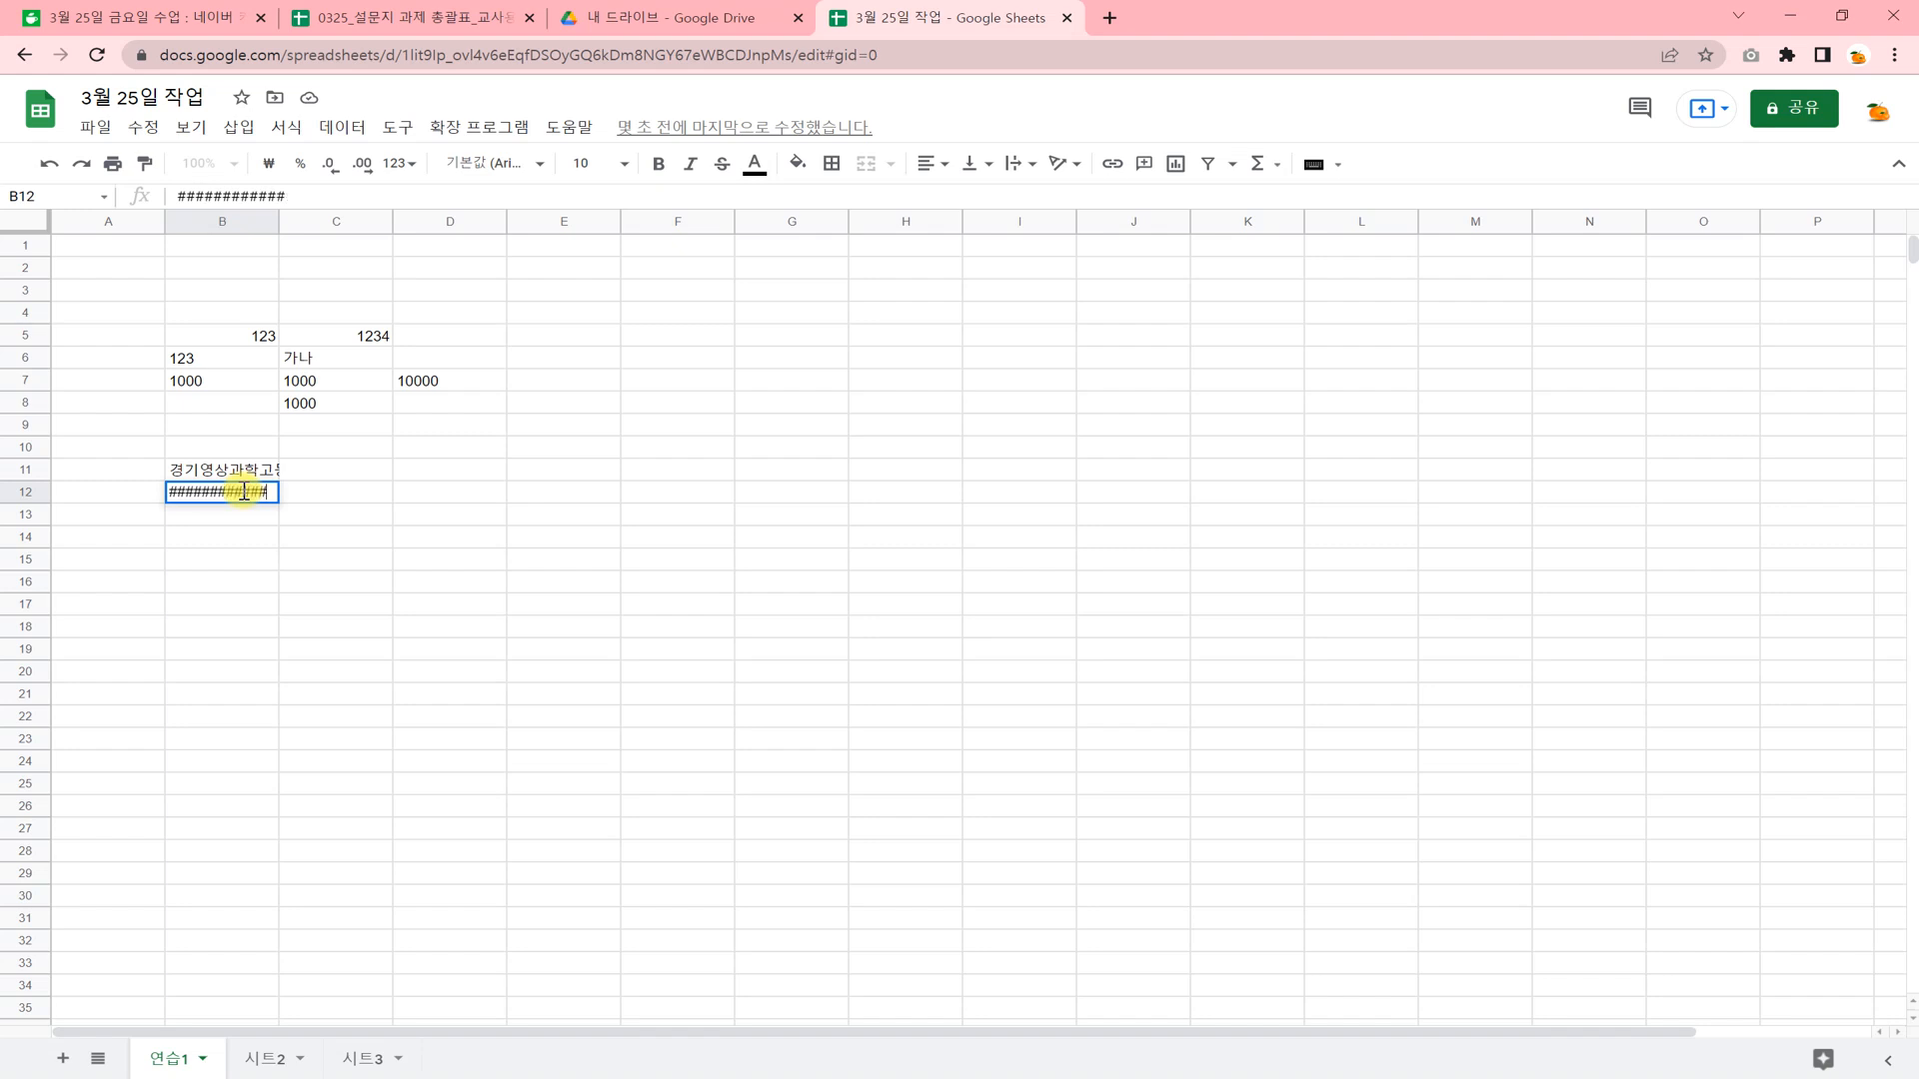
left_click(282, 536)
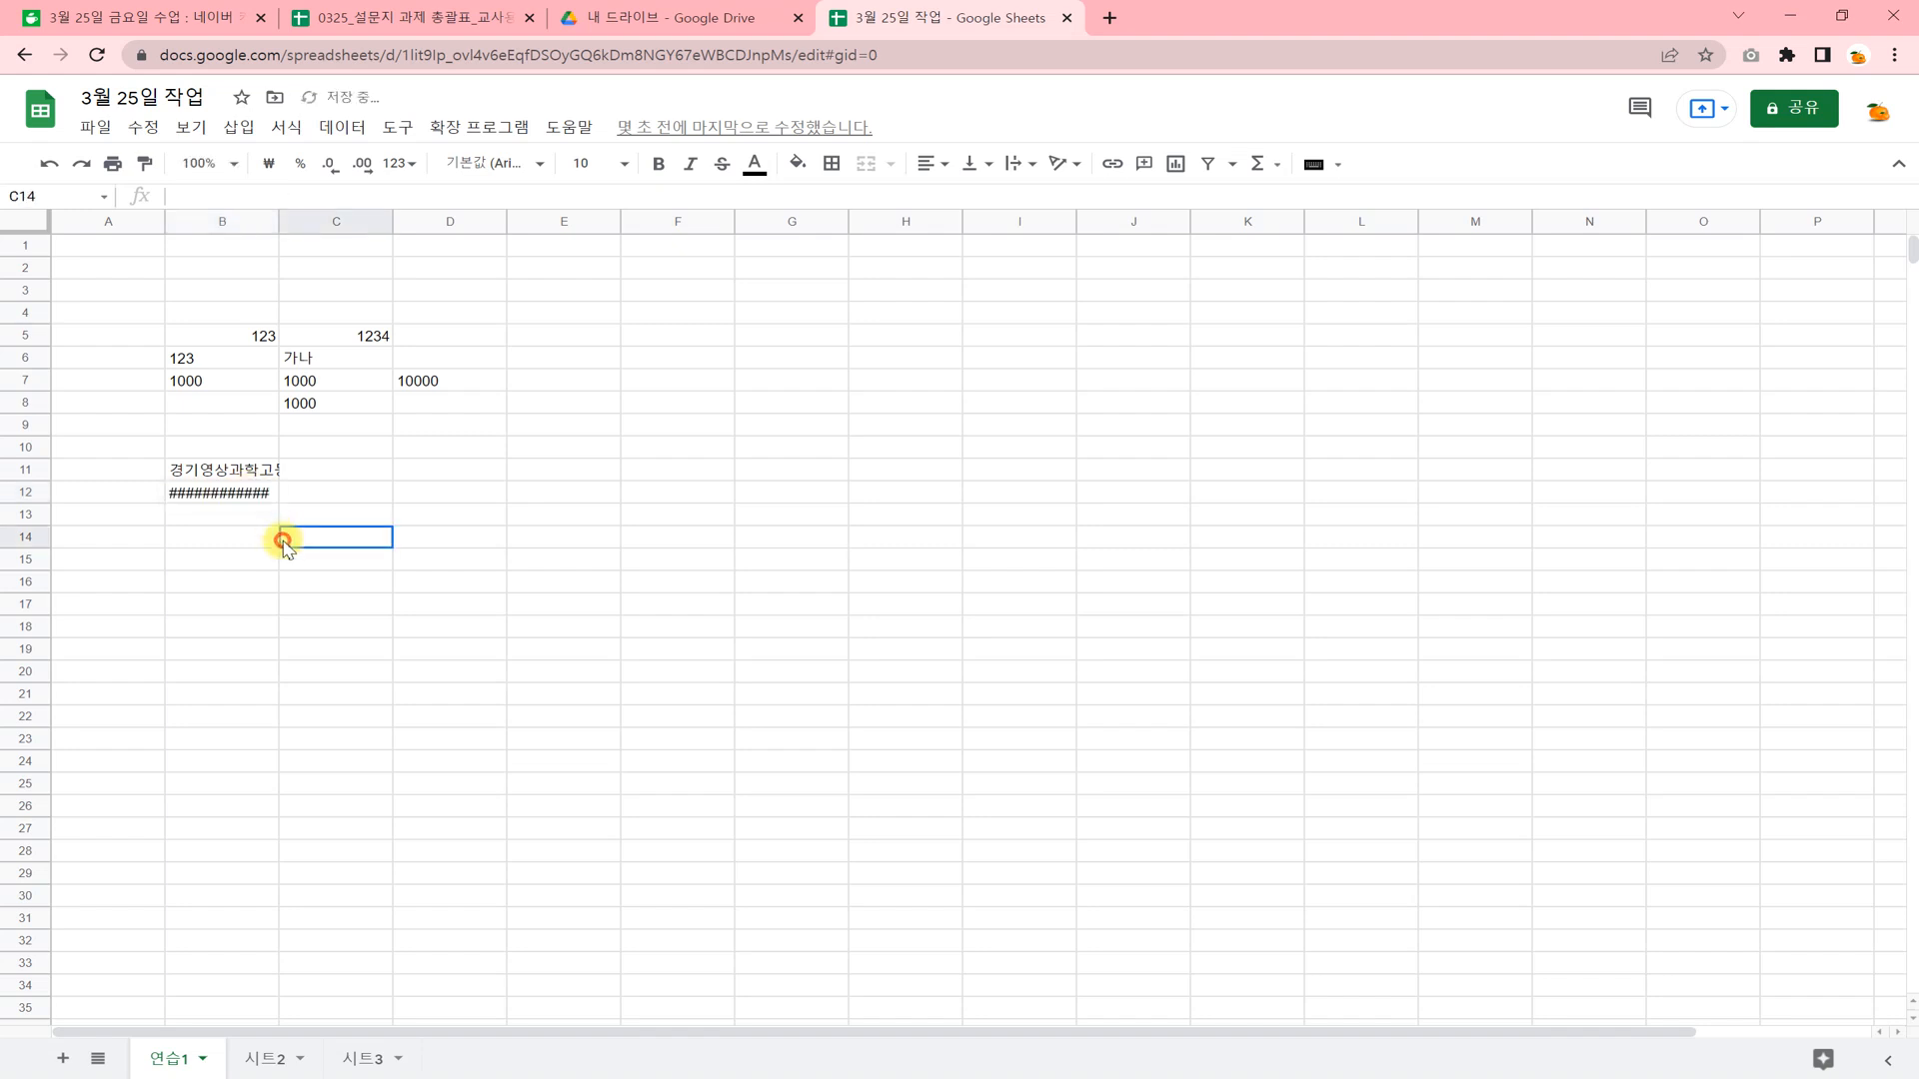
left_click(249, 491)
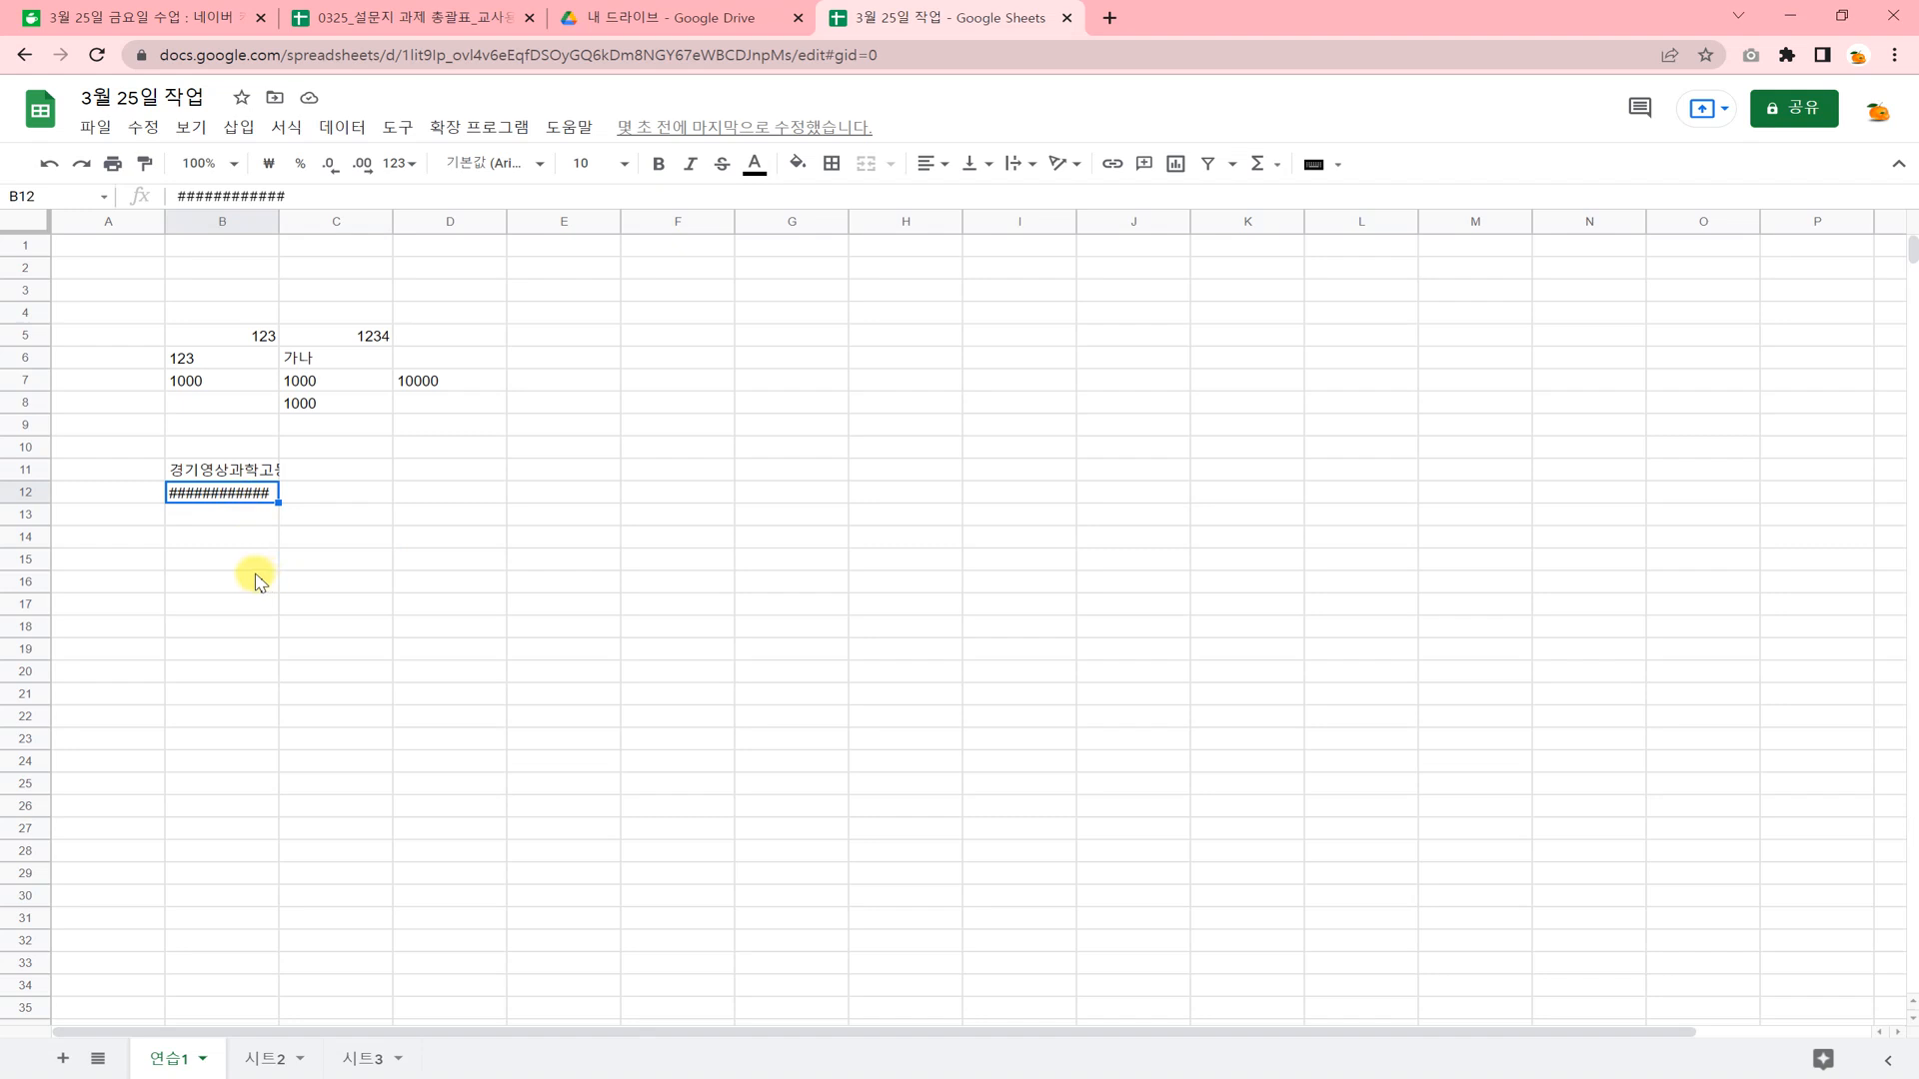
Set the text wrapping of cell B11 to overflow.
left_click(240, 470)
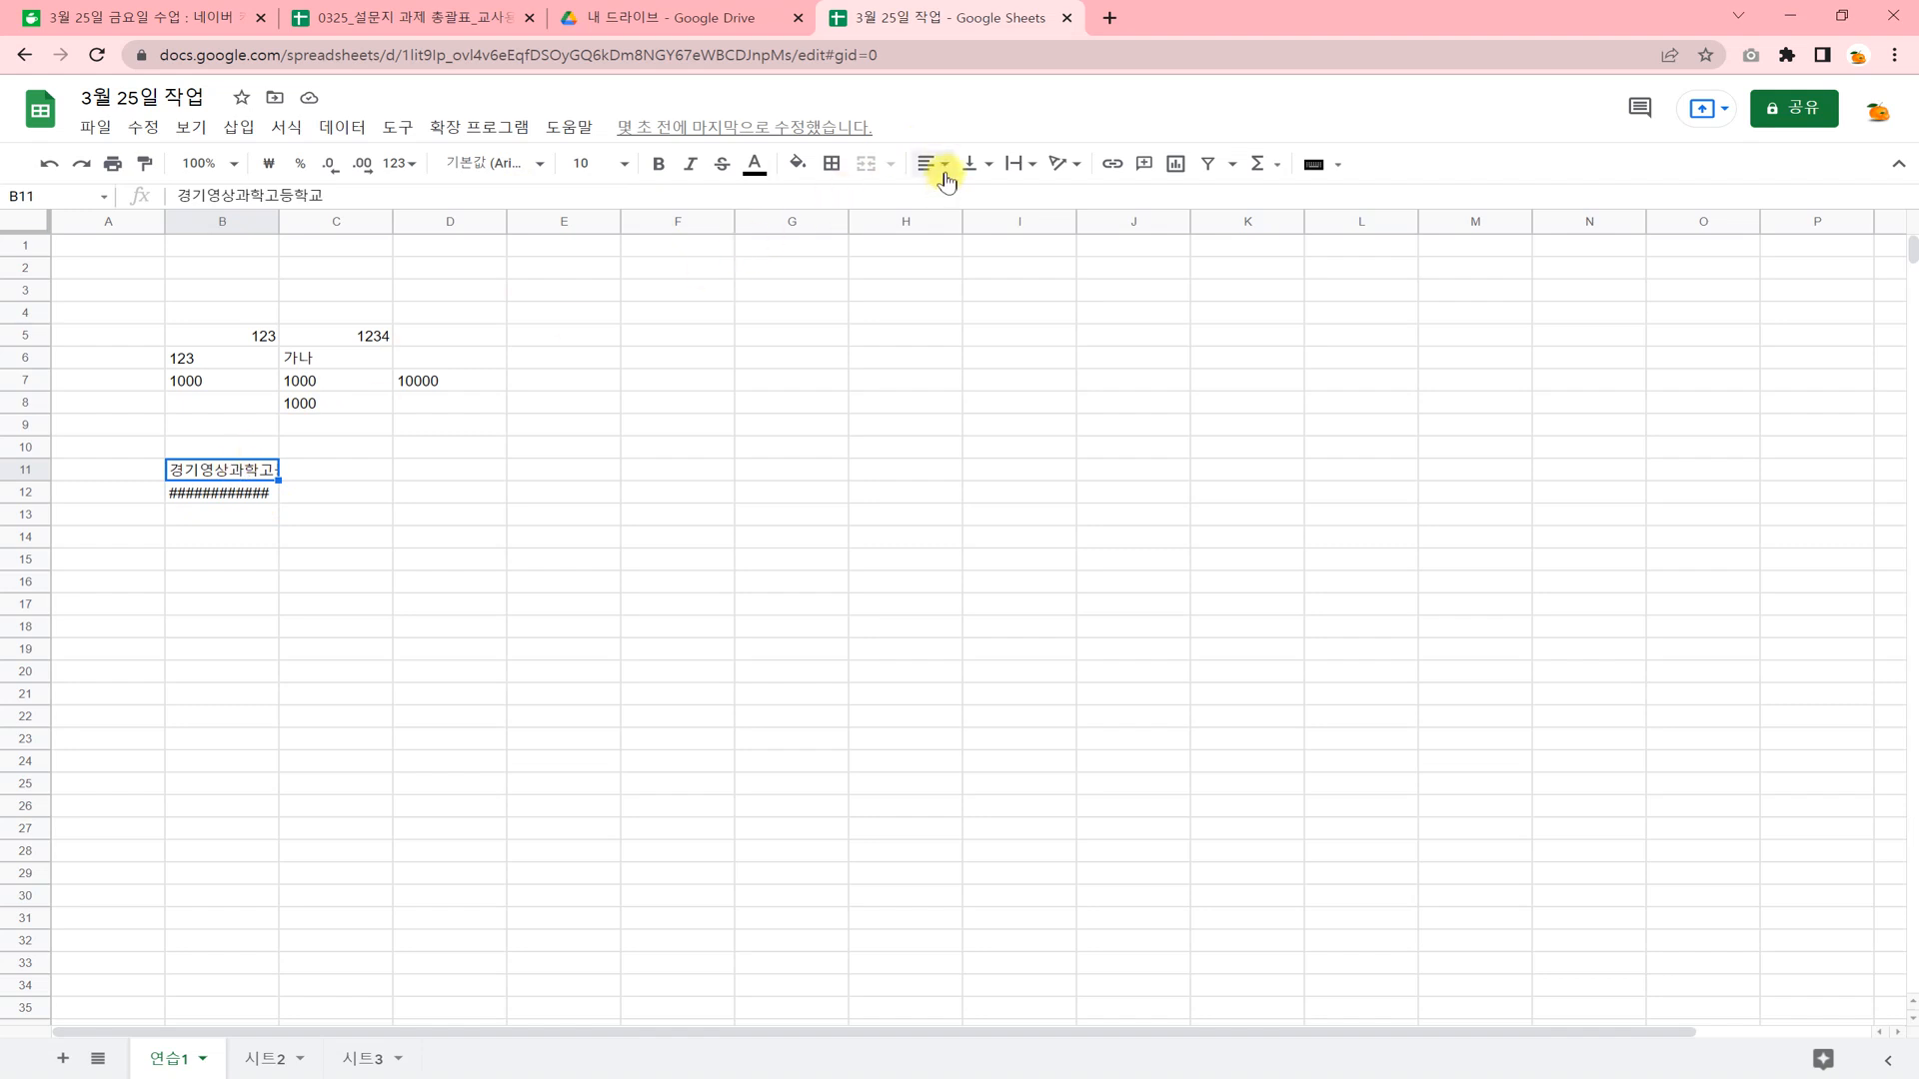
left_click(1023, 166)
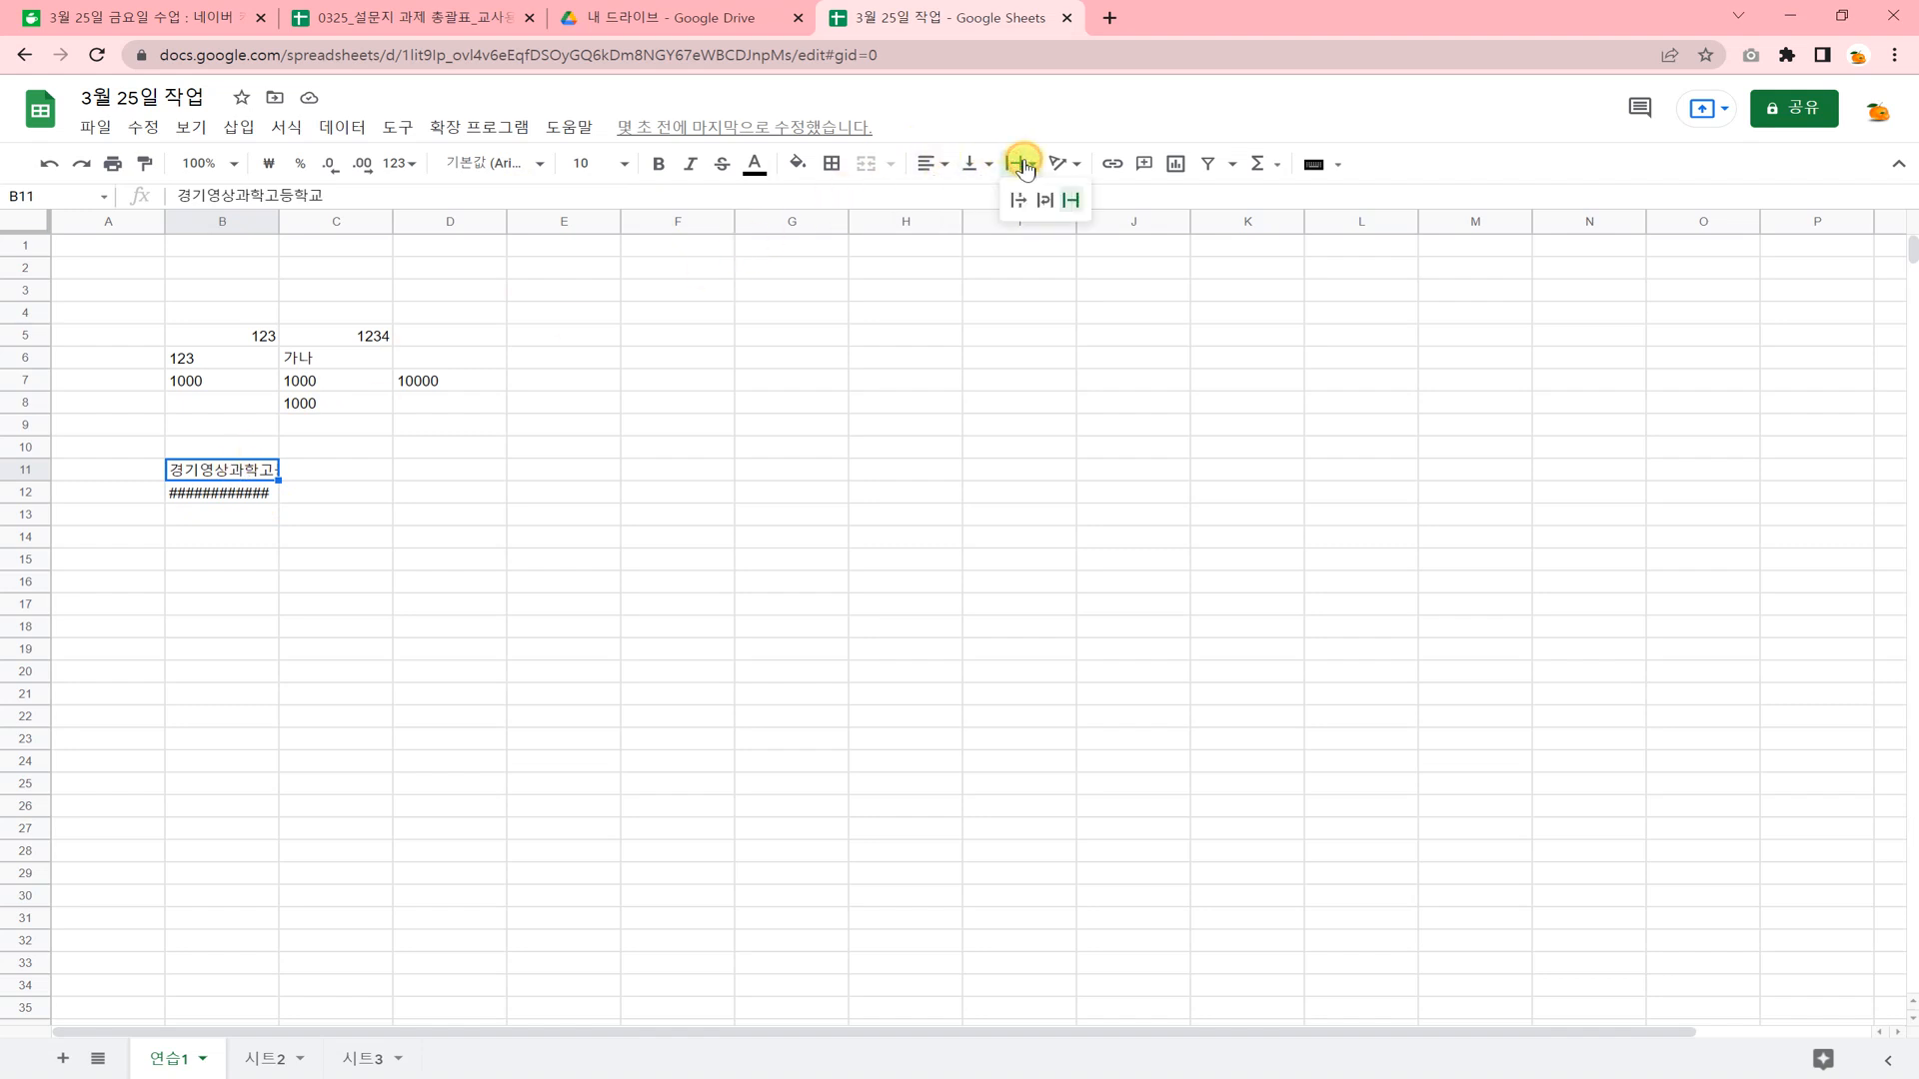
left_click(1018, 199)
left_click(411, 538)
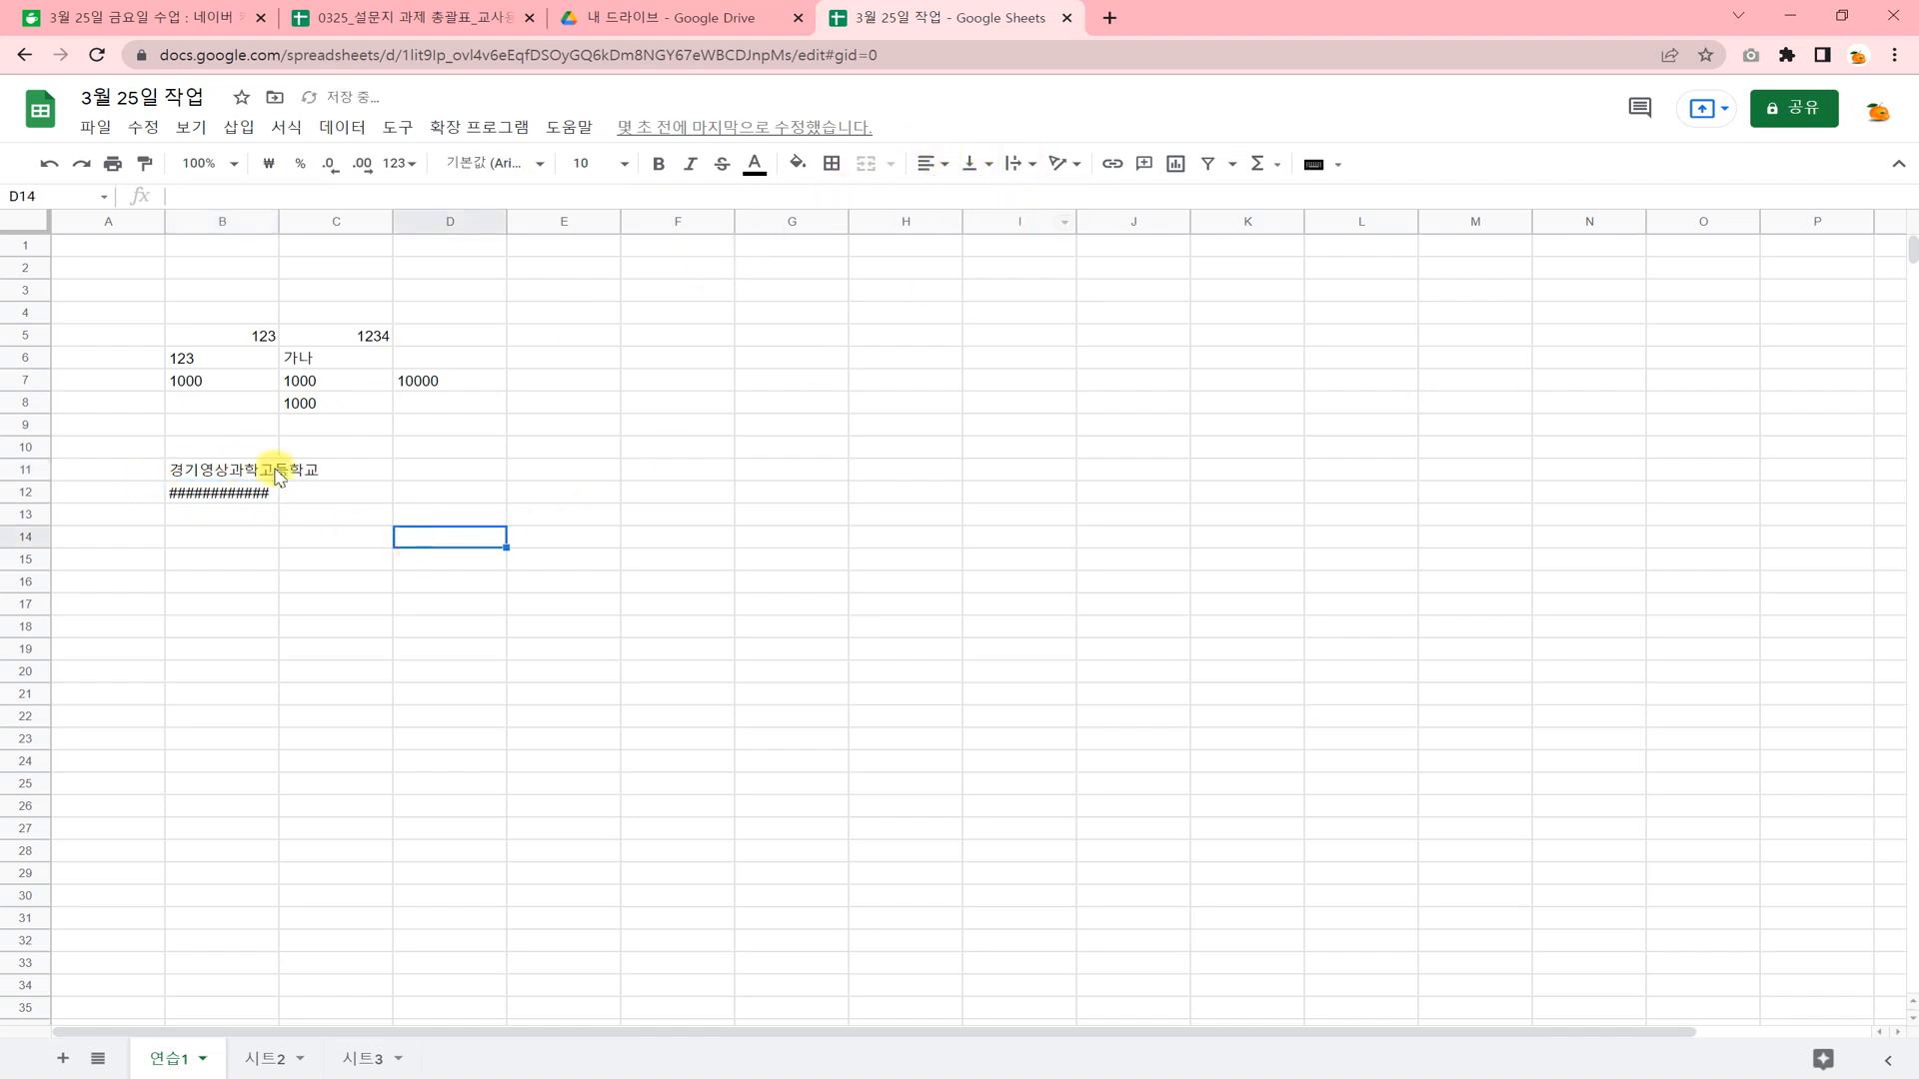
Shorten the text in cell B11 to 경기영상 by removing 과학고등학교.
left_click(266, 477)
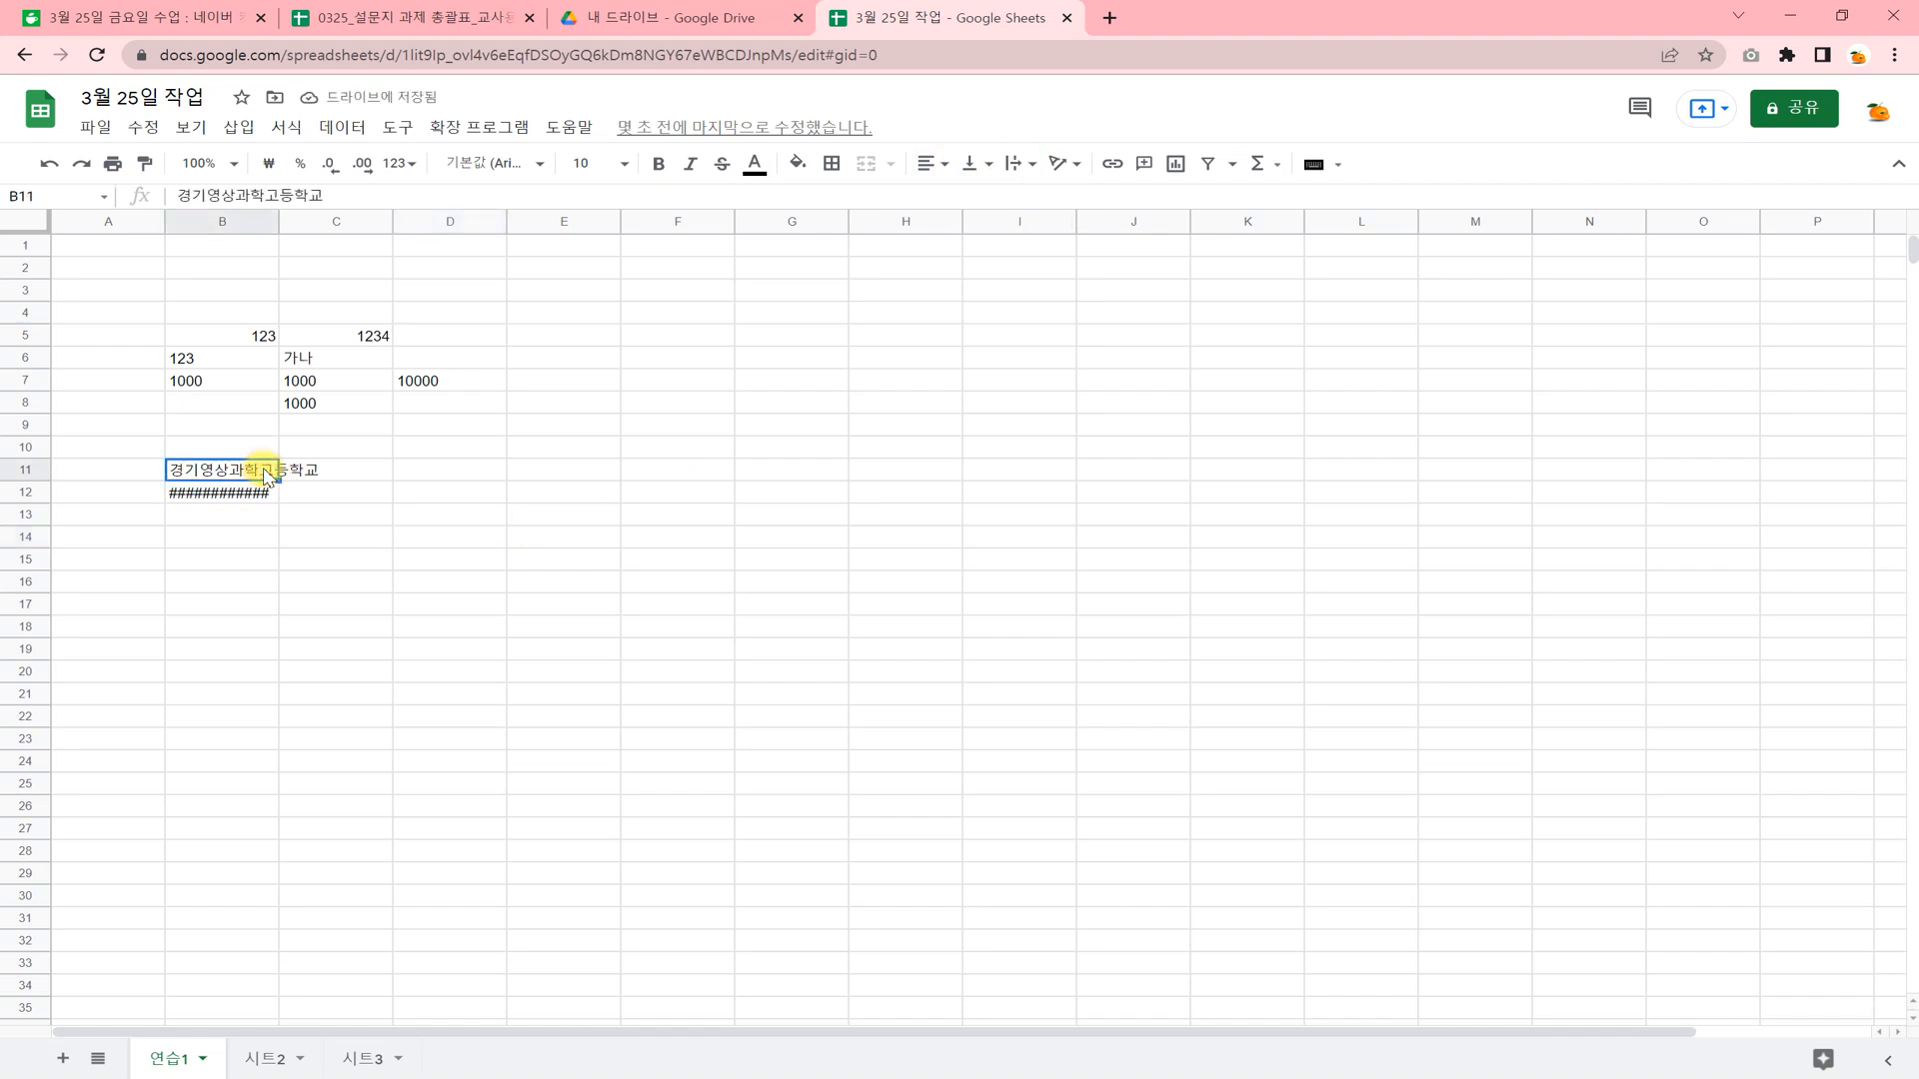
double_click(241, 470)
left_click_drag(236, 469, 394, 465)
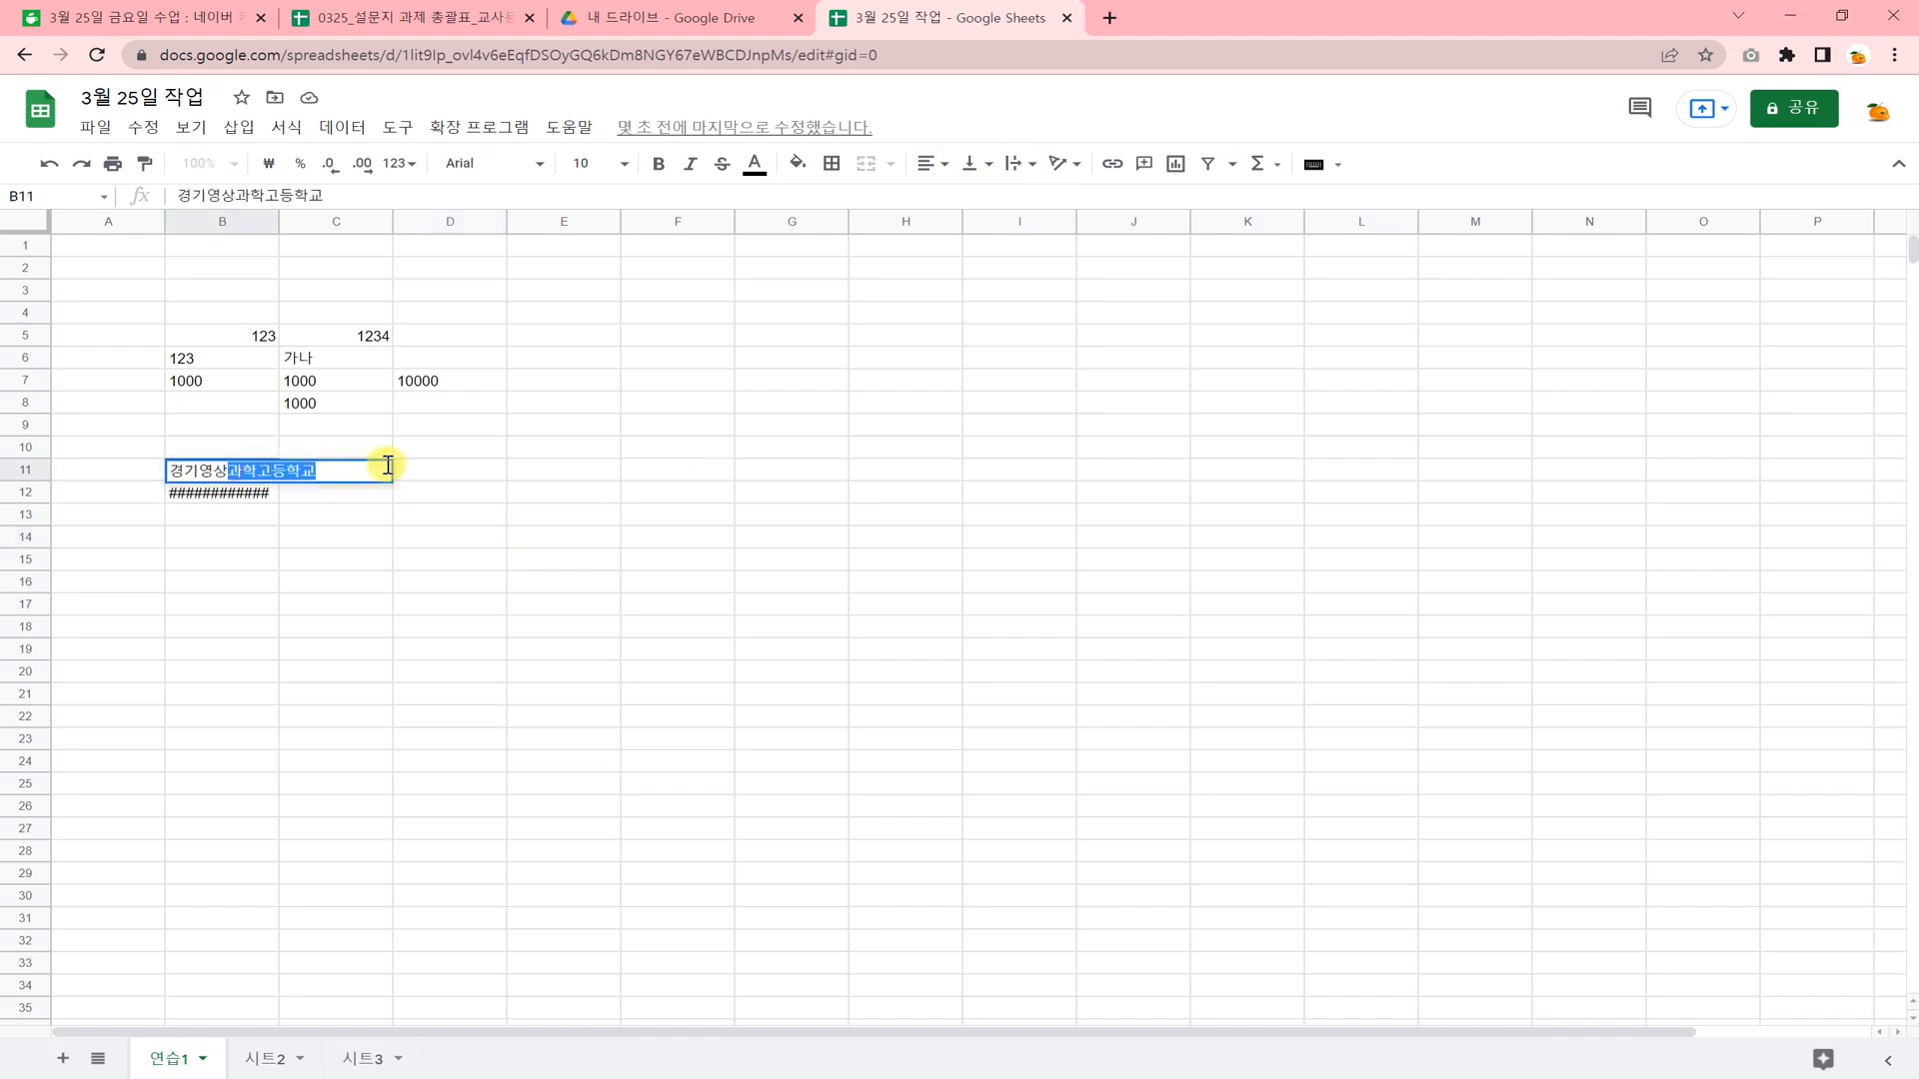
key("BackSpace")
left_click(346, 597)
Fill the text of cell B11 rightward across row 11 through G11.
left_click(243, 475)
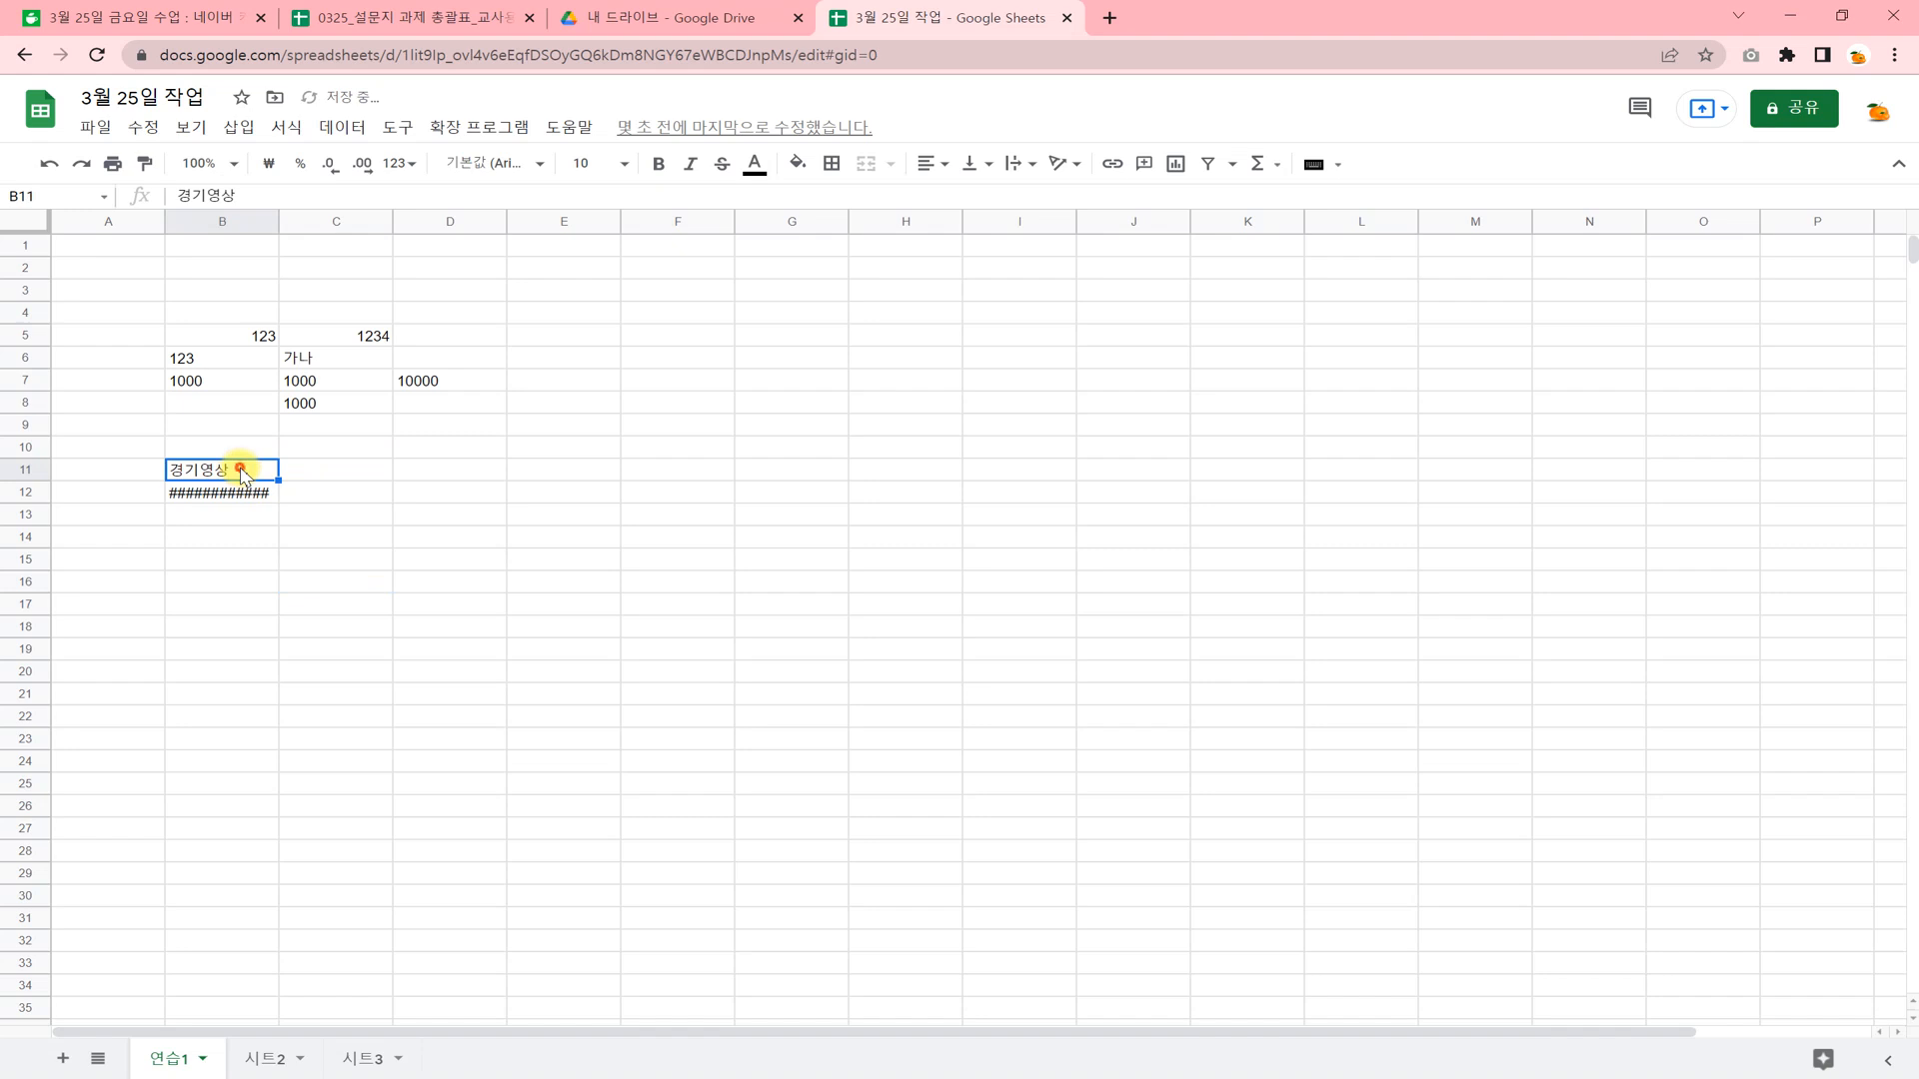
left_click_drag(243, 472, 781, 472)
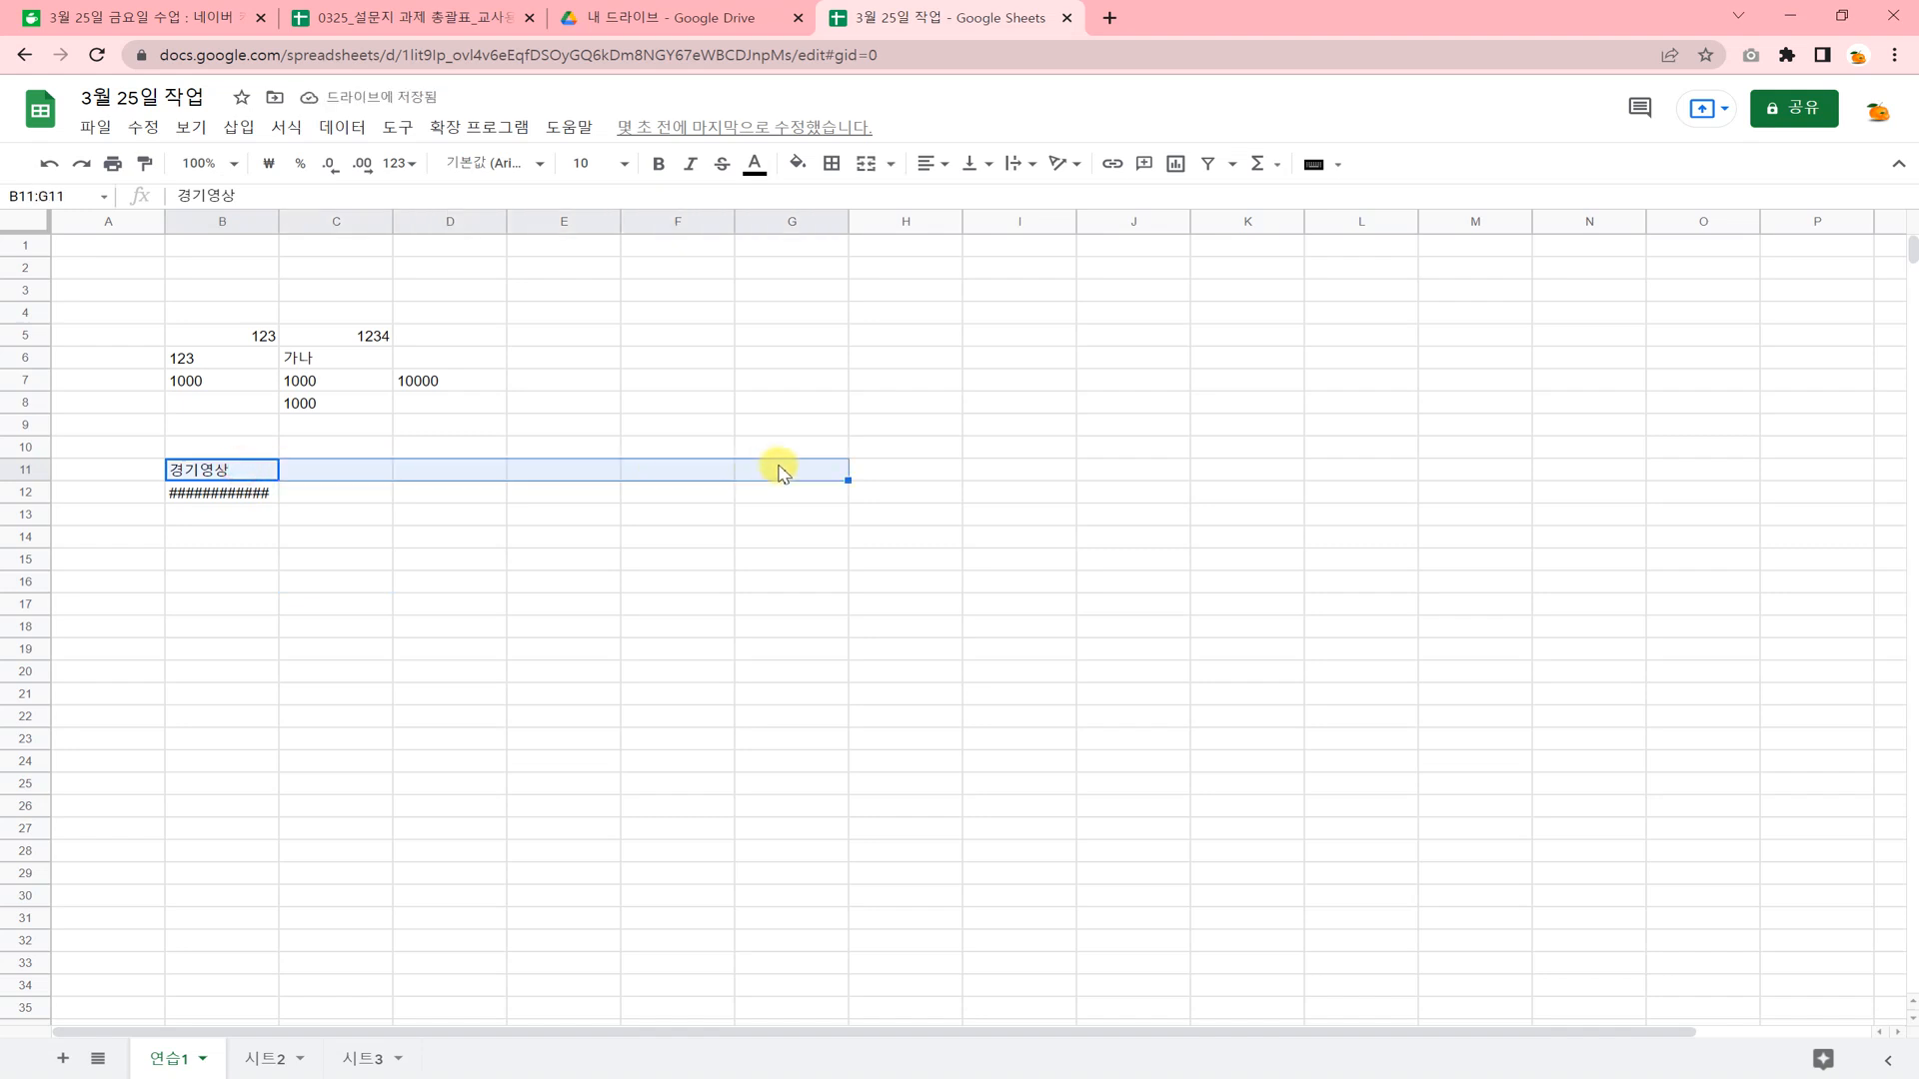
key("ctrl+r")
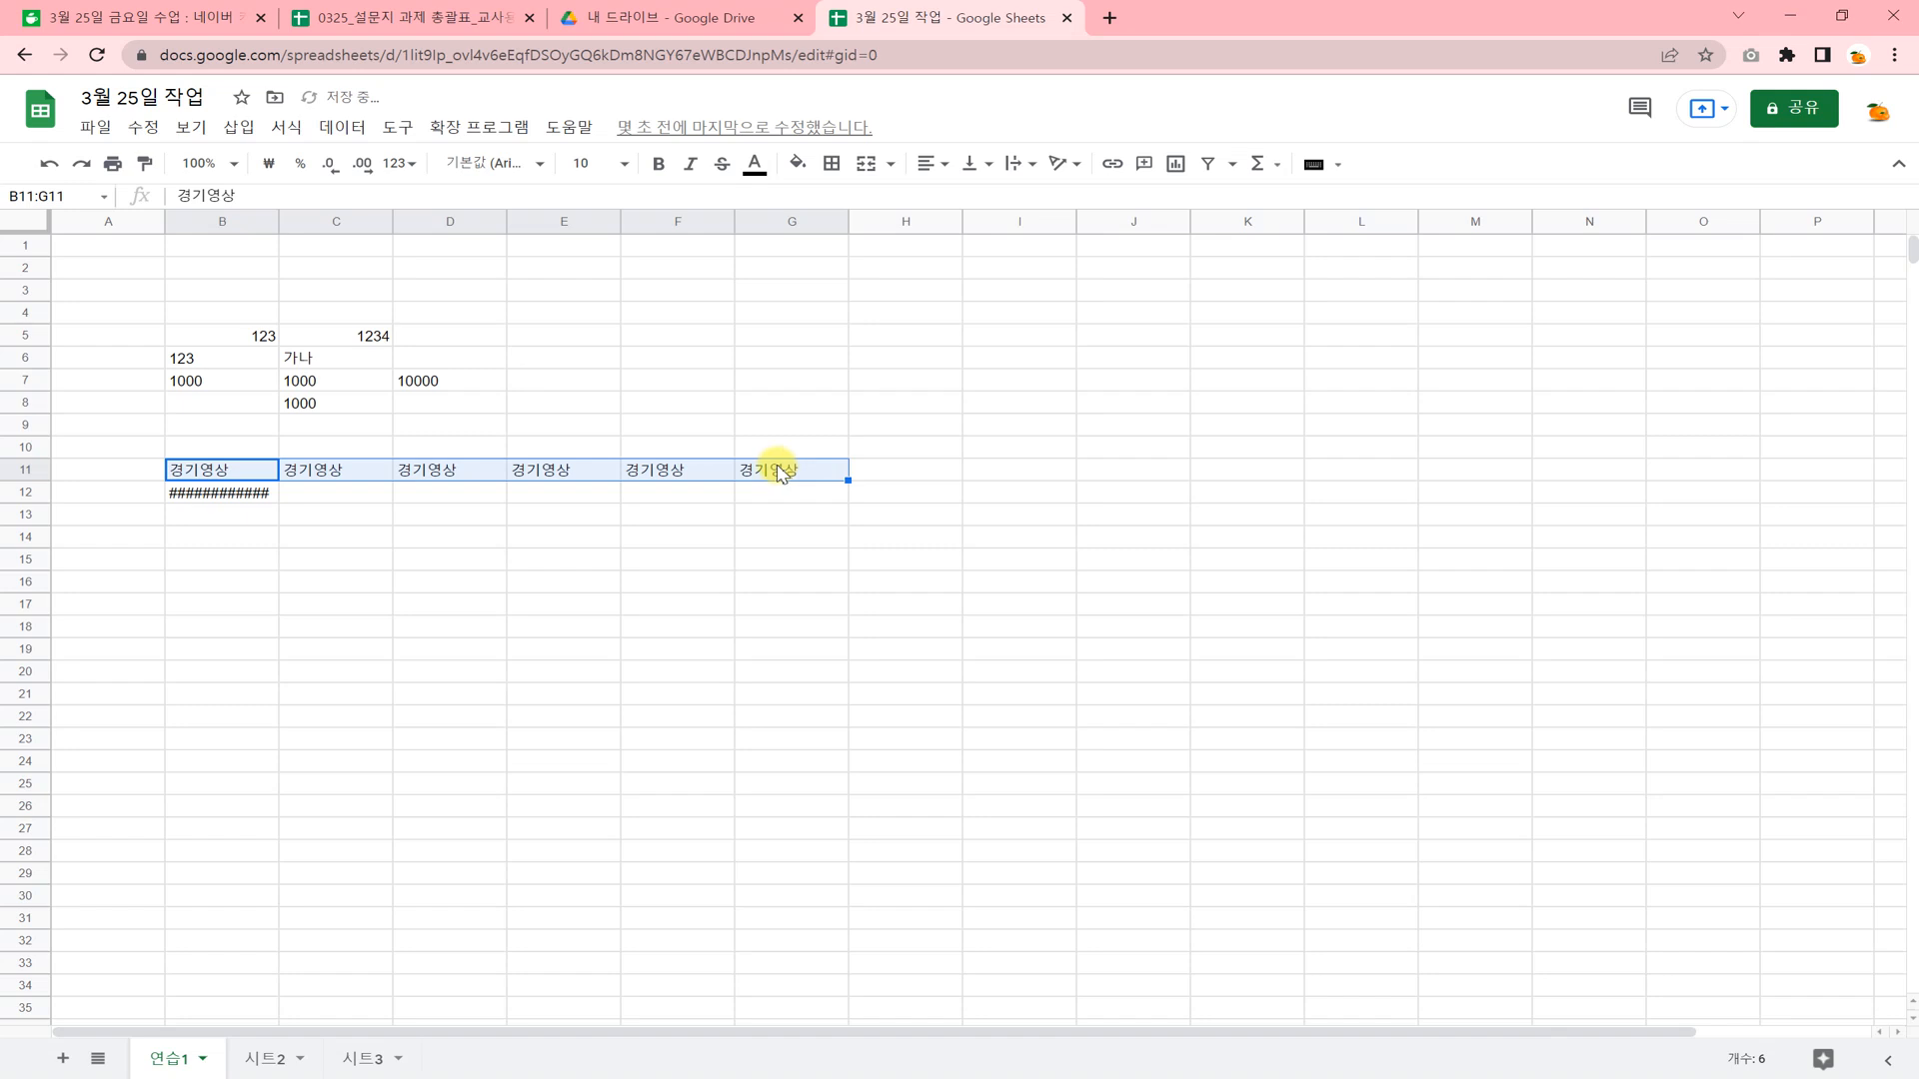
Select B12:G18 and fill the hash signs of its first column to the right through column G.
left_click(219, 495)
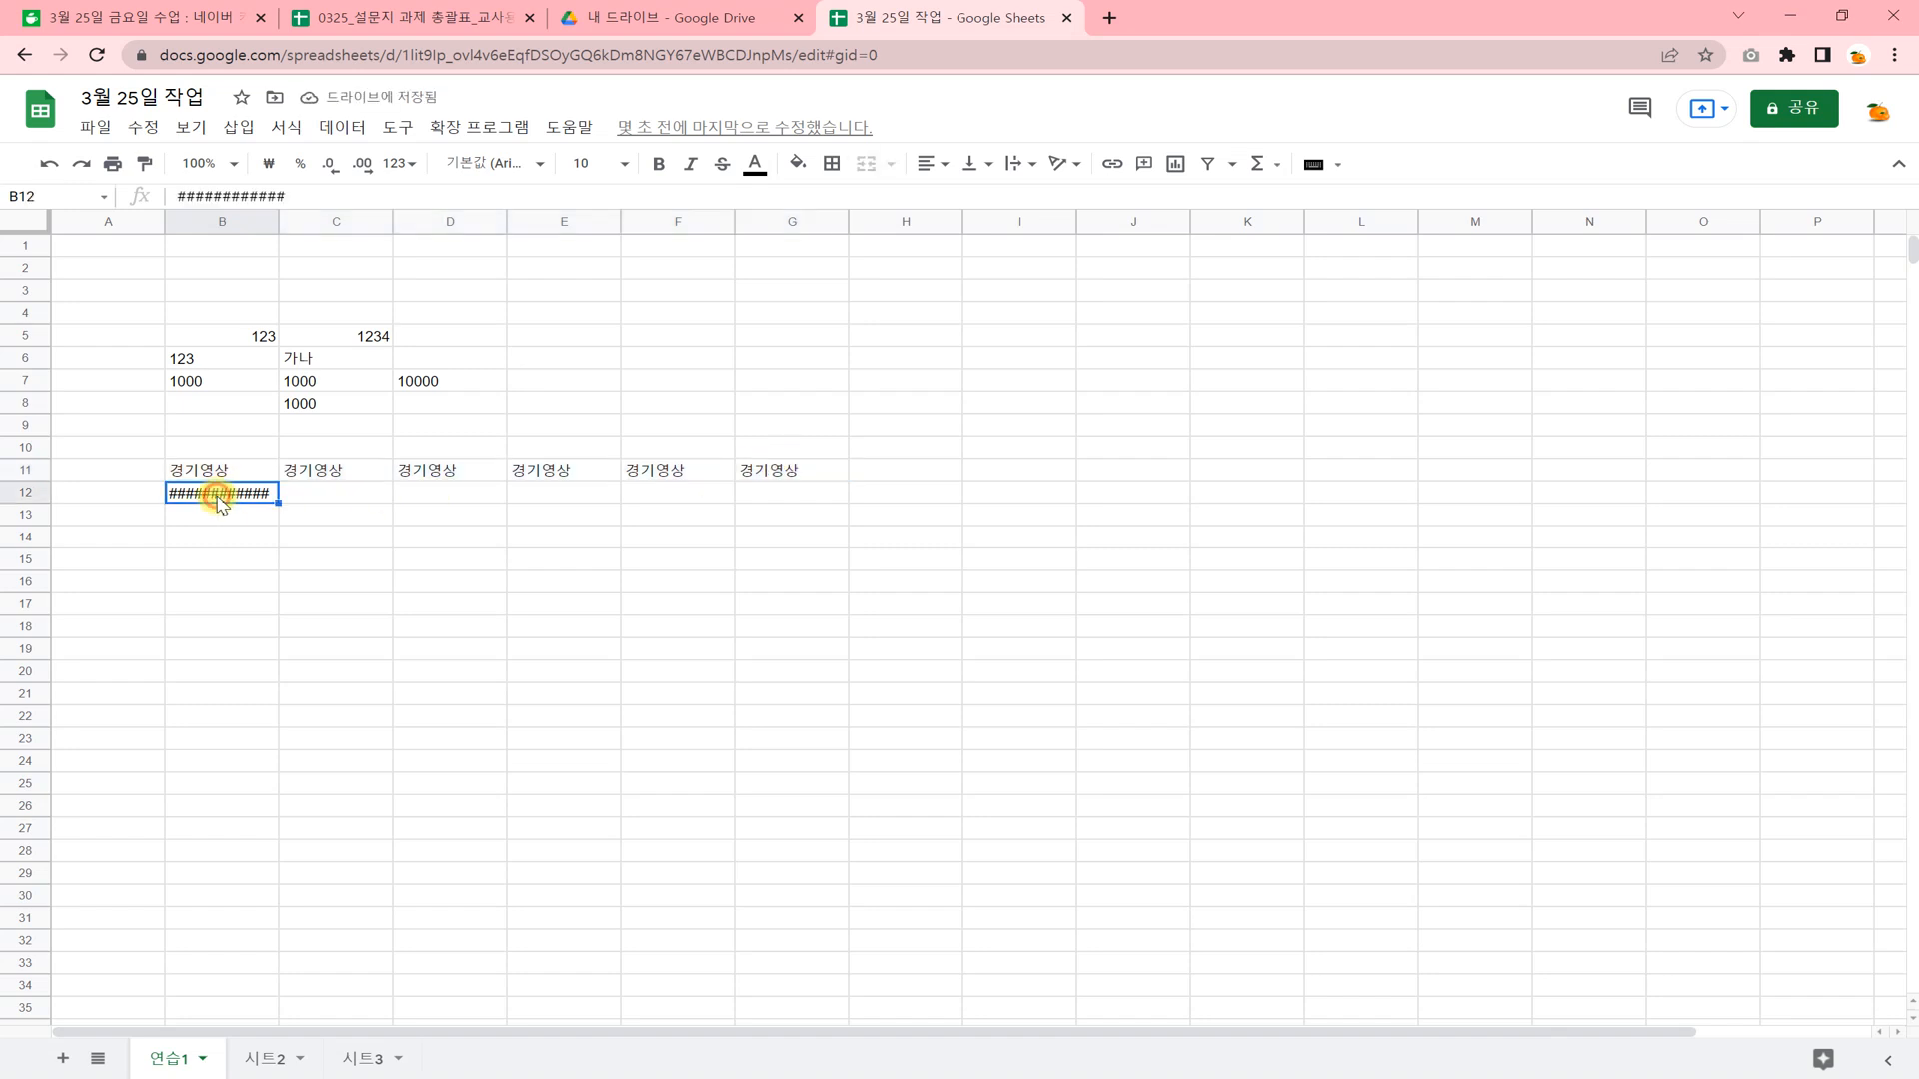
left_click(258, 579)
left_click_drag(249, 502, 775, 627)
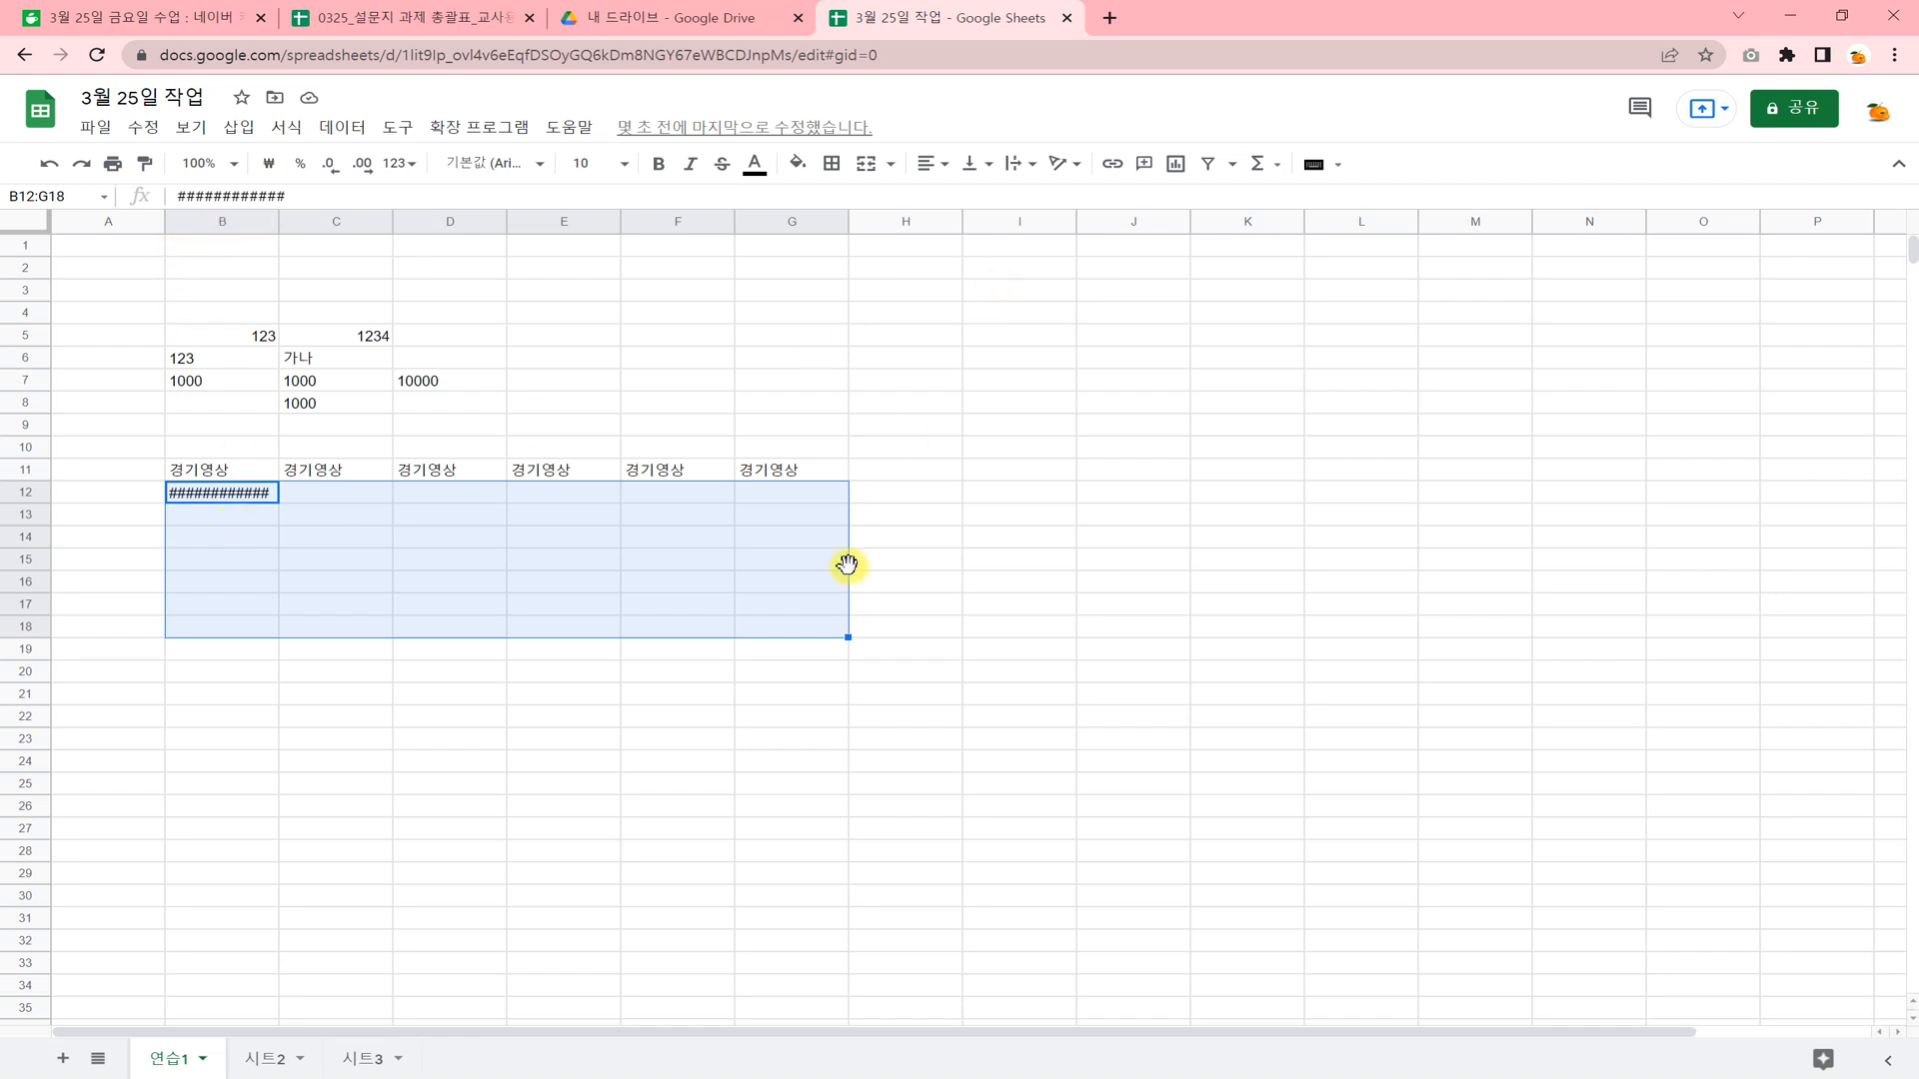
key("ctrl+r")
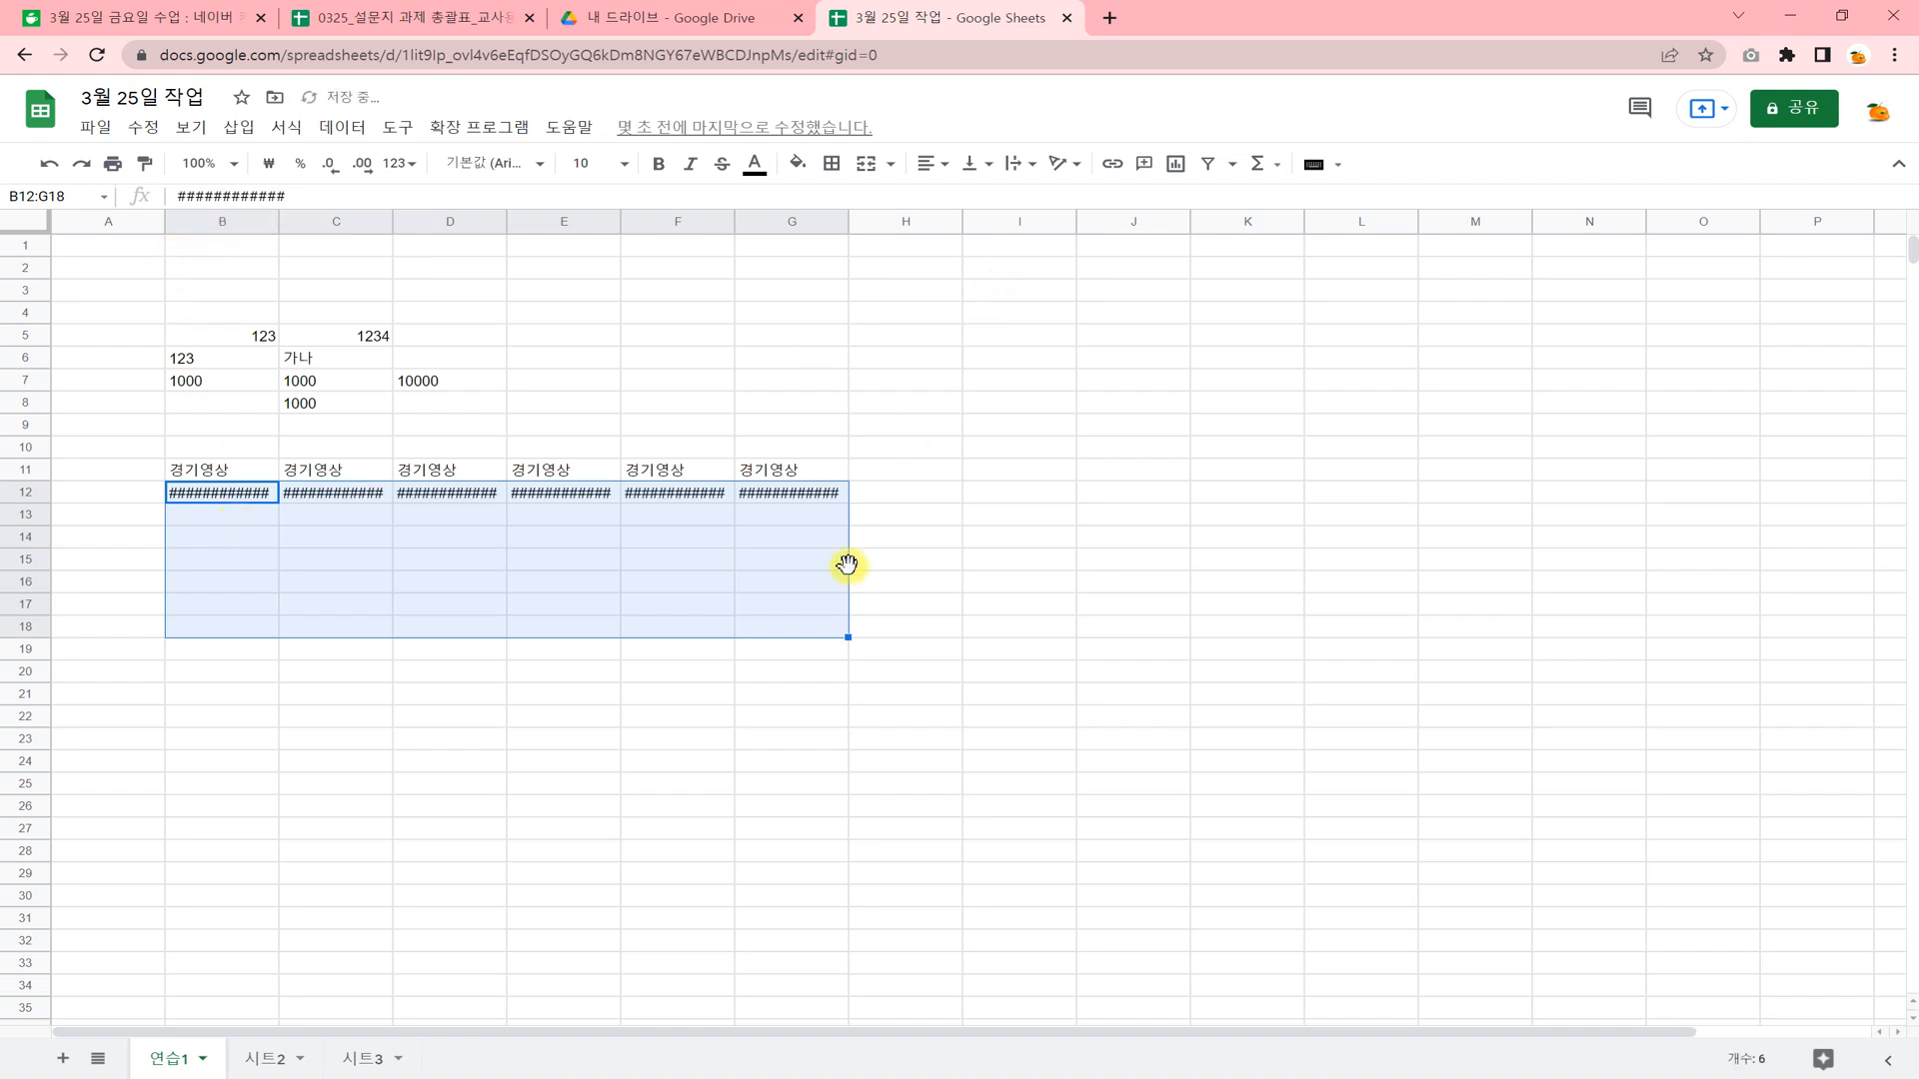
left_click(631, 624)
left_click(200, 537)
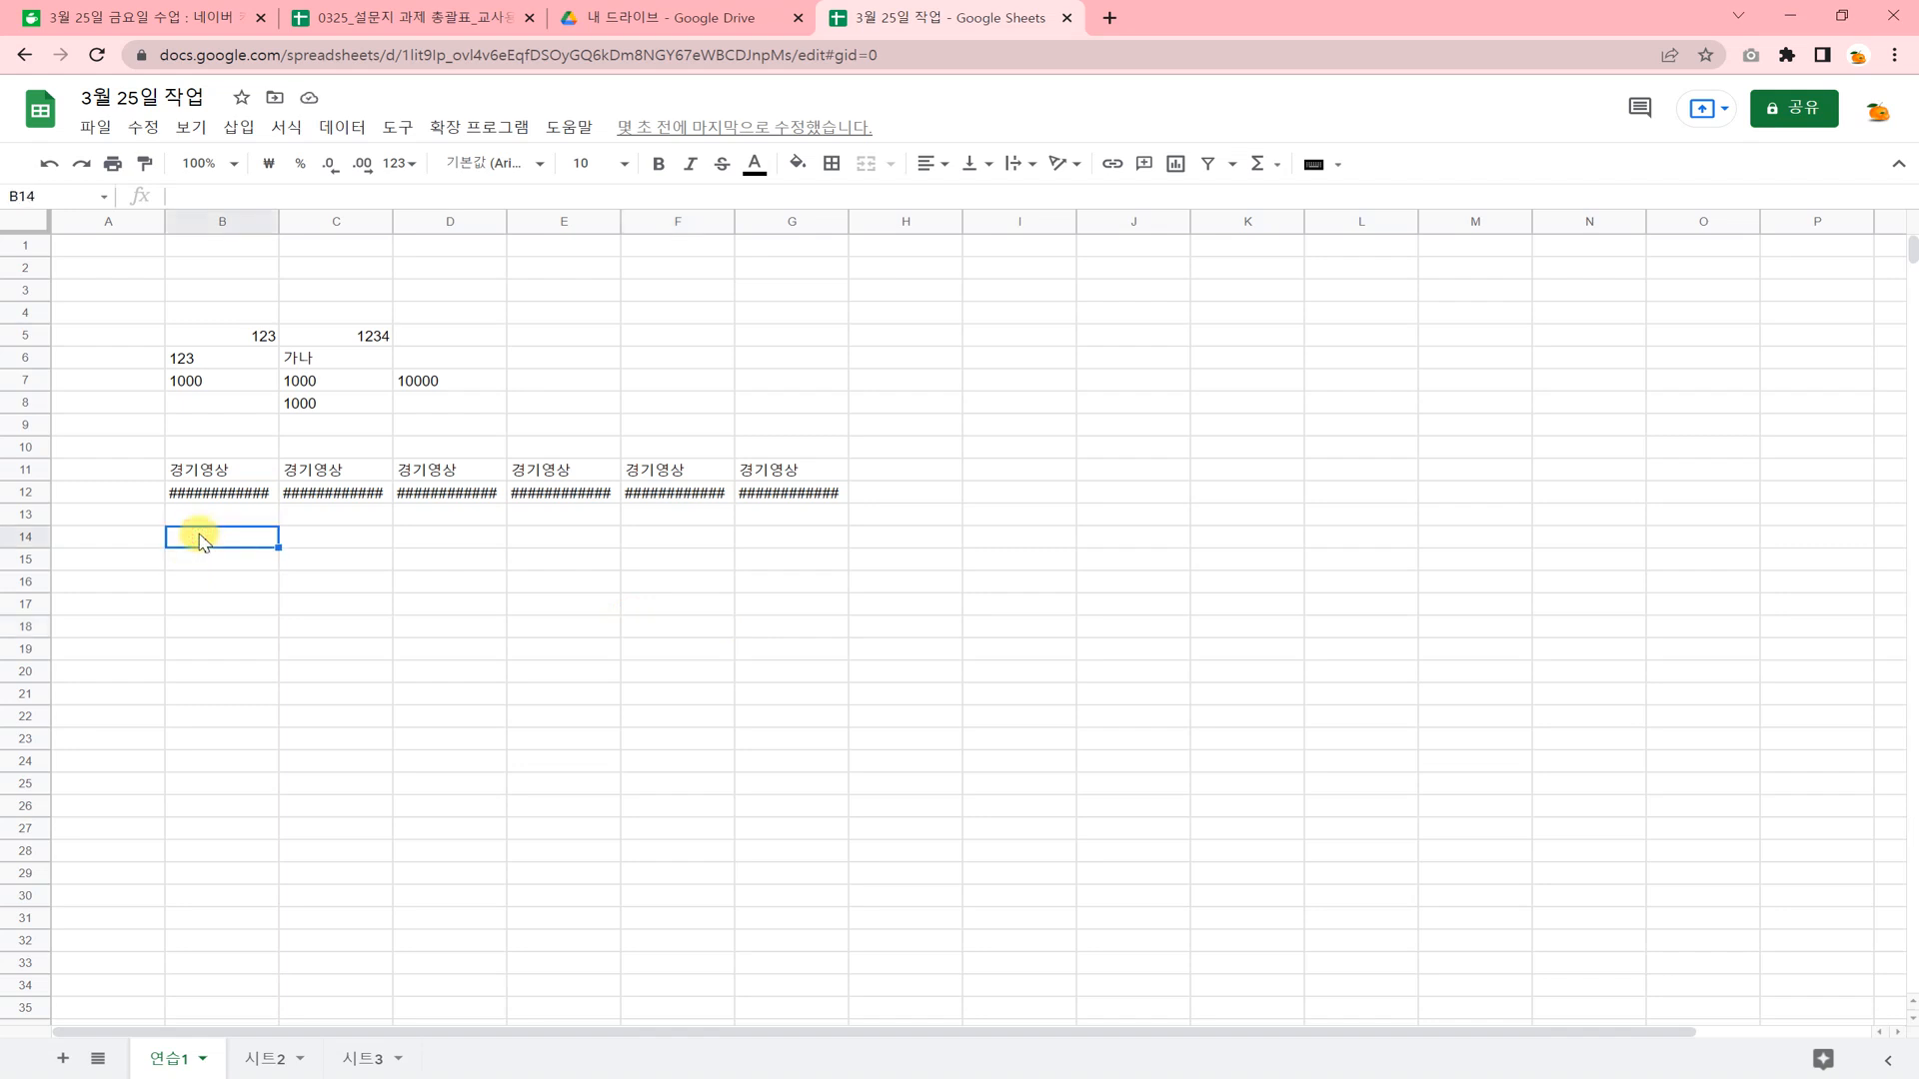
left_click(245, 584)
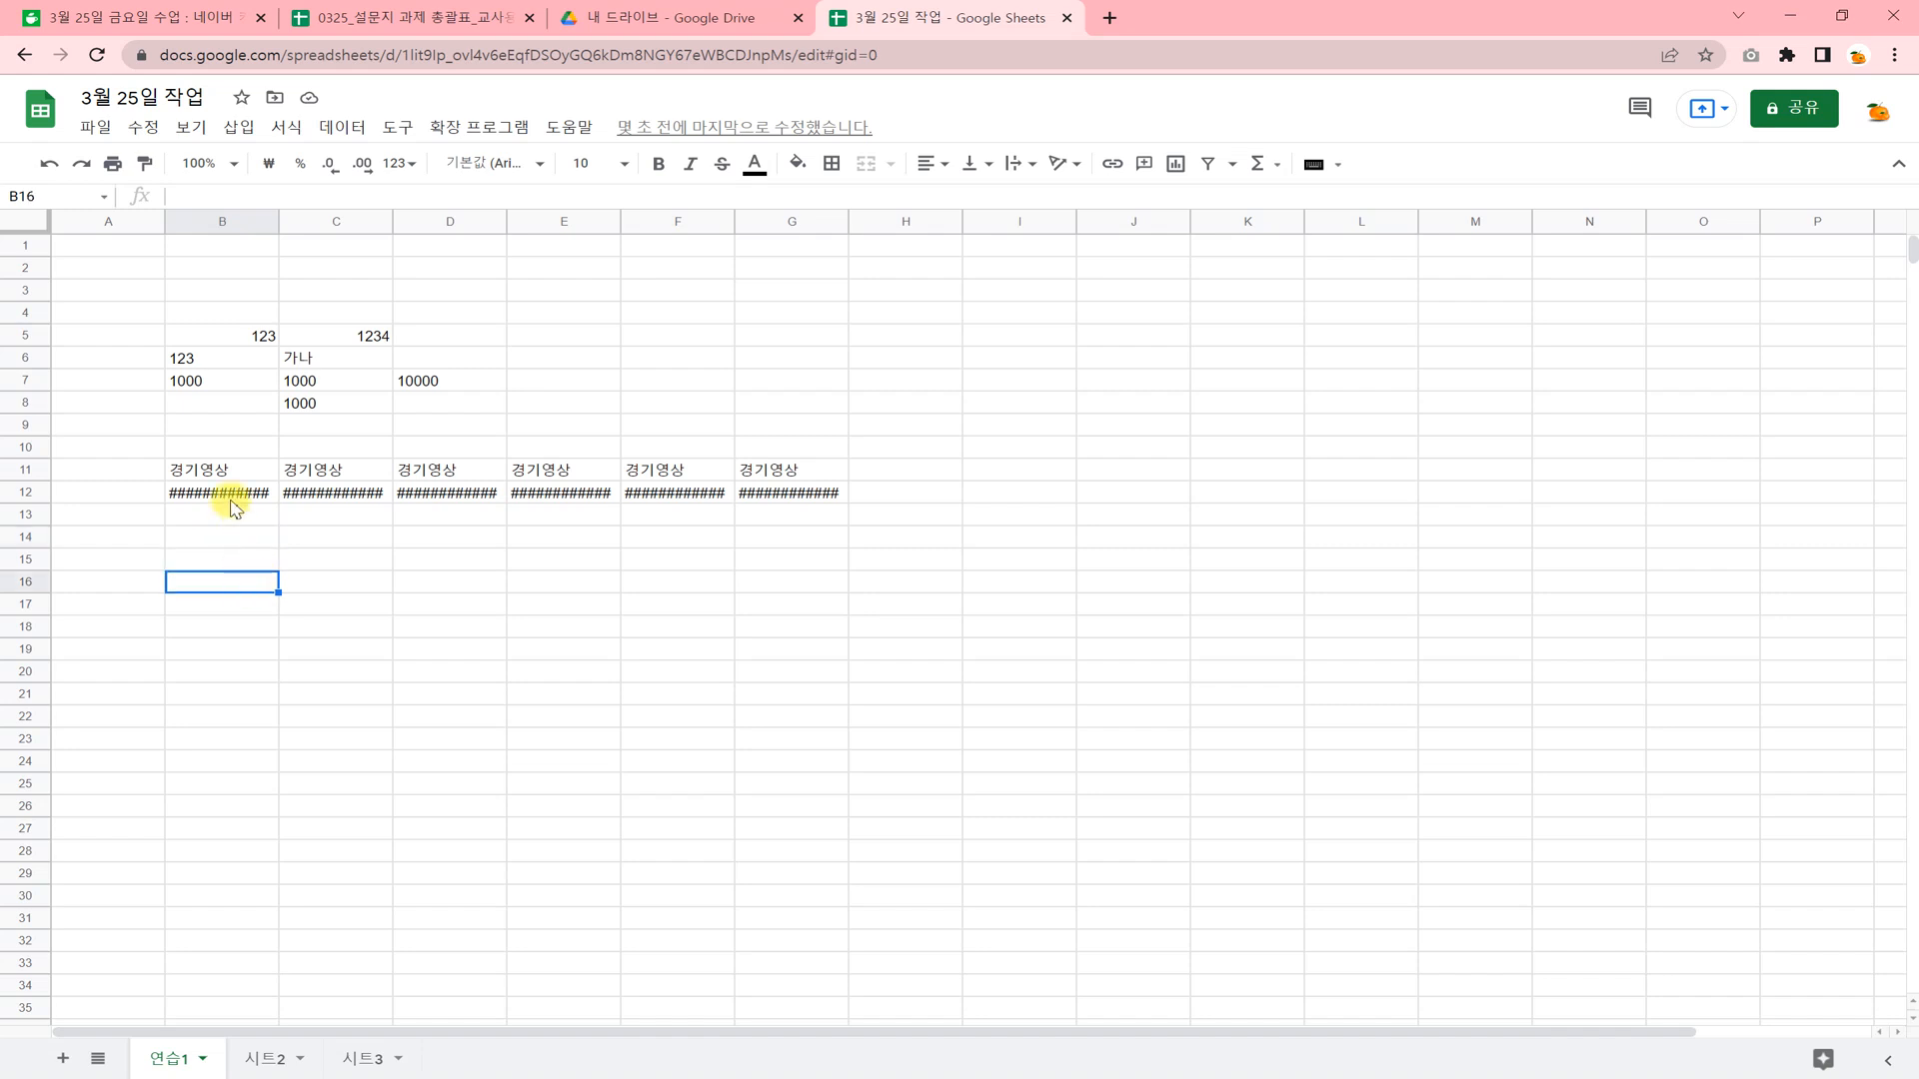
Clear the hash signs in B12:G12 and the copied text in C11:G11.
left_click_drag(228, 496, 793, 495)
key("Delete")
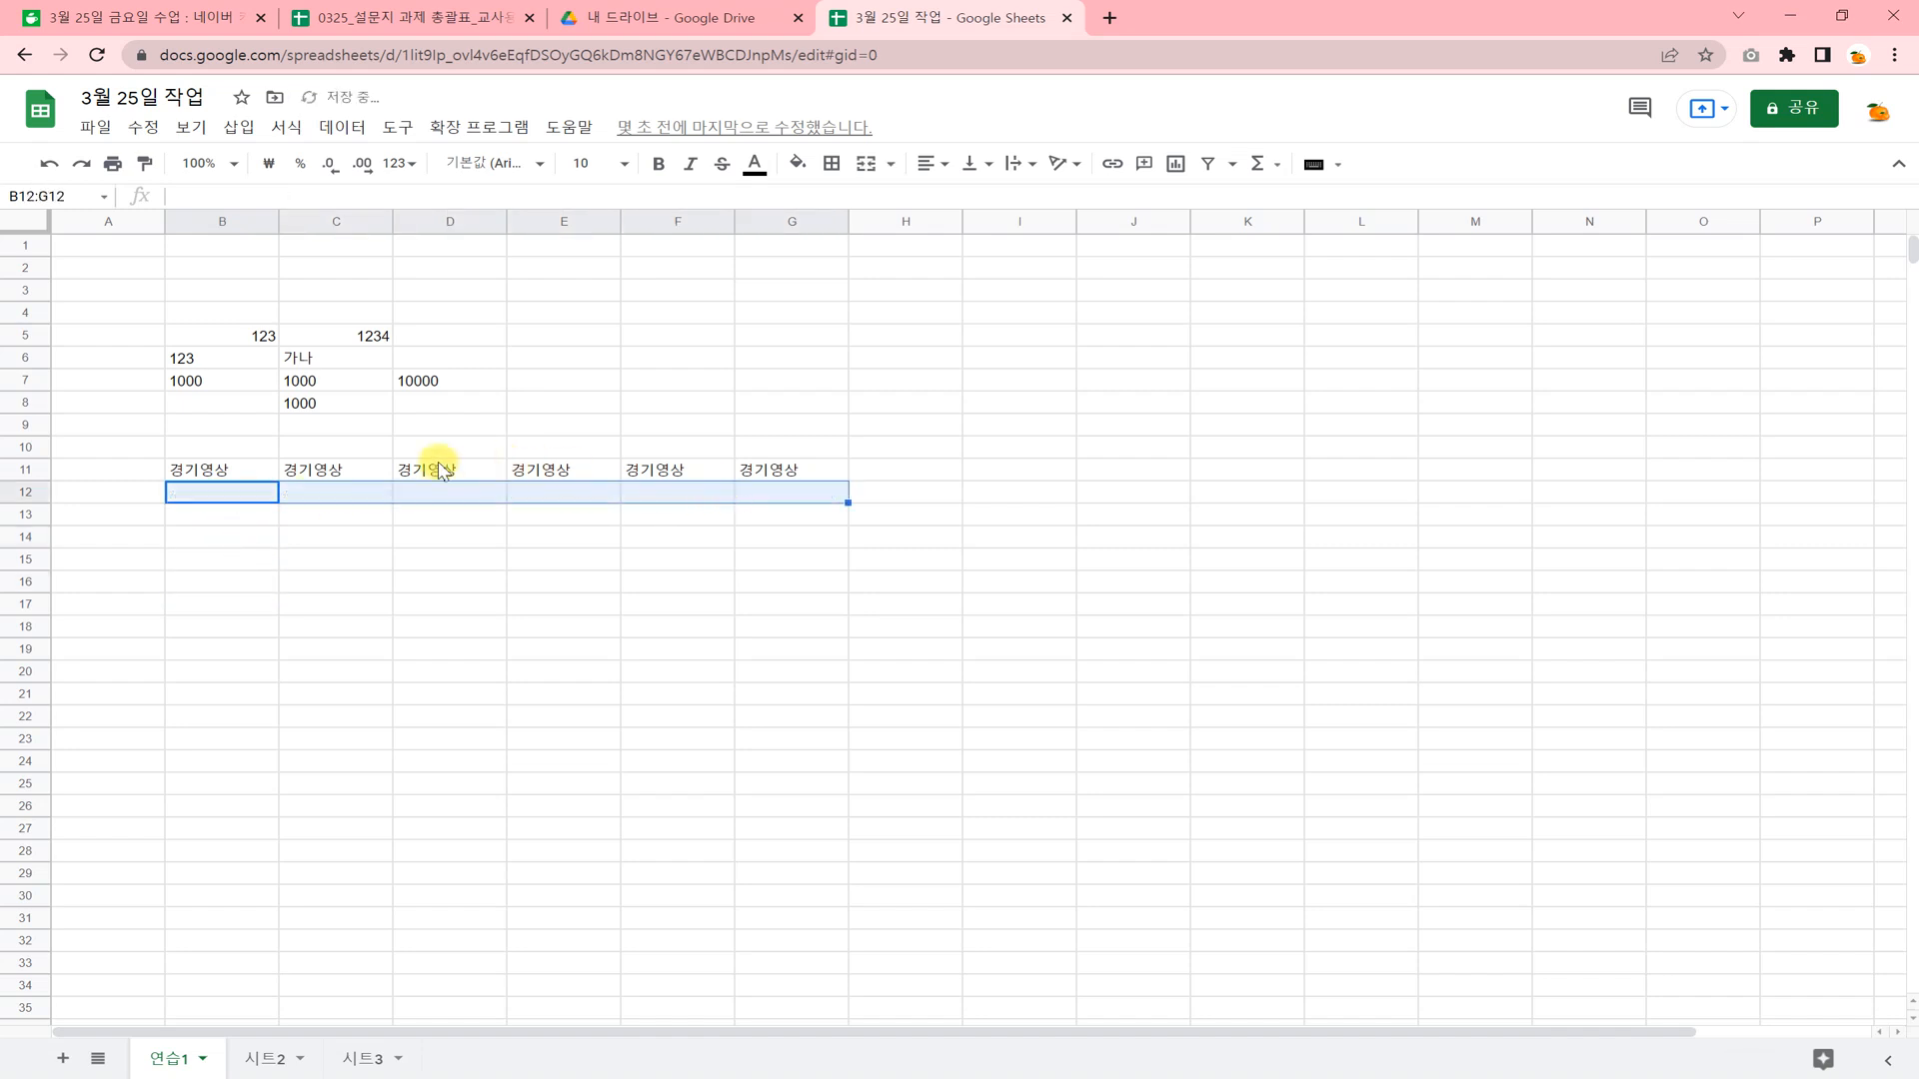
left_click(255, 470)
left_click_drag(300, 470, 844, 476)
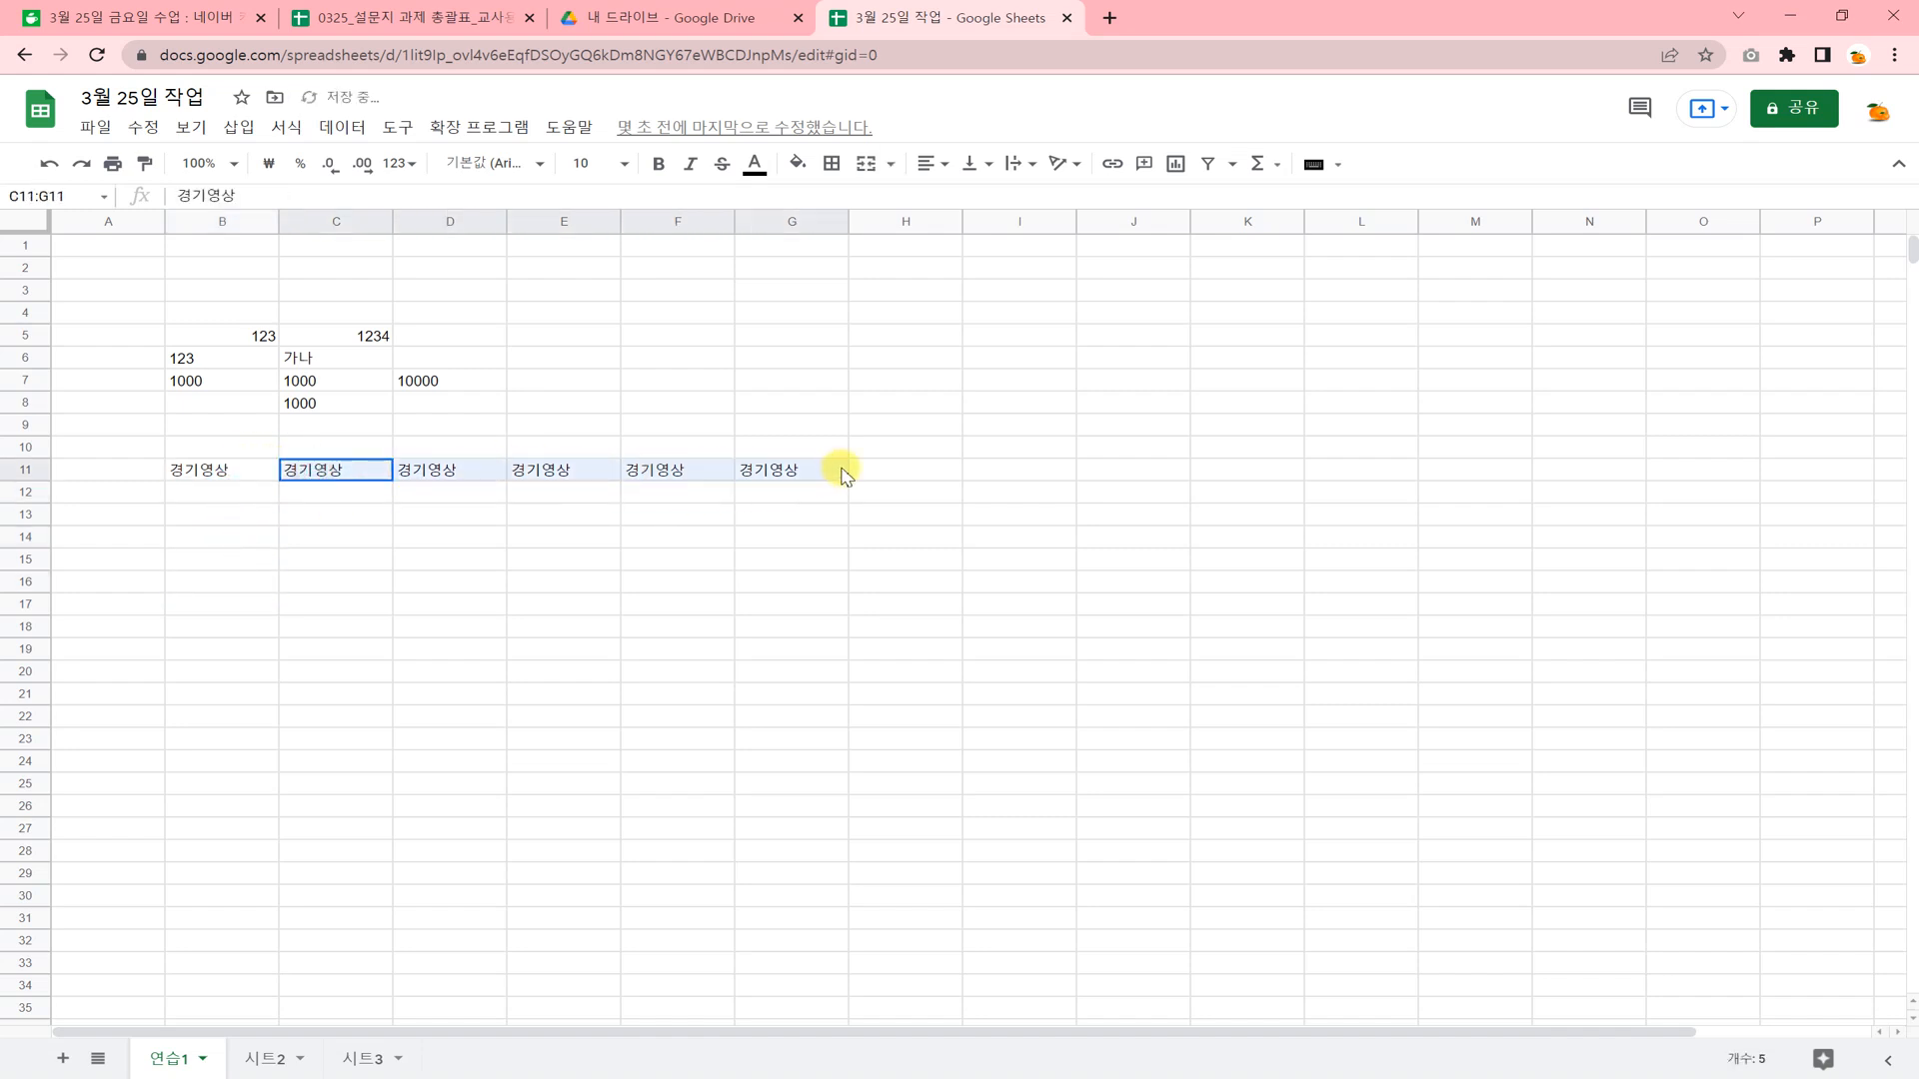
key("Delete")
Fill 경기영상 down over the selected range B11:G22, and clear the copies in B12:B22.
left_click_drag(205, 468, 754, 726)
key("ctrl+d")
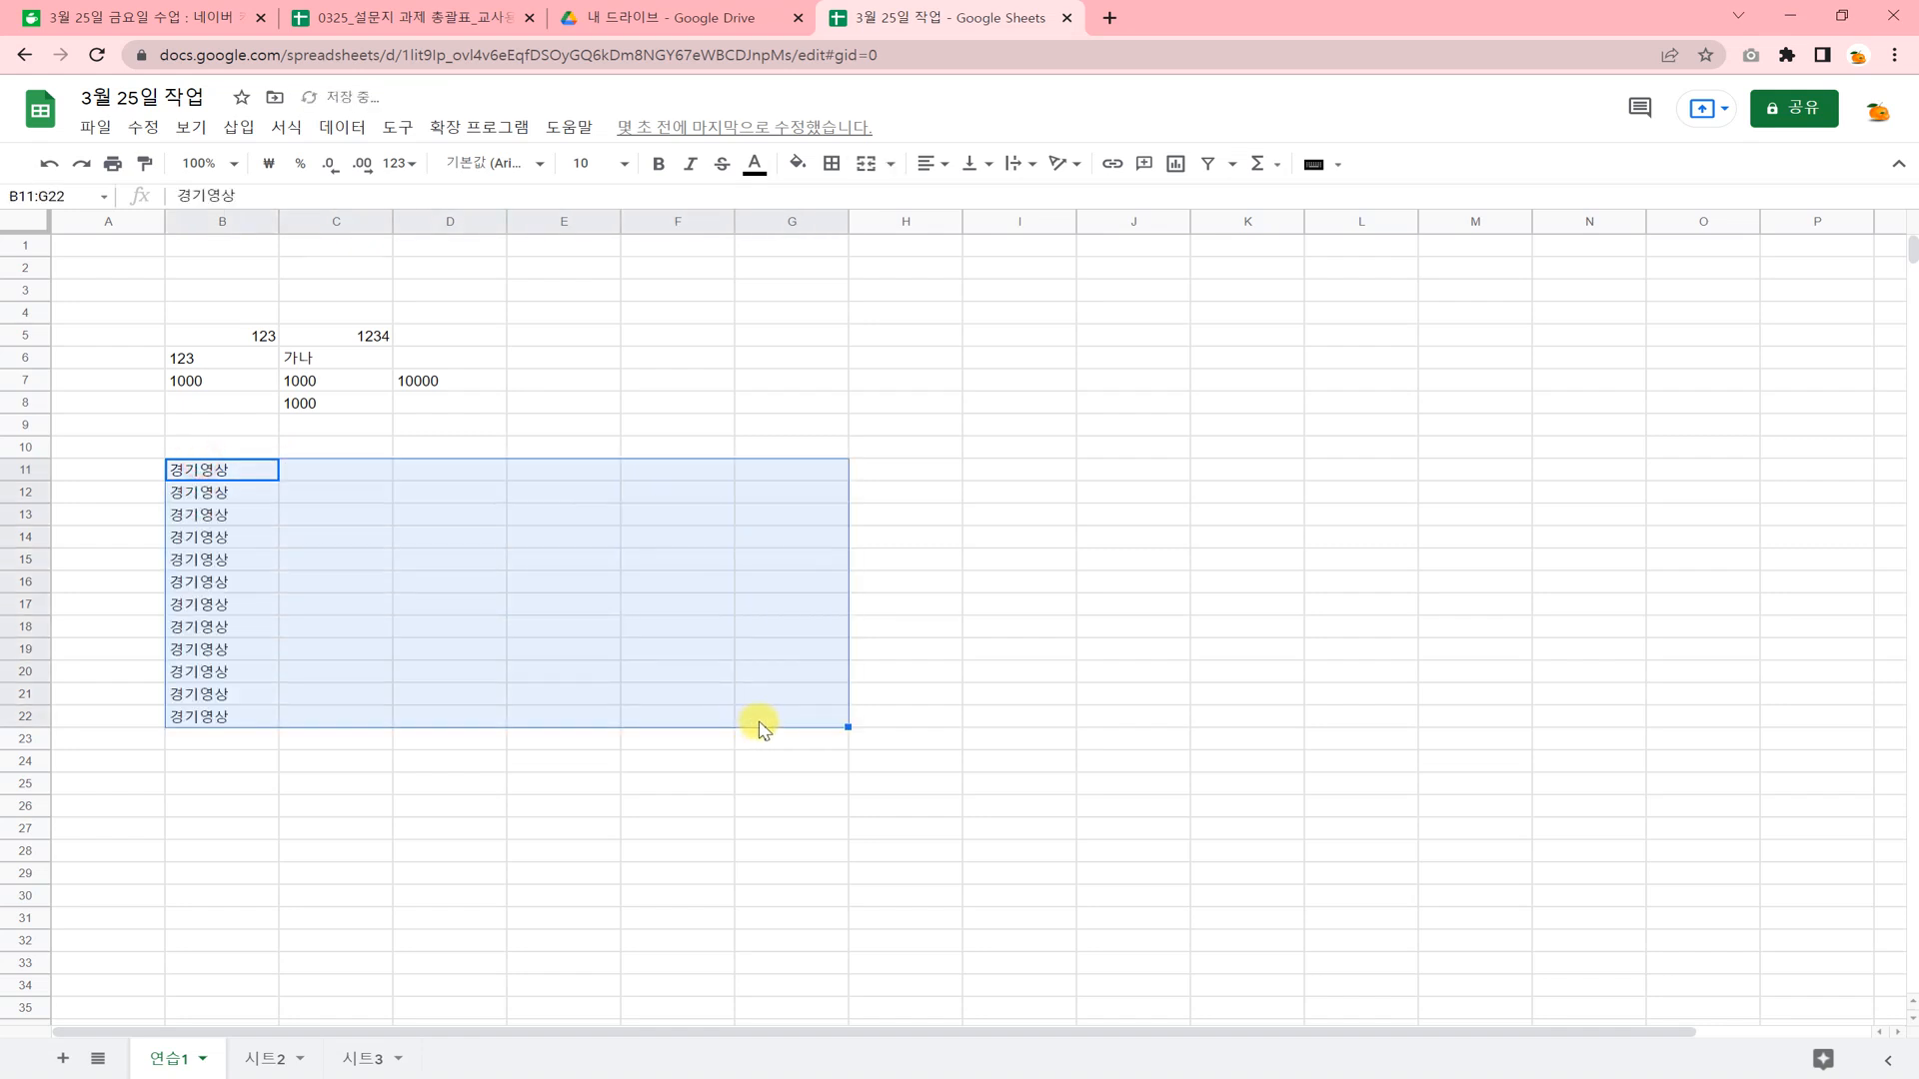
left_click(493, 605)
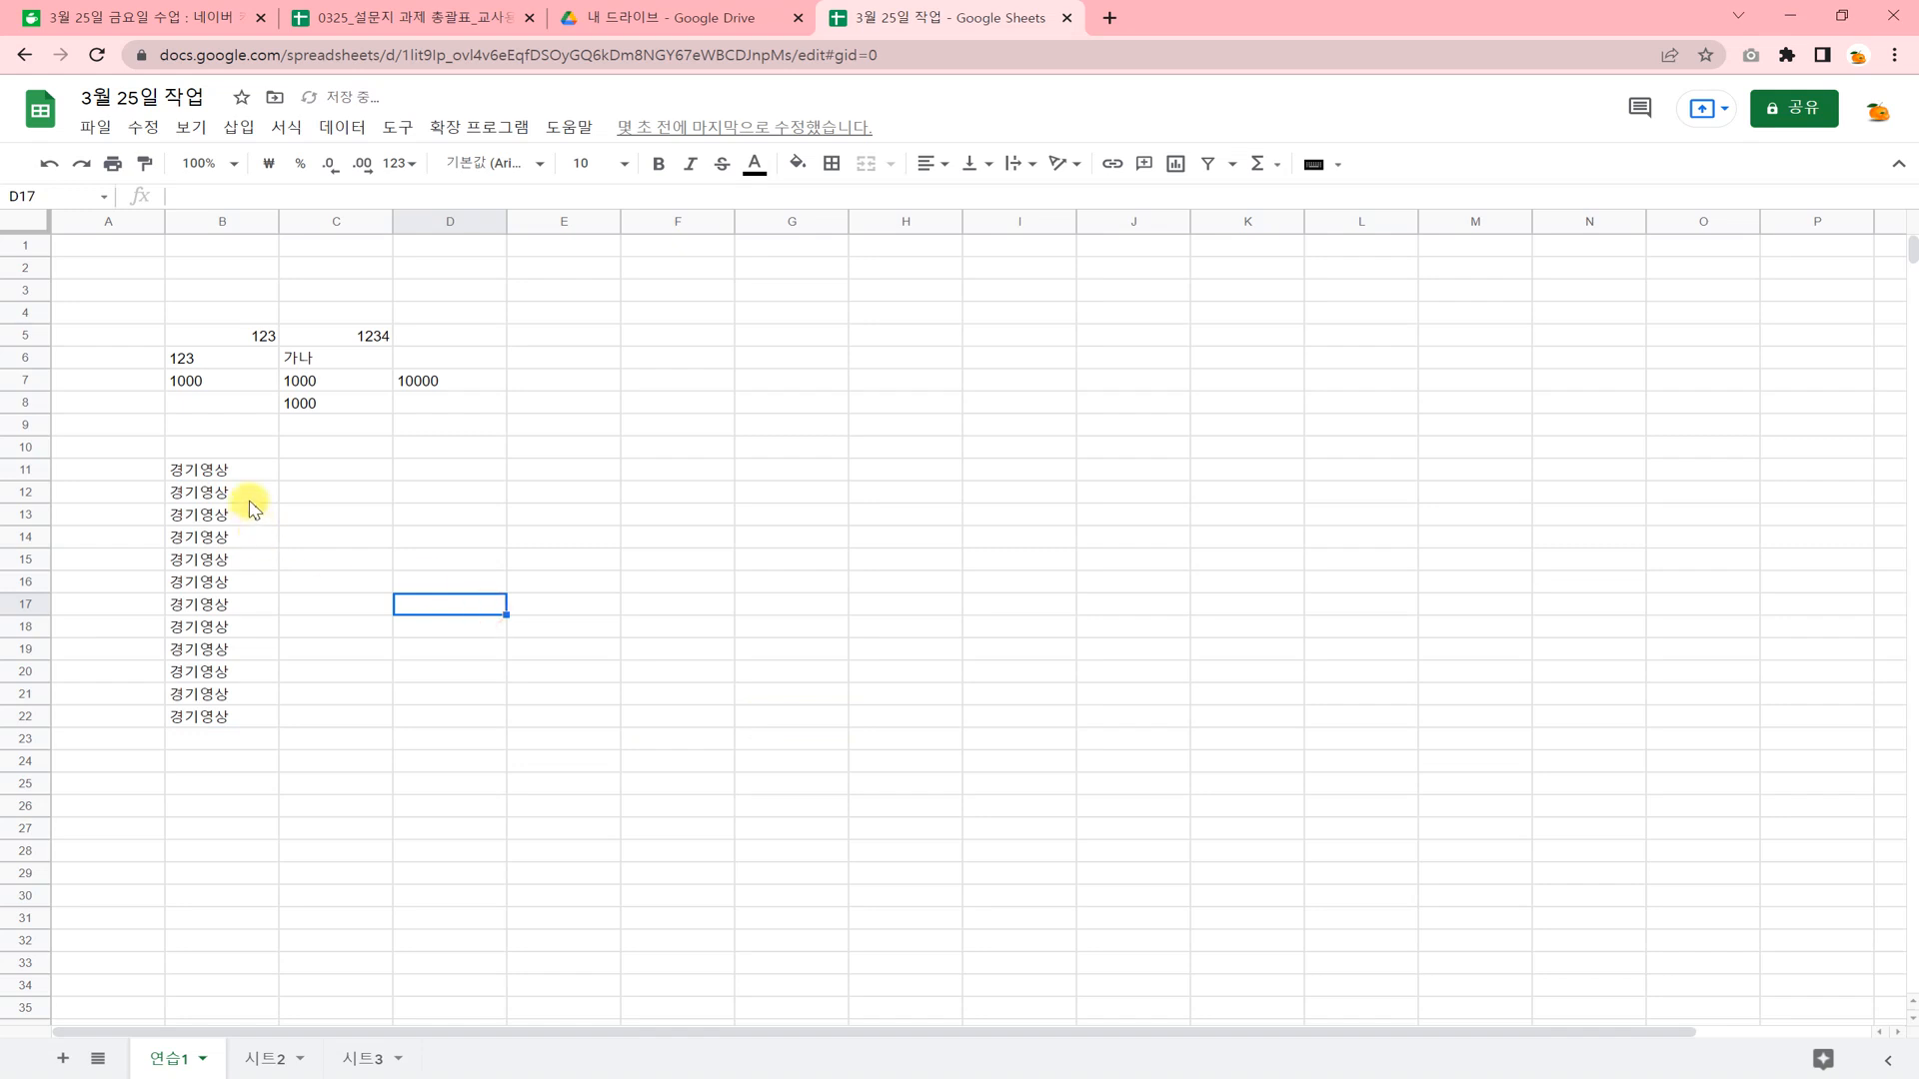
left_click_drag(249, 497, 240, 720)
key("Delete")
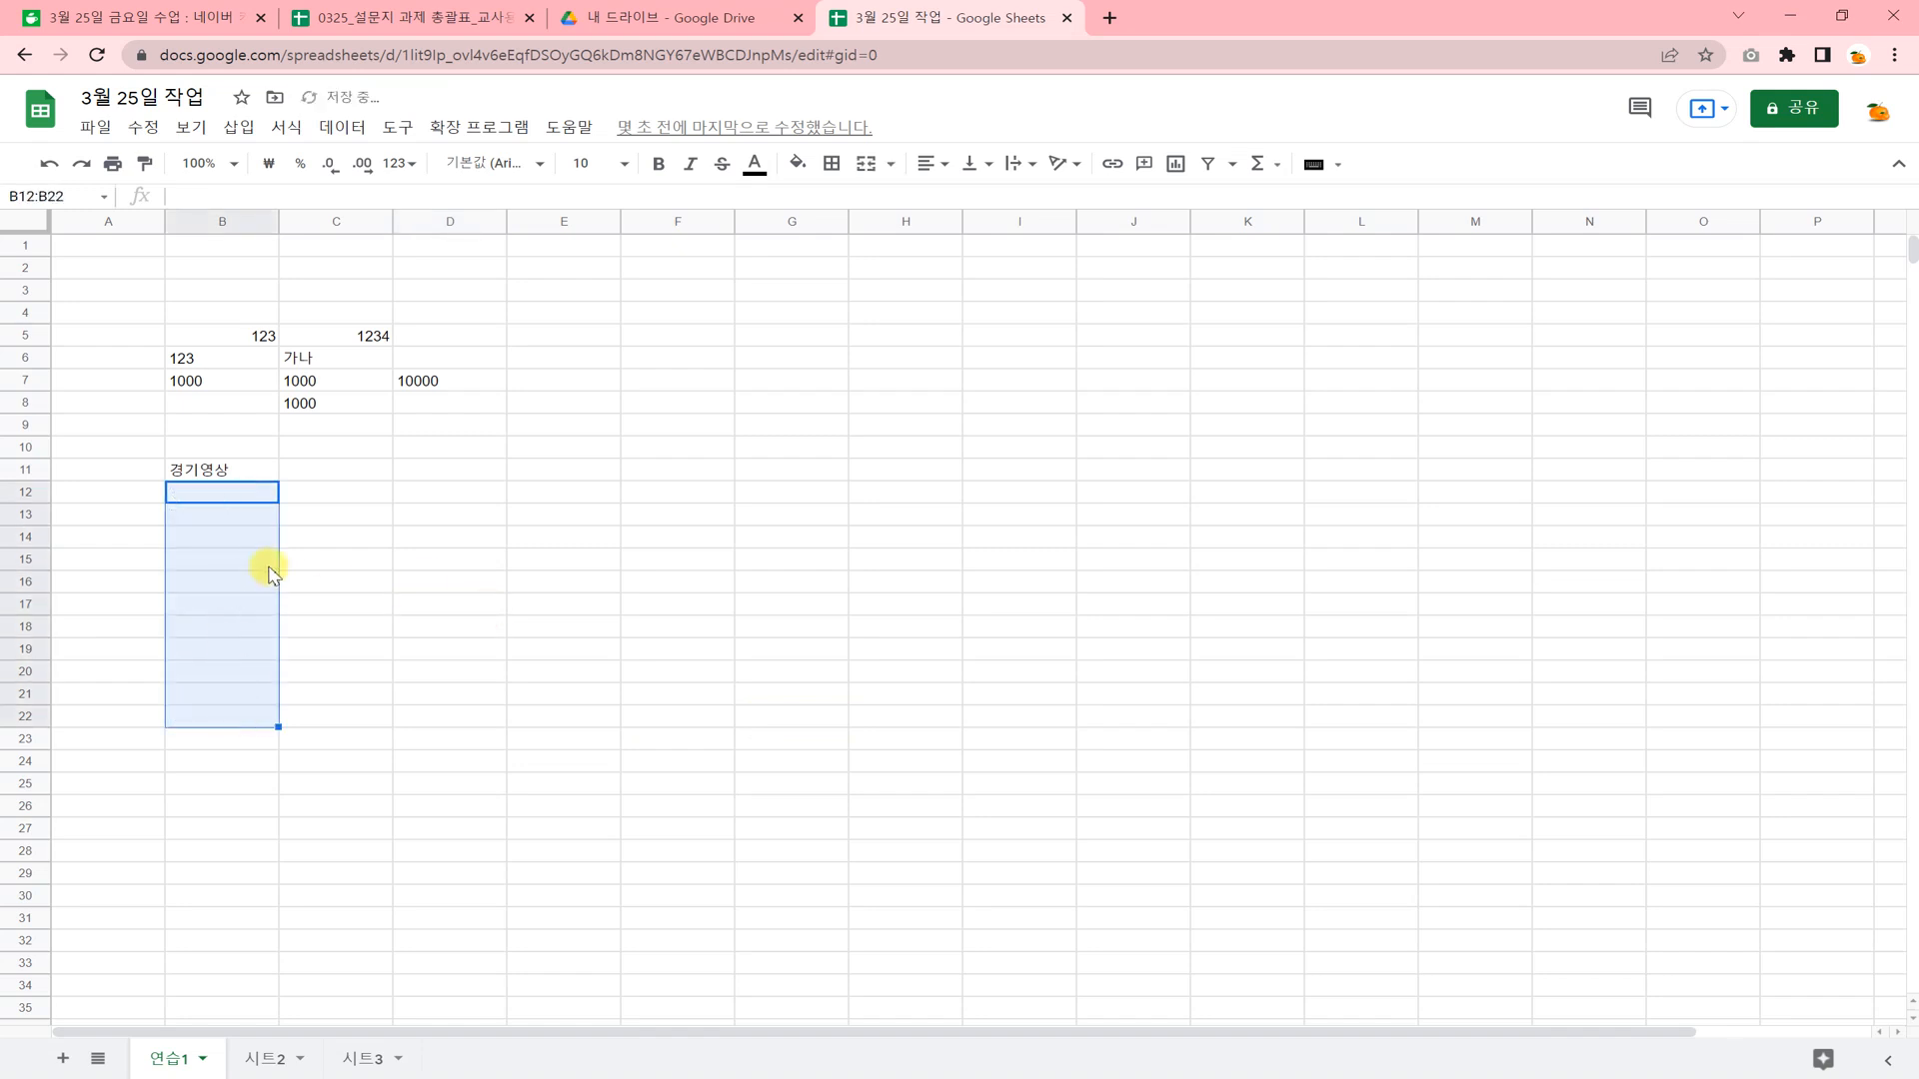
Fill the text of cell B11 to the right and down across the whole range B11:H23.
left_click_drag(225, 472, 886, 744)
key("ctrl+r")
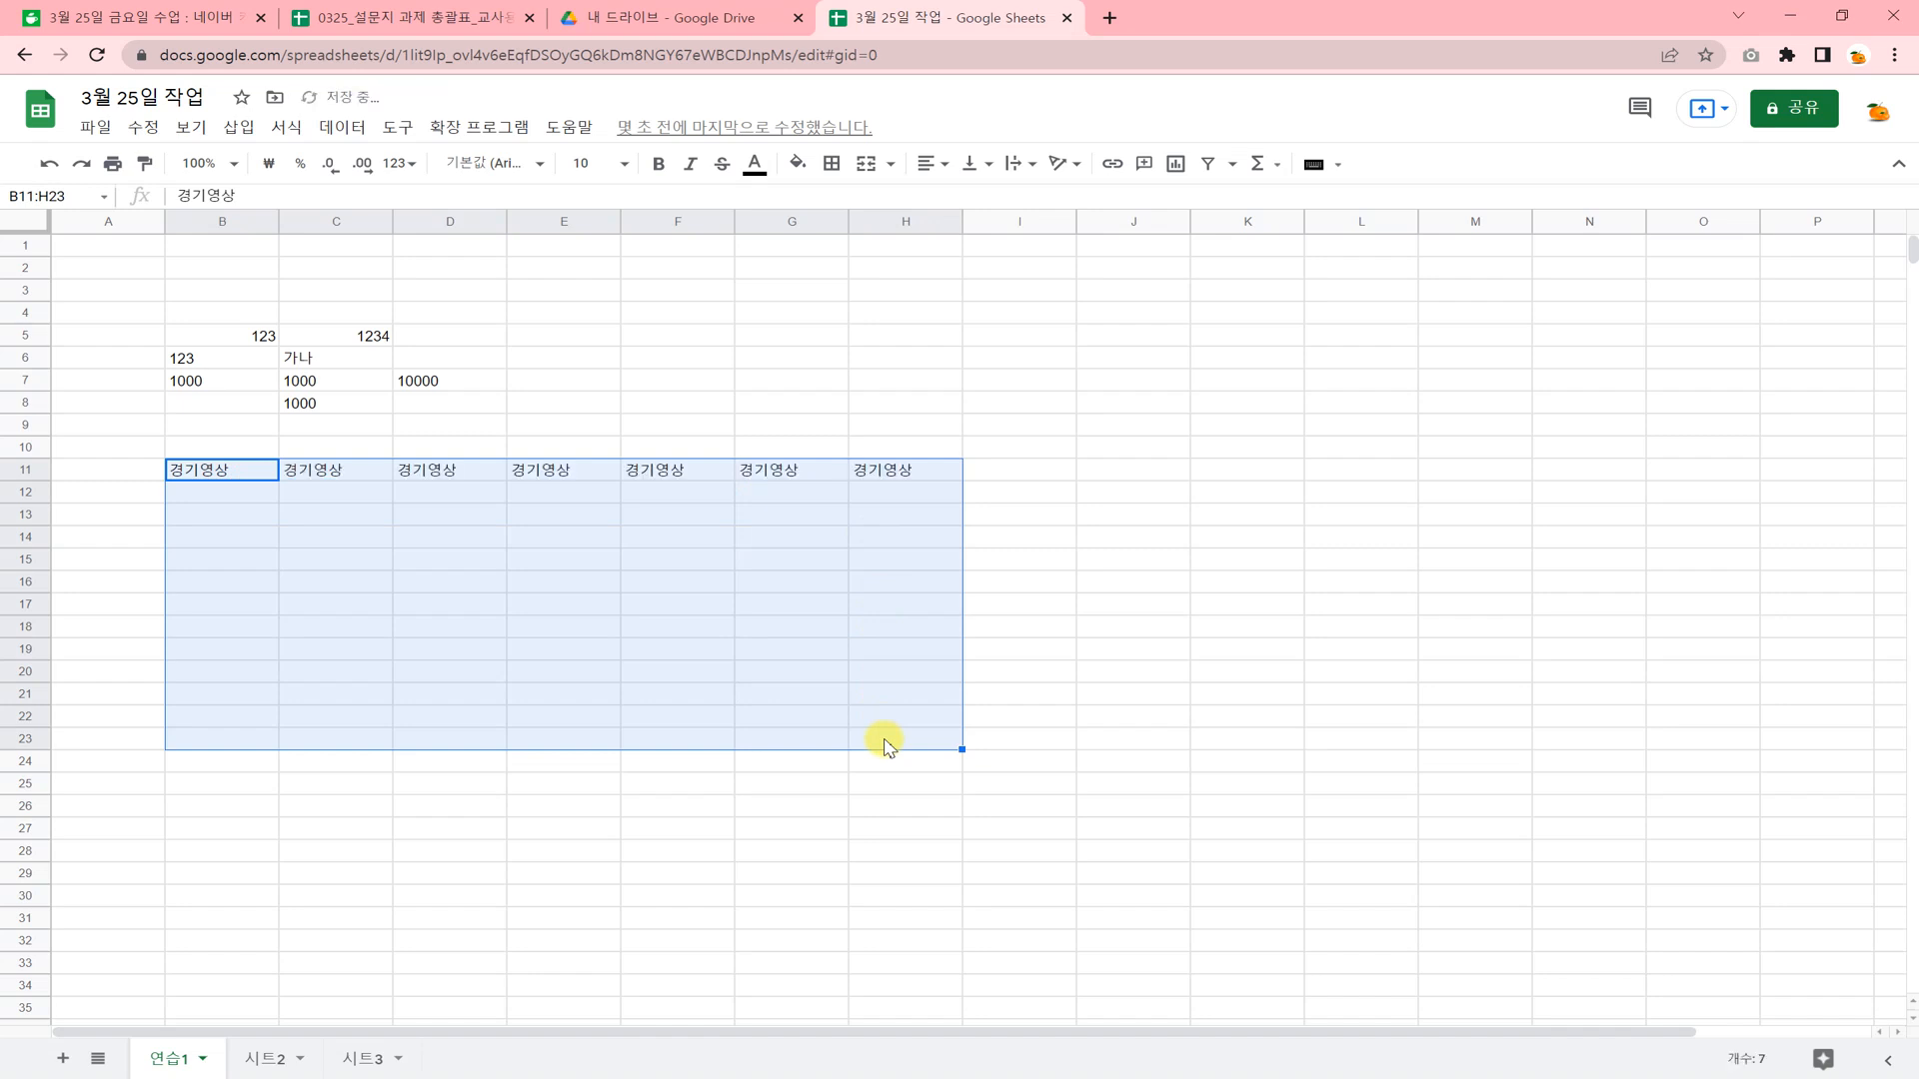
key("ctrl+d")
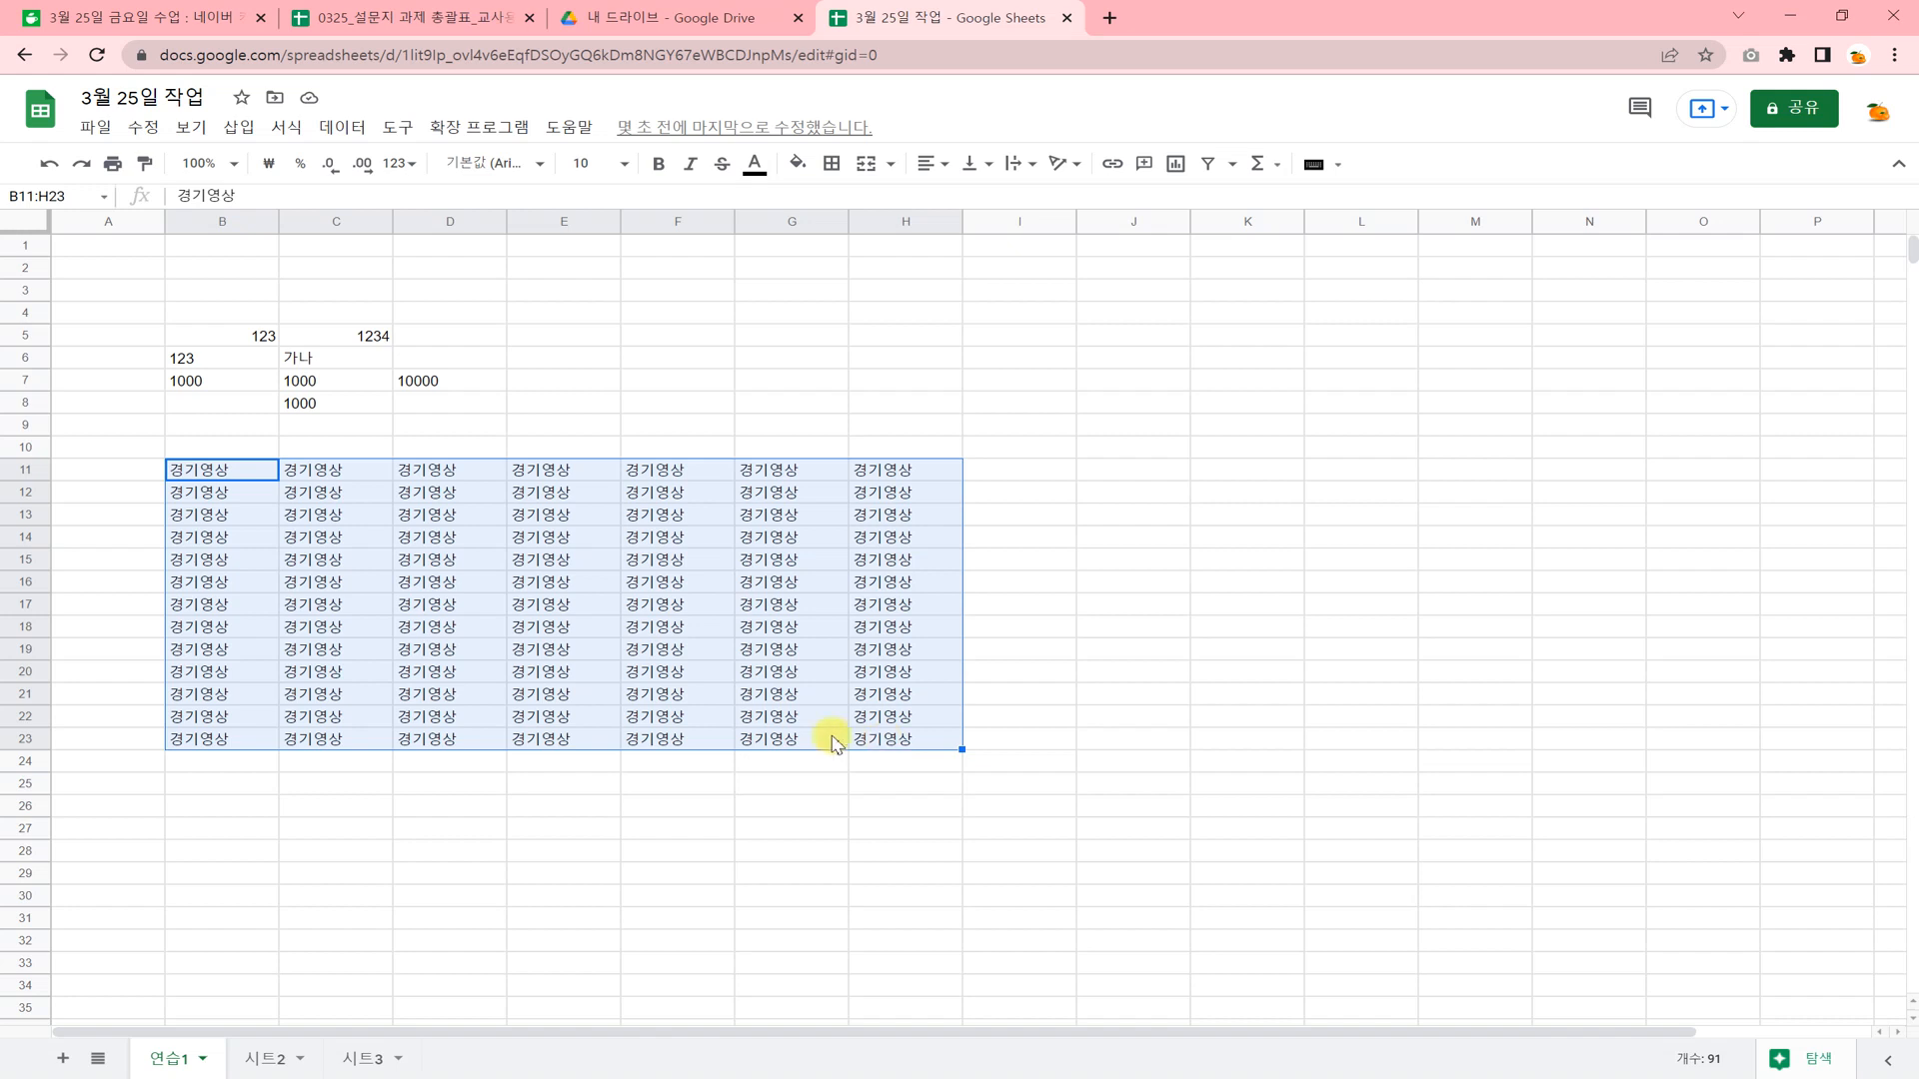
left_click(472, 606)
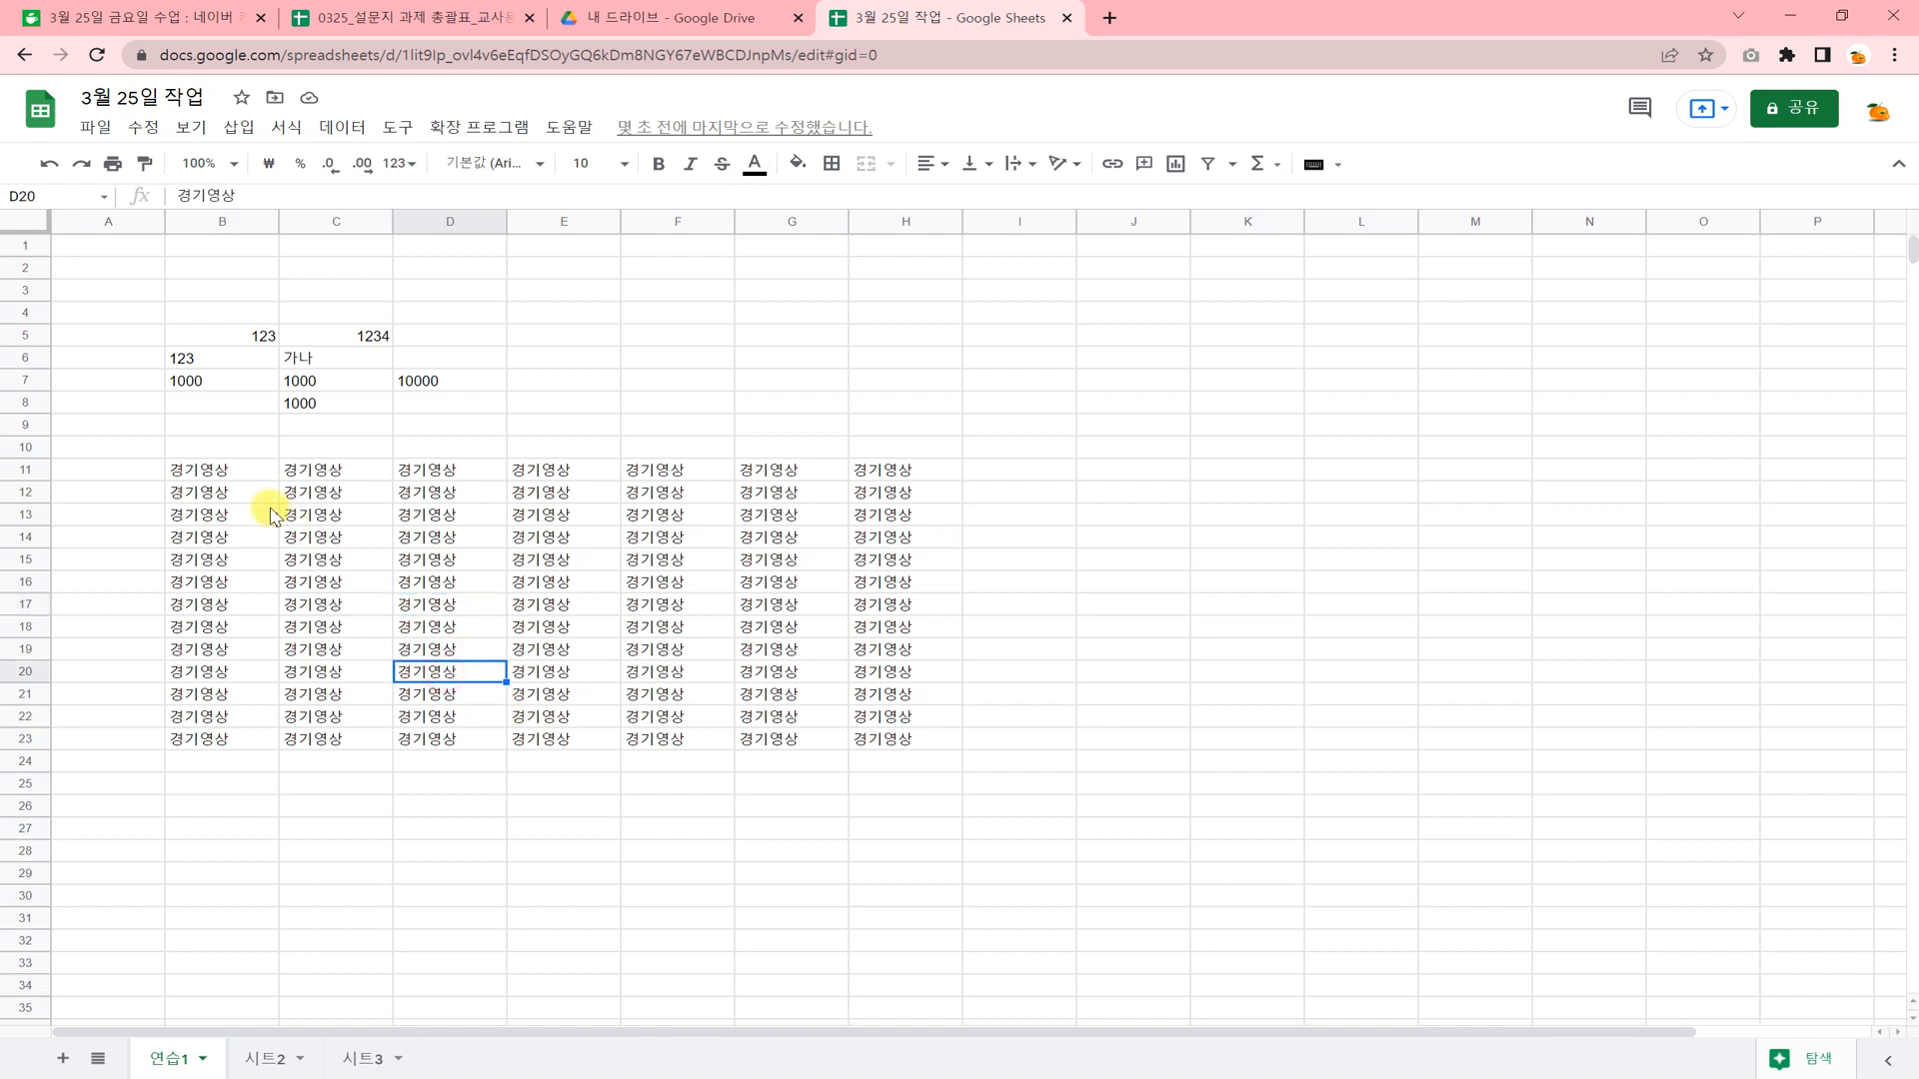
left_click(228, 476)
left_click(402, 644)
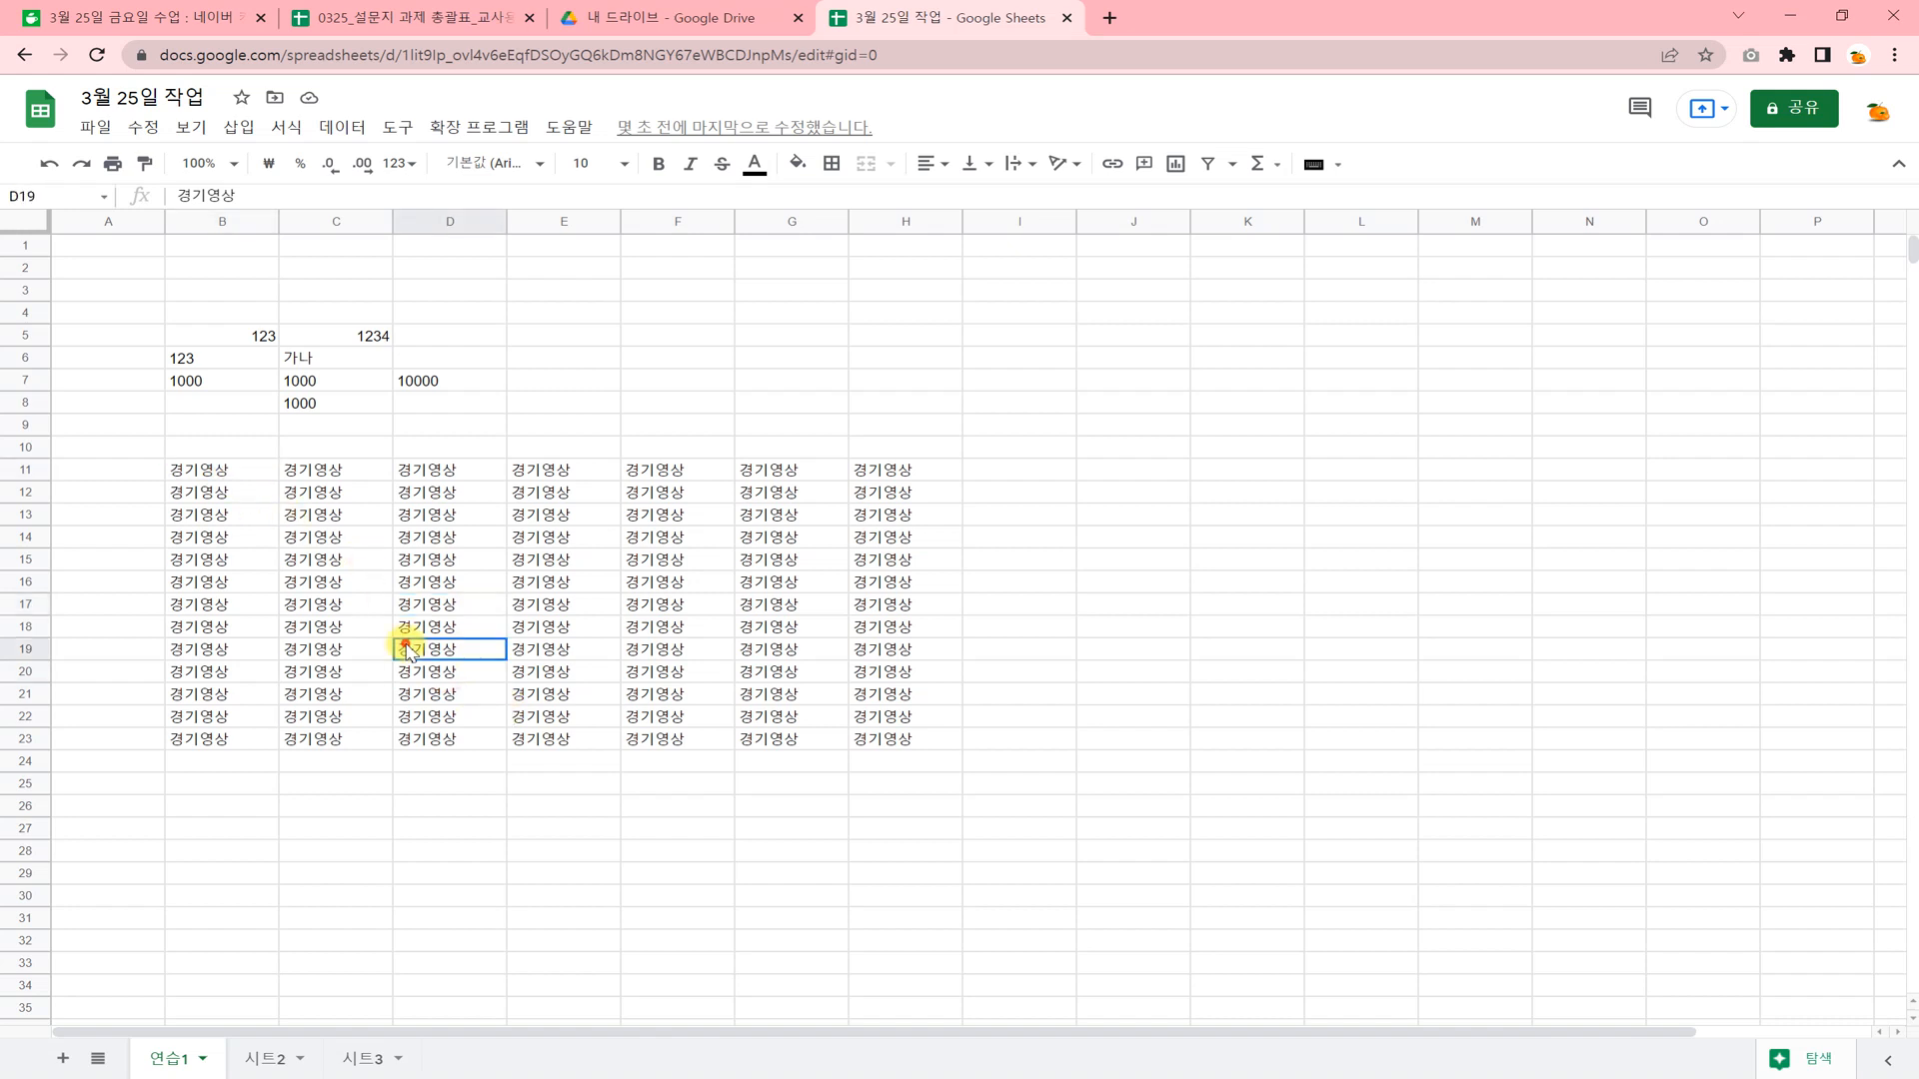
left_click(467, 694)
left_click(484, 759)
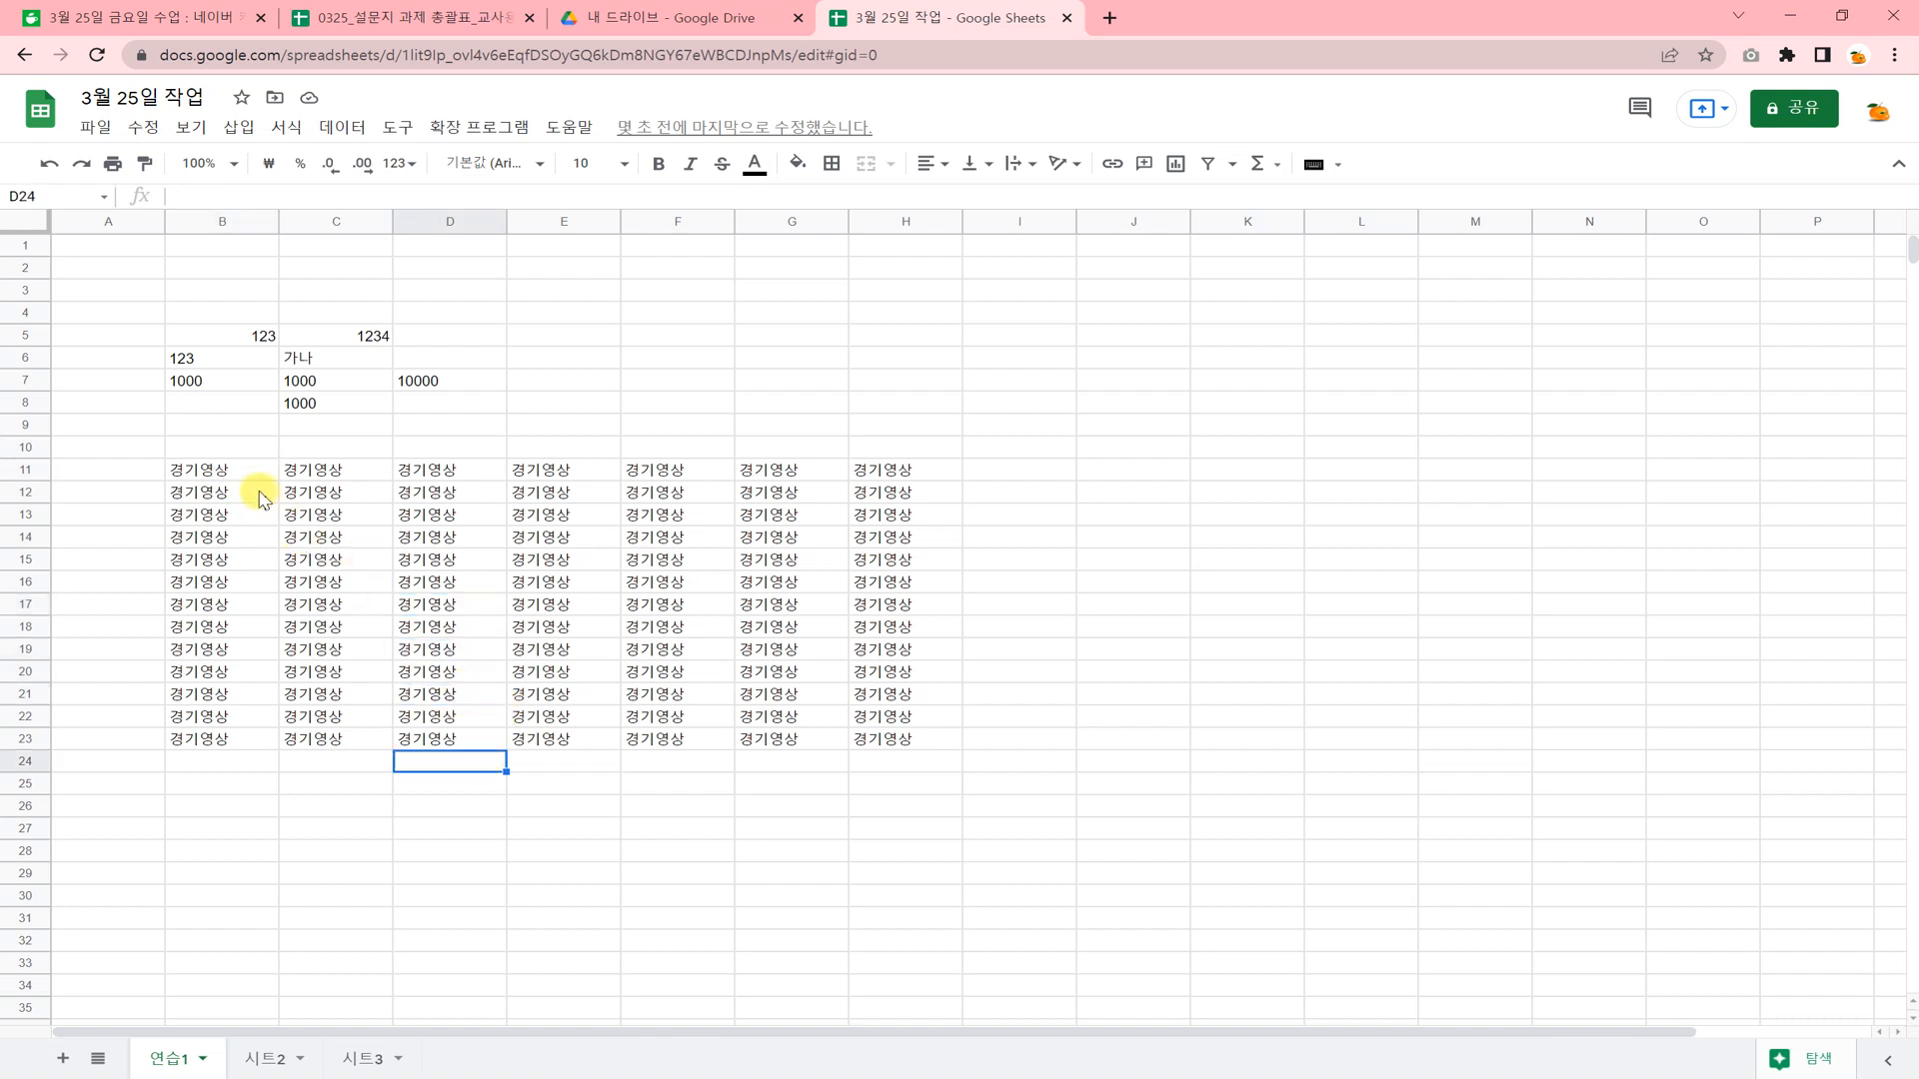
Clear the range B11:H23 and enter 경기영상 in cell B11.
left_click_drag(236, 471, 909, 750)
key("Delete")
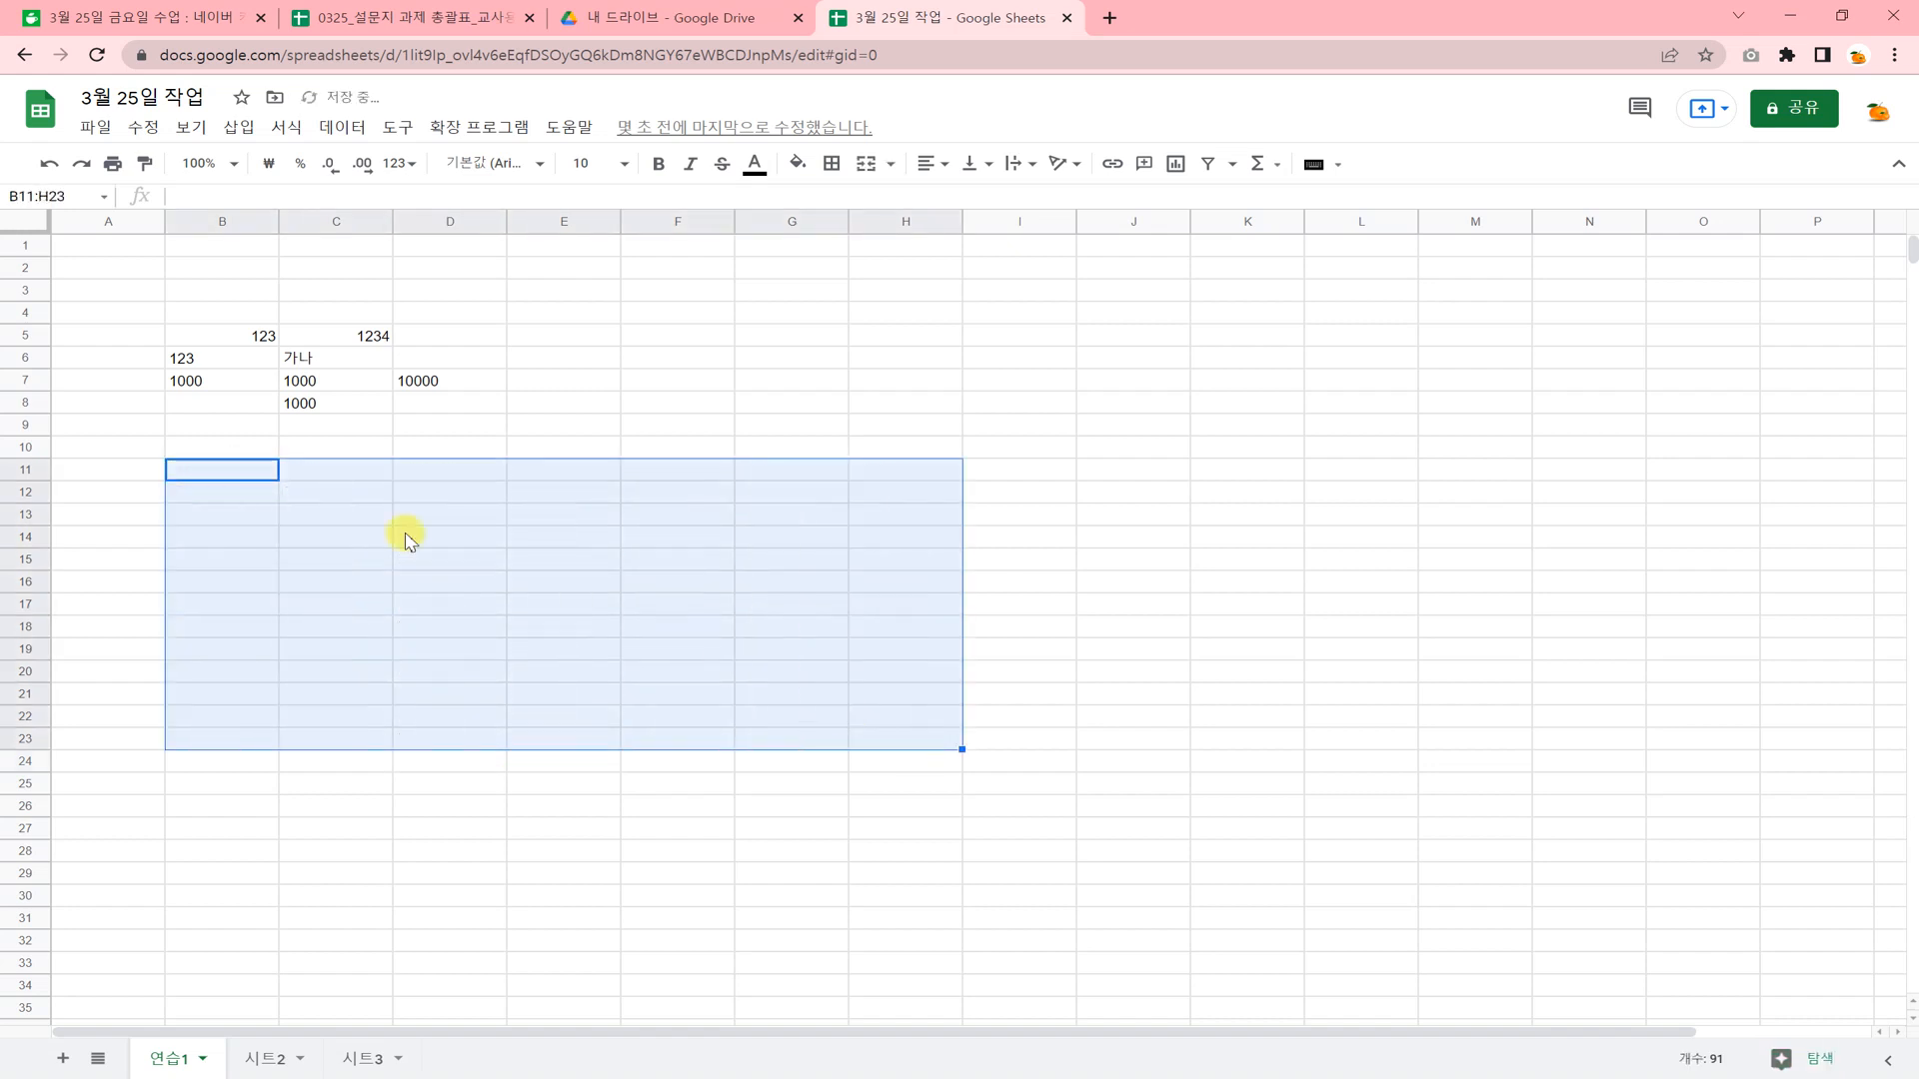
left_click(240, 468)
type("경기영상")
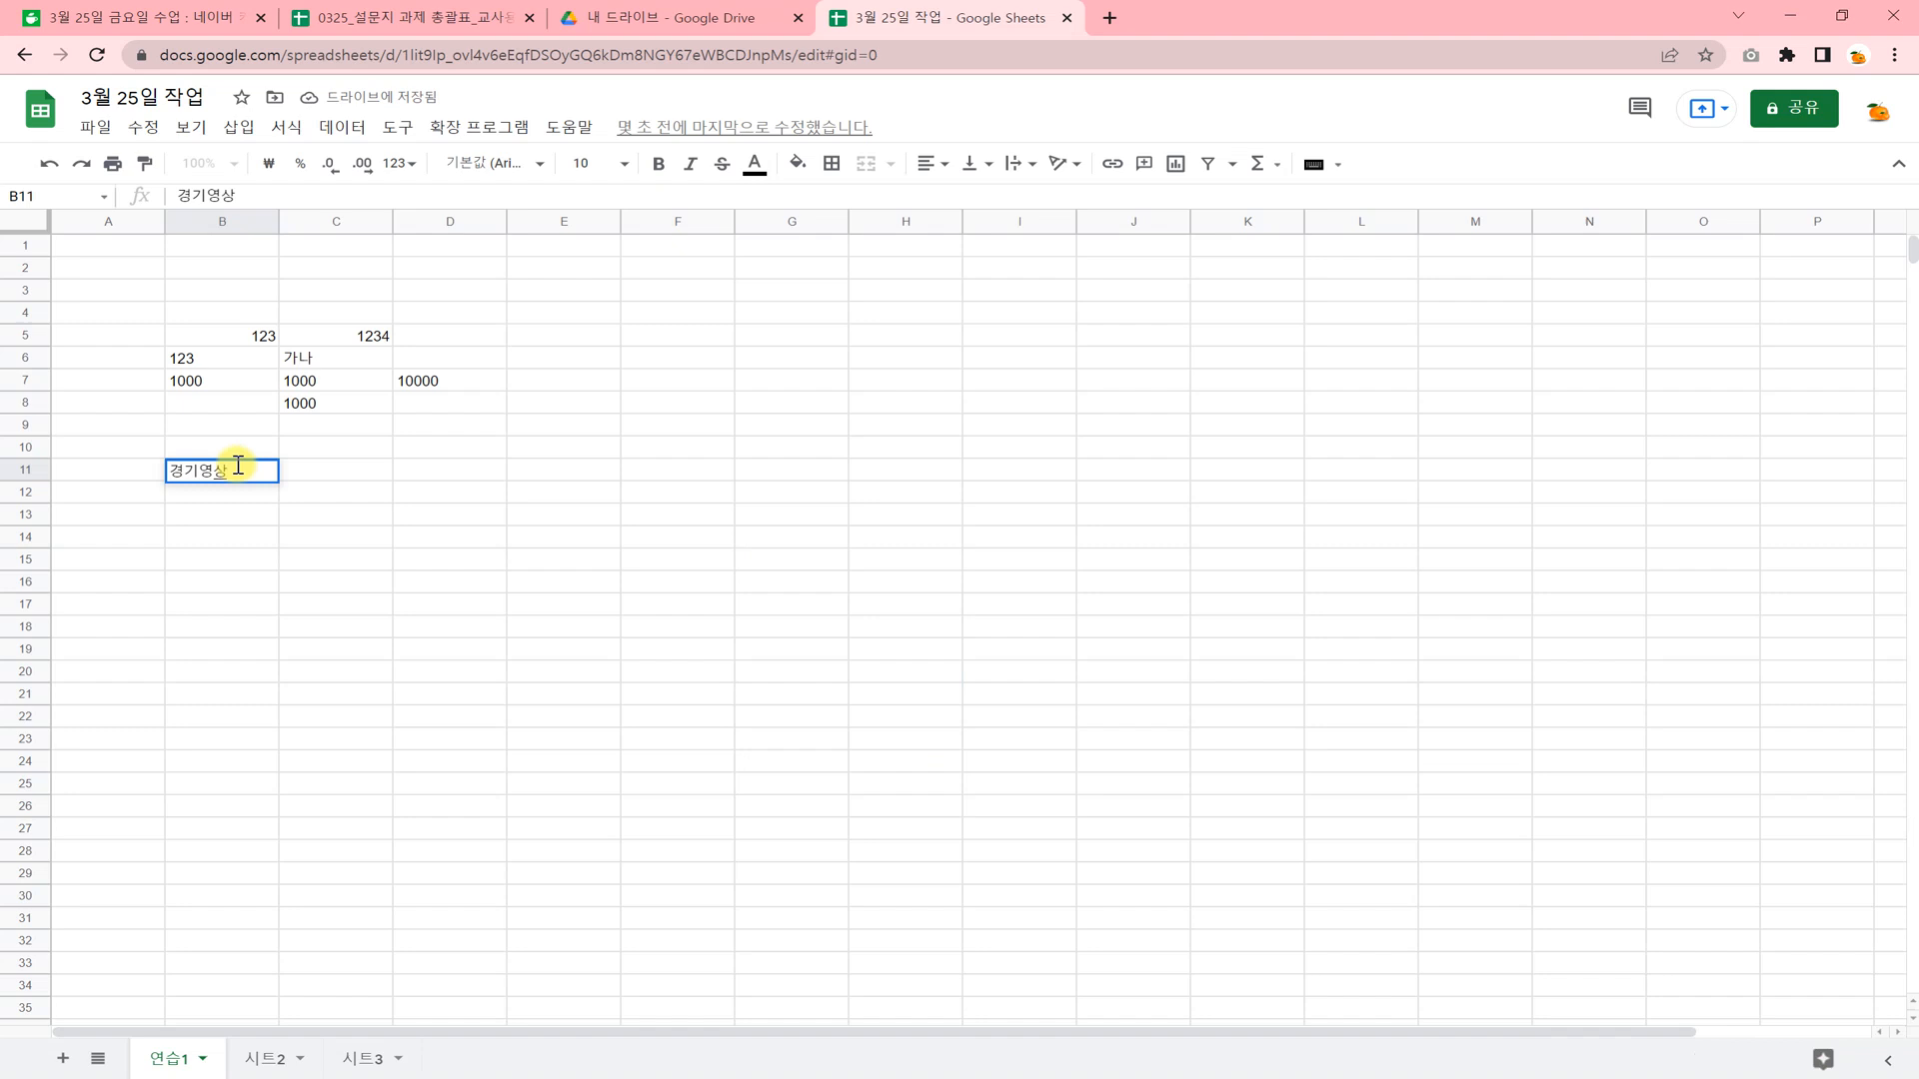
left_click(257, 557)
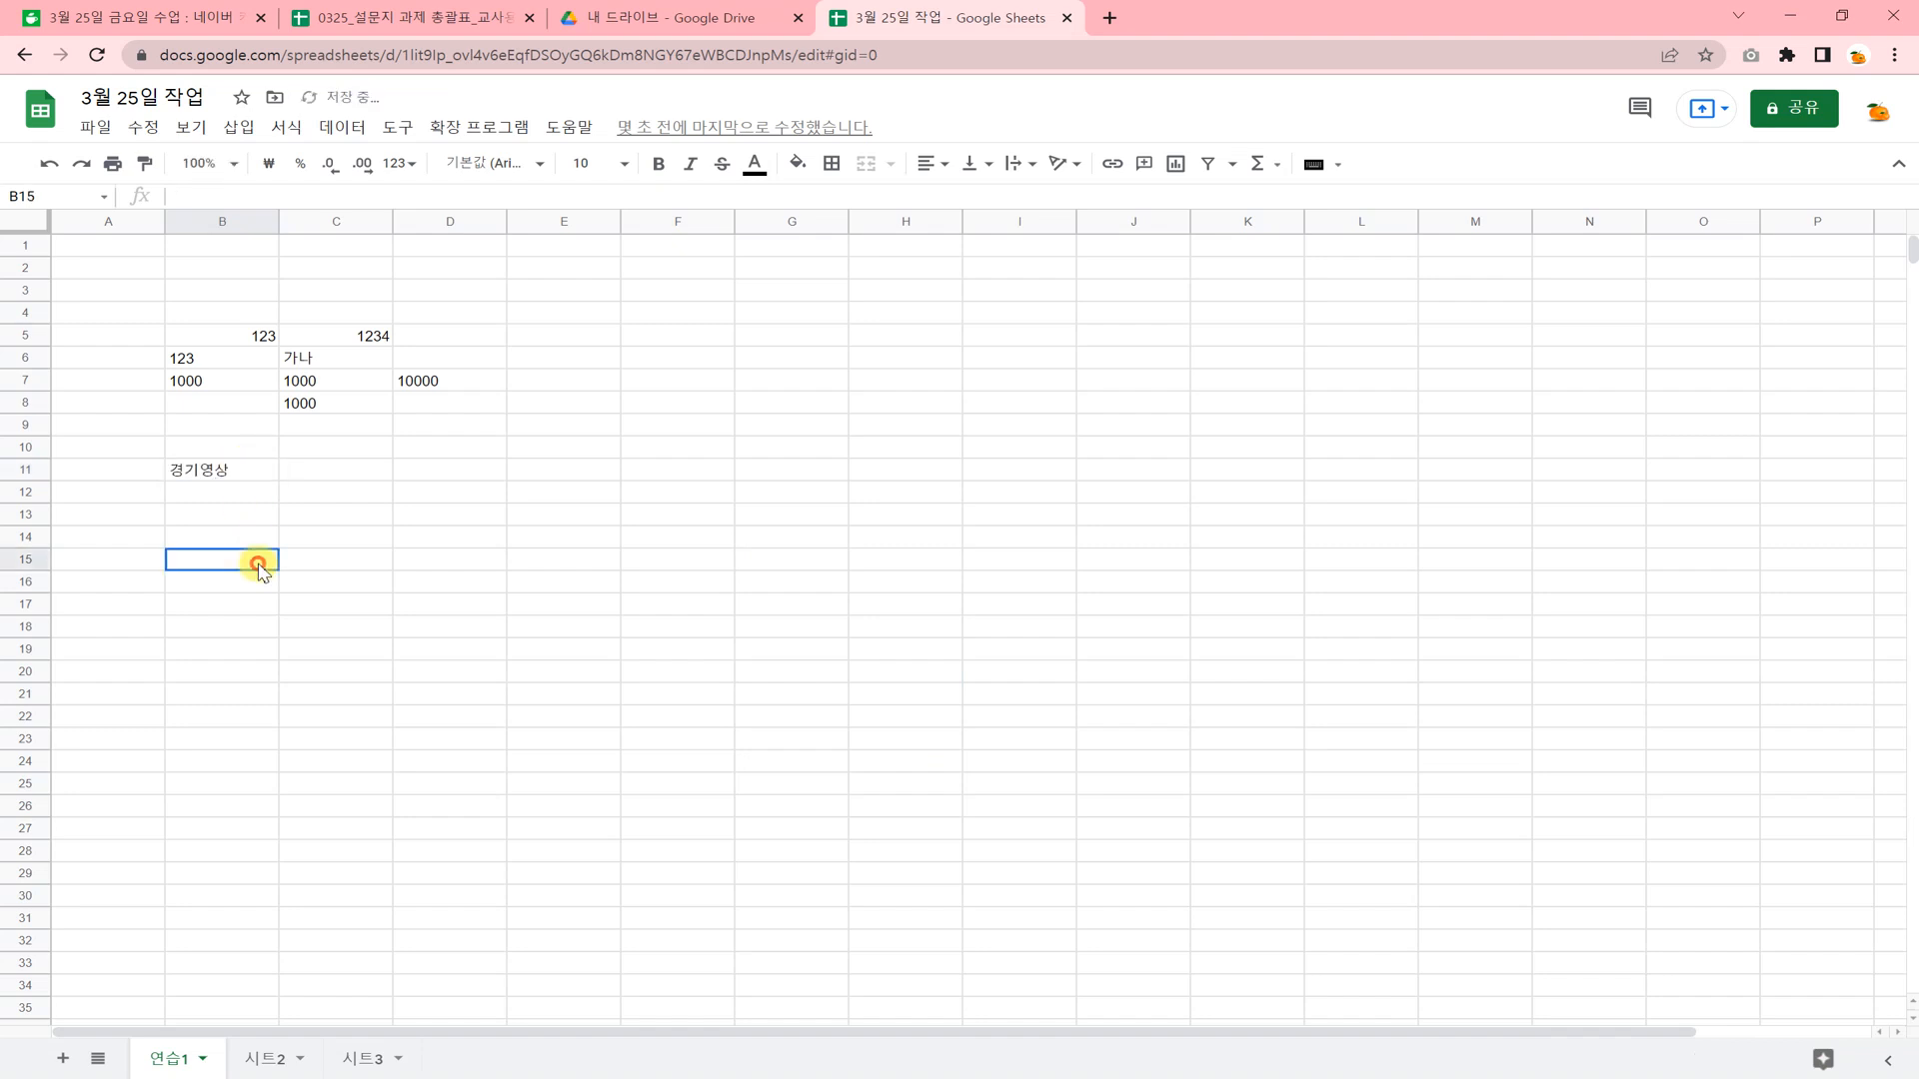
Autofill 경기영상 from B11 across to H11 and extend that row down to row 23 using the fill handle.
left_click_drag(253, 471, 861, 680)
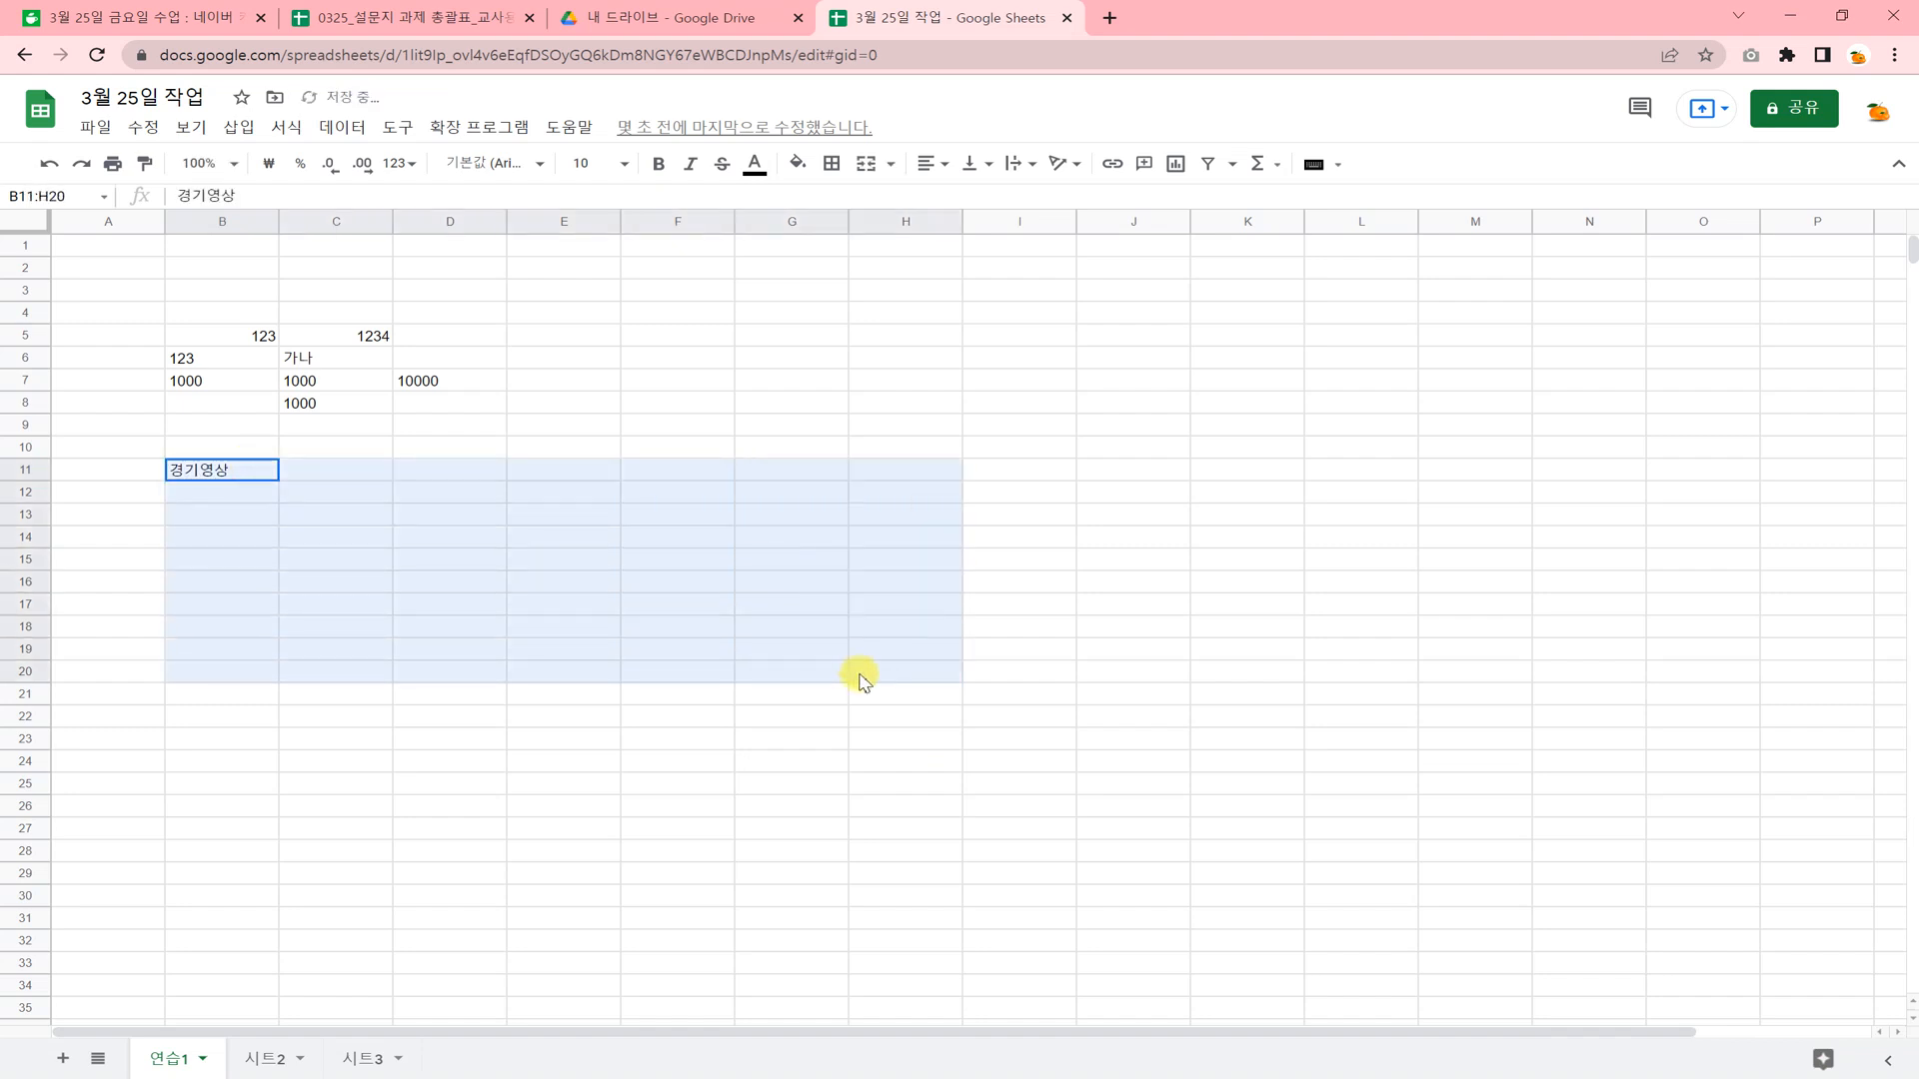
left_click(759, 803)
left_click(268, 476)
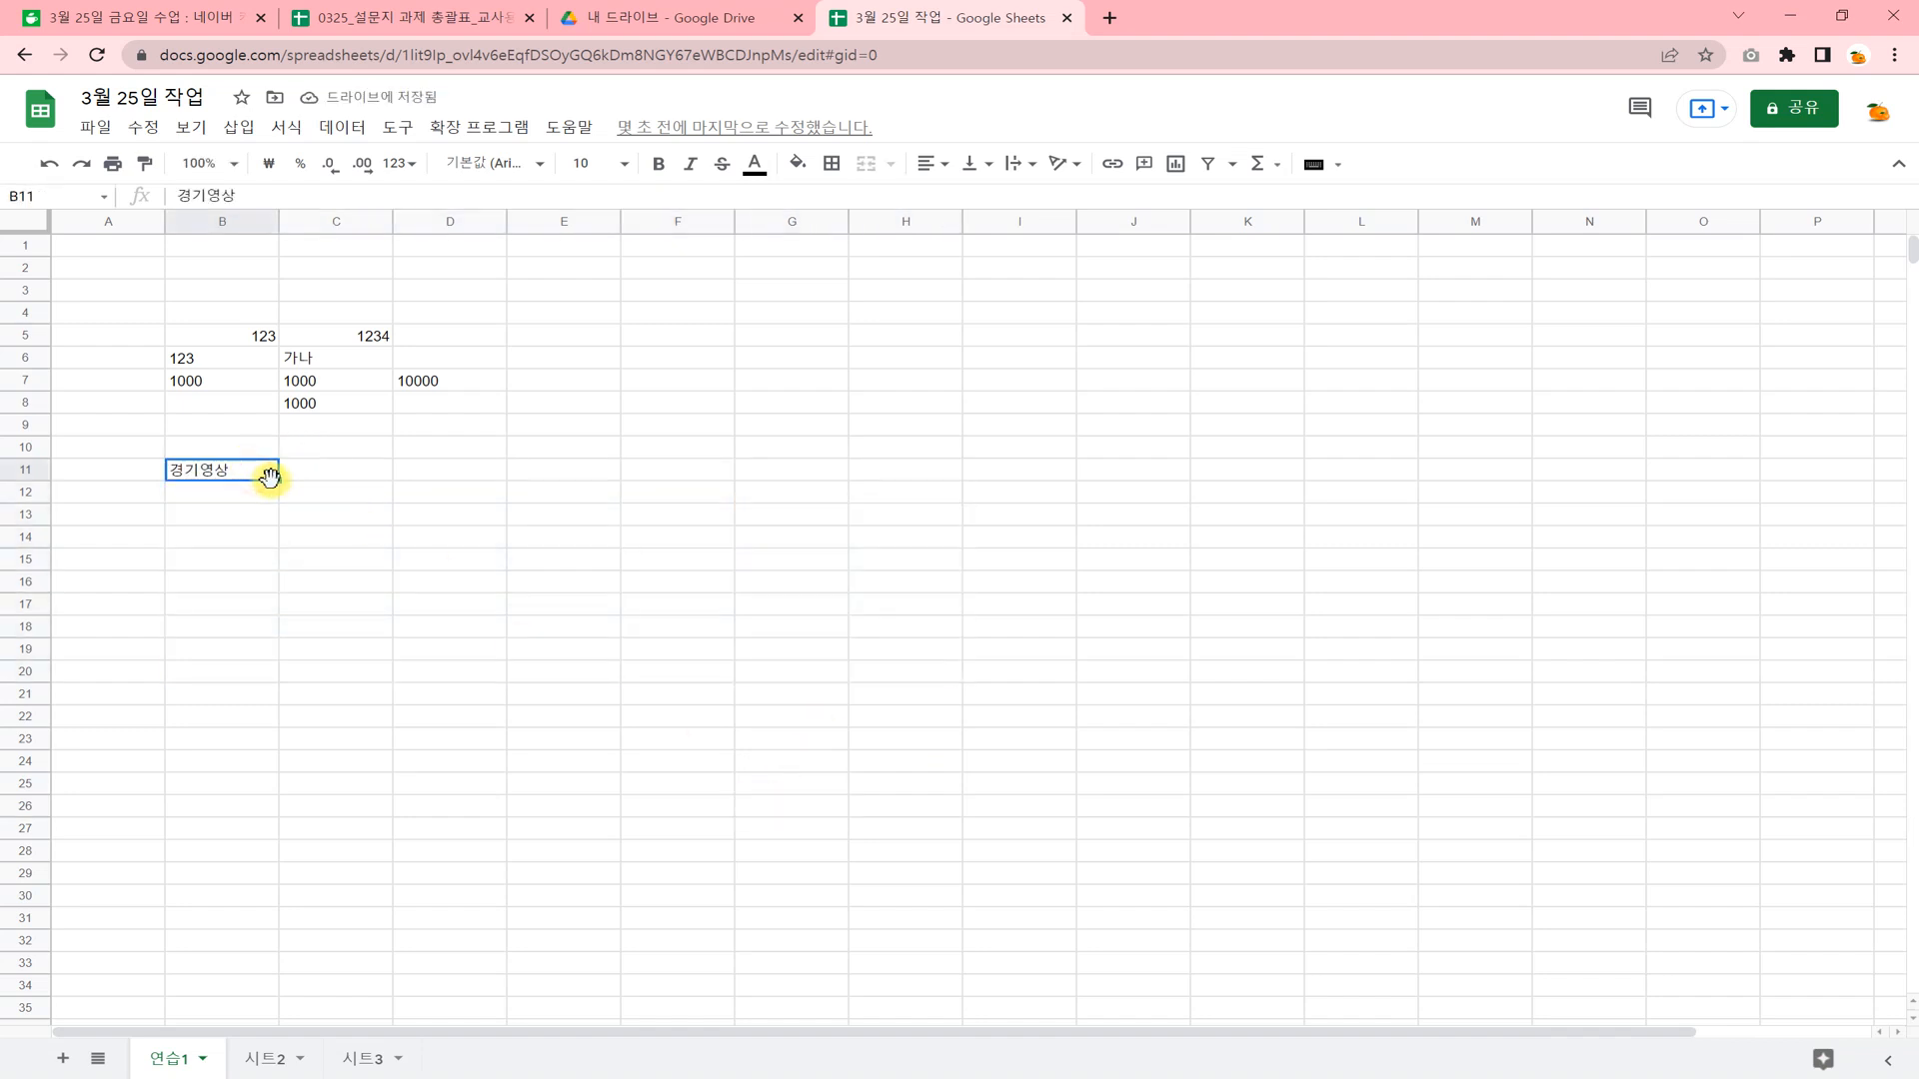
left_click_drag(279, 482, 933, 480)
left_click_drag(677, 604, 673, 620)
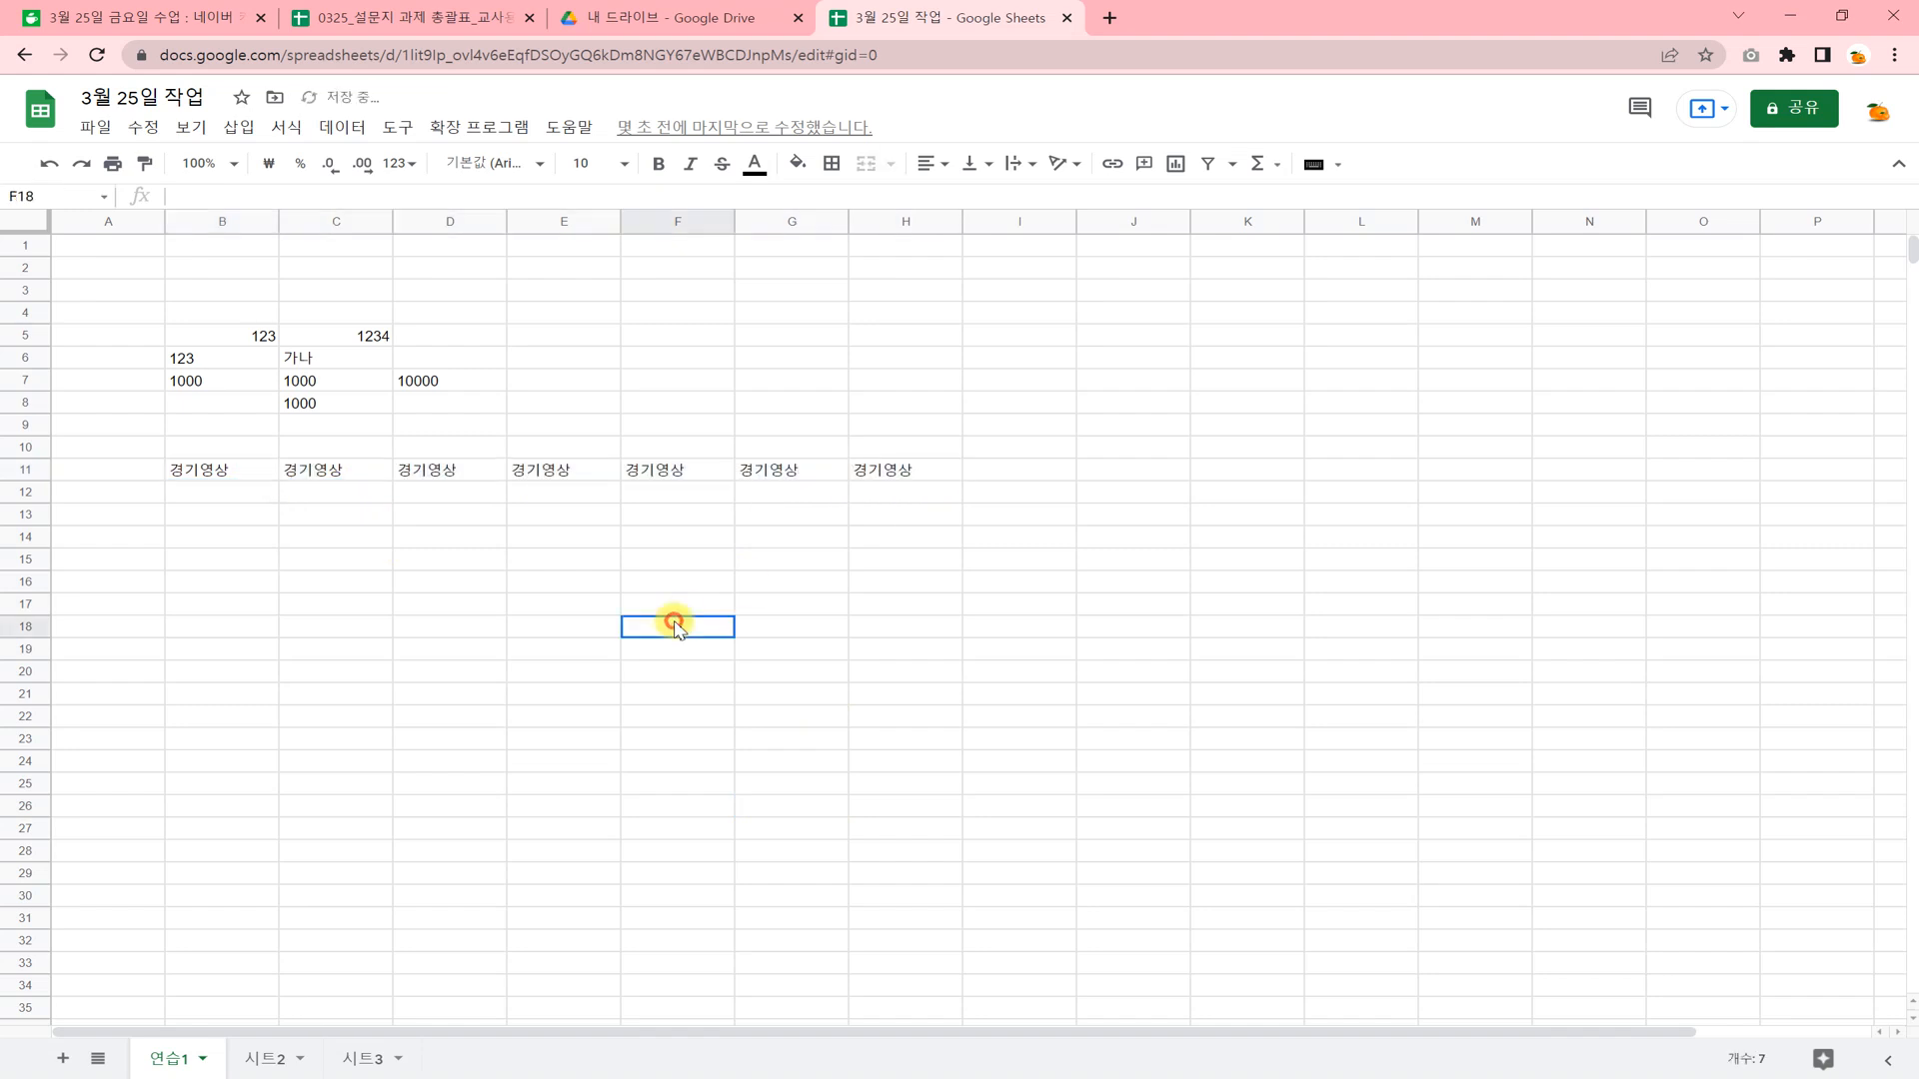
left_click_drag(243, 468, 959, 752)
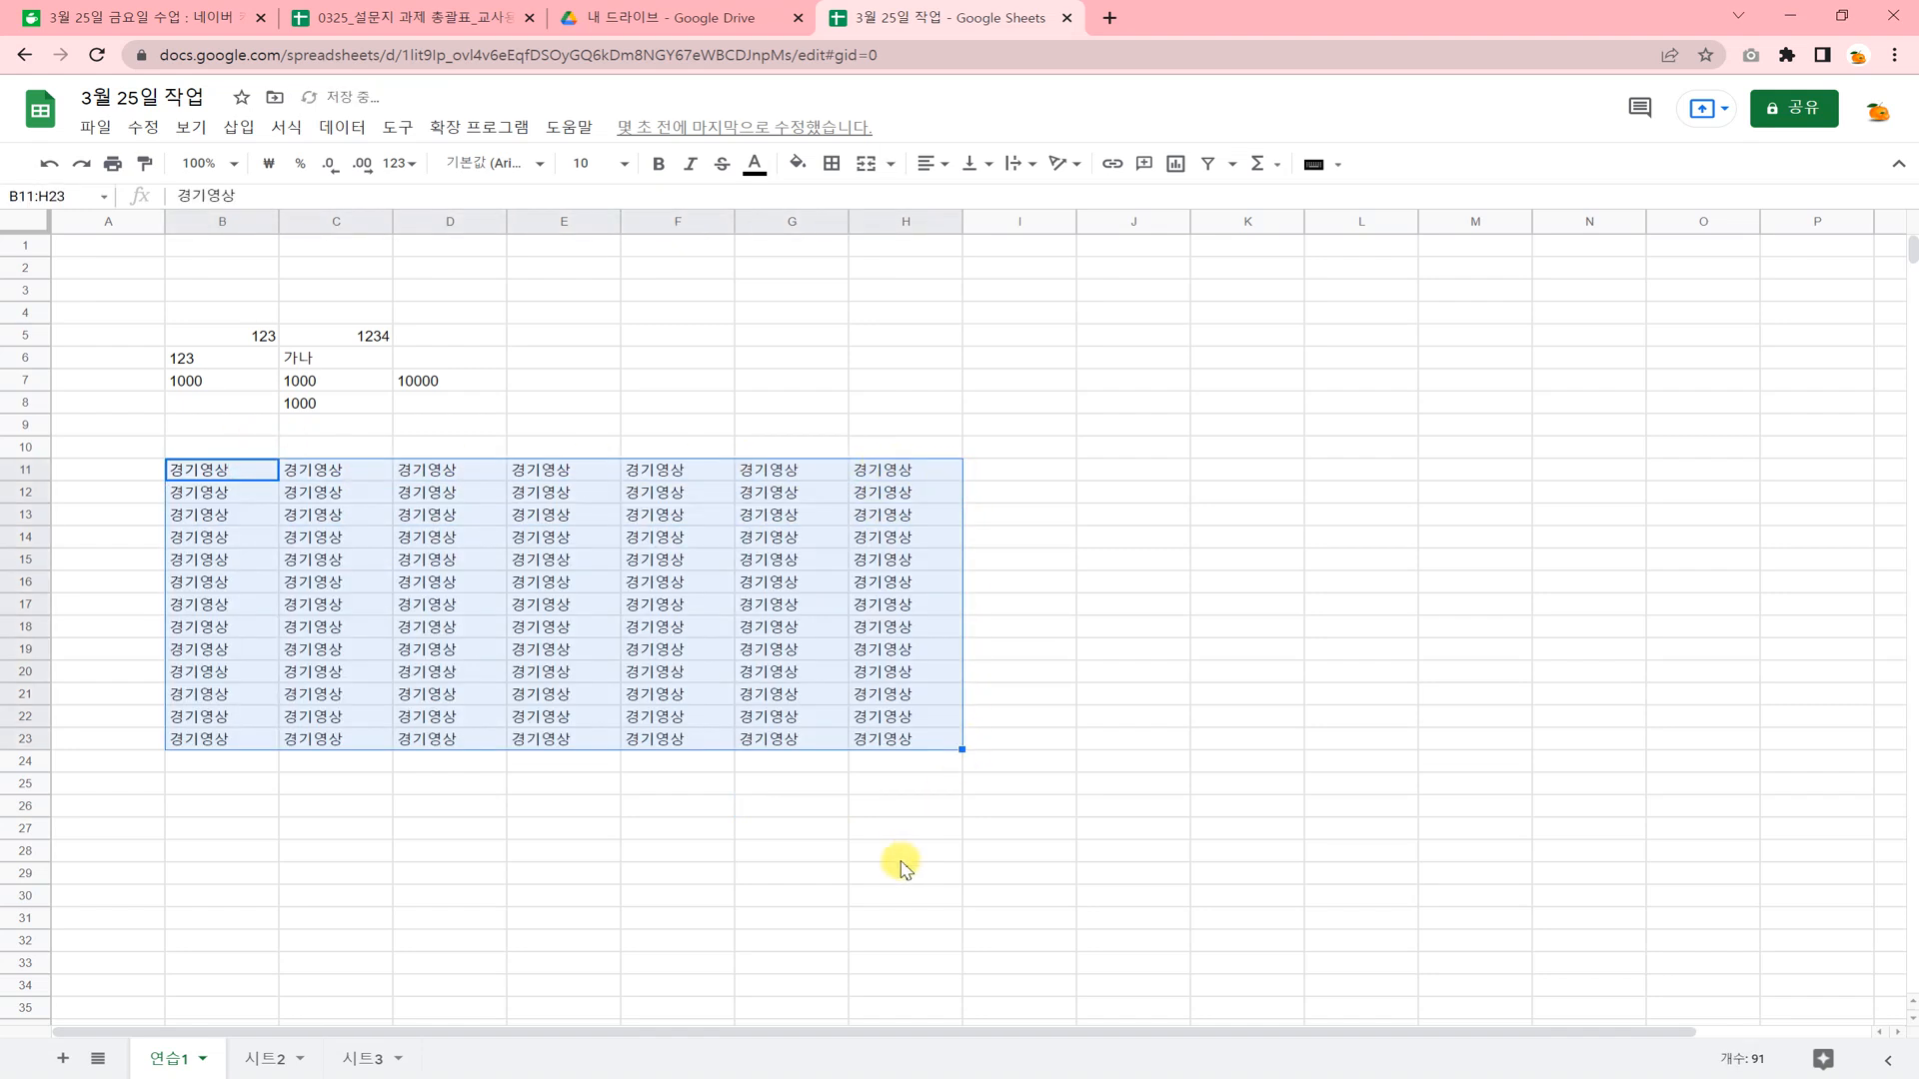
Clear the contents of B11:H23 and select the empty cell B11.
left_click(899, 859)
left_click_drag(223, 471, 878, 751)
key("Delete")
left_click(693, 784)
left_click(232, 461)
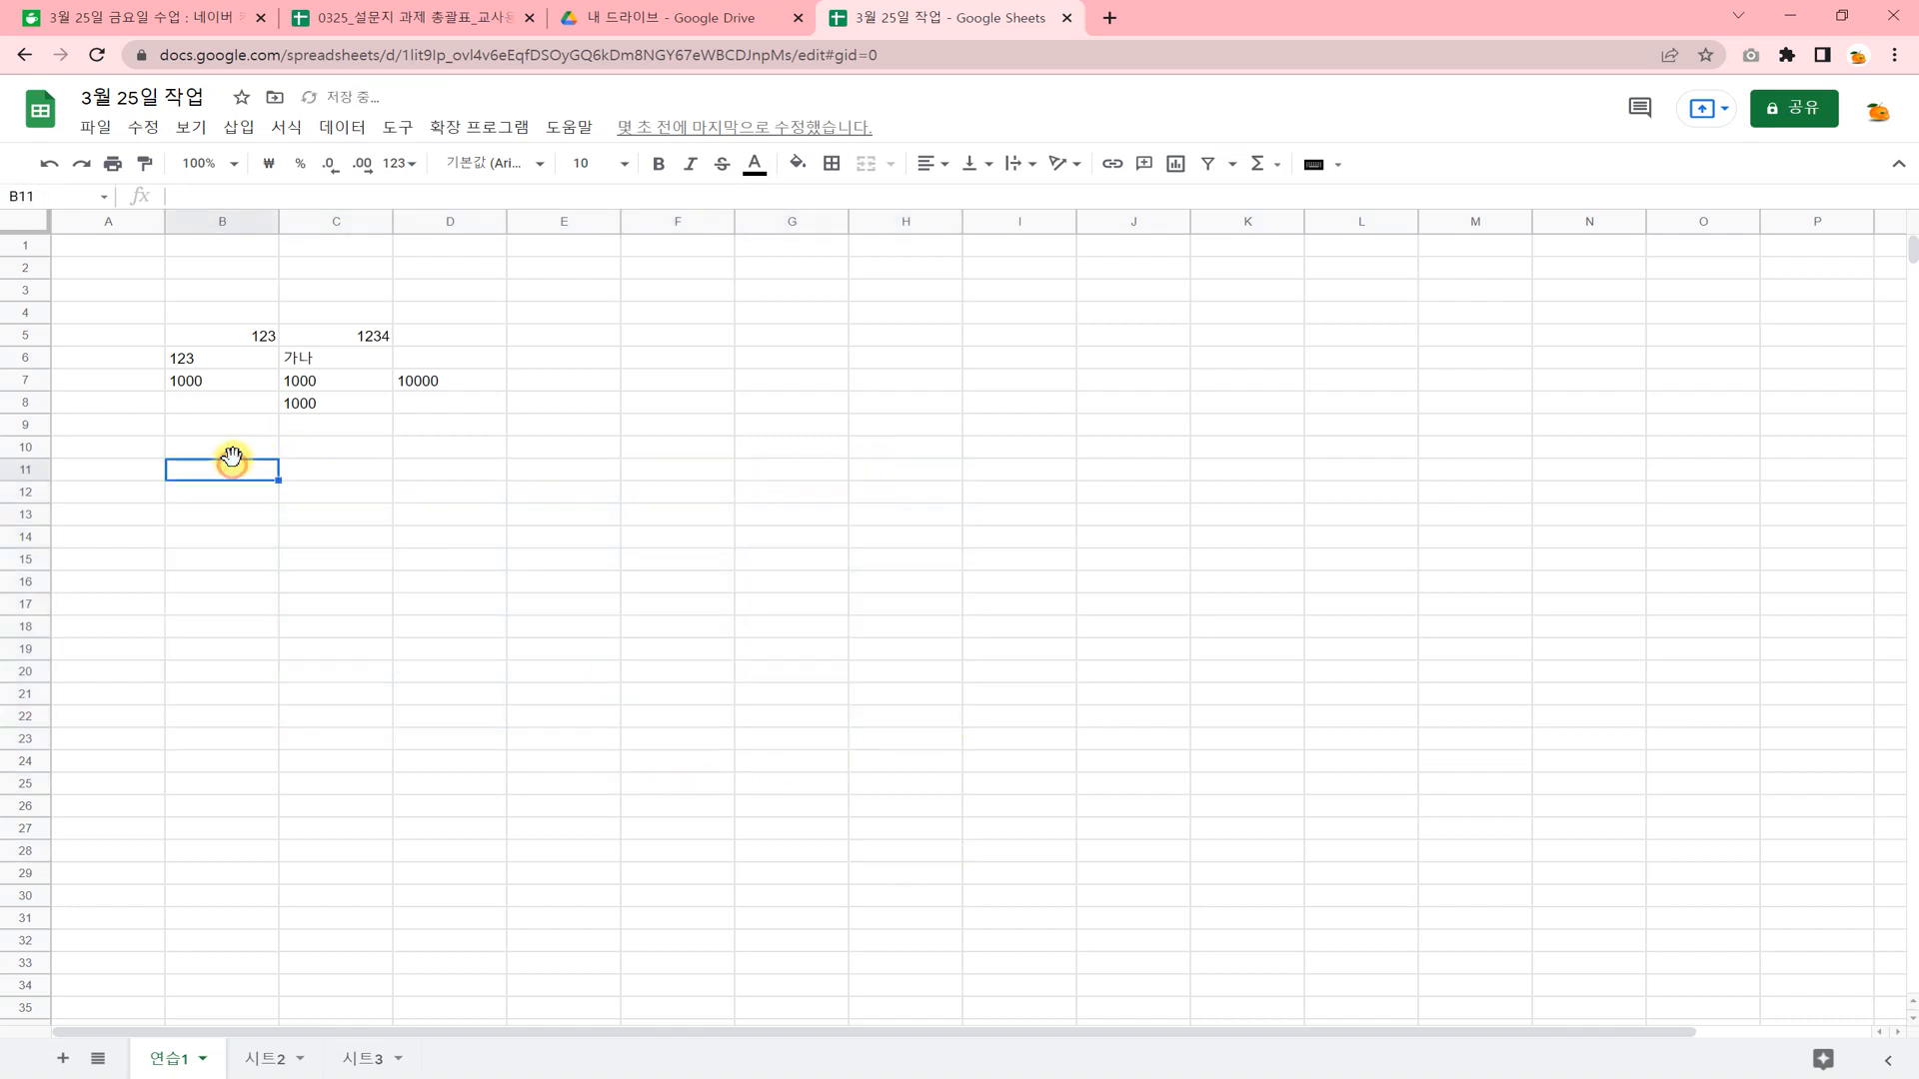
Enter 경기영상 in cell B11 and fill the whole range B11:I24 with it at once.
type("경기영상")
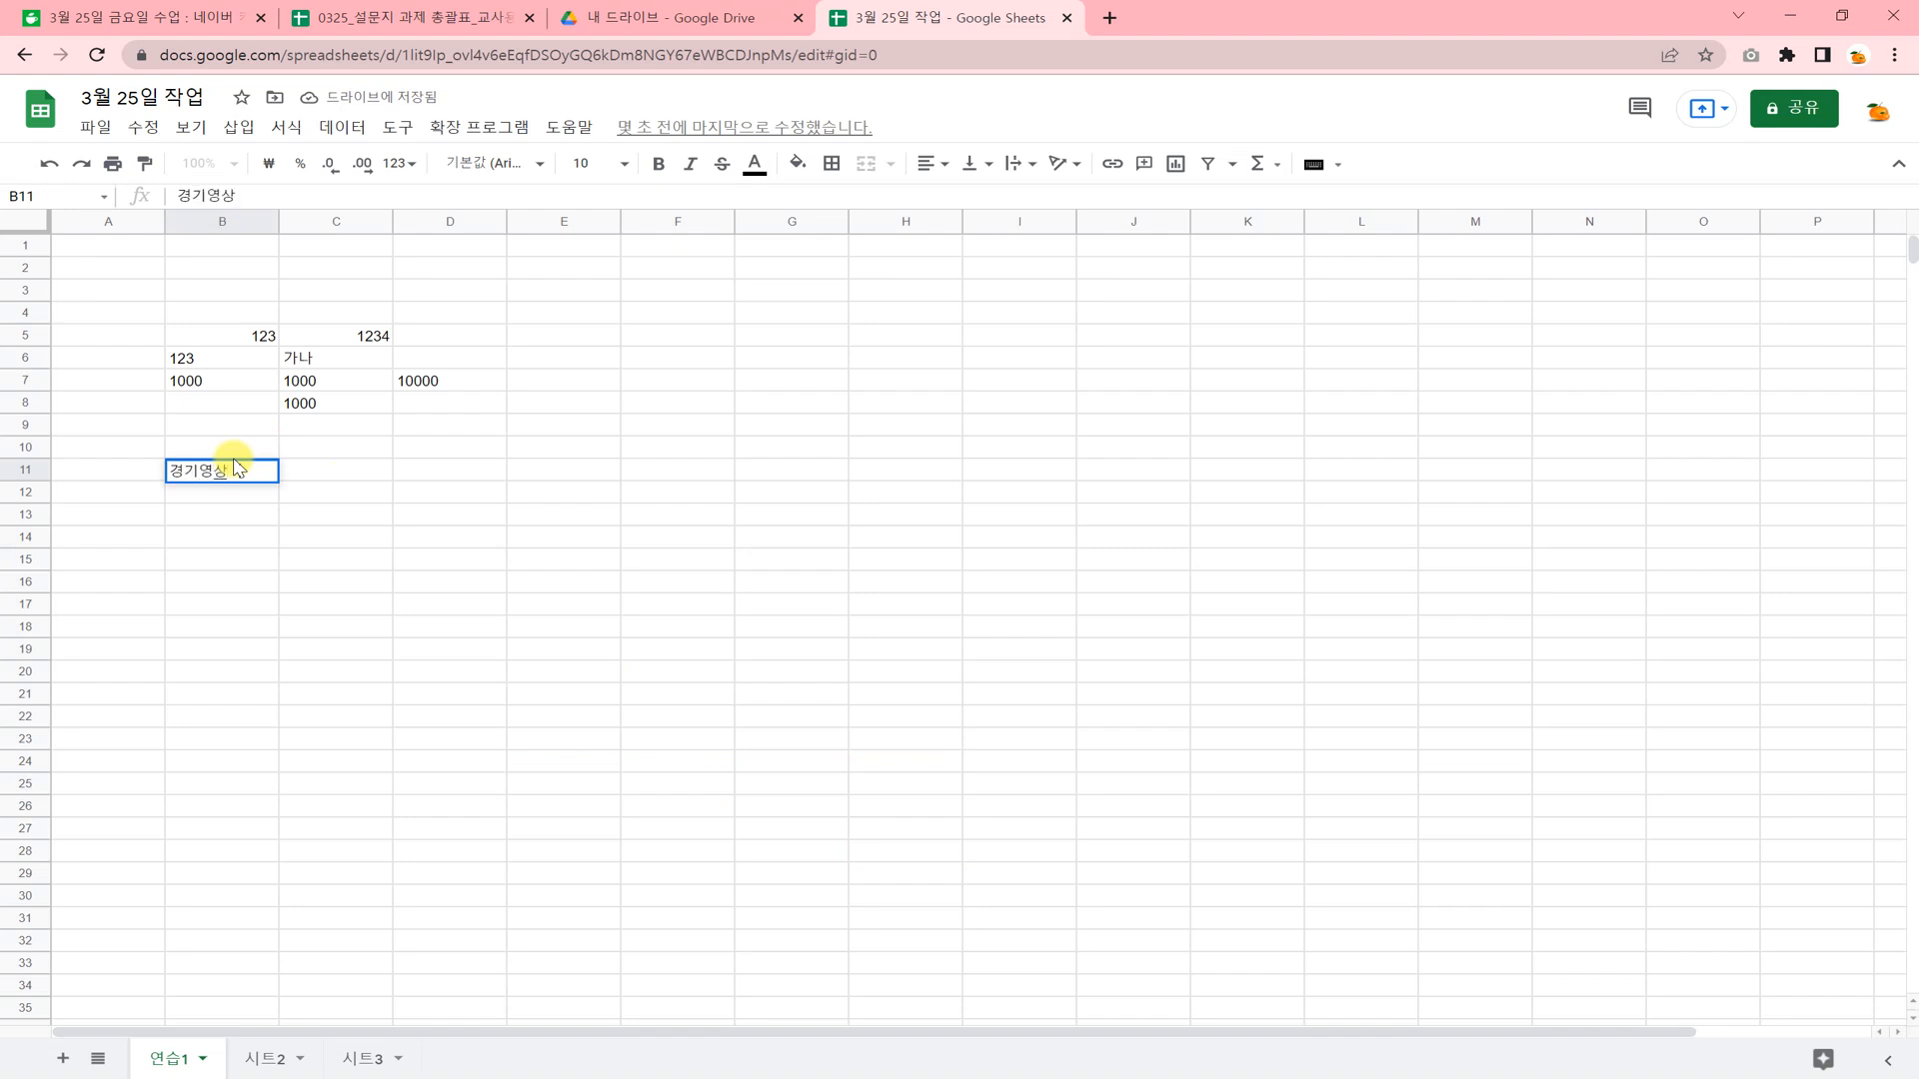
left_click(247, 558)
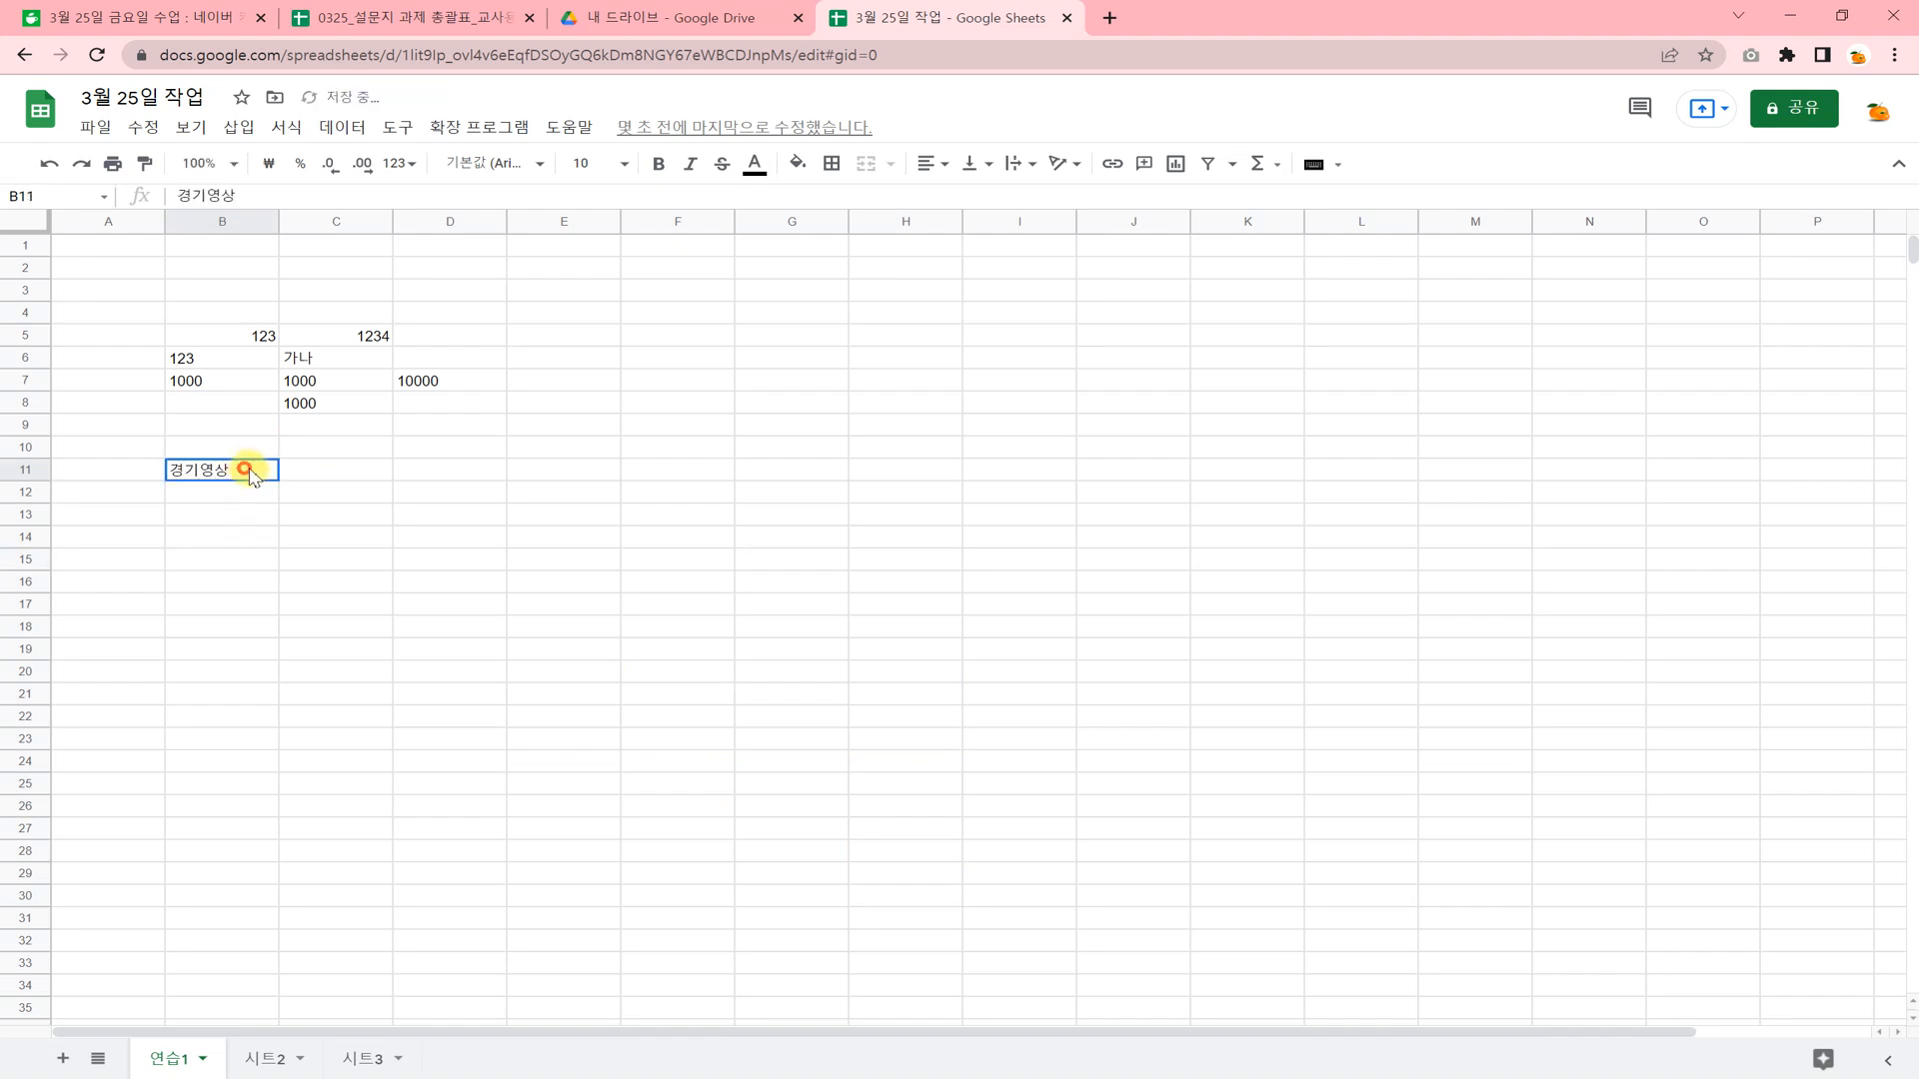
left_click_drag(248, 467, 1047, 762)
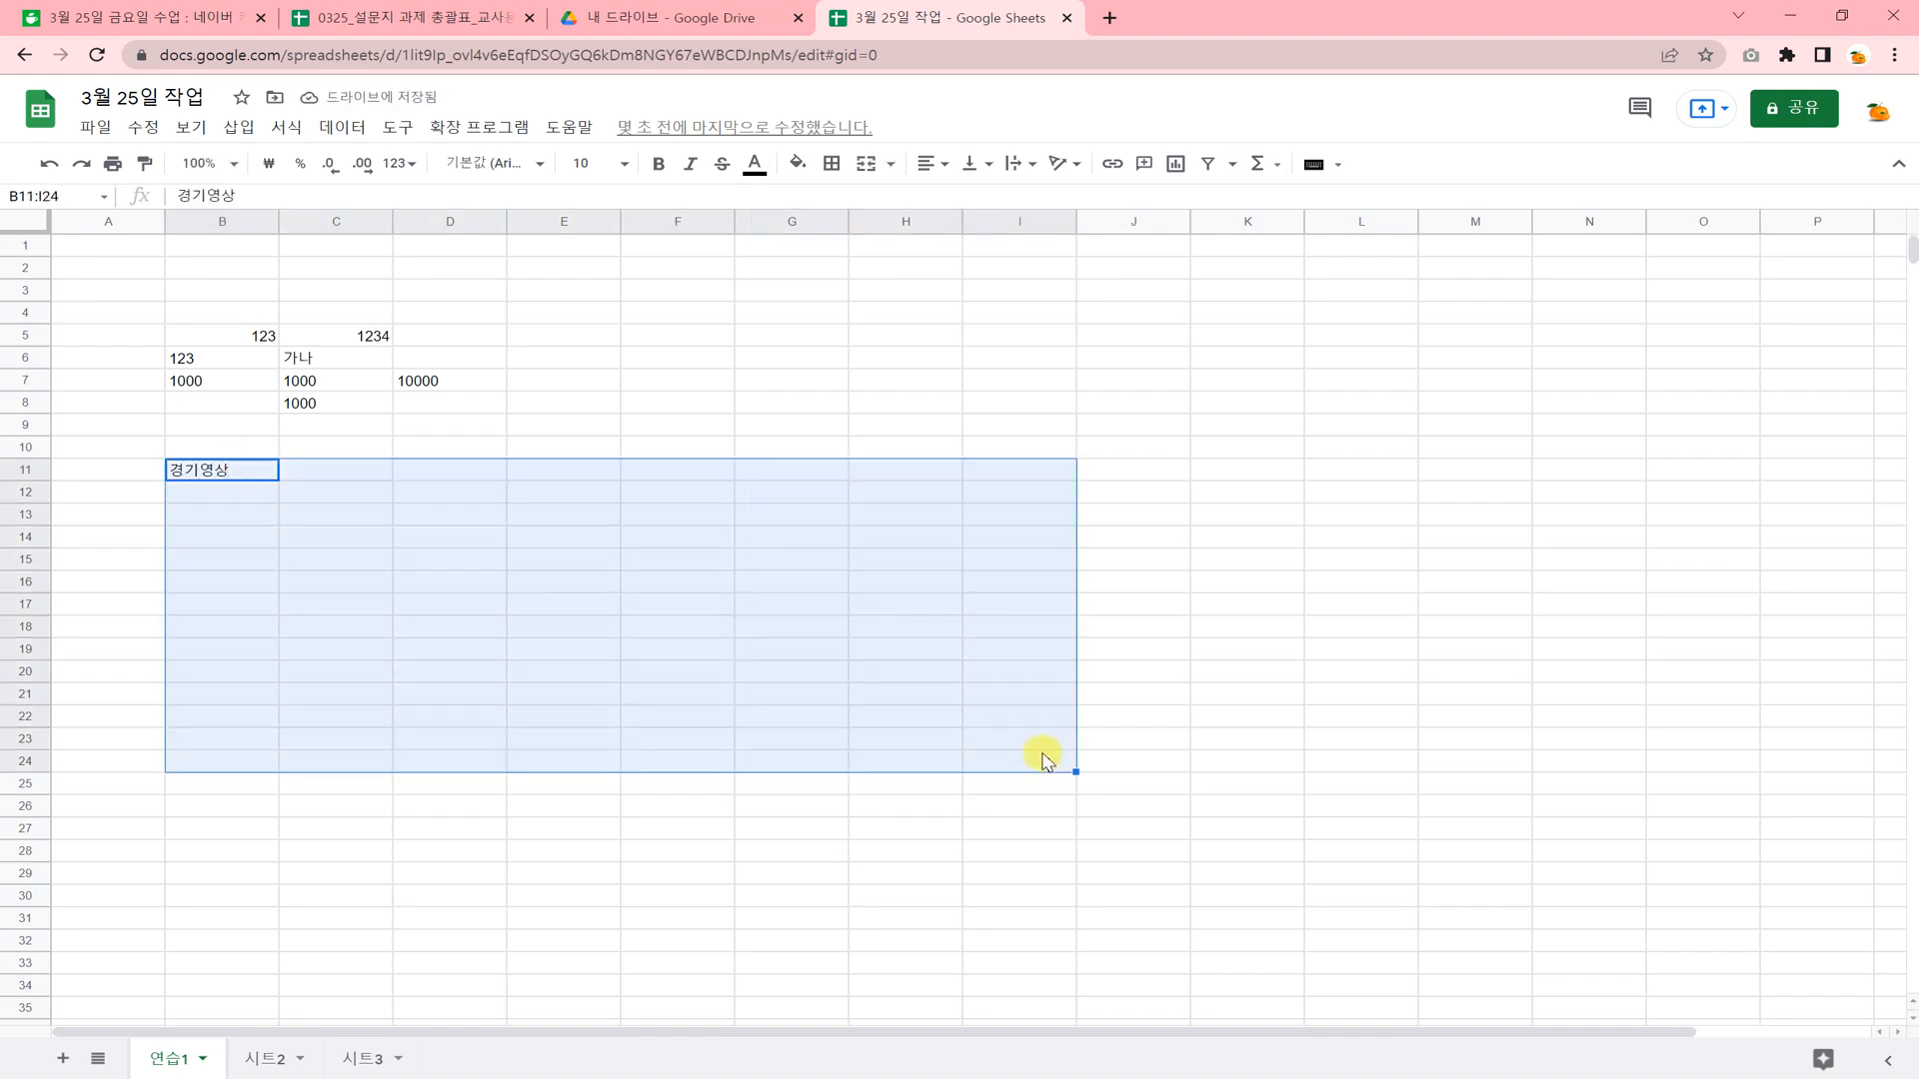
key("ctrl+Return")
Enter 123 in cell B27 and fill the range B27:E34 with that number.
scroll(849, 840, "down", 2)
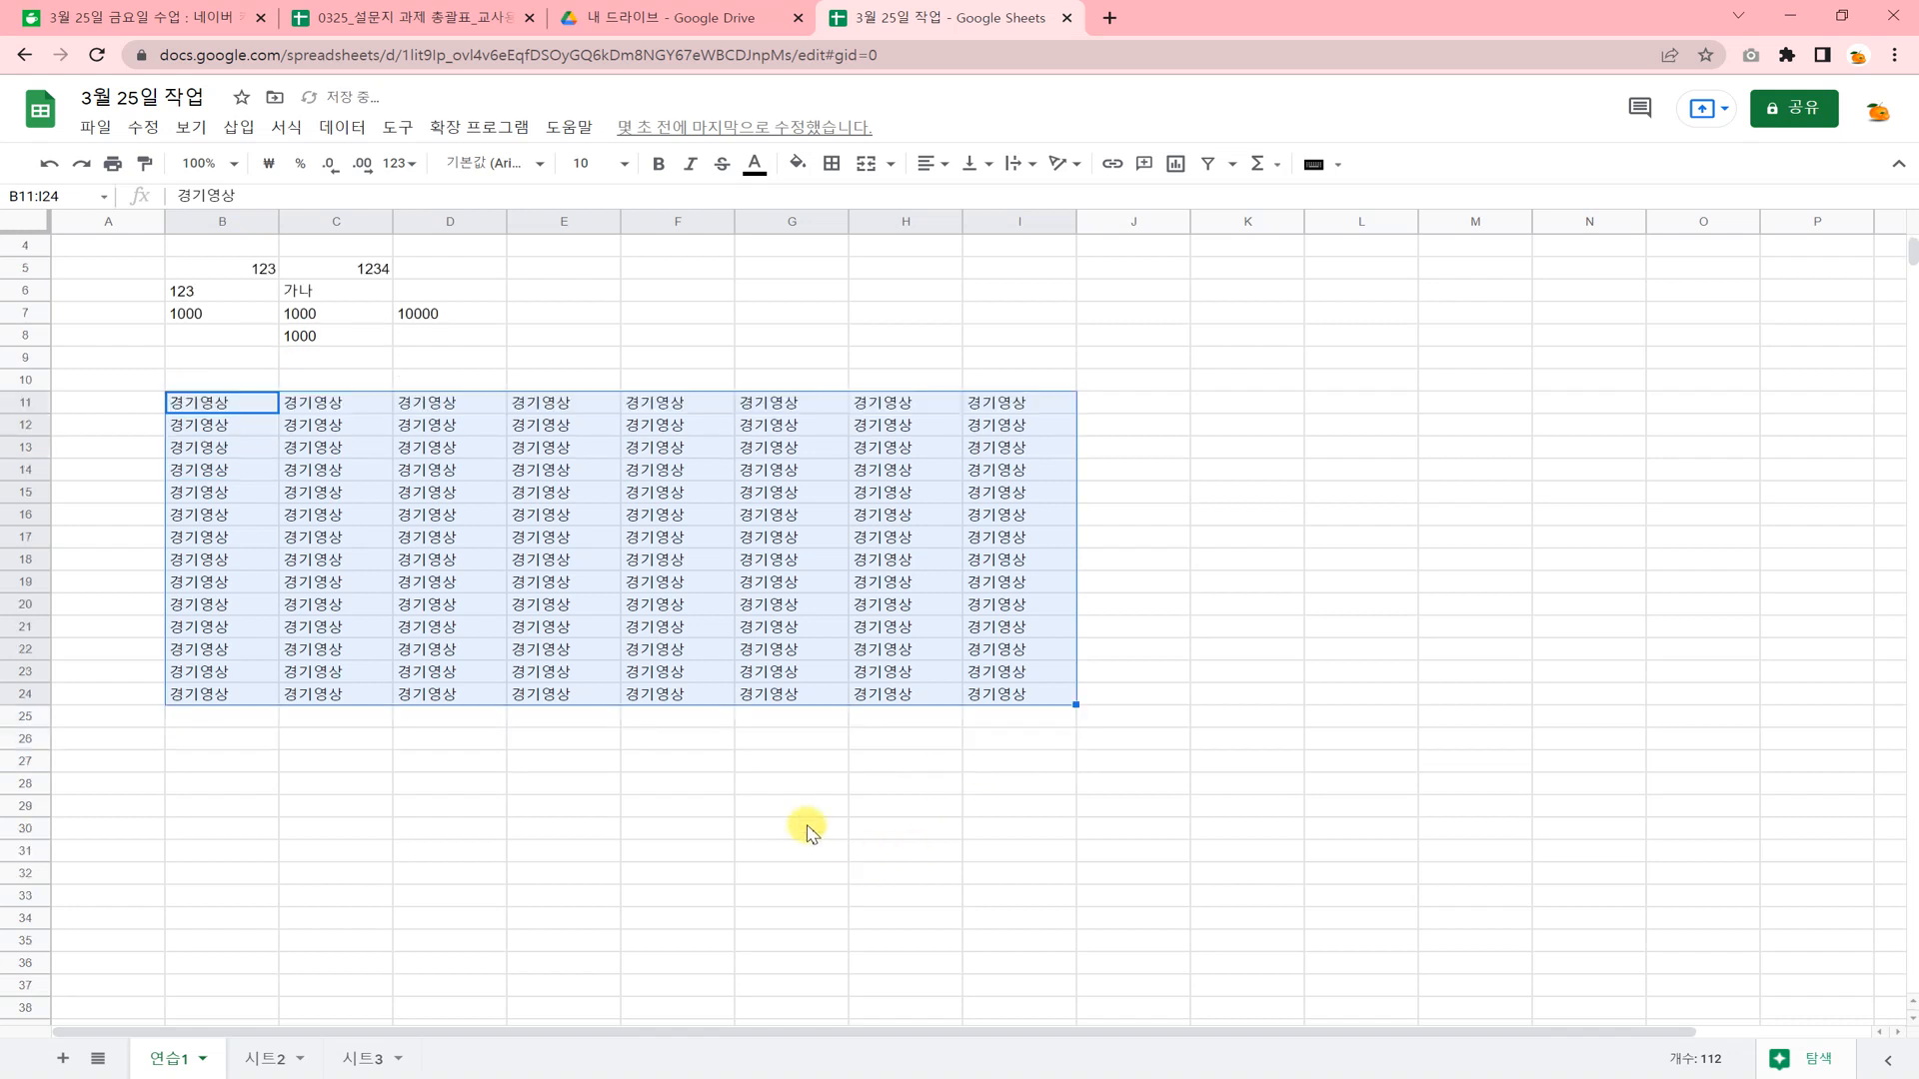
left_click(251, 697)
type("123")
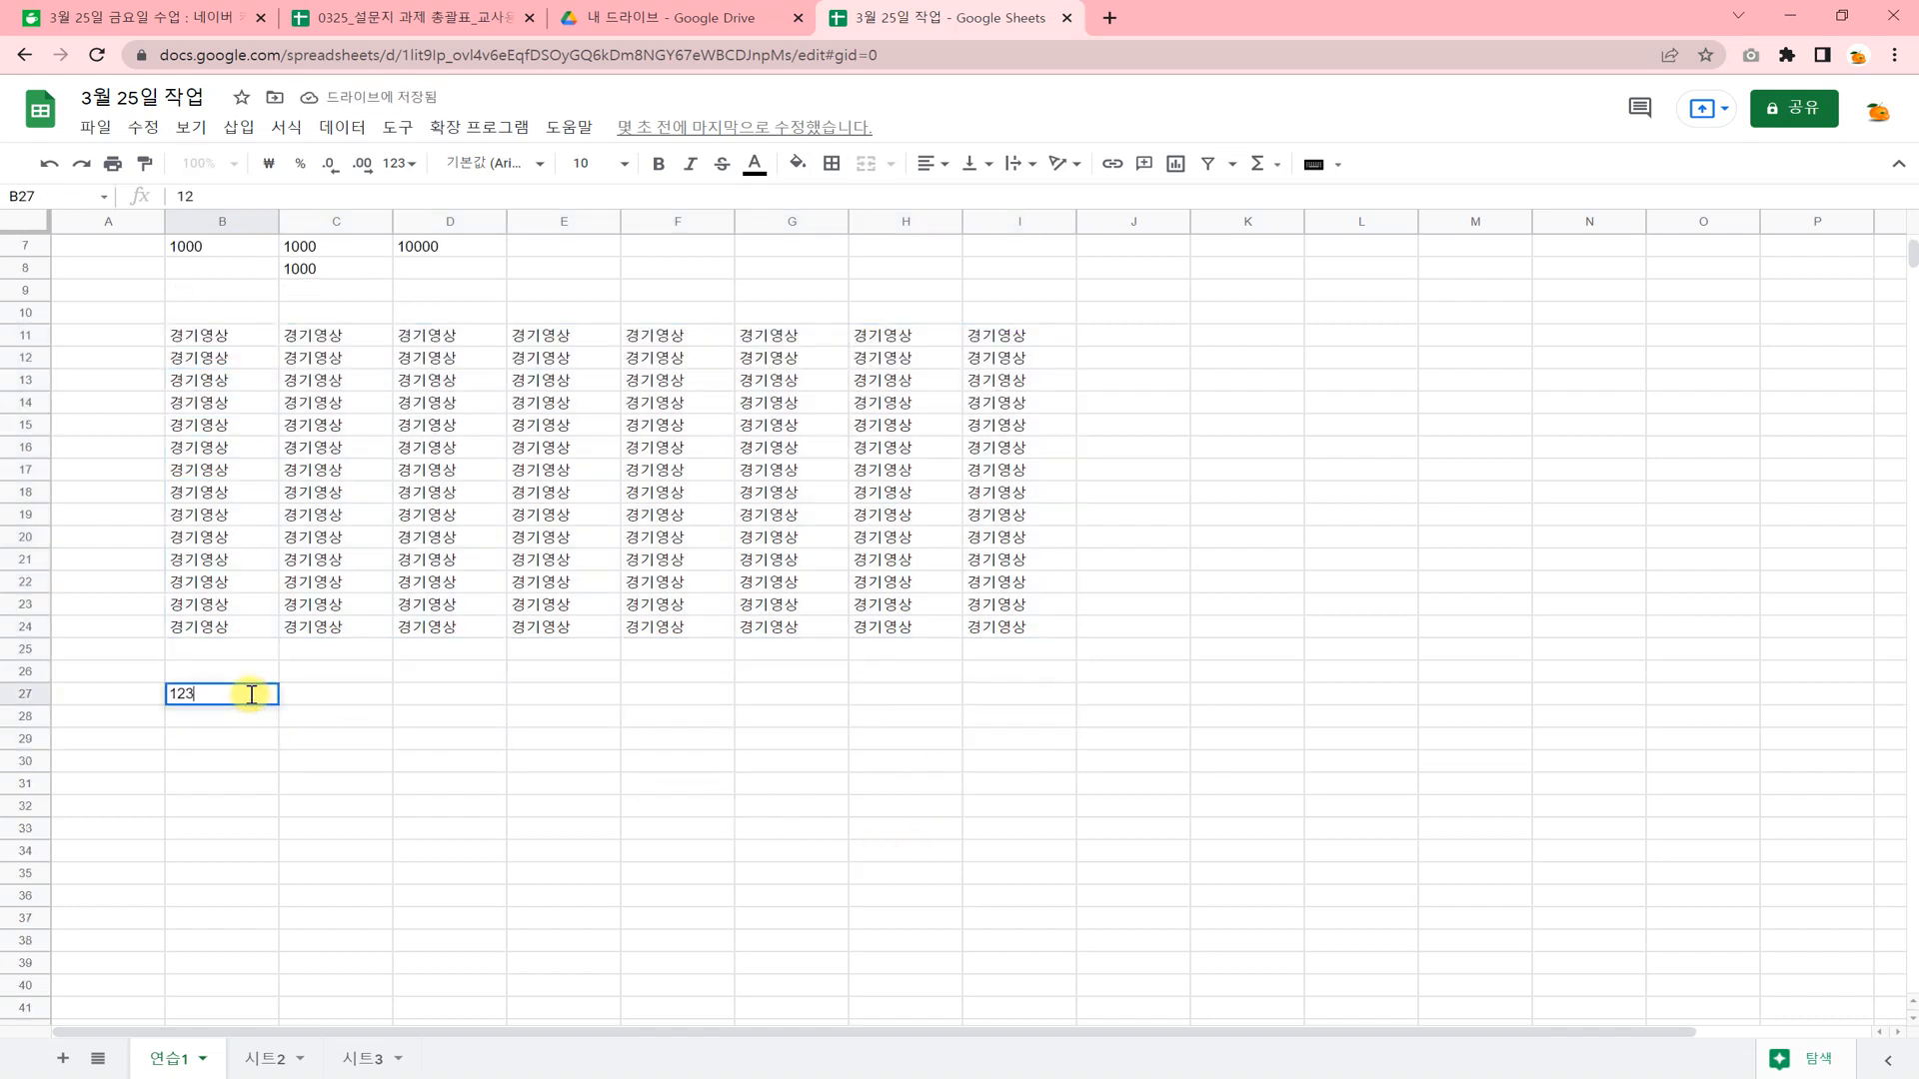
key("Return")
left_click_drag(252, 696, 601, 849)
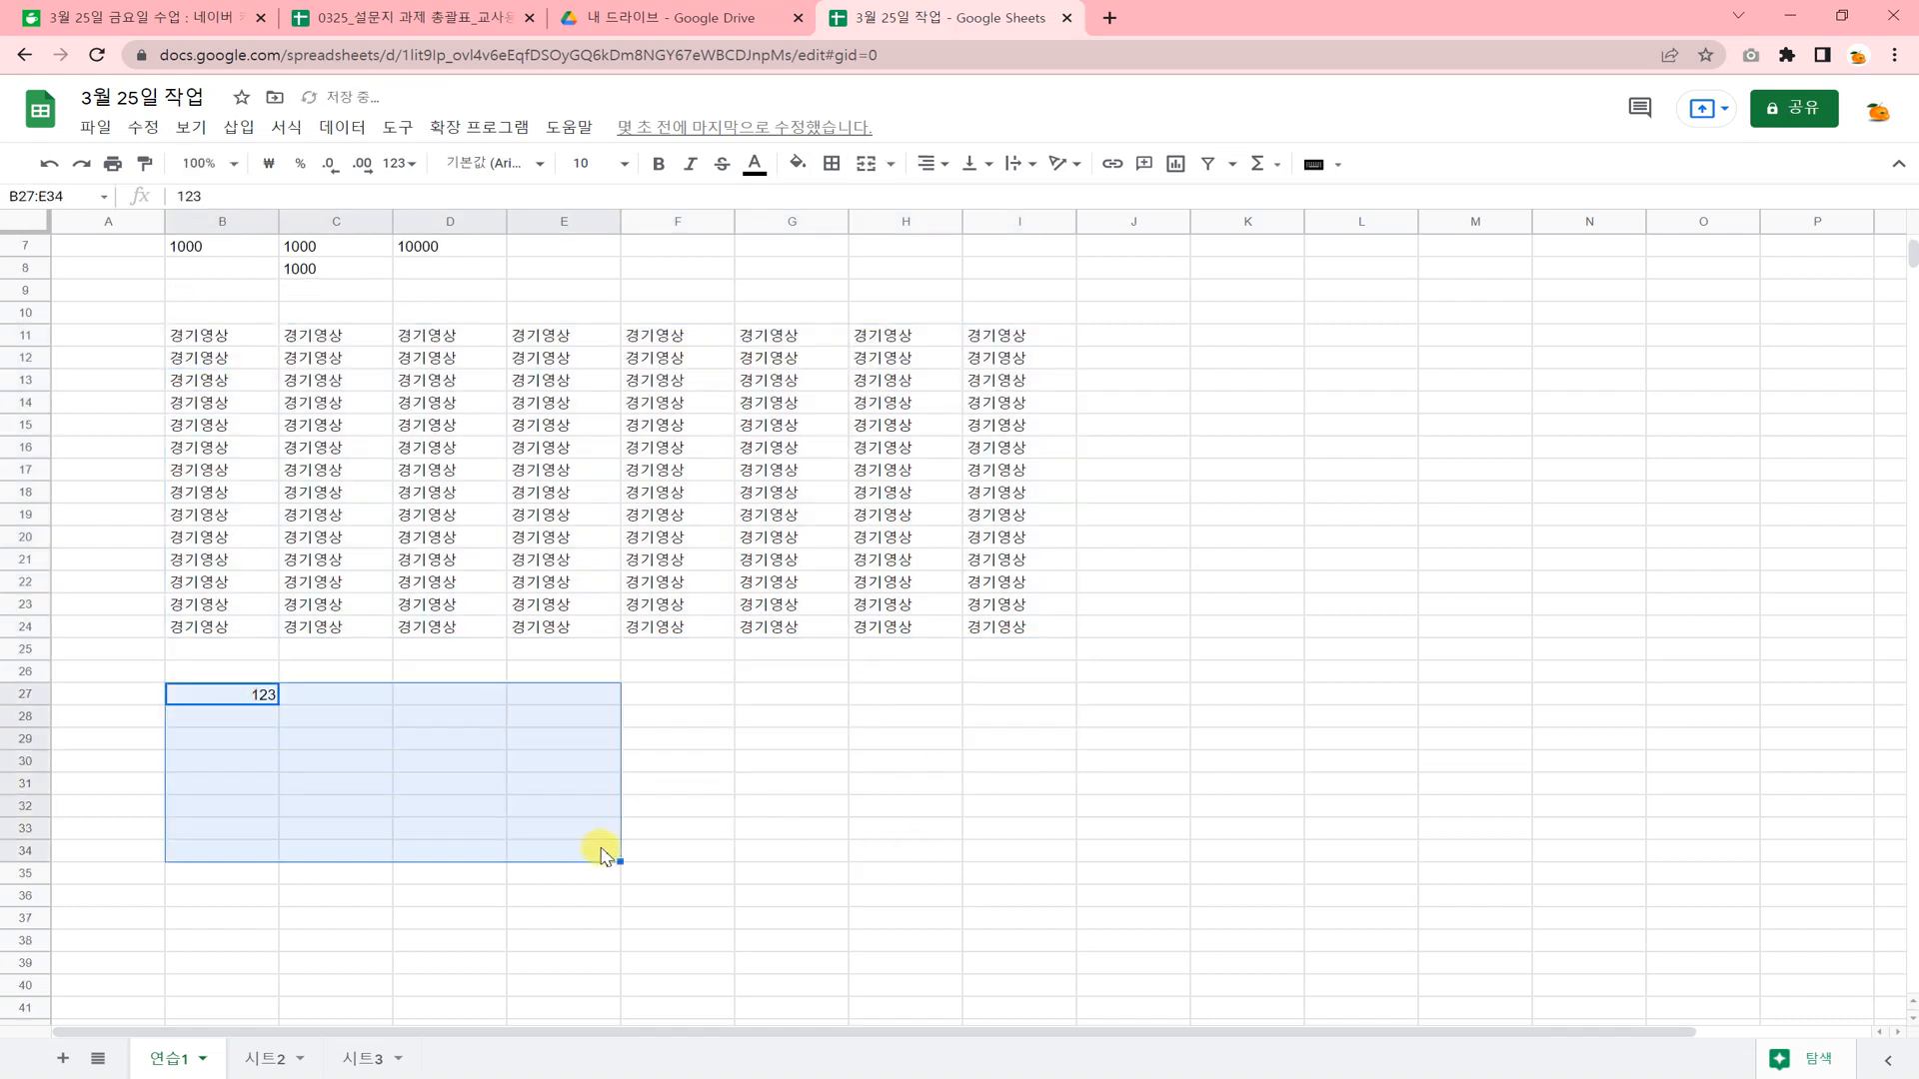
key("ctrl+Return")
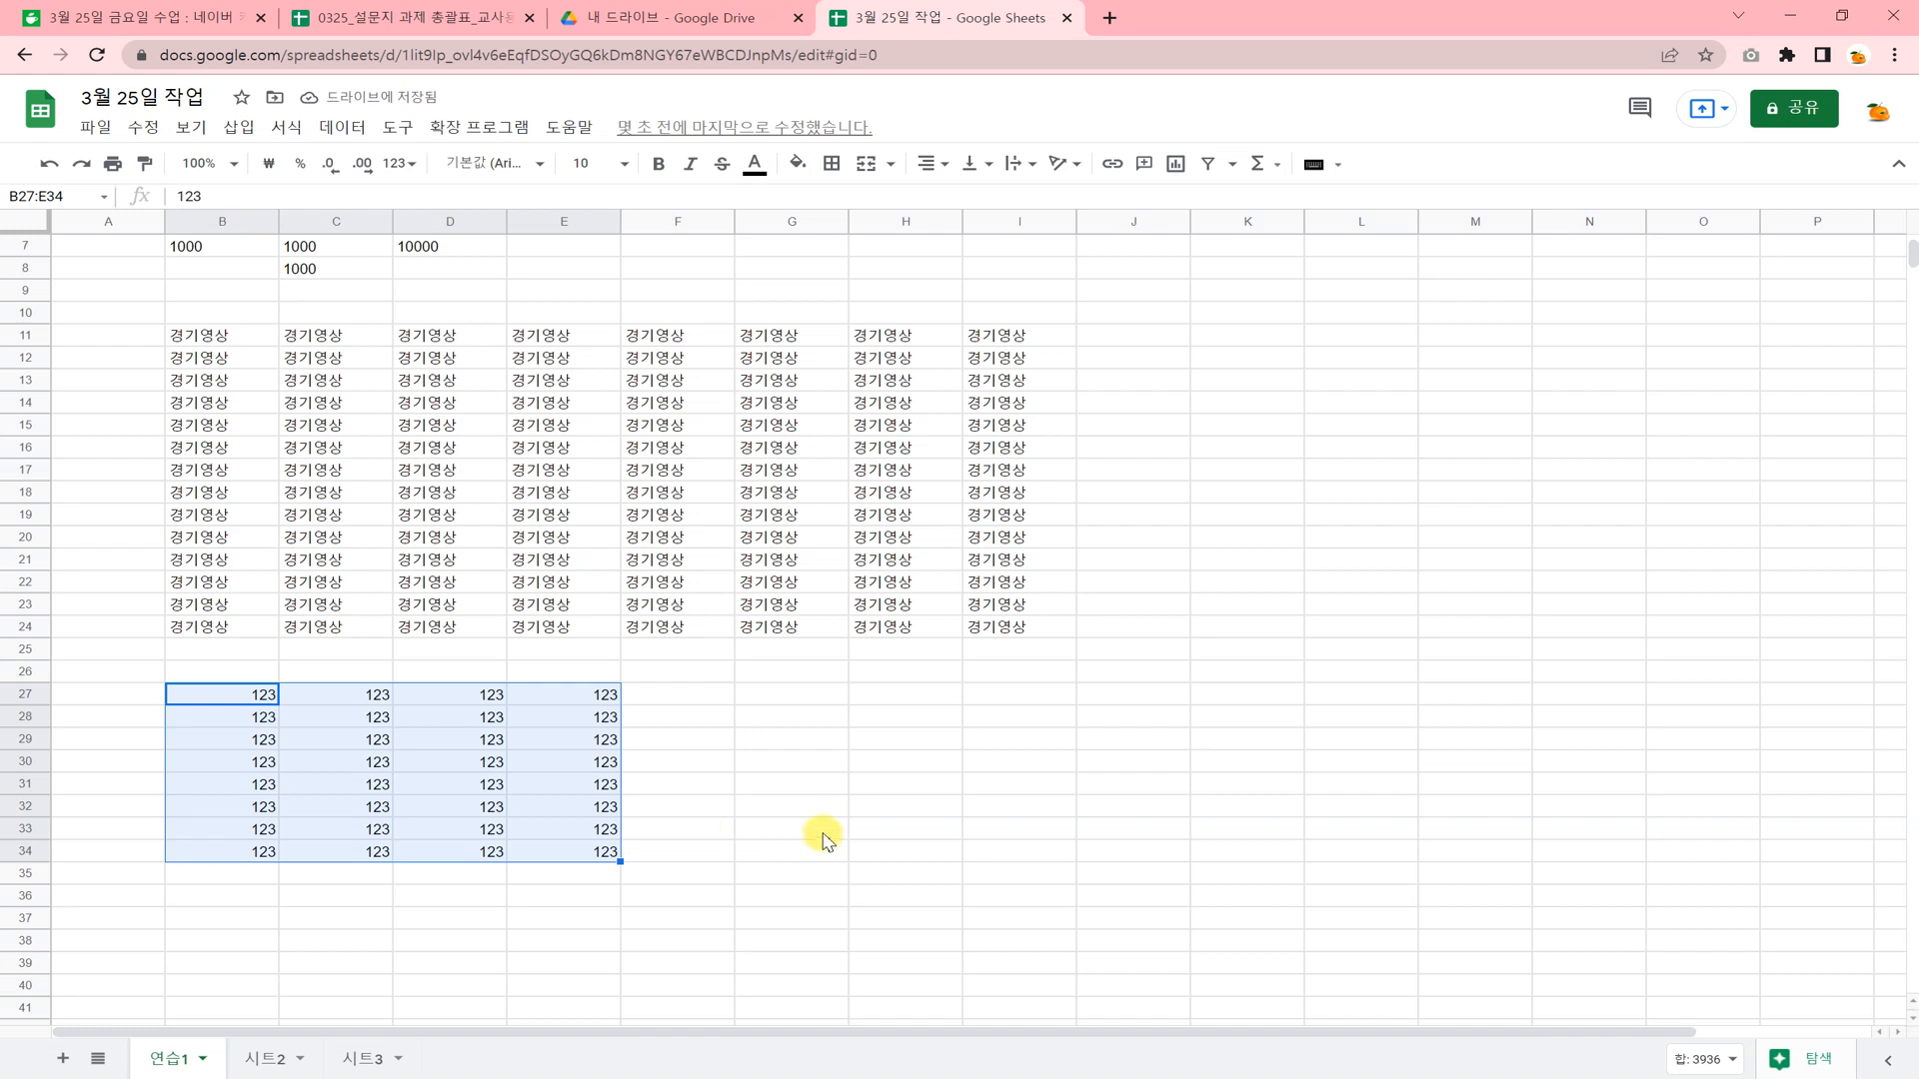
Enter ASDE in cell G27 and fill the range G27:I33 with that text.
left_click(807, 702)
type("ㅇㅁㄵㄱ")
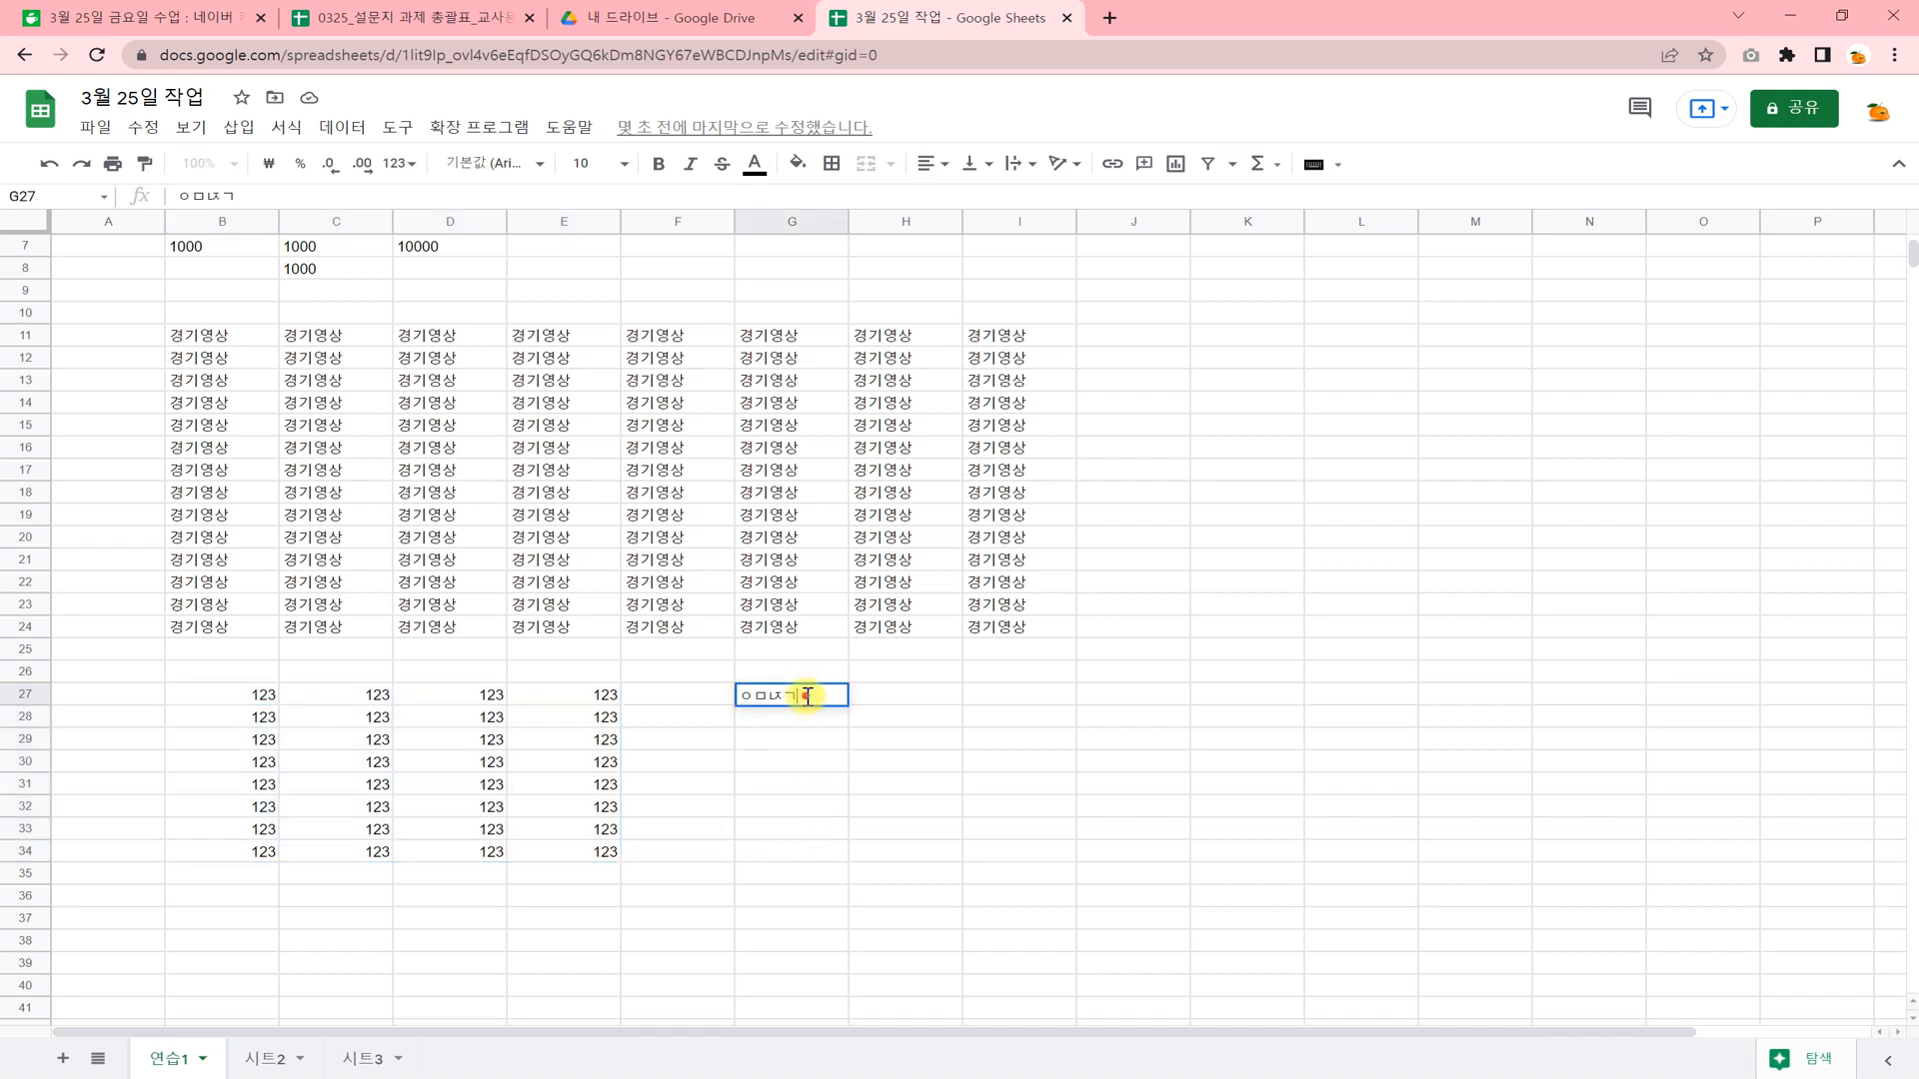
left_click_drag(807, 697, 1030, 834)
type("ASDE")
key("Return")
key("ctrl+Return")
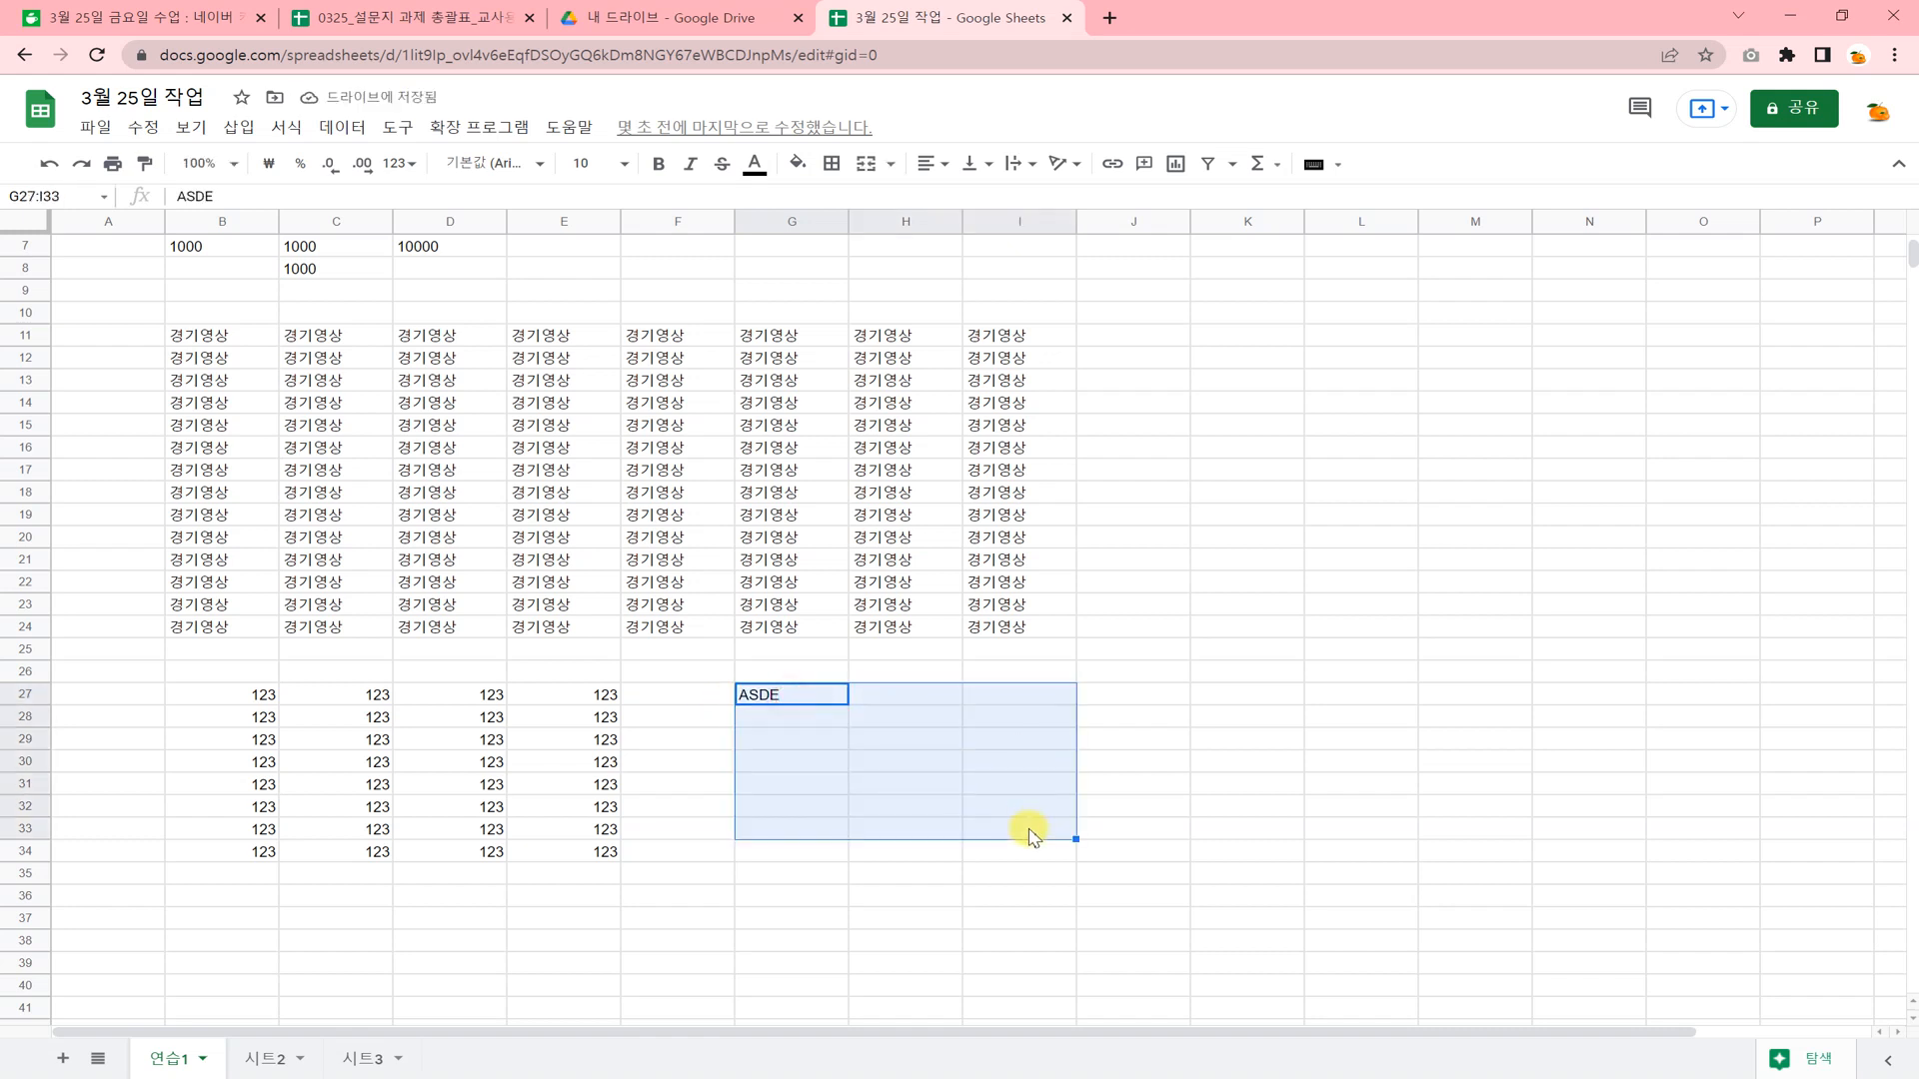
Narrow column D so that it is only slightly wider than its 경기영상 entries.
scroll(223, 248, "up", 2)
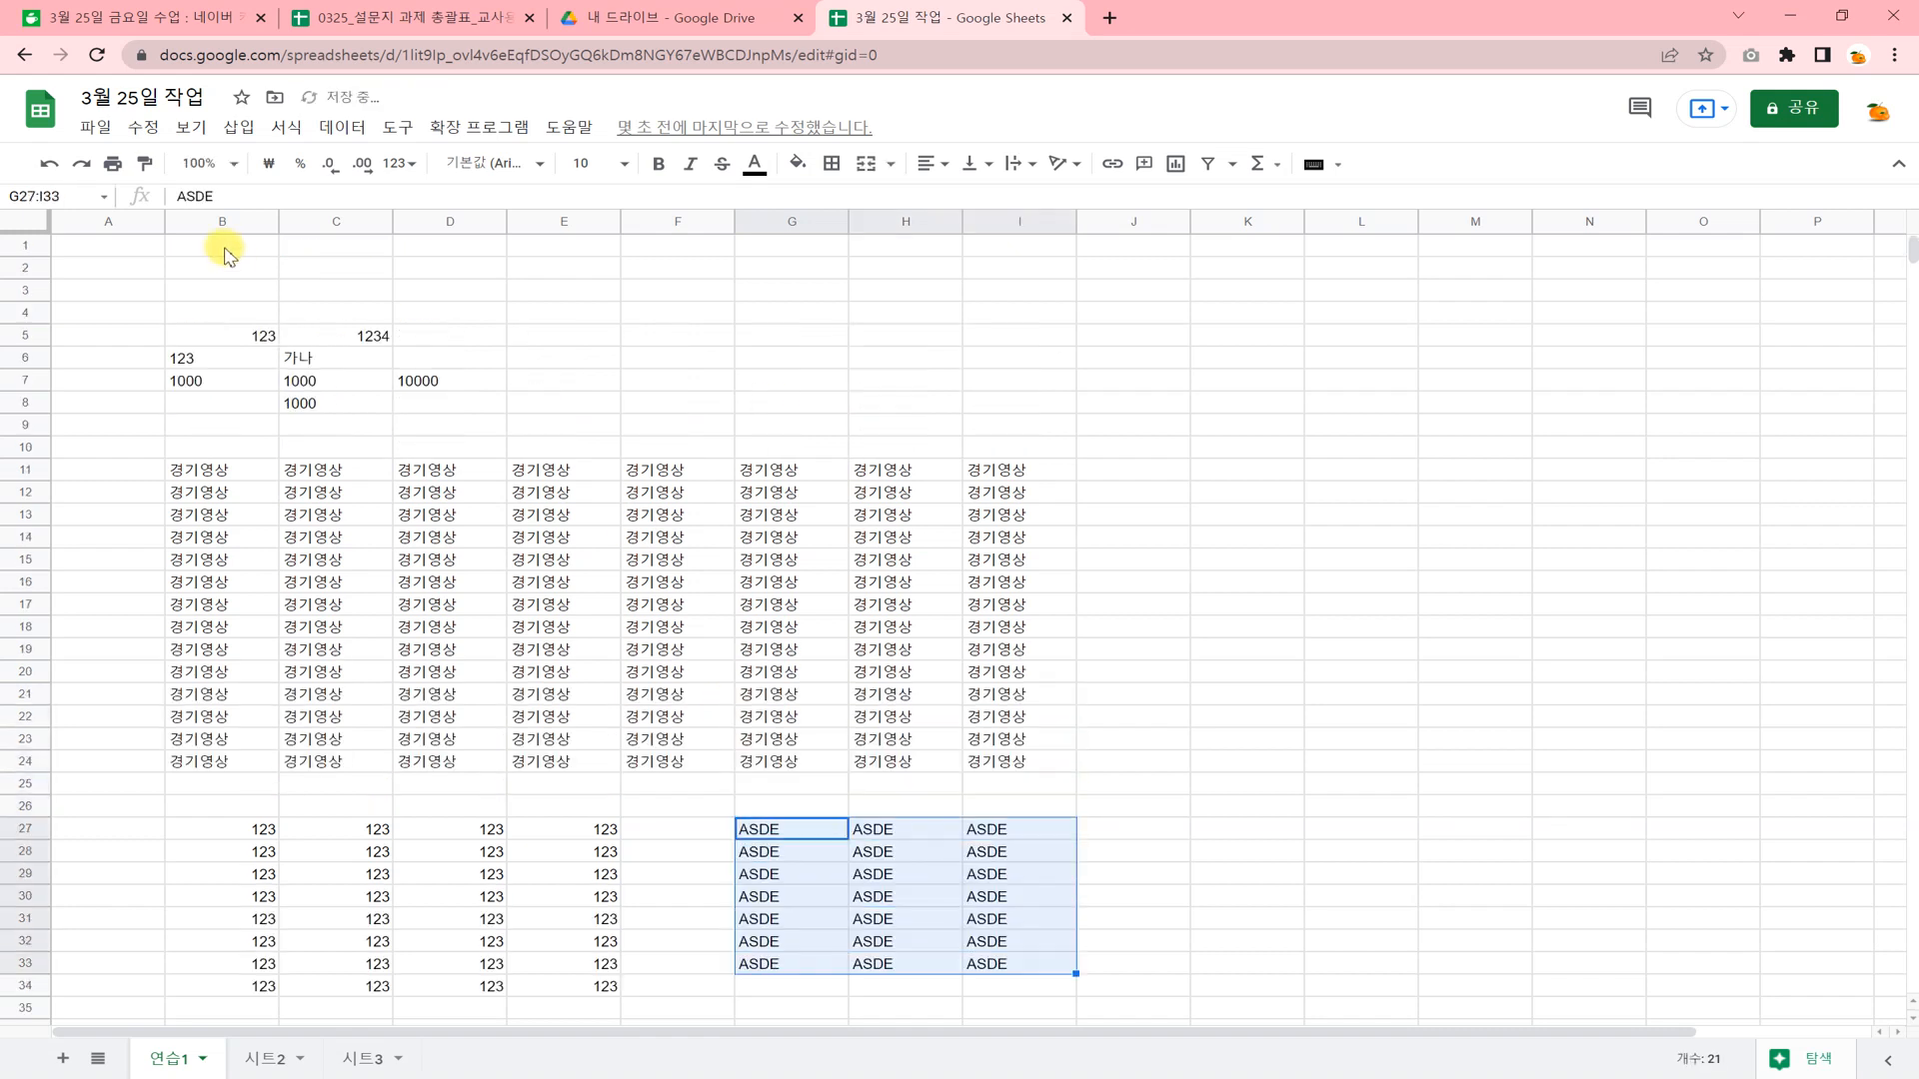
left_click(463, 537)
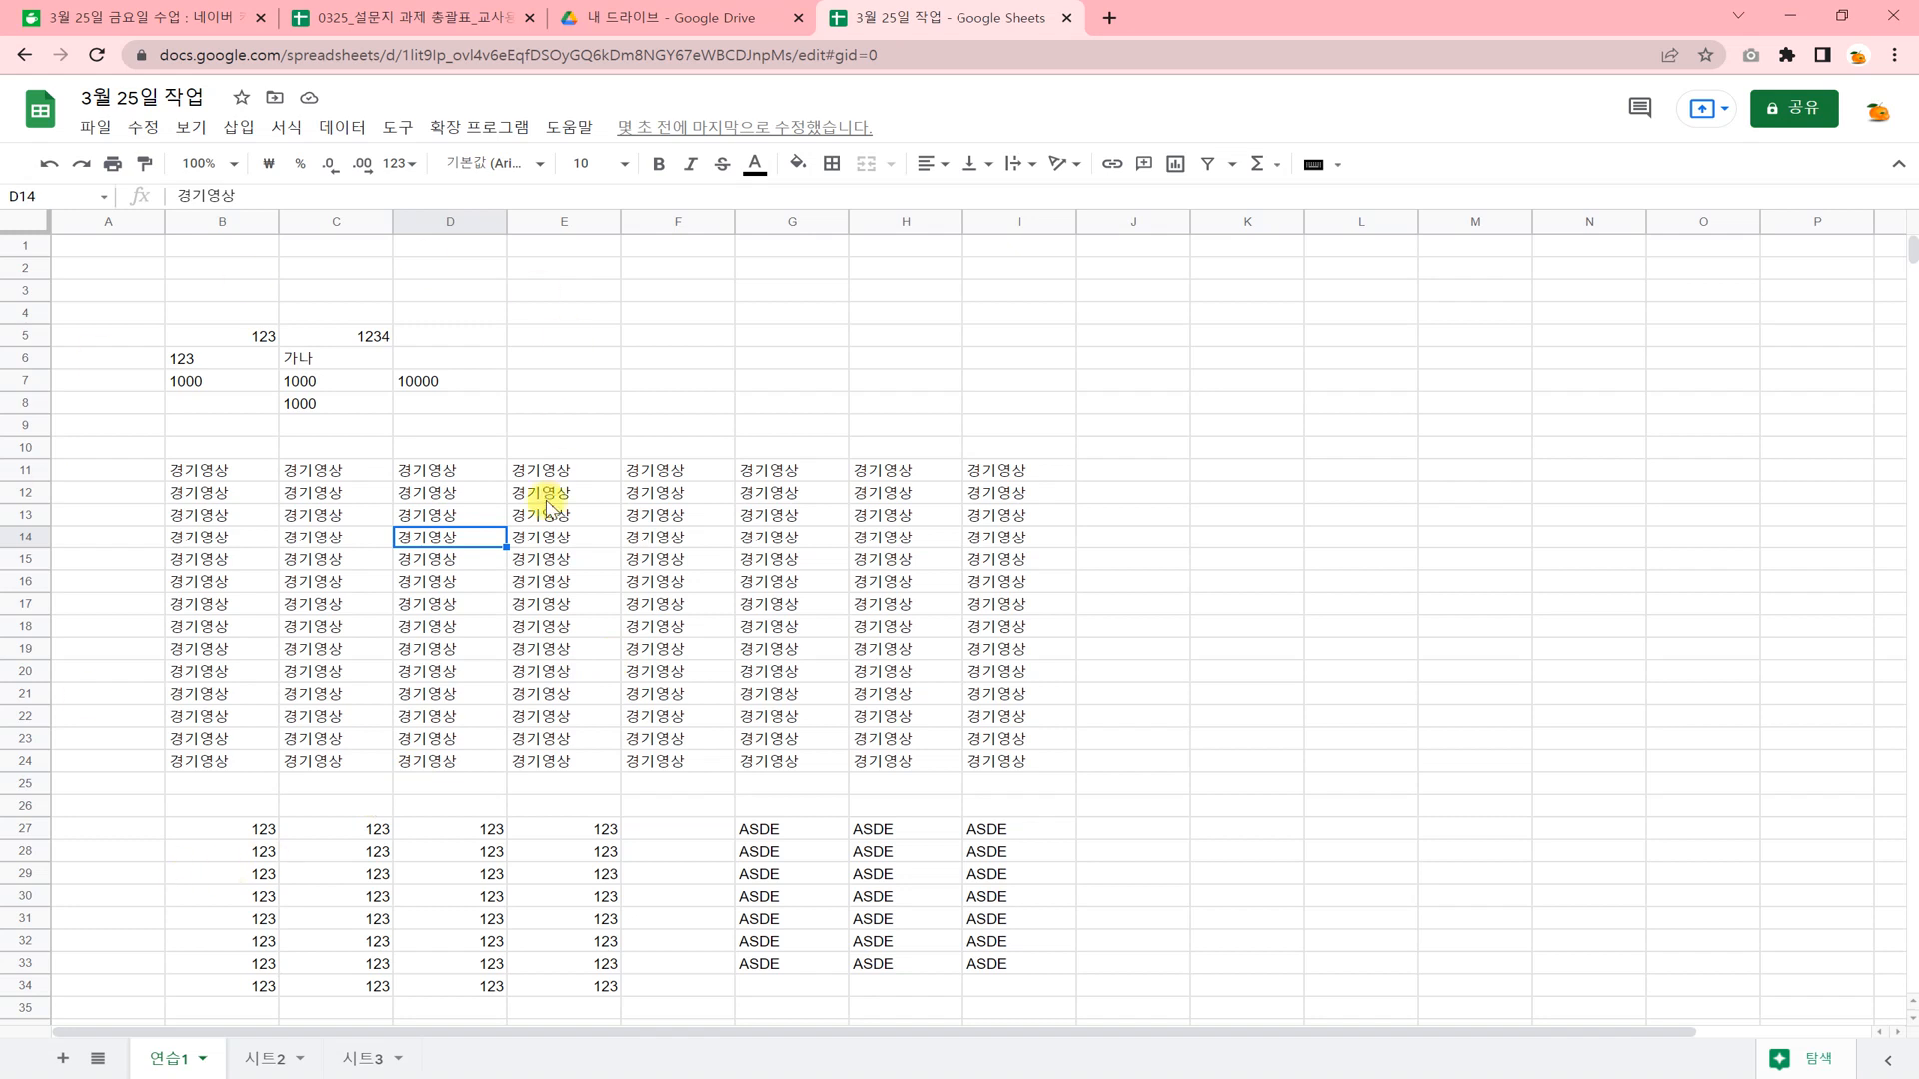
left_click(561, 455)
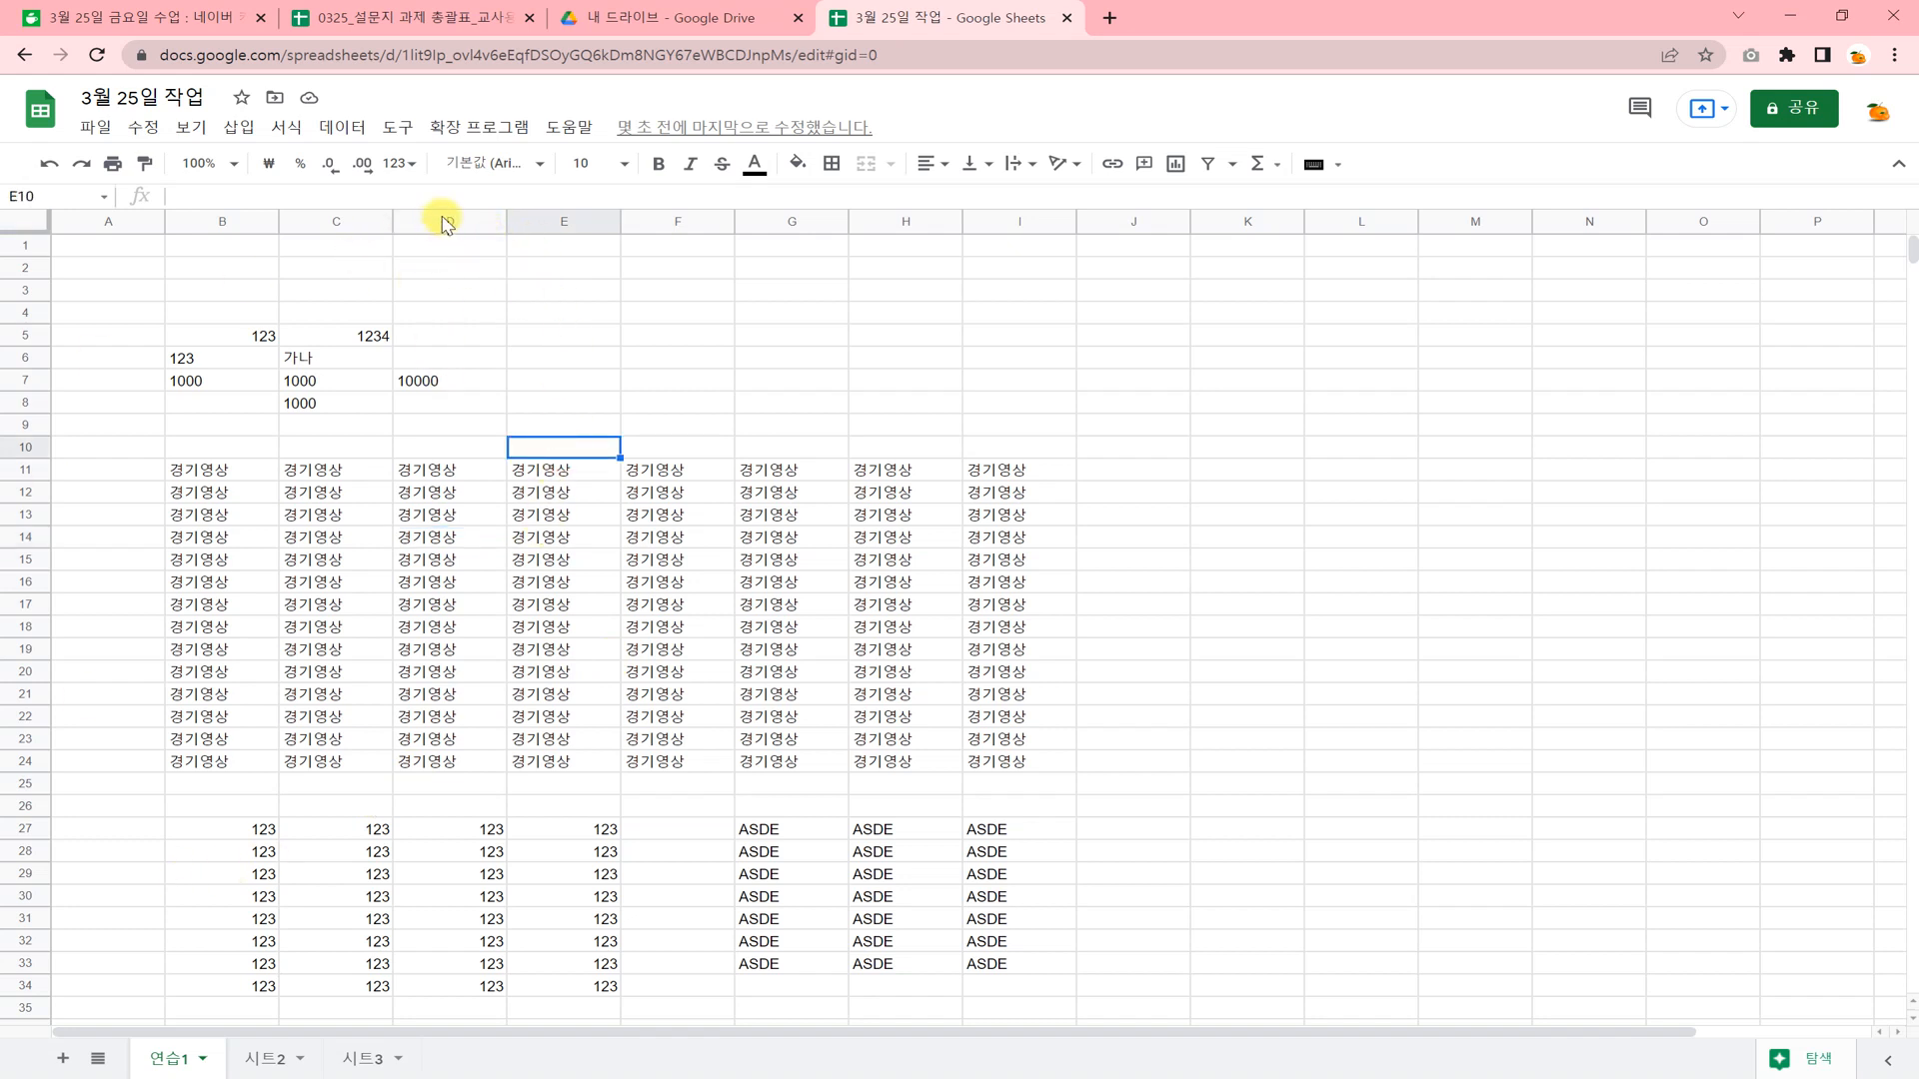
left_click(446, 222)
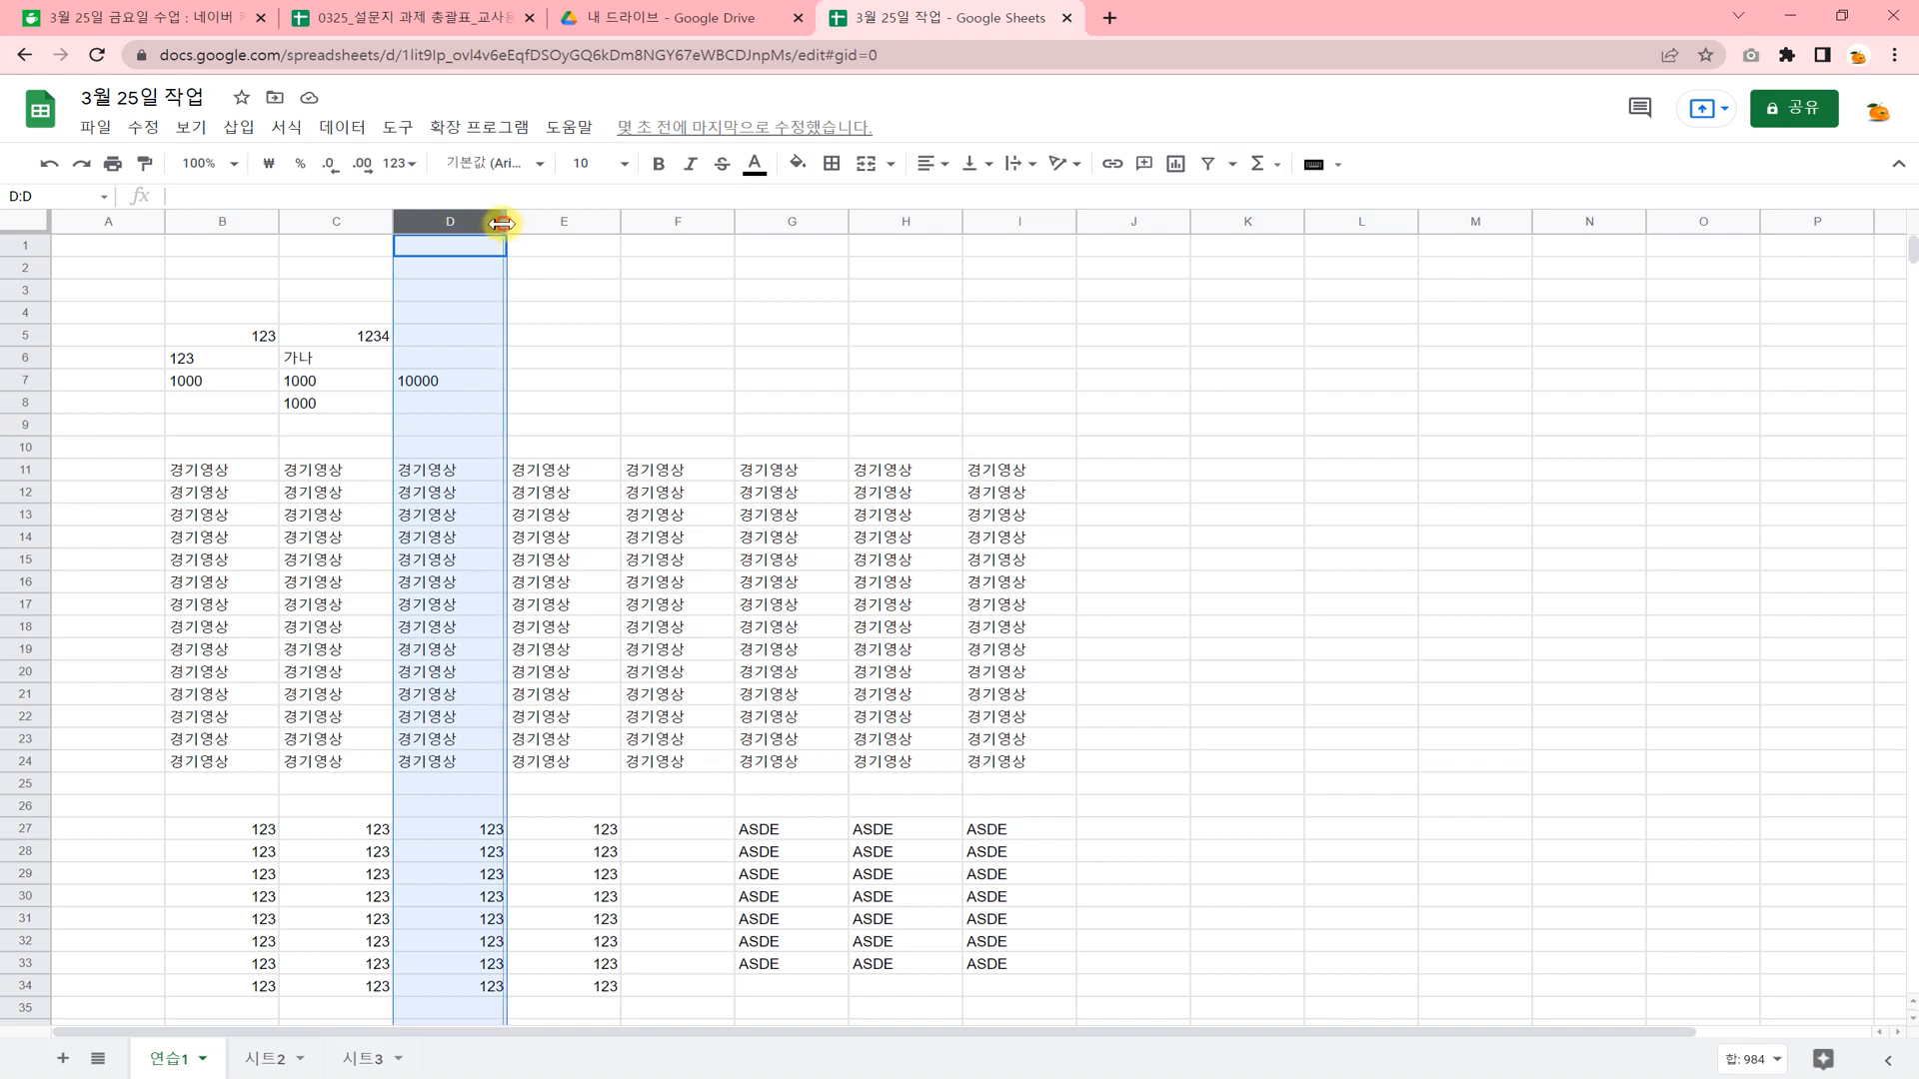
left_click_drag(501, 223, 470, 223)
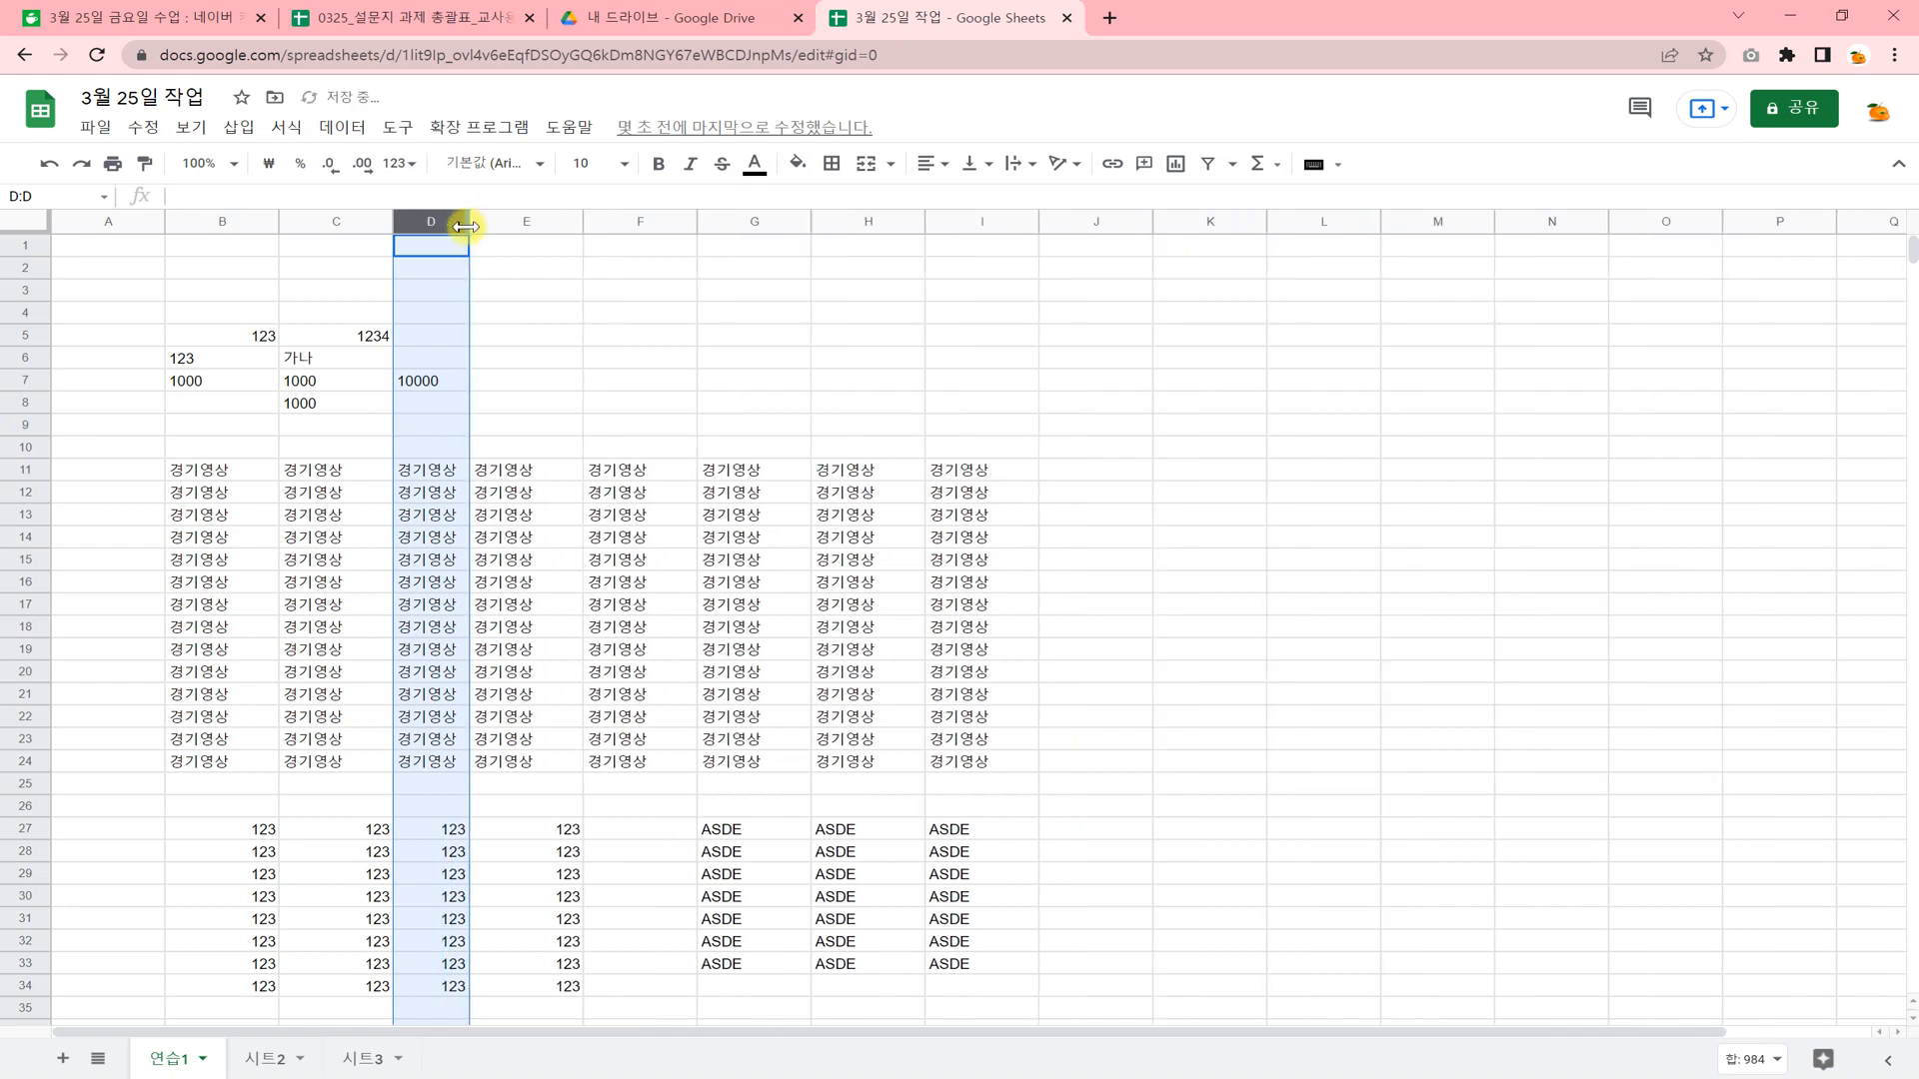
left_click(556, 563)
Narrow columns D through I together to one equal width that just fits the 경기영상 text.
left_click(426, 216)
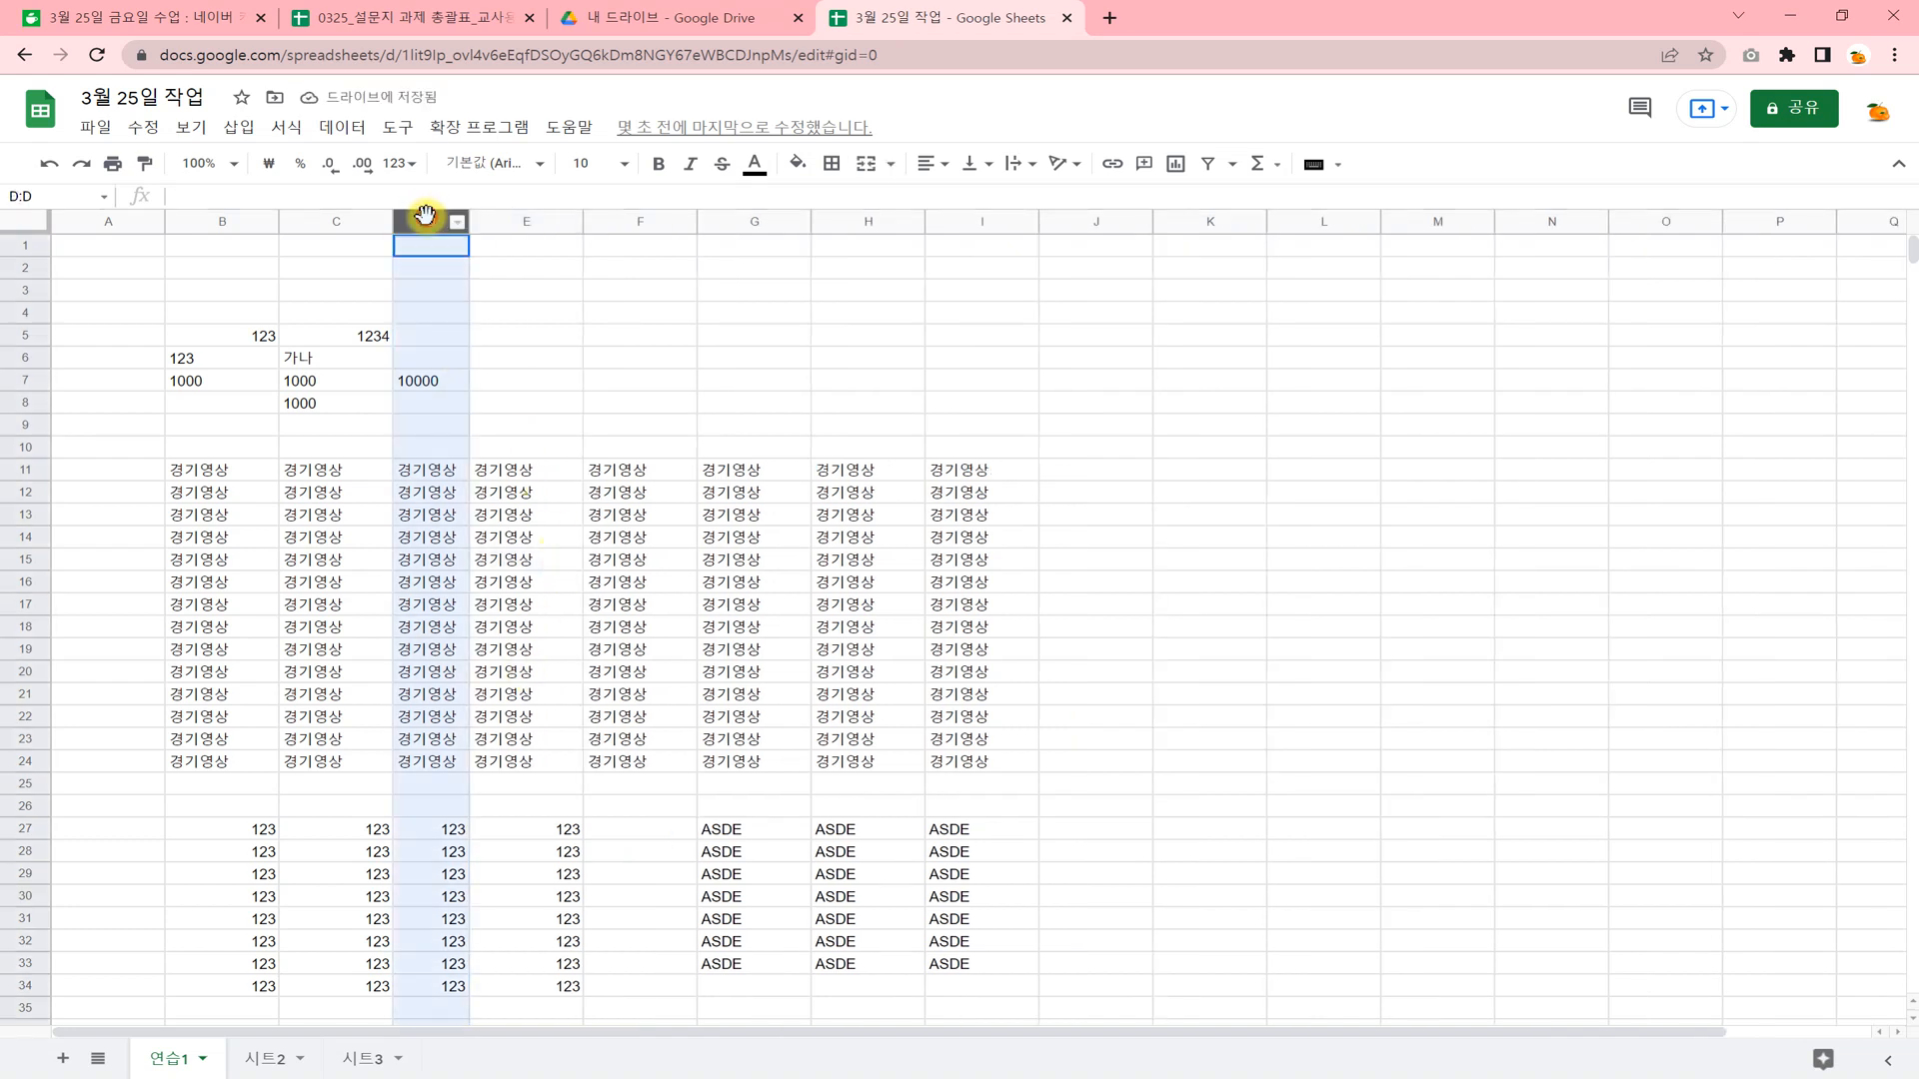
left_click_drag(426, 216, 912, 223)
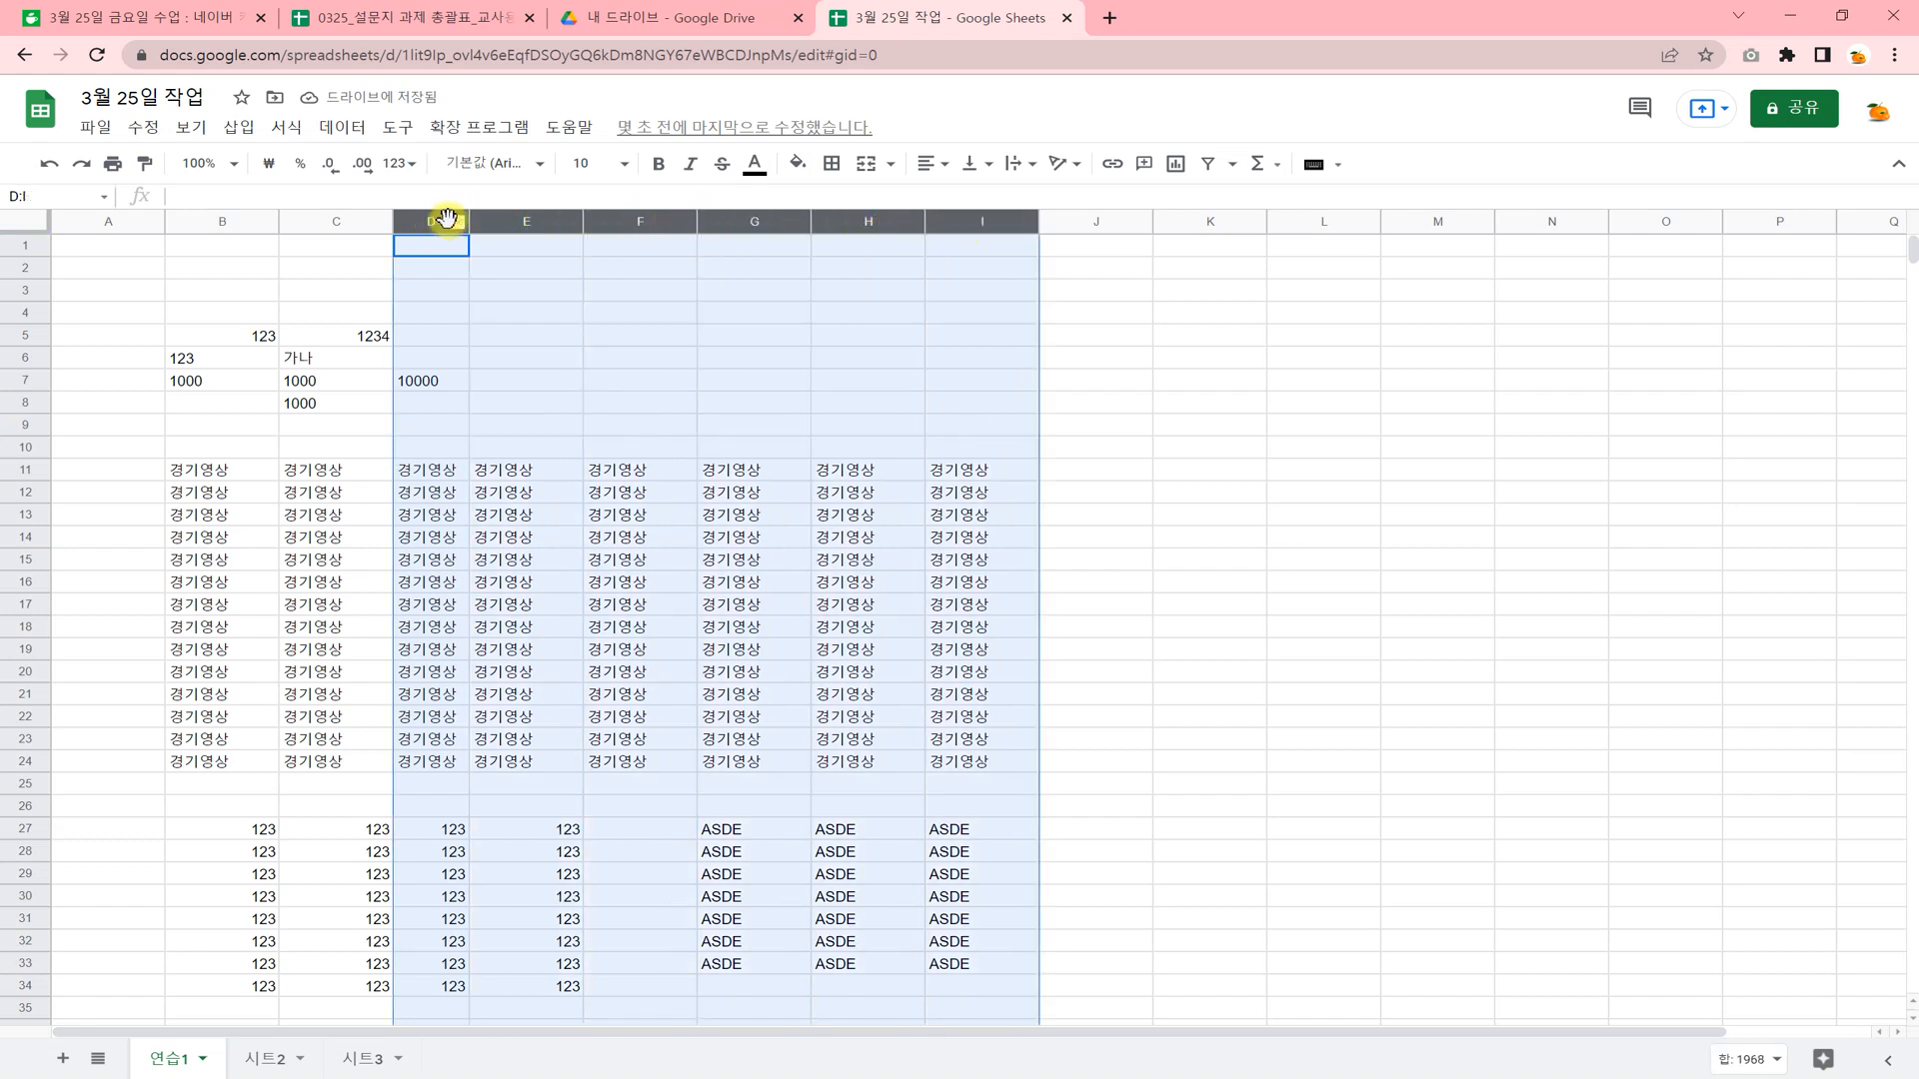
left_click_drag(467, 221, 456, 221)
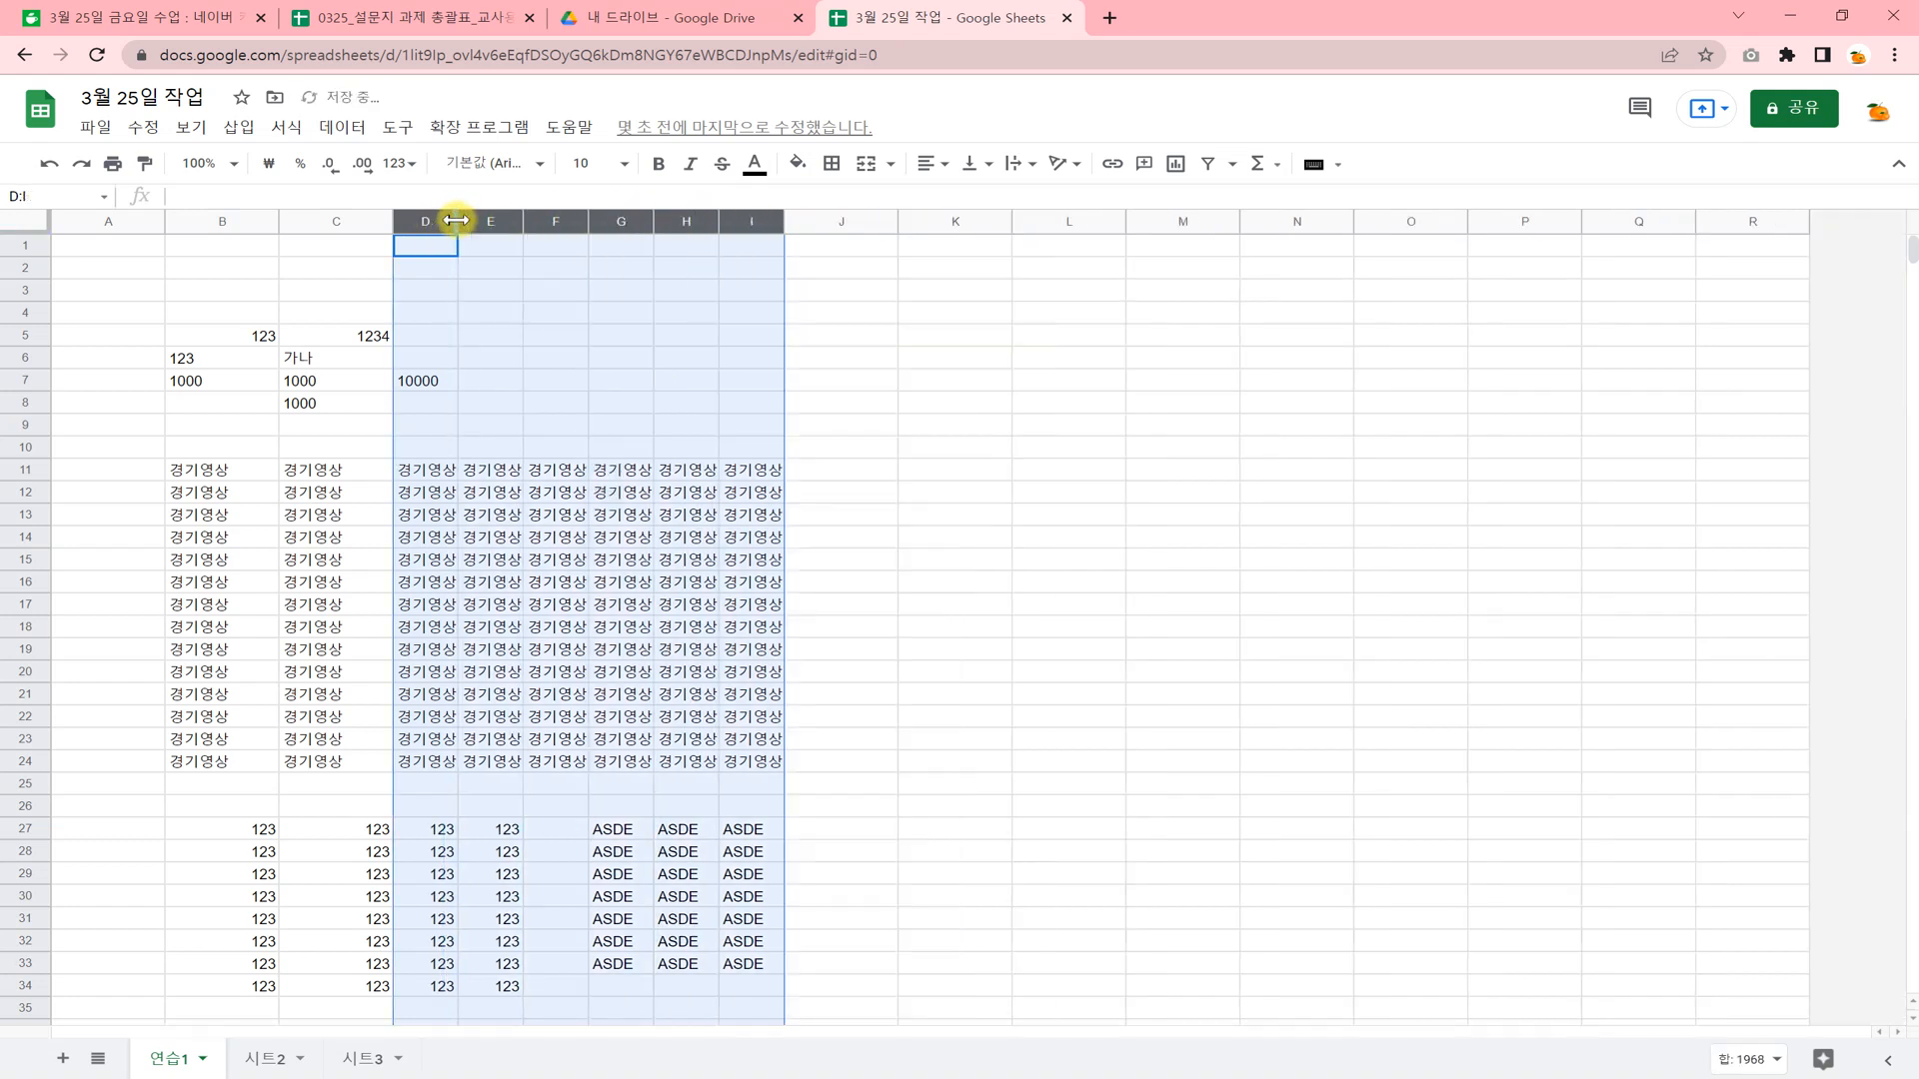
Narrow column B so that it just fits its 경기영상 entries.
left_click(224, 224)
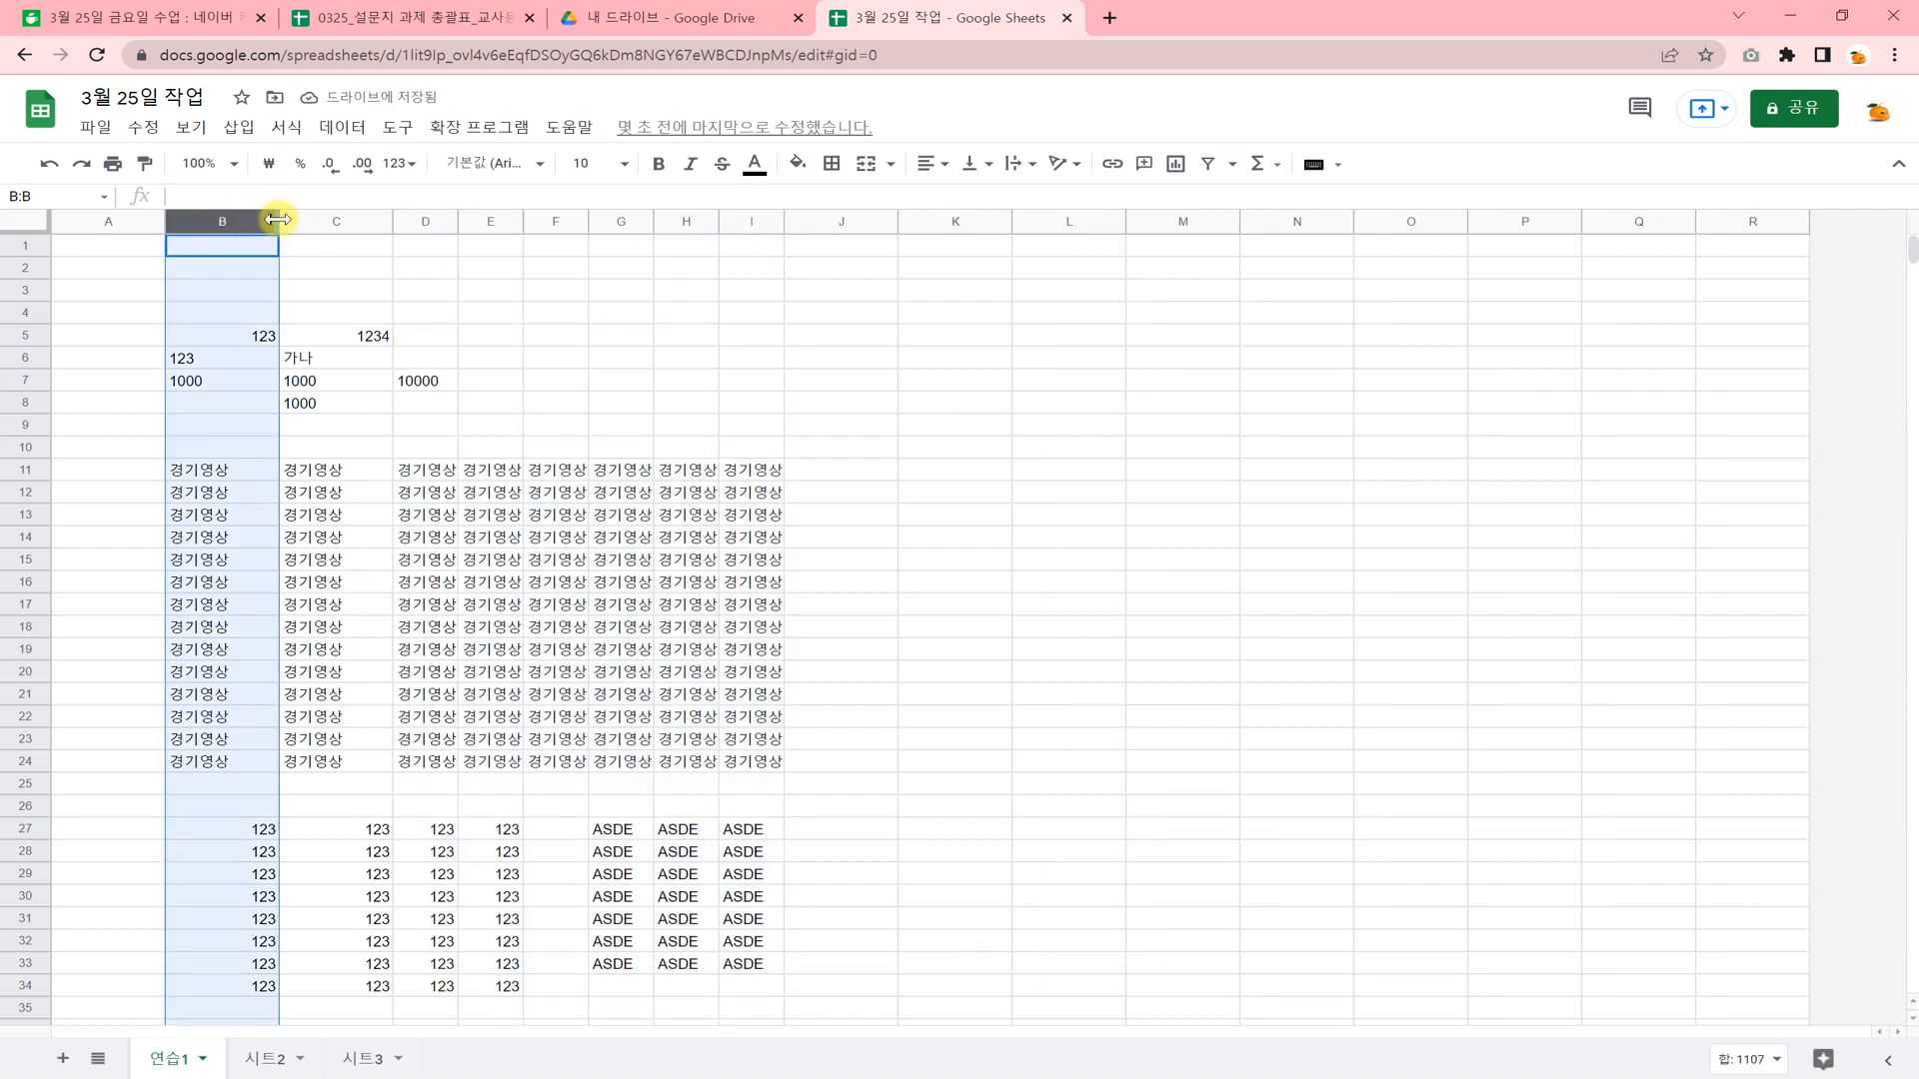
left_click_drag(276, 220, 232, 221)
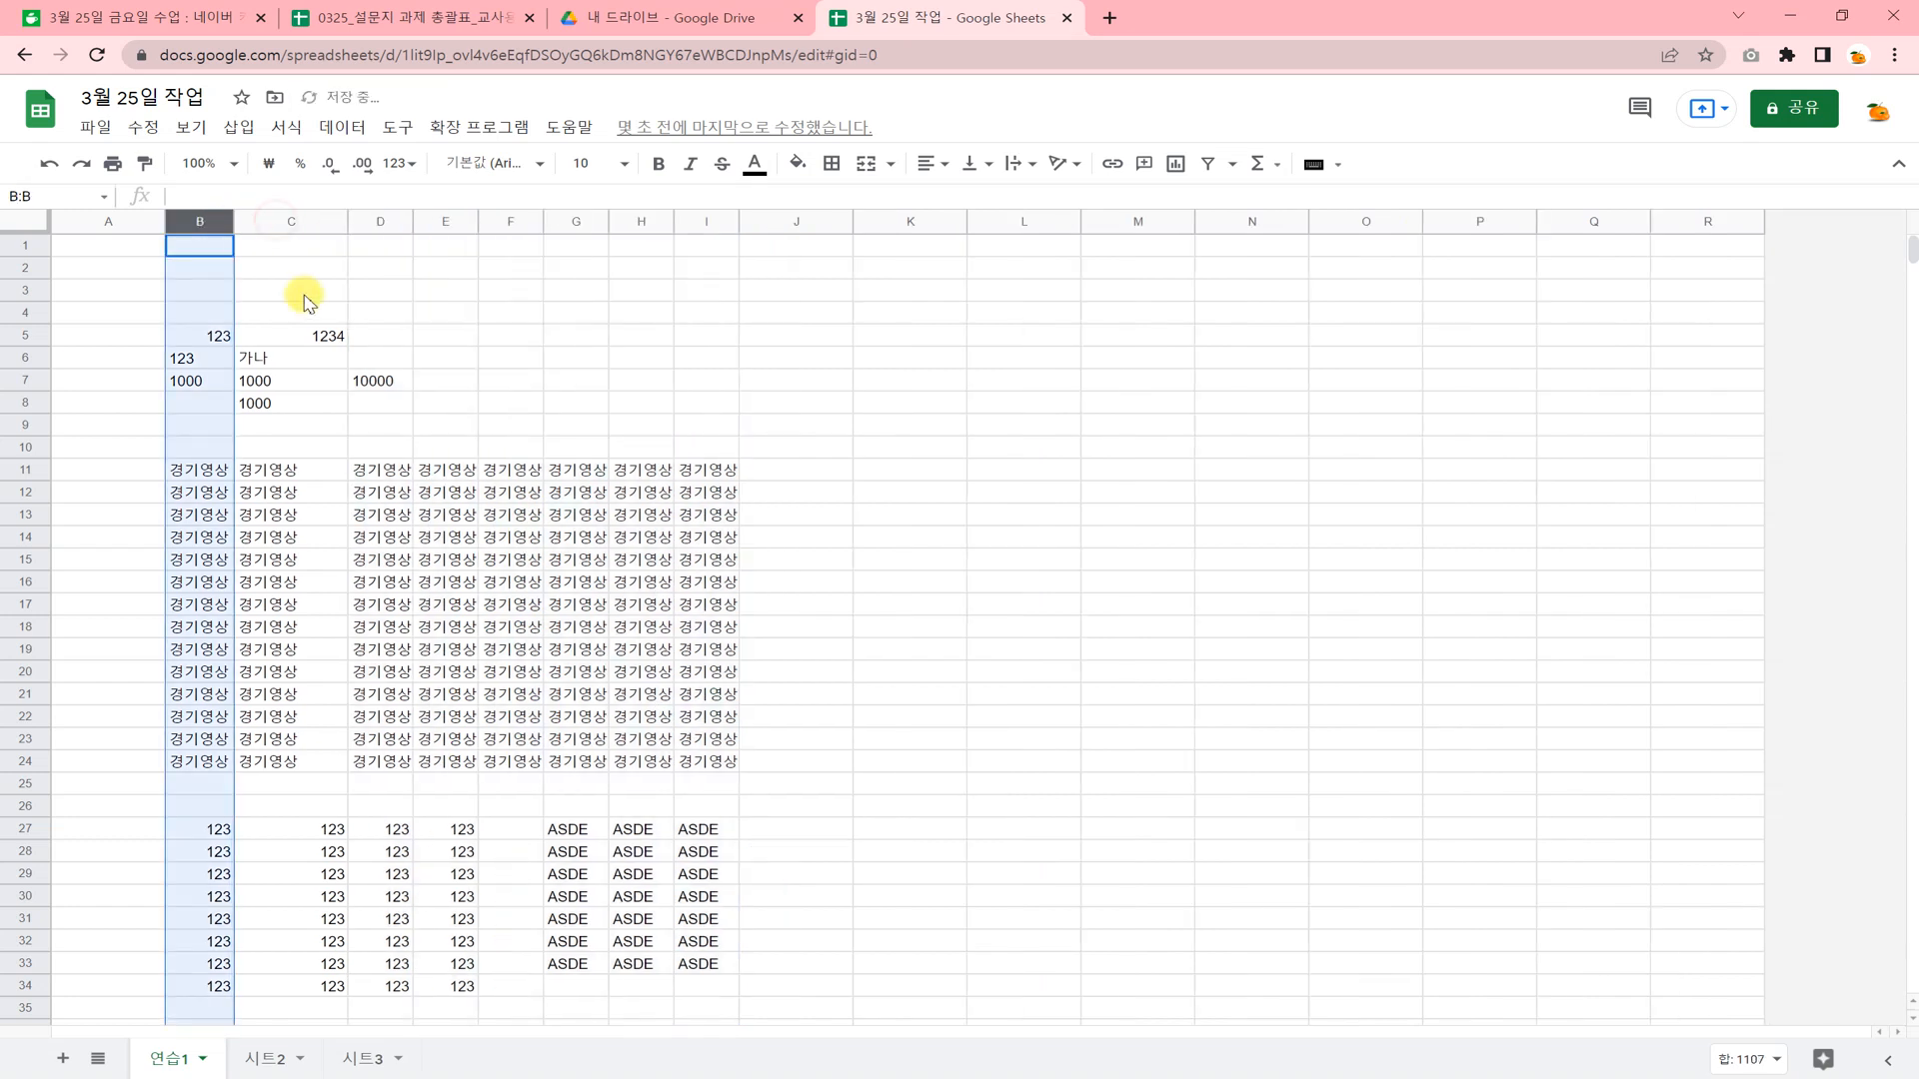
left_click(300, 290)
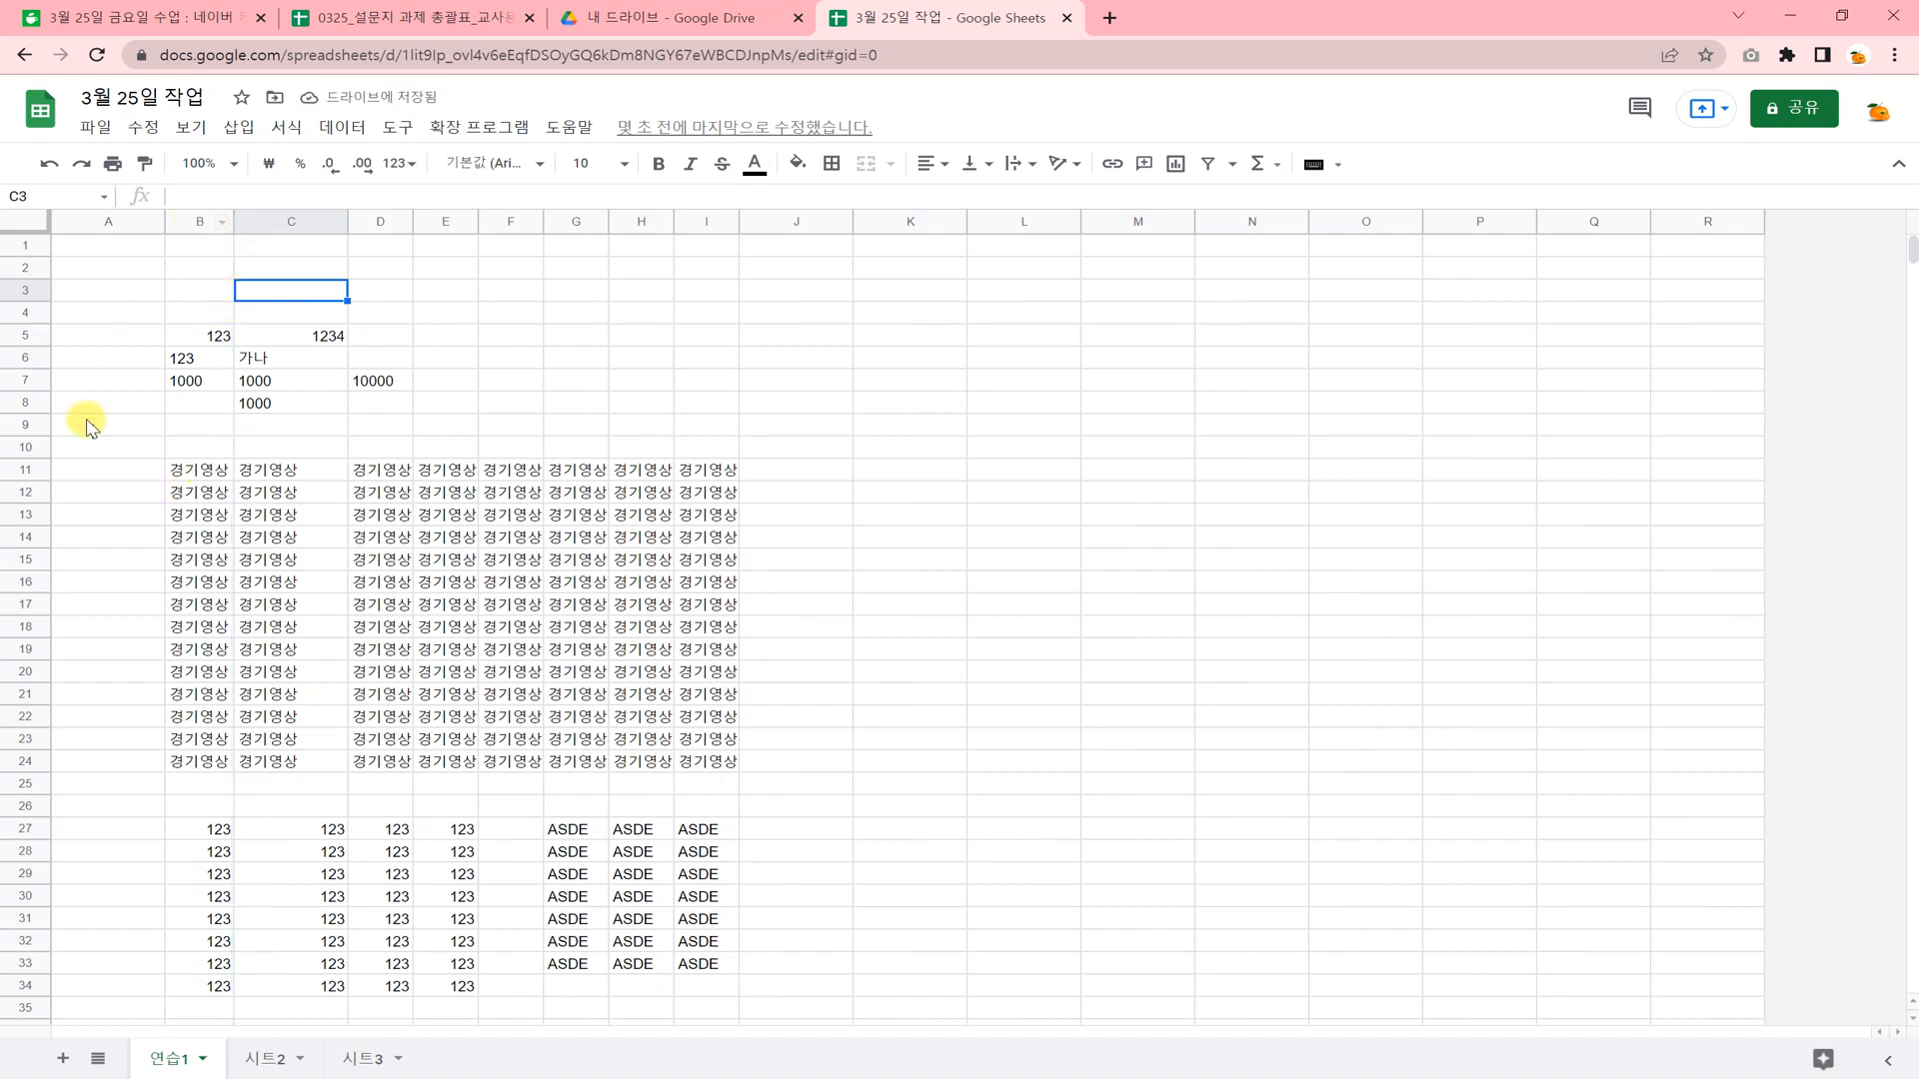
Increase the height of rows 11 through 24 together to about one and a half times the default.
left_click(30, 469)
left_click_drag(32, 466, 25, 768)
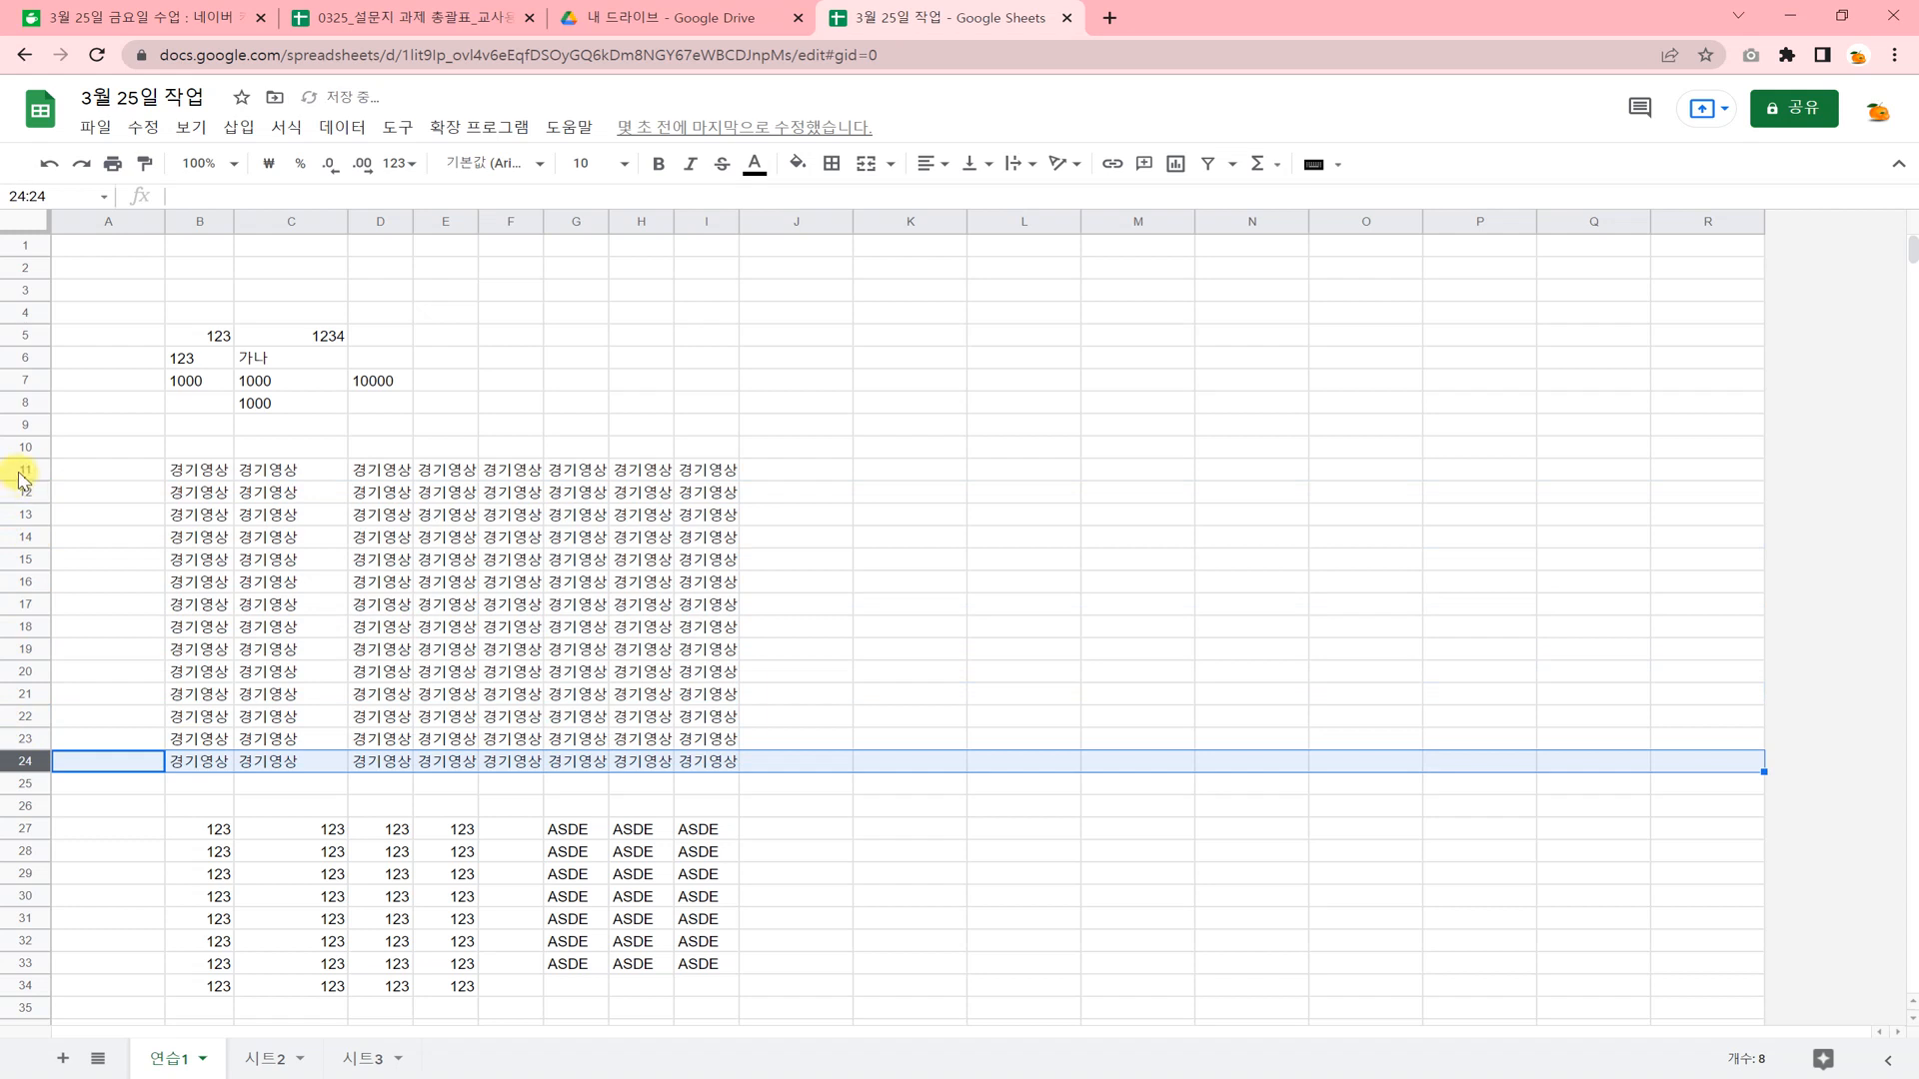
left_click_drag(20, 474, 14, 766)
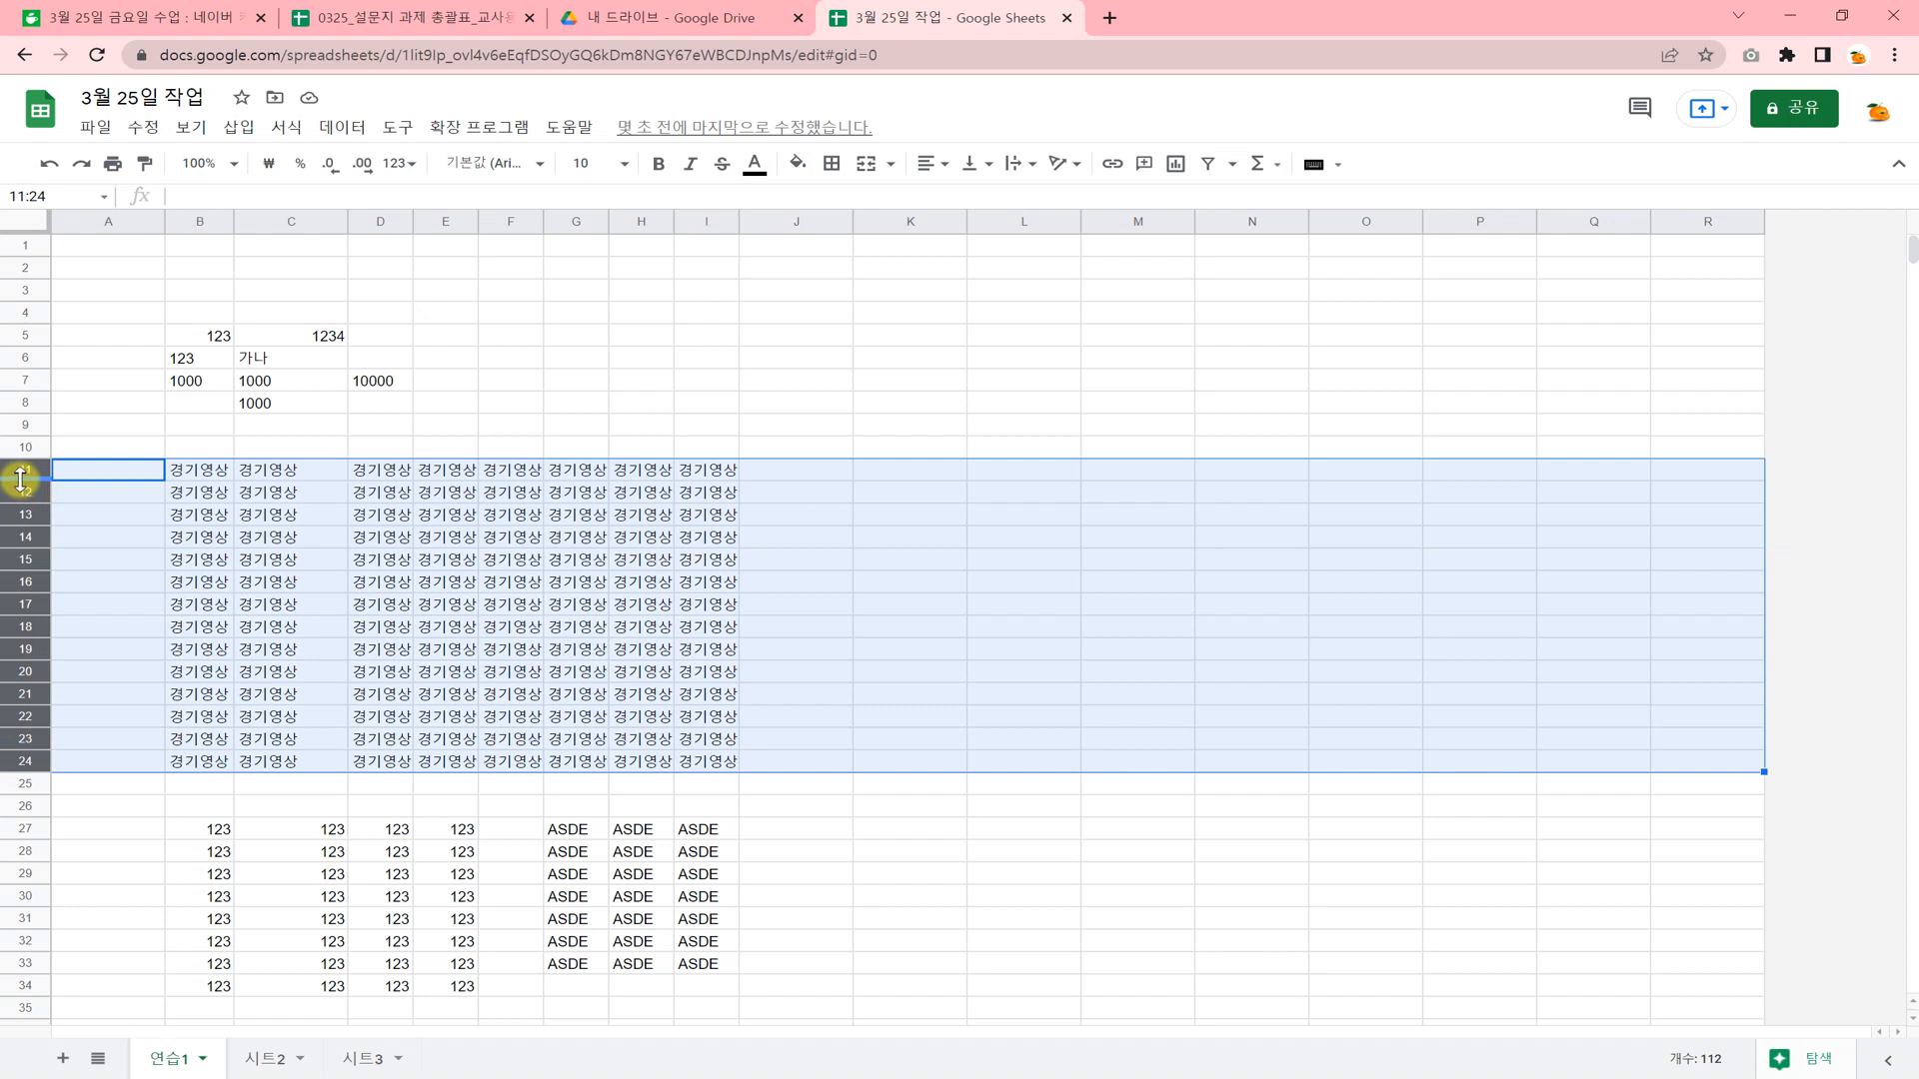
left_click_drag(20, 480, 20, 492)
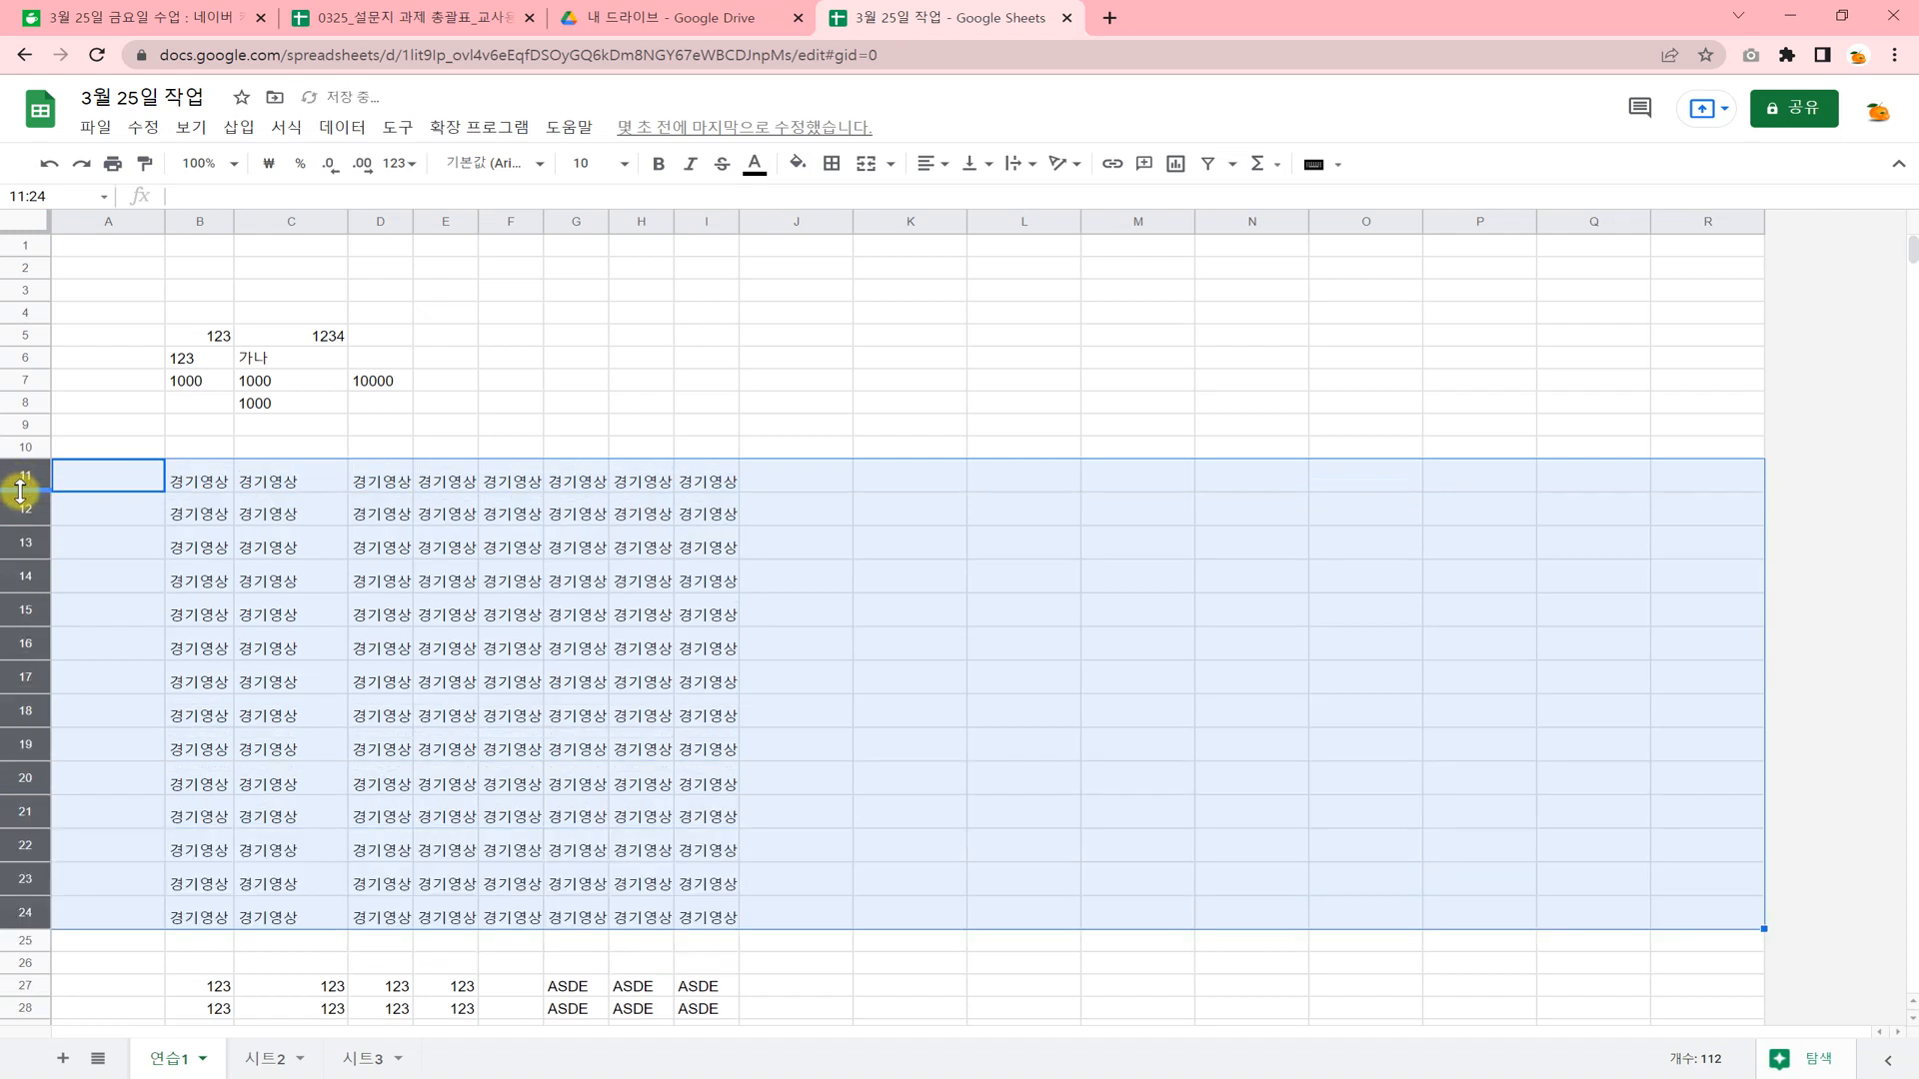
left_click(727, 673)
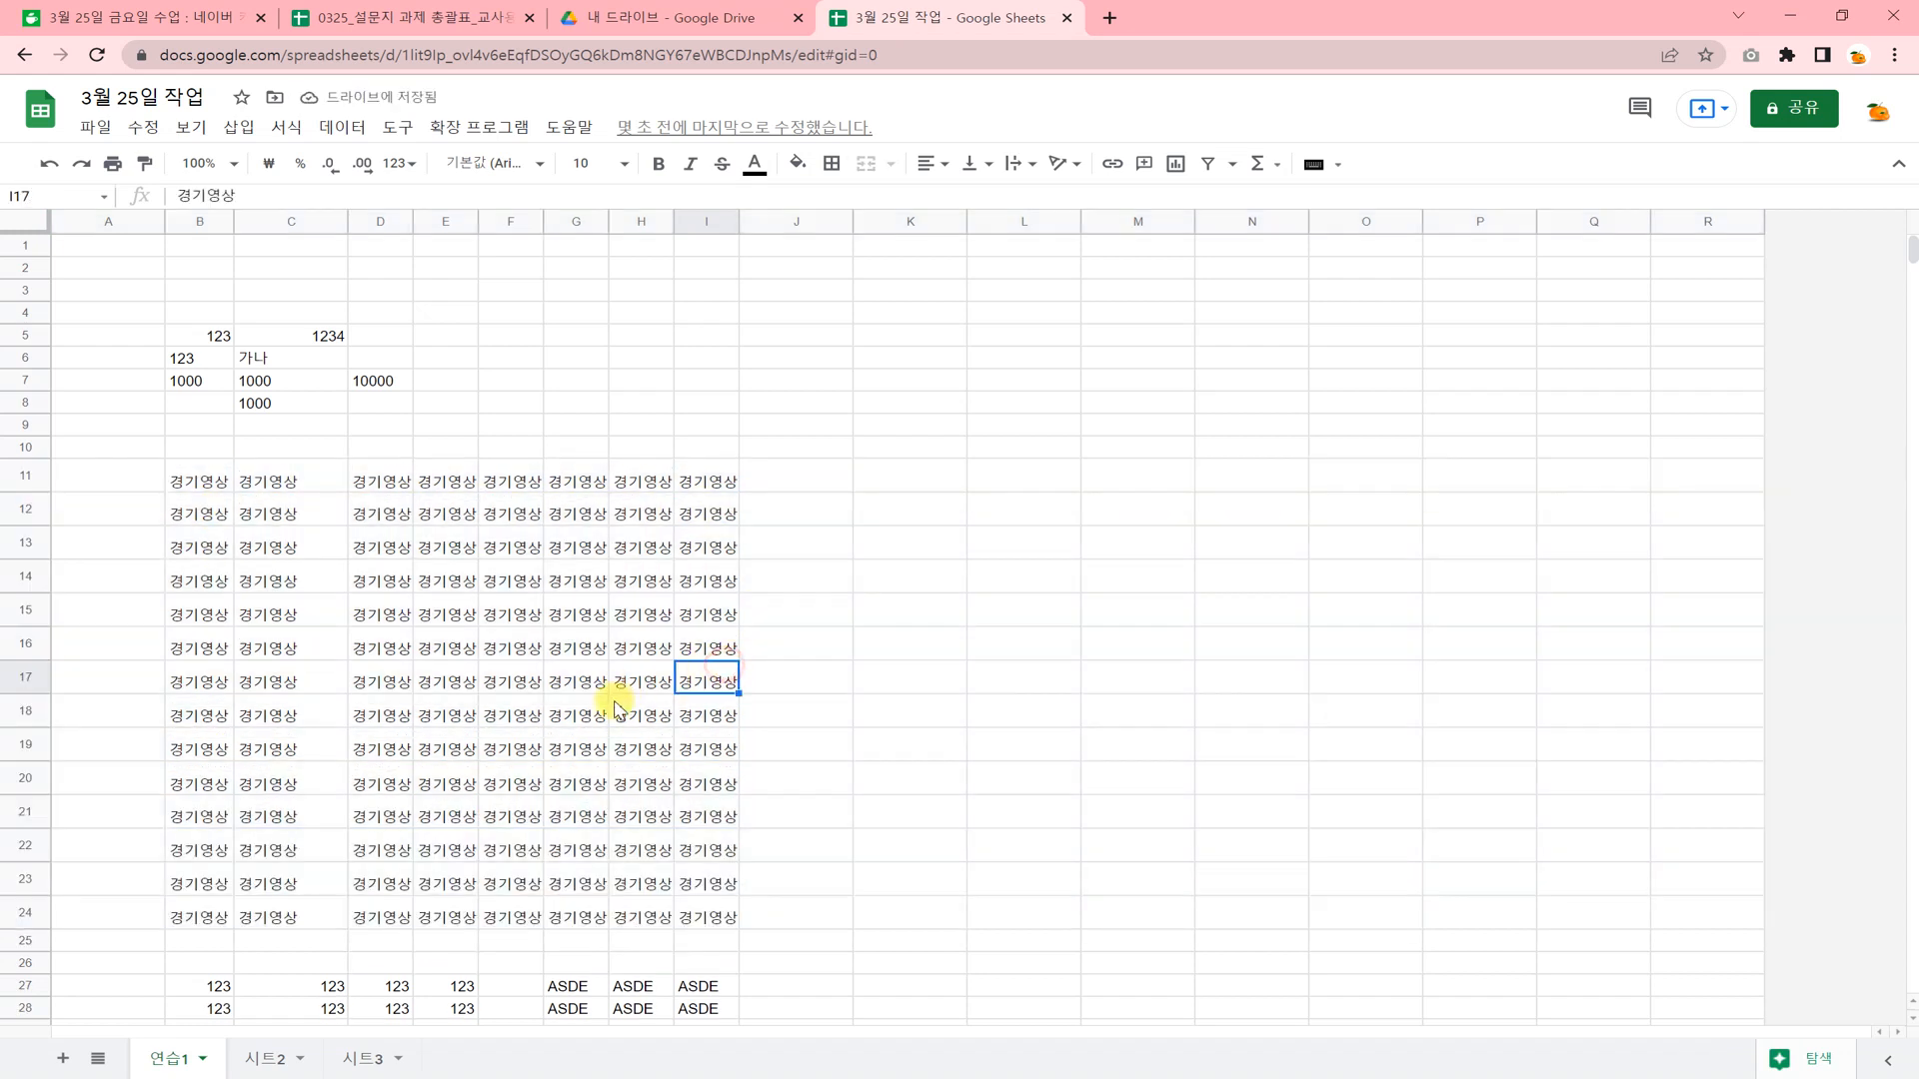
Align the contents of B11:J24 to the vertical middle and centre them horizontally.
left_click(187, 480)
left_click_drag(187, 480, 770, 909)
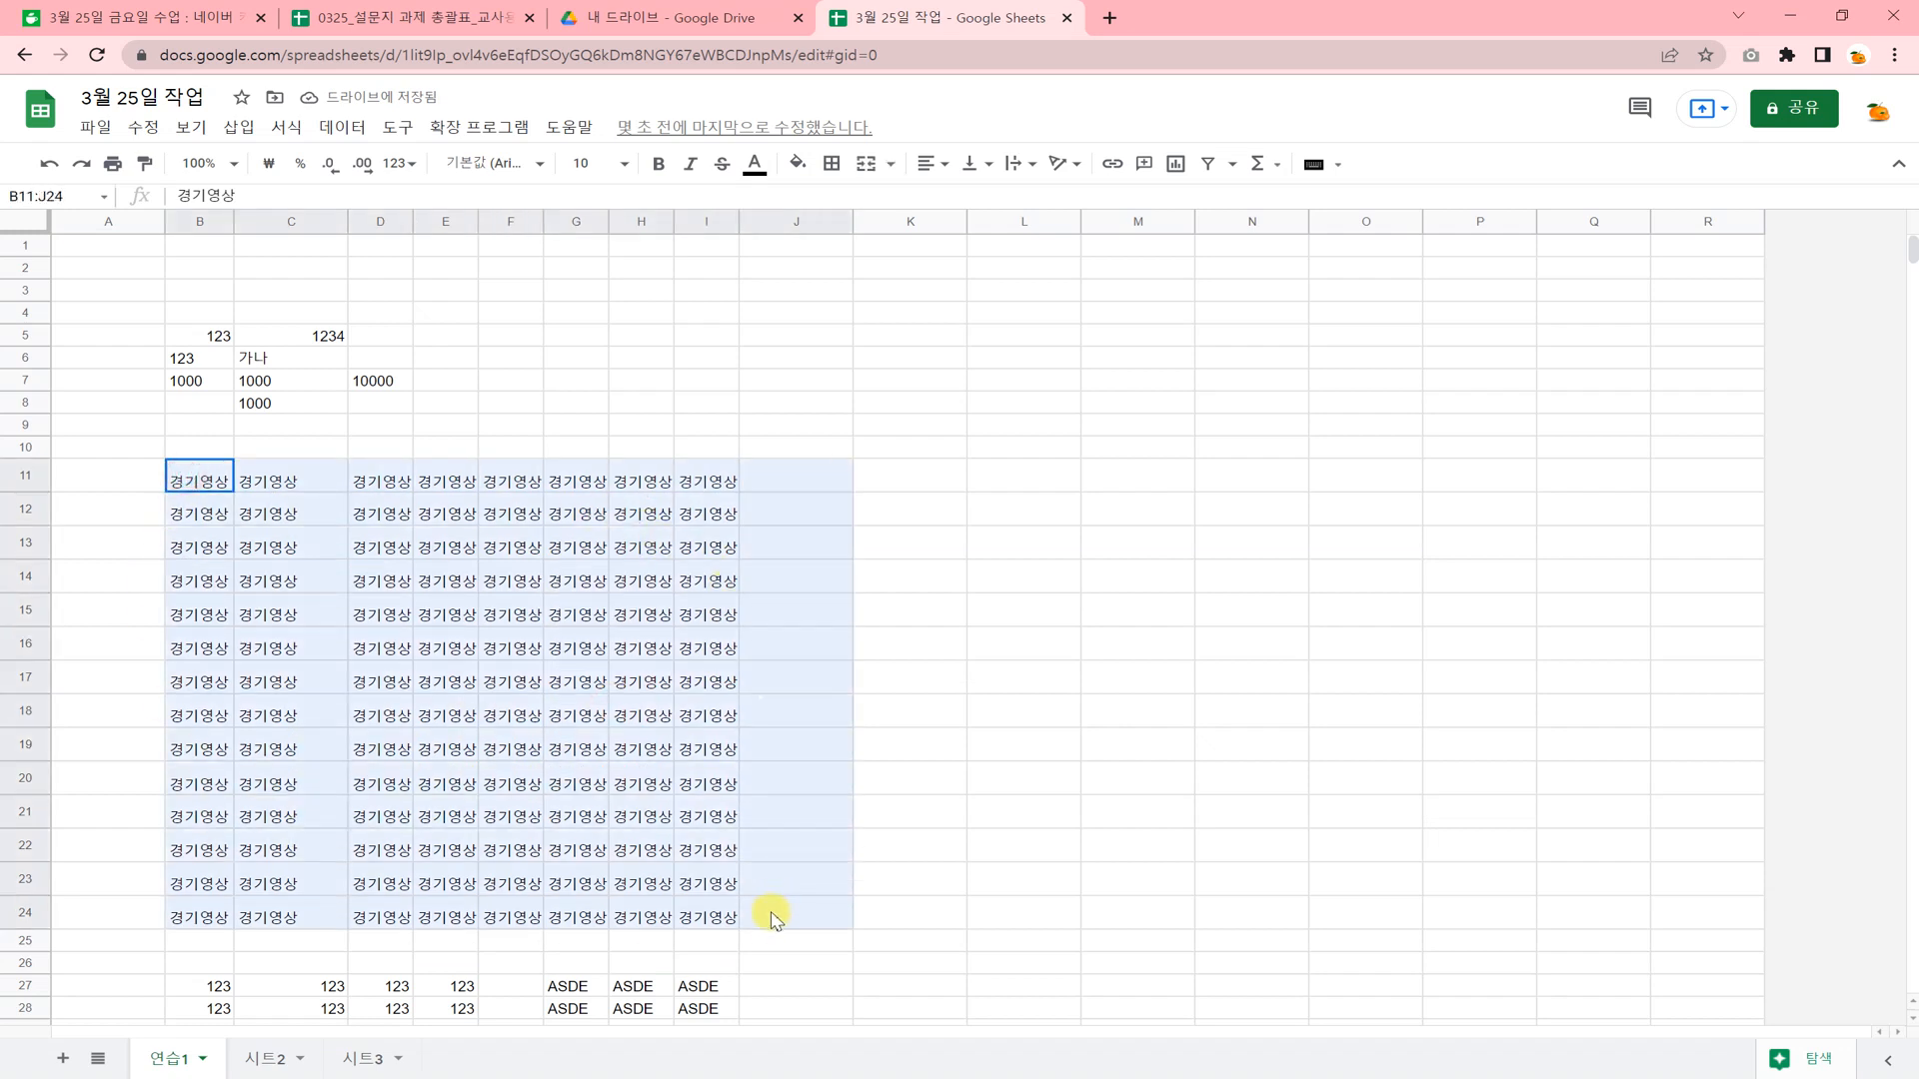
left_click(976, 163)
left_click(998, 200)
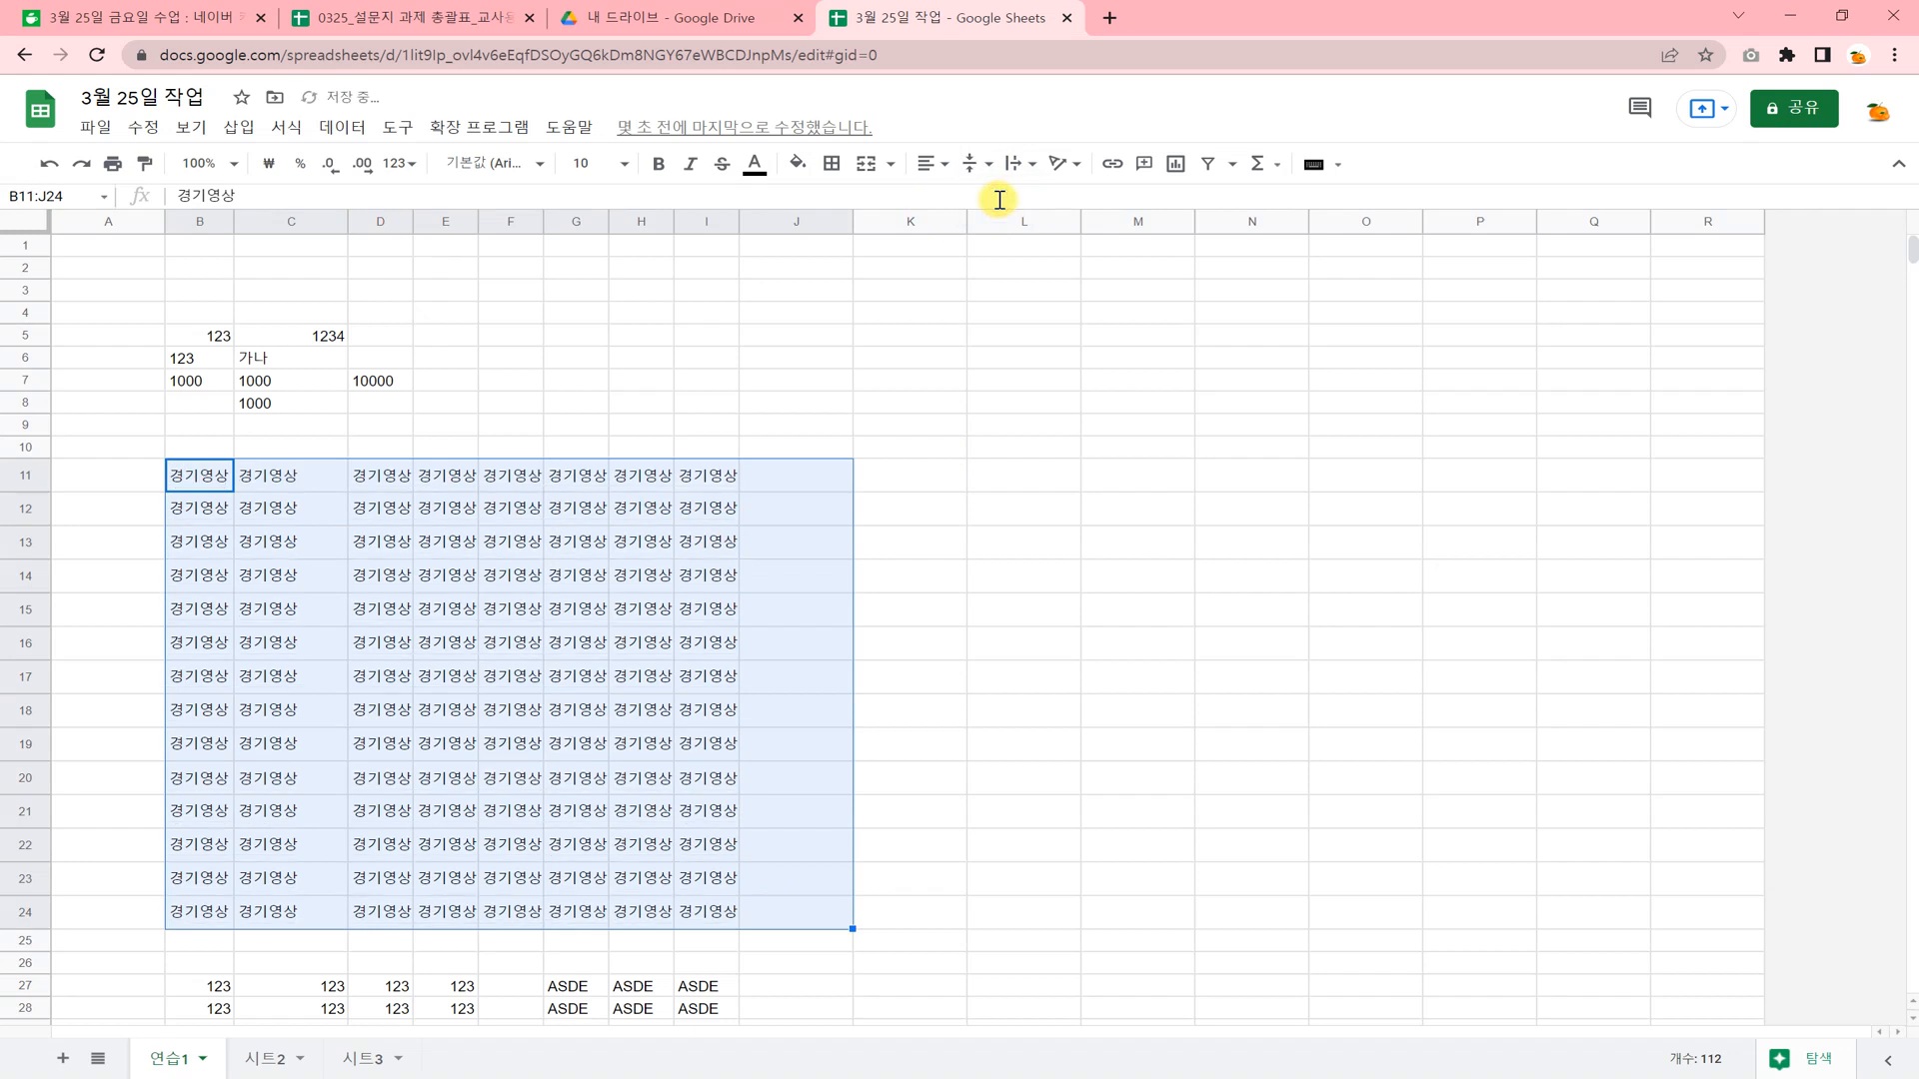
left_click(929, 163)
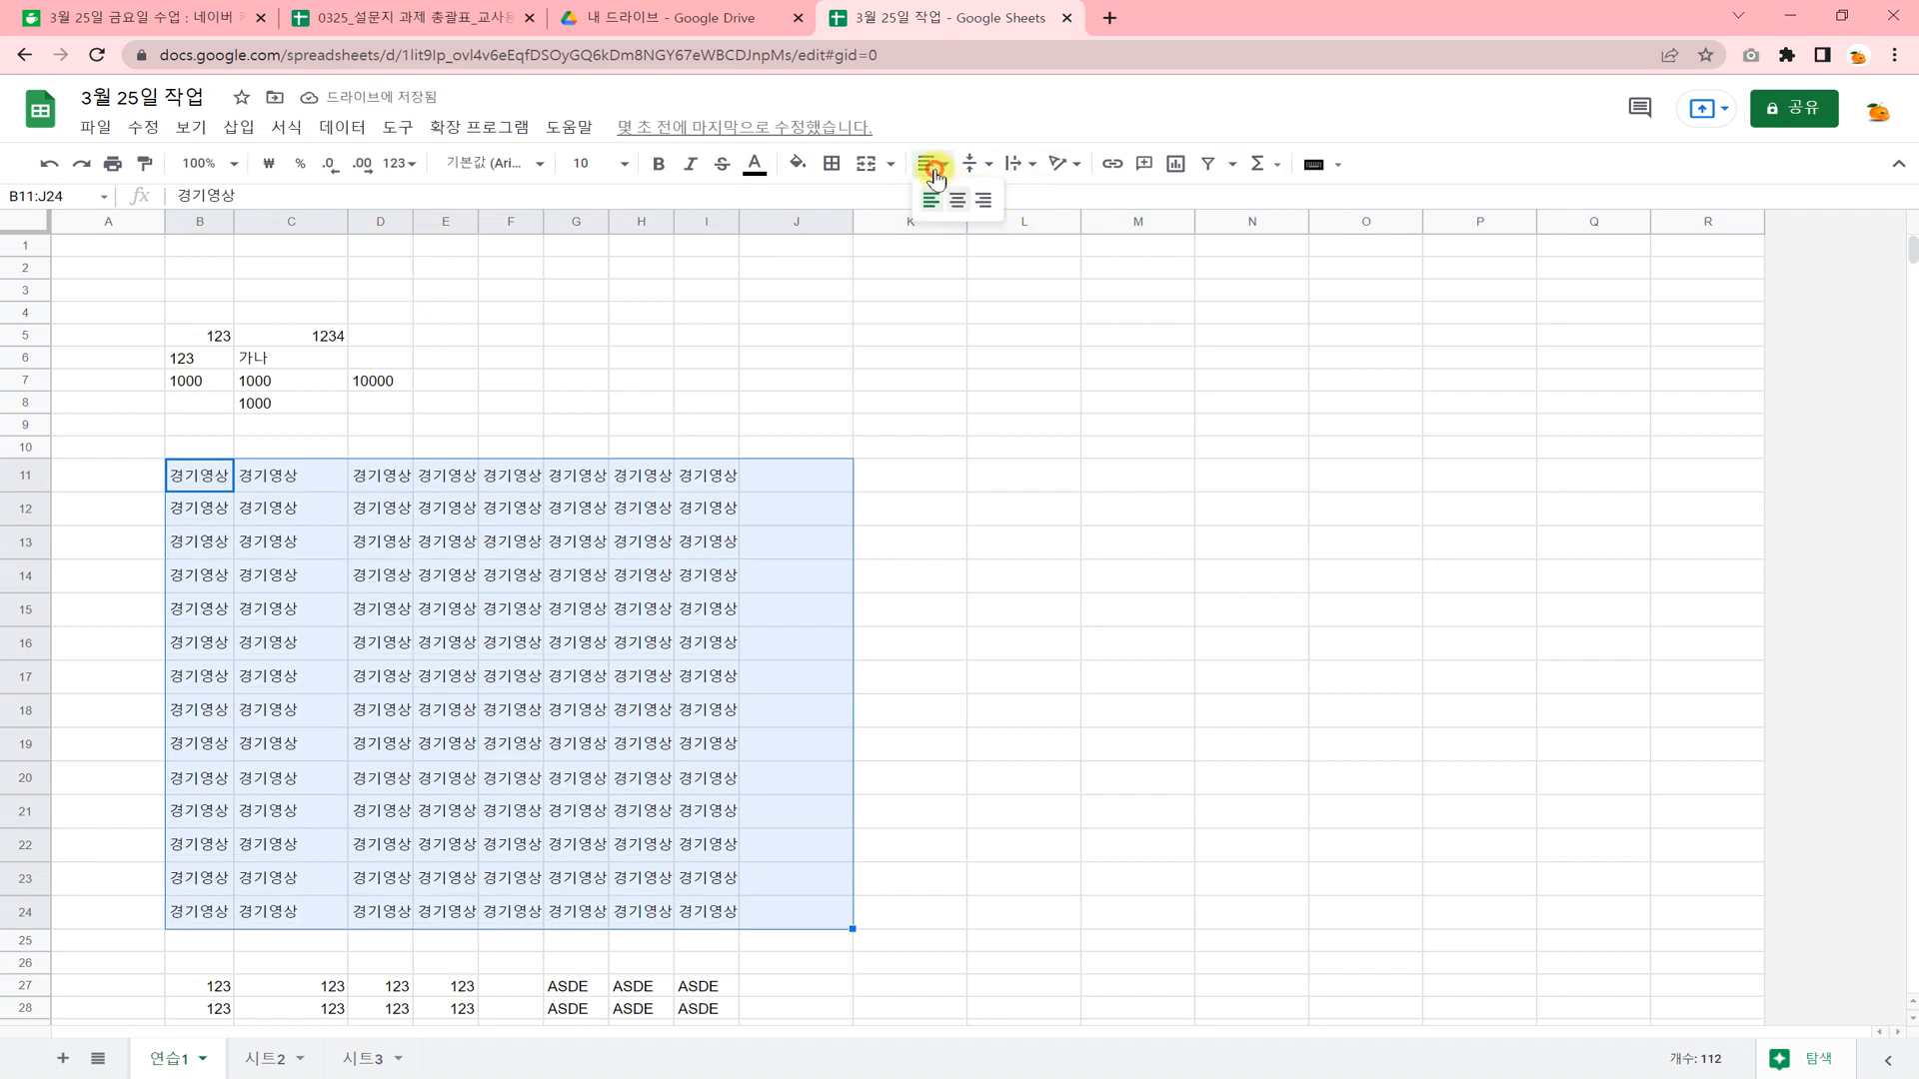
left_click(959, 203)
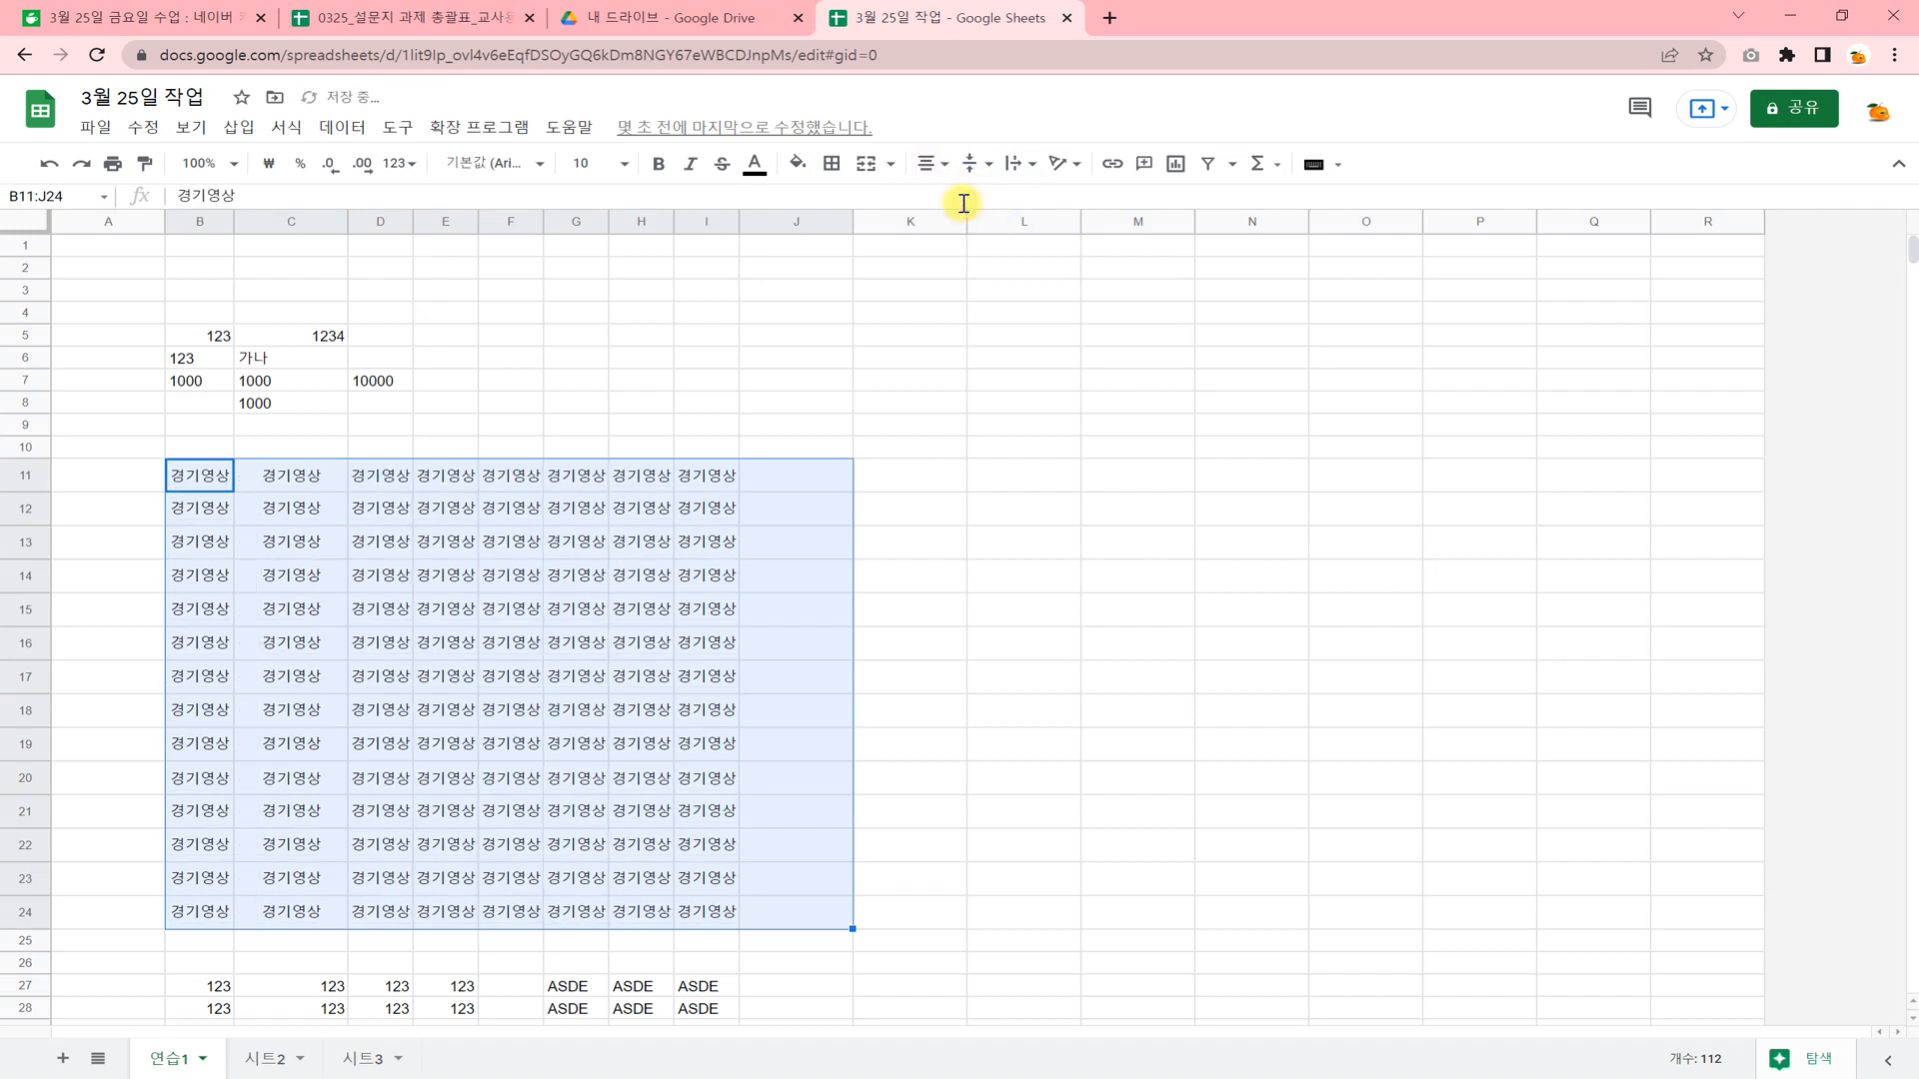
left_click(508, 575)
left_click(588, 704)
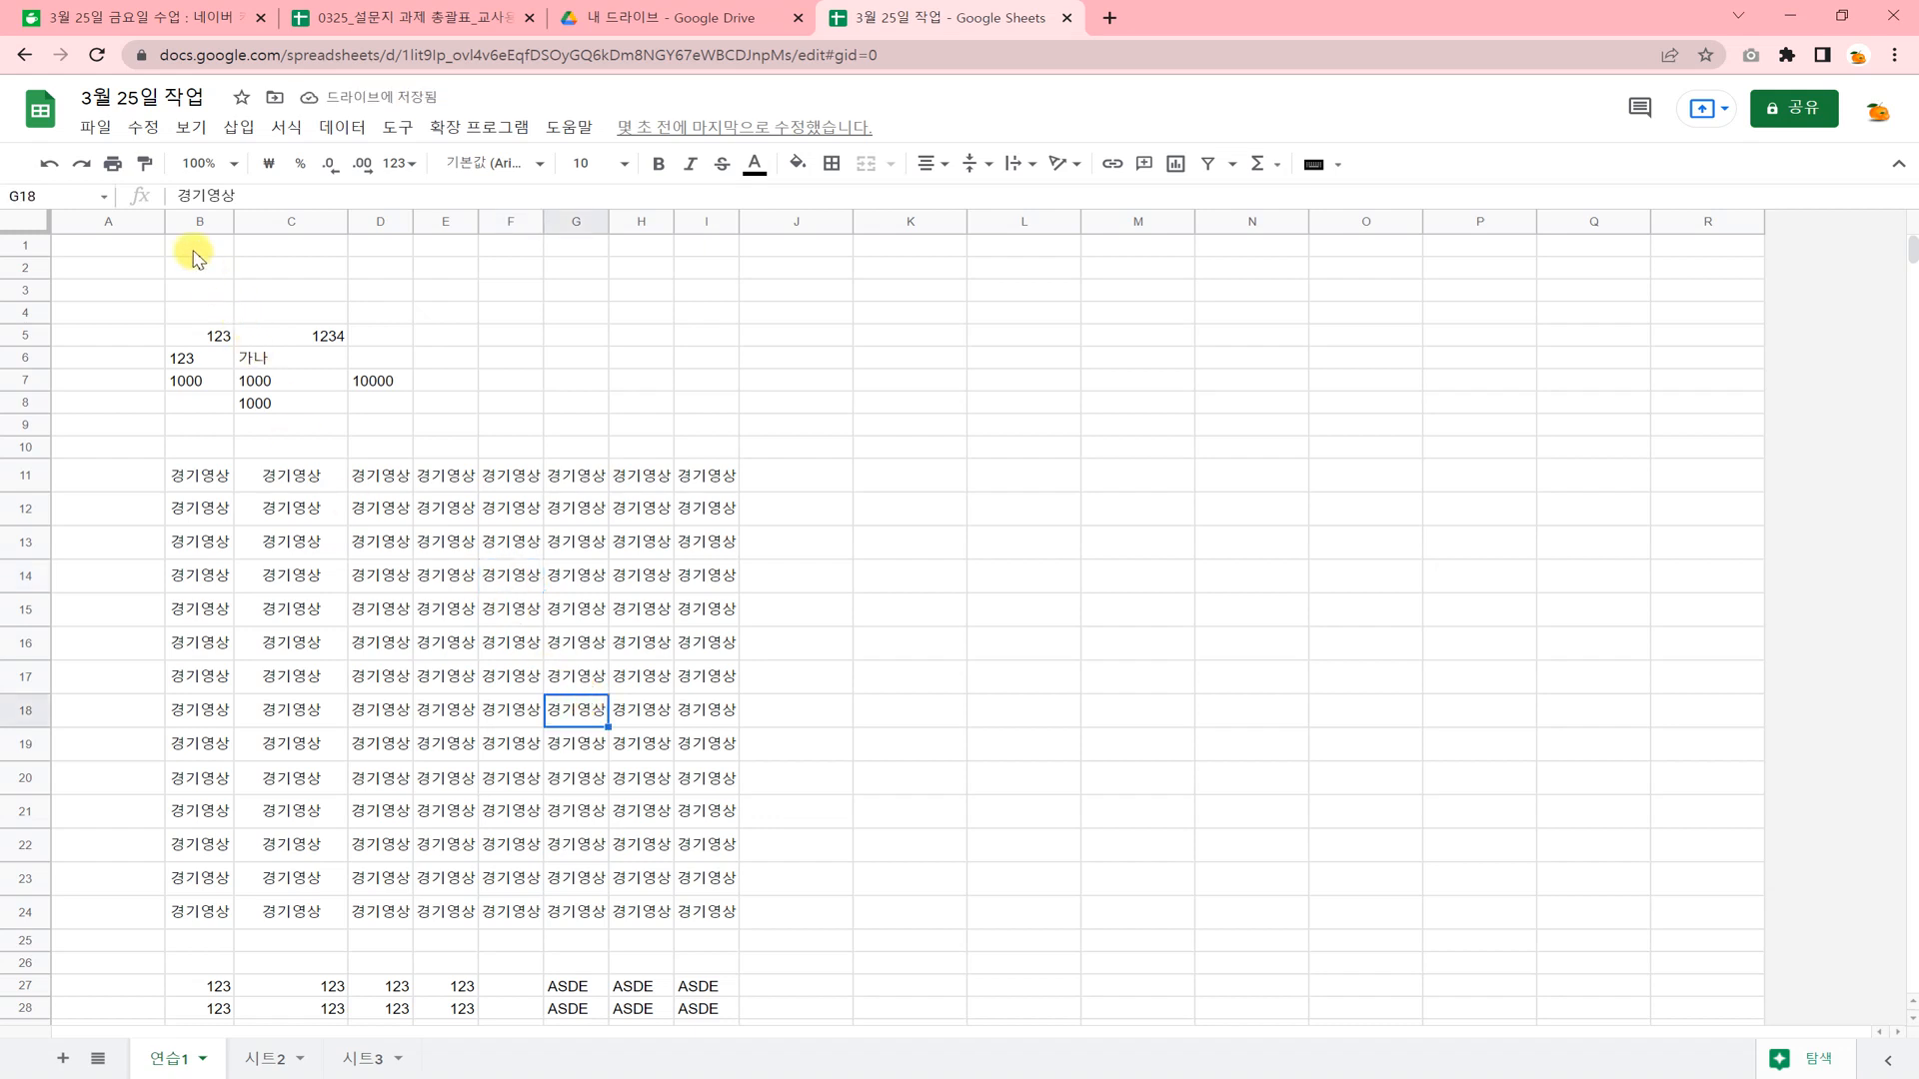
Enter the headers 순번 in A1, 학교 in B1 and 이름 in C1.
key("ctrl+Home")
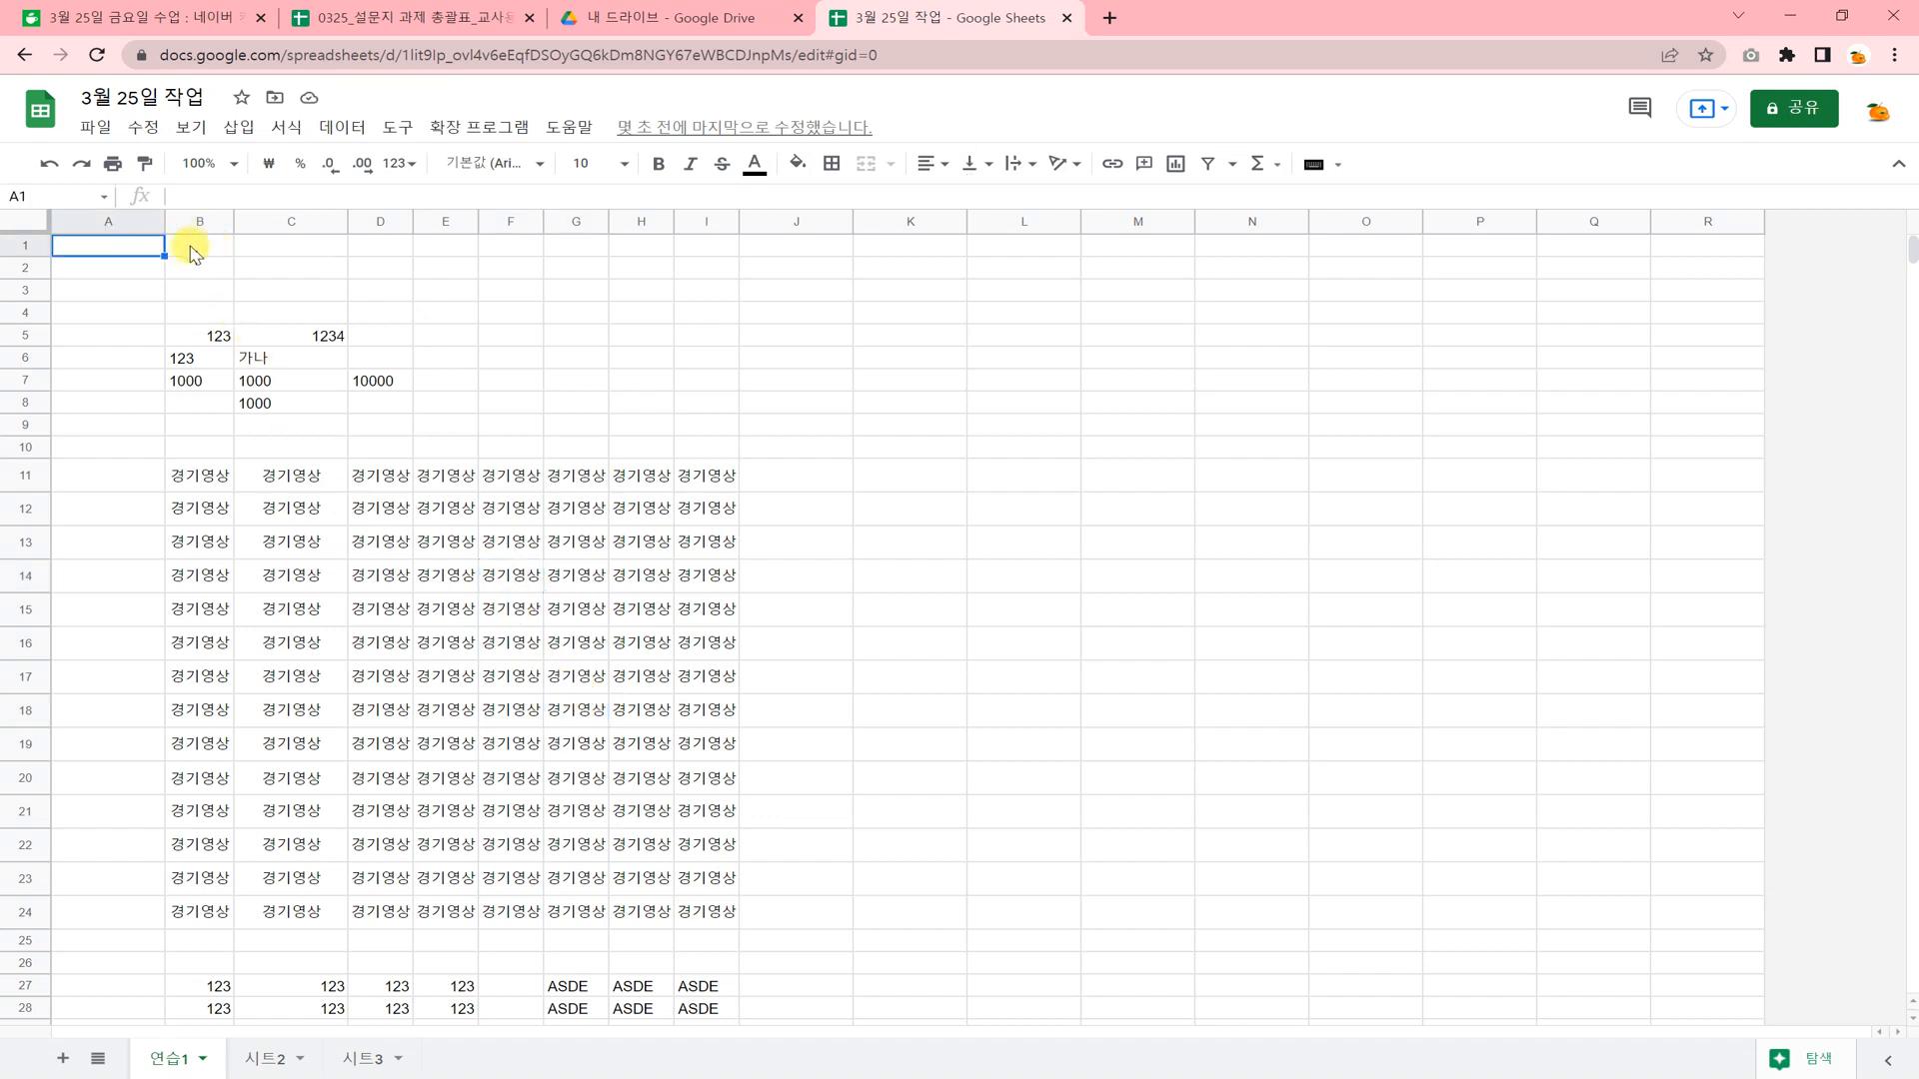
left_click(180, 250)
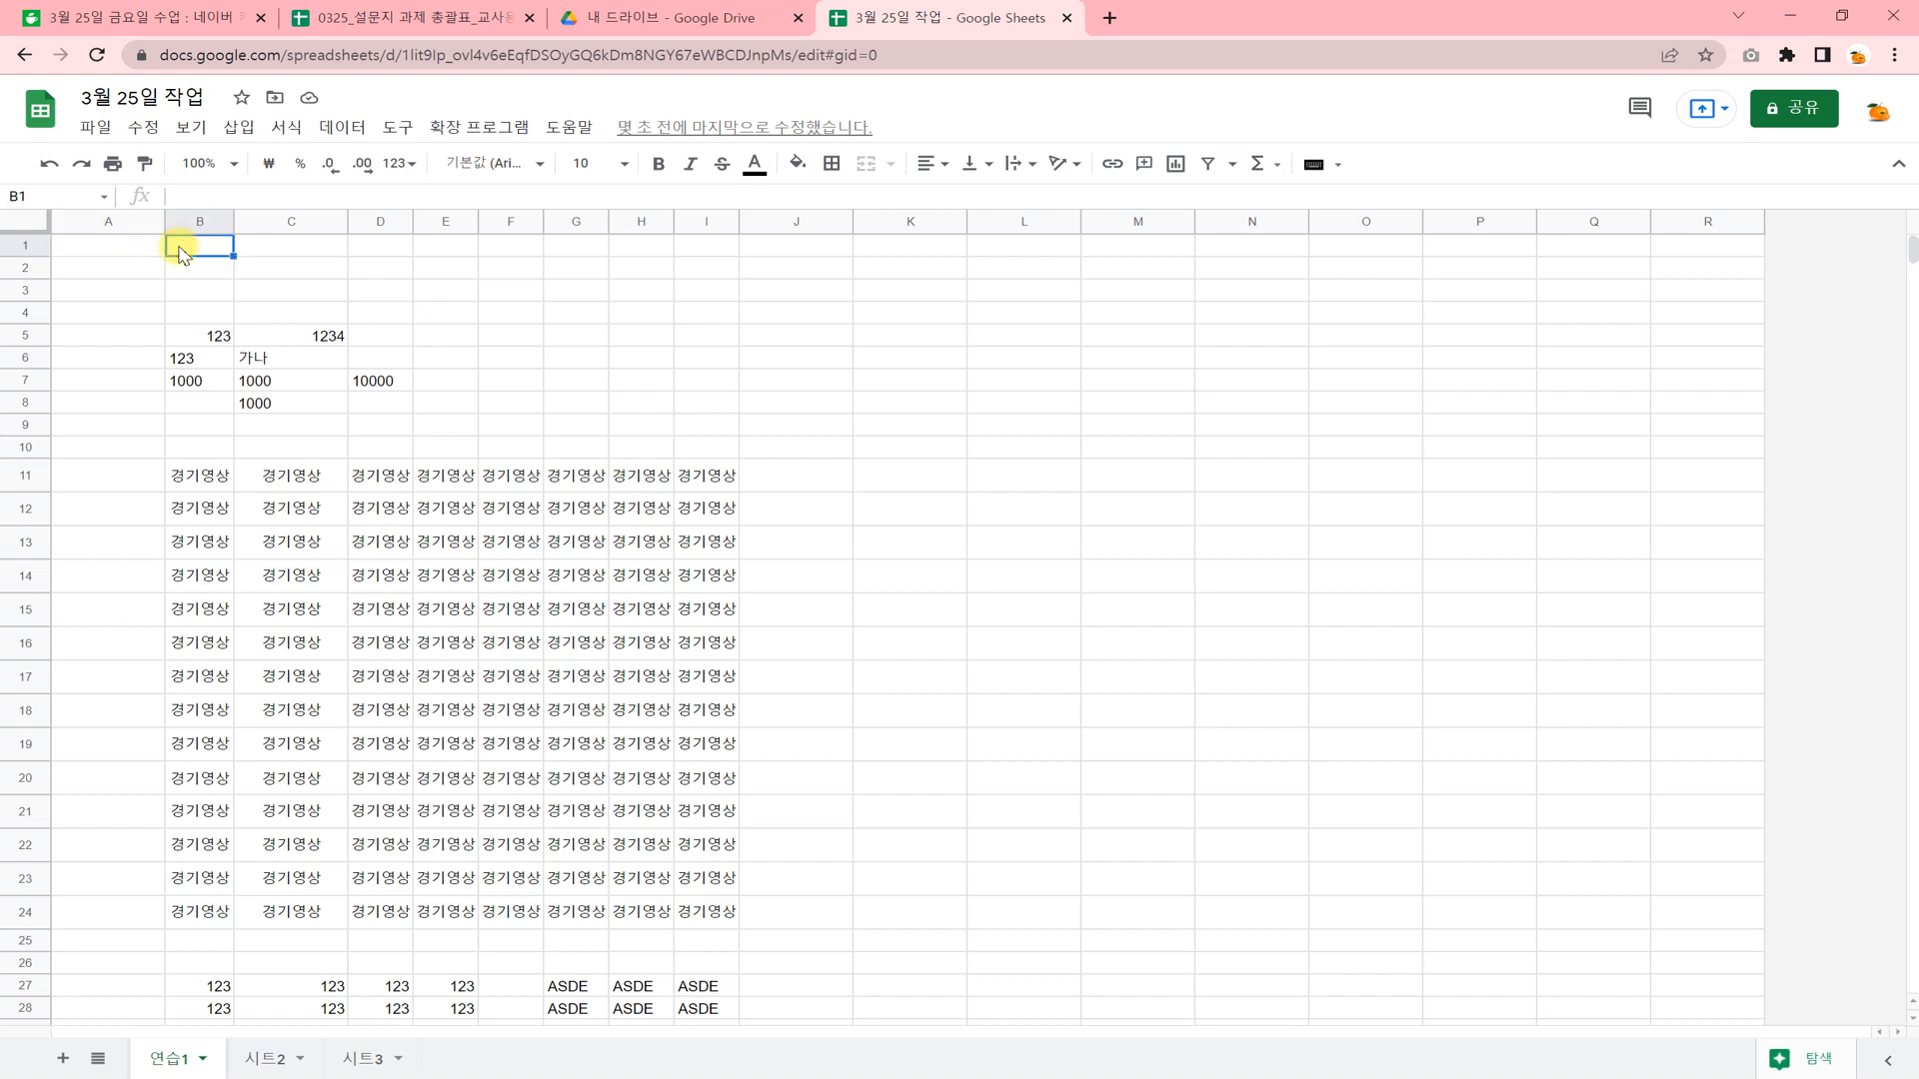
type("하ㄱㄱㅛ")
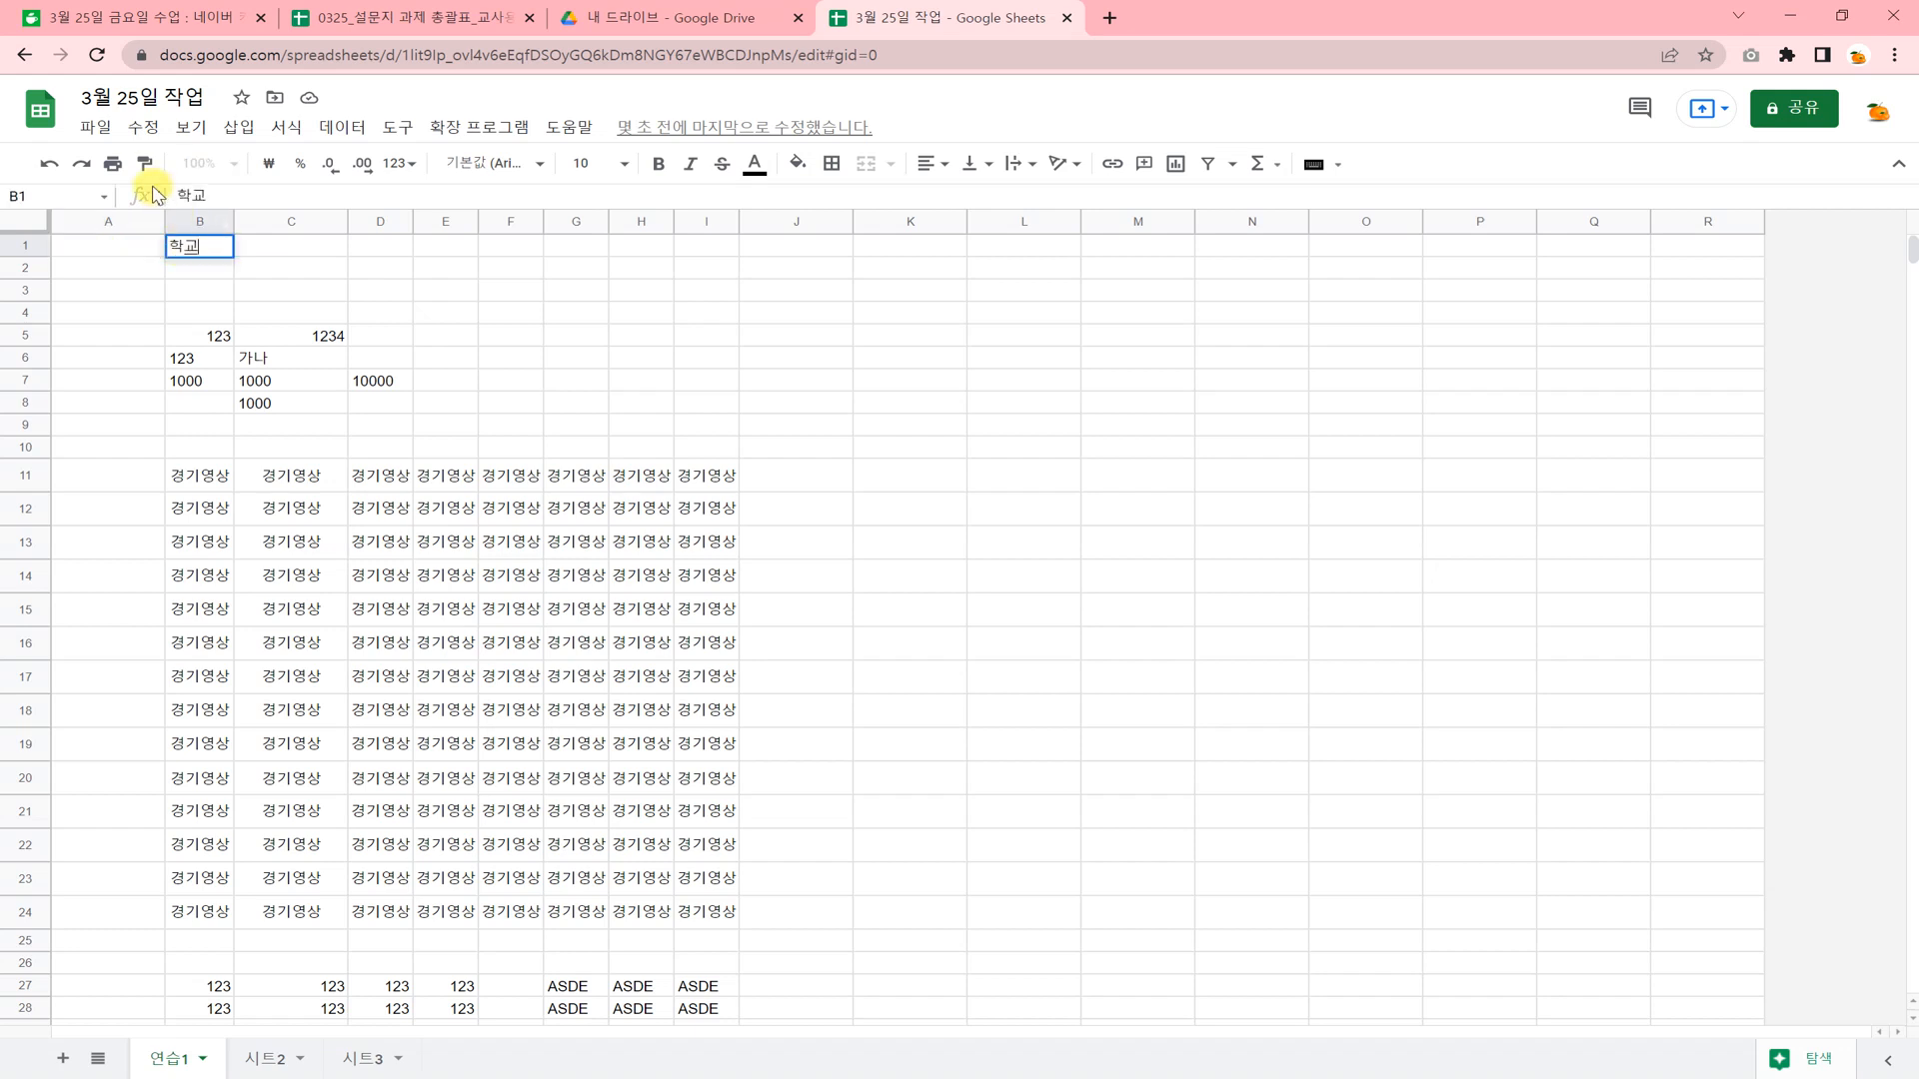
key("Left")
type("ㅅ")
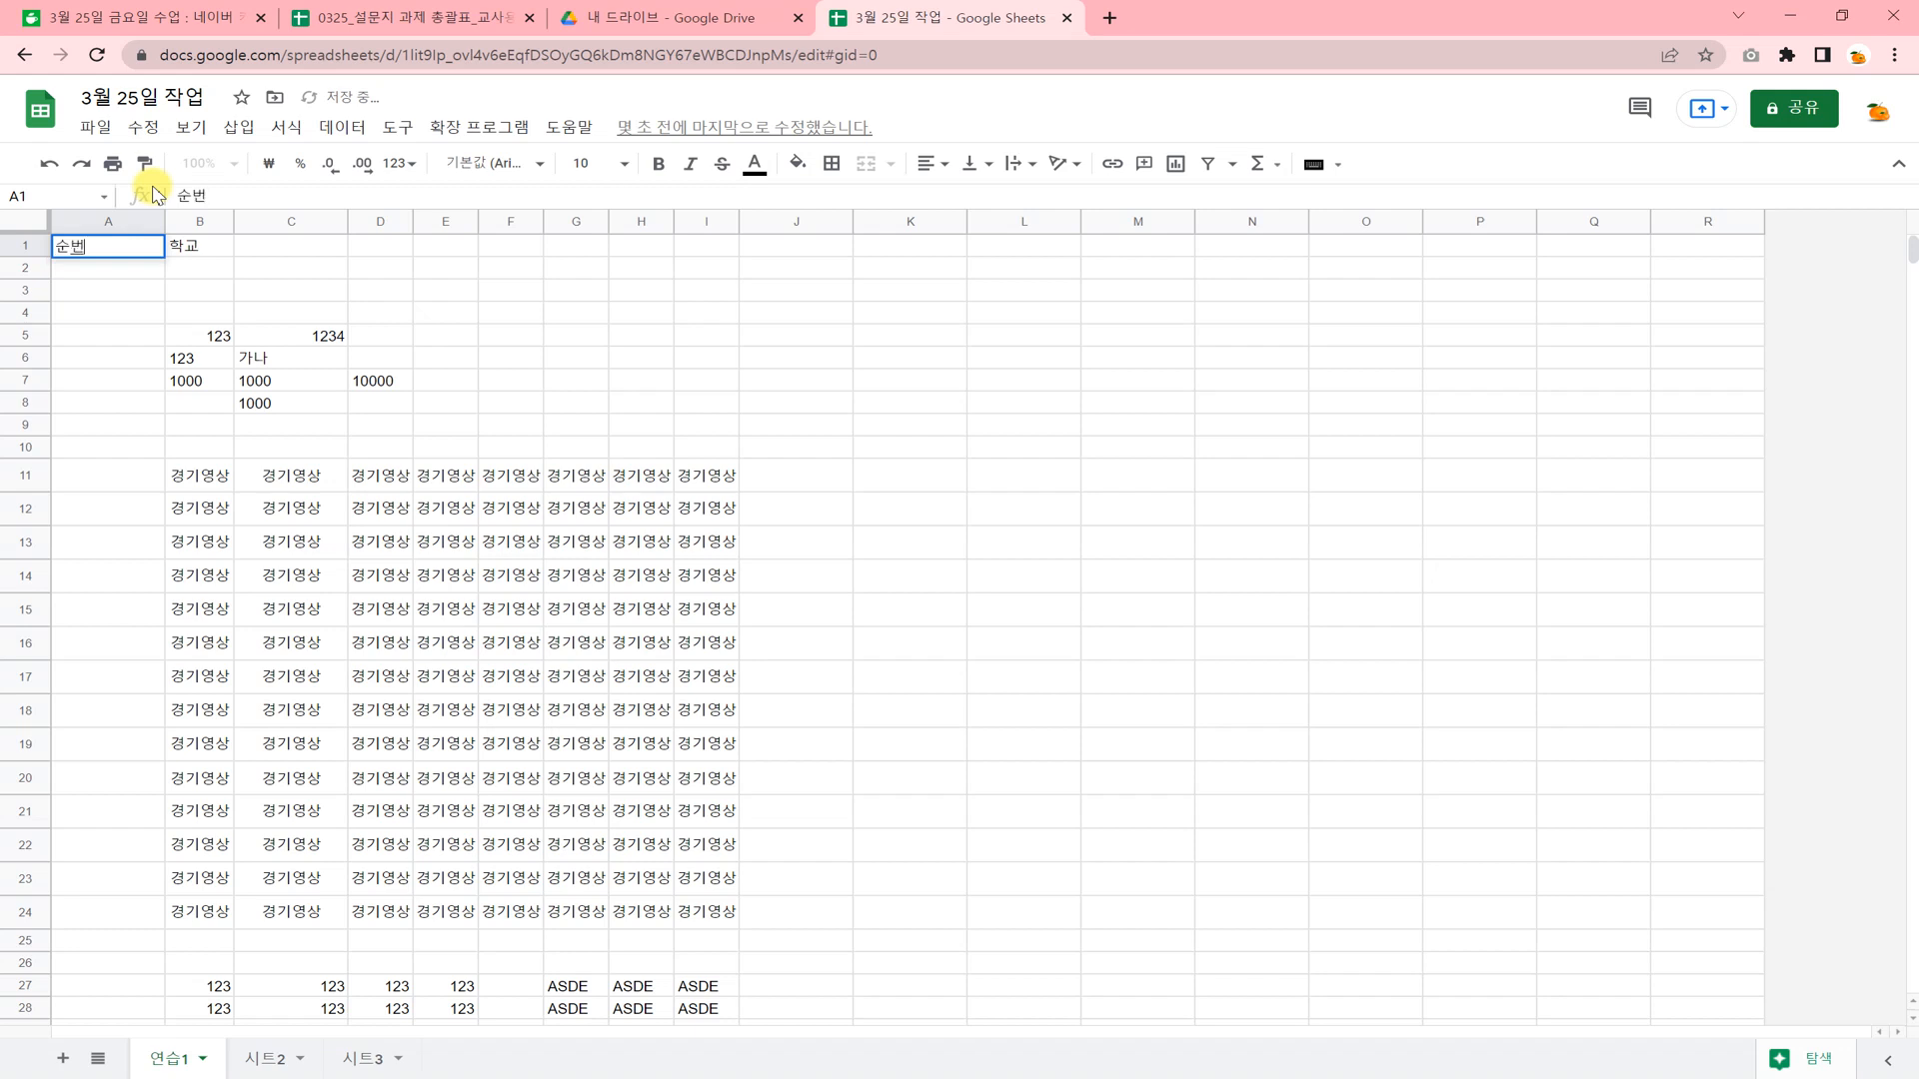
key("Tab")
key("Tab")
type("이름")
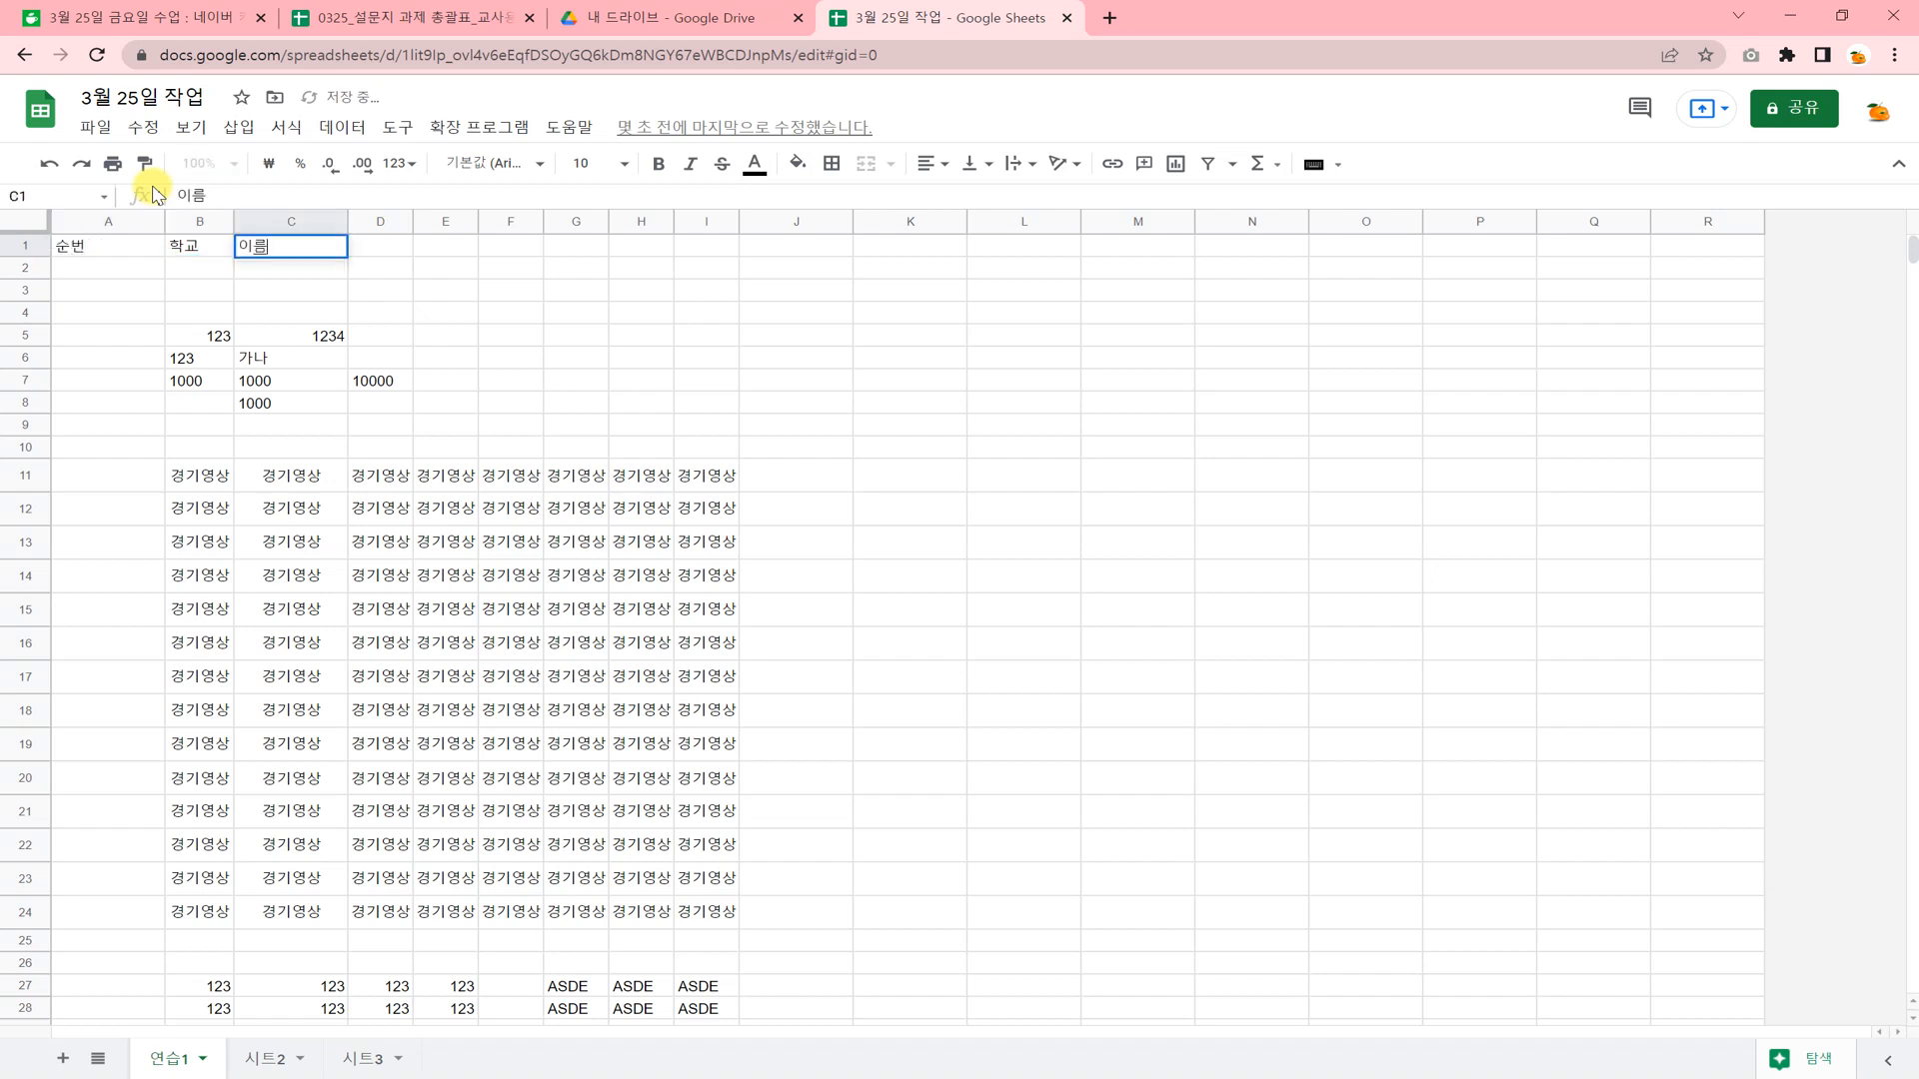
left_click(339, 290)
Apply all borders to the header cells A1:G1 and centre their contents horizontally.
left_click_drag(129, 243, 587, 254)
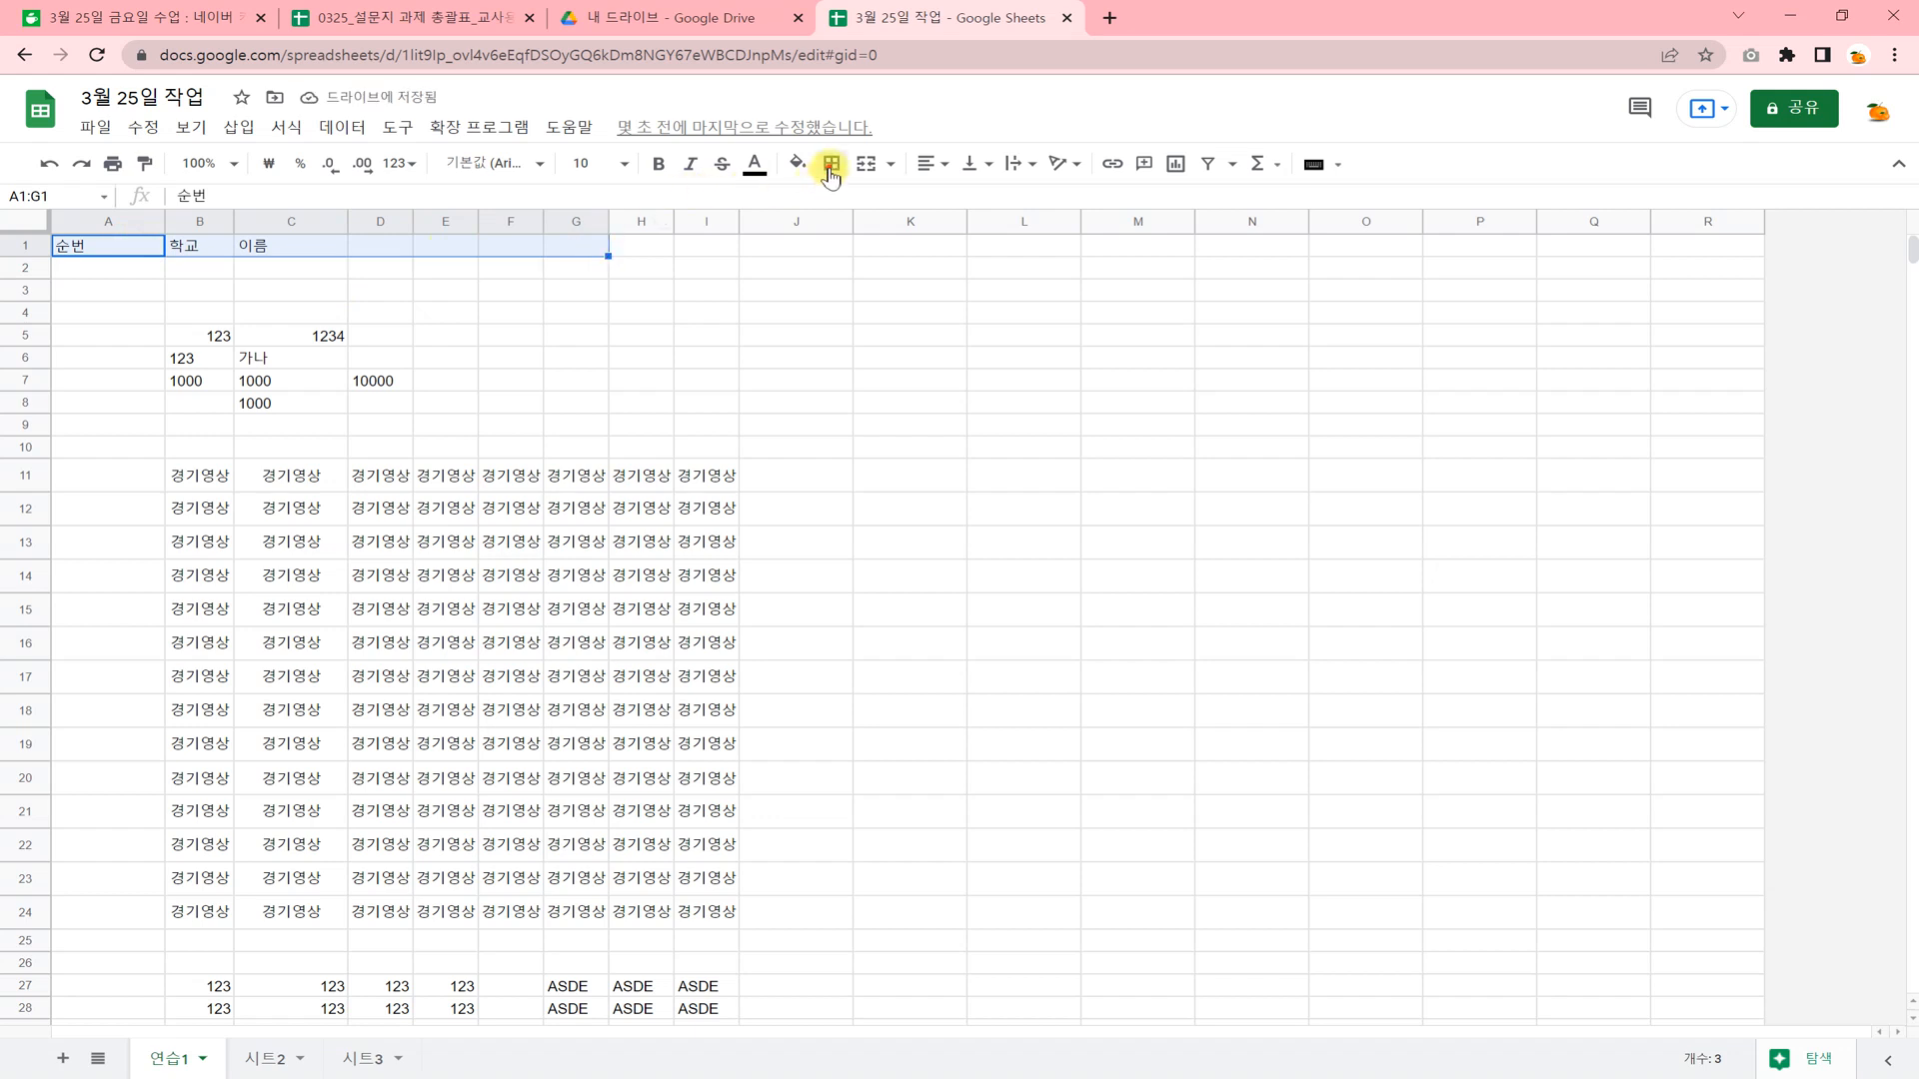
left_click(831, 162)
left_click(834, 207)
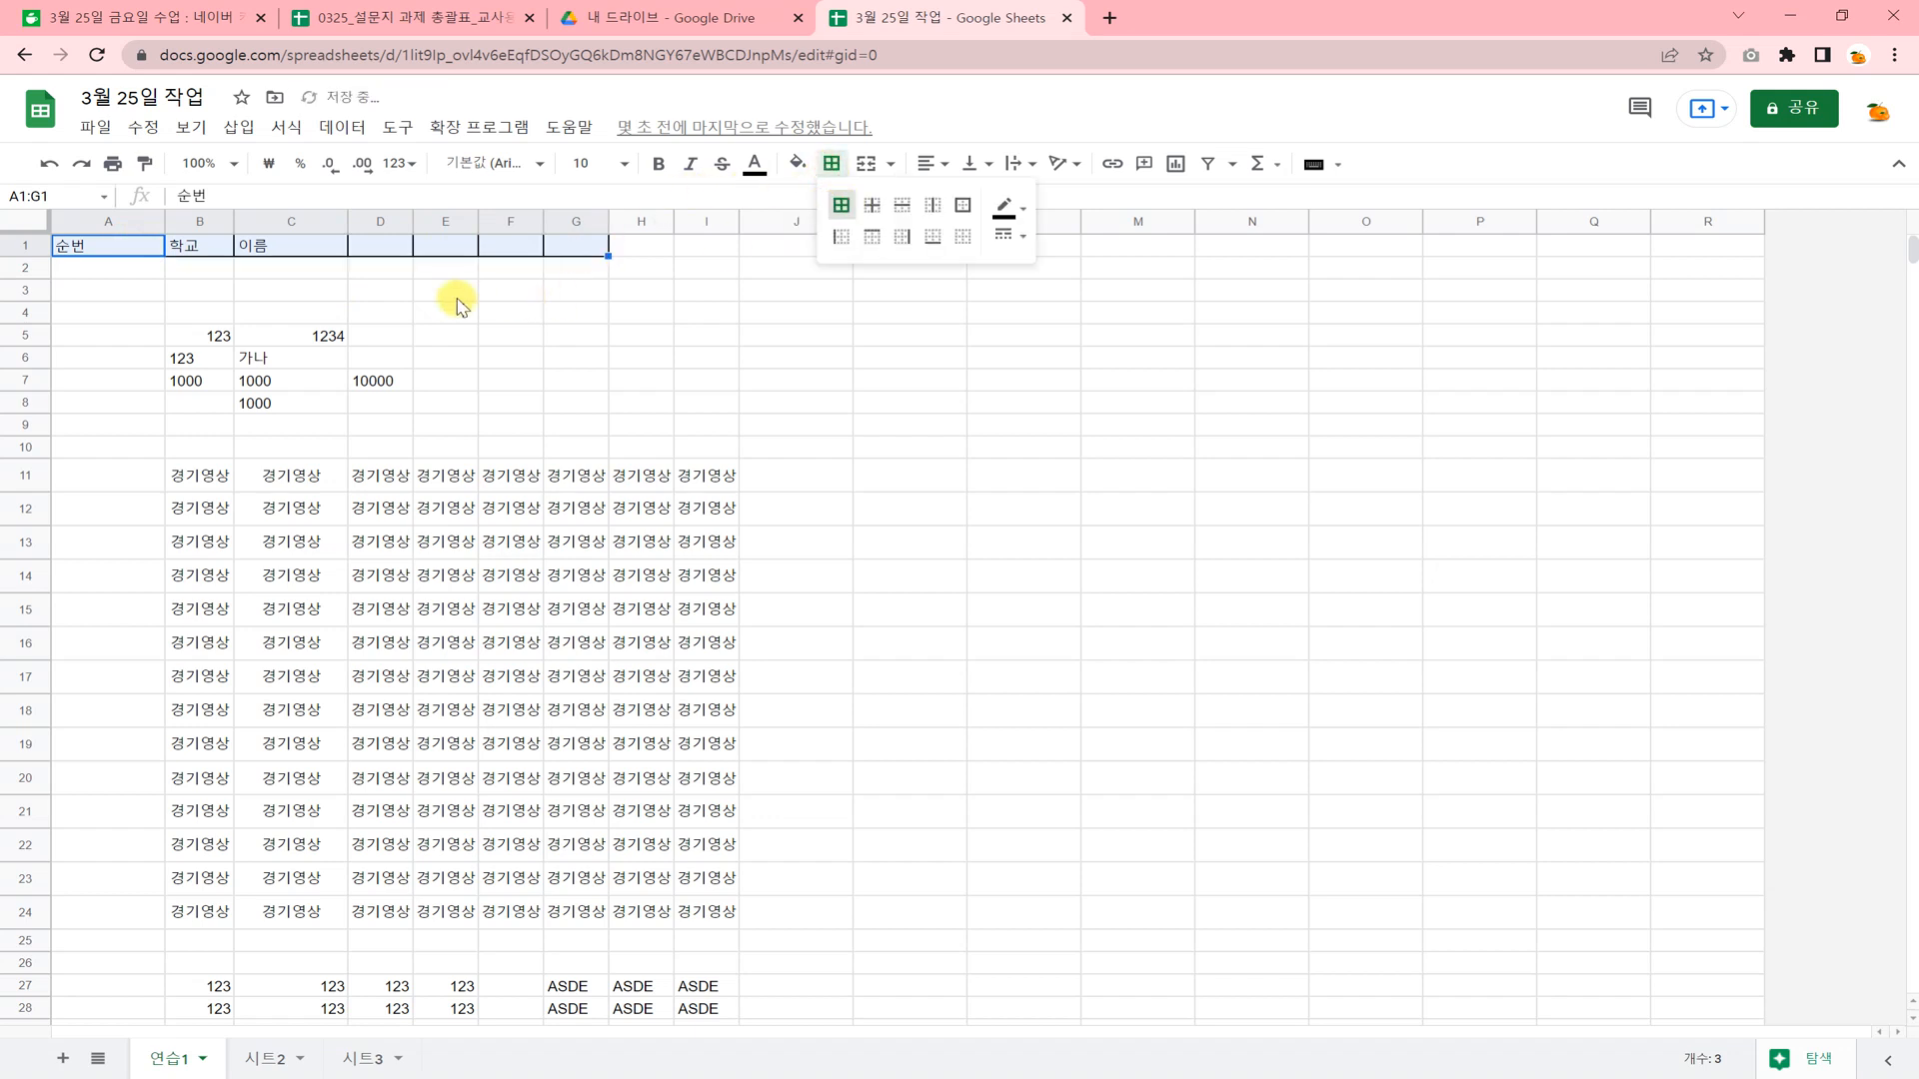
left_click(932, 163)
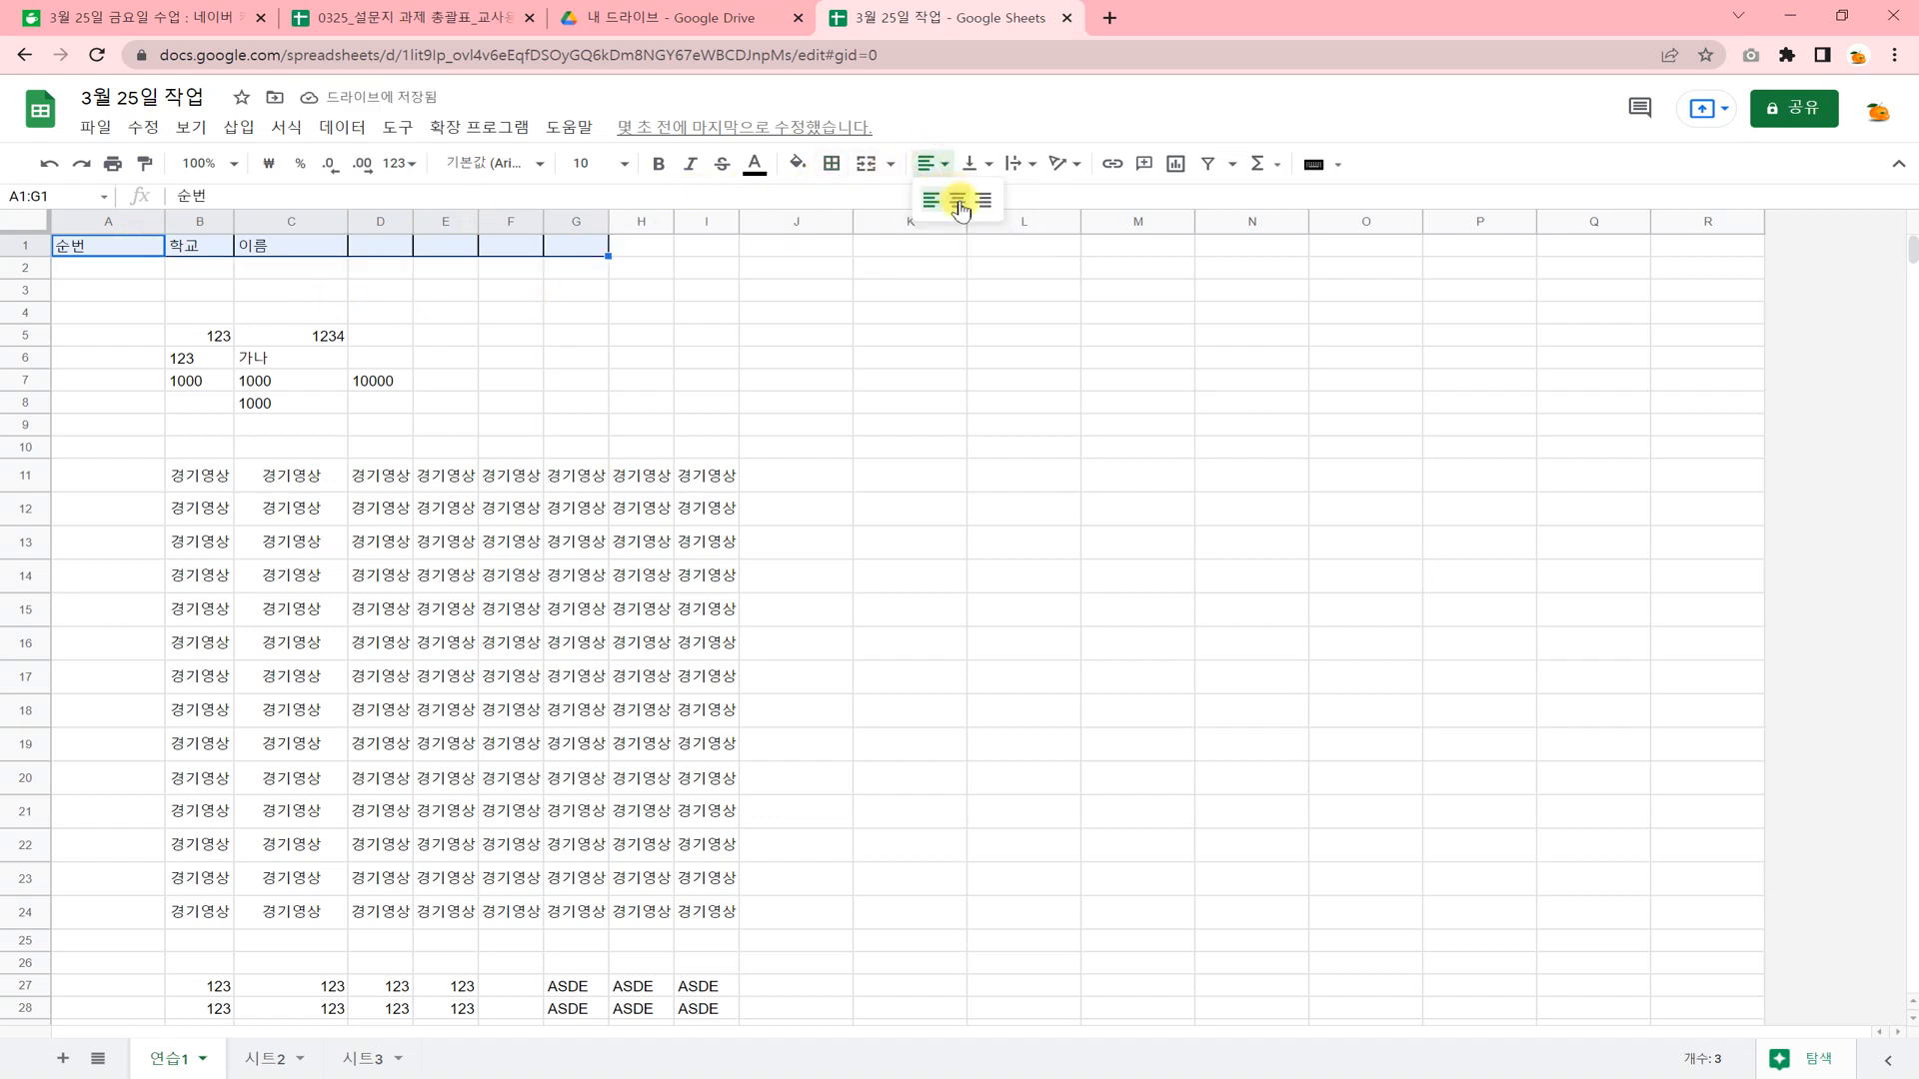
left_click(958, 199)
Fill the header cells A1:G1 with yellow.
left_click(797, 163)
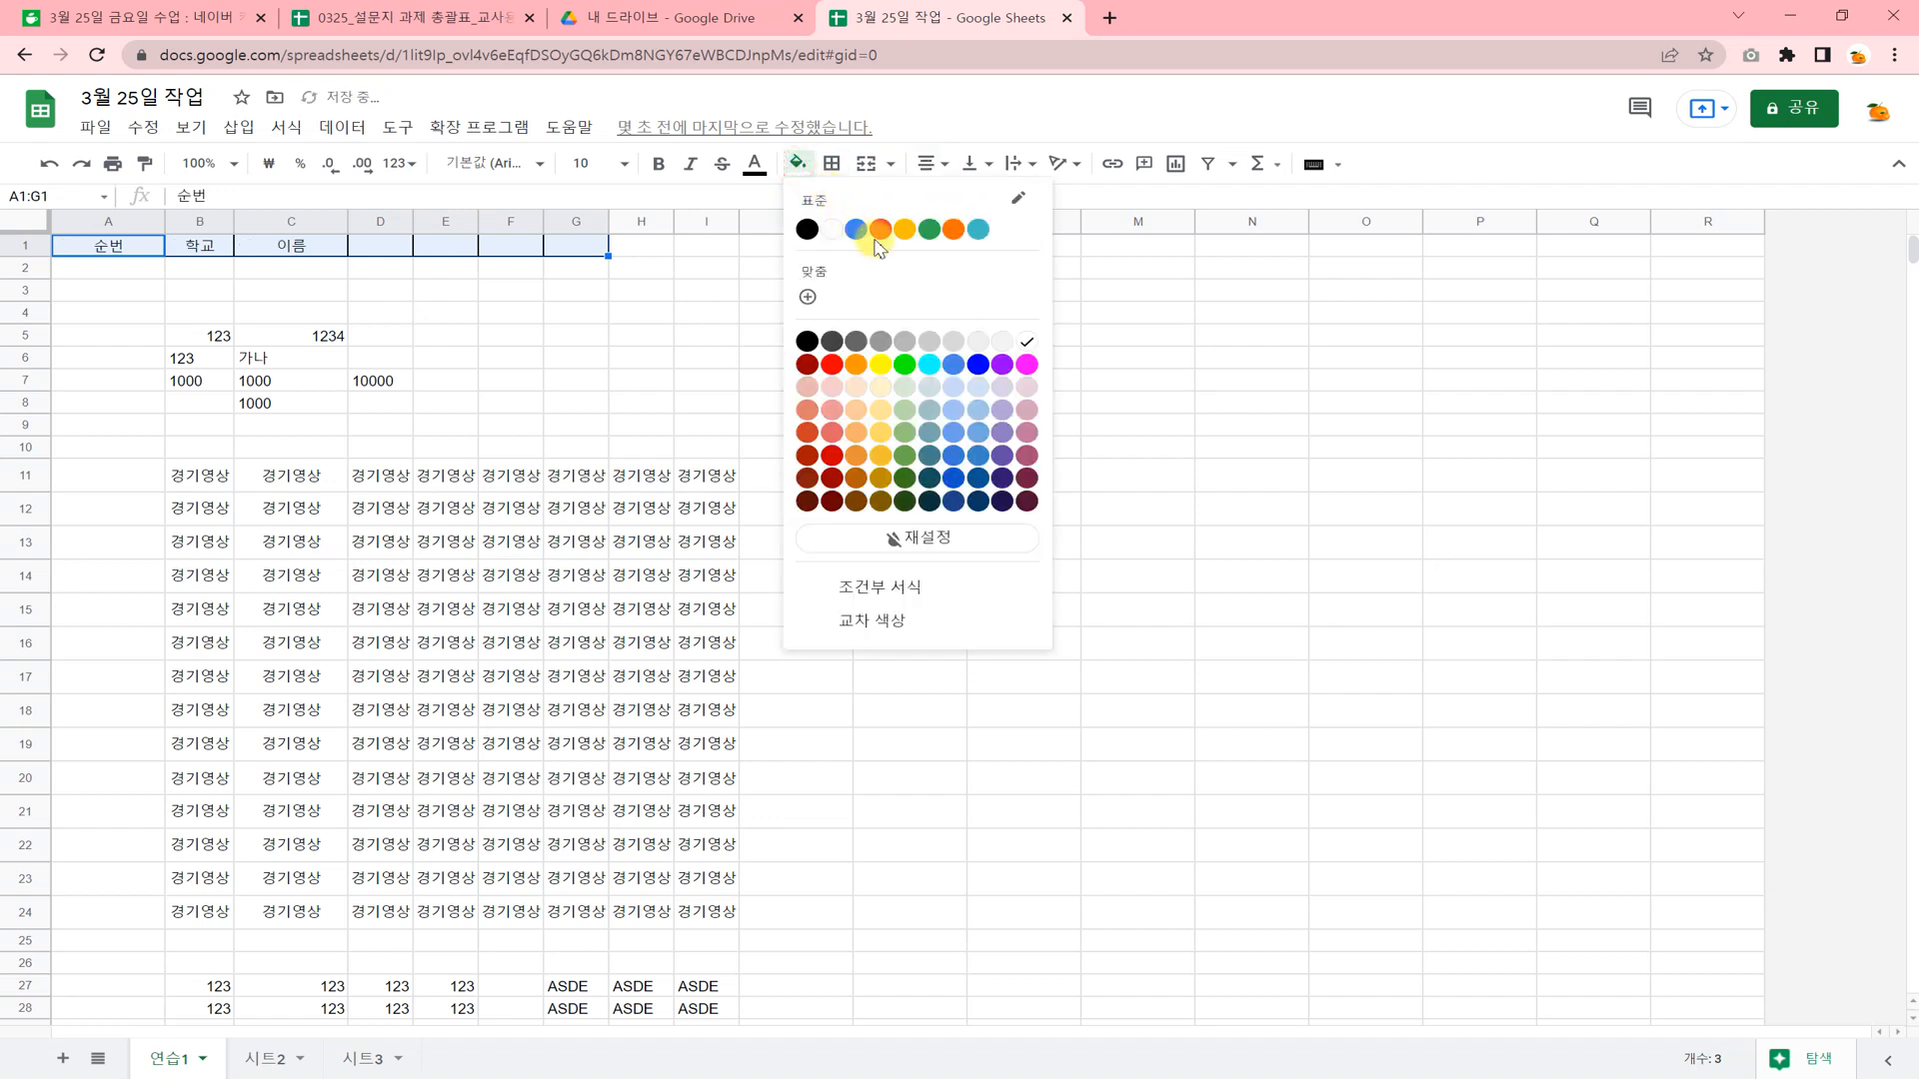
left_click(879, 358)
left_click(648, 509)
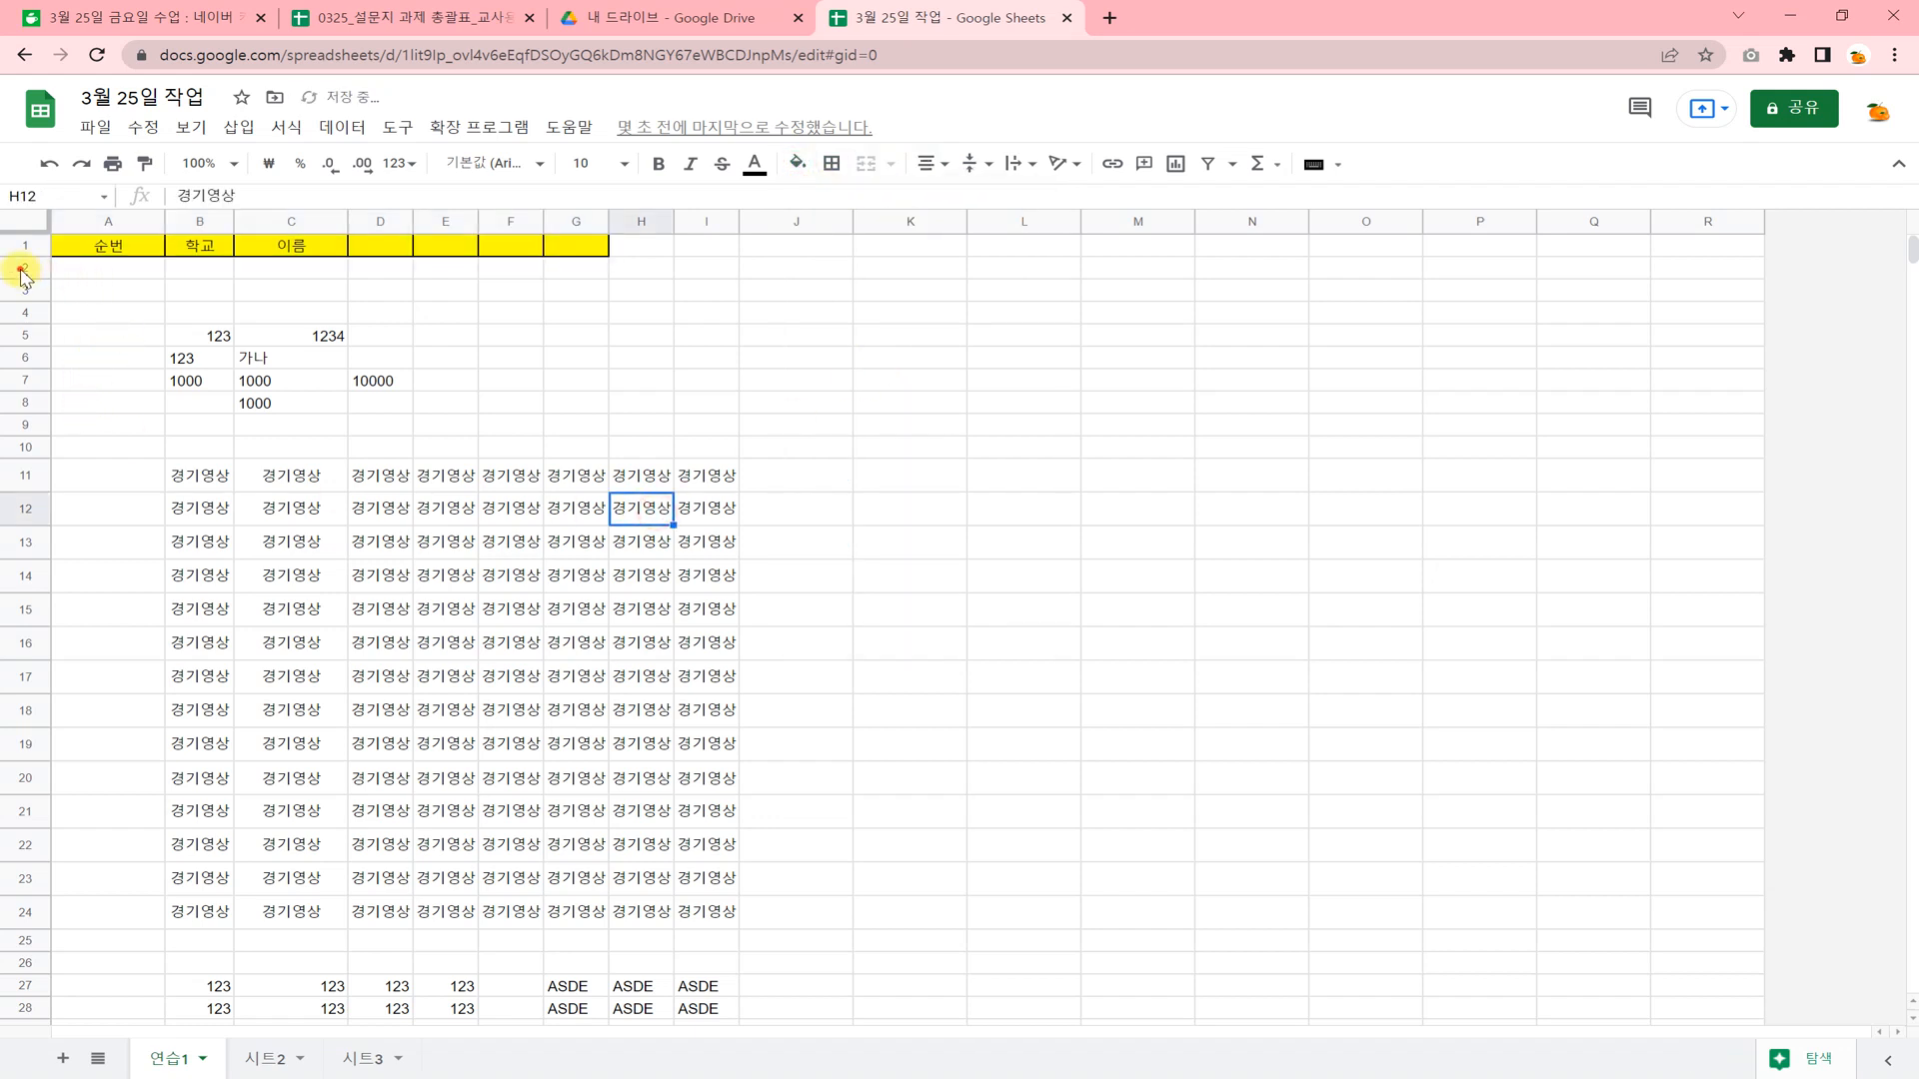
Delete rows 2 through 11 directly beneath the header row.
left_click_drag(22, 271, 35, 477)
right_click(42, 450)
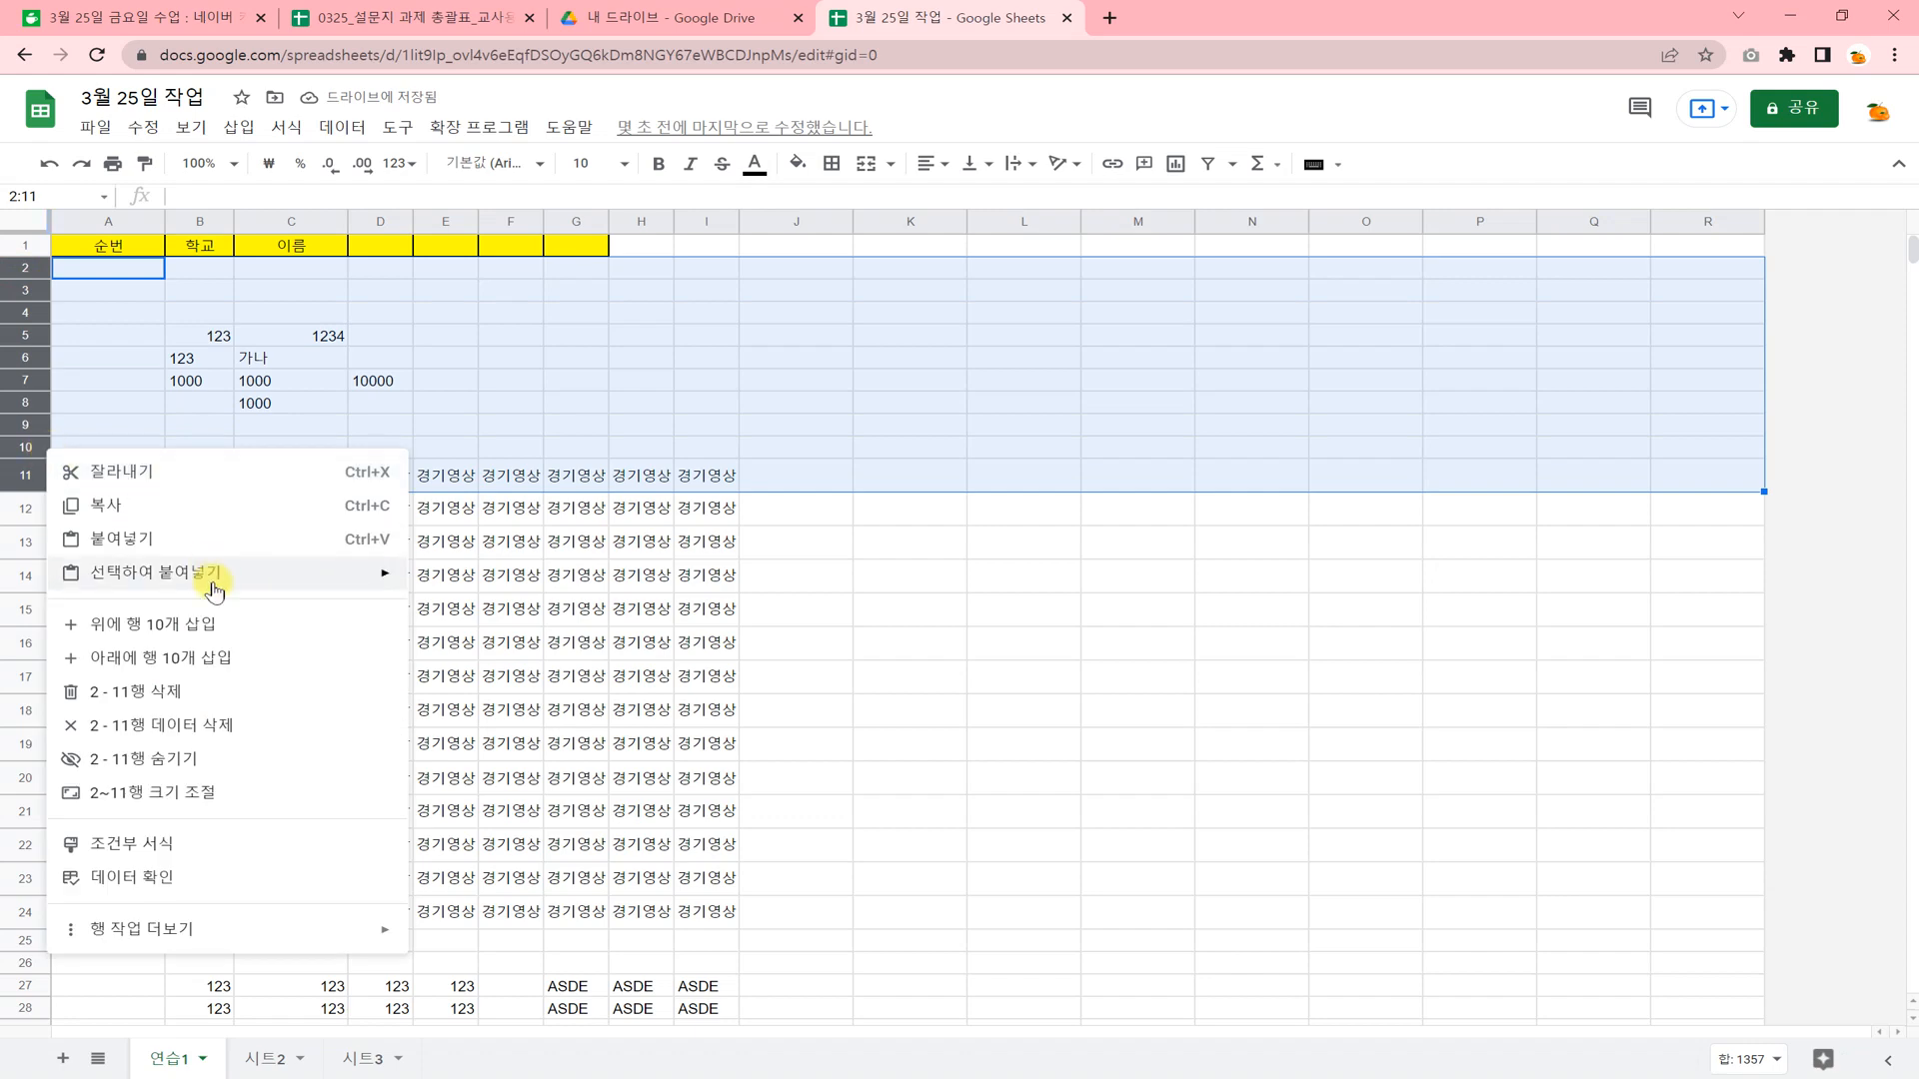
left_click(218, 691)
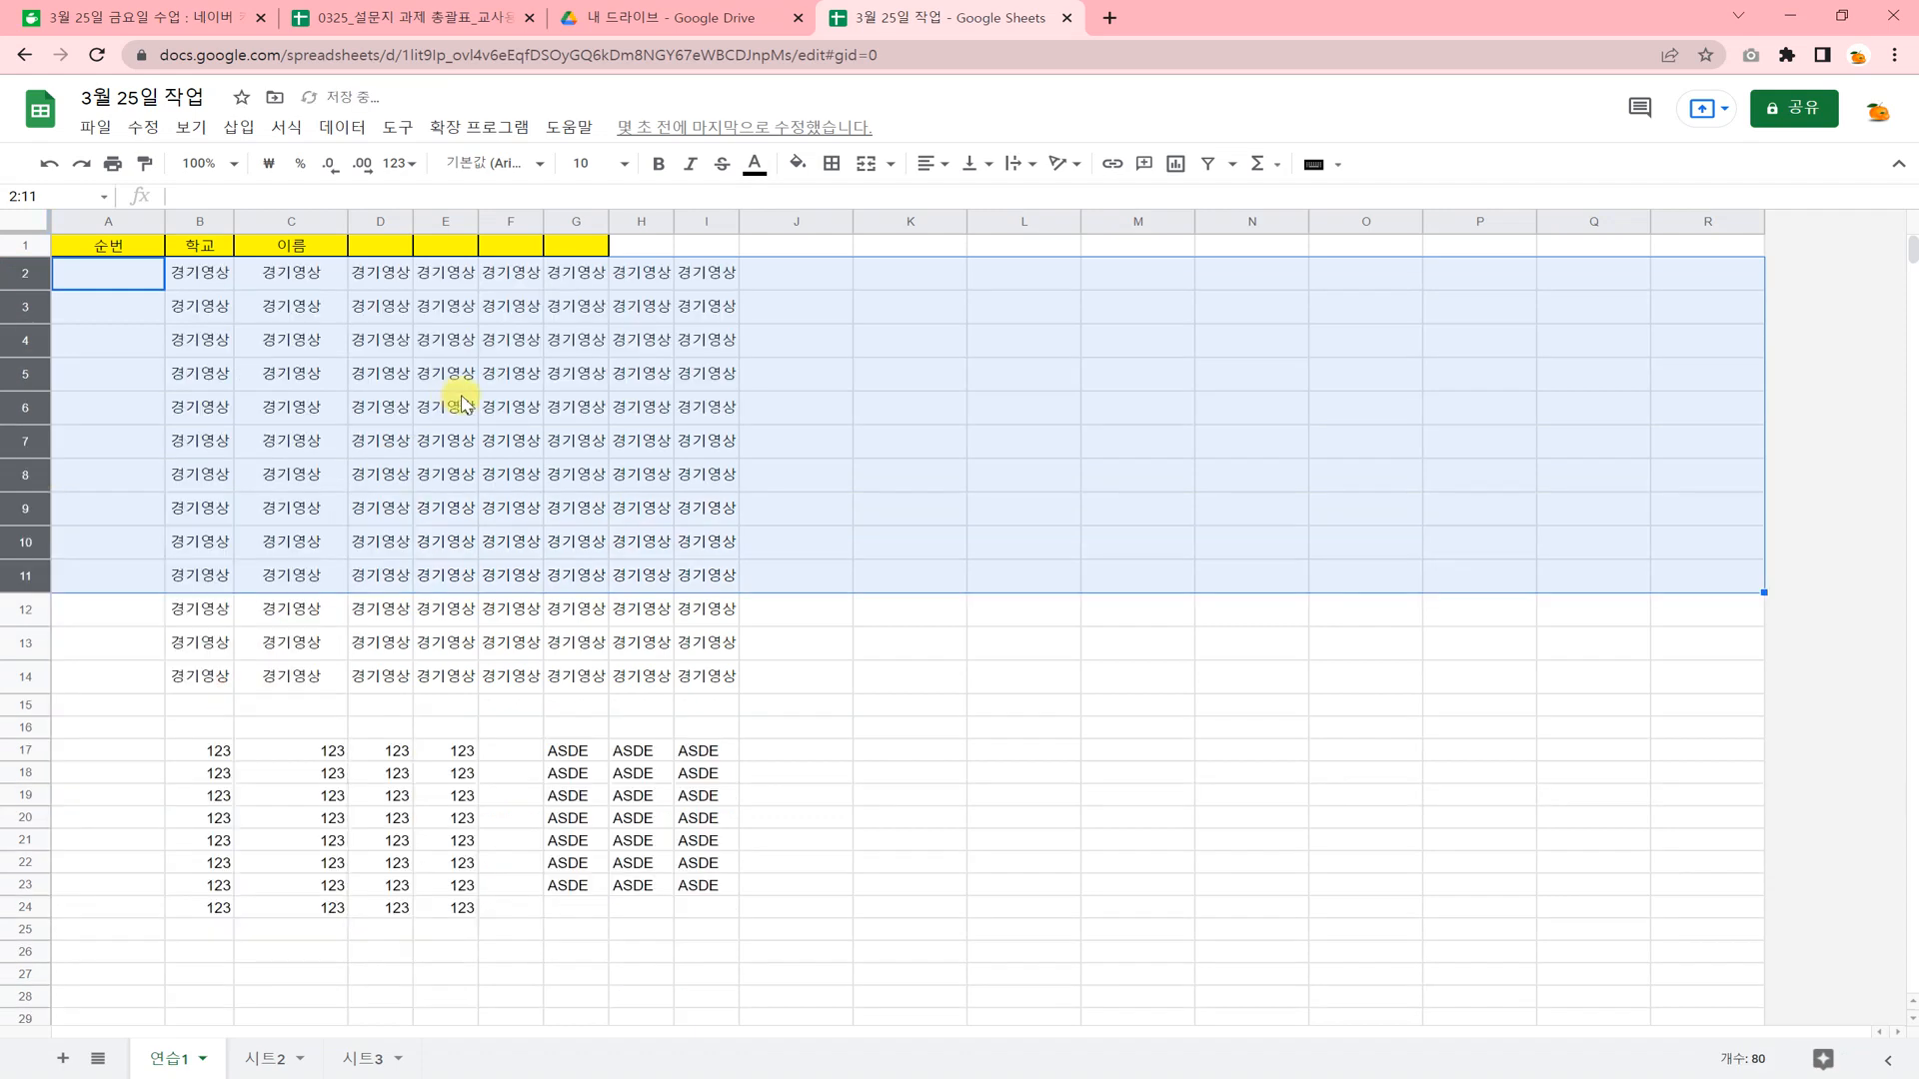
left_click(450, 402)
Number A2:A14 in sequence from 1 to 13, entering 1 and 2 and extending the series down.
left_click(140, 278)
type("1")
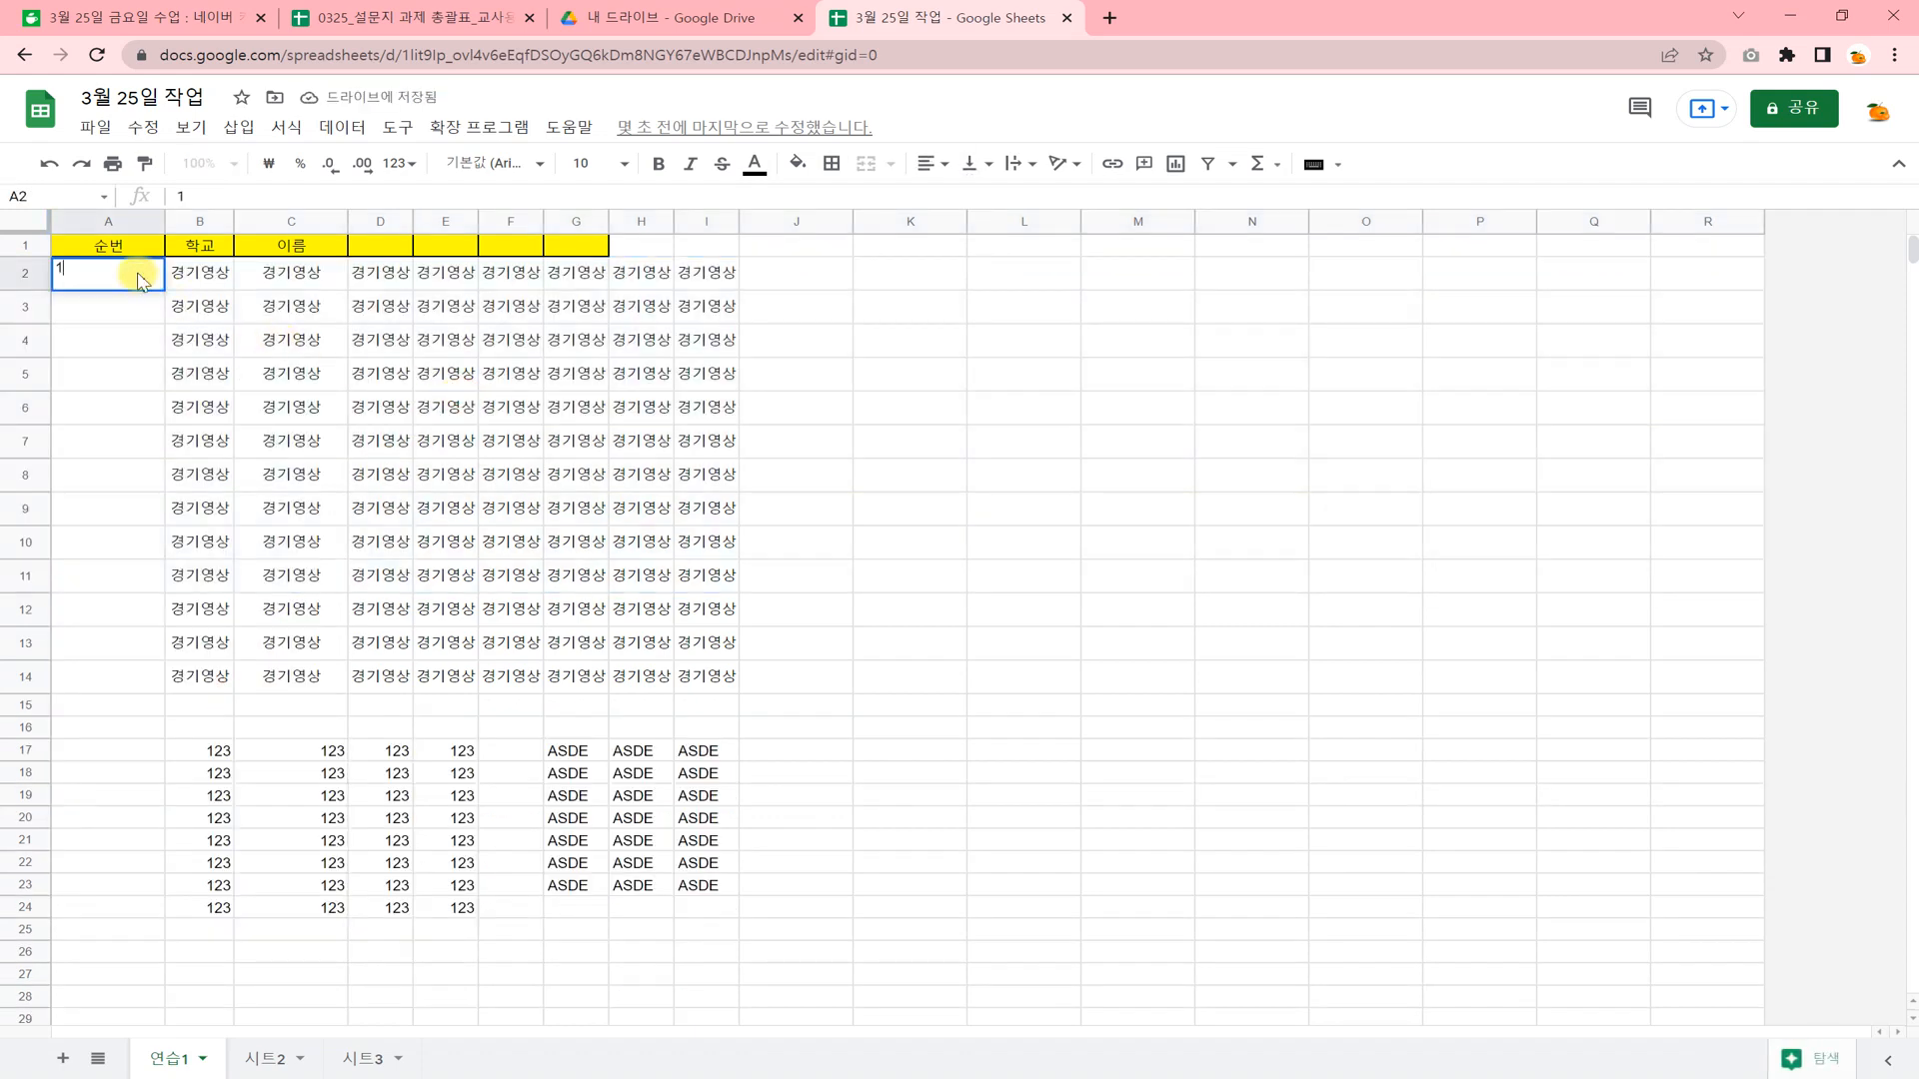
key("Return")
type("2")
key("Return")
left_click_drag(140, 278, 155, 690)
left_click(284, 611)
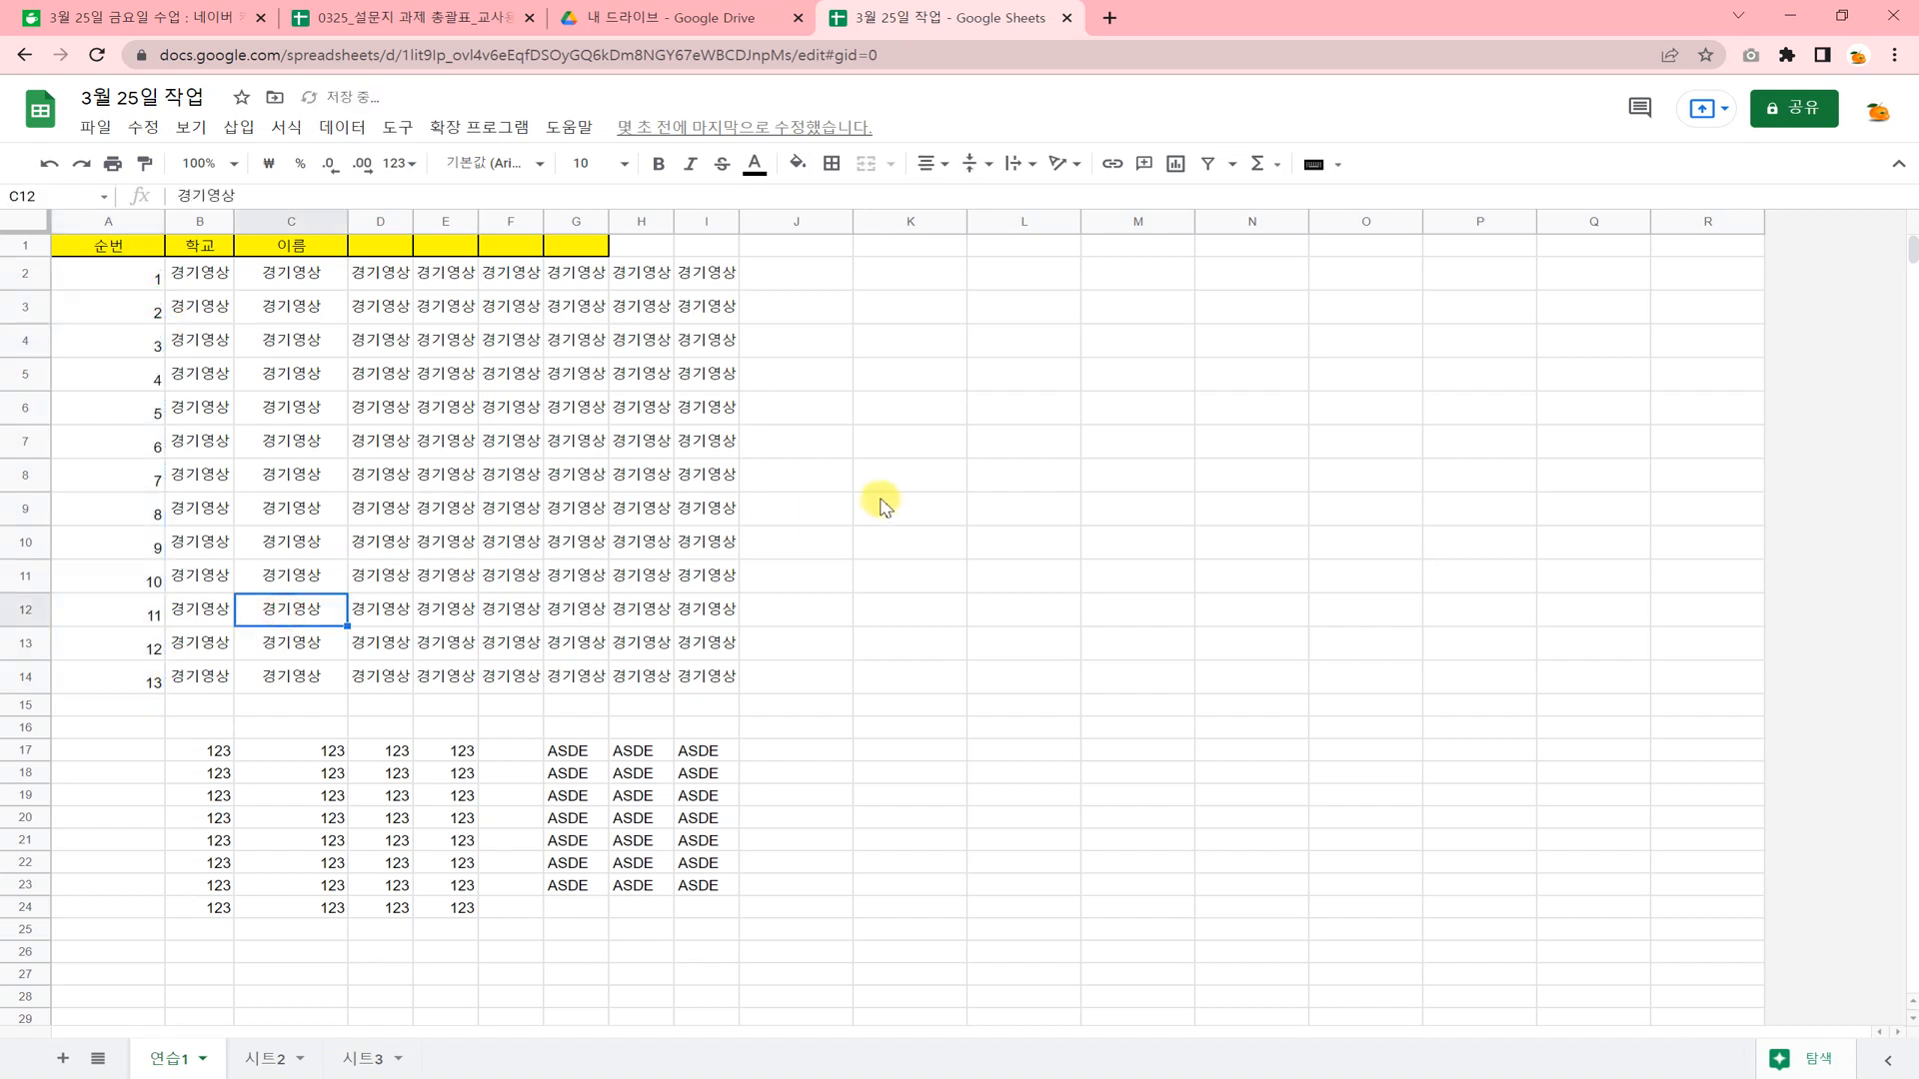
Examine whether the header row stays in view further down the sheet, and review its cells from A1 to E1.
scroll(881, 505, "down", 5)
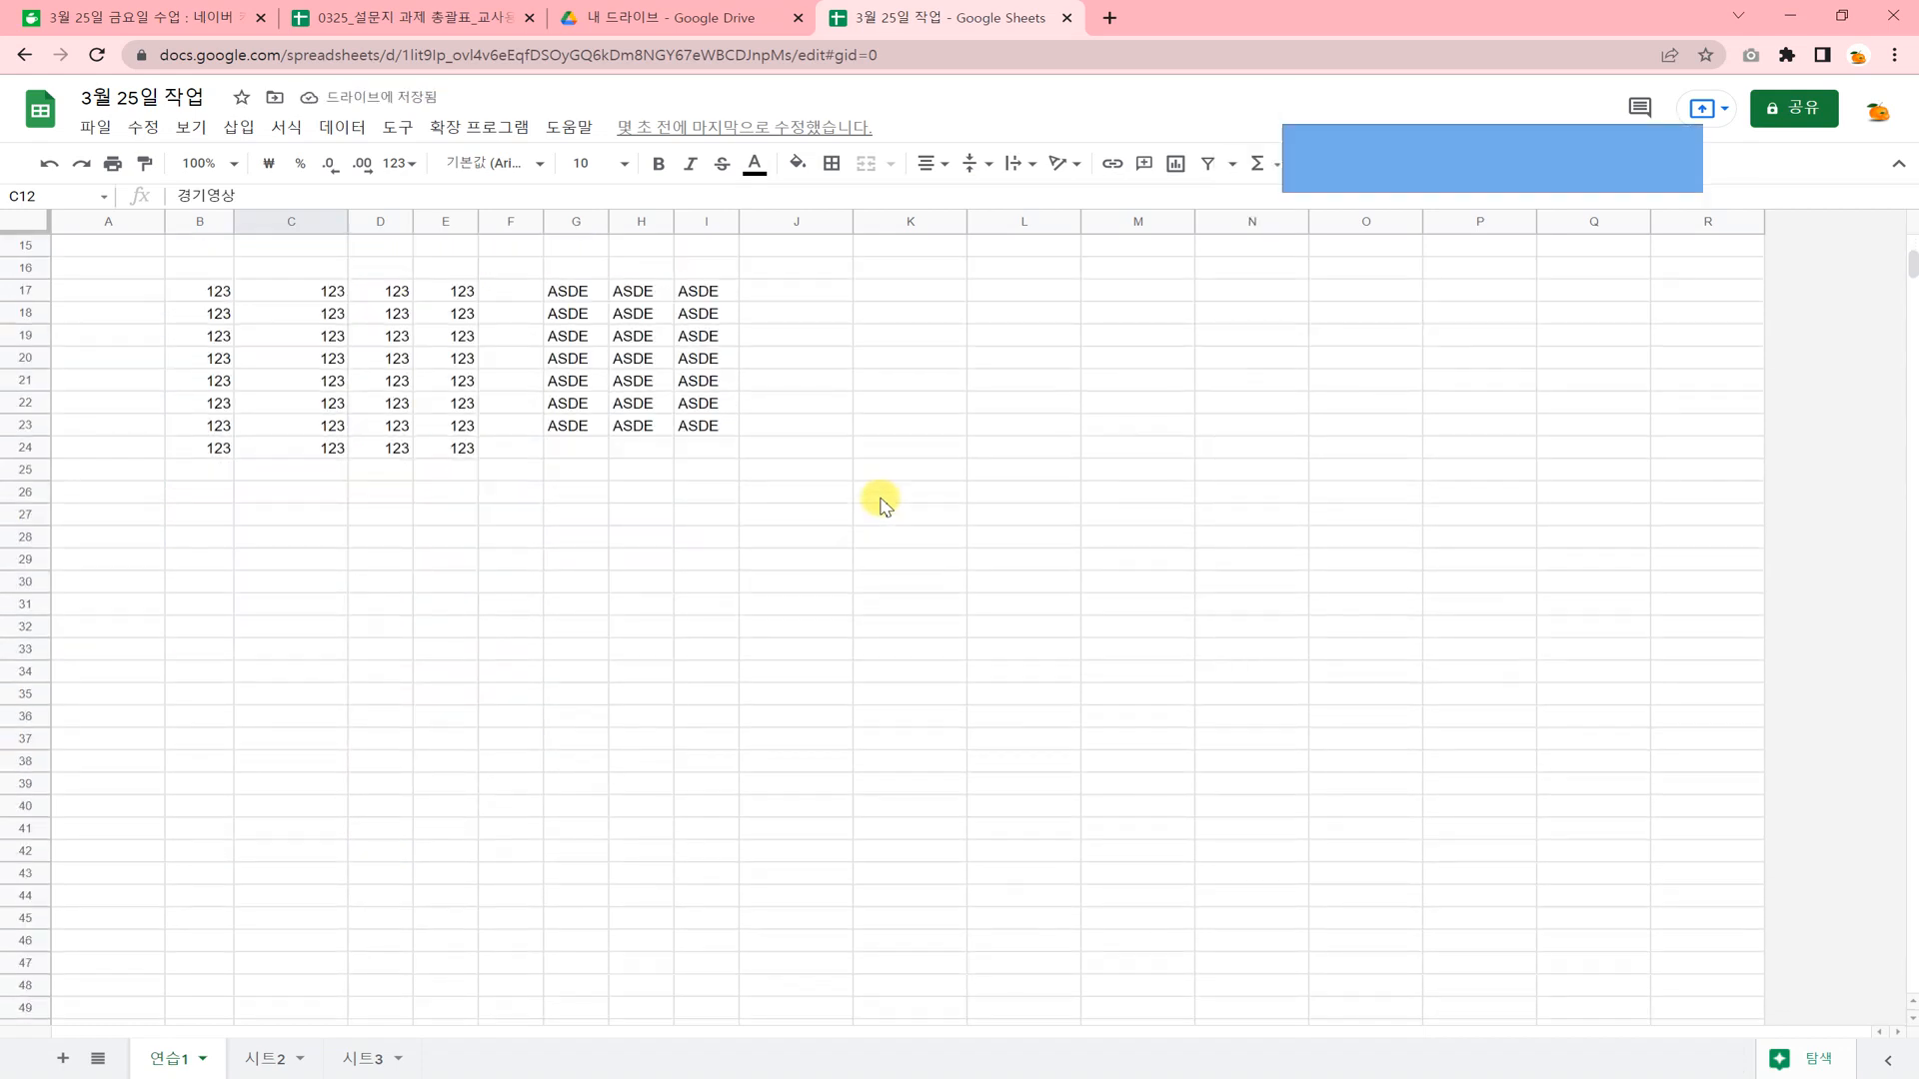
scroll(880, 505, "up", 5)
left_click(149, 247)
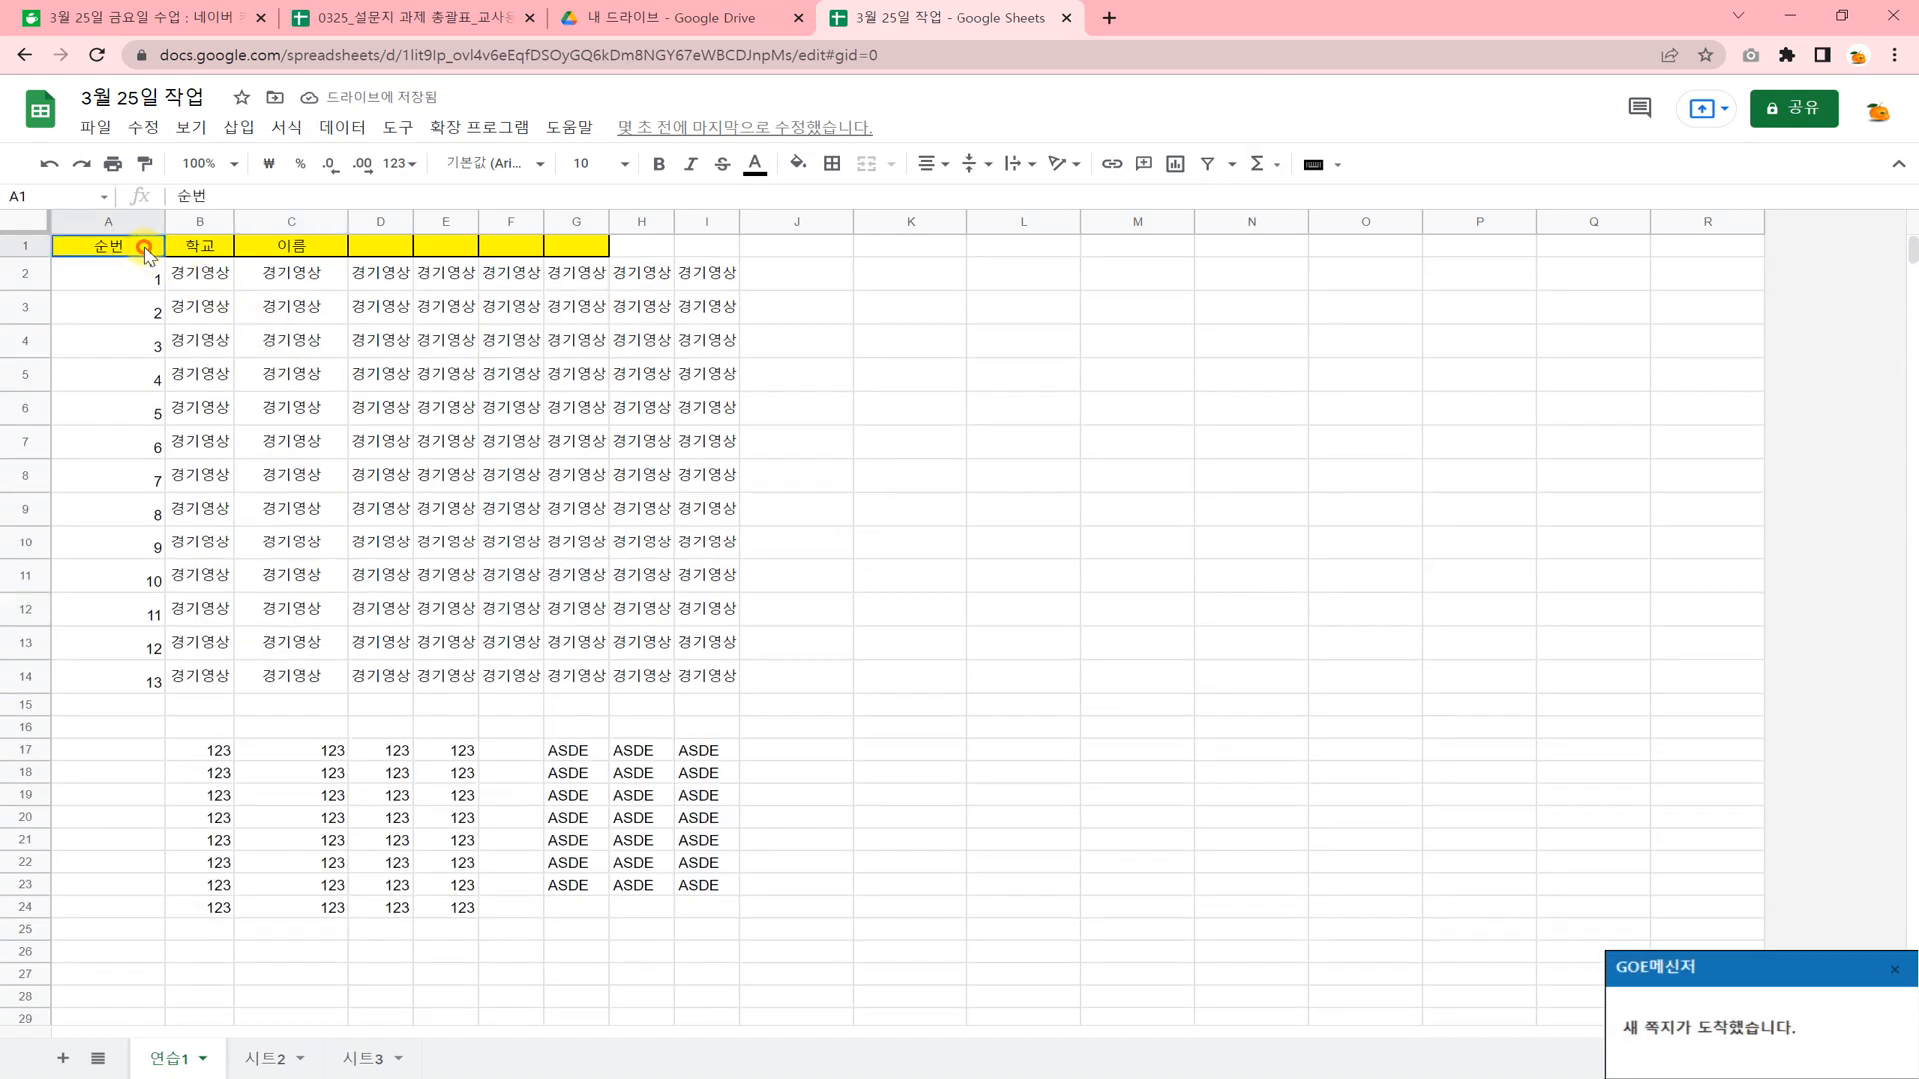
left_click(189, 243)
left_click(275, 242)
left_click(380, 244)
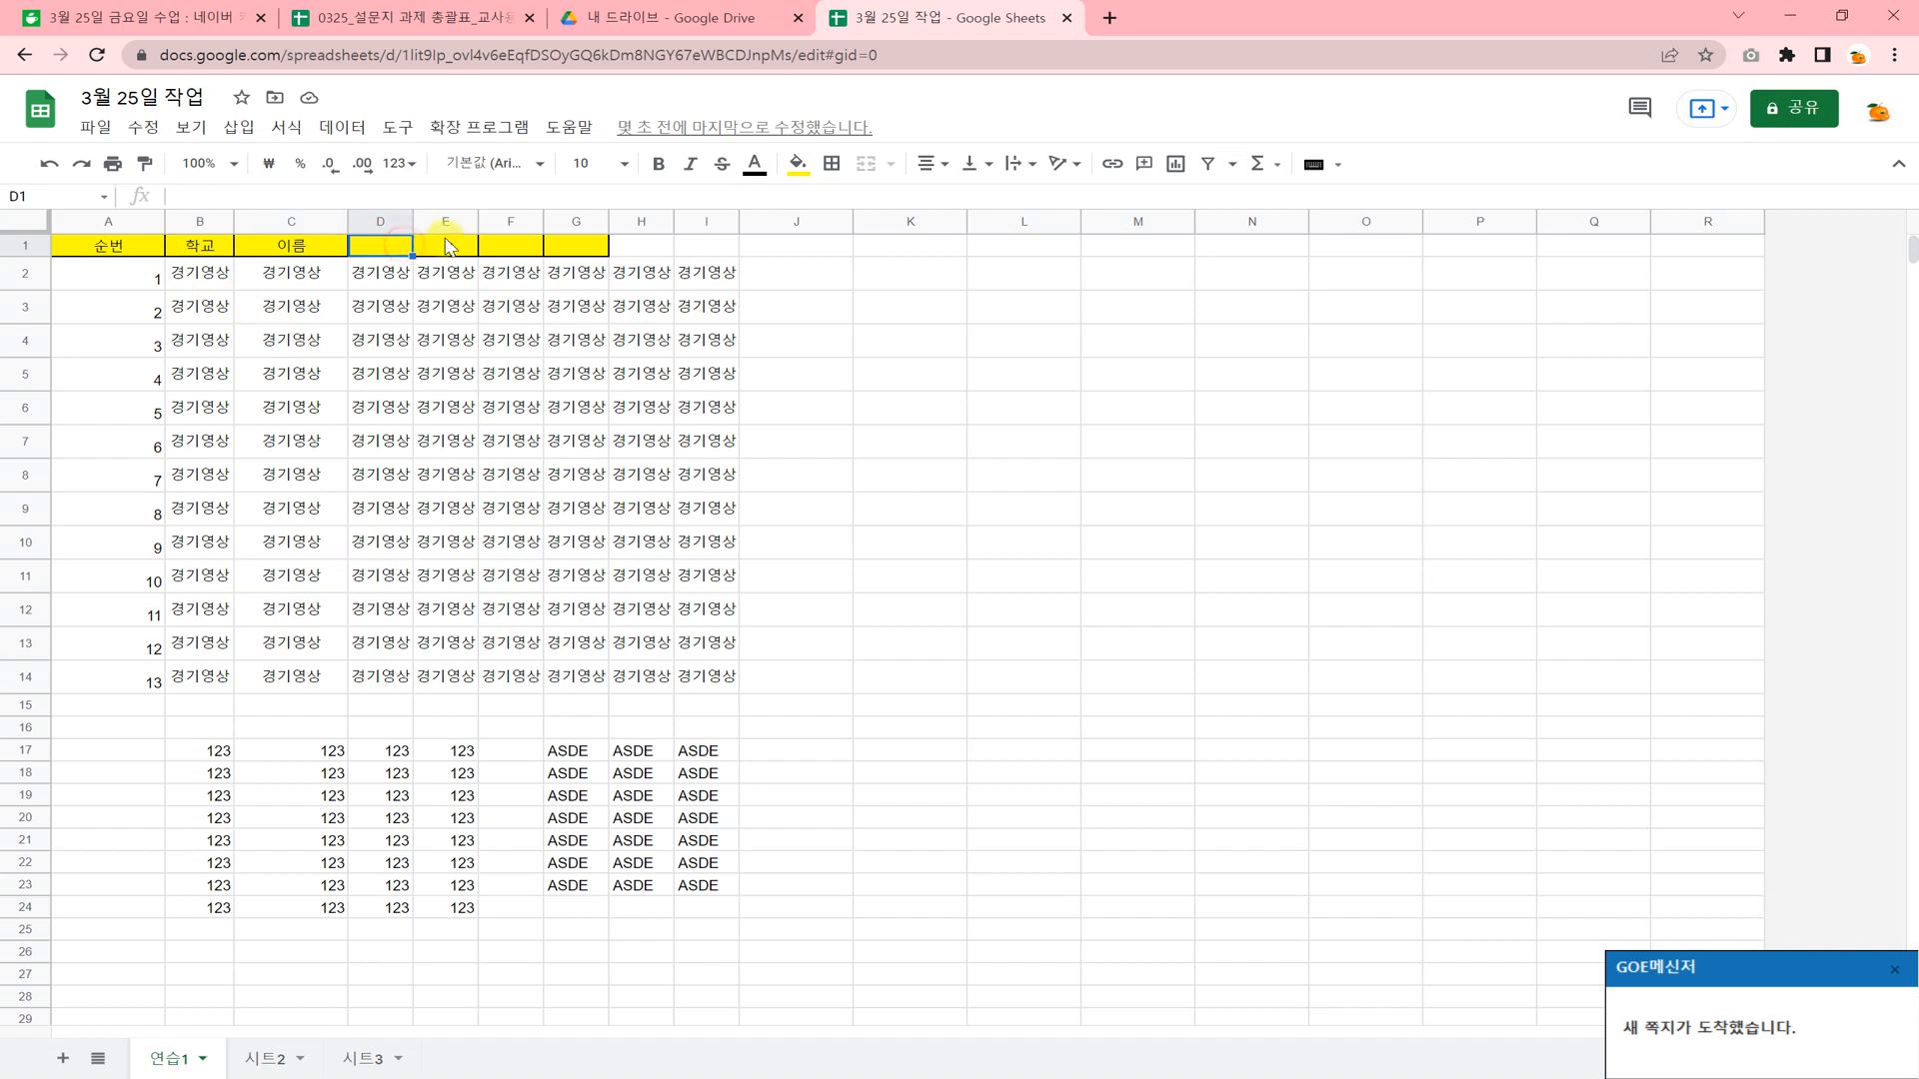
left_click(445, 243)
left_click(320, 373)
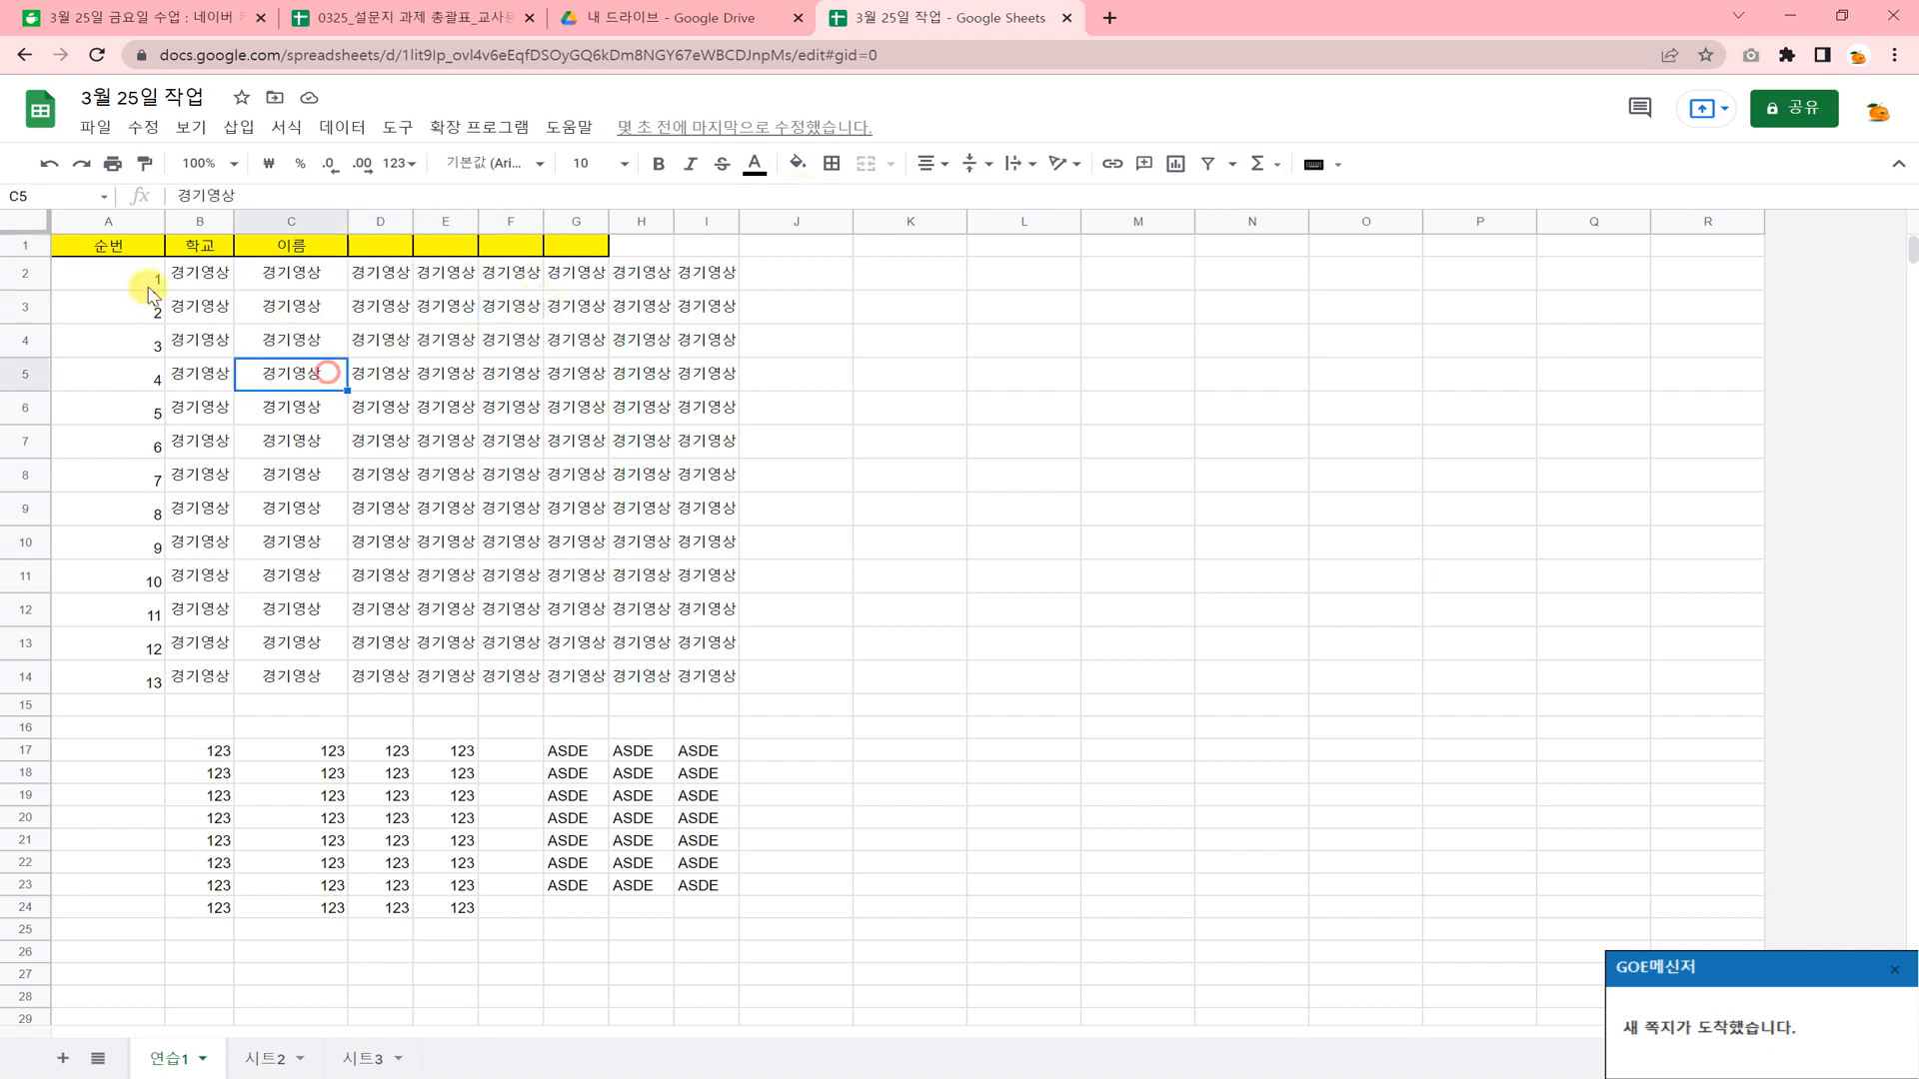
Freeze the sheet up to row 1 and check the header row against the rows further down.
left_click(26, 242)
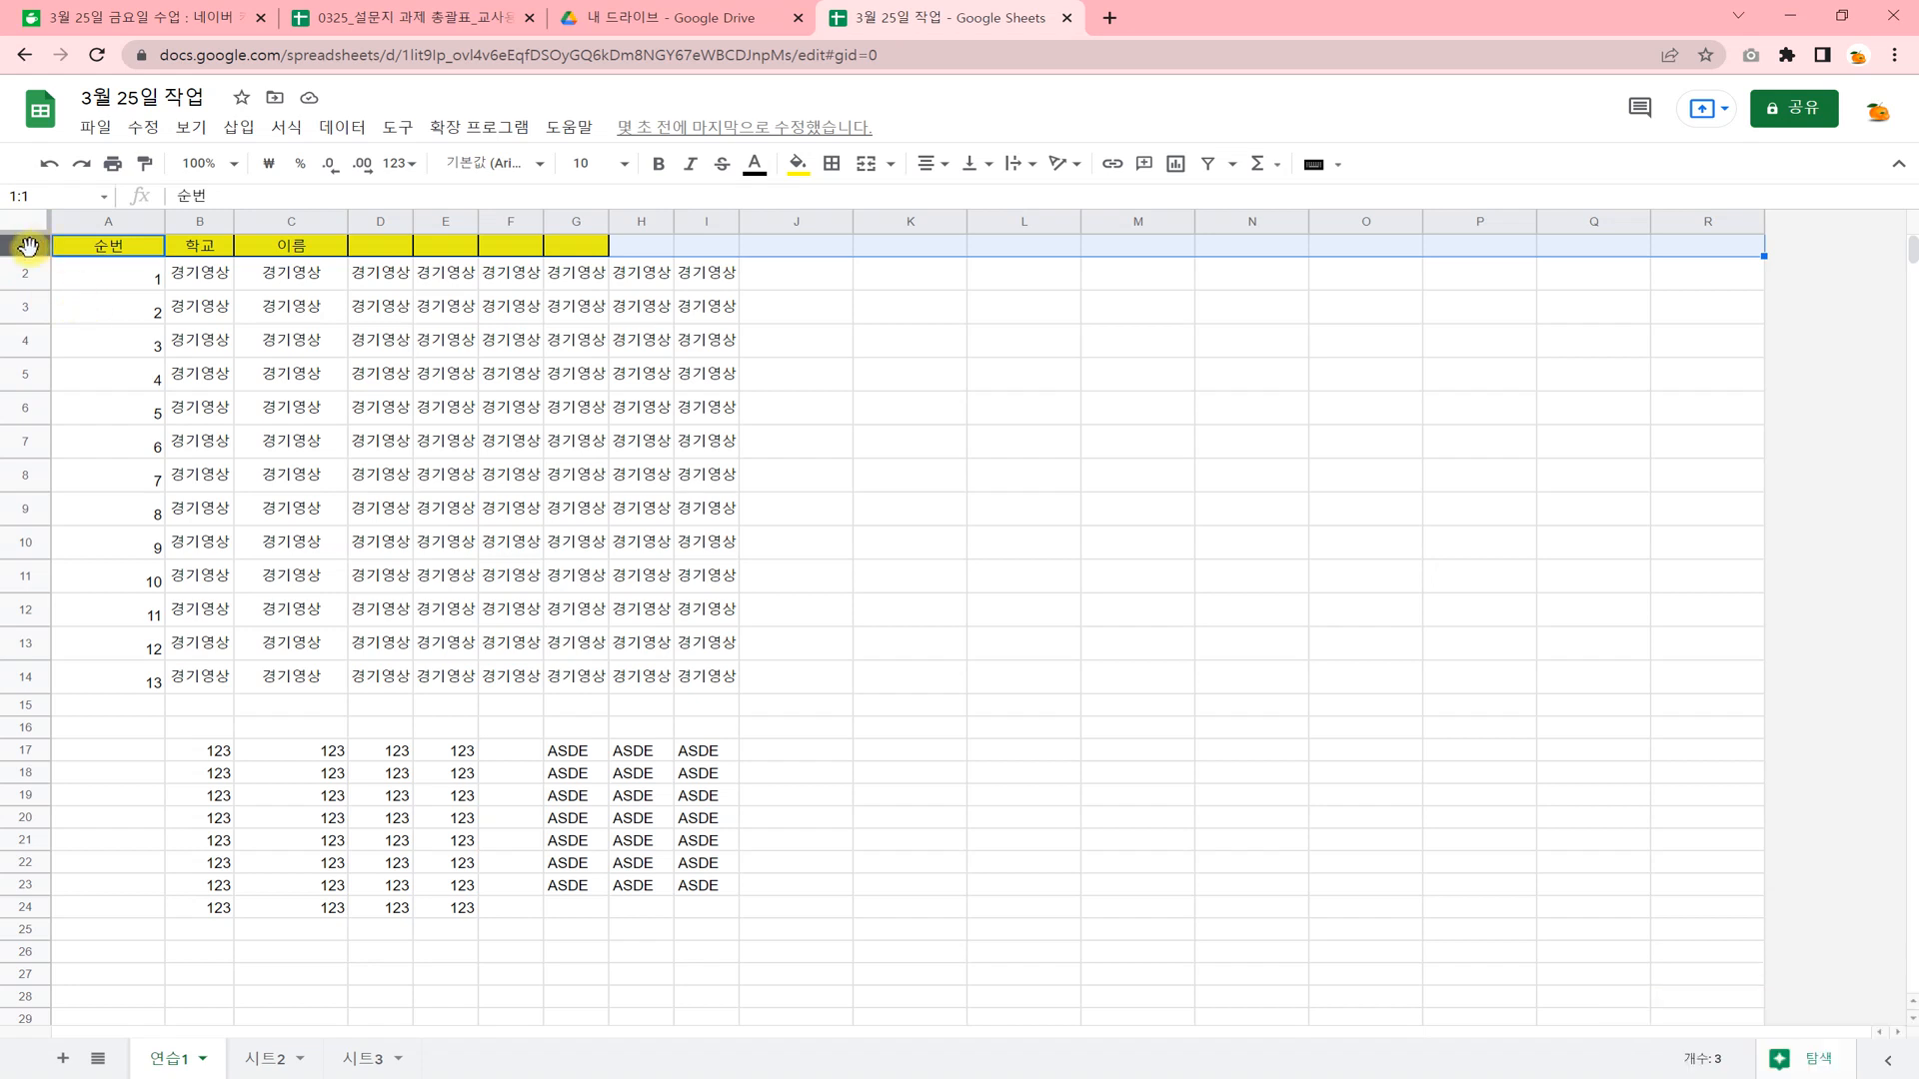
right_click(28, 245)
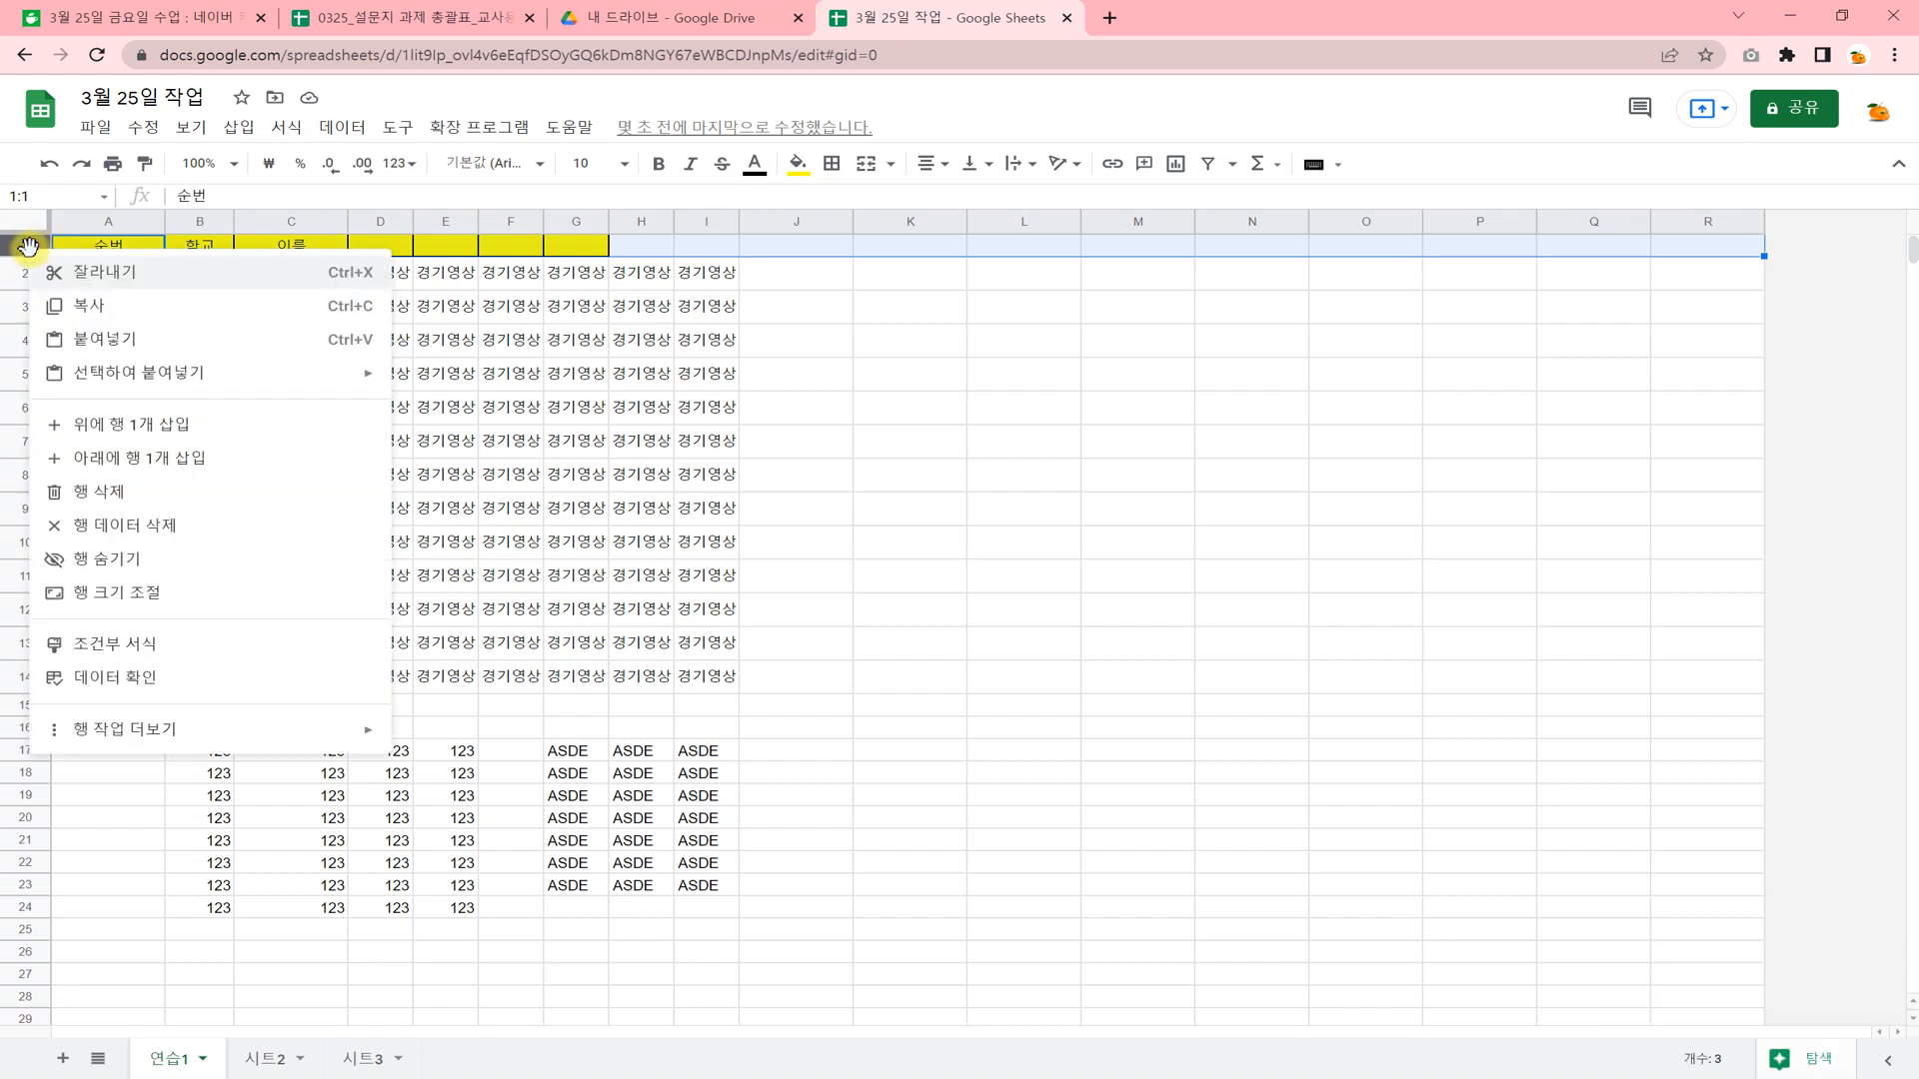
mouse_move(193, 738)
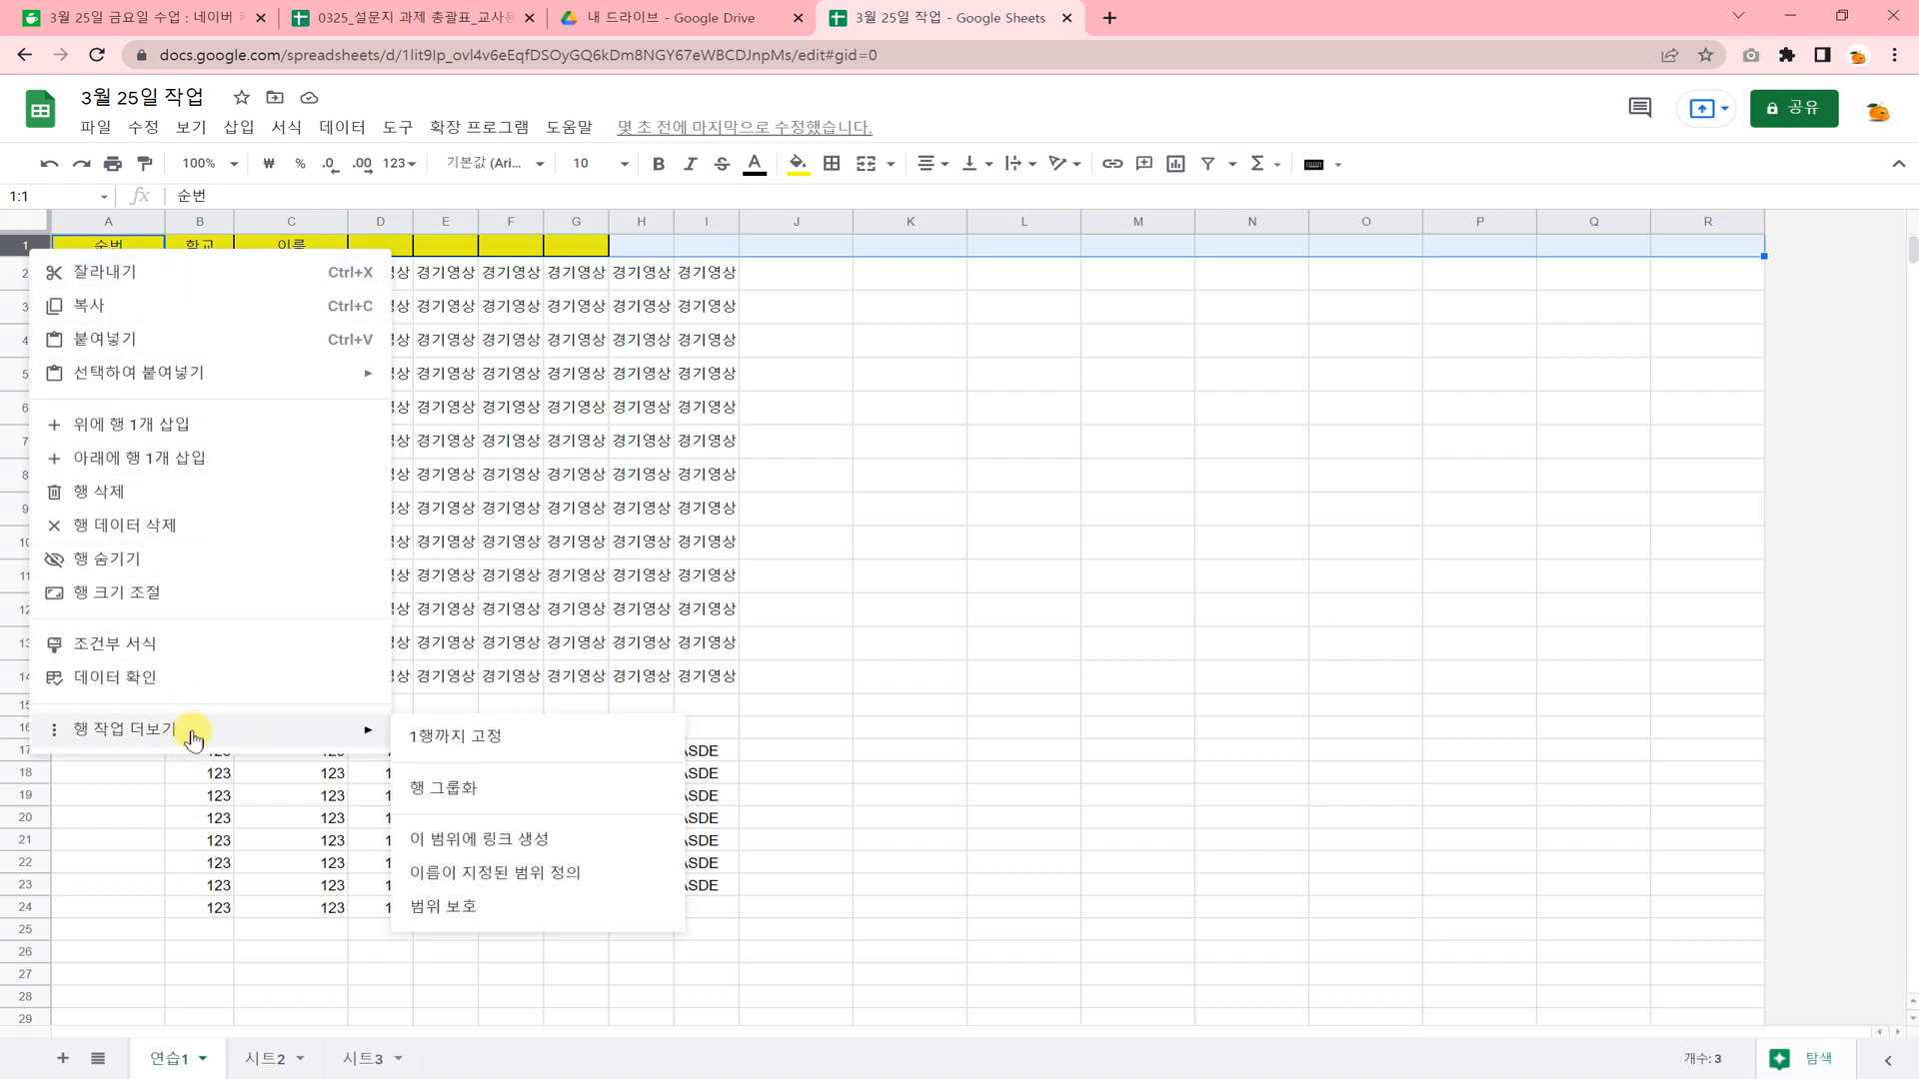
left_click(499, 752)
scroll(516, 525, "down", 5)
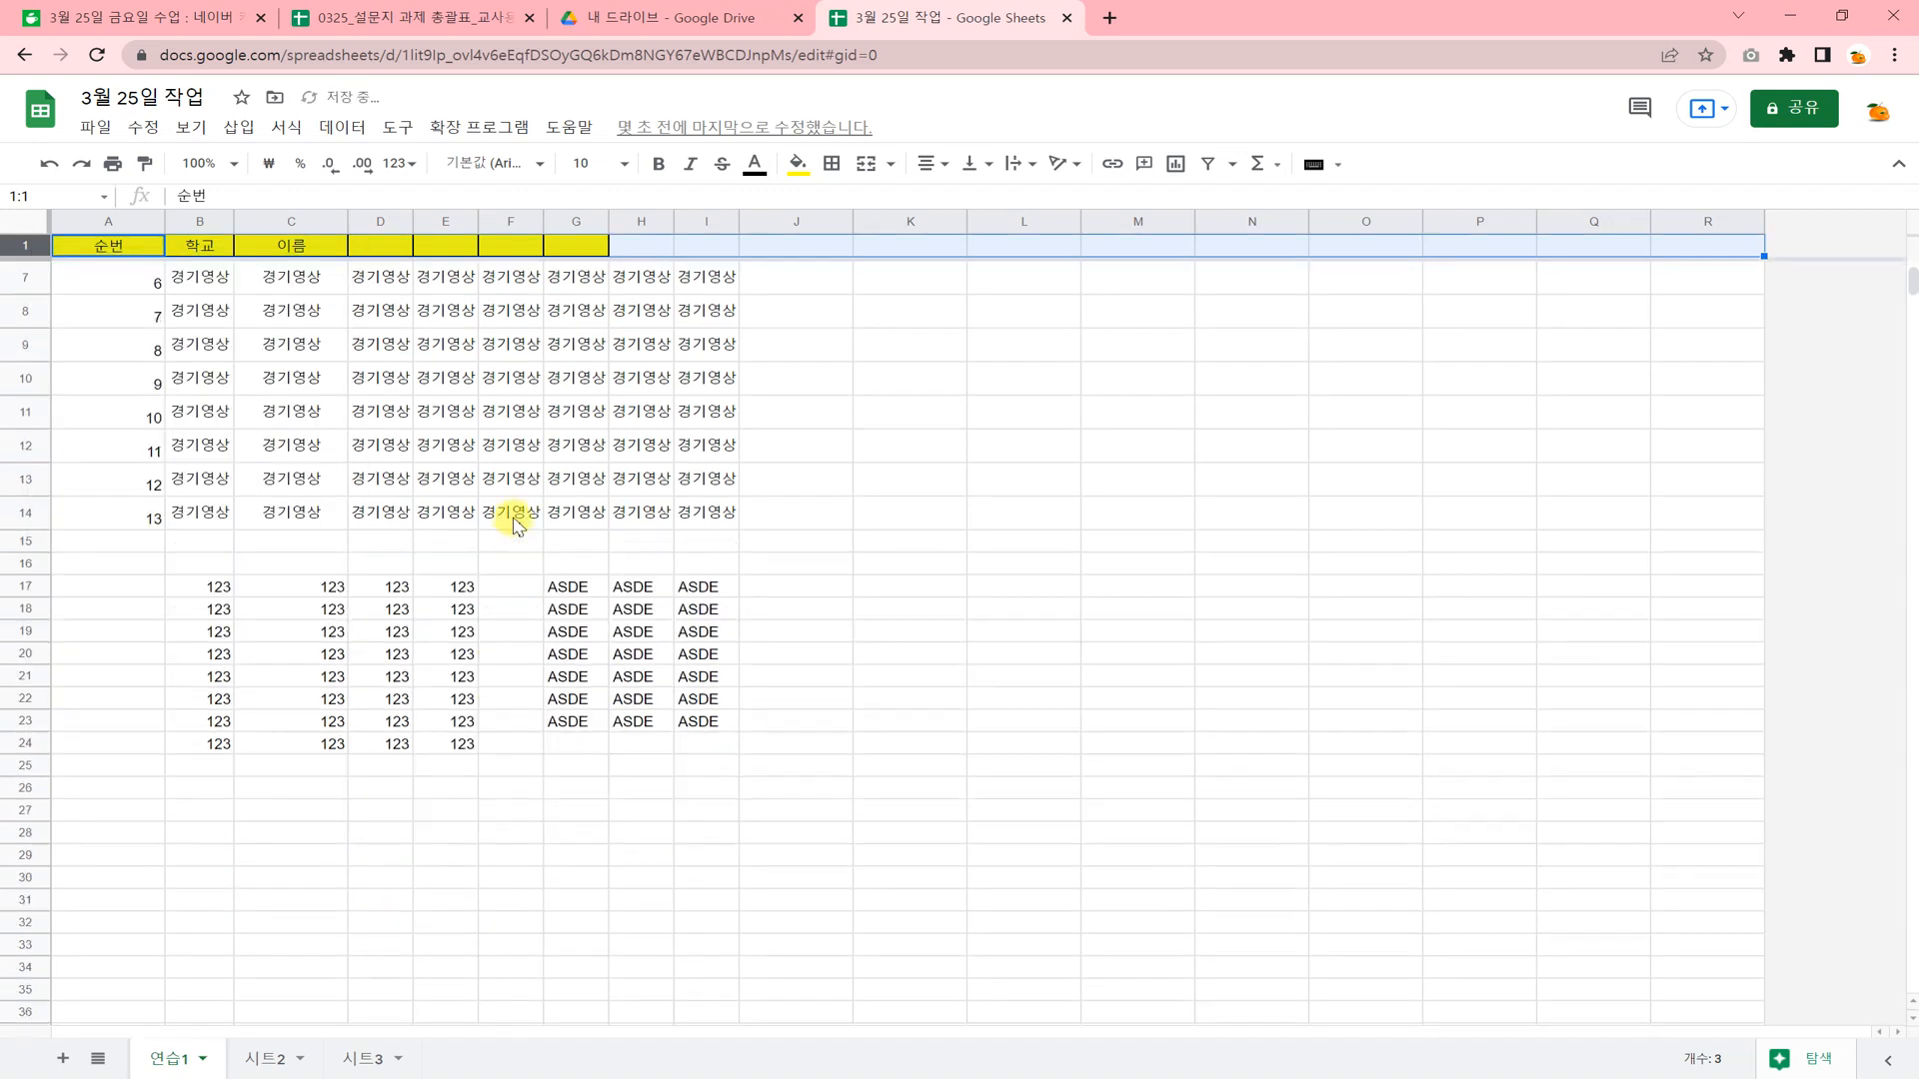
scroll(515, 525, "up", 5)
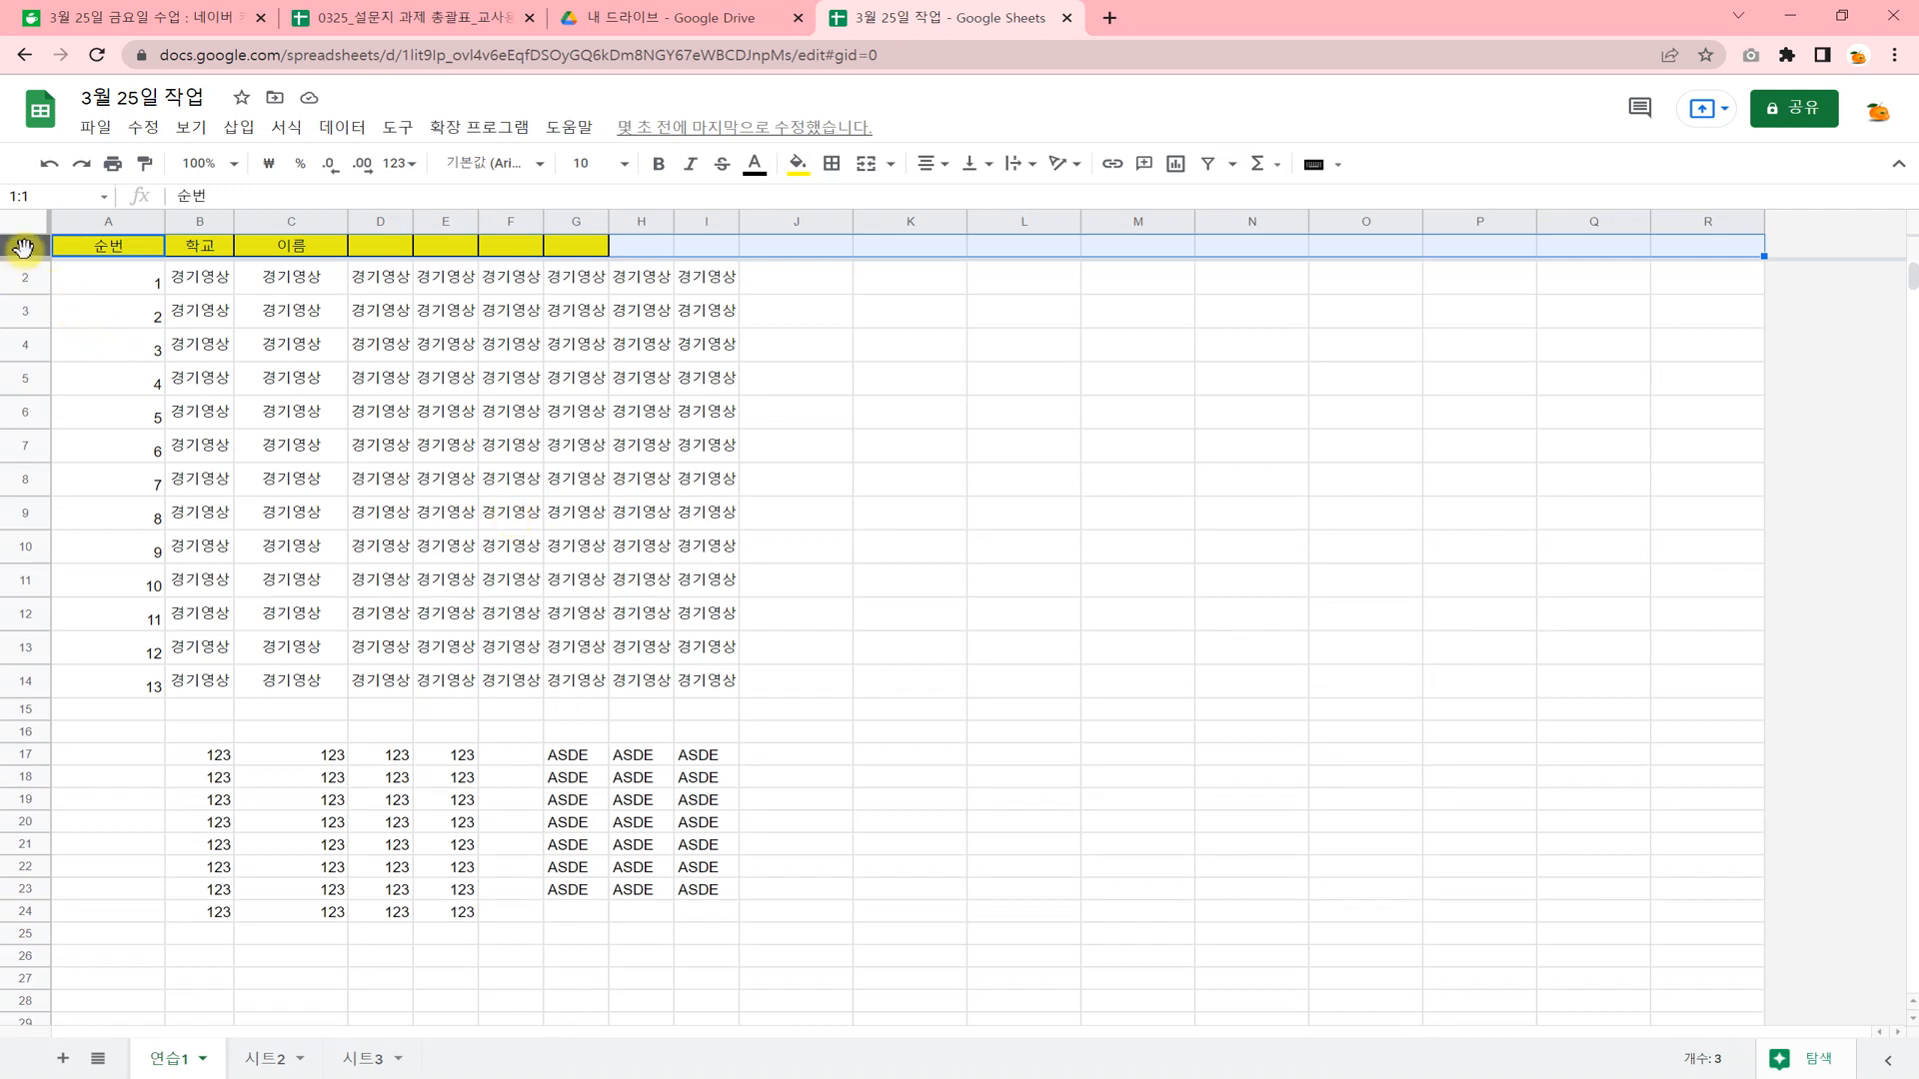
scroll(396, 520, "down", 4)
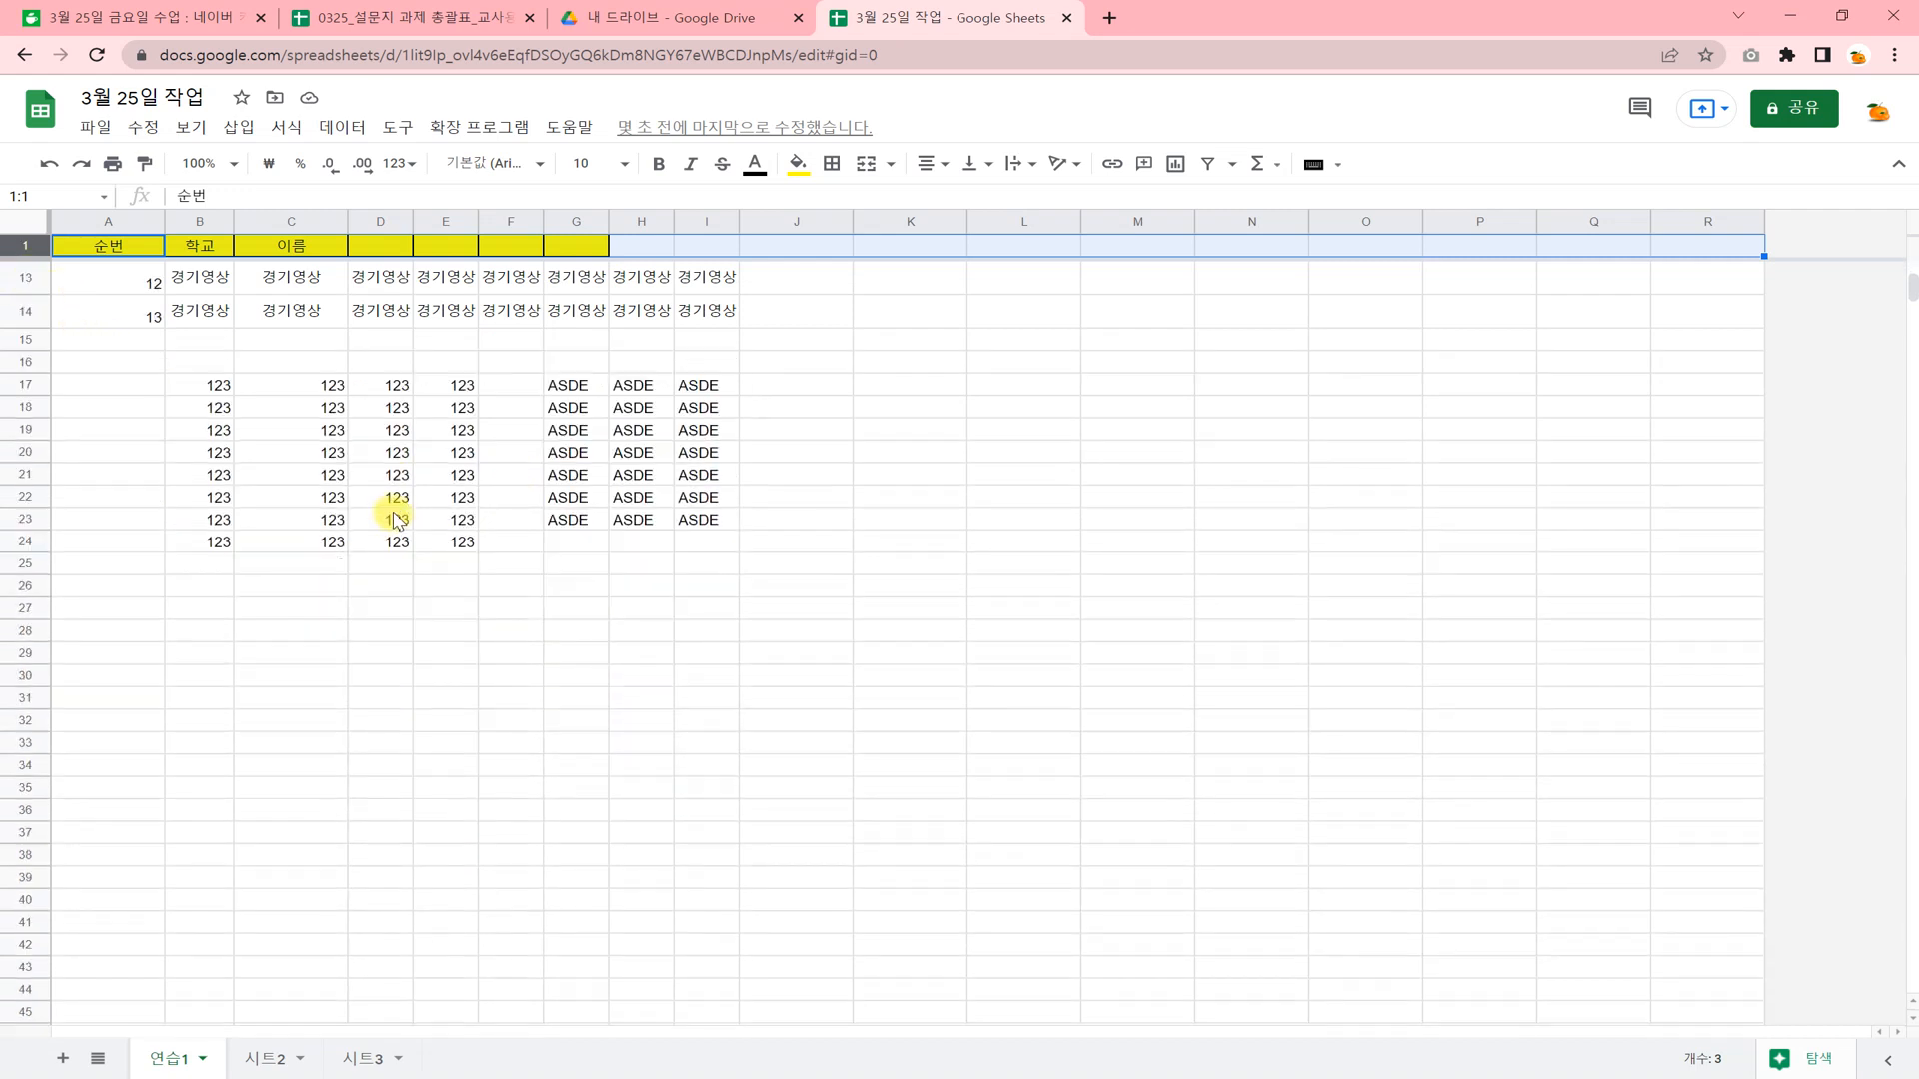
scroll(396, 519, "down", 3)
scroll(397, 520, "up", 7)
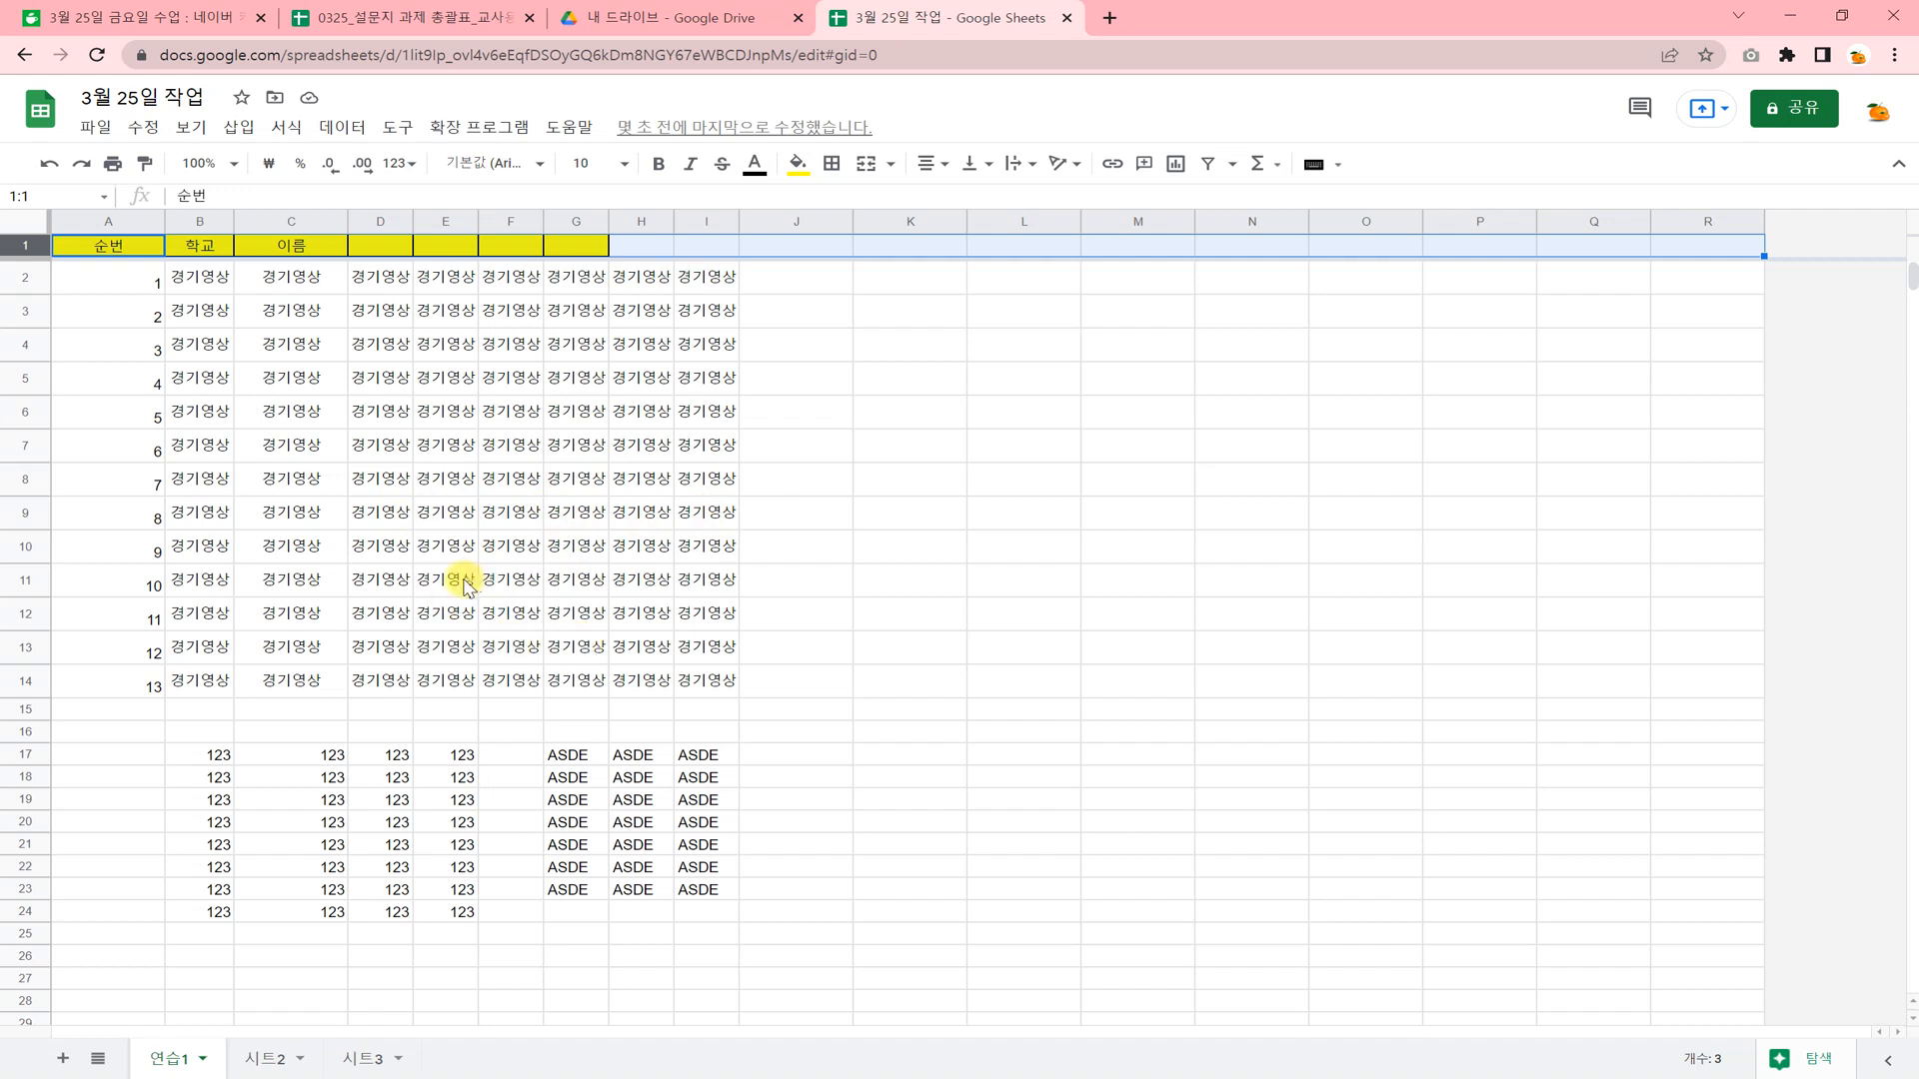
Create a new Google Forms survey linked to the spreadsheet.
left_click(380, 575)
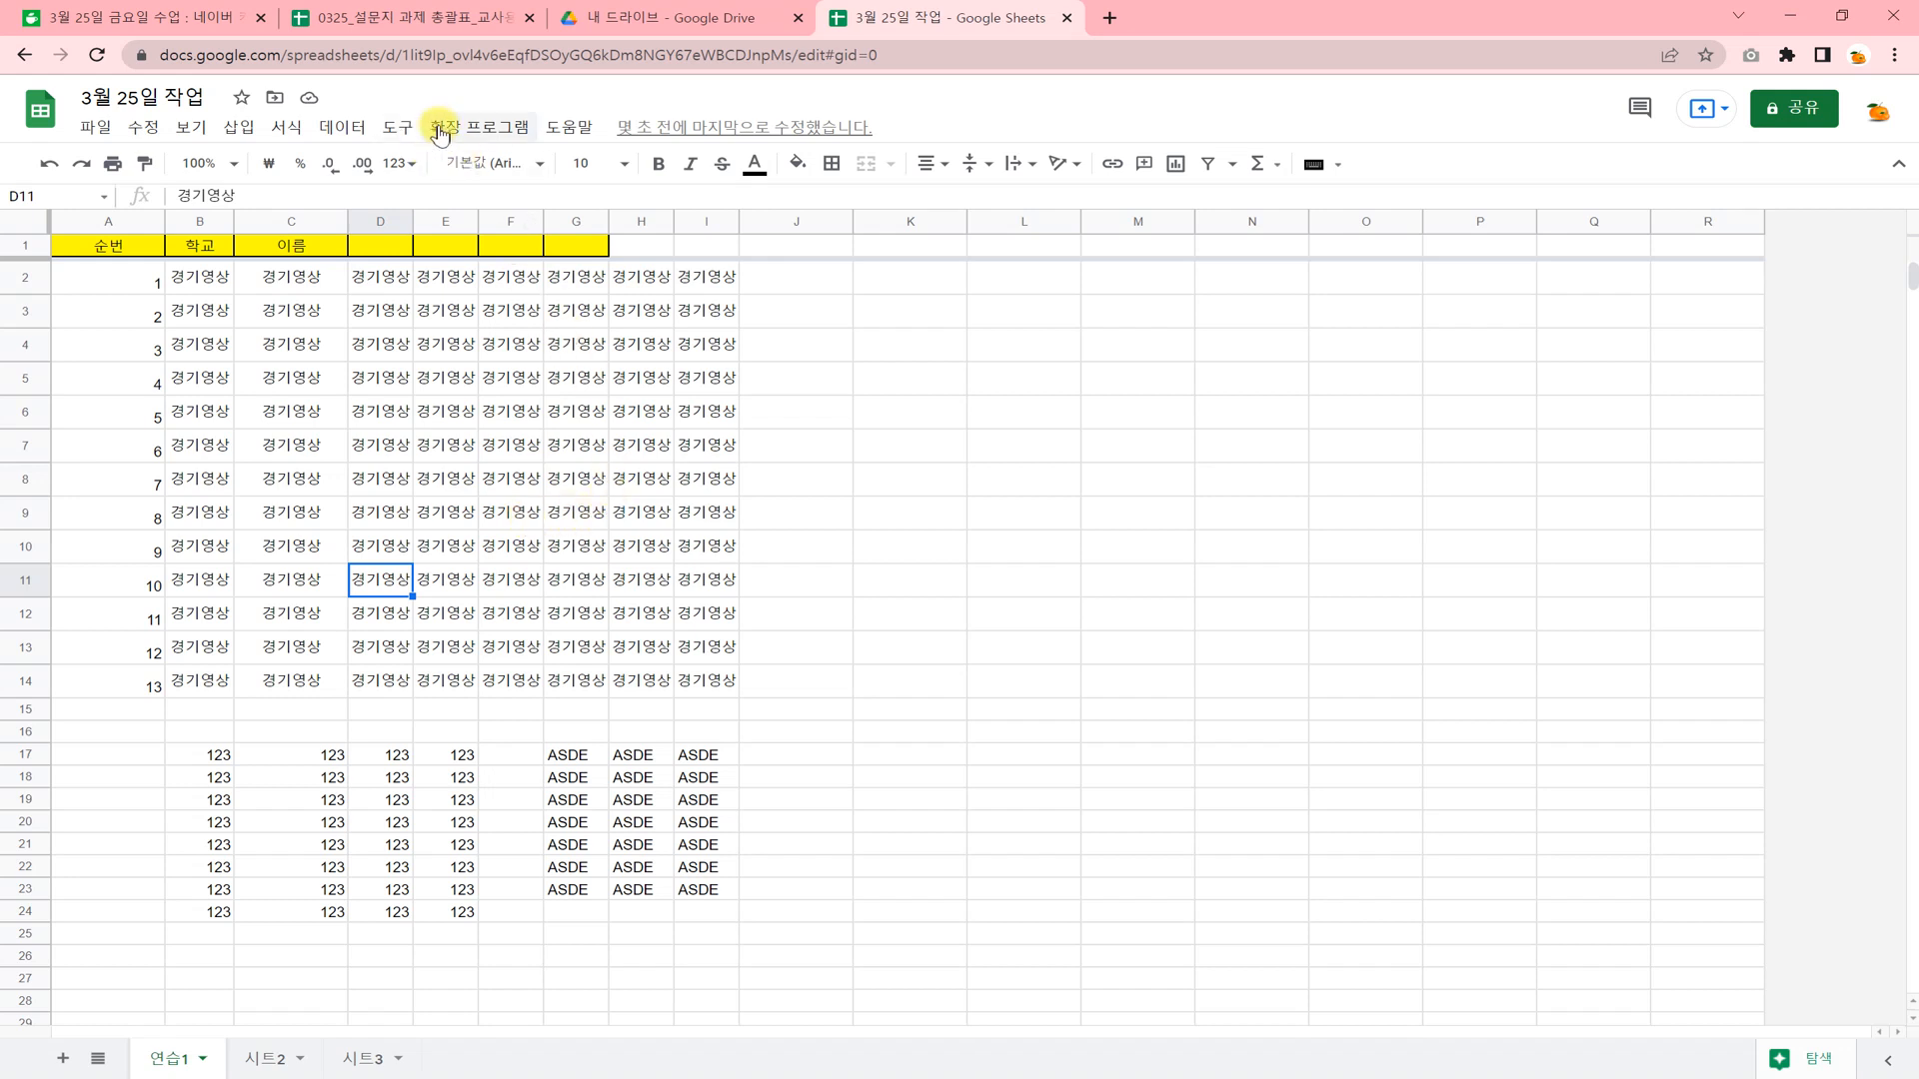
left_click(393, 130)
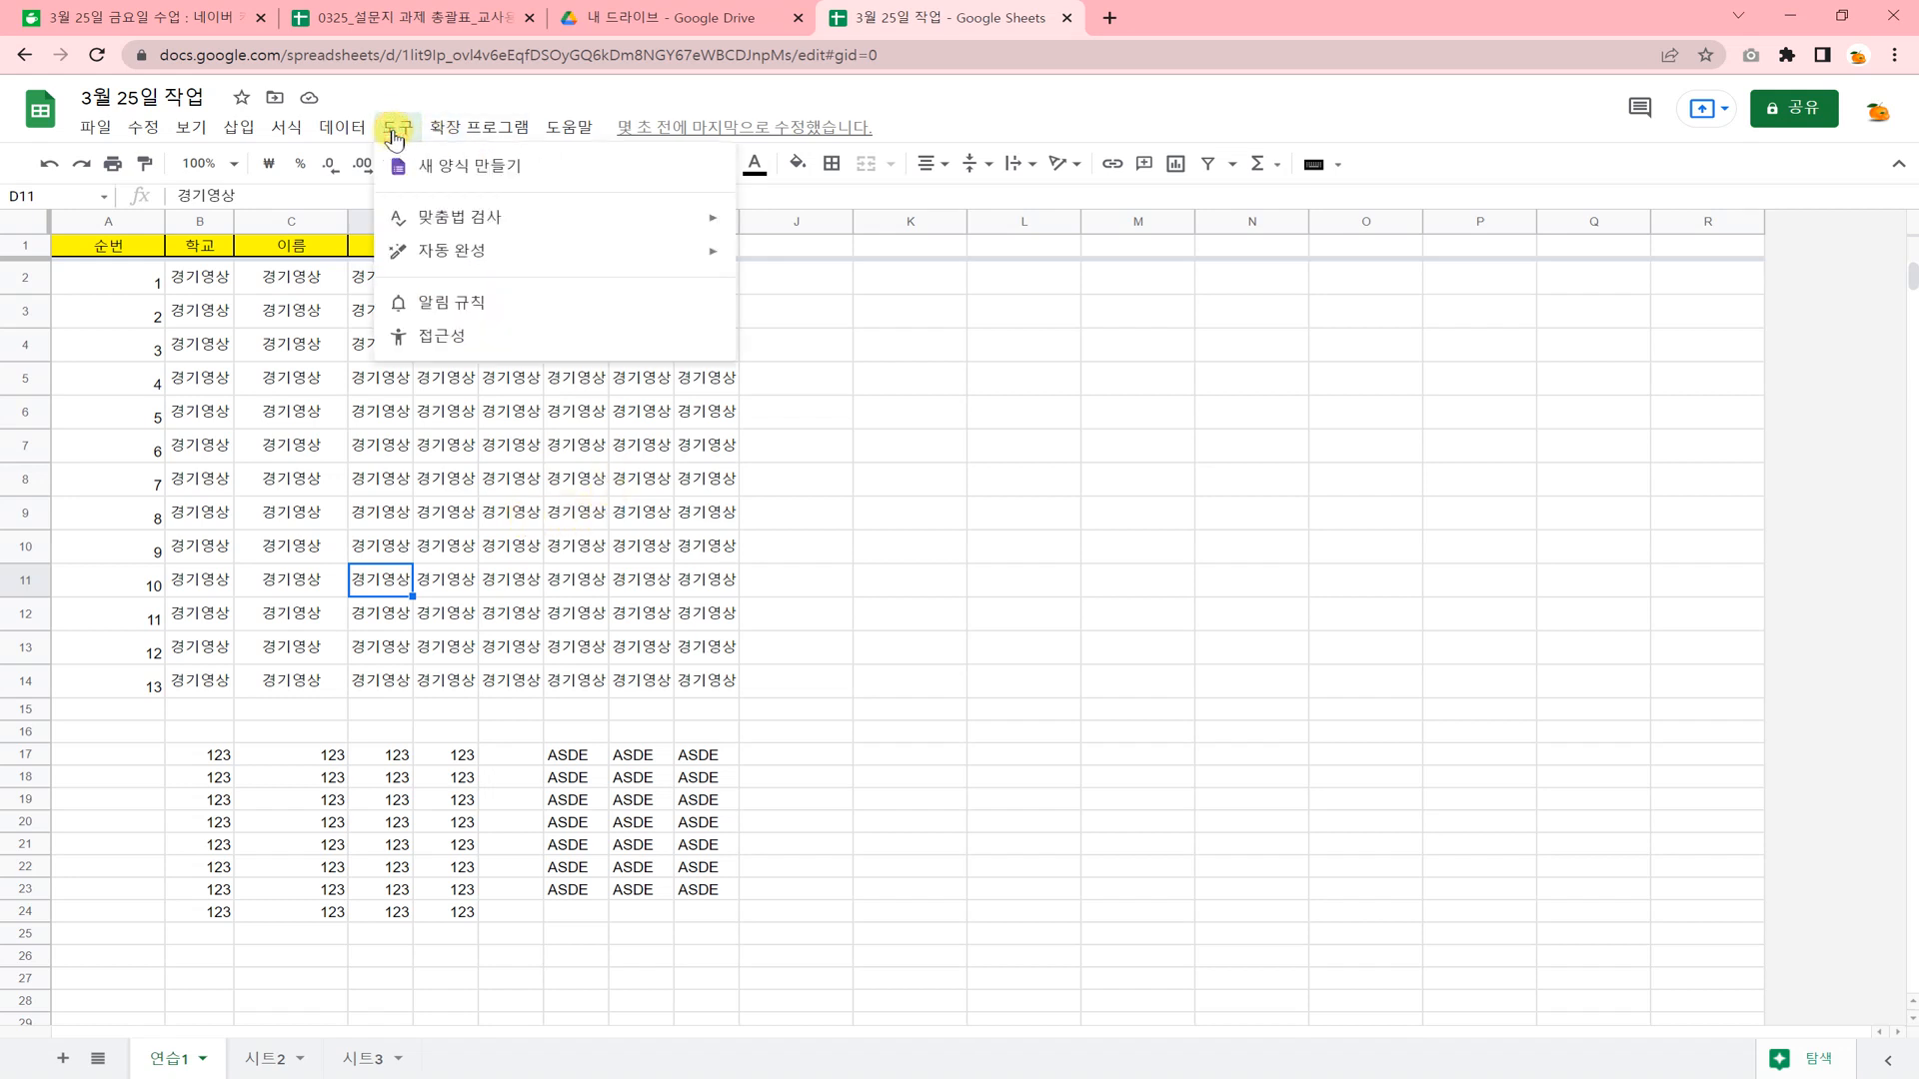
left_click(457, 167)
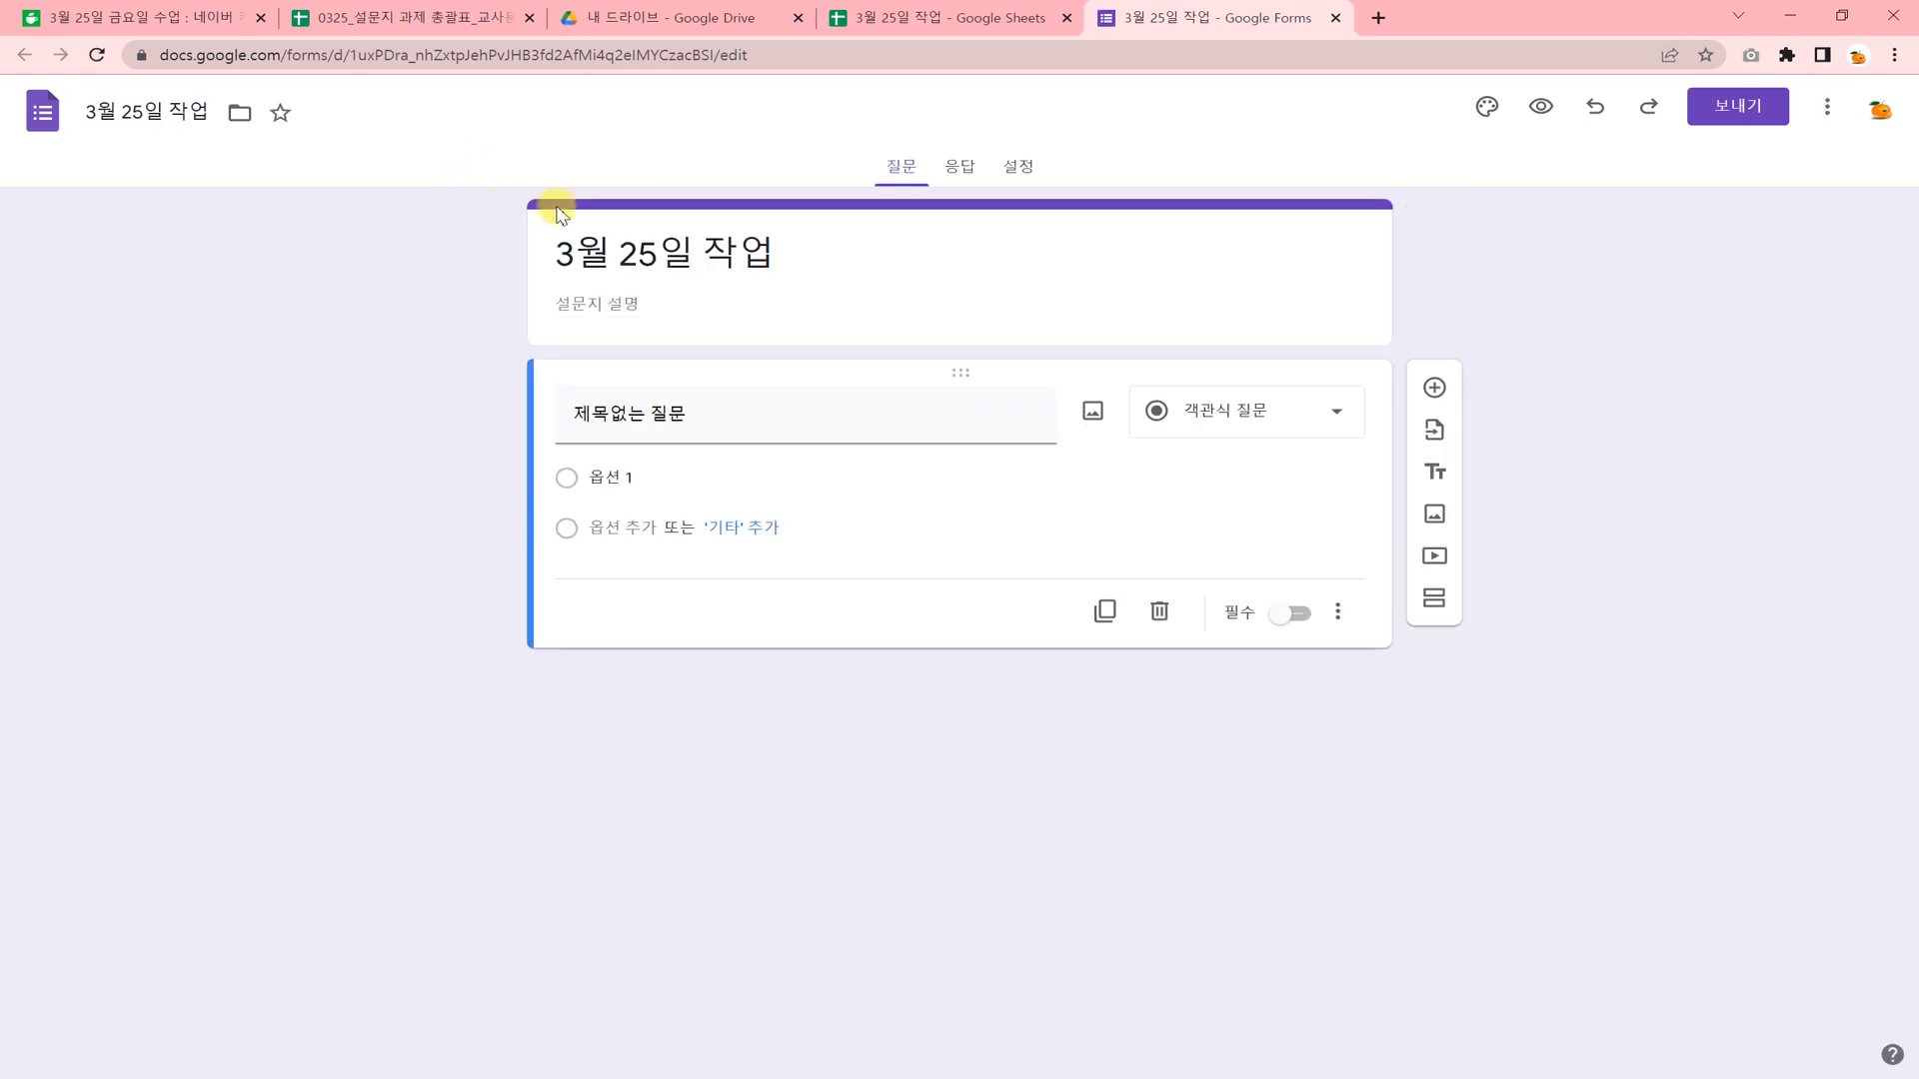
Replace the form's title with "OOO의 설문지".
left_click(668, 256)
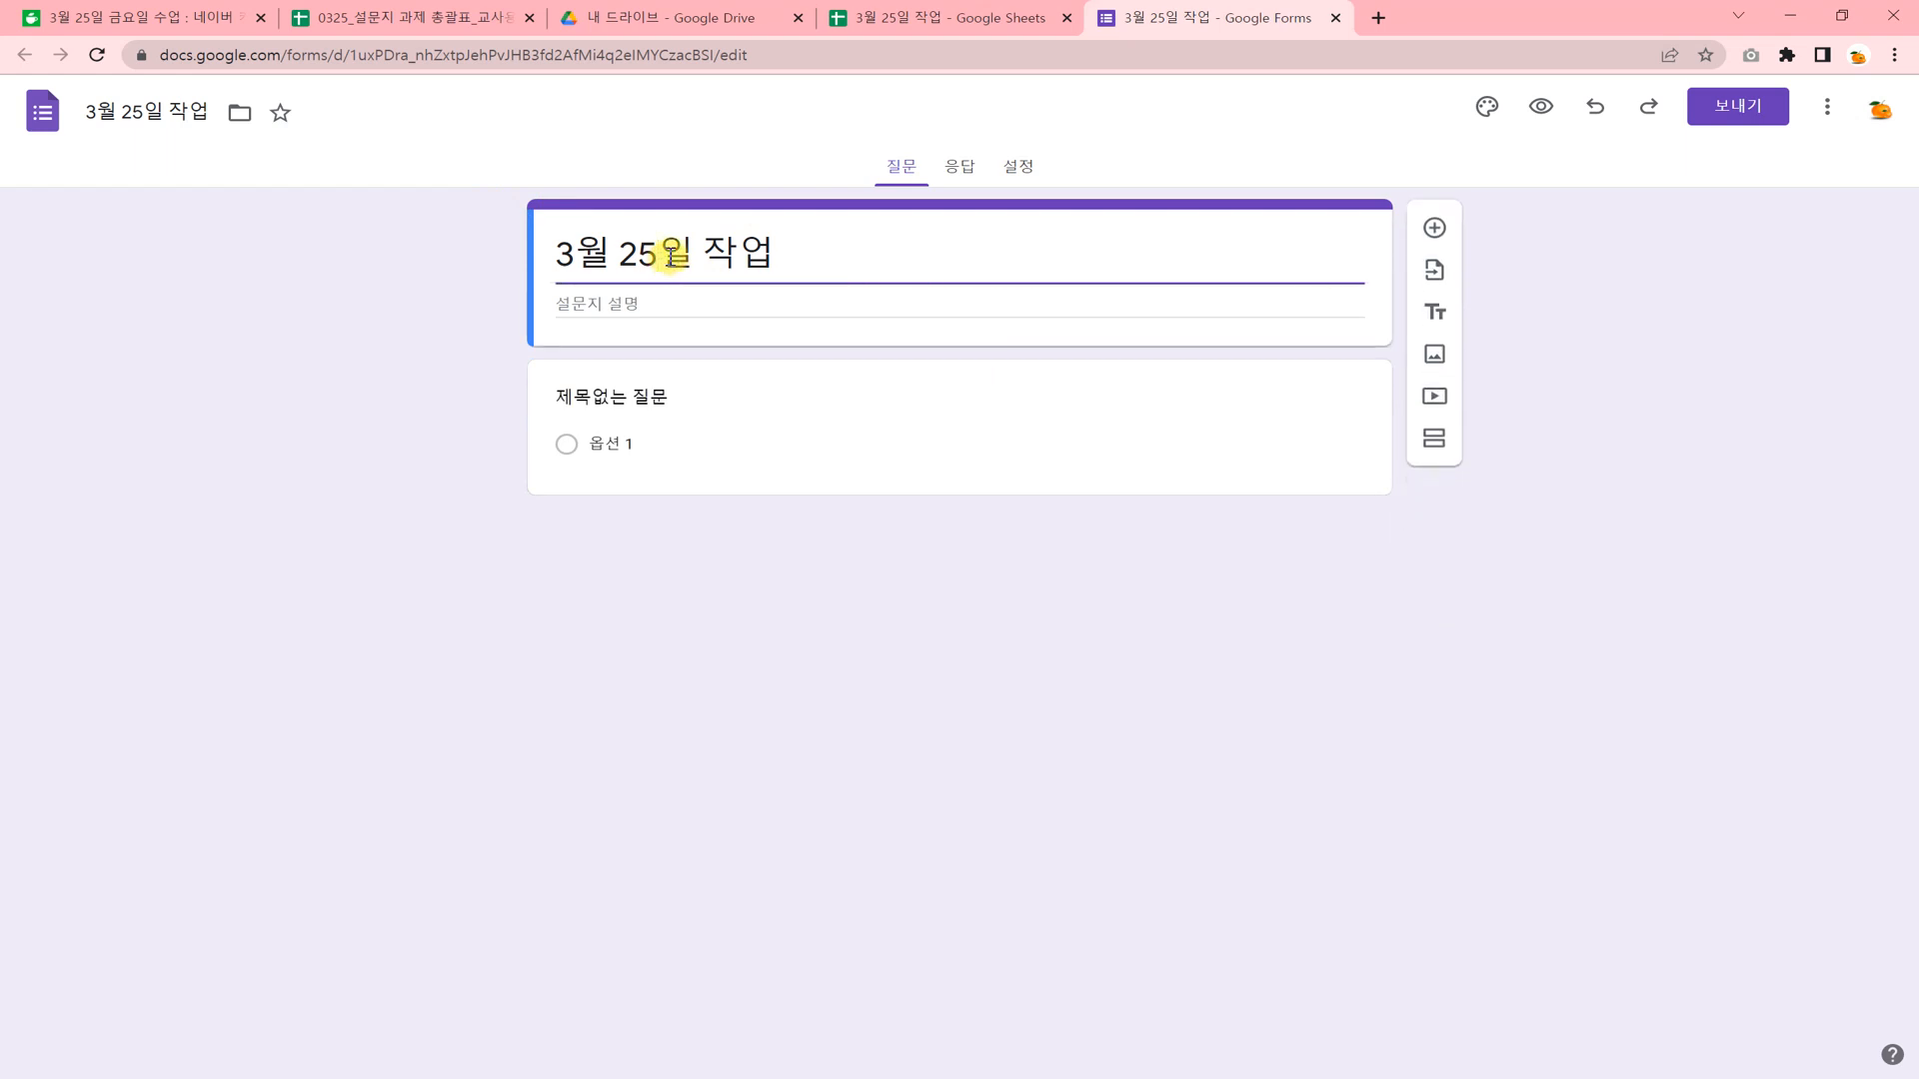
left_click_drag(784, 248, 548, 260)
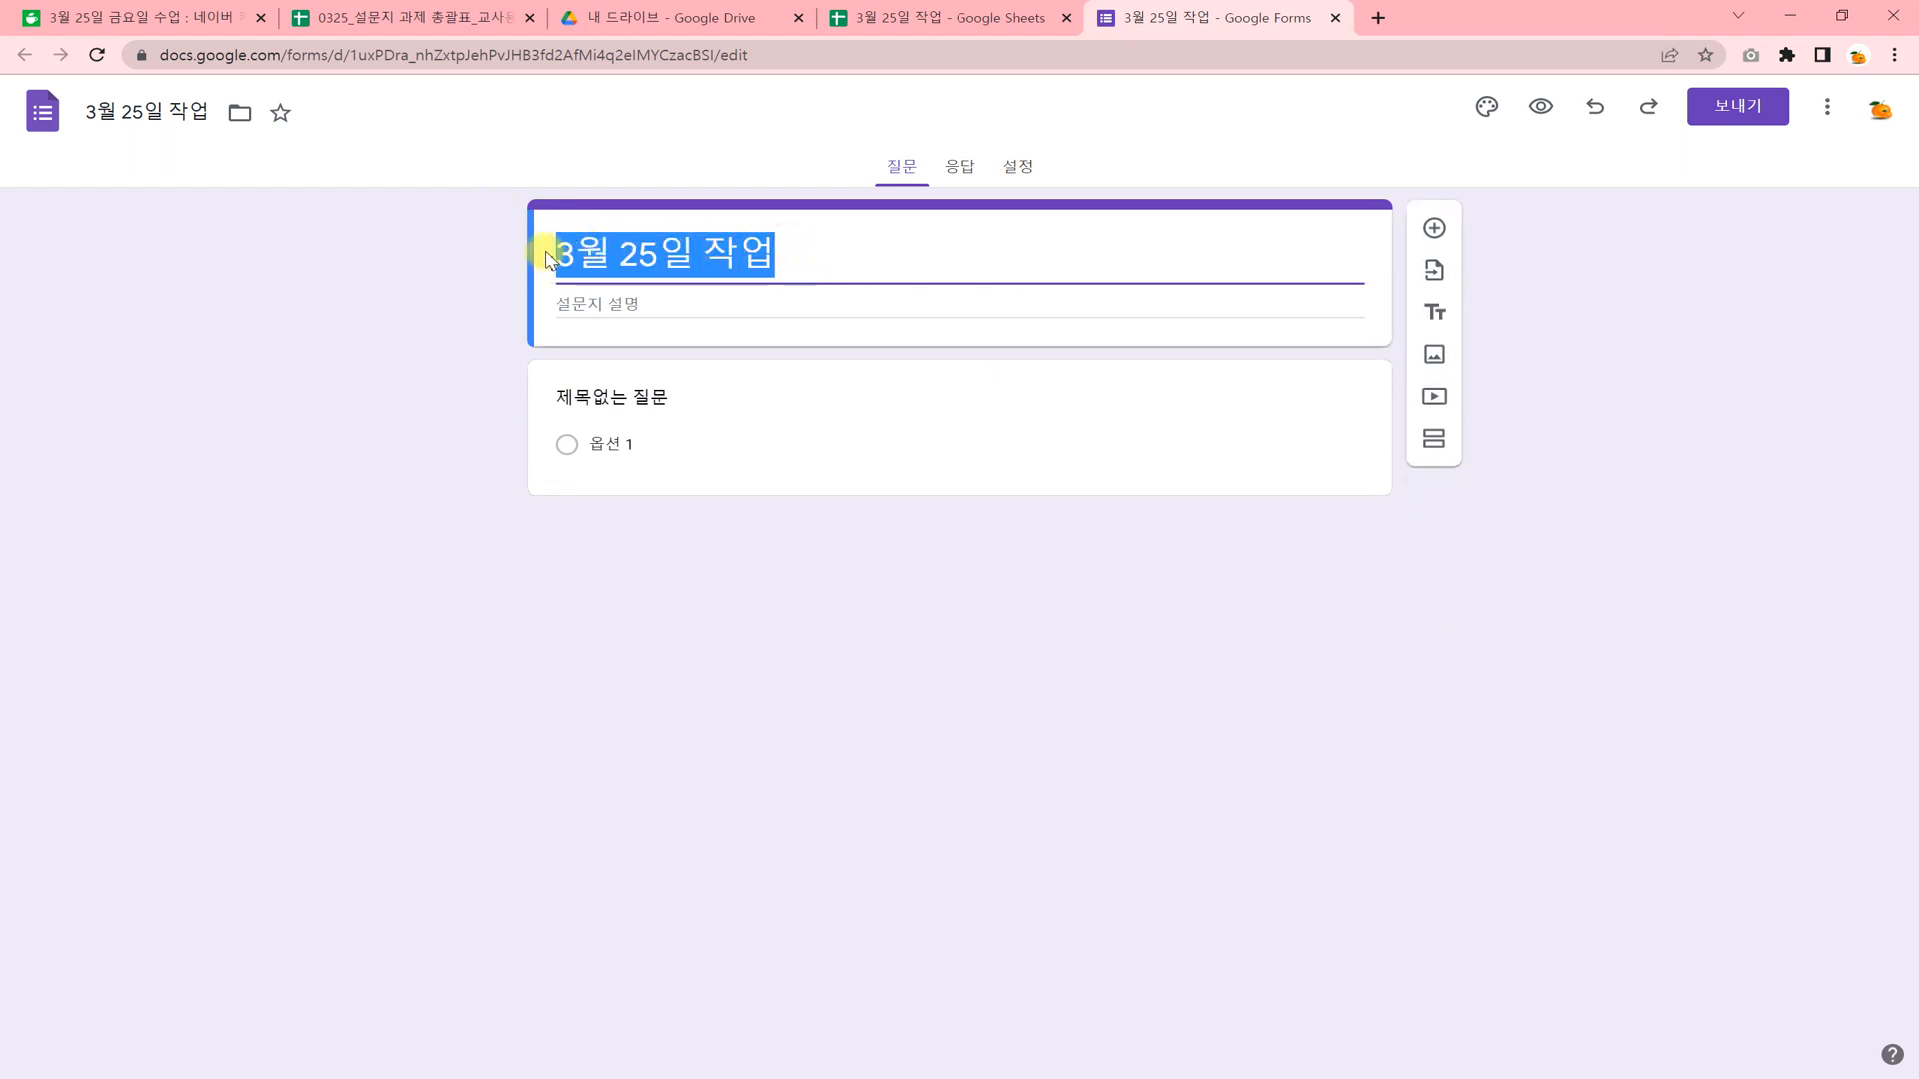
type("설문지")
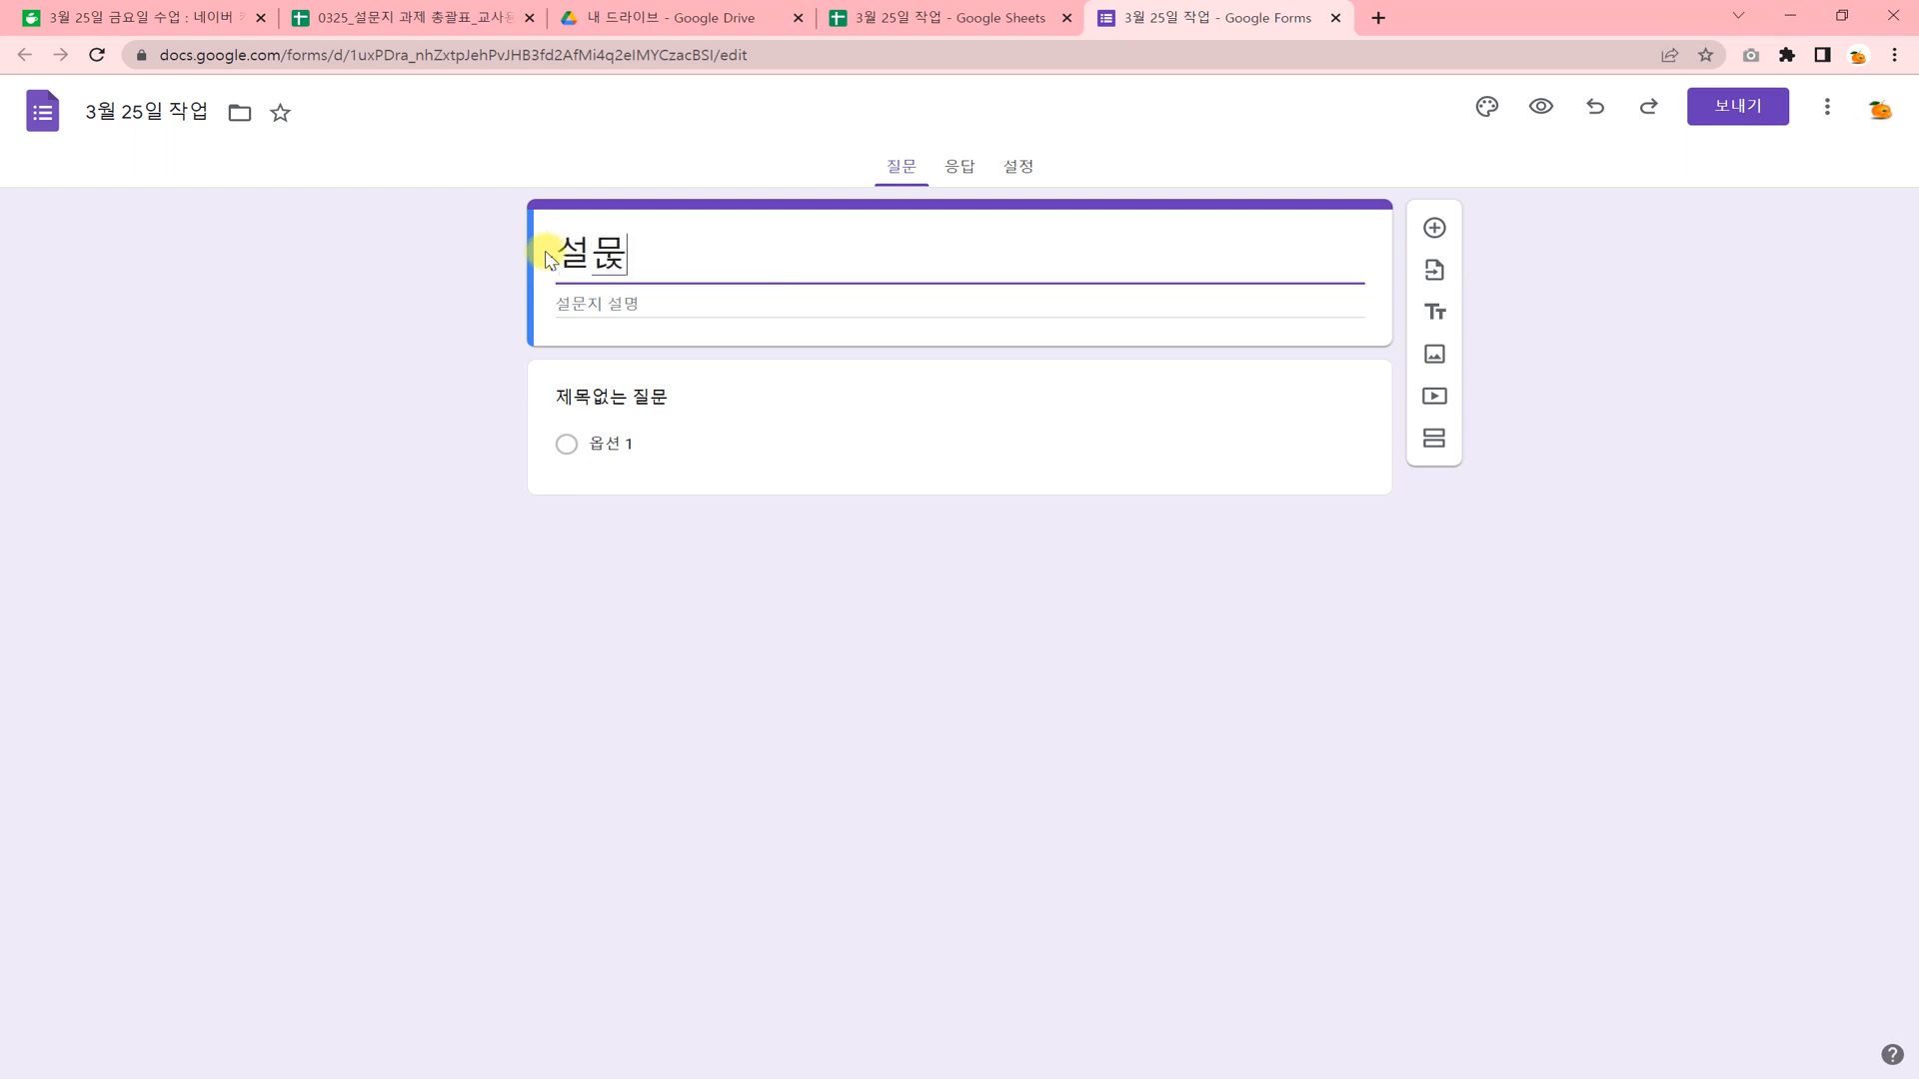
key("BackSpace")
key("BackSpace")
key("BackSpace")
key("BackSpace")
type("0")
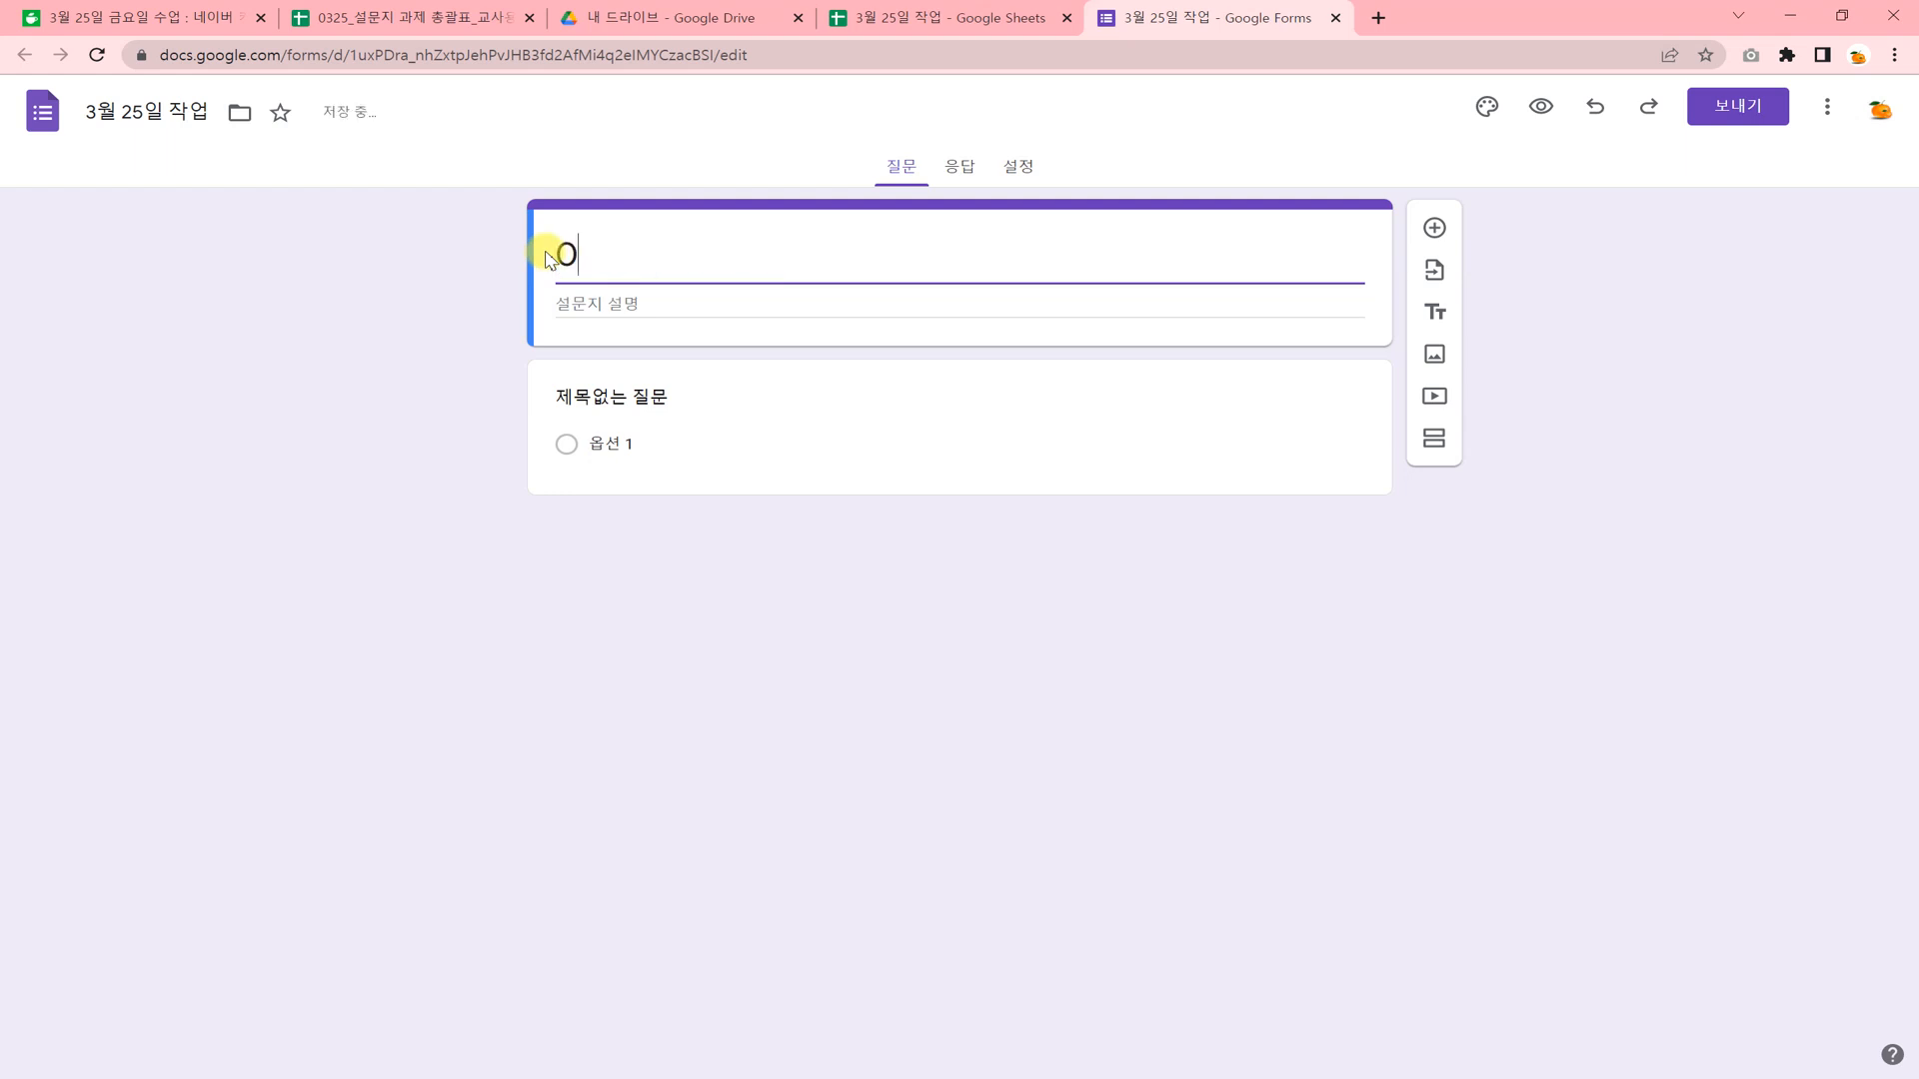
type("00의 설문지")
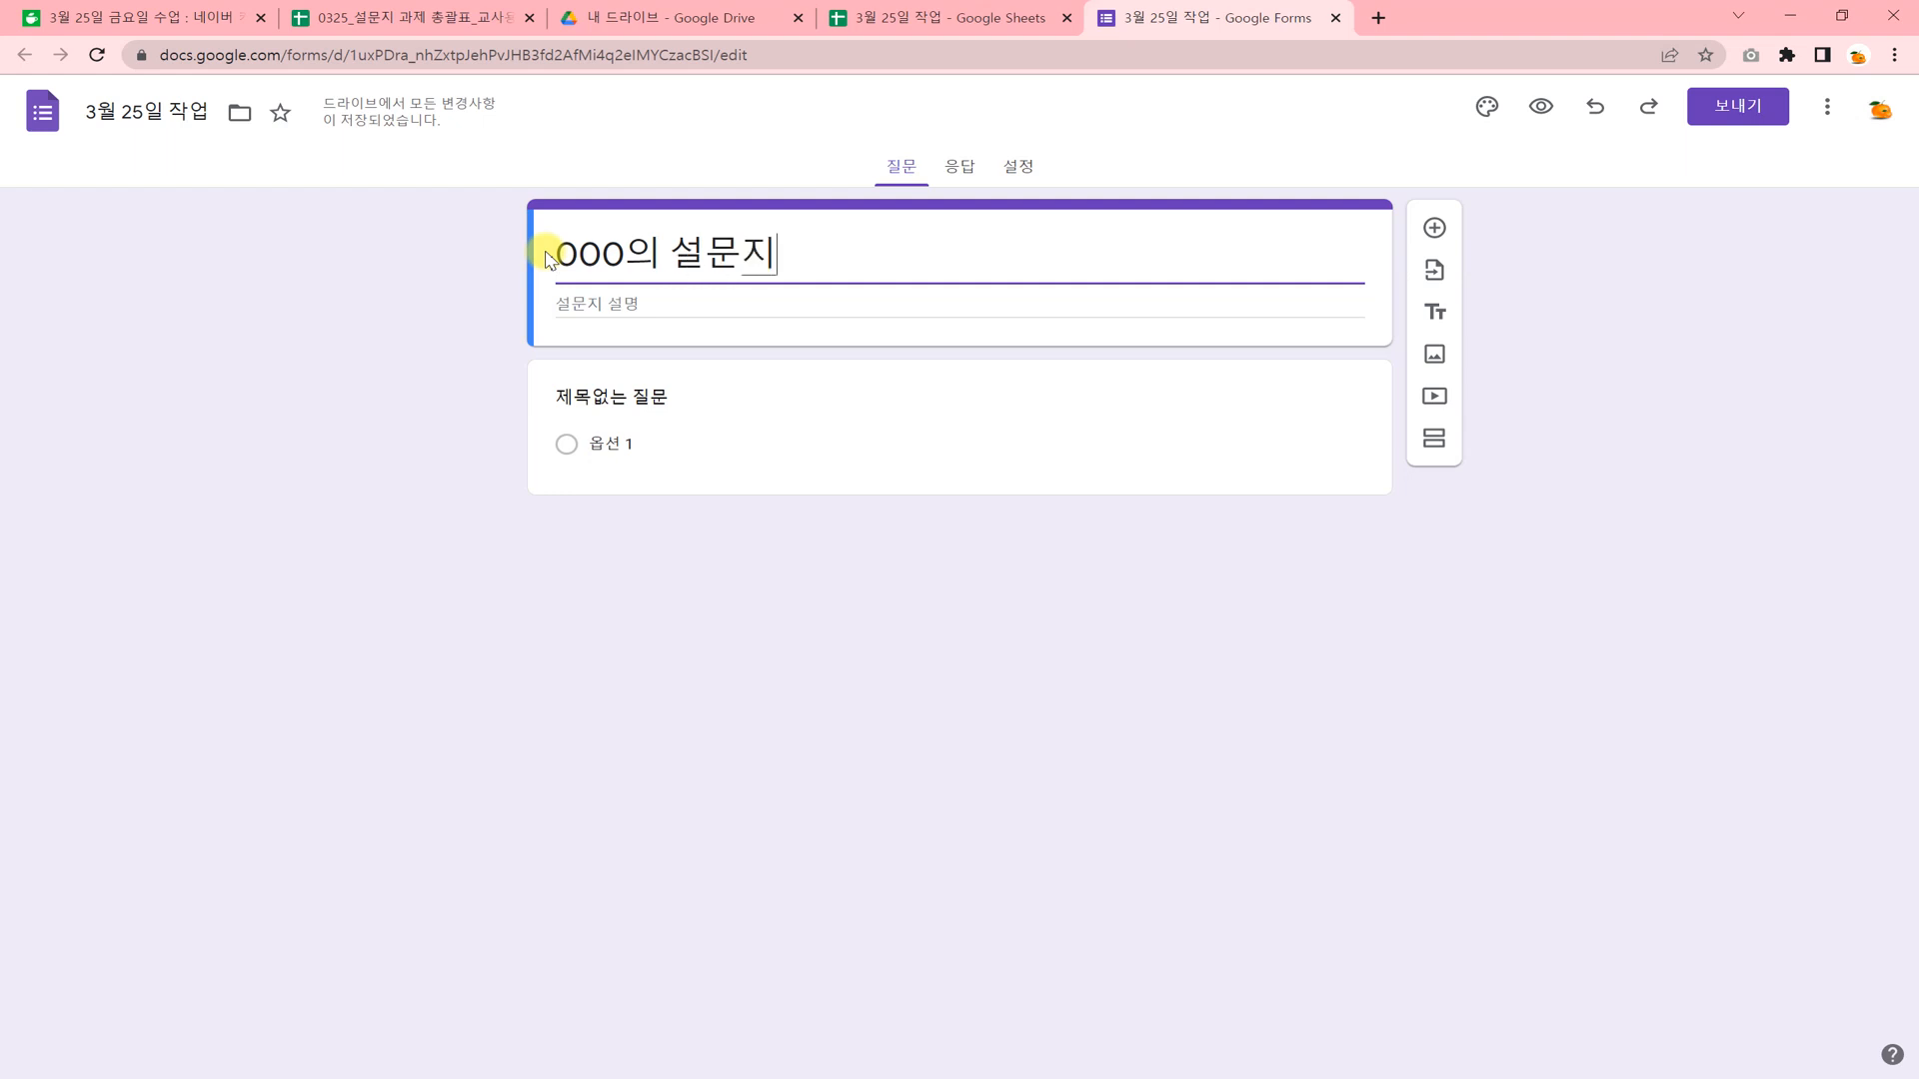
Enter the form description "정보처리와 관리 수업시간 설문내용입니다.".
left_click(572, 299)
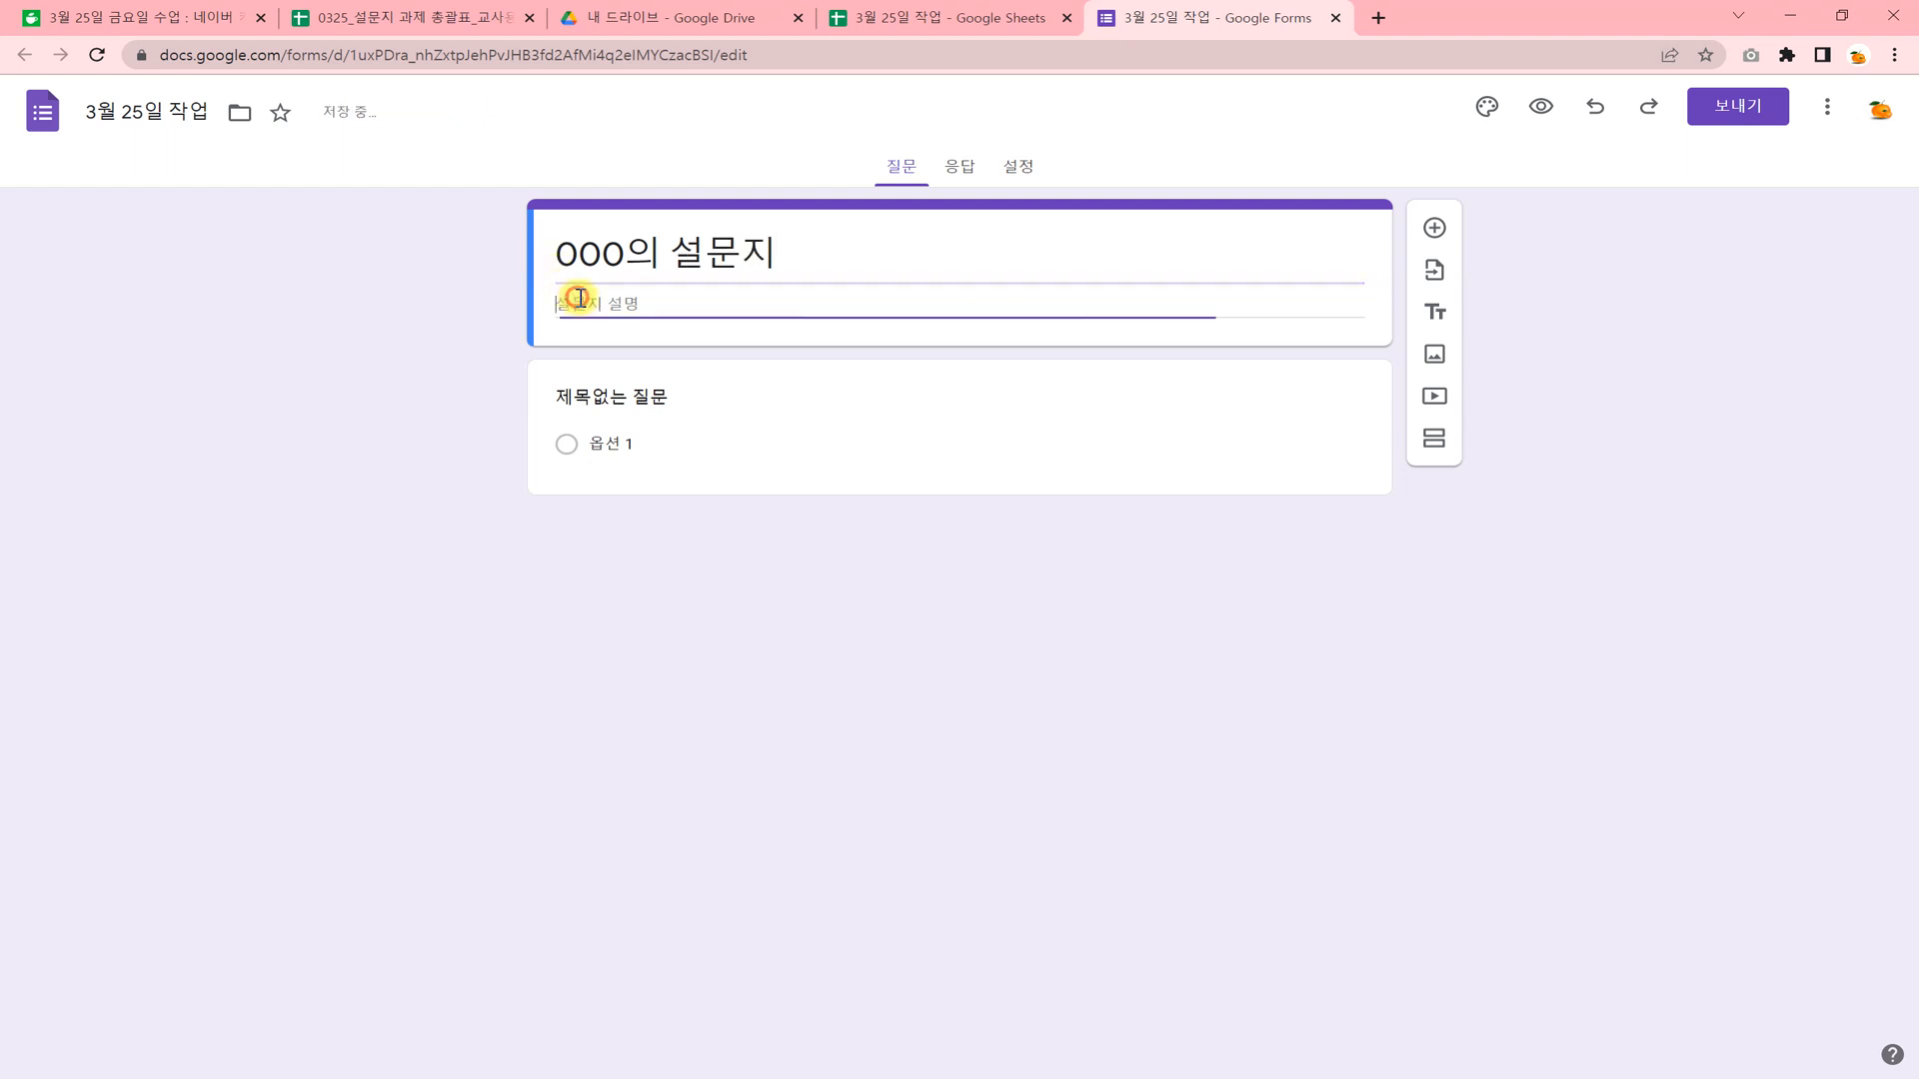
type("제")
type("보처리오")
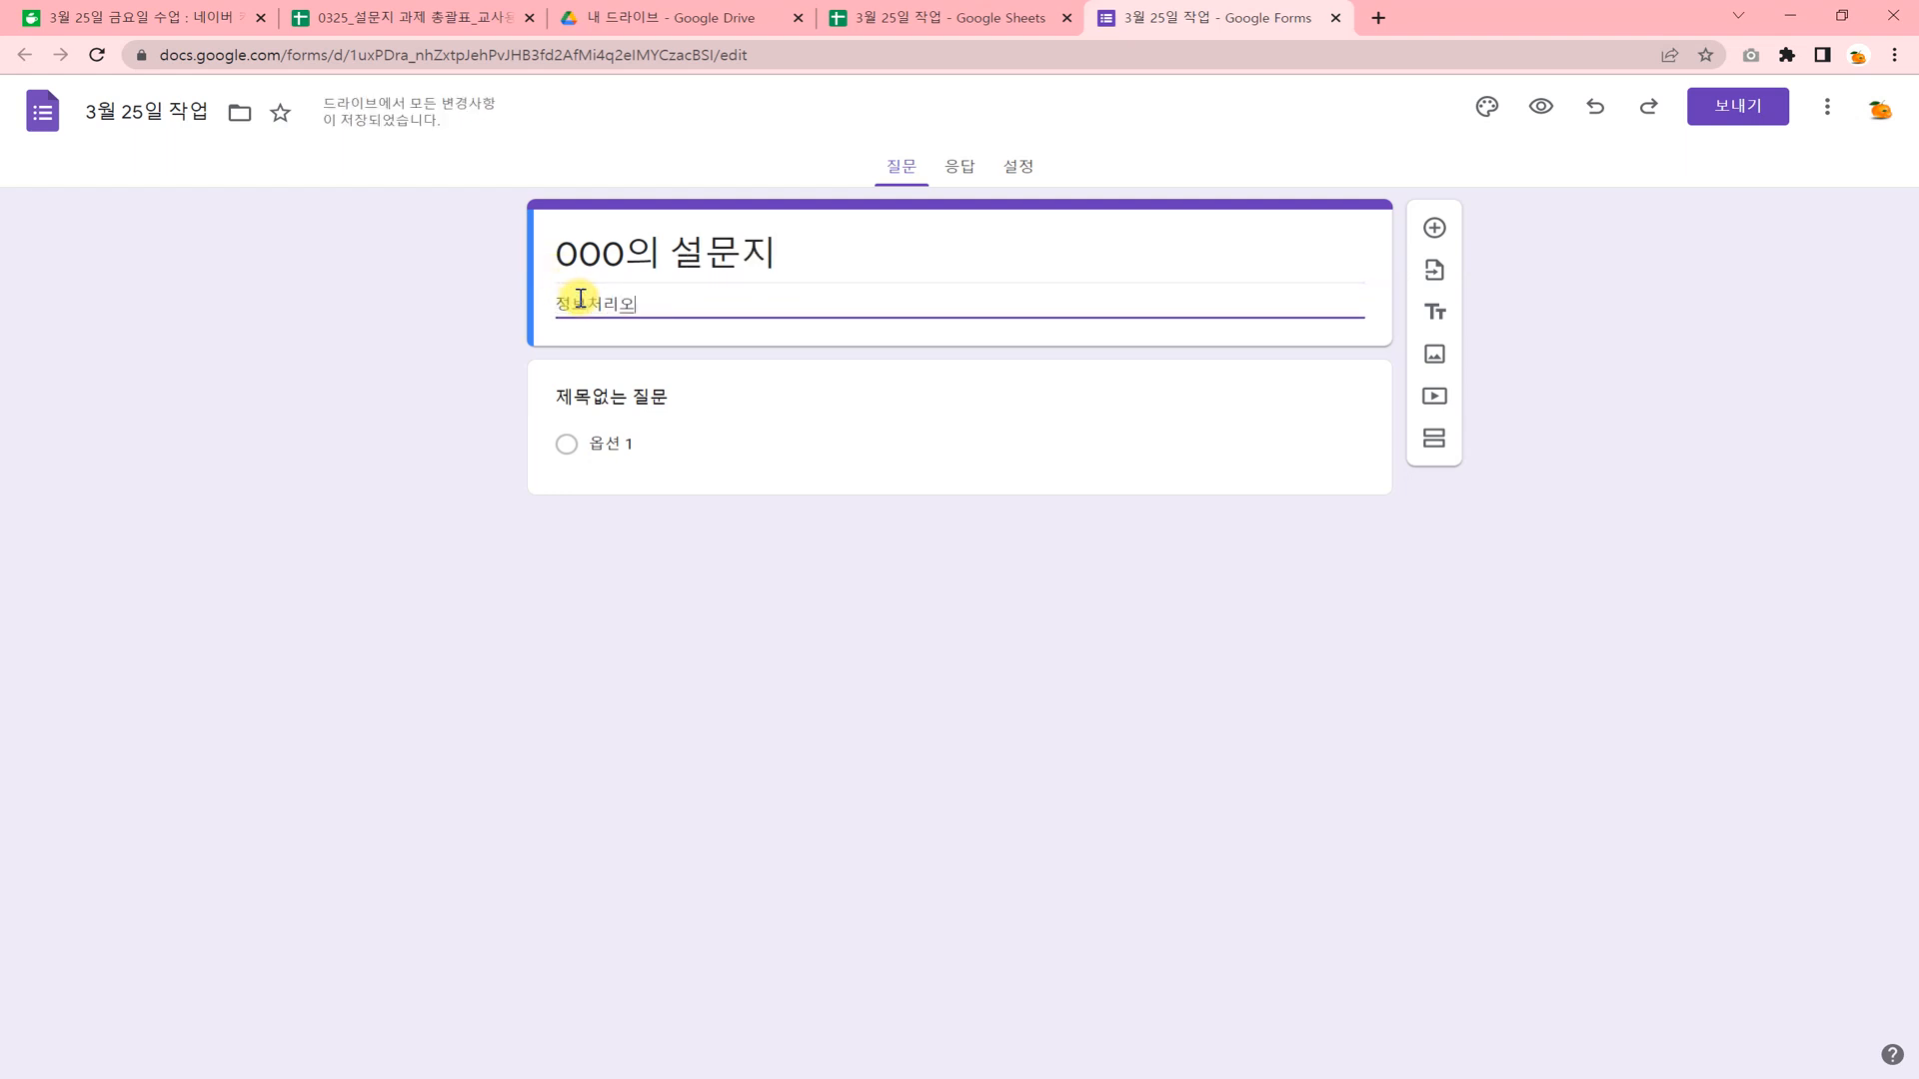
key("BackSpace")
type("와 관리 시")
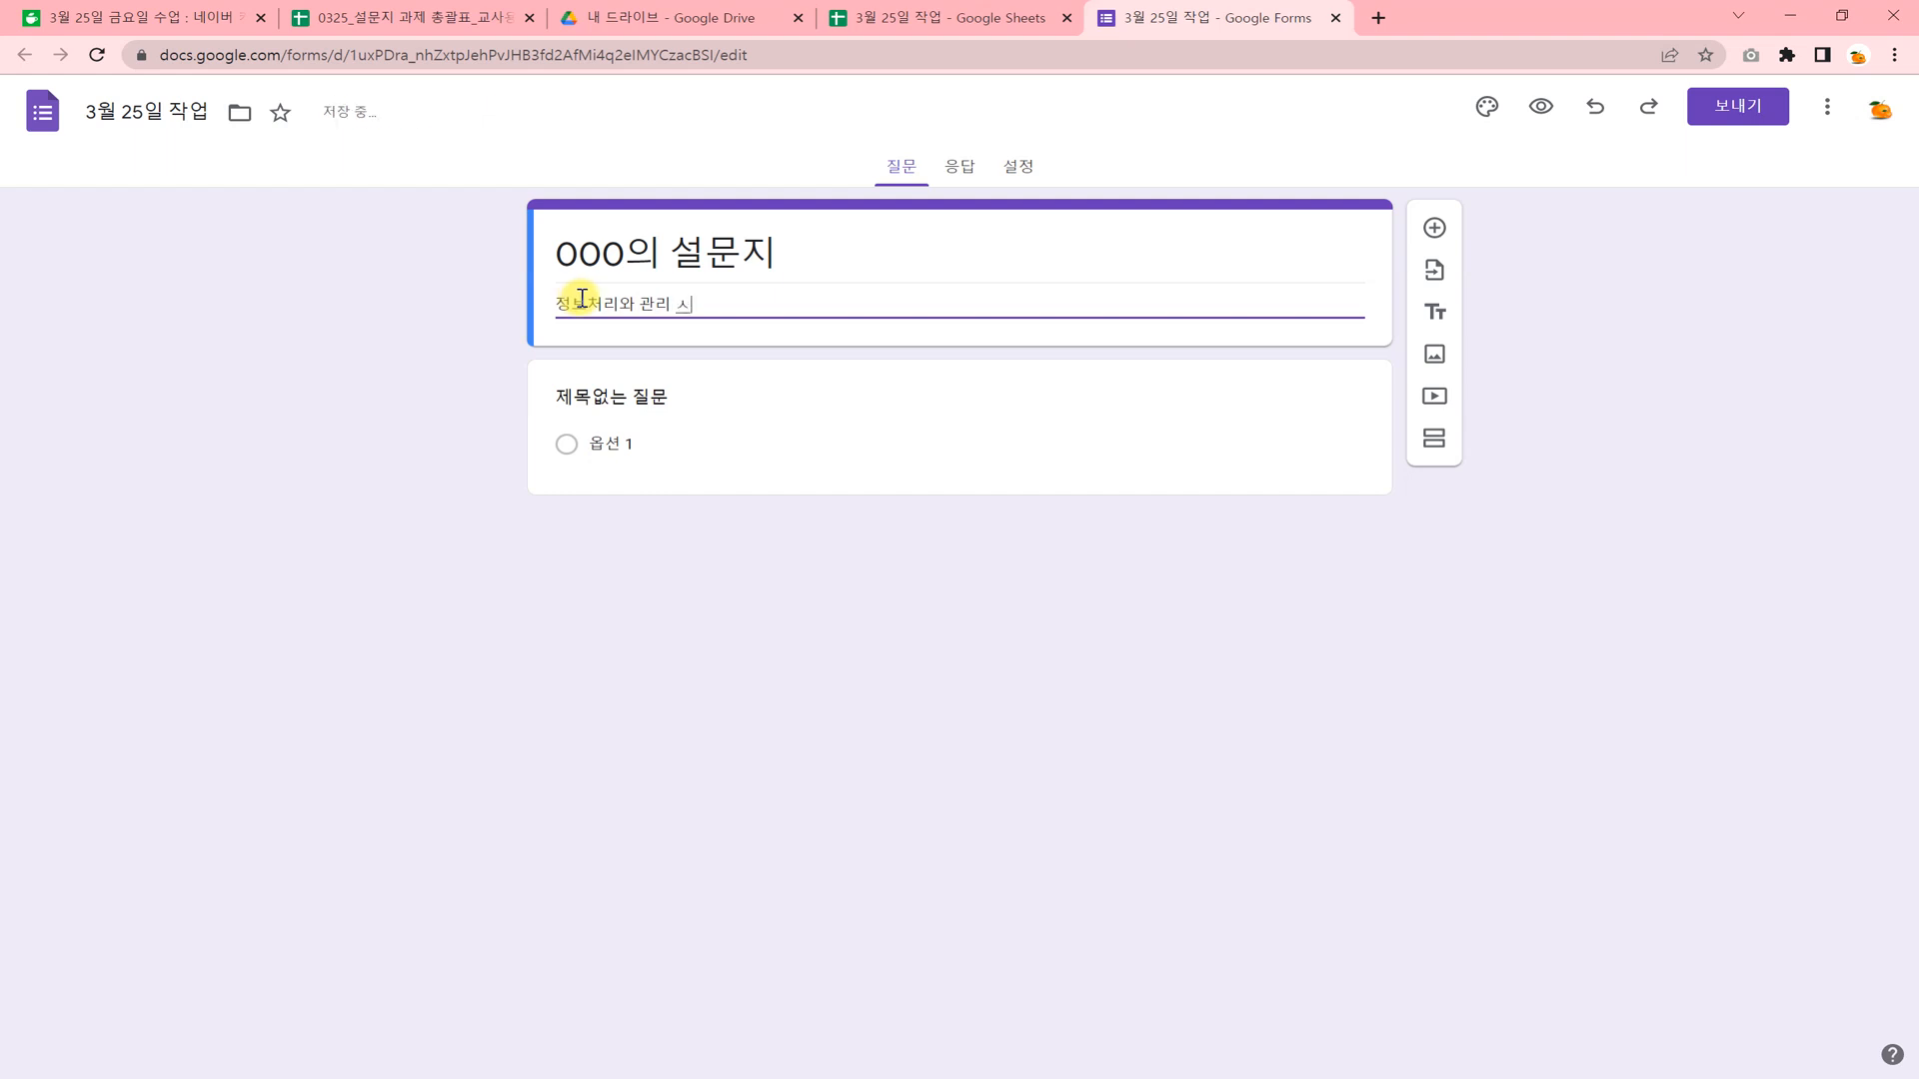
type("업시간")
type(" 설문내용이")
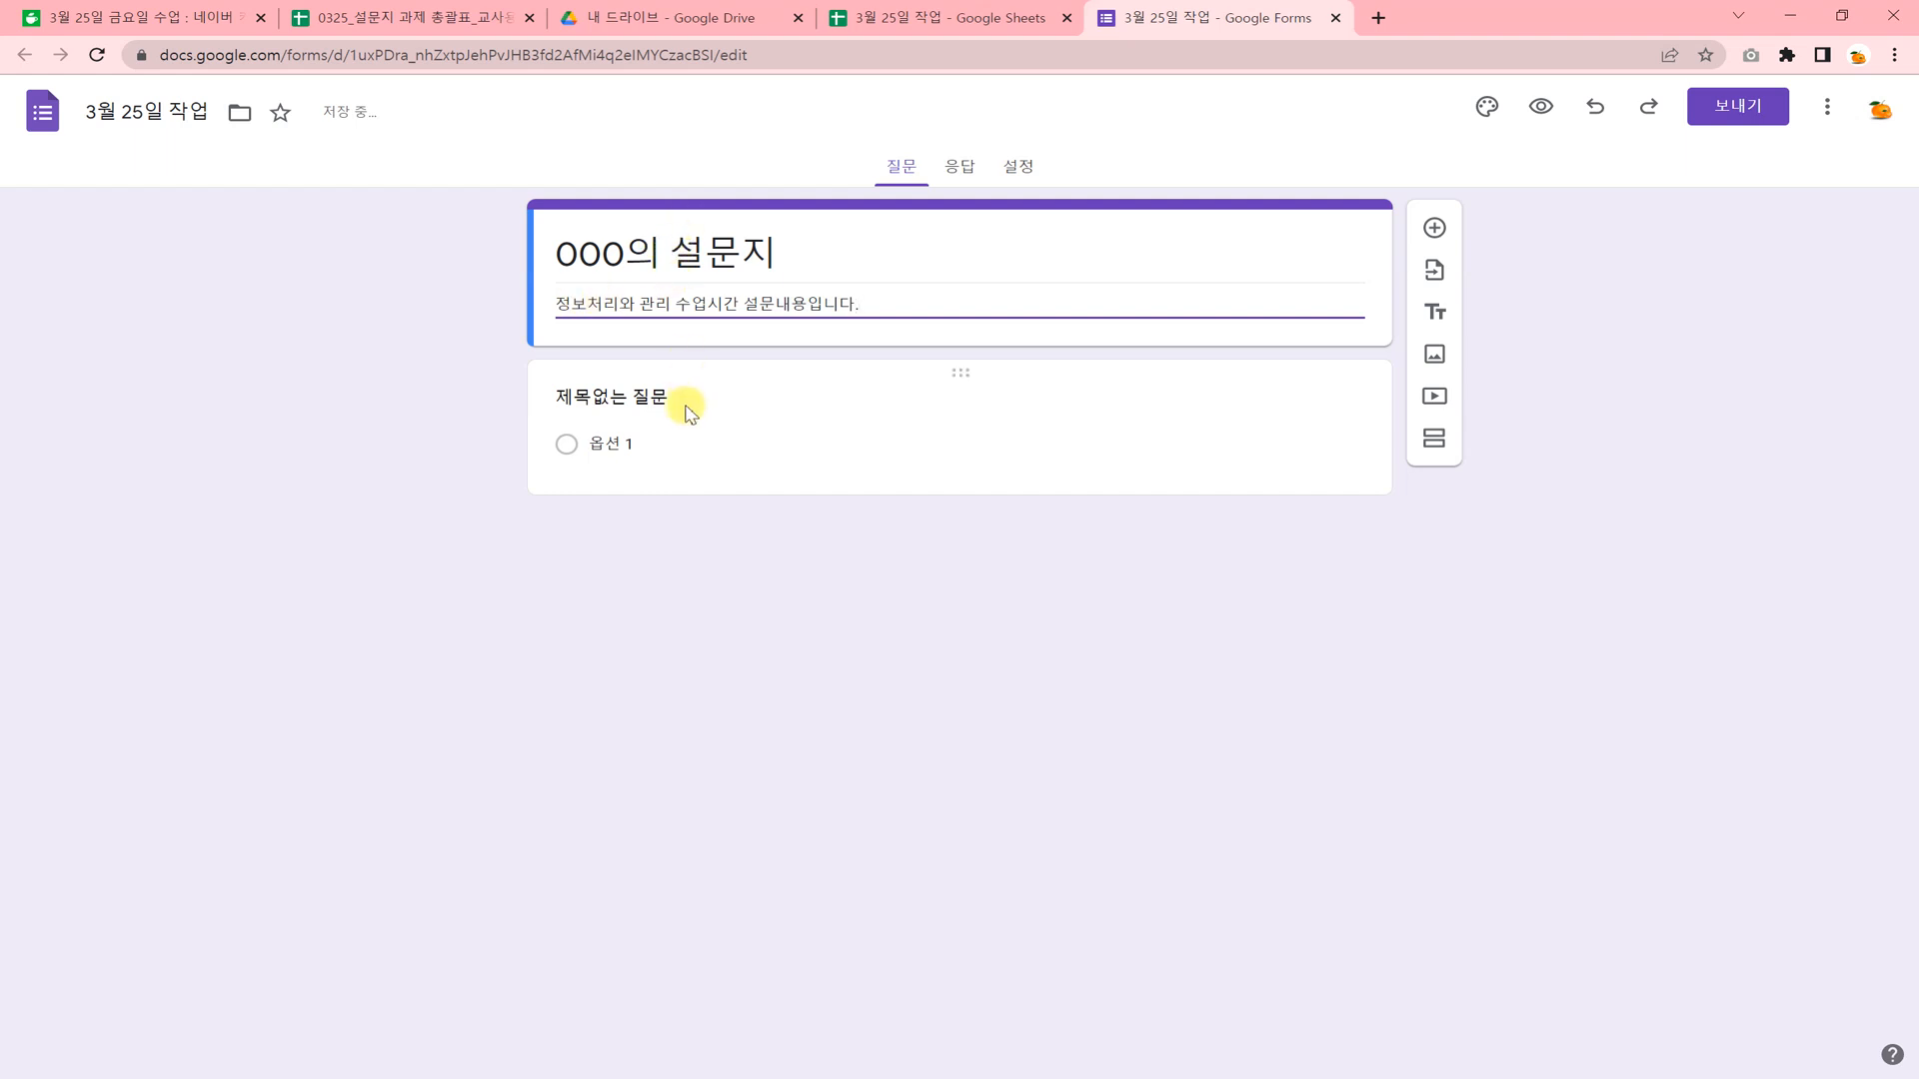
Add a question above the untitled one, title it "1.학과" and set its type to 객관식 질문.
left_click(1436, 230)
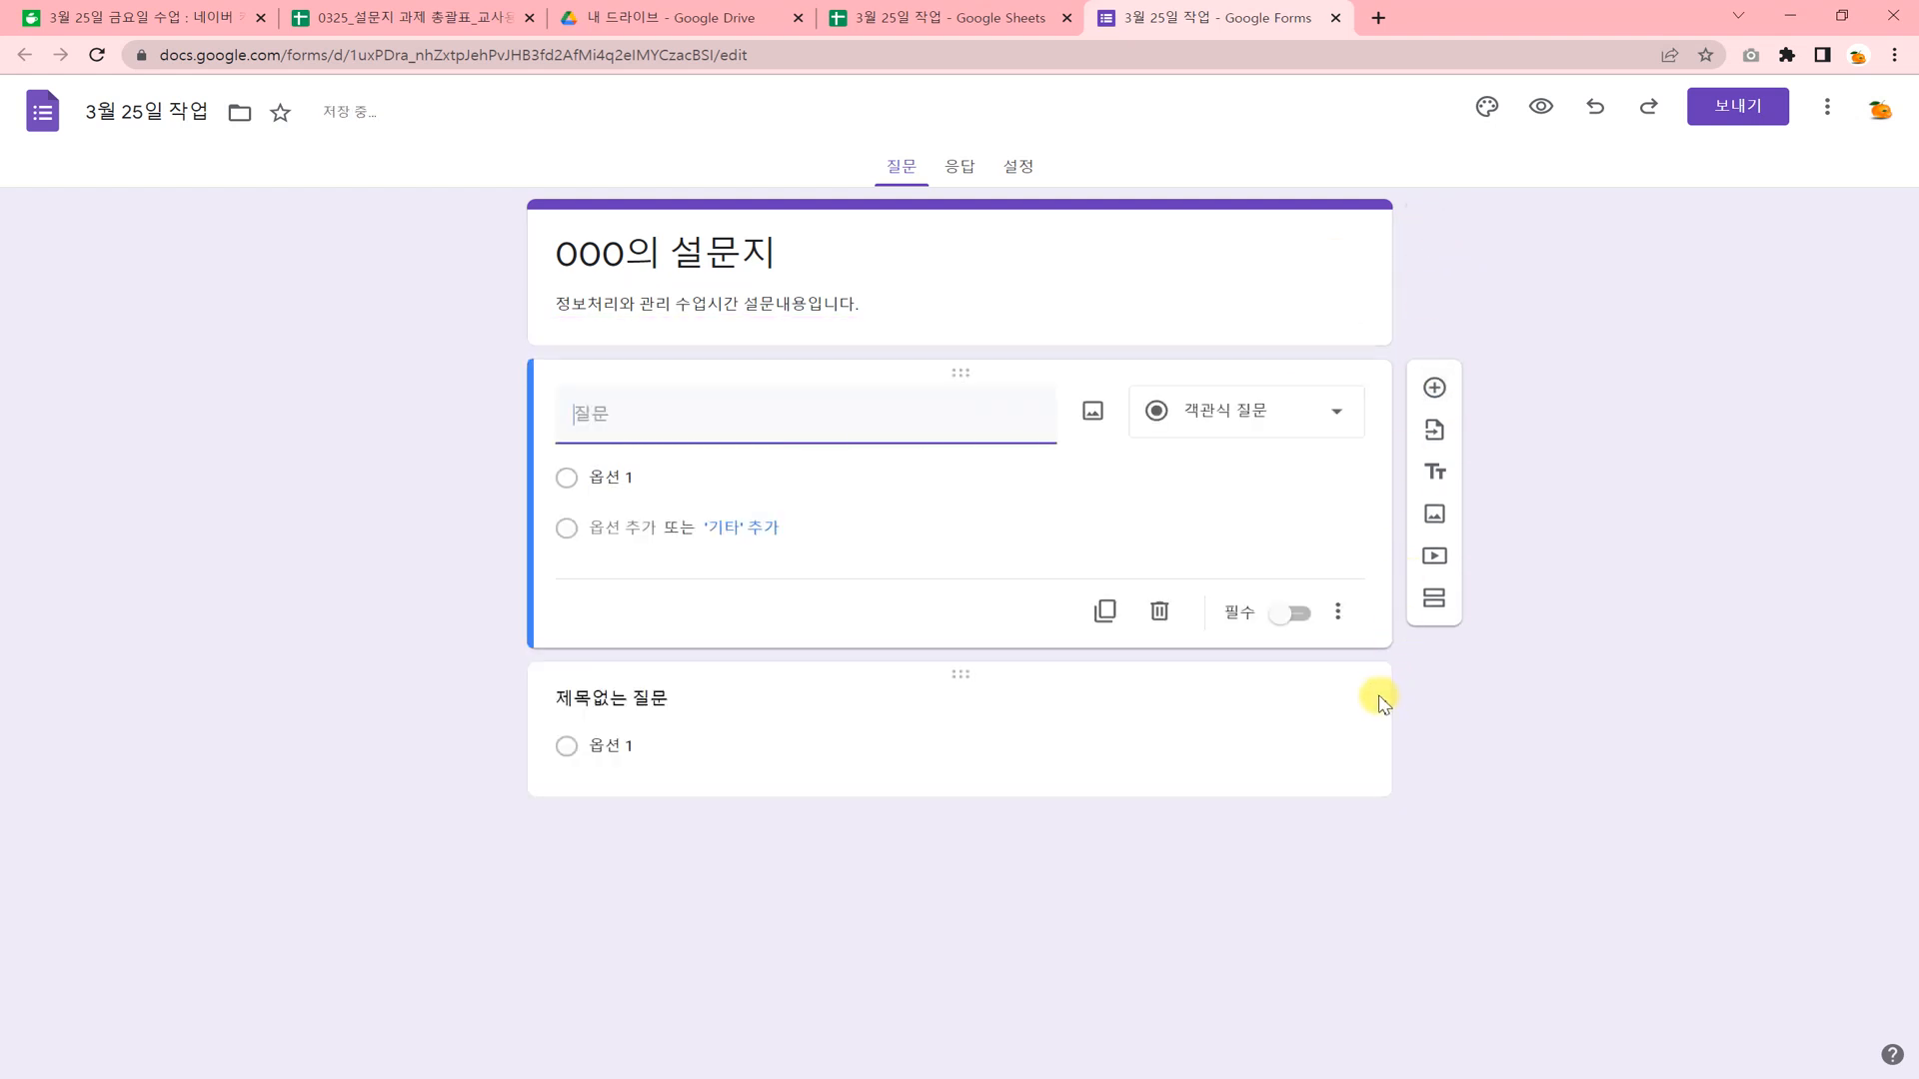
right_click(791, 702)
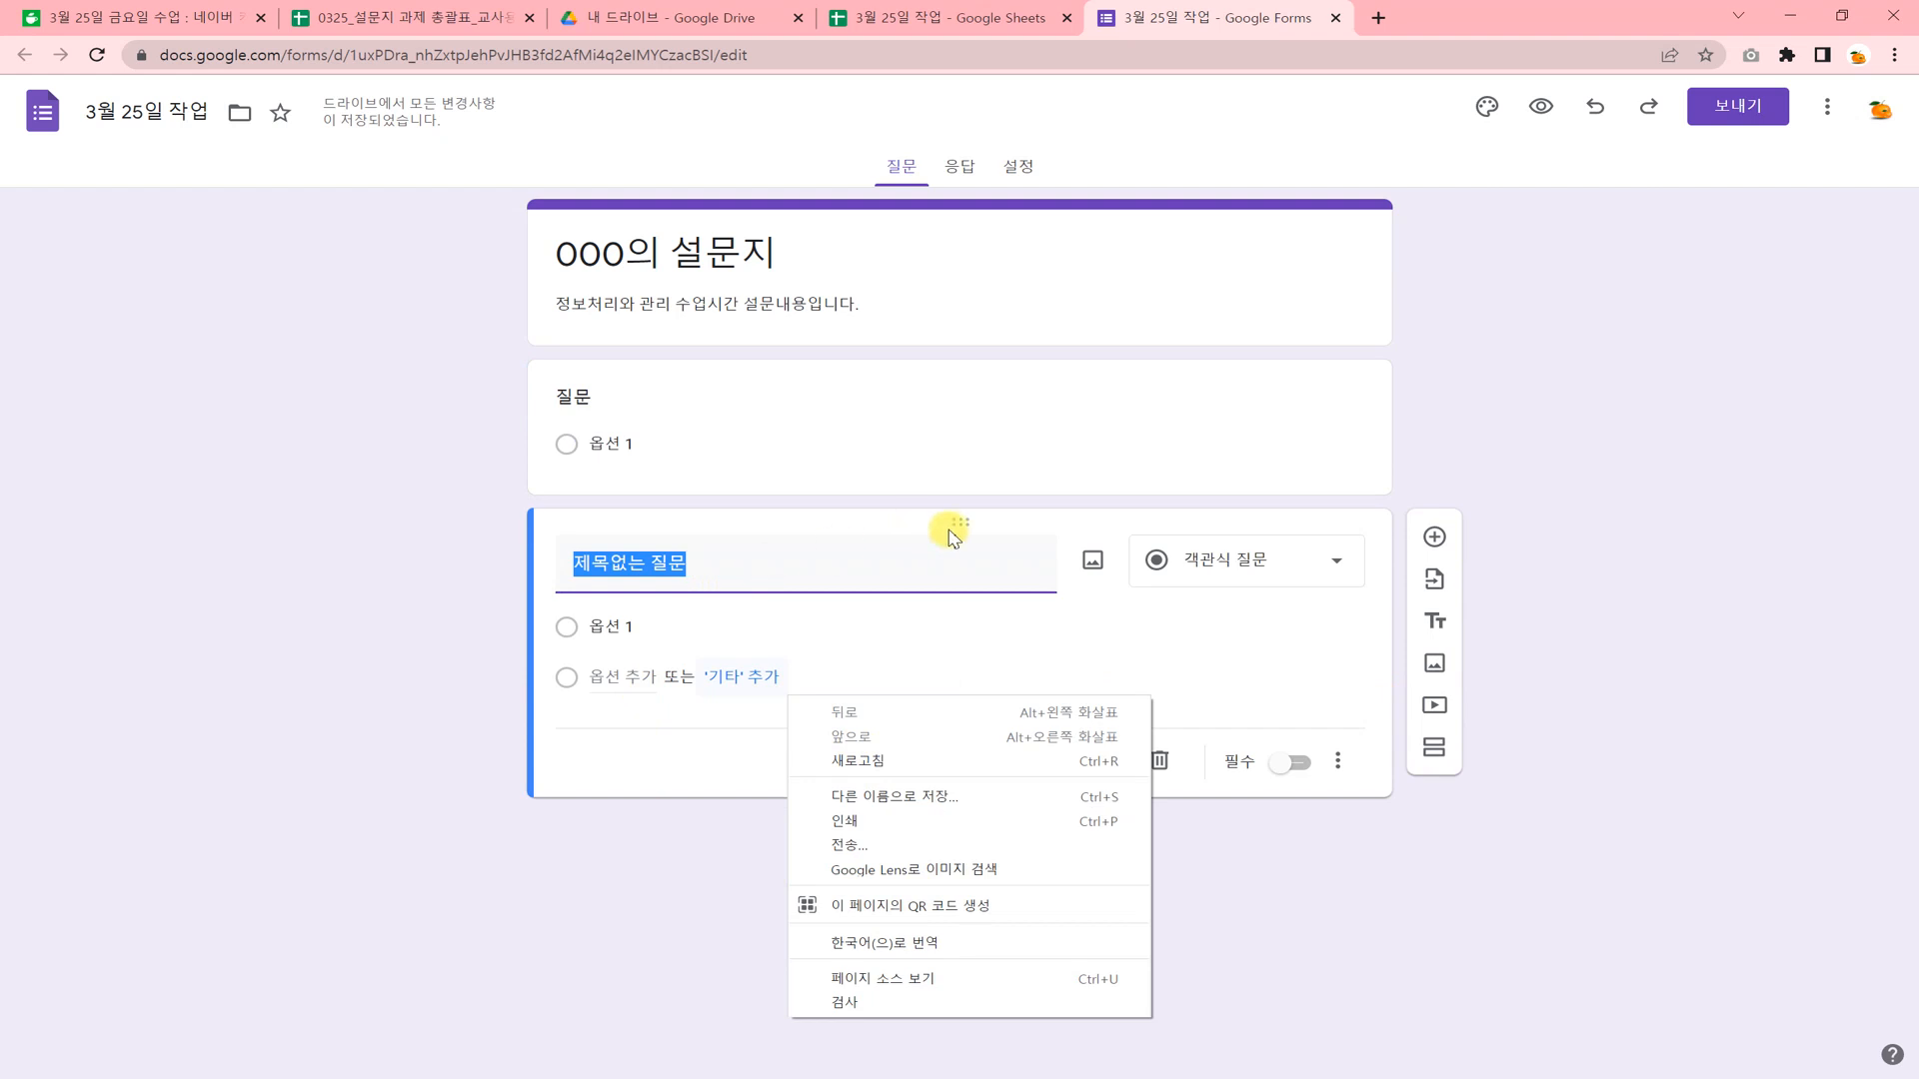
left_click(1260, 665)
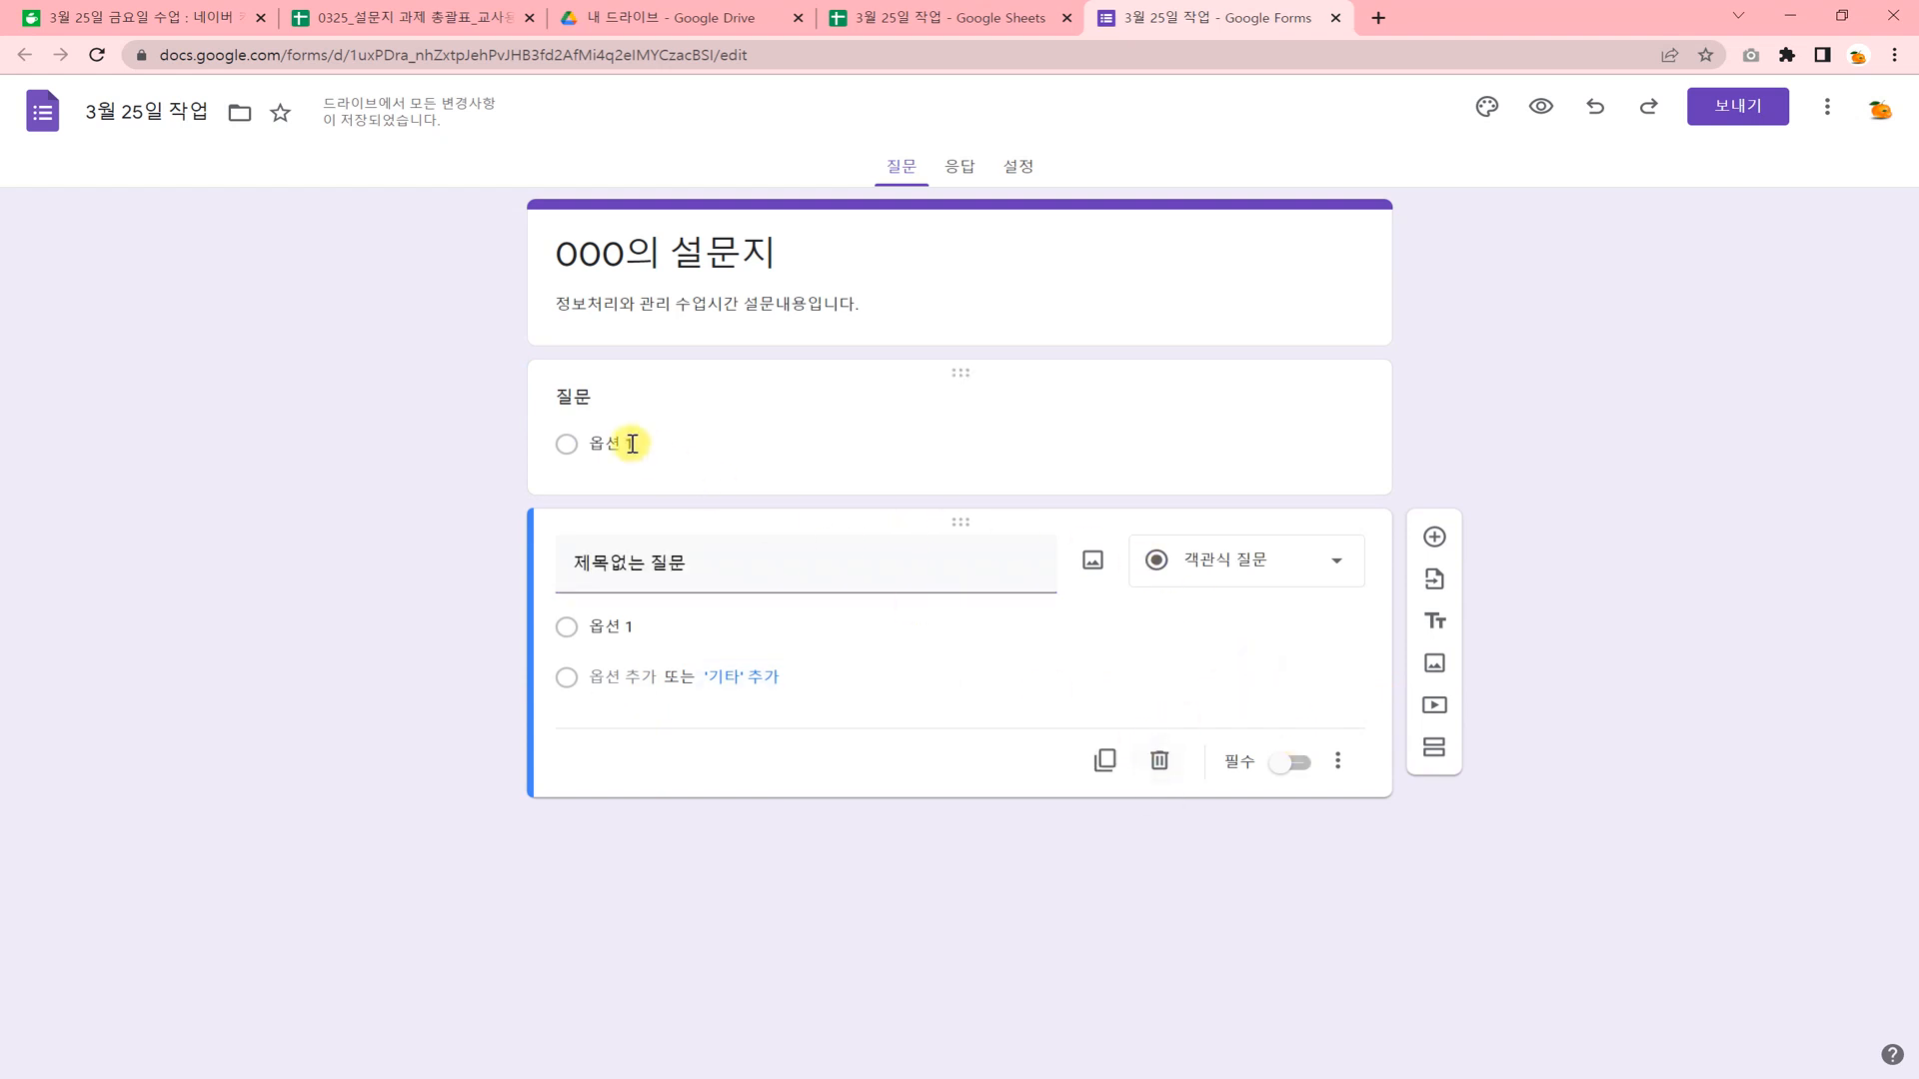
left_click(752, 414)
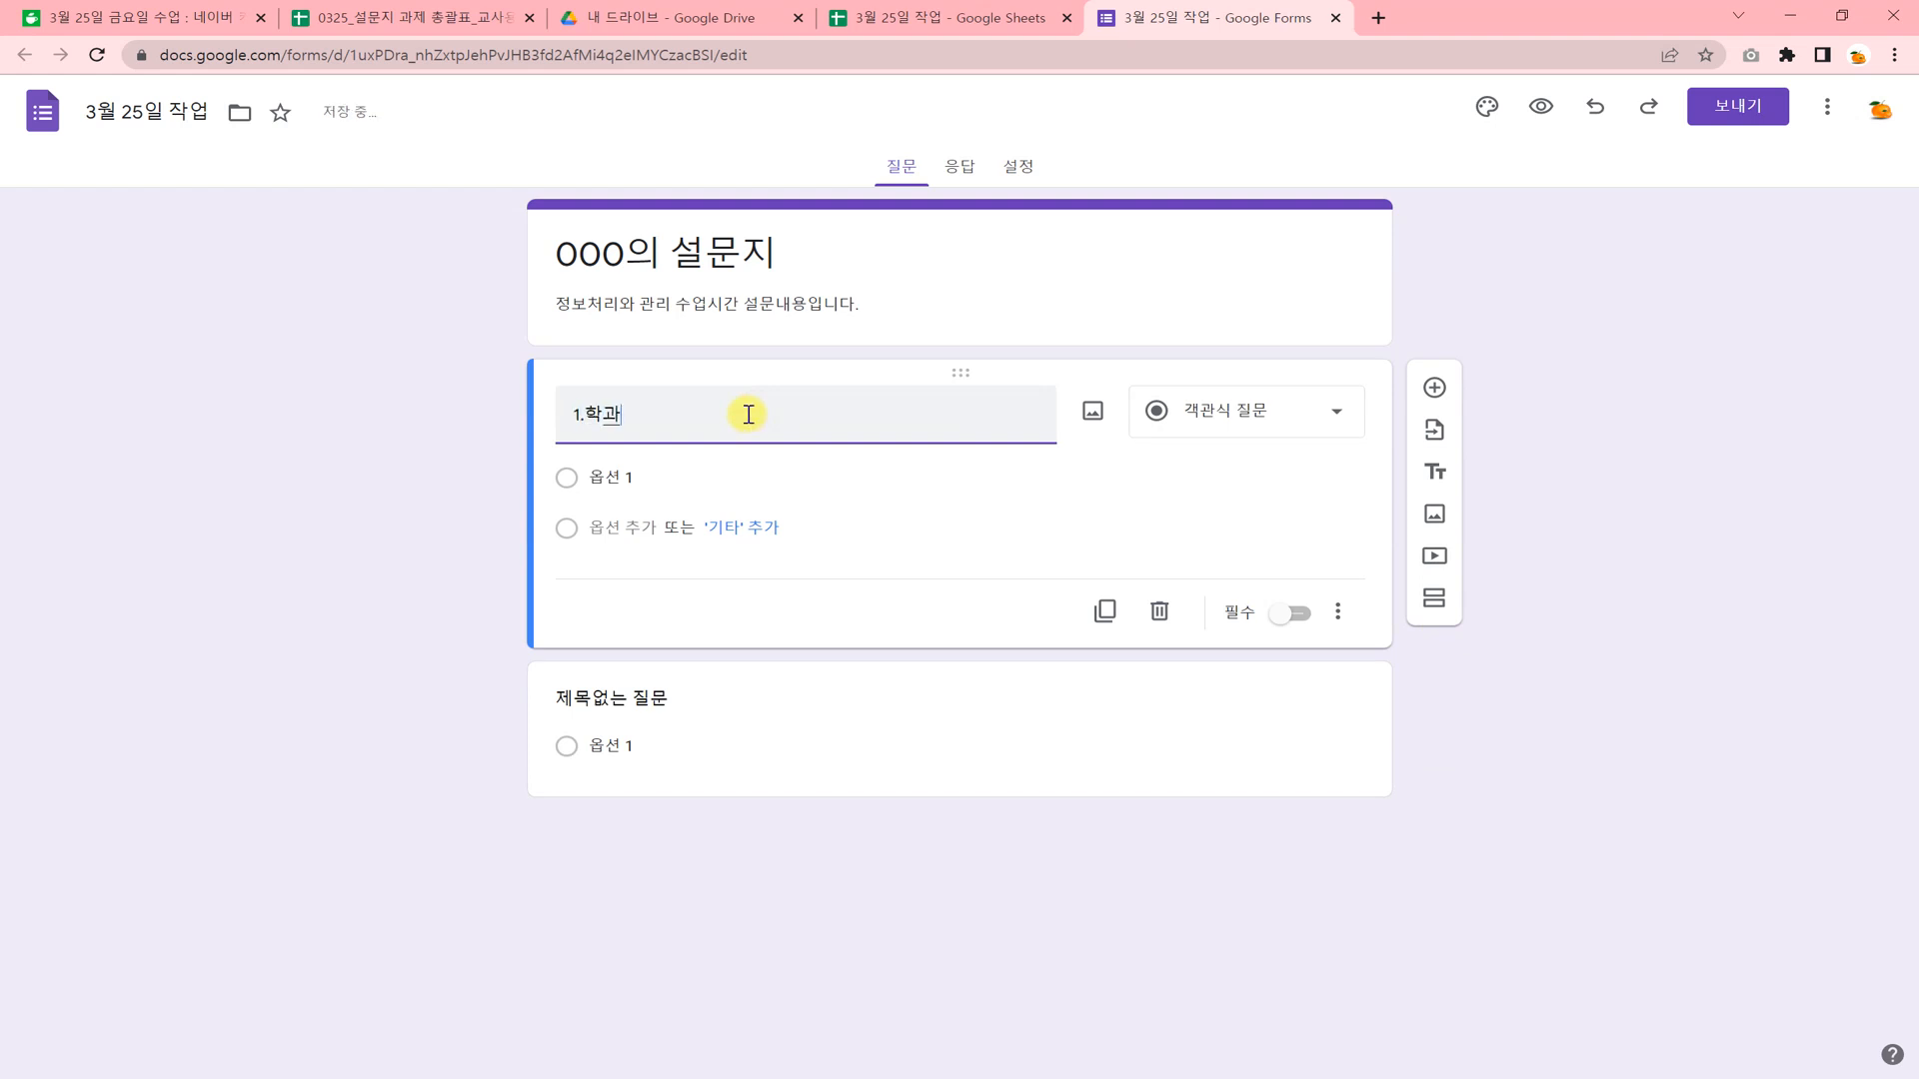
left_click(1331, 419)
left_click(1286, 539)
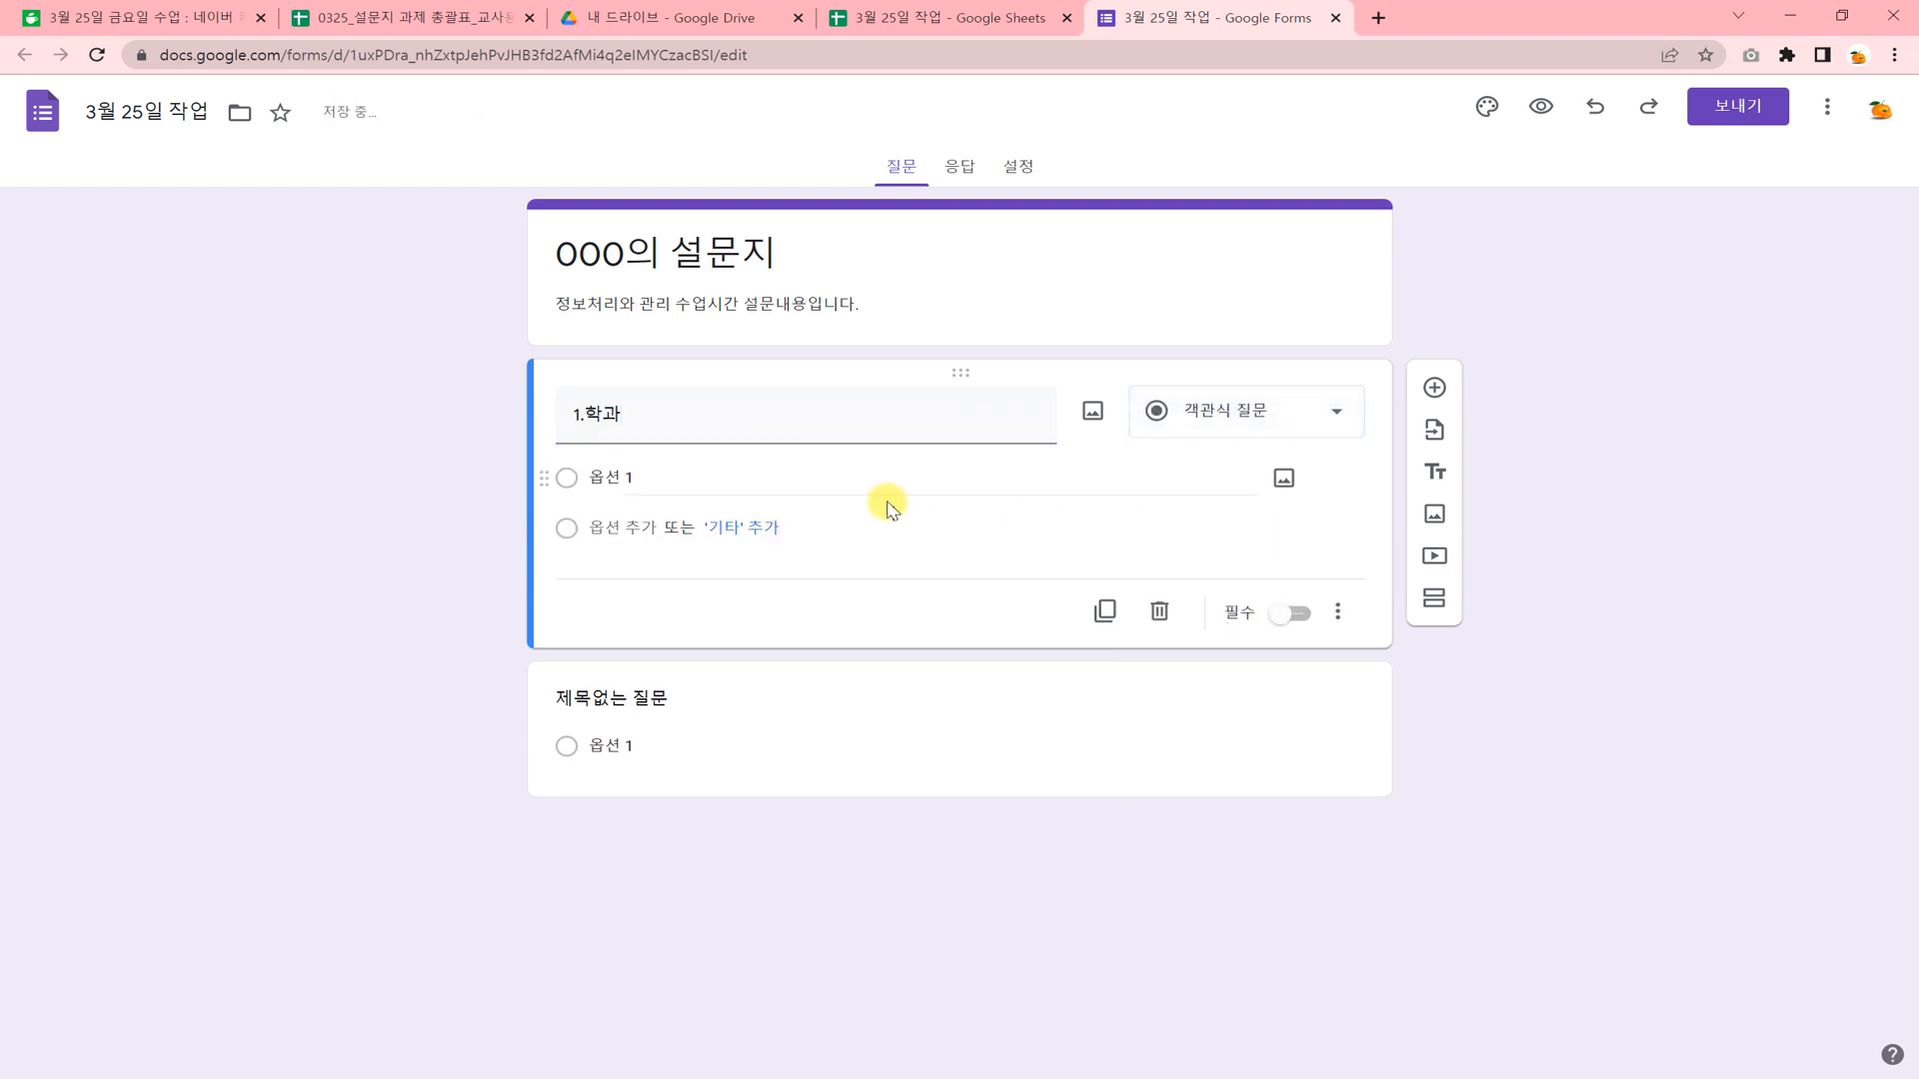
Enter 연출, 촬조 and 통신 as the first three options of question 1.학과.
left_click(820, 476)
type("연출")
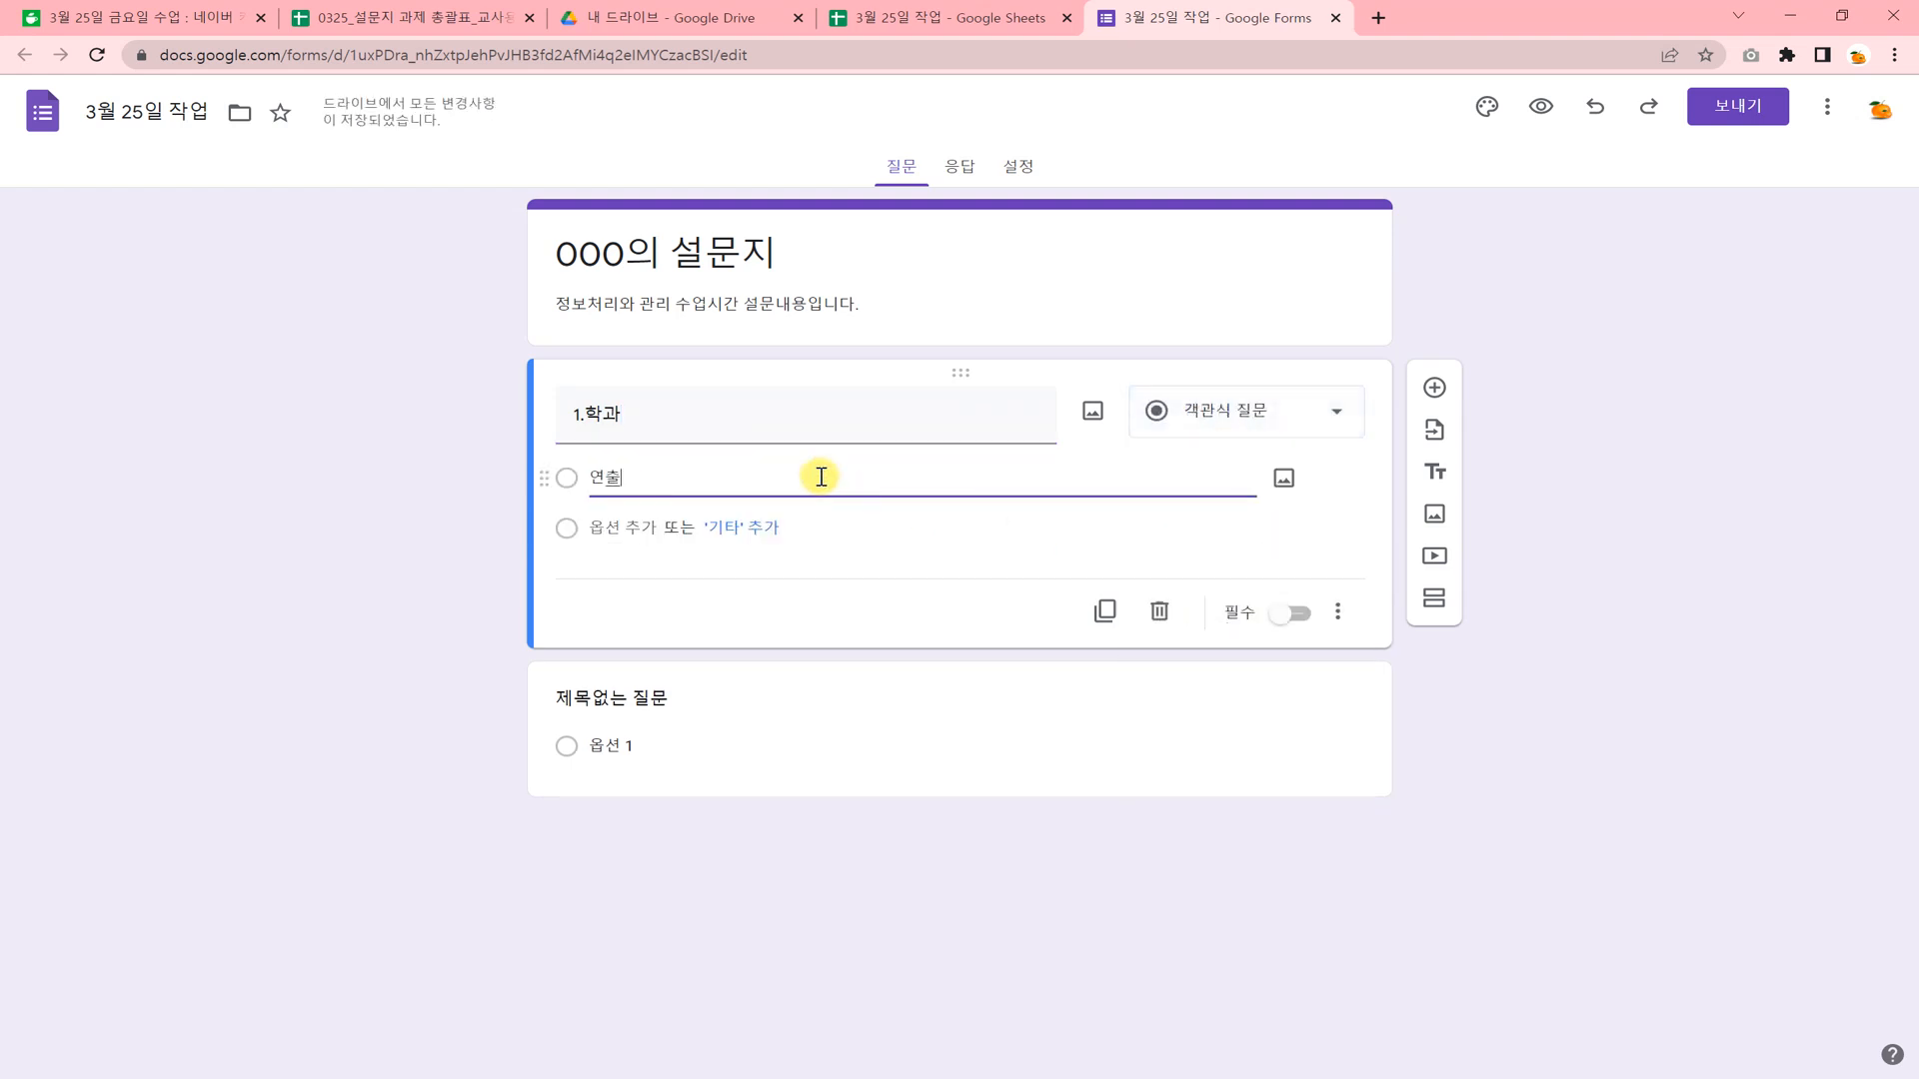
left_click(619, 534)
type("최")
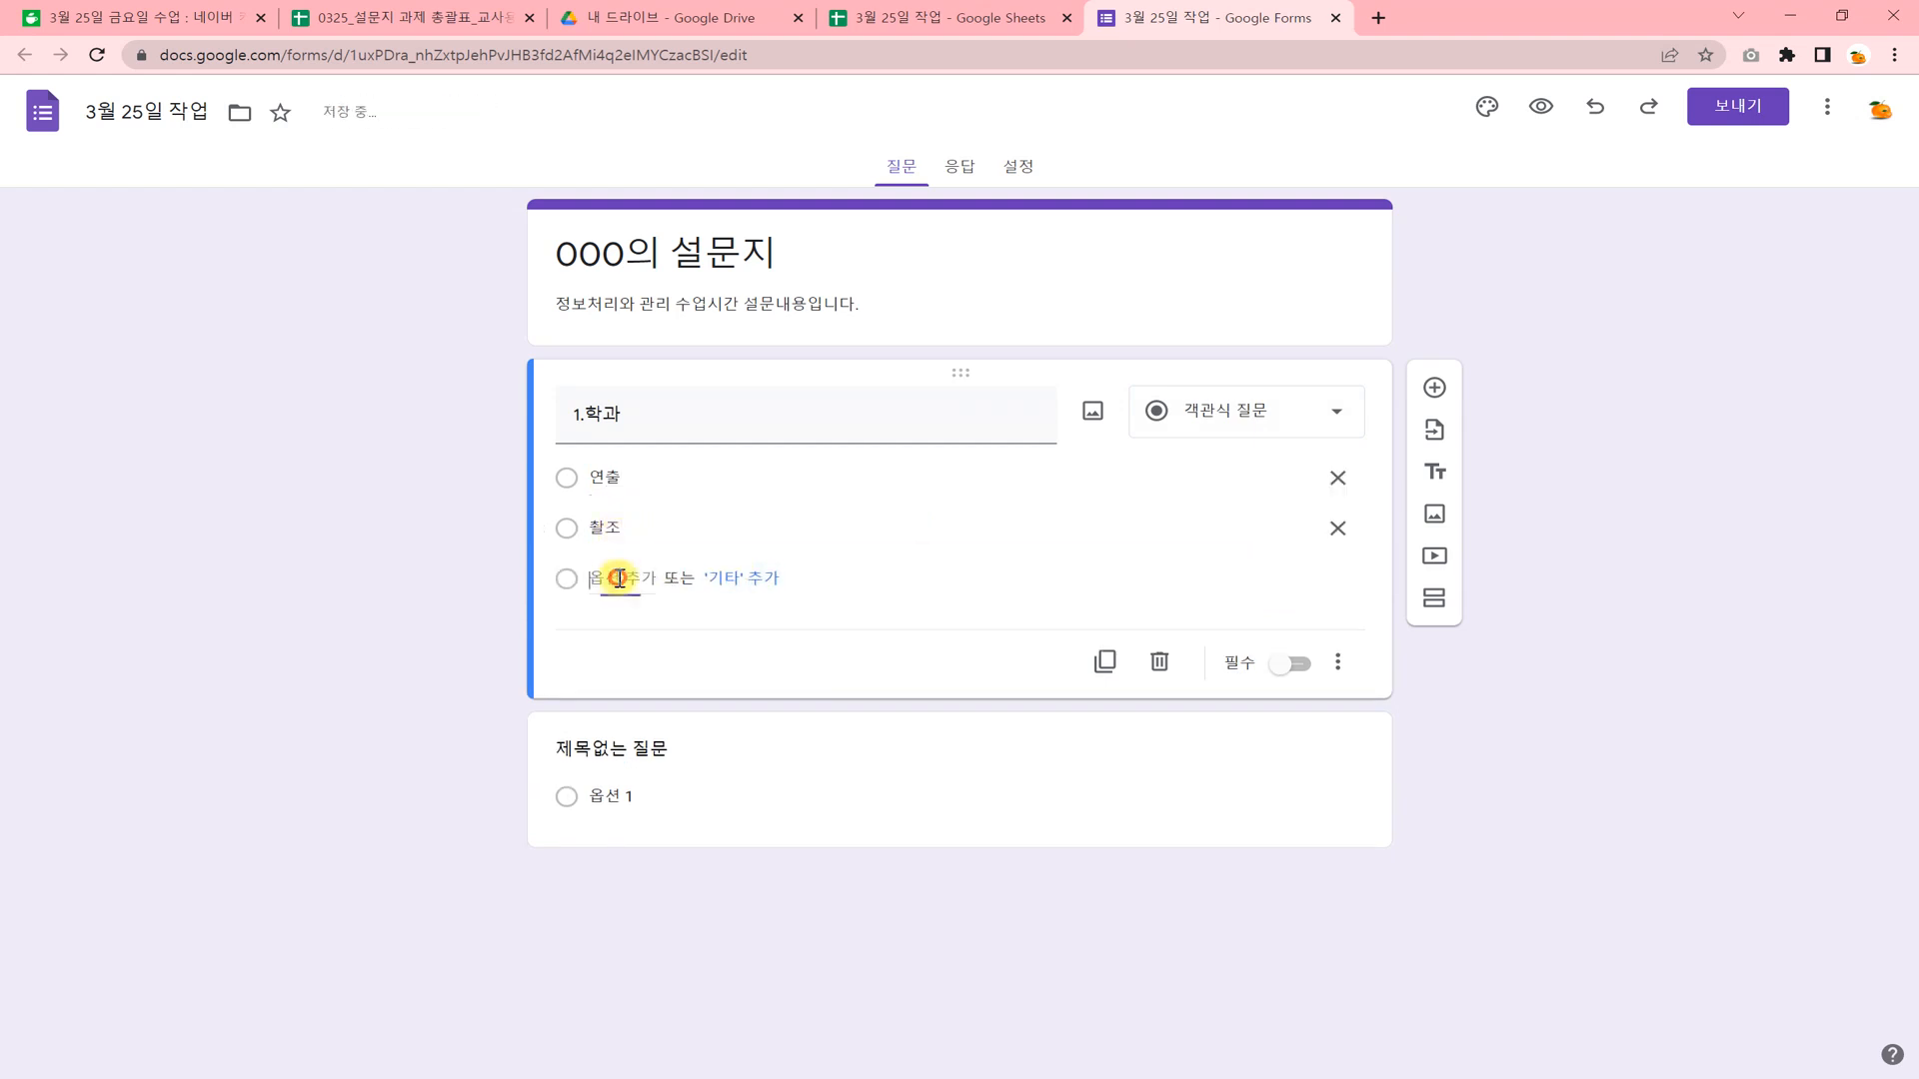
left_click(613, 577)
type("토")
type("신")
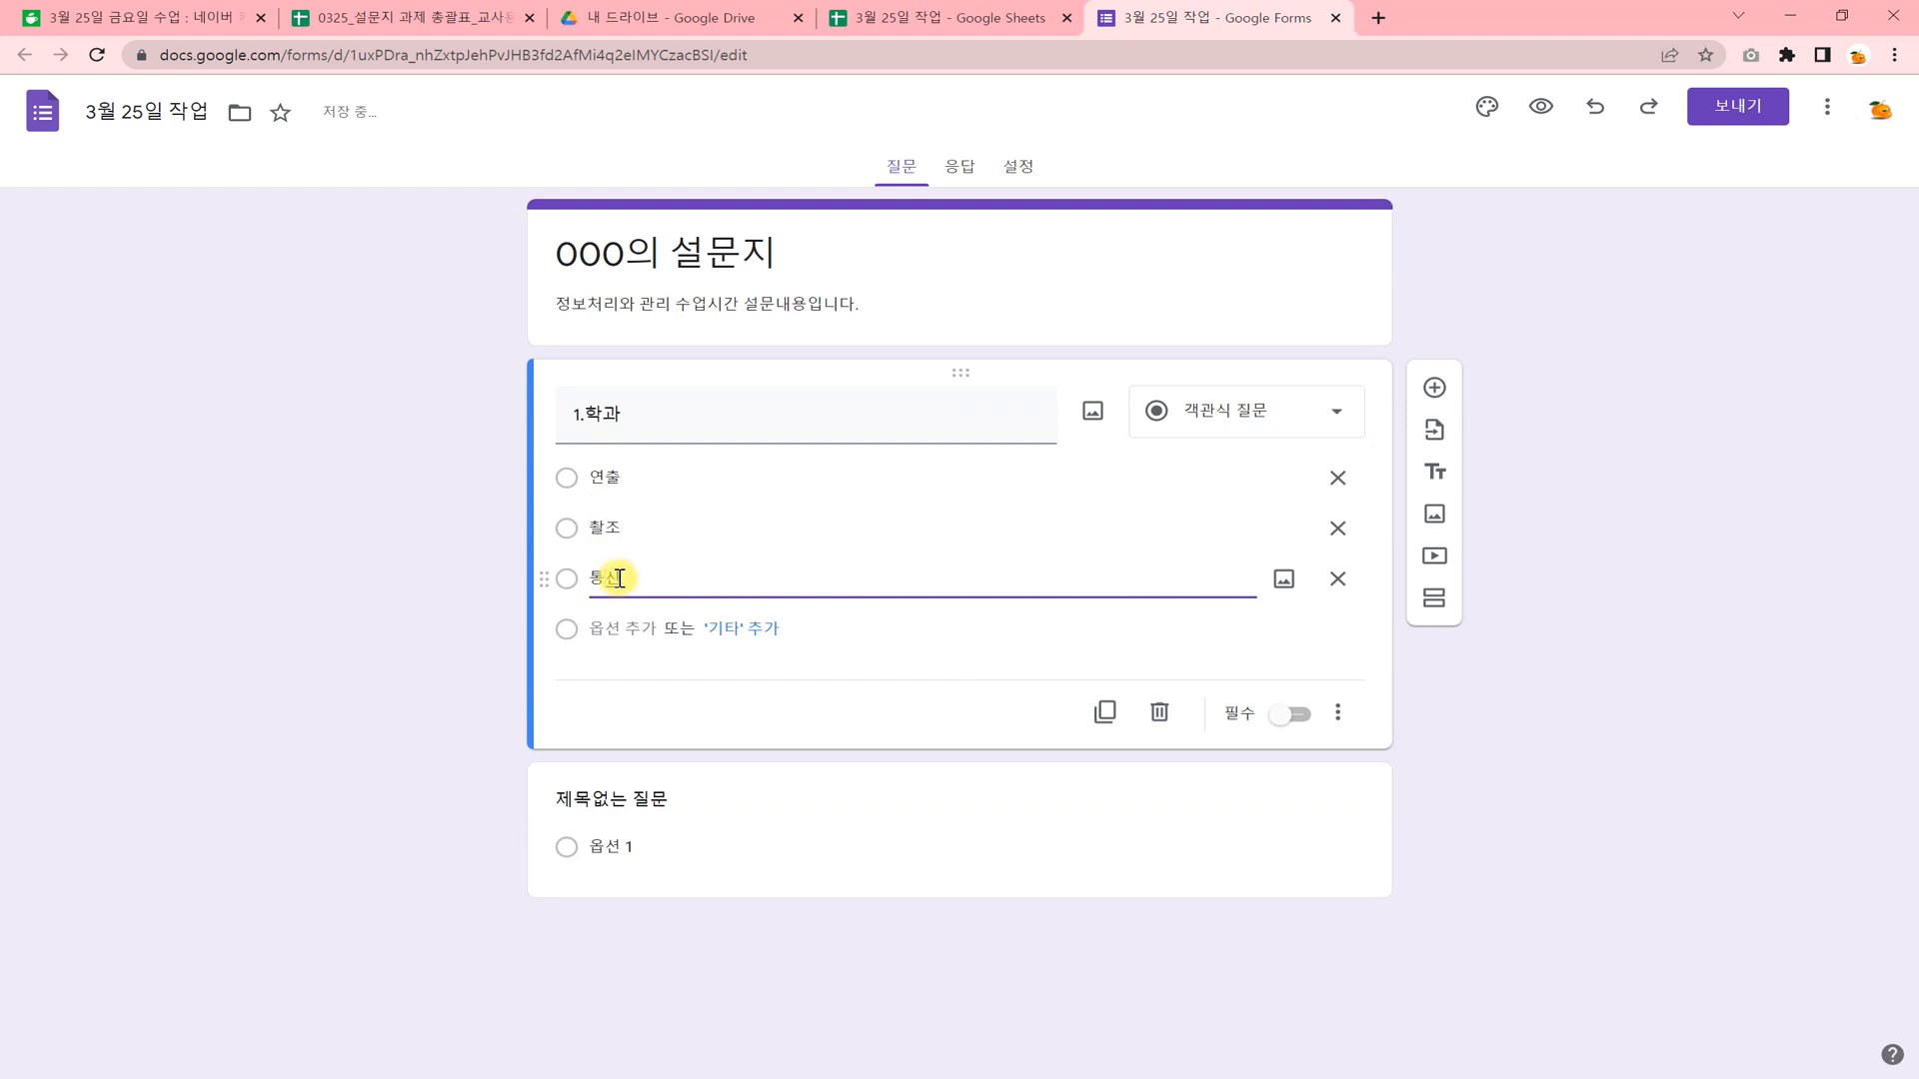
Add 미디어 and 무대 as the fourth and fifth options of question 1.학과.
left_click(600, 625)
type("멀")
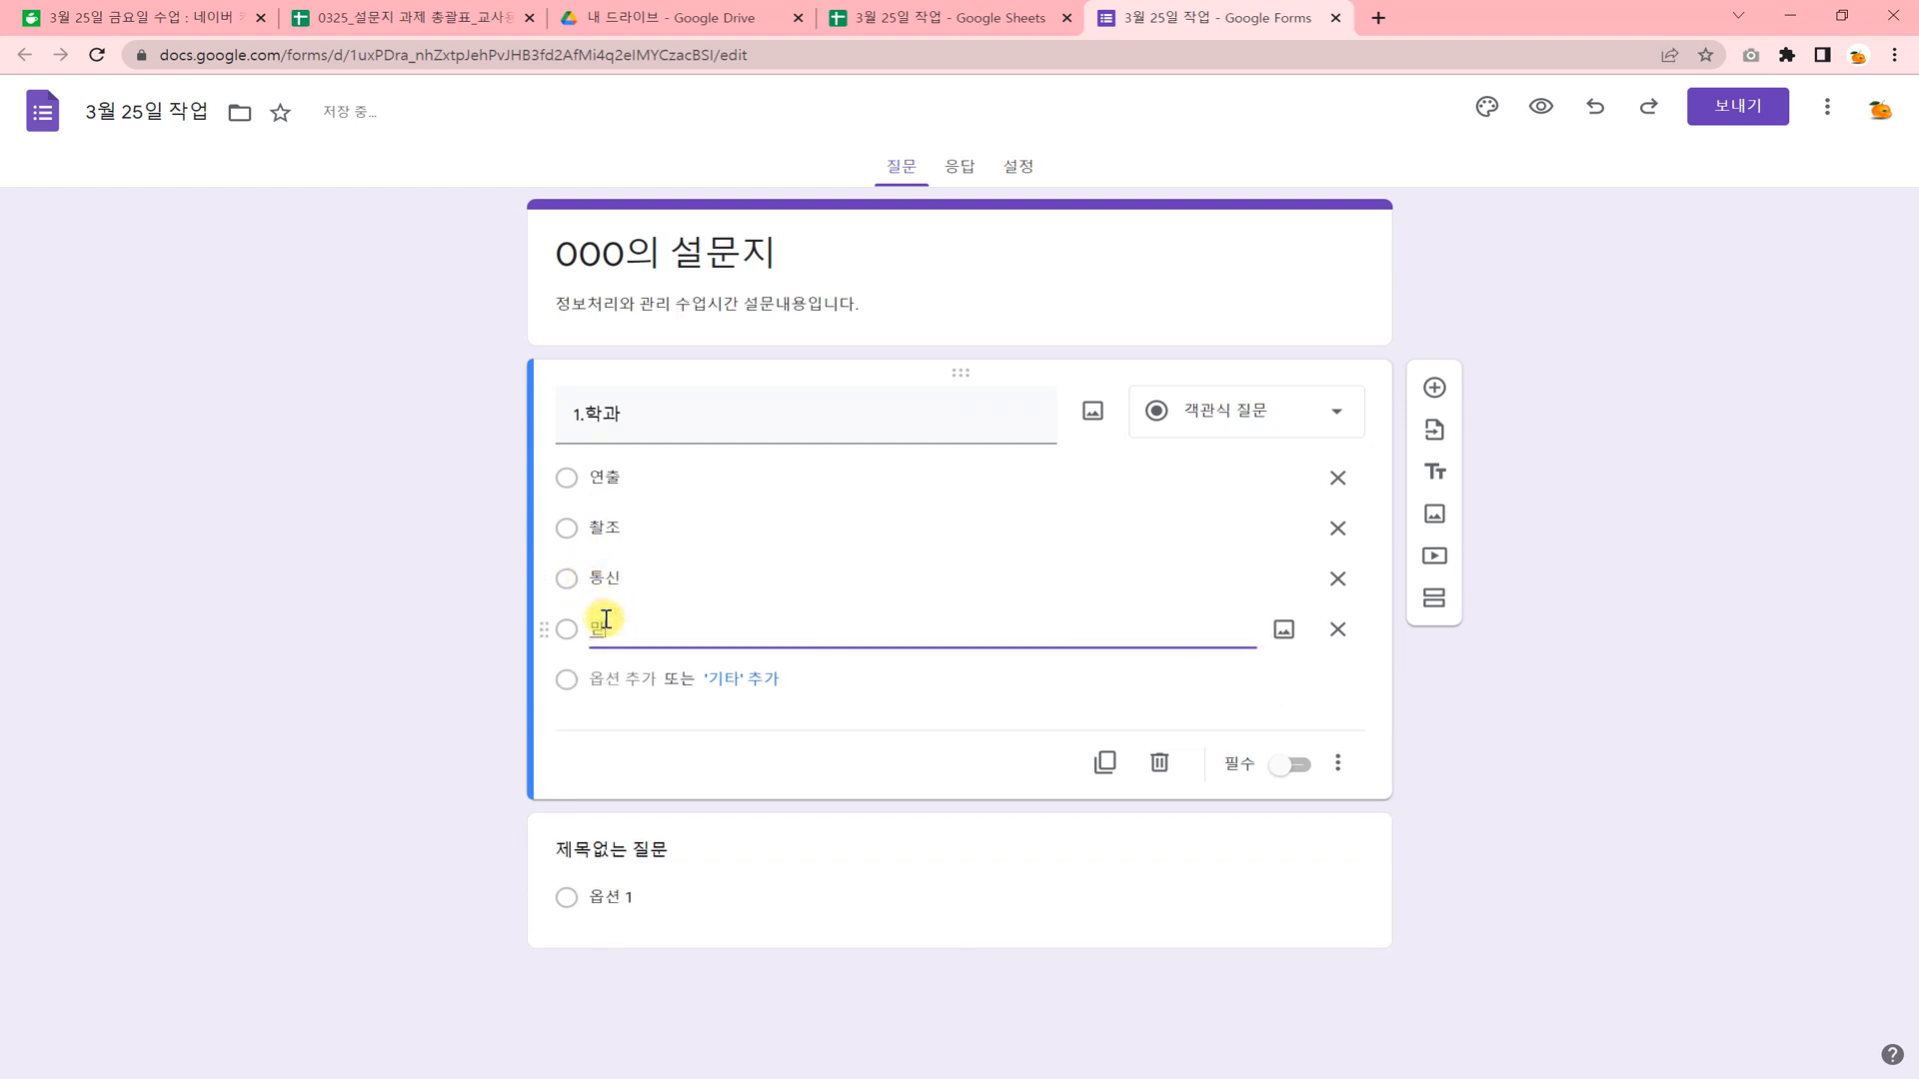
type("디어")
left_click(617, 679)
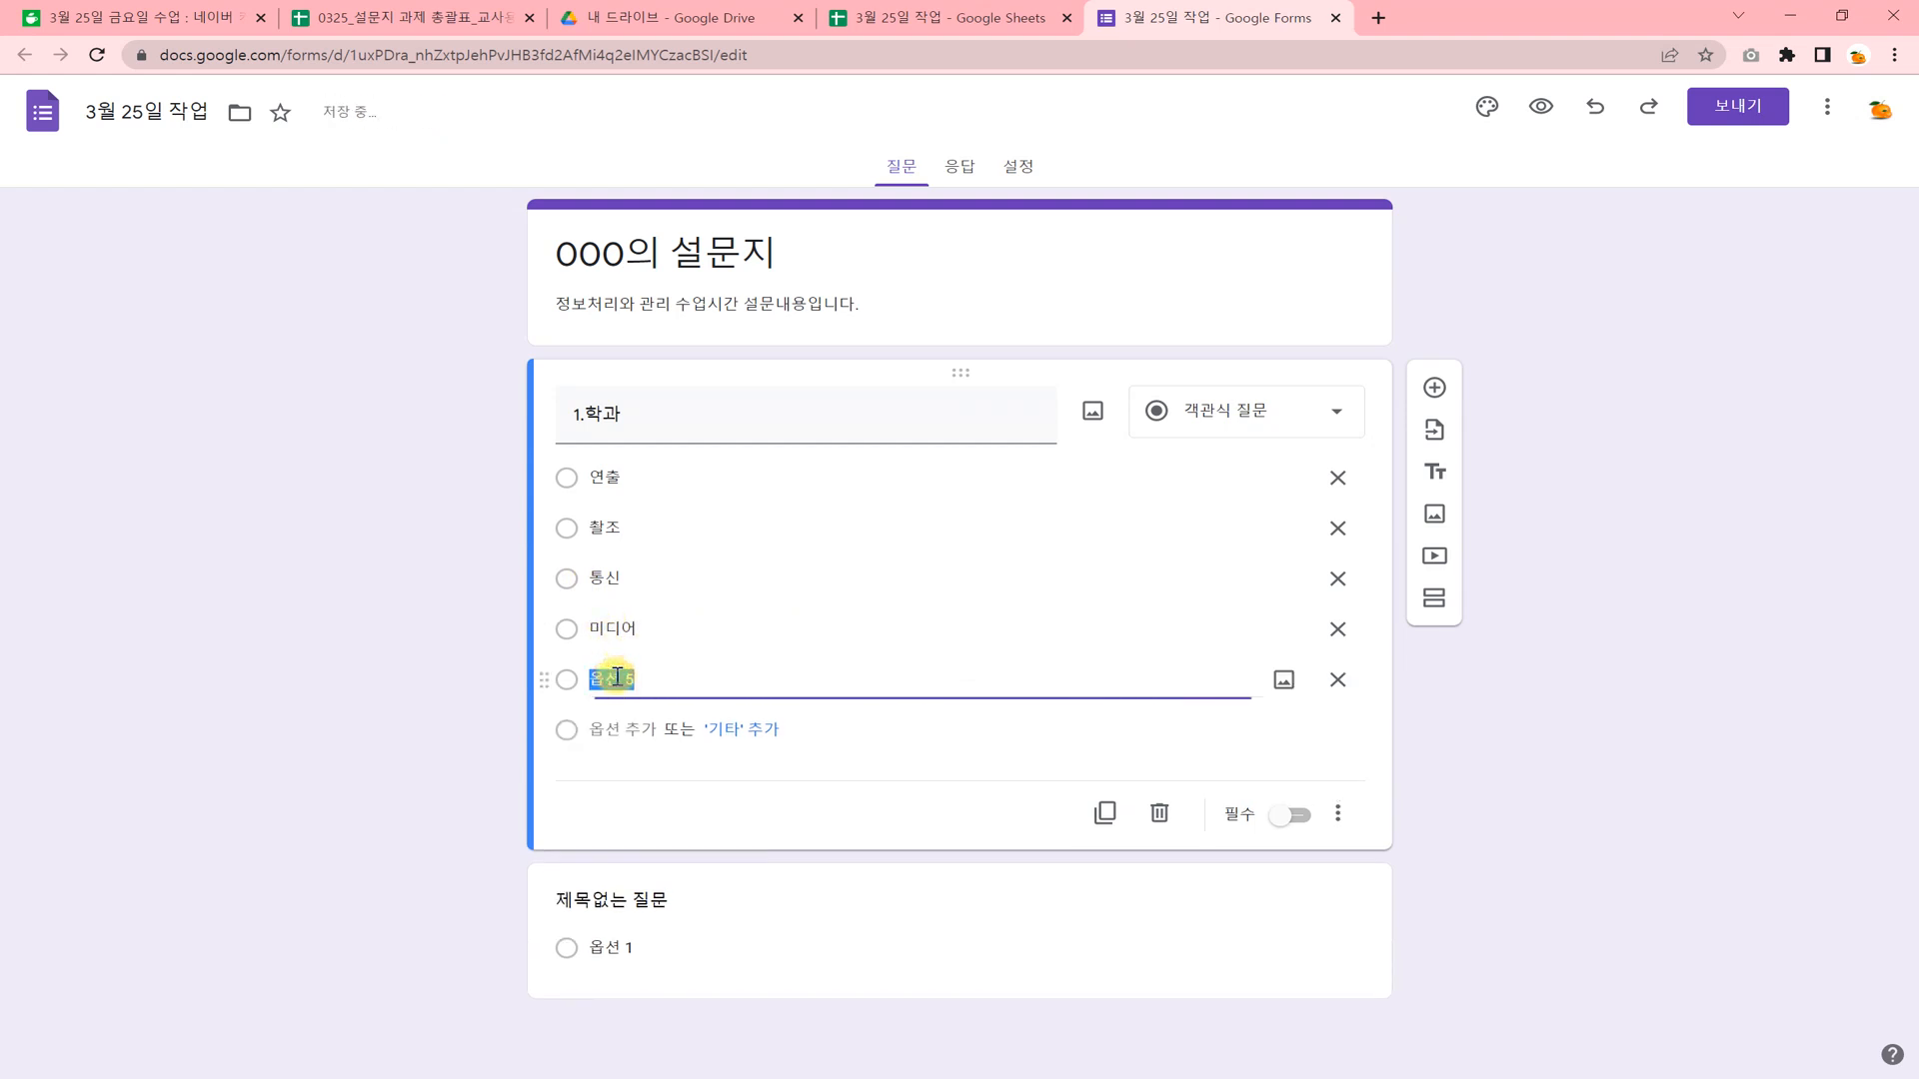
type("뫼")
type("대")
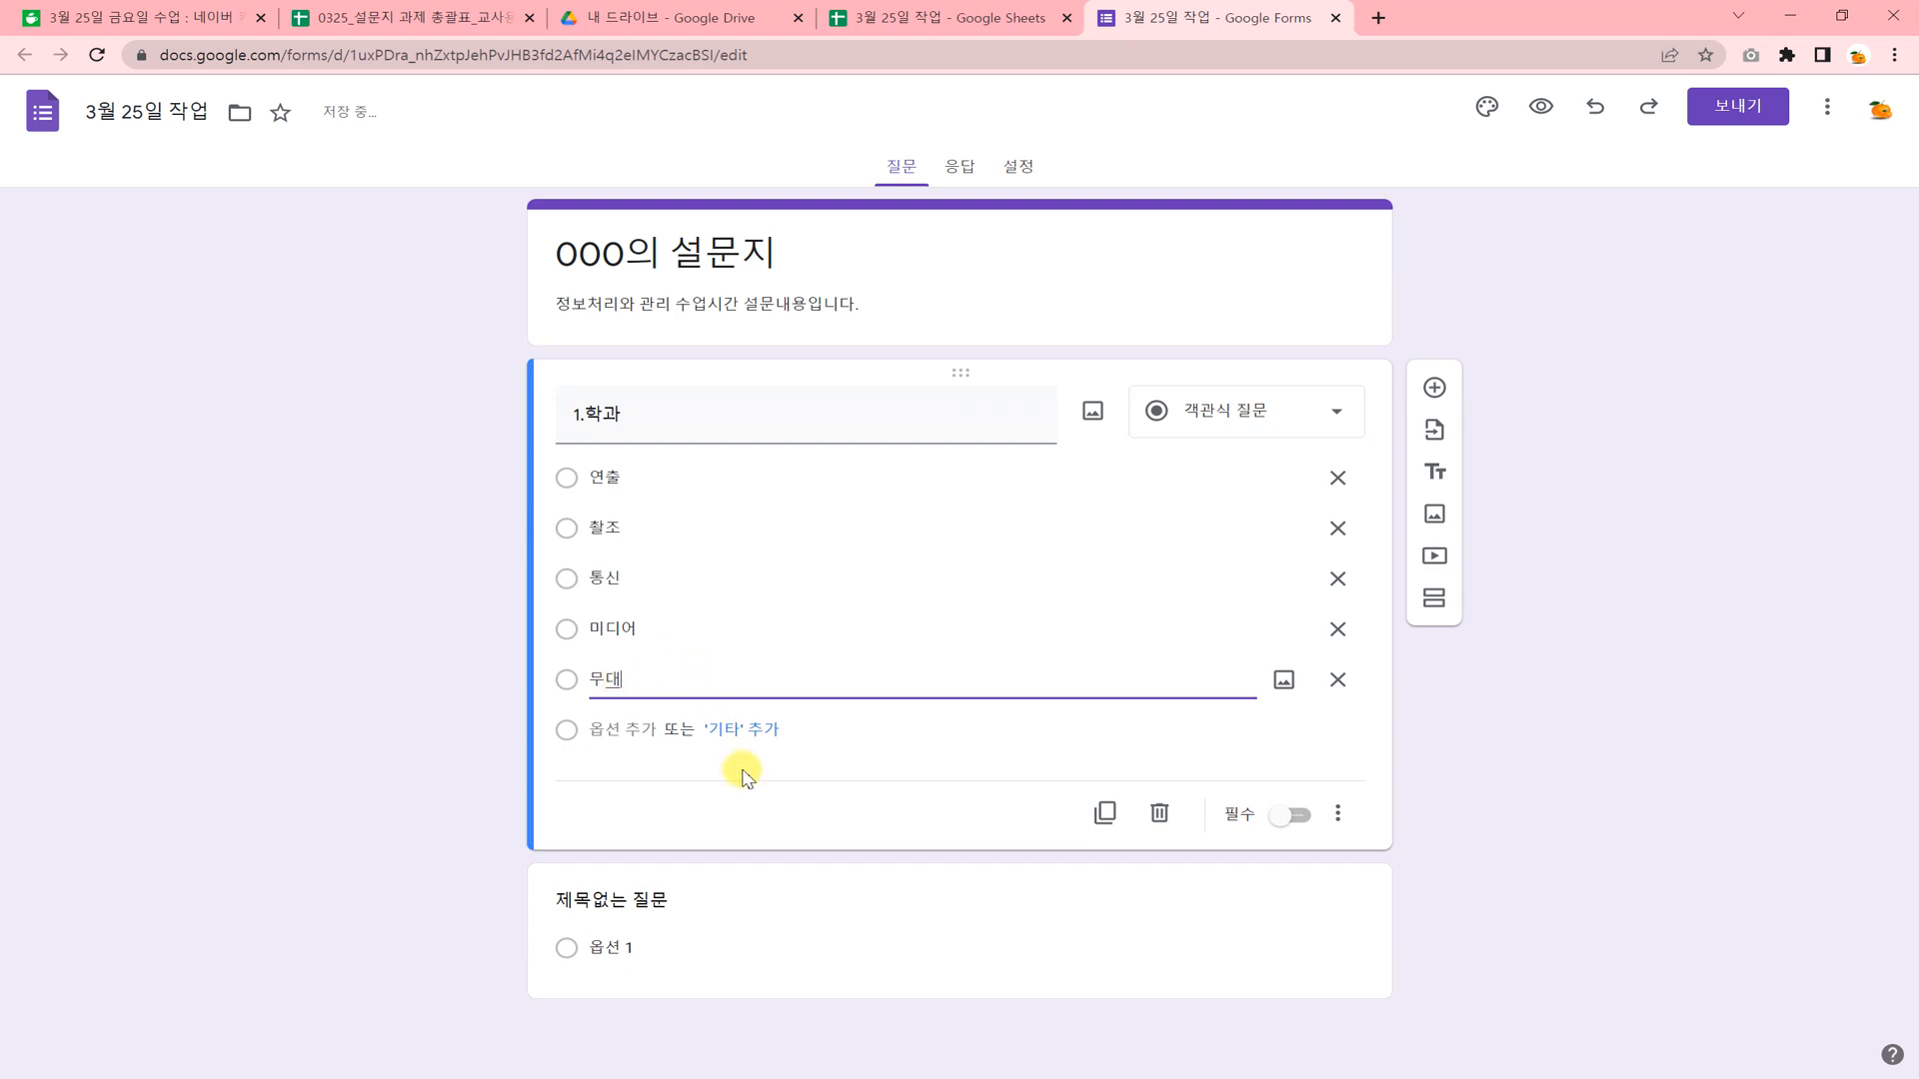
left_click(794, 792)
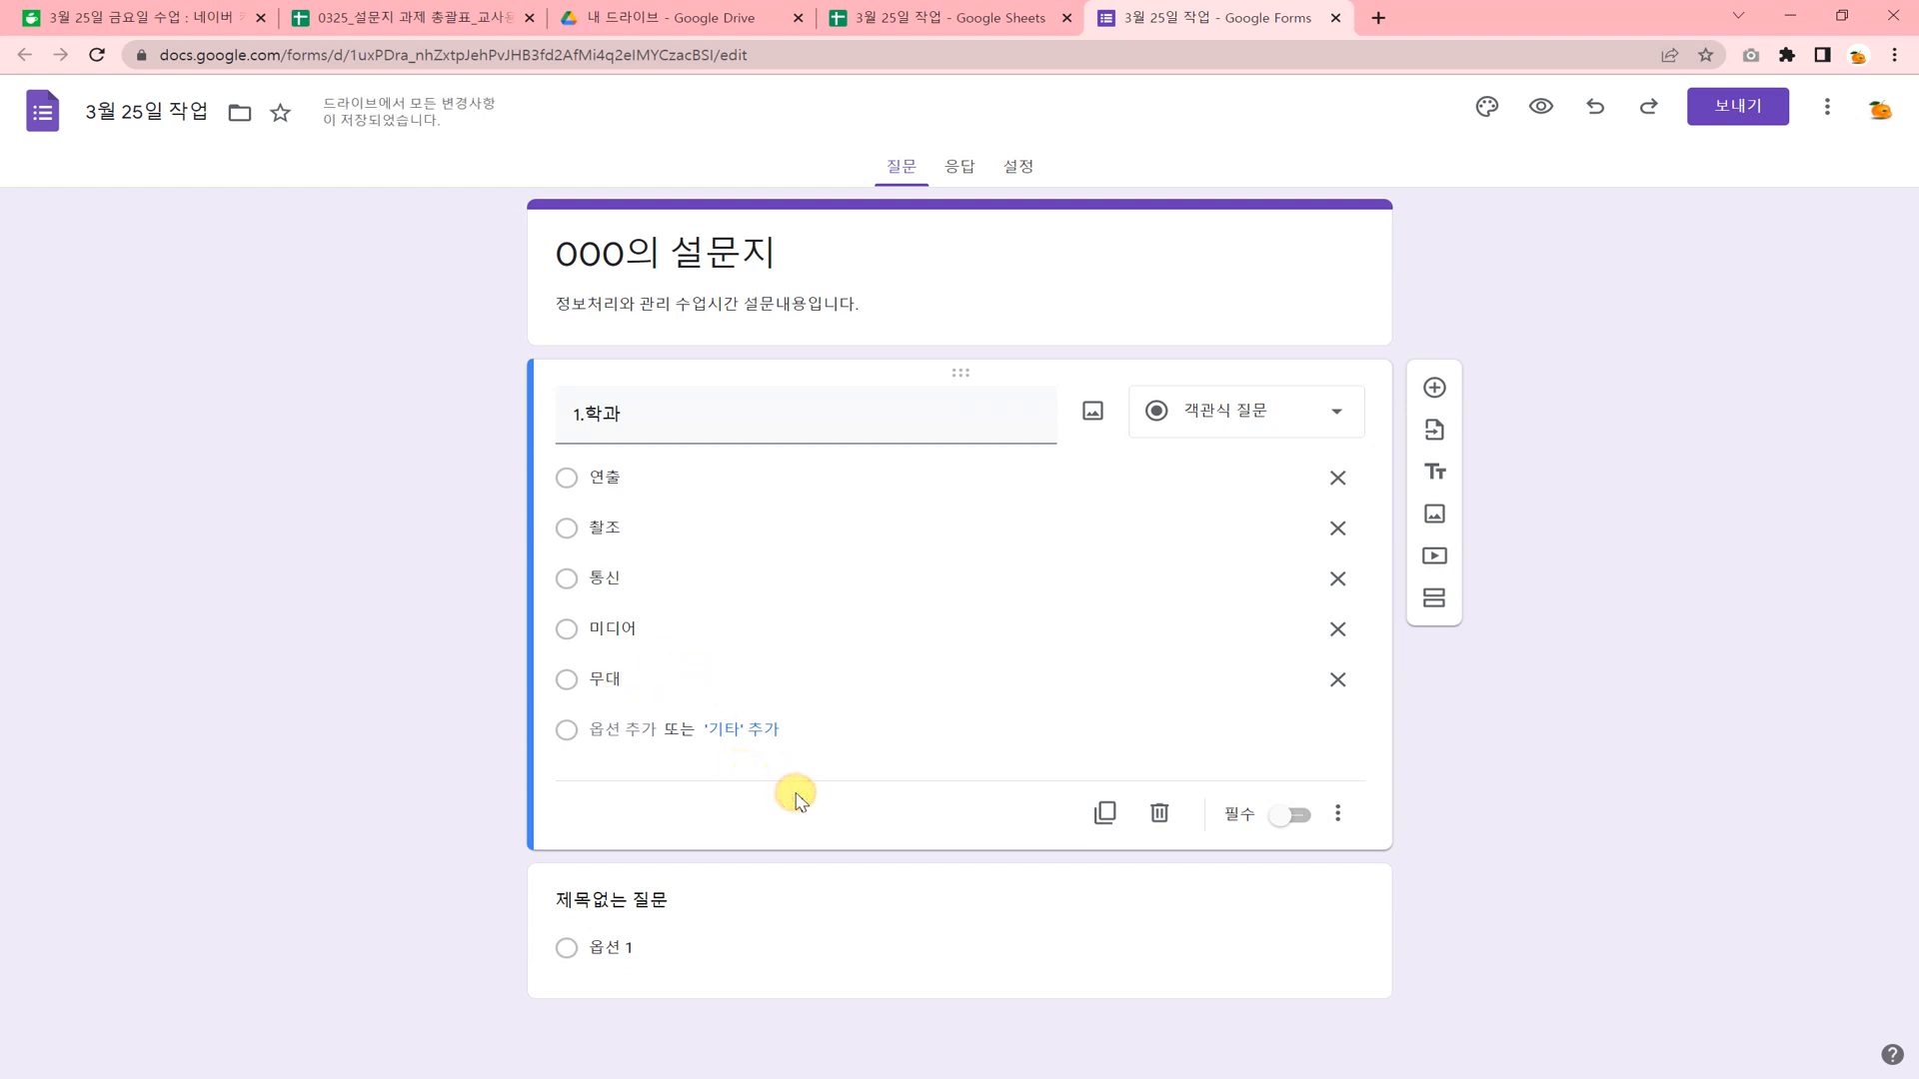
Duplicate question 1.학과 and retitle the copy "2. 학년반".
left_click(1106, 815)
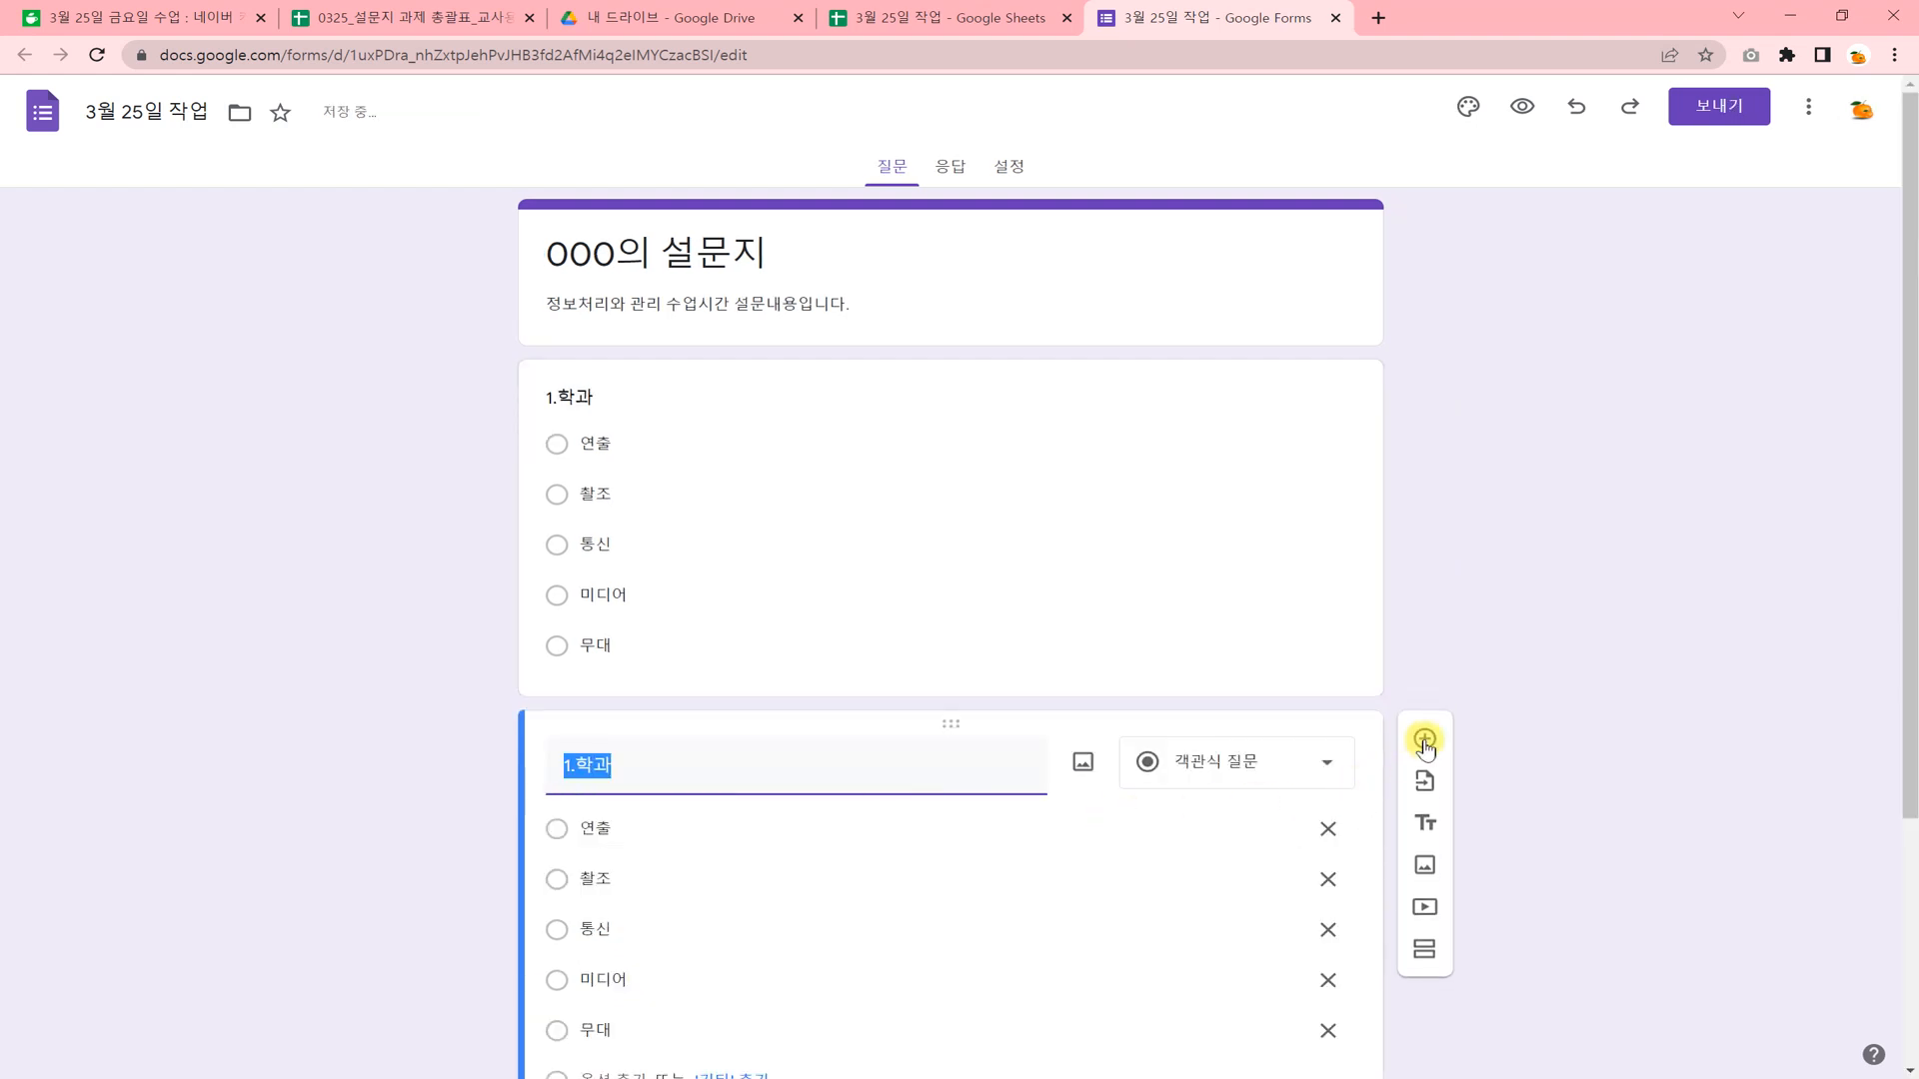
type("2")
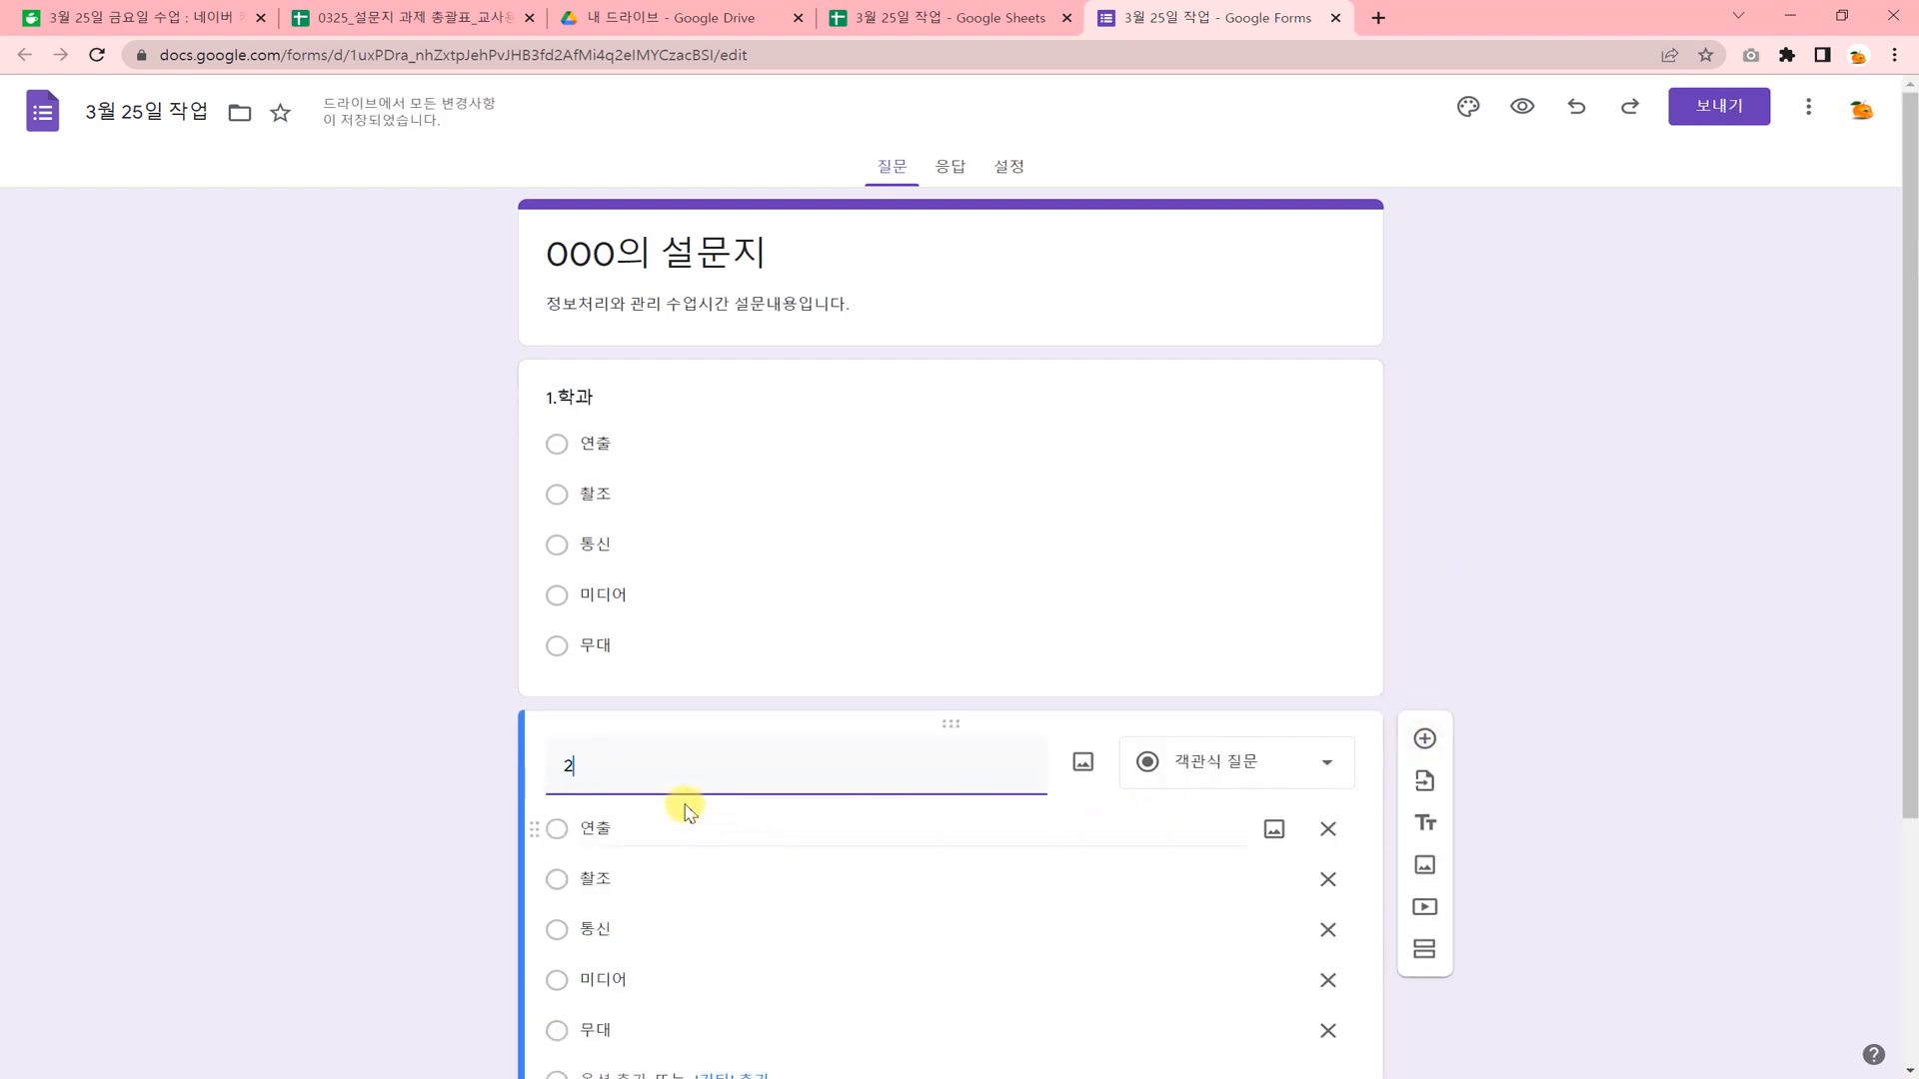
type(". 학년반")
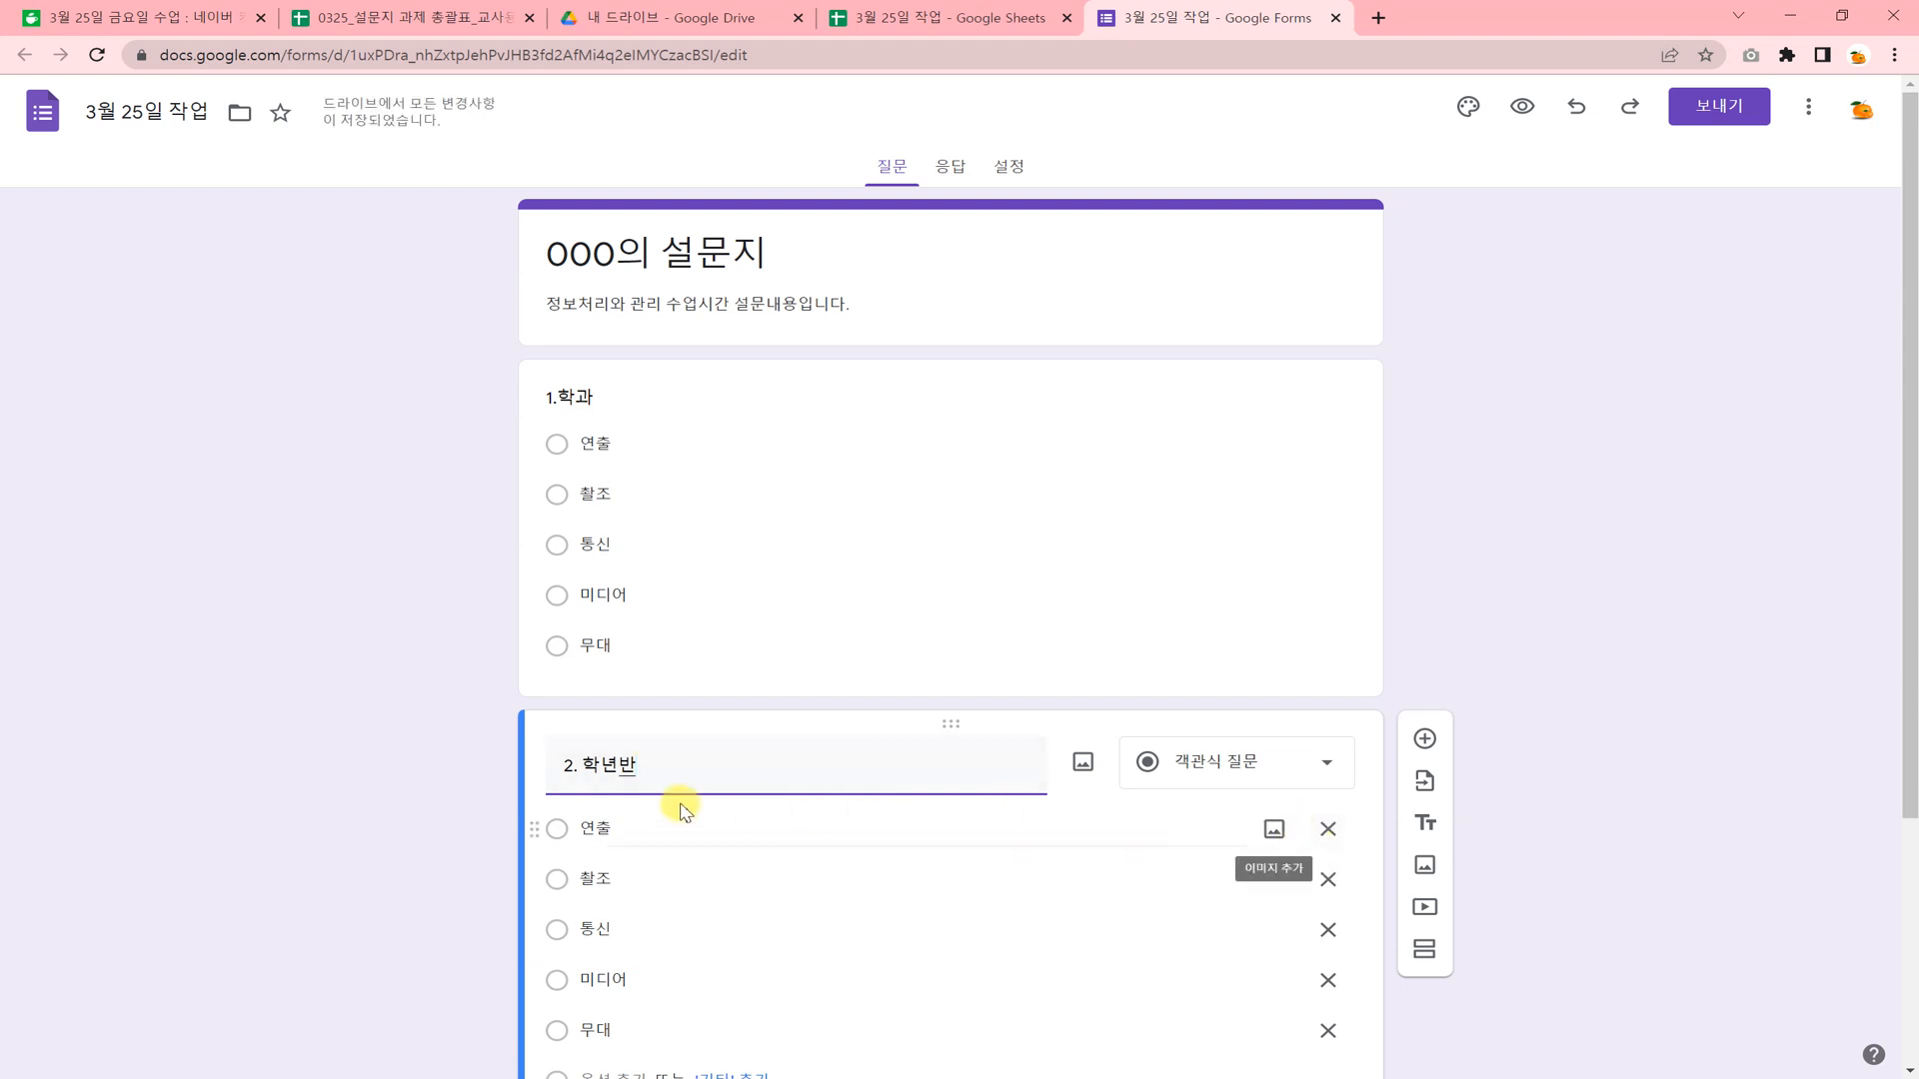
Change the first two options of question 2. 학년반 to 1-1반 and 1-2반.
left_click(662, 834)
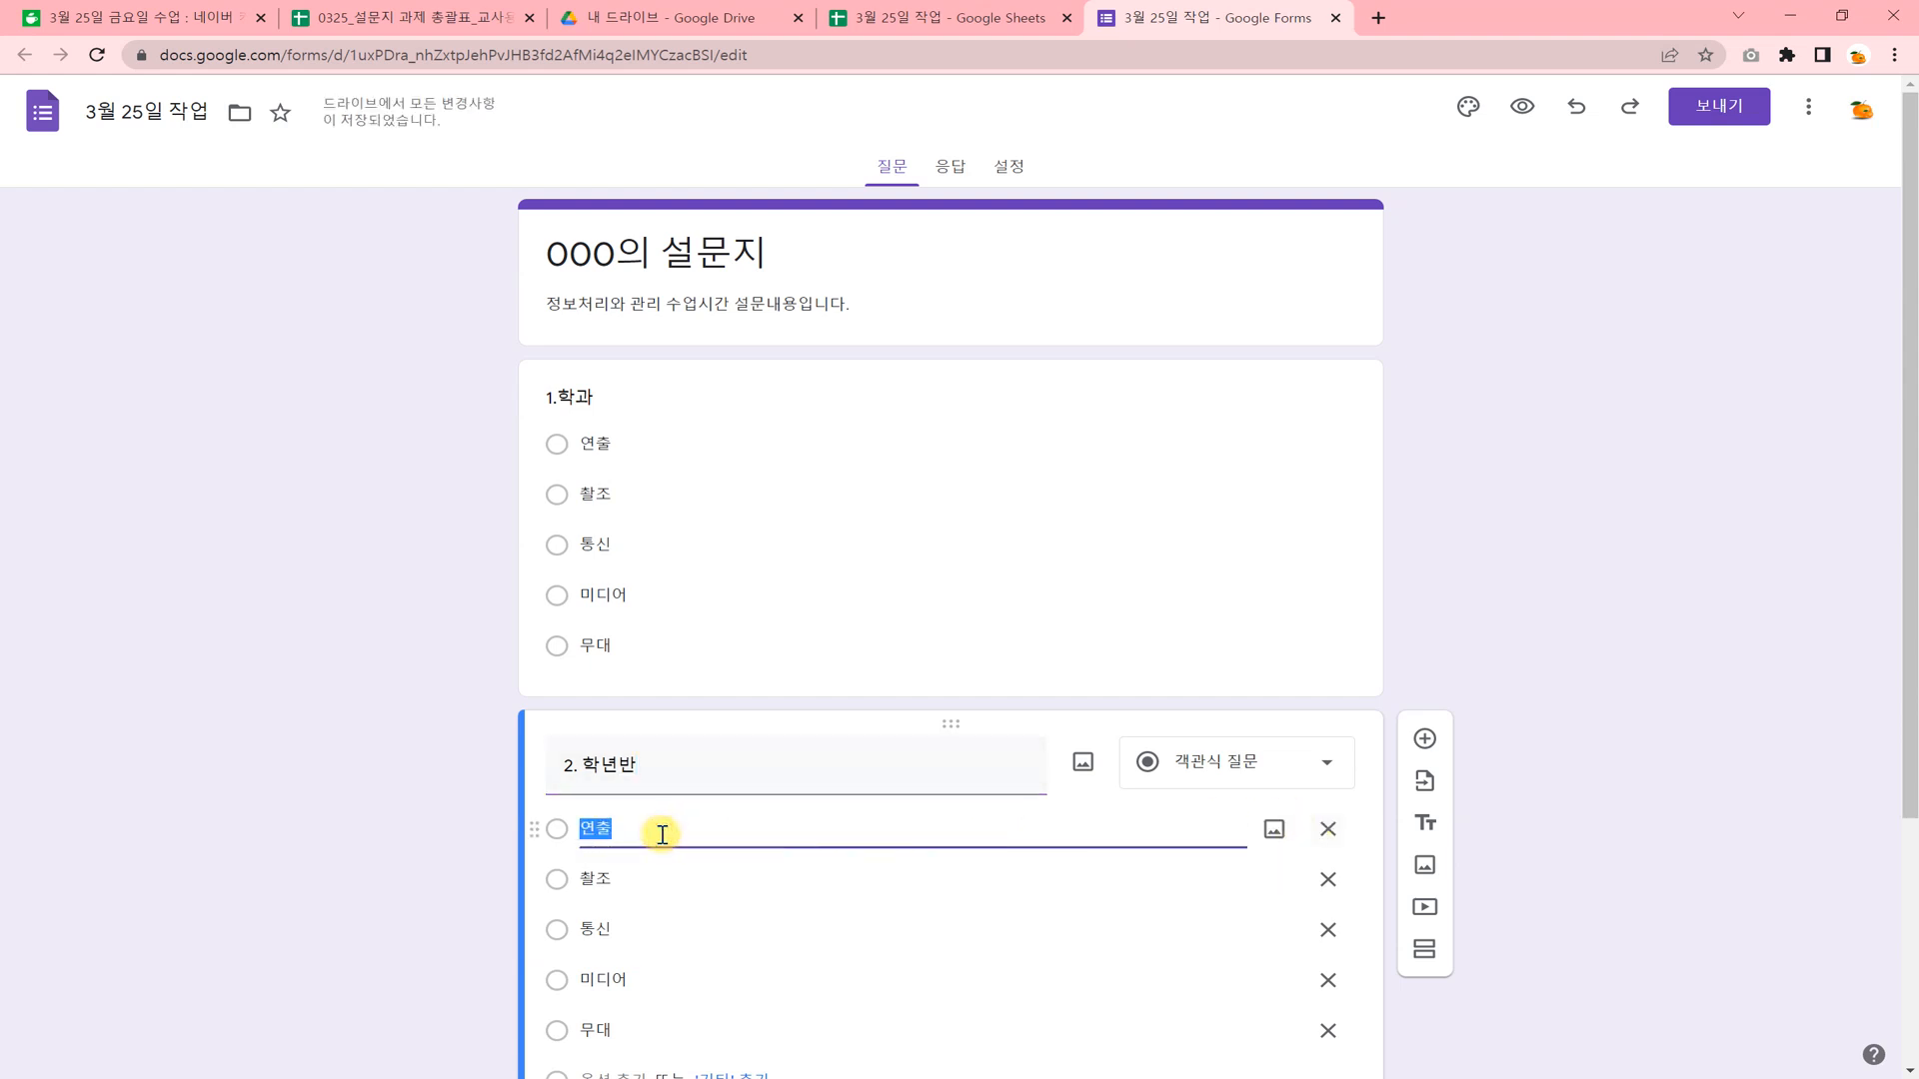
type("1ㅓ")
type("1반")
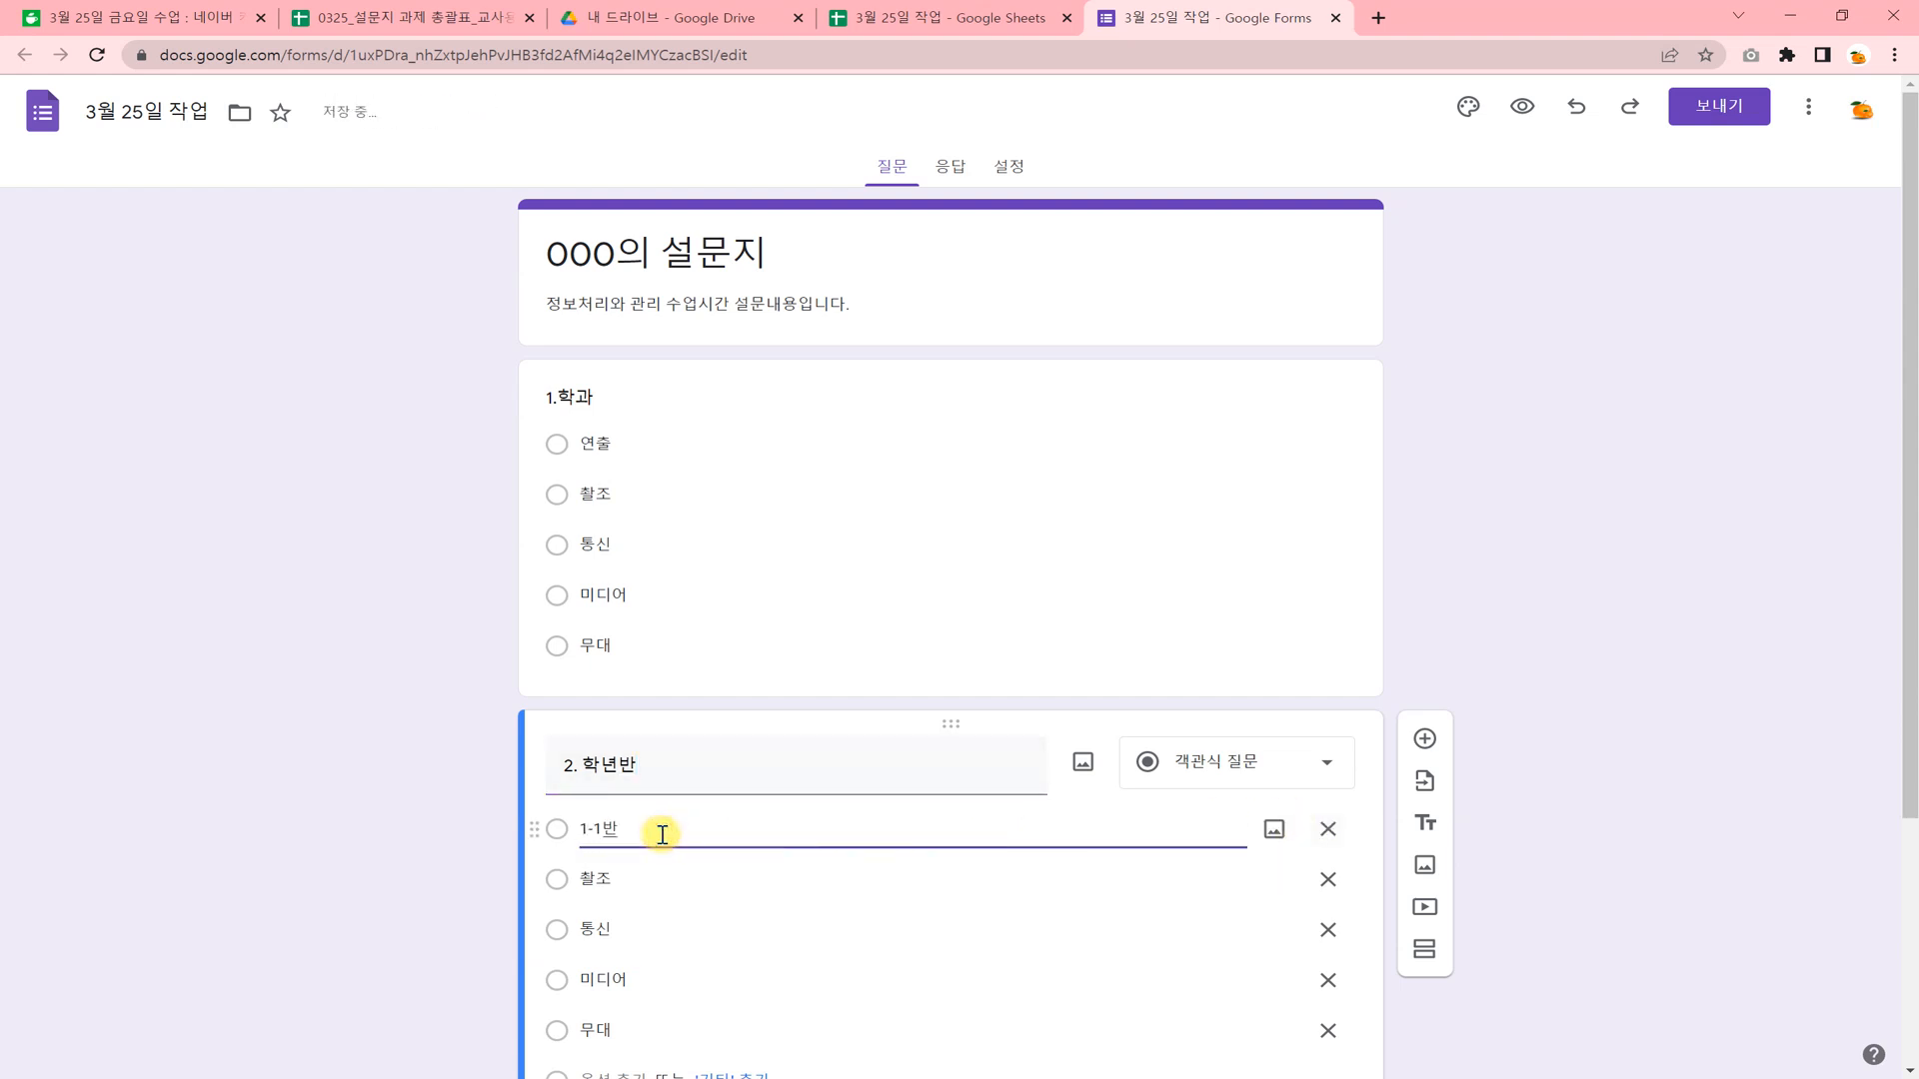
left_click(661, 881)
type("1ㅓ")
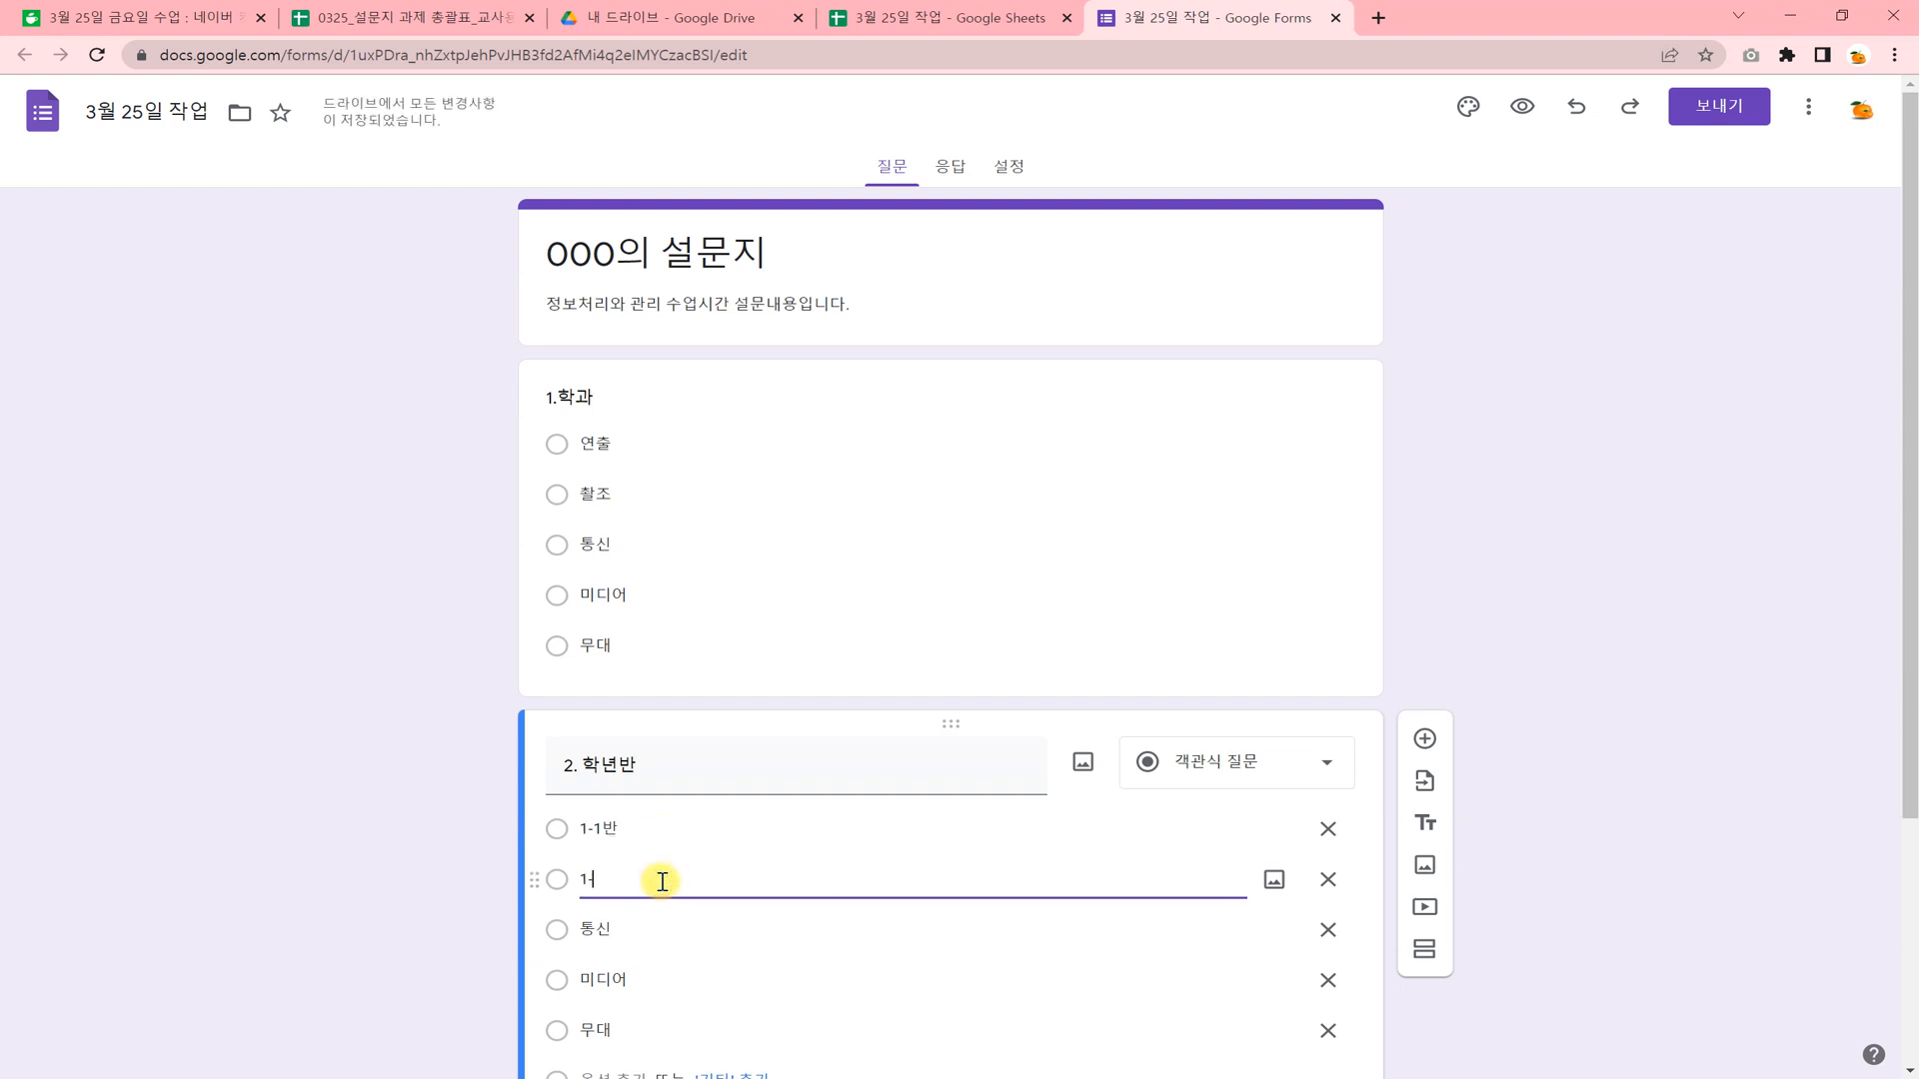
Delete the leftover options 통신, 미디어 and 무대 from question 2. 학년반.
scroll(680, 859, "down", 2)
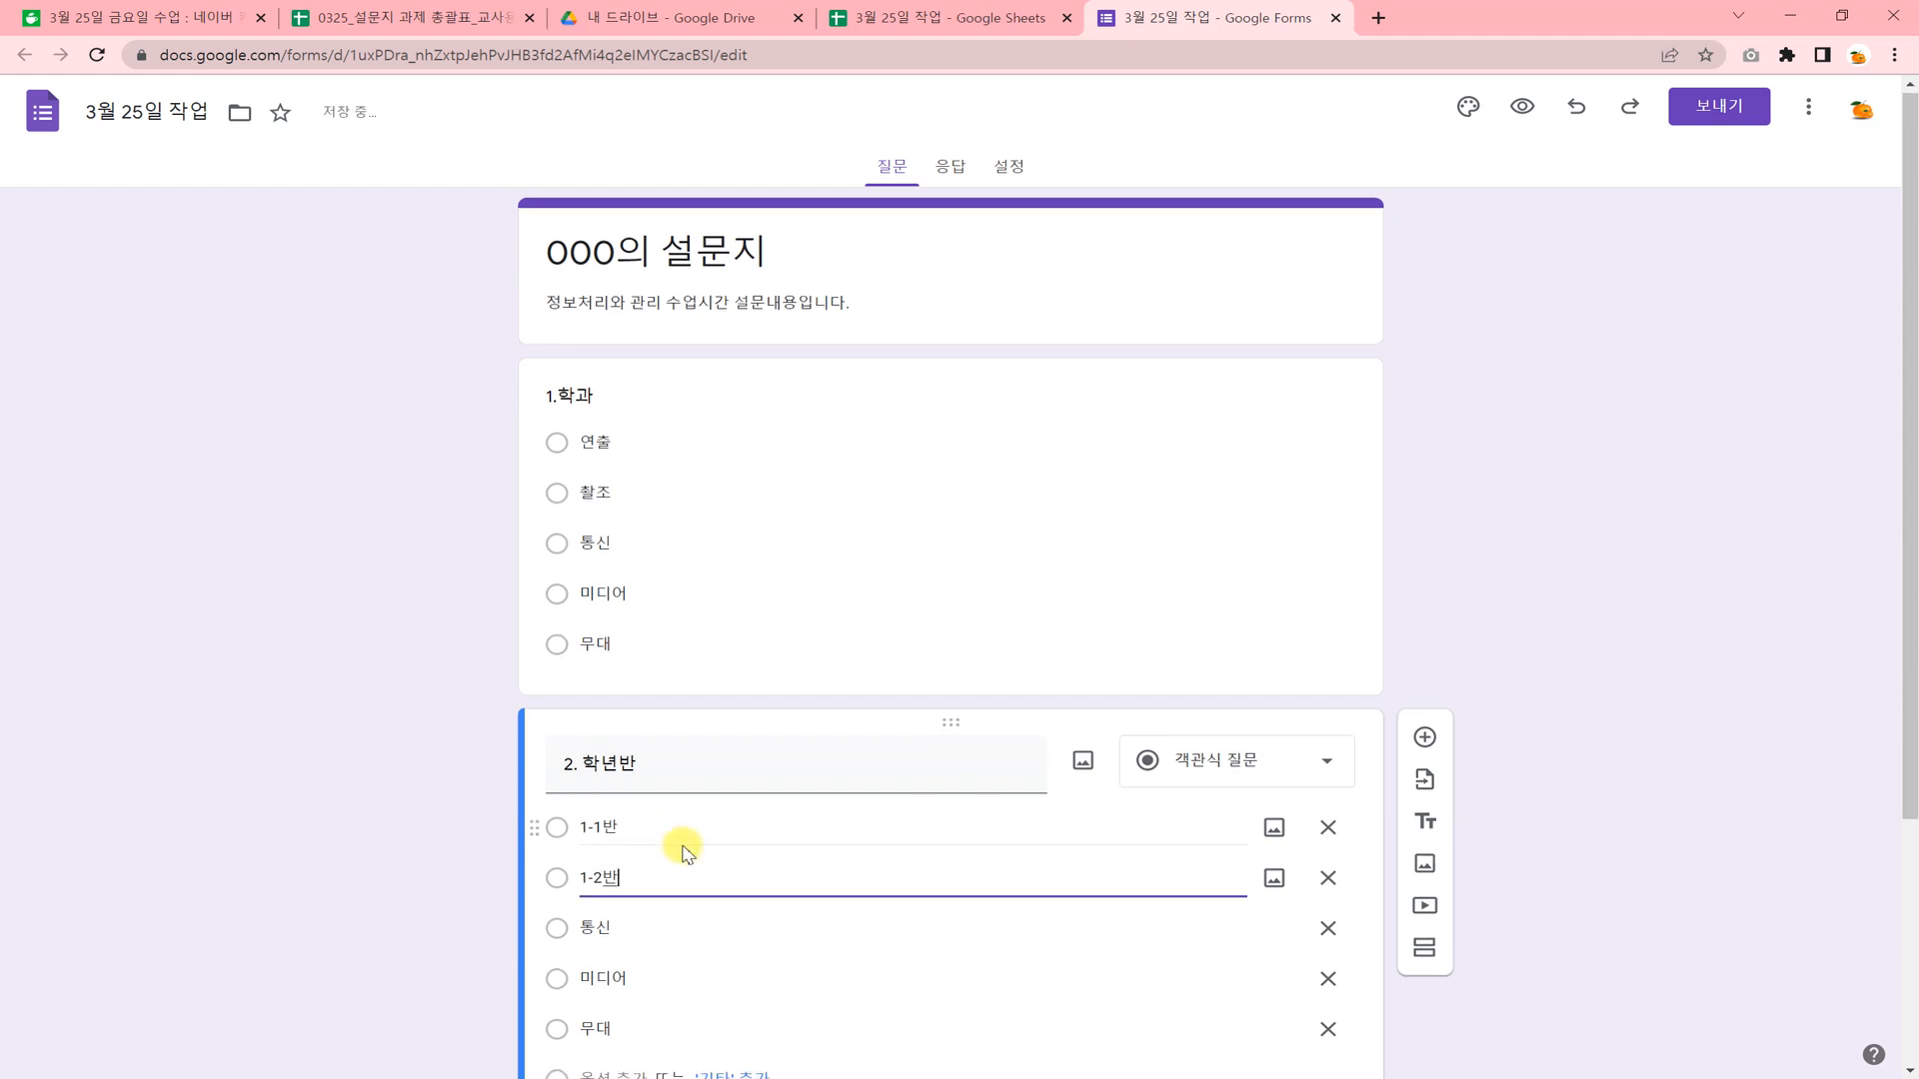
left_click(1322, 720)
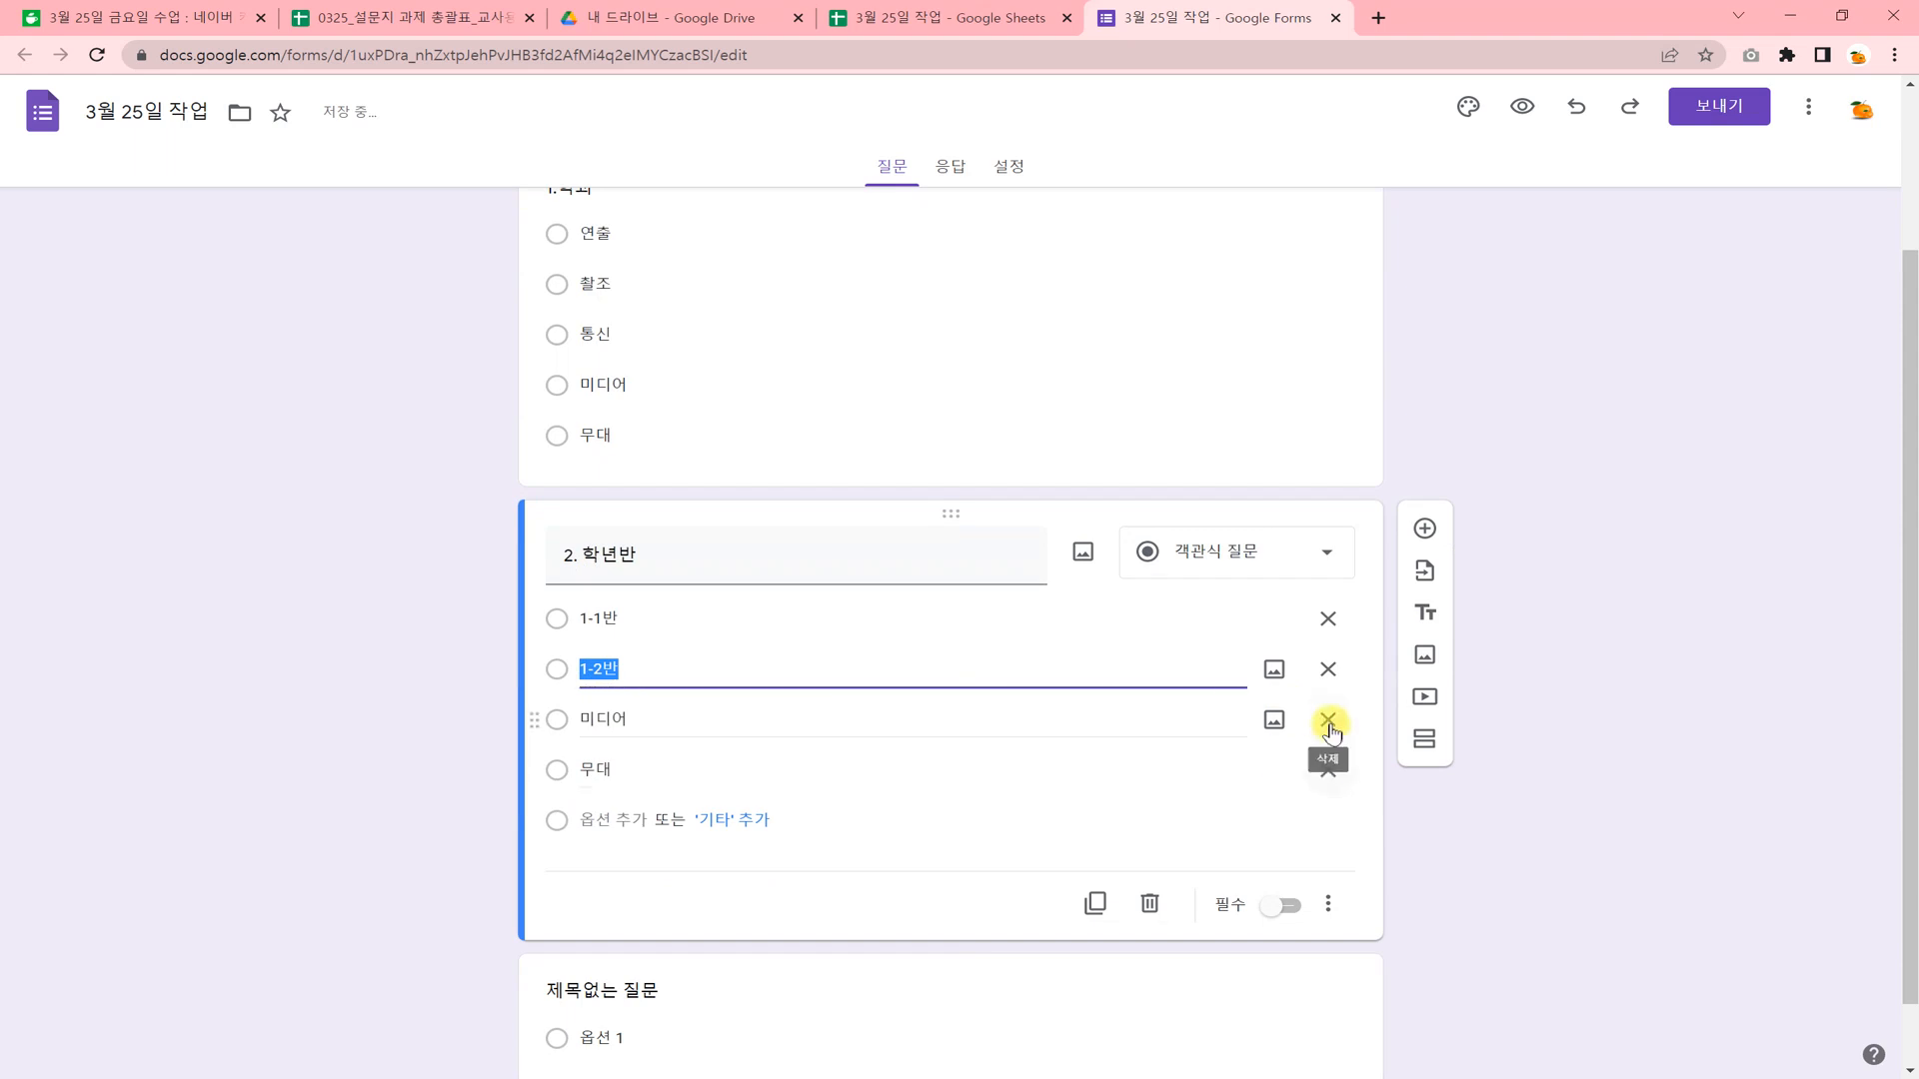
left_click(1325, 720)
left_click(1326, 722)
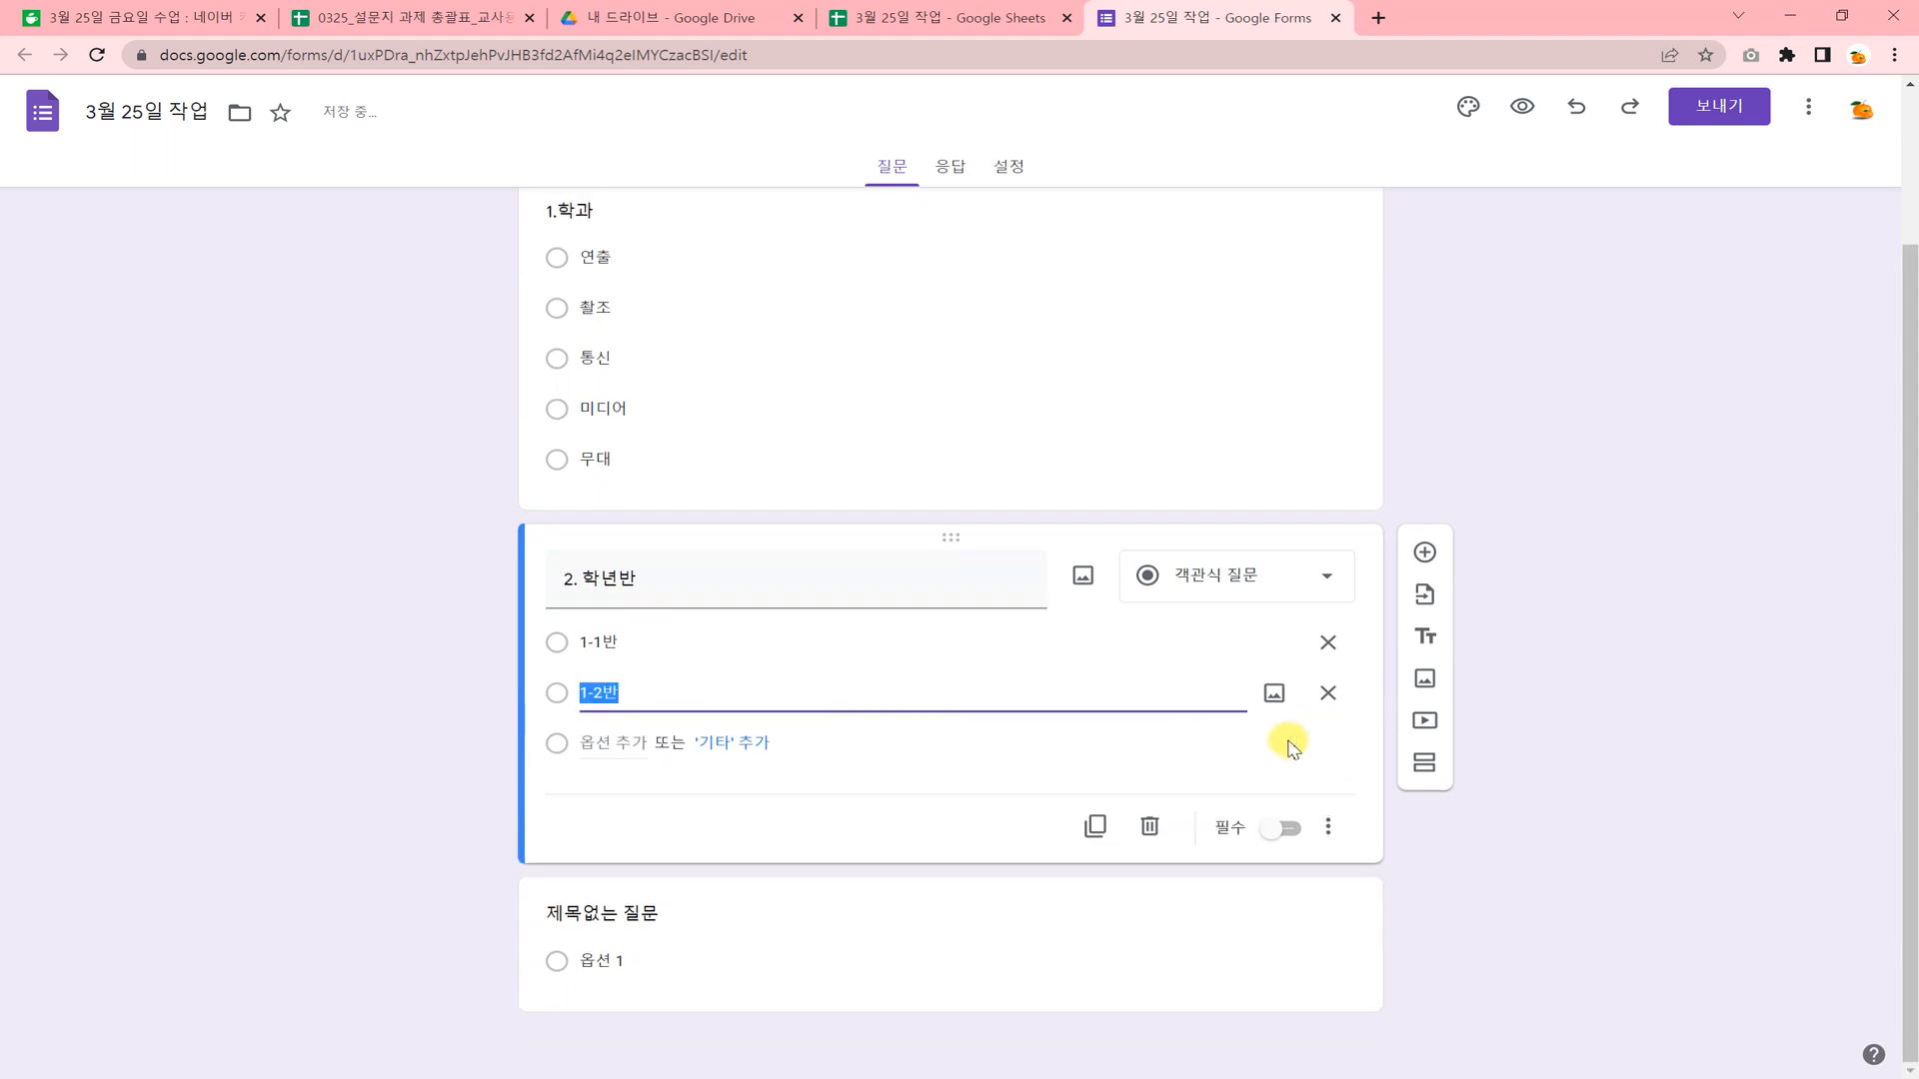
Title the untitled question "3. 번호" and set its question type to 단답형.
left_click(673, 910)
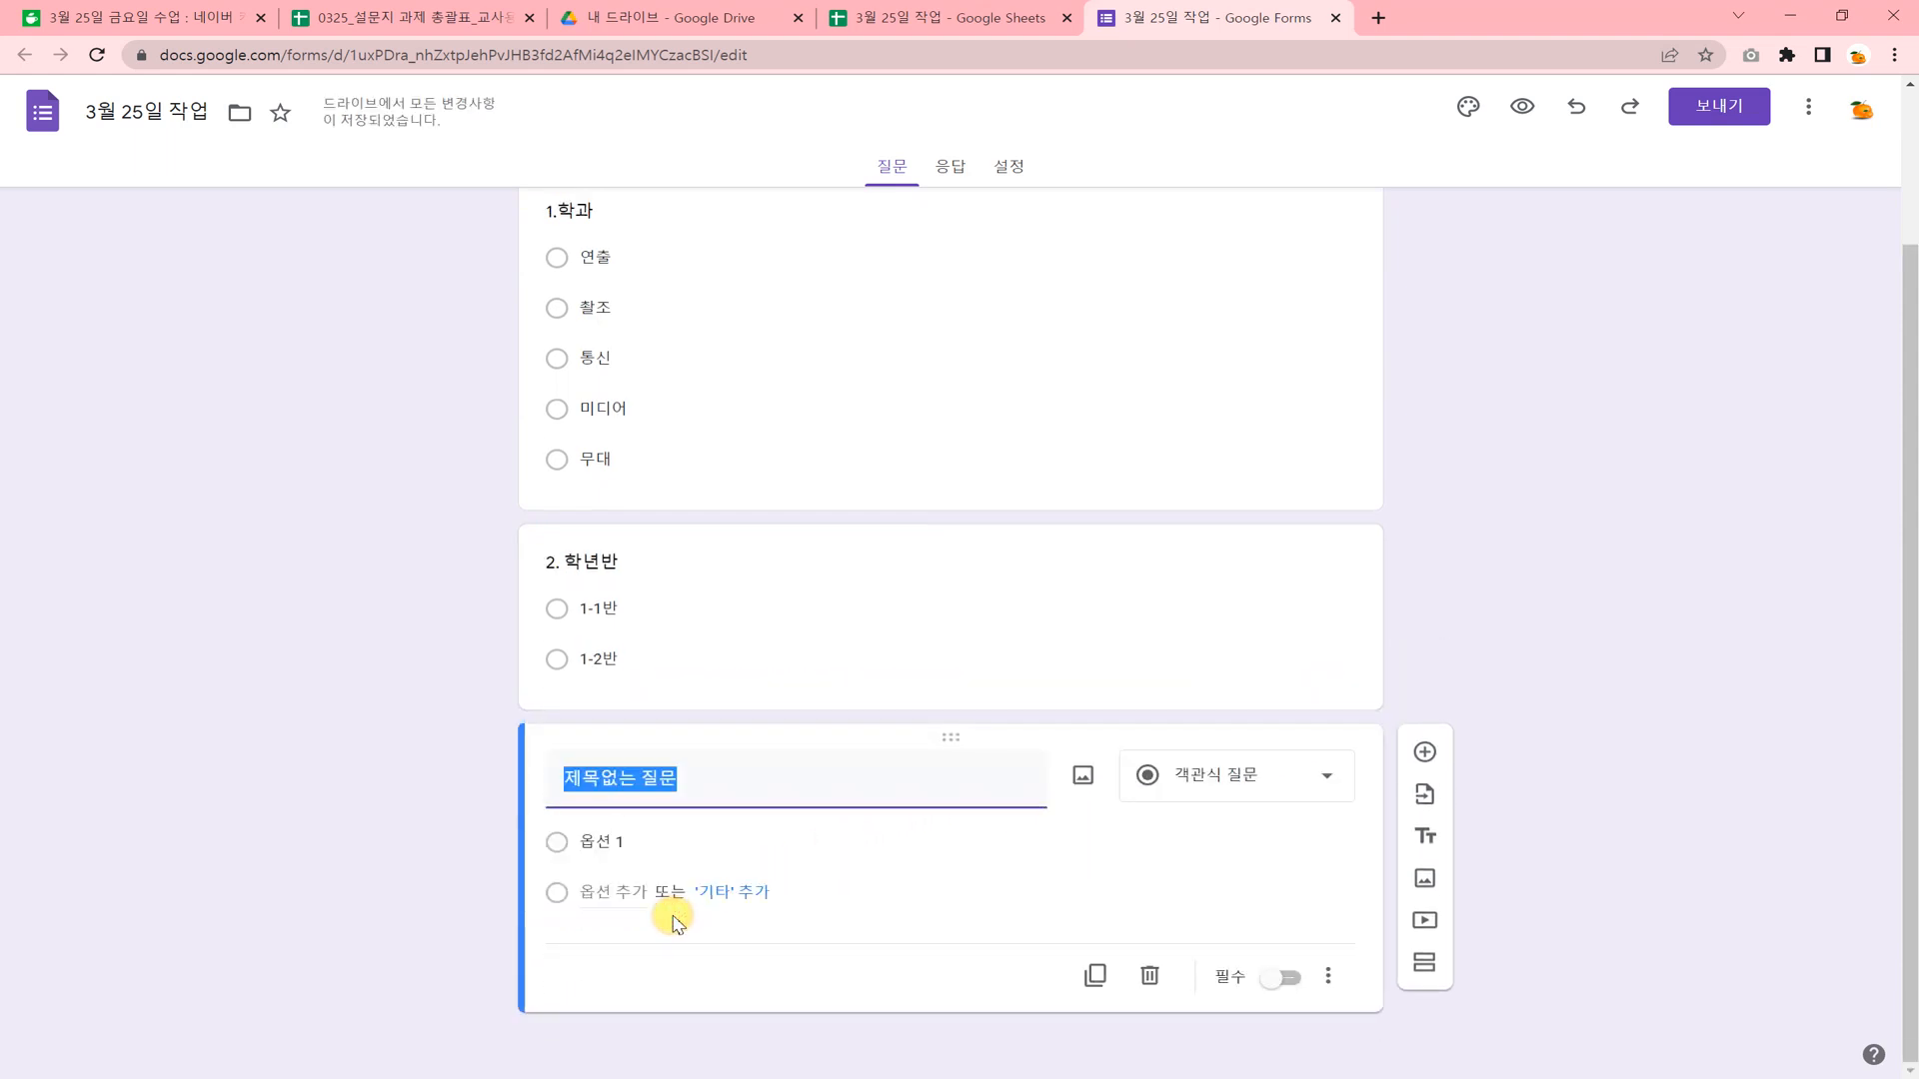
type("3")
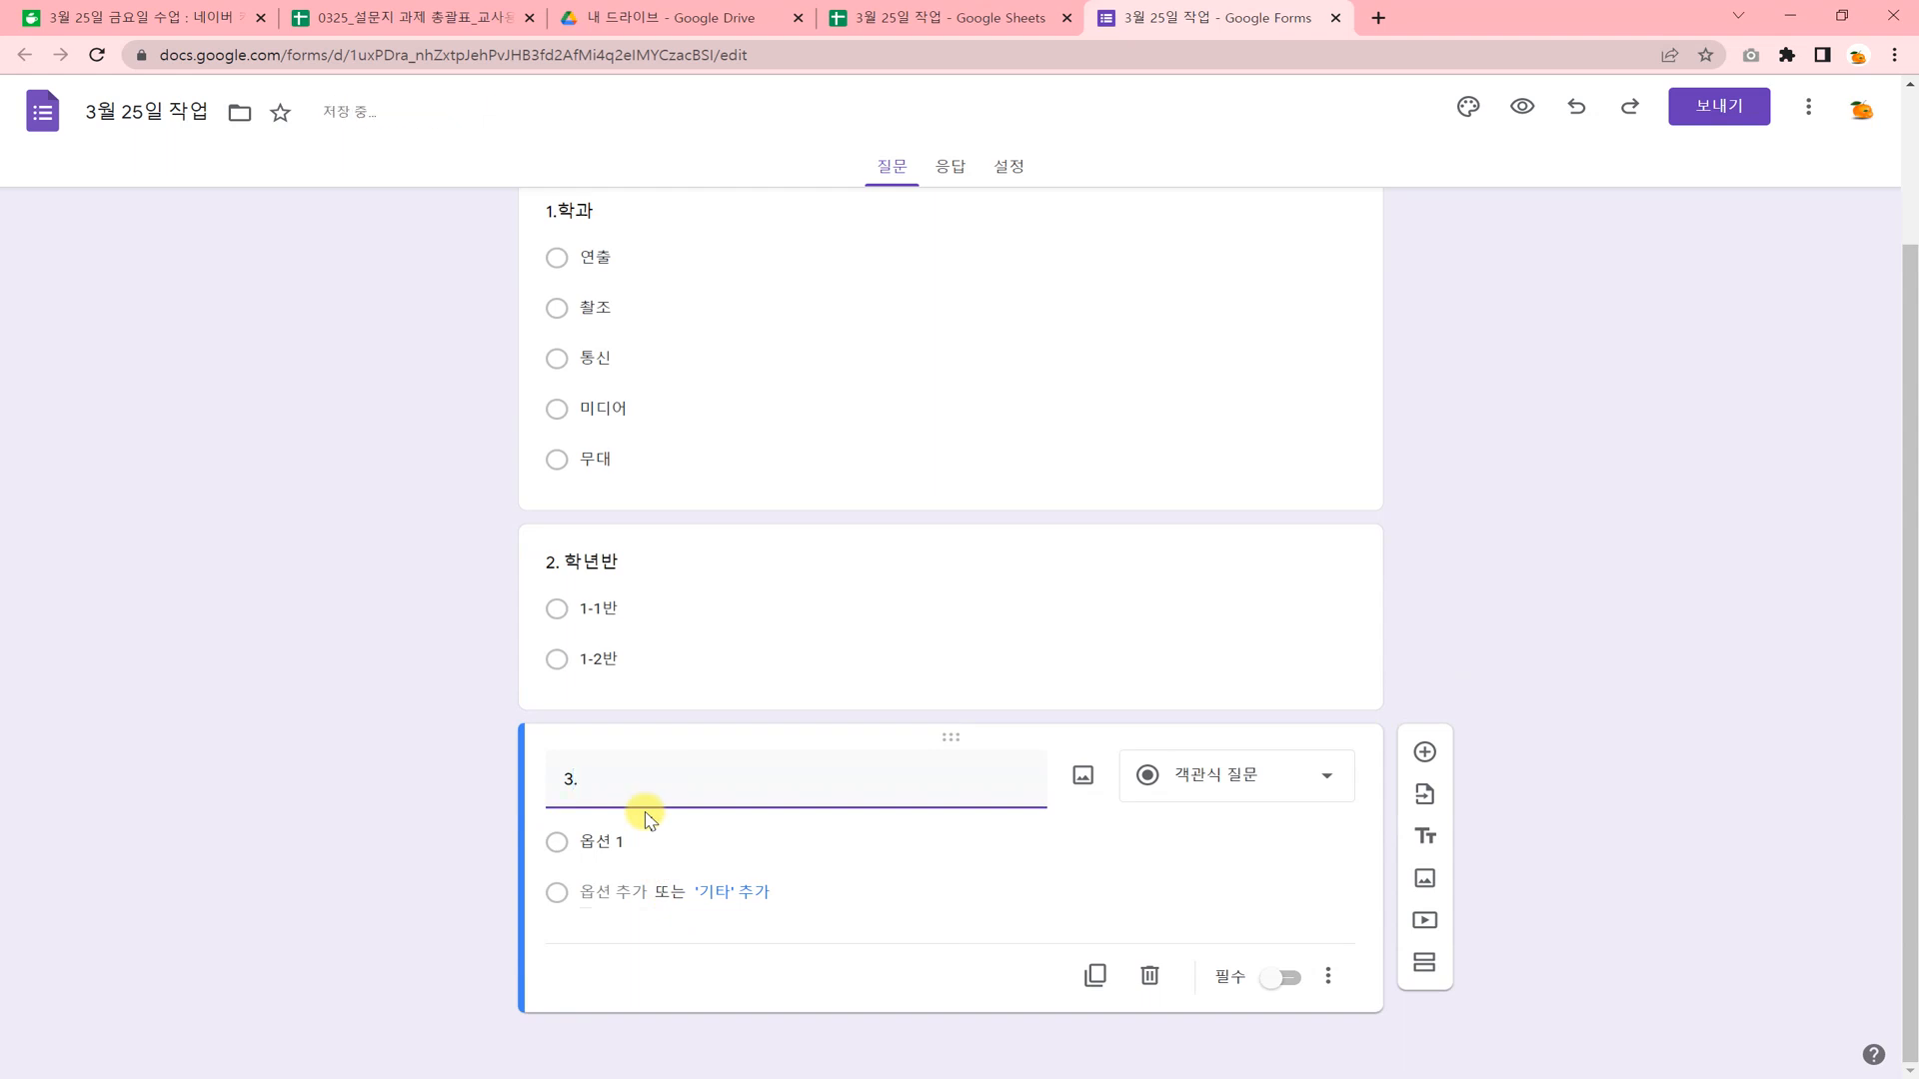
type(". 번호")
left_click(1225, 784)
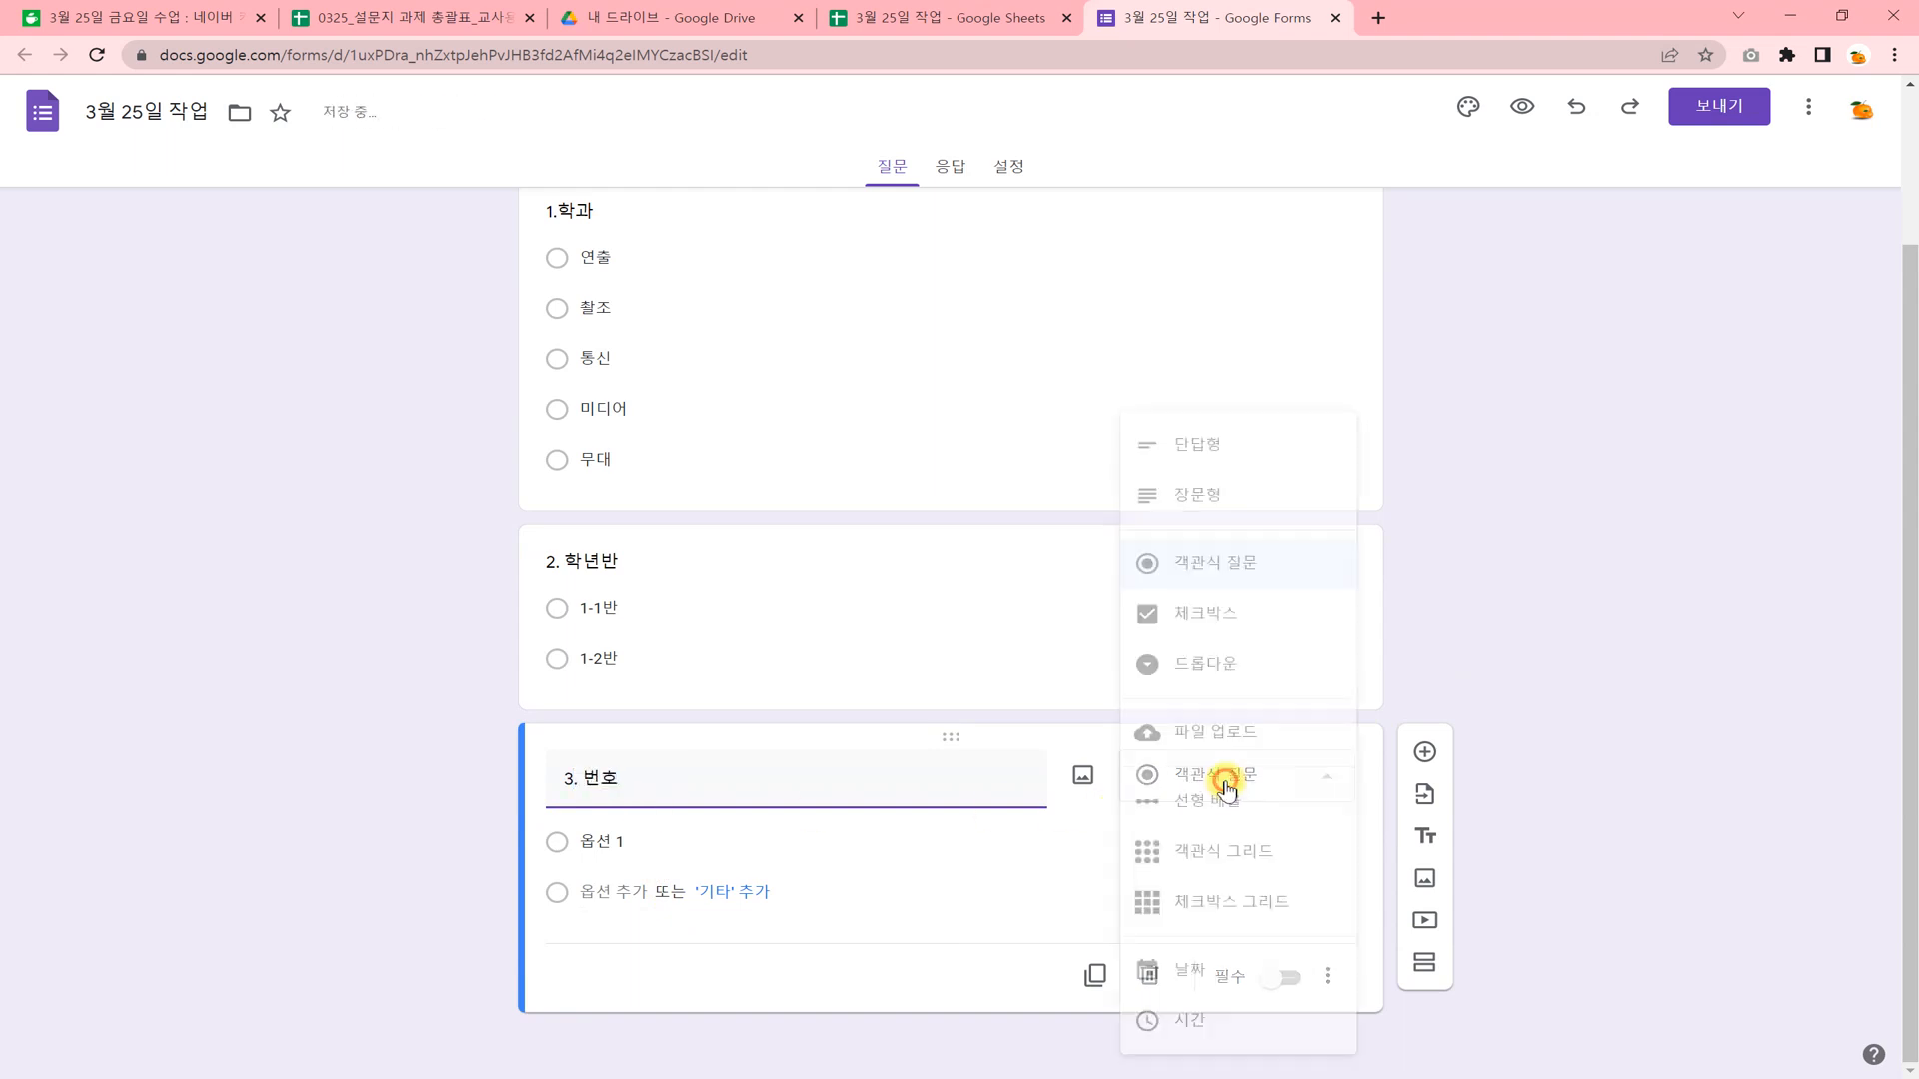
left_click(1202, 445)
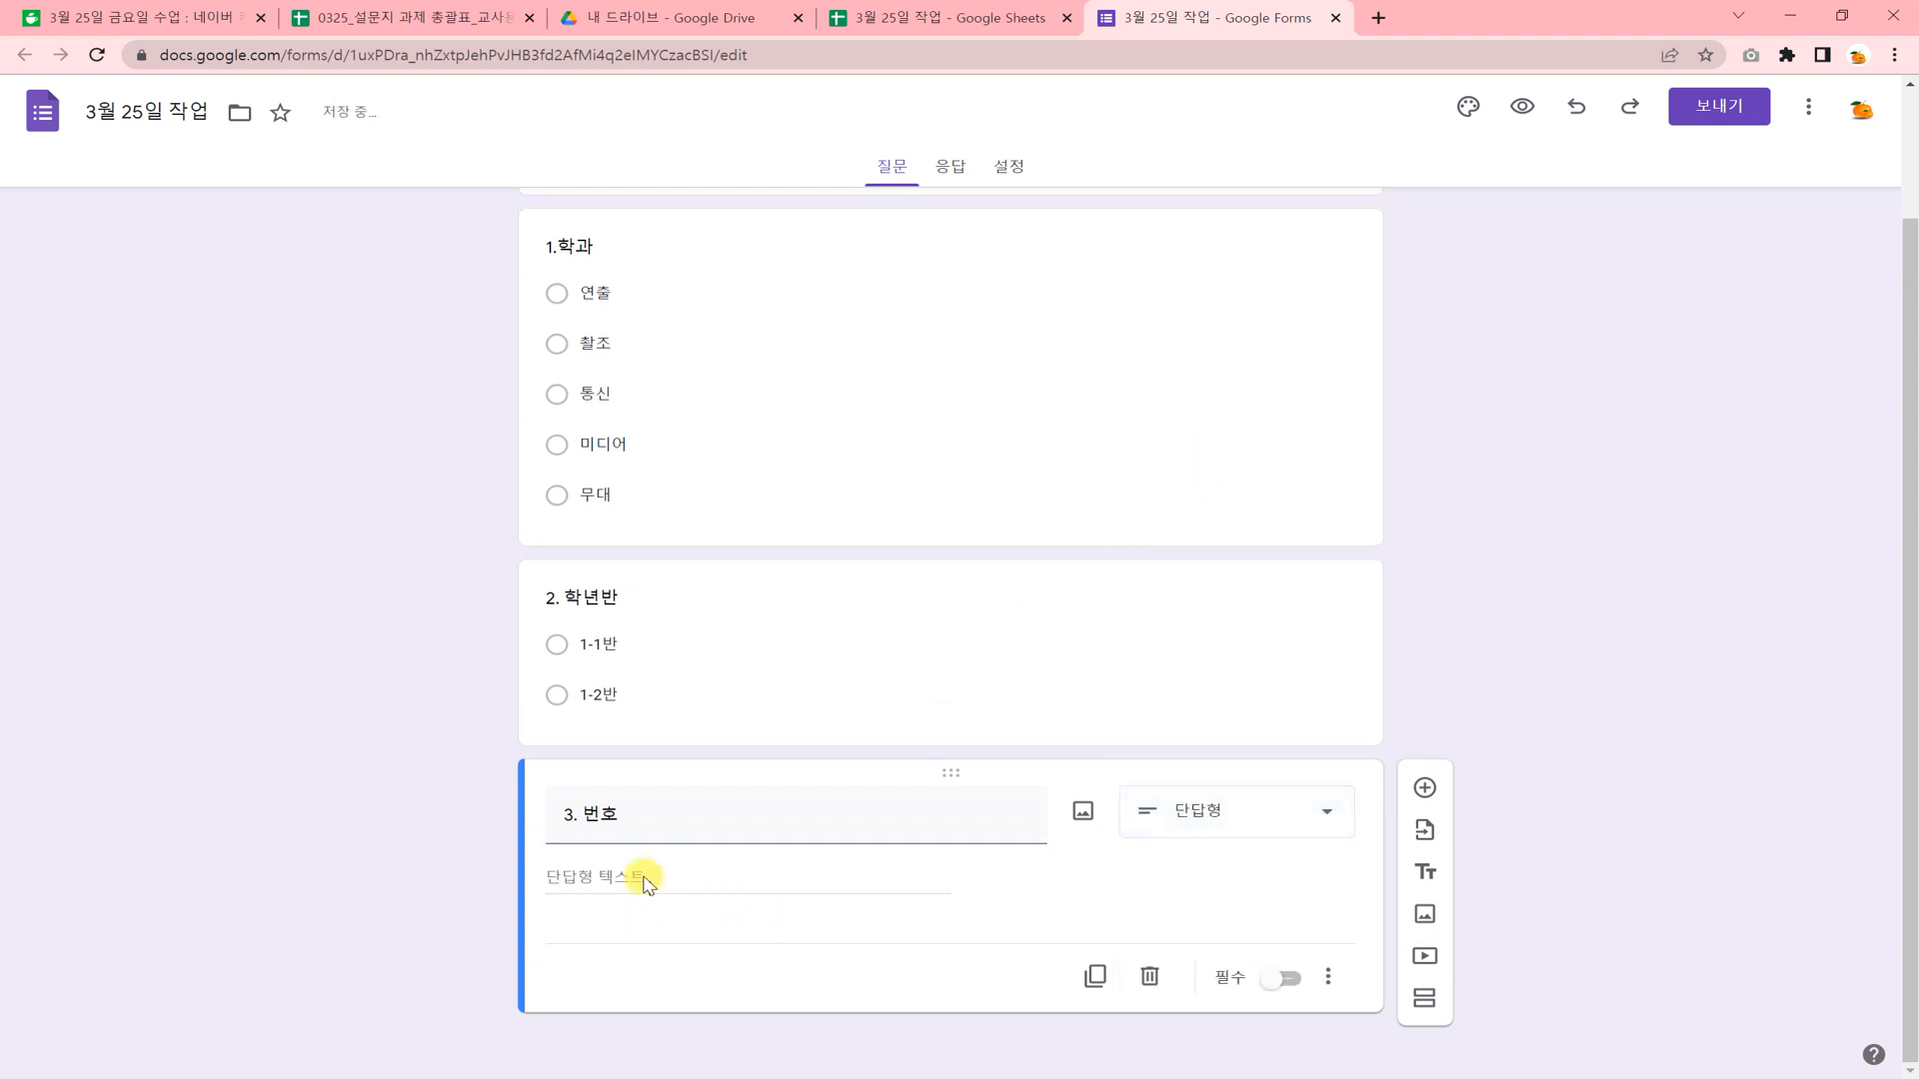
Add a 단답형 question titled "4. 이름" below question 3.
left_click(1424, 791)
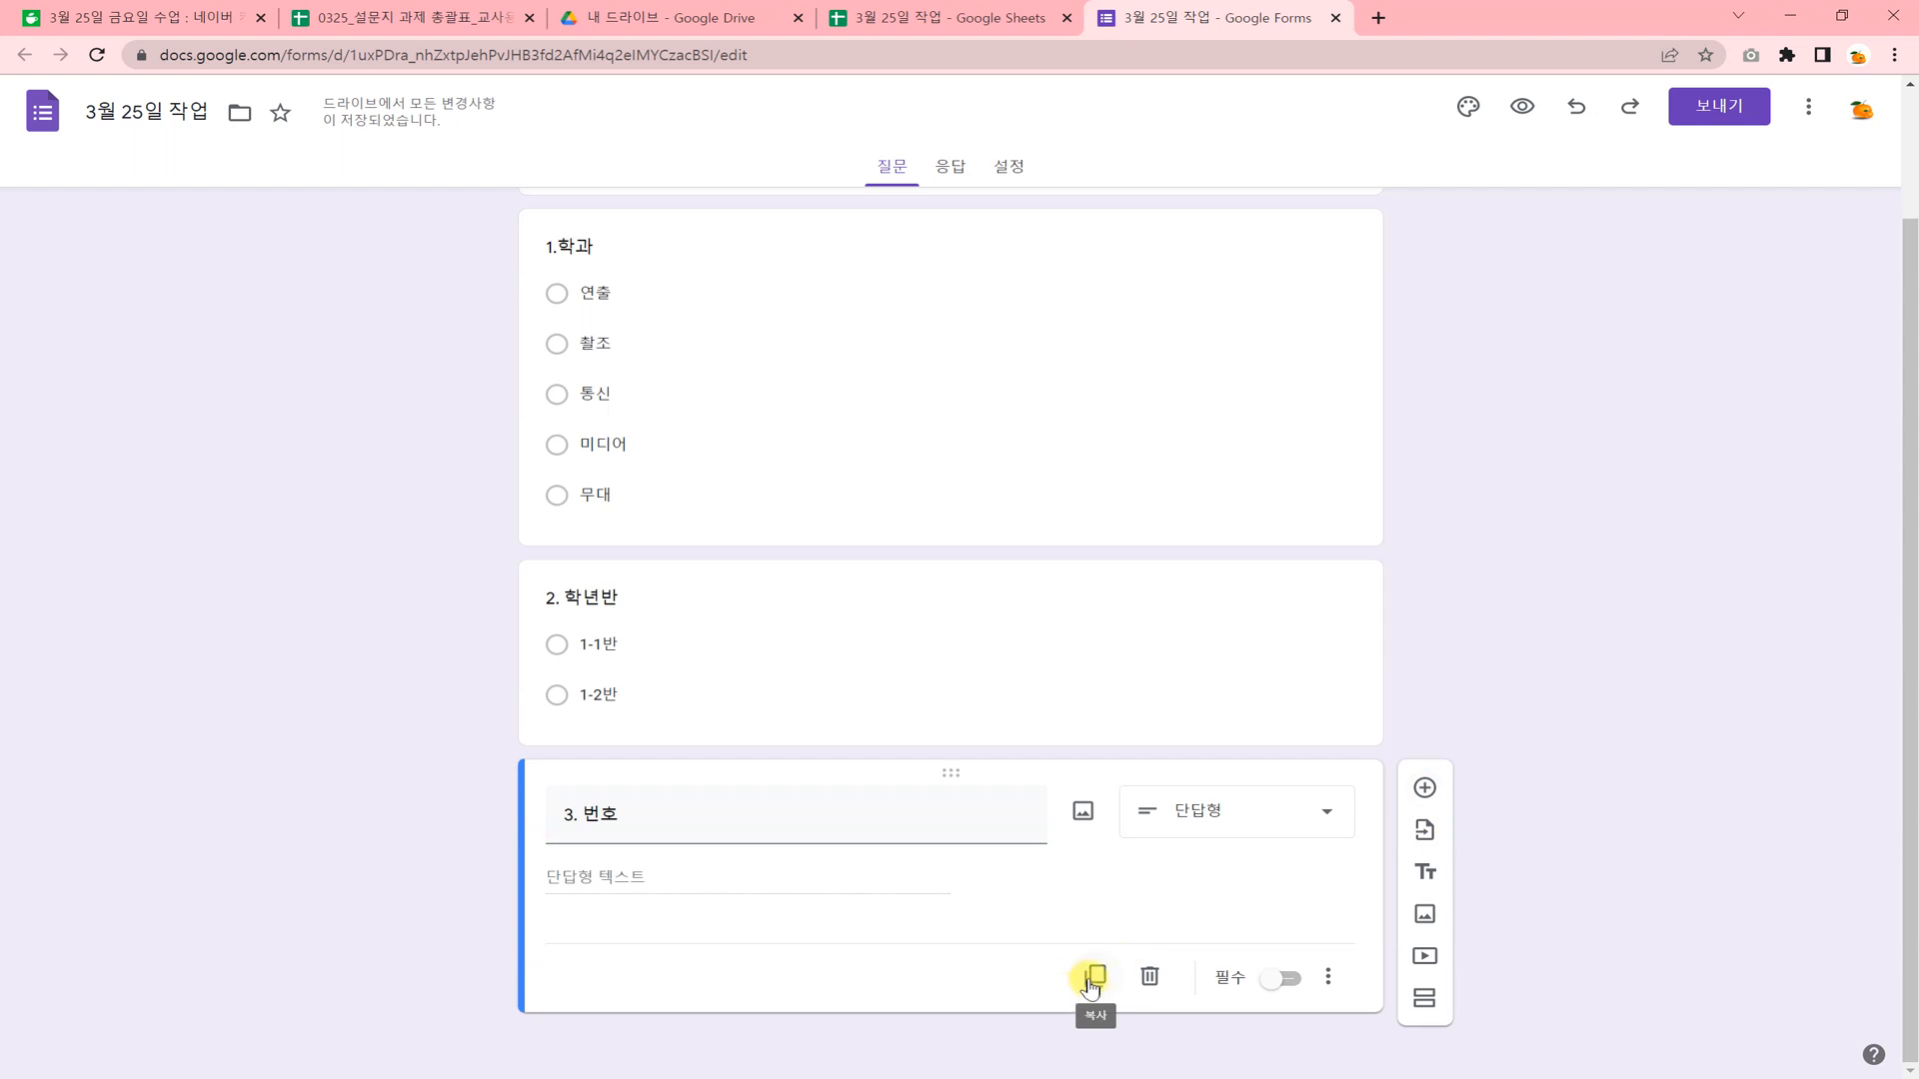
left_click(1426, 791)
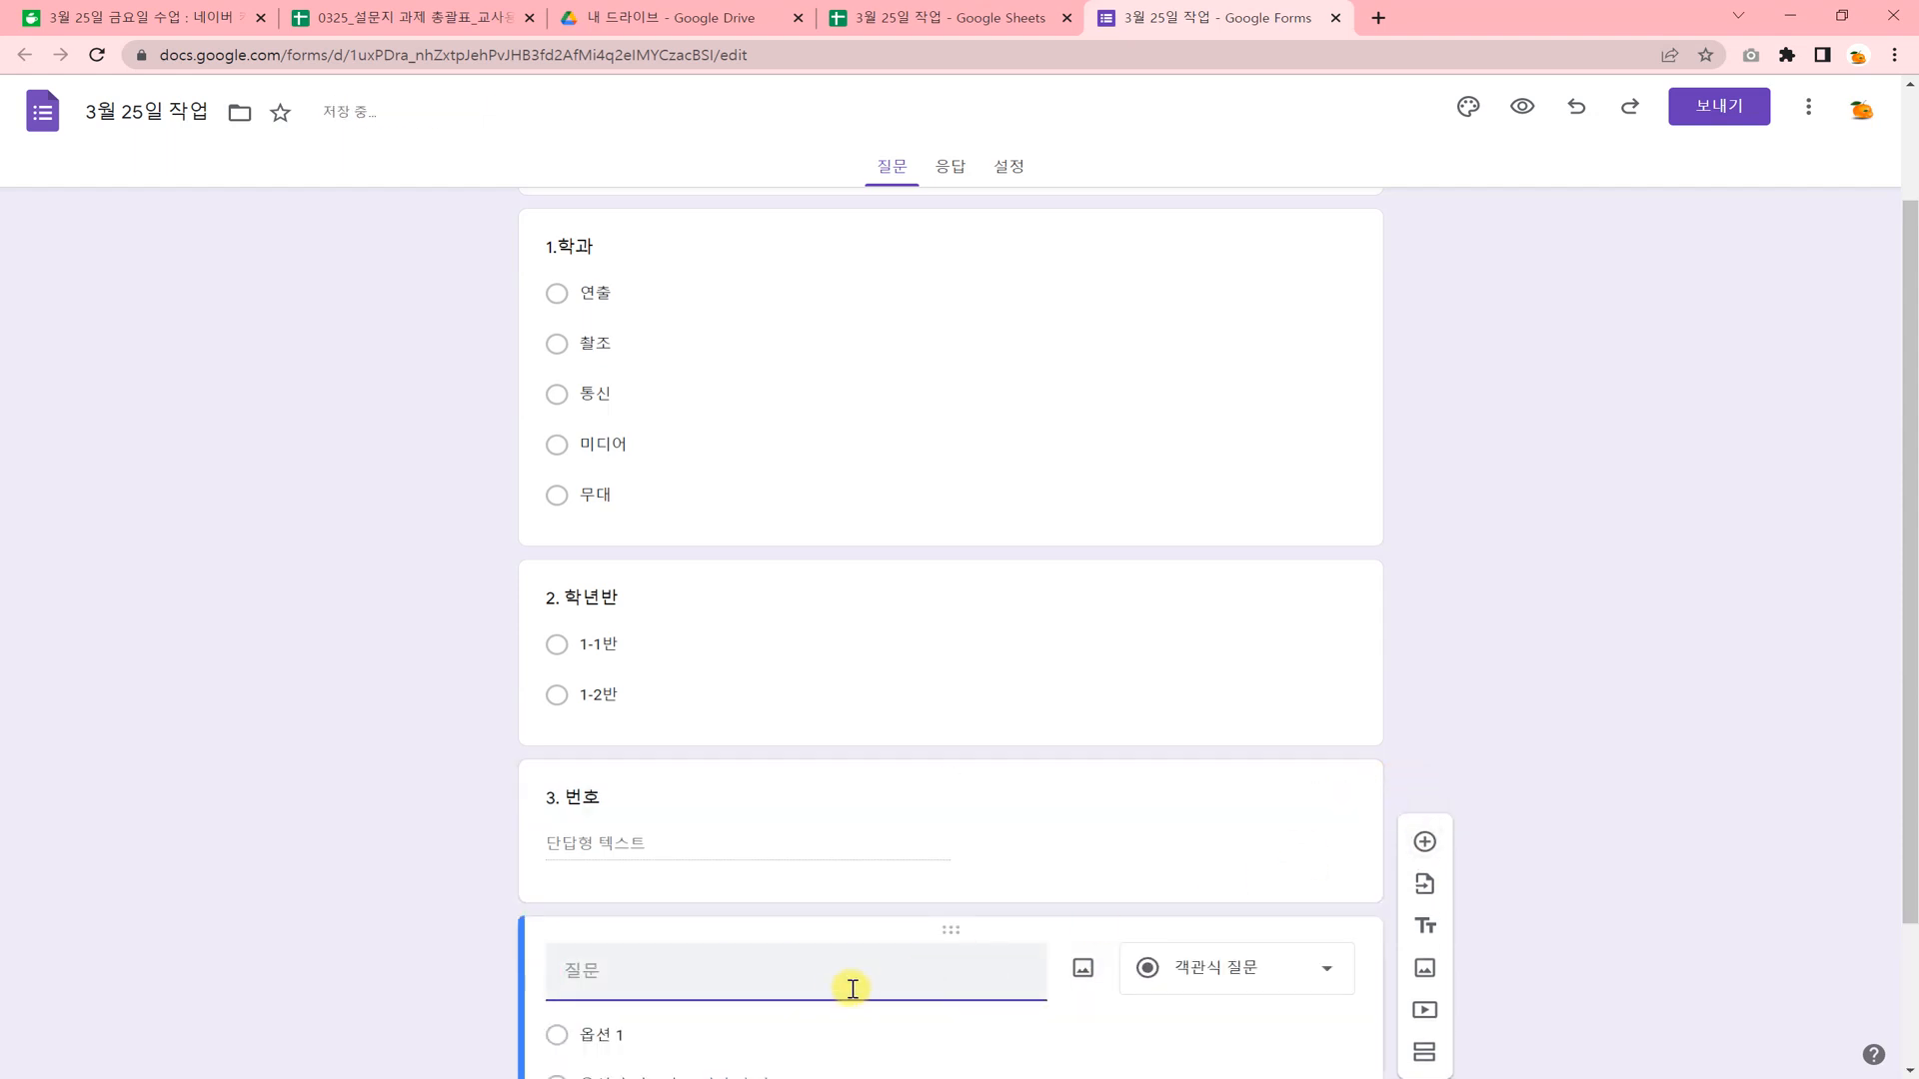
type("4. 이르")
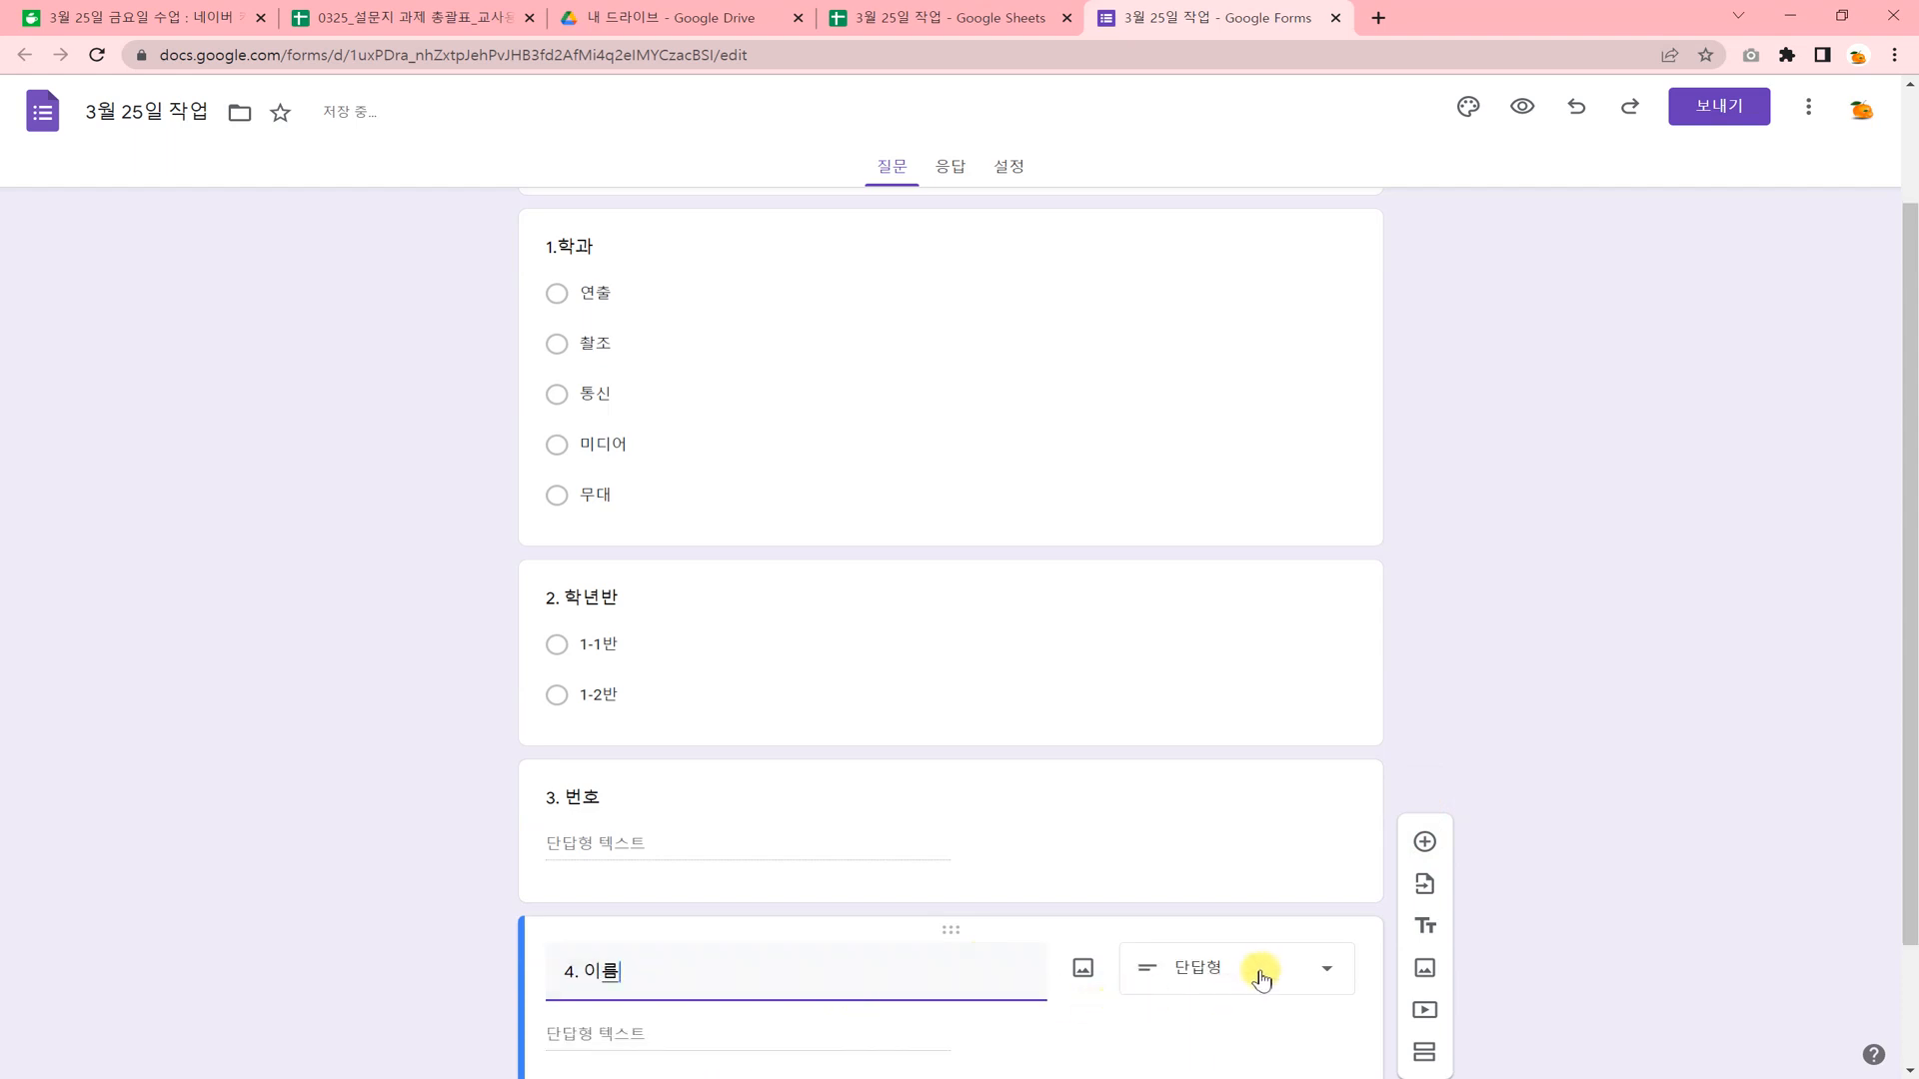
Add another question below question 4 and title it "5. 현재 취득하고 싶은 자격증은?".
scroll(1186, 1015, "down", 2)
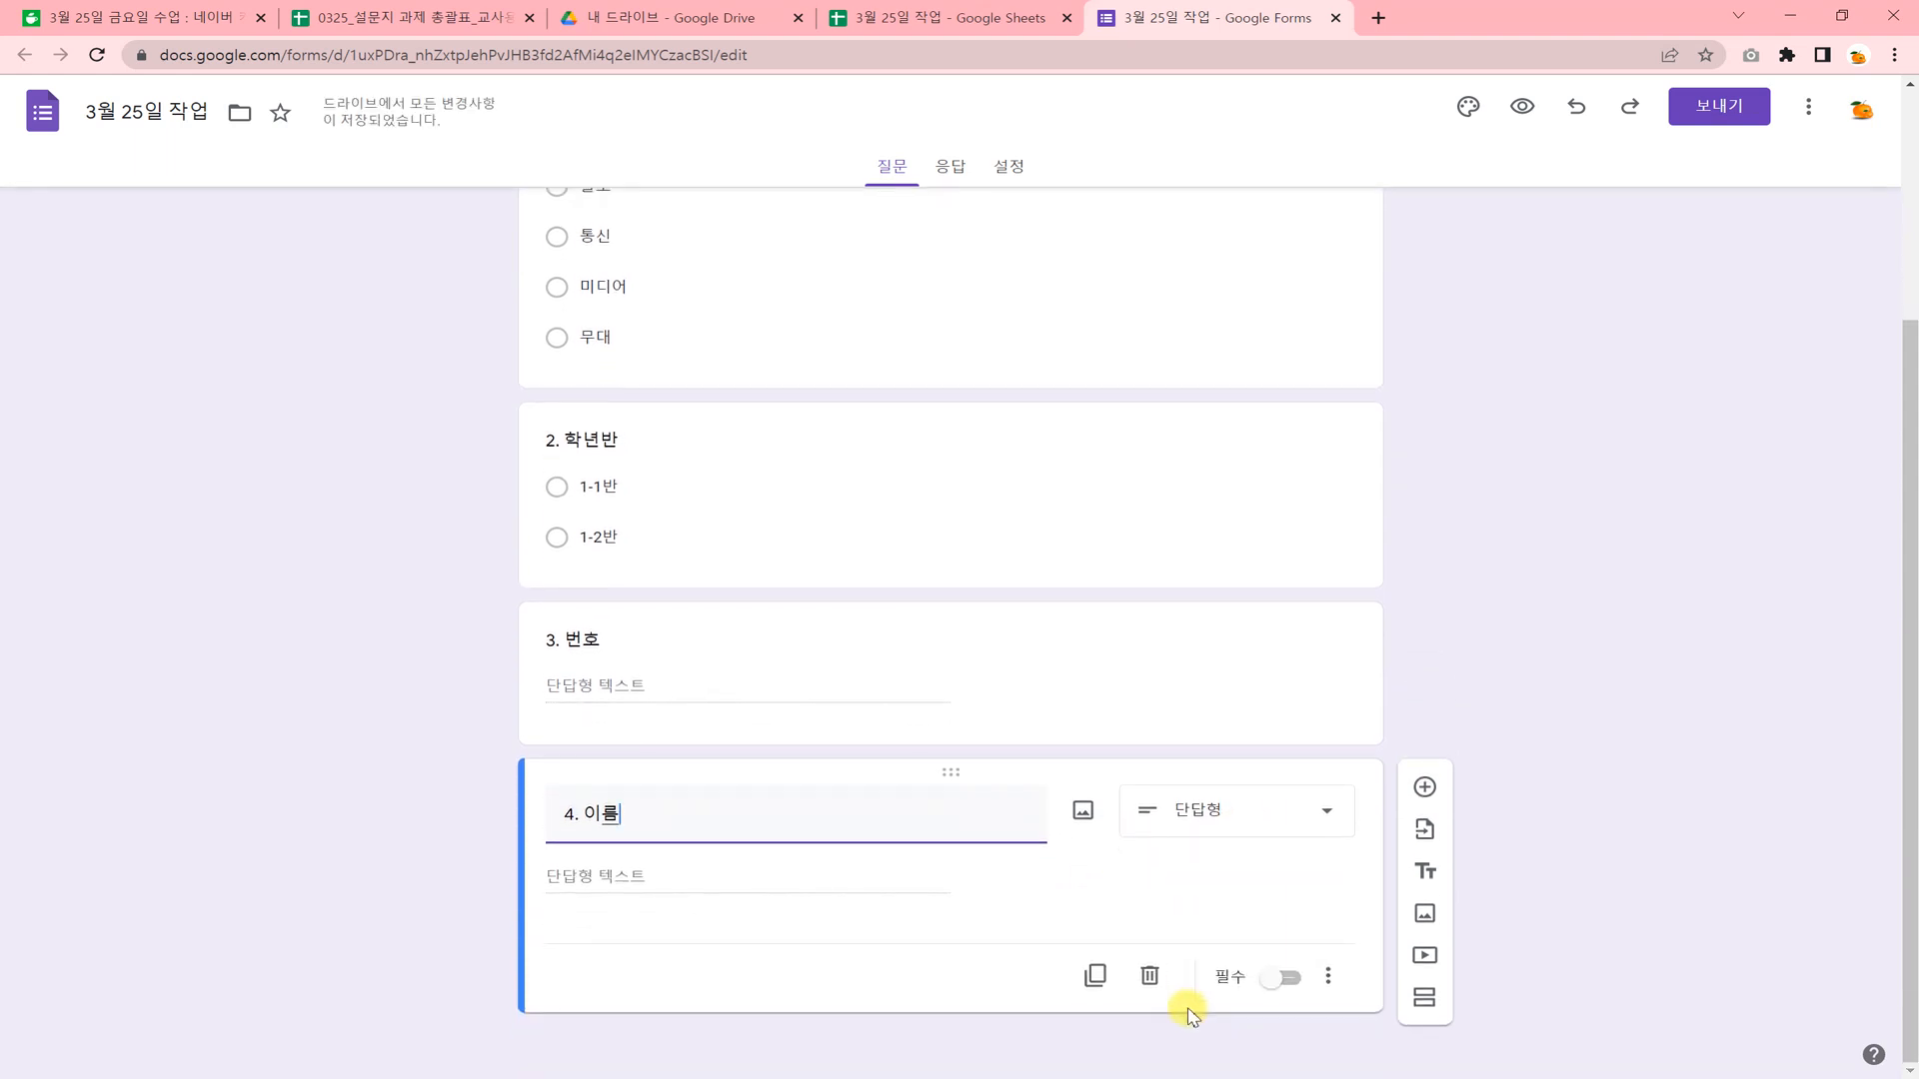
left_click(1423, 786)
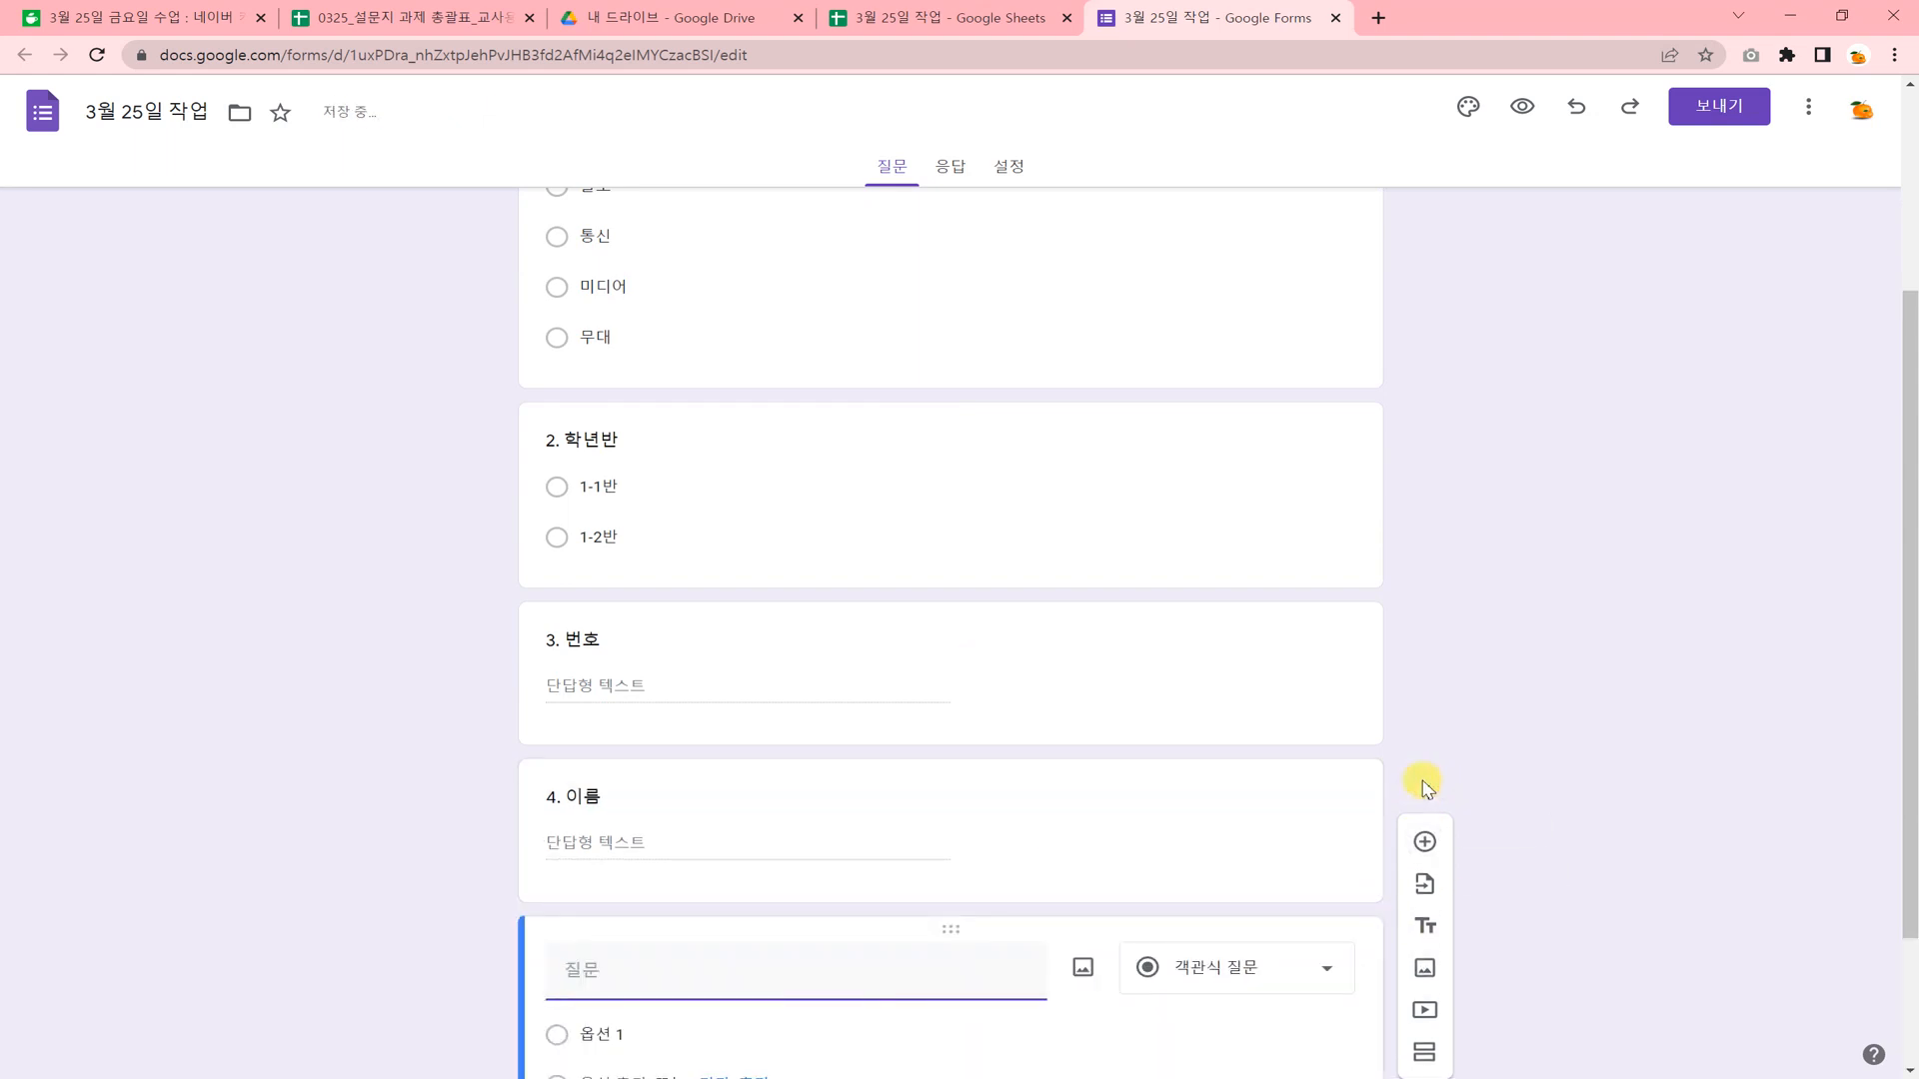
type("5.")
type(" 현재 따고 ")
type("득하고 시")
type("은 자격증은?")
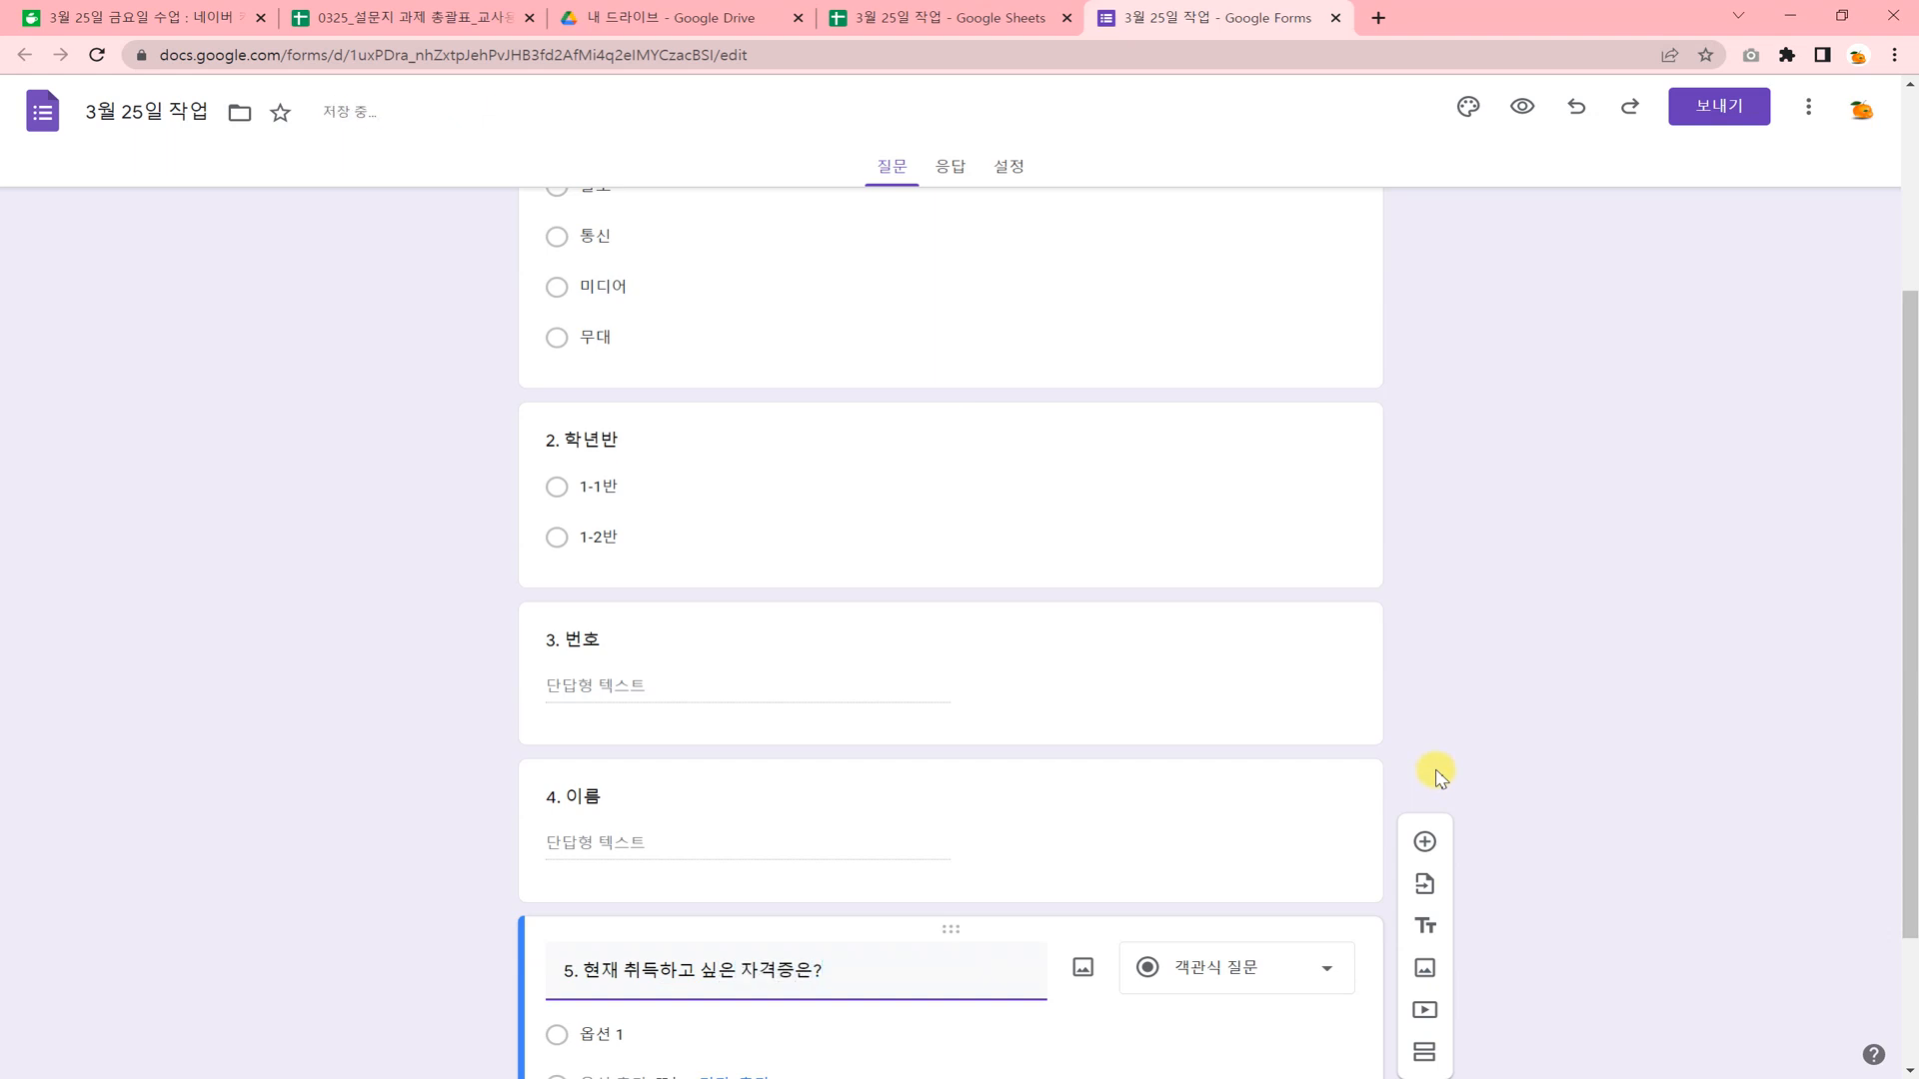
Set question 5 to the 체크박스 type and name its first option 그래픽_포토샵(GTQ).
scroll(1439, 774, "down", 2)
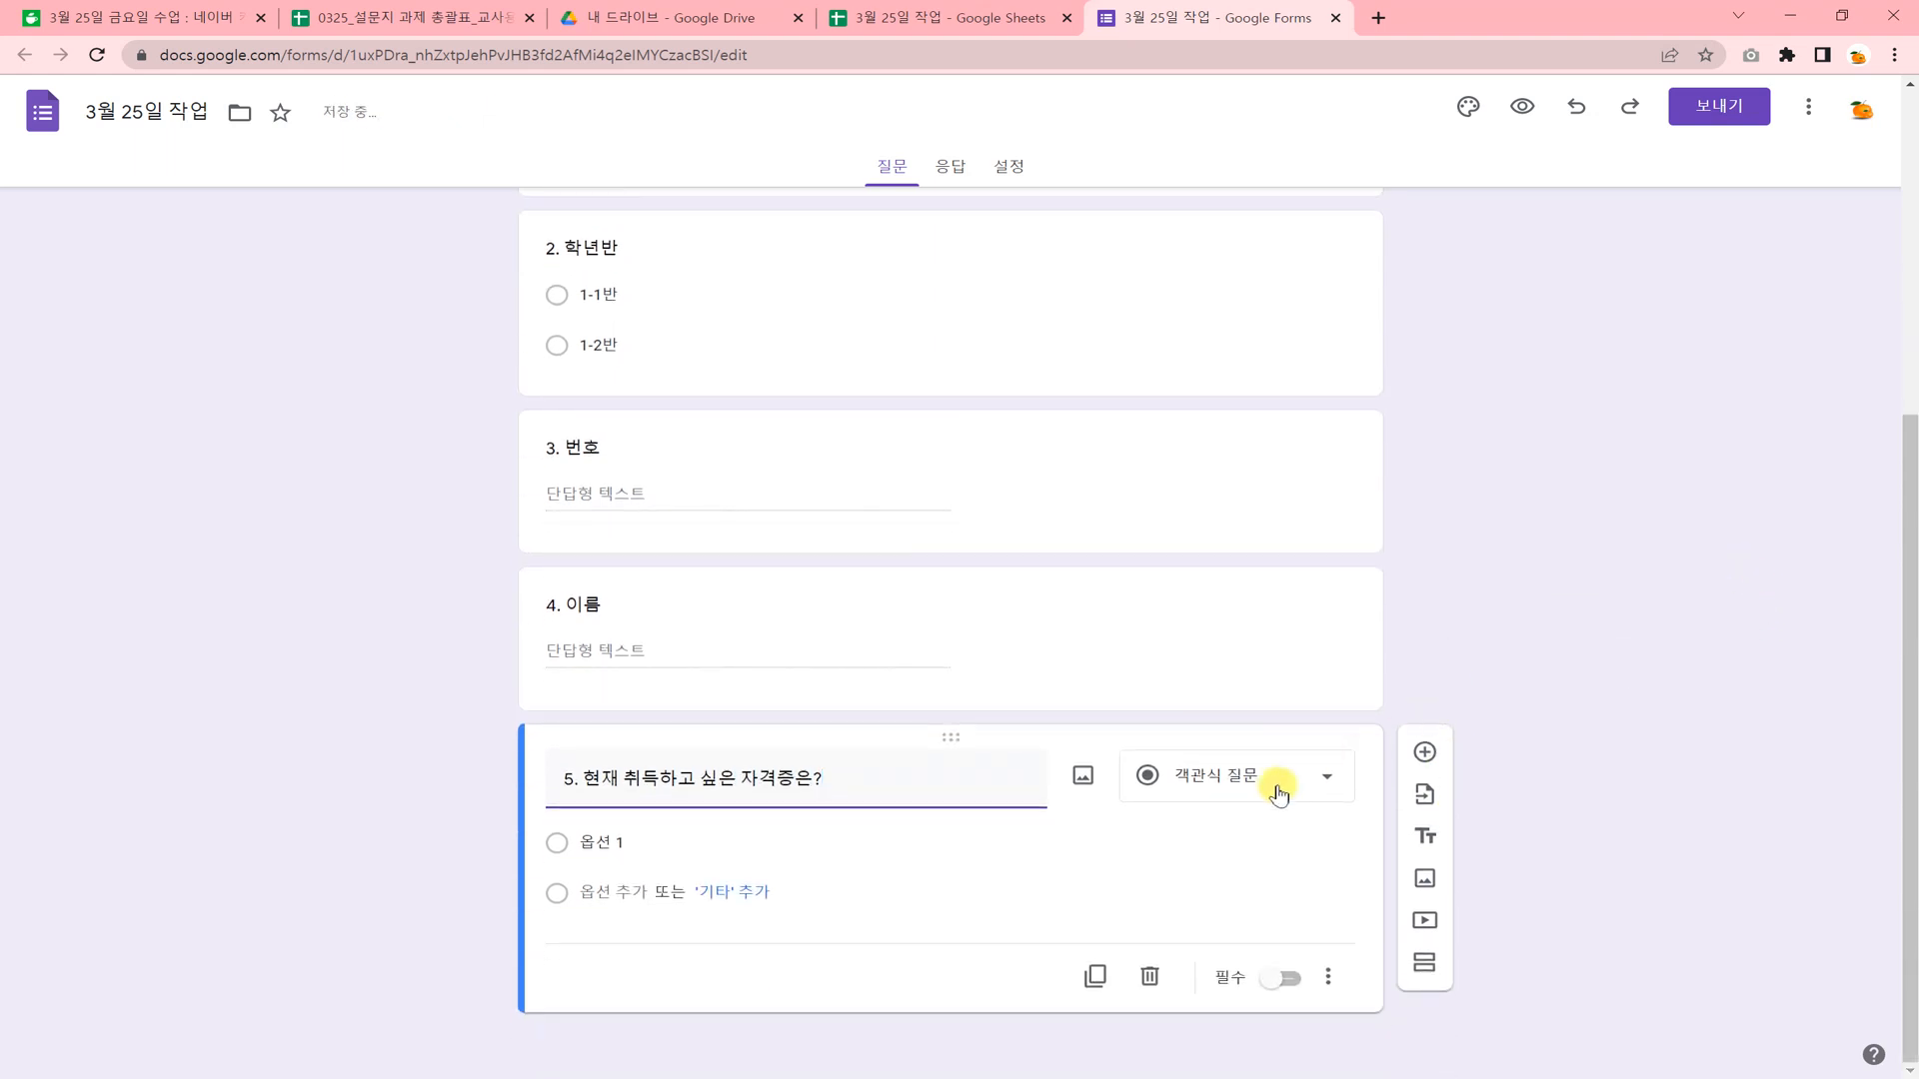
left_click(1279, 790)
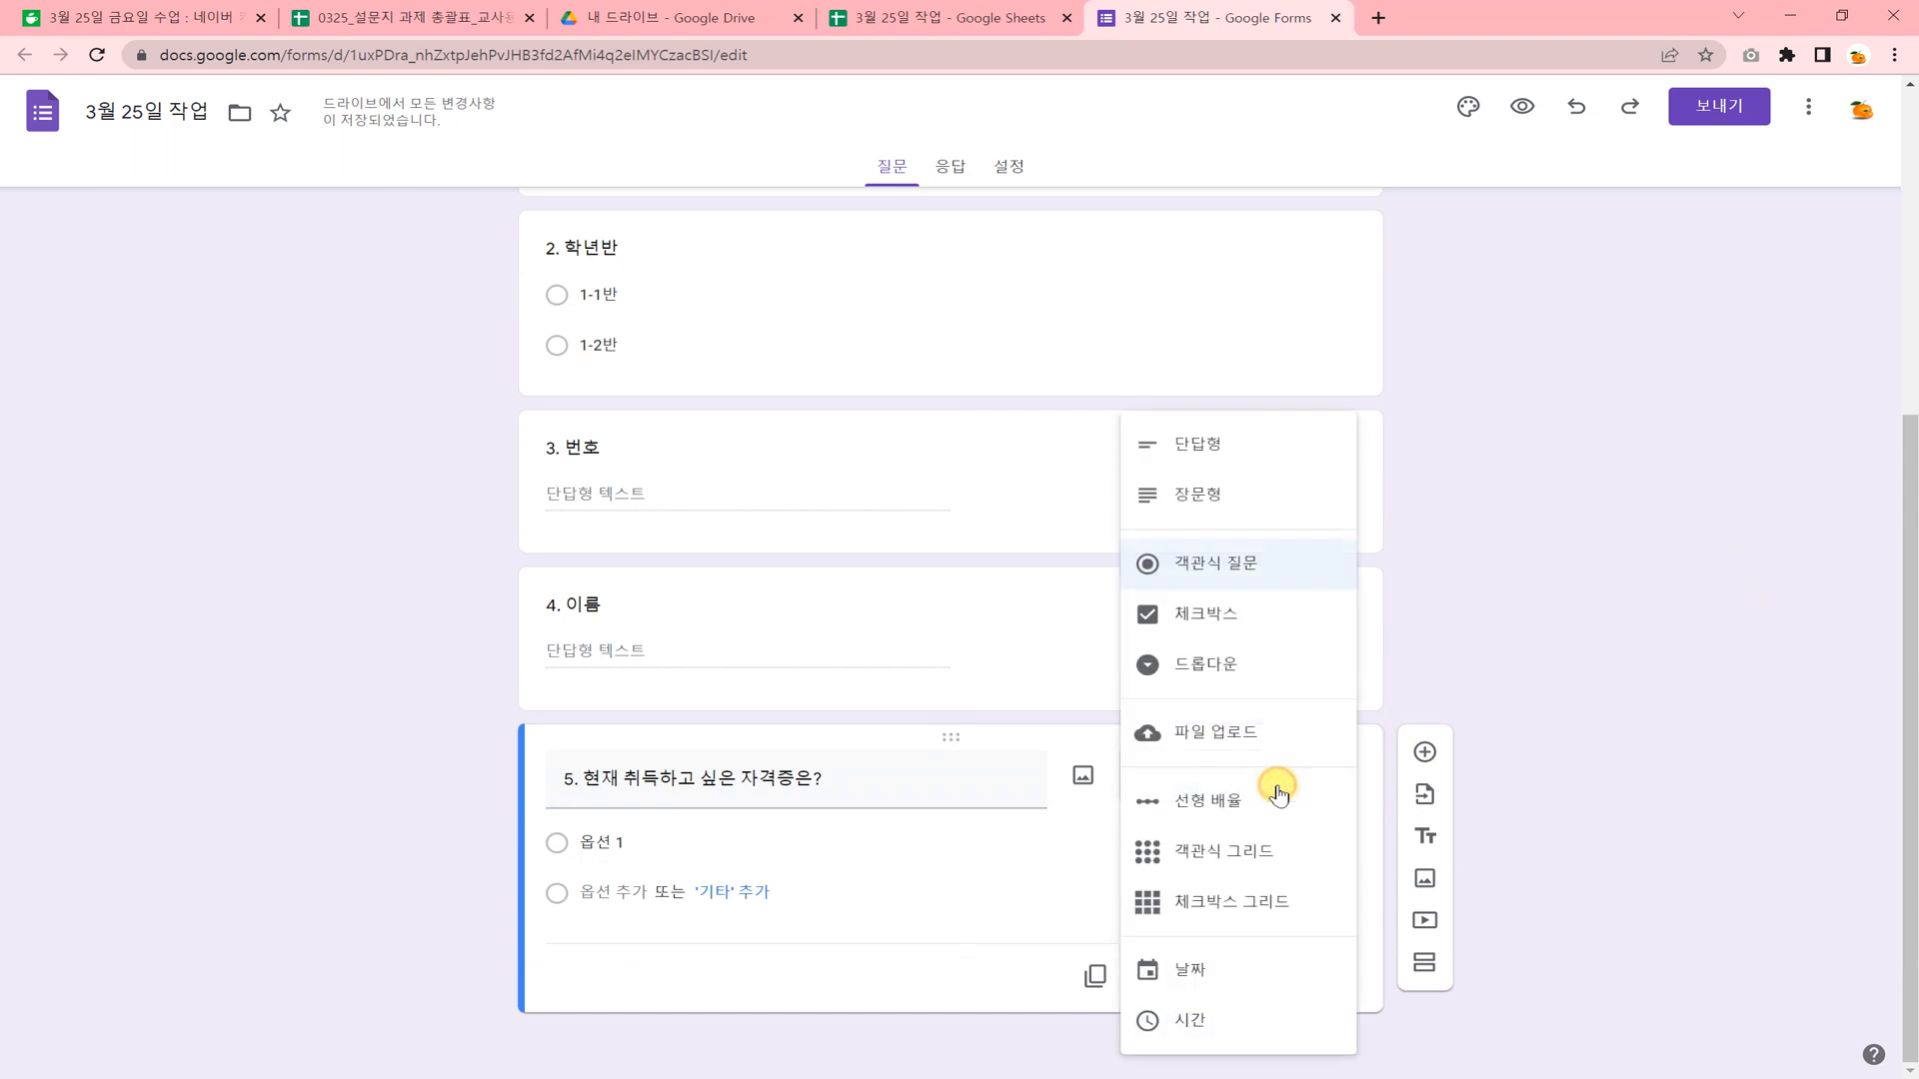
left_click(1244, 630)
left_click(632, 849)
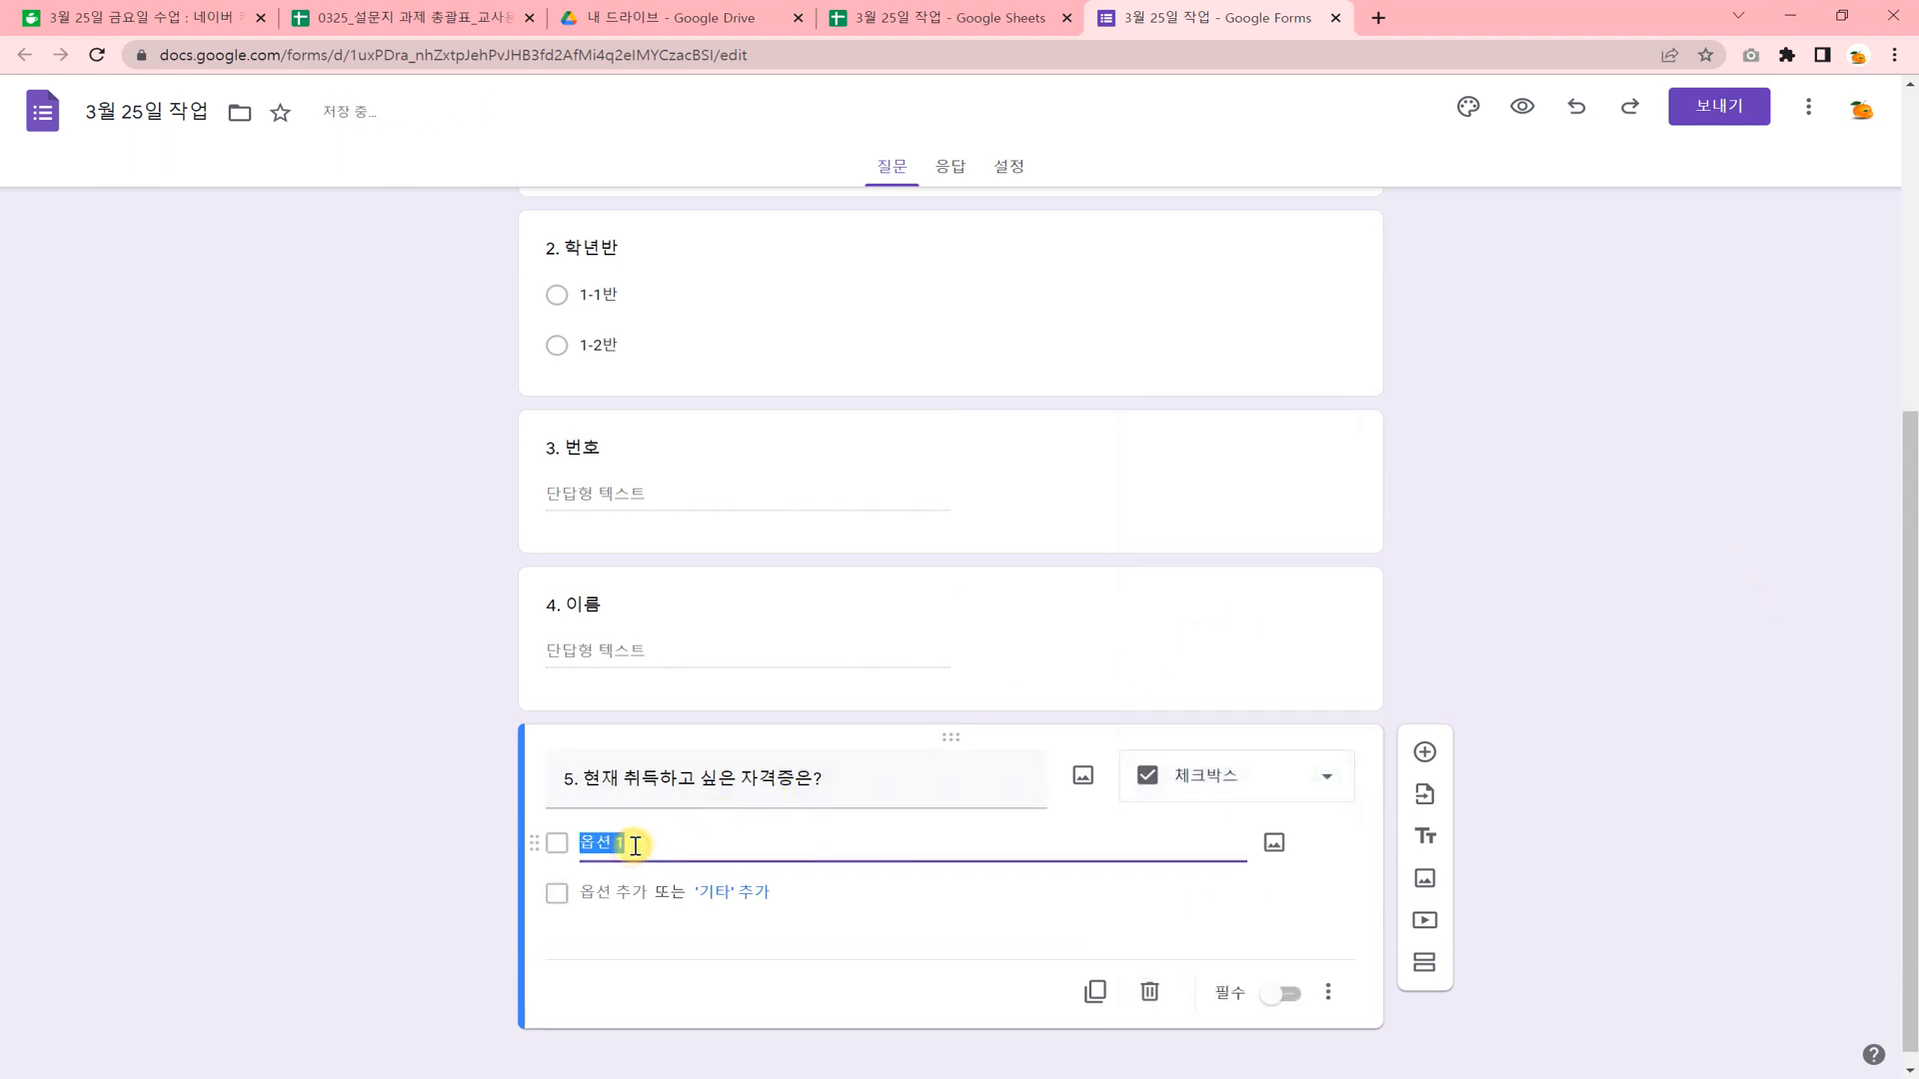
type("그래")
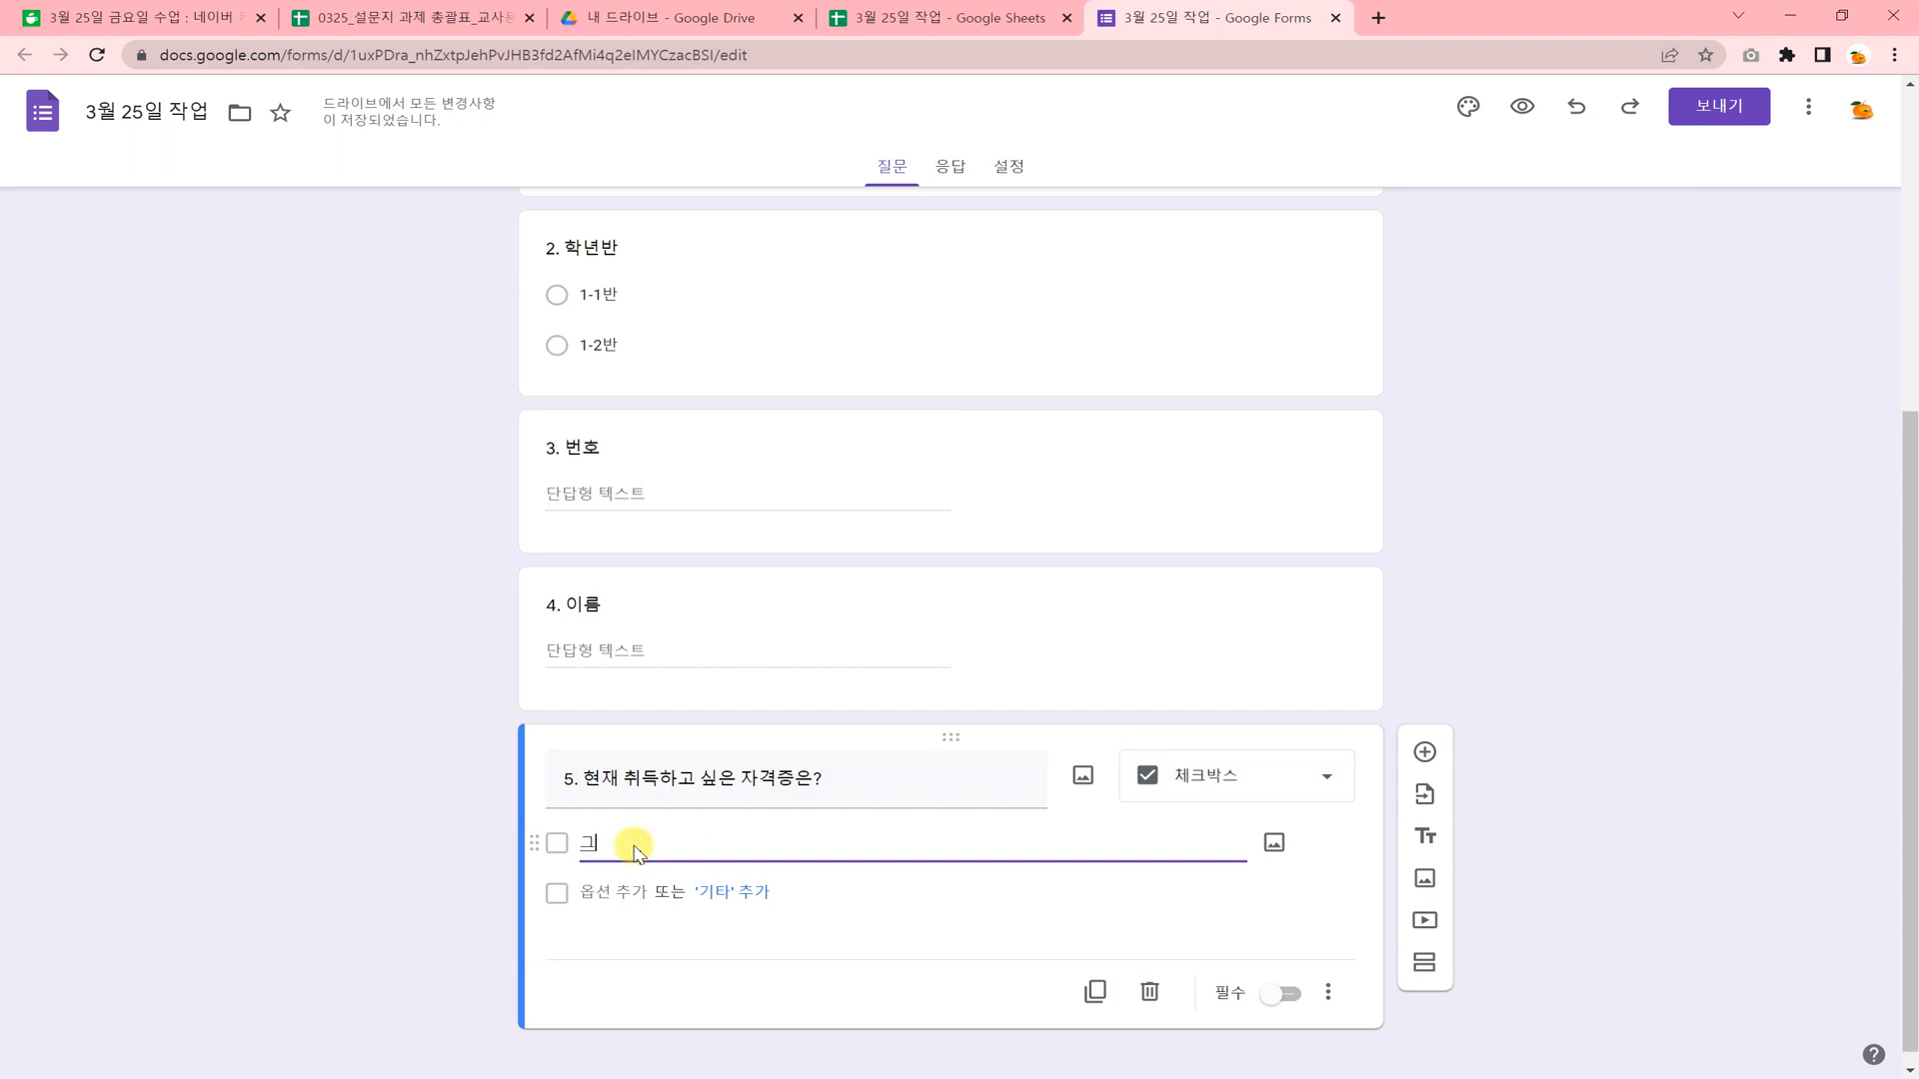
type("픽_")
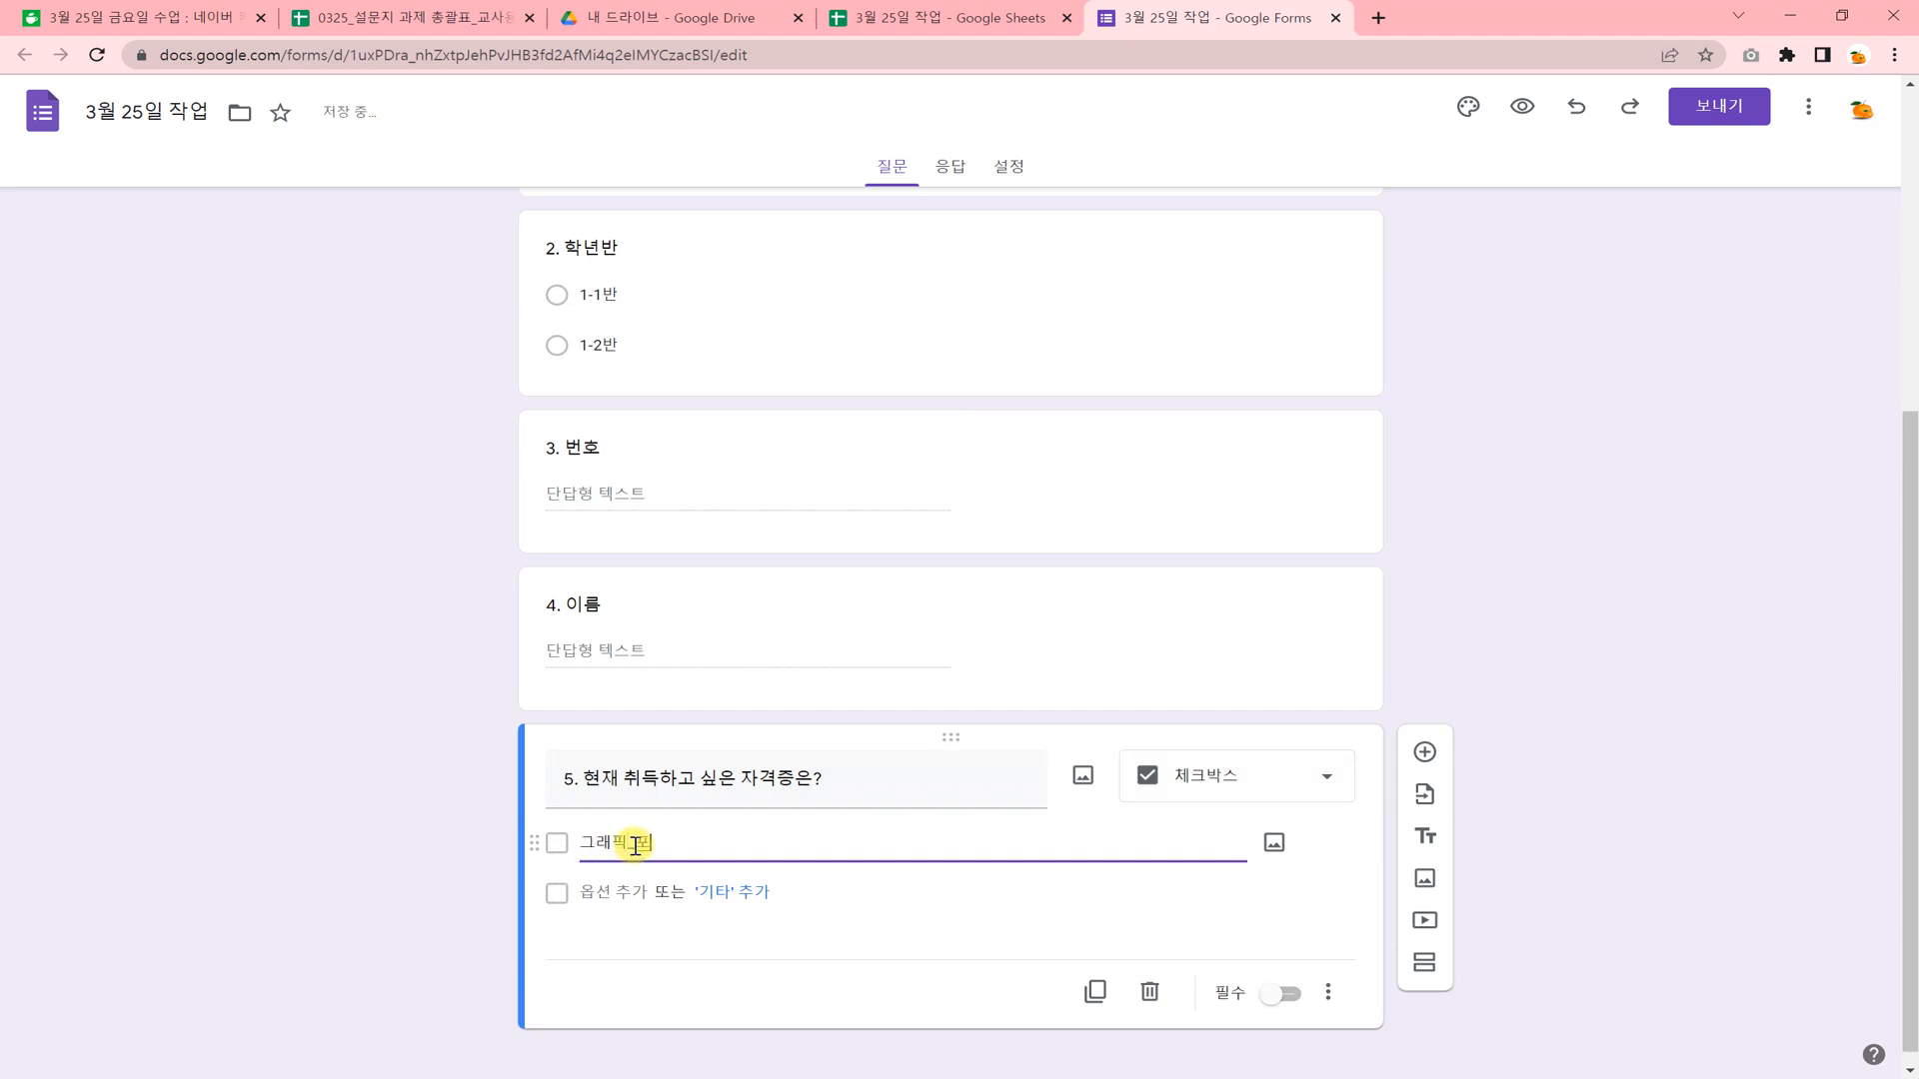
type("포토샵(GTQ")
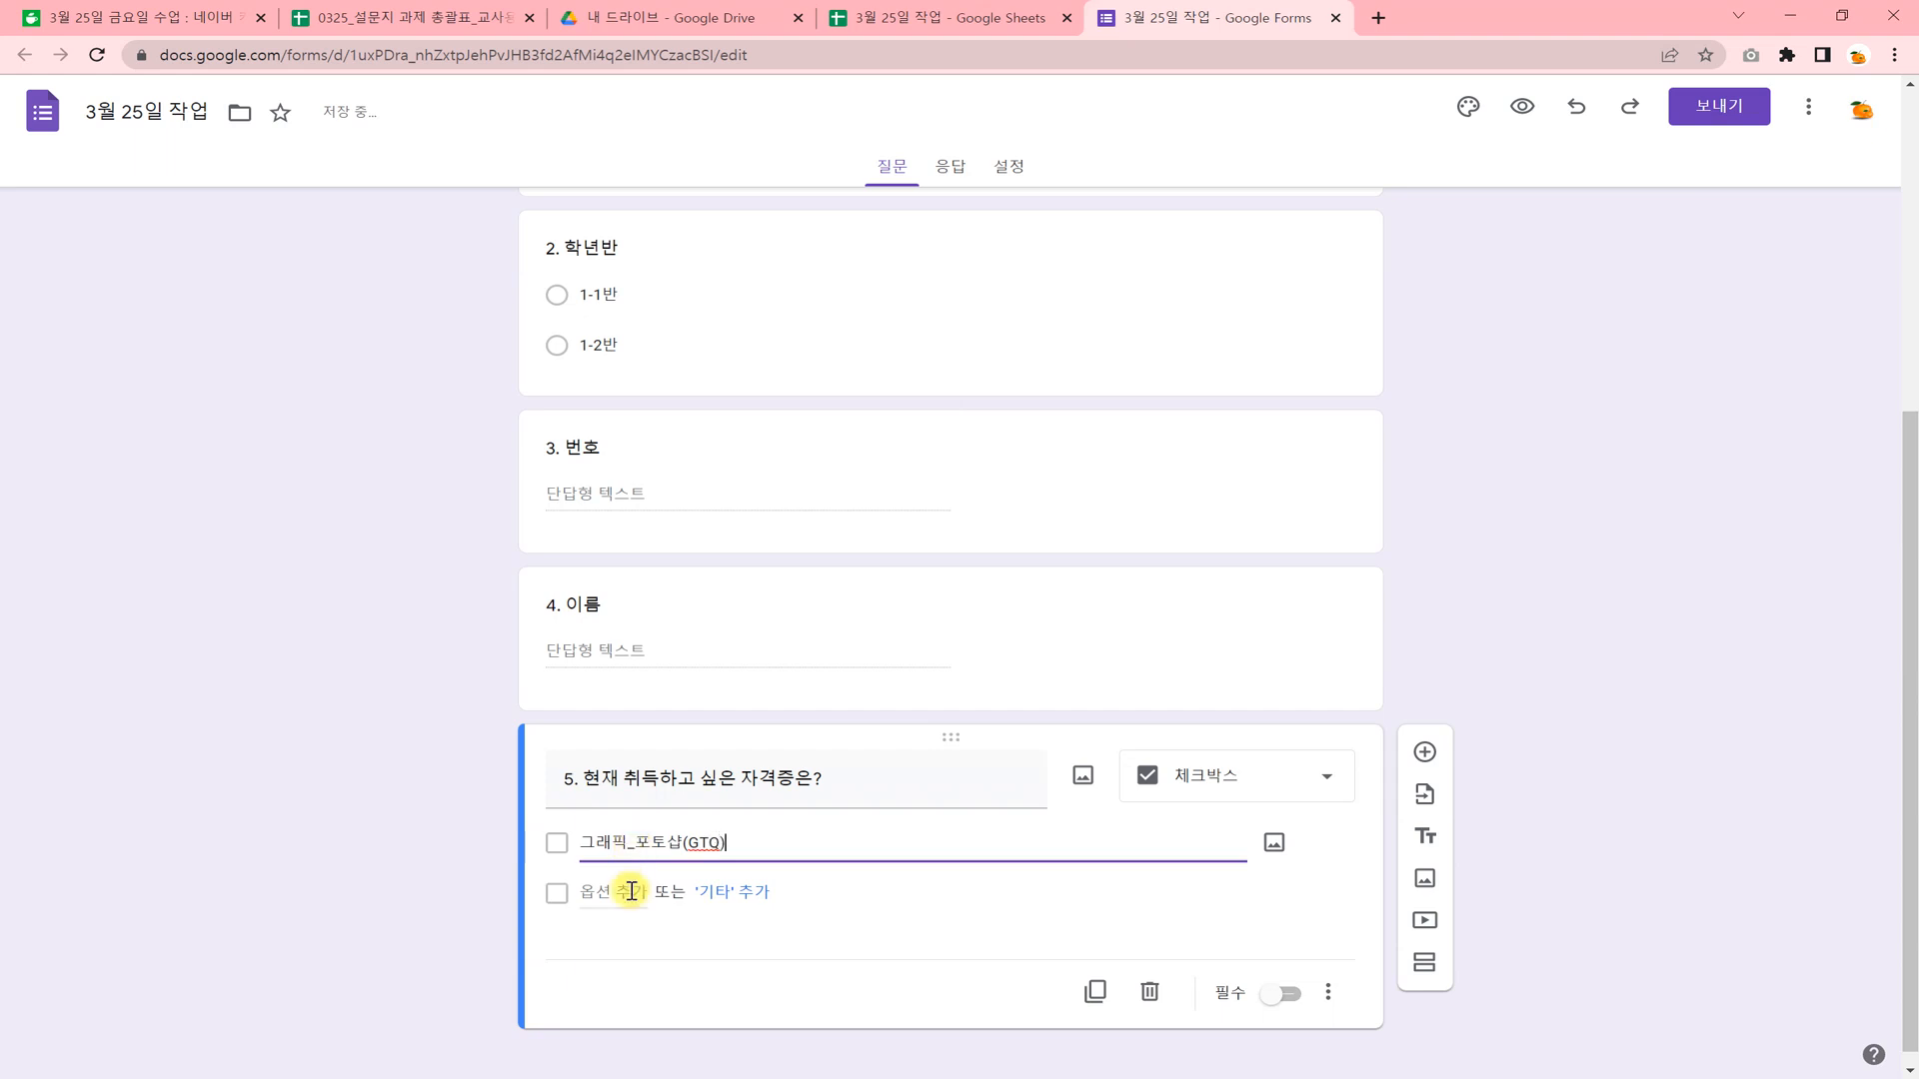
Add 그래픽_일러스트(GTQI) as the second option of question 5.
left_click(631, 892)
type("RMFO")
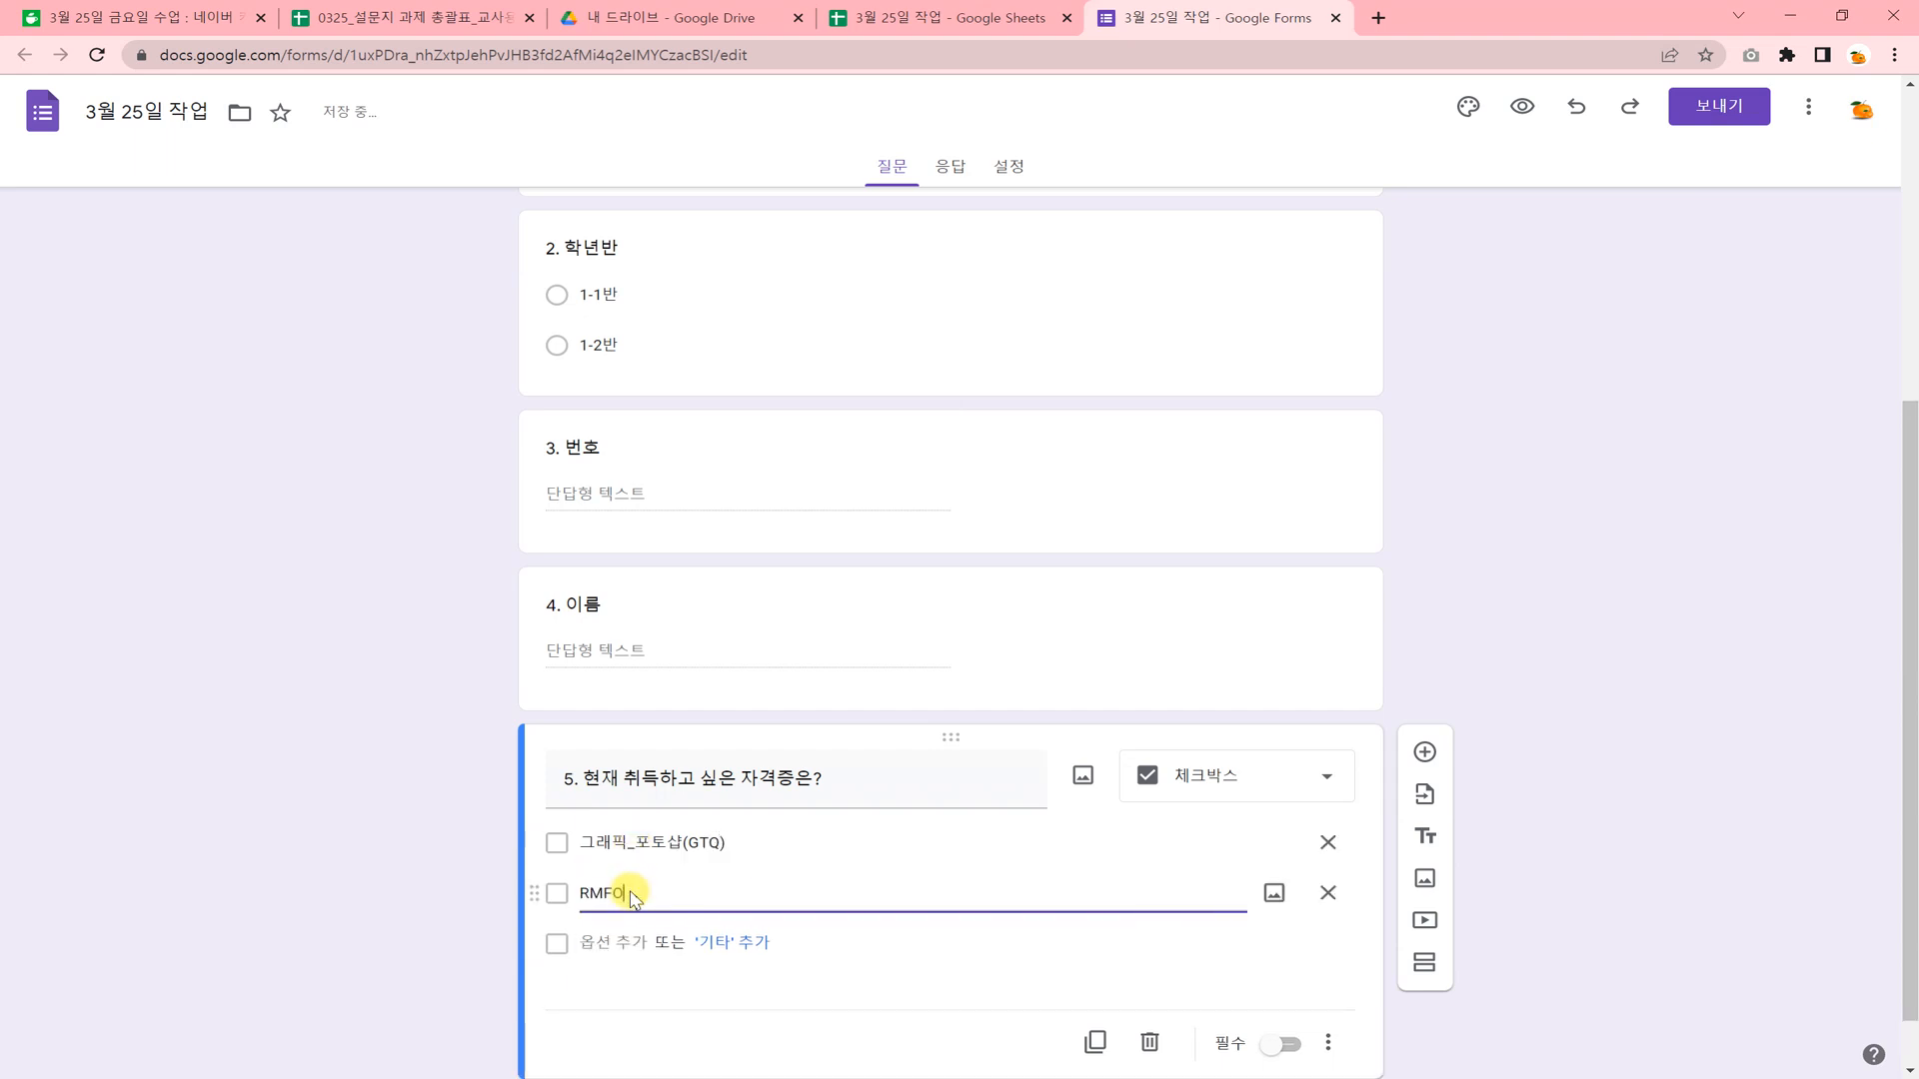
key("BackSpace")
type("그래픽")
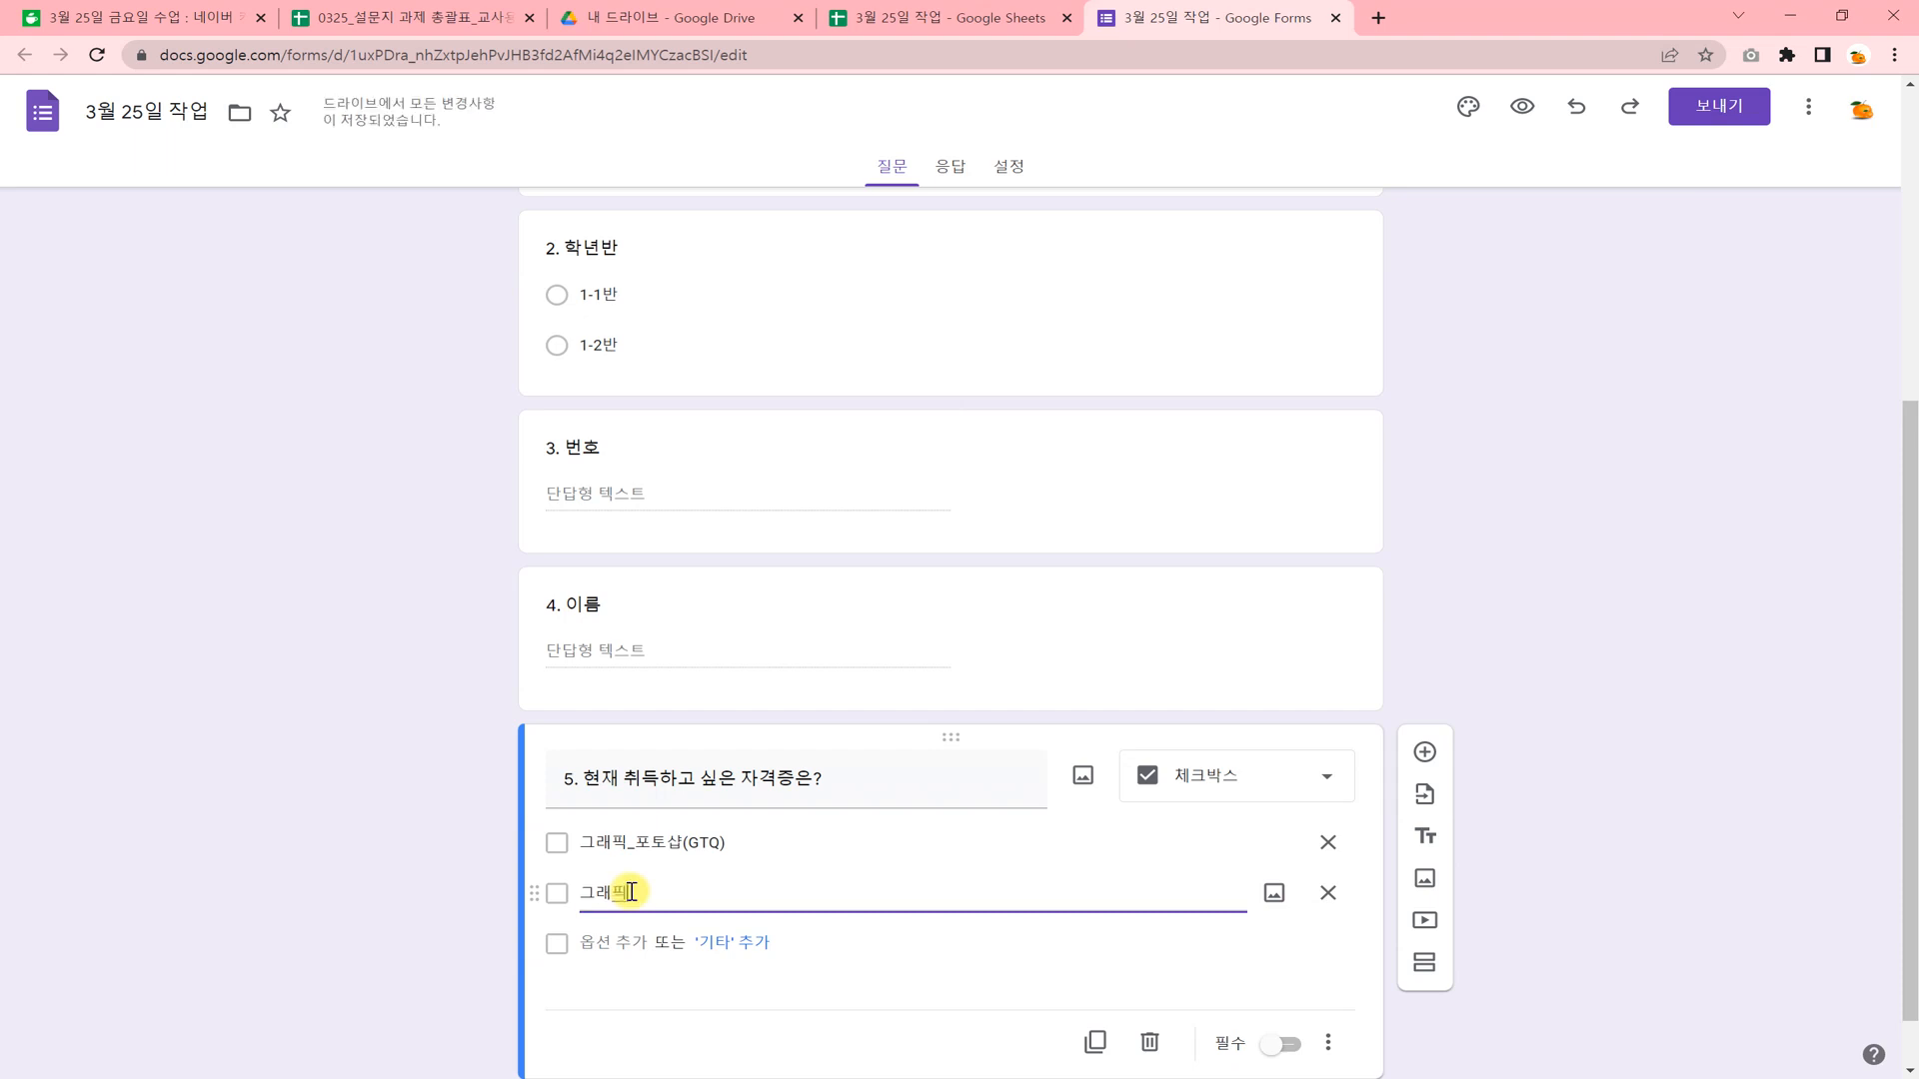
type("이")
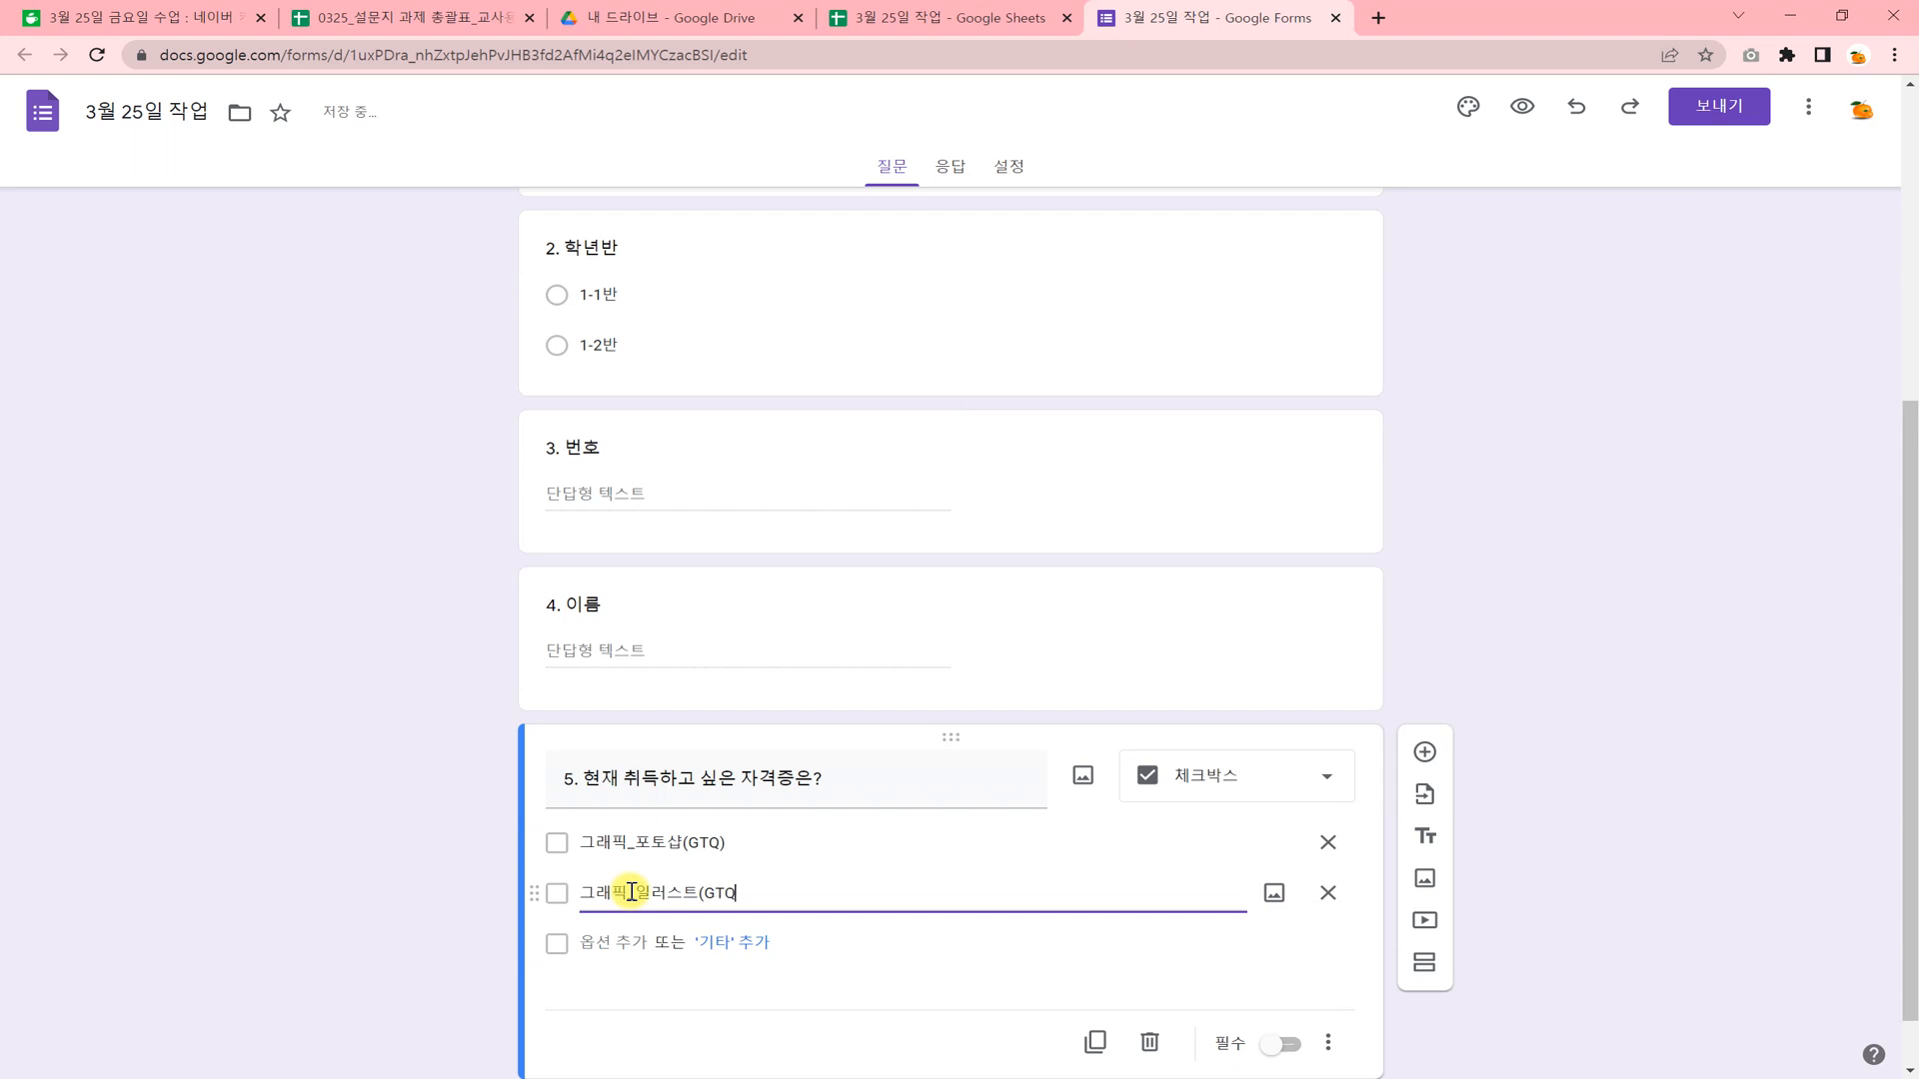
Add 정보처리기능사(필기,실기) as the third option of question 5.
left_click(629, 942)
type("WJDQH")
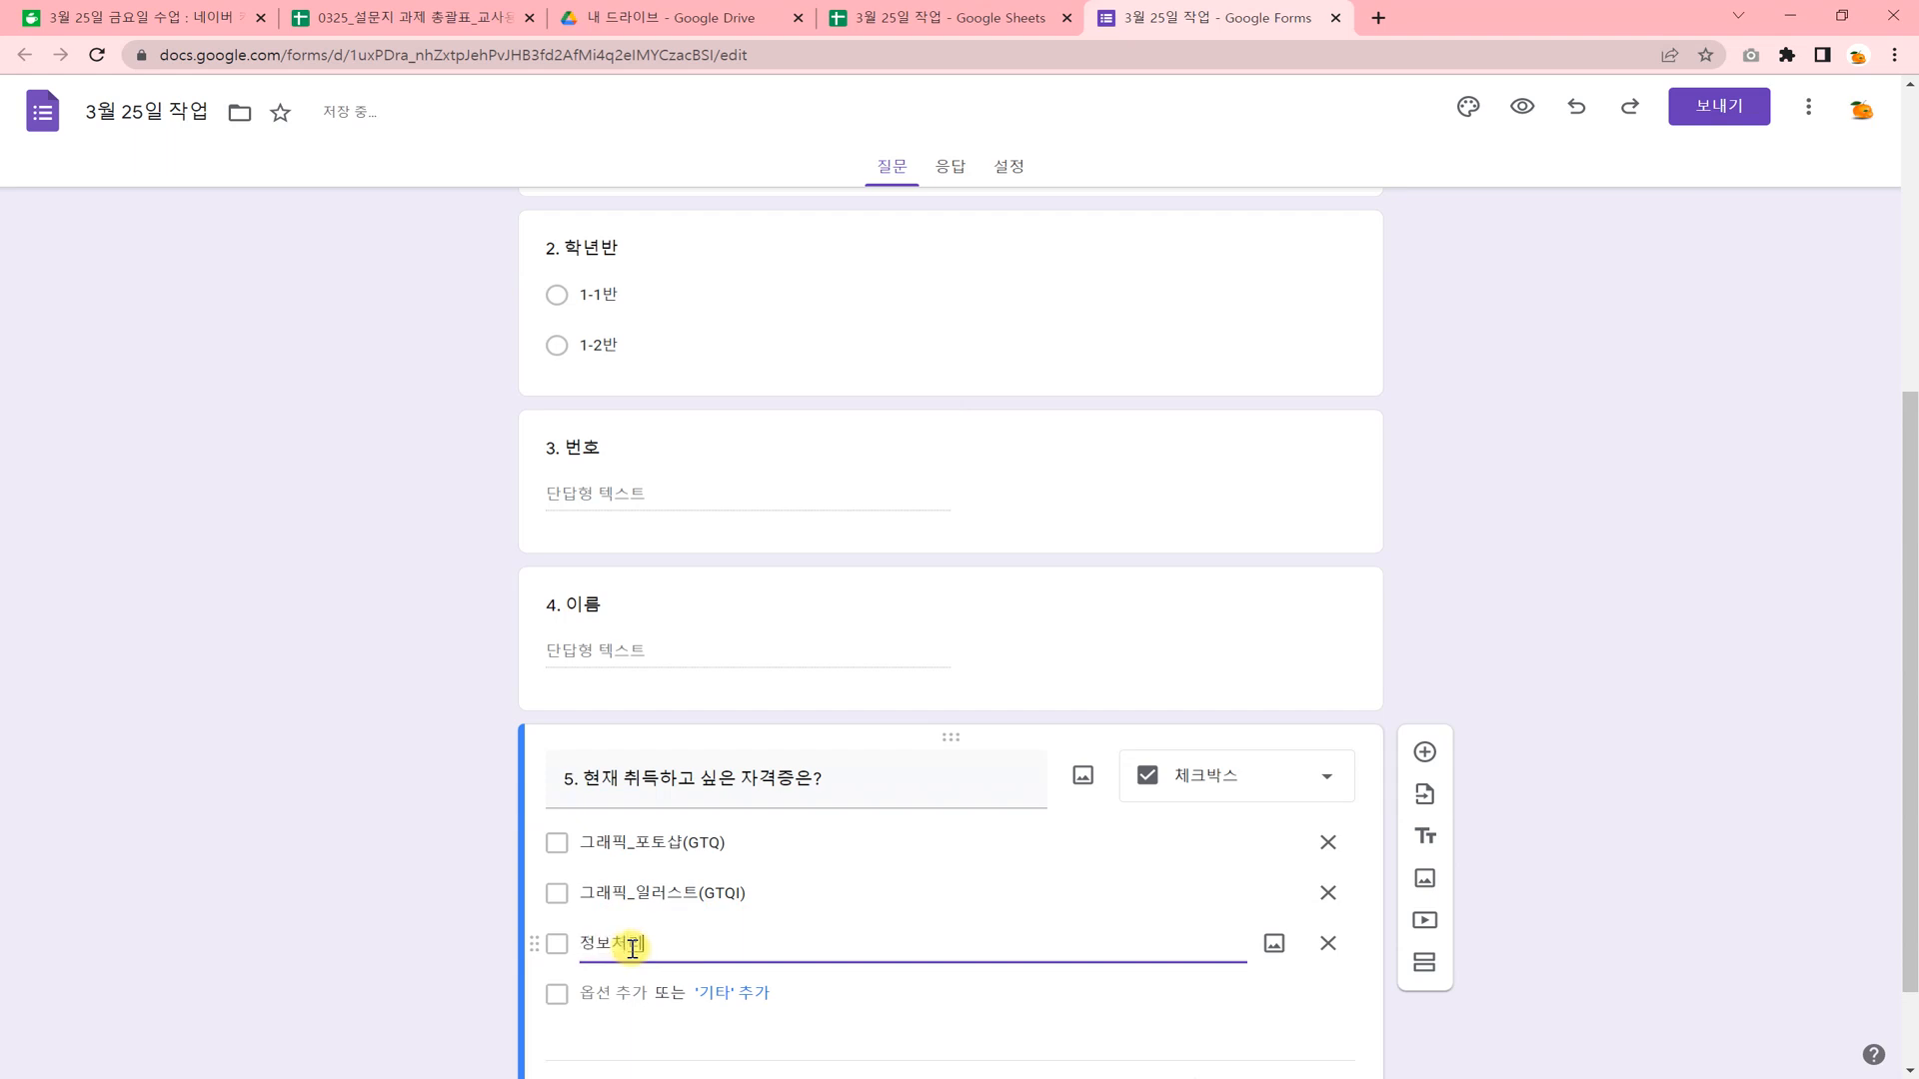
type("CJFLRLSMDTK(VLFRL")
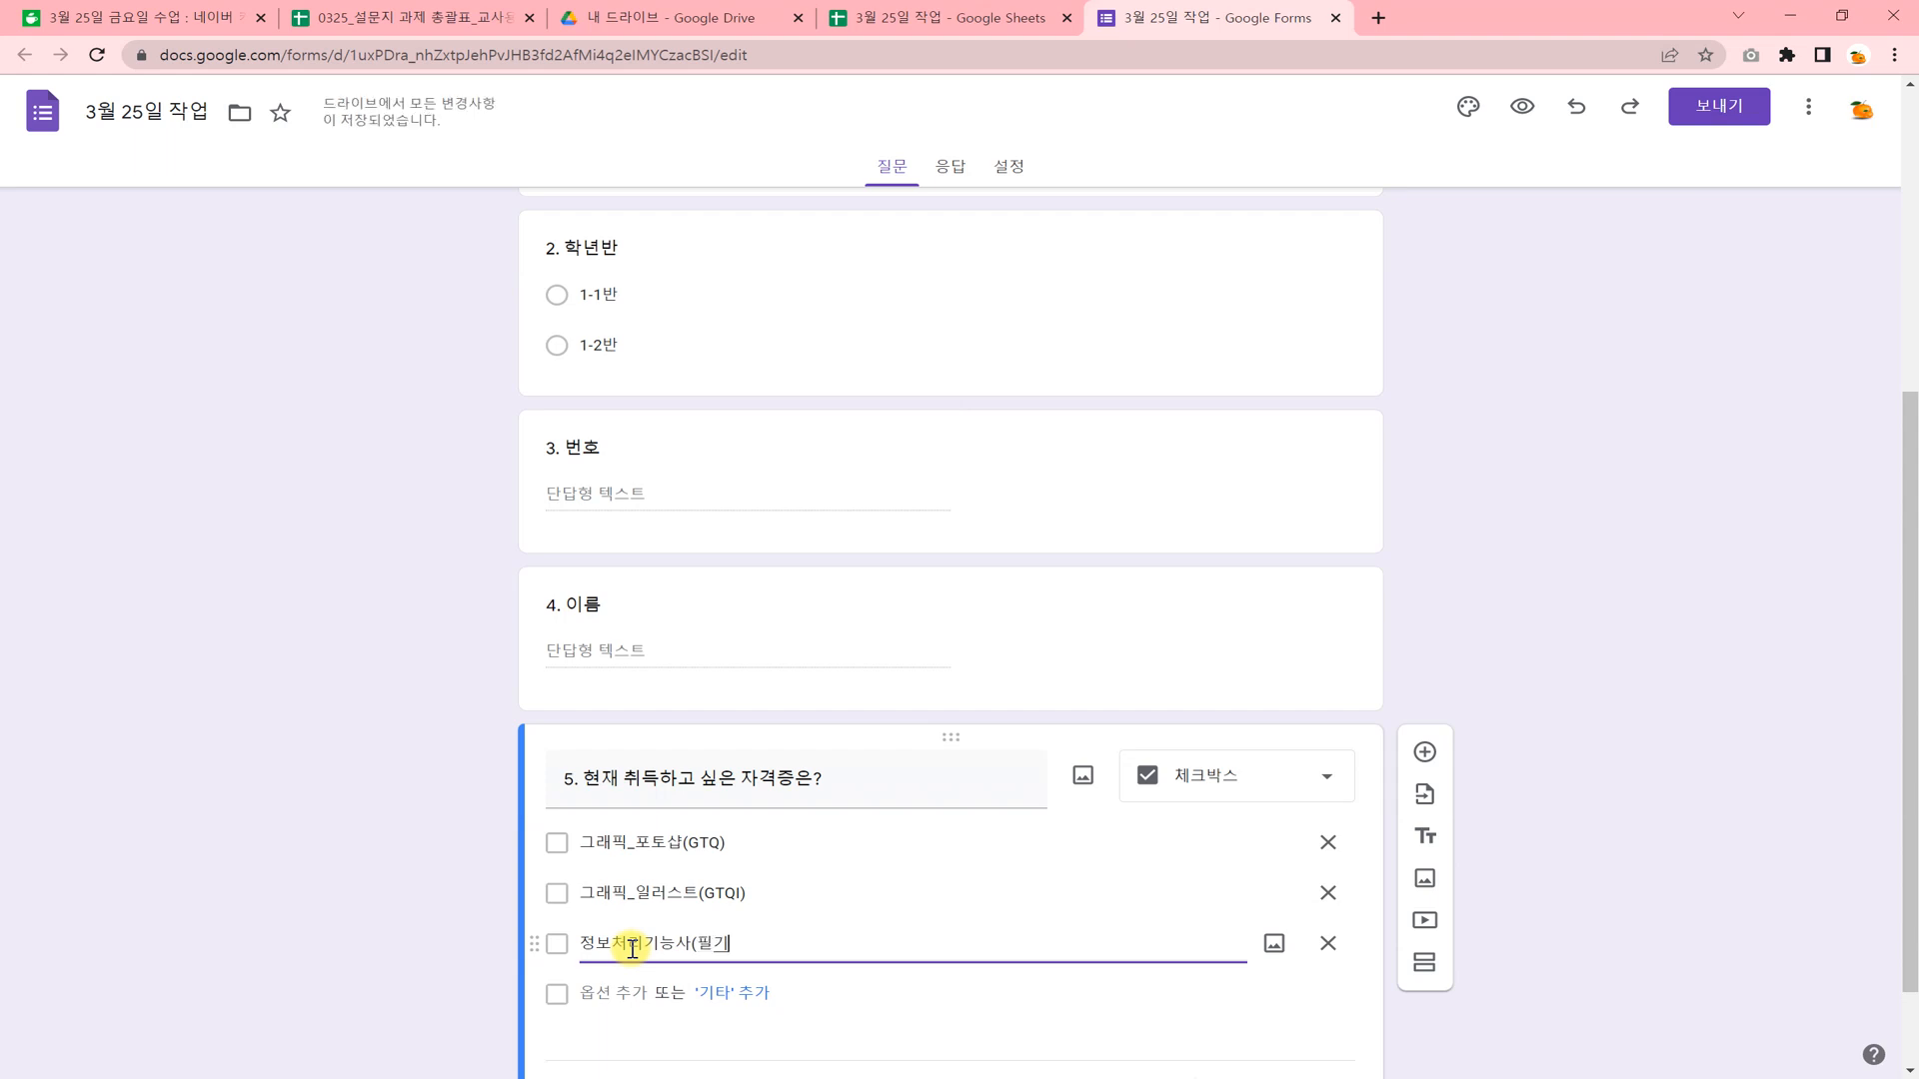
type(",TLFRL)")
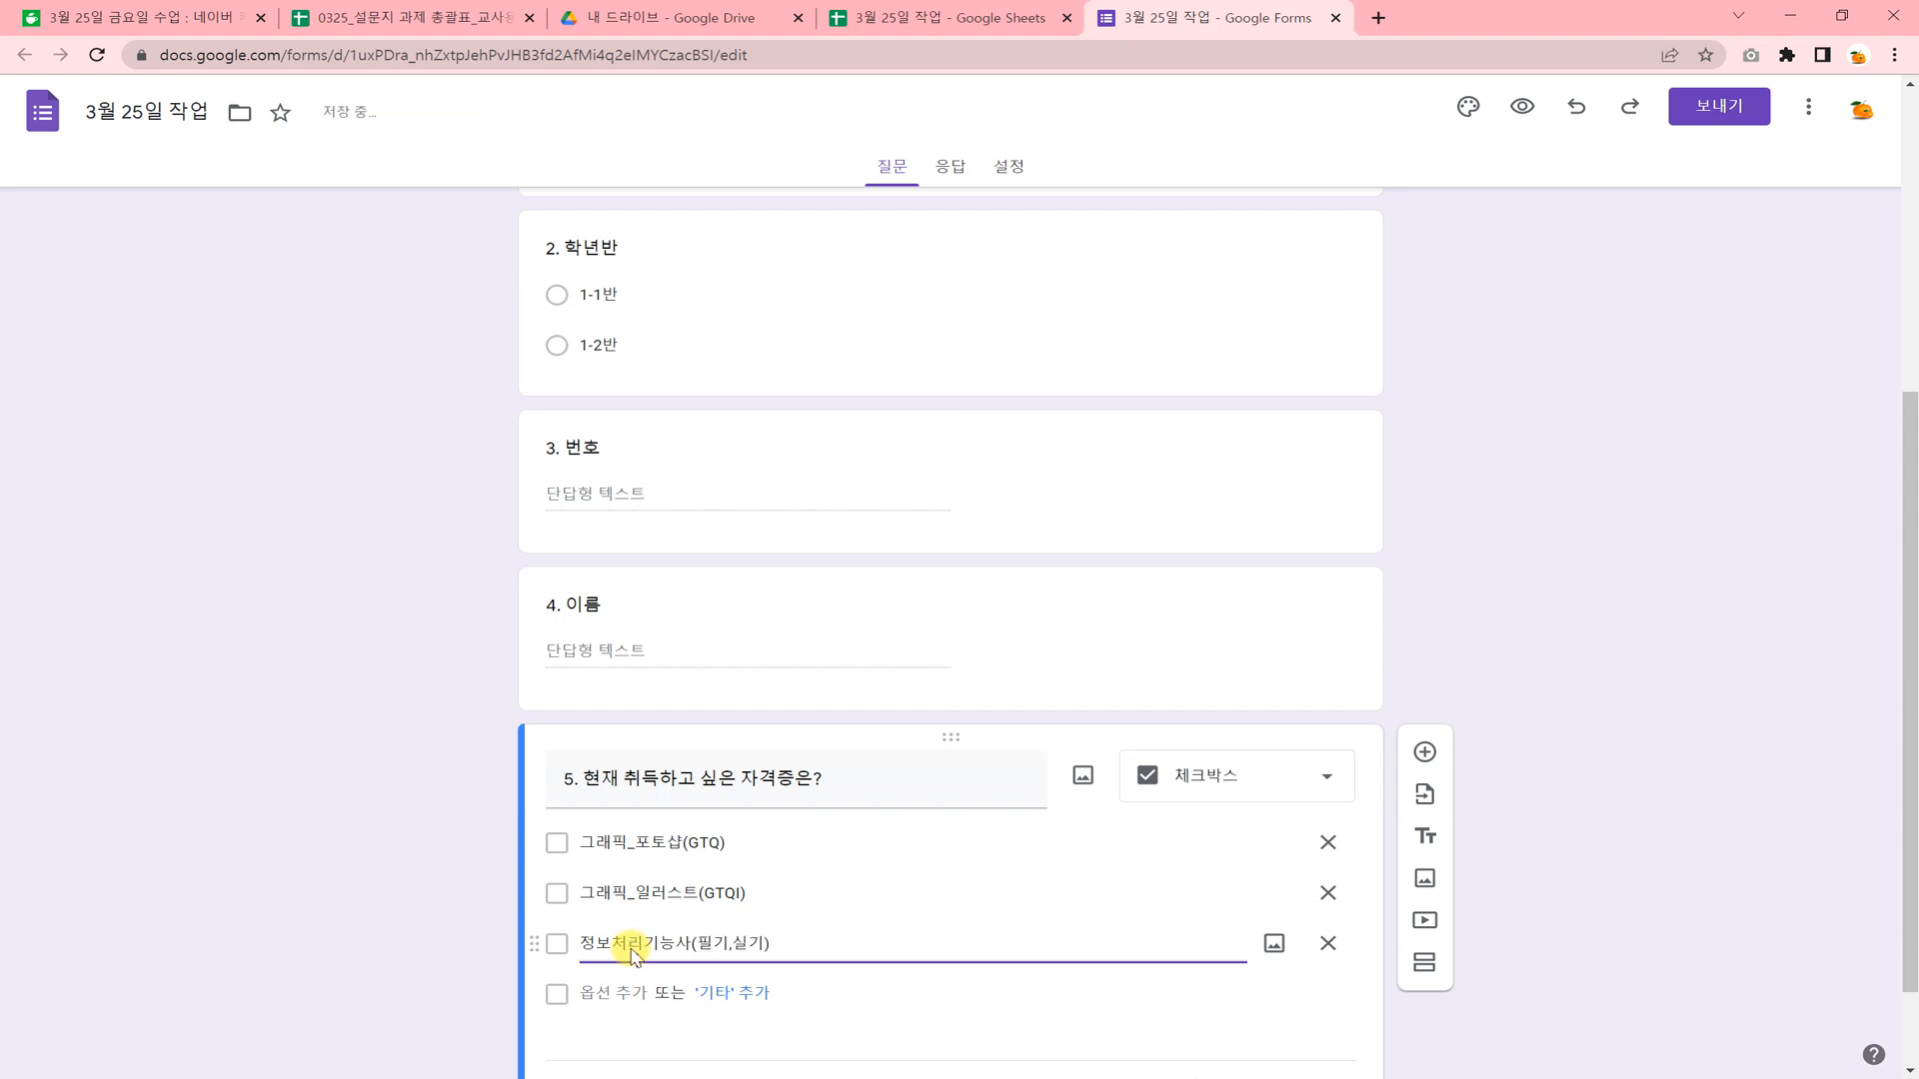
Add 웹기능사(필기,실기) and 영상편집 as the fourth and fifth options of question 5.
left_click(631, 993)
type("DNJ")
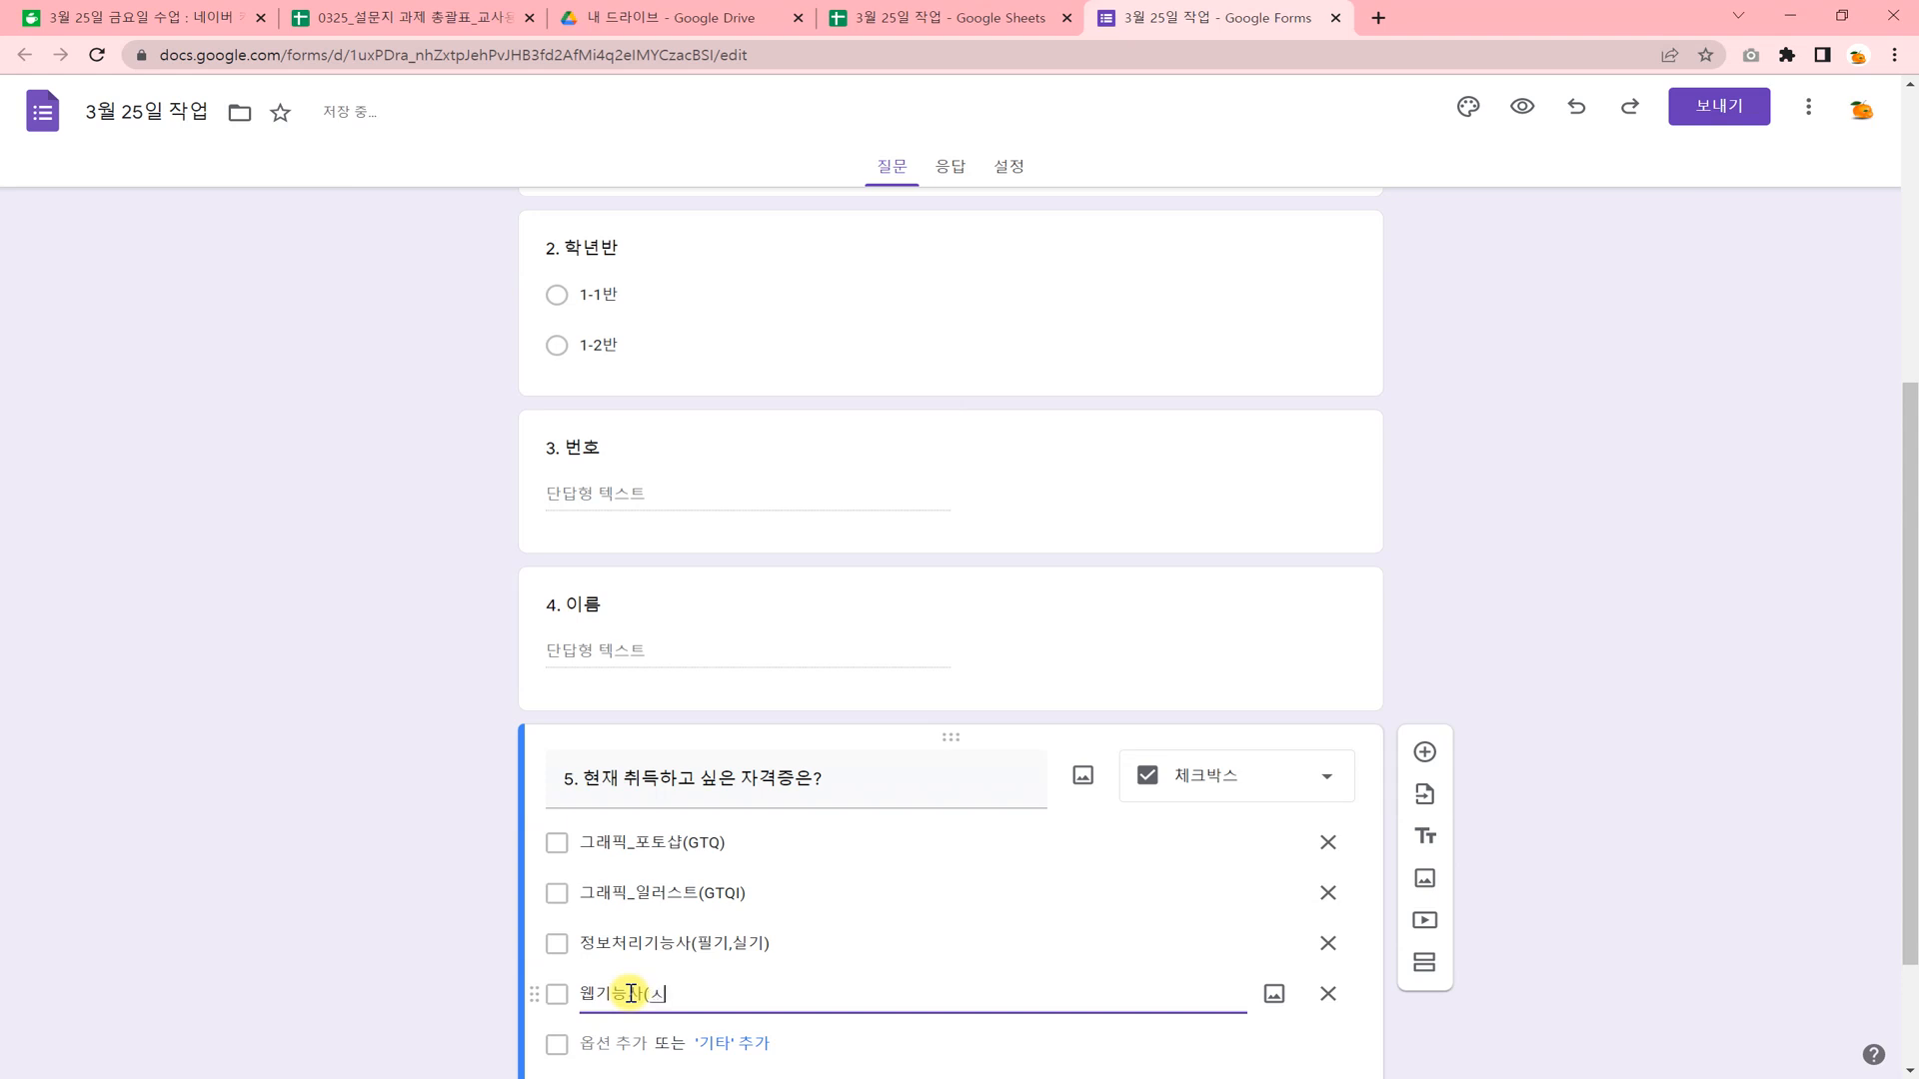
type("실기")
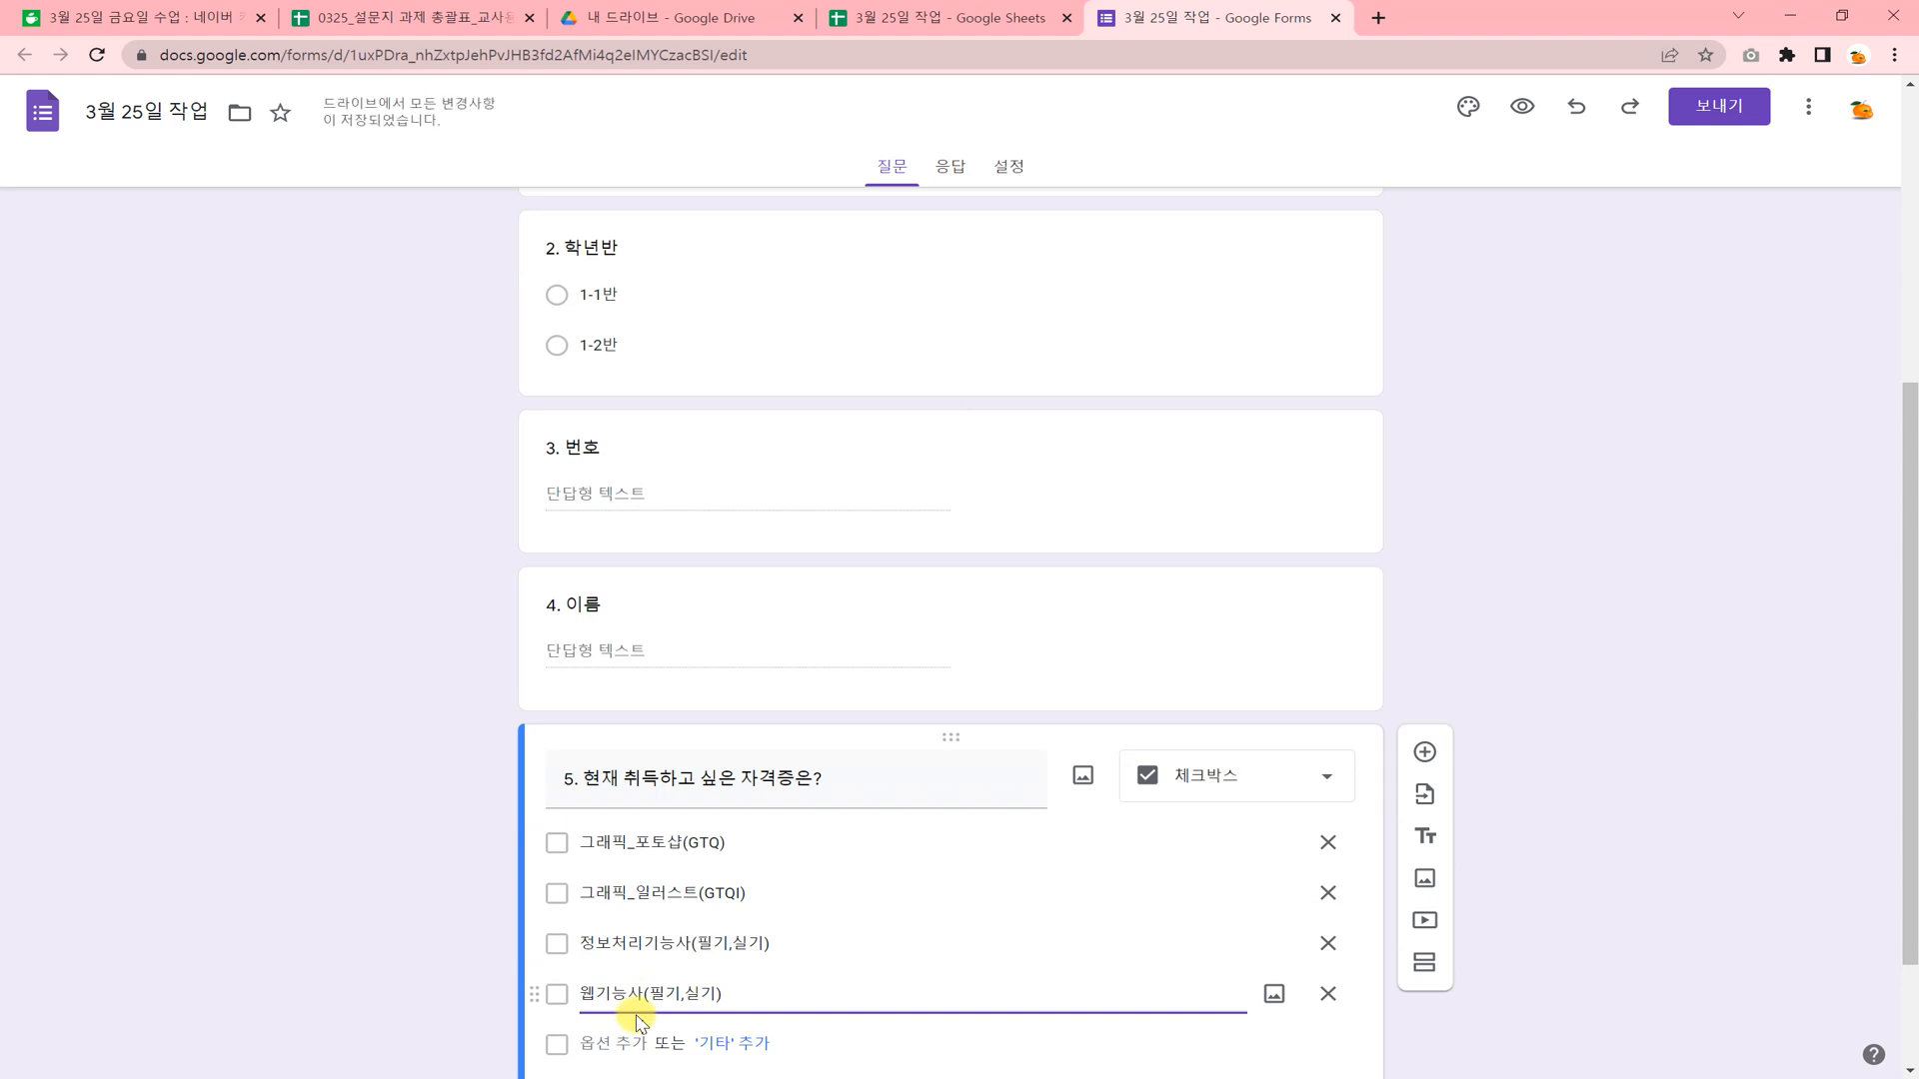
scroll(771, 964, "down", 2)
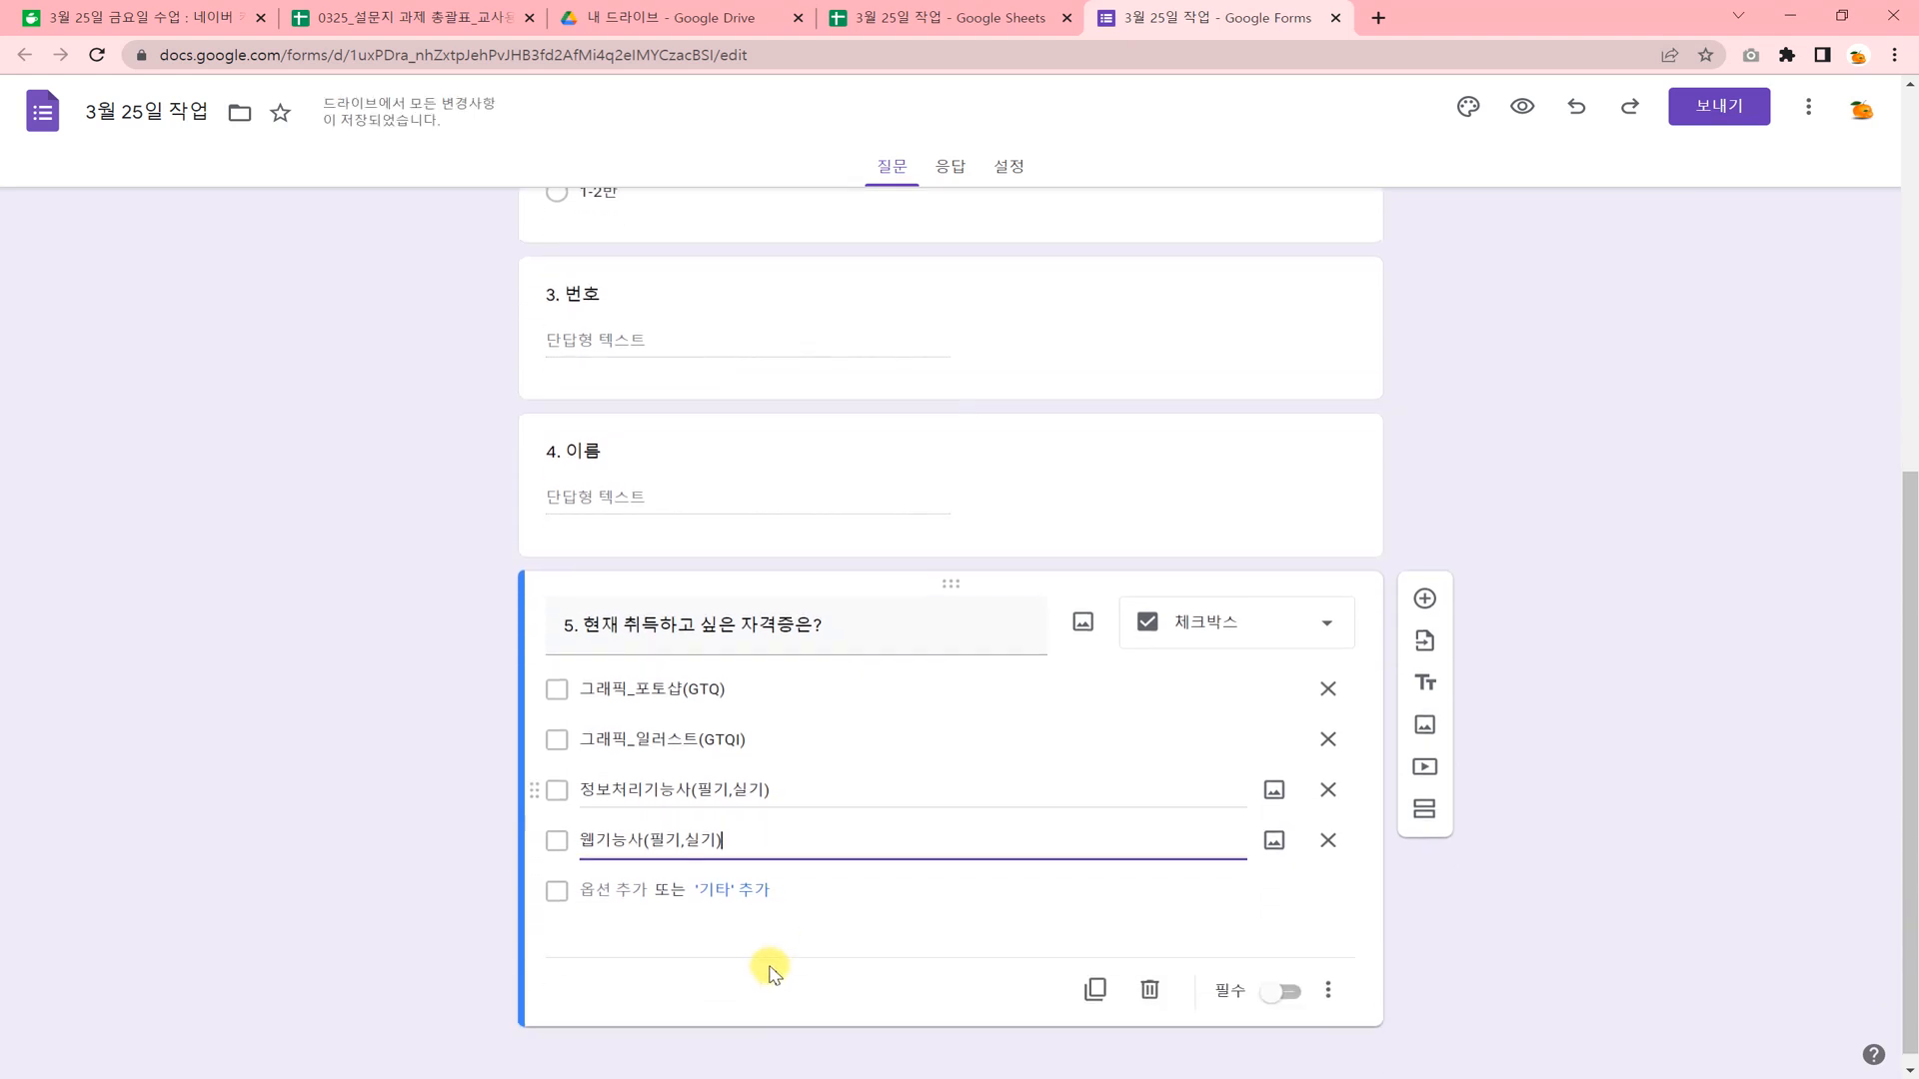
left_click(614, 872)
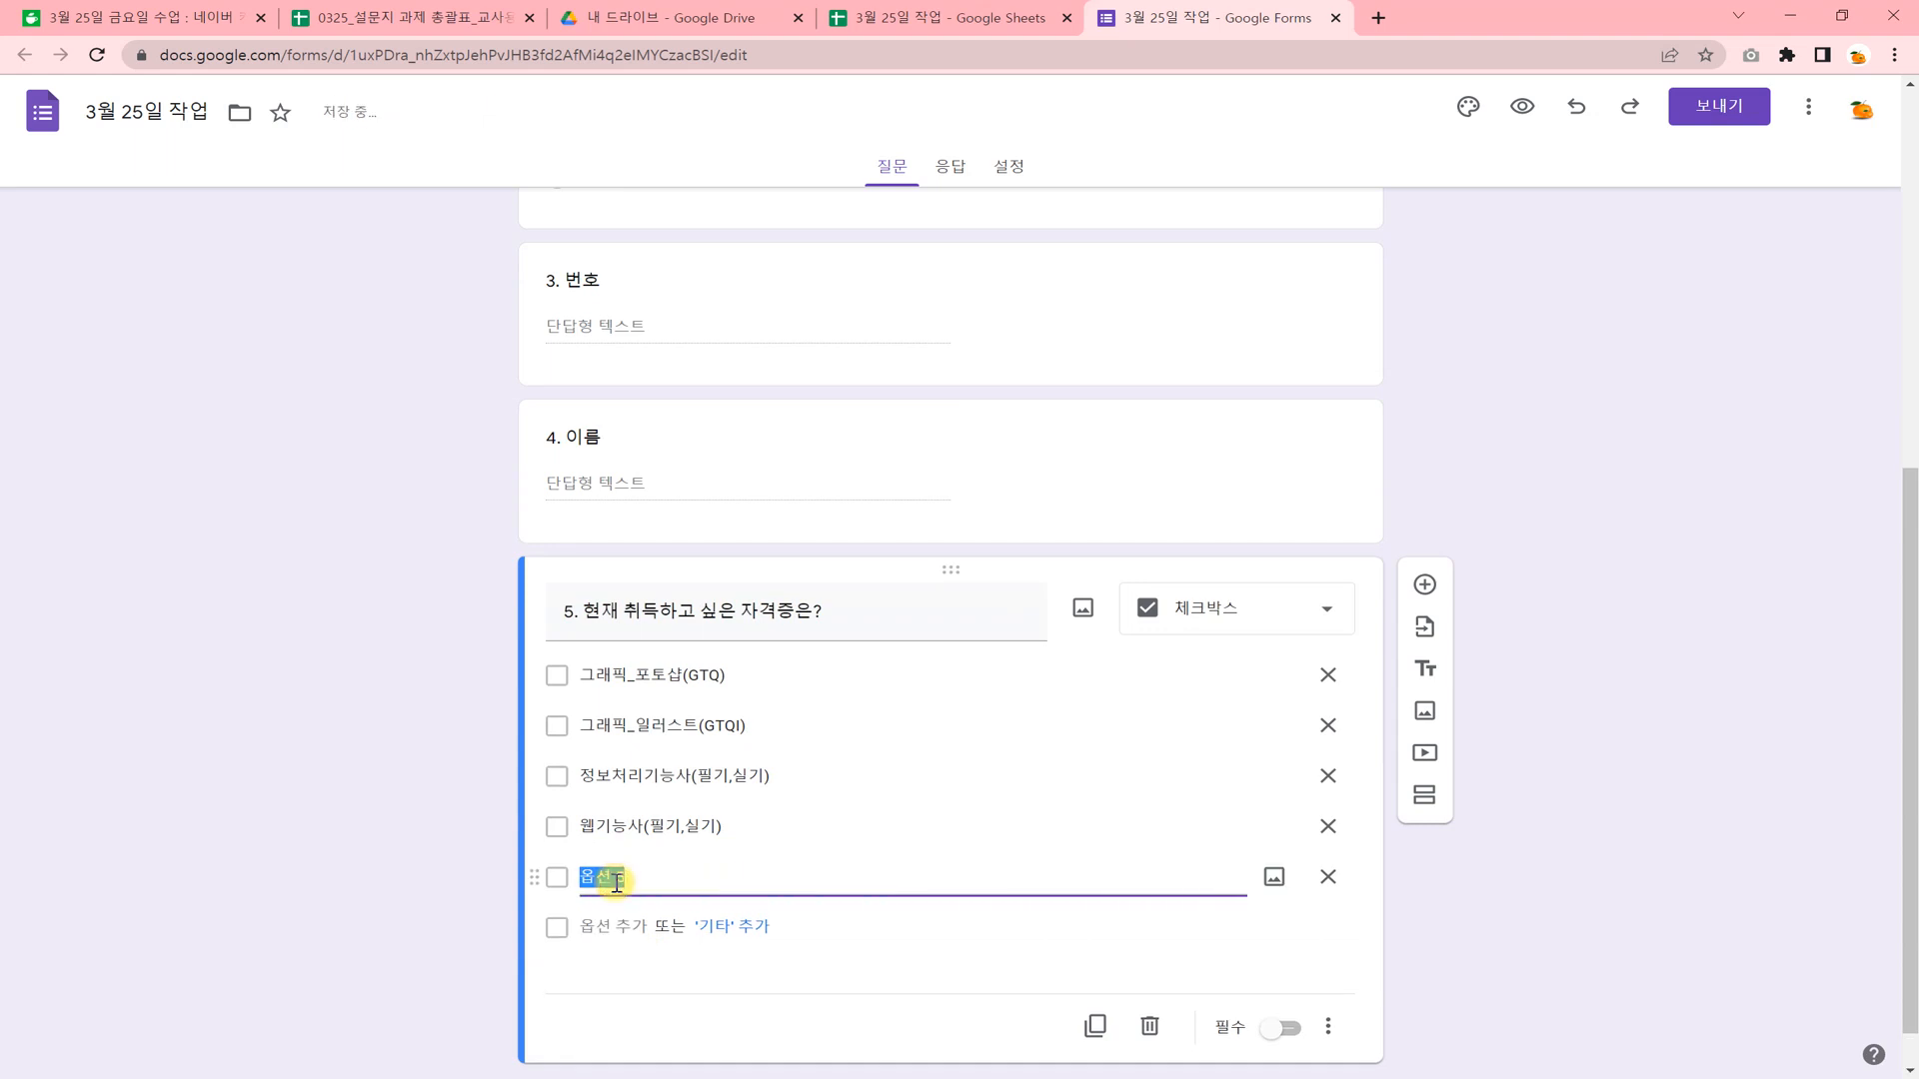
type("영사")
type("편집")
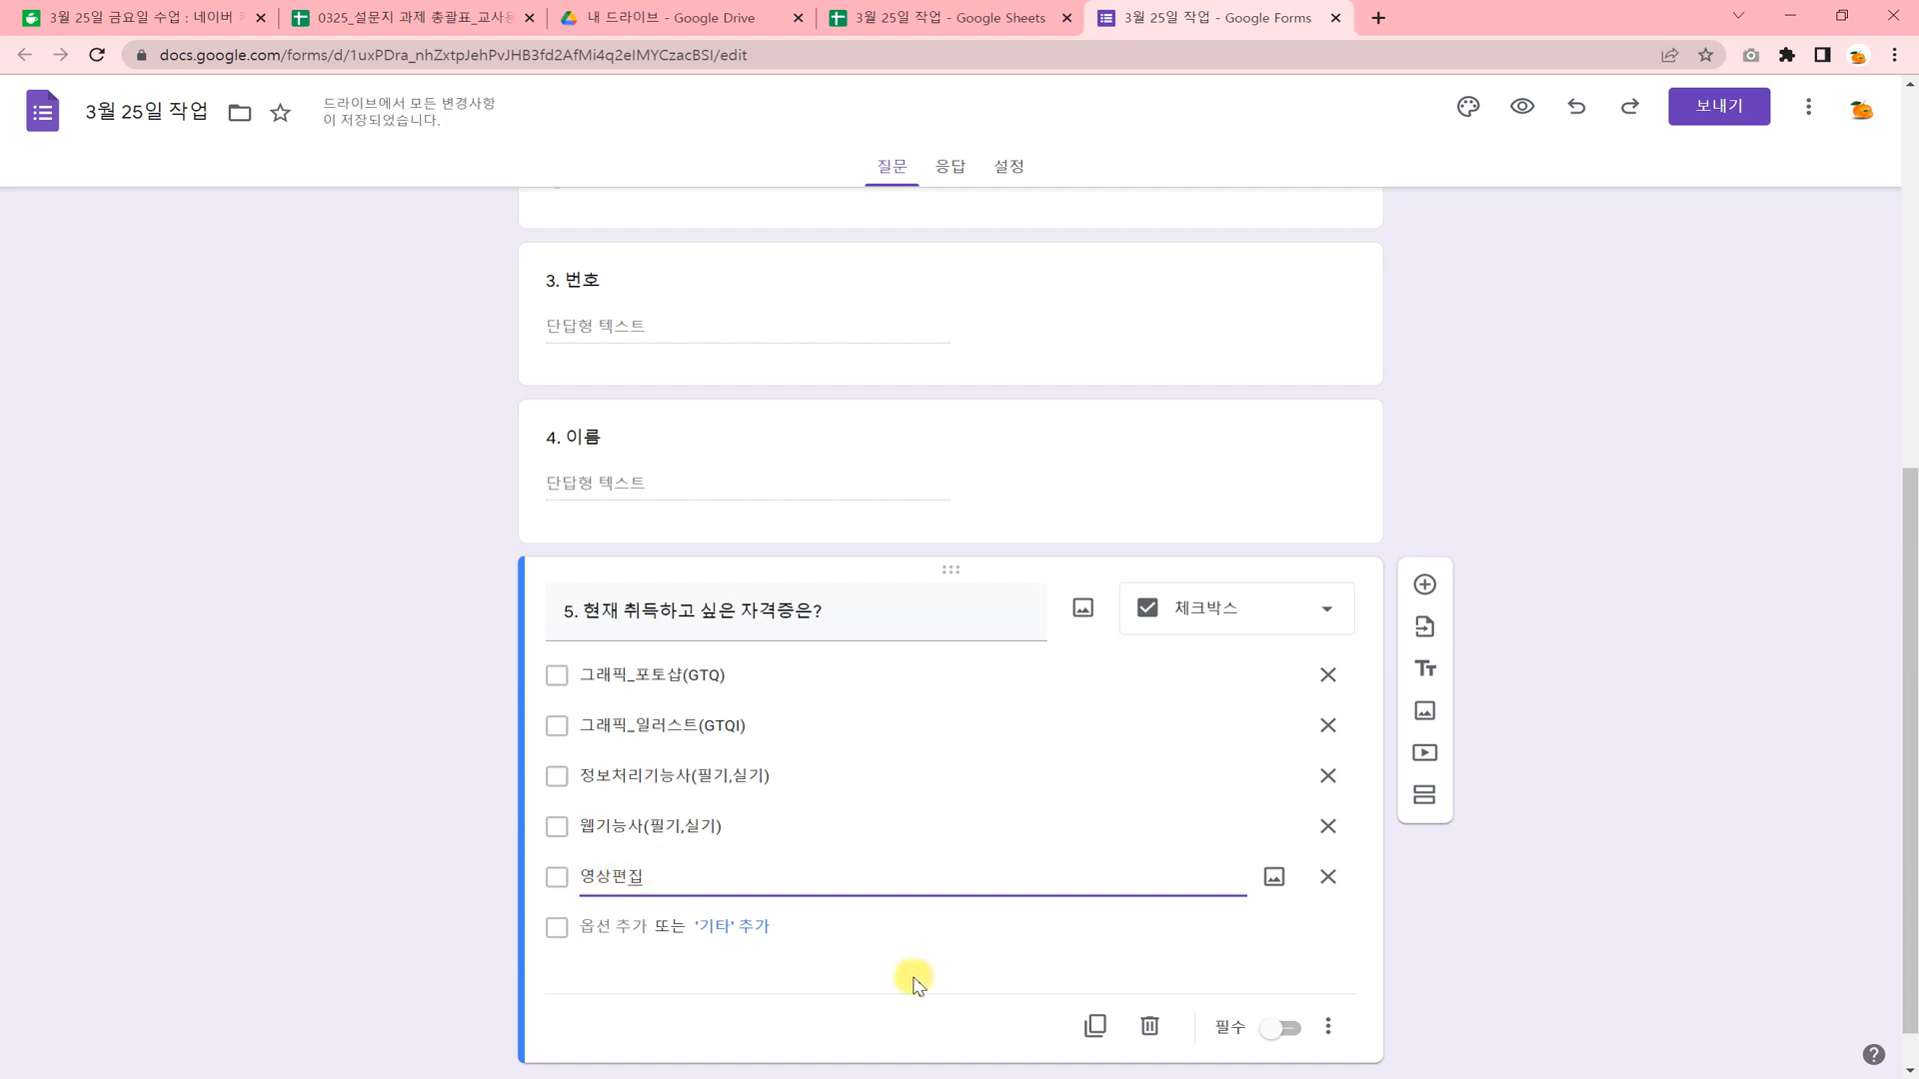
Review all the form's questions from the title to question 5 and the question types available for question 5.
scroll(869, 870, "up", 5)
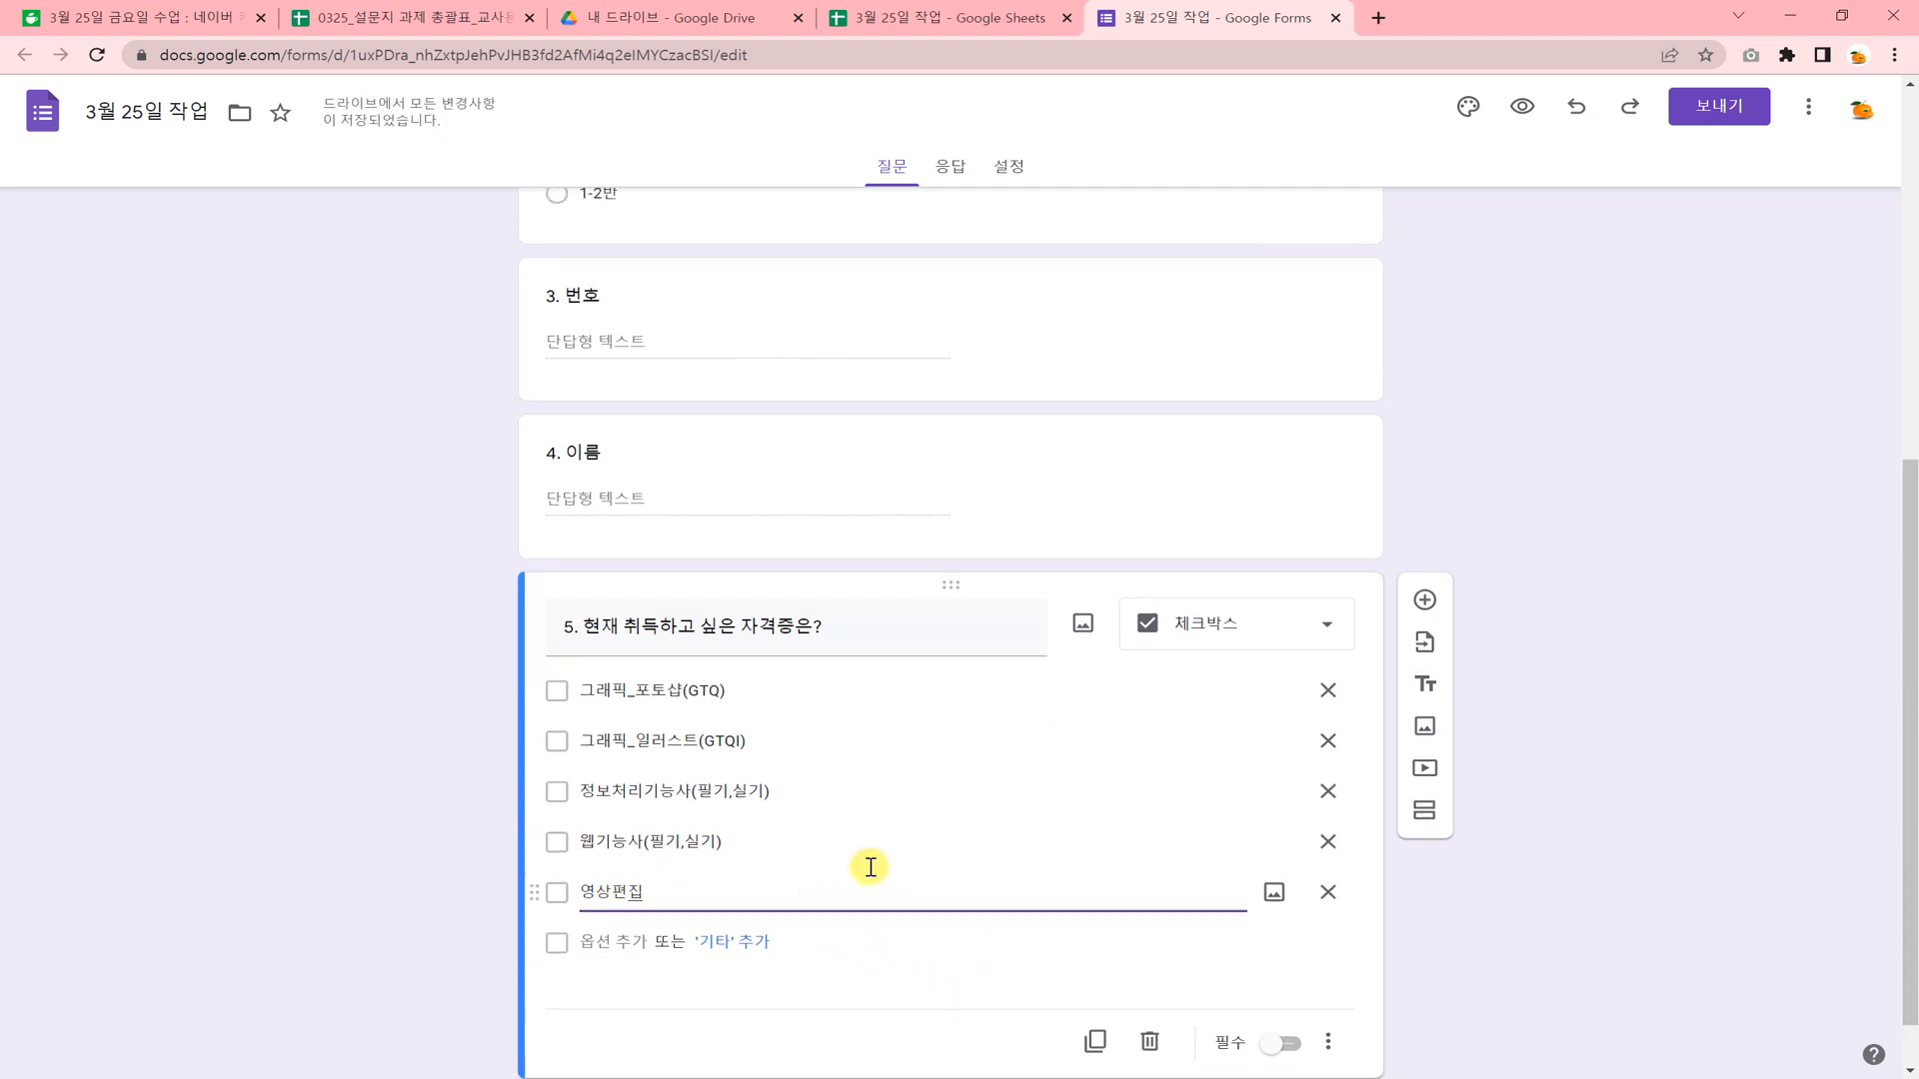
scroll(870, 870, "up", 2)
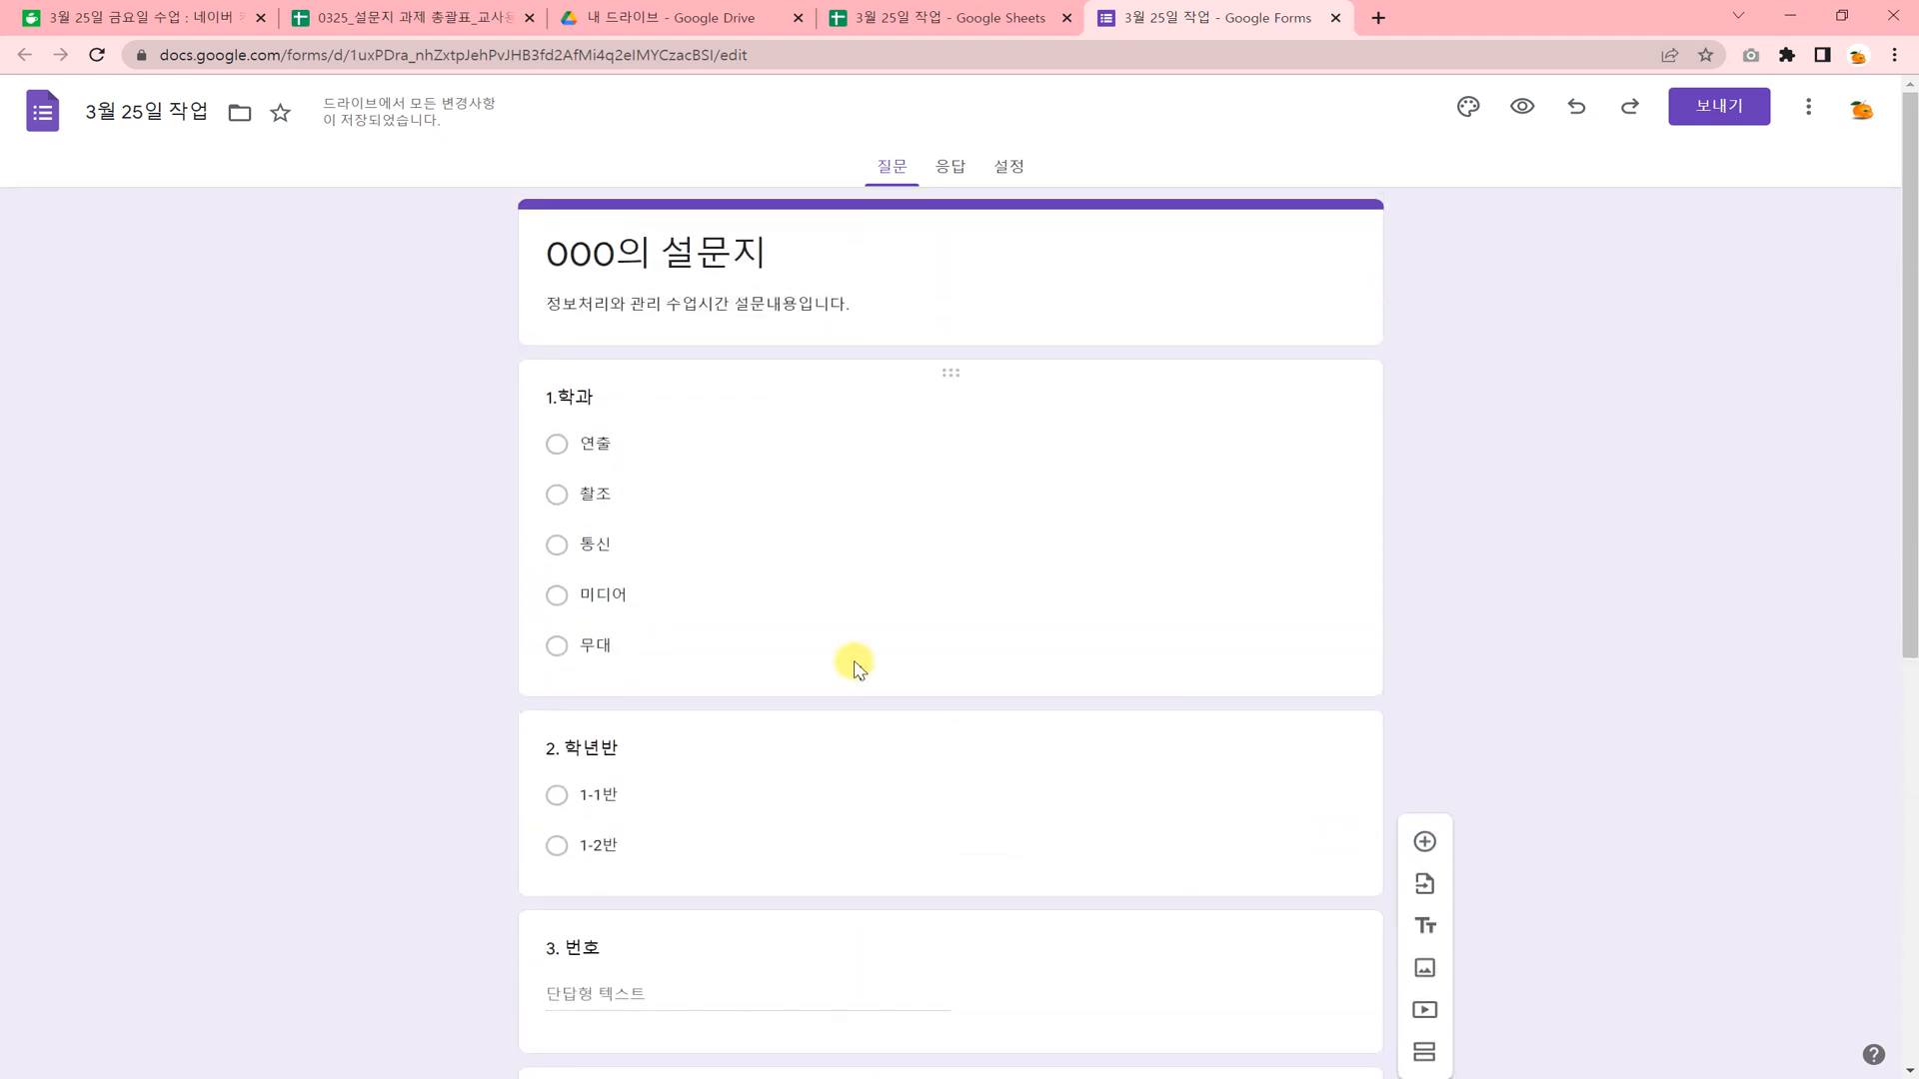
scroll(848, 622, "down", 2)
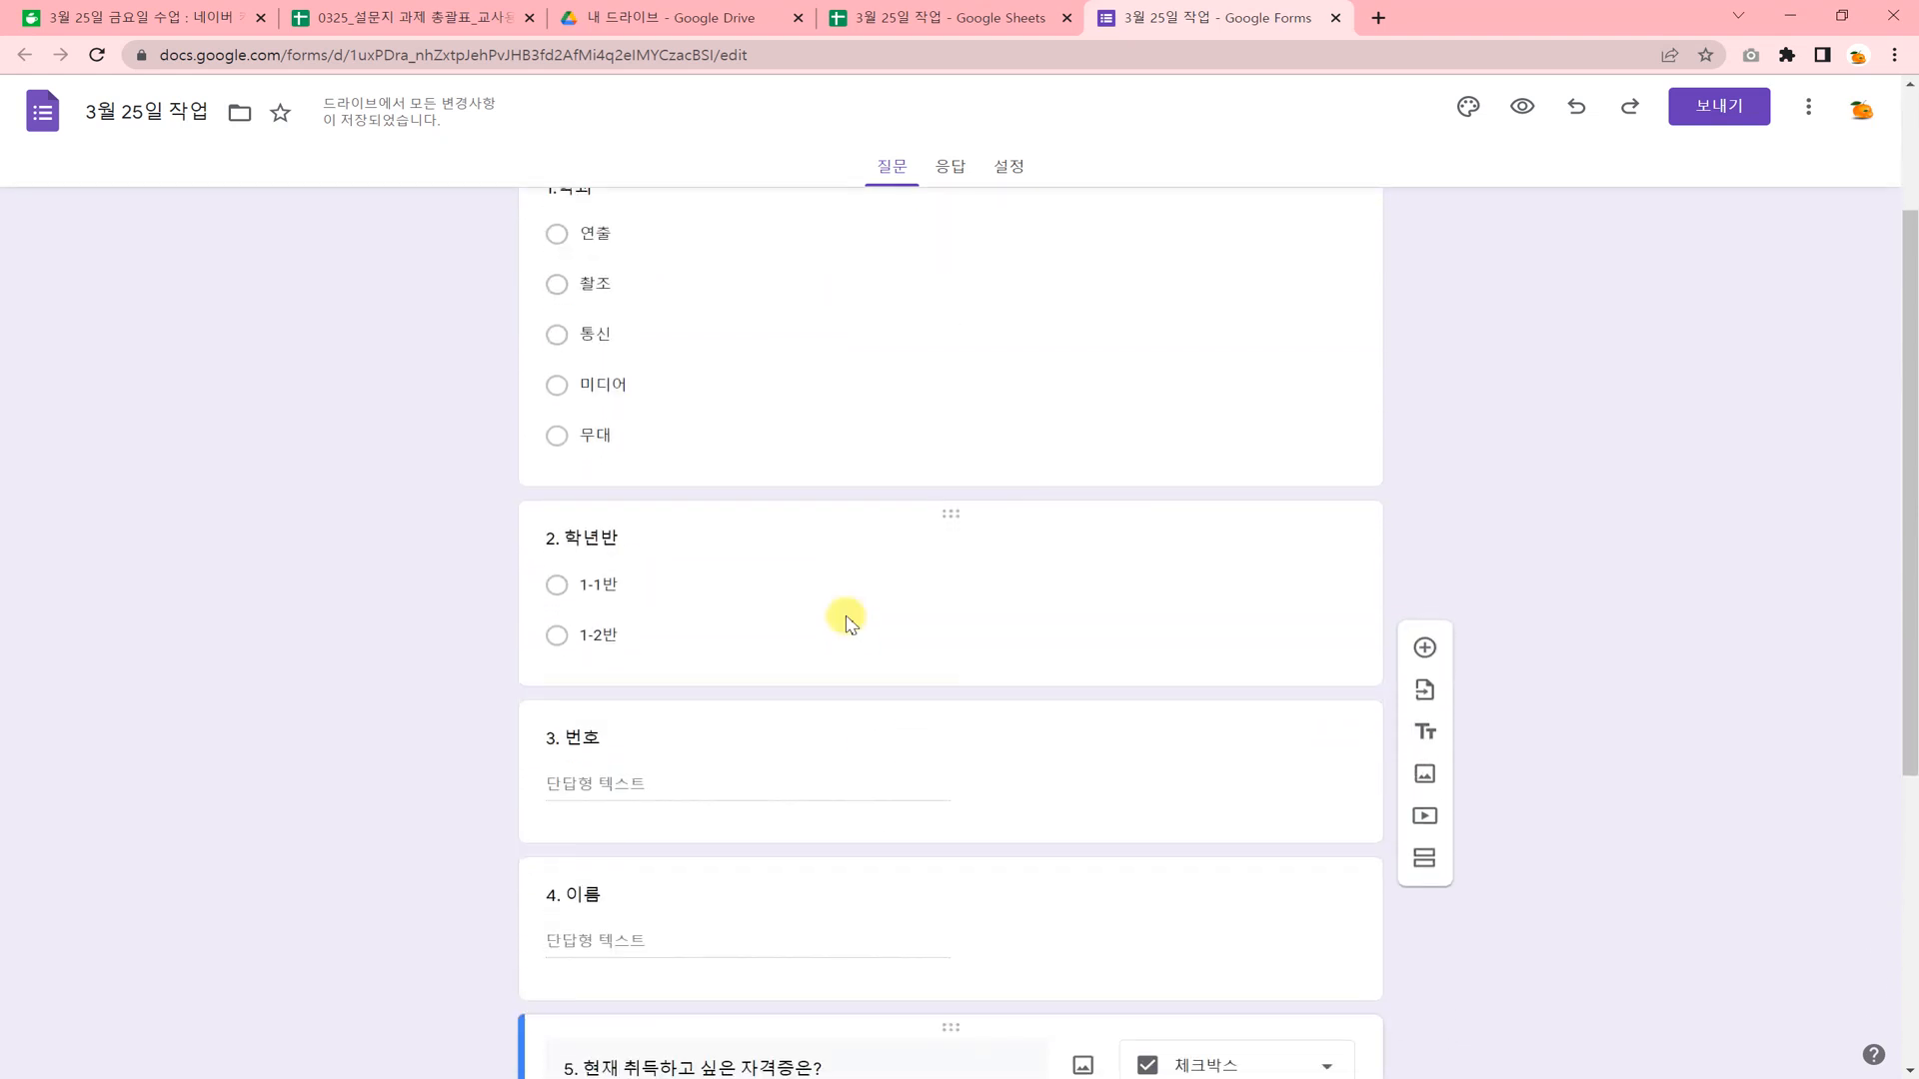
scroll(848, 622, "down", 3)
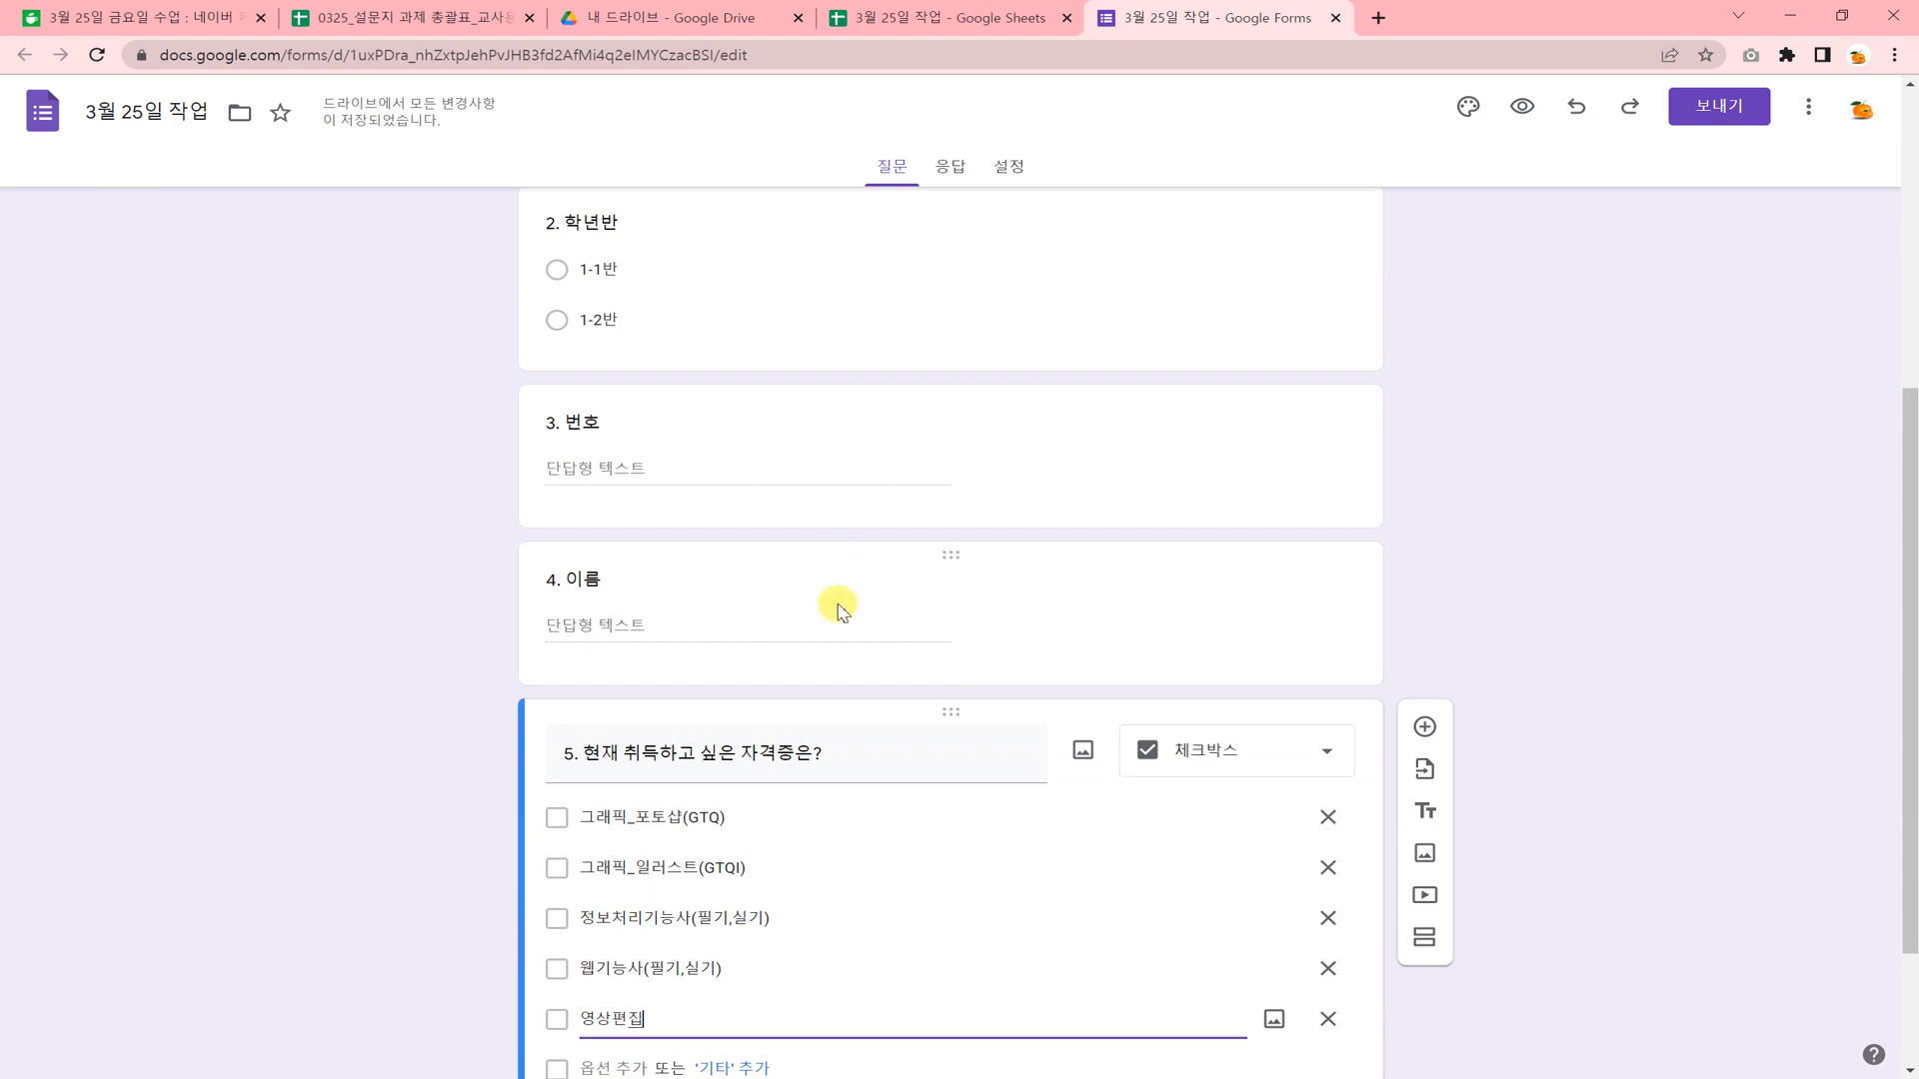
scroll(835, 667, "down", 2)
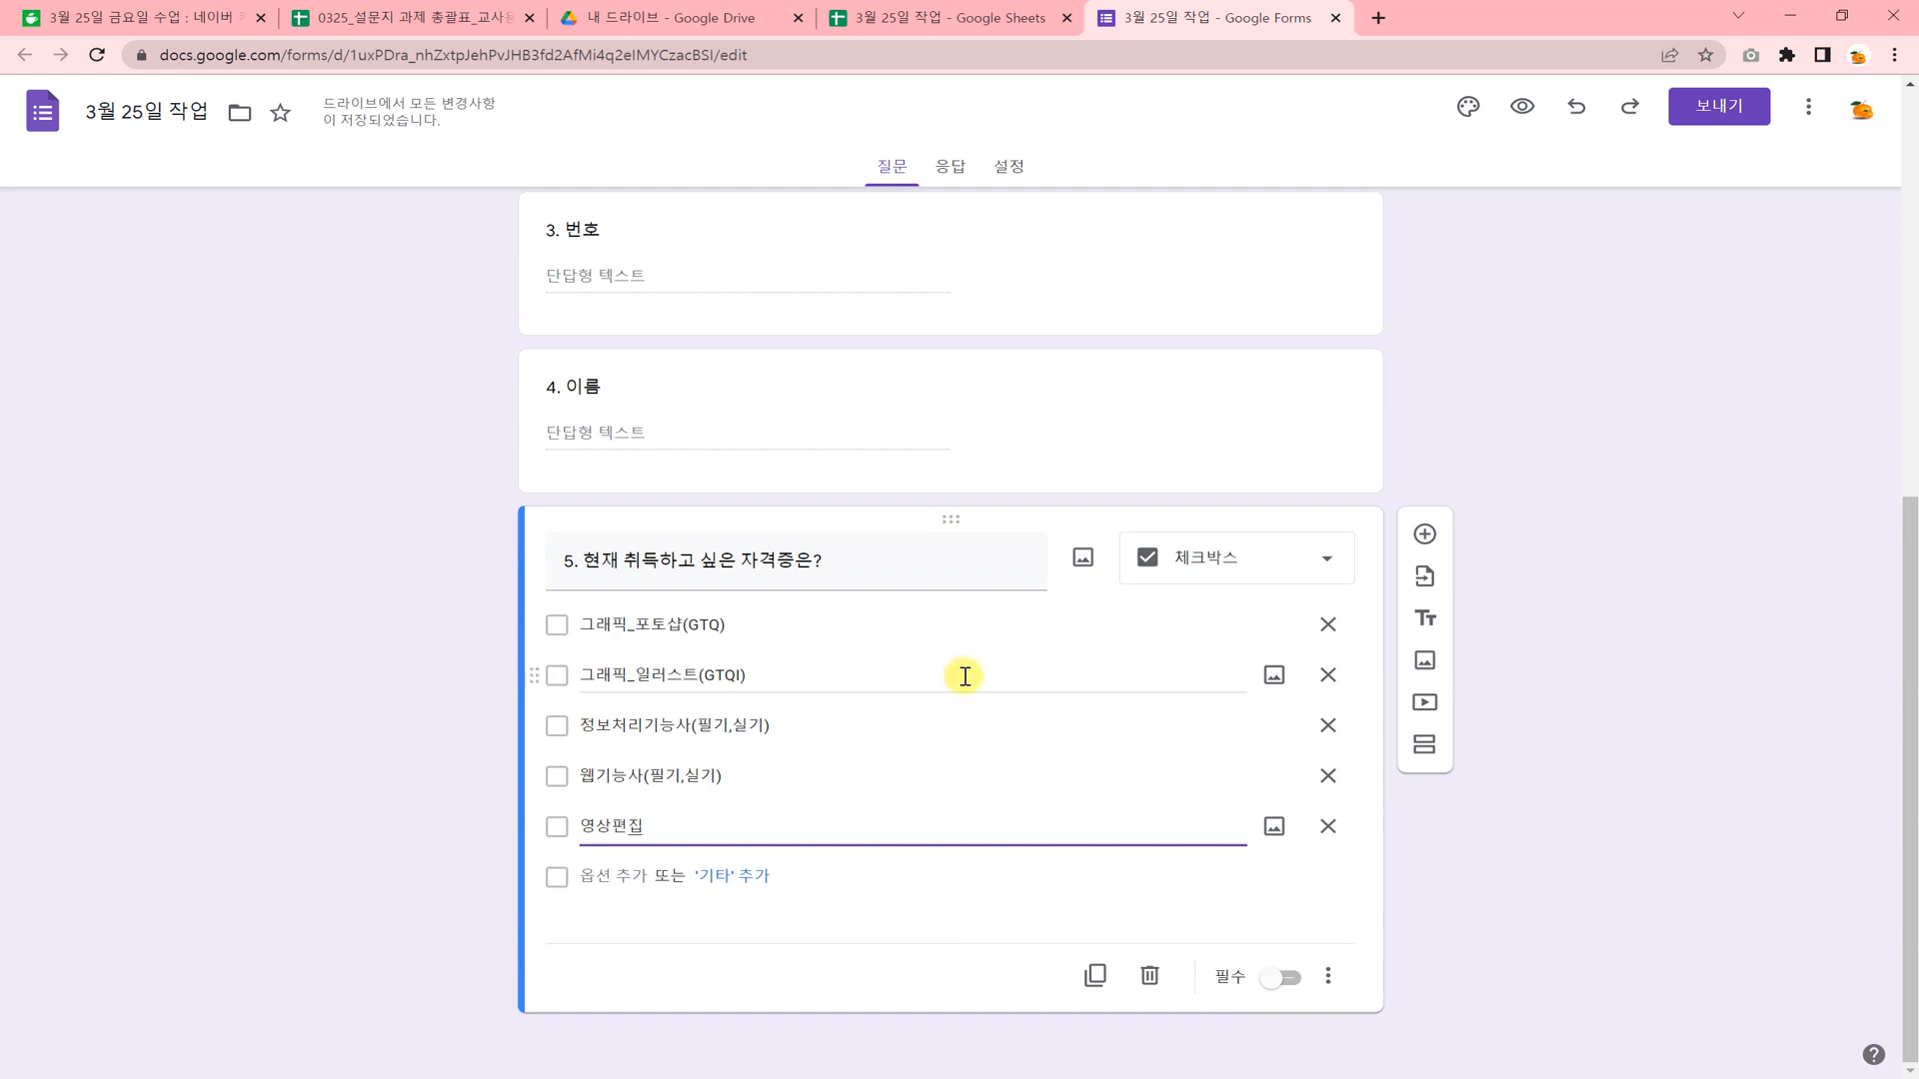
left_click(1327, 560)
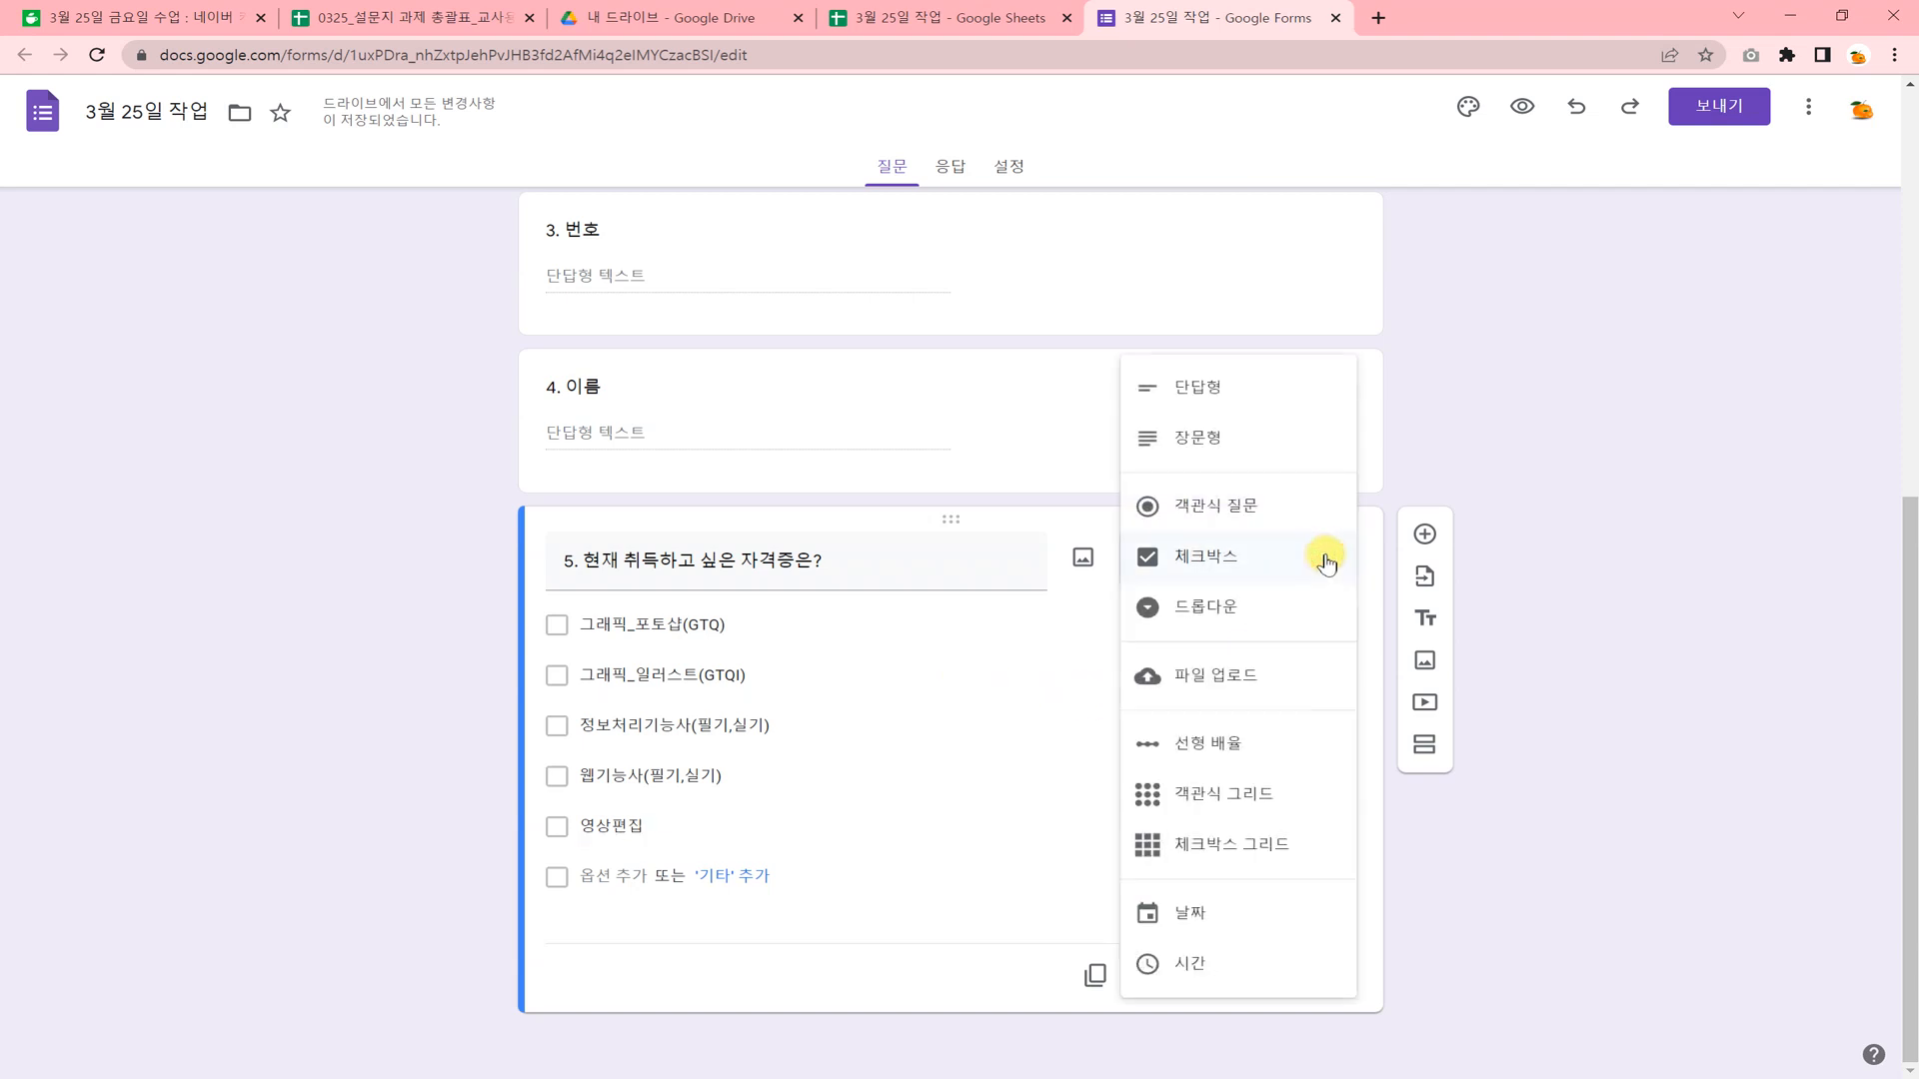
left_click(1409, 445)
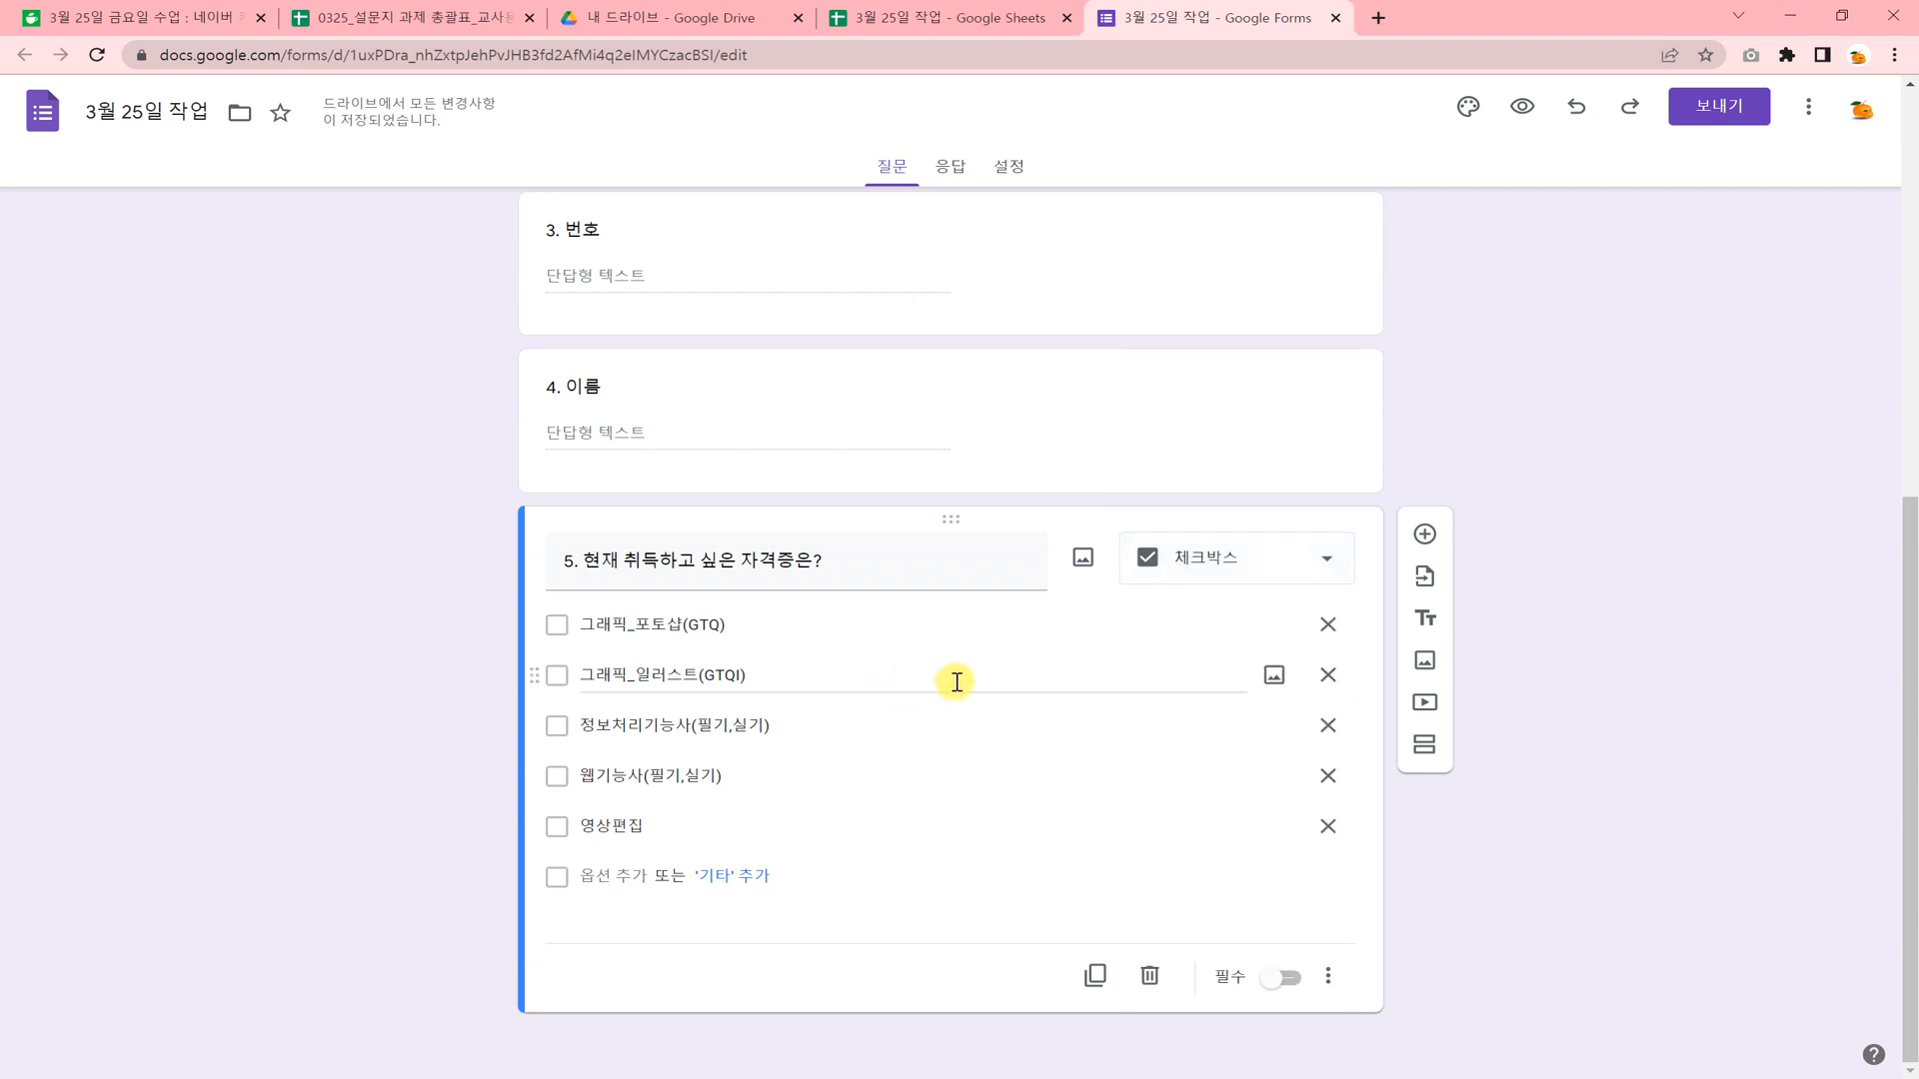
Get the survey's share link from the send options, shorten the URL and copy it.
scroll(959, 683, "up", 8)
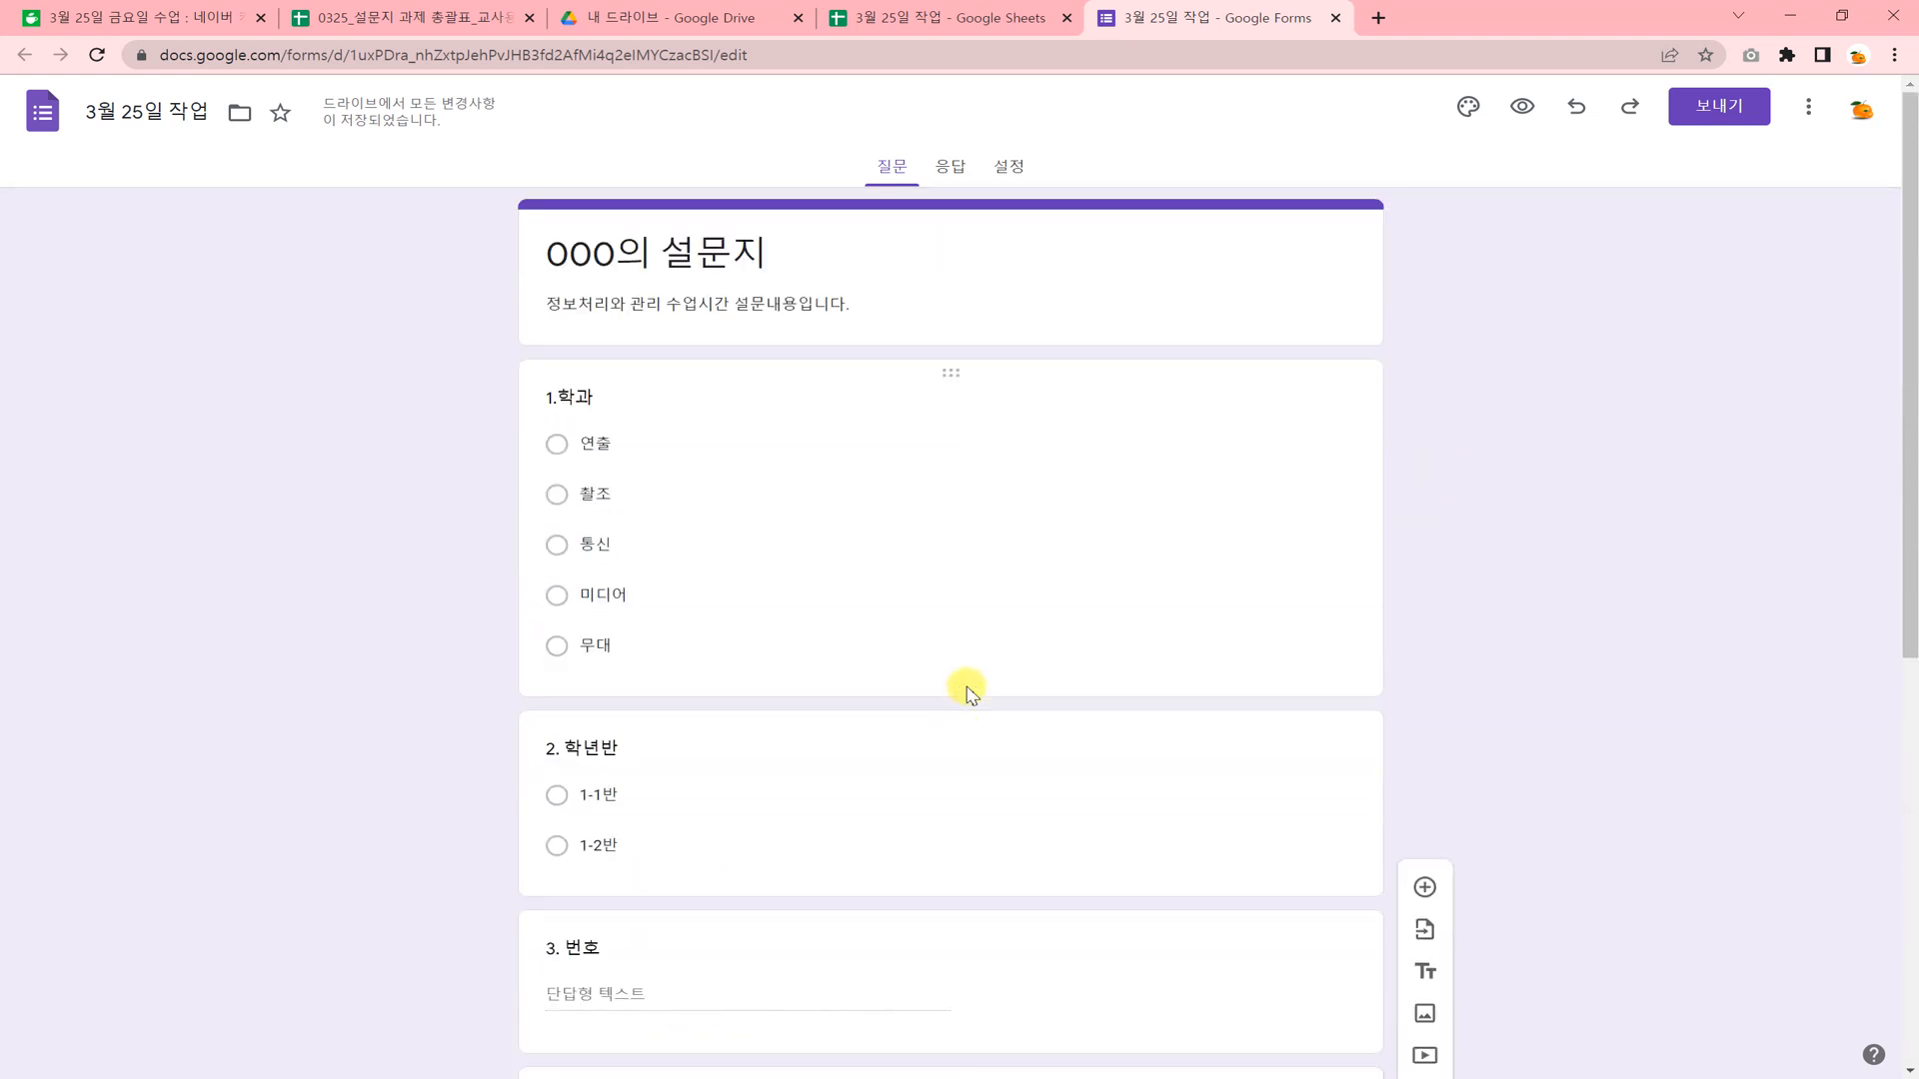
left_click(1711, 118)
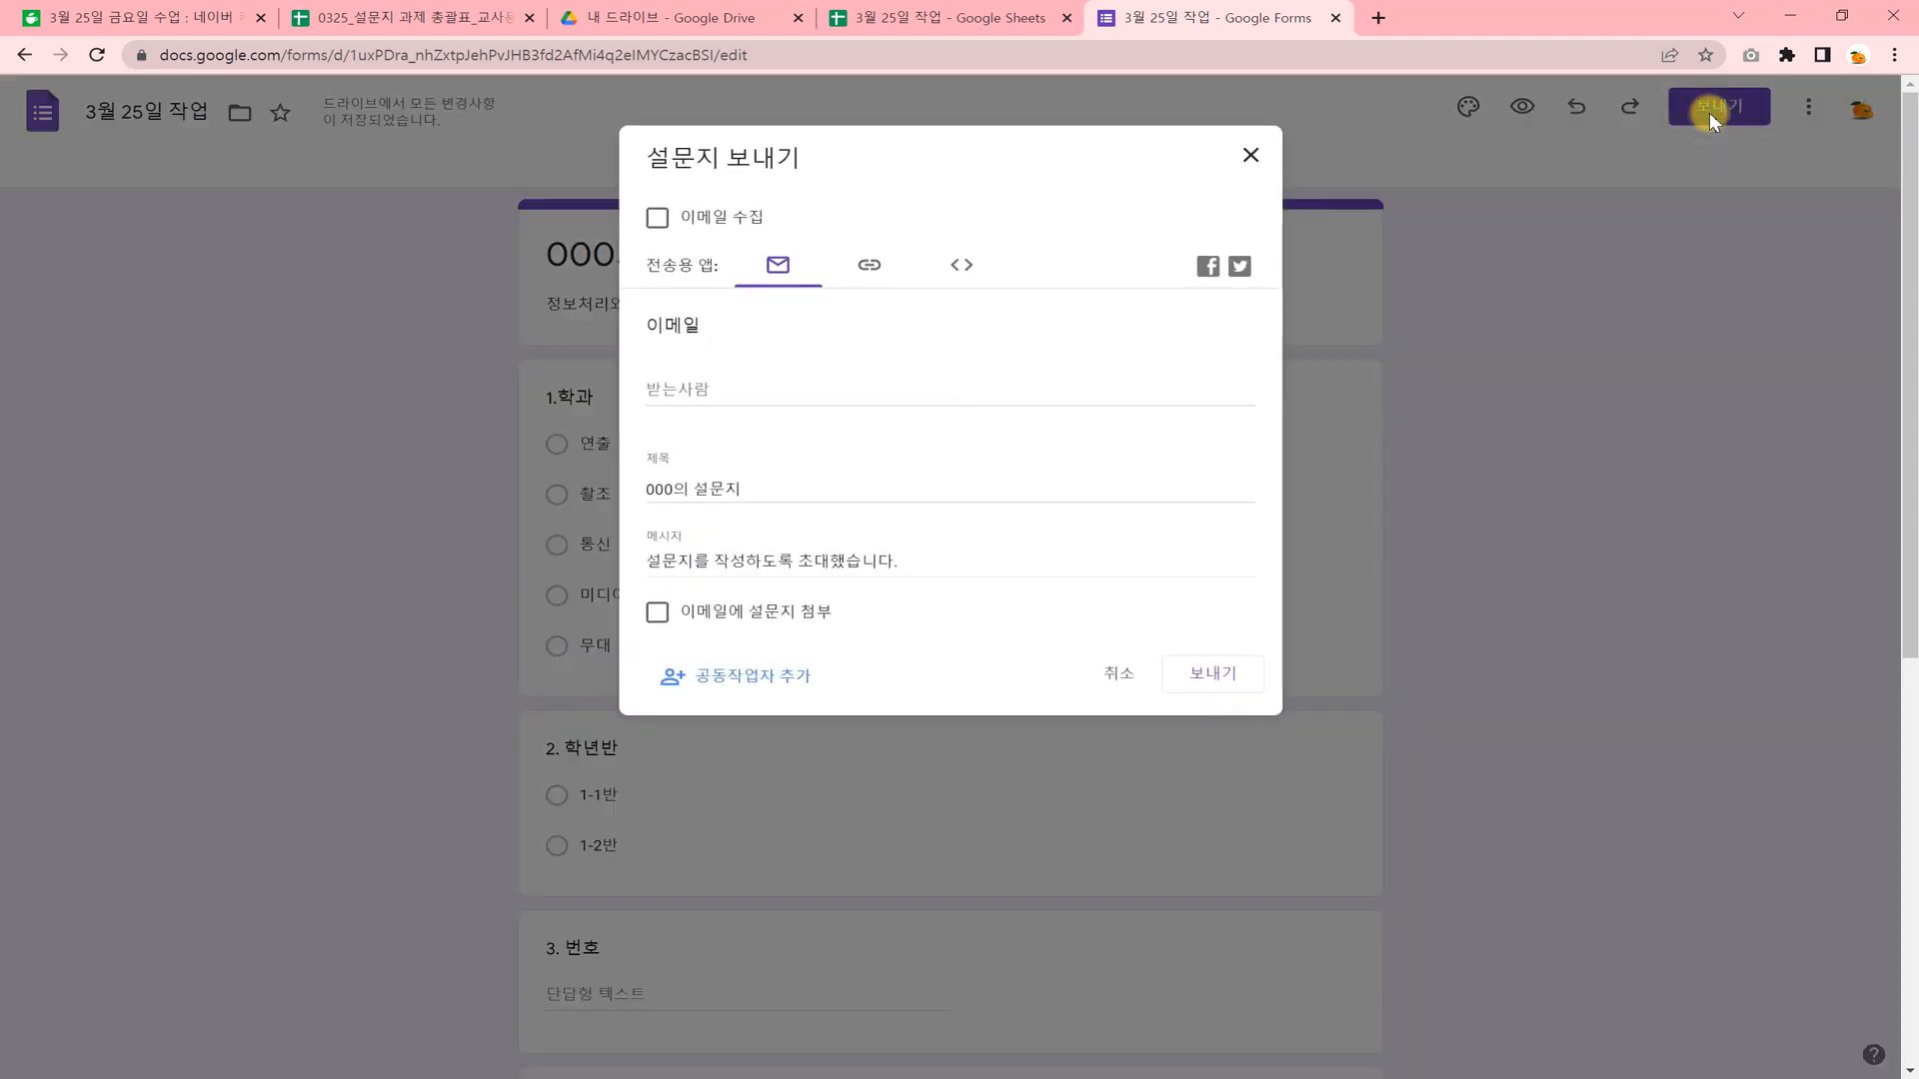
left_click(870, 266)
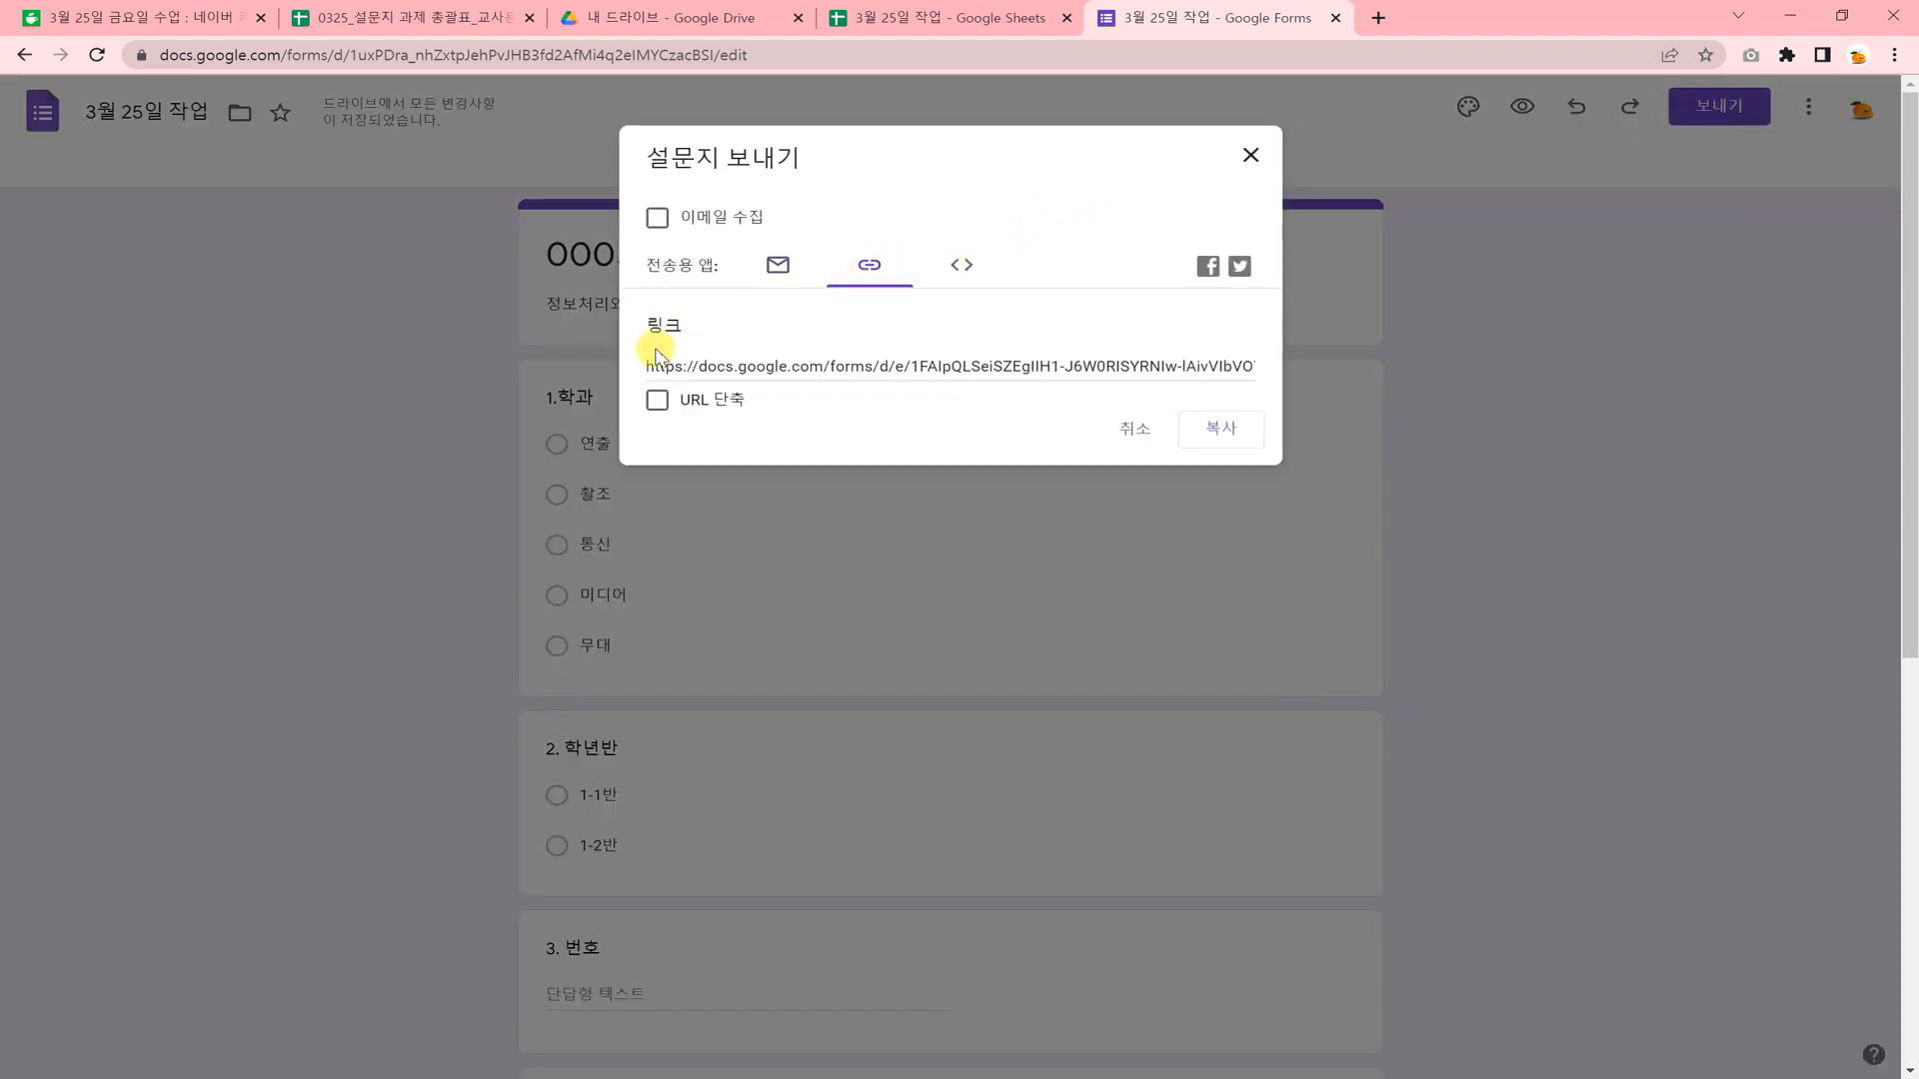
left_click(657, 401)
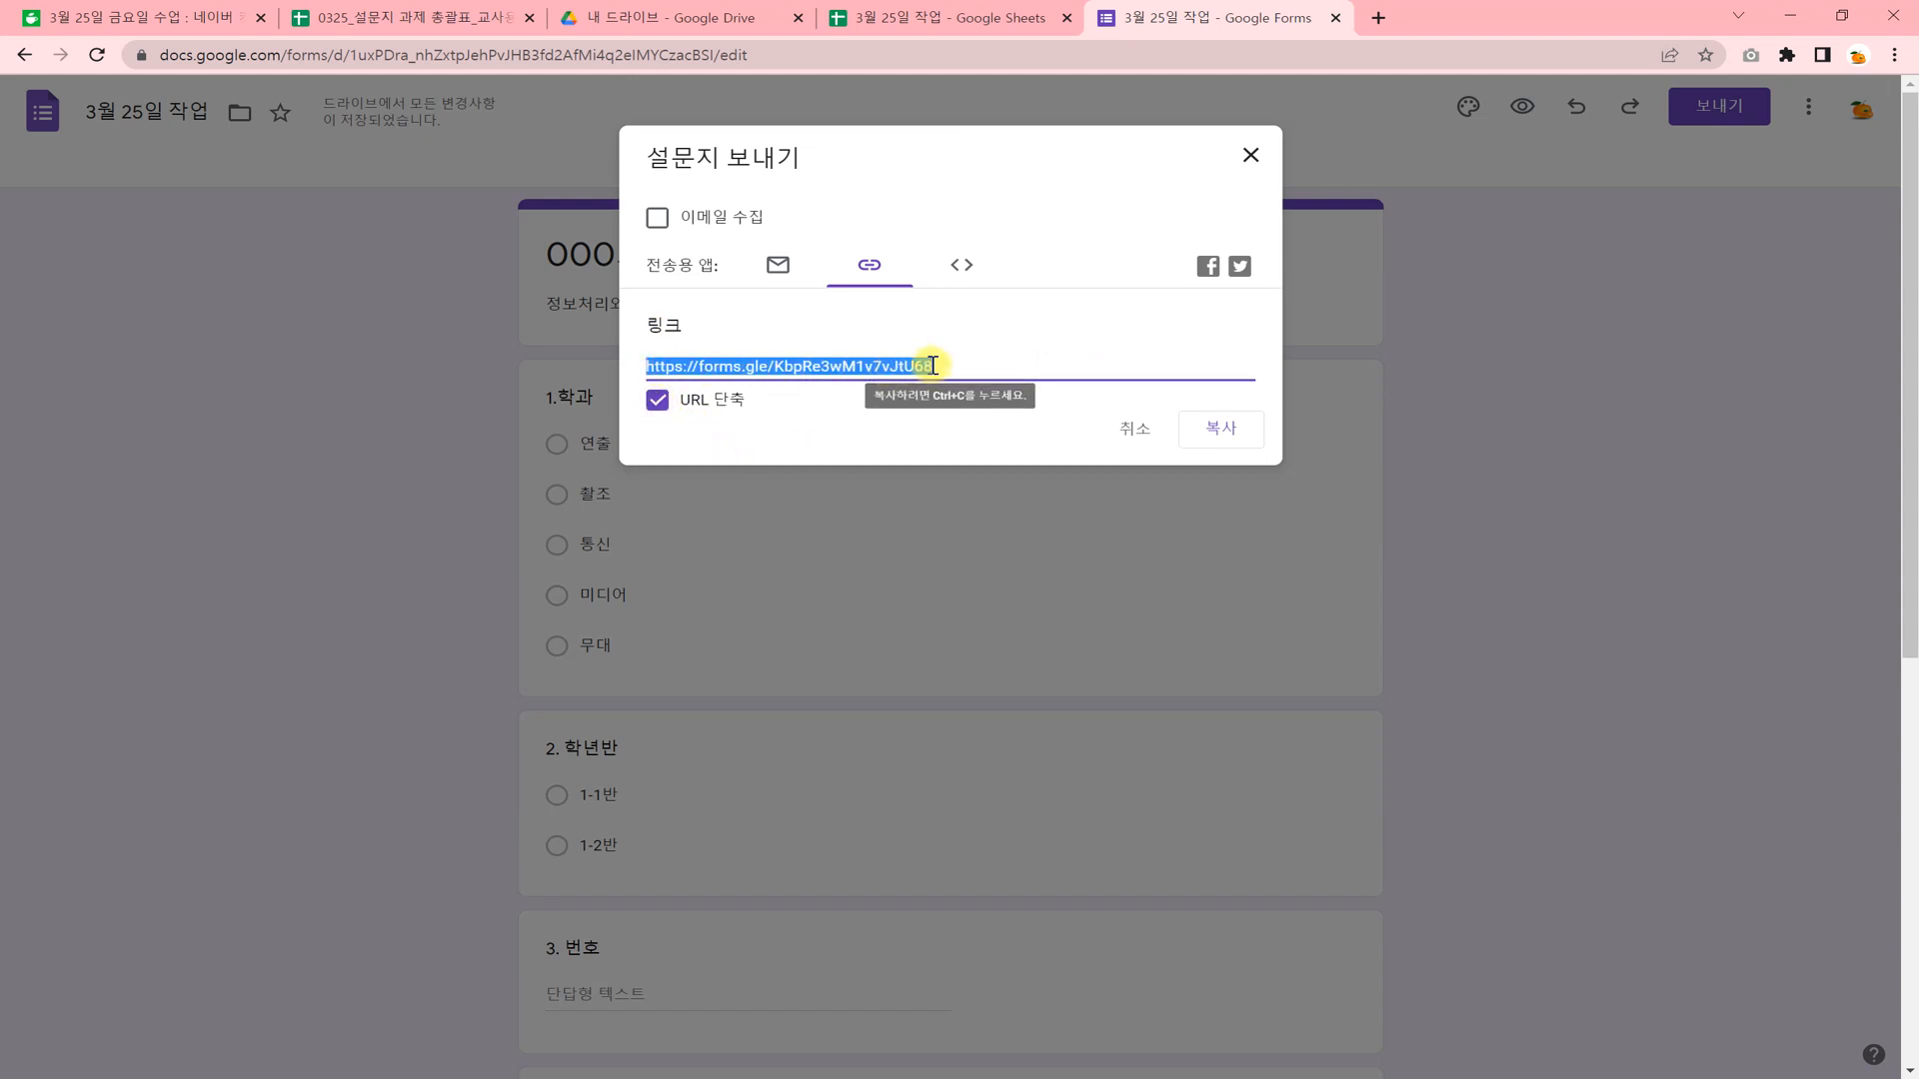
left_click(1219, 430)
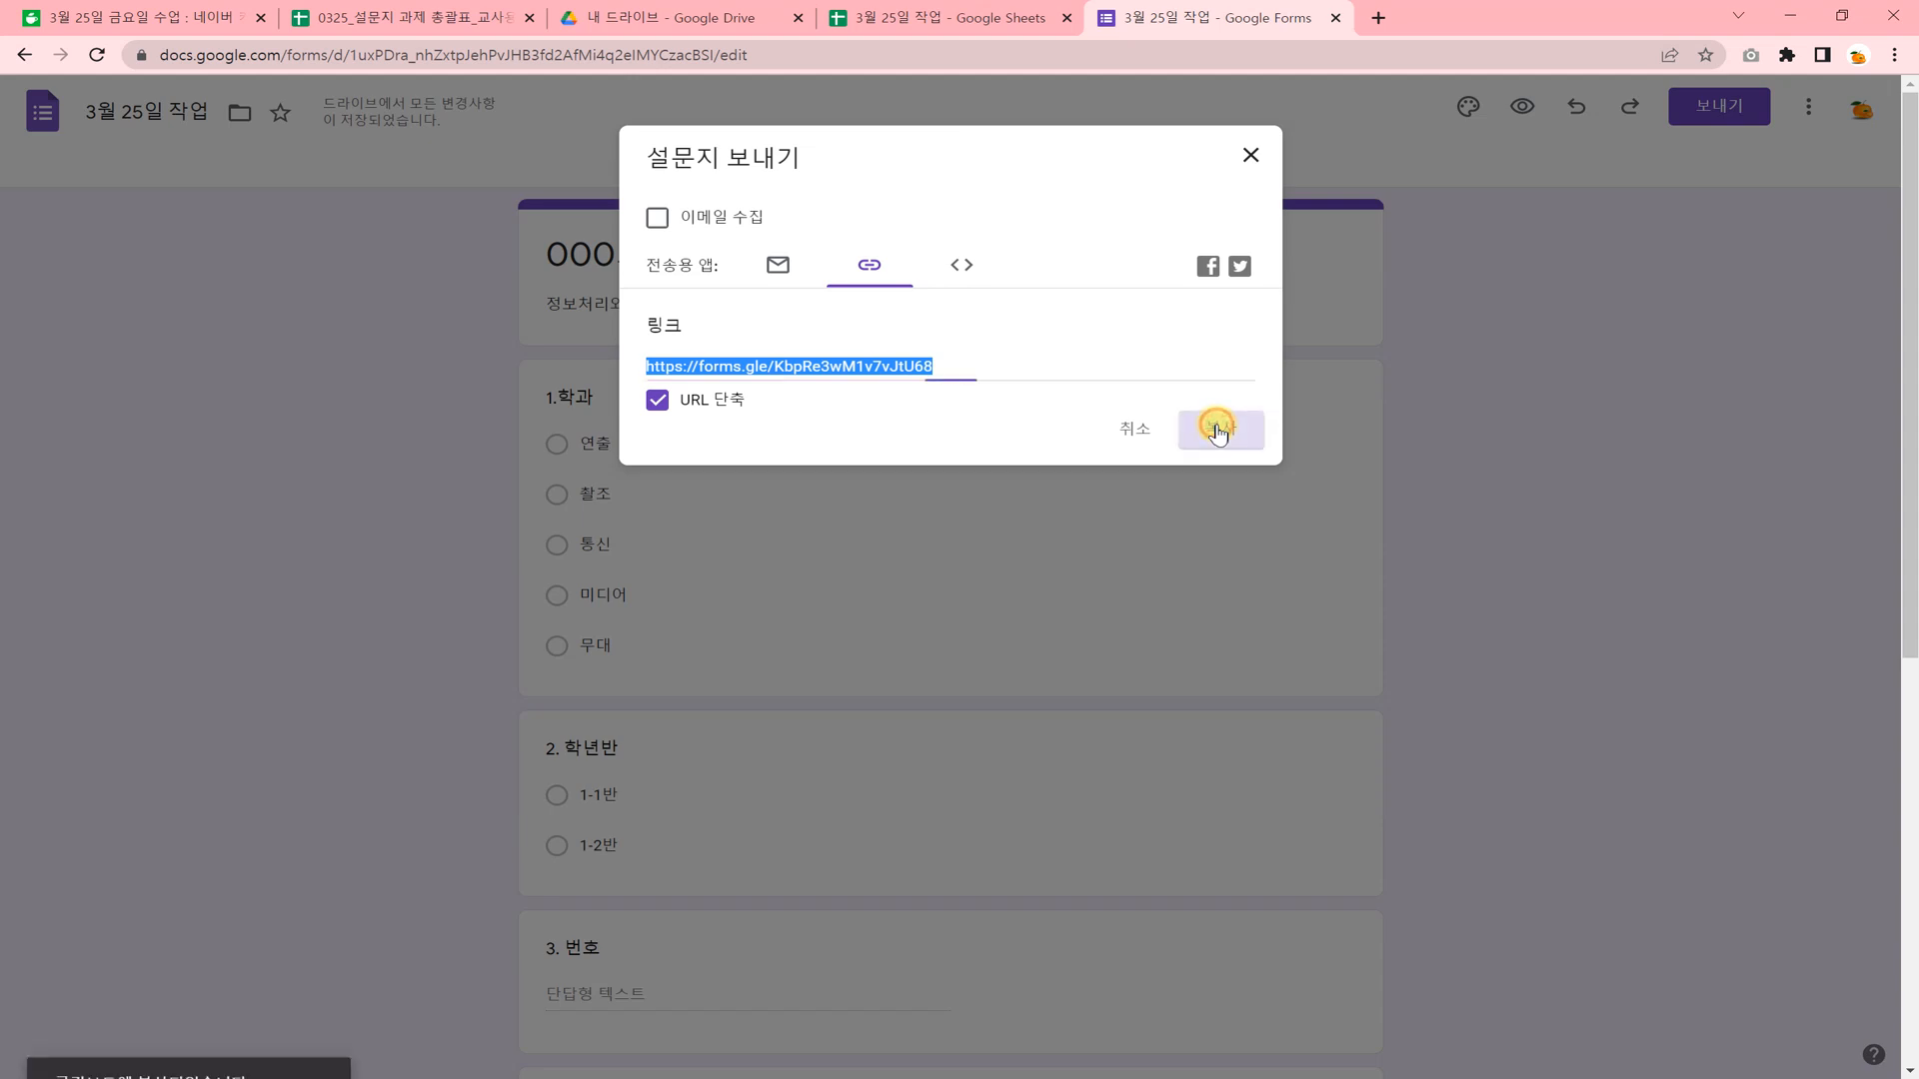
Switch to the 0325_설문지 과제 총괄표_교사용 spreadsheet and paste the copied survey link into the sample row's 구글 설문지 주소 붙이기 cell, D2.
left_click(413, 19)
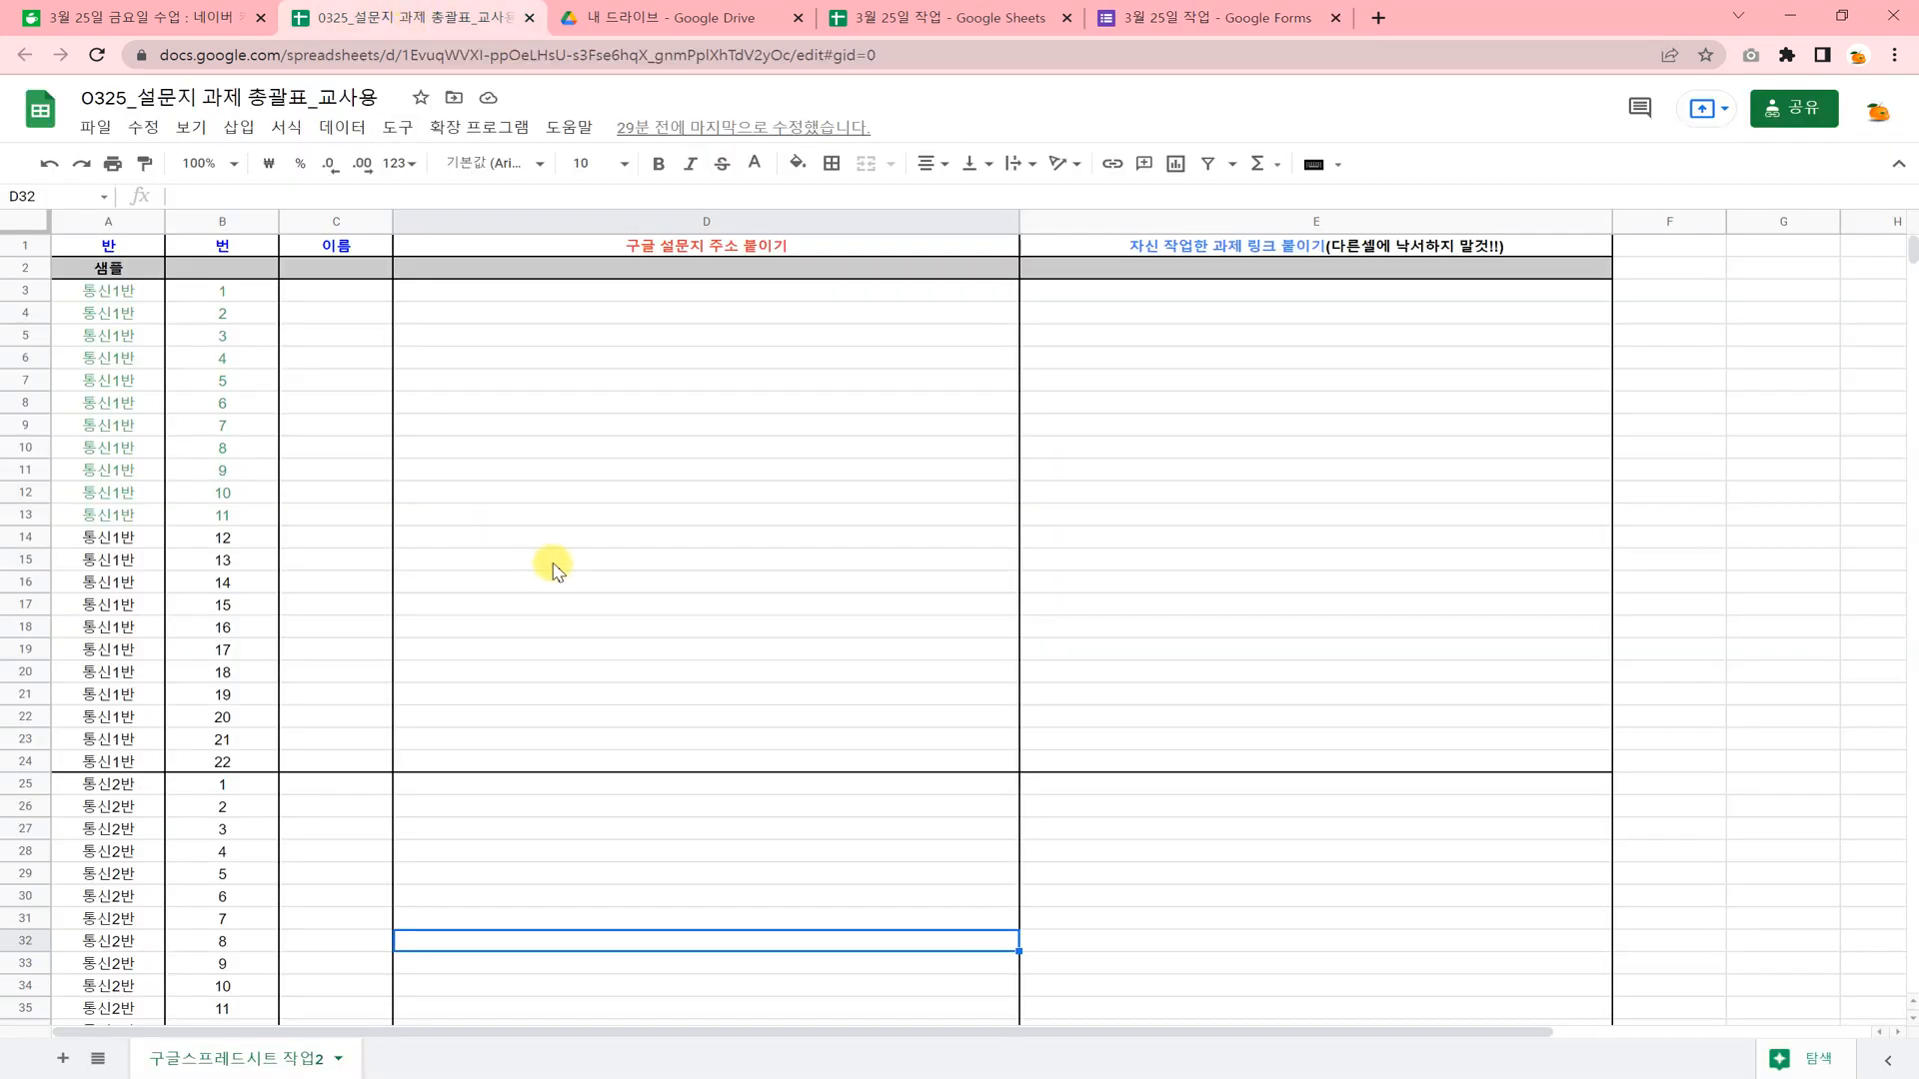
left_click(594, 268)
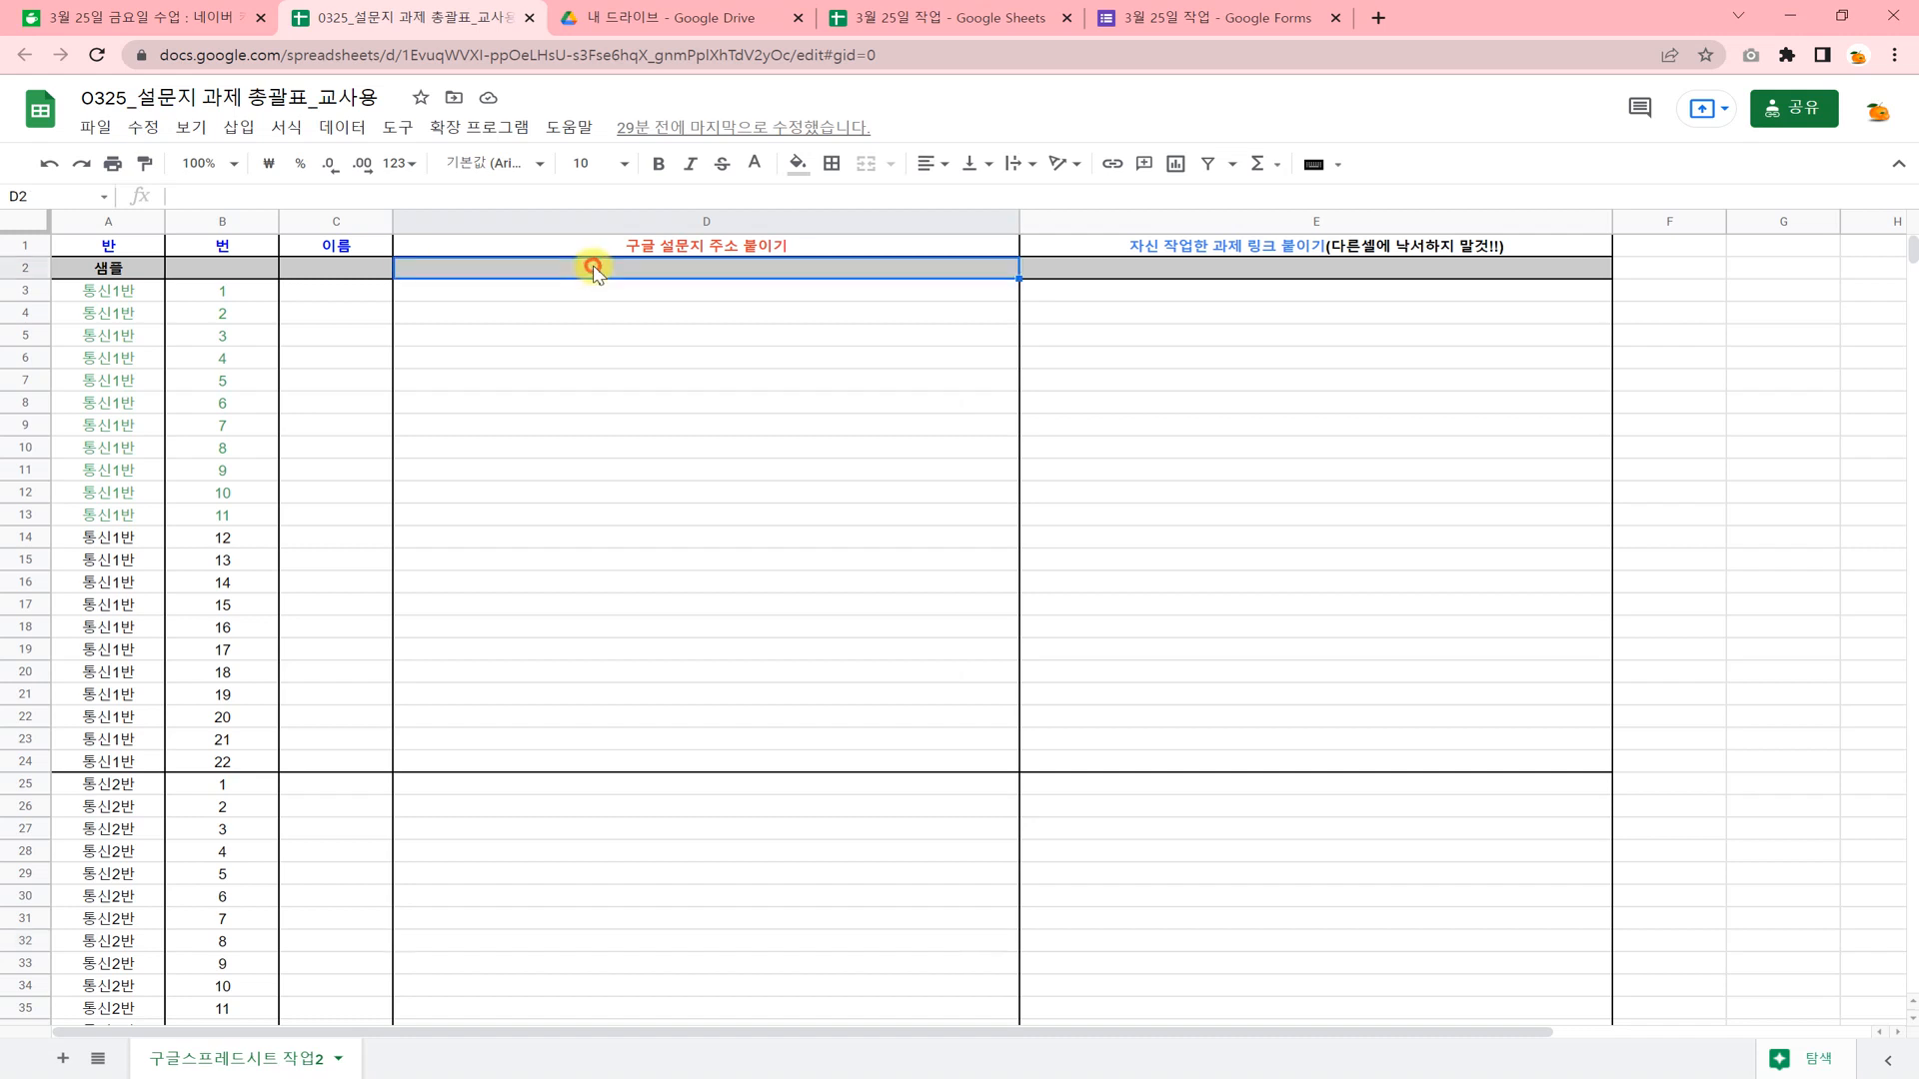
type("https://forms.gle/KbpRe3wM1v7vJtU68")
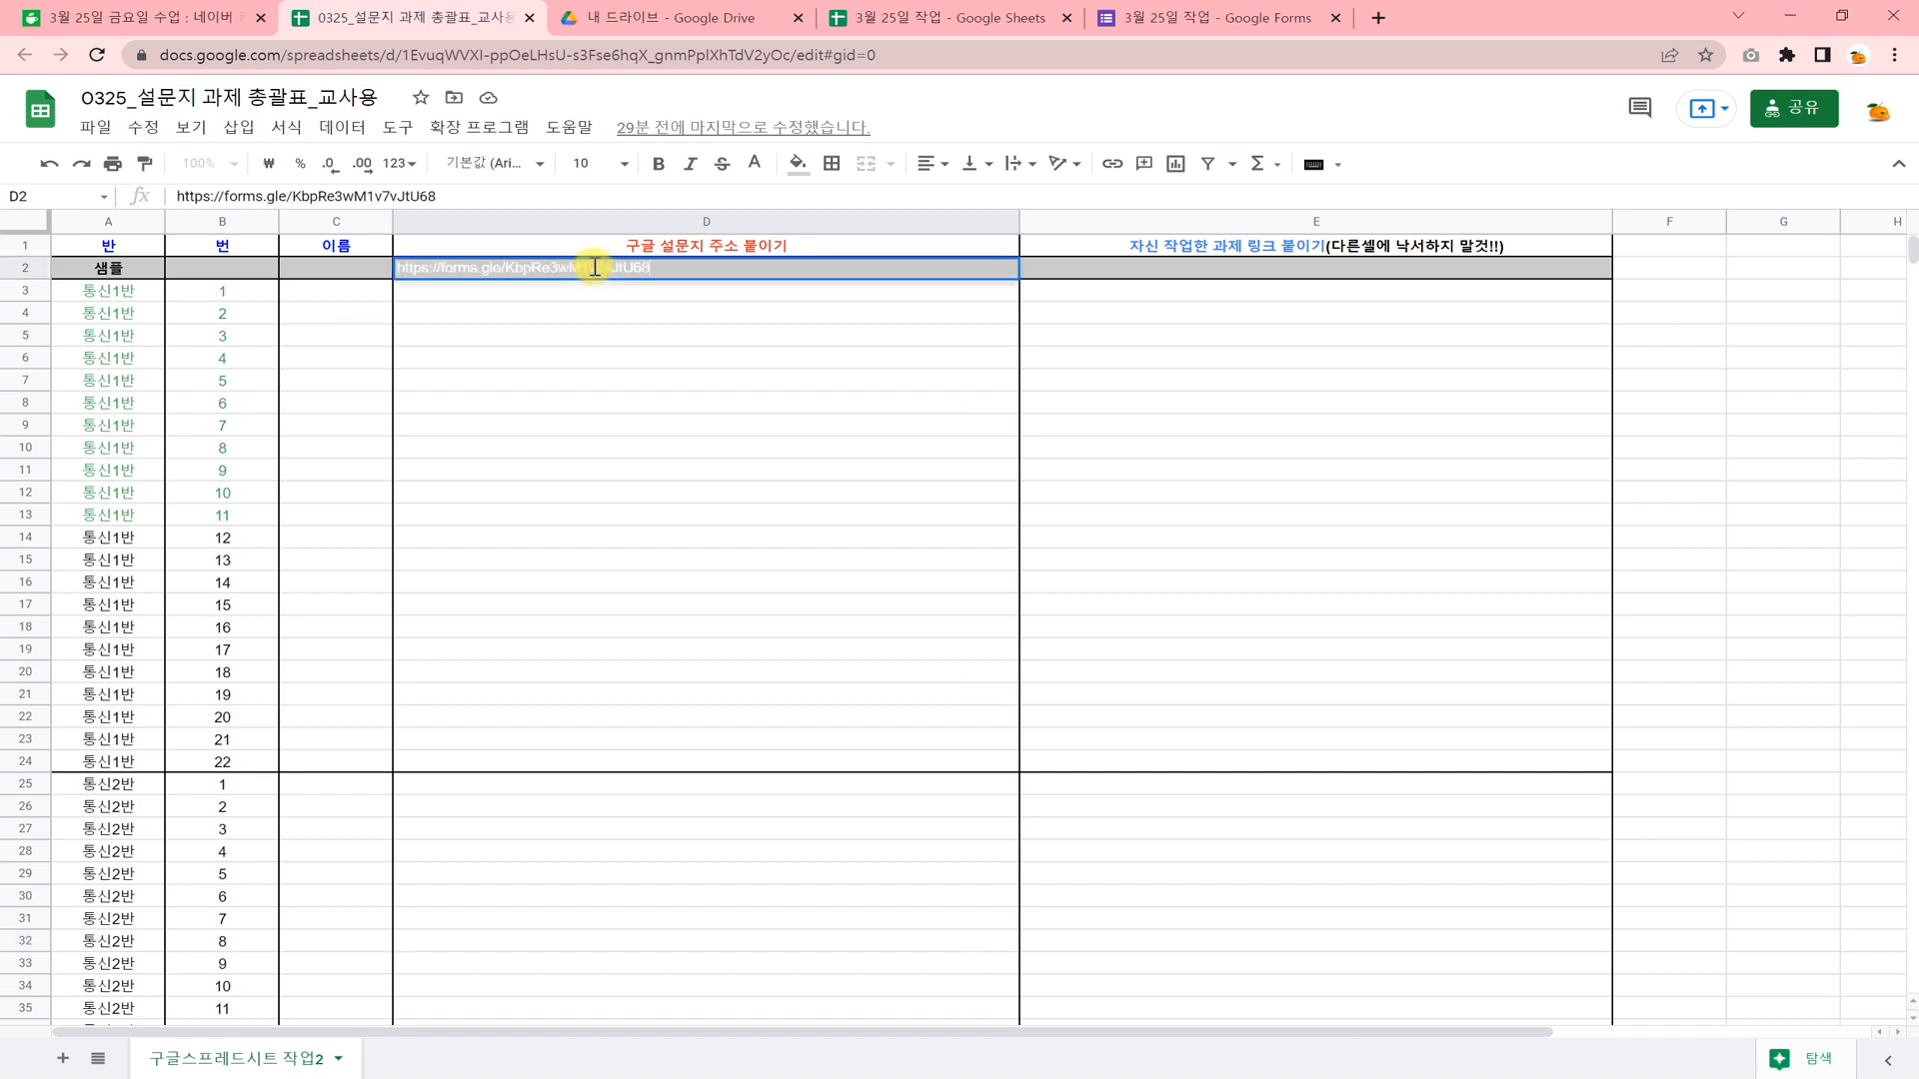
left_click(613, 335)
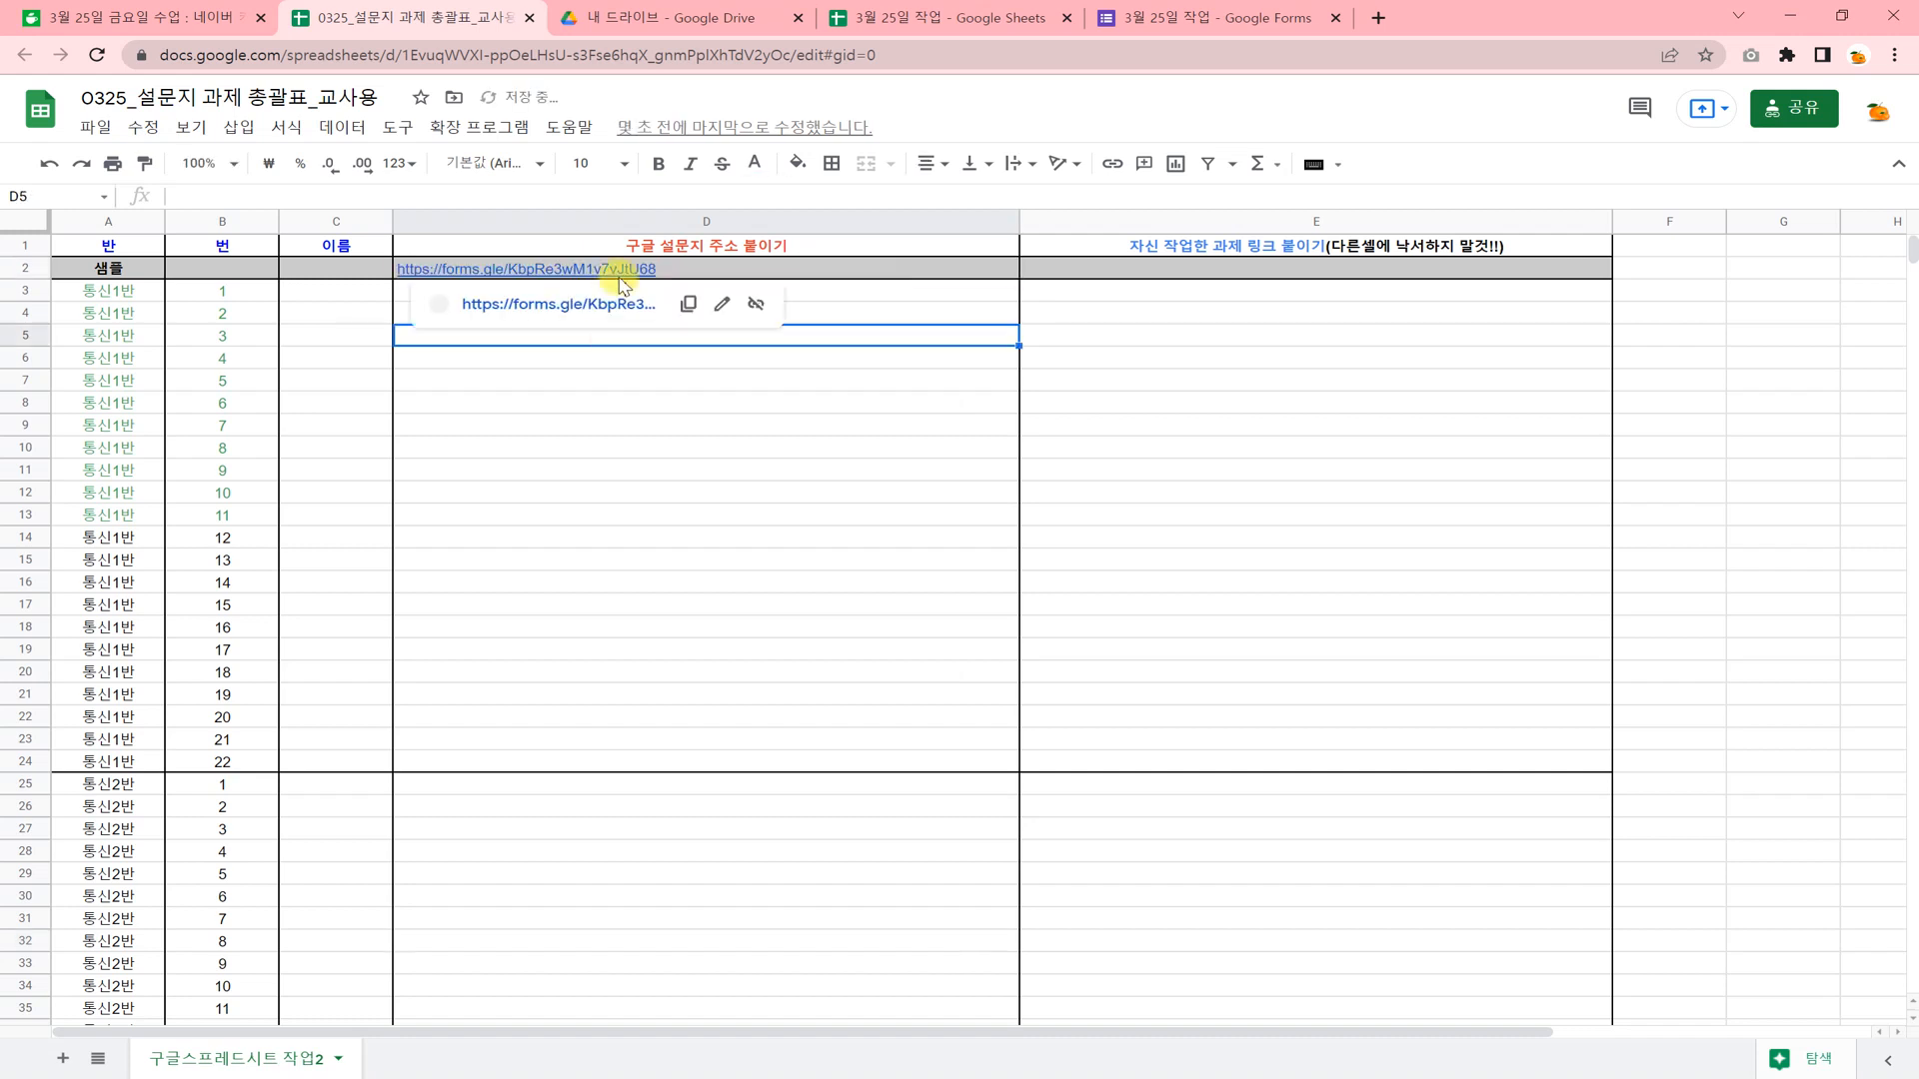
left_click(1130, 344)
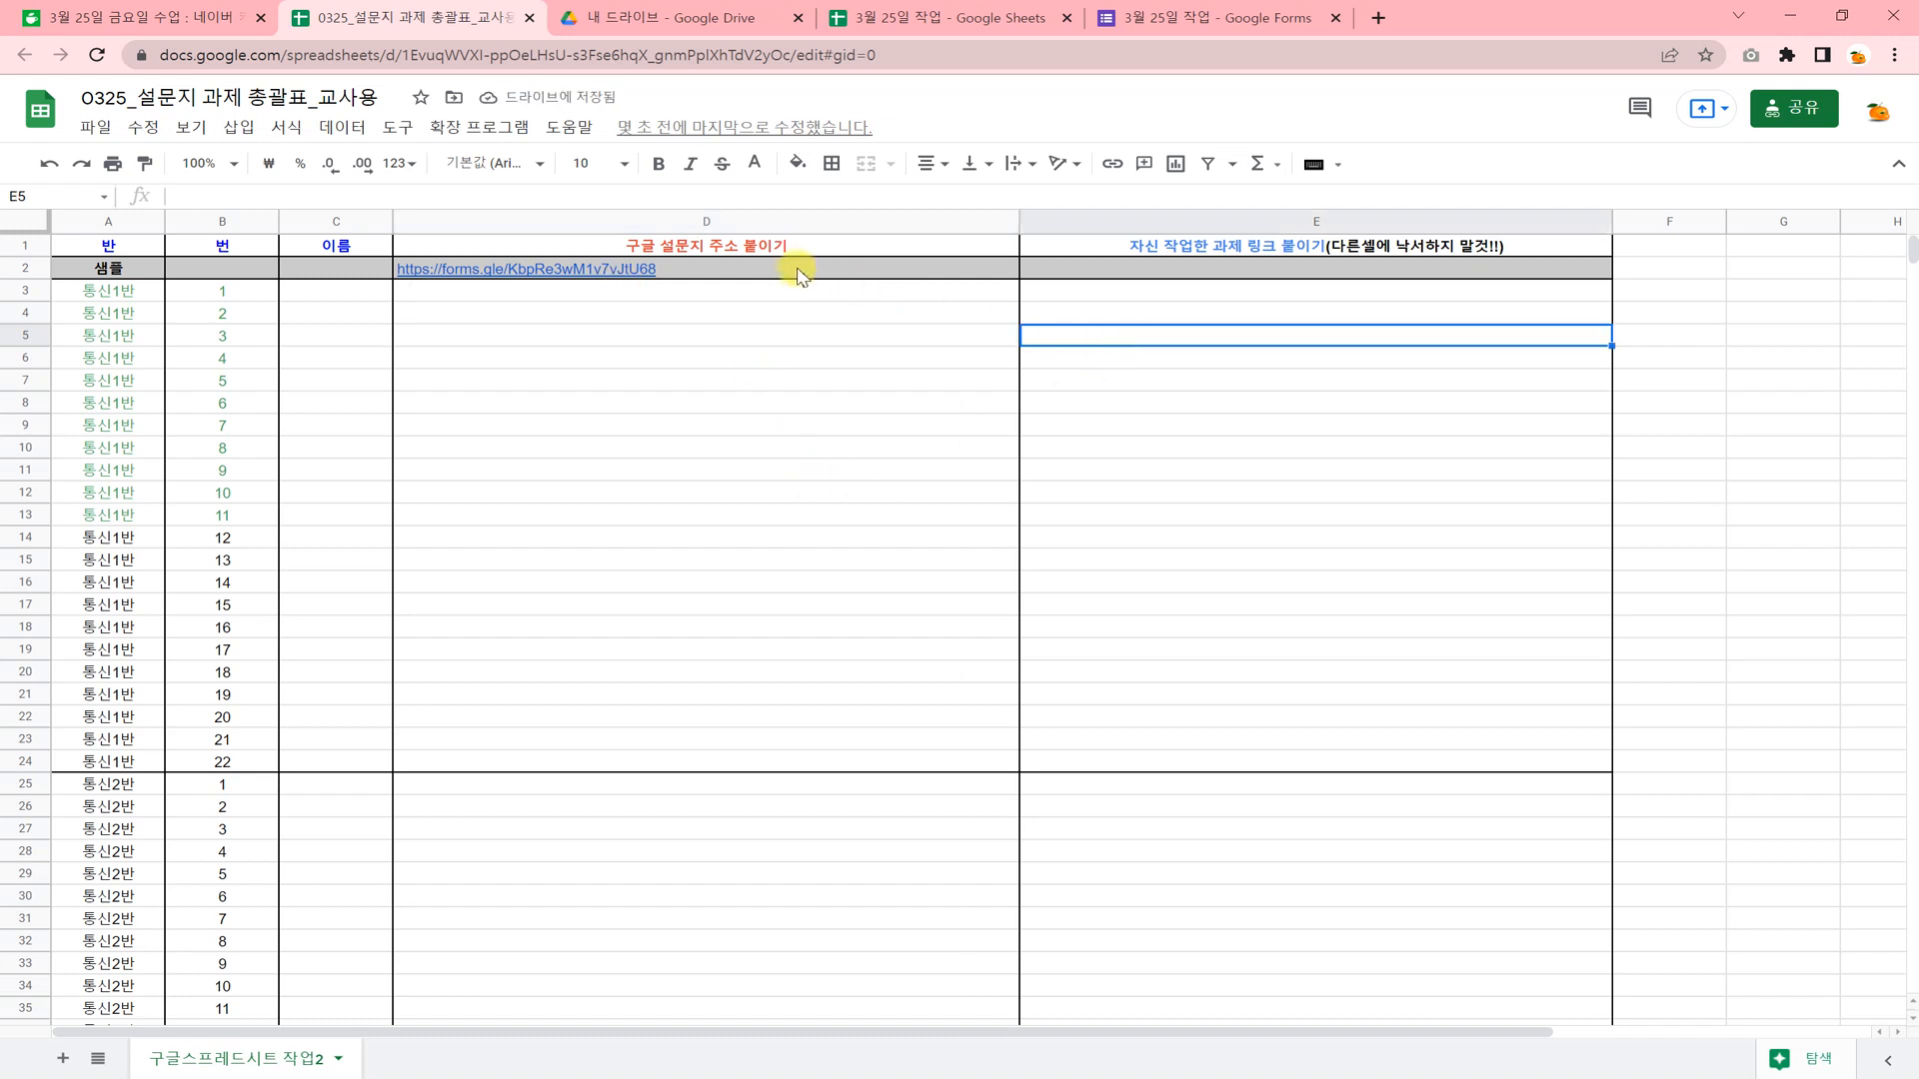
Fill cell D2 with a darker gray.
mouse_move(794, 275)
left_click_drag(795, 275, 912, 276)
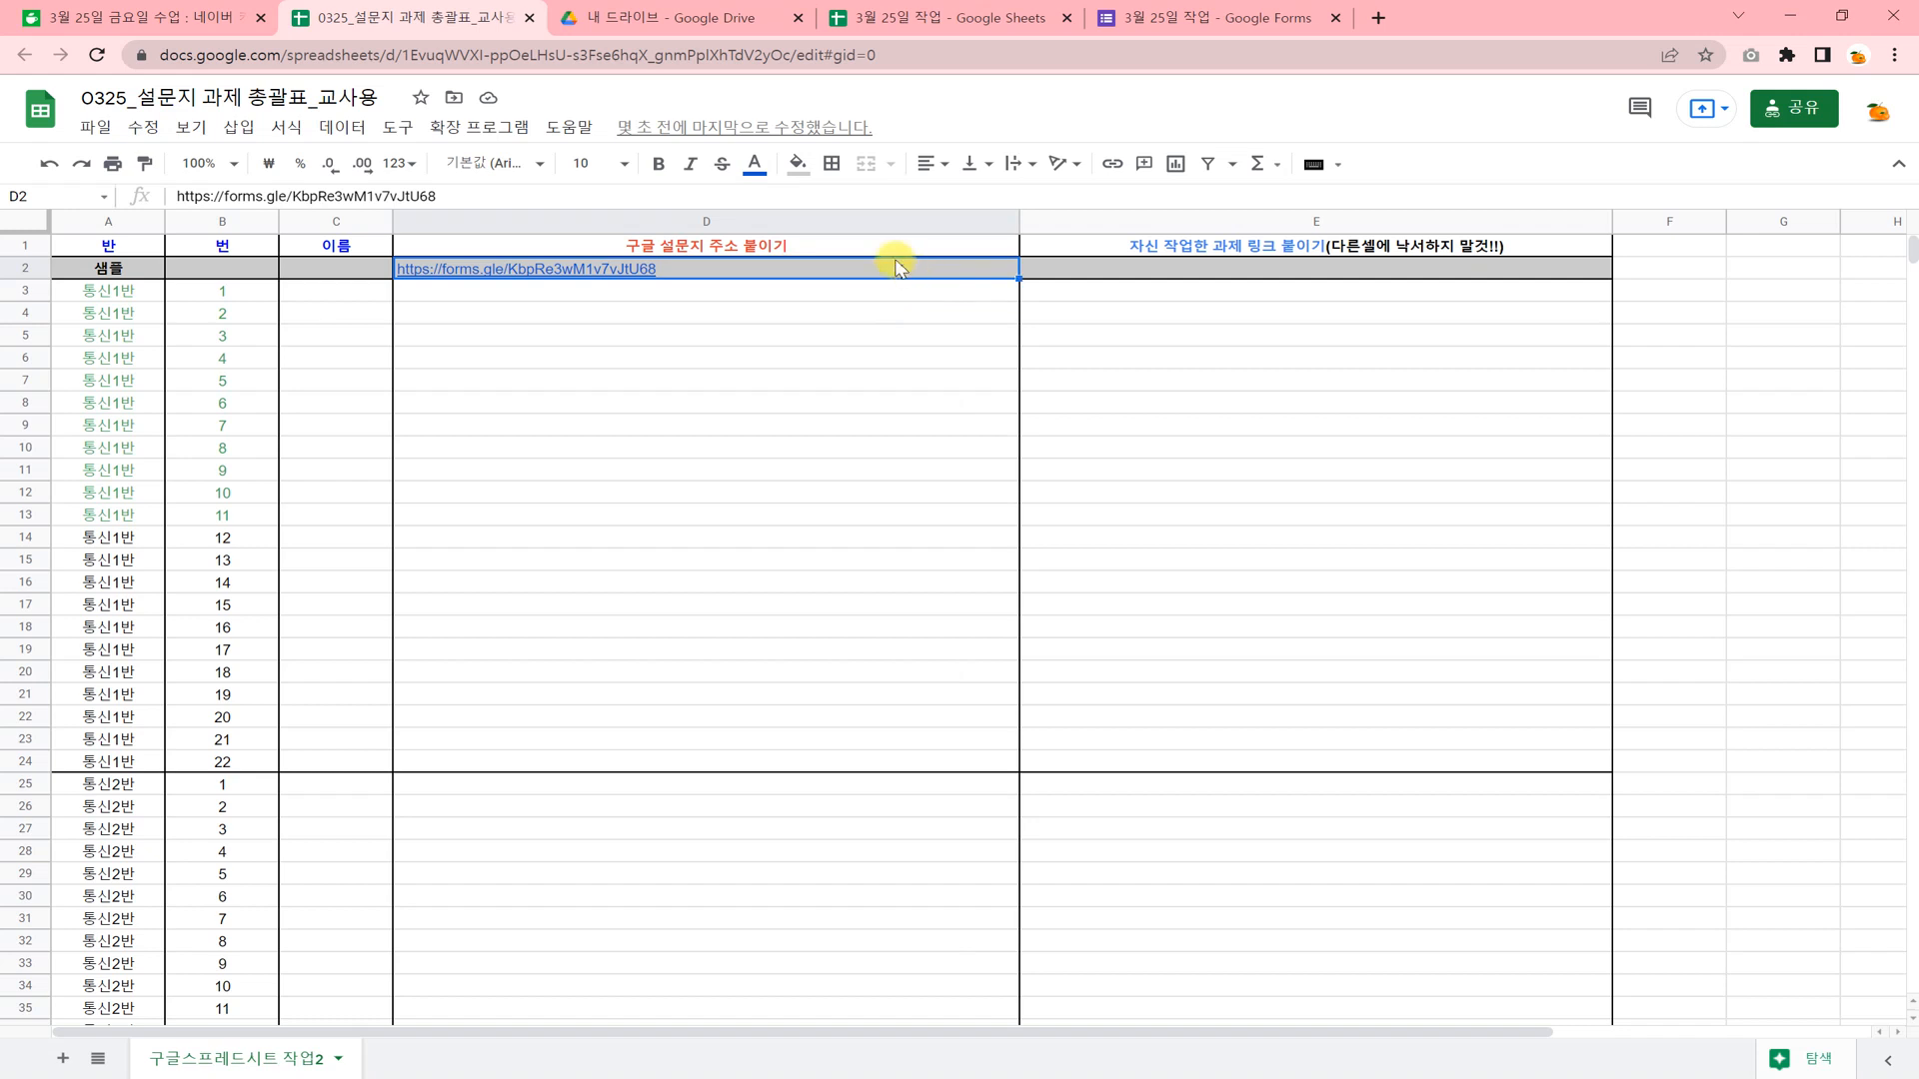
left_click(800, 165)
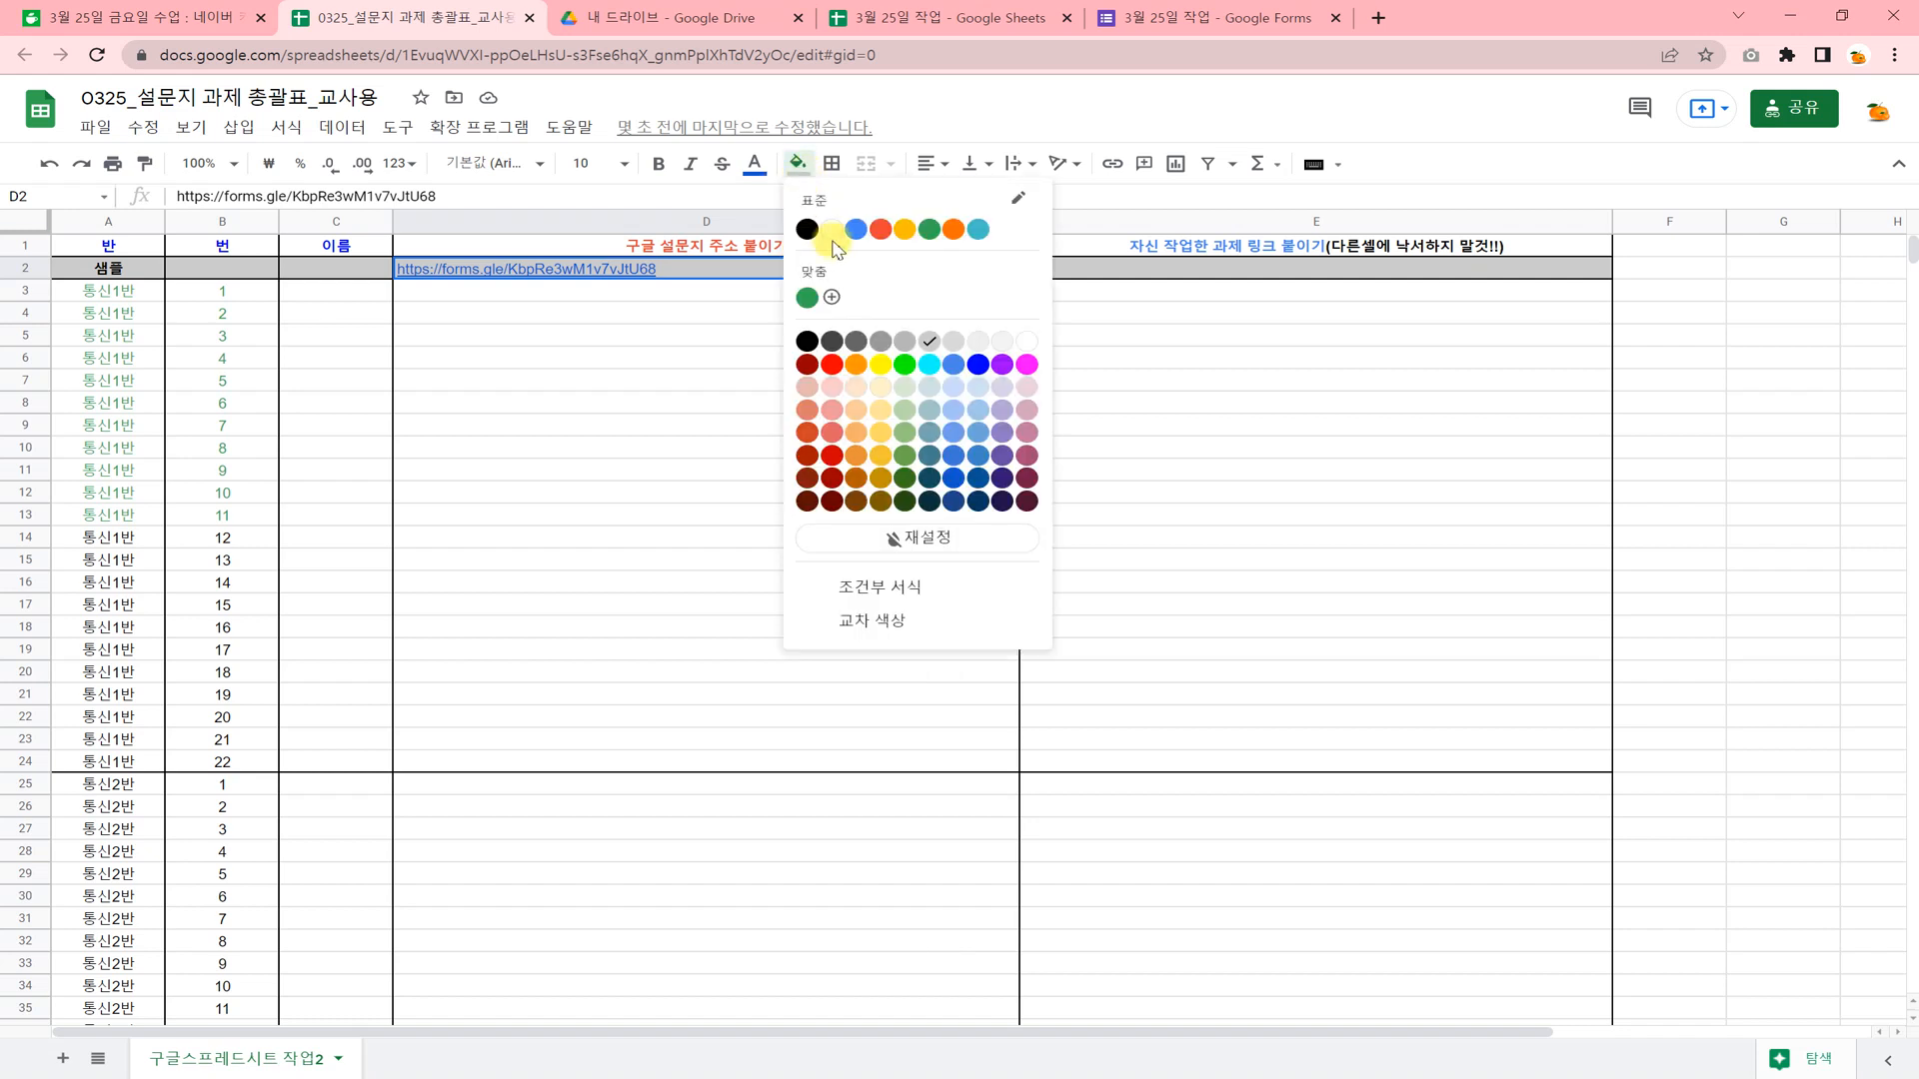
left_click(892, 333)
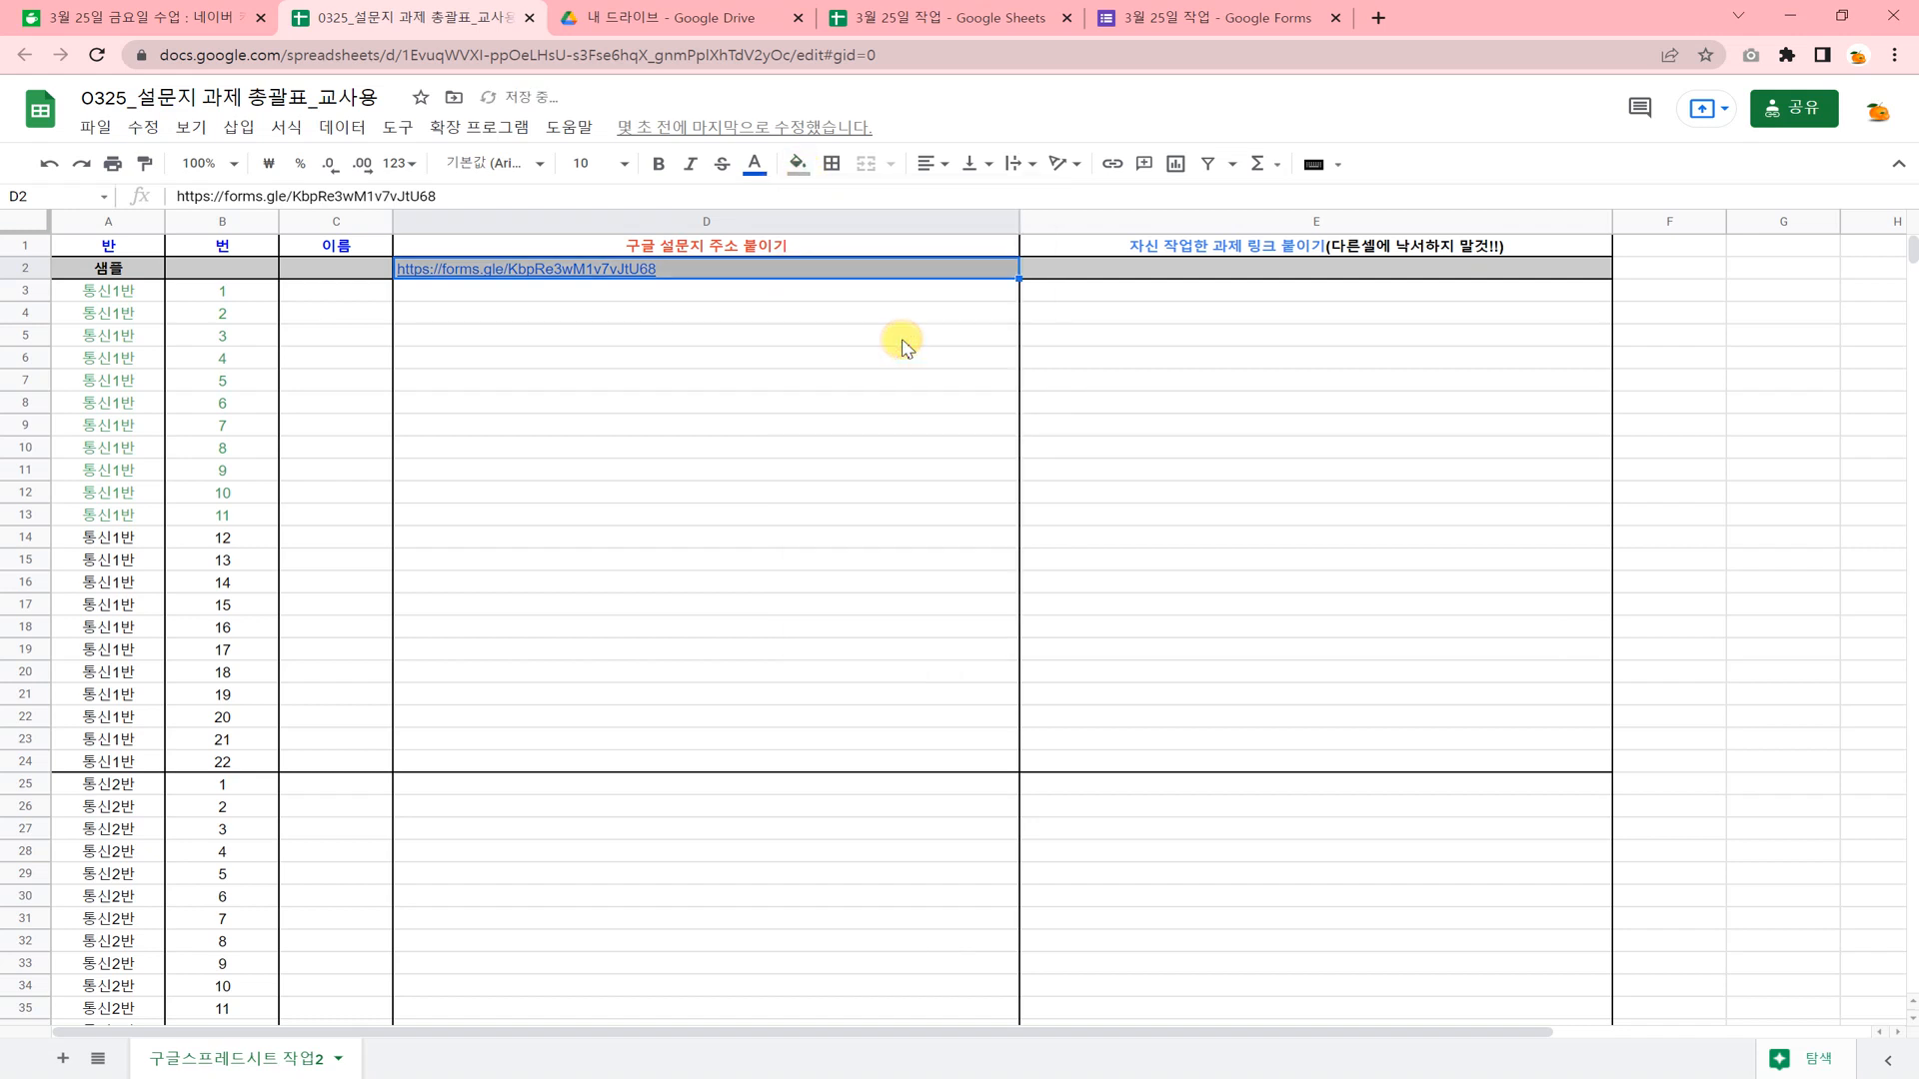
Change the fill color of cells D2:E2 in the sample row to white.
left_click(700, 354)
left_click_drag(663, 265, 1088, 262)
key("ctrl+c")
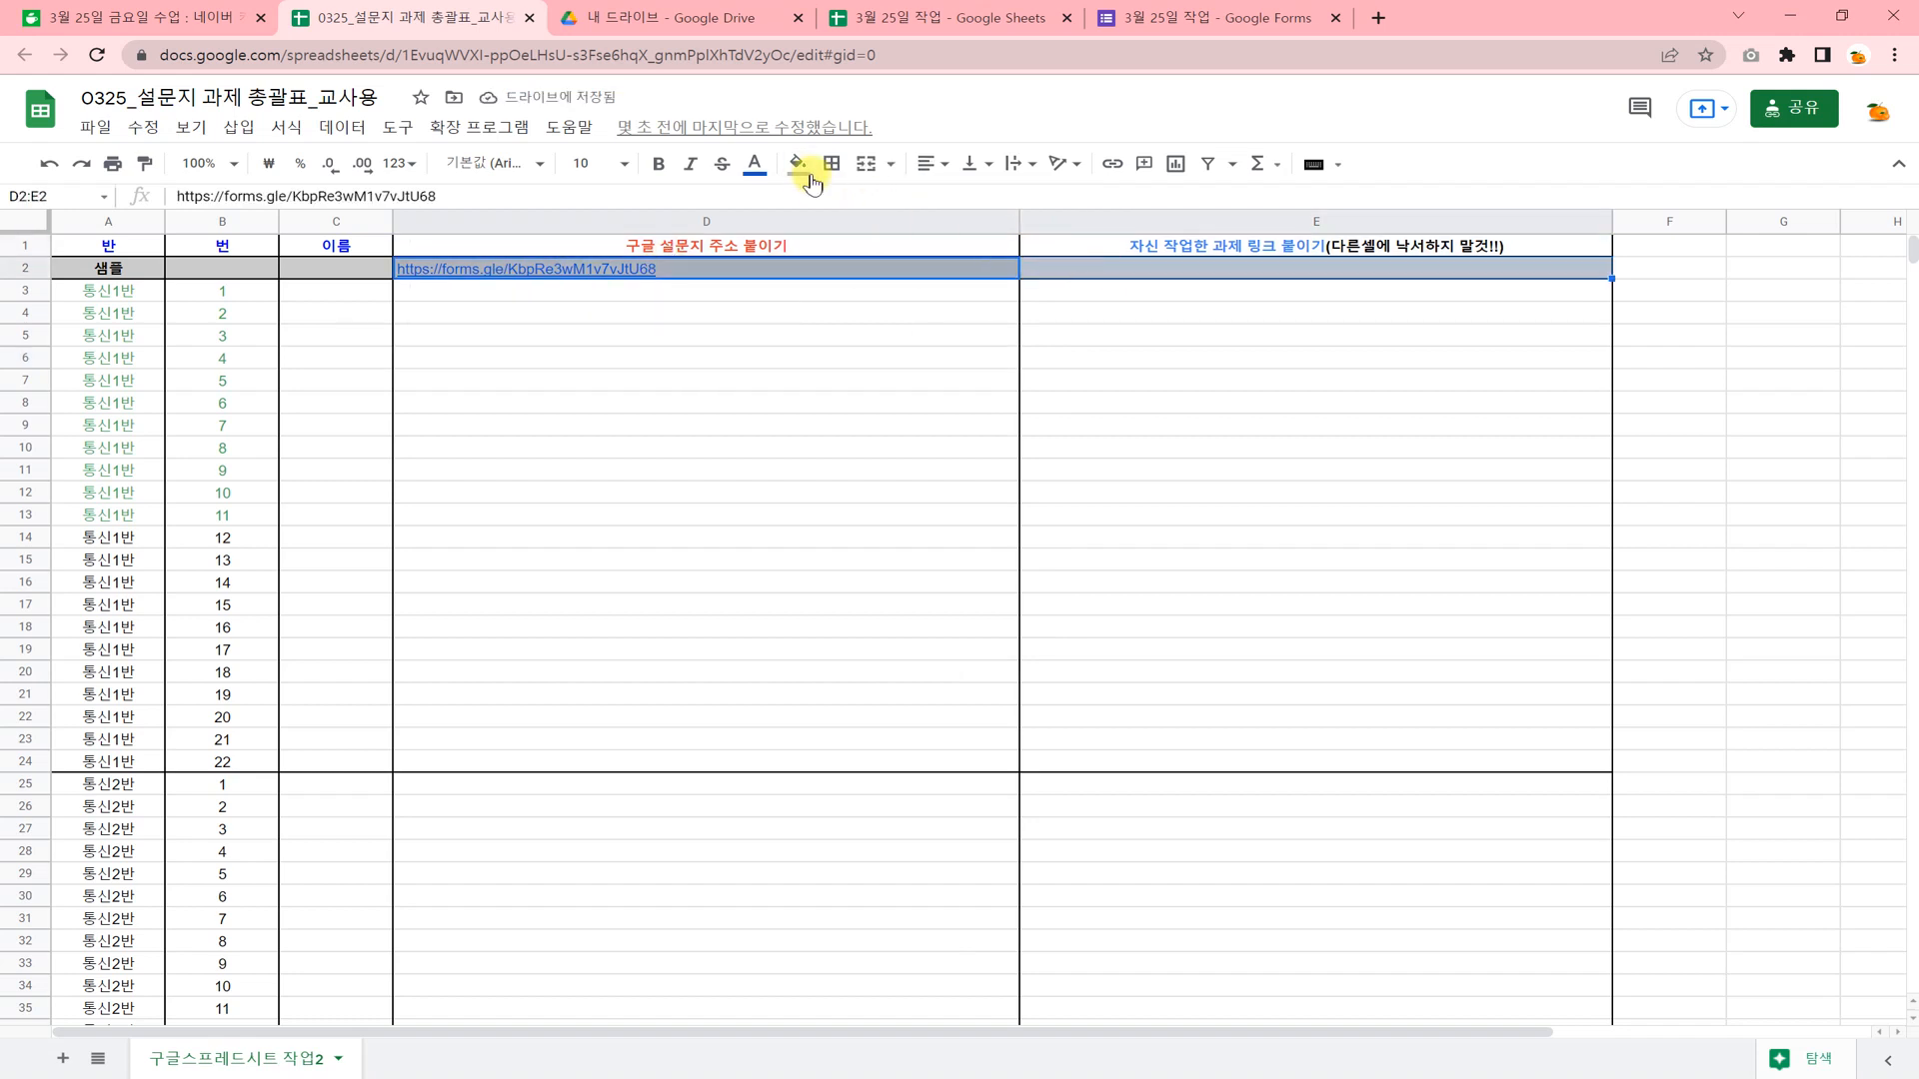
left_click(797, 163)
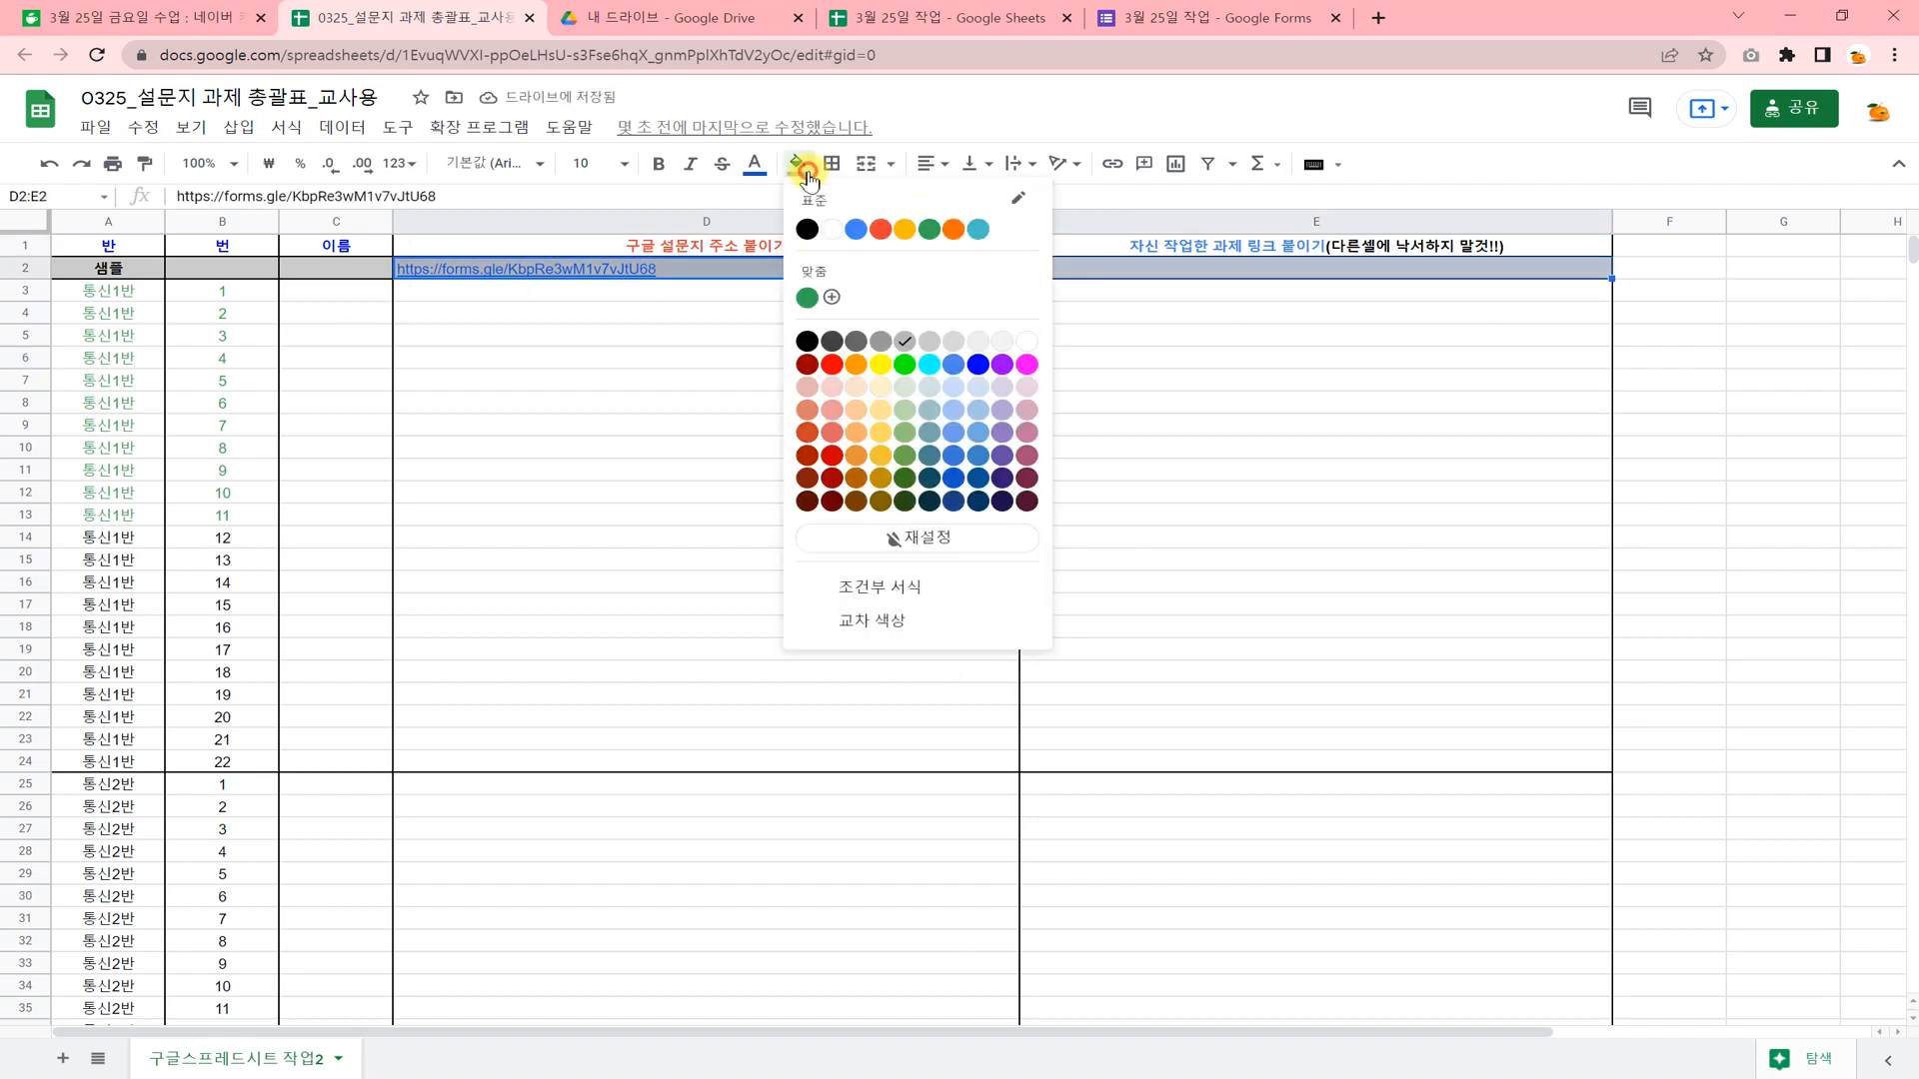
left_click(1025, 341)
left_click(816, 330)
Set the text color of the link in cell D2 to white.
left_click(780, 268)
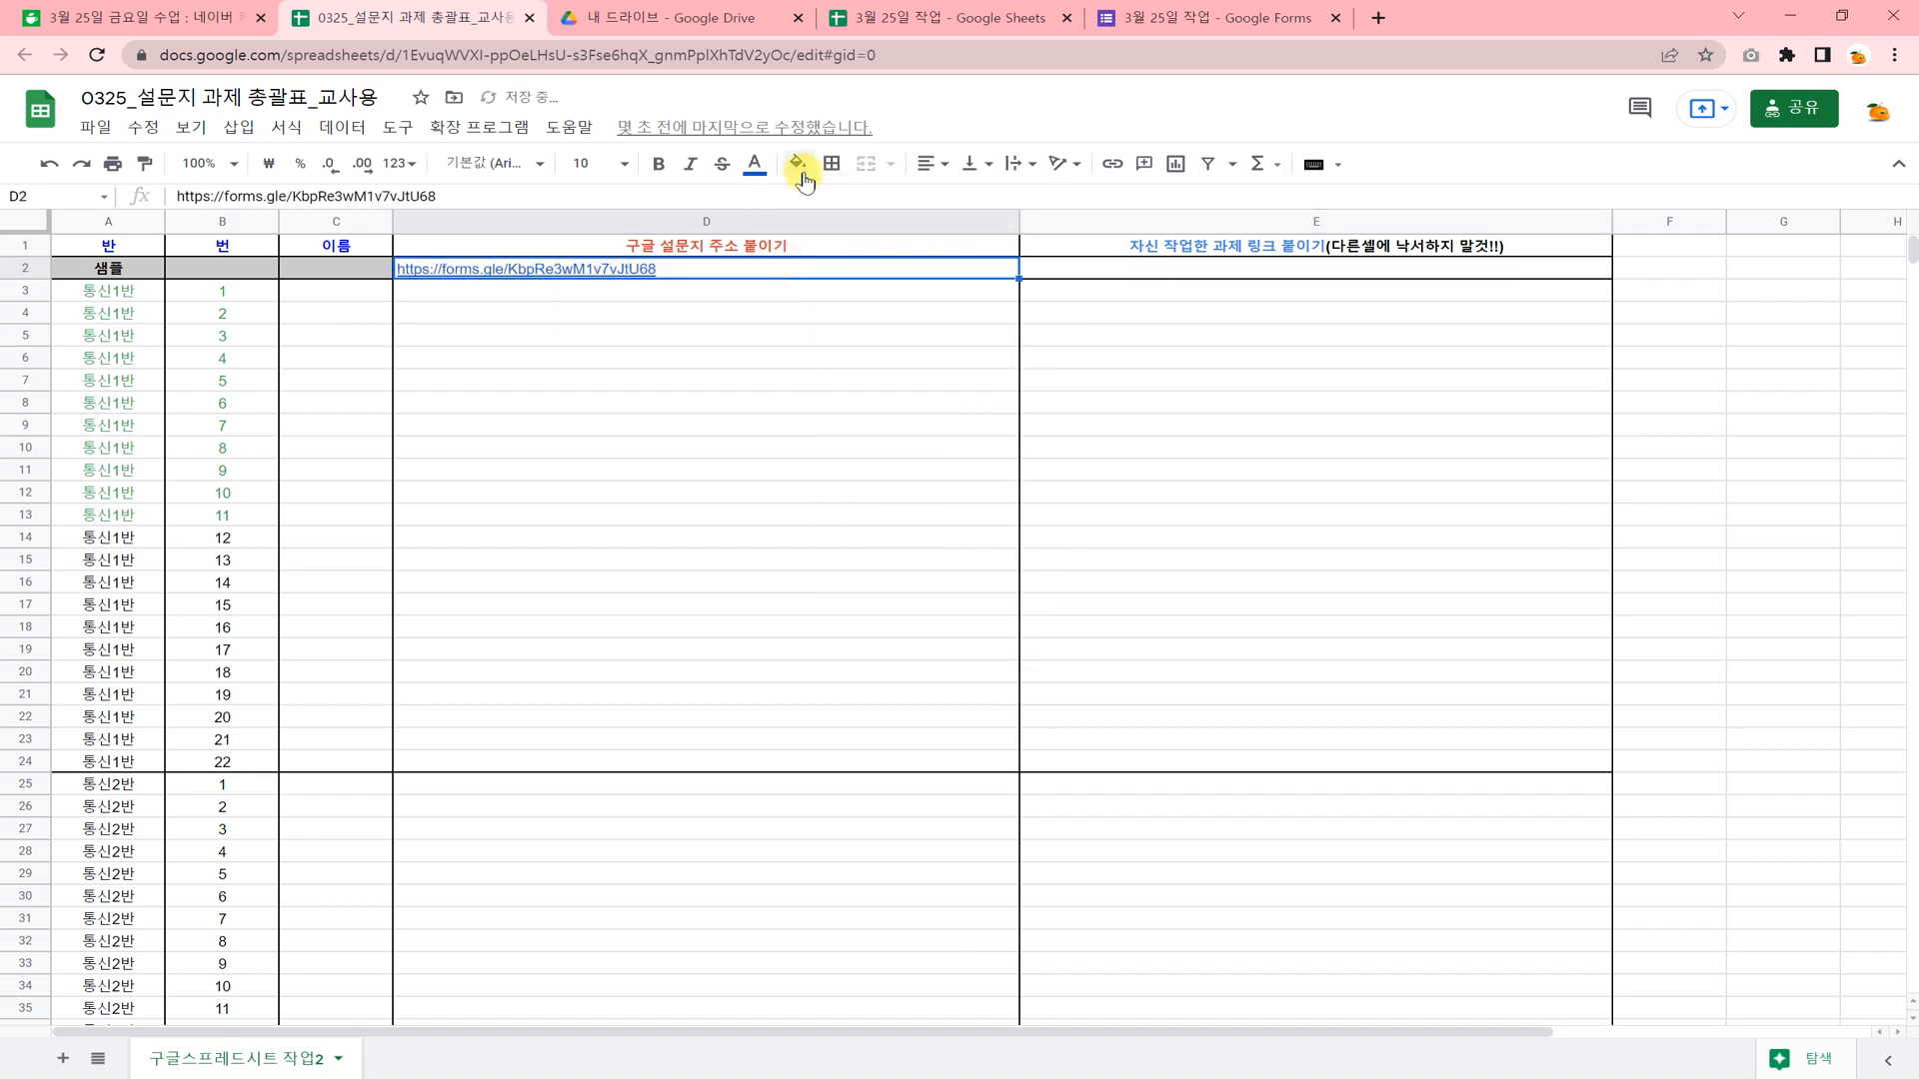
left_click(755, 163)
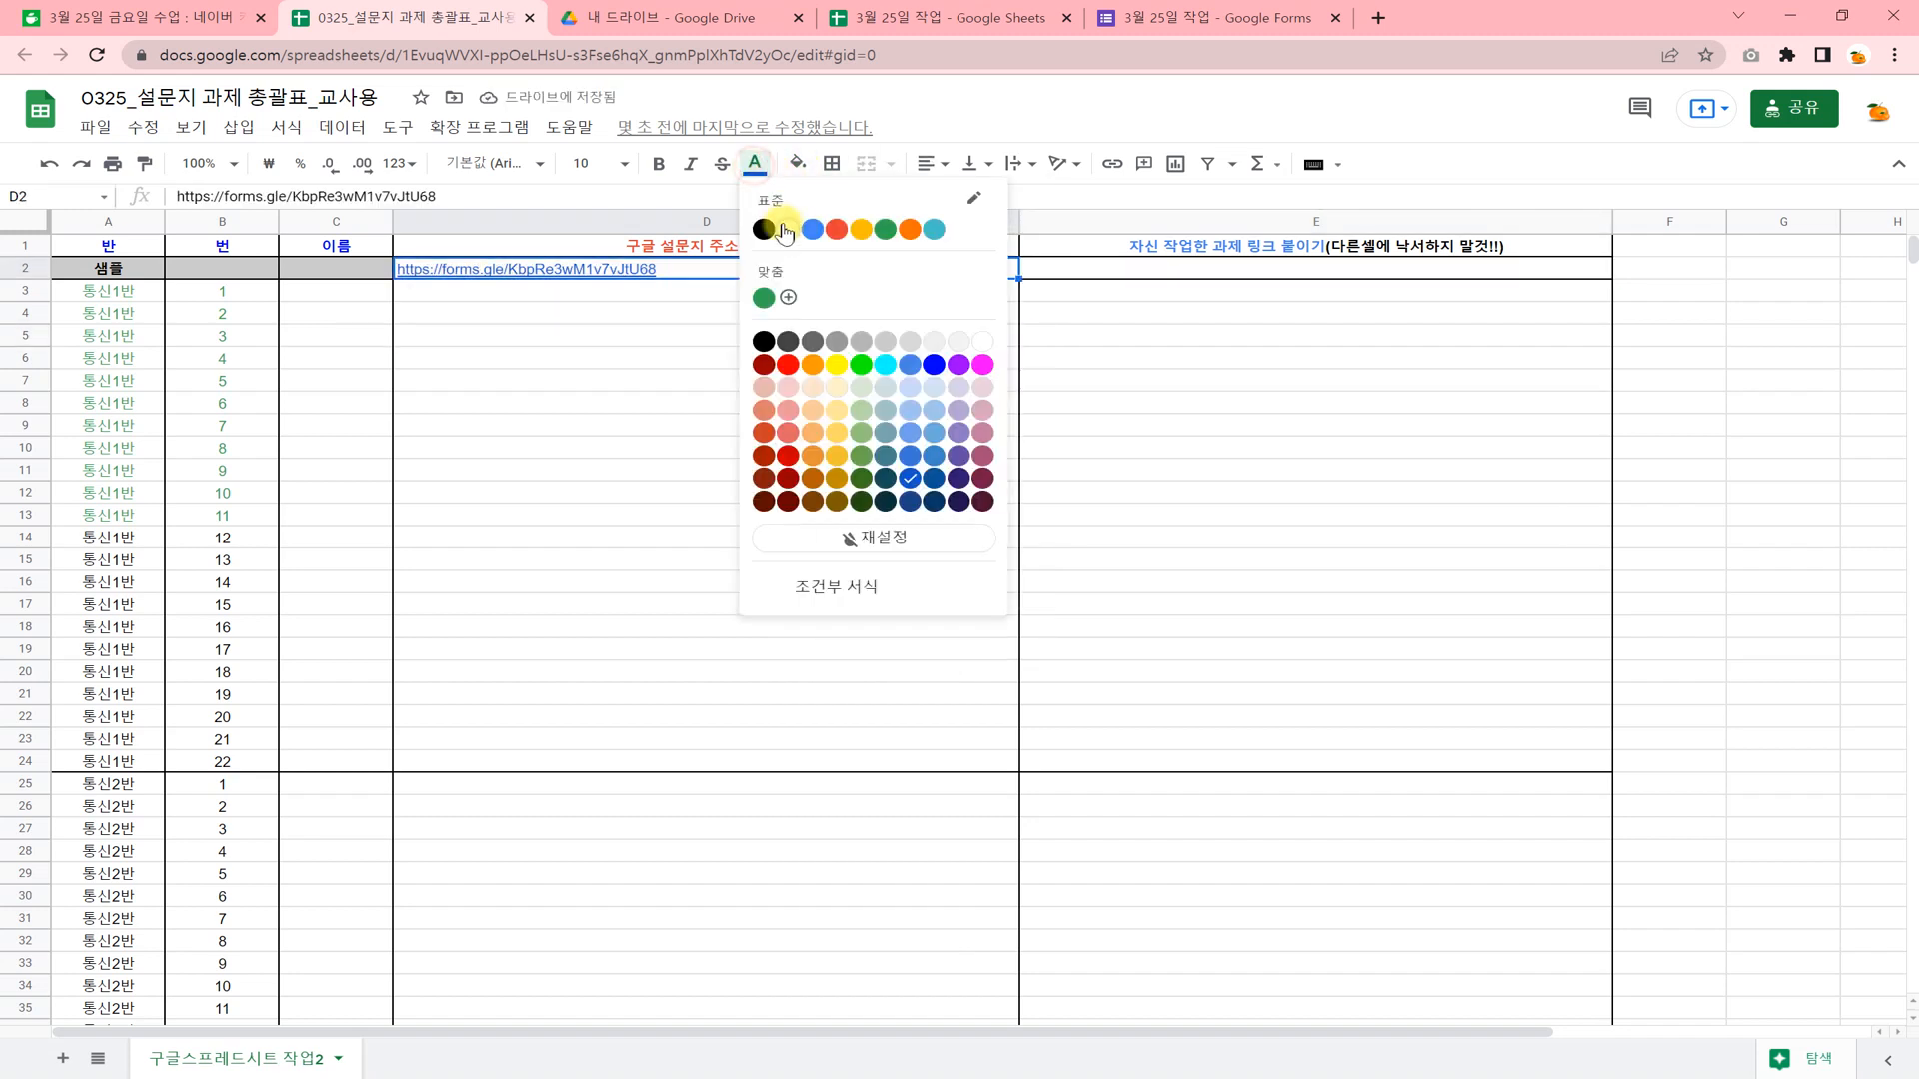
left_click(983, 340)
left_click(926, 389)
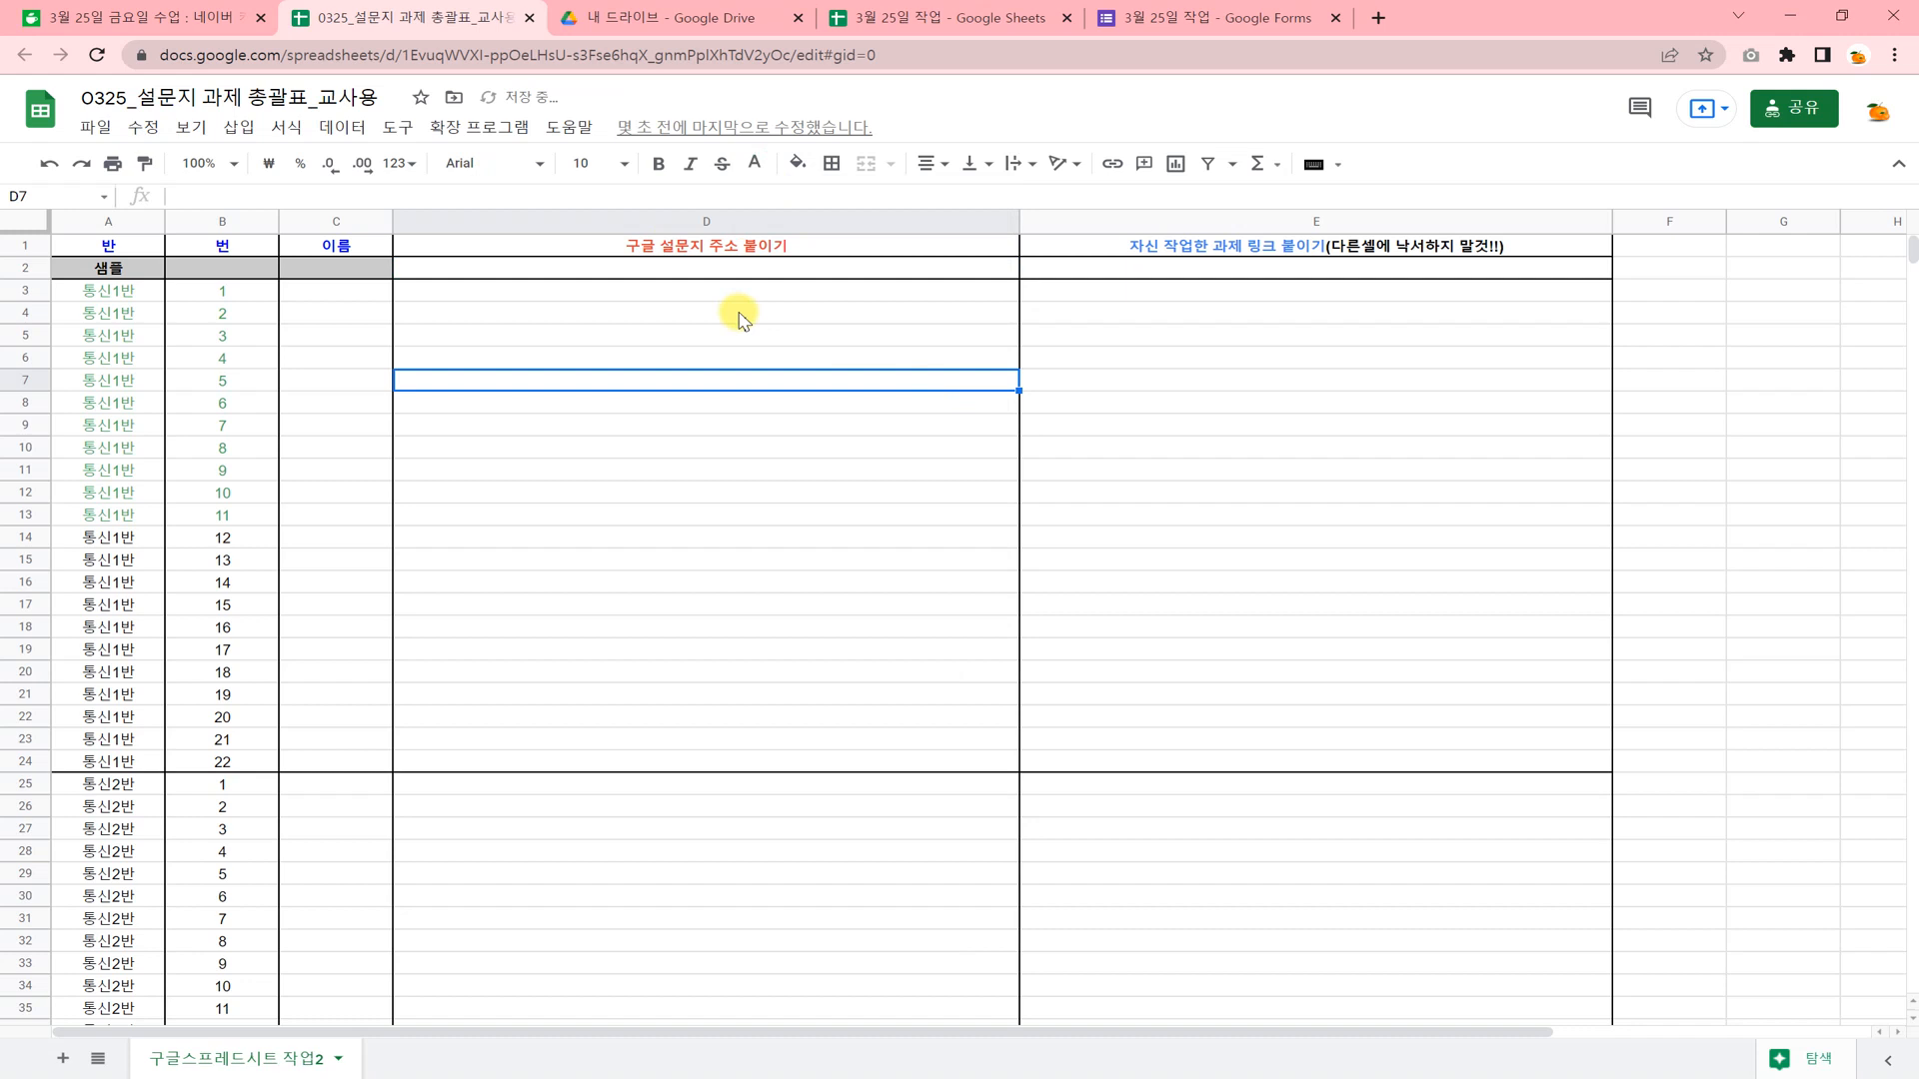
left_click(665, 290)
left_click(663, 316)
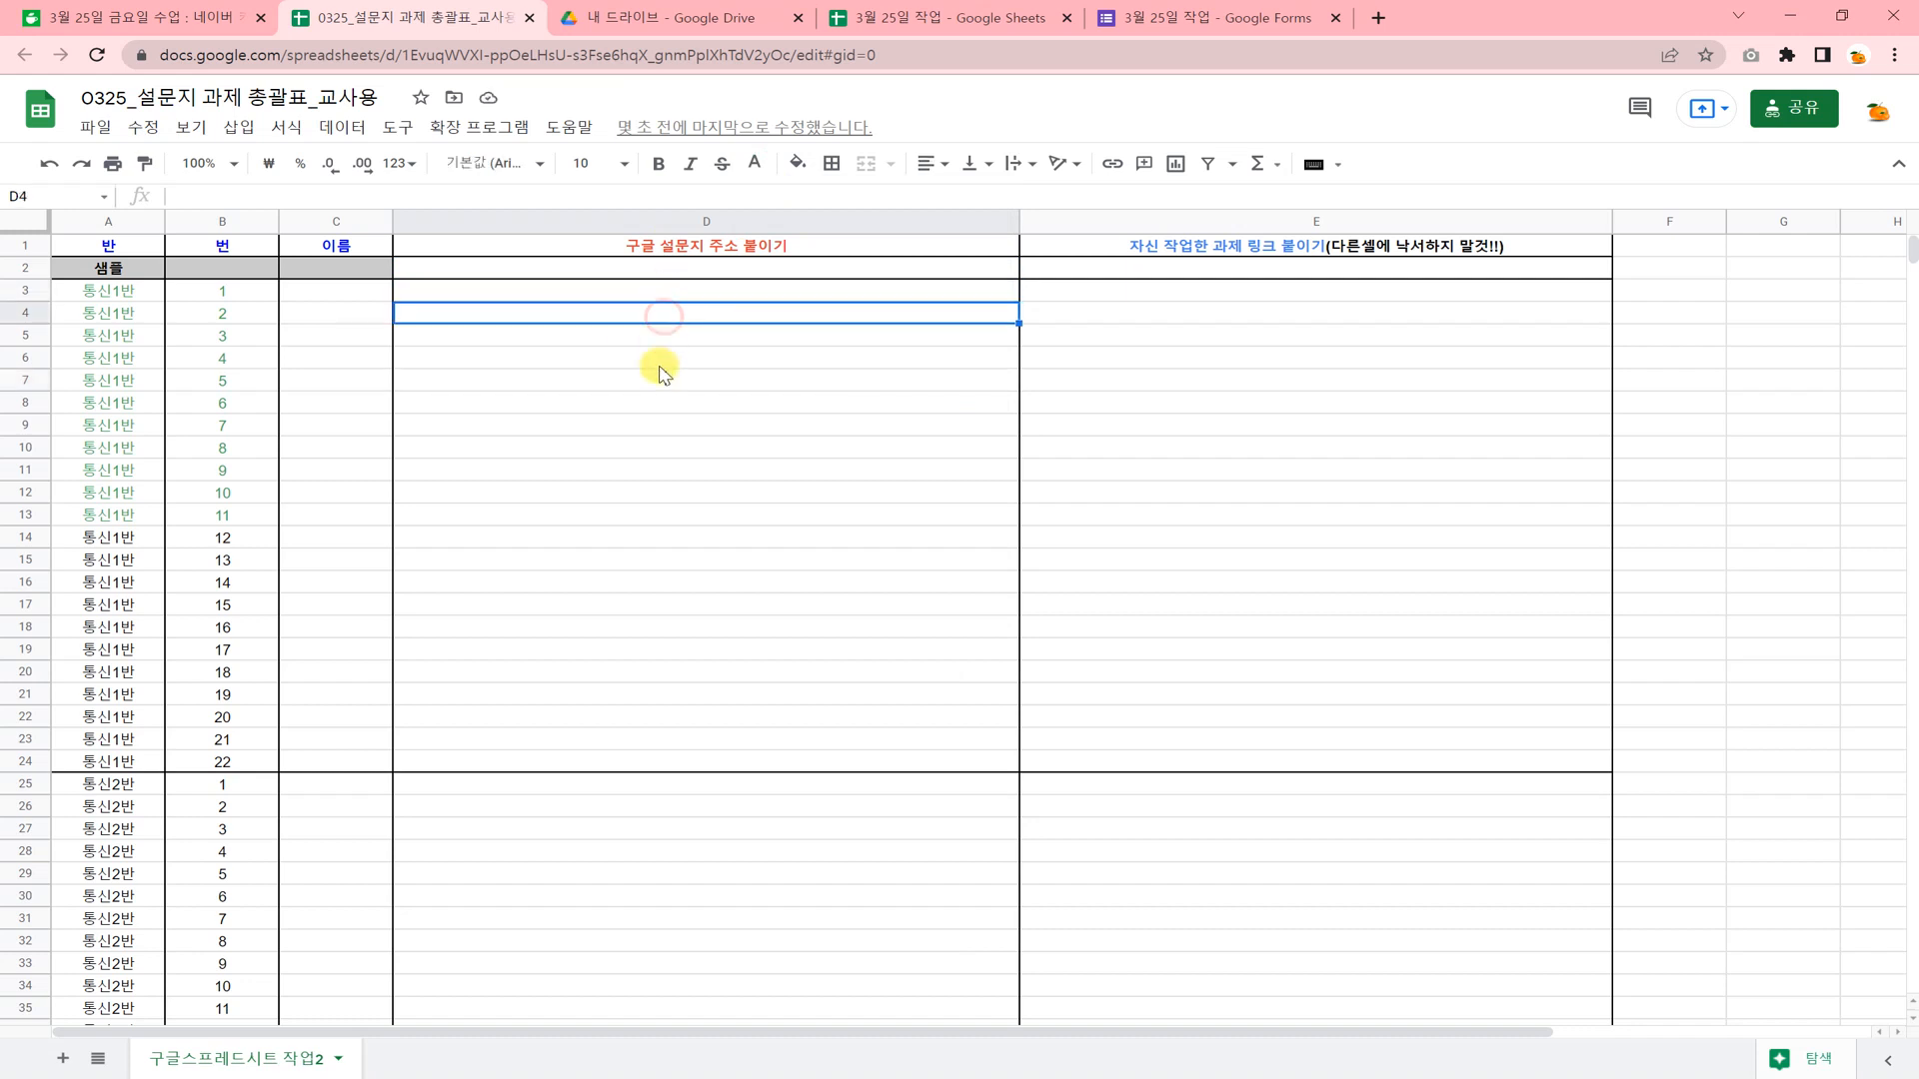
left_click(660, 362)
left_click(630, 270)
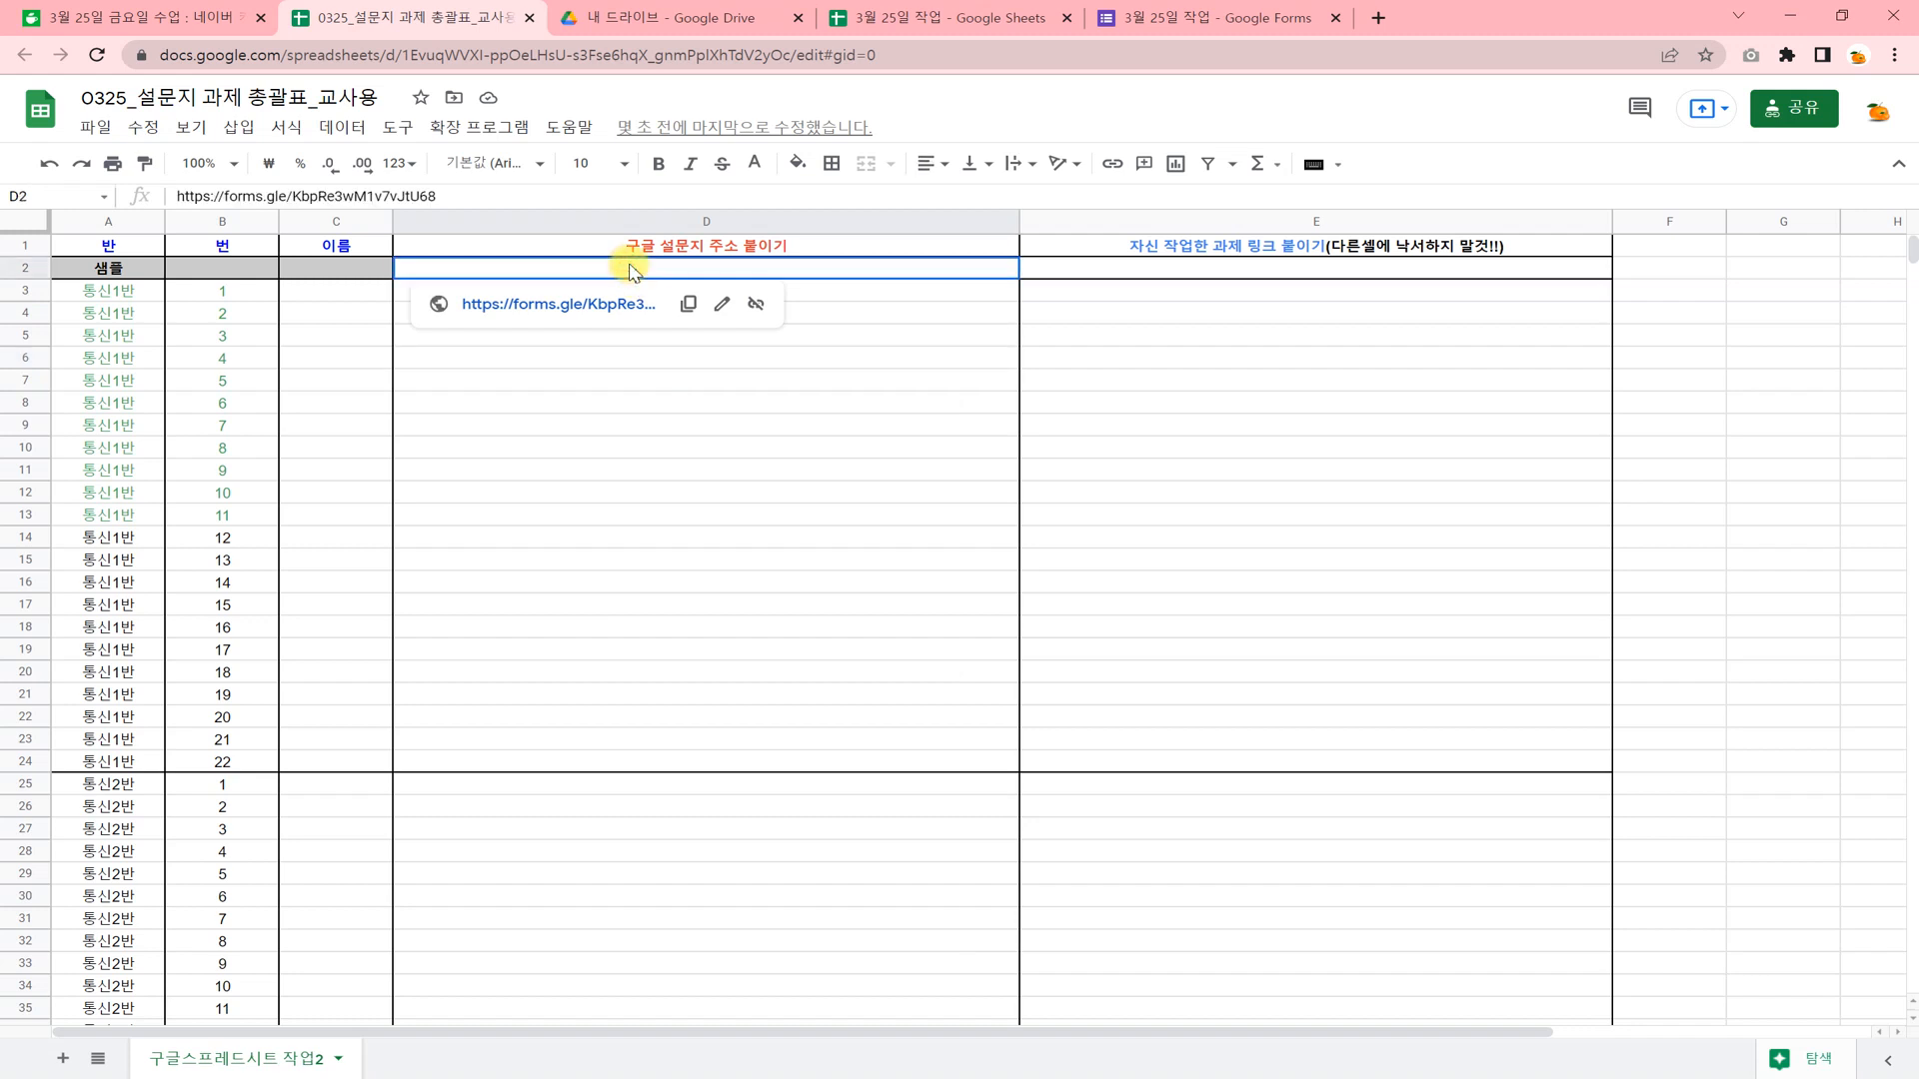
Set the text color of cells D2:D8 to black.
left_click_drag(630, 270, 857, 403)
left_click(764, 180)
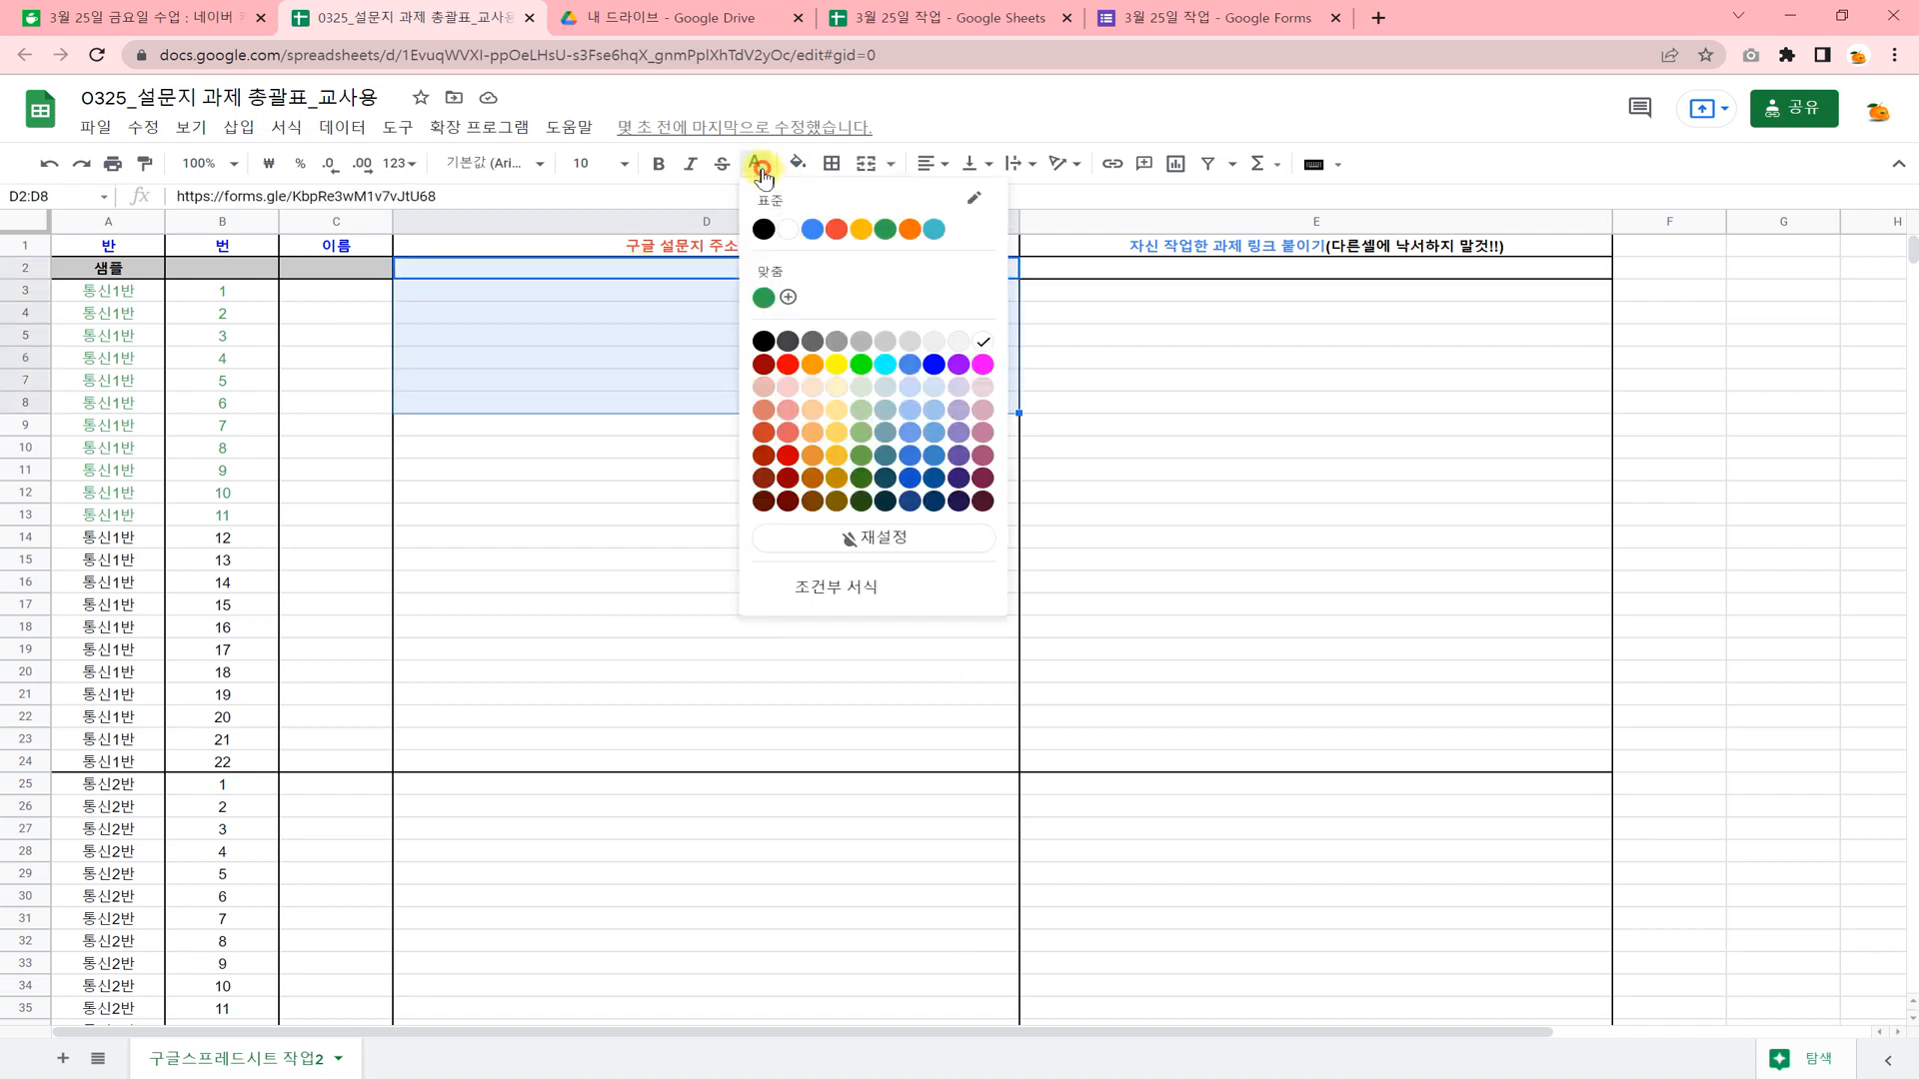
left_click(764, 222)
left_click(757, 384)
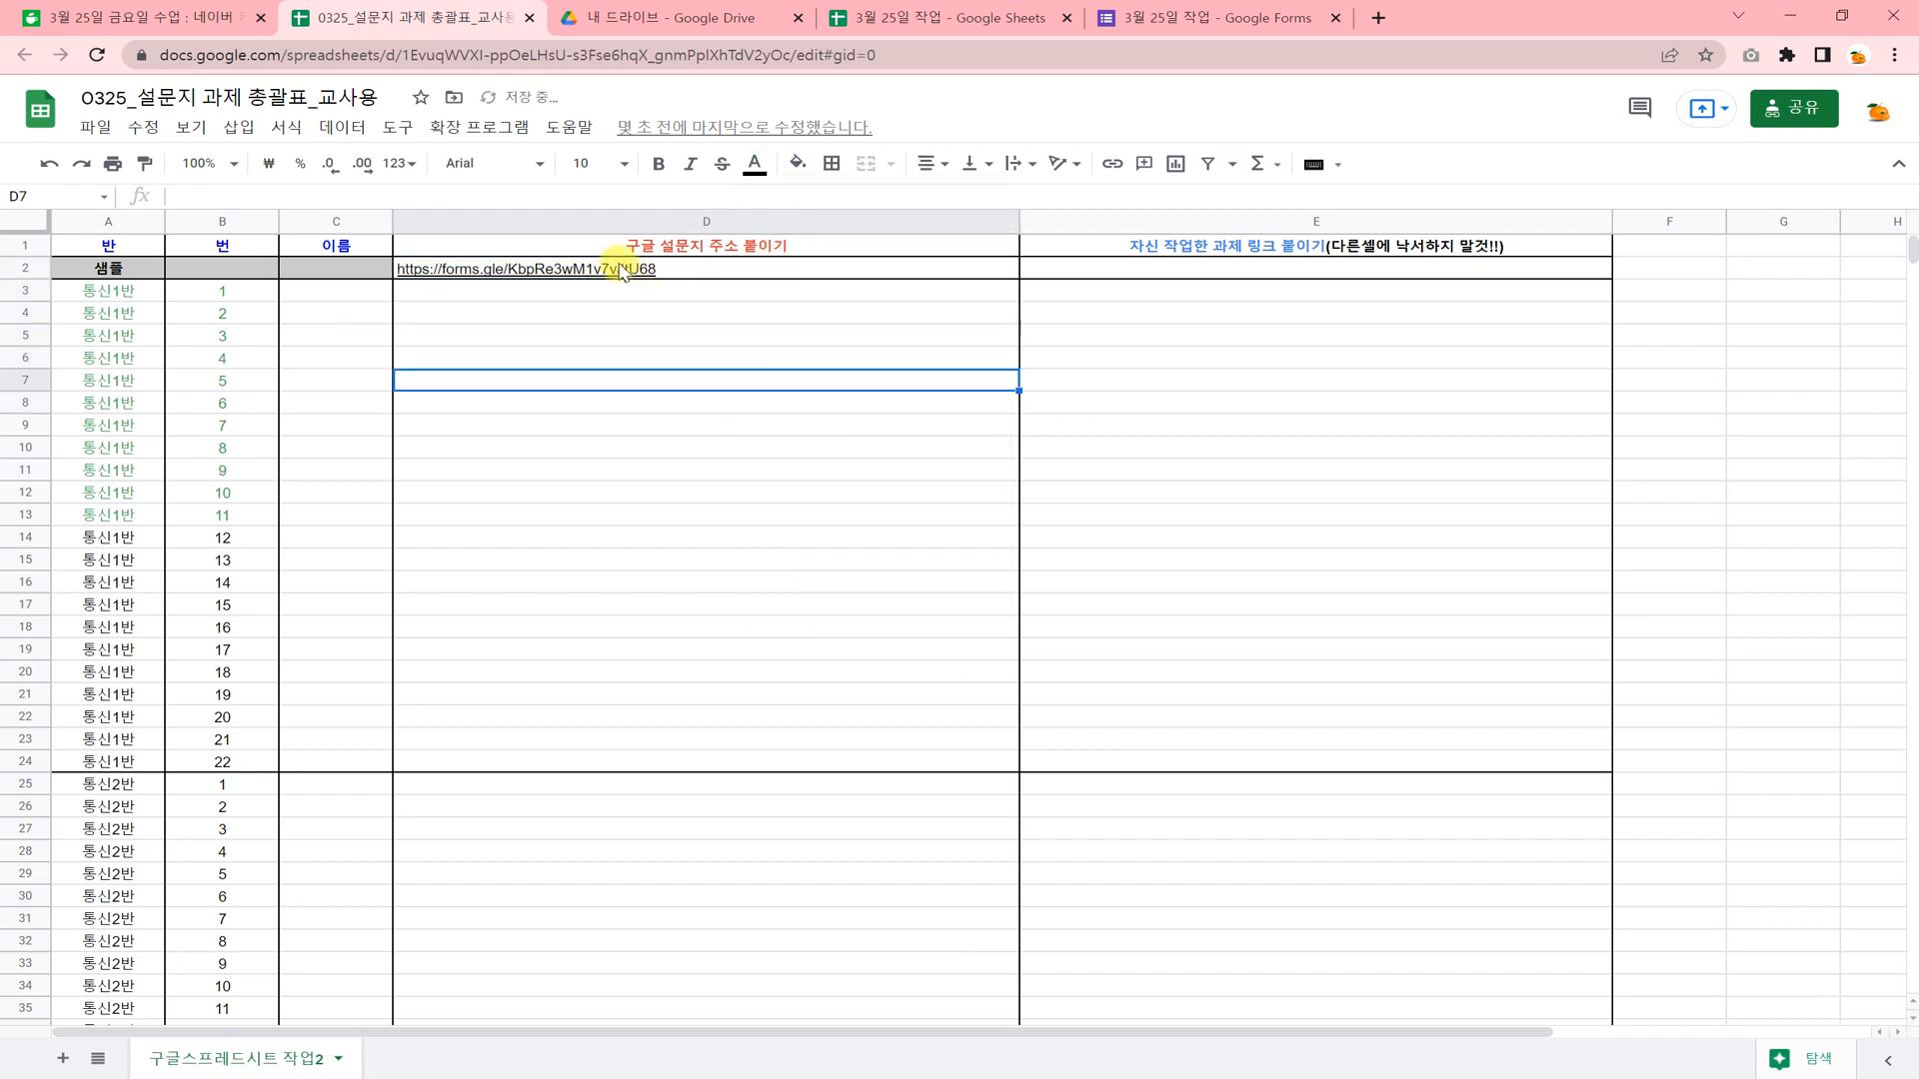
mouse_move(624, 280)
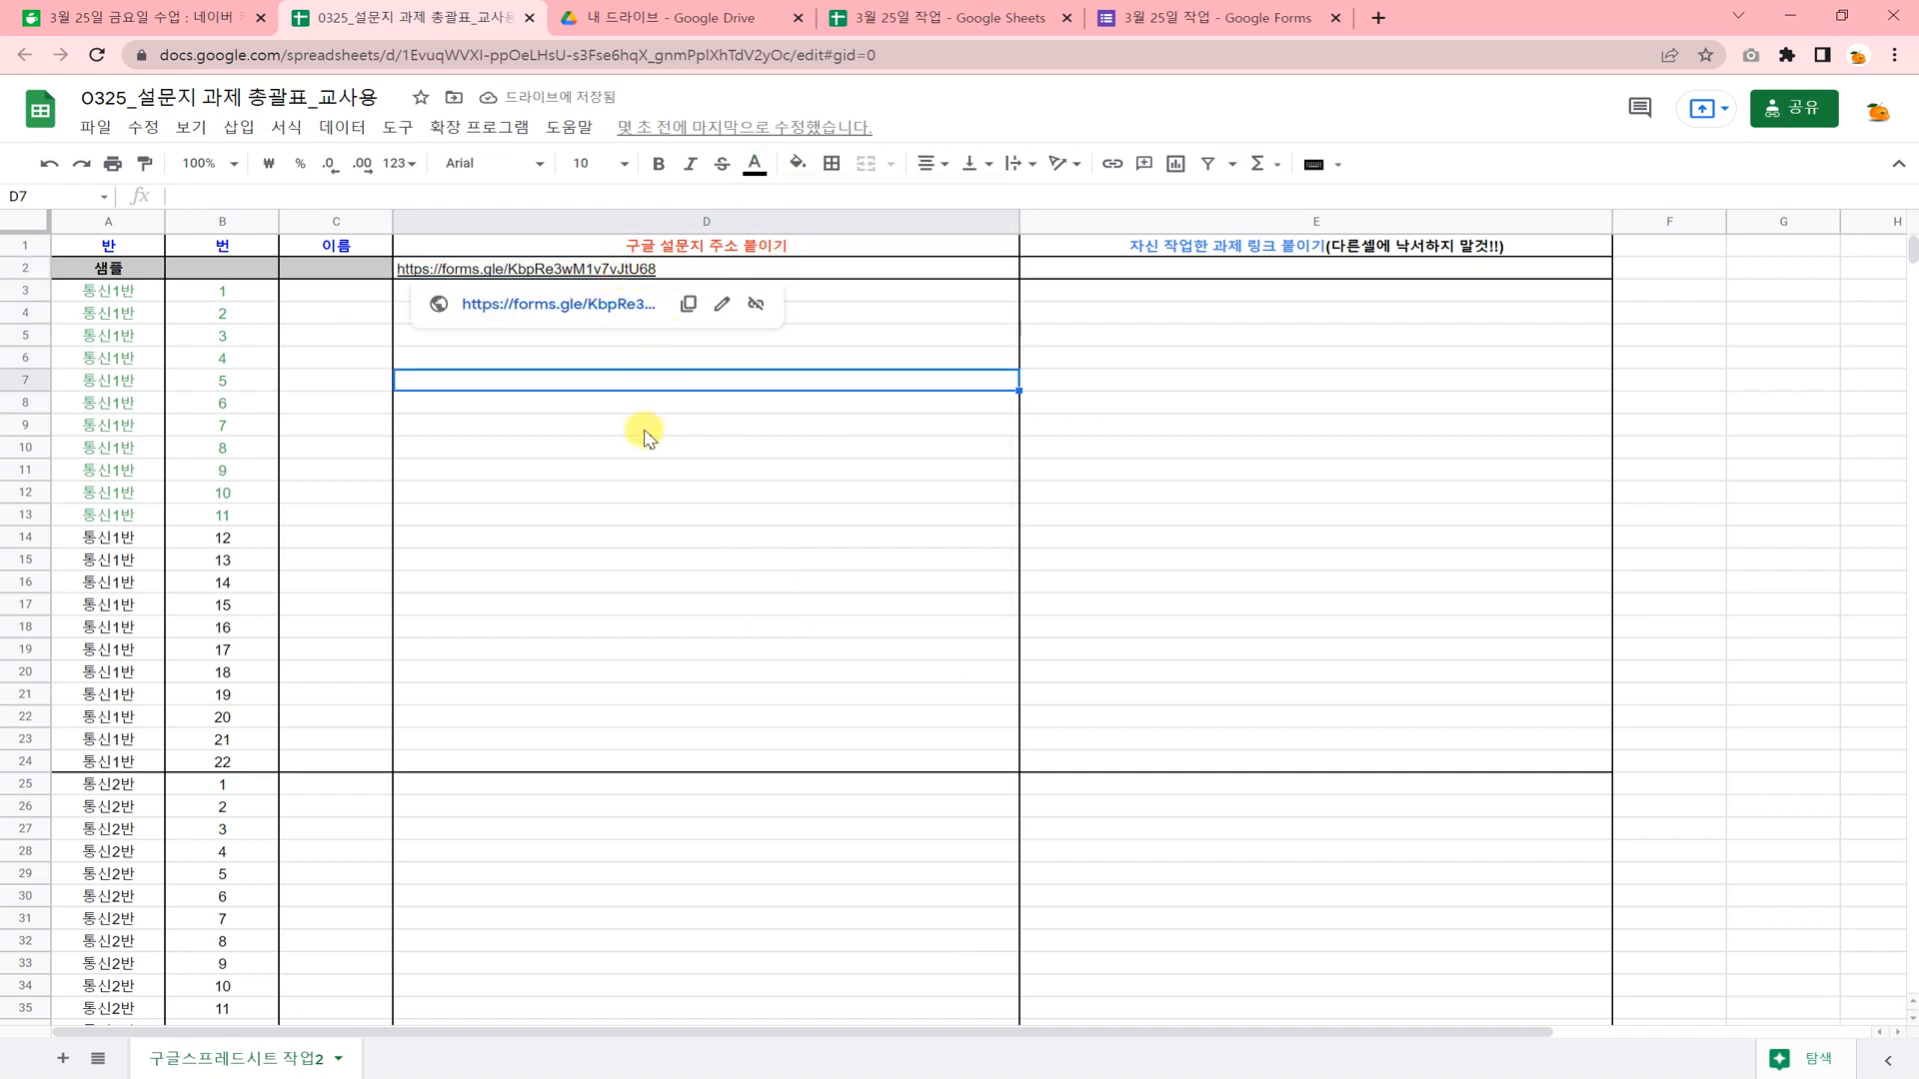
left_click(643, 472)
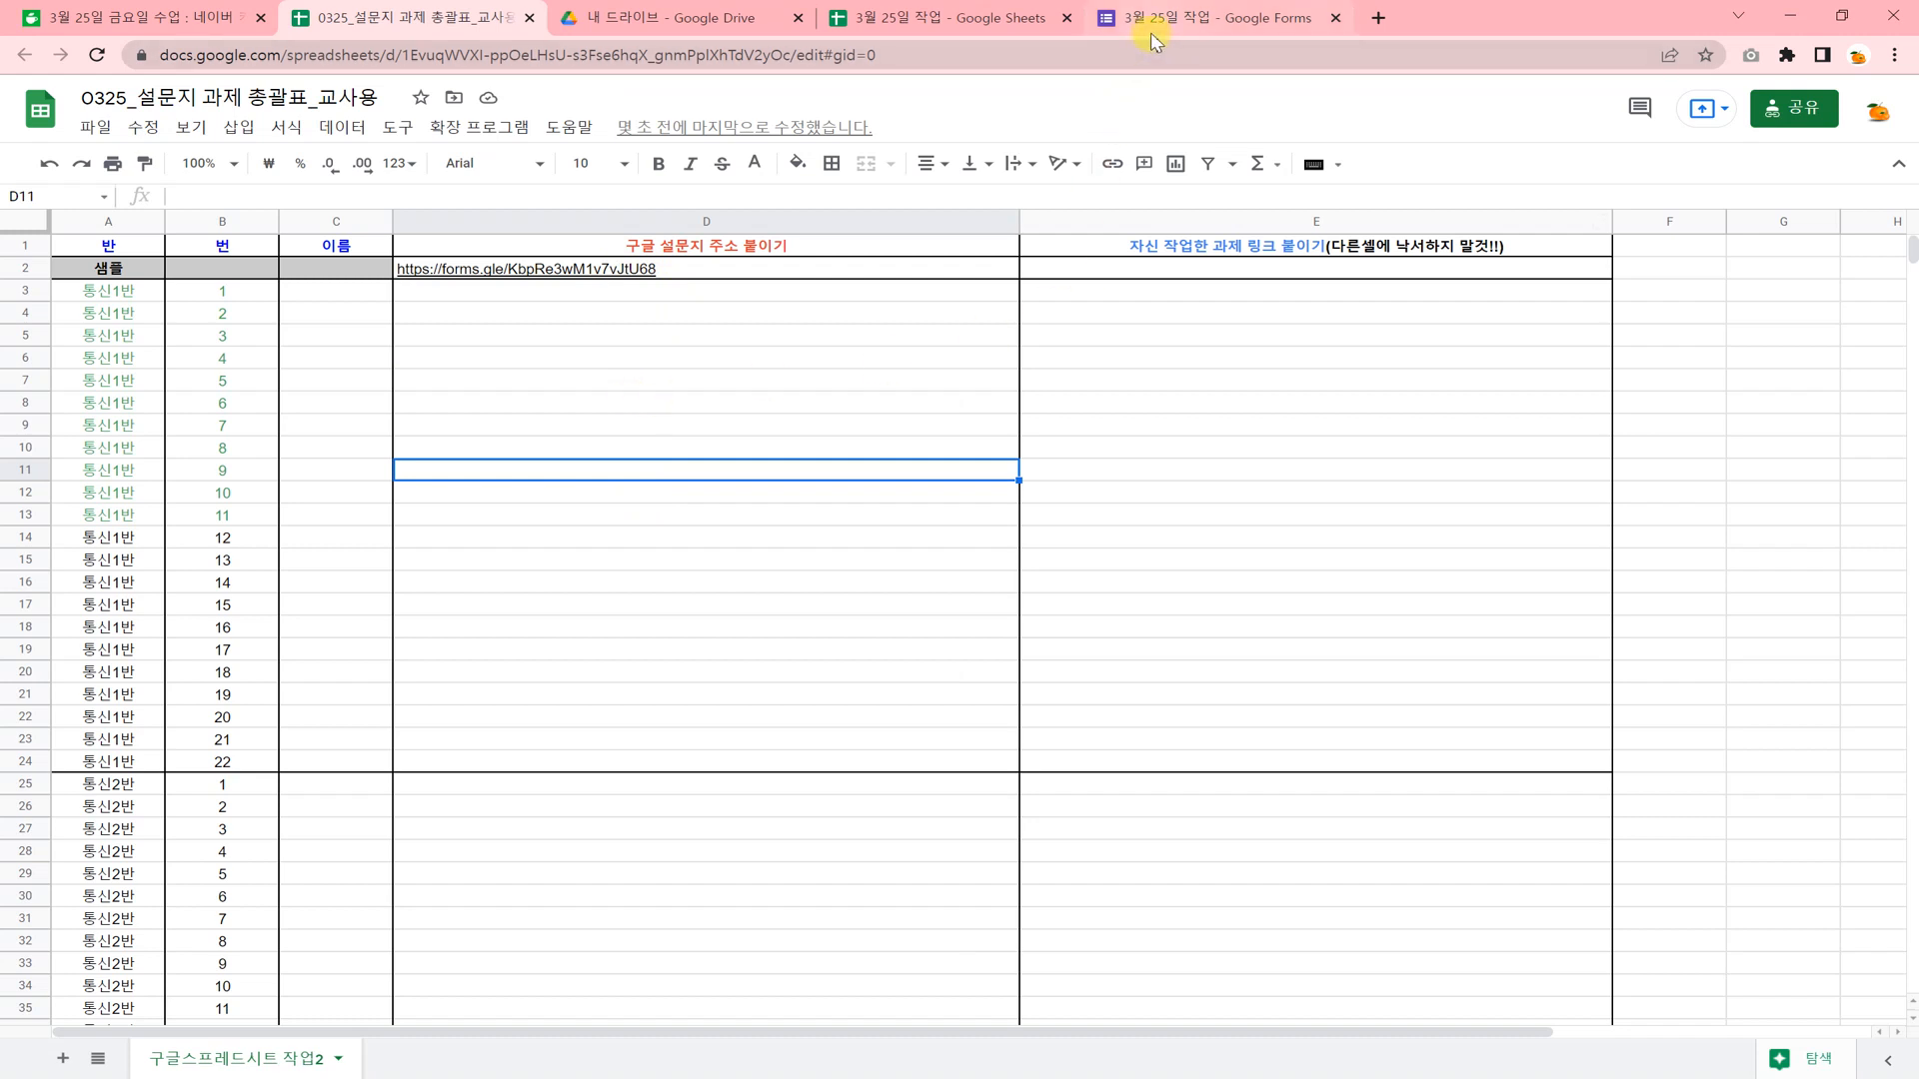
Open the copied shortened survey link in a new browser tab.
mouse_move(627, 266)
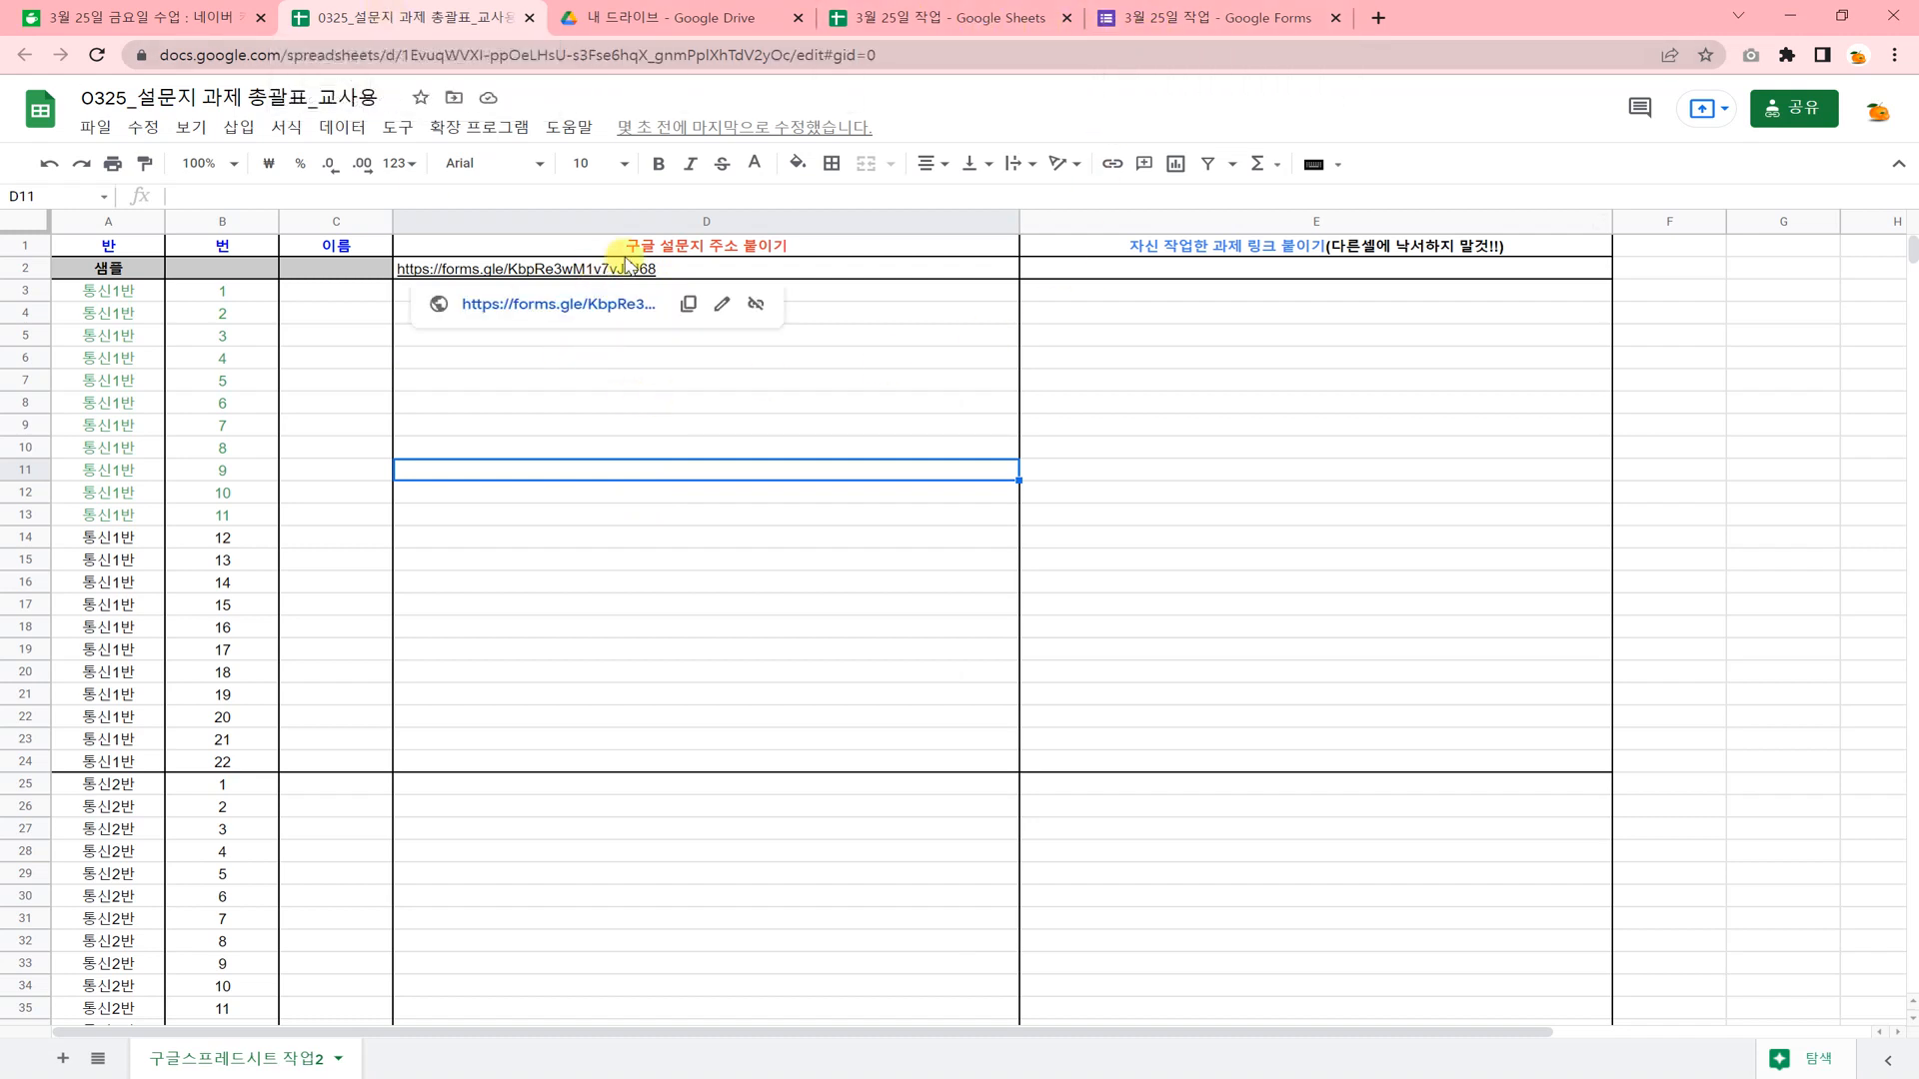
left_click(1378, 19)
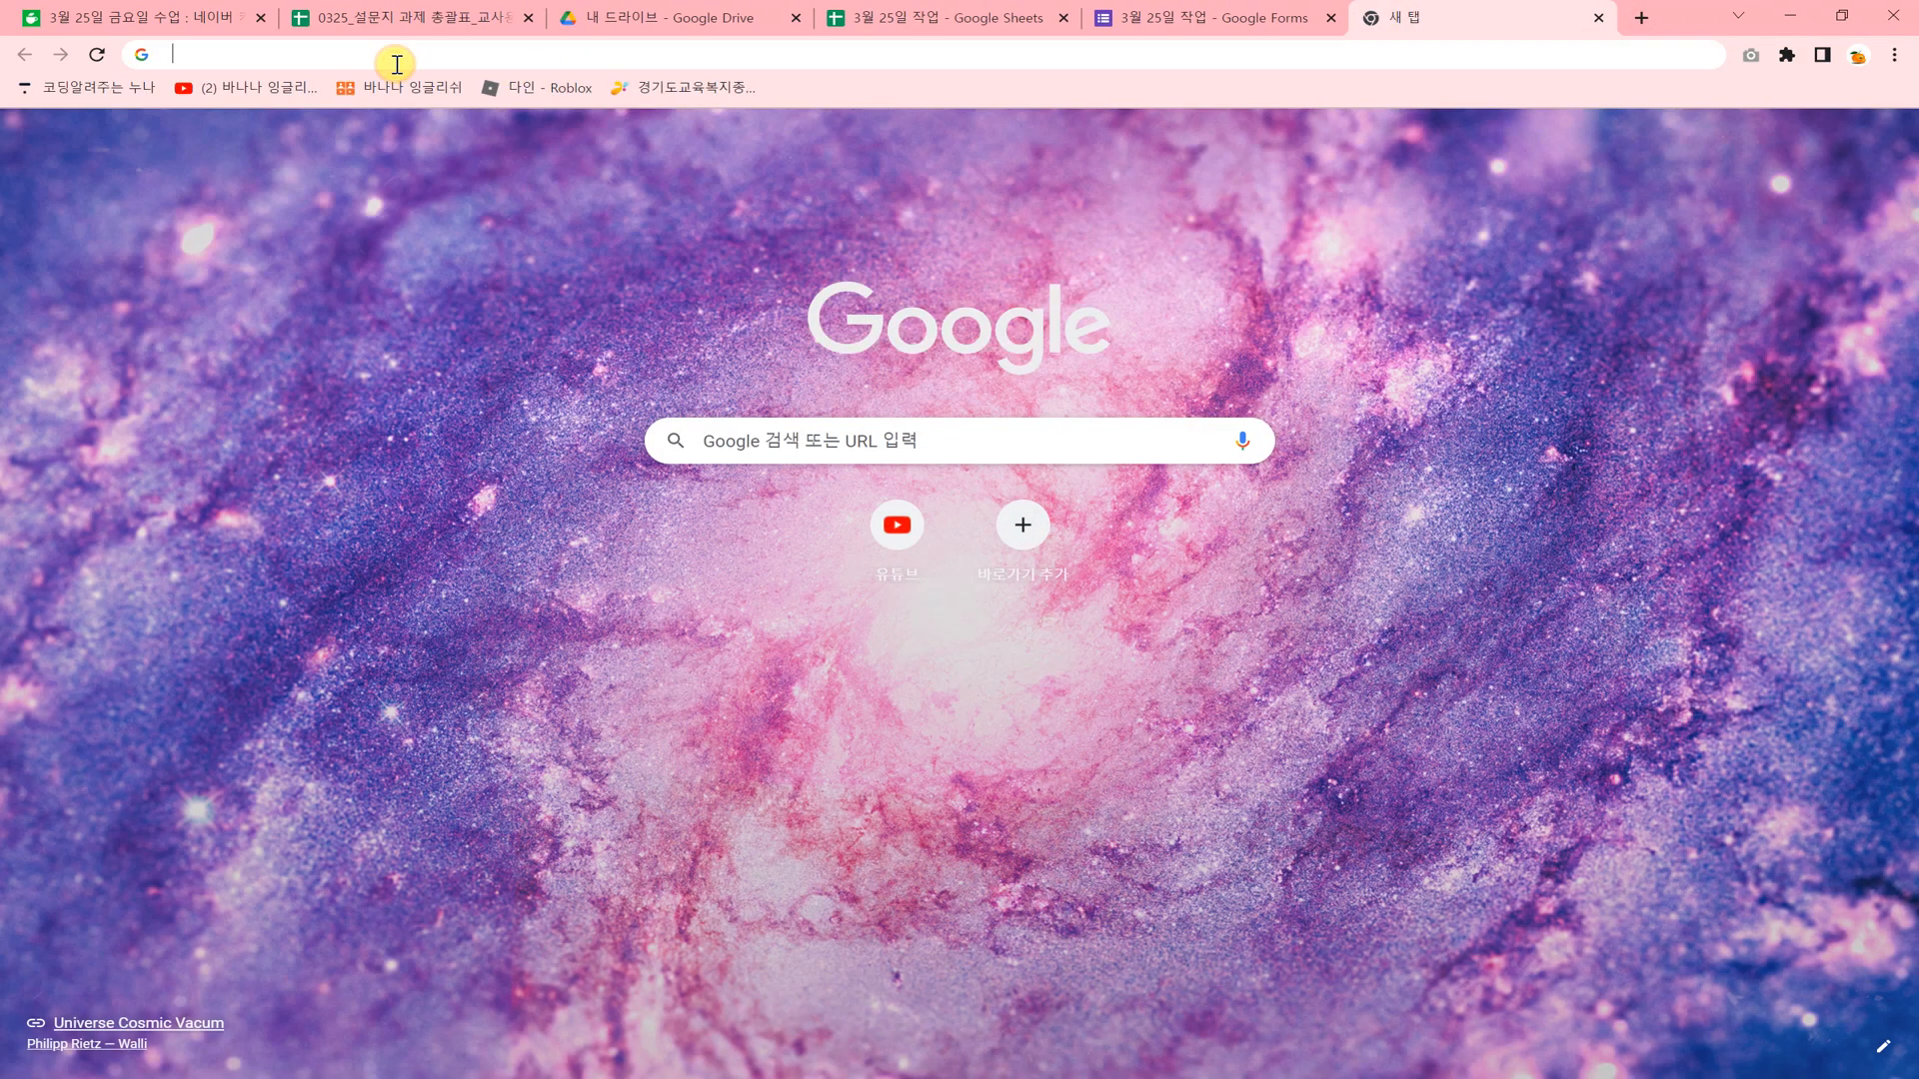
left_click(395, 63)
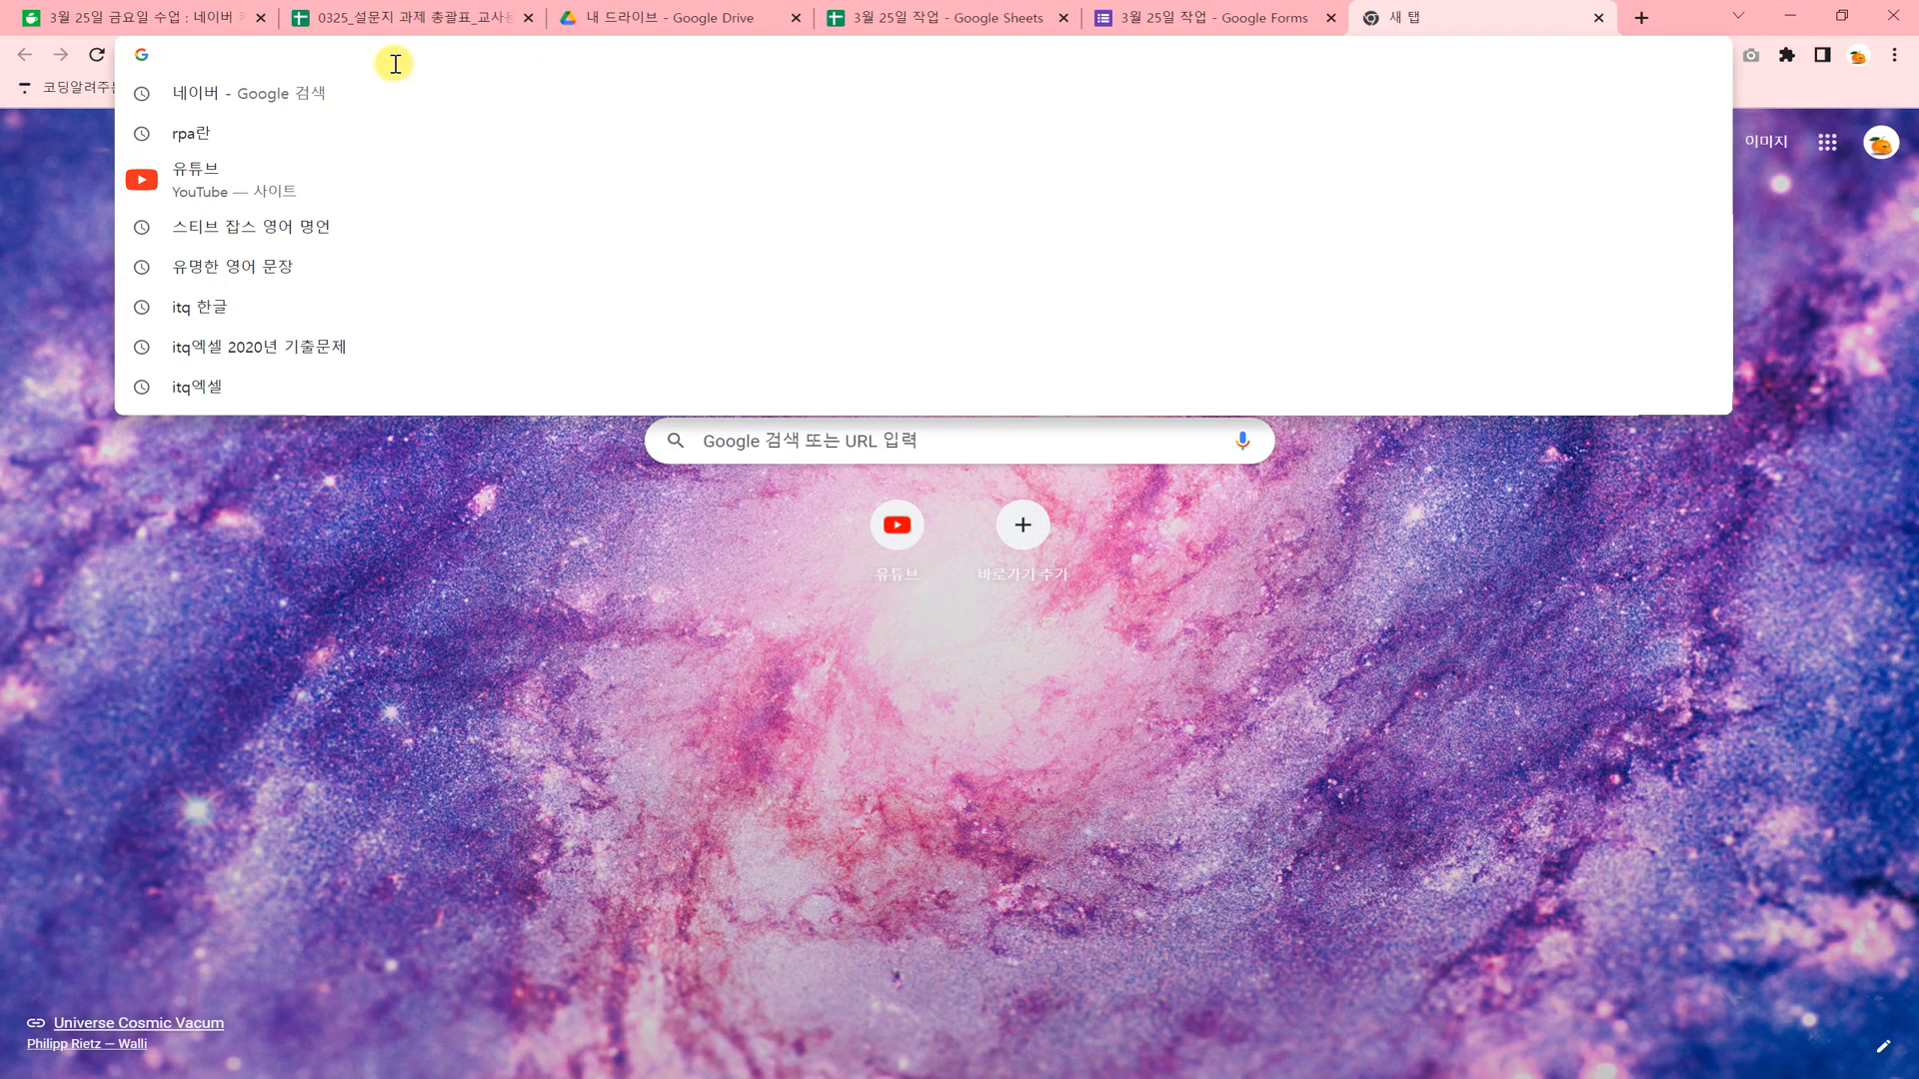
right_click(393, 60)
left_click(53, 204)
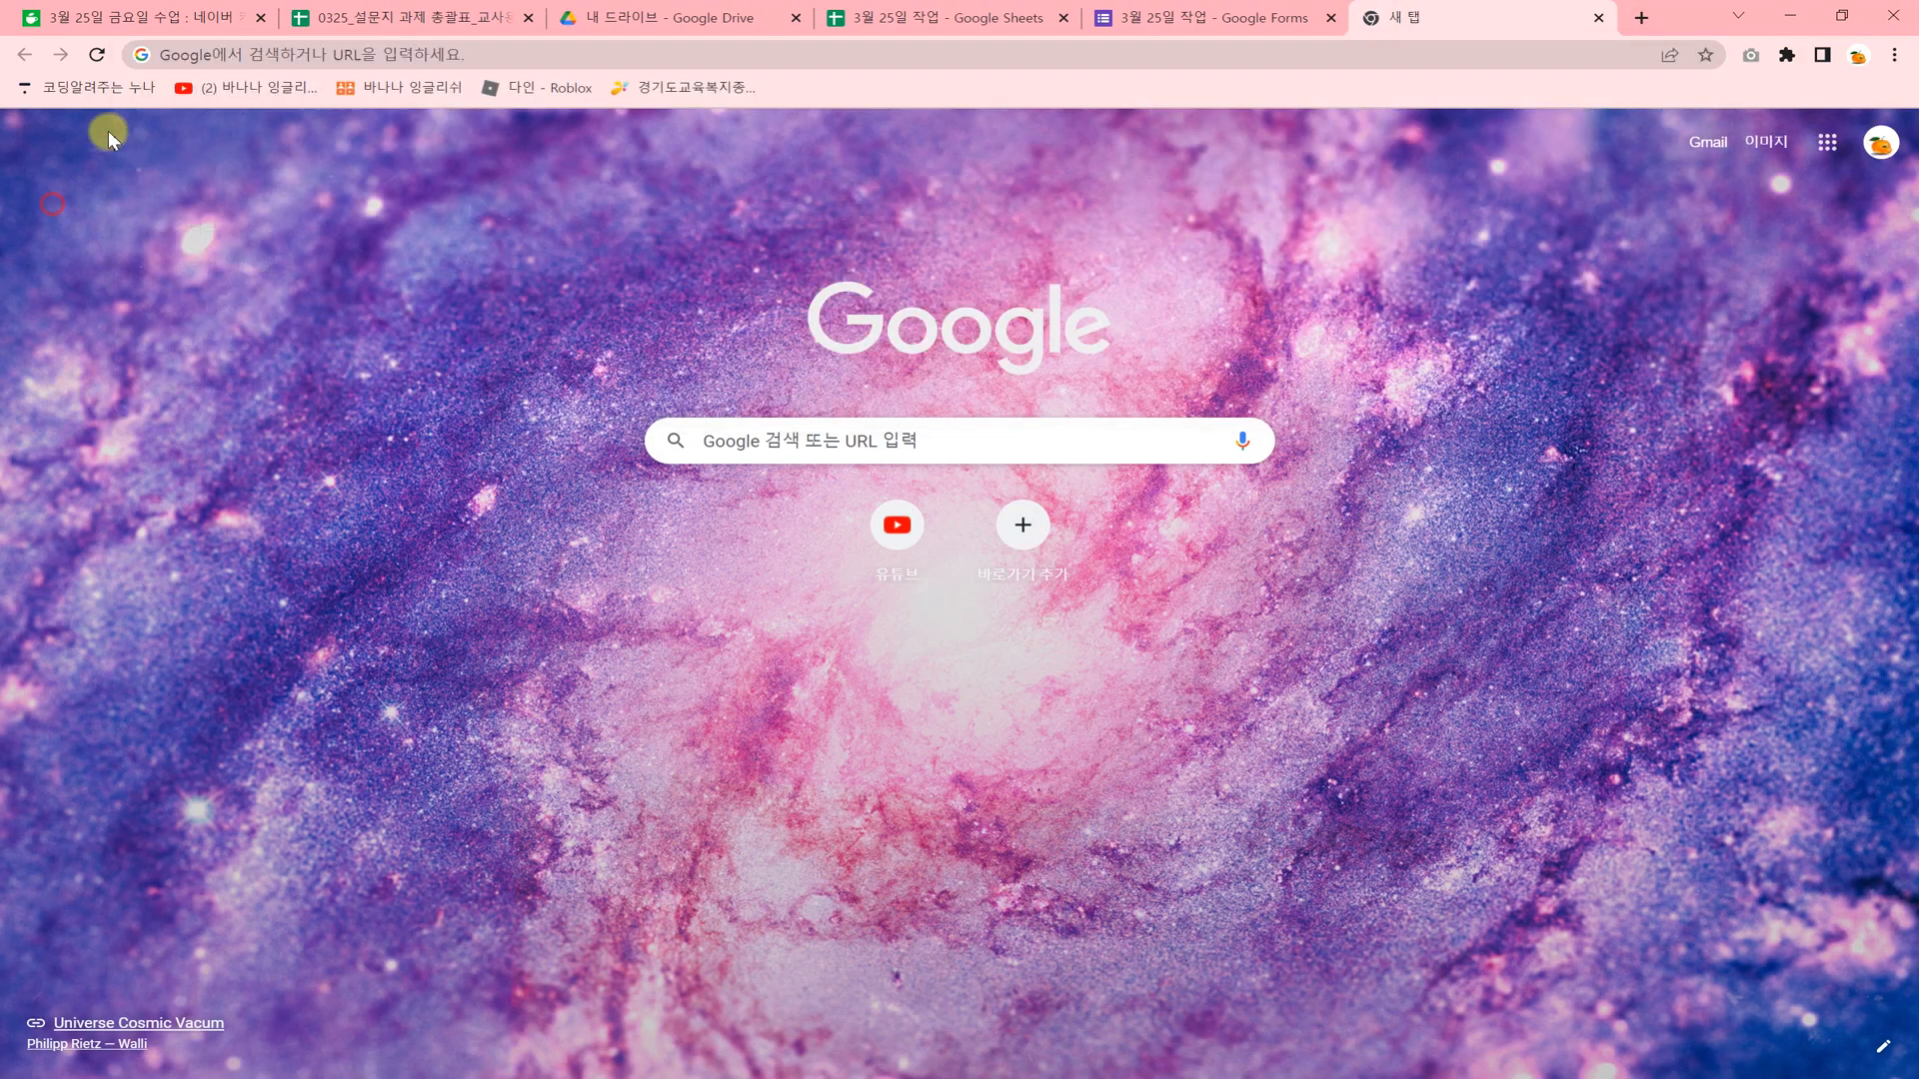
left_click(389, 61)
right_click(389, 61)
left_click(493, 184)
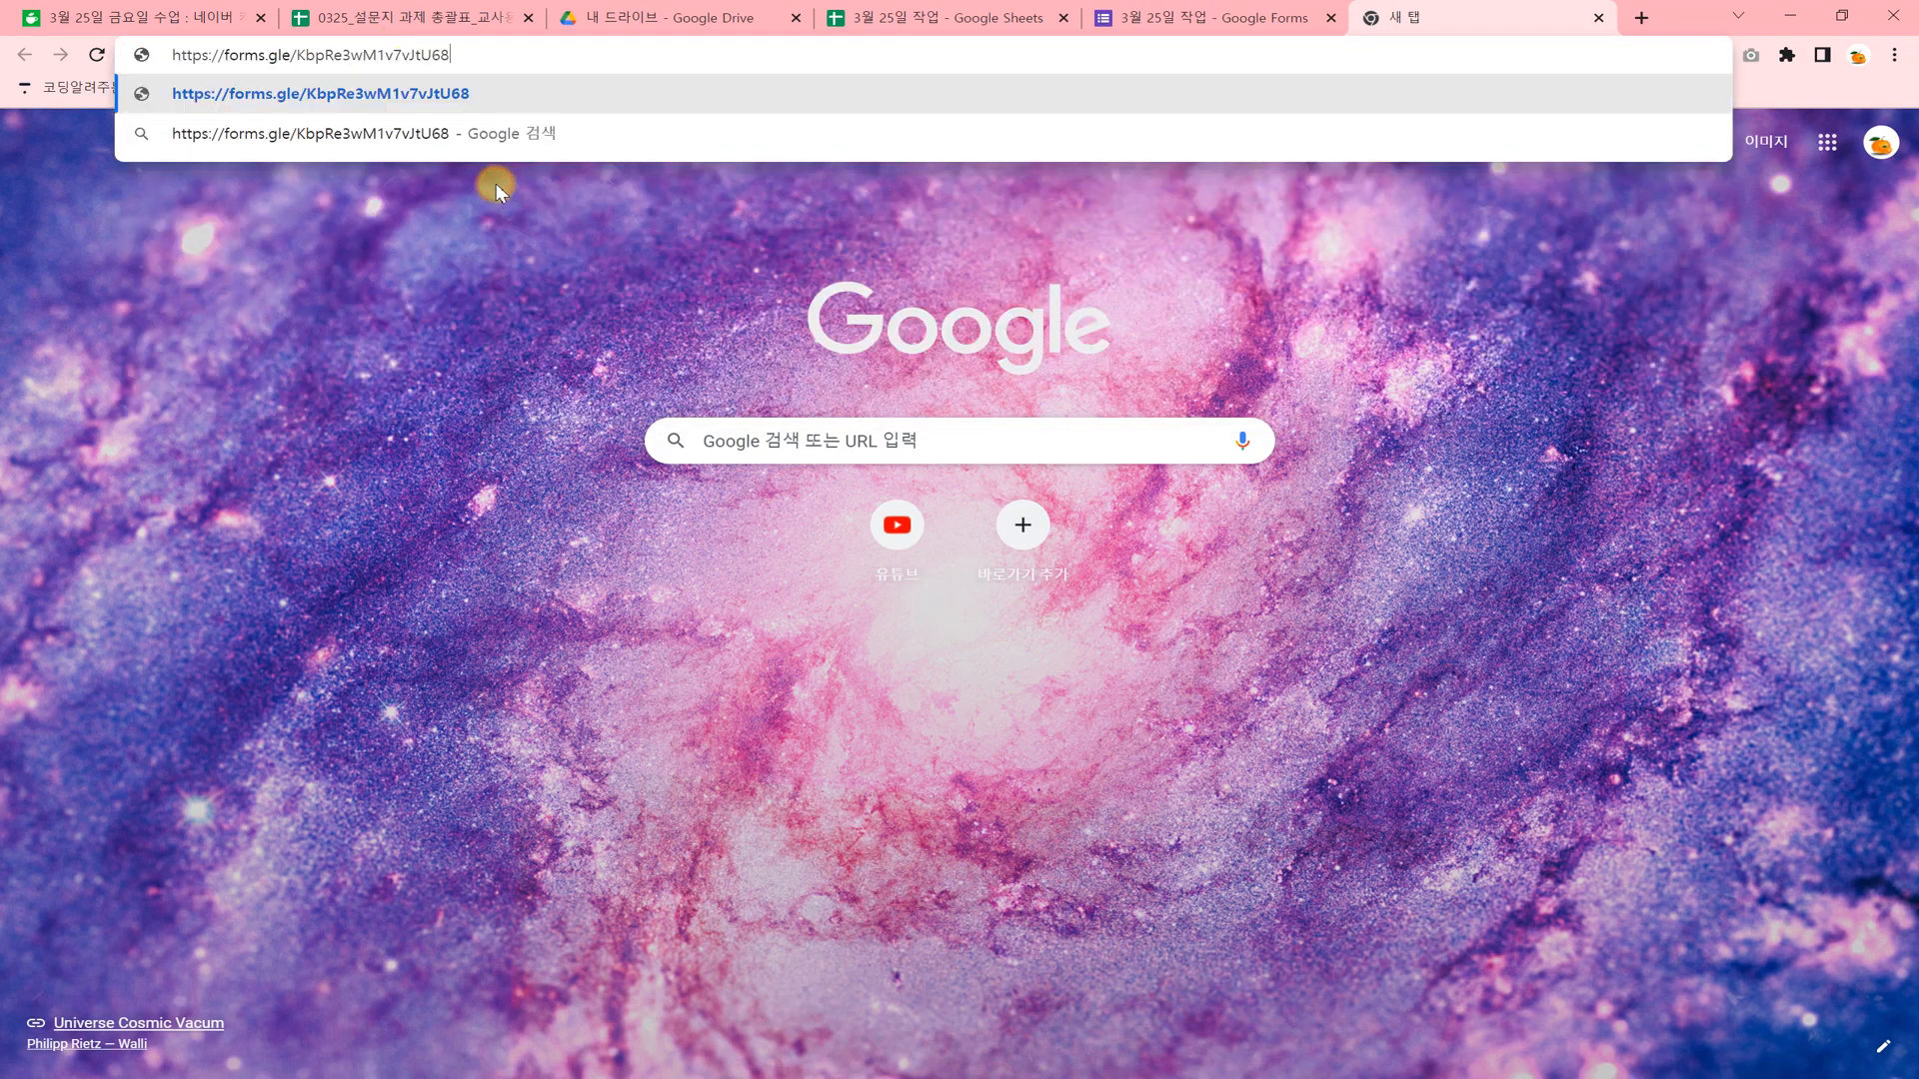
key("Return")
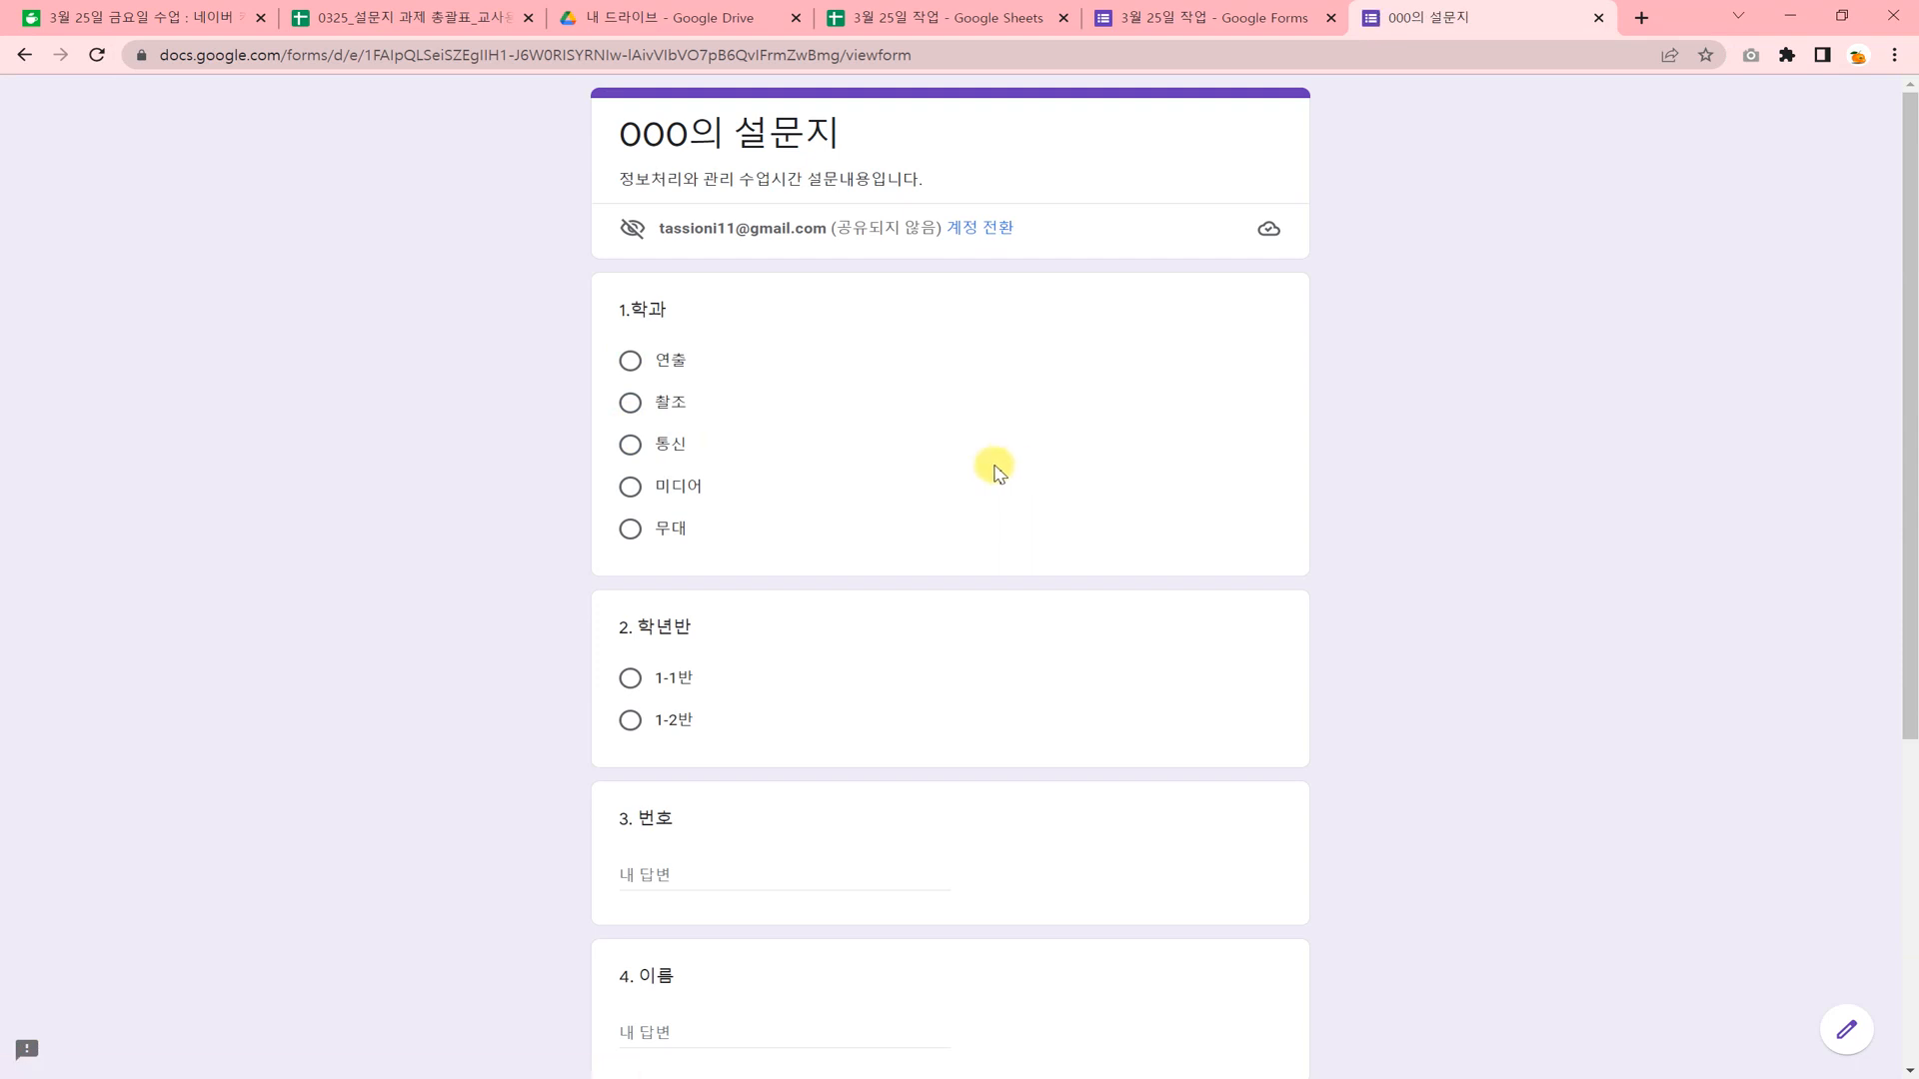
Answer the first four survey questions with department 통신, class 1-1반, number 5 and name 000.
left_click(630, 445)
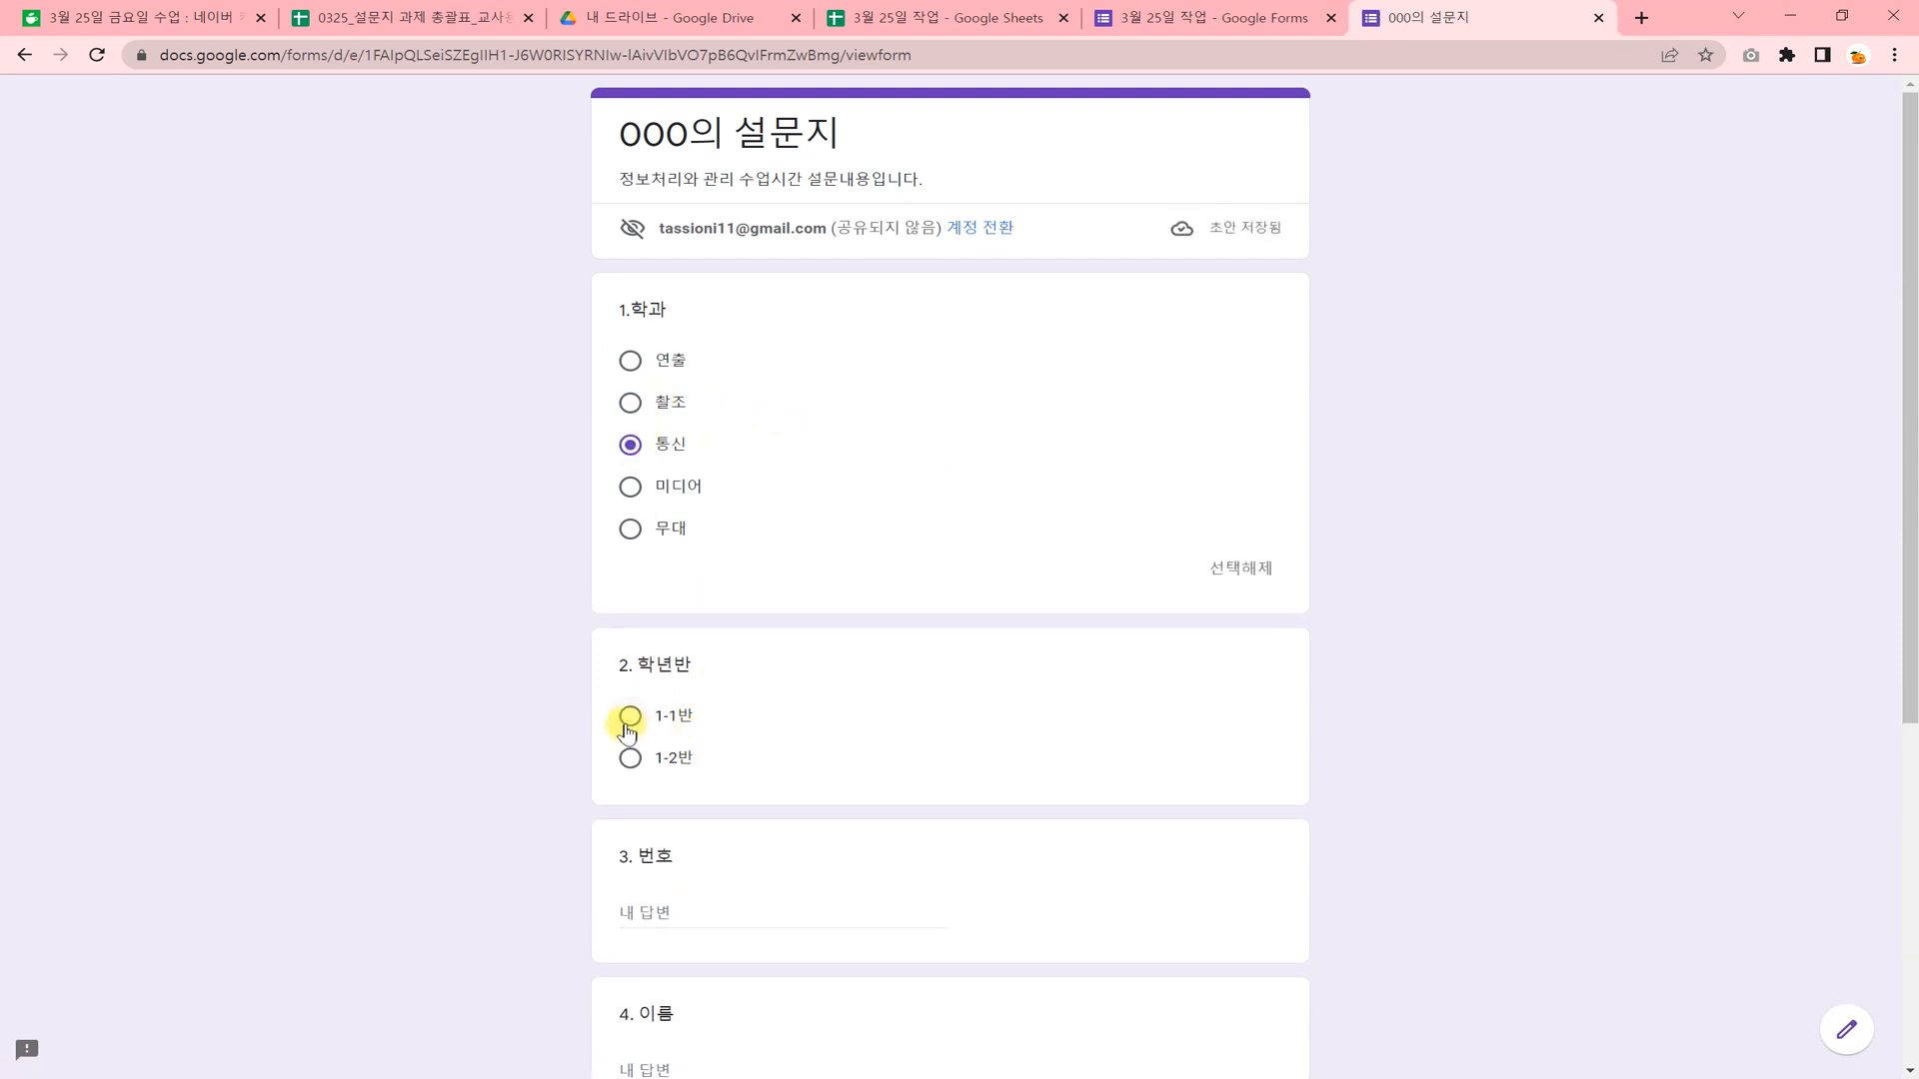
left_click(630, 716)
scroll(726, 788, "down", 2)
left_click(725, 737)
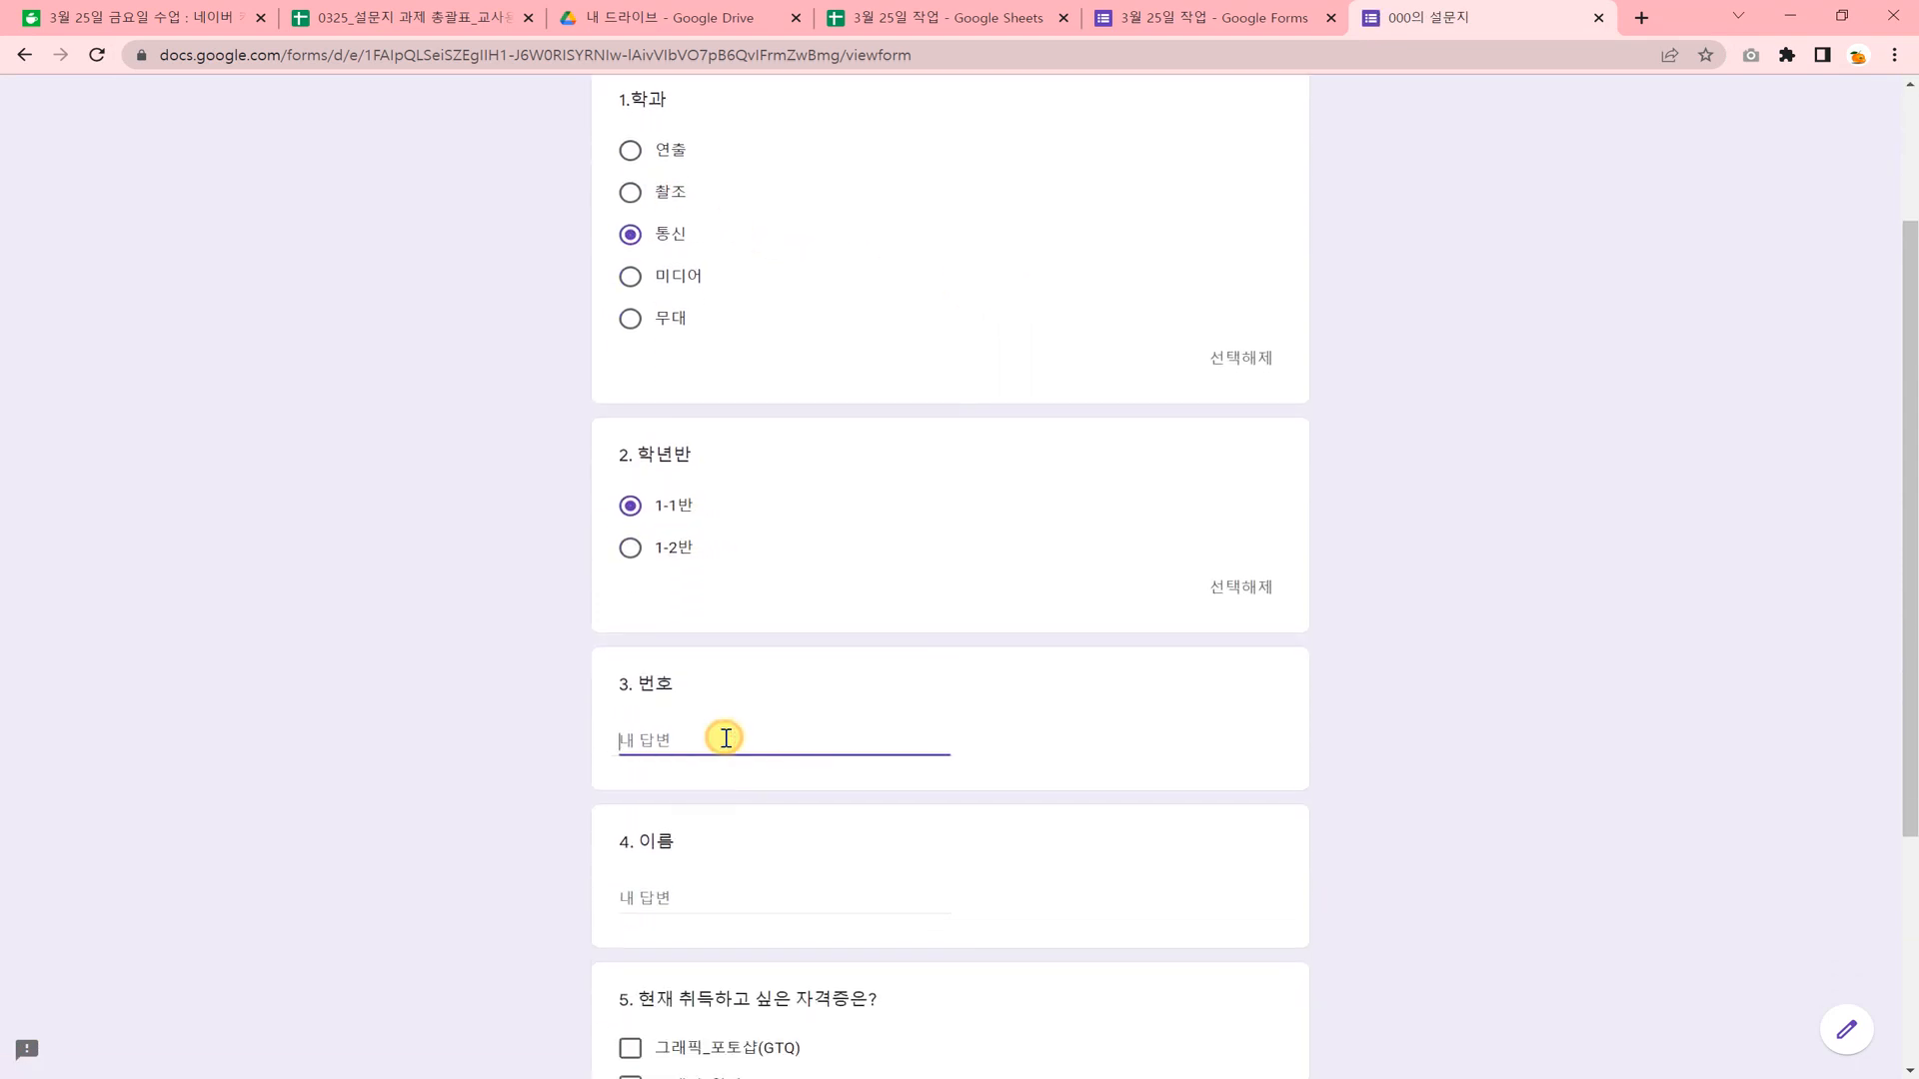
type("5")
left_click(709, 897)
type("000")
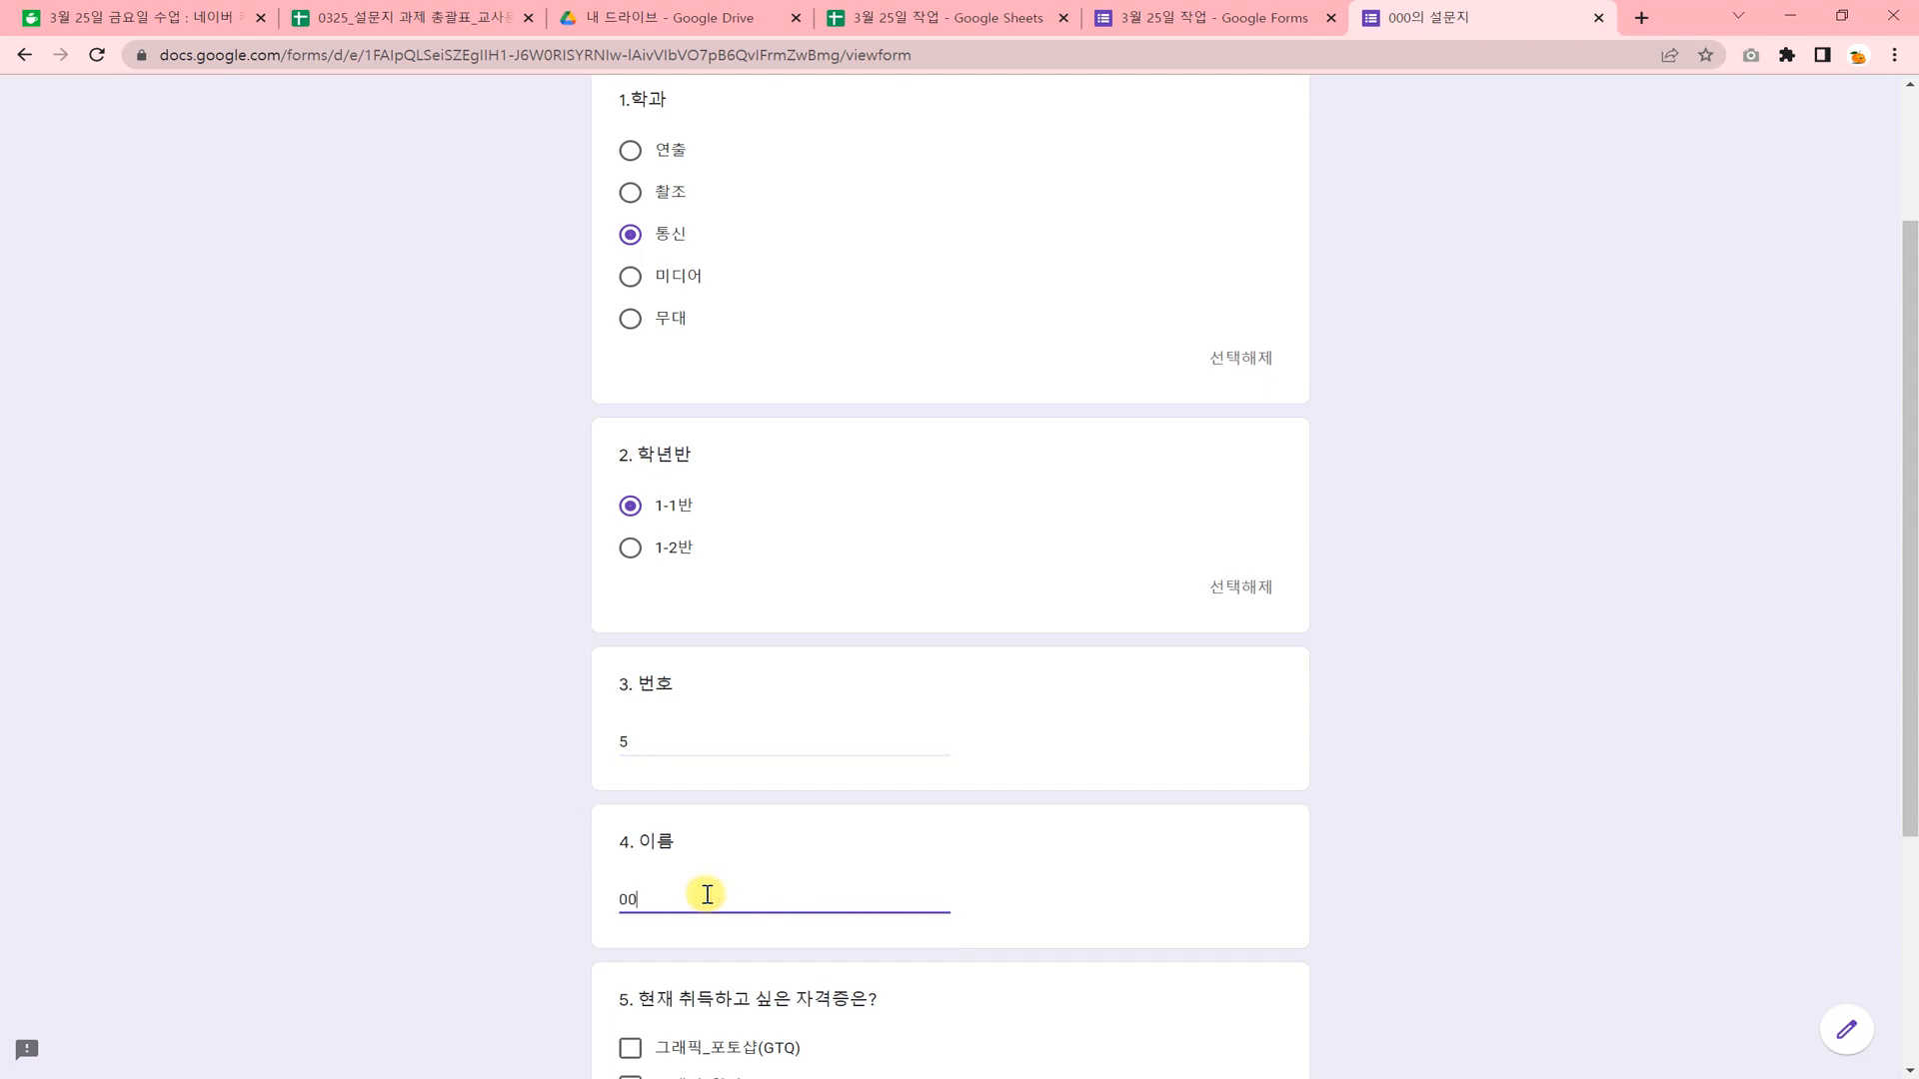
Choose 그래픽_포토샵(GTQ) as the desired certificate in question 5 and submit the survey.
scroll(716, 895, "down", 1)
scroll(716, 895, "down", 1)
left_click(630, 837)
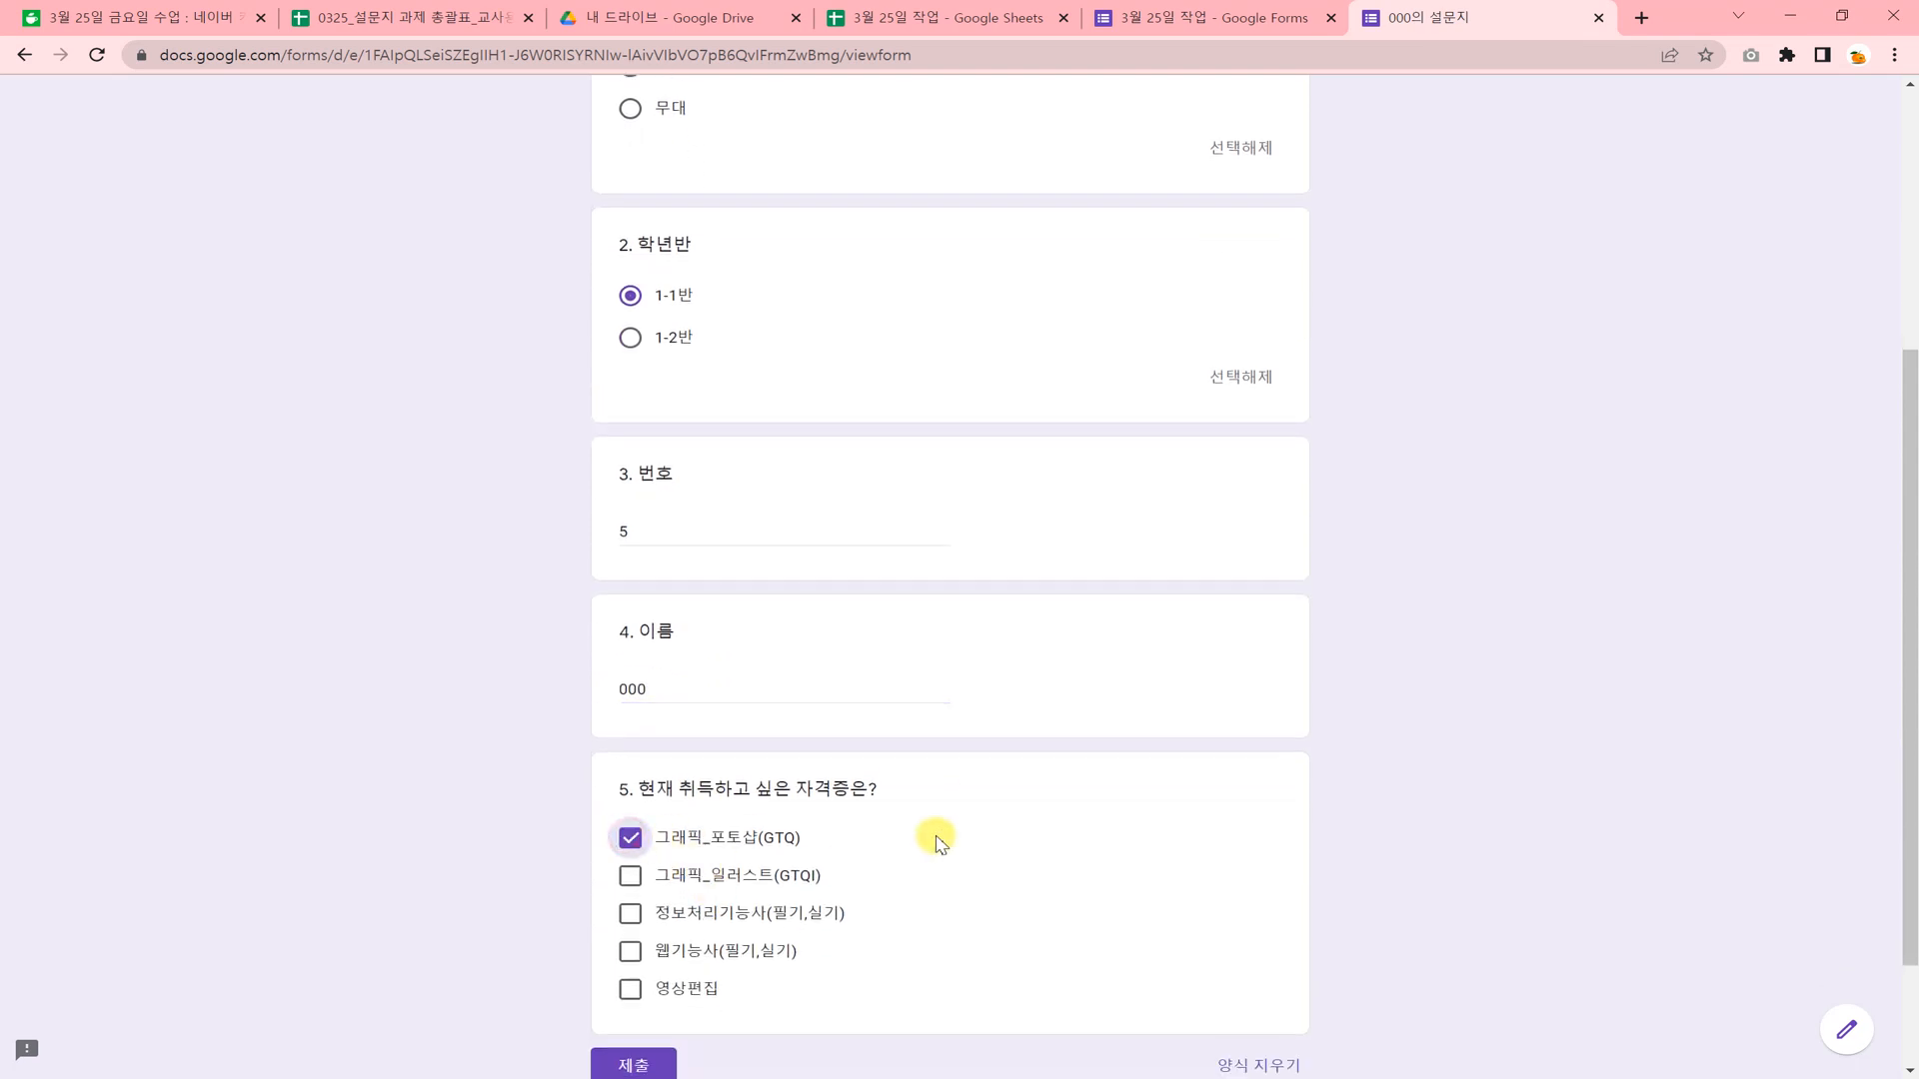
scroll(919, 849, "down", 1)
left_click(639, 918)
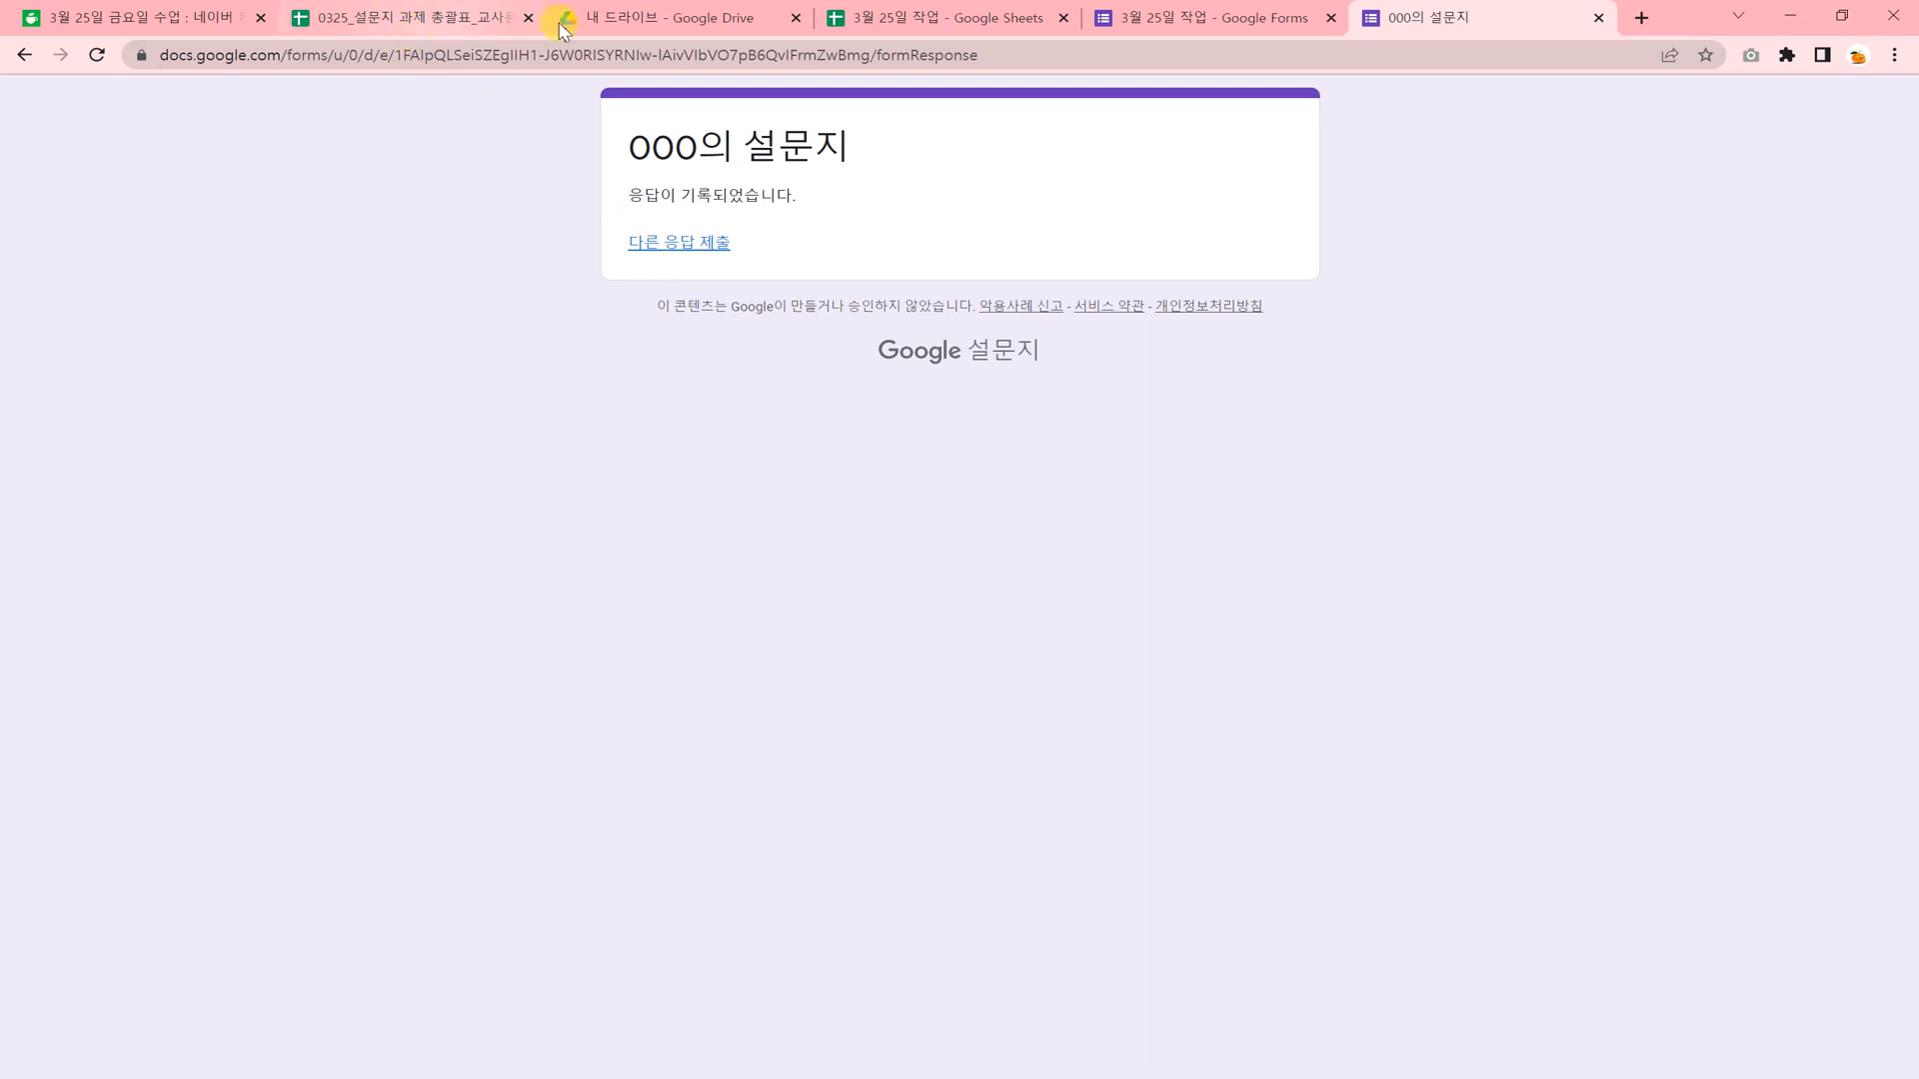
Switch to the 3월 25일 작업 spreadsheet and examine the submitted survey response on the 설문지 응답 시트1 sheet.
left_click(987, 18)
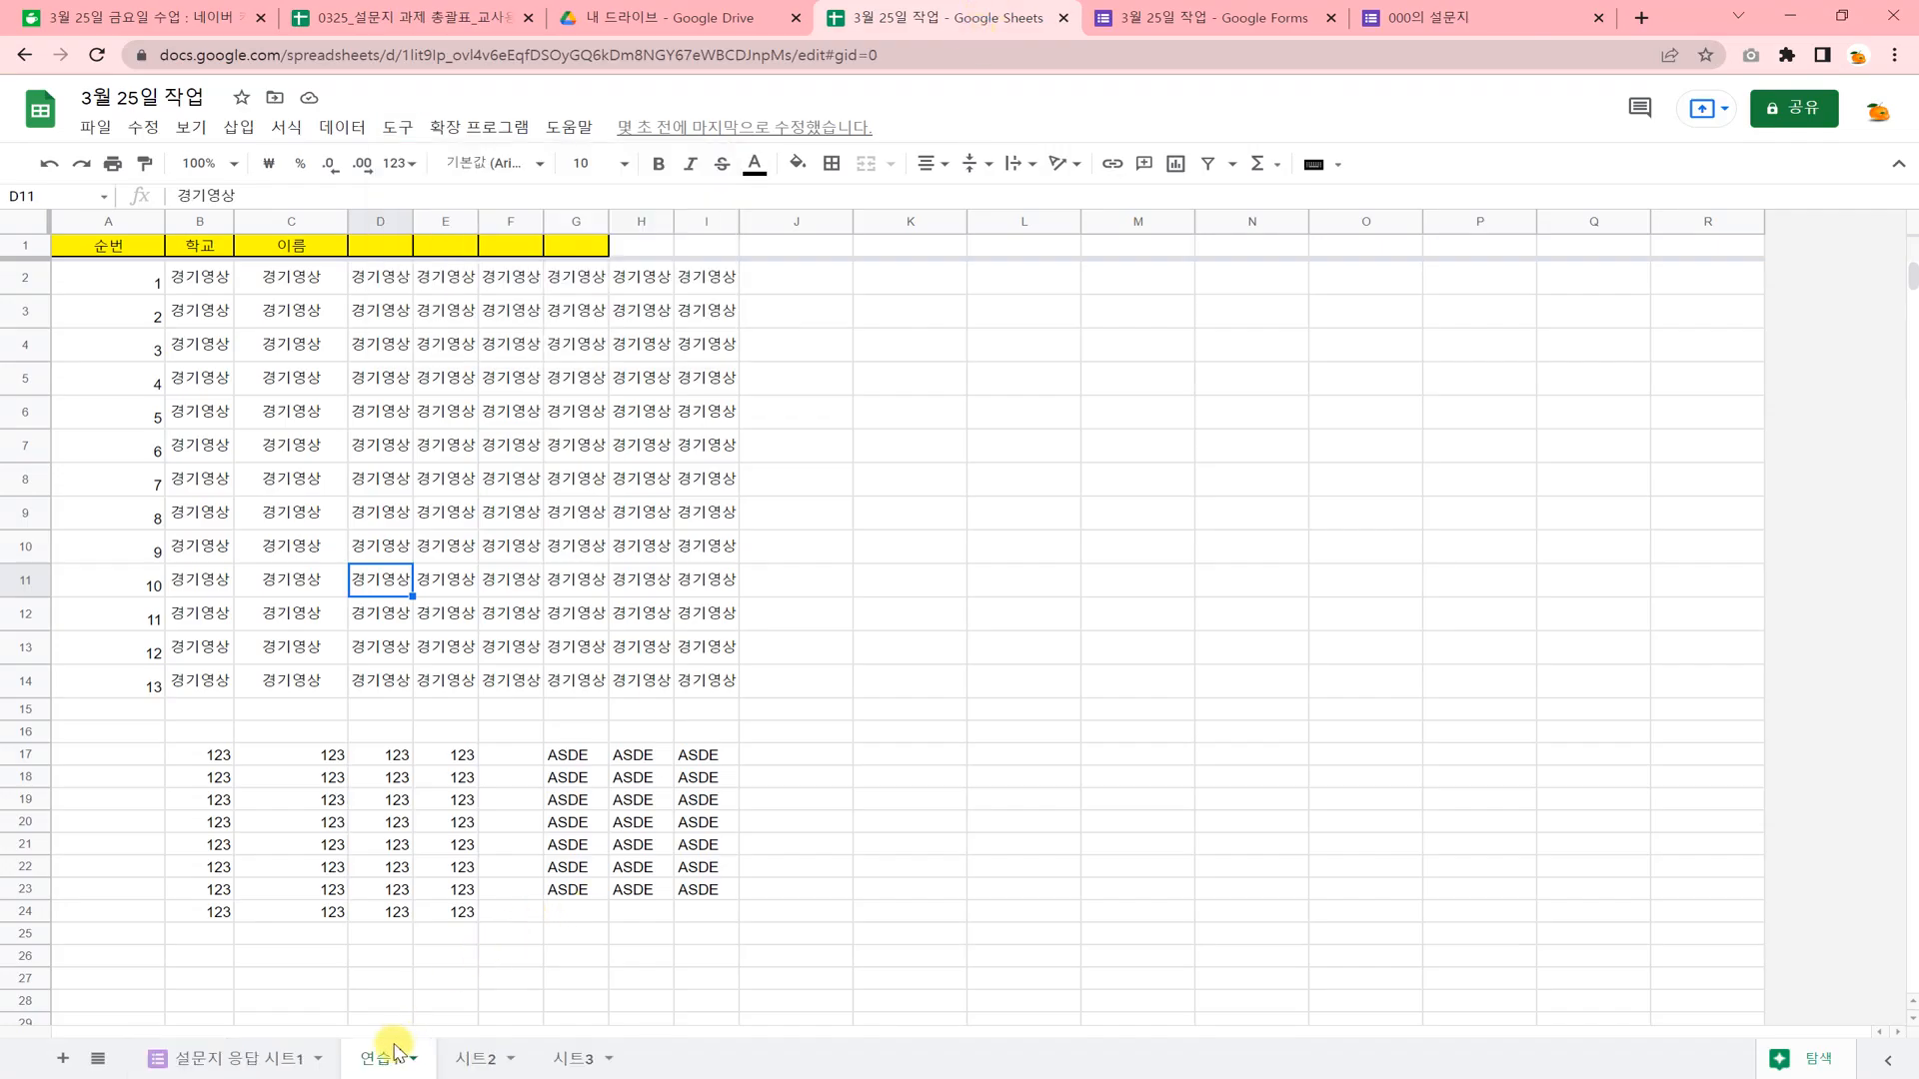
left_click(247, 1063)
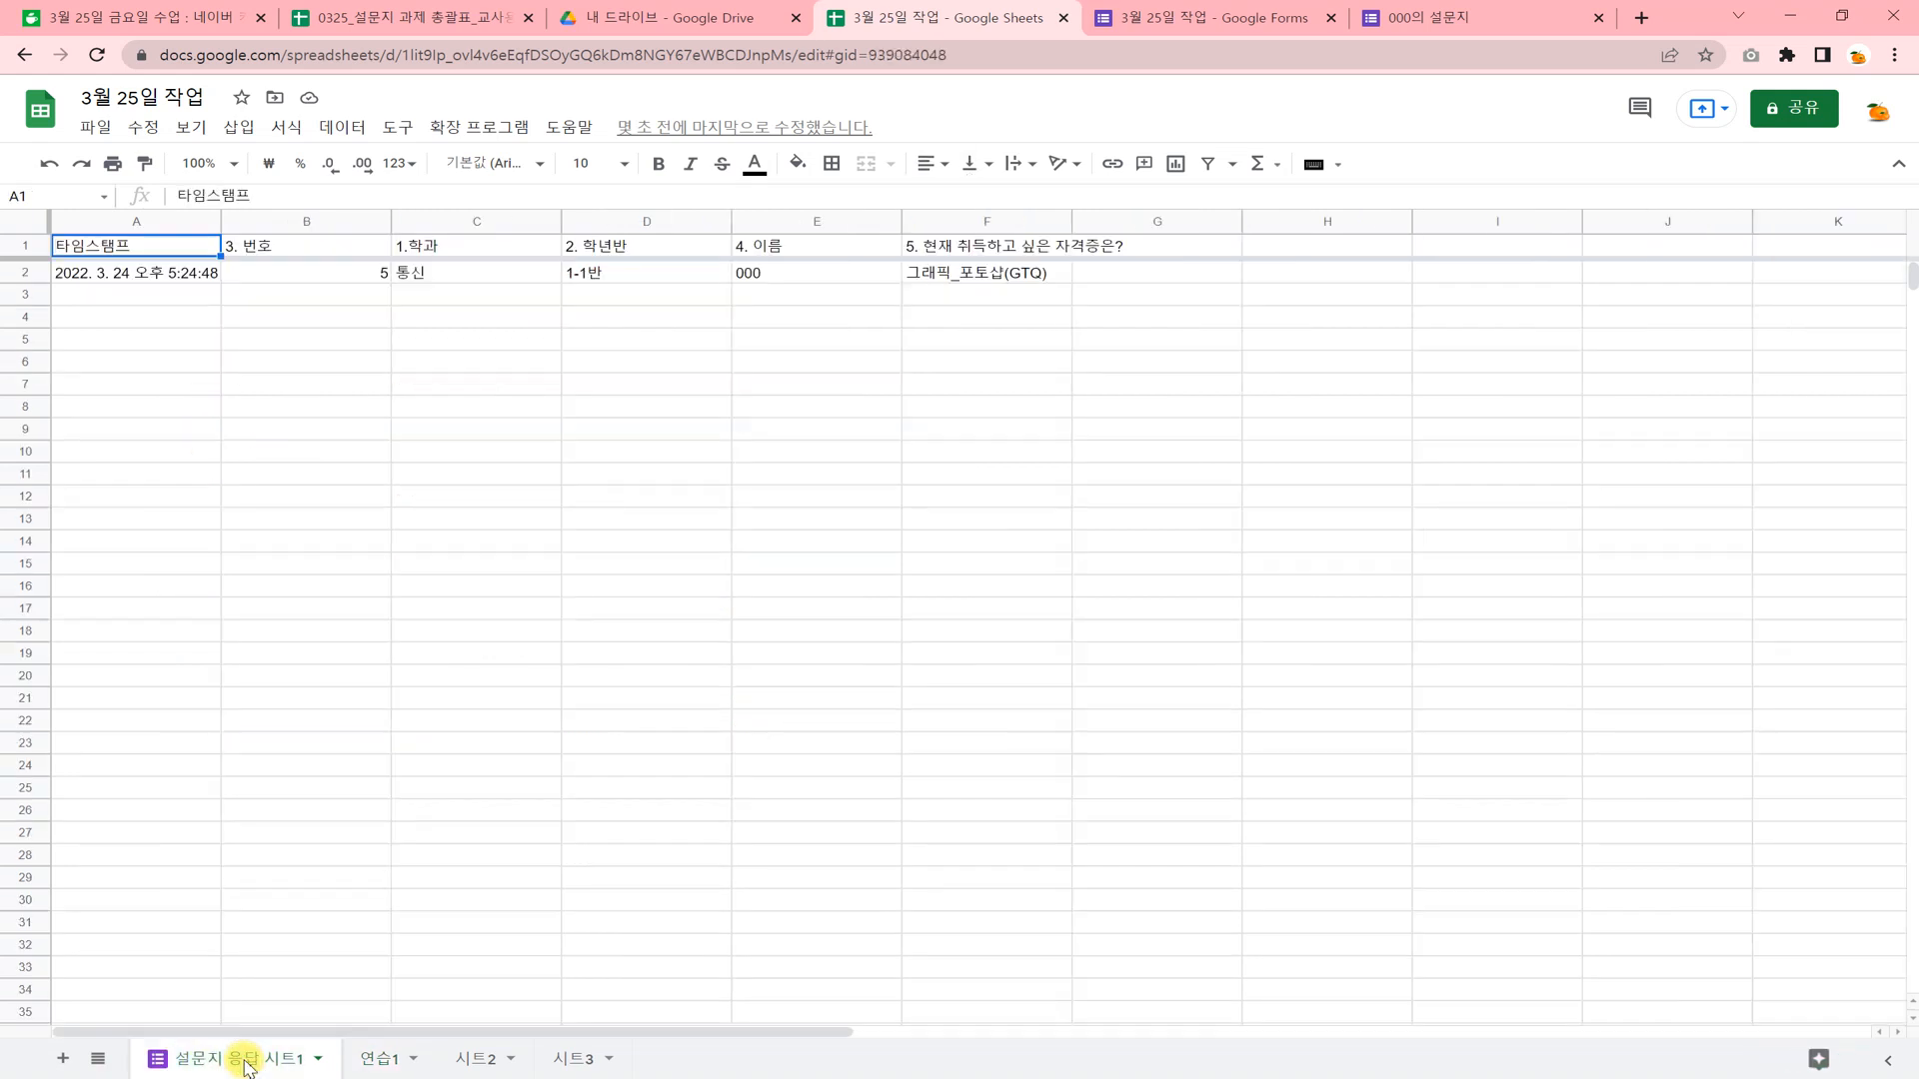
left_click(100, 366)
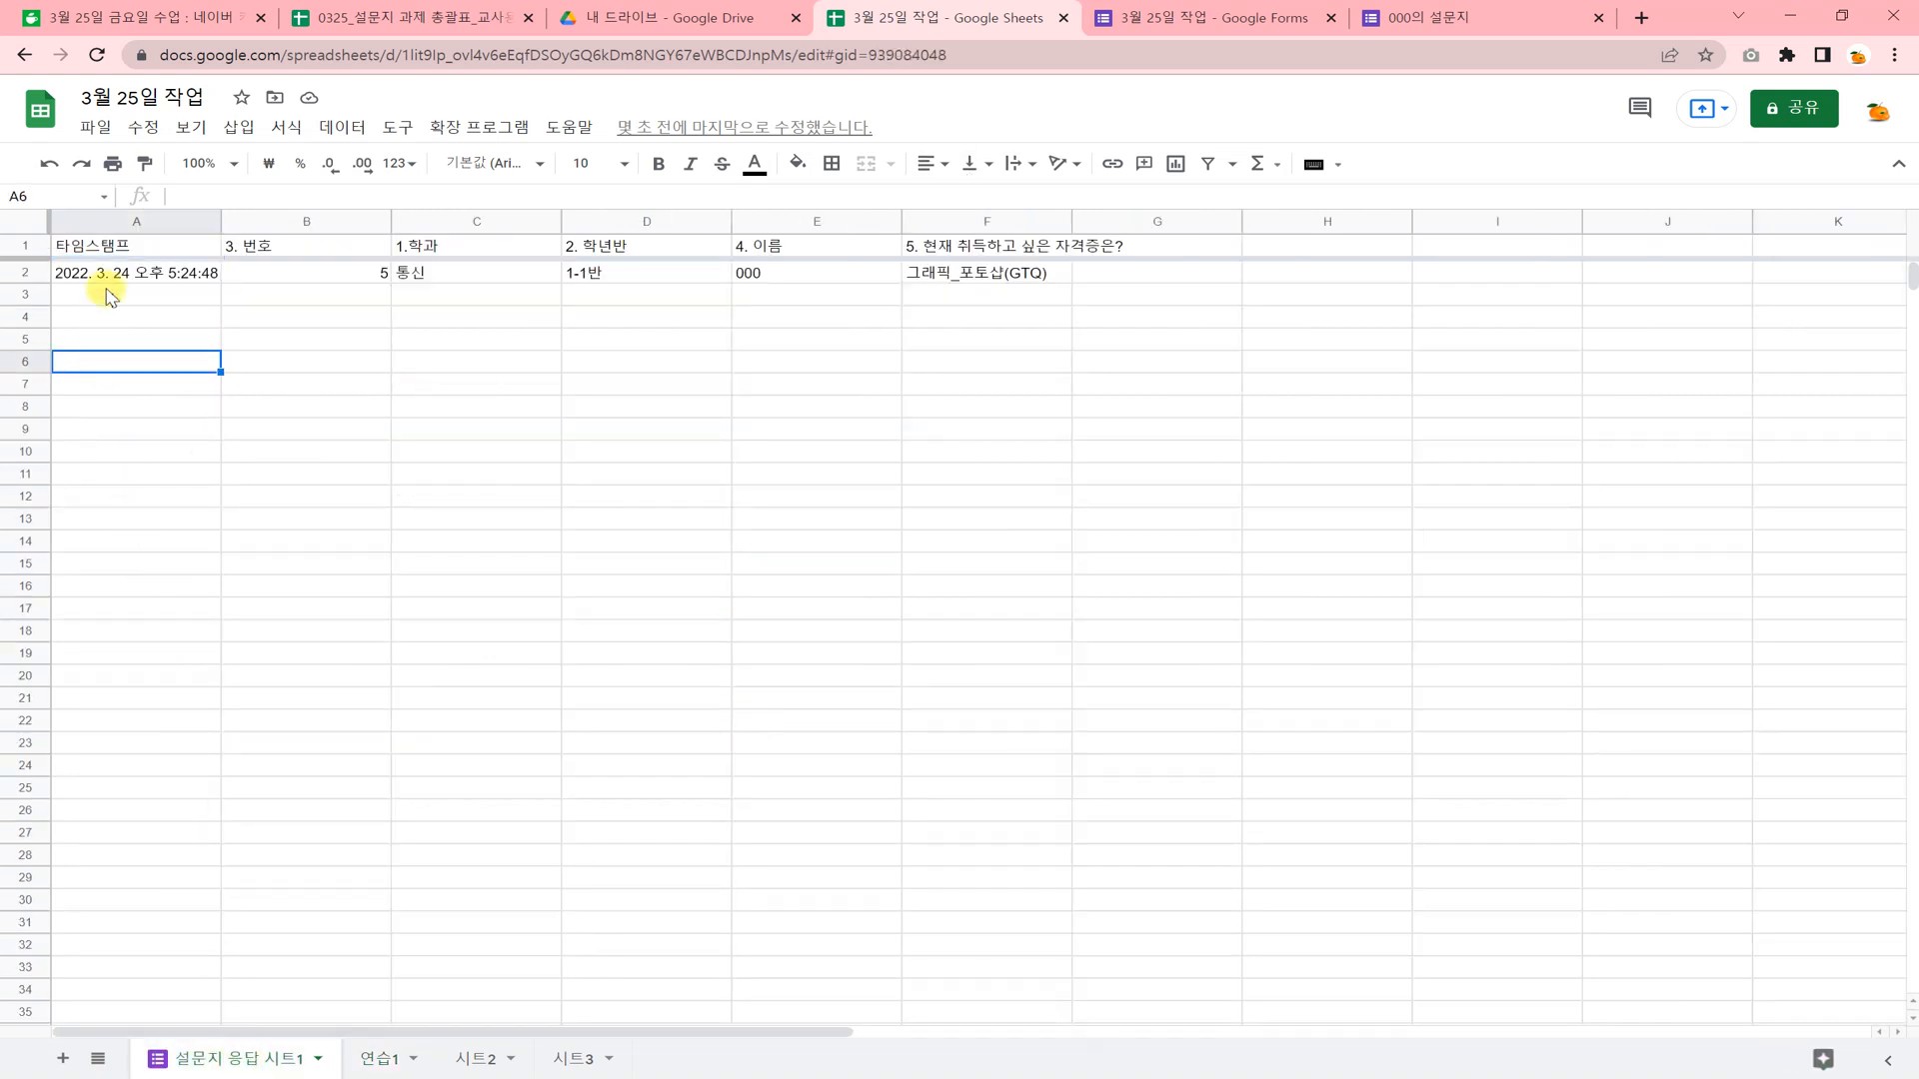
left_click(103, 294)
left_click(105, 317)
left_click(121, 376)
left_click(136, 451)
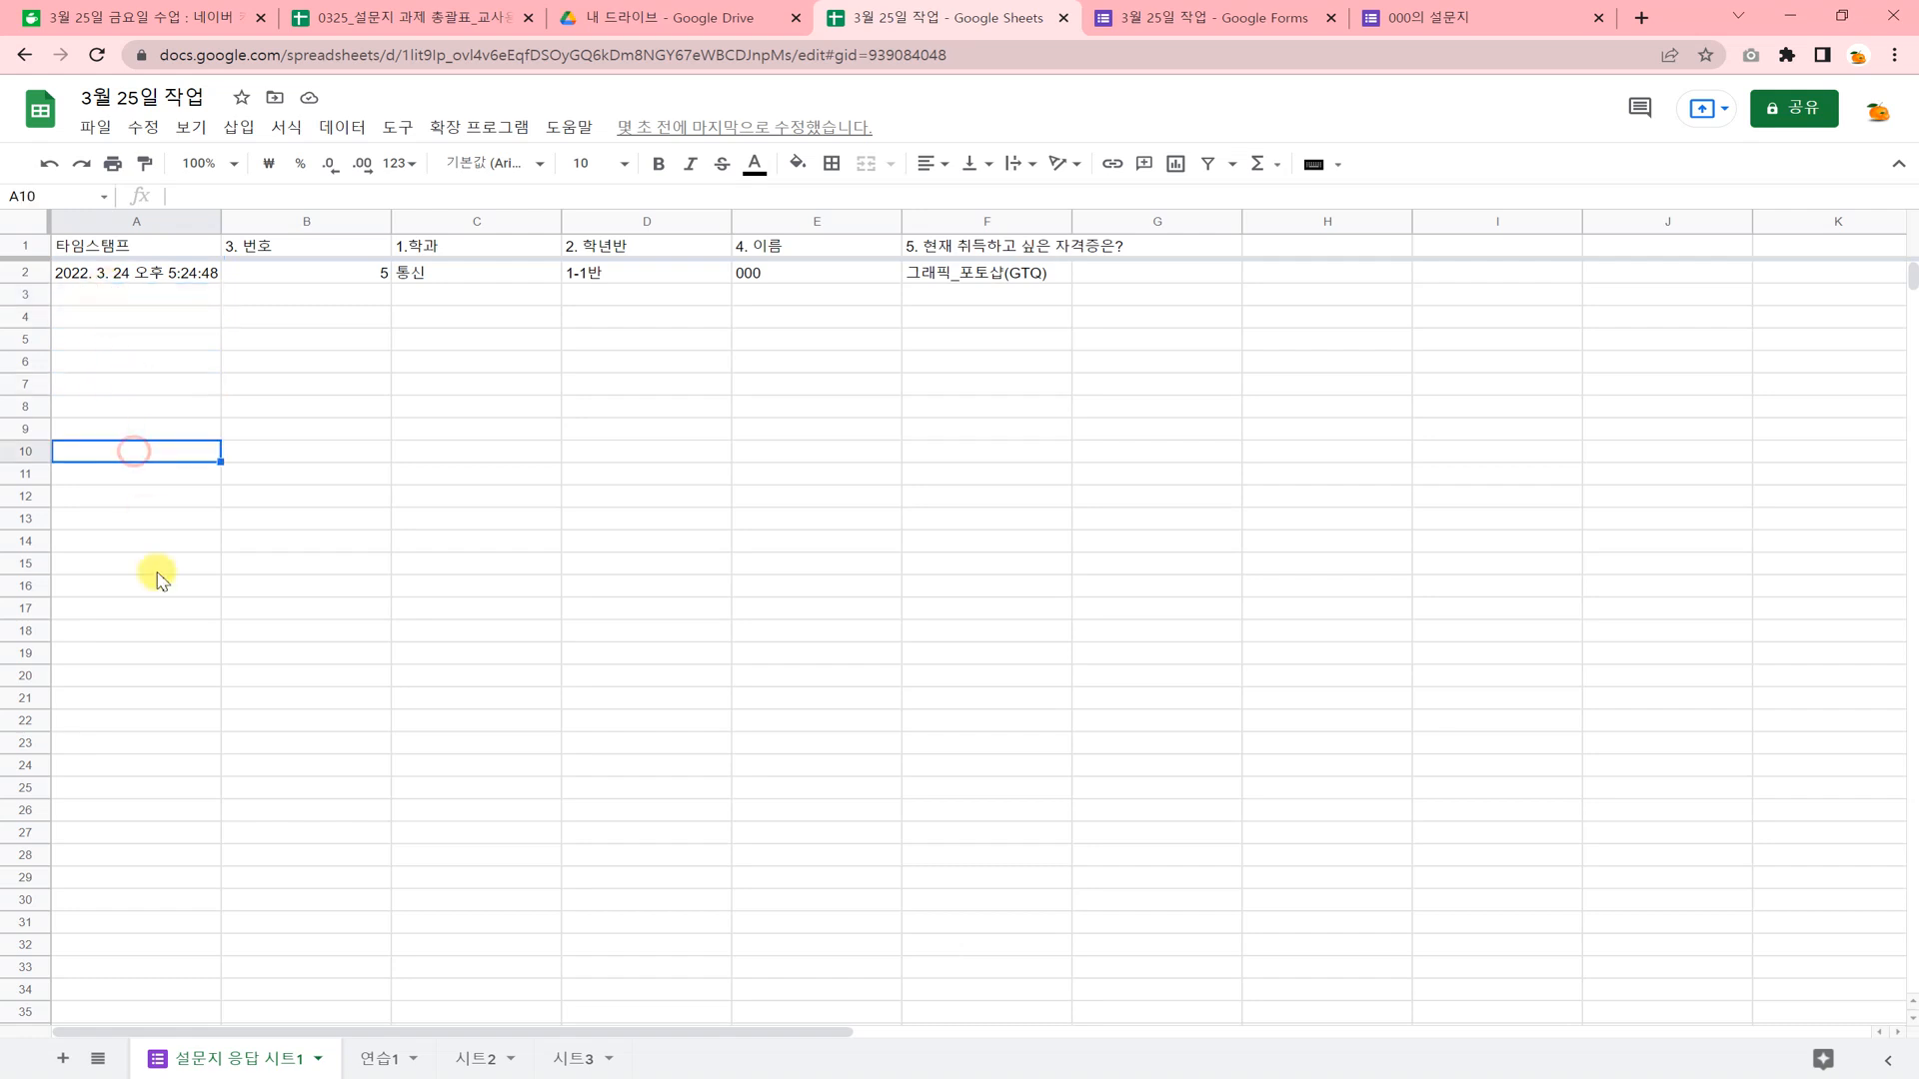
left_click(157, 565)
left_click(169, 654)
left_click(201, 789)
left_click(218, 855)
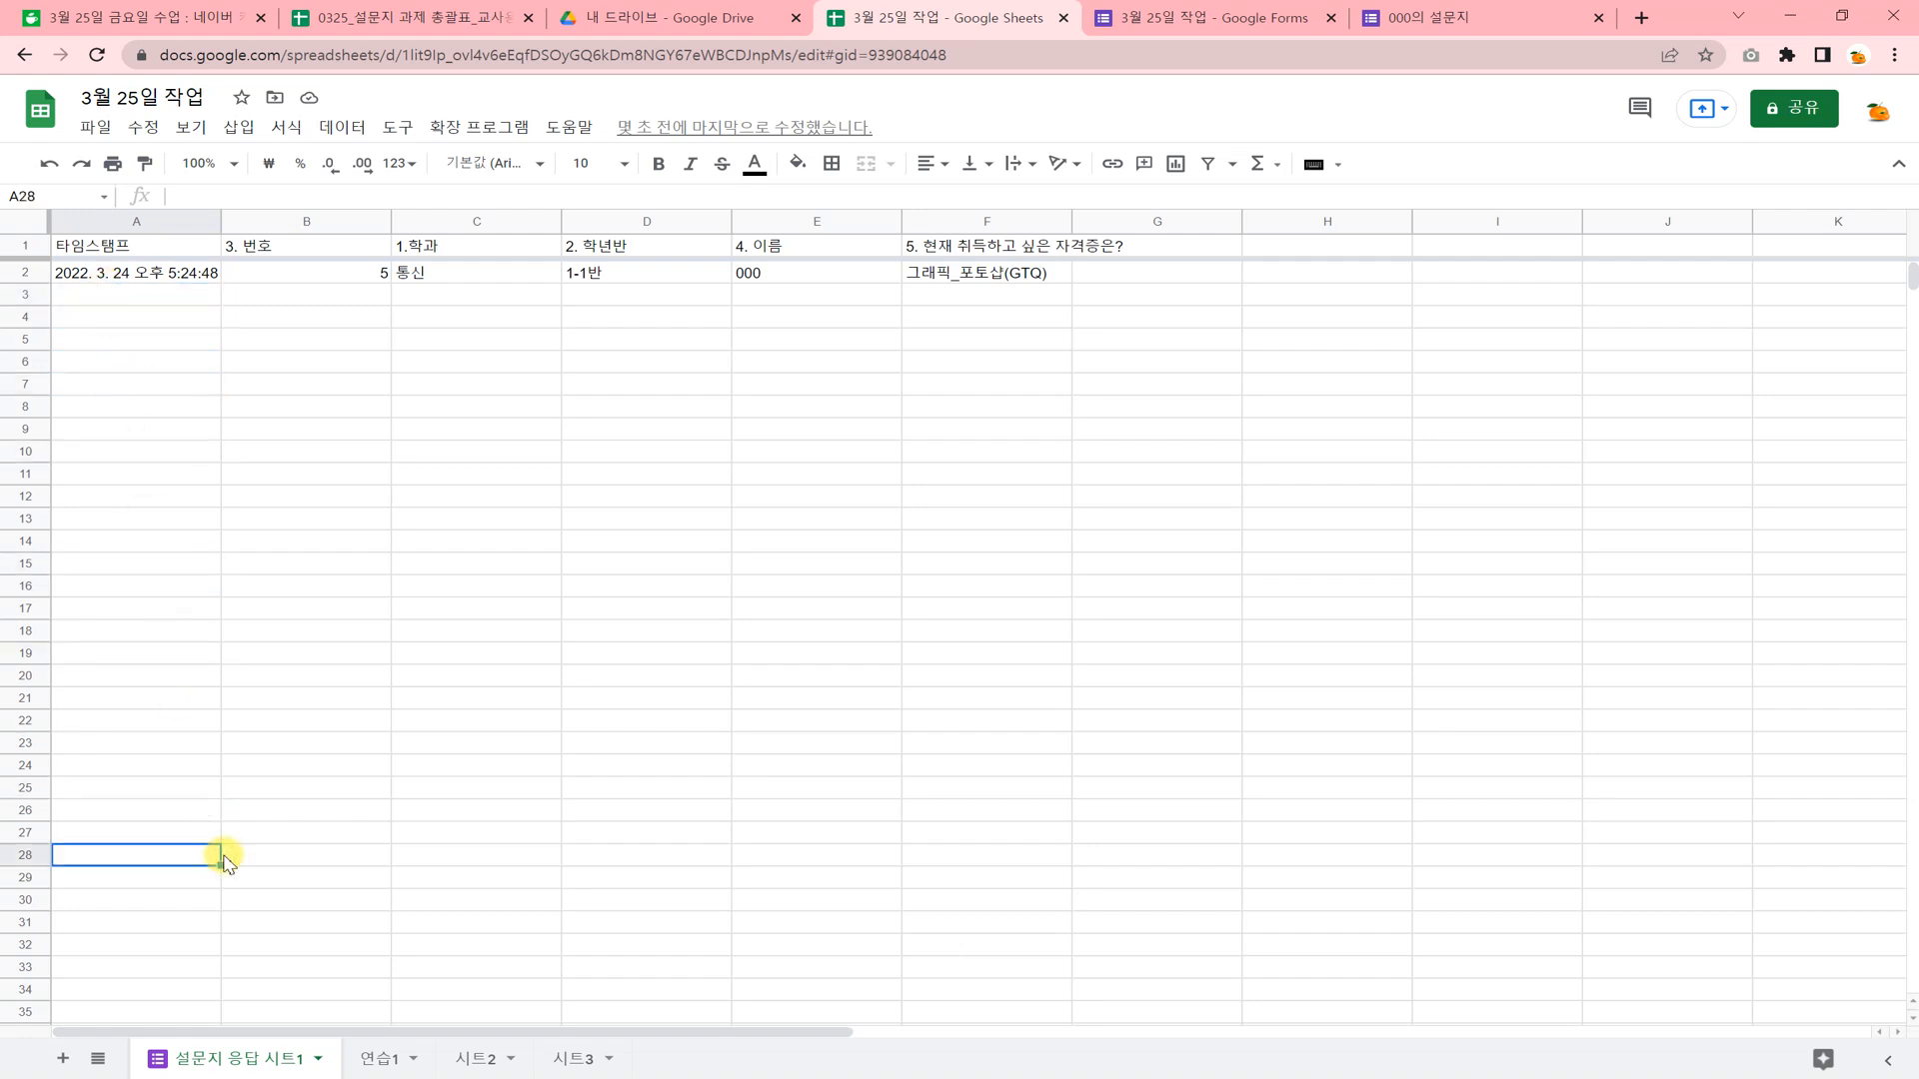
Close the submitted survey page and the form's send dialog, and load the copied short survey link in the form editor's tab.
left_click(1469, 30)
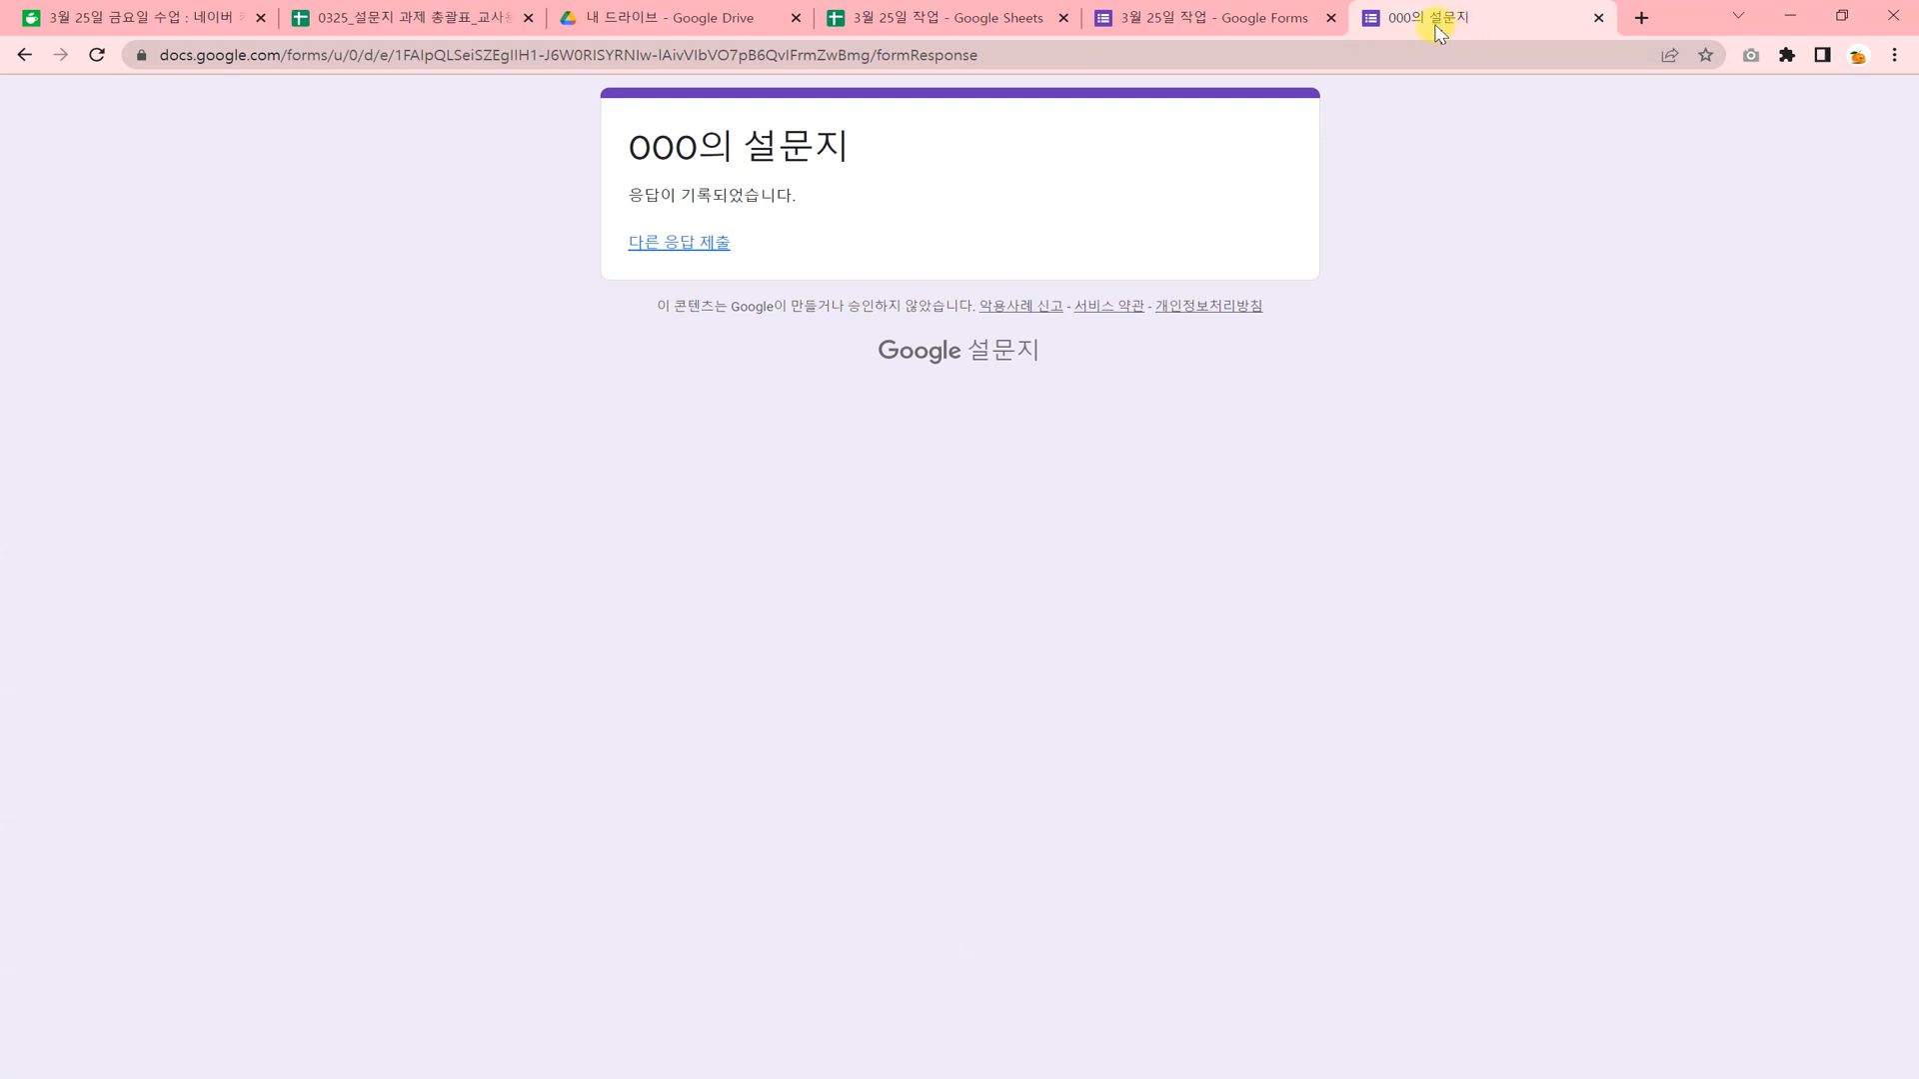
left_click(1592, 17)
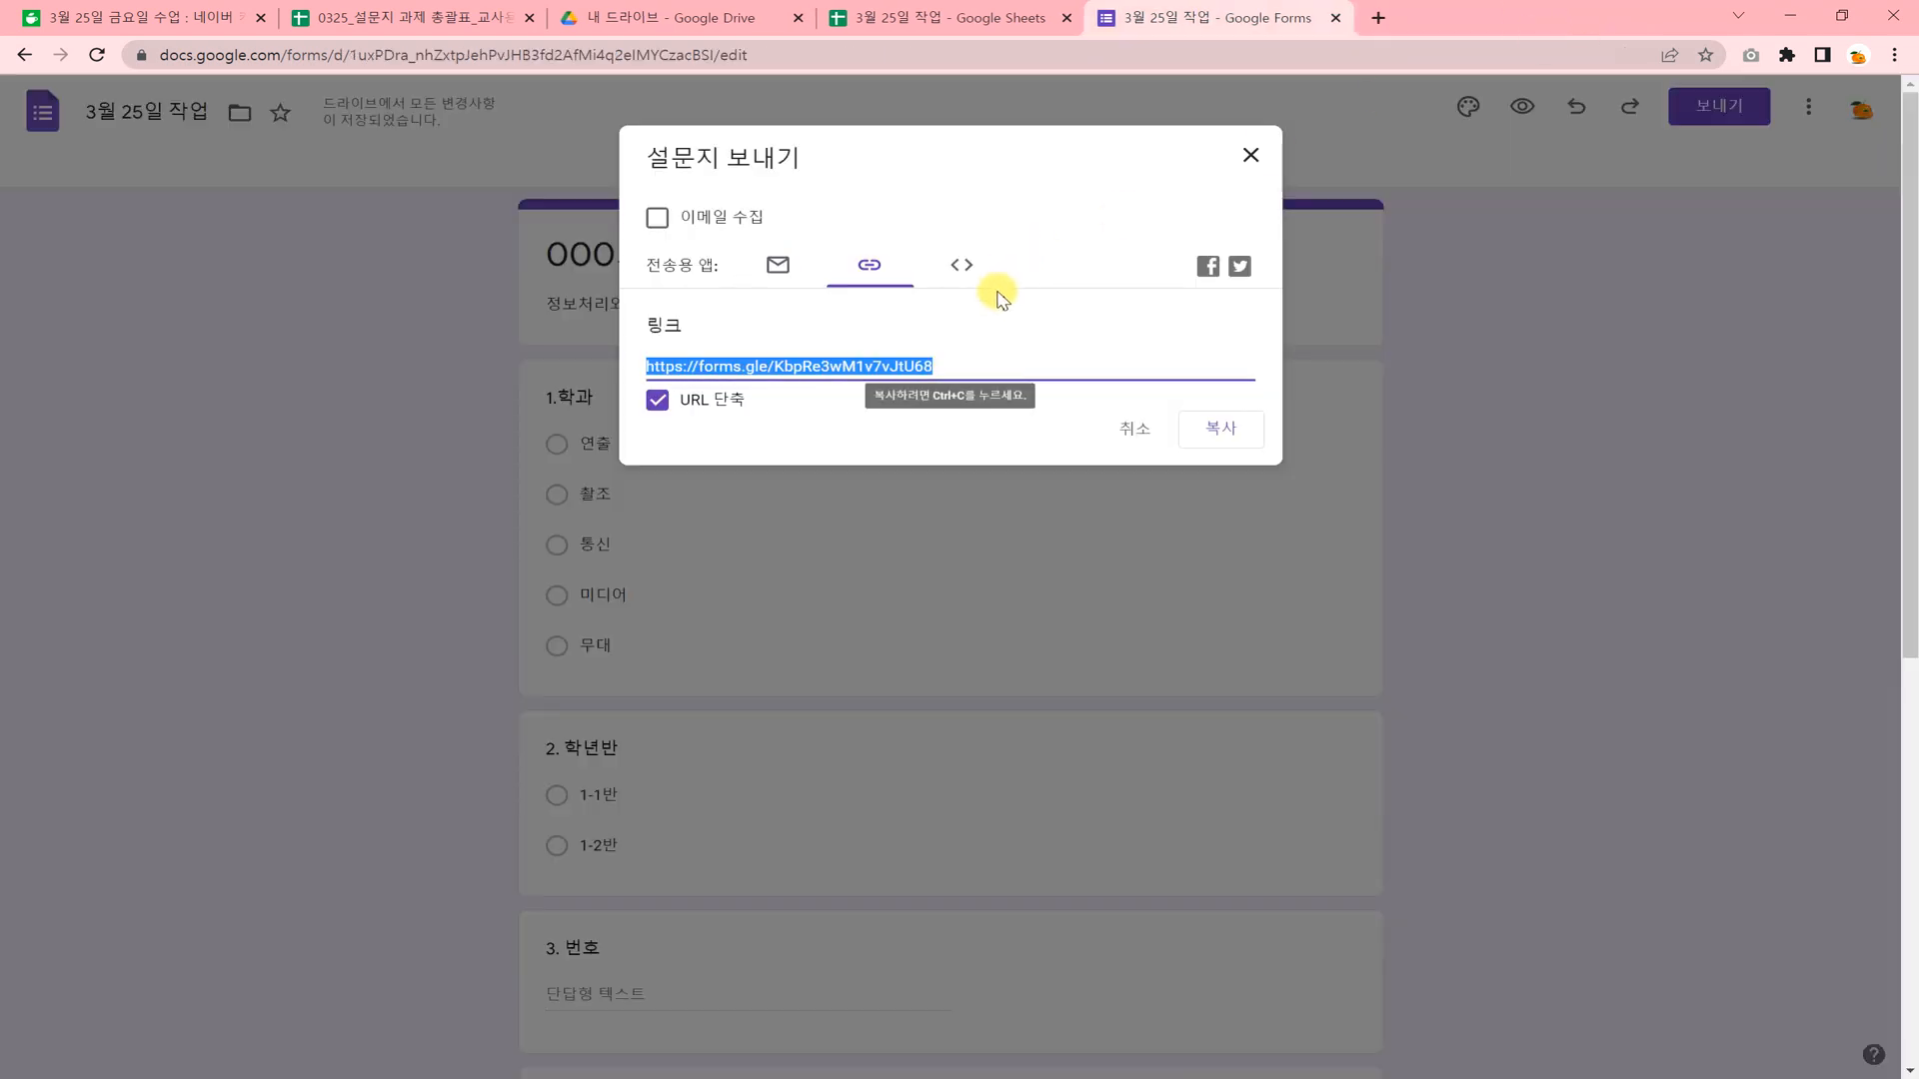
left_click(1251, 157)
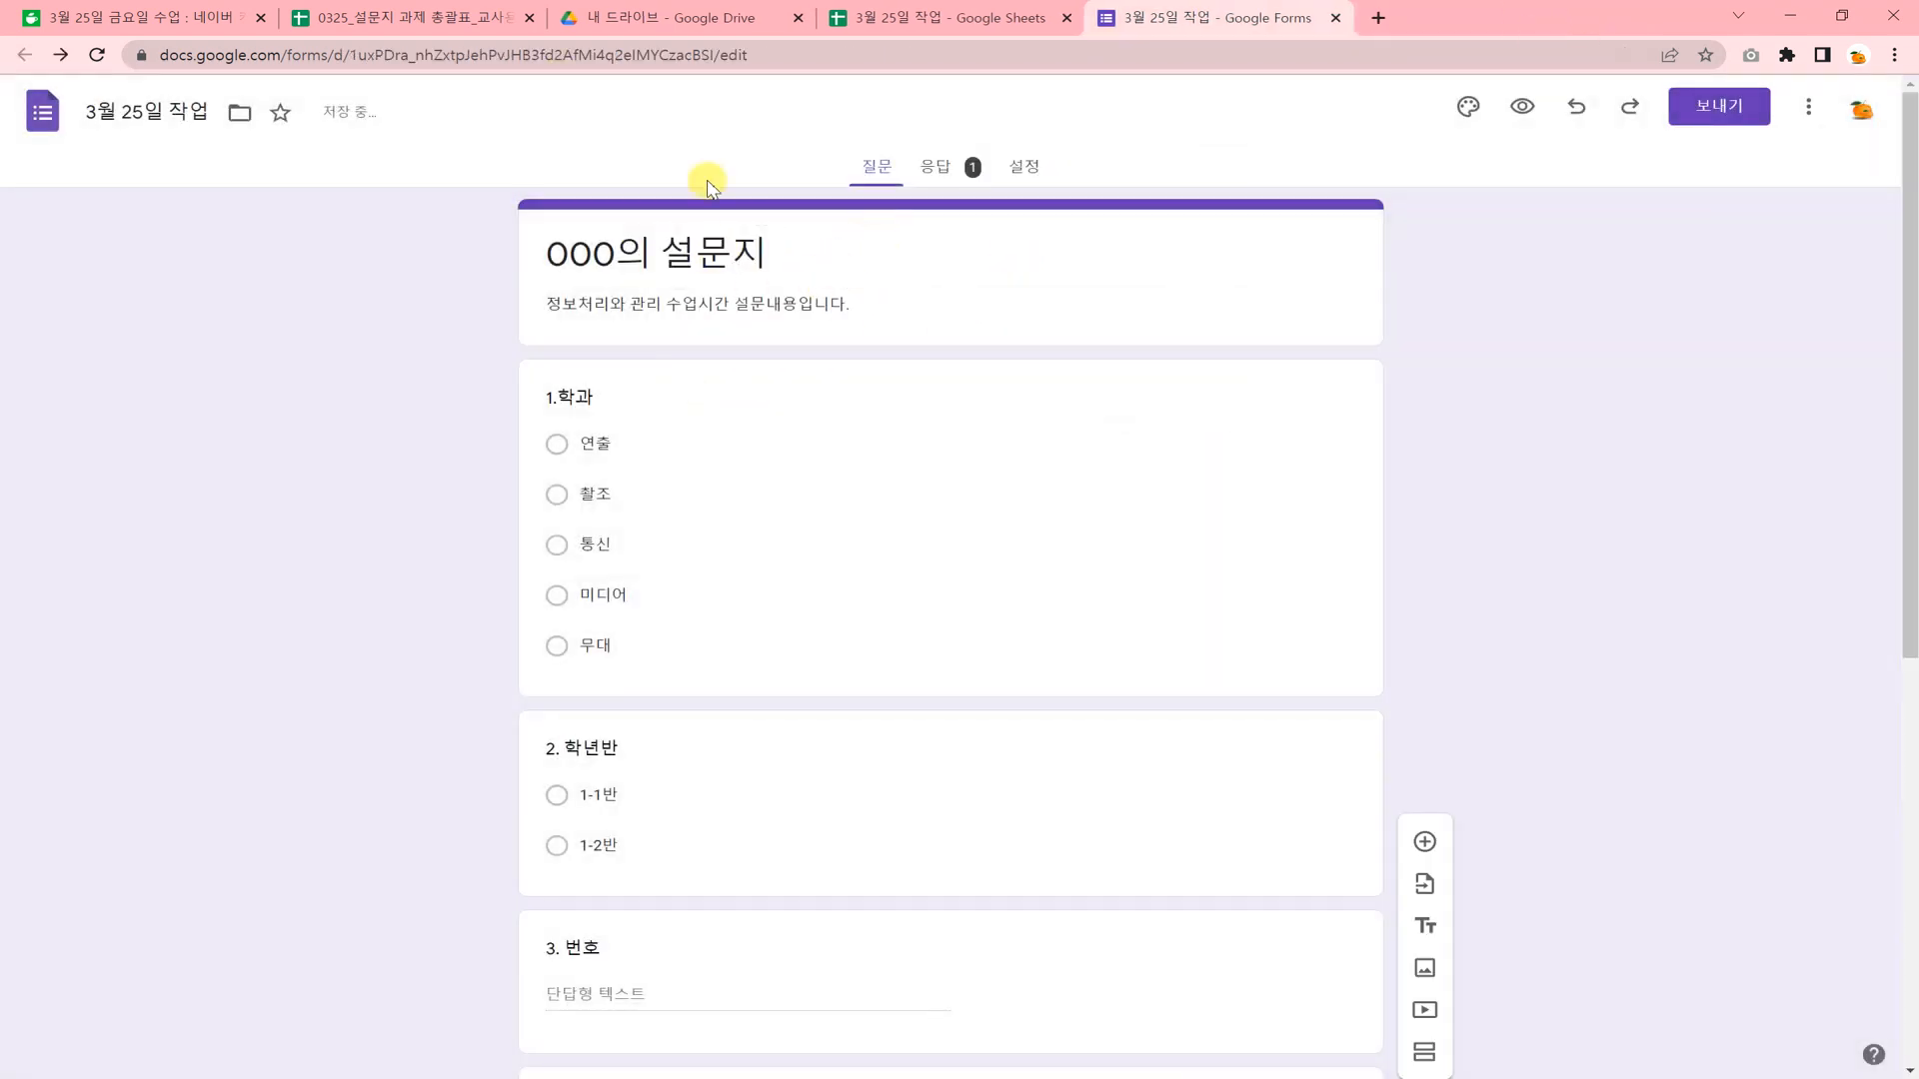
left_click(426, 54)
right_click(427, 54)
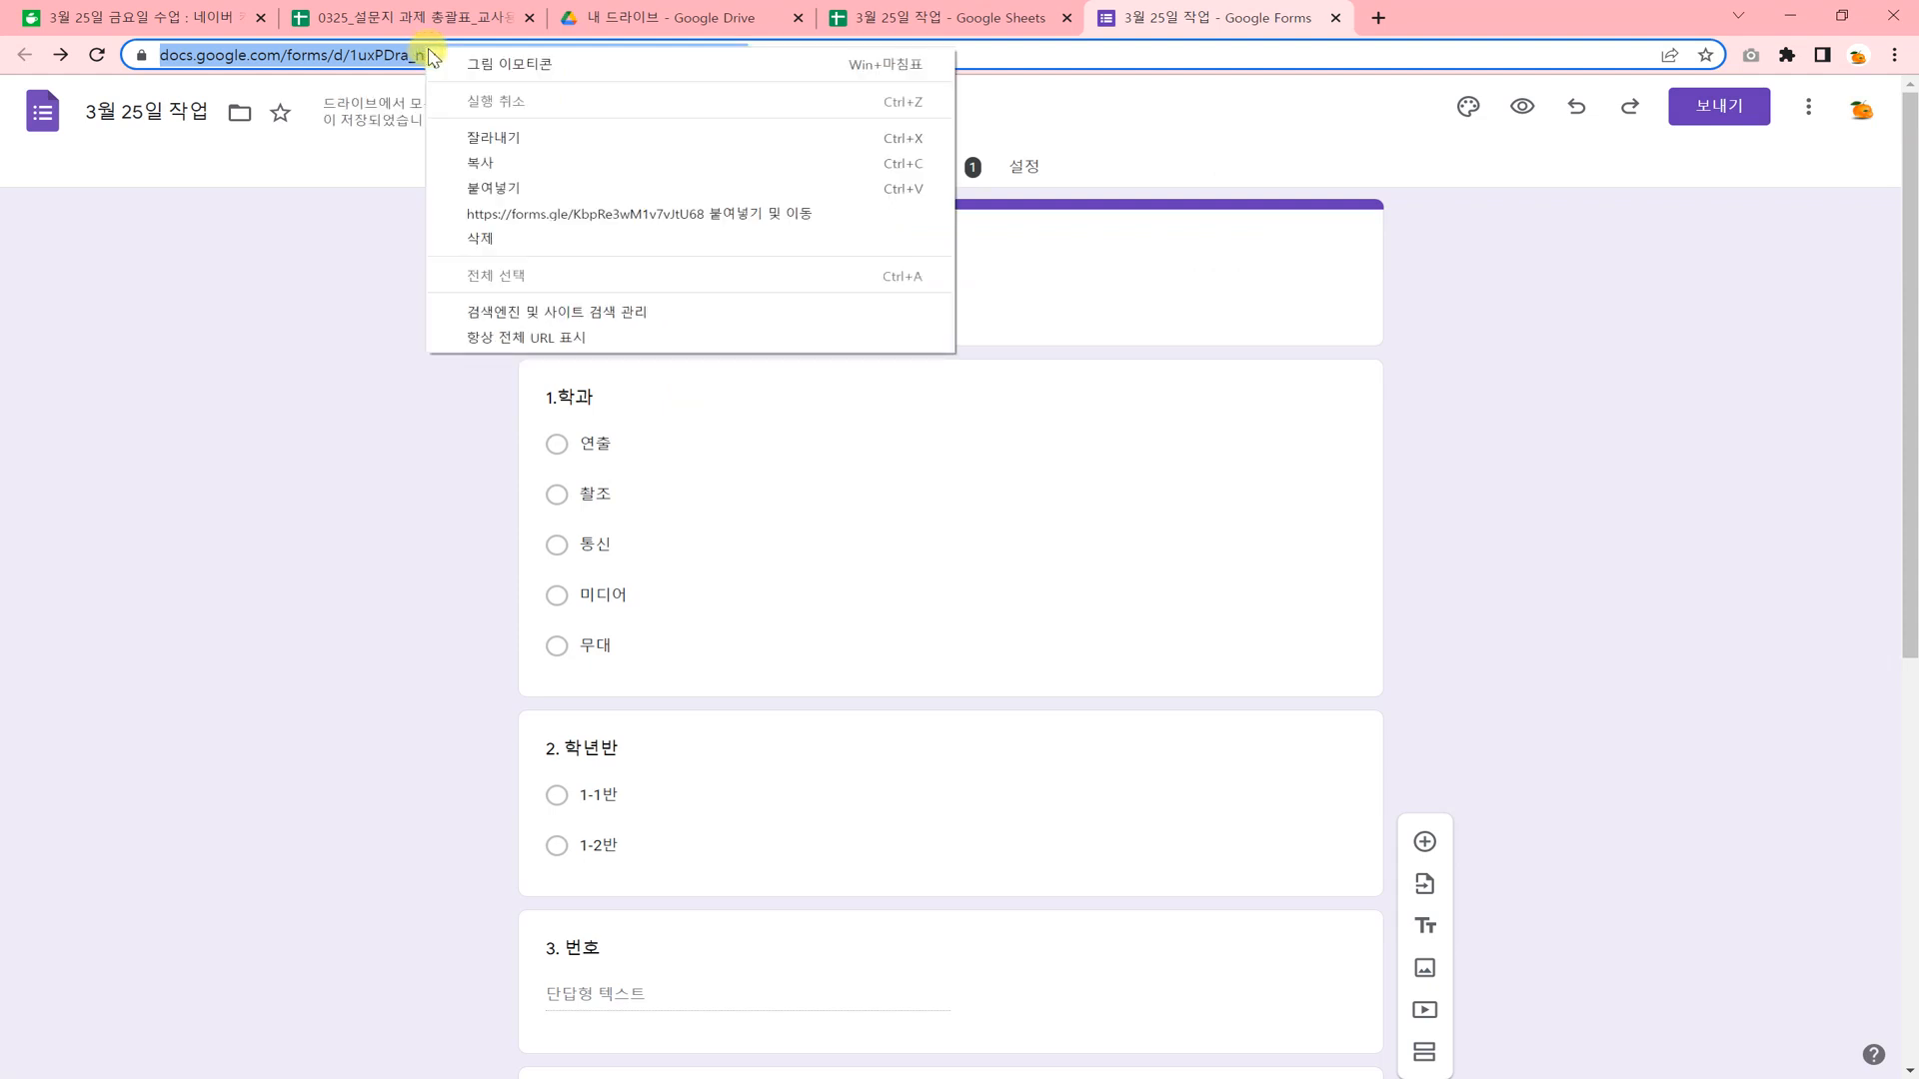
left_click(525, 193)
key("Return")
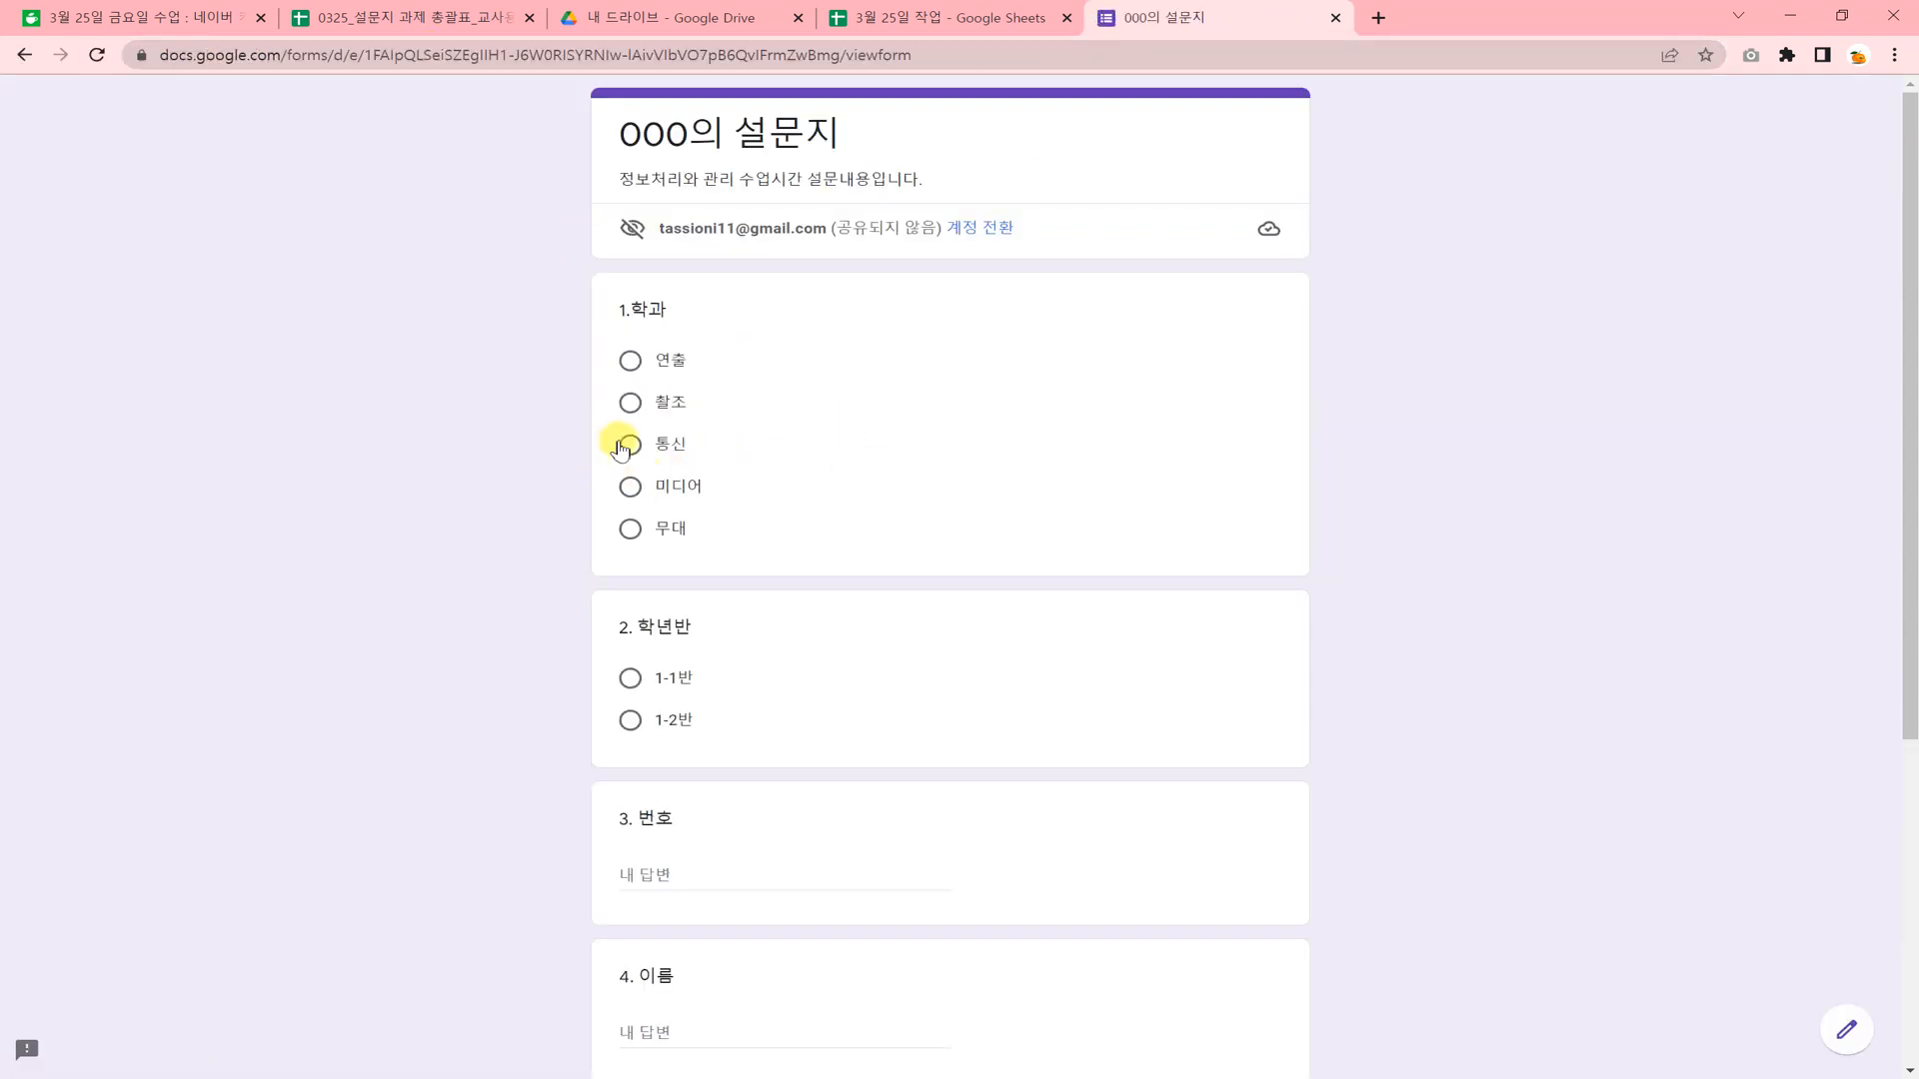
Answer the first four survey questions with department 미디어, class 1-2반, number 6 and placeholder name ㄹㅇㄹㅇ.
left_click(630, 486)
left_click(629, 757)
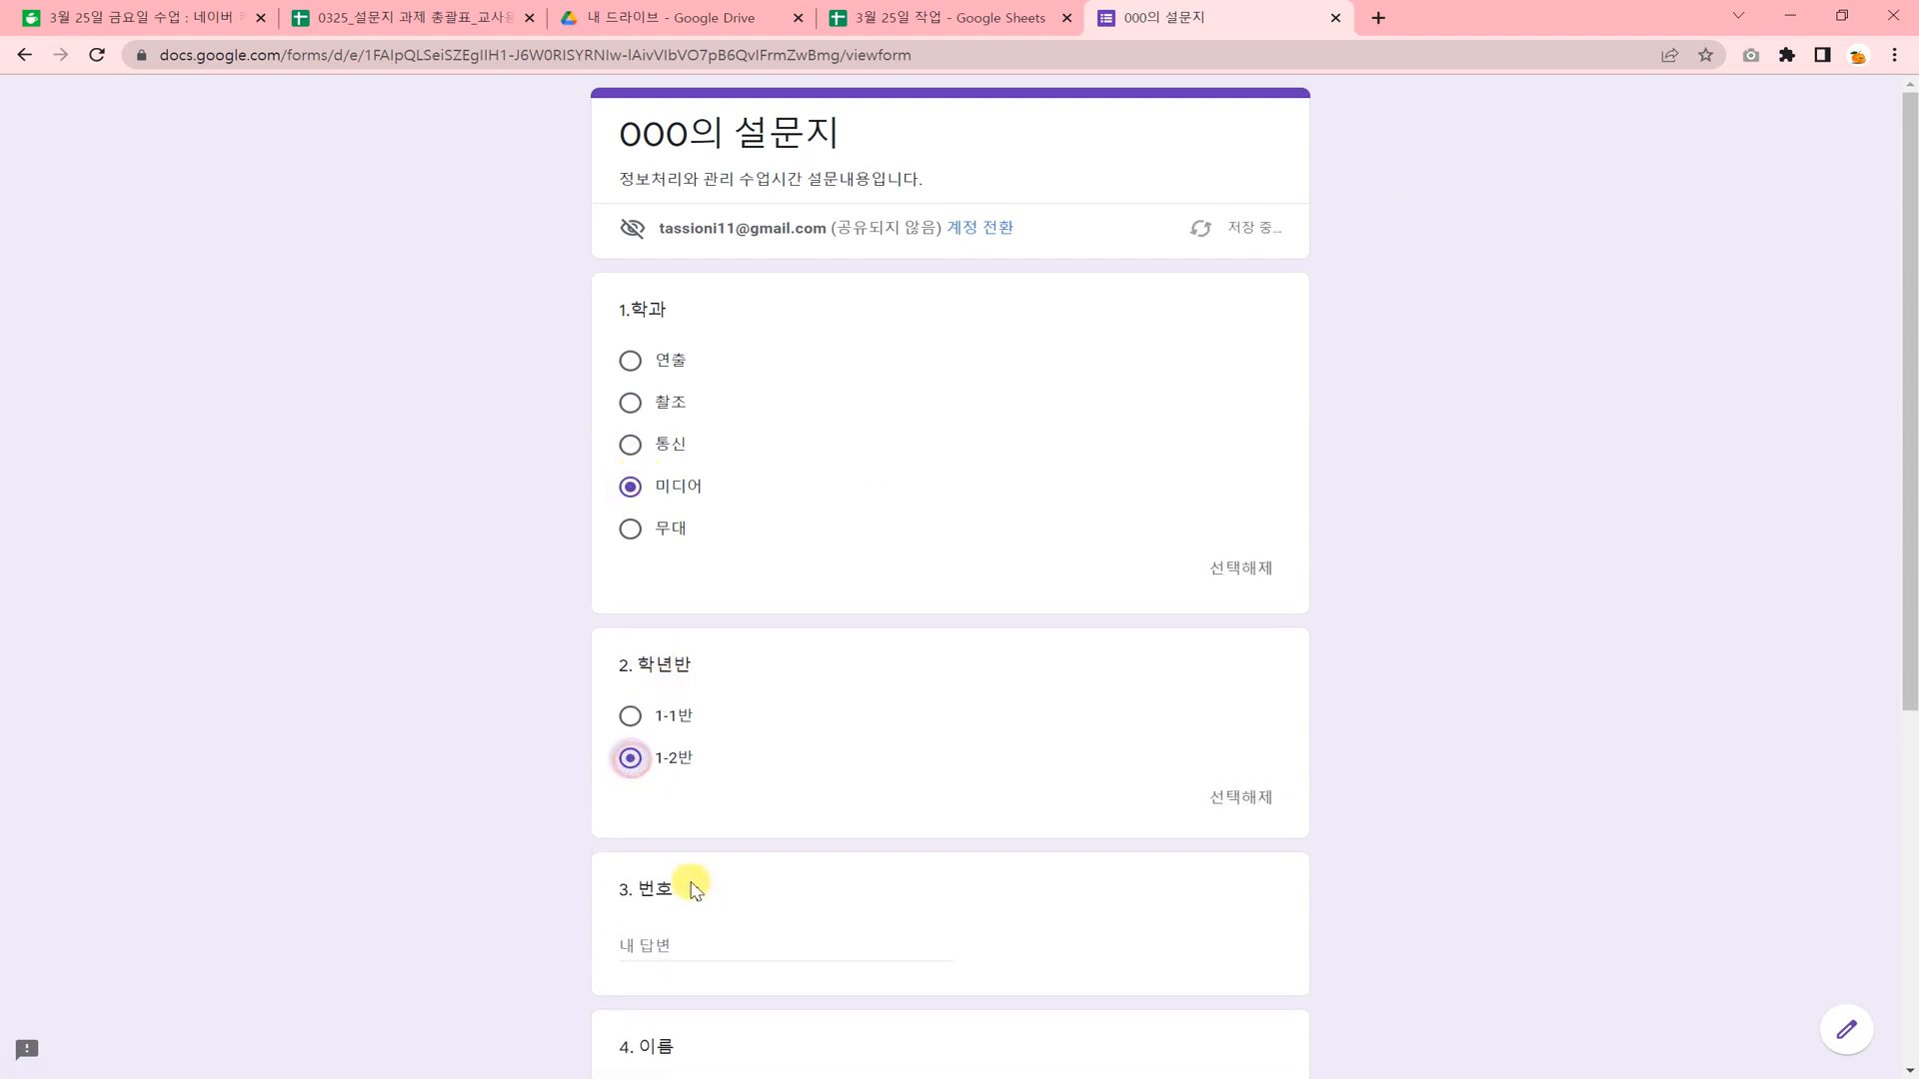
left_click(693, 943)
type("6")
scroll(789, 934, "down", 2)
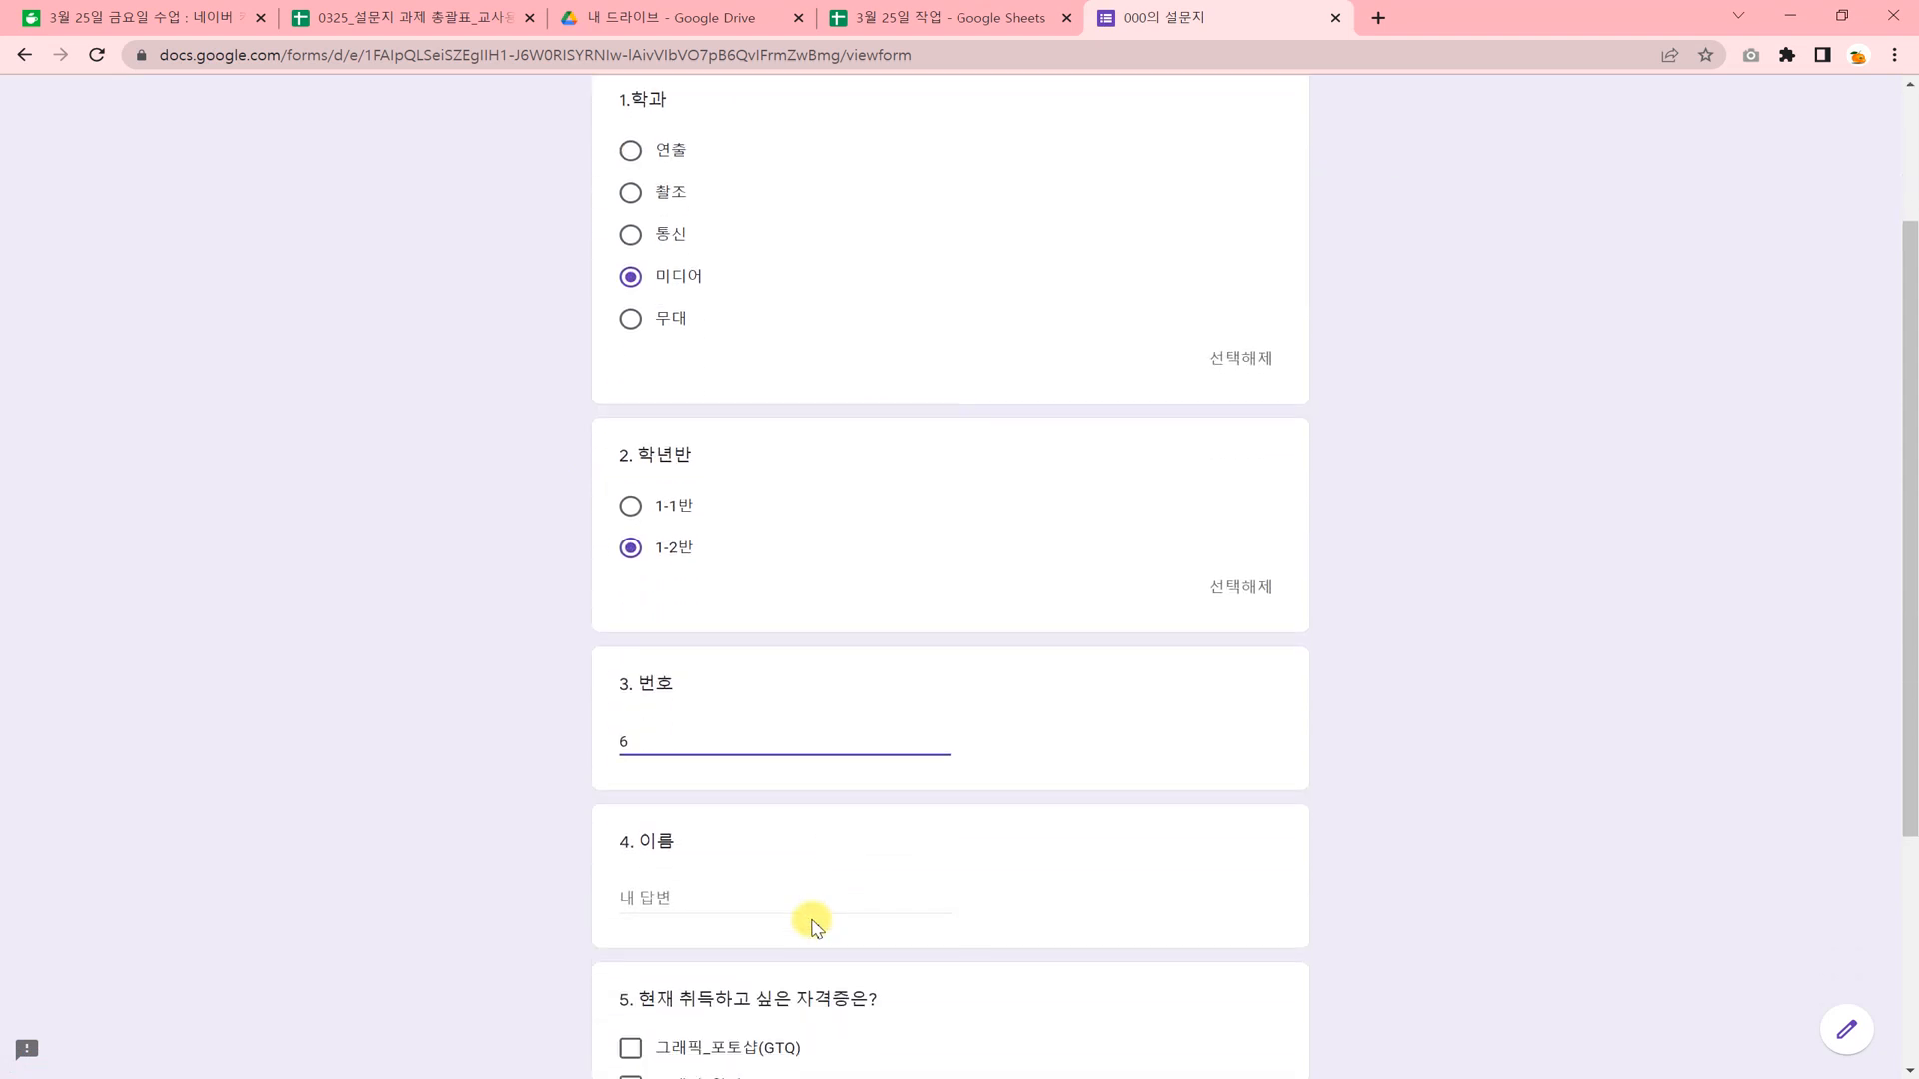
left_click(753, 893)
type("ㄹㅇㄹ이")
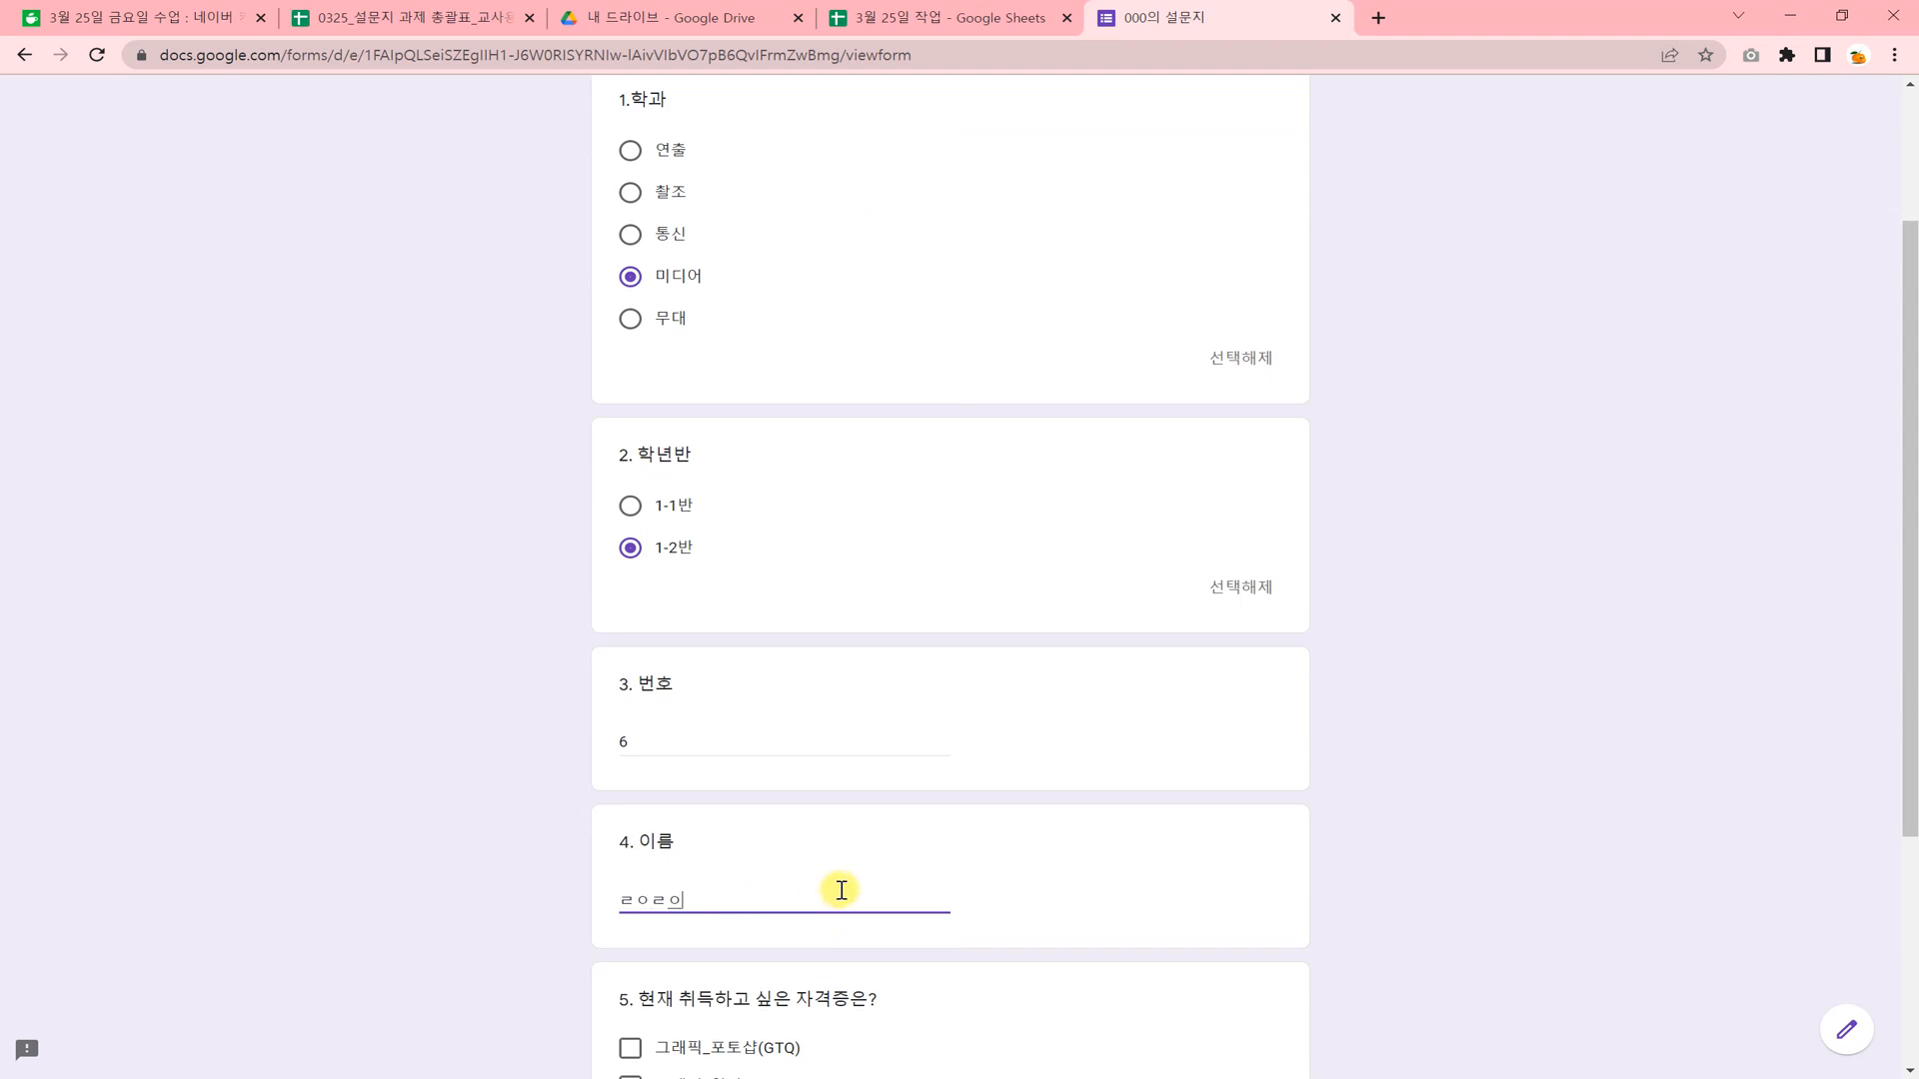
Choose 영상편집 as the desired certificate in question 5 and submit the second response.
scroll(837, 892, "down", 2)
left_click(630, 988)
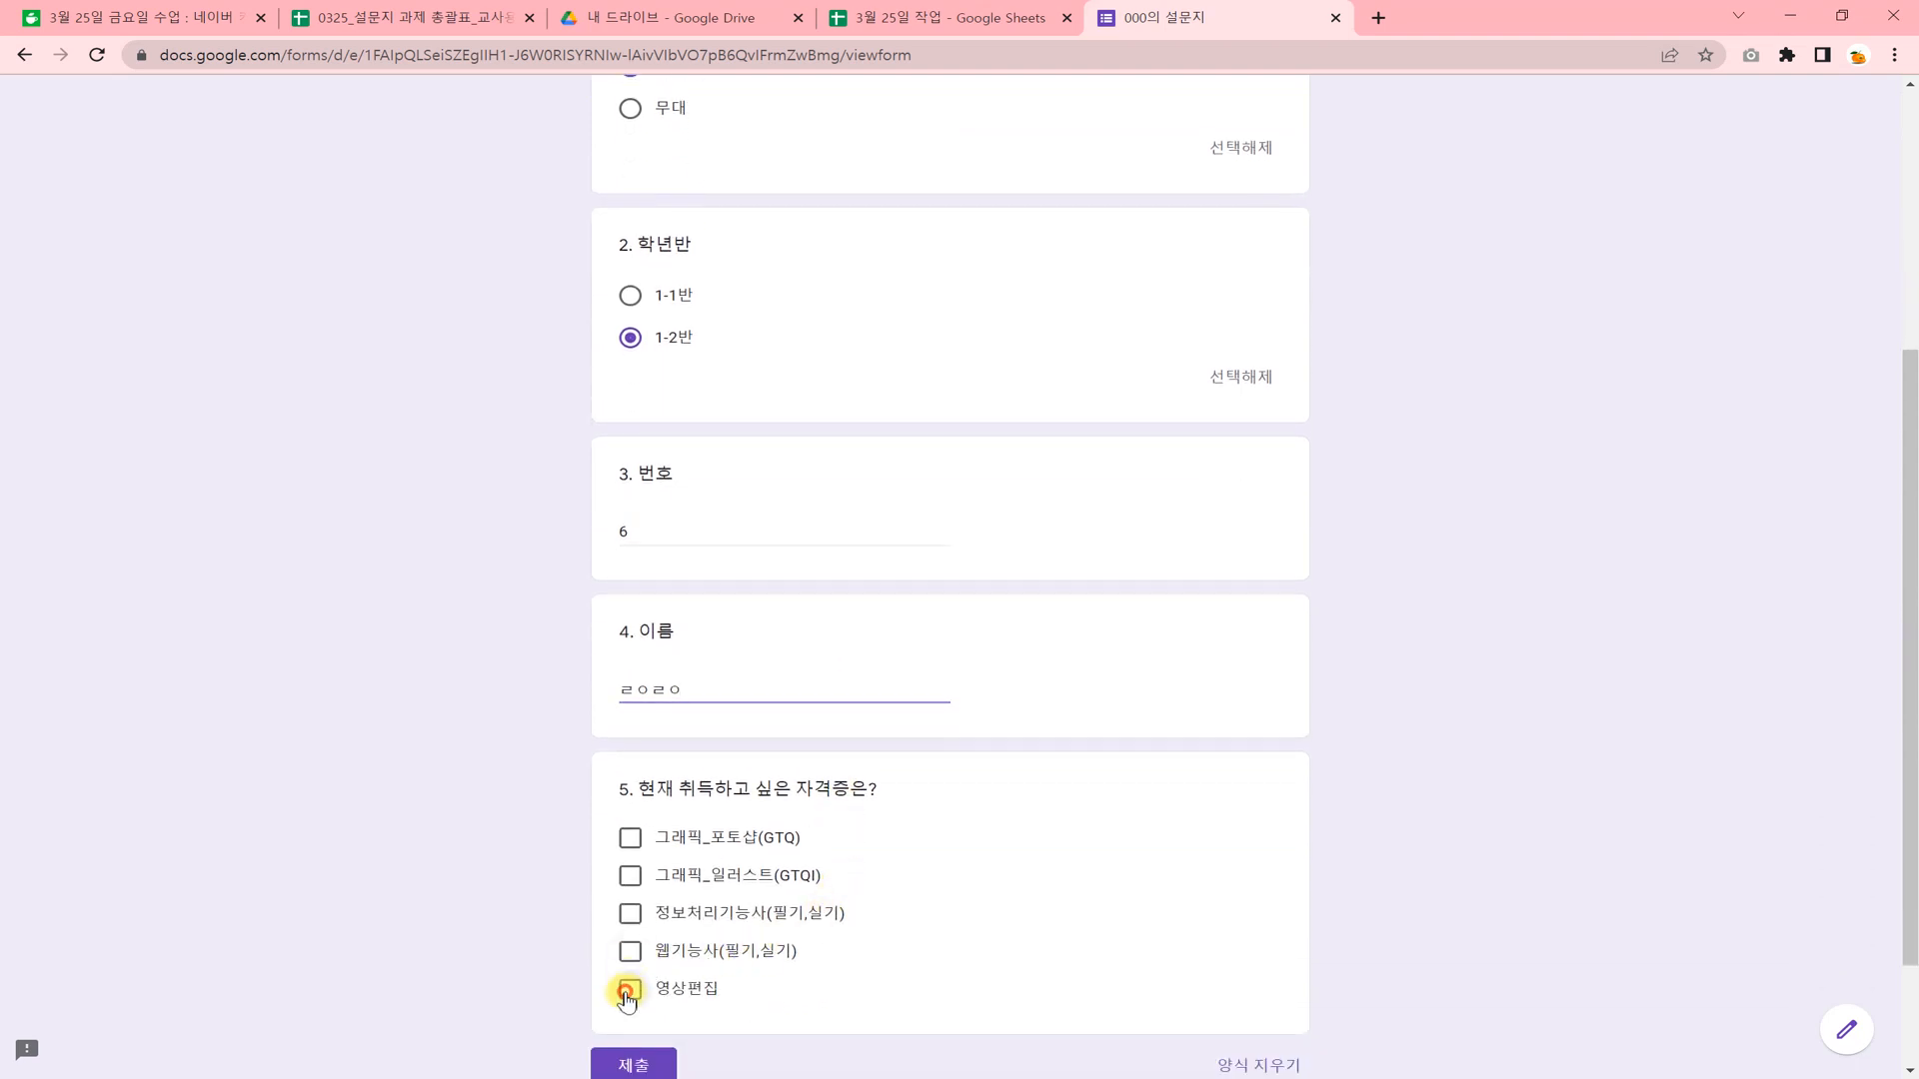
scroll(819, 893, "down", 2)
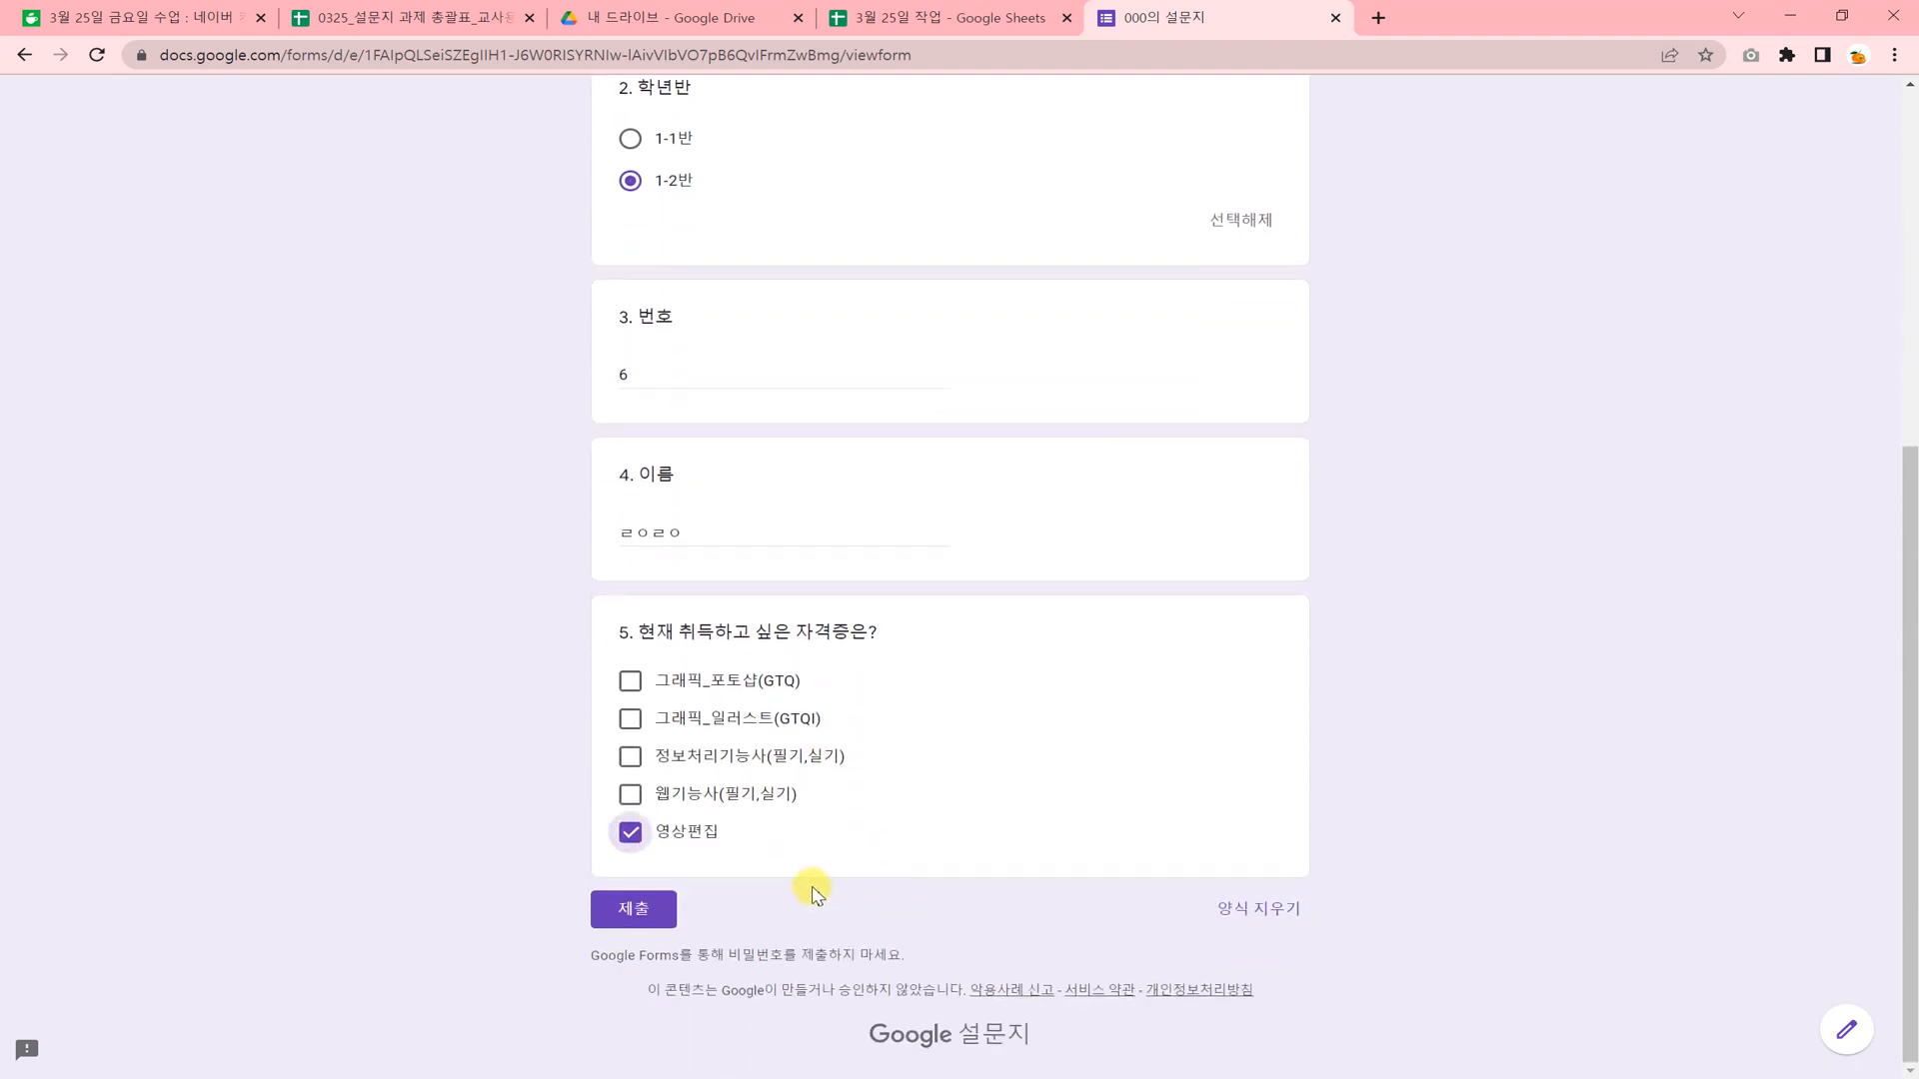
left_click(634, 908)
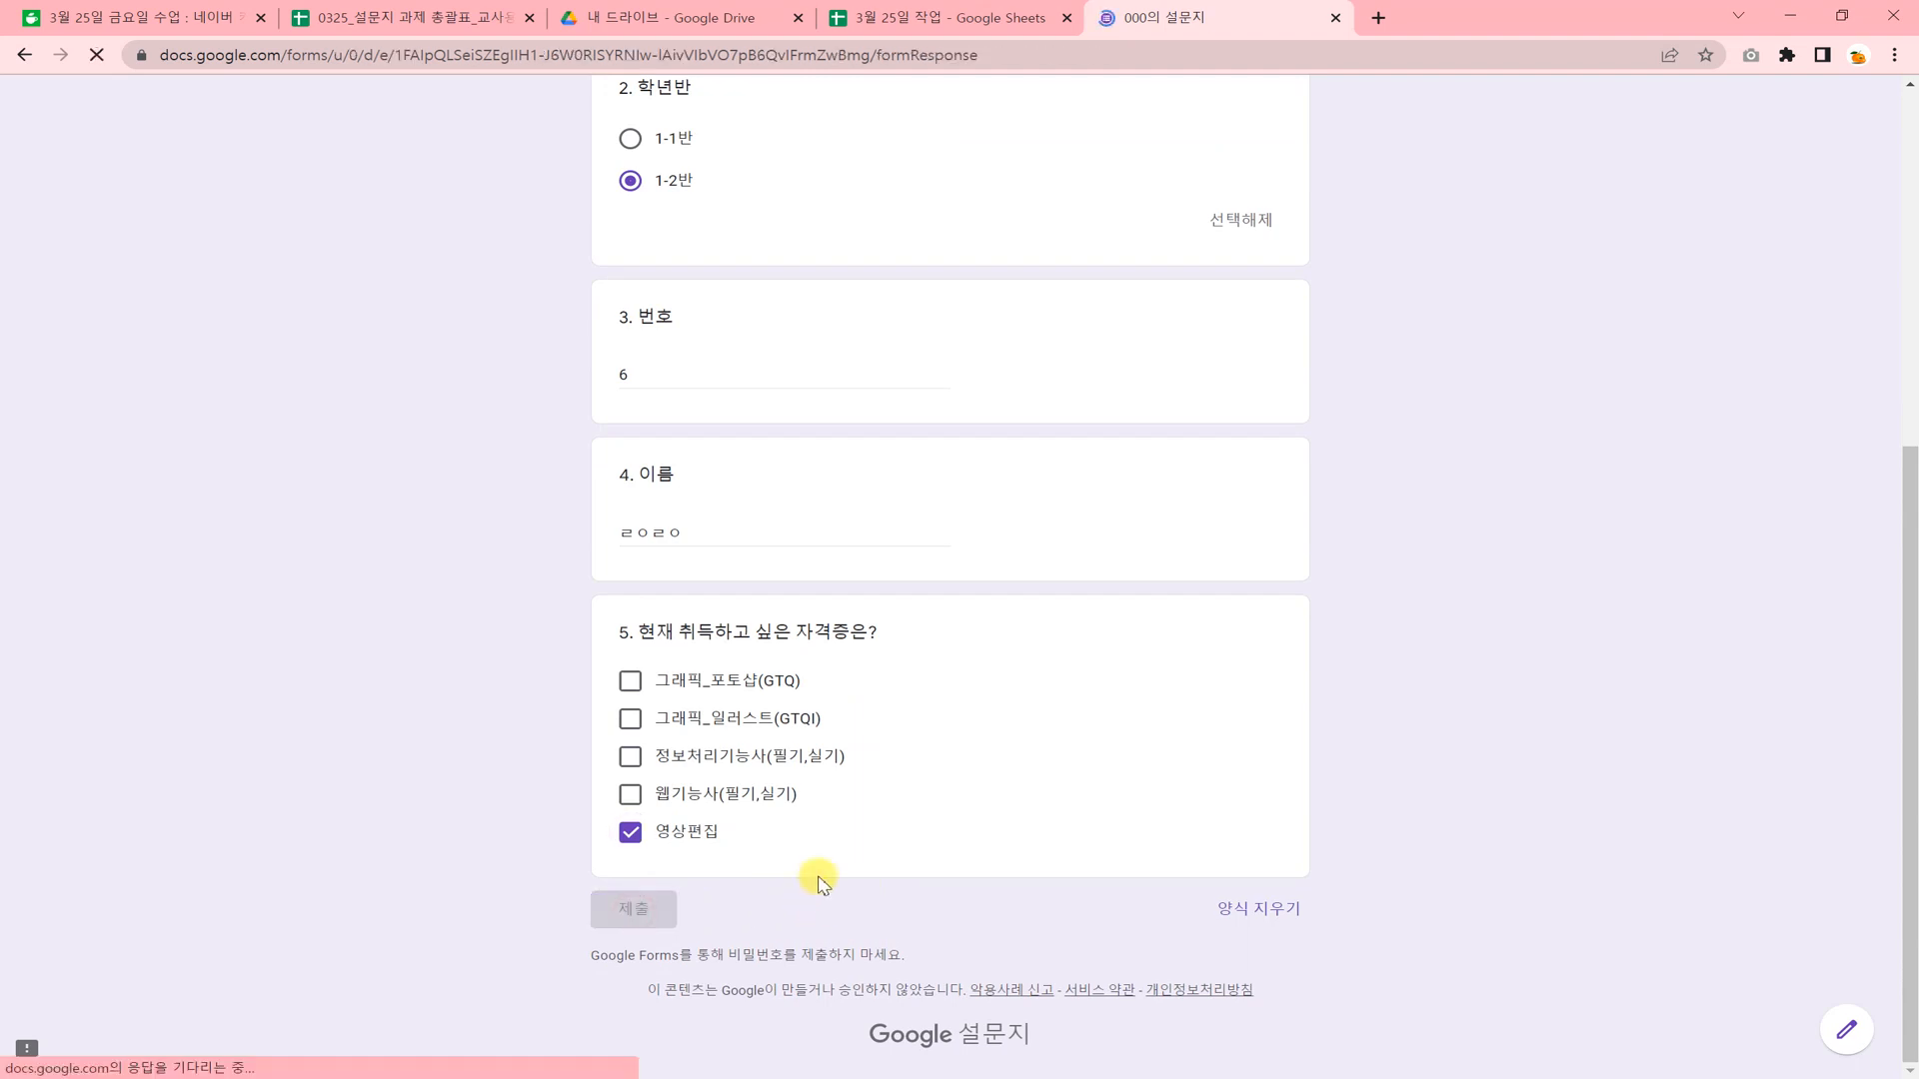
Return to the 3월 25일 작업 spreadsheet and check the second response on the 설문지 응답 시트1 sheet.
left_click(406, 20)
left_click(895, 18)
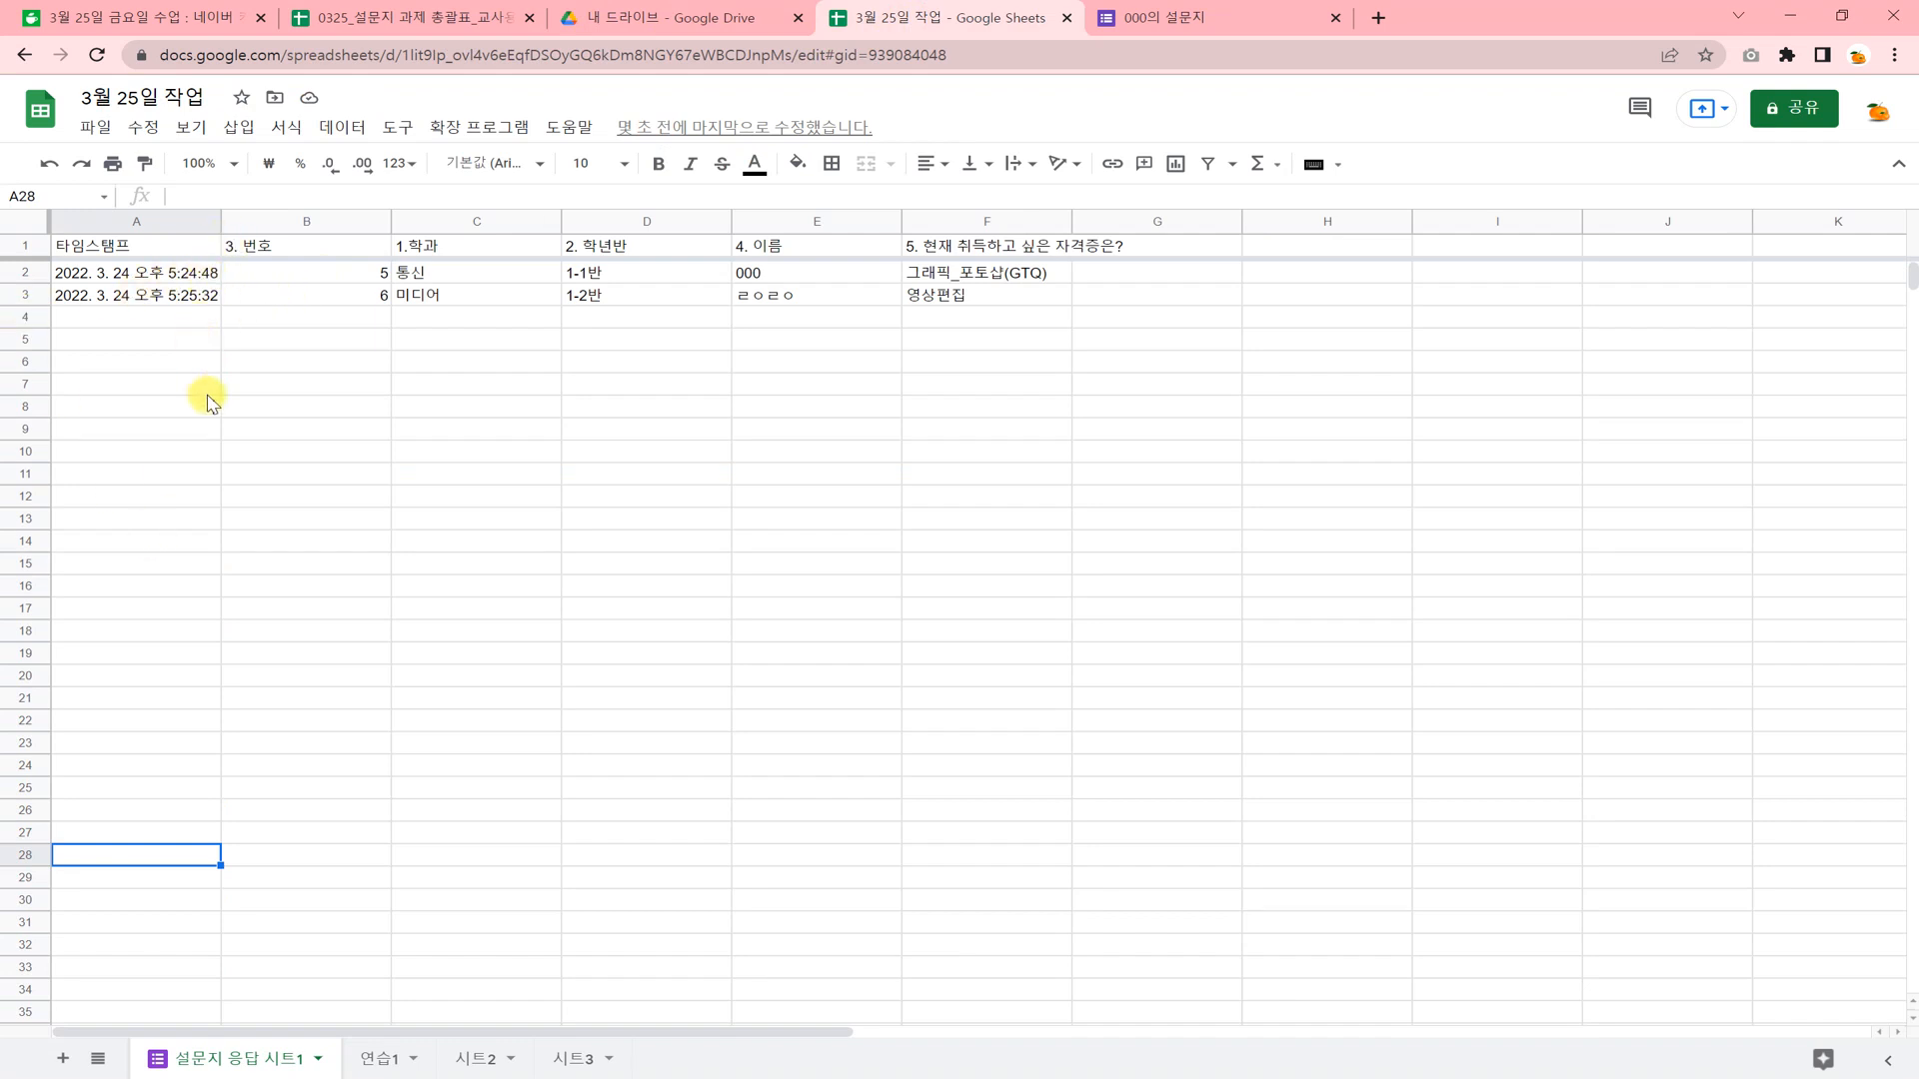
left_click(205, 430)
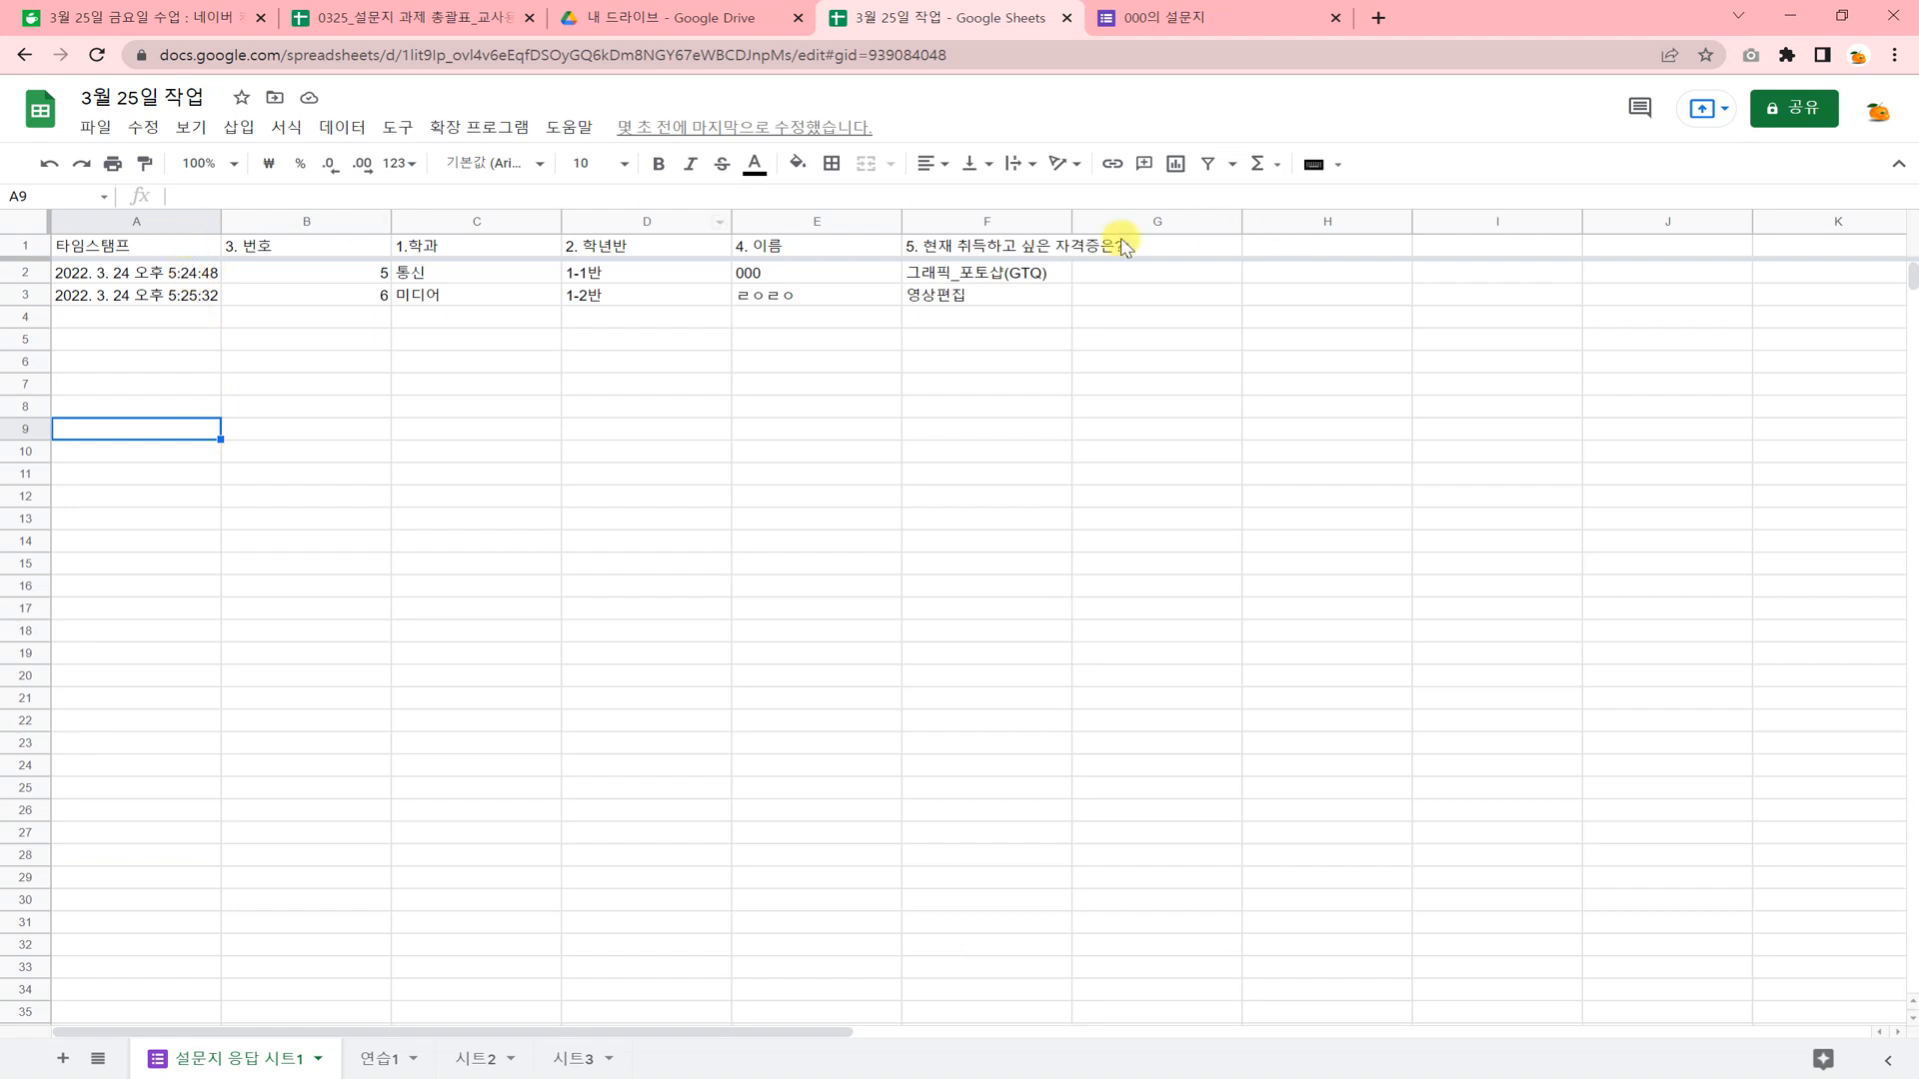
left_click(175, 342)
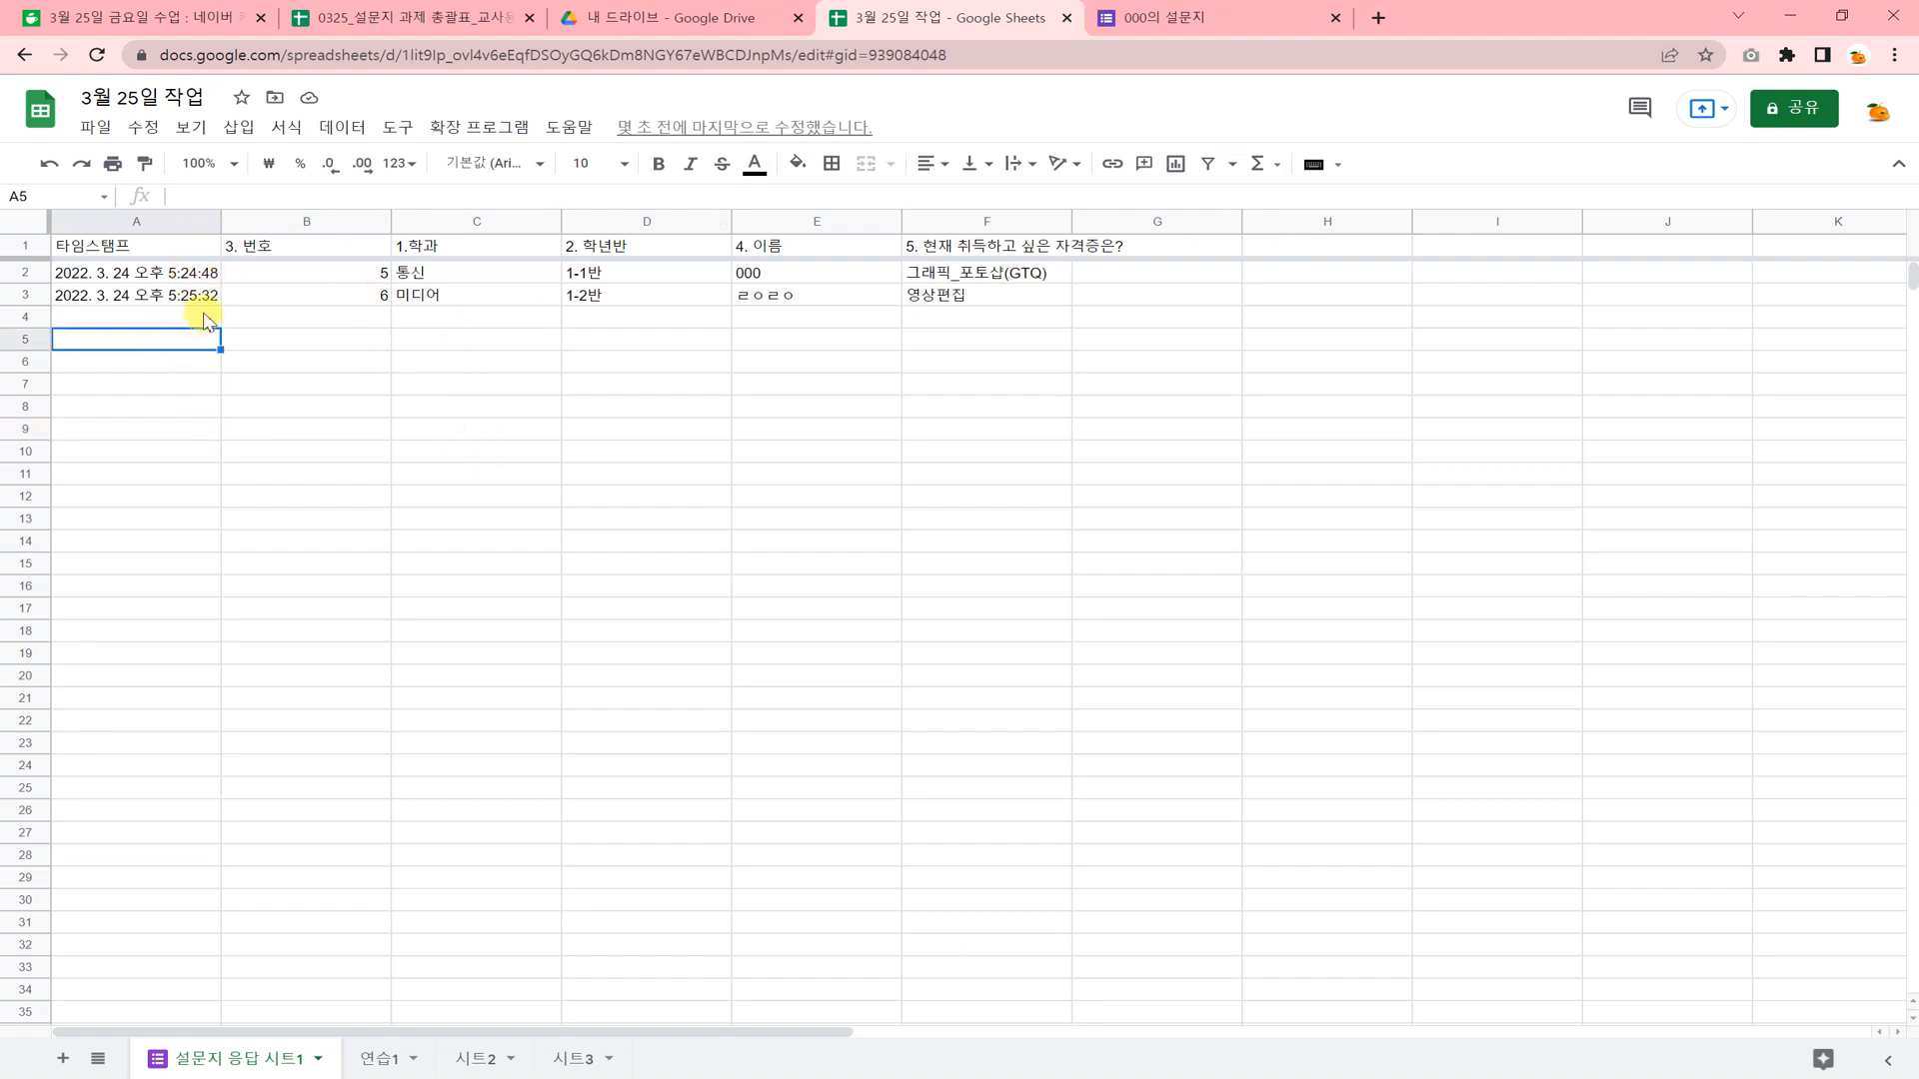
Make the header cells A1:F1 of the response sheet bold and center them horizontally.
left_click_drag(193, 247, 989, 246)
left_click(658, 166)
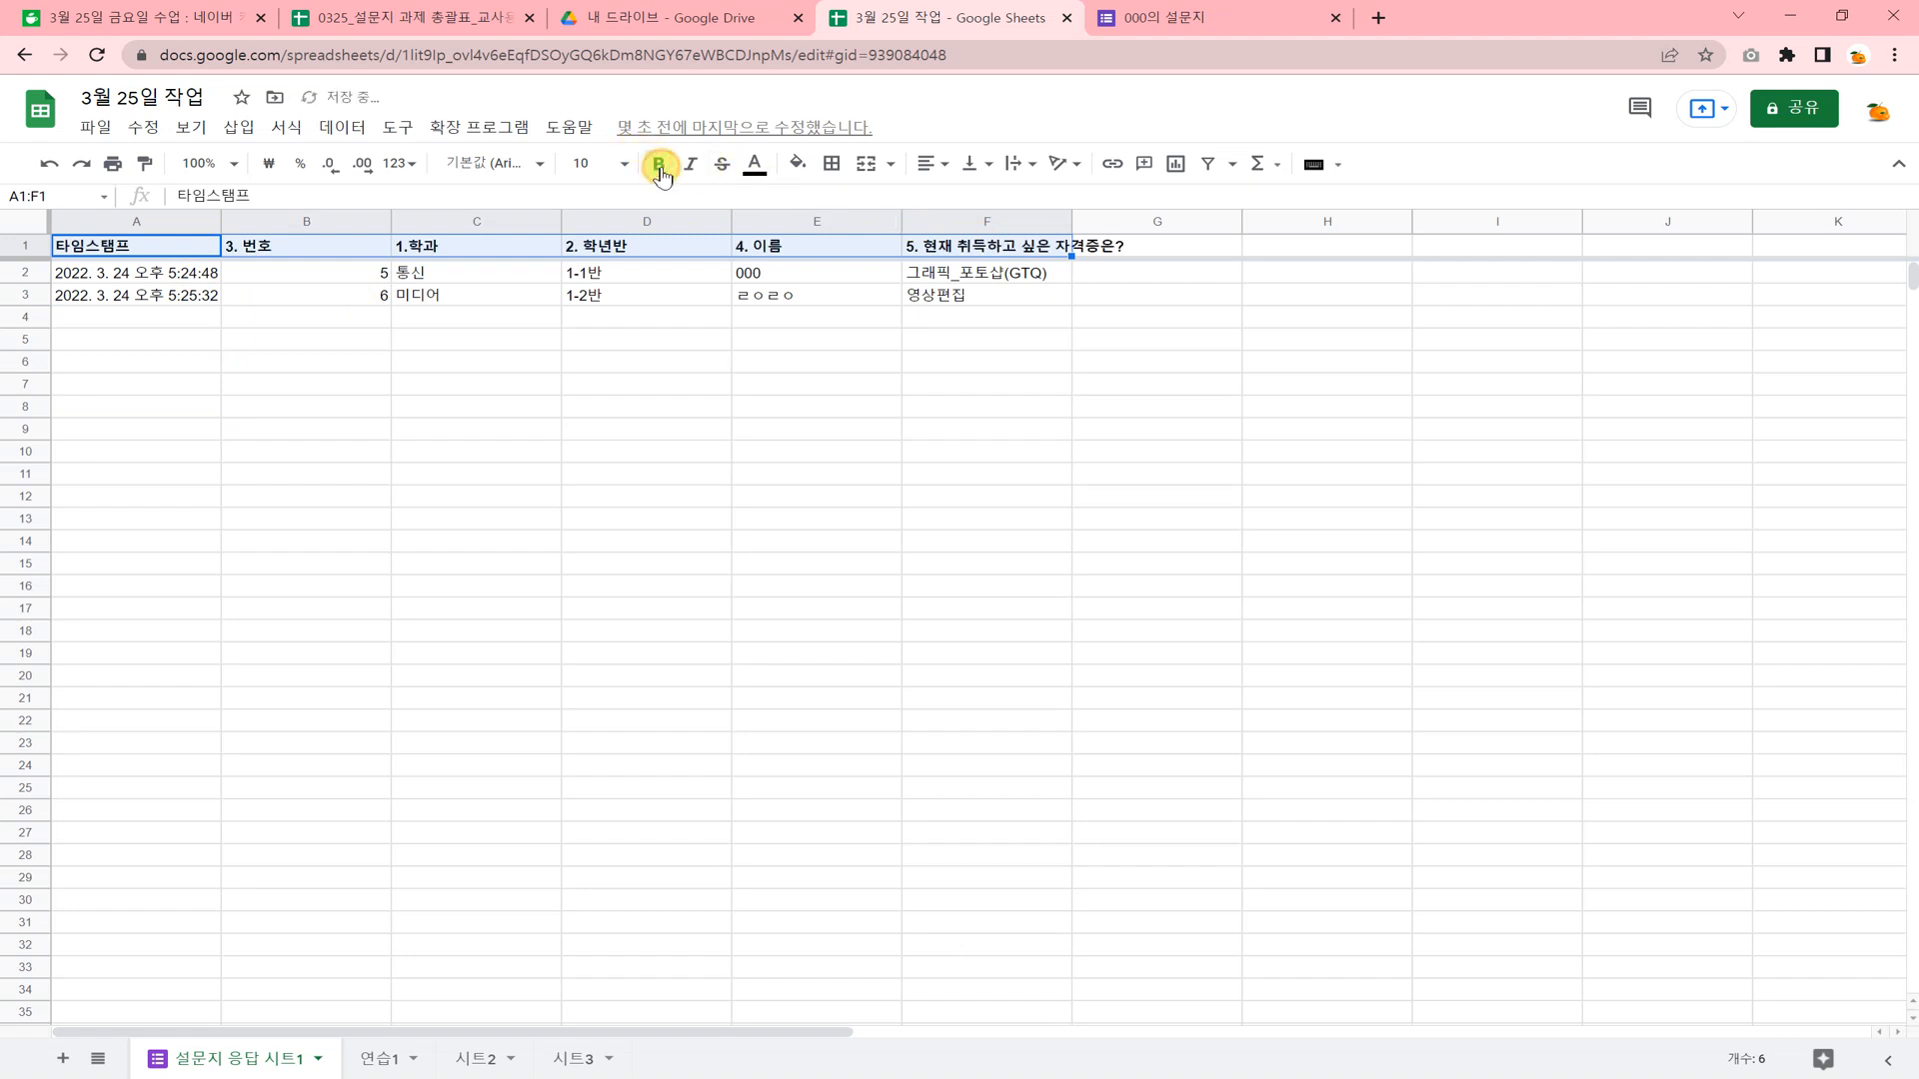
left_click(931, 163)
left_click(960, 198)
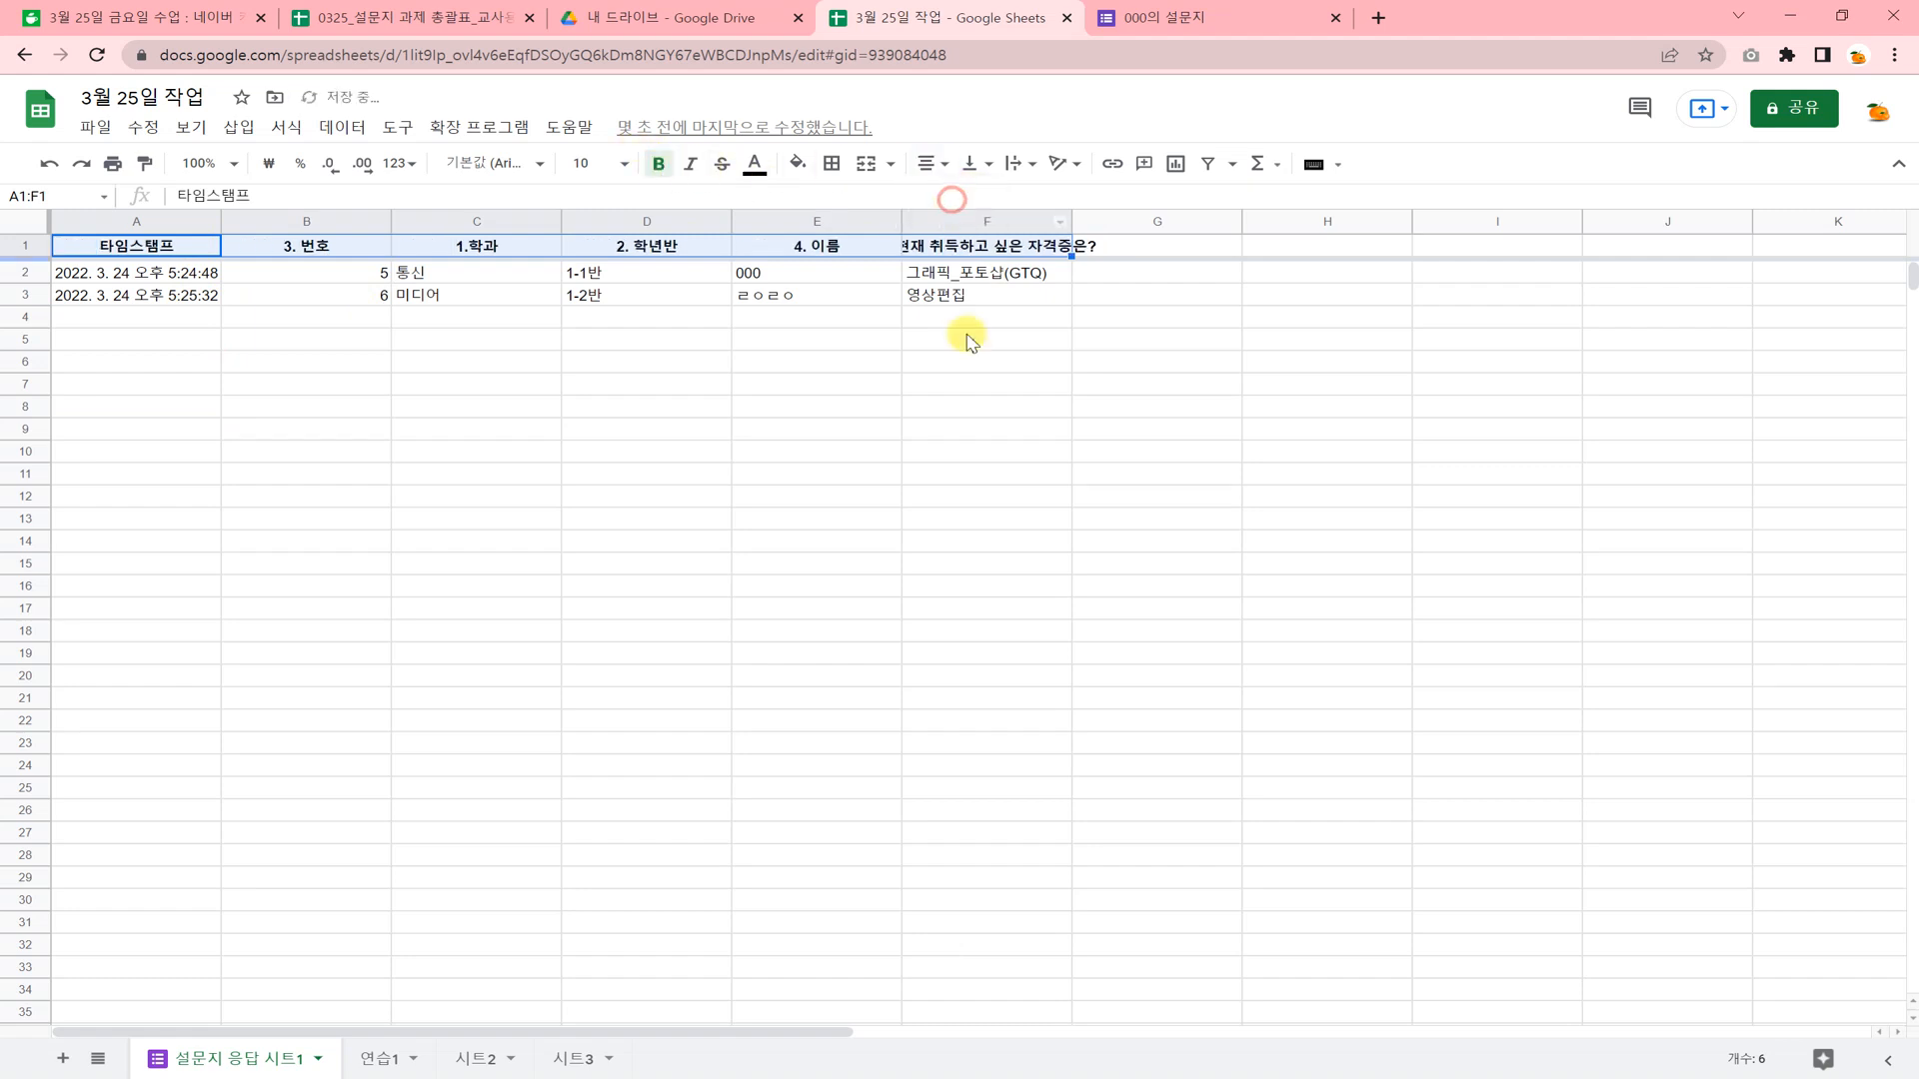
left_click(942, 445)
Shorten the certificate question heading in cell F1 to "5. 자격증?".
left_click(964, 246)
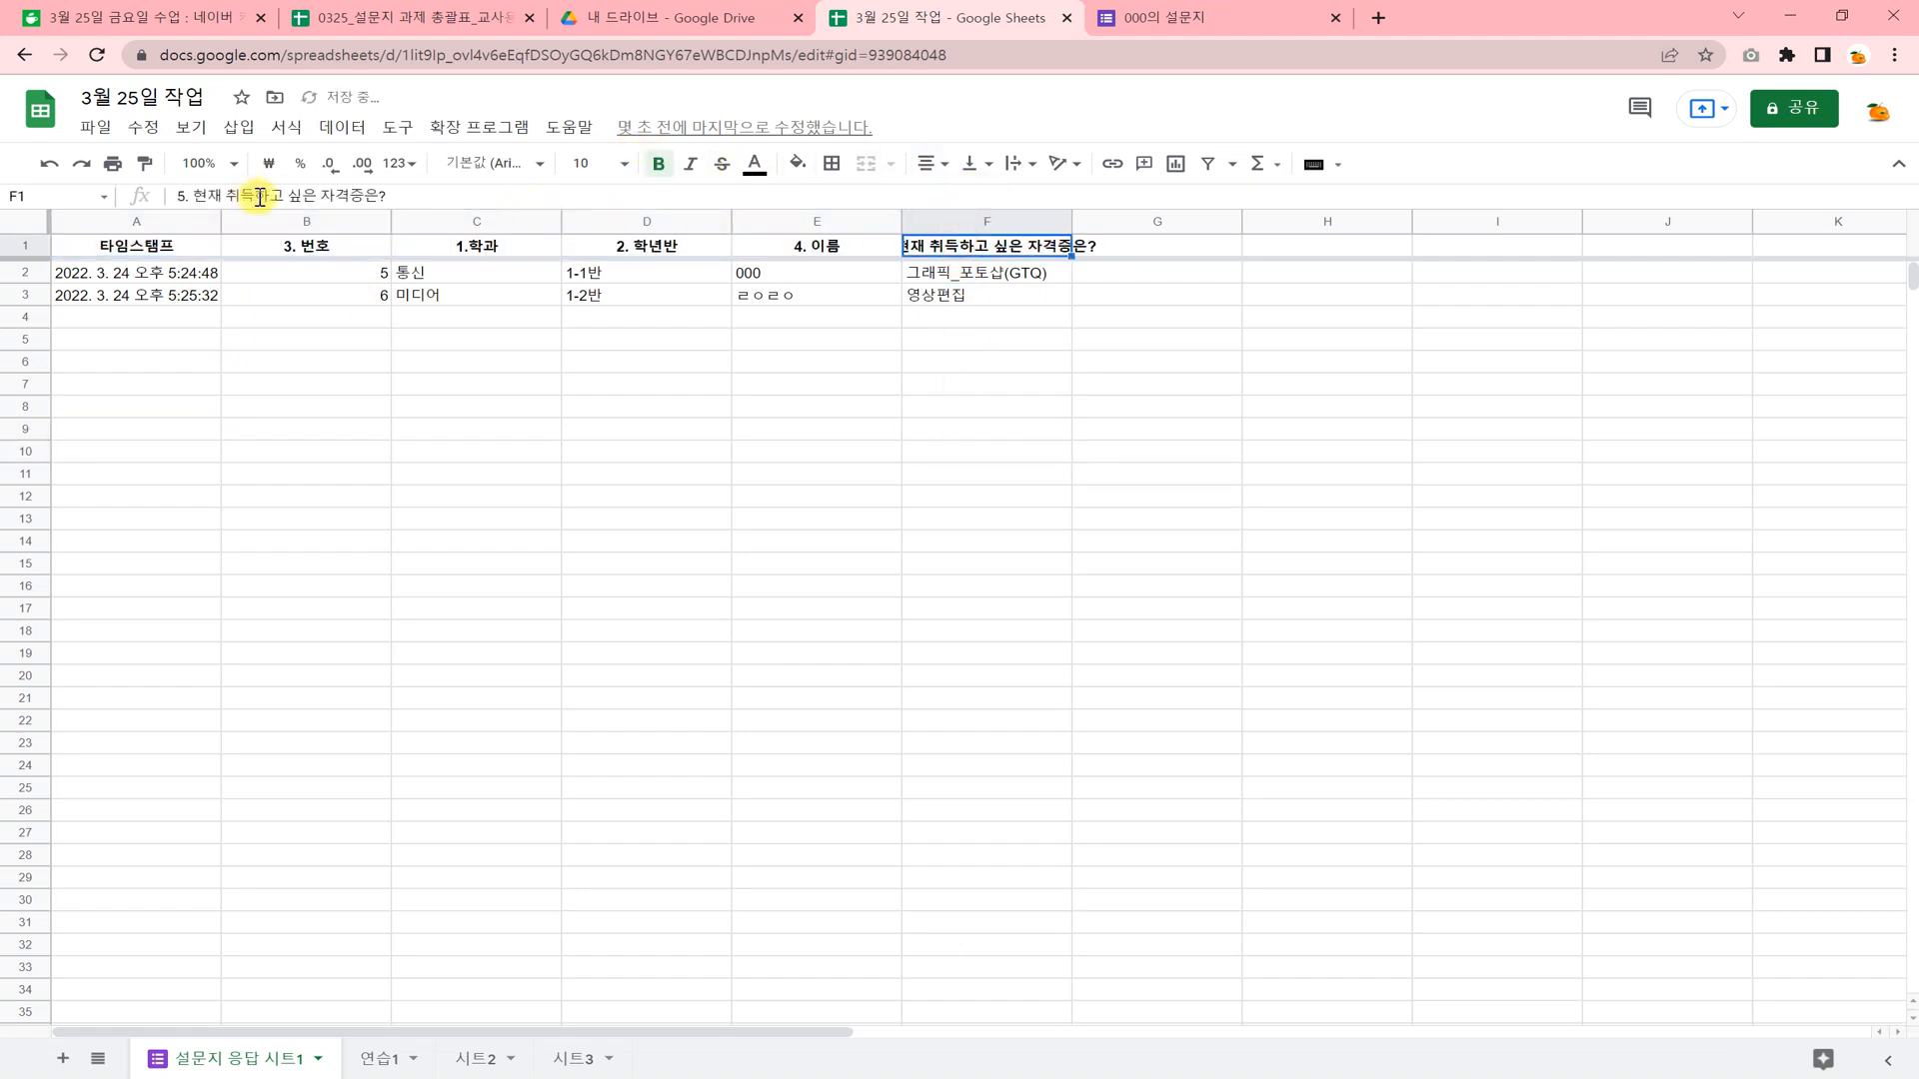
left_click_drag(320, 196, 214, 198)
key("BackSpace")
key("BackSpace")
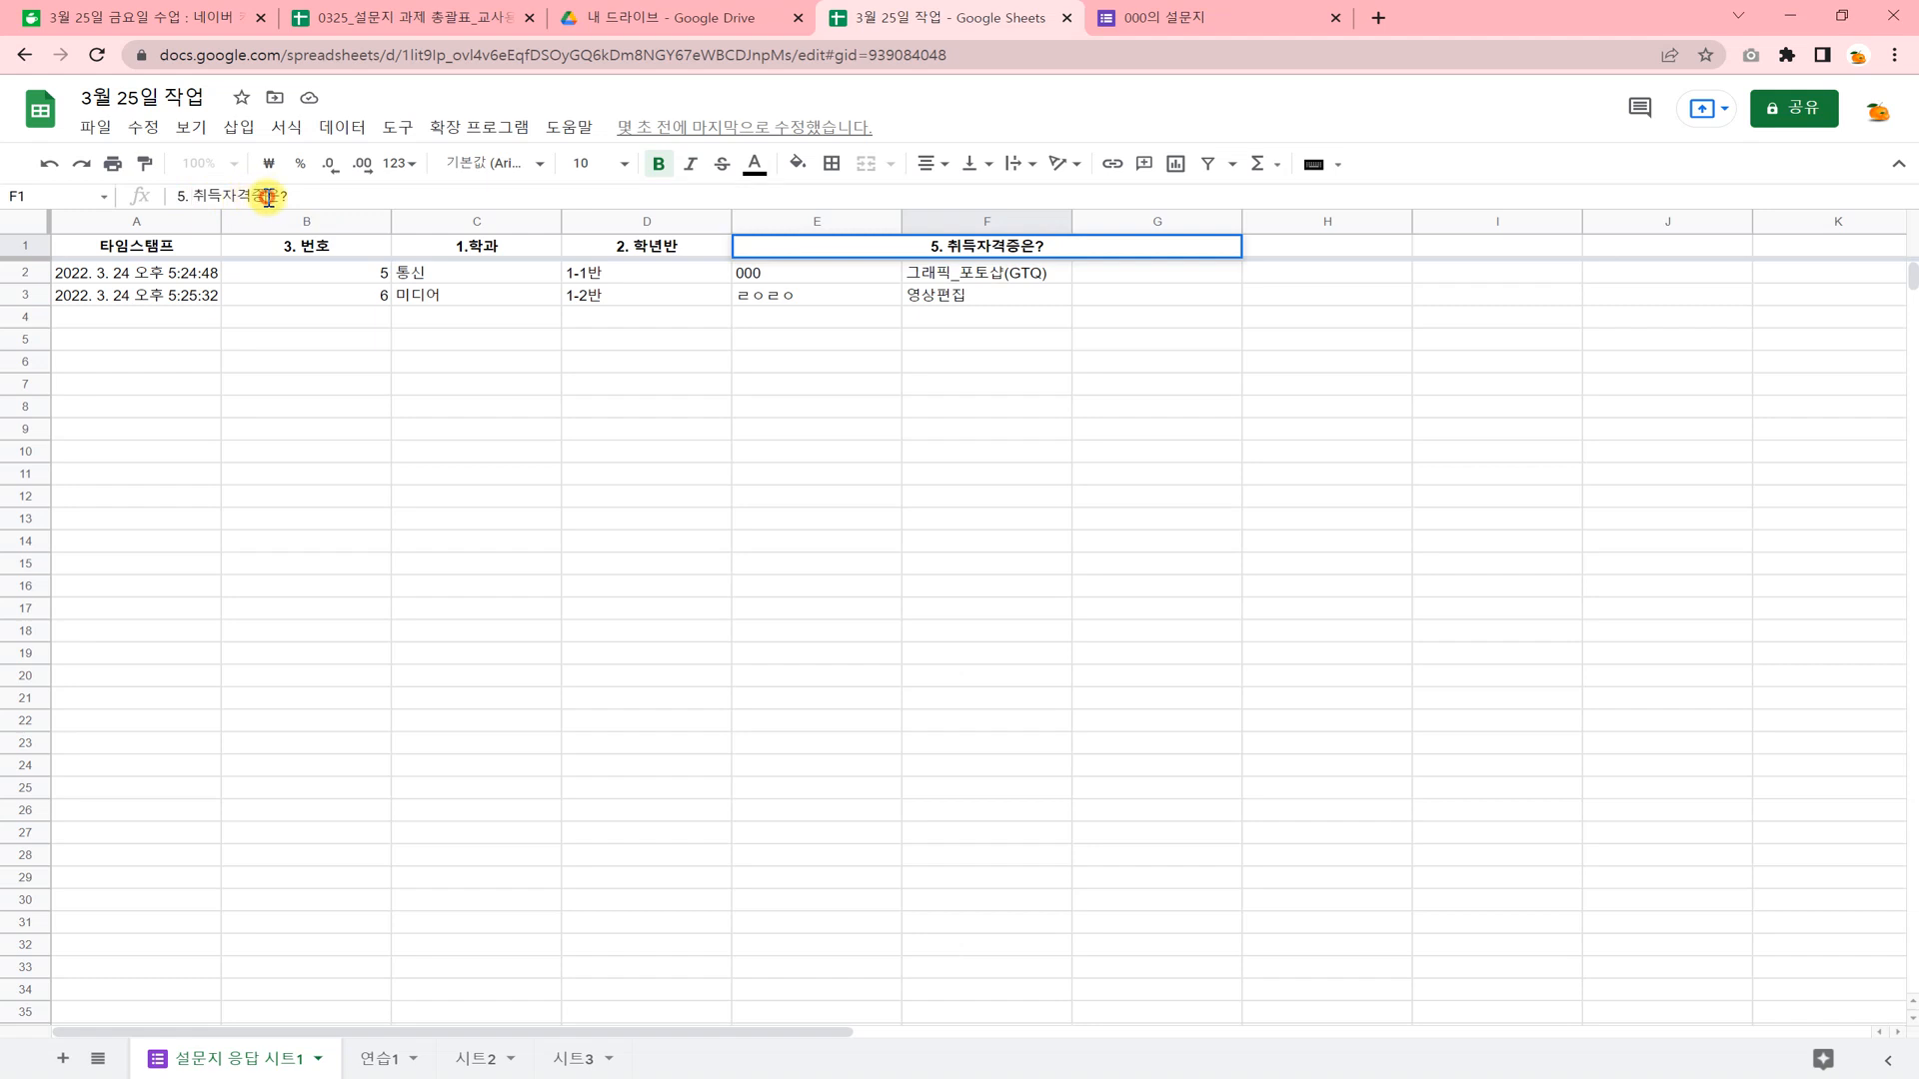
key("BackSpace")
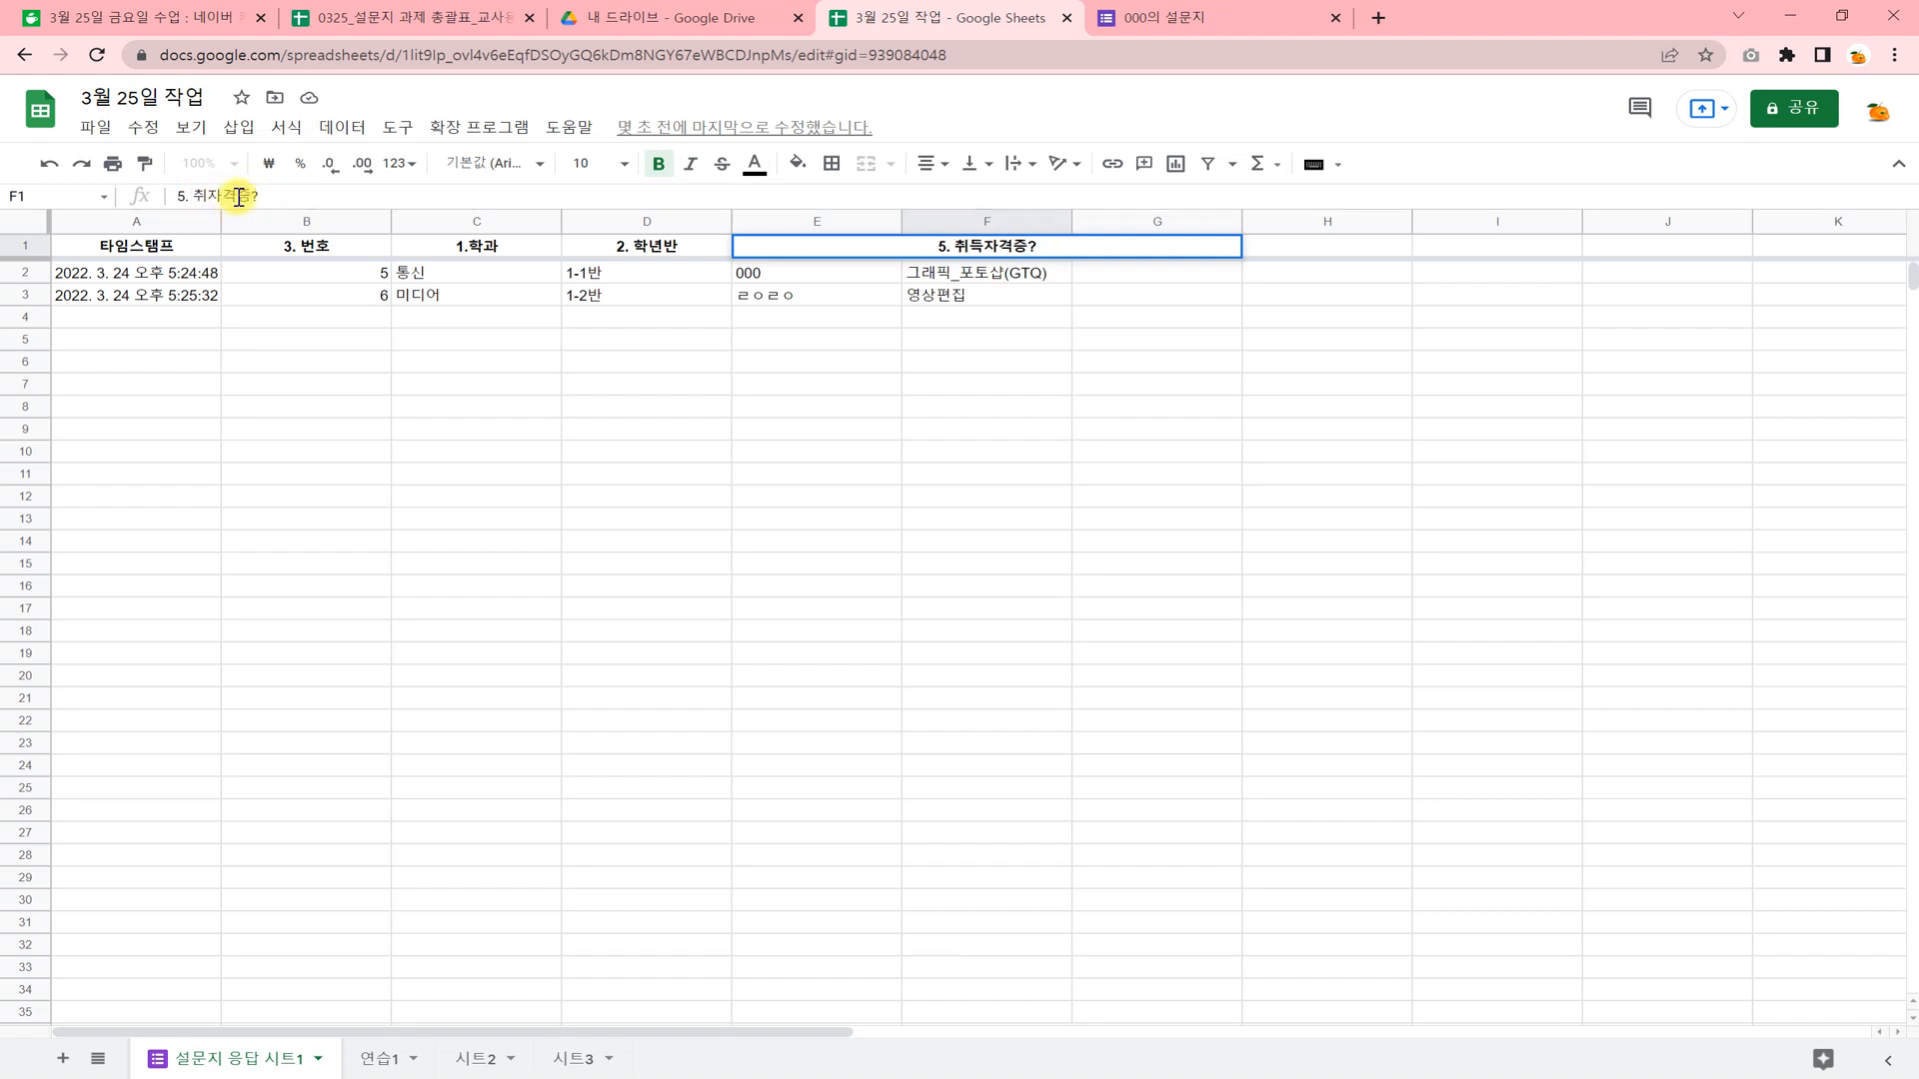
key("BackSpace")
key("BackSpace")
left_click(1083, 494)
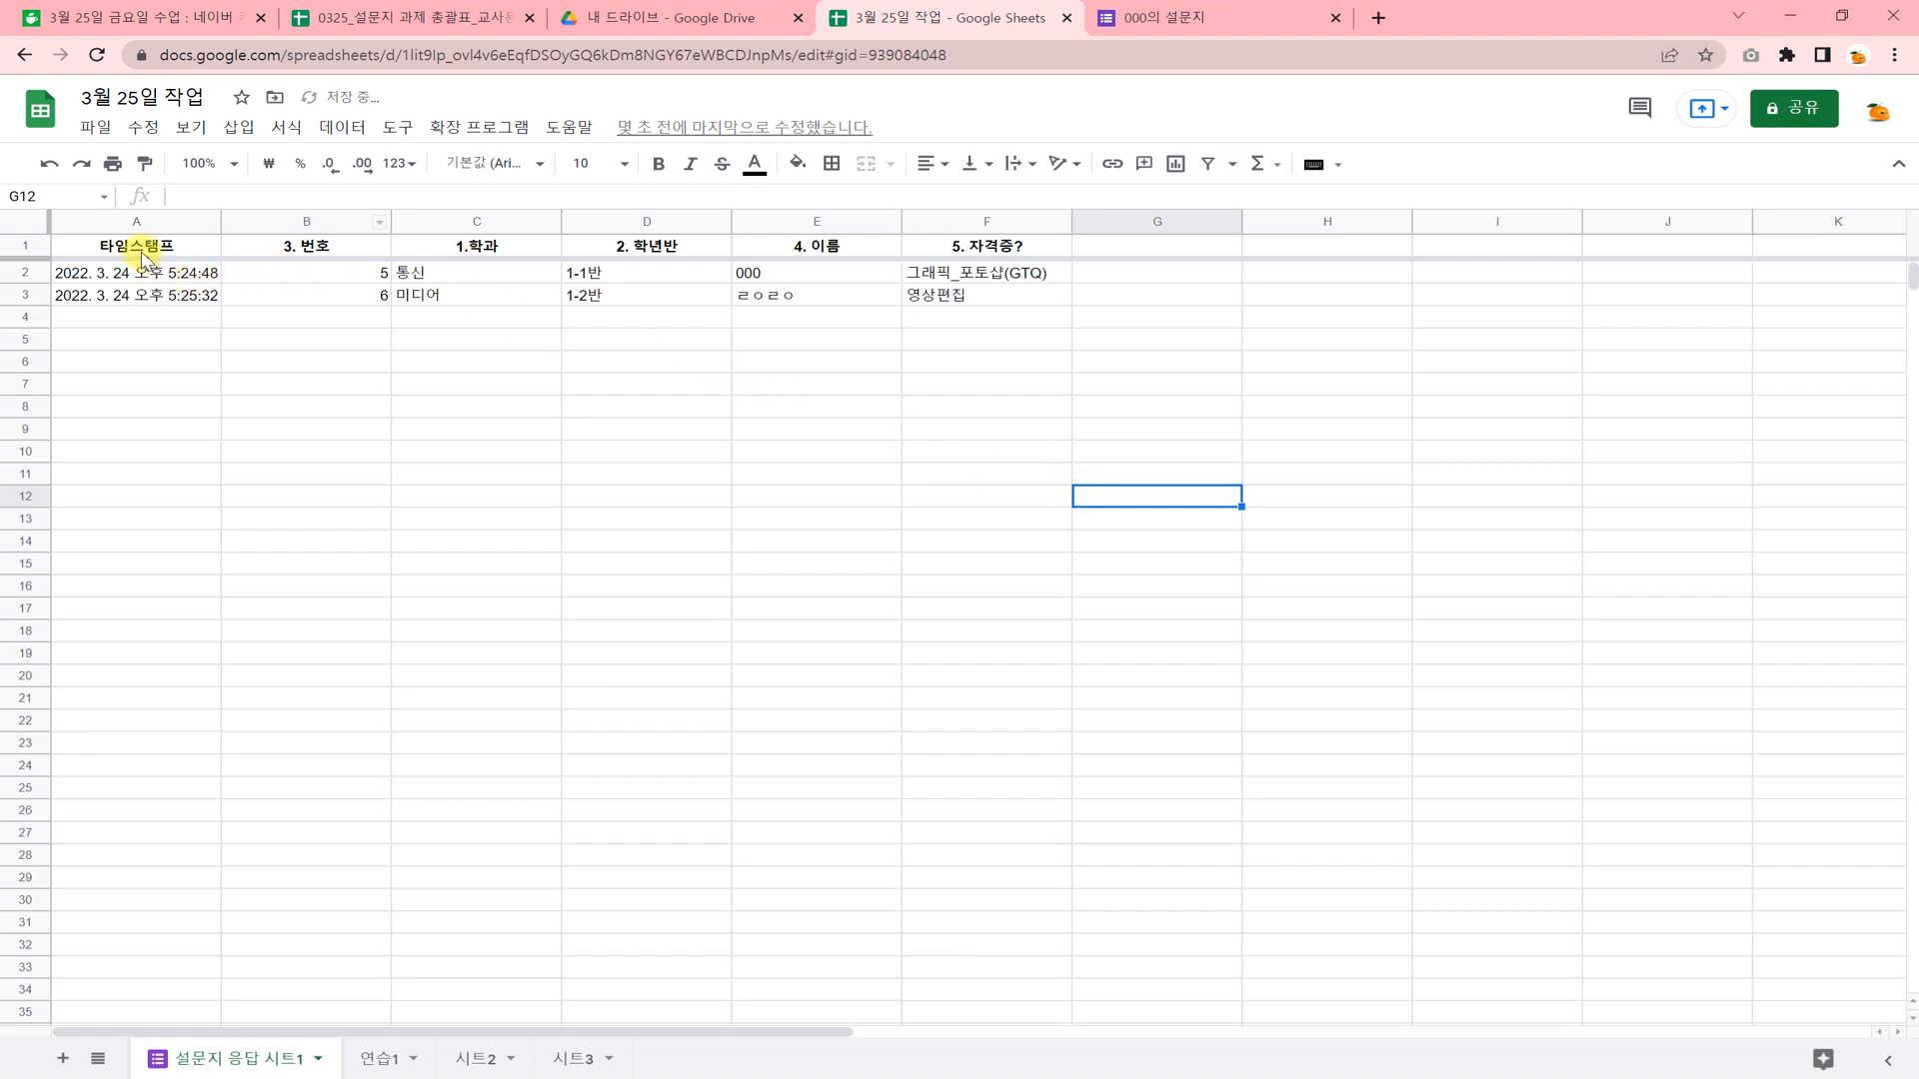
Apply borders to all sides of the header cells A1:F1 and fill them with yellow.
left_click_drag(143, 258, 985, 246)
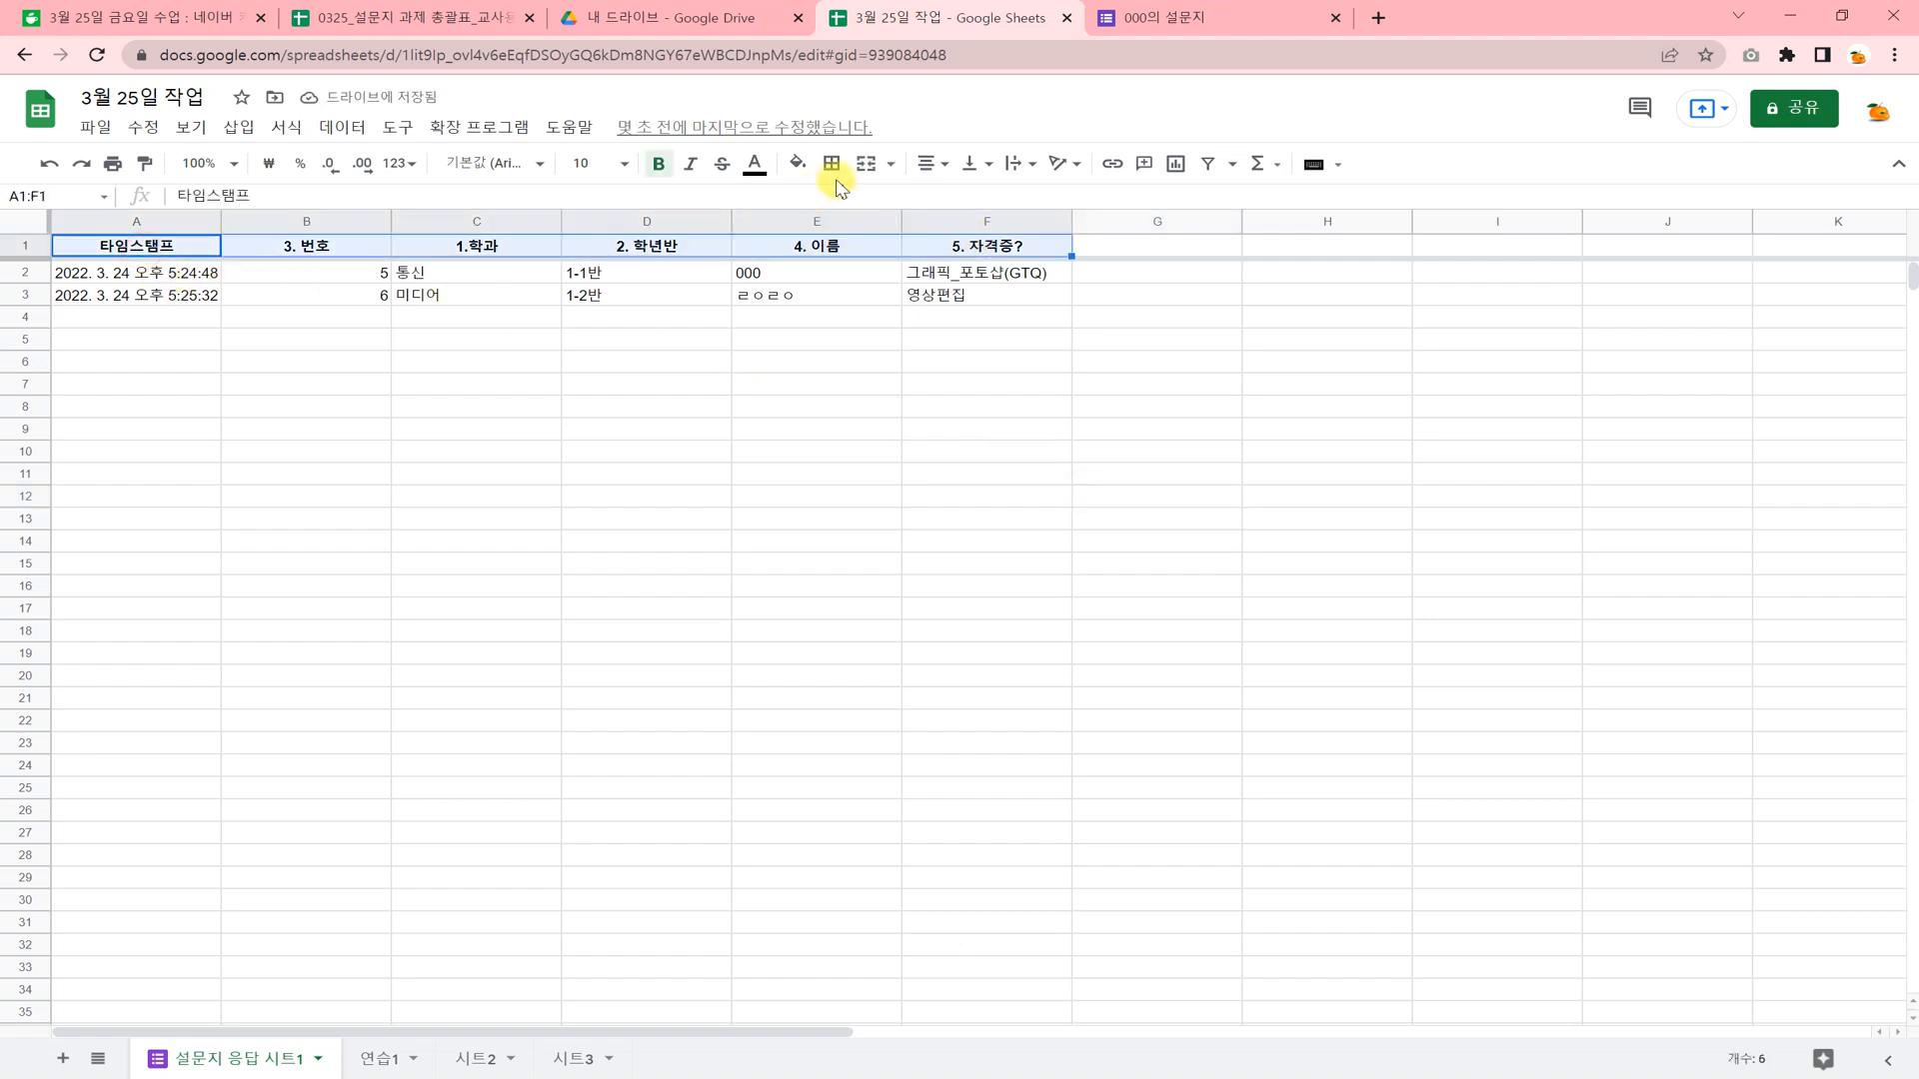
left_click(833, 164)
left_click(842, 205)
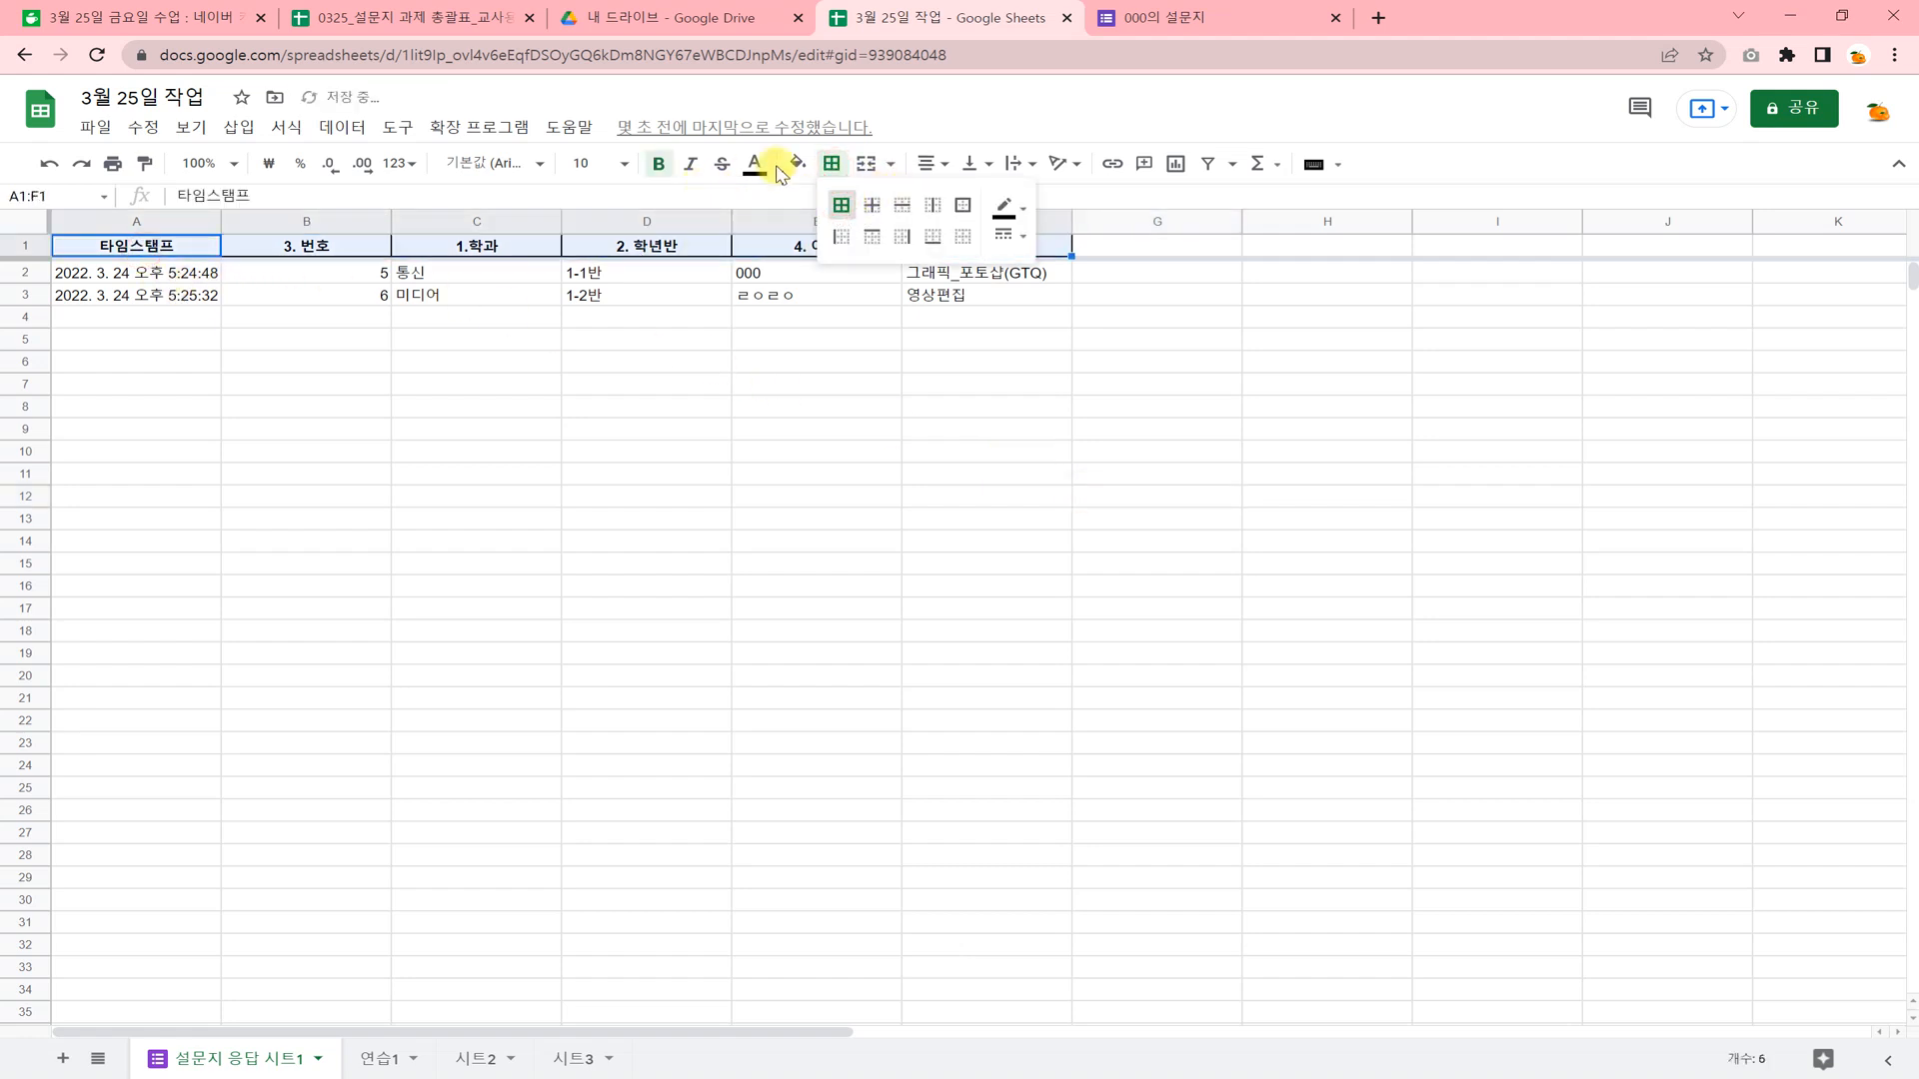
left_click(797, 163)
left_click(861, 364)
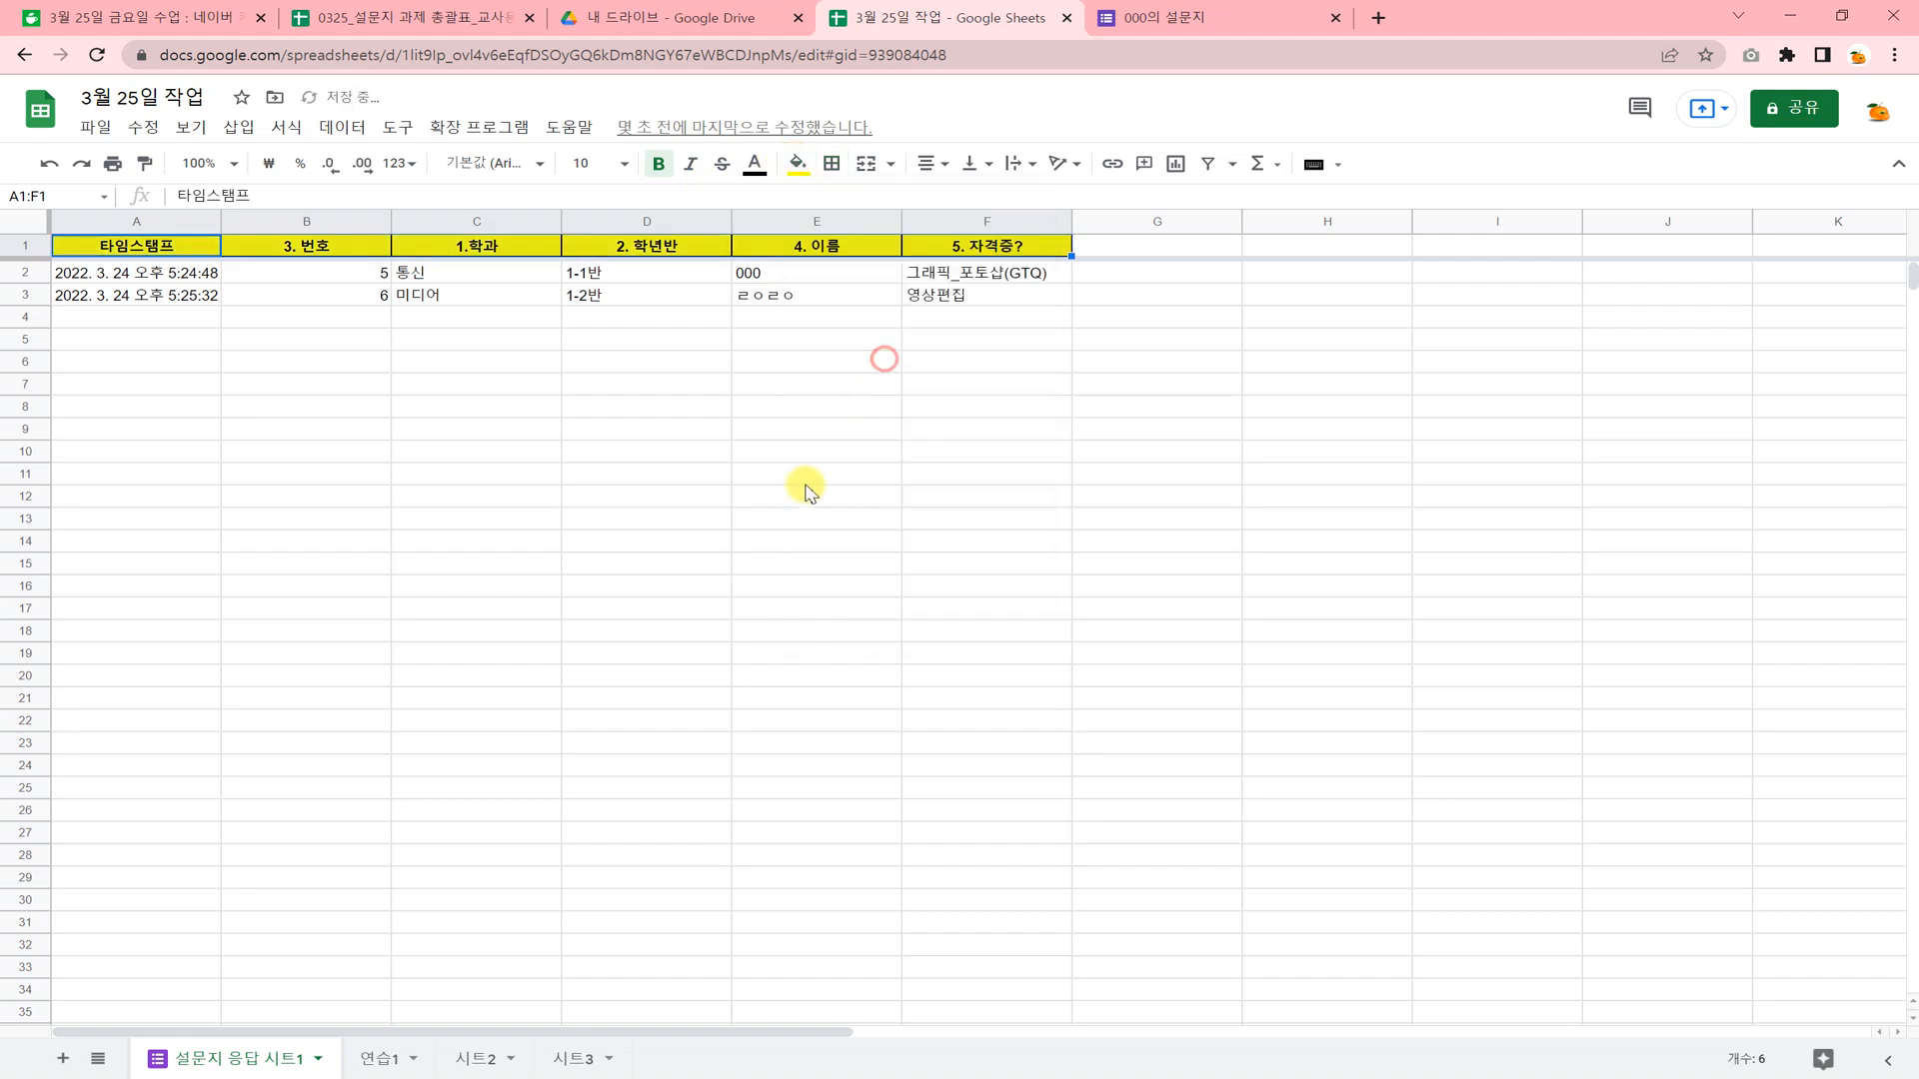
left_click(808, 489)
Widen the timestamp column A a little and slightly narrow the number column B.
left_click(160, 274)
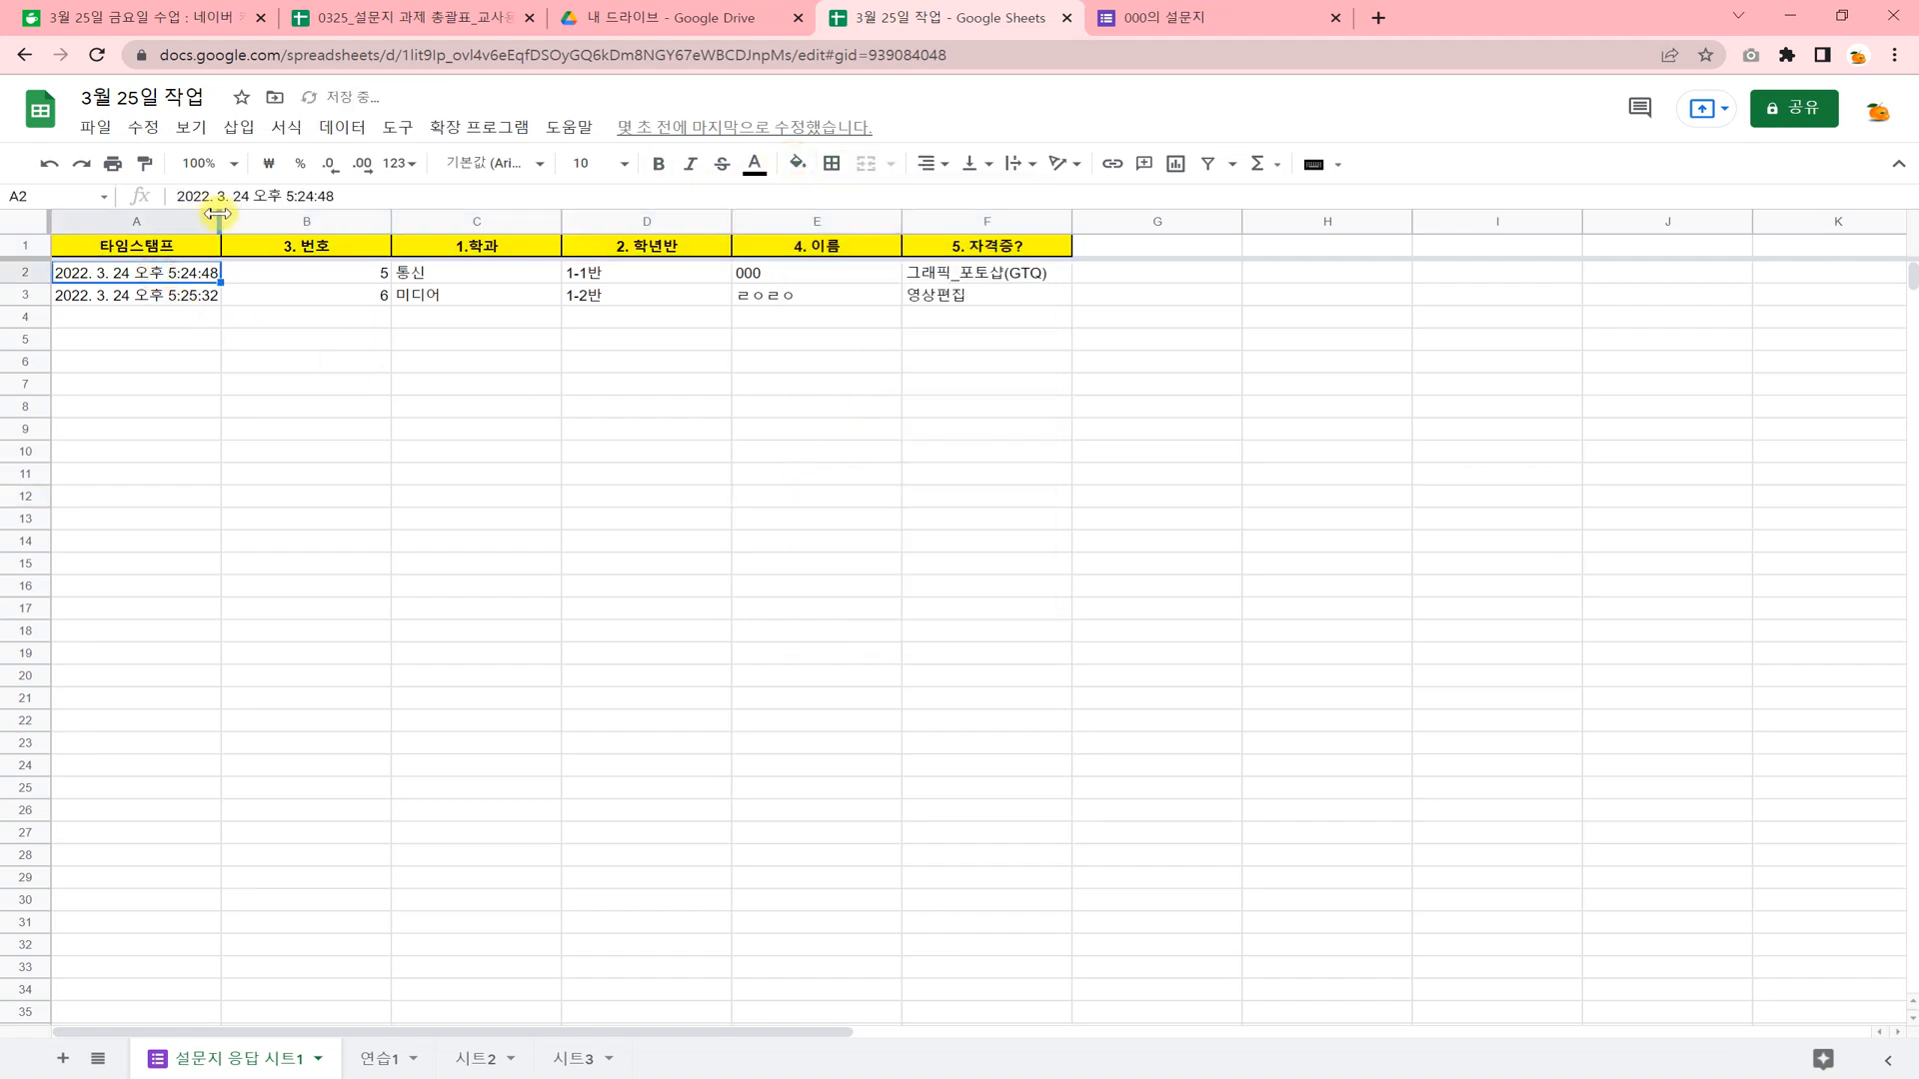
left_click_drag(219, 213, 261, 220)
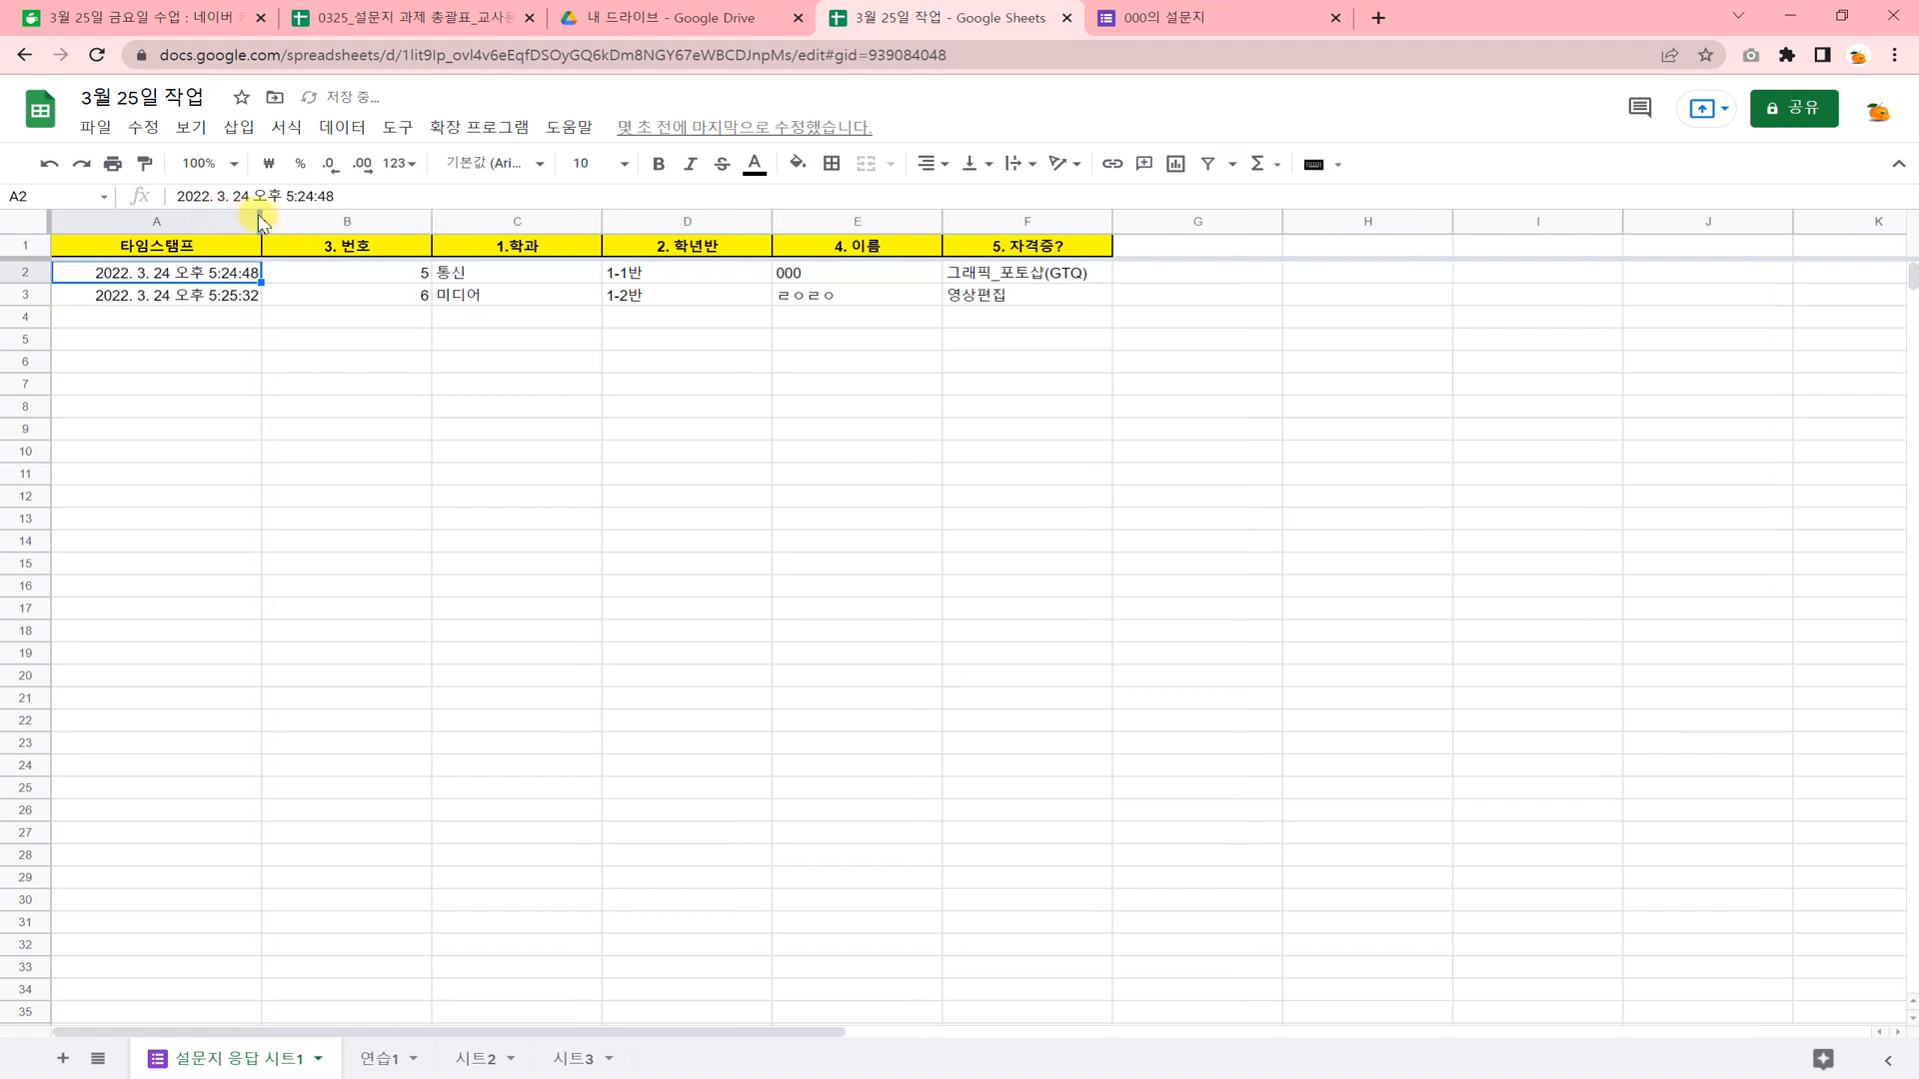
left_click_drag(427, 214, 404, 215)
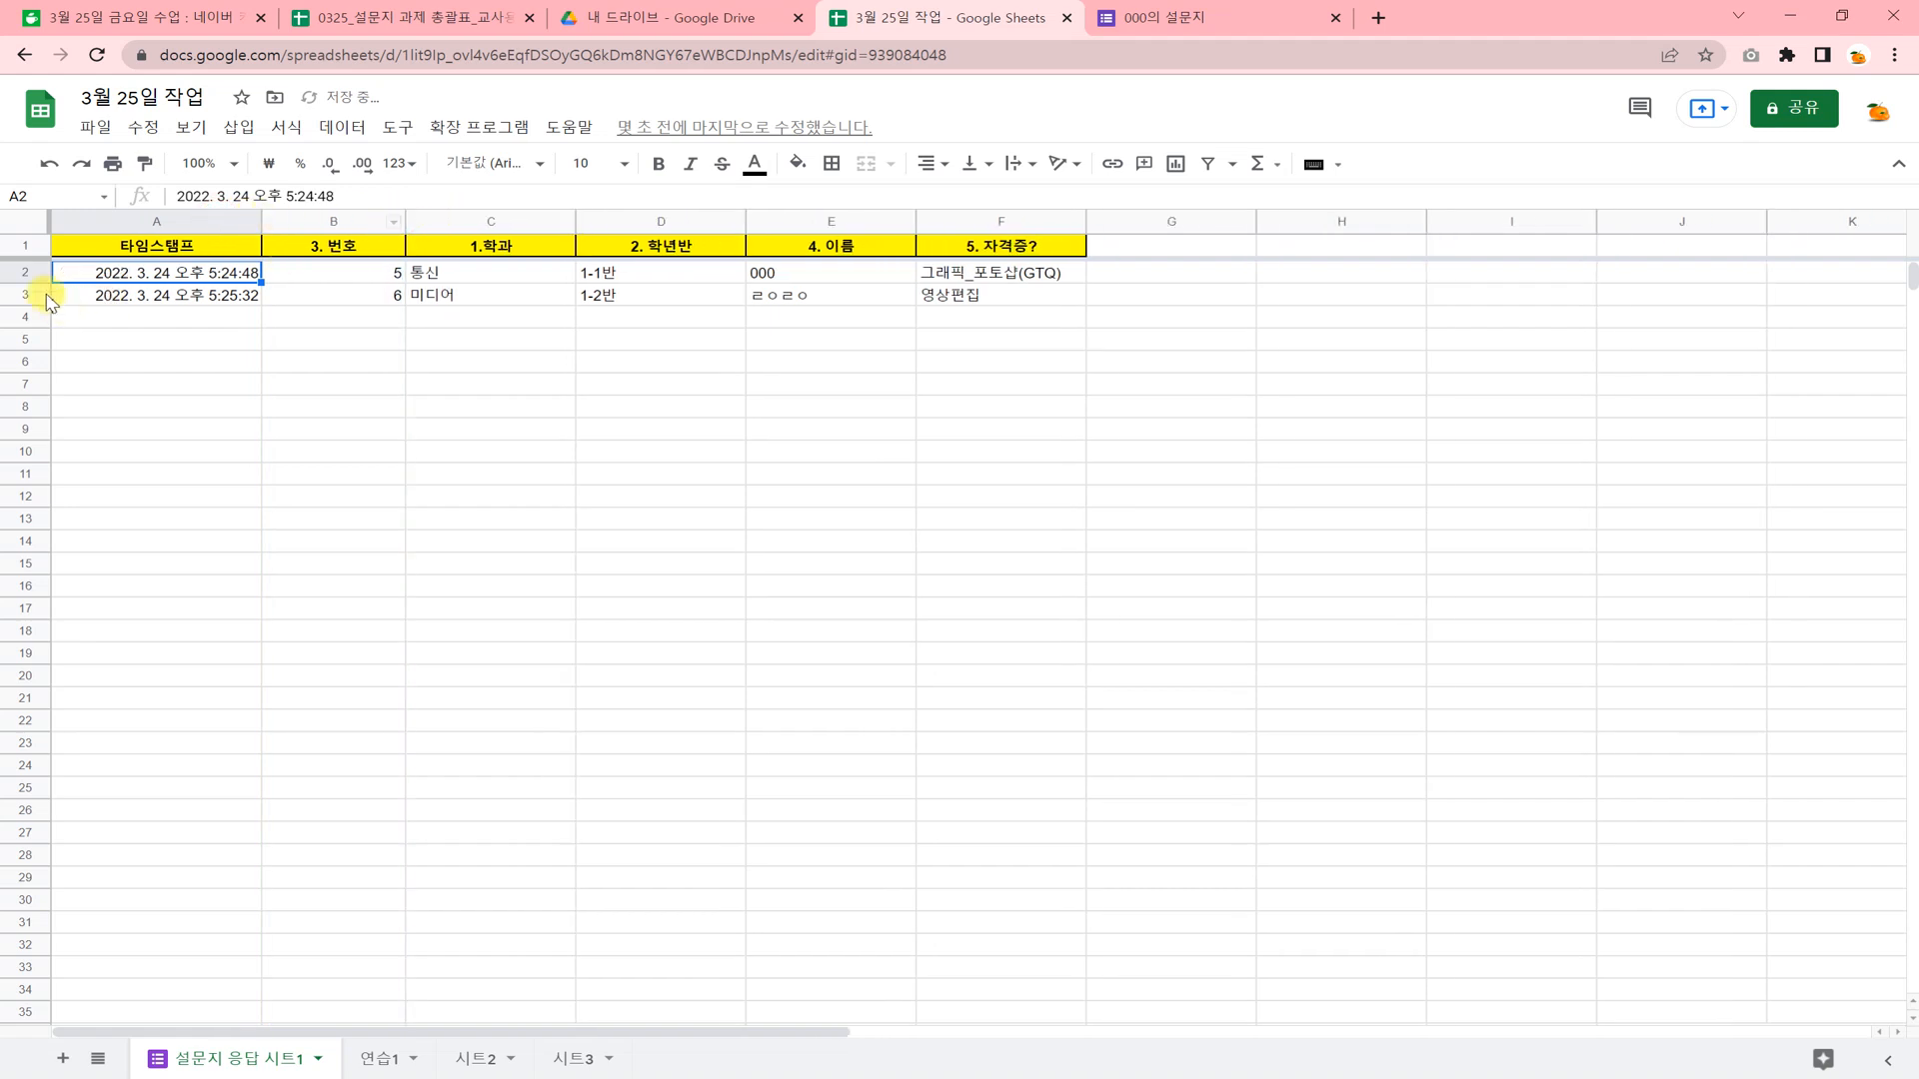
Select response rows 2 and 3 together and increase their height.
left_click_drag(29, 277, 29, 297)
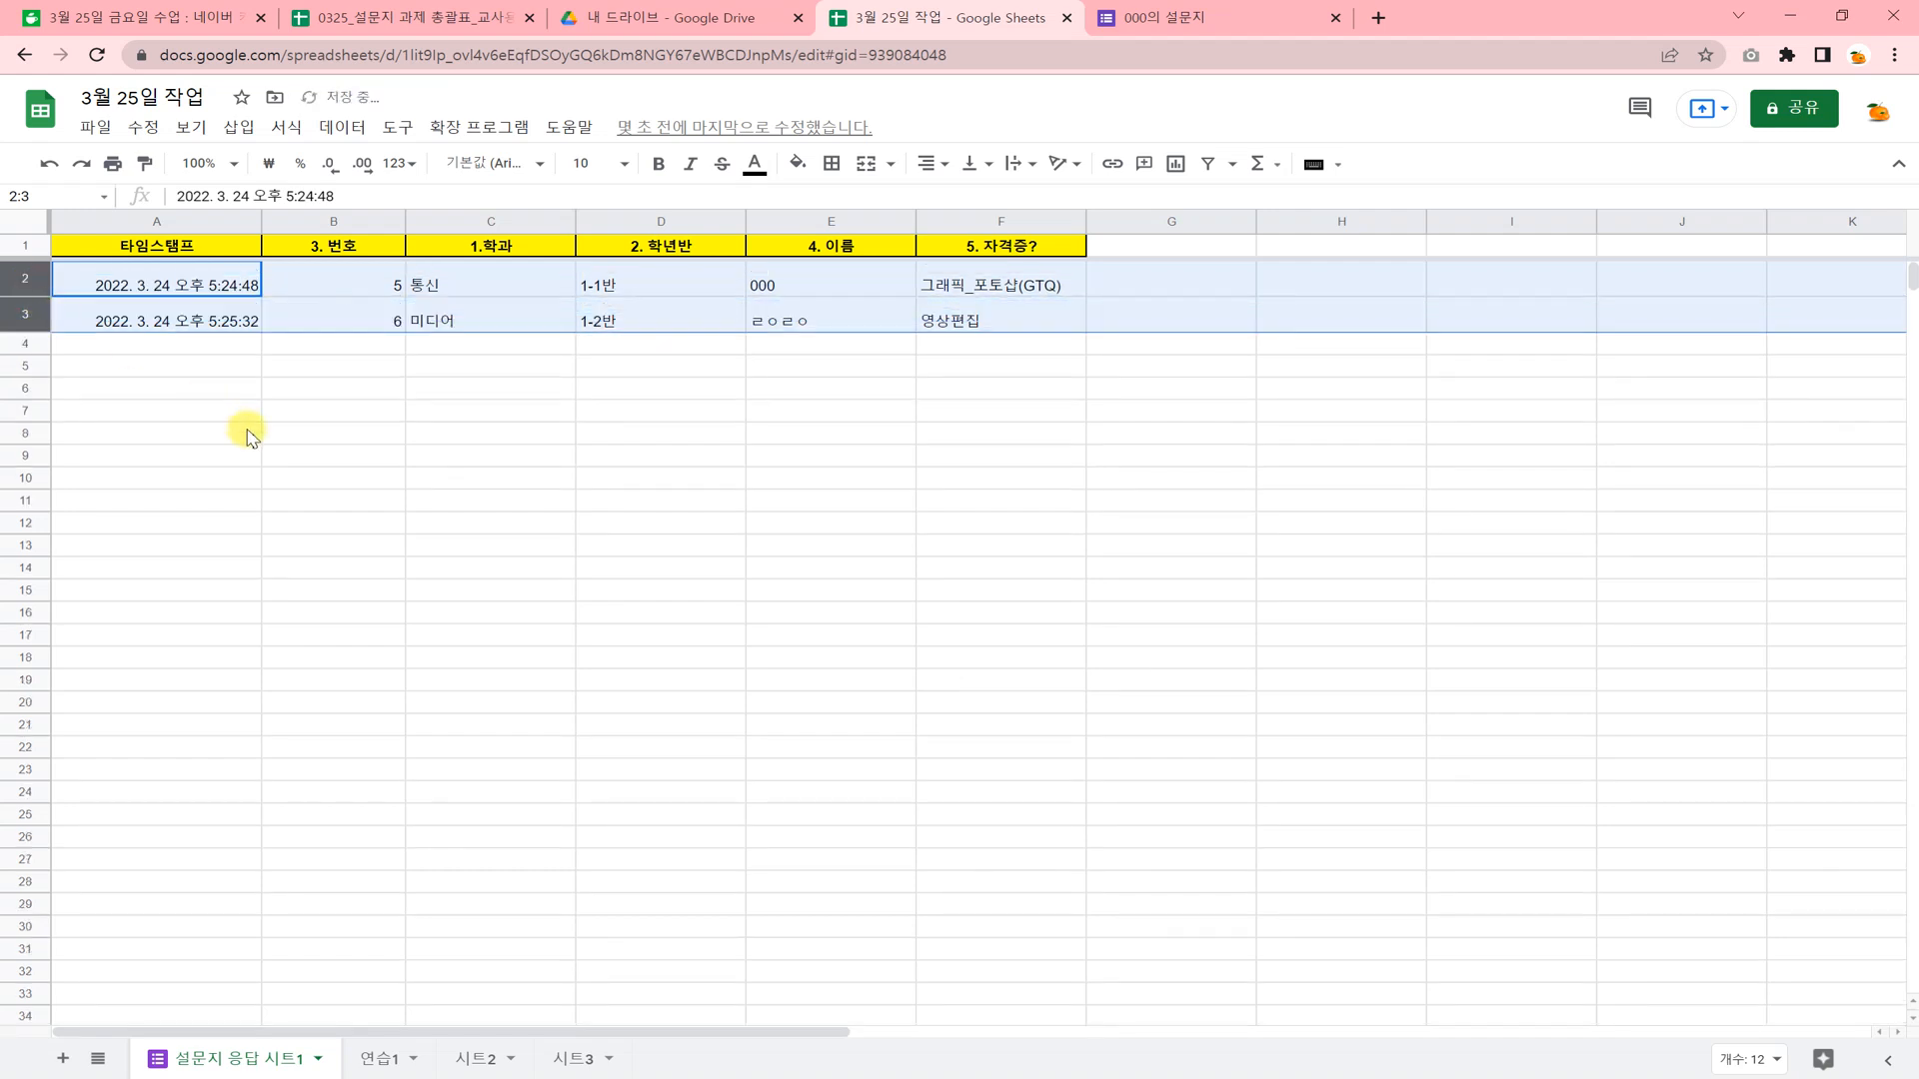
left_click(249, 430)
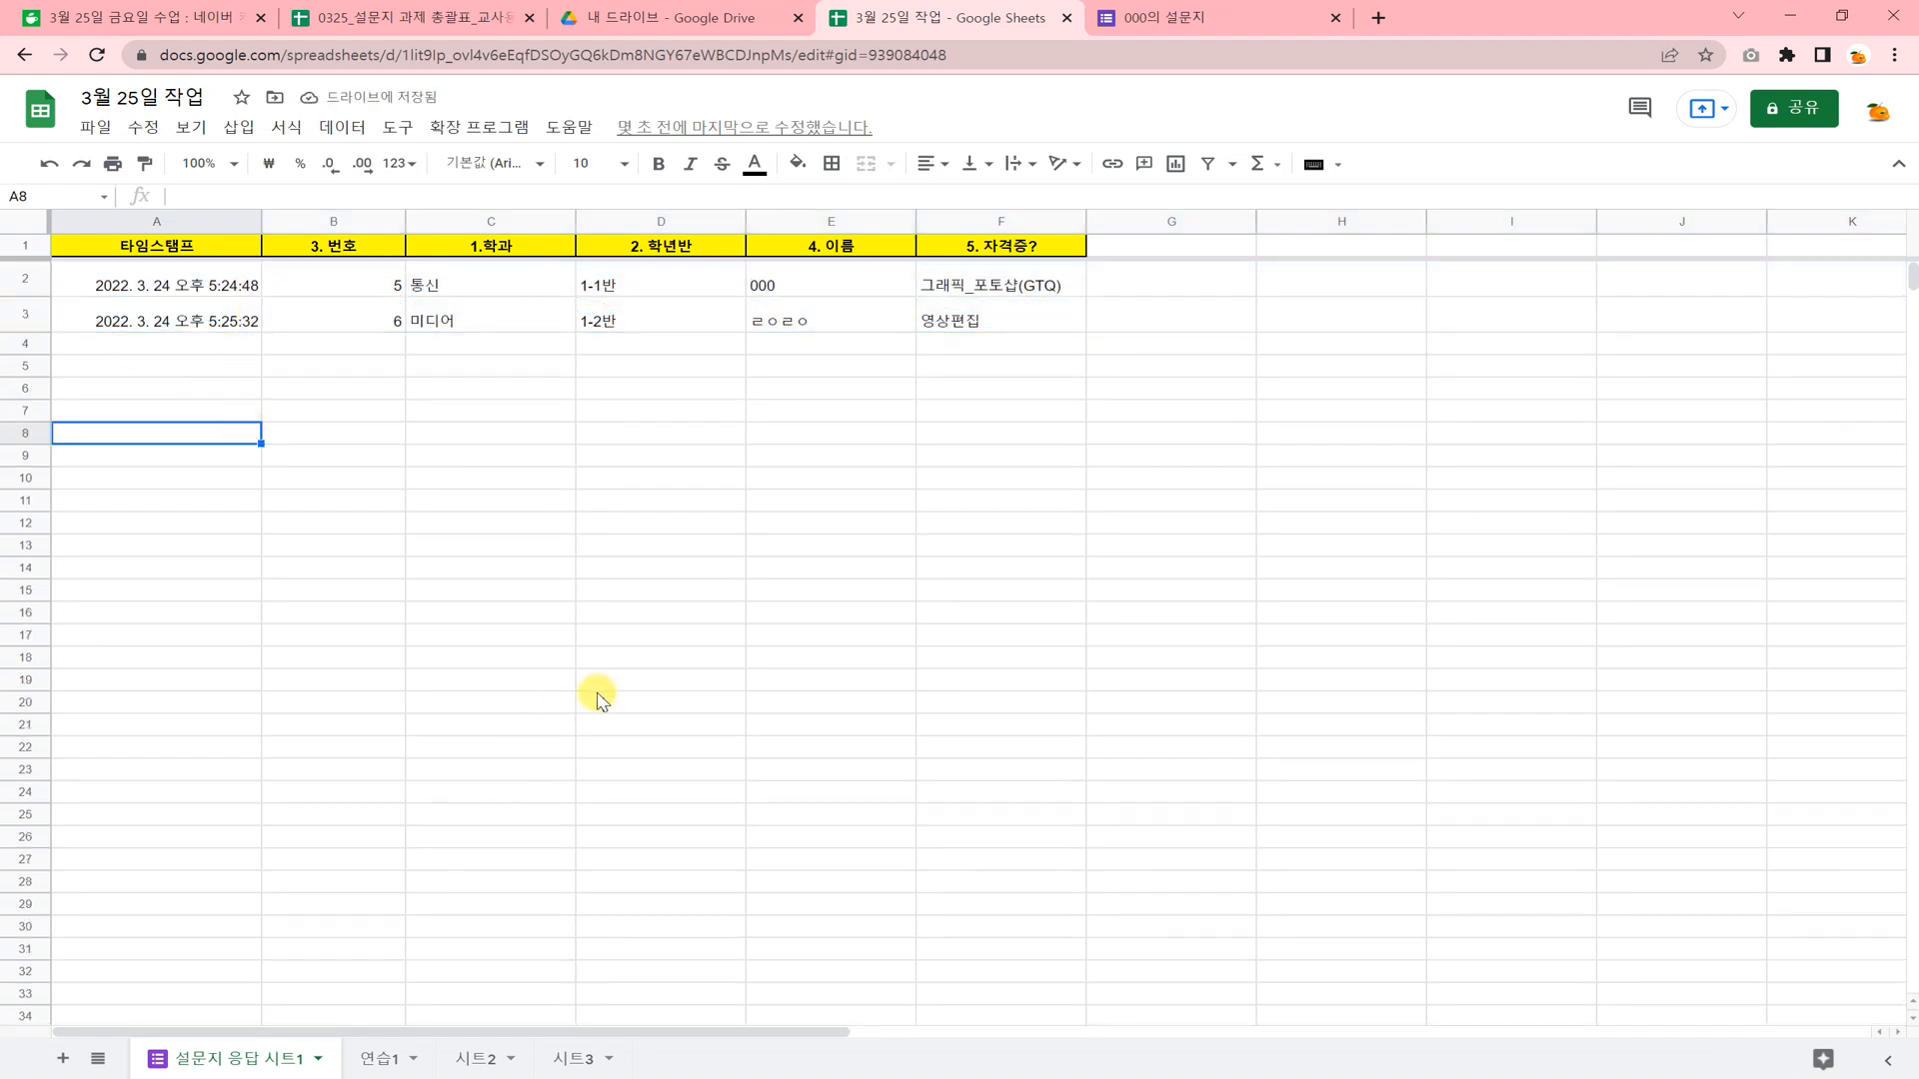
left_click_drag(550, 611, 549, 596)
Center the response data in cells A2:F3 horizontally.
left_click_drag(200, 275, 950, 322)
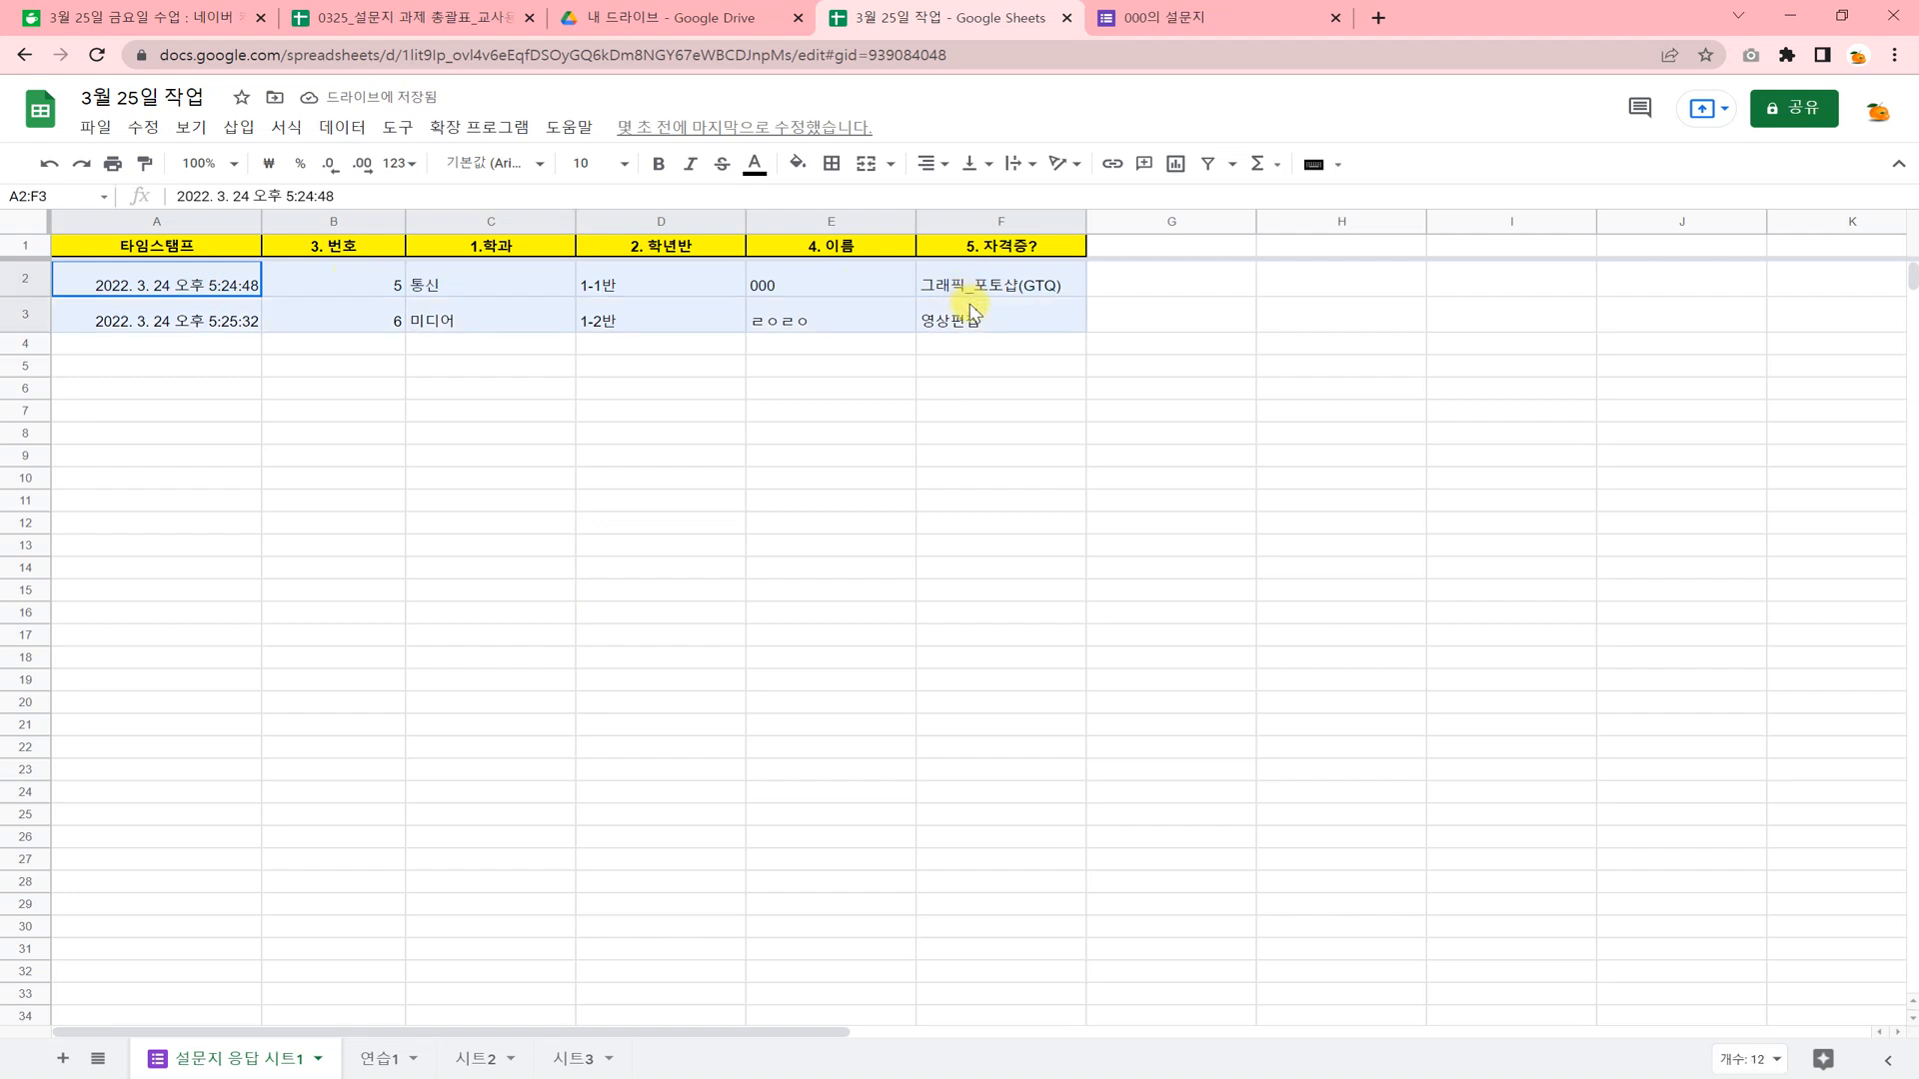
left_click(936, 163)
left_click(959, 203)
left_click(893, 487)
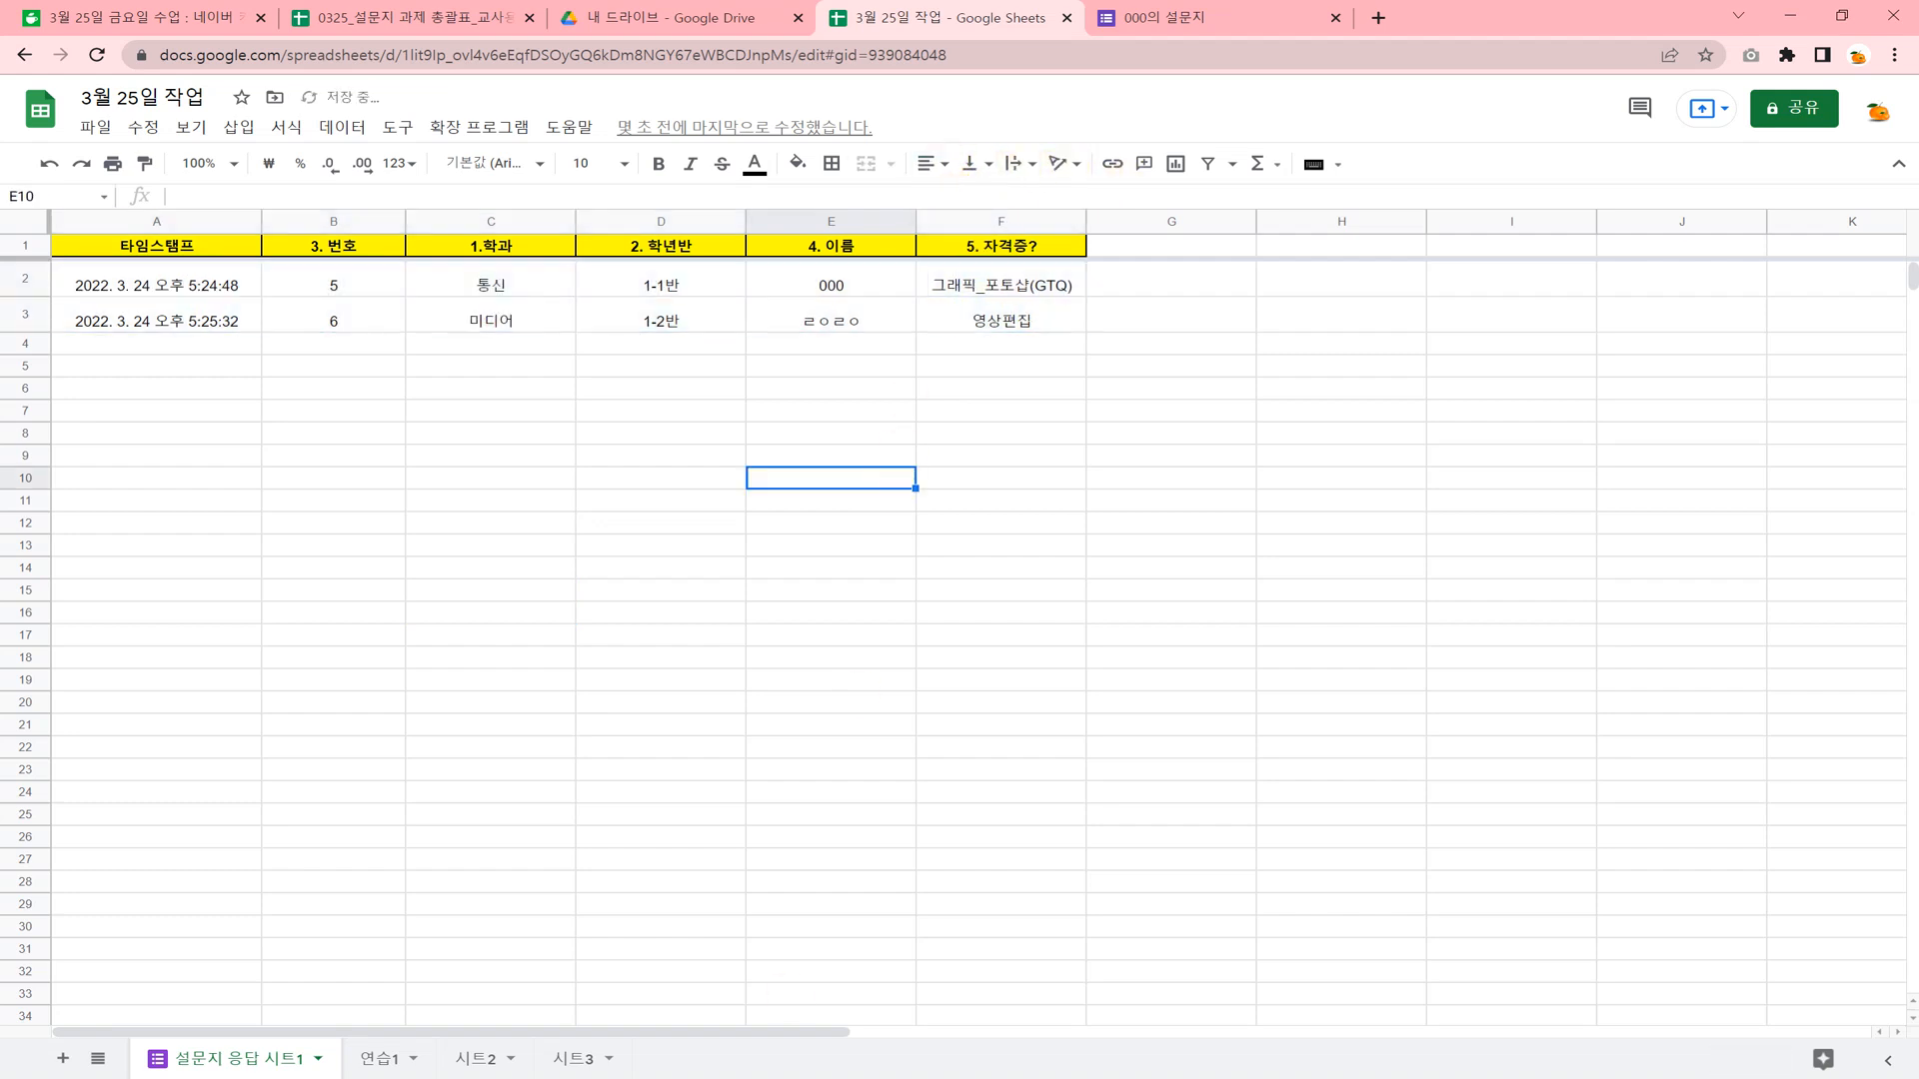
Switch to the Hangul document "3월 25일 금요일 수업 진행 과제" and examine the robot vacuum sales table and quotes layout.
left_click(578, 994)
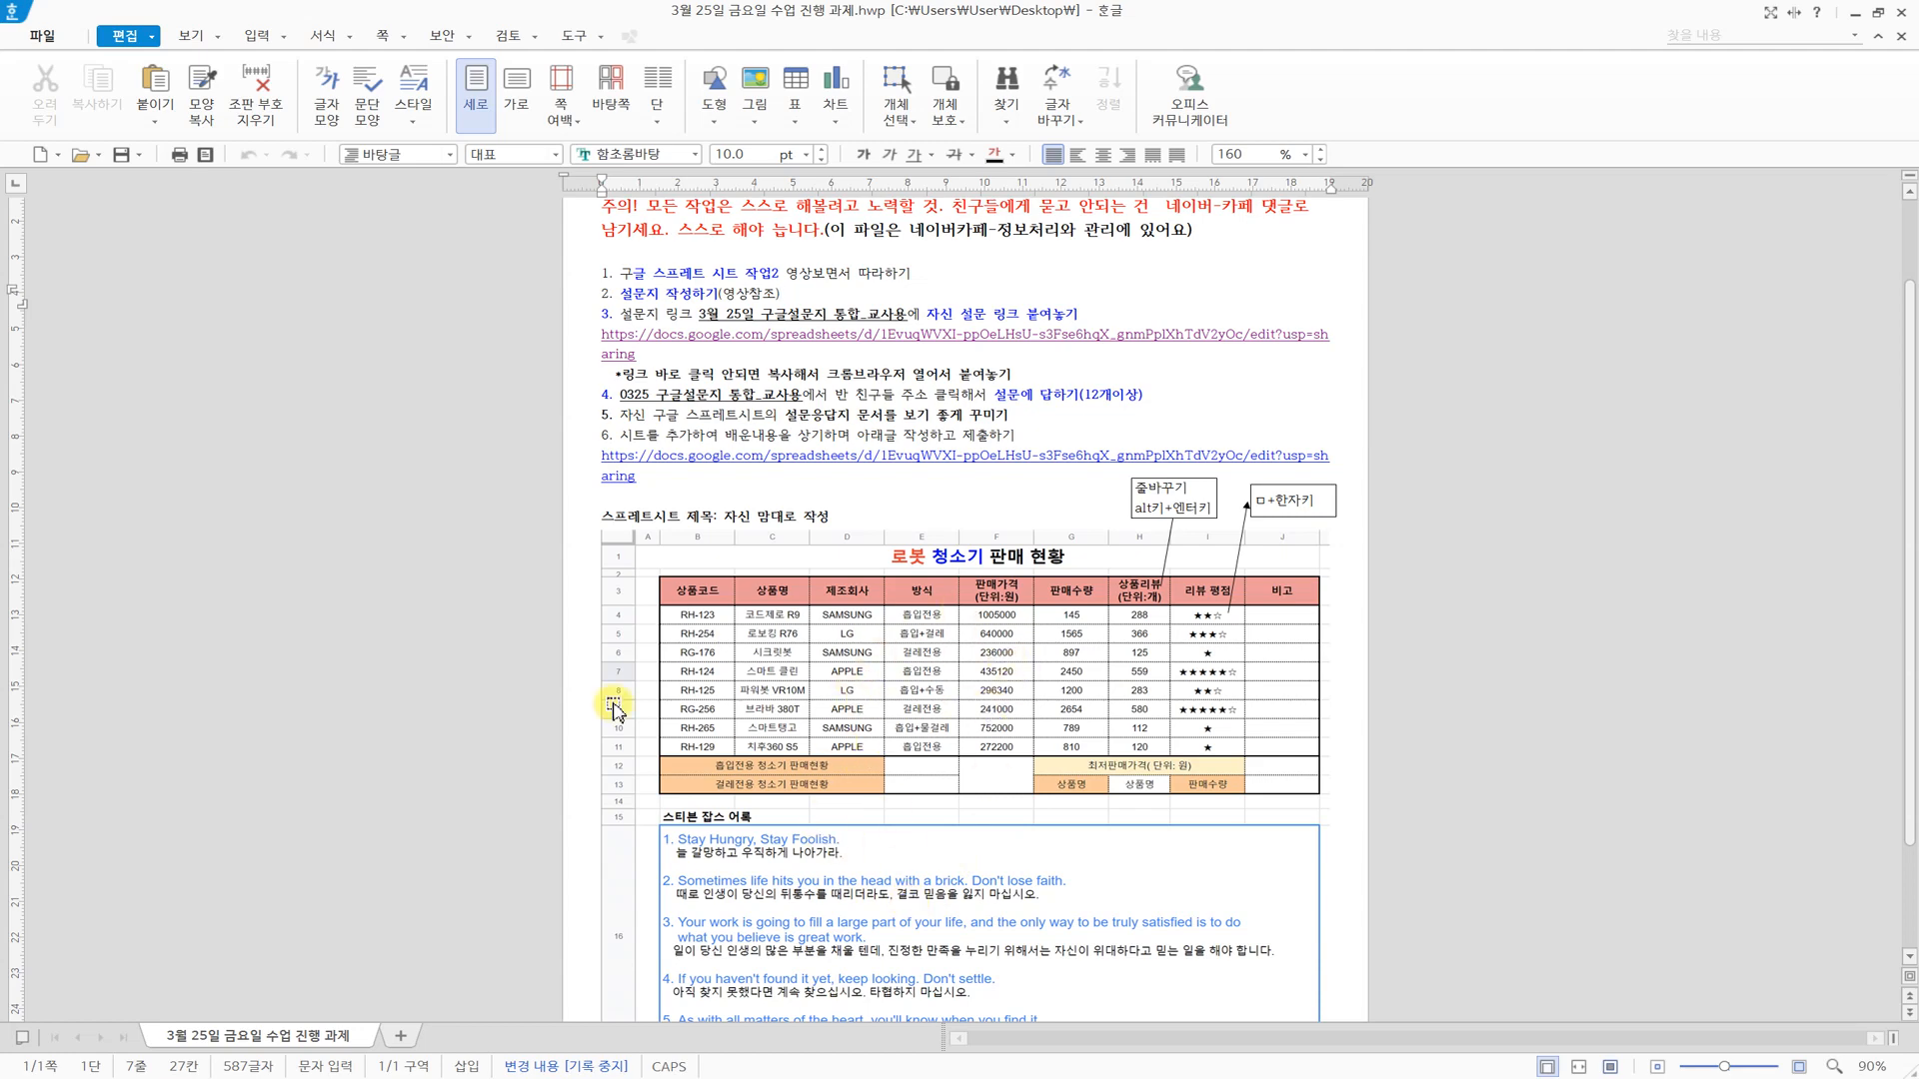
left_click(418, 780)
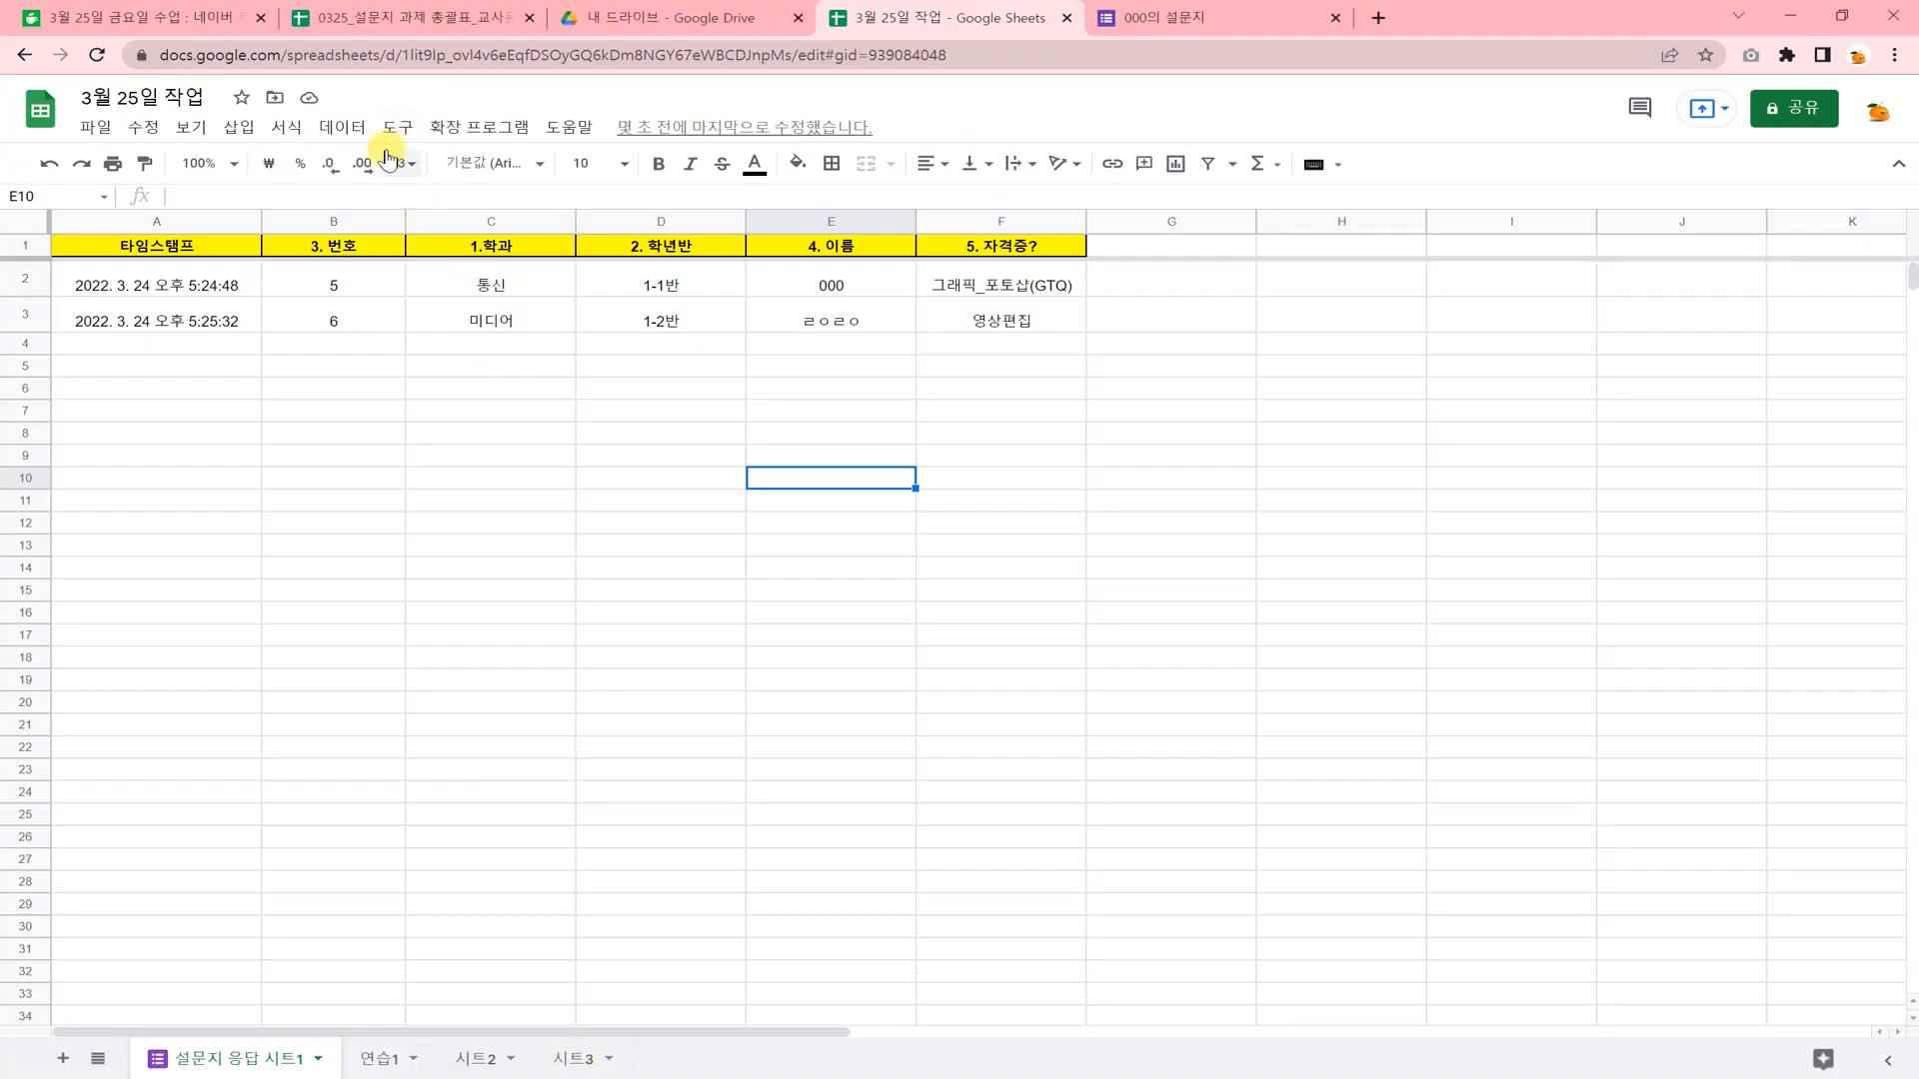
left_click(412, 774)
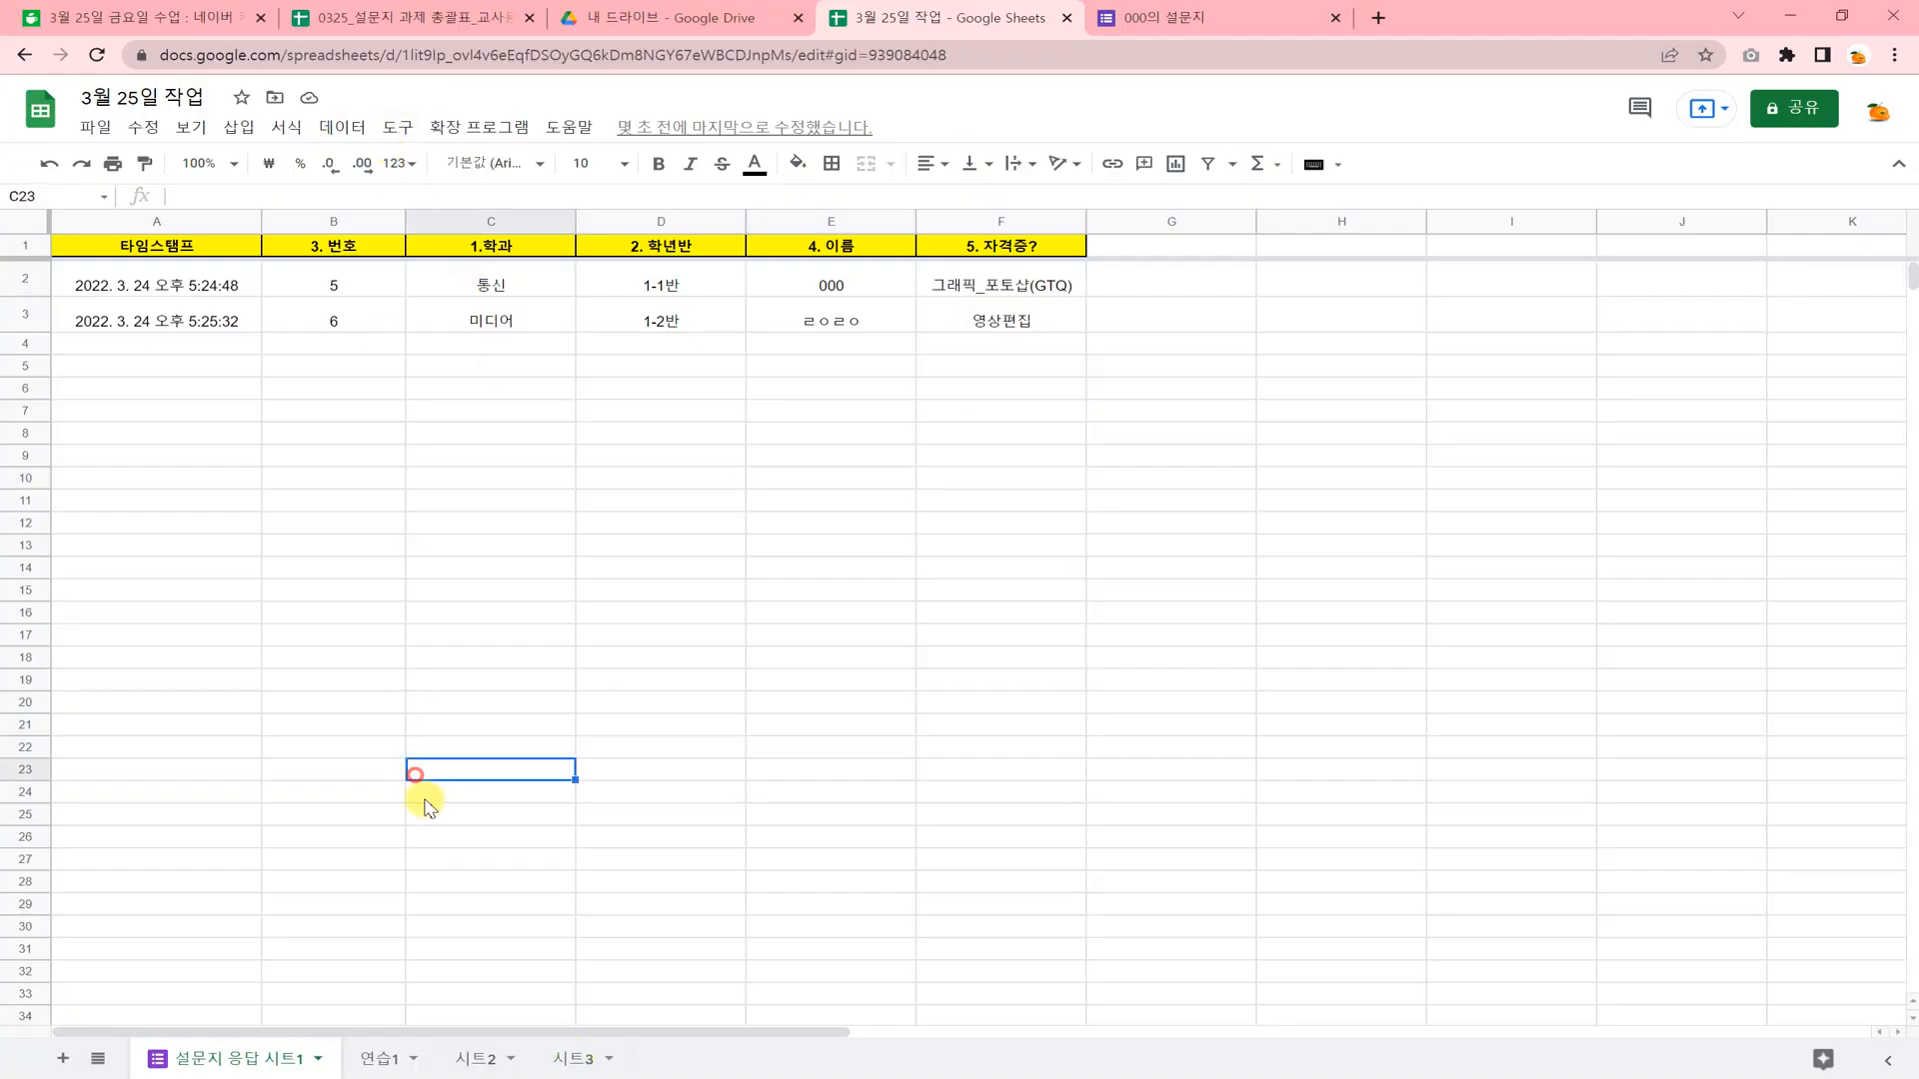
Return to the "3월 25일 작업" spreadsheet and rename the sheet 시트2 as "과제".
left_click(482, 1063)
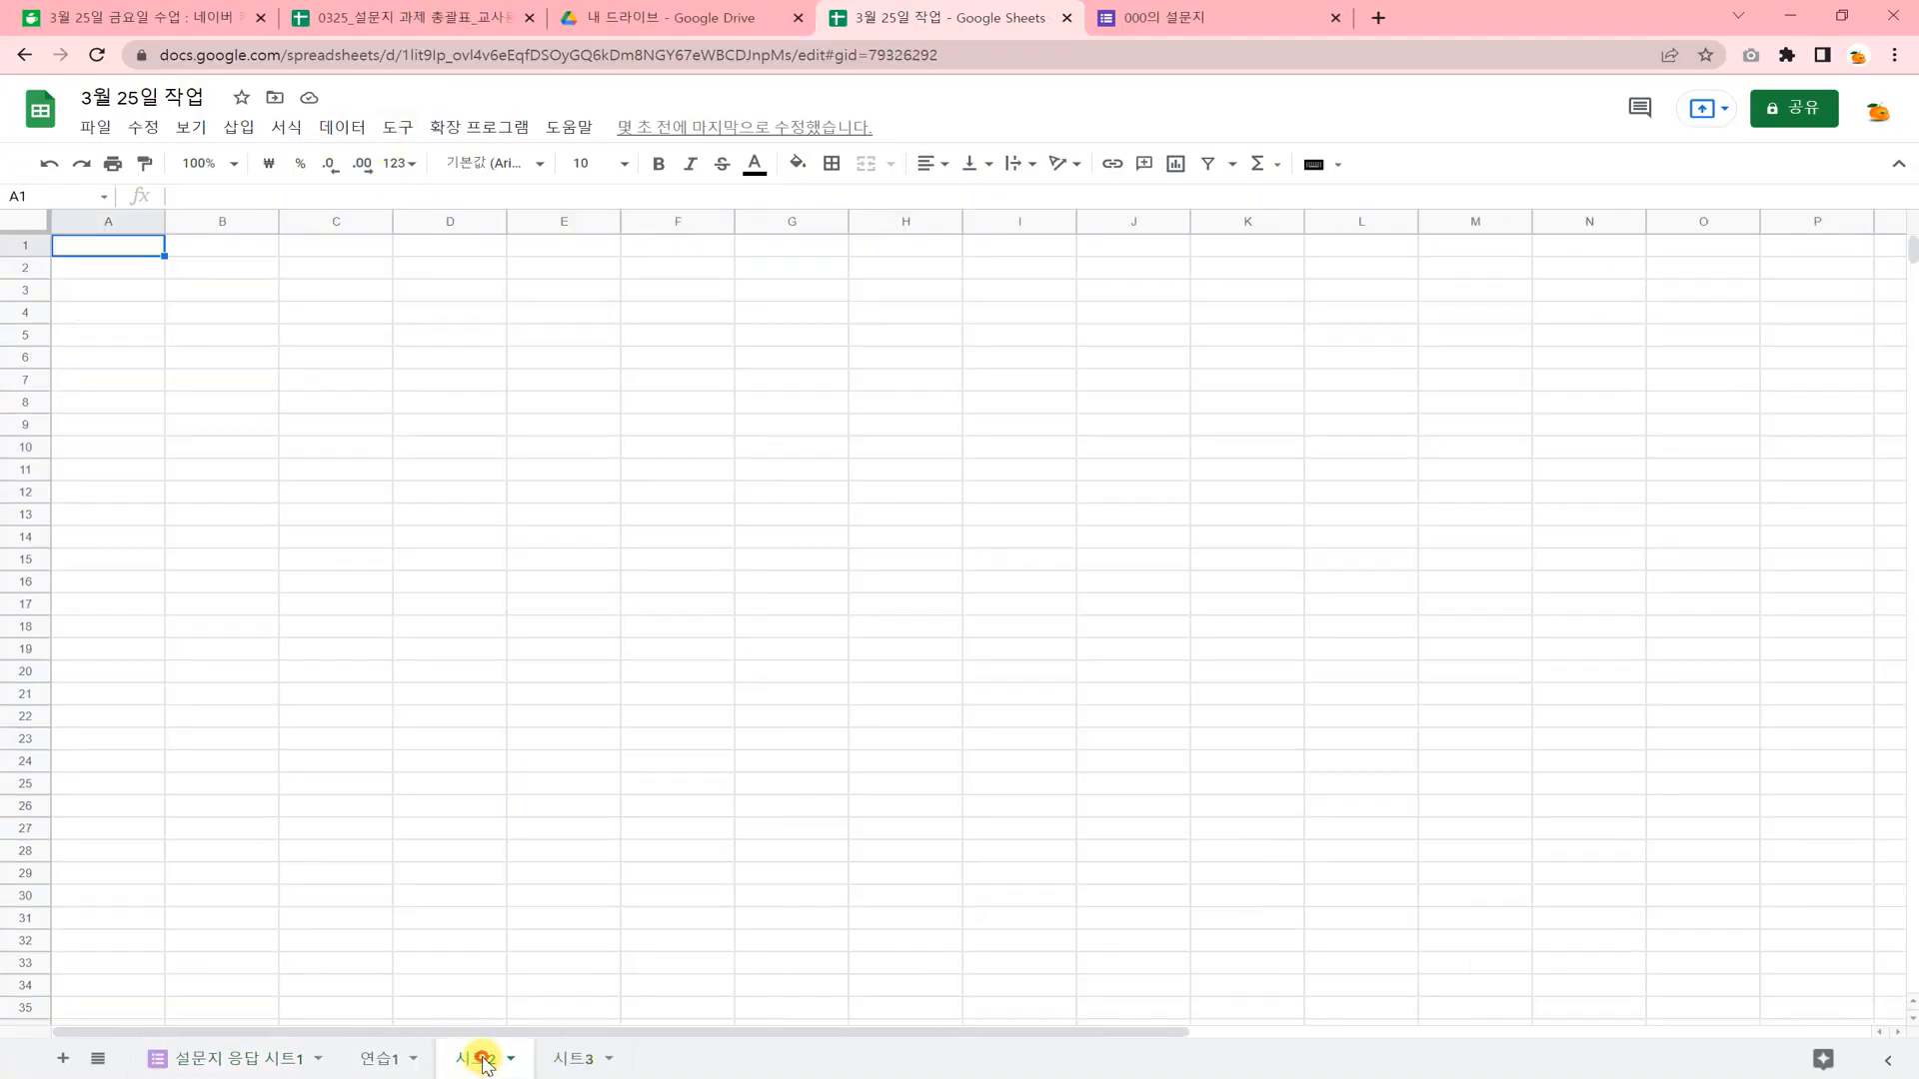
double_click(485, 1062)
type("과제")
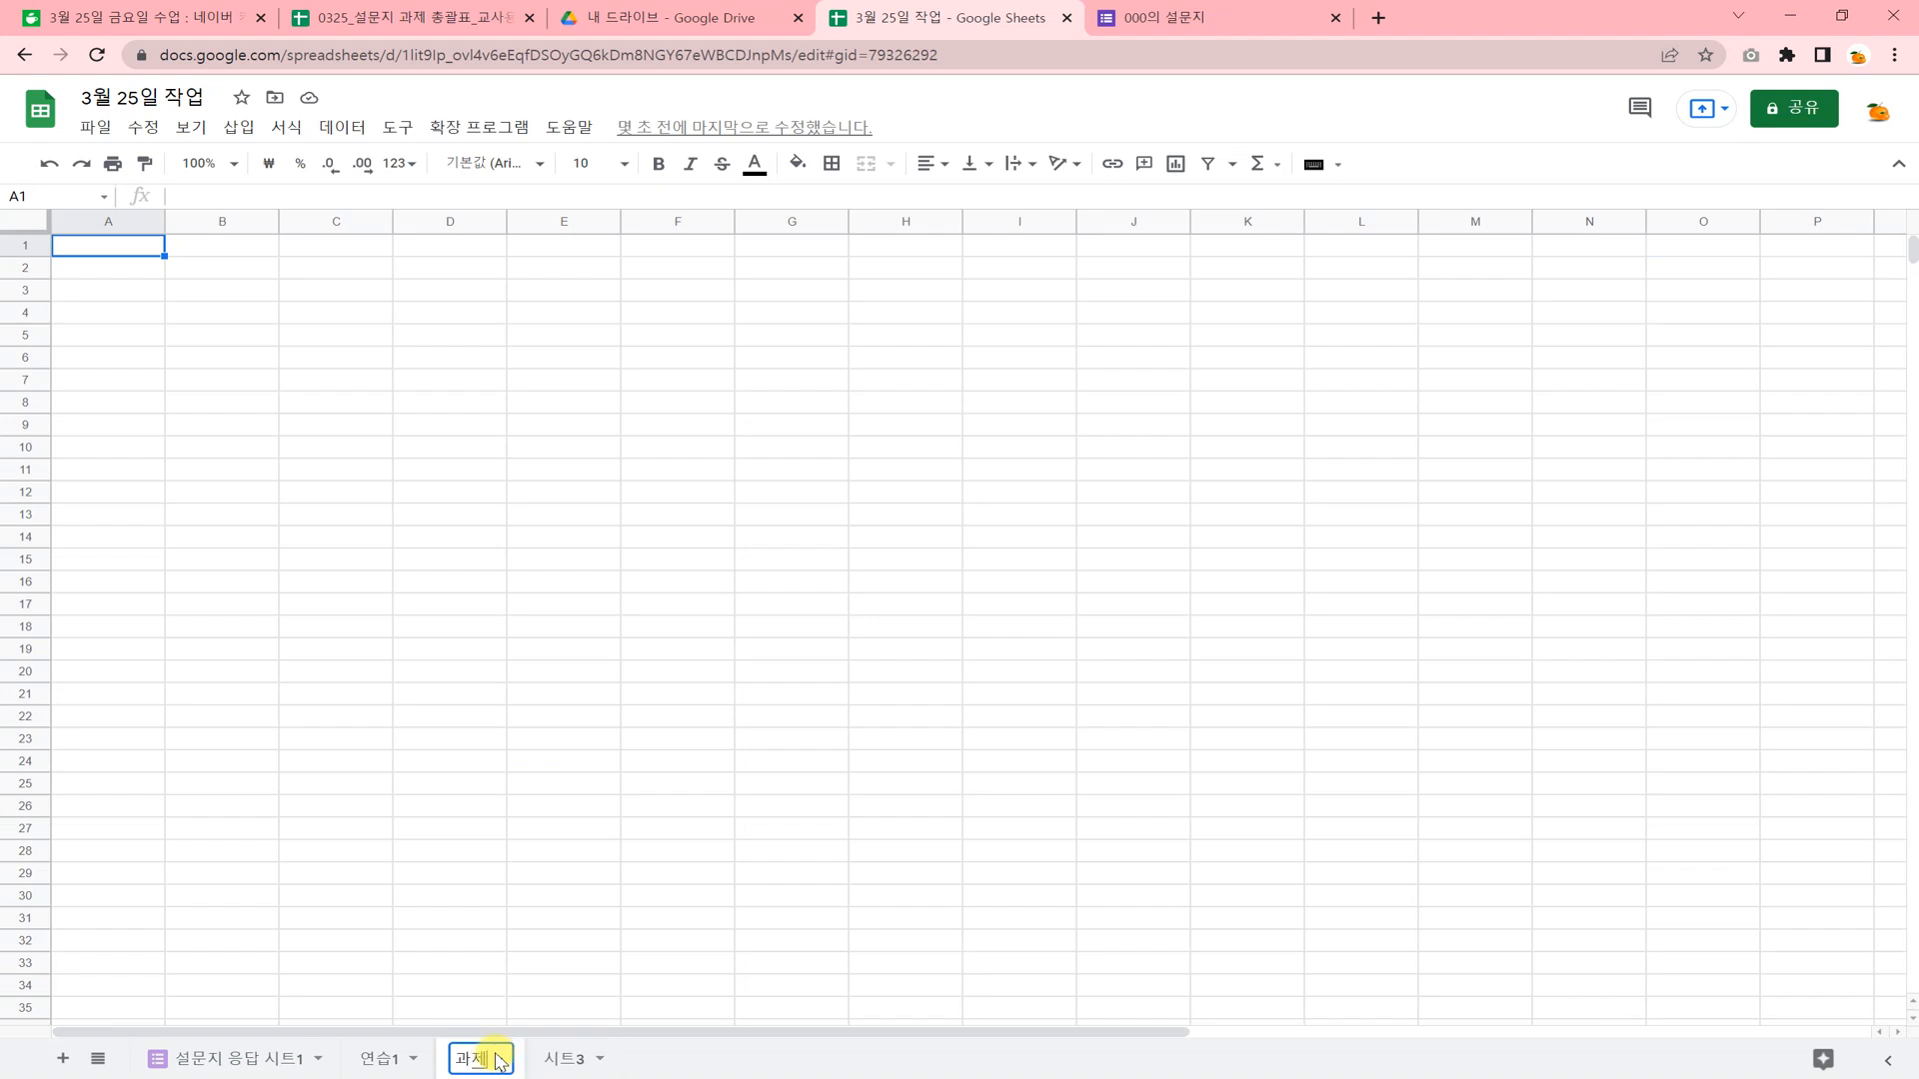
left_click(275, 317)
left_click(549, 471)
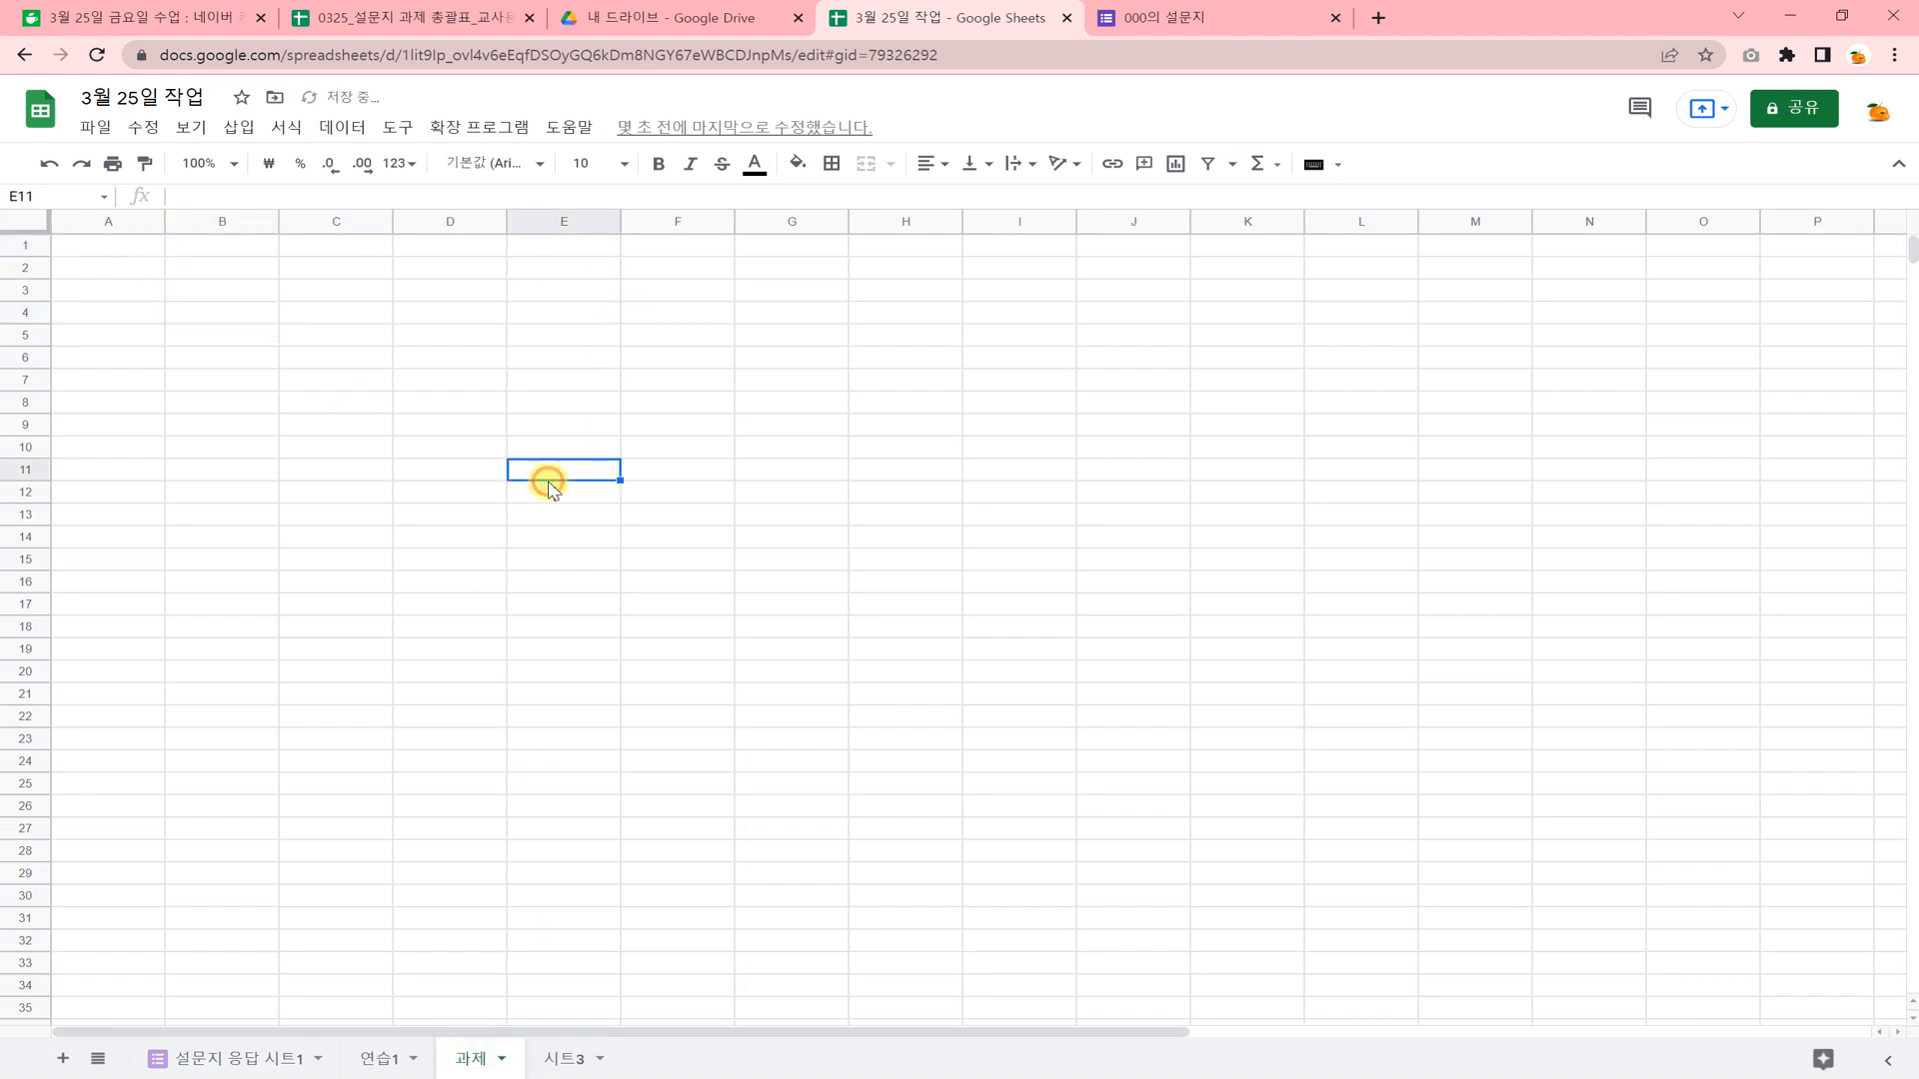
Apply borders to all sides of the cells in range A2:H16 on the 과제 sheet.
left_click_drag(120, 269, 235, 270)
left_click_drag(415, 280, 940, 585)
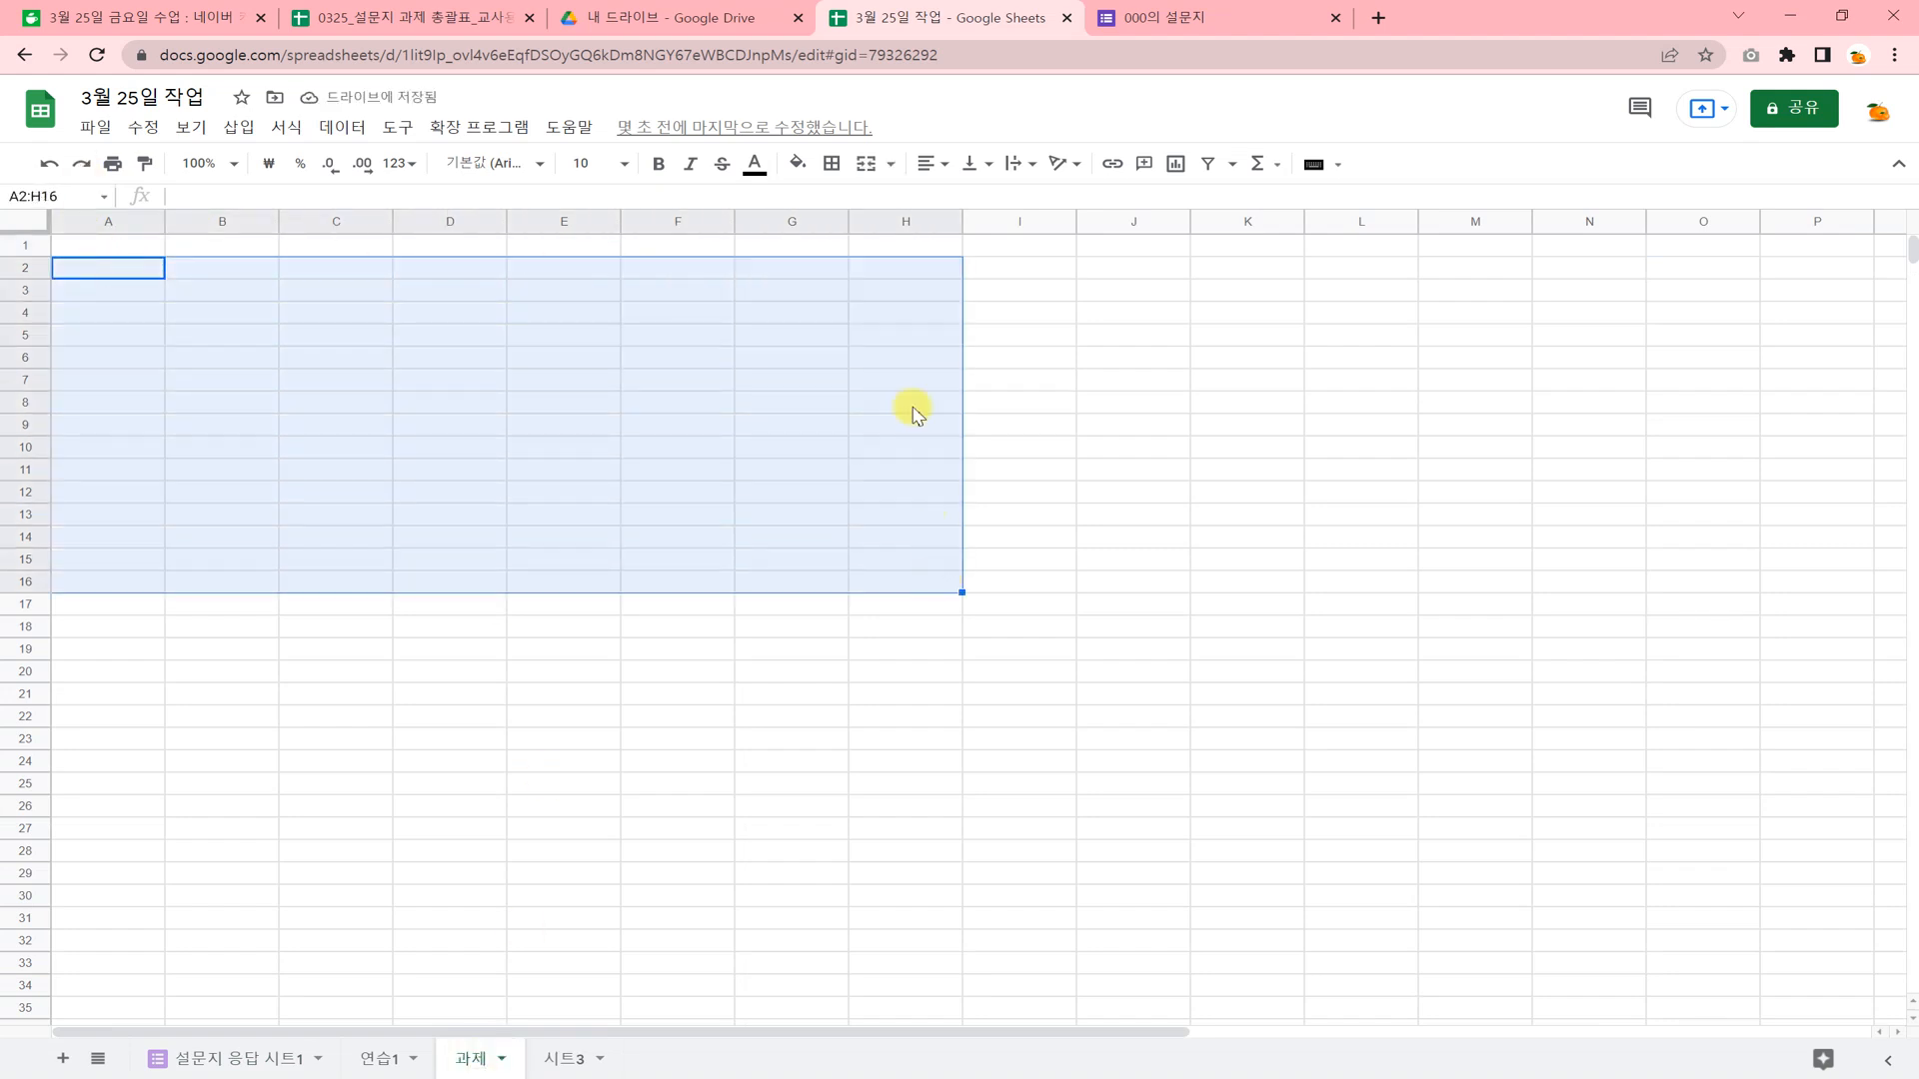
left_click(831, 165)
left_click(841, 213)
left_click(811, 669)
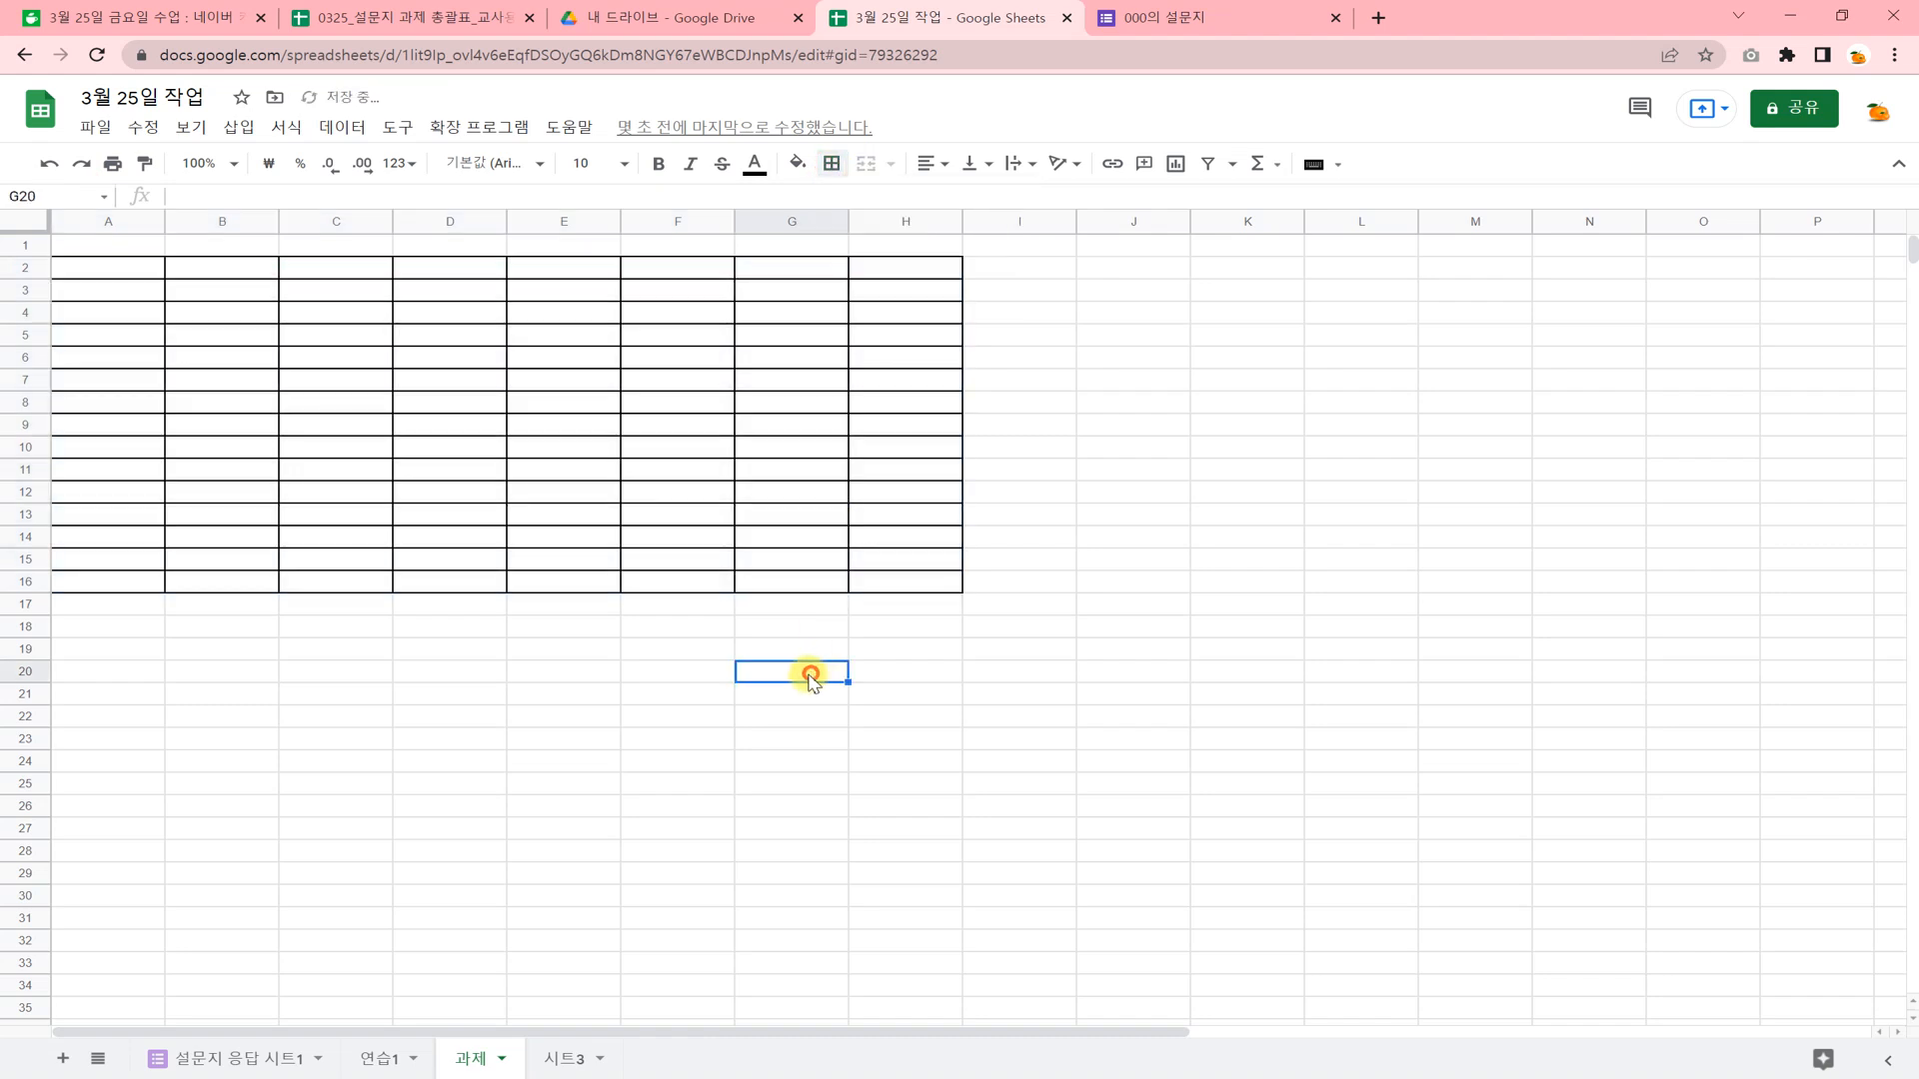
Merge the range A19:H34 below the bordered table into one large cell.
left_click(112, 650)
left_click_drag(112, 652, 913, 979)
left_click(866, 164)
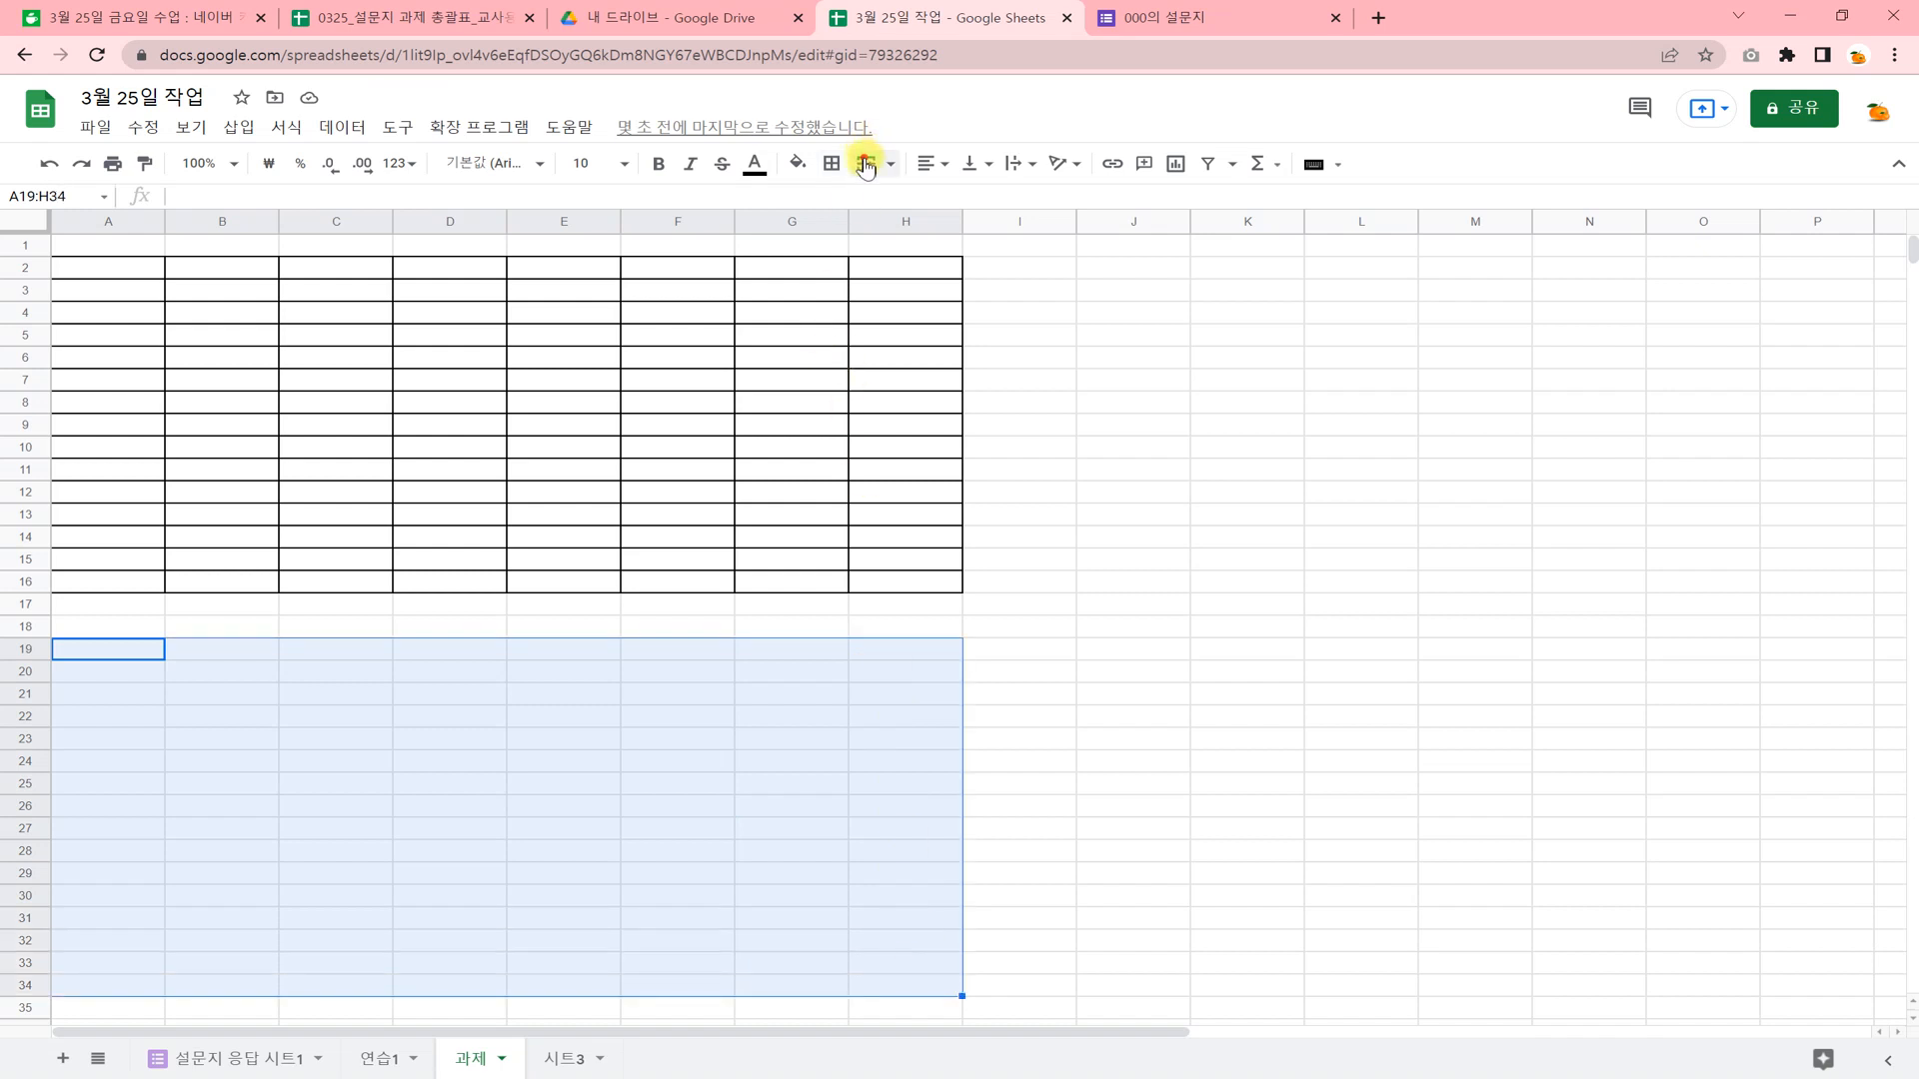
double_click(582, 709)
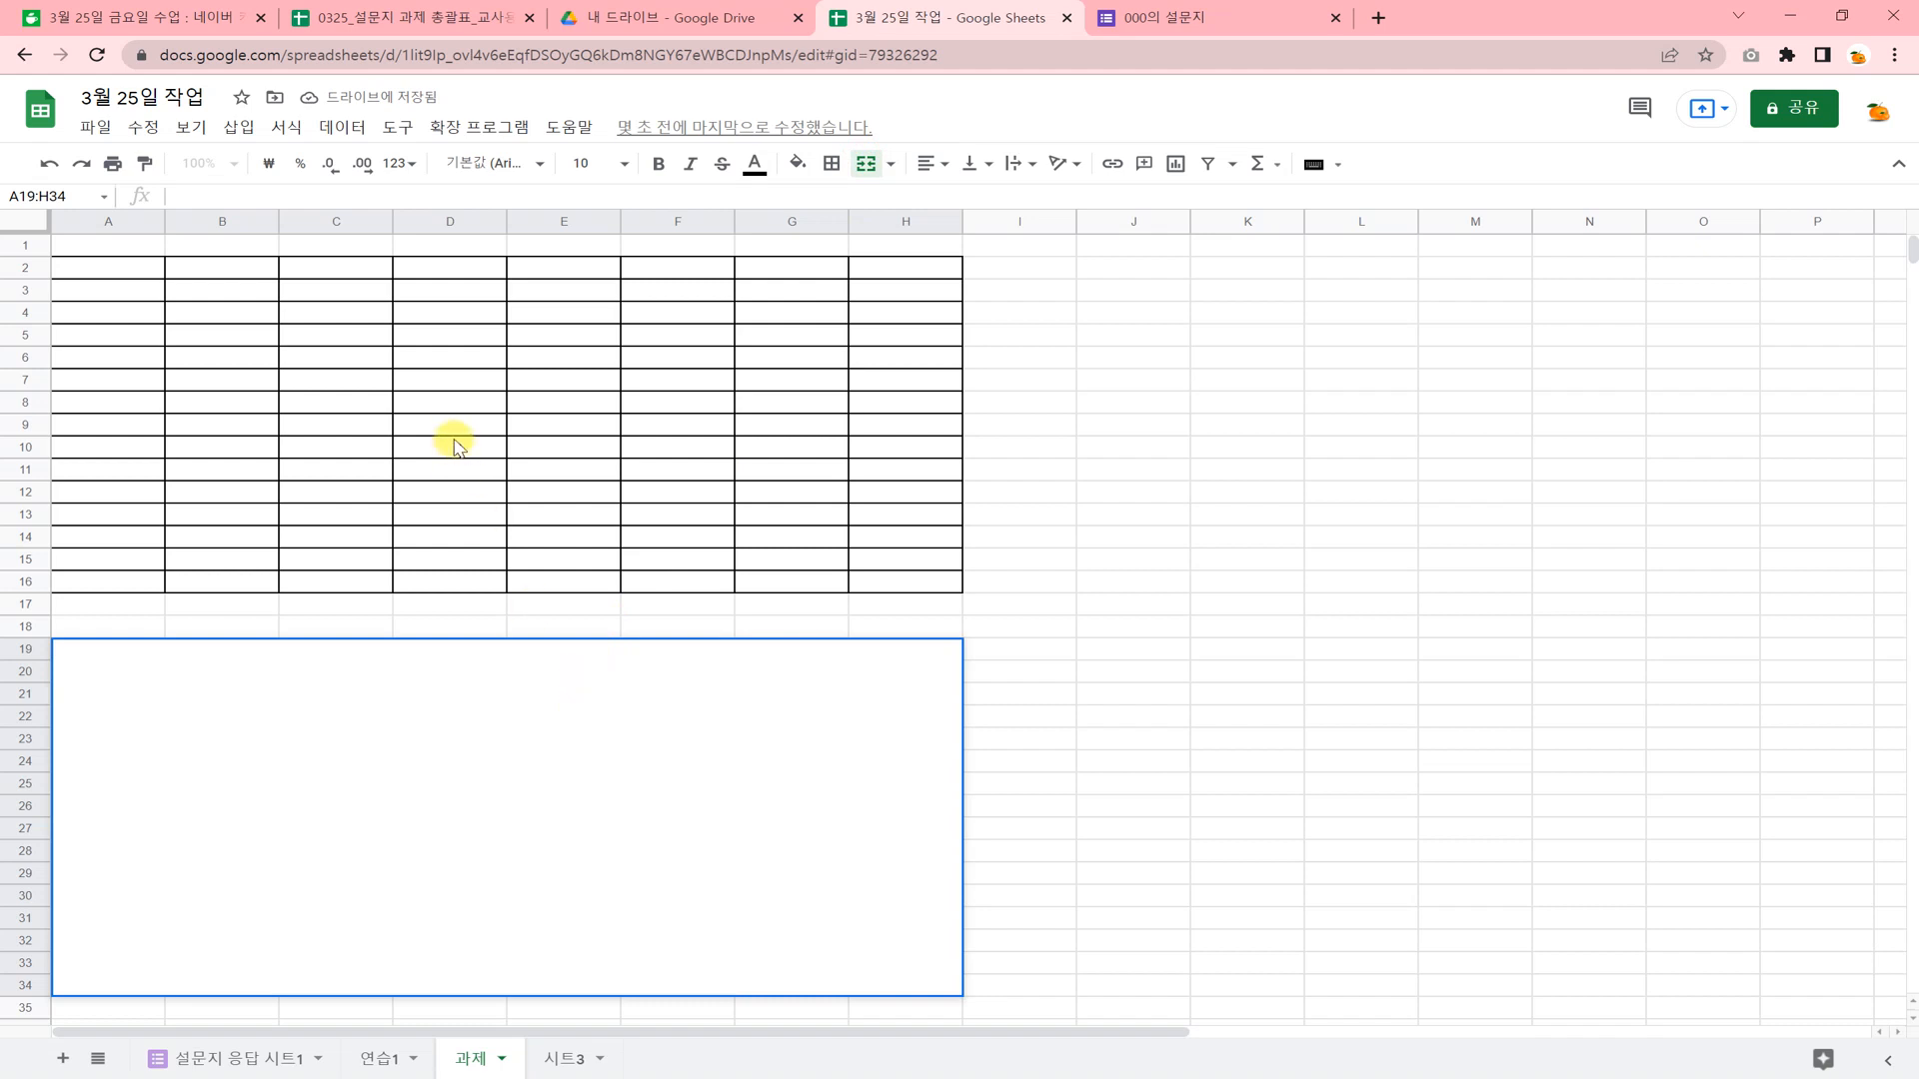
Enter ☆, a run of ㅁ characters and ★ in cell D6, converting the first and last ㅁ into the star symbols.
left_click(443, 361)
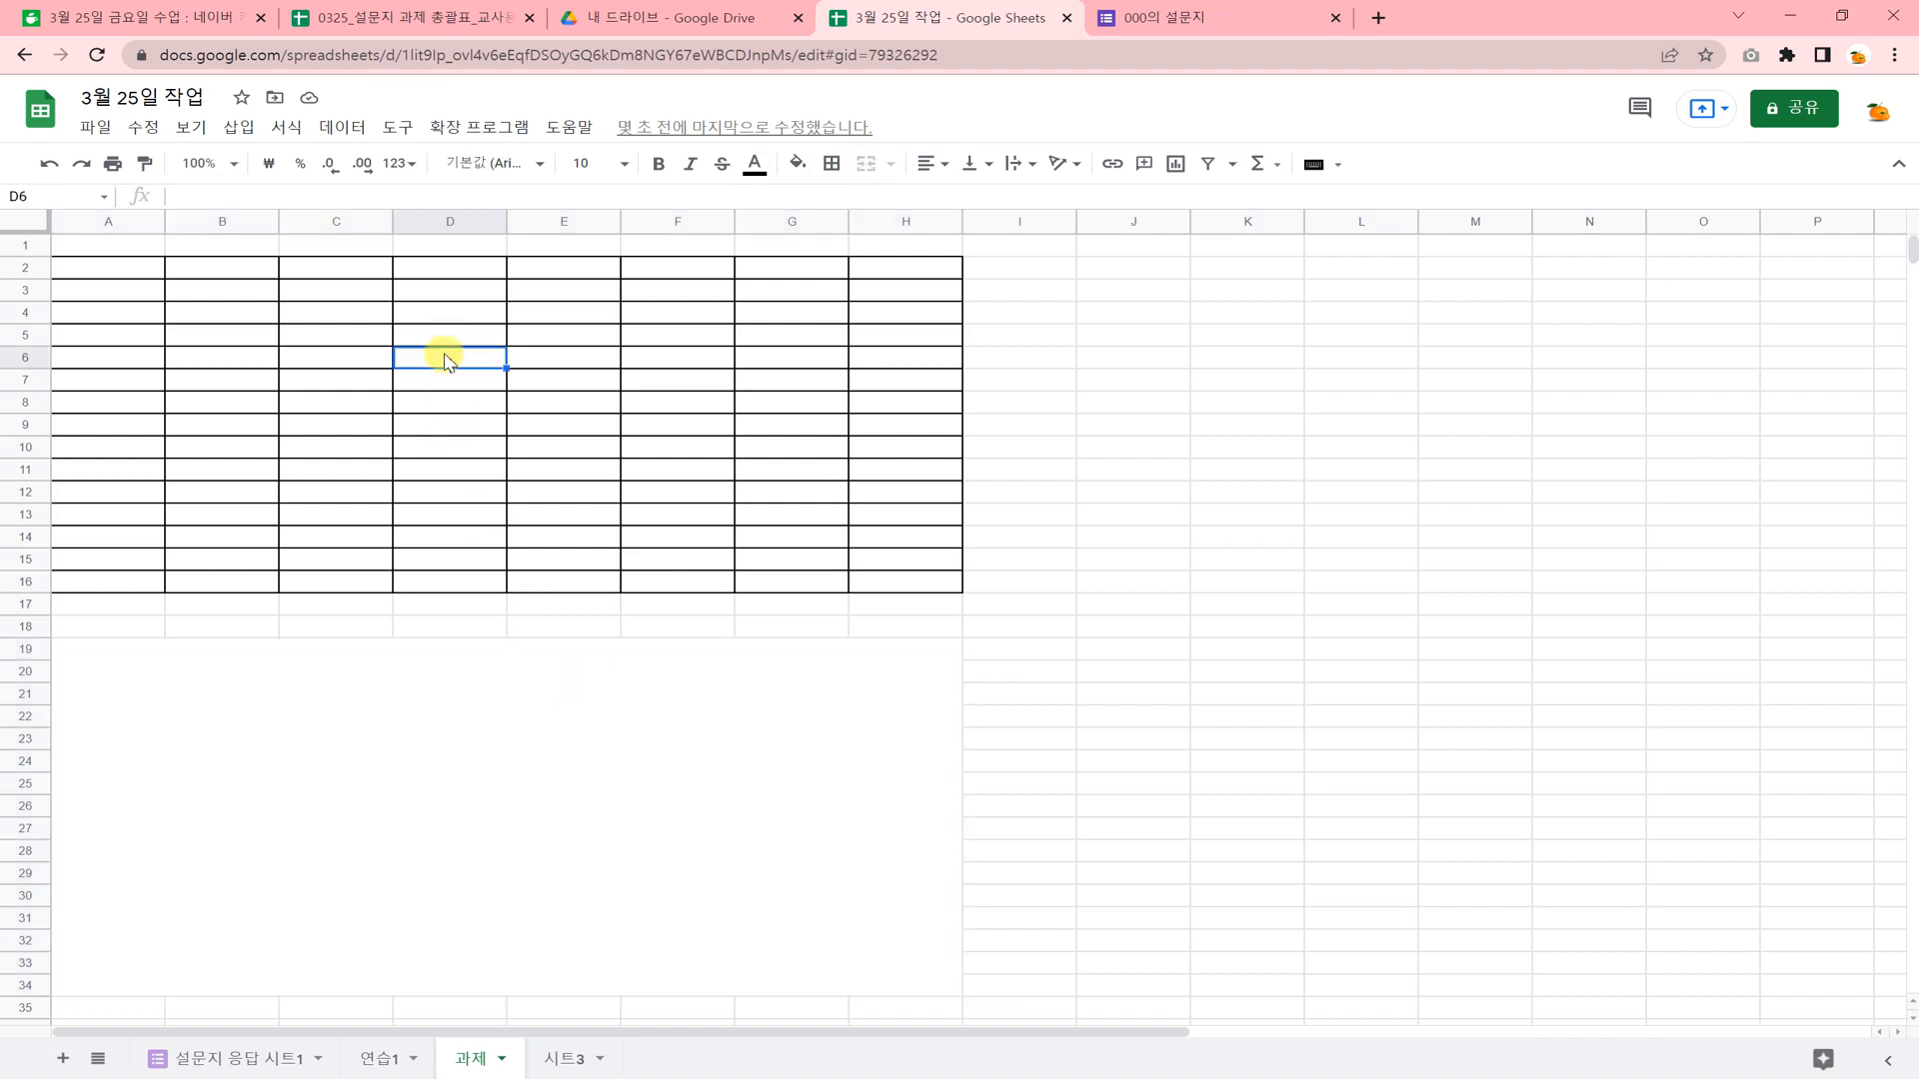
type("ㅁ")
key("Hangul_Hanja")
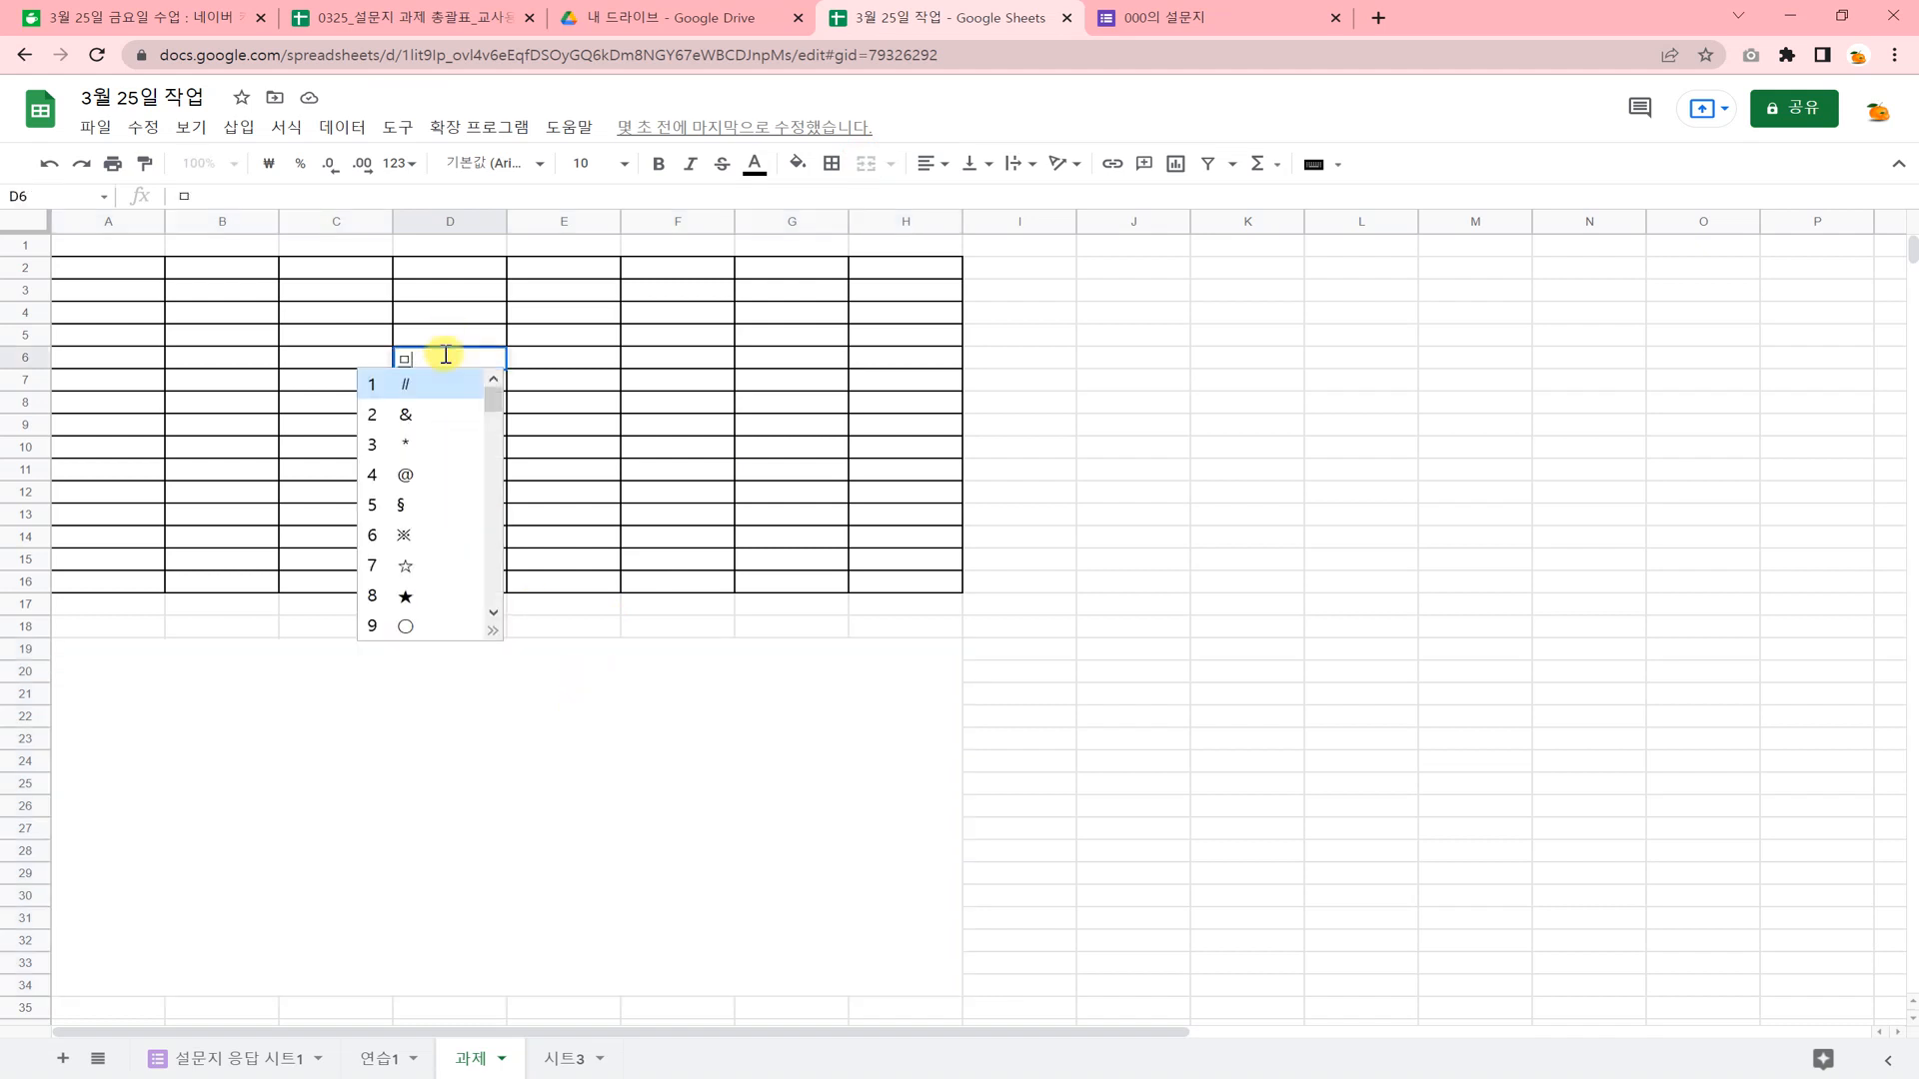
left_click(420, 567)
type("ㅁ")
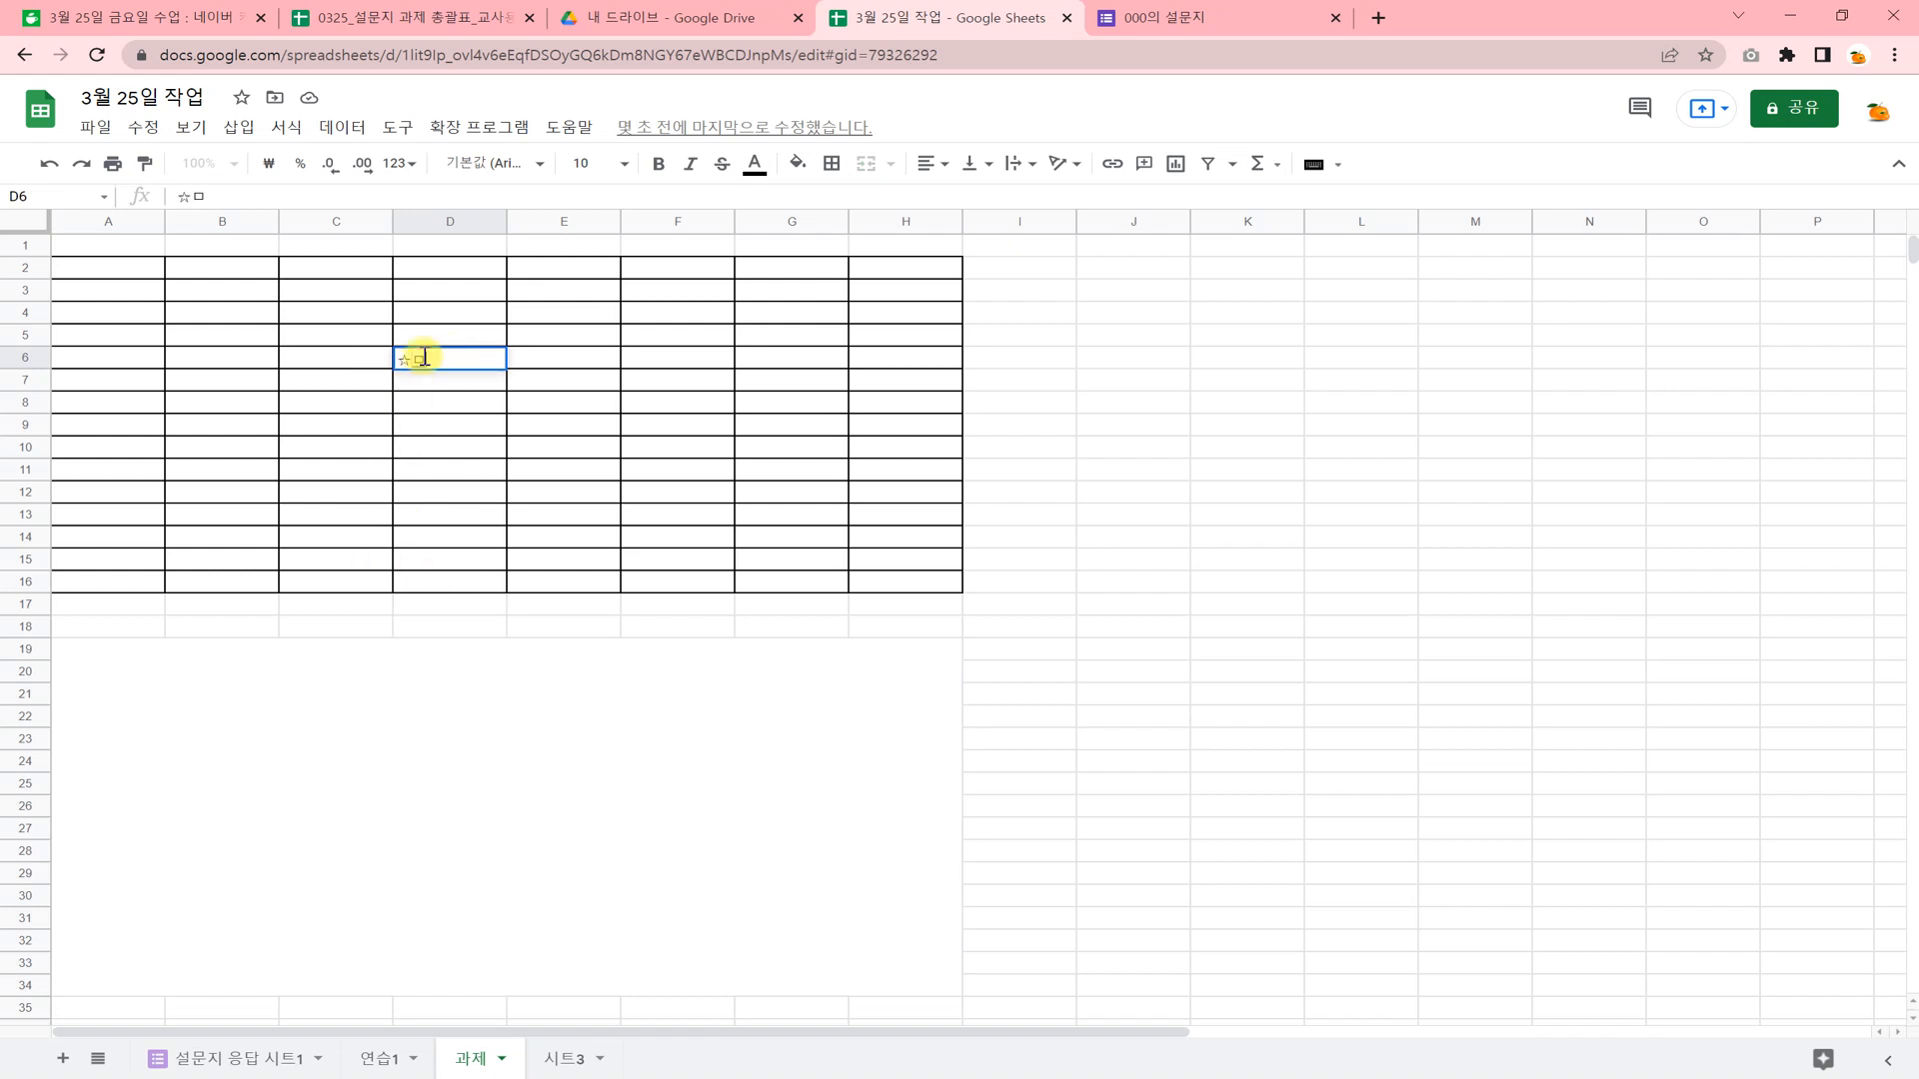
type("ㅁㅁㅁㅁㅁㅁㅁㅁㅁㅁ")
key("Hangul_Hanja")
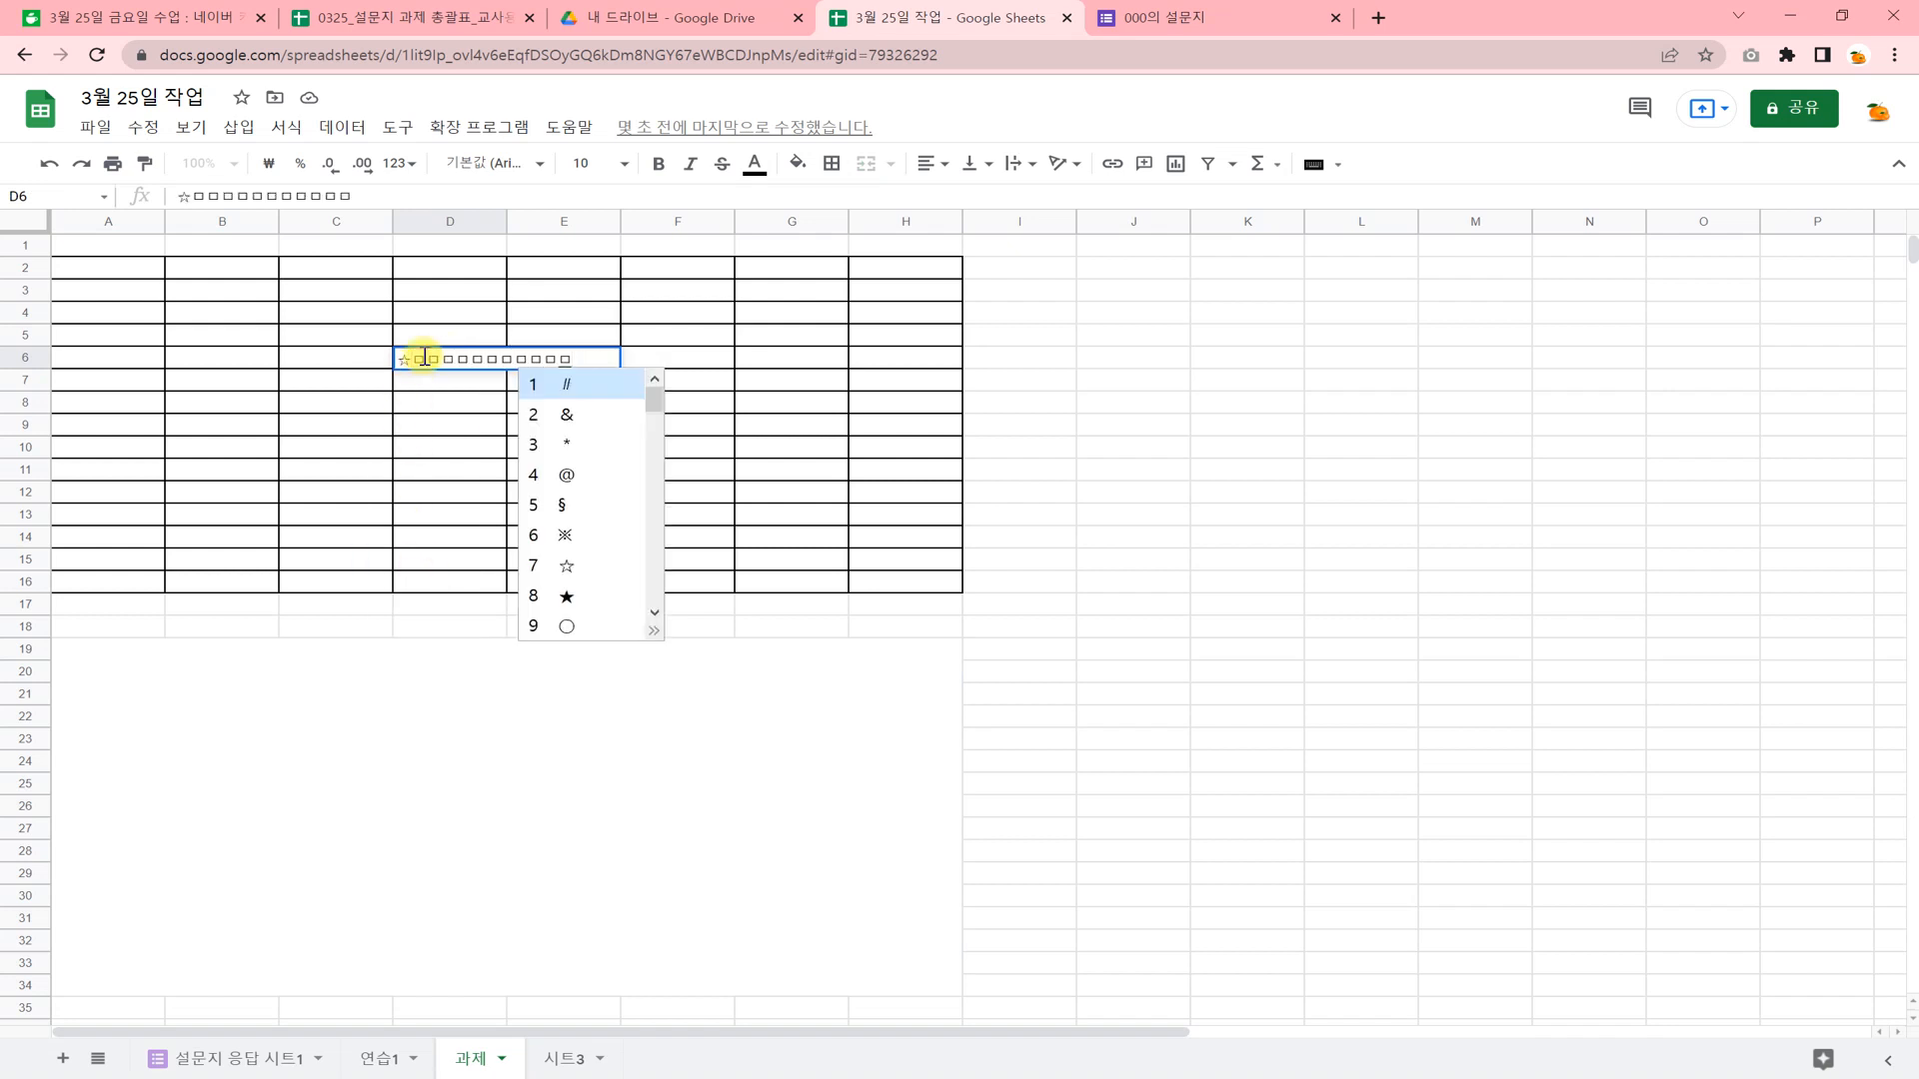
left_click(567, 596)
left_click(556, 483)
left_click(430, 488)
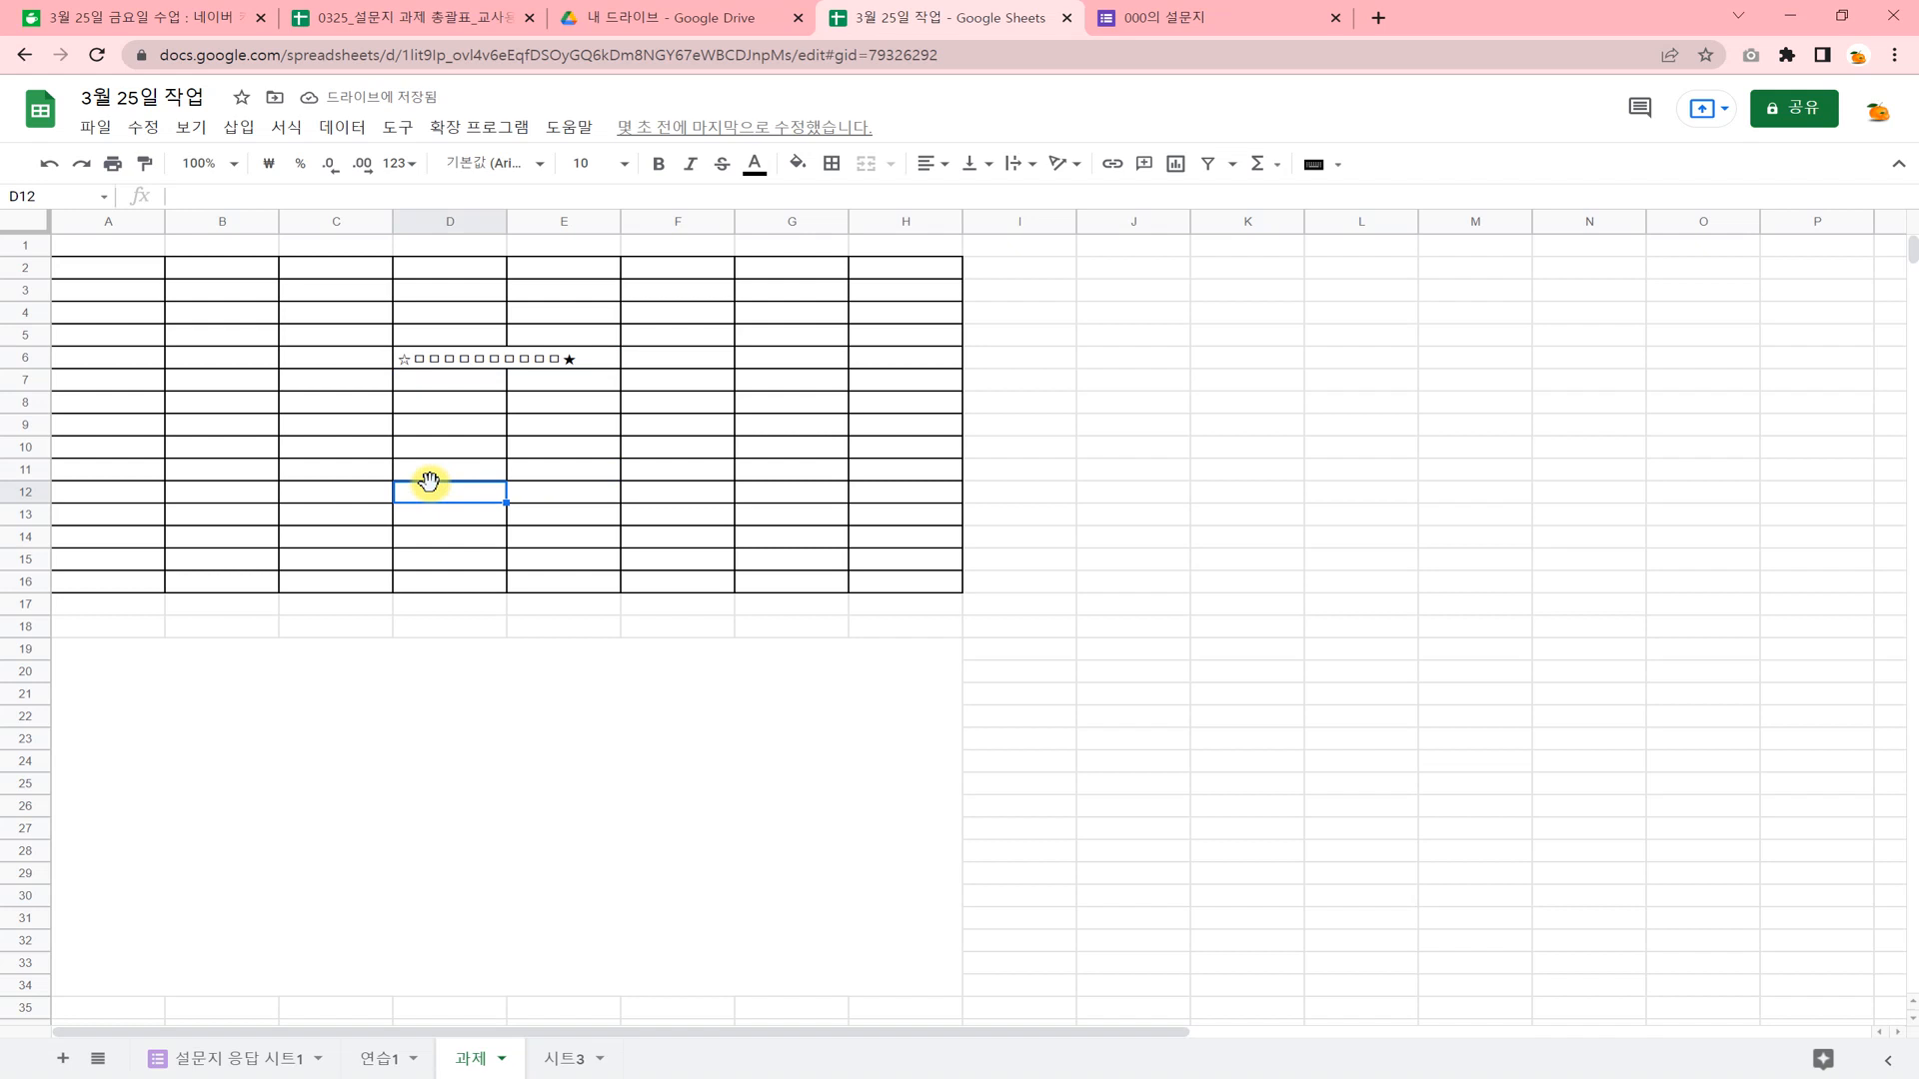
left_click(797, 439)
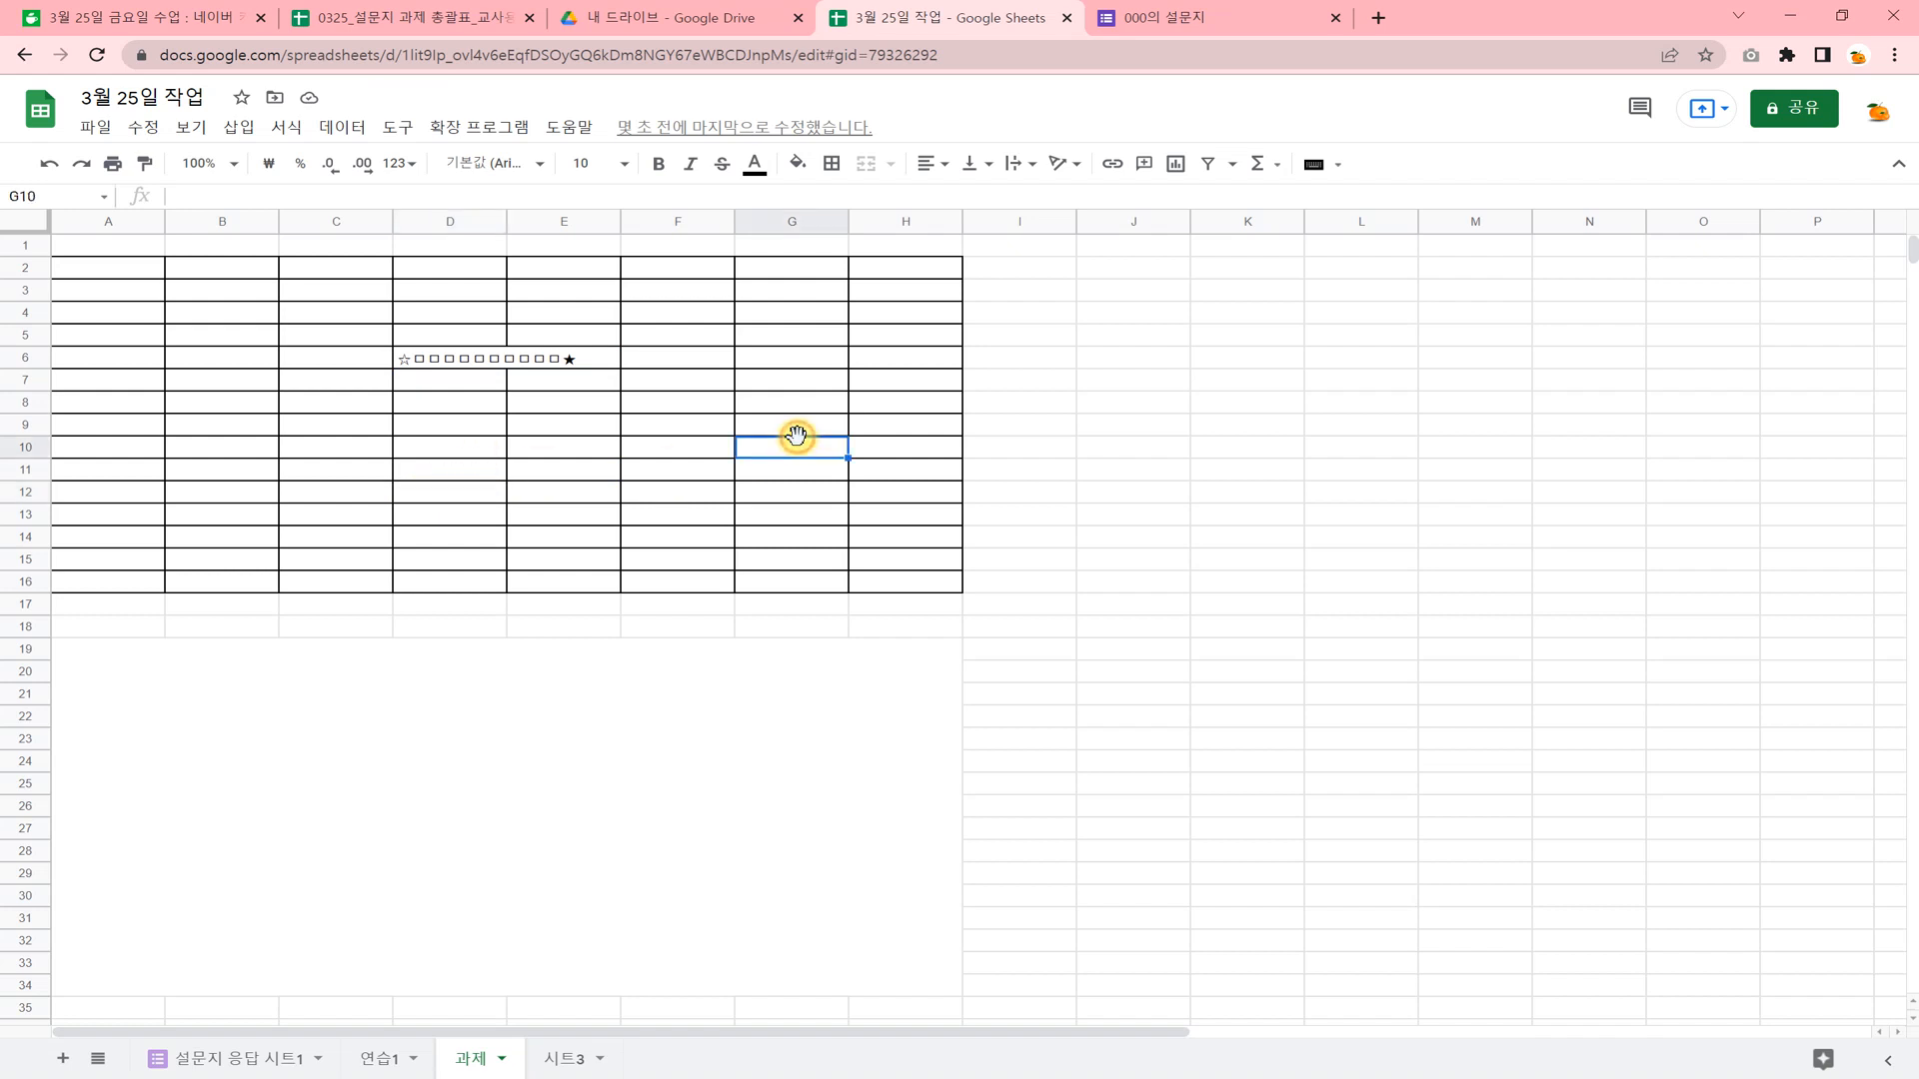
left_click(389, 1059)
left_click(222, 1061)
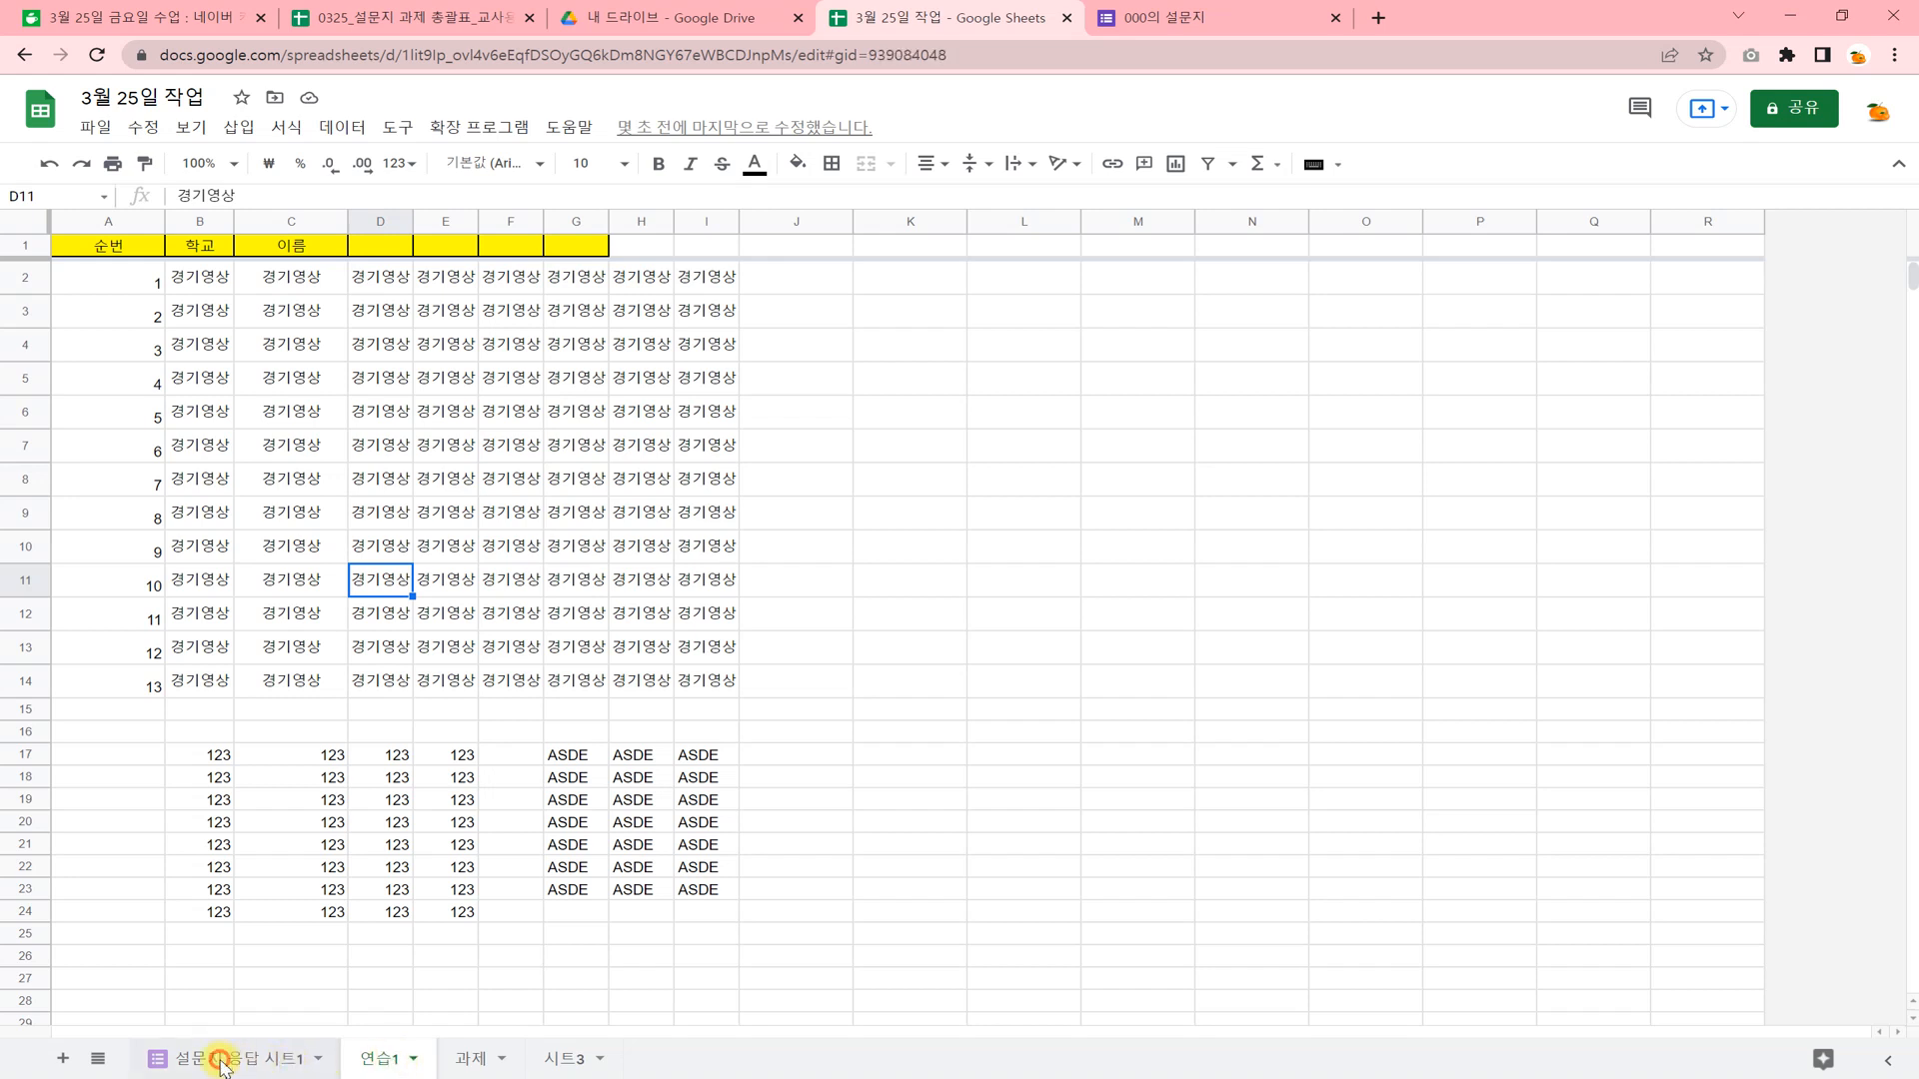
left_click(475, 1060)
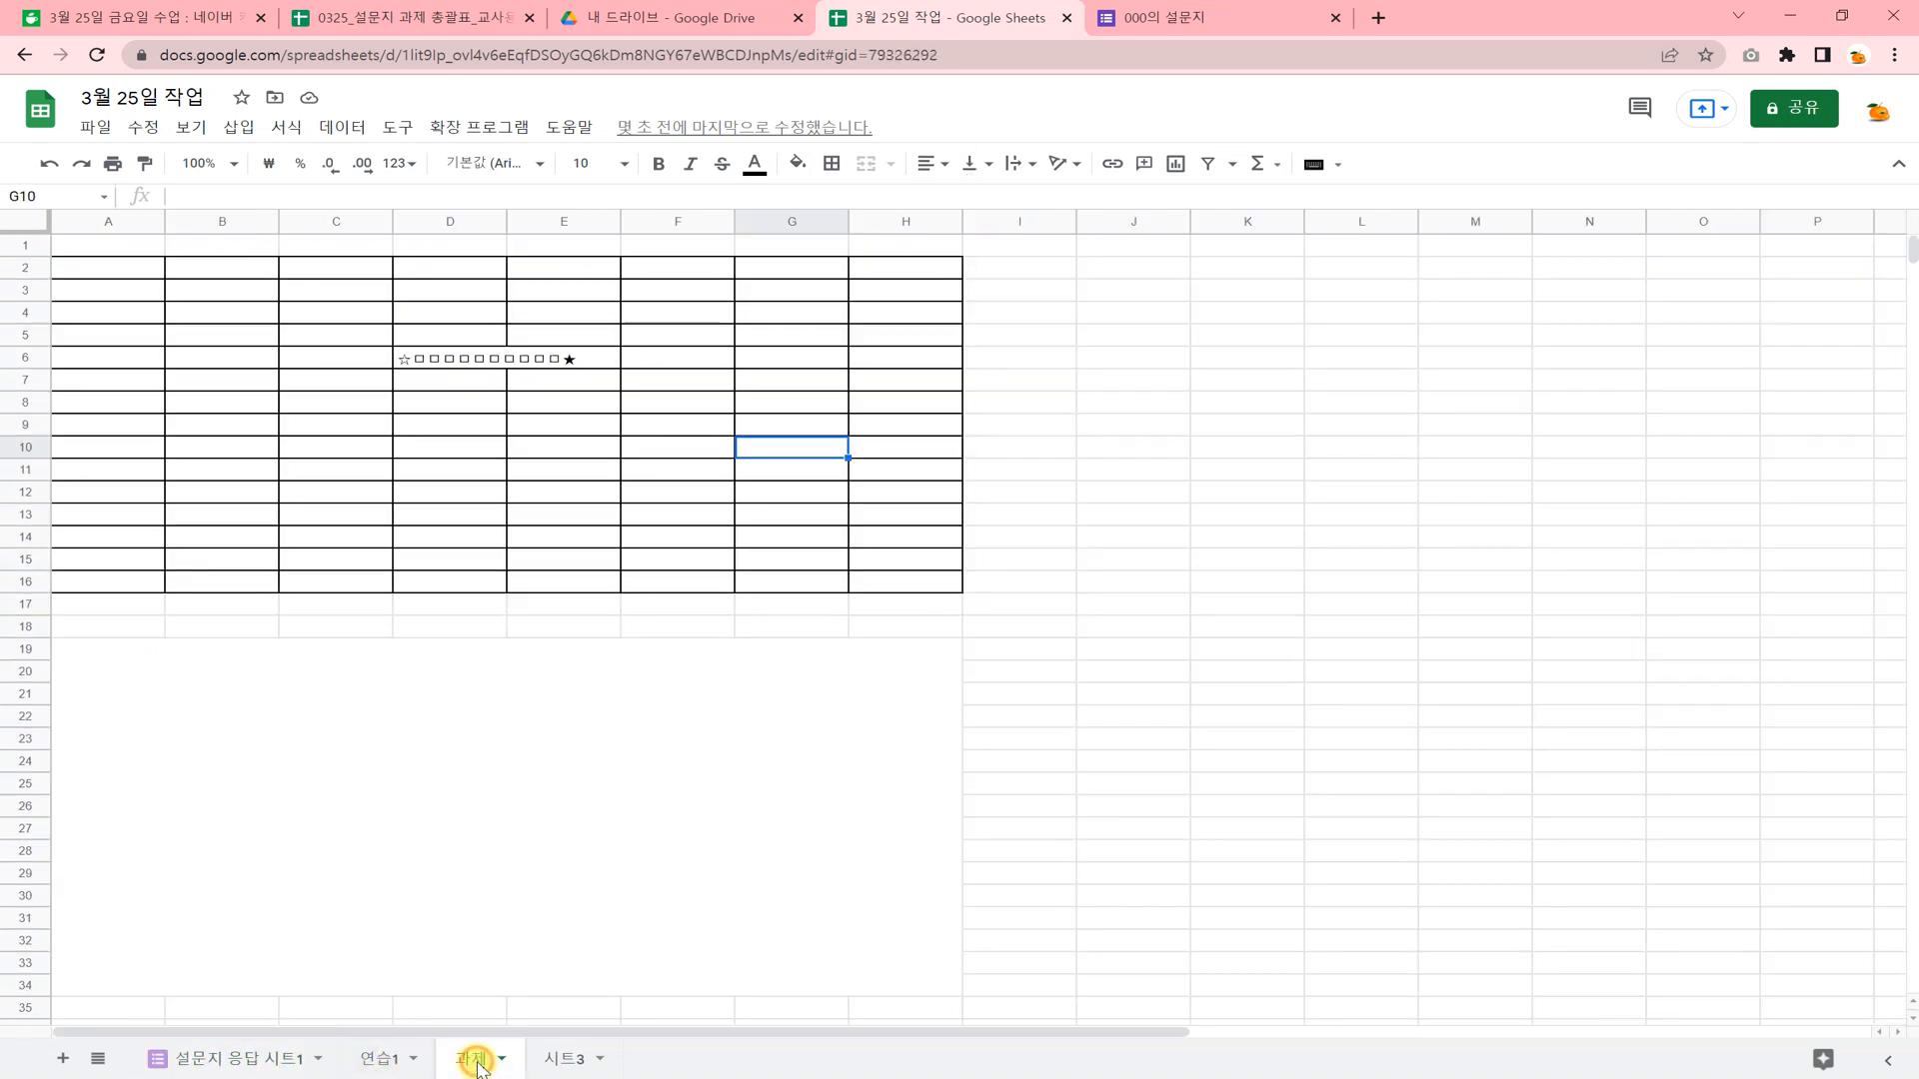
Share the spreadsheet with anyone who has the link as viewer and copy the sharing link.
left_click(1785, 116)
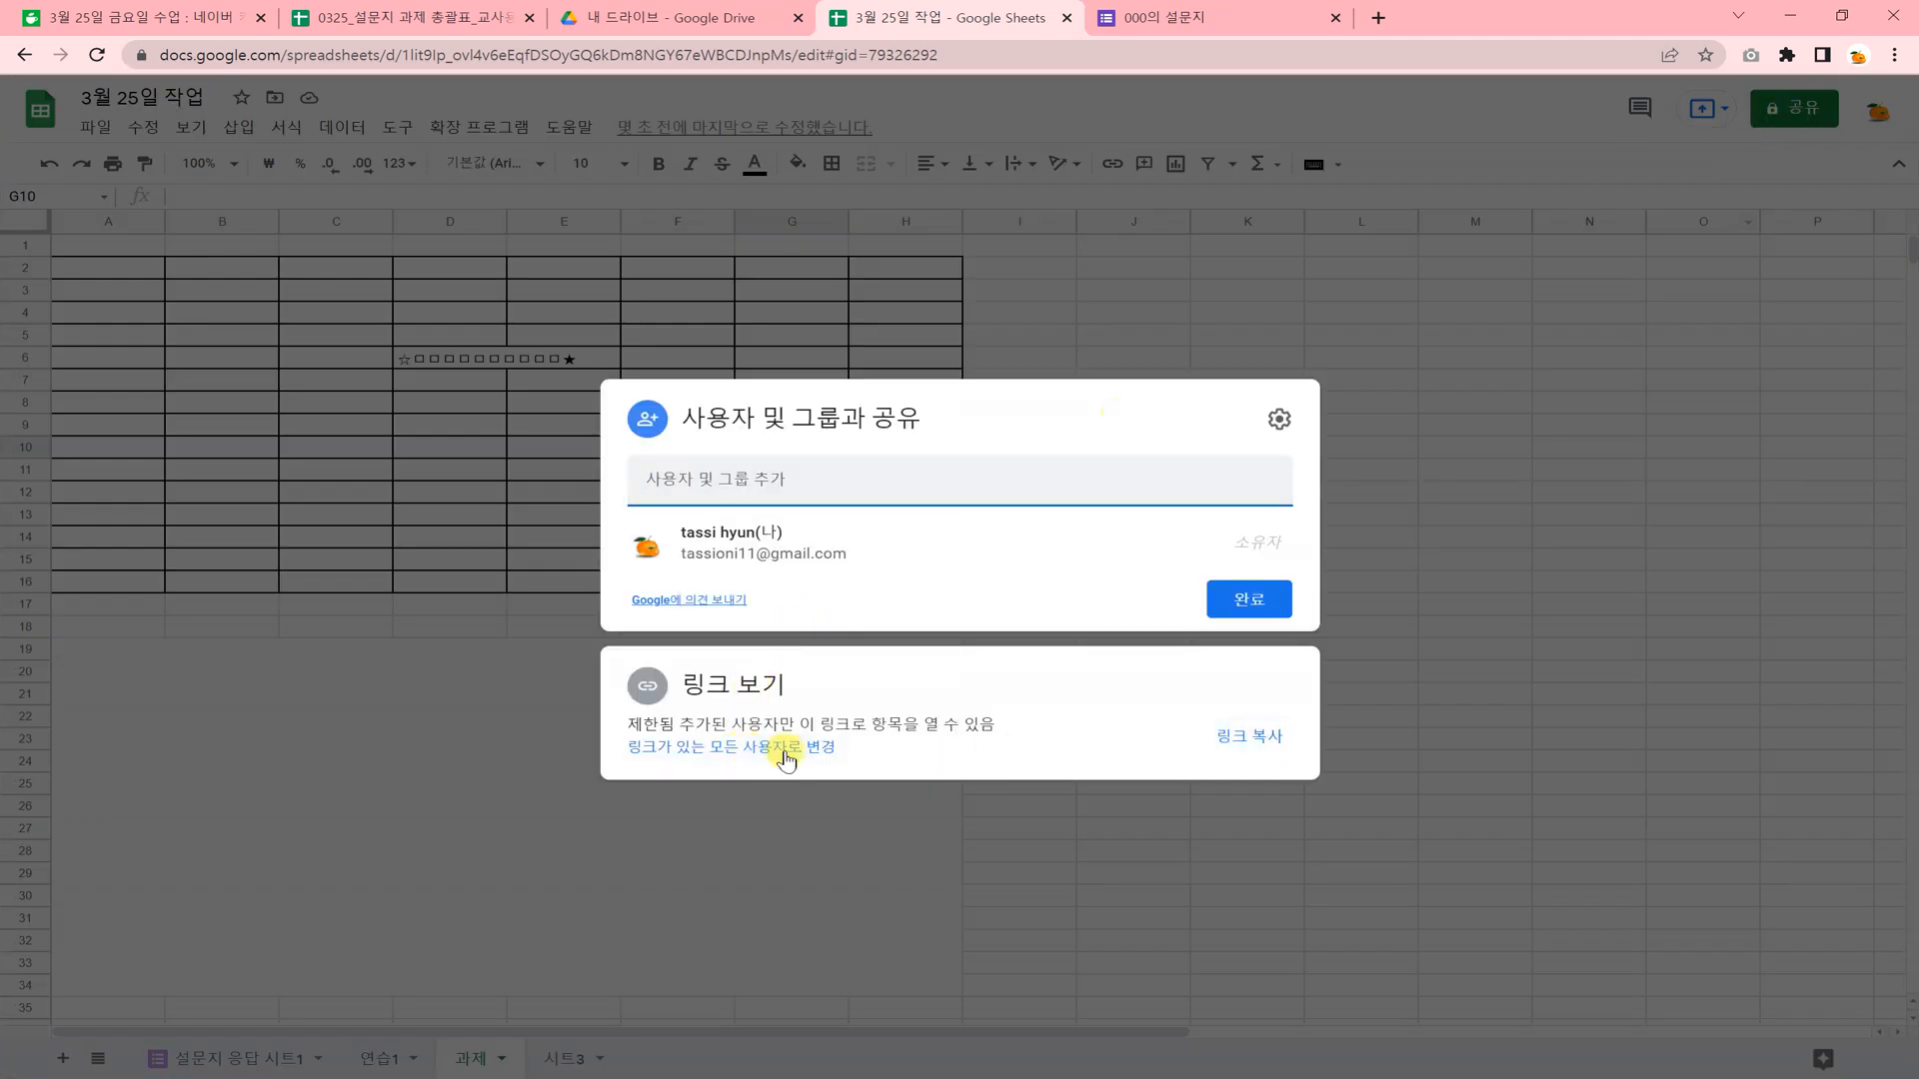
left_click(747, 752)
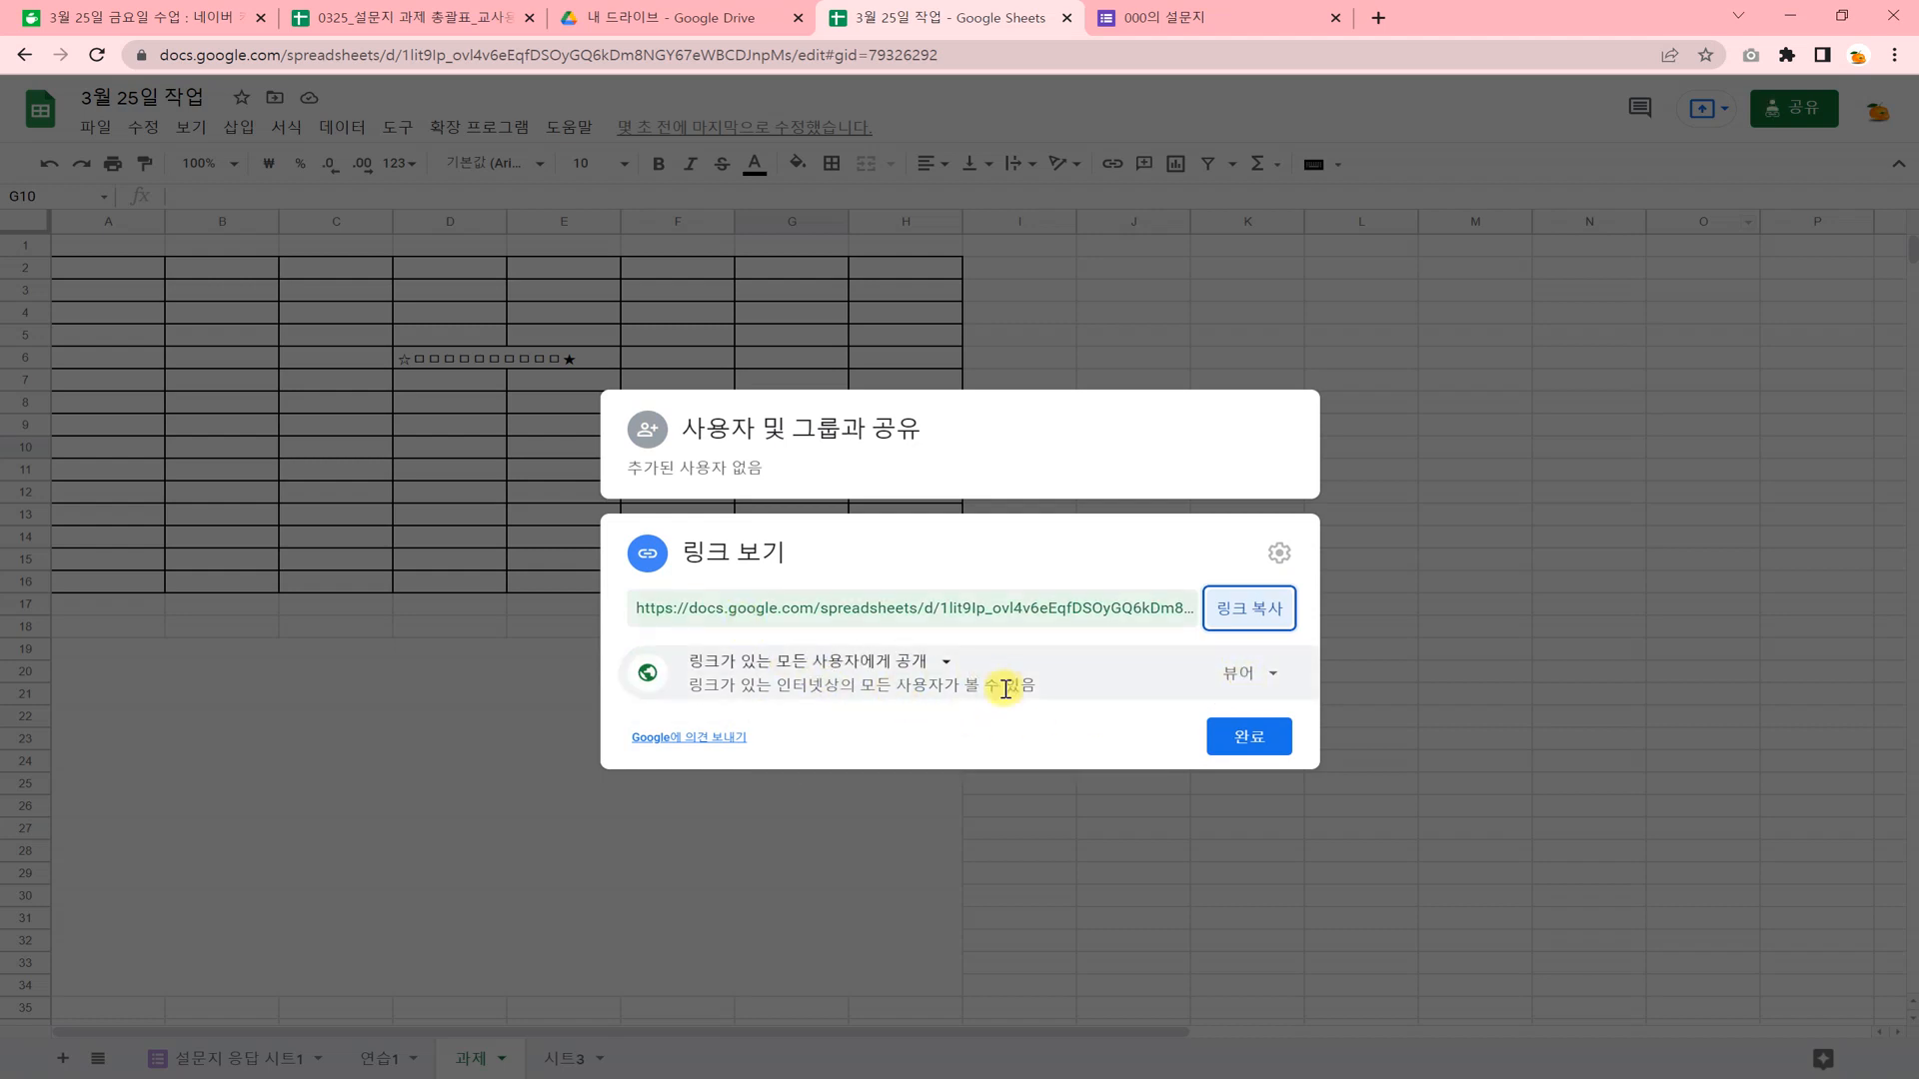
left_click(1244, 607)
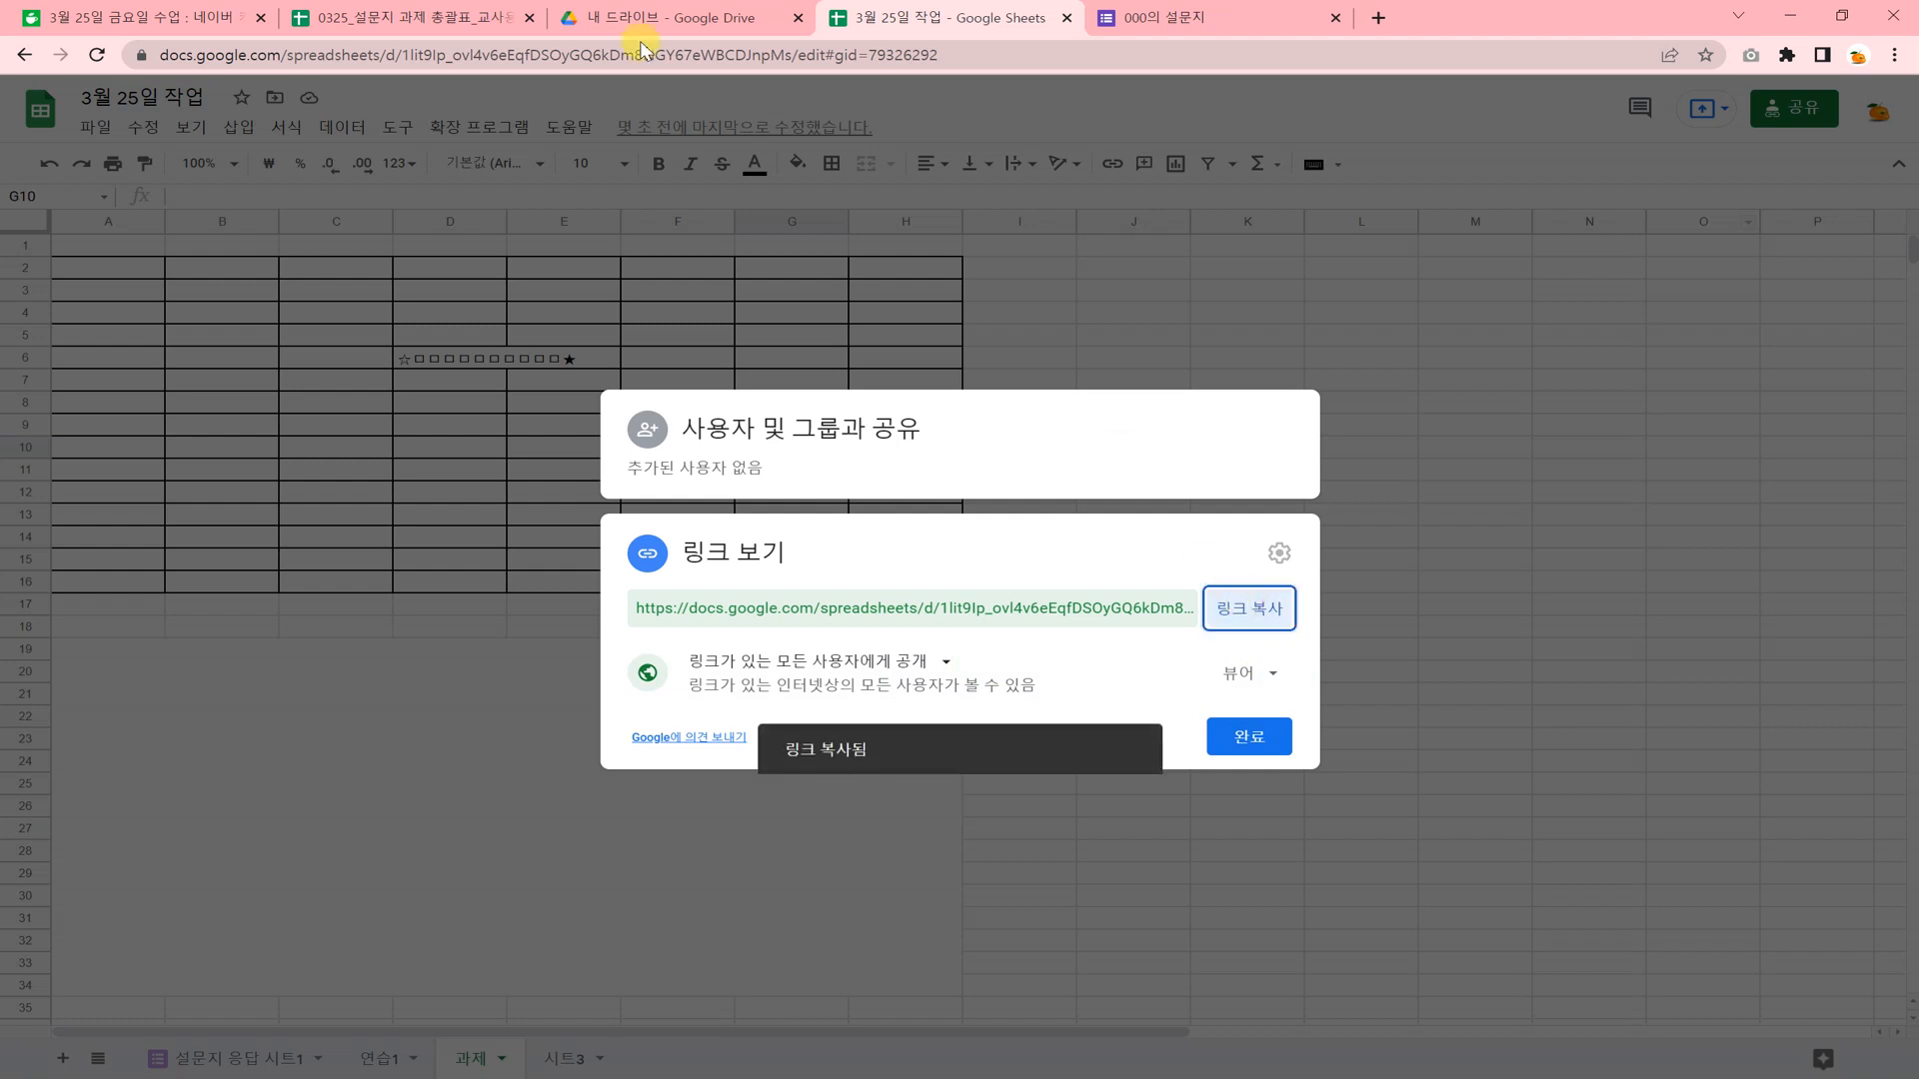
Paste the copied link into cell E2, the sample row's assignment link field, in "0325_설문지 과제 총괄표_교사용".
left_click(422, 17)
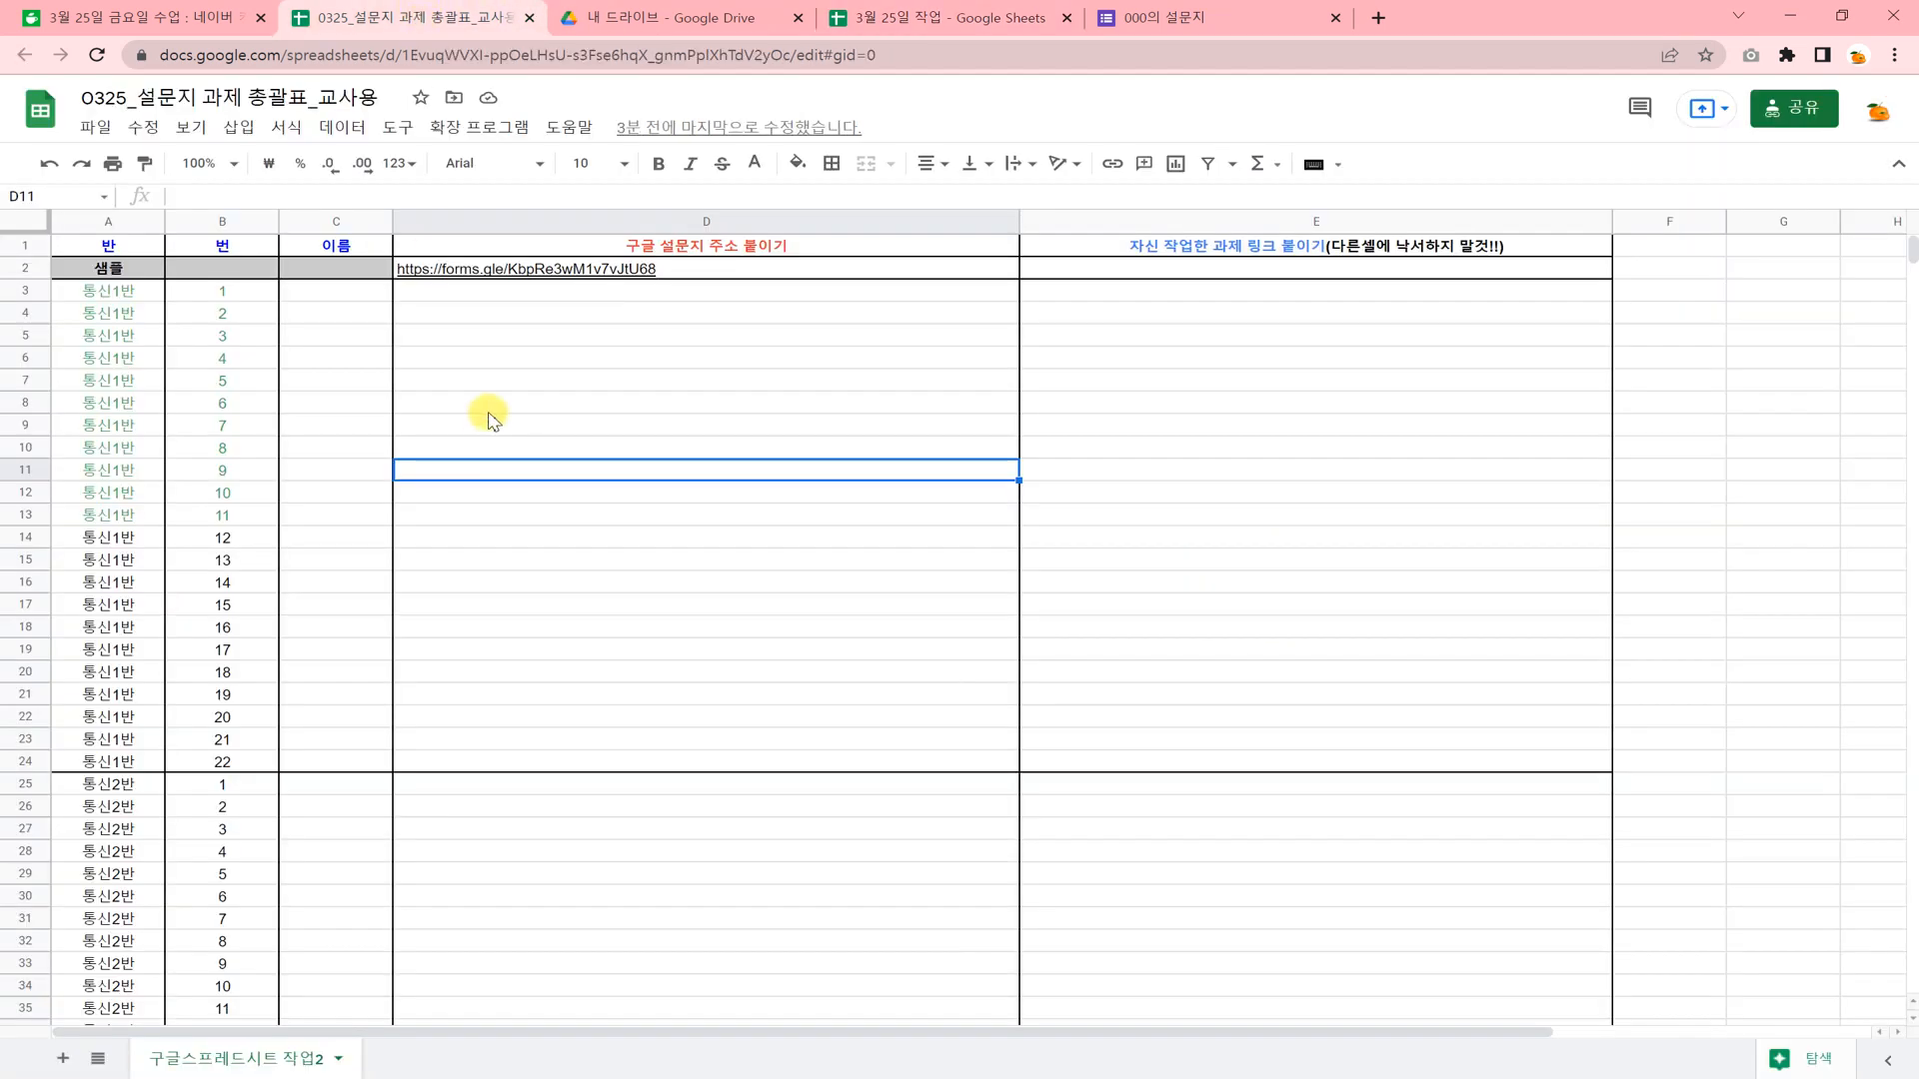
left_click(1090, 275)
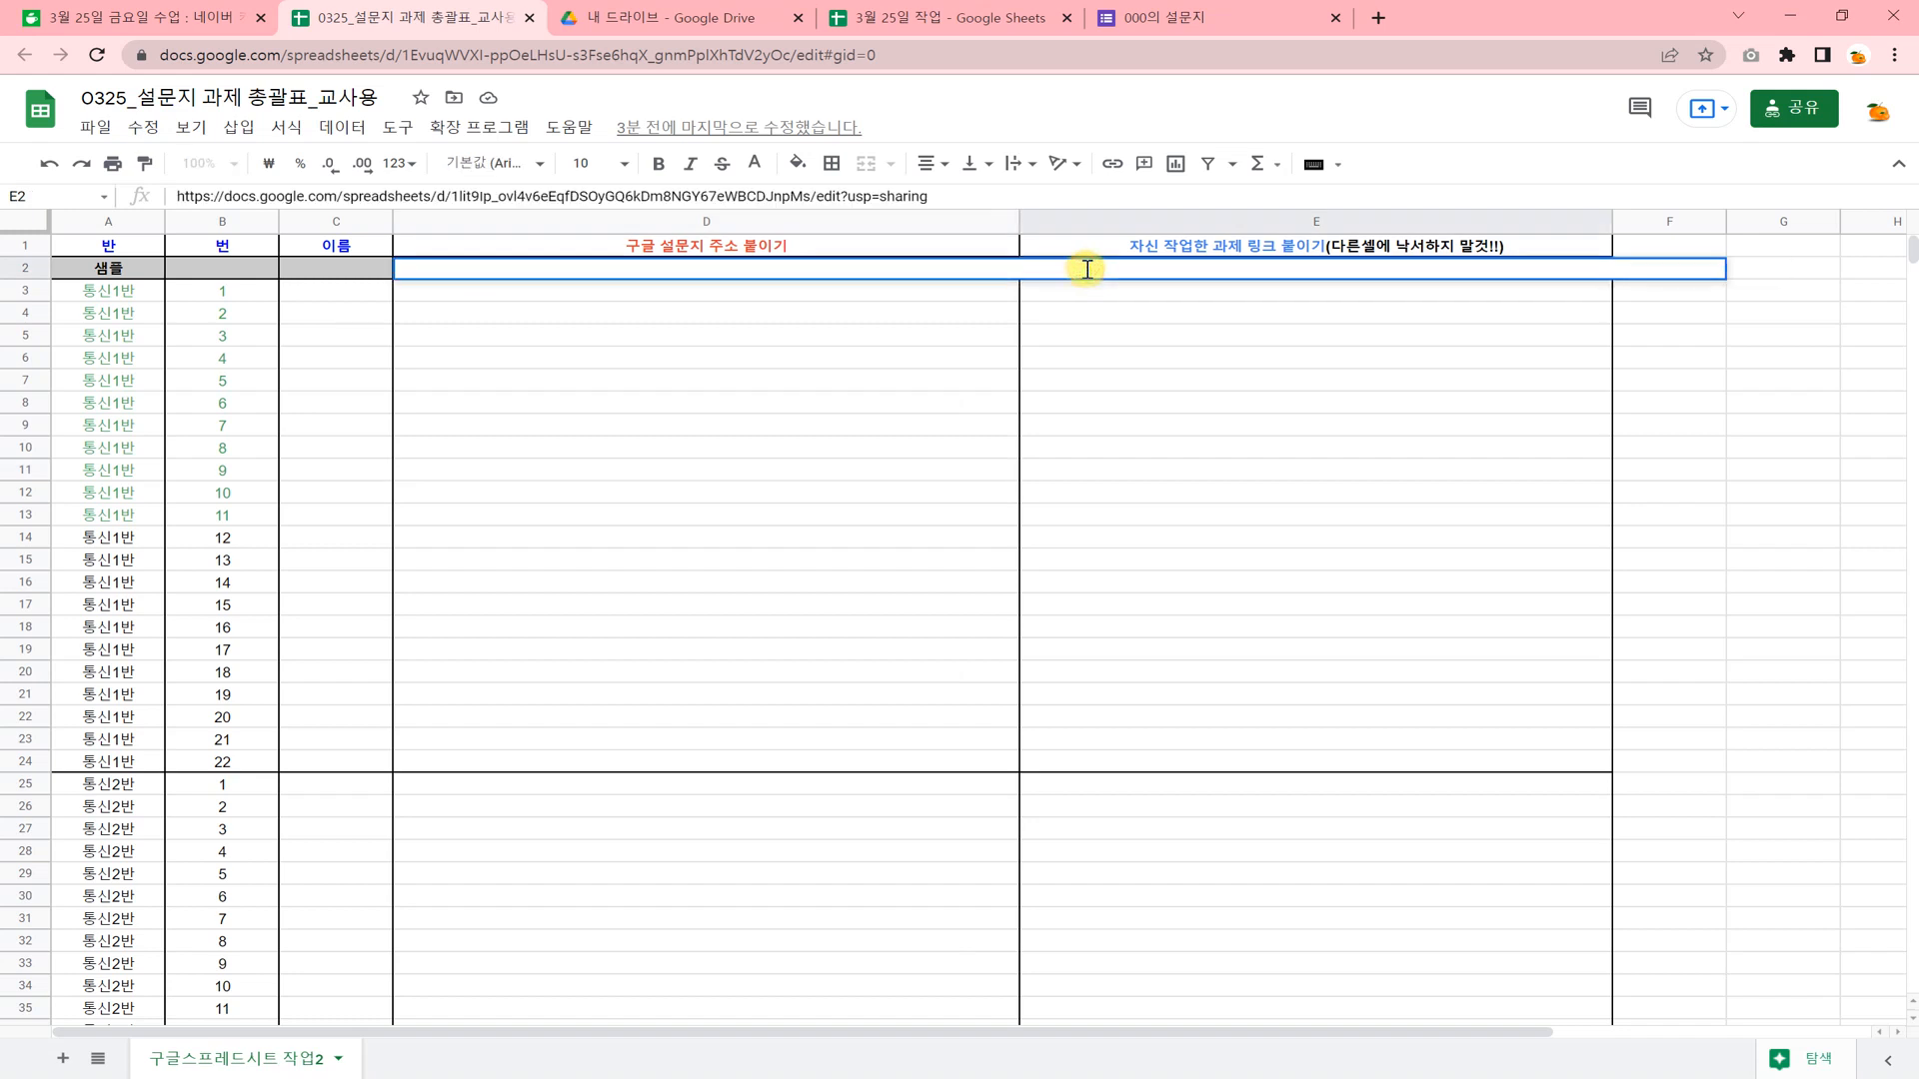
left_click(1137, 421)
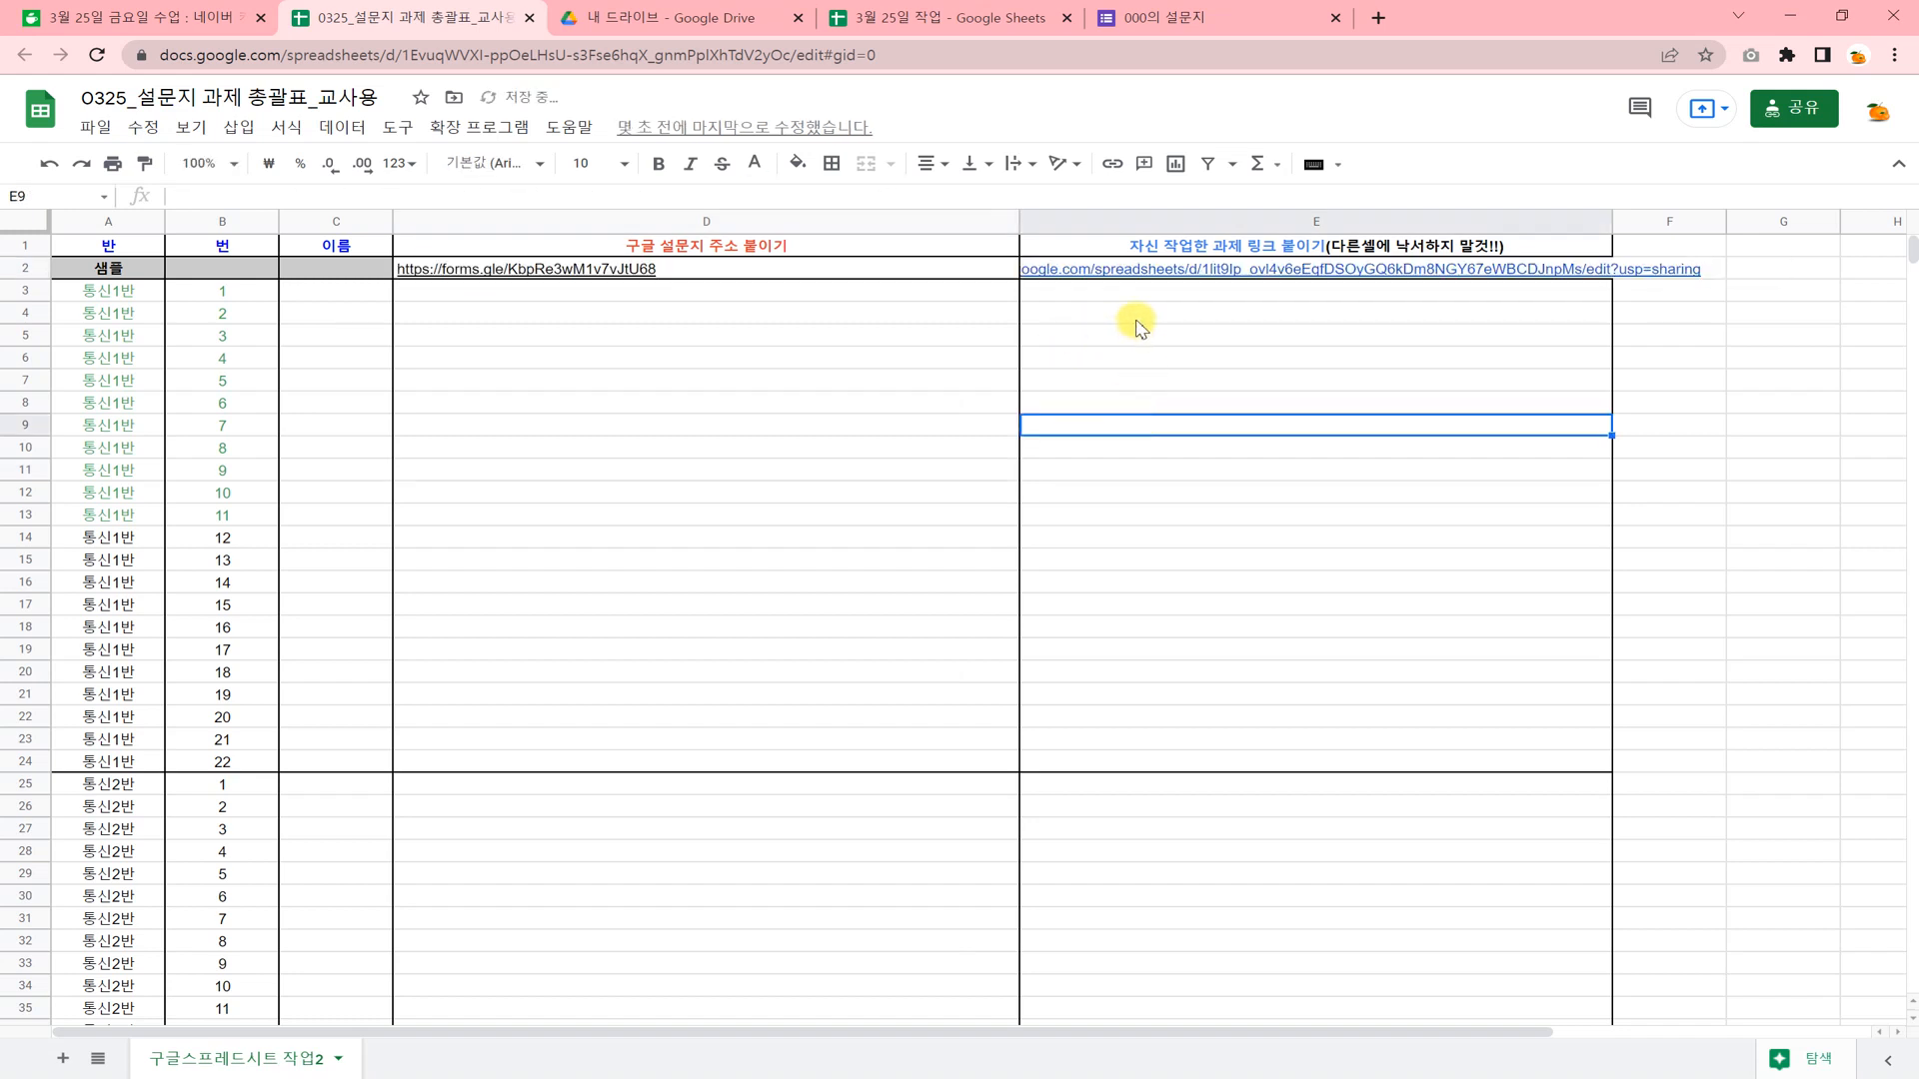